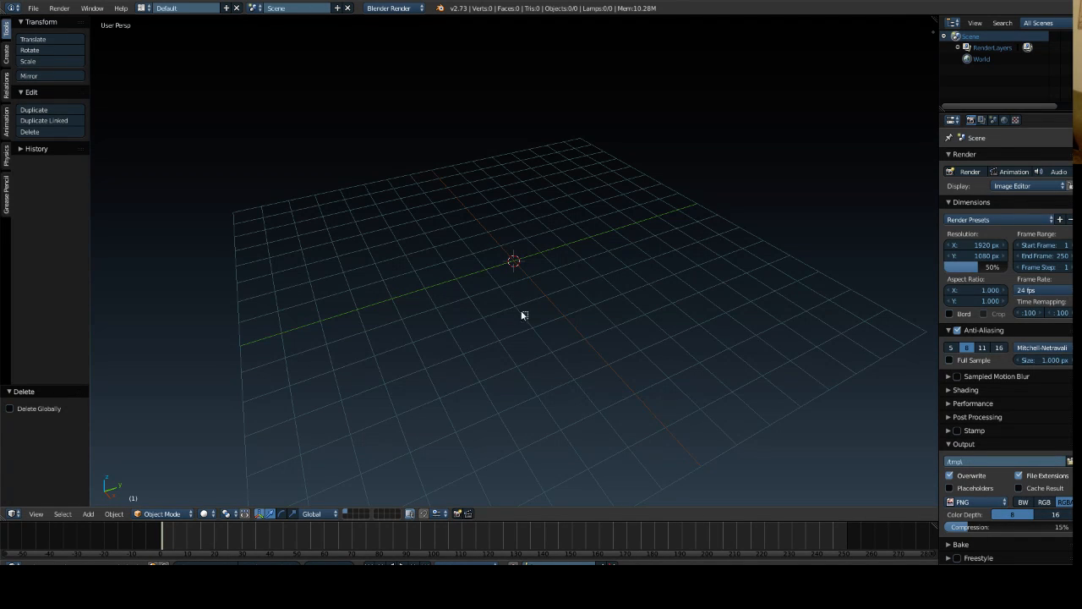
pyautogui.moveTo(536, 308); pyautogui.dragTo(598, 313, button='middle')
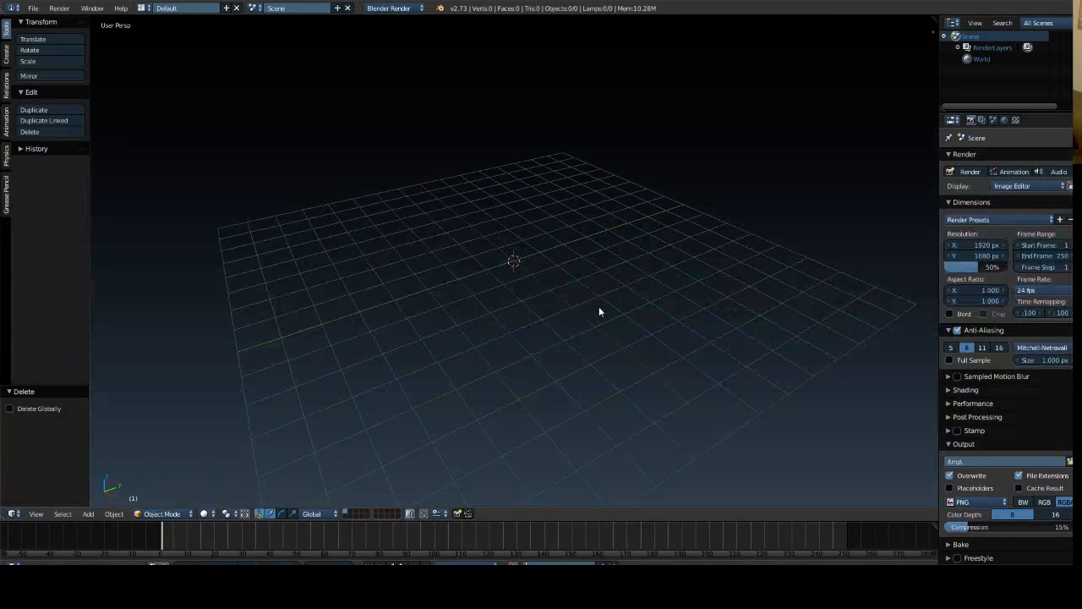
pyautogui.scroll(2, 599, 312)
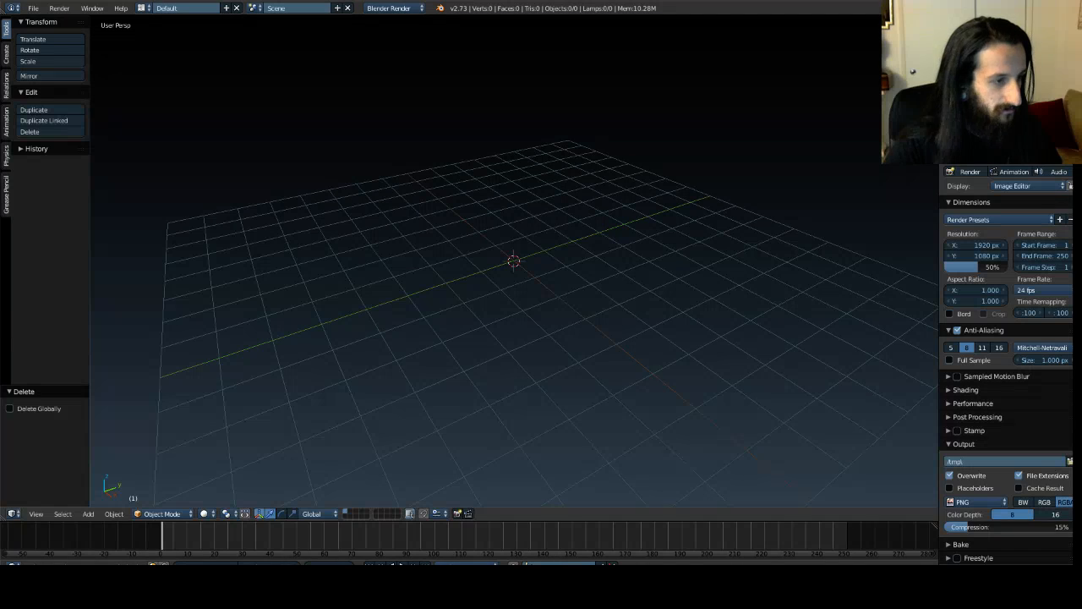
pyautogui.moveTo(690, 235); pyautogui.dragTo(656, 225, button='middle')
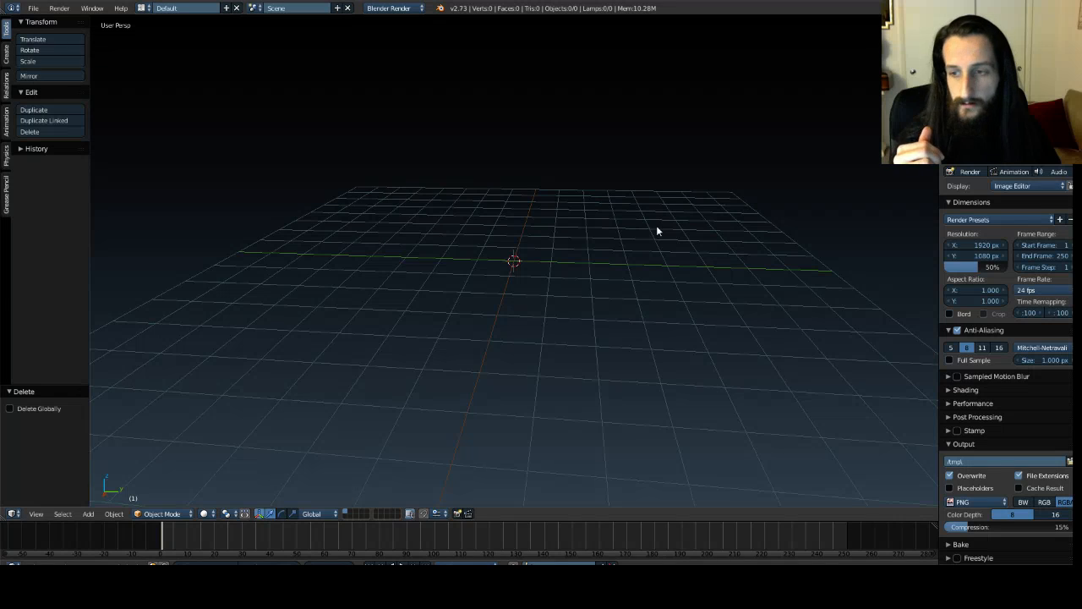
pyautogui.moveTo(507, 179); pyautogui.dragTo(523, 193, button='middle')
pyautogui.moveTo(571, 222)
pyautogui.mouseDown(button='middle')
pyautogui.moveTo(580, 239)
pyautogui.moveTo(567, 231)
pyautogui.mouseUp(button='middle')
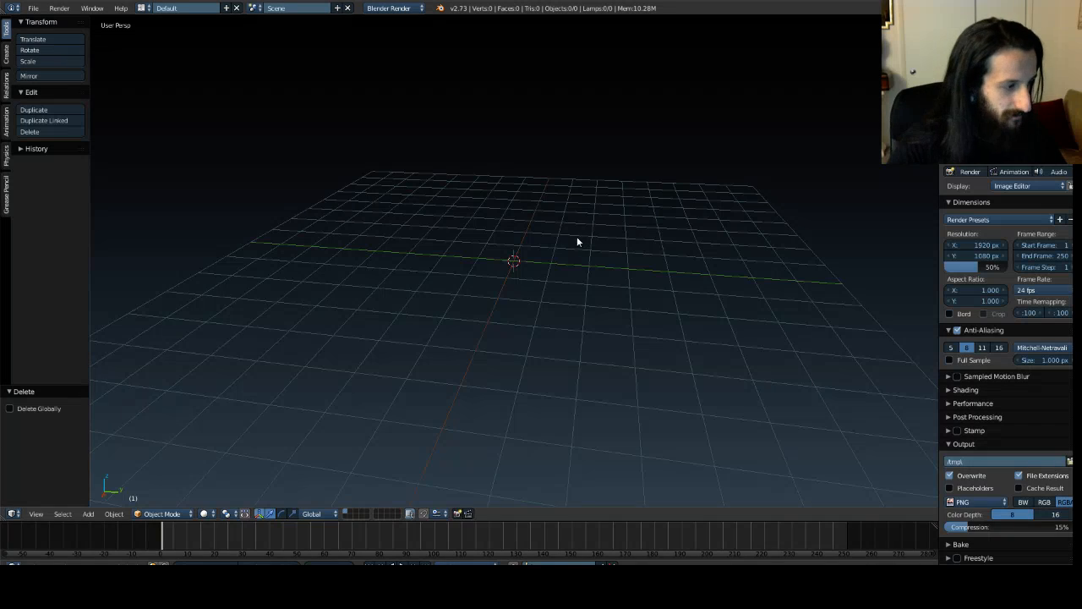
pyautogui.moveTo(469, 235); pyautogui.dragTo(499, 242, button='middle')
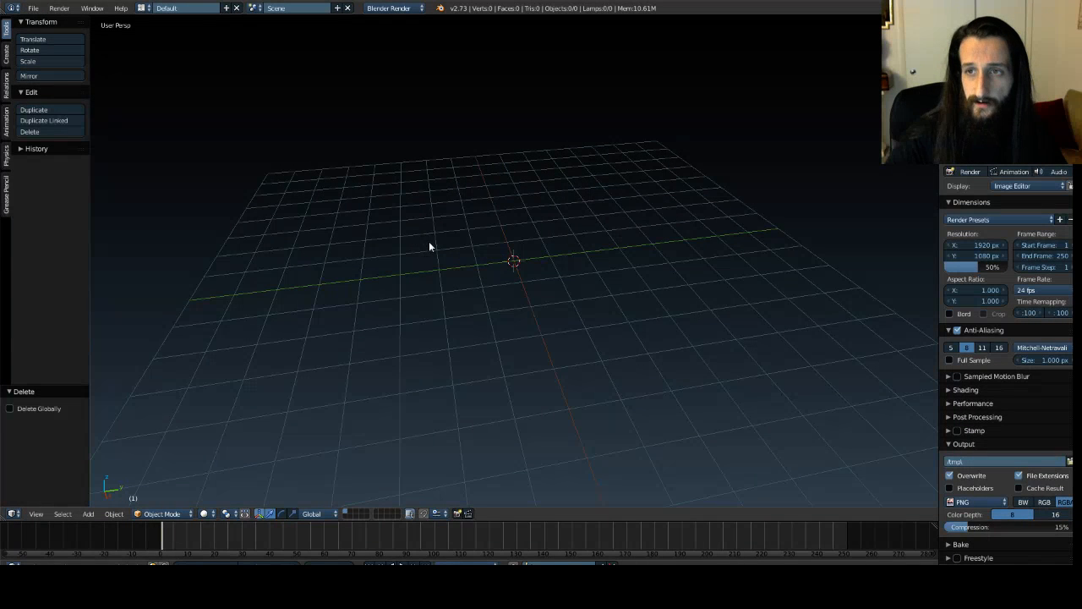
pyautogui.moveTo(429, 241); pyautogui.dragTo(520, 338, button='middle')
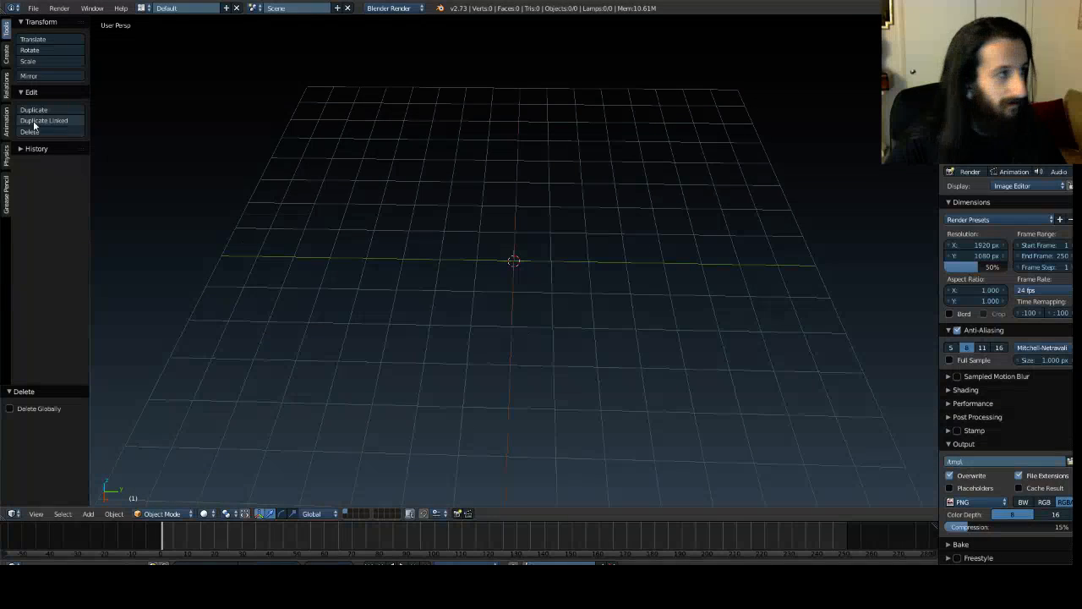
# Step: Switch the input keymap preset to 3Dsmax in the user preferences
pyautogui.click(32, 8)
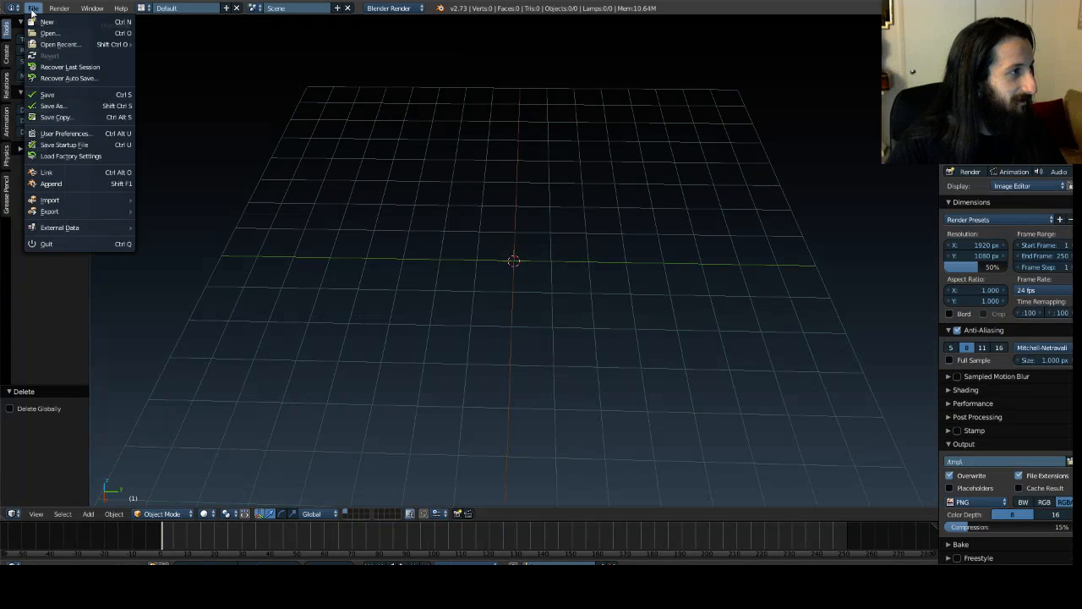
pyautogui.click(68, 134)
pyautogui.moveTo(162, 11); pyautogui.dragTo(474, 76)
pyautogui.click(449, 113)
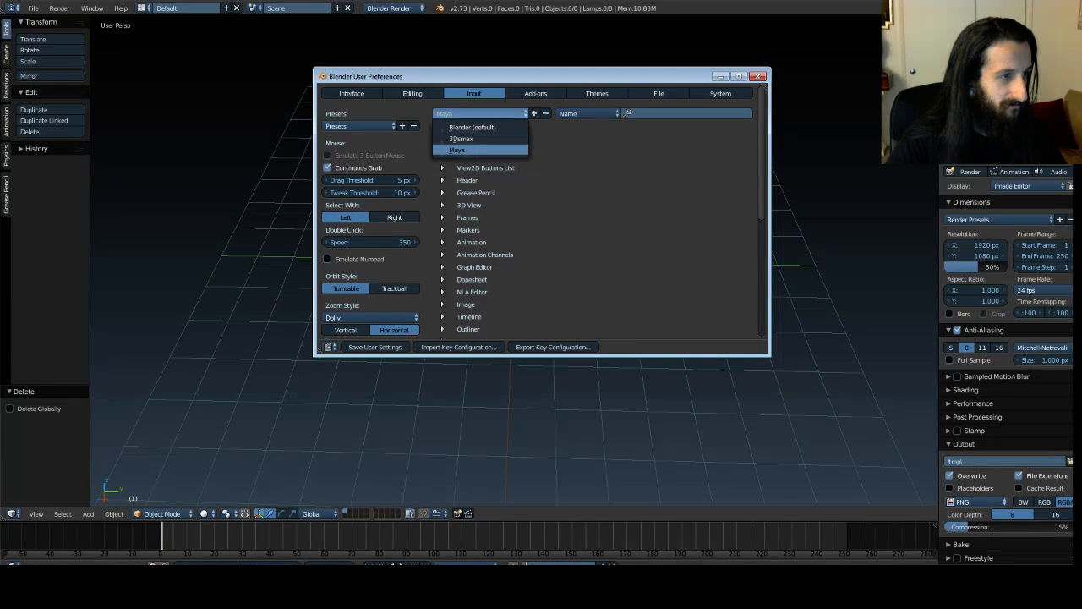
pyautogui.click(461, 138)
pyautogui.click(759, 76)
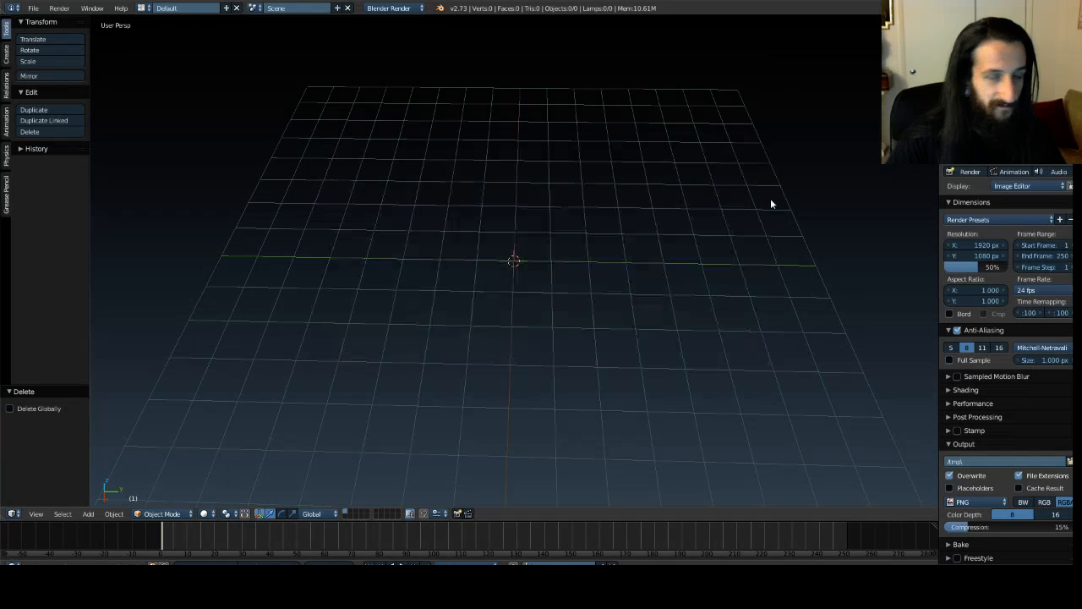
pyautogui.moveTo(646, 335); pyautogui.dragTo(669, 244, button='middle')
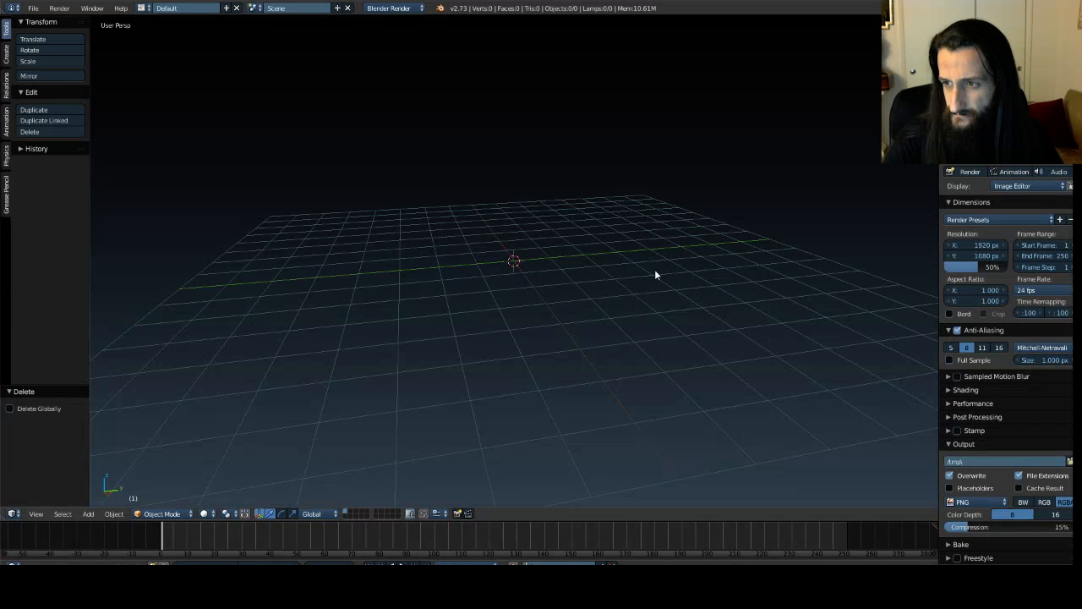
pyautogui.moveTo(688, 302); pyautogui.dragTo(642, 287, button='middle')
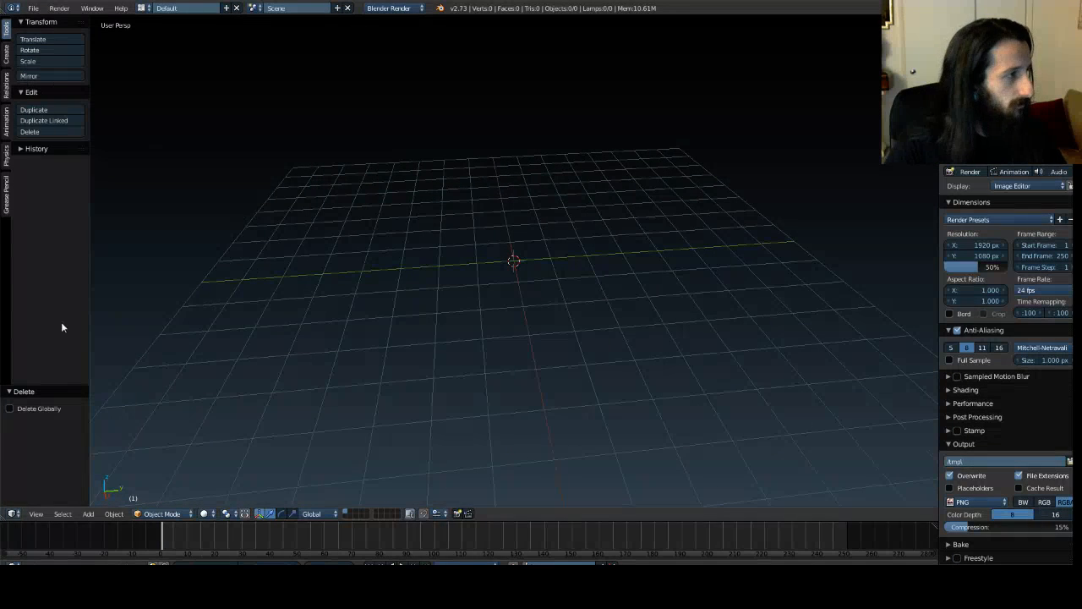
pyautogui.click(9, 57)
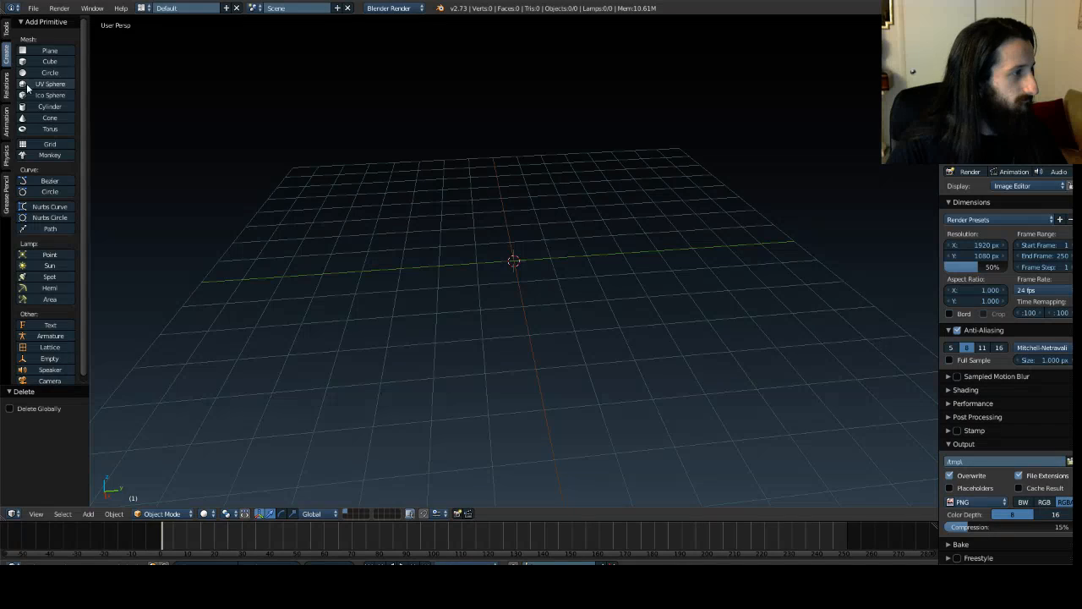
pyautogui.click(50, 346)
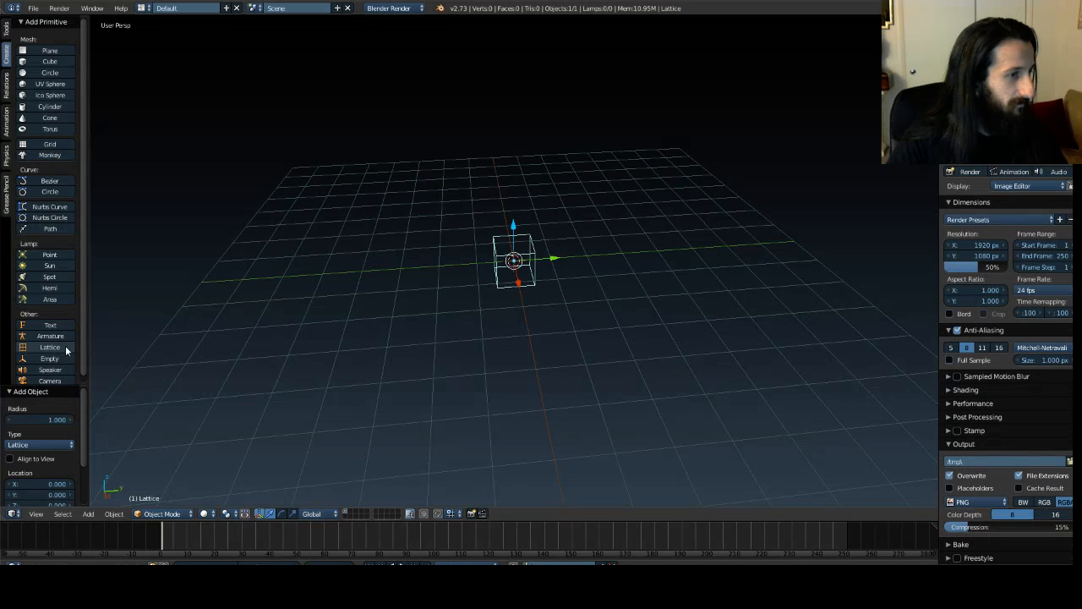
pyautogui.press('x')
pyautogui.click(494, 298)
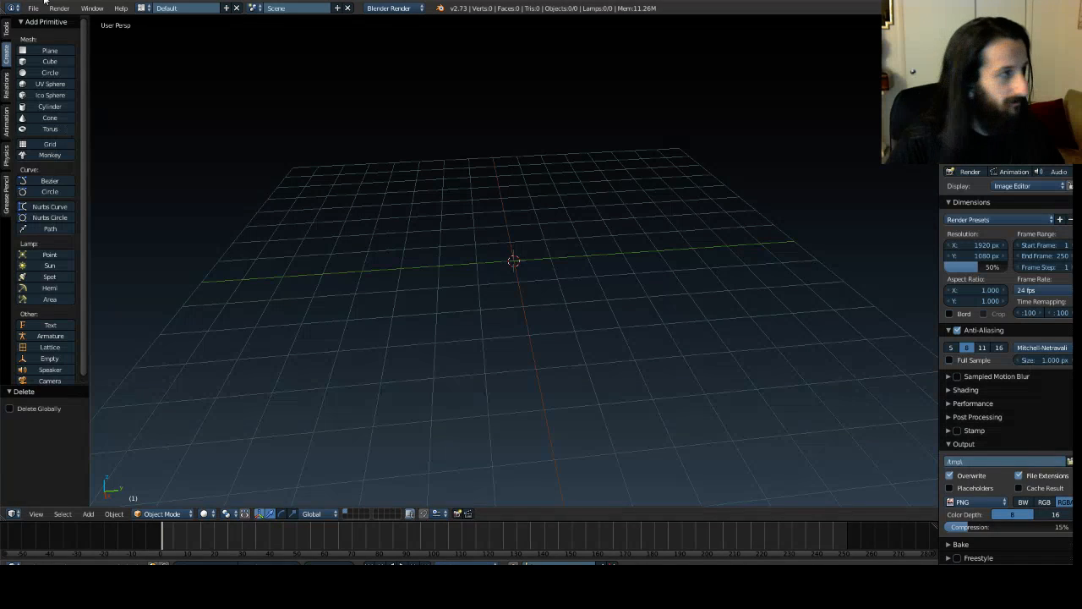
# Step: Add an Empty object at the scene origin and set its display type to Image
pyautogui.scroll(-1, 69, 223)
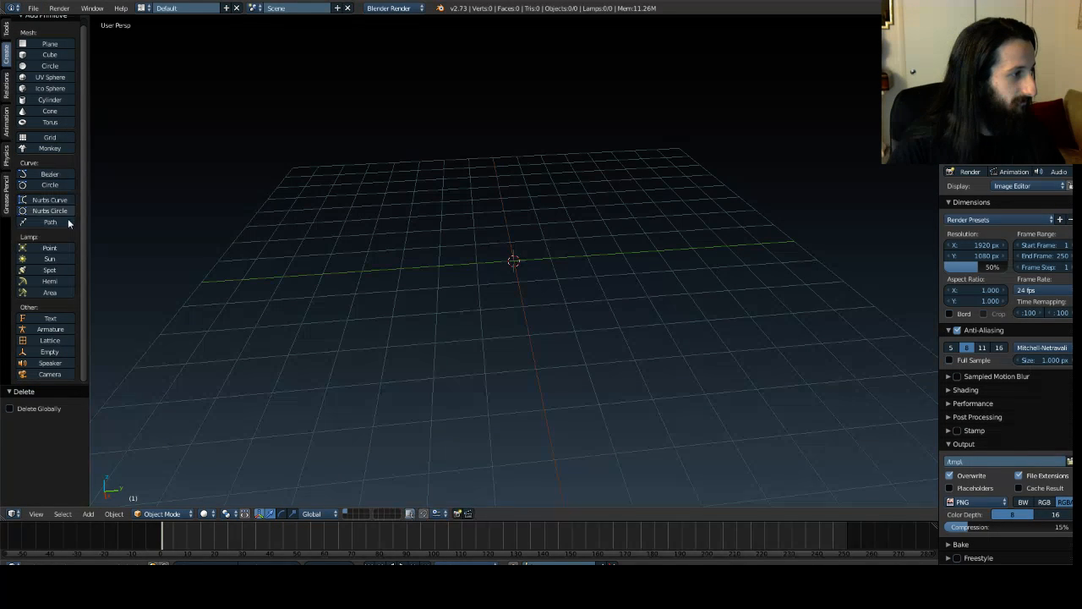
pyautogui.click(49, 352)
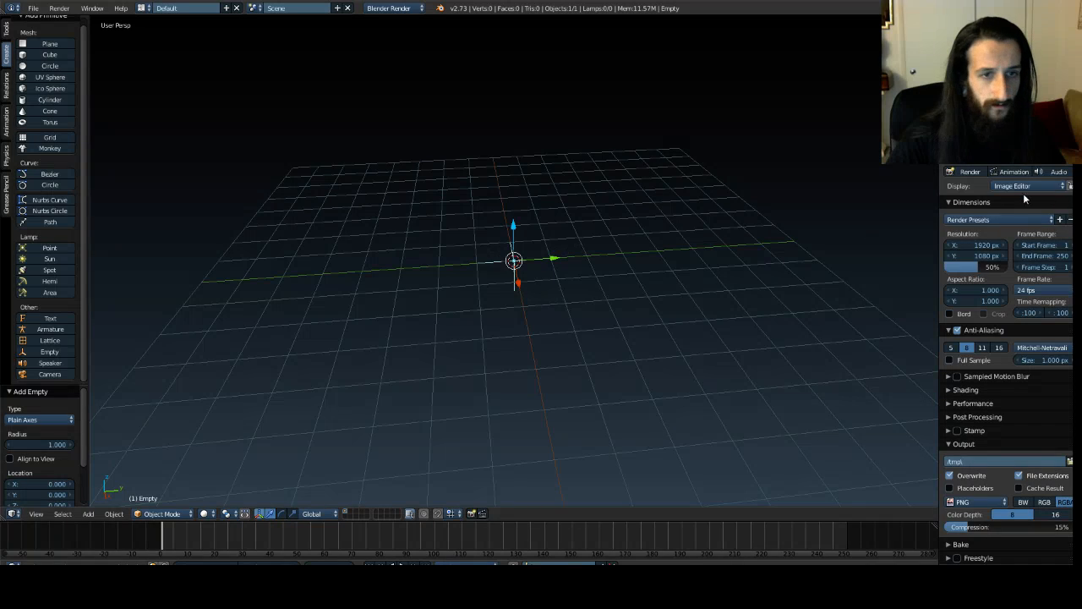
pyautogui.click(1025, 132)
pyautogui.click(1006, 154)
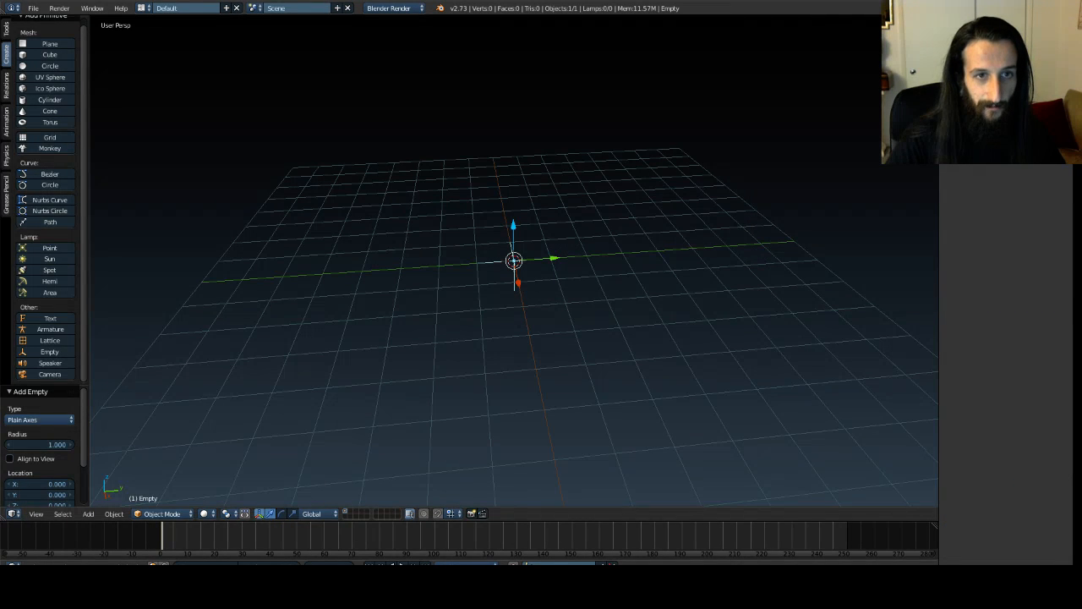
pyautogui.click(1038, 133)
pyautogui.click(1014, 132)
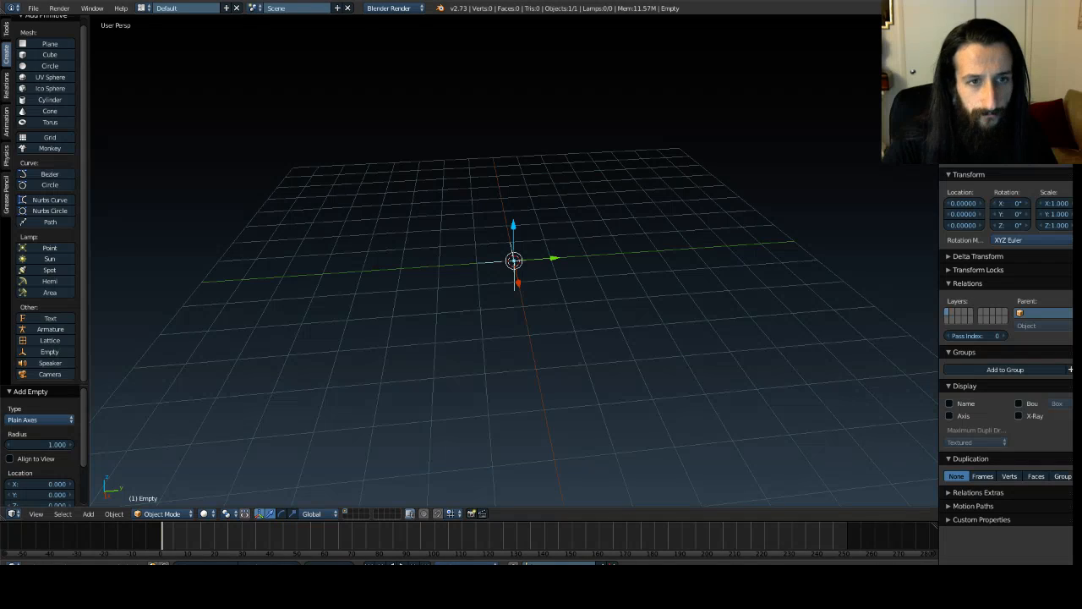
pyautogui.click(1022, 134)
pyautogui.click(1031, 133)
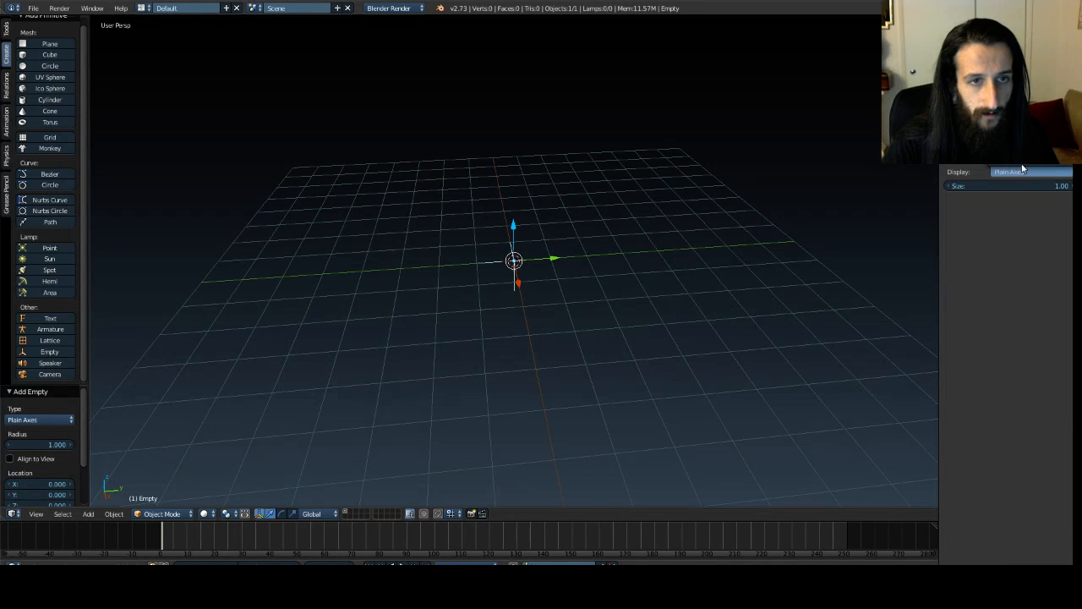
pyautogui.click(1021, 75)
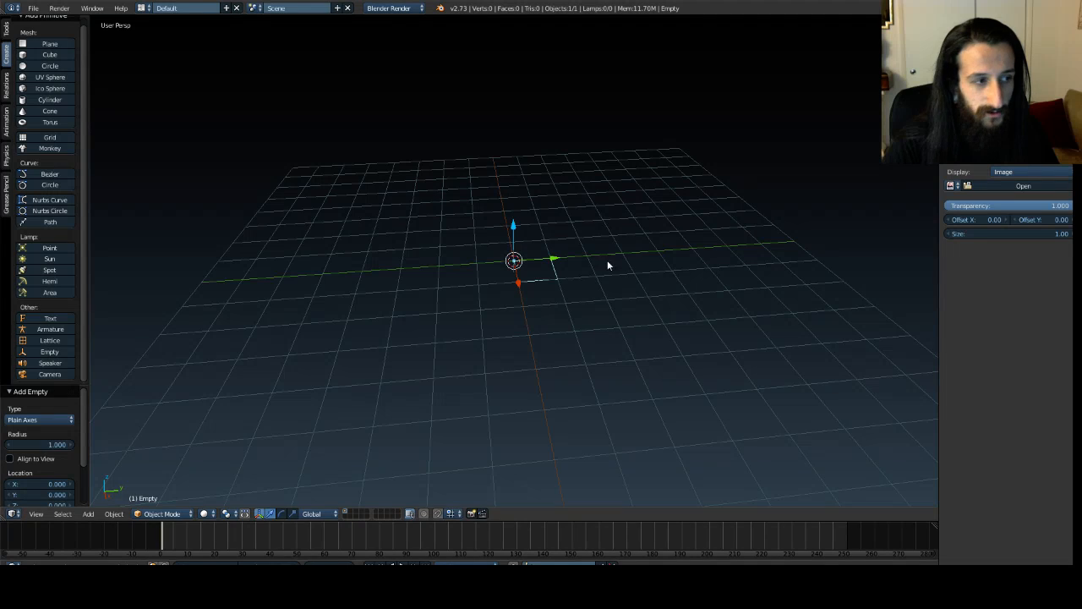
# Step: Load warStaff.png from the user's Desktop folder as the Empty's image
pyautogui.click(1000, 186)
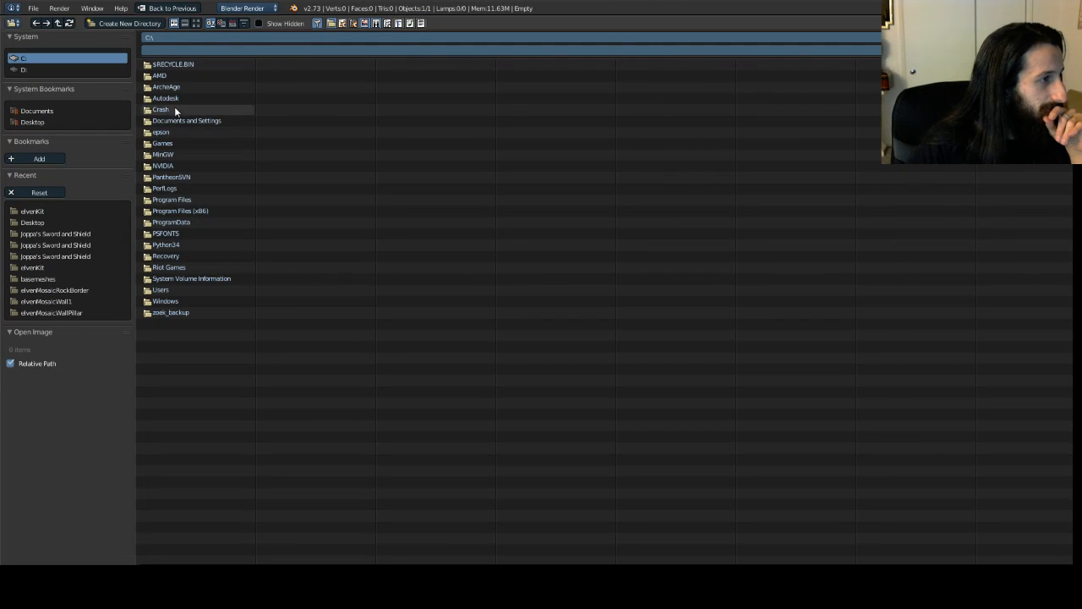
pyautogui.click(174, 289)
pyautogui.click(190, 146)
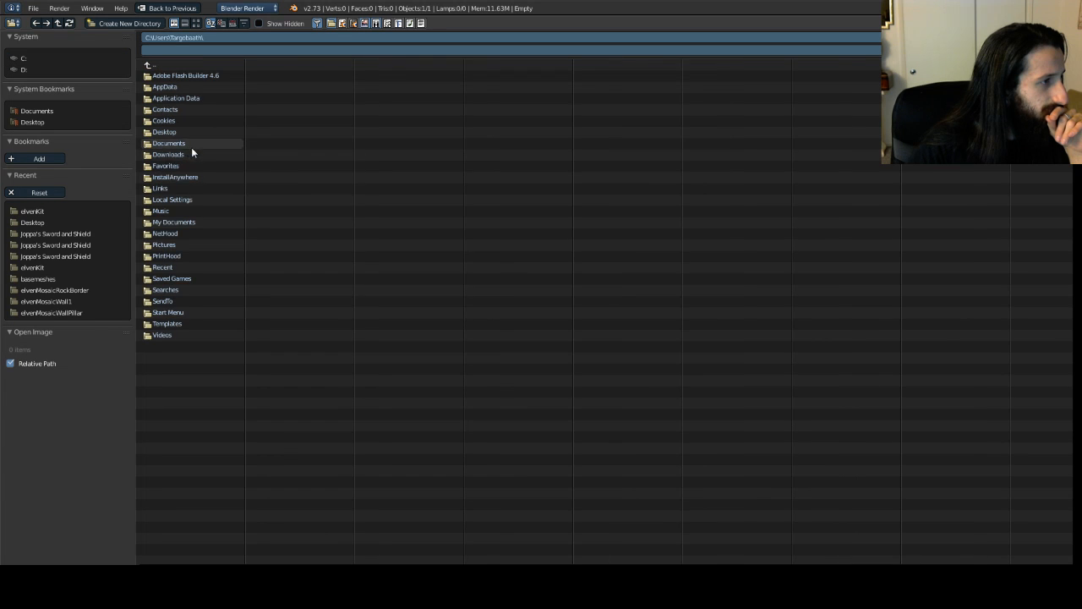
pyautogui.click(184, 133)
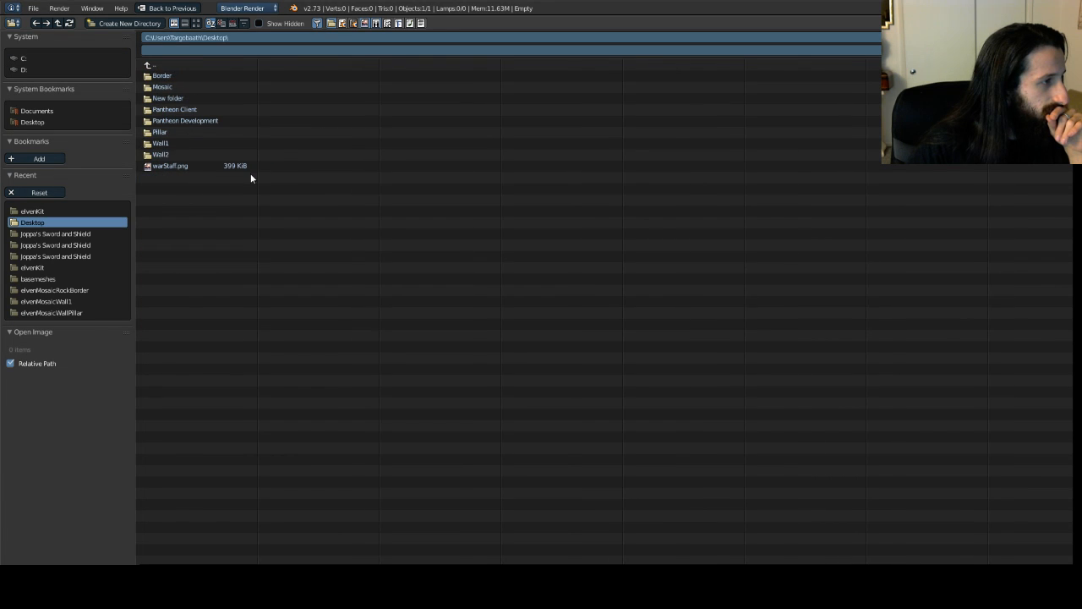
pyautogui.doubleClick(187, 165)
pyautogui.scroll(10, 553, 206)
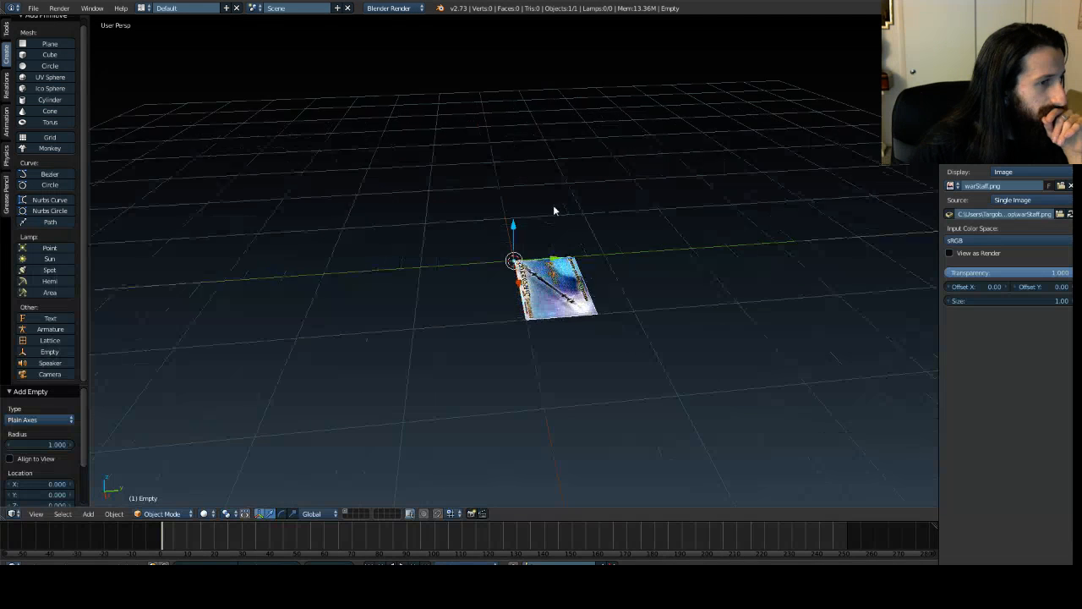
pyautogui.scroll(-4, 607, 285)
pyautogui.scroll(-3, 609, 291)
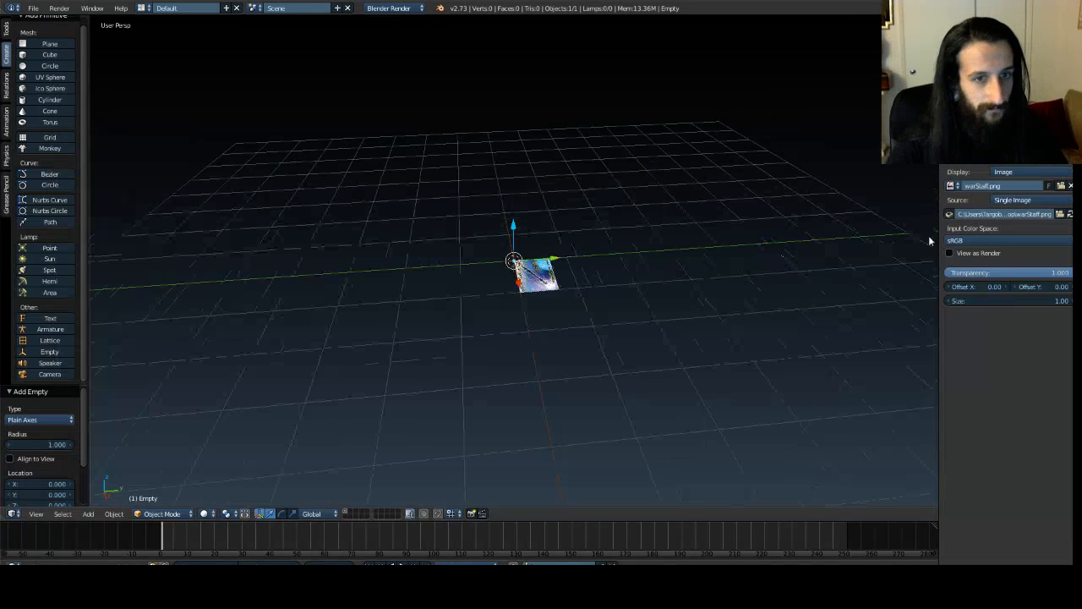
# Step: Replace the Empty's image source with warStaff.jpg from the Swords folder inside Pantheon Development on the Desktop
pyautogui.click(1012, 214)
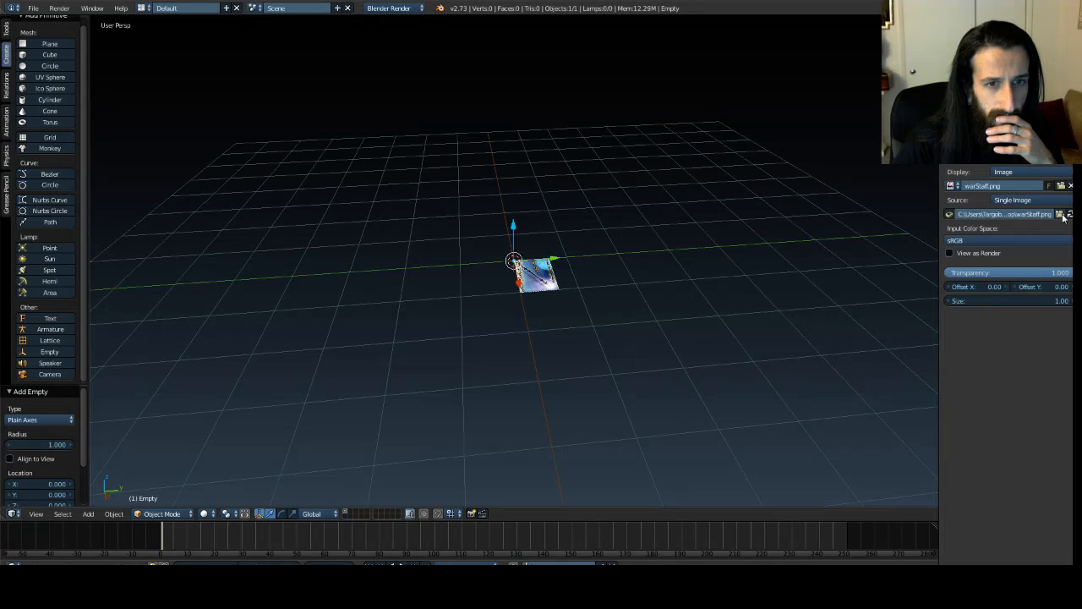
pyautogui.click(1060, 214)
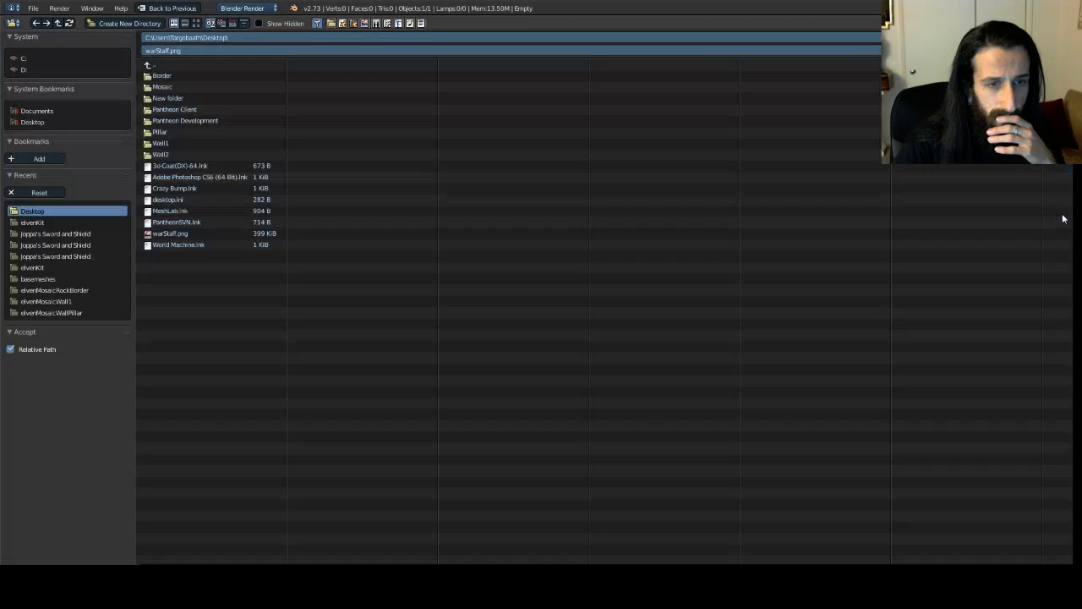
pyautogui.click(180, 120)
pyautogui.click(177, 133)
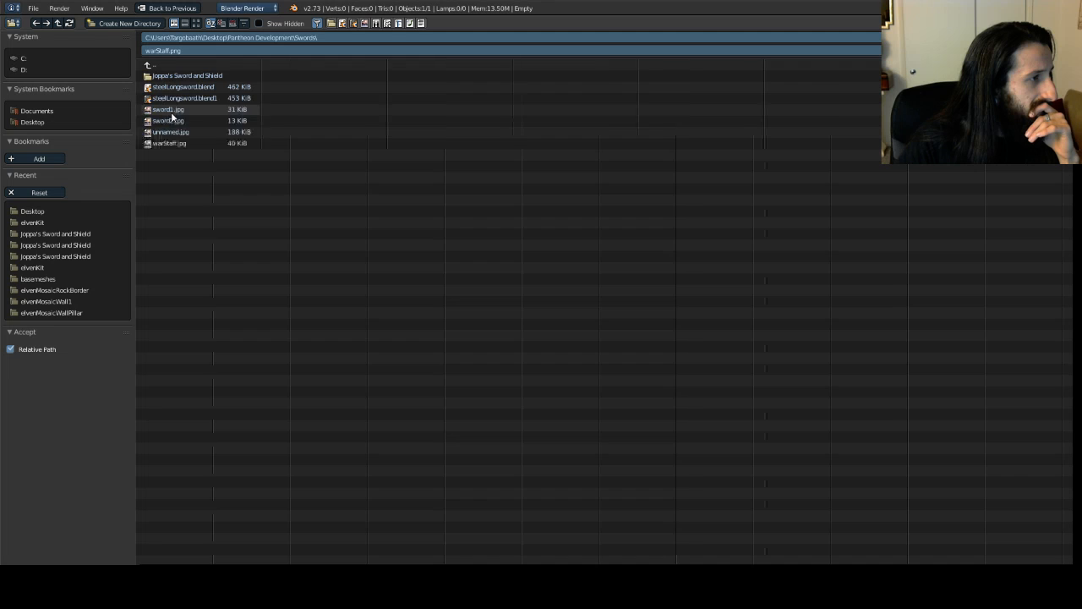
pyautogui.doubleClick(181, 143)
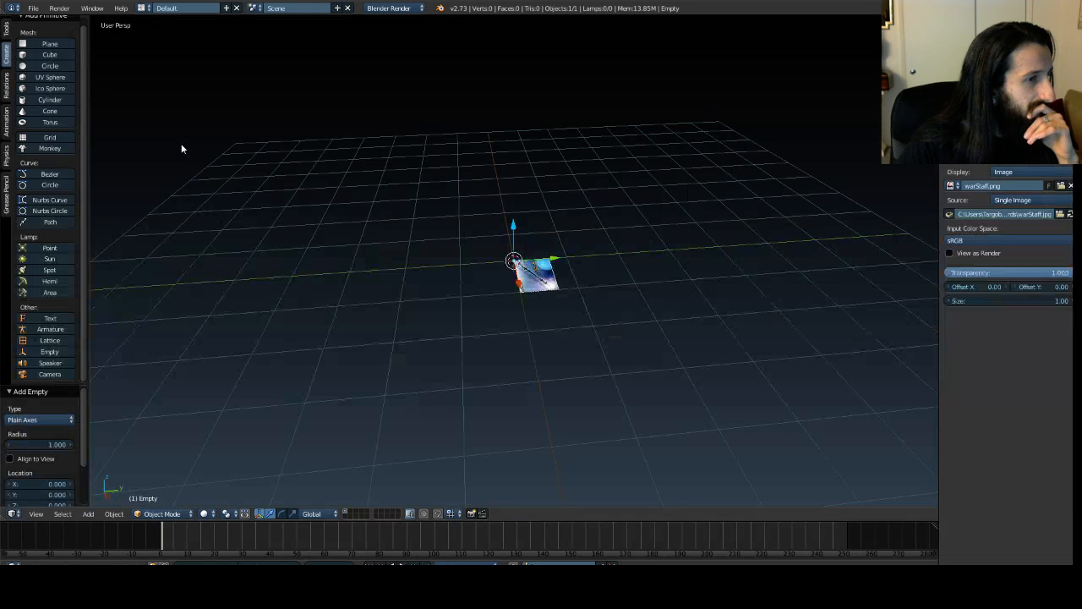
# Step: Rotate the image Empty freehand about 78° around the X axis and view it from the left side
pyautogui.moveTo(443, 218); pyautogui.dragTo(484, 229, button='middle')
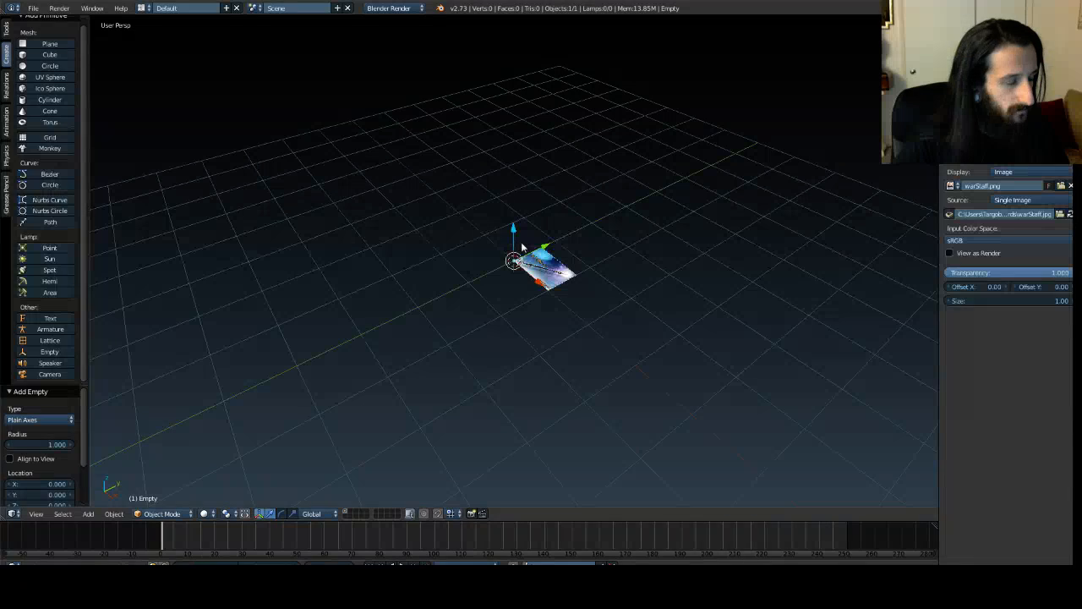
pyautogui.press('e')
pyautogui.moveTo(501, 236); pyautogui.dragTo(473, 268)
pyautogui.click(640, 275)
pyautogui.press('KP_1')
pyautogui.press('ctrl+KP_3')
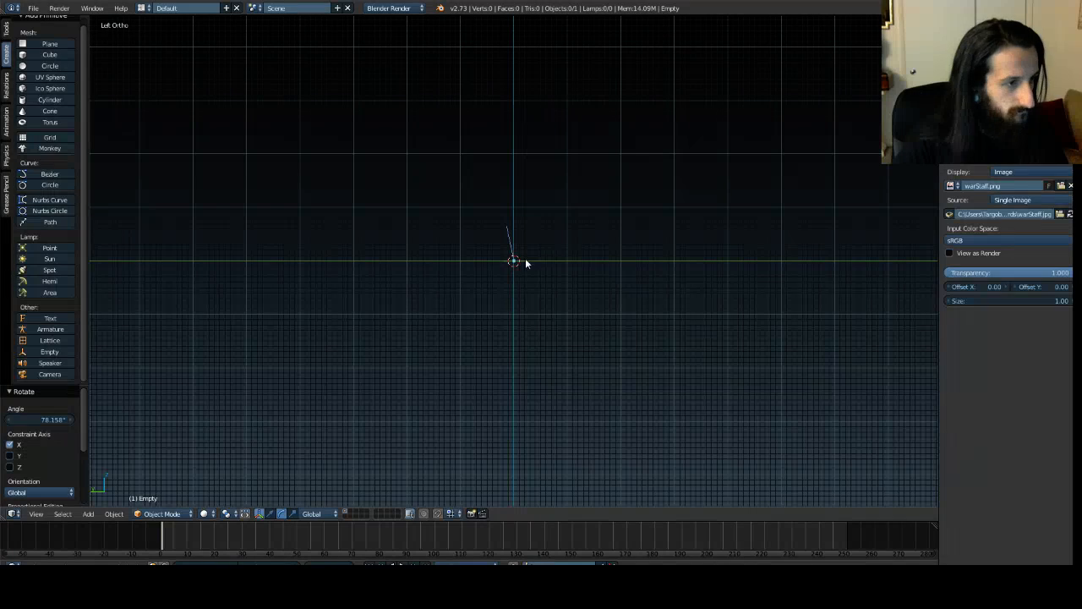
# Step: Set the image Empty's X rotation to exactly 90° so it stands upright, and deselect it
pyautogui.rightClick(510, 246)
pyautogui.moveTo(474, 239); pyautogui.dragTo(481, 230, button='middle')
pyautogui.press('n')
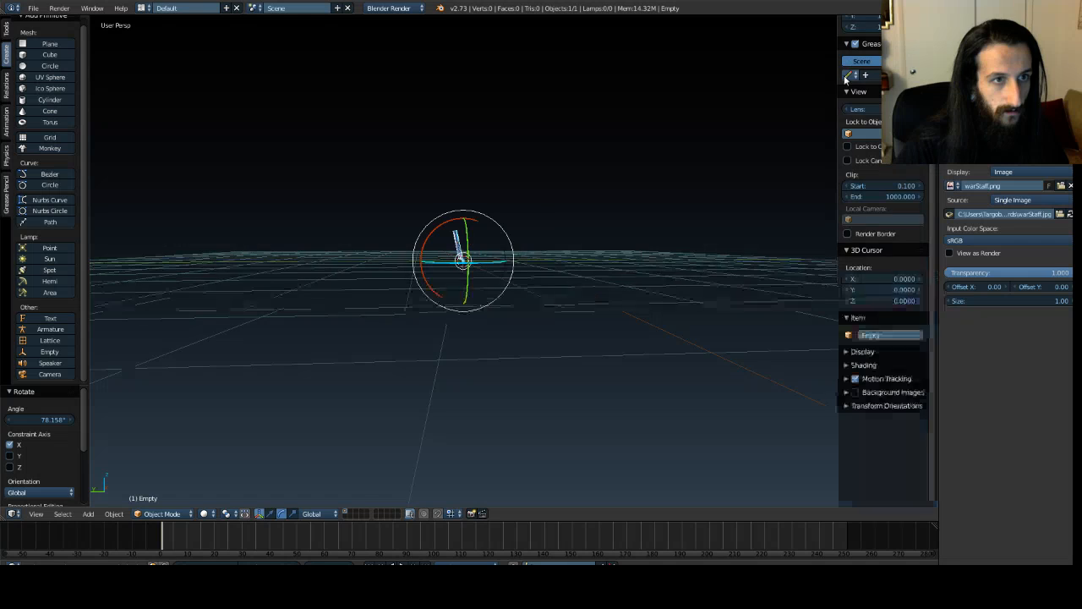
pyautogui.click(883, 96)
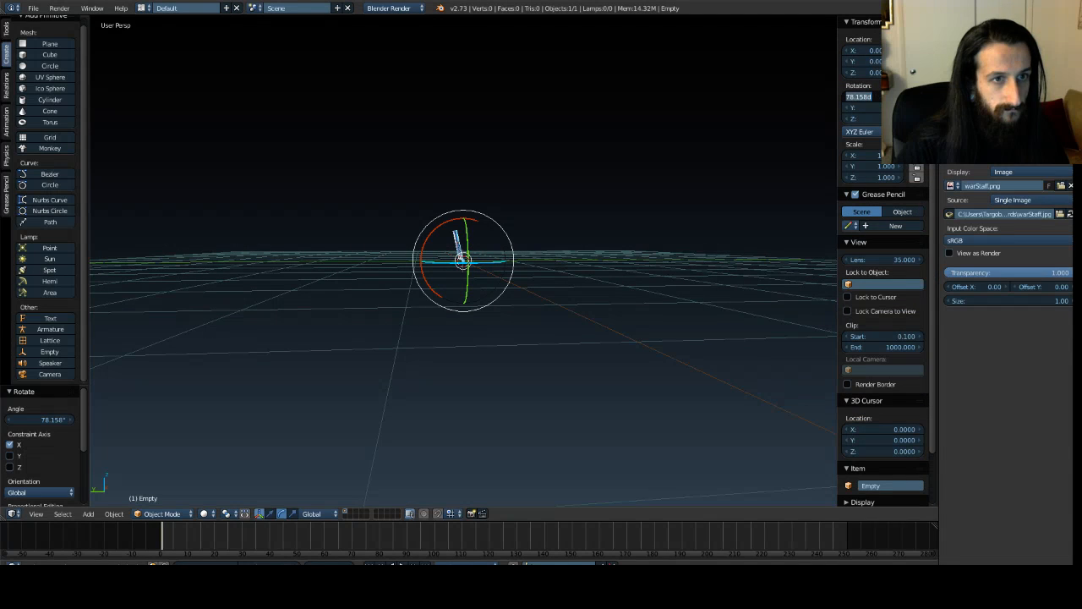
pyautogui.write('90')
pyautogui.press('Return')
pyautogui.press('a')
# Step: Scale the war staff image Empty to 10 on the X, Y and Z axes
pyautogui.moveTo(306, 211); pyautogui.dragTo(389, 235, button='middle')
pyautogui.click(861, 156)
pyautogui.write('10')
pyautogui.press('Tab')
pyautogui.write('10')
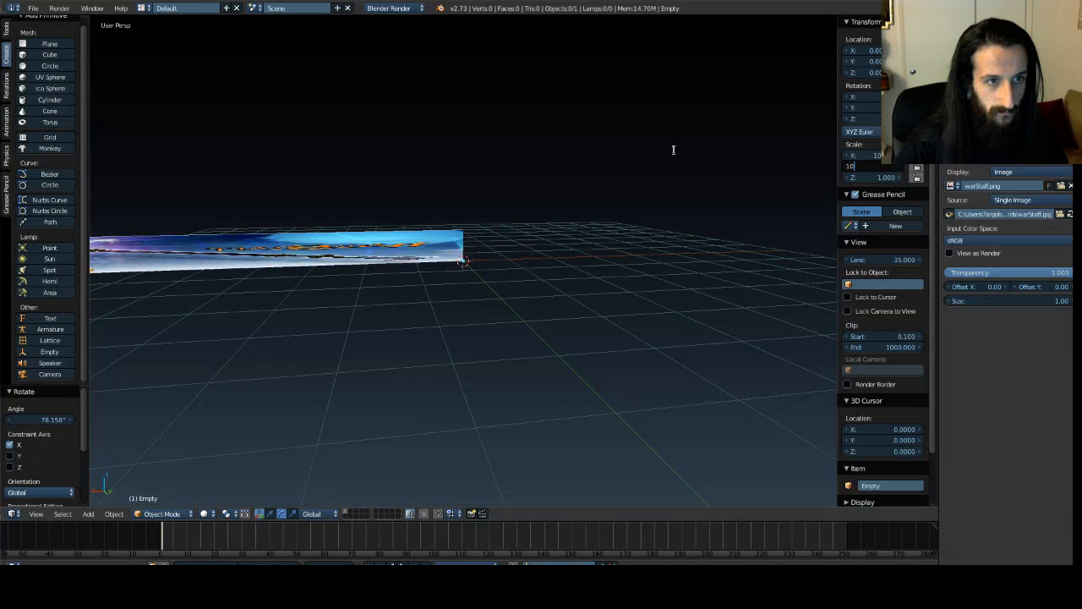
pyautogui.press('Tab')
pyautogui.write('10')
pyautogui.press('Return')
pyautogui.moveTo(524, 193); pyautogui.dragTo(379, 195, button='middle')
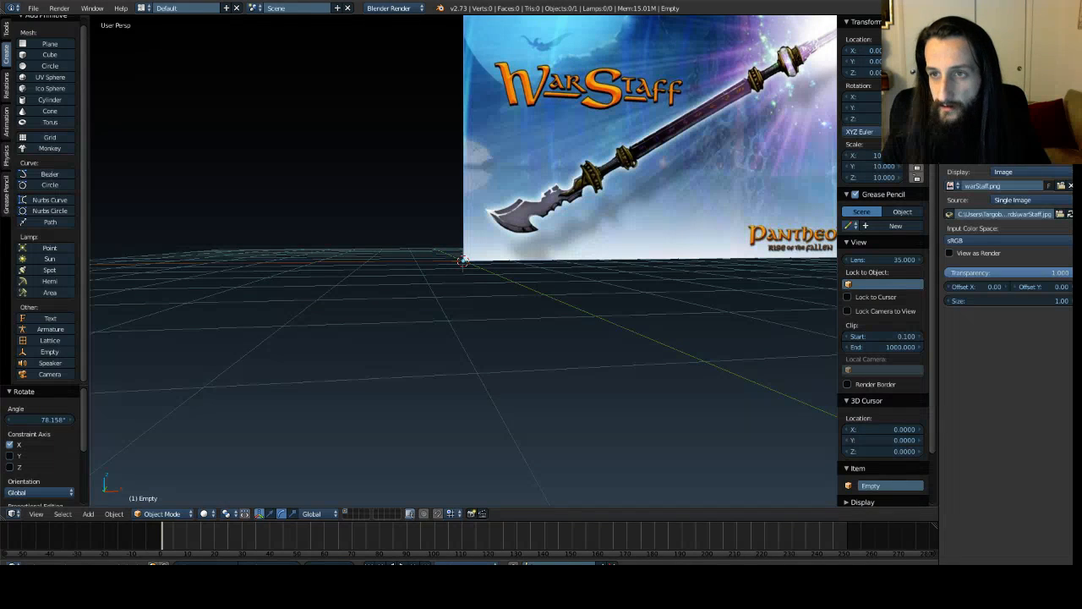
# Step: Select the war staff image Empty and lower its transparency value to about 0.34
pyautogui.moveTo(639, 191); pyautogui.dragTo(635, 193)
pyautogui.moveTo(702, 155); pyautogui.dragTo(539, 100, button='middle')
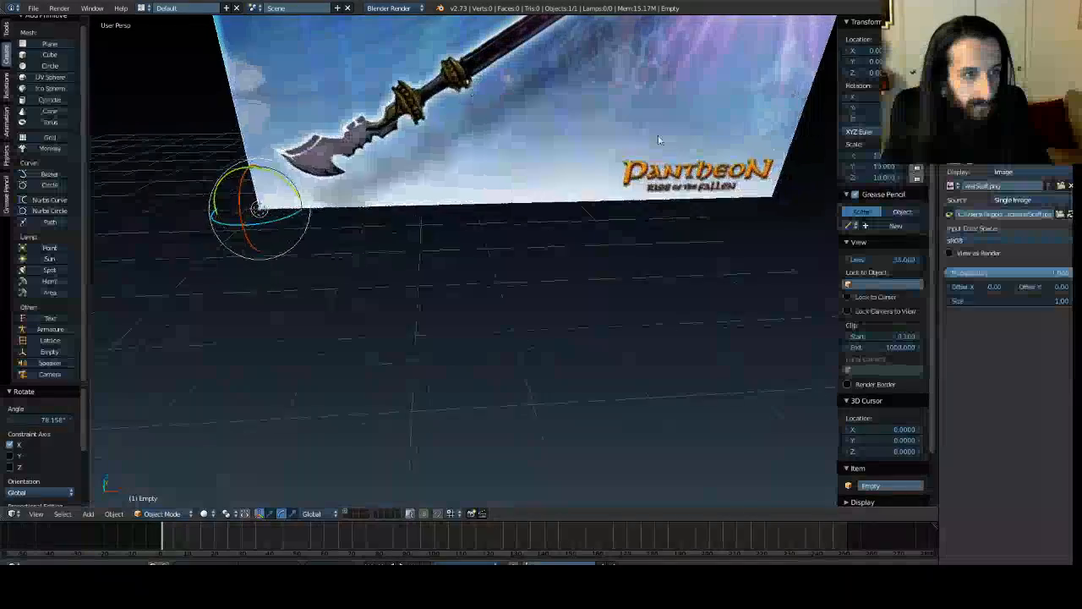
pyautogui.moveTo(1035, 273); pyautogui.dragTo(961, 273)
pyautogui.keyDown('shift'); pyautogui.moveTo(594, 178); pyautogui.dragTo(601, 314, button='middle'); pyautogui.keyUp('shift')
pyautogui.scroll(3, 563, 280)
pyautogui.scroll(-6, 563, 286)
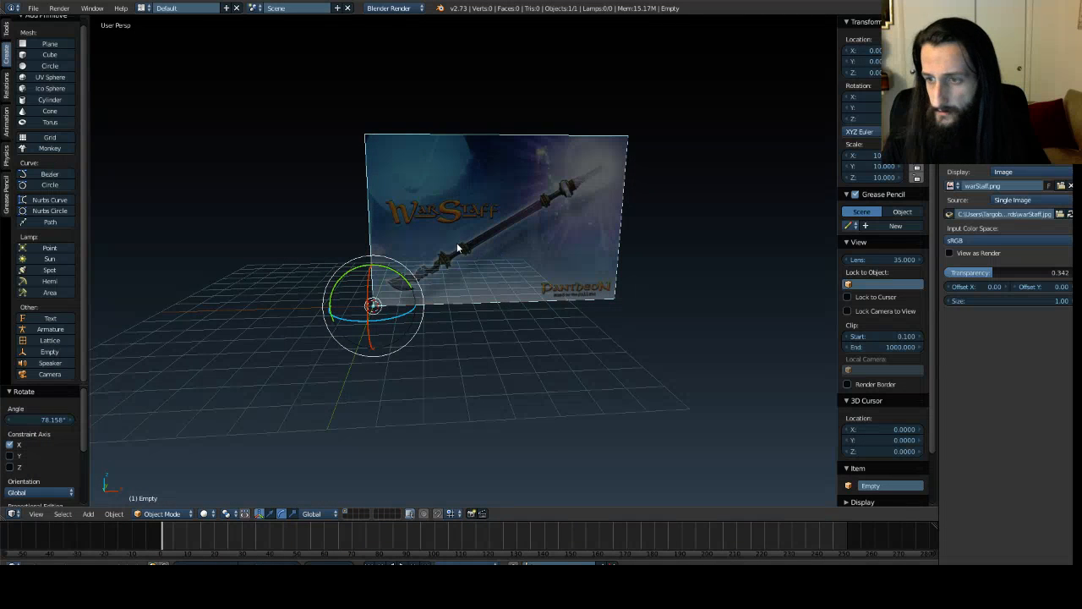
pyautogui.keyDown('shift'); pyautogui.moveTo(457, 243); pyautogui.dragTo(518, 243, button='middle'); pyautogui.keyUp('shift')
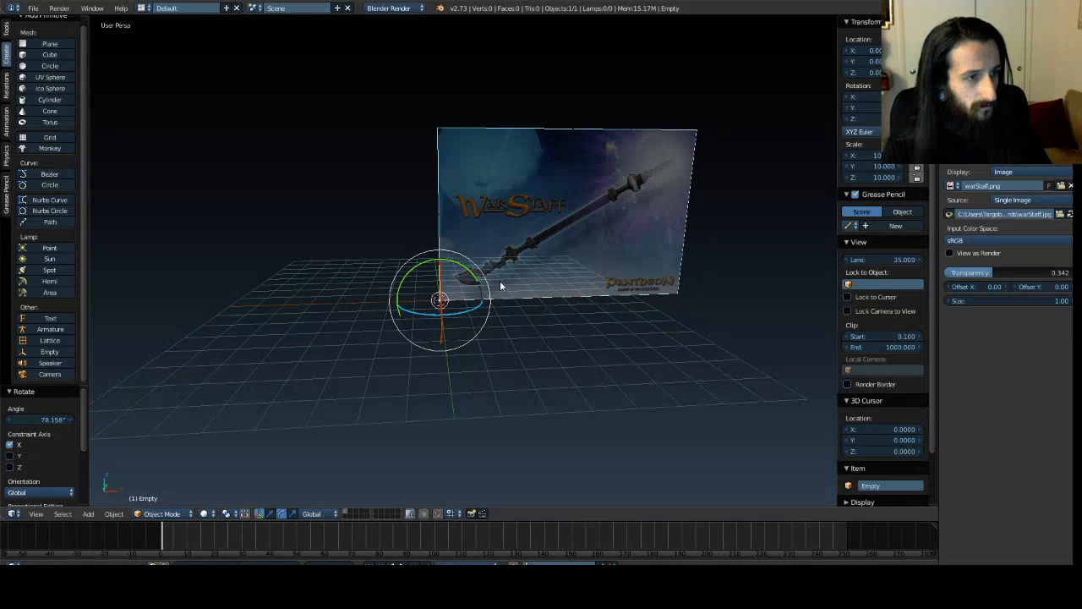
# Step: Rotate the image Empty about 119° around the Y axis so the staff is vertical, and raise it about 8.3 units along Z
pyautogui.moveTo(454, 262); pyautogui.dragTo(549, 428)
pyautogui.press('g')
pyautogui.press('z')
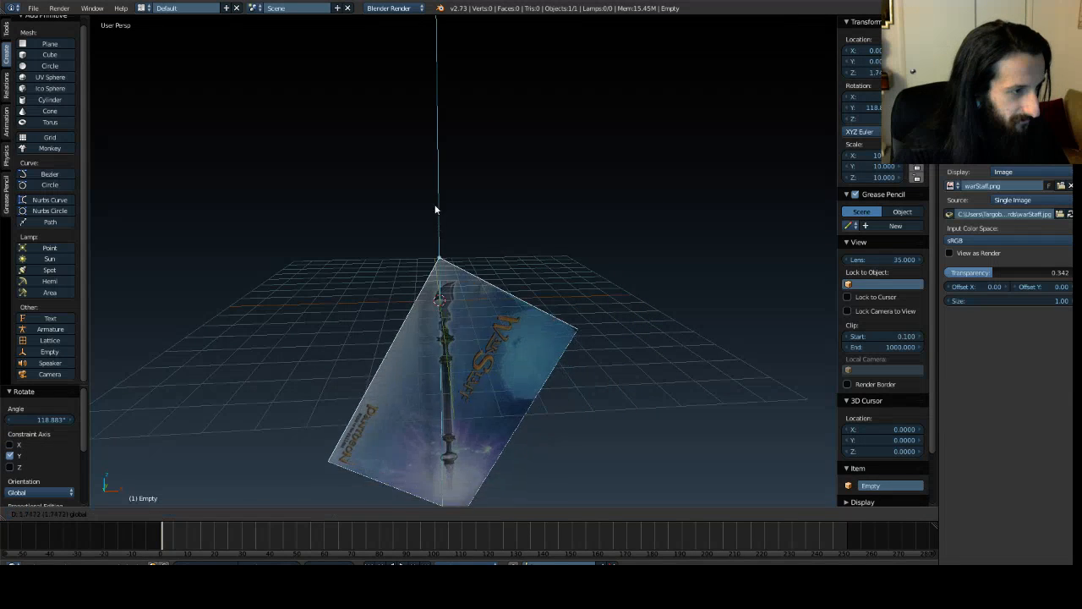
pyautogui.click(420, 34)
pyautogui.moveTo(554, 282); pyautogui.dragTo(547, 265, button='middle')
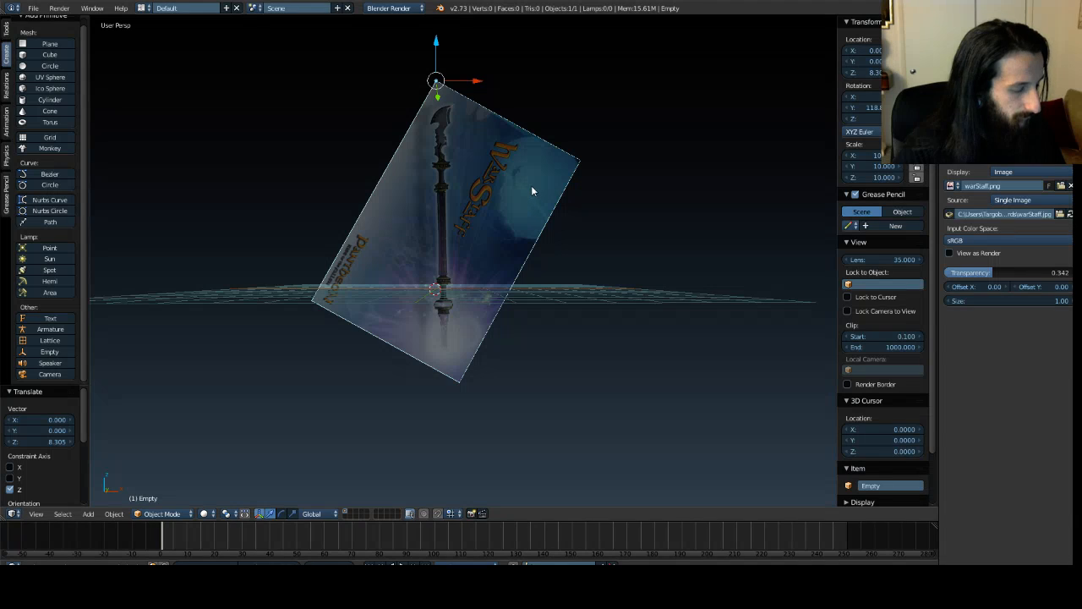
# Step: Fine-tune the image's Y rotation by about 5° and back about 2.8° to straighten the staff, deselect it, and check it in front view
pyautogui.press('e')
pyautogui.moveTo(530, 82); pyautogui.dragTo(470, 61, button='middle')
pyautogui.moveTo(462, 49); pyautogui.dragTo(463, 52)
pyautogui.moveTo(495, 186)
pyautogui.mouseDown(button='middle')
pyautogui.moveTo(521, 211)
pyautogui.moveTo(506, 167)
pyautogui.mouseUp(button='middle')
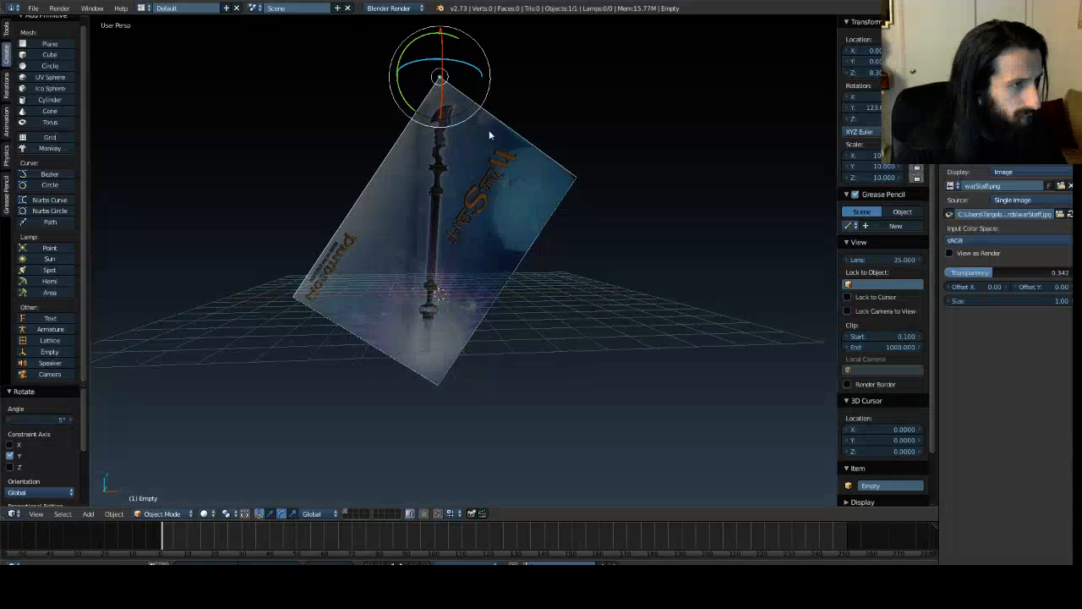
pyautogui.moveTo(408, 102); pyautogui.dragTo(406, 100)
pyautogui.press('a')
pyautogui.press('KP_1')
pyautogui.scroll(5, 511, 272)
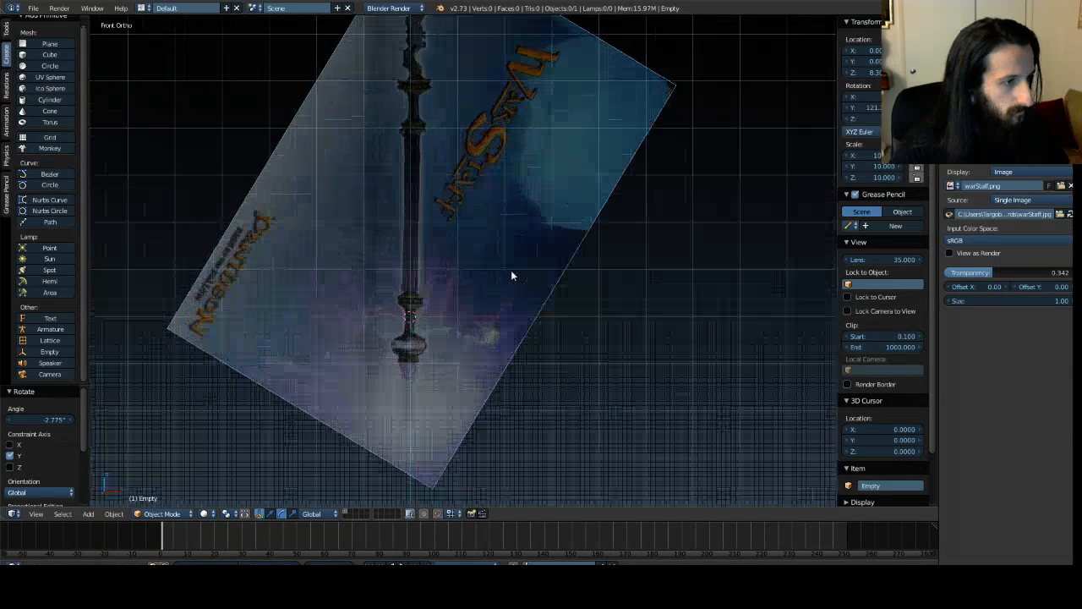
pyautogui.scroll(-1, 522, 285)
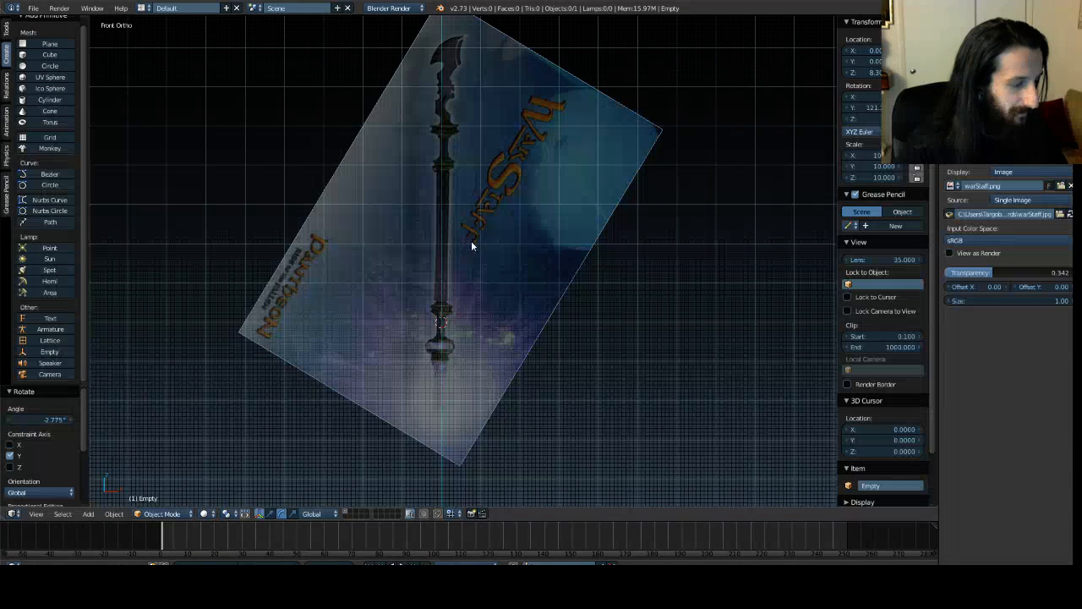
# Step: Select the image Empty and lower it about 3.1 units along Z so the staff is centred vertically around the origin
pyautogui.rightClick(492, 222)
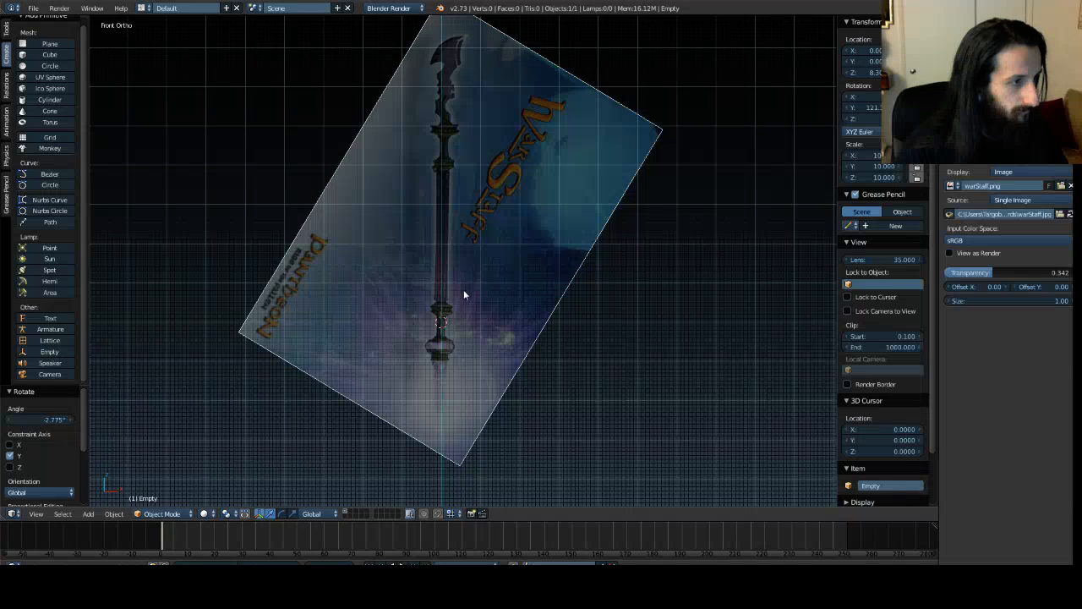
pyautogui.scroll(-1, 504, 256)
pyautogui.moveTo(488, 41); pyautogui.dragTo(453, 136)
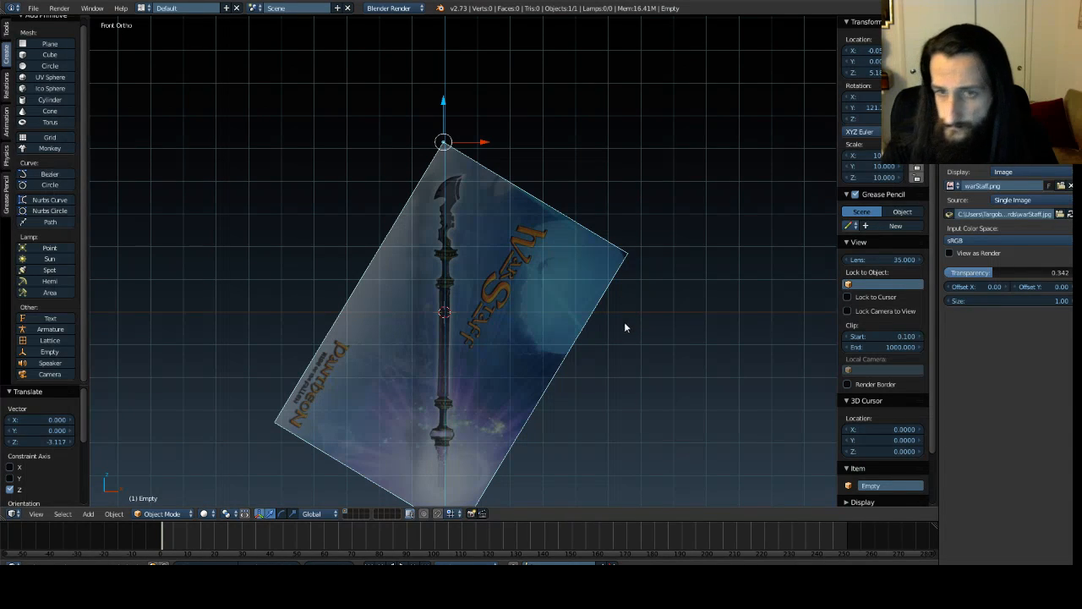
pyautogui.moveTo(322, 301); pyautogui.dragTo(338, 300, button='middle')
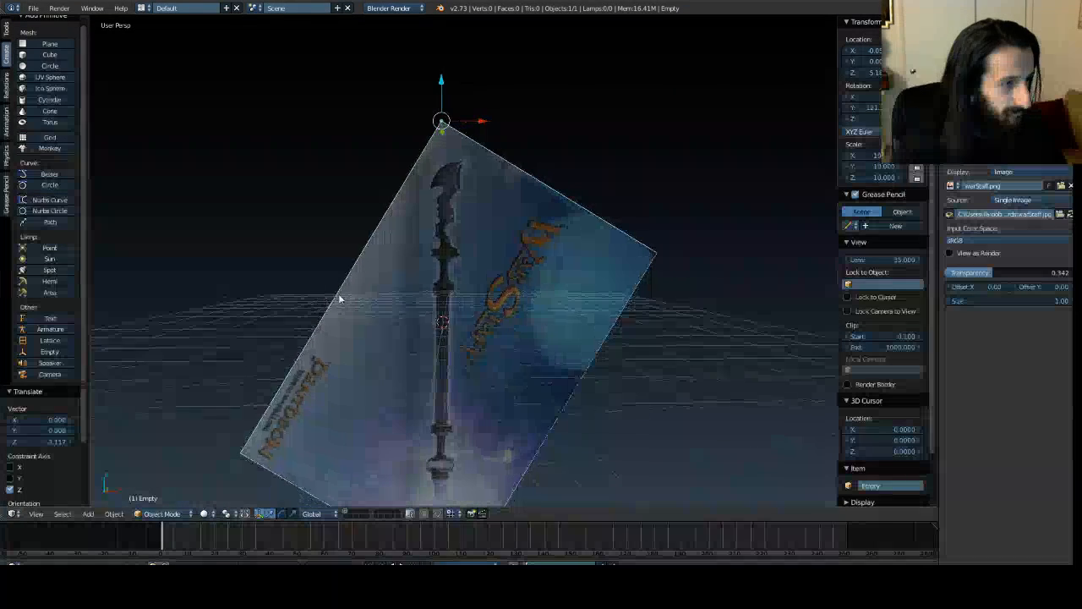
# Step: Set the image Empty's Y rotation to exactly 120°, deselect it, and return to front view
pyautogui.press('e')
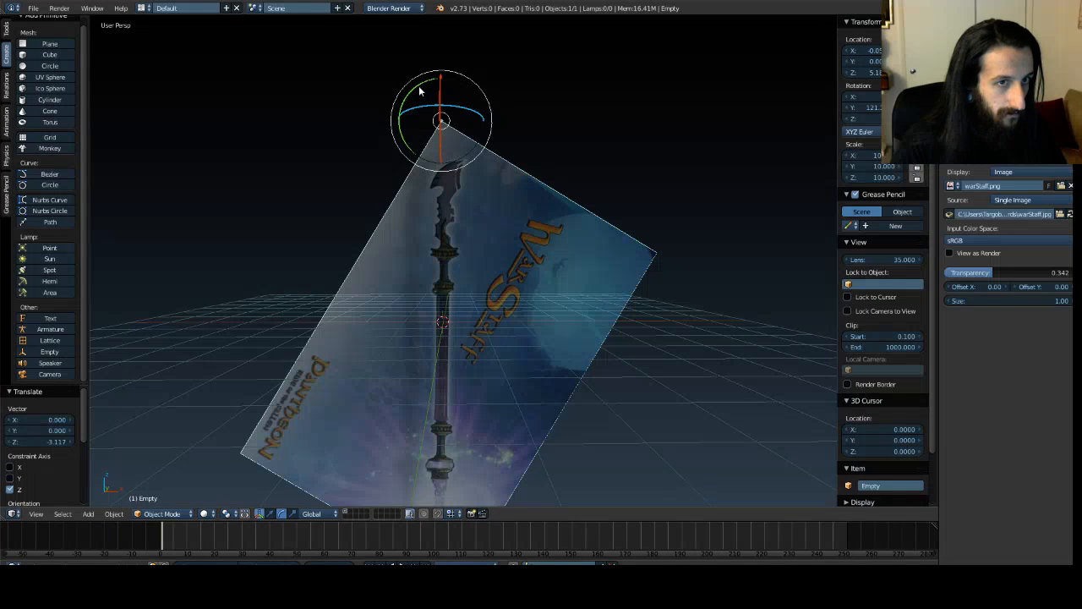
pyautogui.click(419, 90)
pyautogui.click(875, 109)
pyautogui.write('120')
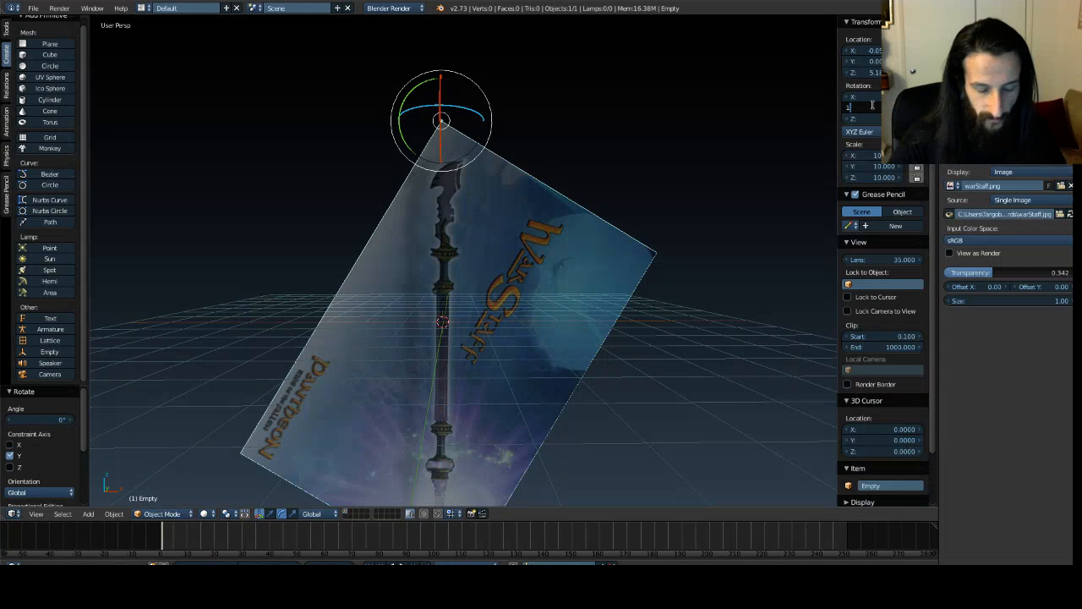
pyautogui.press('Return')
pyautogui.press('a')
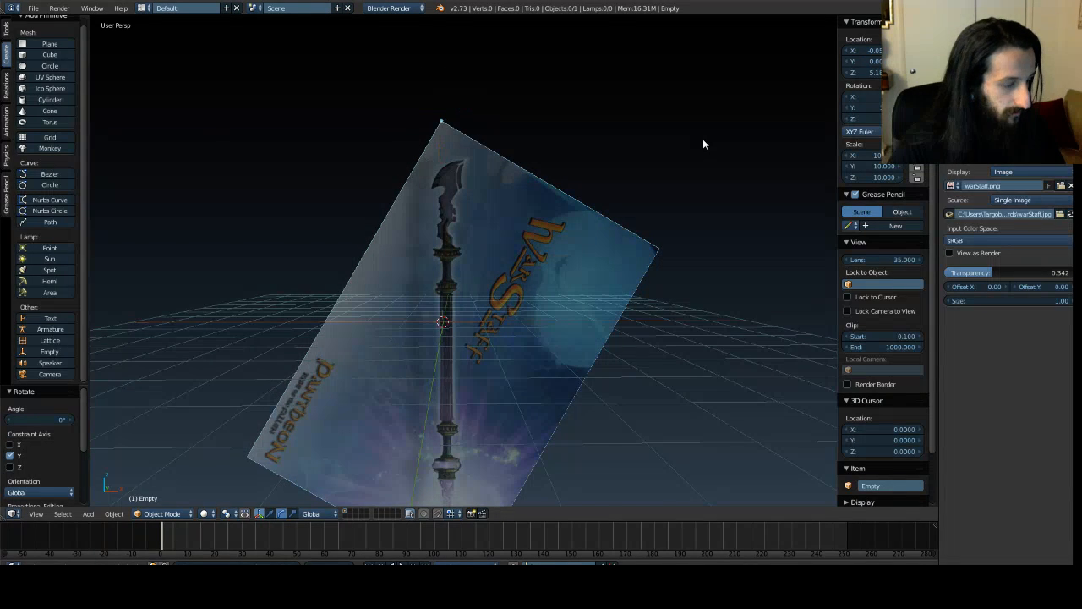
pyautogui.press('KP_1')
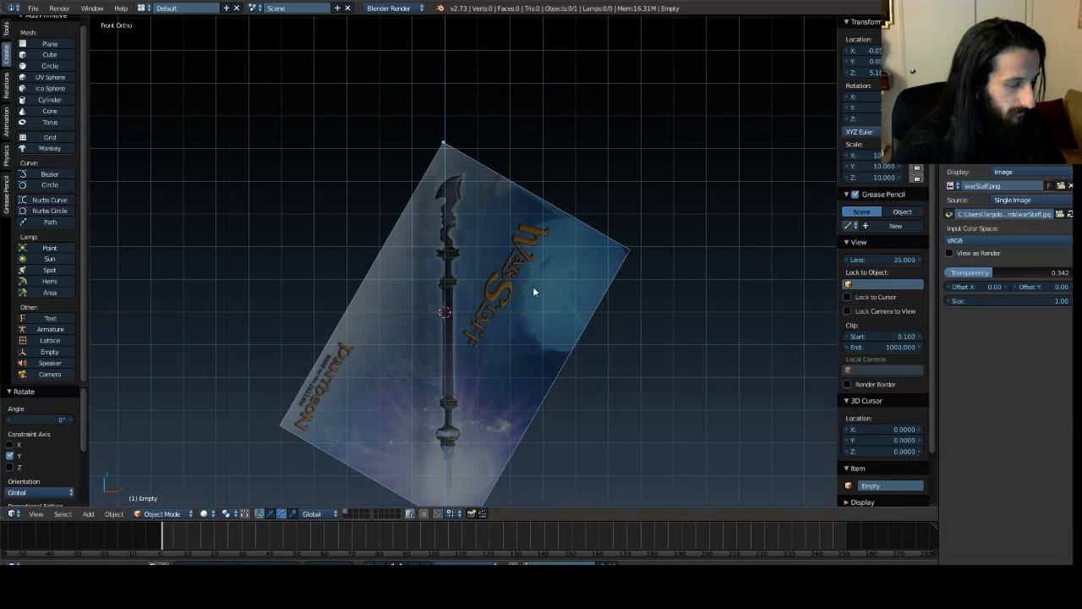
# Step: Shift the image Empty about 0.1 units in the negative X direction to centre the staff's shaft on the origin
pyautogui.rightClick(447, 277)
pyautogui.moveTo(489, 141); pyautogui.dragTo(486, 141)
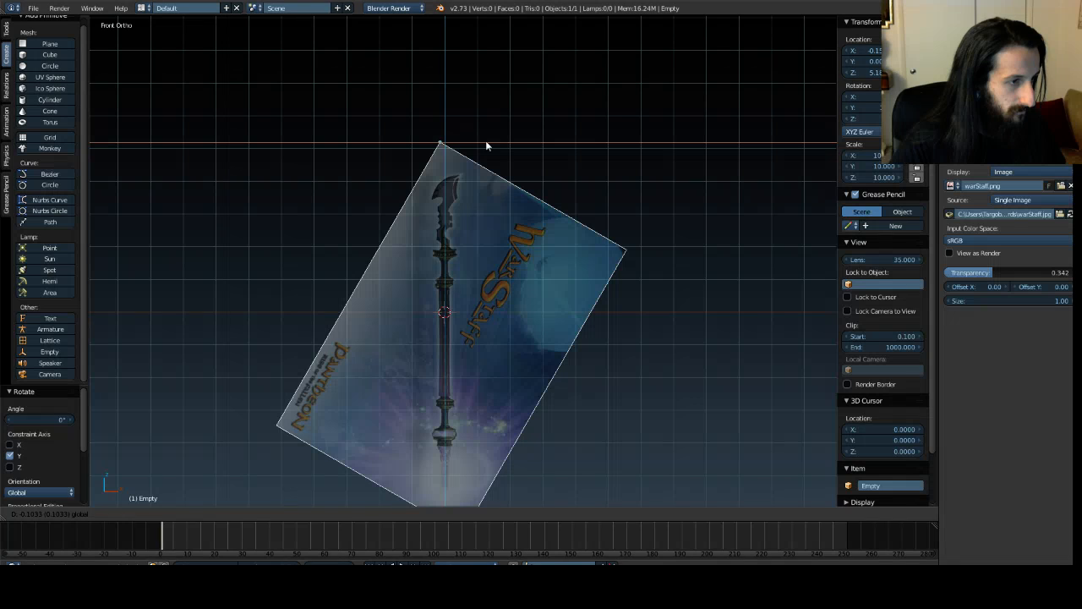
pyautogui.moveTo(486, 142); pyautogui.dragTo(486, 142)
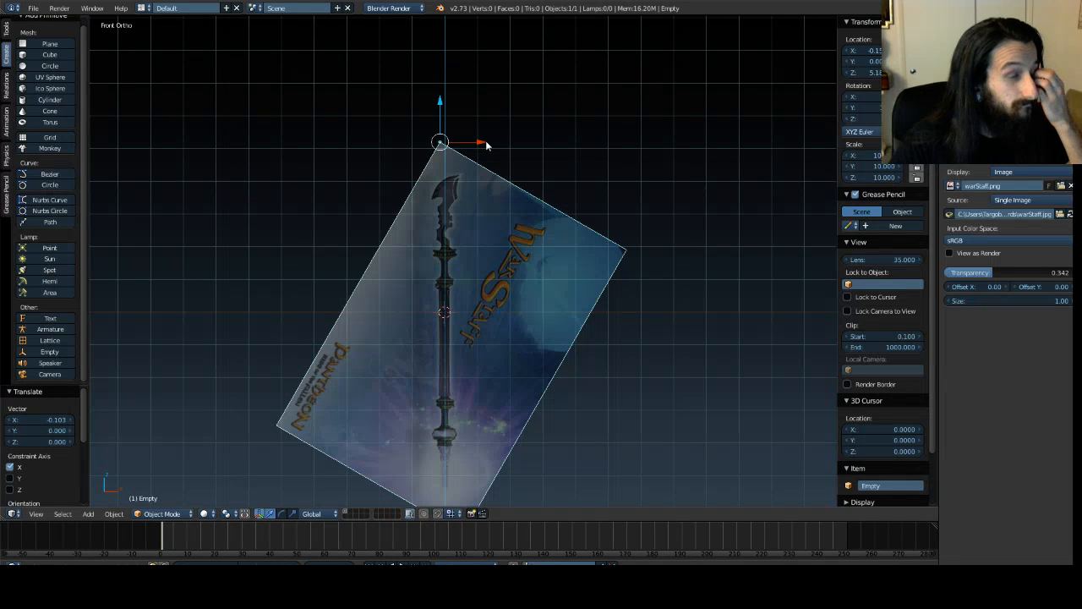
pyautogui.keyDown('shift'); pyautogui.moveTo(474, 337); pyautogui.dragTo(484, 292, button='middle'); pyautogui.keyUp('shift')
pyautogui.scroll(5, 491, 254)
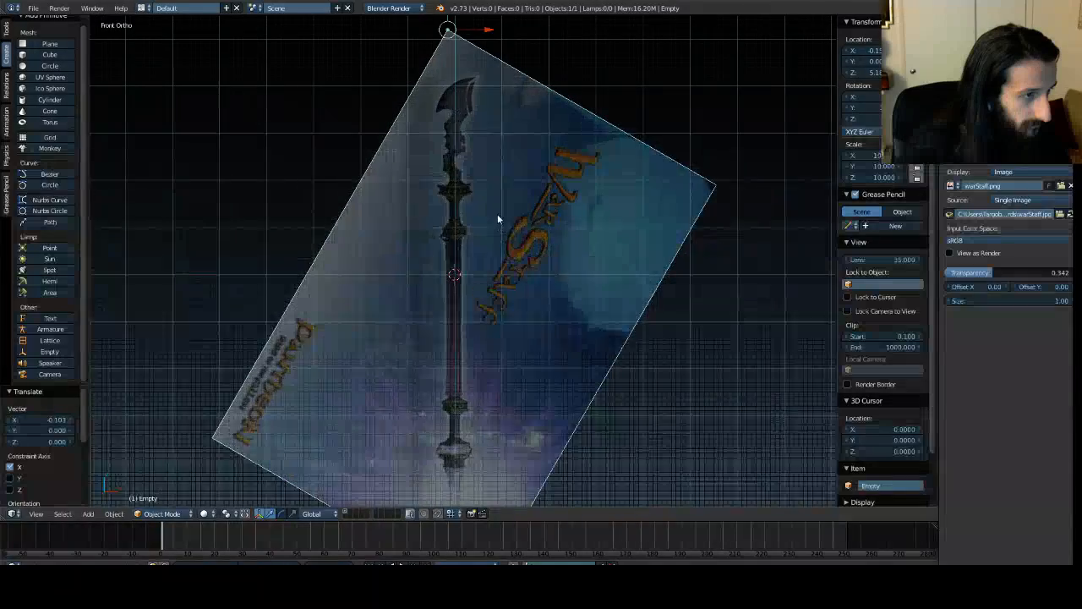
pyautogui.keyDown('shift'); pyautogui.moveTo(497, 200); pyautogui.dragTo(508, 302, button='middle'); pyautogui.keyUp('shift')
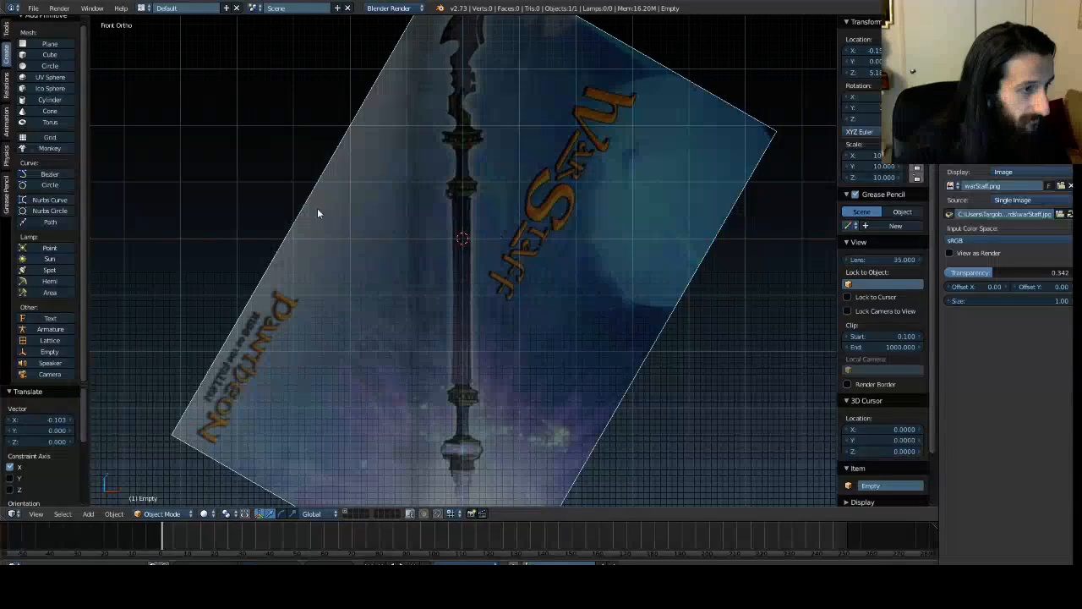
# Step: Move the image Empty back about 5.1 units along the Y axis, behind the origin
pyautogui.moveTo(507, 255); pyautogui.dragTo(424, 257, button='middle')
pyautogui.scroll(-5, 425, 257)
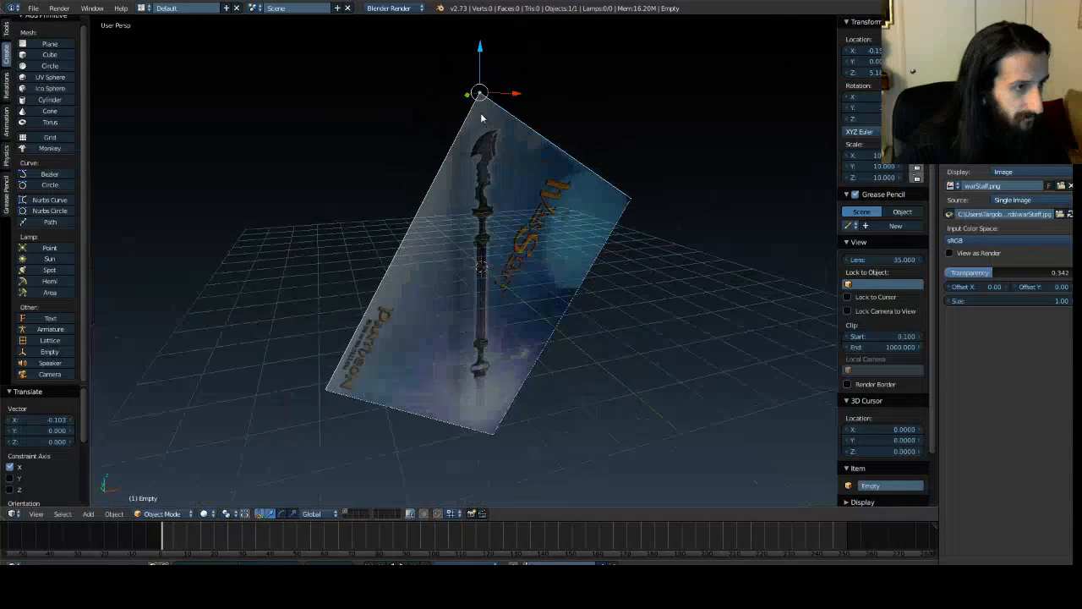
pyautogui.moveTo(382, 119); pyautogui.dragTo(487, 163, button='middle')
pyautogui.moveTo(487, 162); pyautogui.dragTo(334, 93)
pyautogui.moveTo(472, 194); pyautogui.dragTo(220, 177, button='middle')
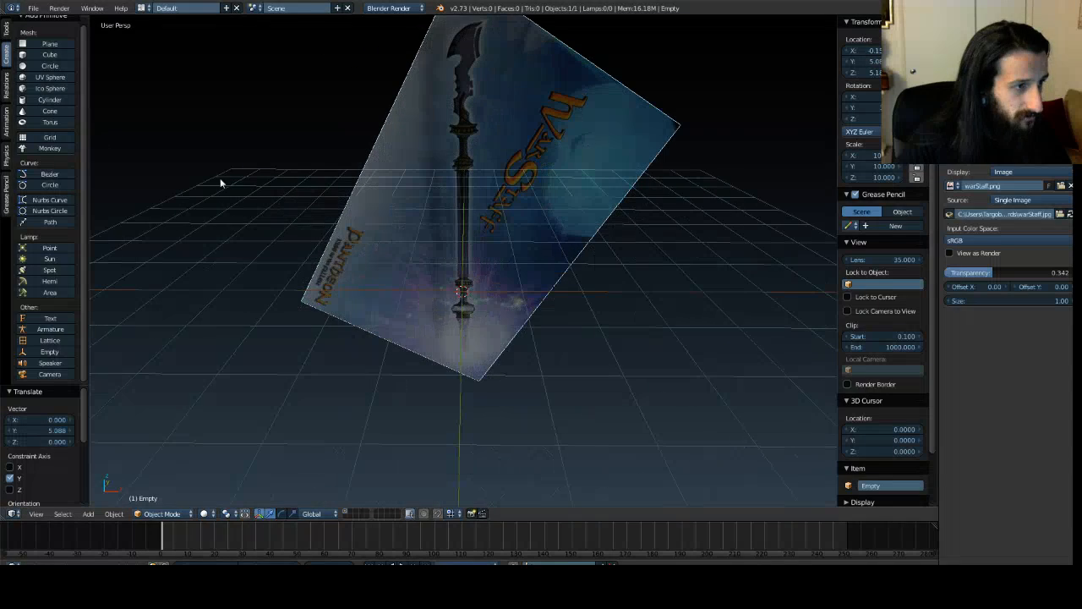
# Step: Add a cube at the origin and set its X, Y and Z dimensions to 1
pyautogui.click(50, 54)
pyautogui.moveTo(583, 310); pyautogui.dragTo(579, 292, button='middle')
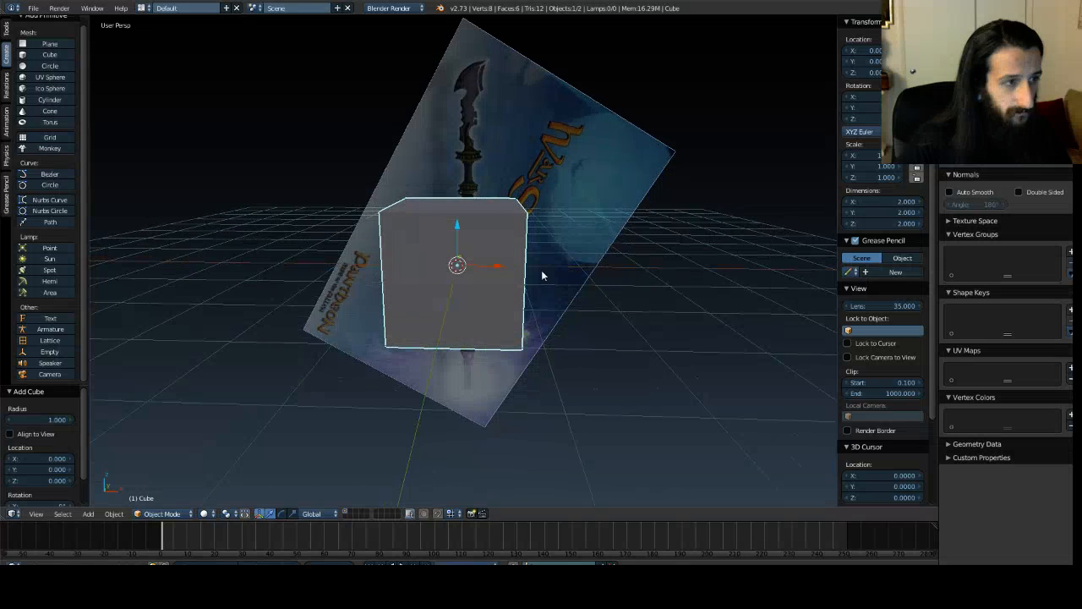
pyautogui.click(893, 202)
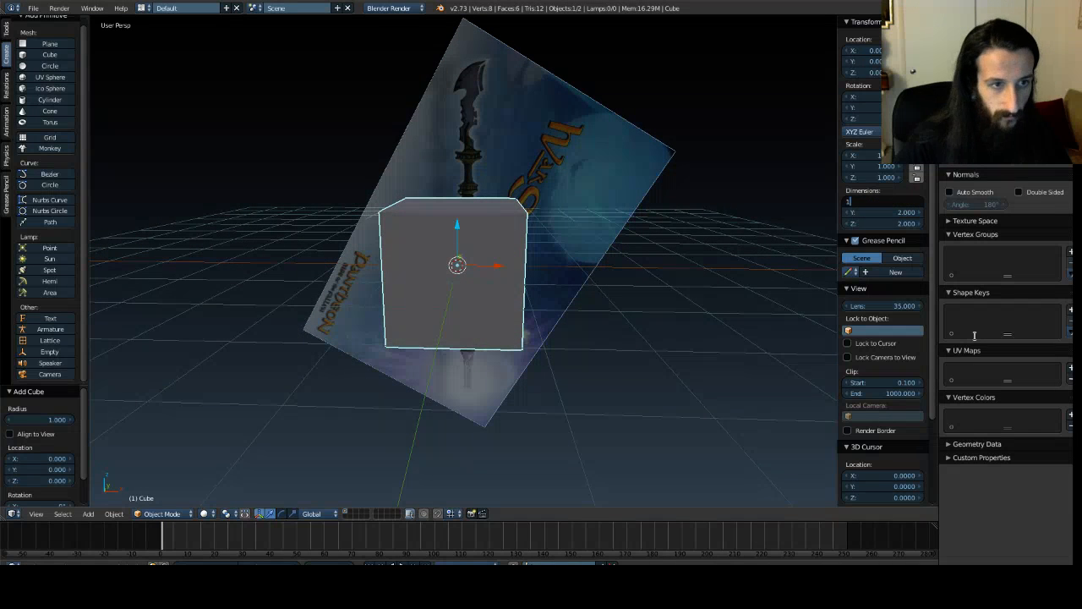
pyautogui.write('1')
pyautogui.press('Tab')
pyautogui.write('1')
pyautogui.press('Tab')
pyautogui.write('1')
pyautogui.press('Tab')
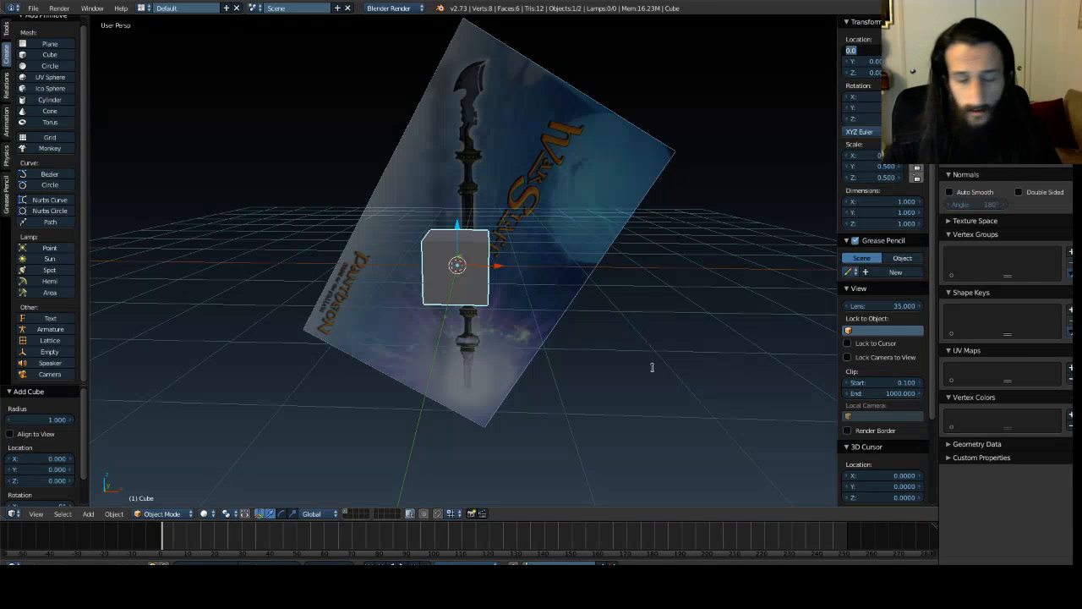
pyautogui.press('Return')
pyautogui.moveTo(453, 283); pyautogui.dragTo(529, 401, button='middle')
pyautogui.moveTo(330, 346); pyautogui.dragTo(699, 334, button='middle')
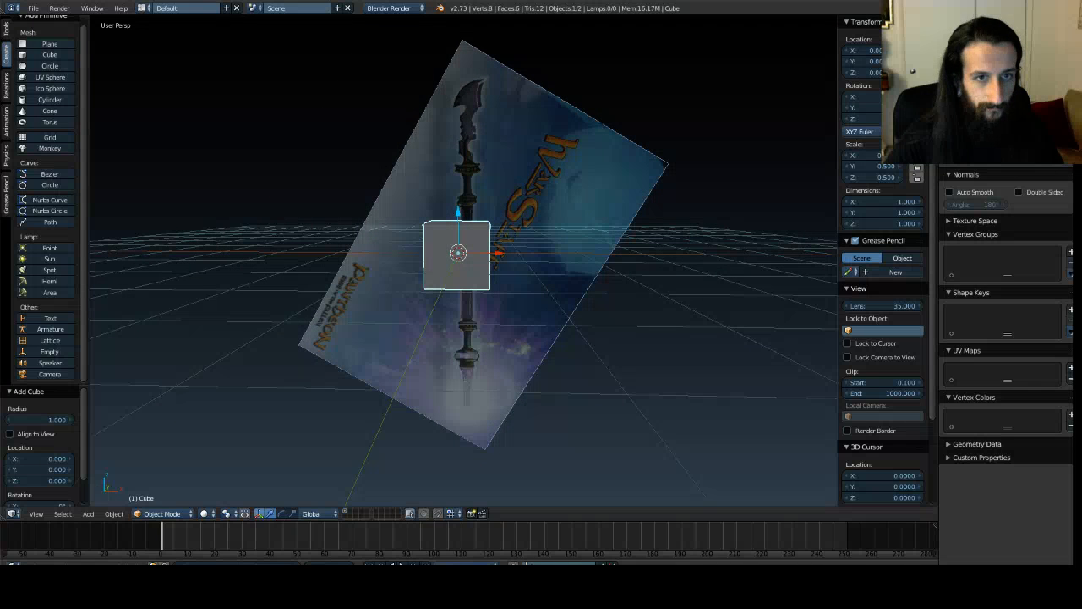
# Step: Enable X-Ray display for the image Empty, deselect it, and check the overlay on the cube in front view
pyautogui.rightClick(605, 193)
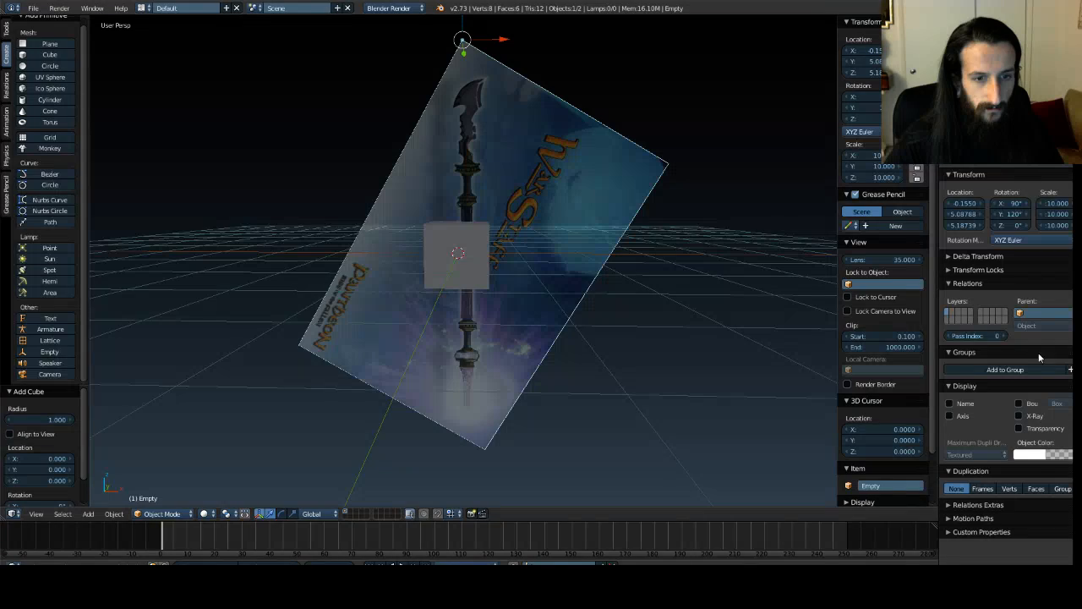
pyautogui.click(1019, 416)
pyautogui.moveTo(398, 309); pyautogui.dragTo(416, 300, button='middle')
pyautogui.press('a')
pyautogui.press('KP_1')
pyautogui.scroll(2, 433, 258)
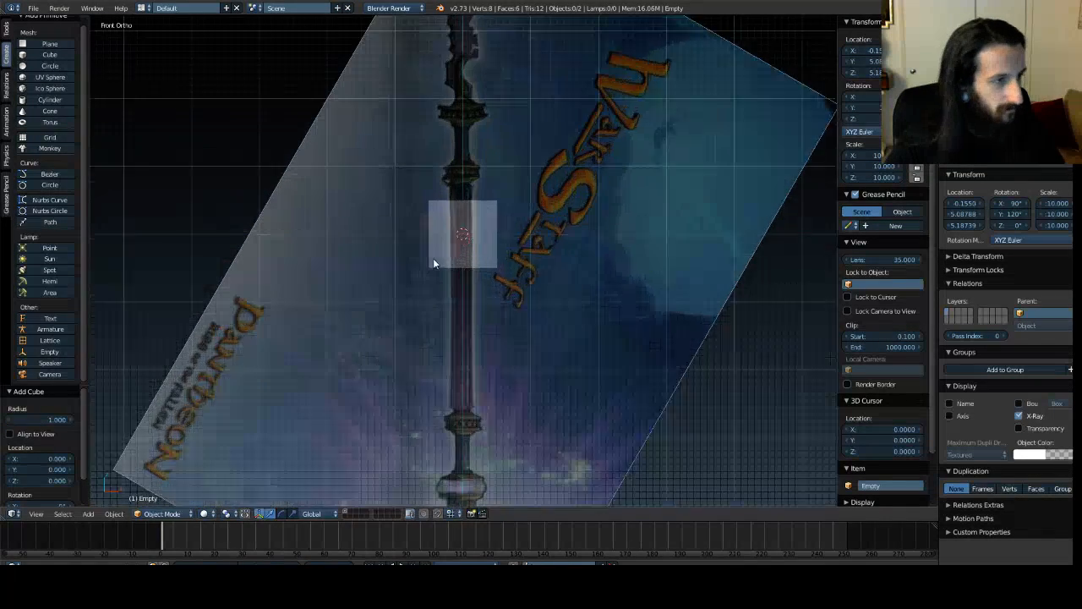
pyautogui.scroll(-4, 442, 271)
pyautogui.scroll(6, 442, 270)
# Step: Select the cube and switch it to Edit Mode with its side in view
pyautogui.rightClick(461, 268)
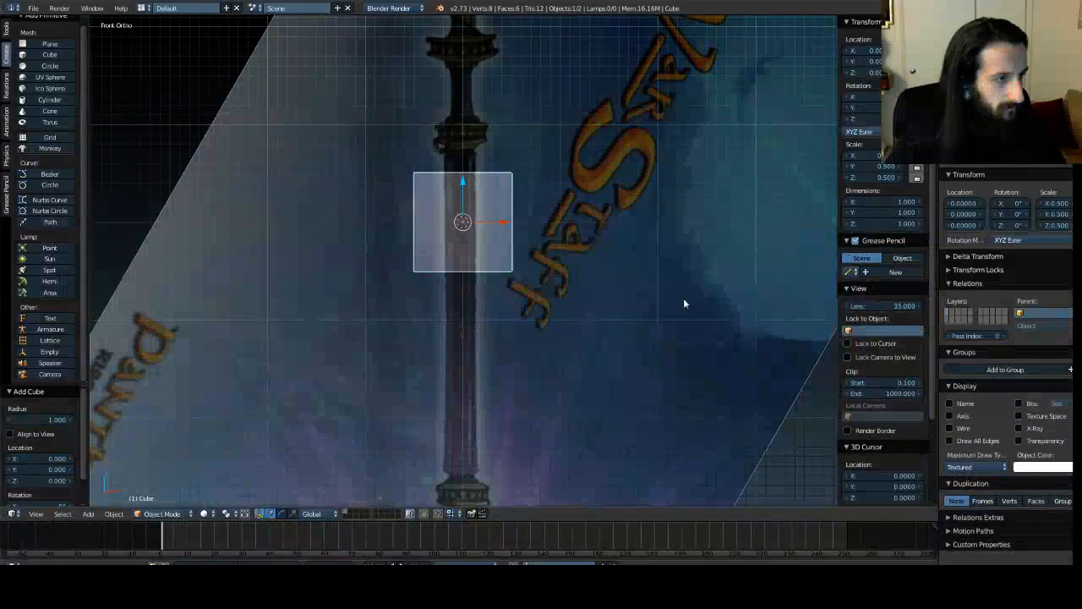
pyautogui.moveTo(370, 313); pyautogui.dragTo(550, 268, button='middle')
pyautogui.press('Tab')
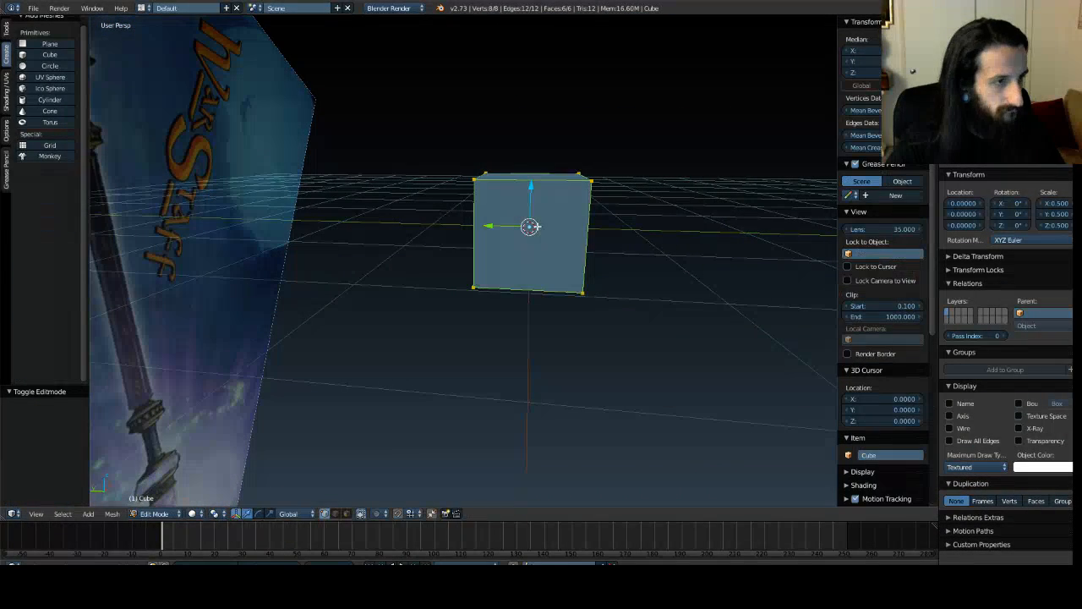
pyautogui.hotkey('ctrl', 'r')
pyautogui.click(534, 189)
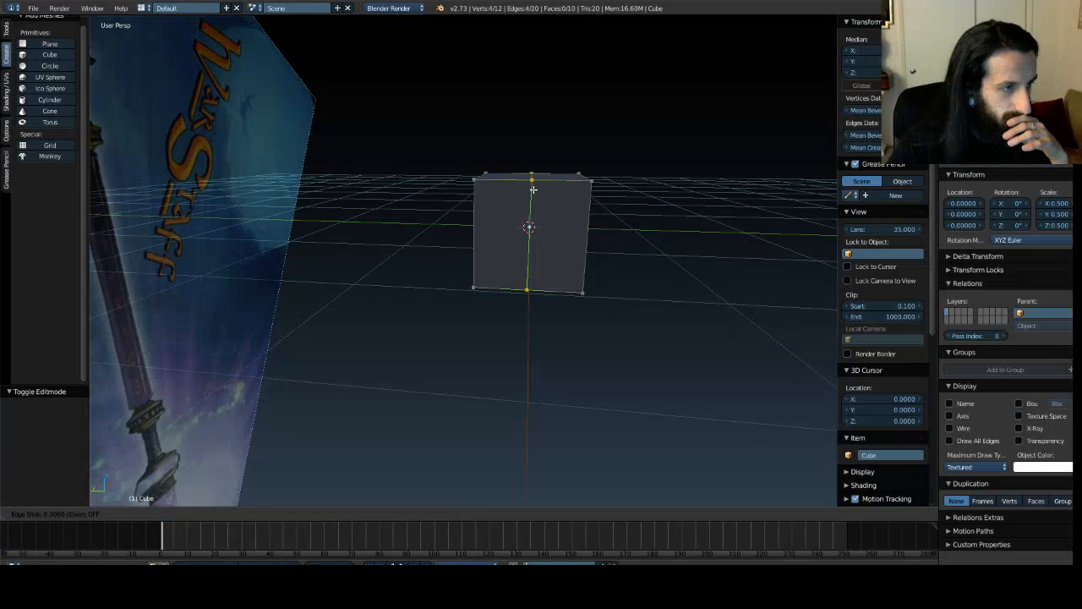
pyautogui.click(533, 189)
pyautogui.hotkey('ctrl', 'z')
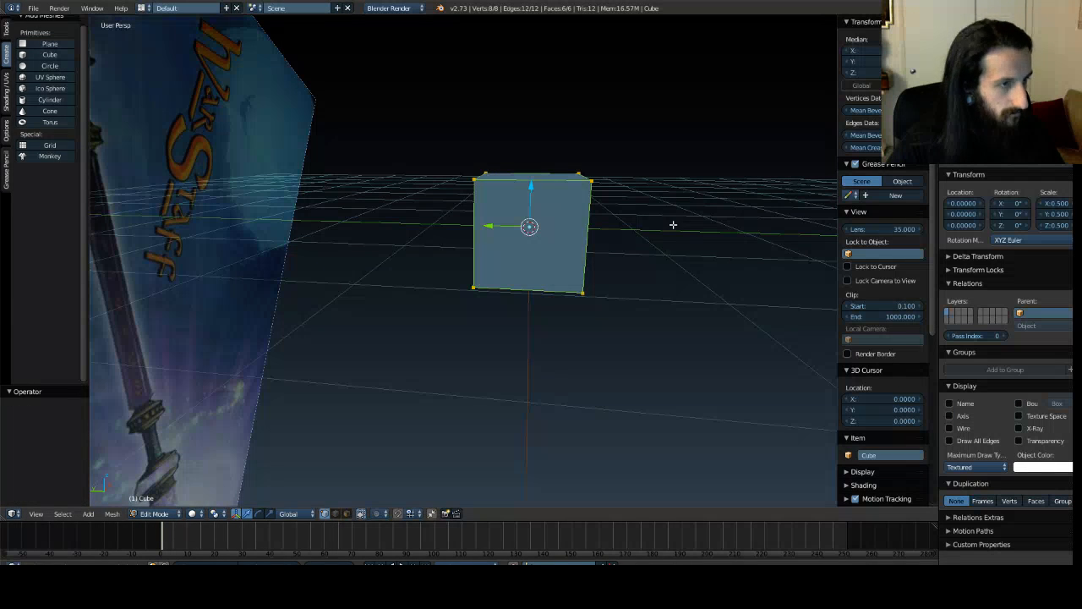
# Step: Add one centred vertical loop cut that splits the cube into two halves along the Y axis
pyautogui.hotkey('ctrl', 'r')
pyautogui.click(531, 190)
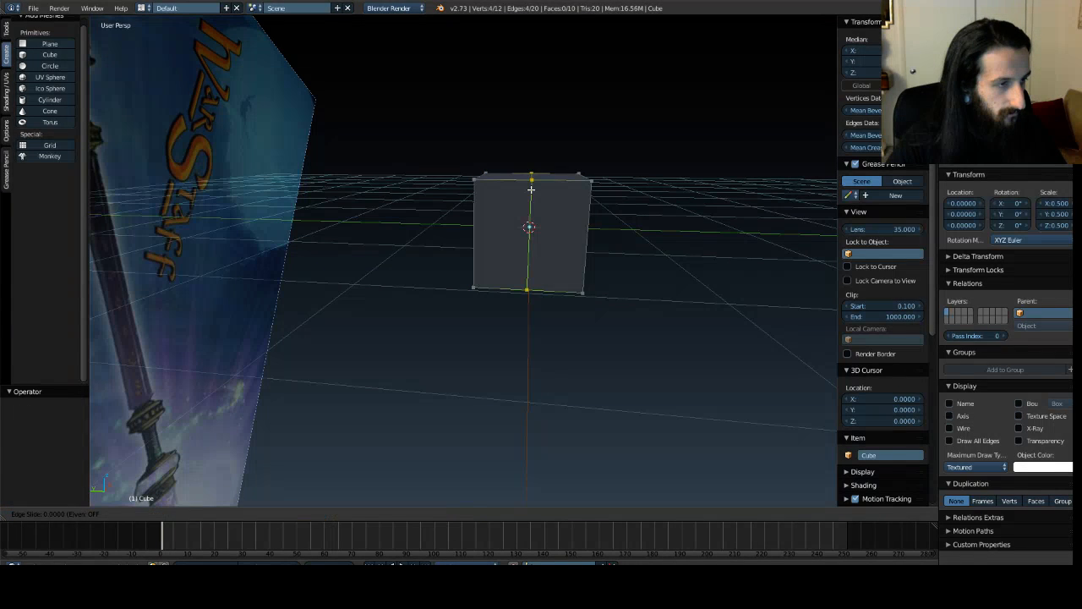
pyautogui.click(531, 189)
# Step: Make hidden vertices selectable, box-select the cube's four outer vertices on the side nearest the reference image, and delete them
pyautogui.moveTo(531, 189); pyautogui.dragTo(543, 351, button='middle')
pyautogui.moveTo(454, 158); pyautogui.dragTo(493, 320)
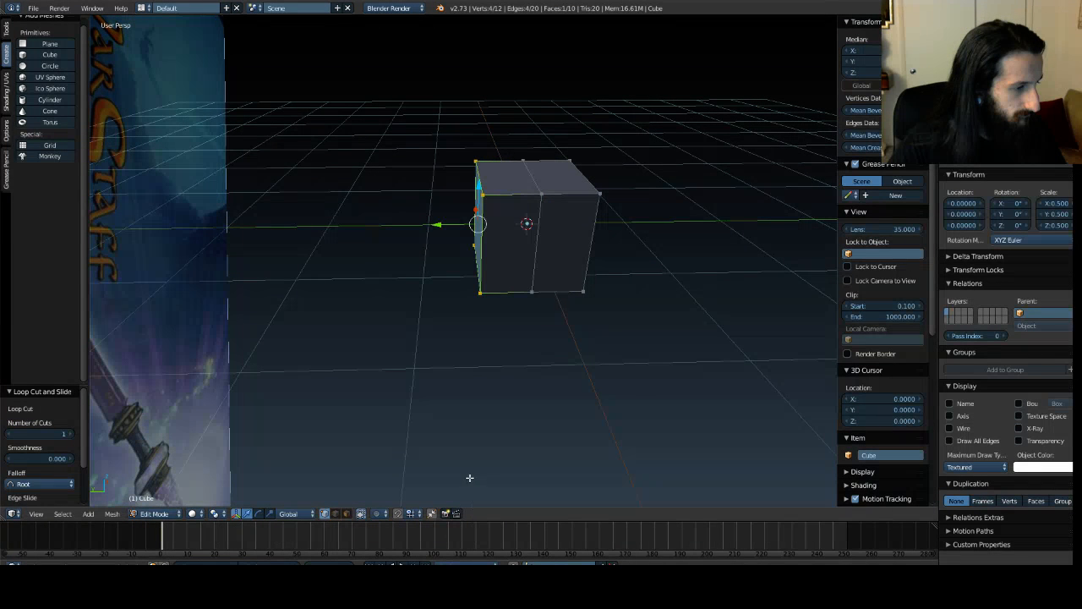
pyautogui.moveTo(477, 370); pyautogui.dragTo(471, 364, button='middle')
pyautogui.press('b')
pyautogui.moveTo(455, 161); pyautogui.dragTo(504, 330)
pyautogui.press('x')
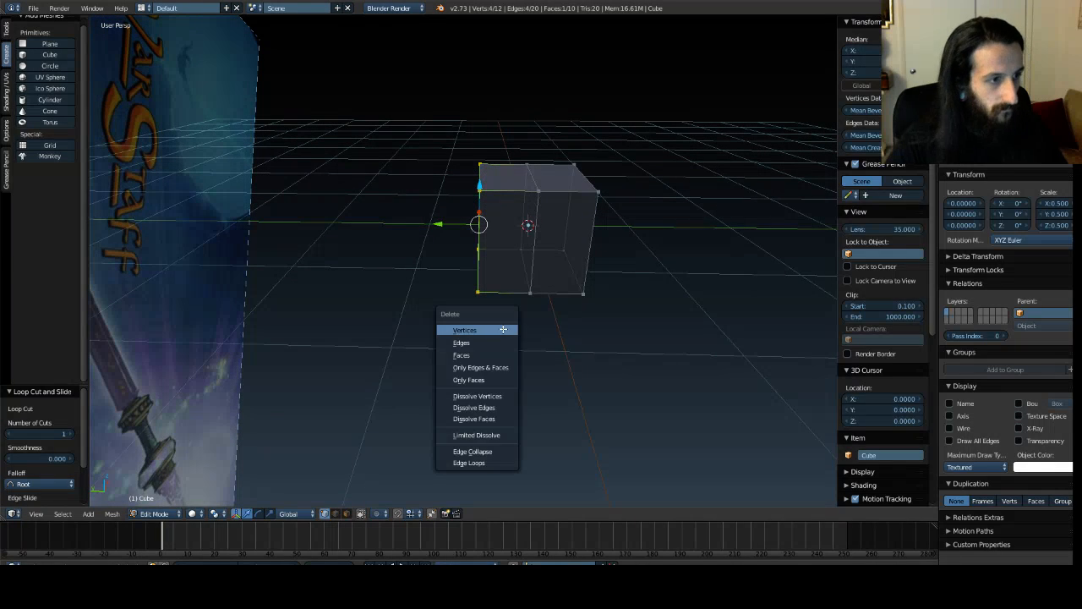
pyautogui.click(503, 329)
pyautogui.moveTo(503, 329); pyautogui.dragTo(558, 338, button='middle')
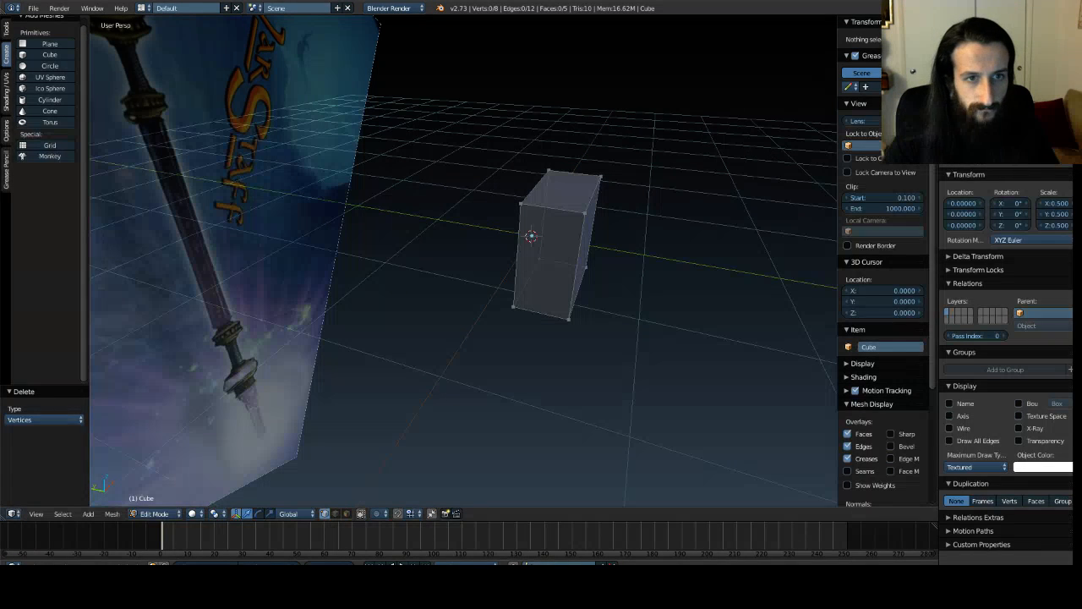
# Step: Add a Mirror modifier to the half cube, mirroring only across Y, with Clipping enabled and Merge disabled
pyautogui.click(1031, 125)
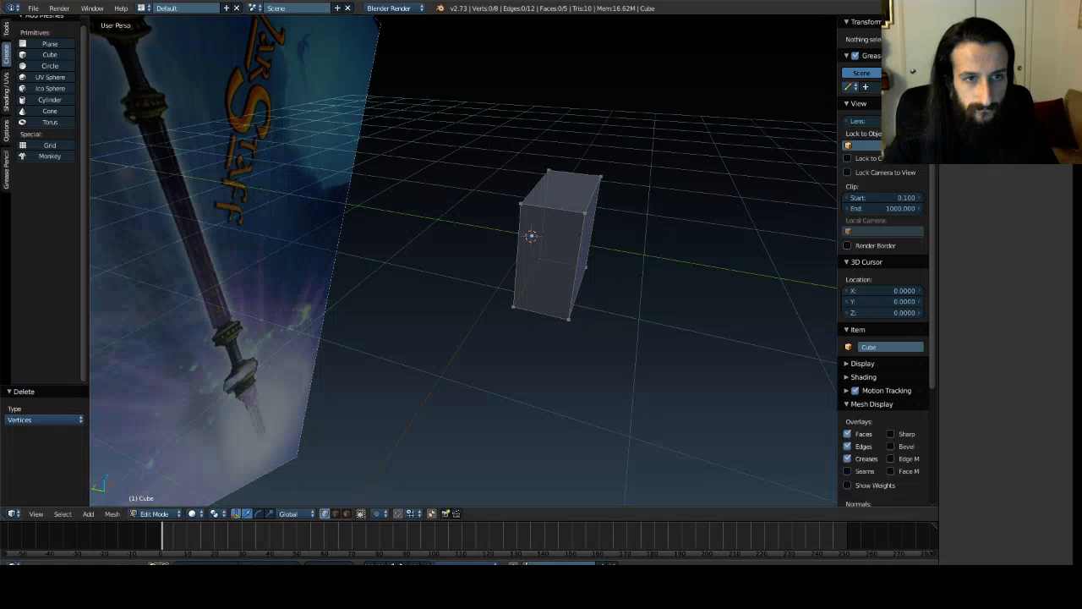
pyautogui.click(1031, 159)
pyautogui.click(1038, 125)
pyautogui.click(999, 160)
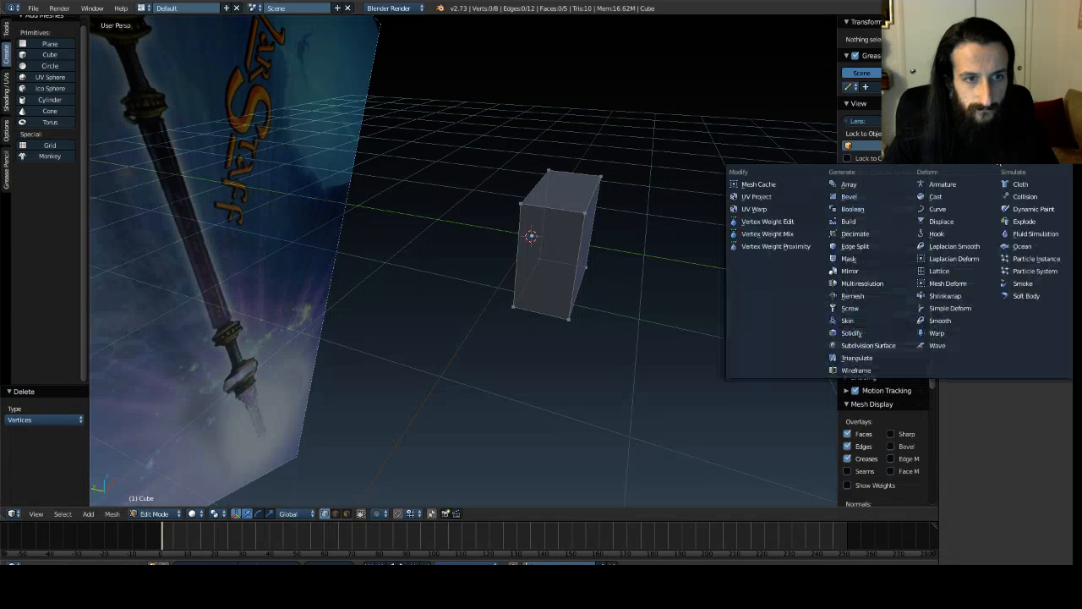
pyautogui.click(867, 272)
pyautogui.click(953, 236)
pyautogui.click(953, 225)
pyautogui.moveTo(825, 234); pyautogui.dragTo(827, 203, button='middle')
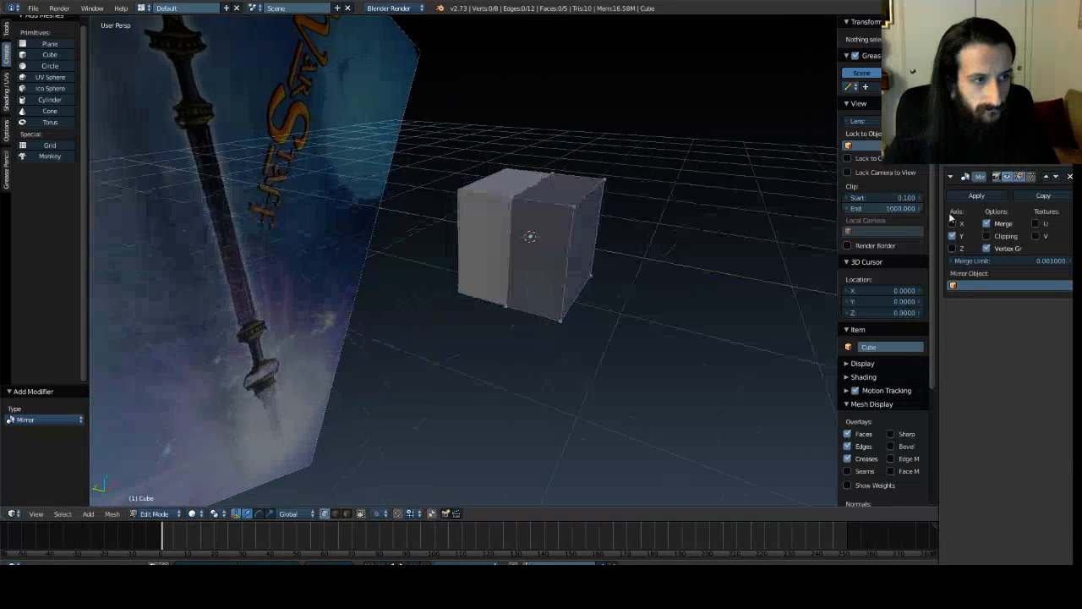
pyautogui.moveTo(625, 262); pyautogui.dragTo(579, 243, button='middle')
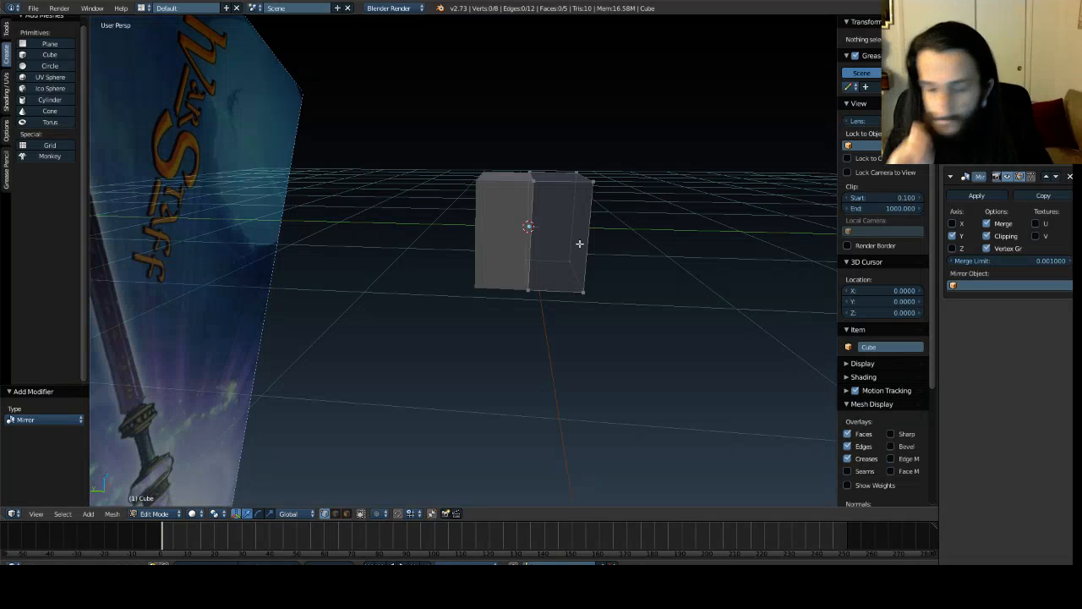
pyautogui.click(985, 223)
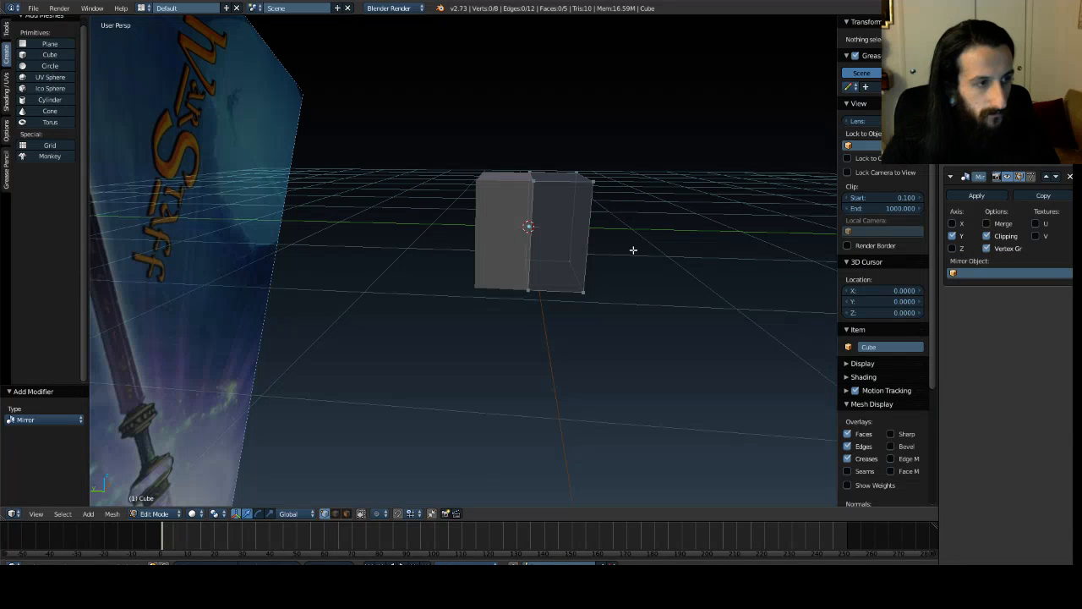
# Step: Try to move the upper vertex on the mirror seam along Y to test clipping, and clear the selection
pyautogui.scroll(3, 583, 213)
pyautogui.keyDown('shift'); pyautogui.moveTo(618, 222); pyautogui.dragTo(576, 265, button='middle'); pyautogui.keyUp('shift')
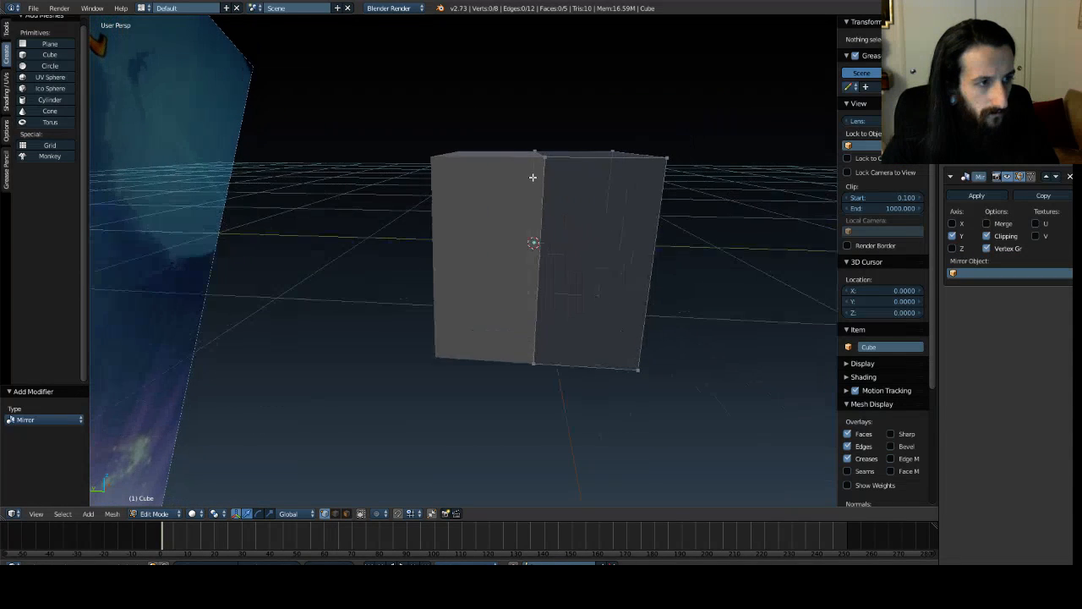
pyautogui.rightClick(544, 158)
pyautogui.moveTo(506, 159); pyautogui.dragTo(496, 166)
pyautogui.scroll(-3, 721, 335)
pyautogui.press('a')
# Step: Leave Edit Mode, select the reference image Empty, and set its scale to 15 on all three axes
pyautogui.moveTo(719, 335); pyautogui.dragTo(571, 293, button='middle')
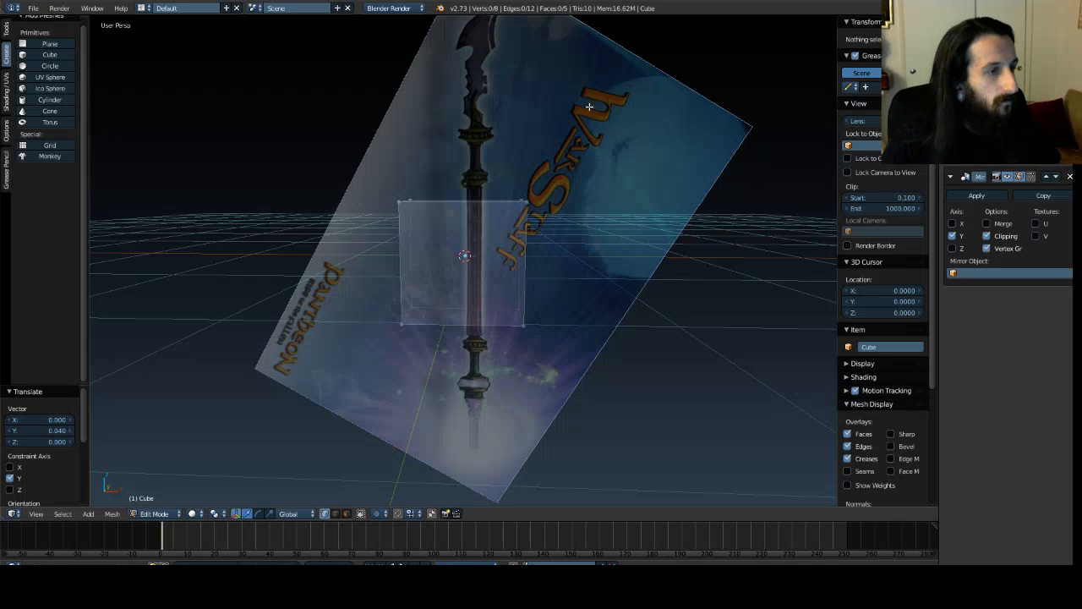
pyautogui.scroll(-3, 648, 171)
pyautogui.moveTo(634, 300); pyautogui.dragTo(669, 315, button='middle')
pyautogui.press('Tab')
pyautogui.rightClick(484, 165)
pyautogui.click(878, 155)
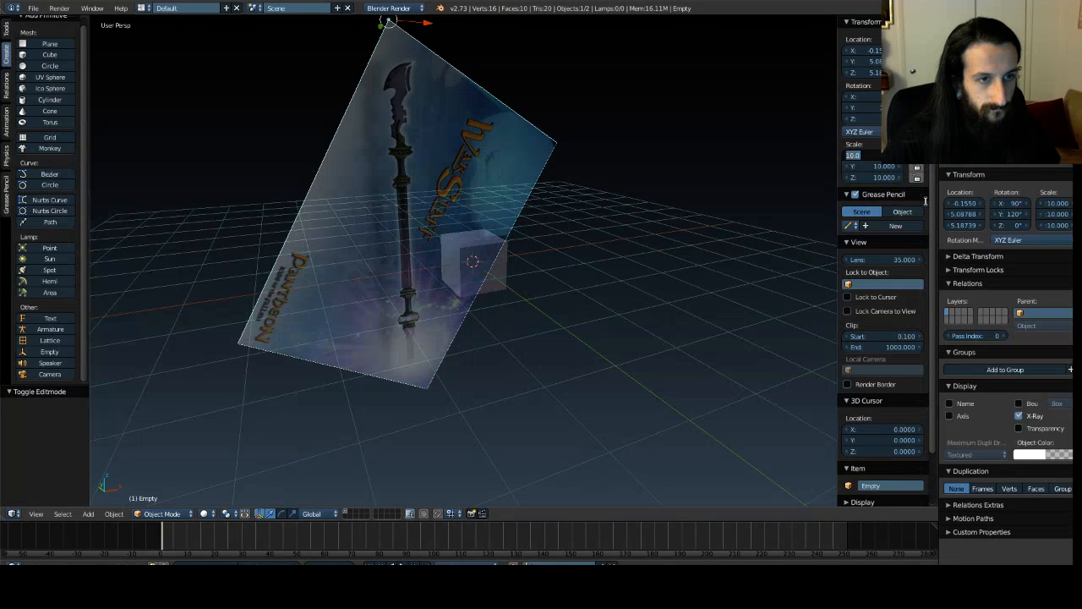
pyautogui.write('15')
pyautogui.press('Tab')
pyautogui.write('15')
pyautogui.press('Tab')
pyautogui.write('15')
pyautogui.press('Return')
# Step: In front view, move the reference image up about 2.69 along Z and about -0.06 along X to centre the staff's shaft on the cube
pyautogui.moveTo(667, 278); pyautogui.dragTo(643, 277, button='middle')
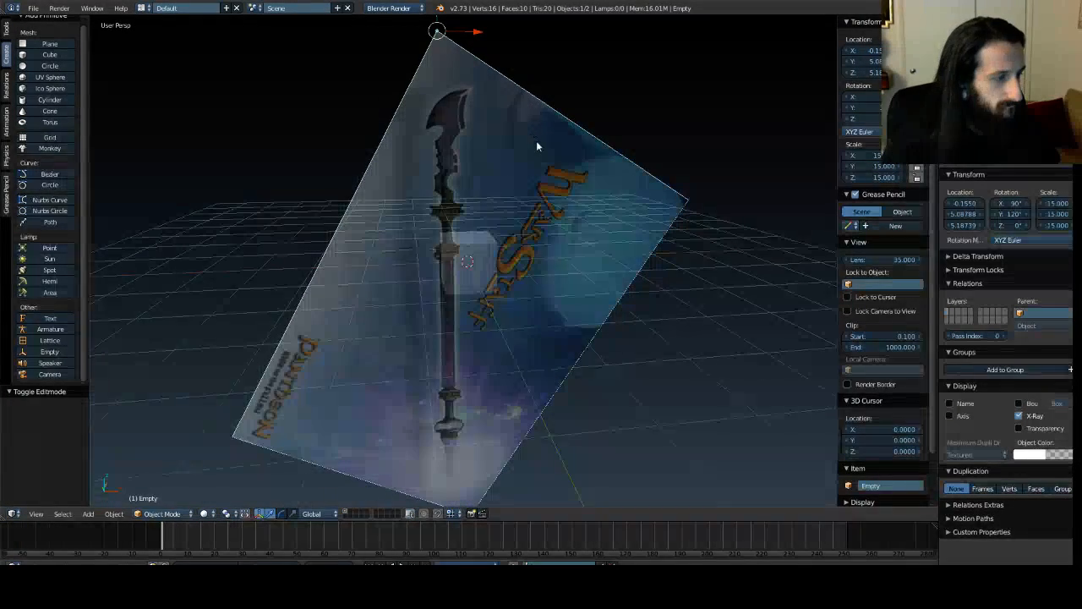
pyautogui.press('KP_1')
pyautogui.scroll(-3, 536, 143)
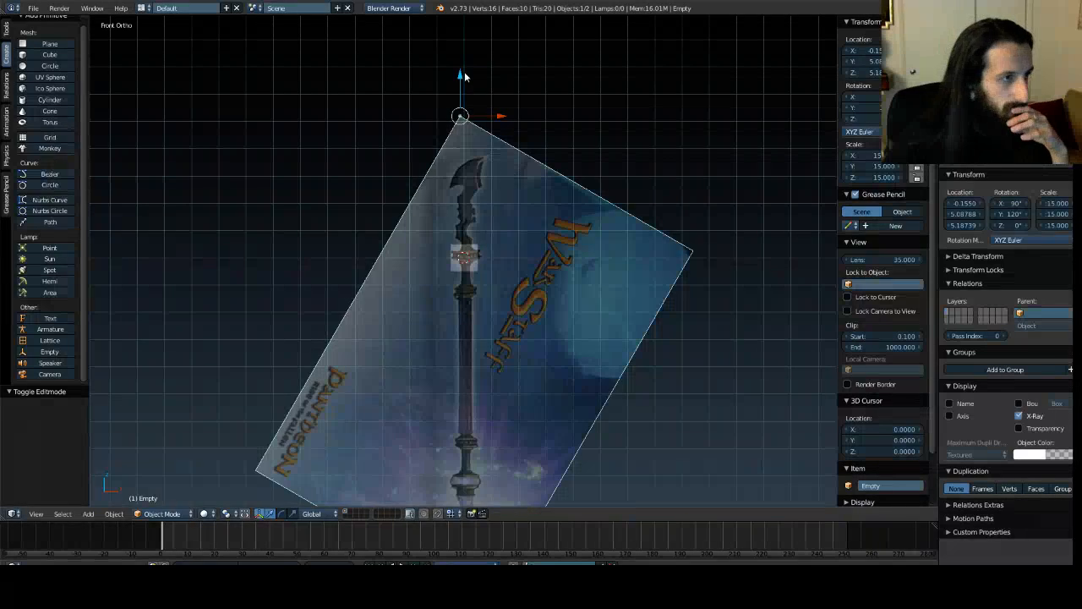
pyautogui.press('g')
pyautogui.press('z')
pyautogui.click(445, 487)
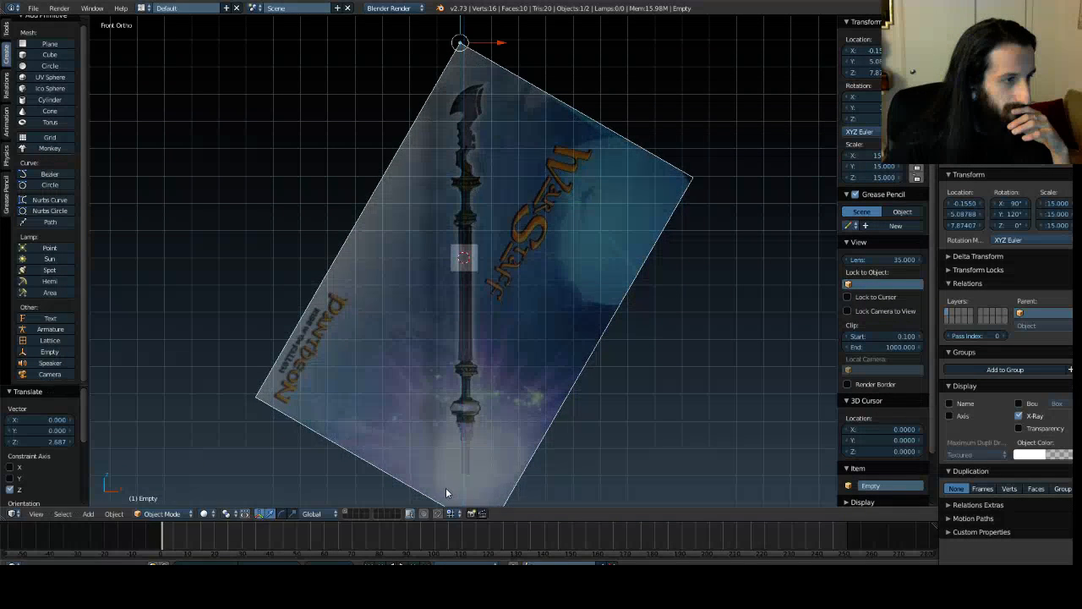
pyautogui.moveTo(502, 43); pyautogui.dragTo(498, 46)
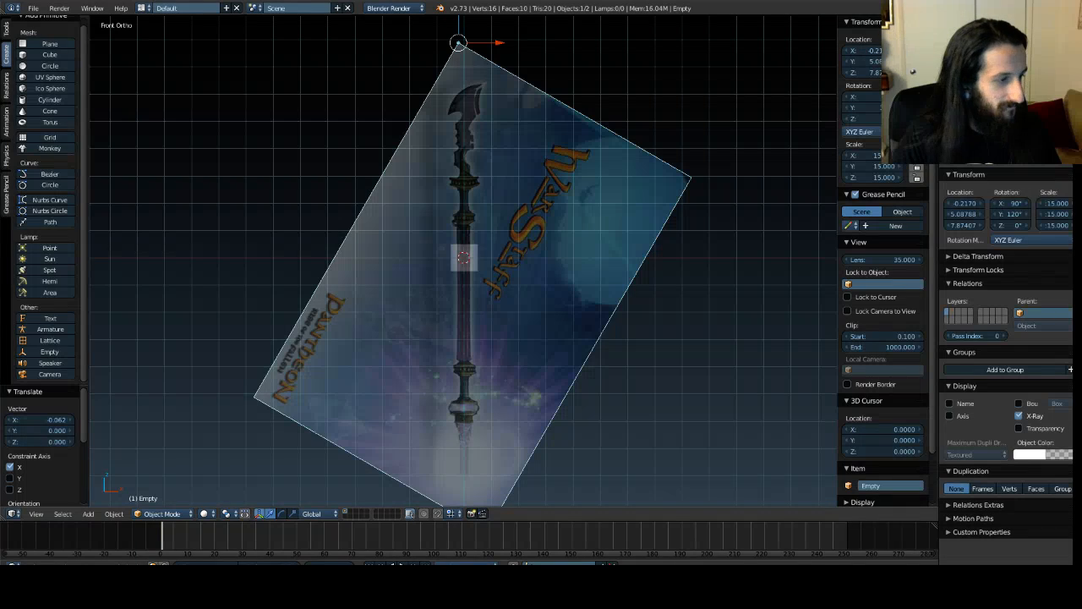
# Step: Select the cube, narrow it along X to about 0.468, and shift it slightly along X to match the shaft's width
pyautogui.rightClick(476, 256)
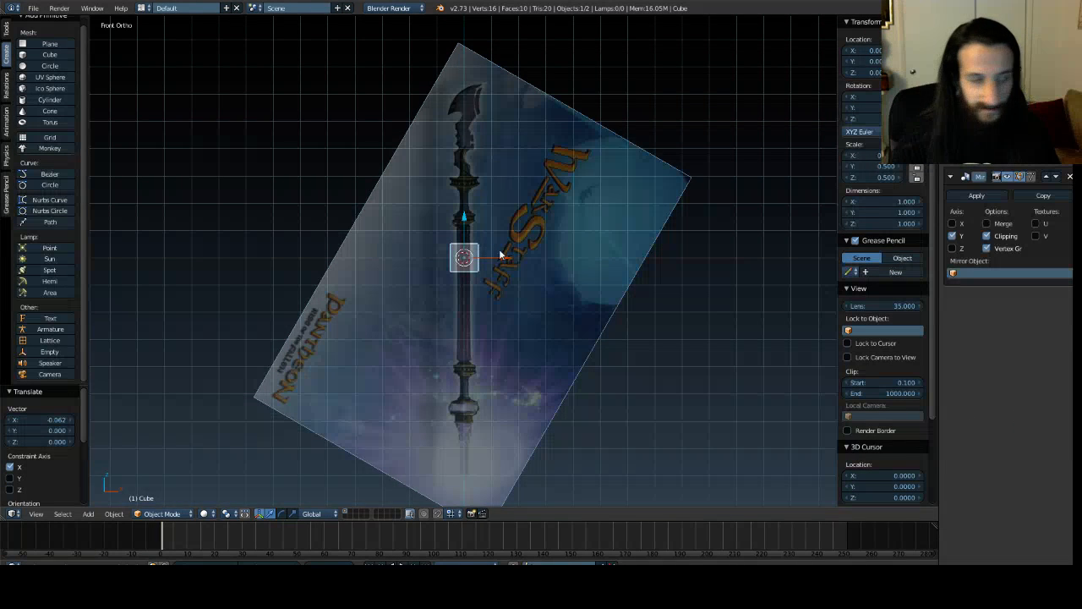
pyautogui.scroll(8, 502, 253)
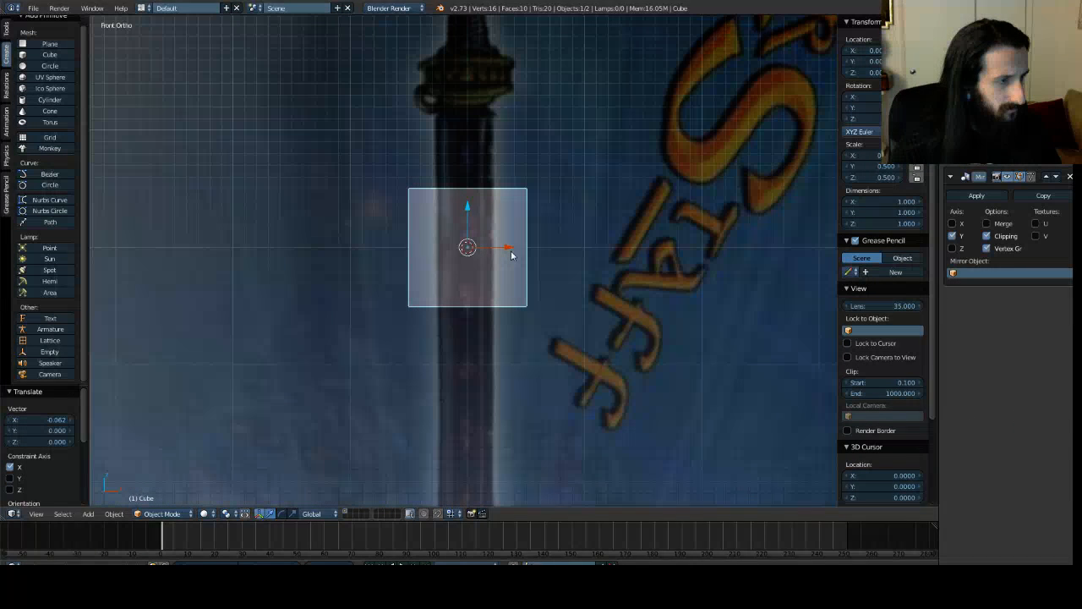
pyautogui.press('e')
pyautogui.press('r')
pyautogui.moveTo(506, 252)
pyautogui.mouseDown()
pyautogui.moveTo(486, 261)
pyautogui.moveTo(502, 249)
pyautogui.mouseUp()
pyautogui.press('w')
pyautogui.press('r')
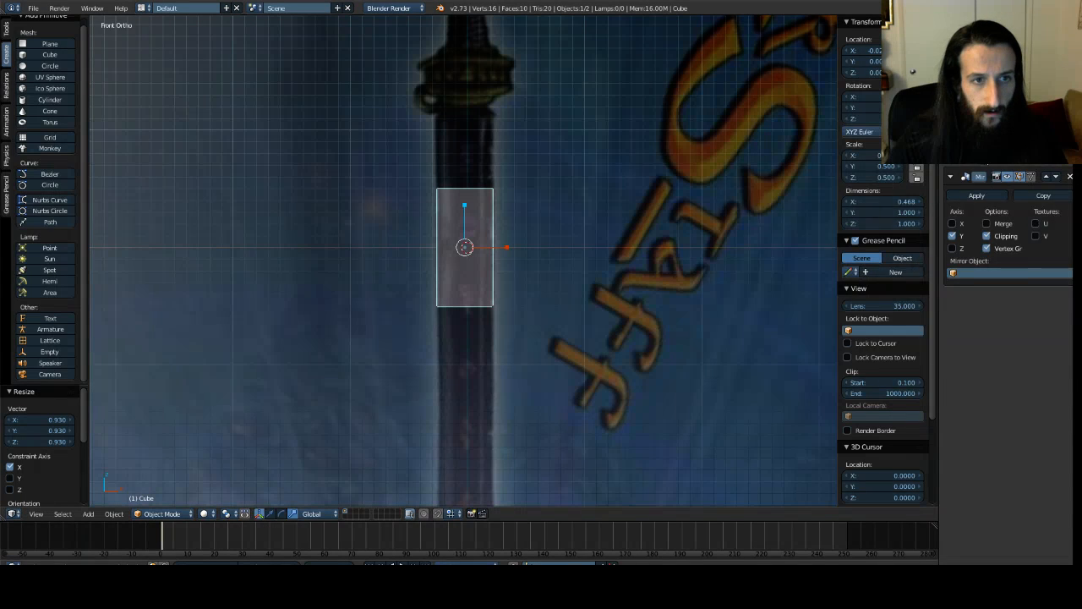
# Step: Add a Subdivision Surface modifier to the cube and view its rounded shape at an angle
pyautogui.click(972, 158)
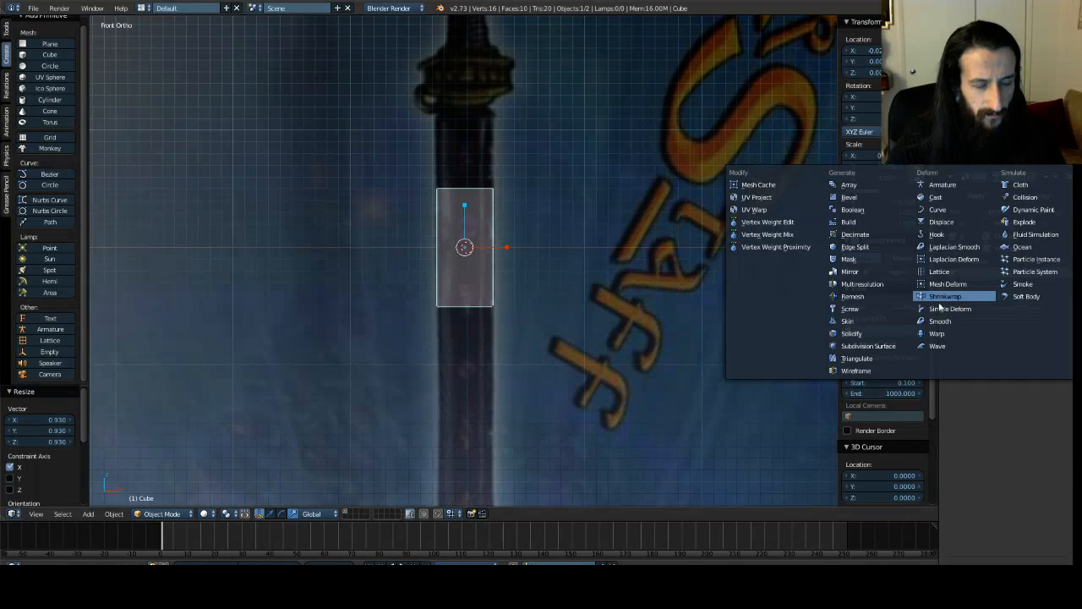
pyautogui.click(886, 346)
pyautogui.moveTo(481, 245); pyautogui.dragTo(432, 249, button='middle')
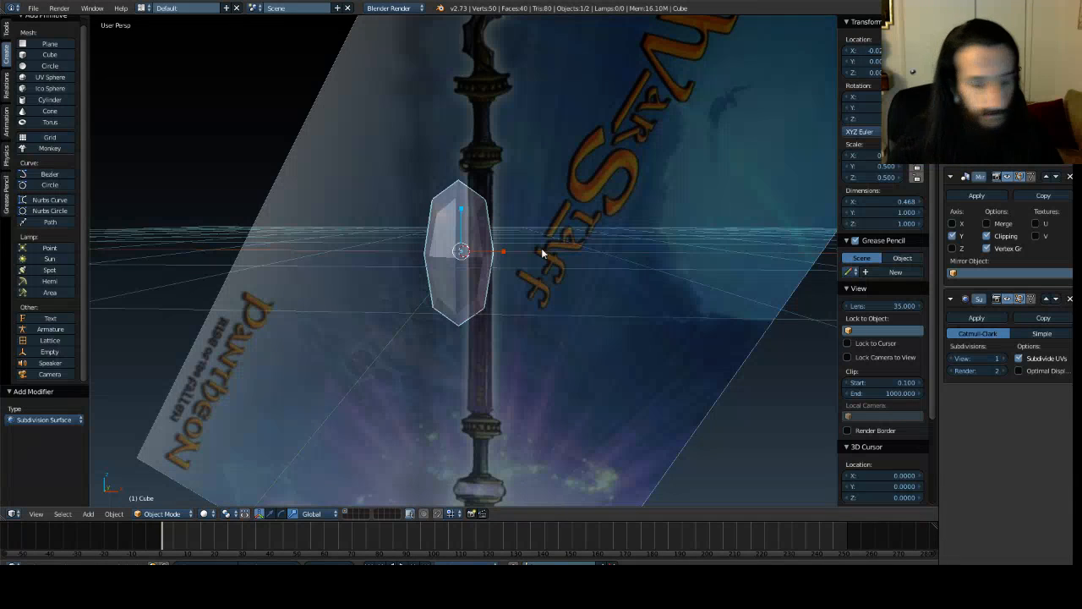
# Step: In Edit Mode and front view, box-select the cube's lower vertices and move them about 3.32 down along Z to the shaft's lower collar
pyautogui.press('KP_1')
pyautogui.press('Tab')
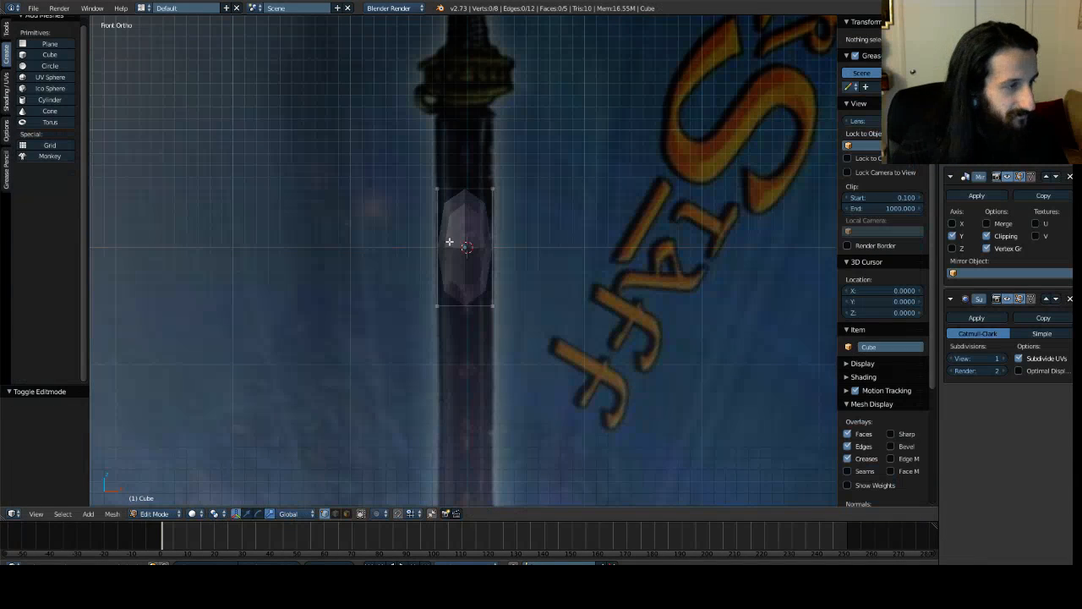
pyautogui.scroll(-5, 548, 325)
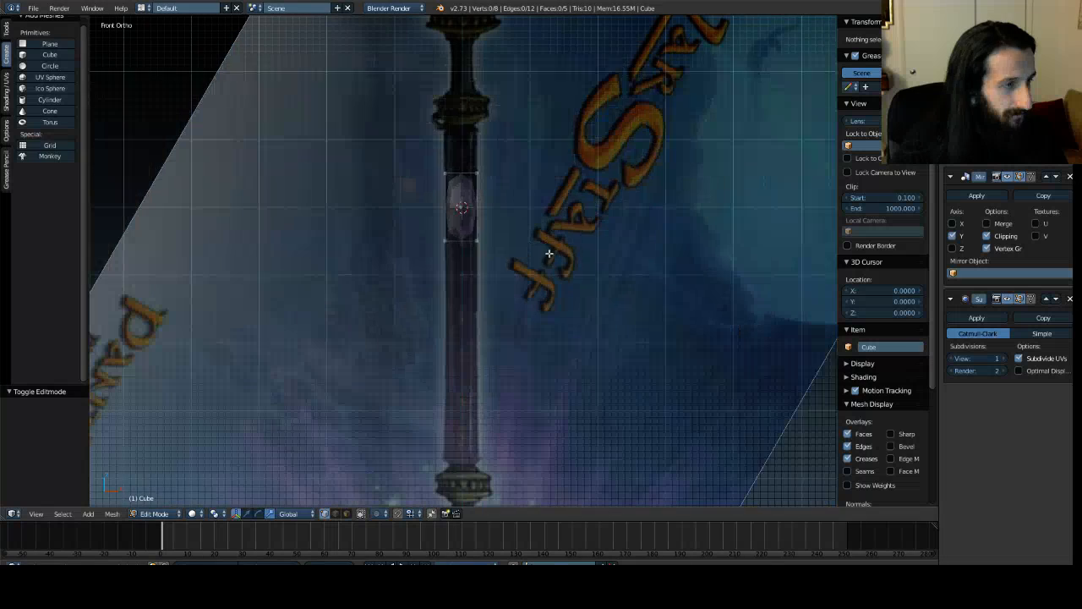
pyautogui.press('b')
pyautogui.moveTo(432, 230); pyautogui.dragTo(515, 266)
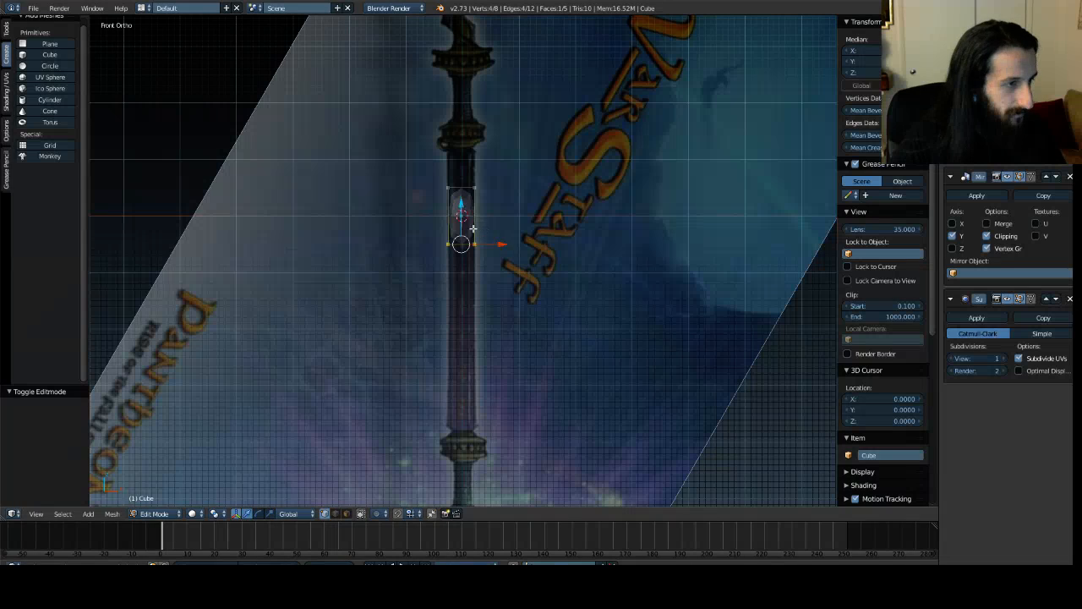
pyautogui.press('g')
pyautogui.press('z')
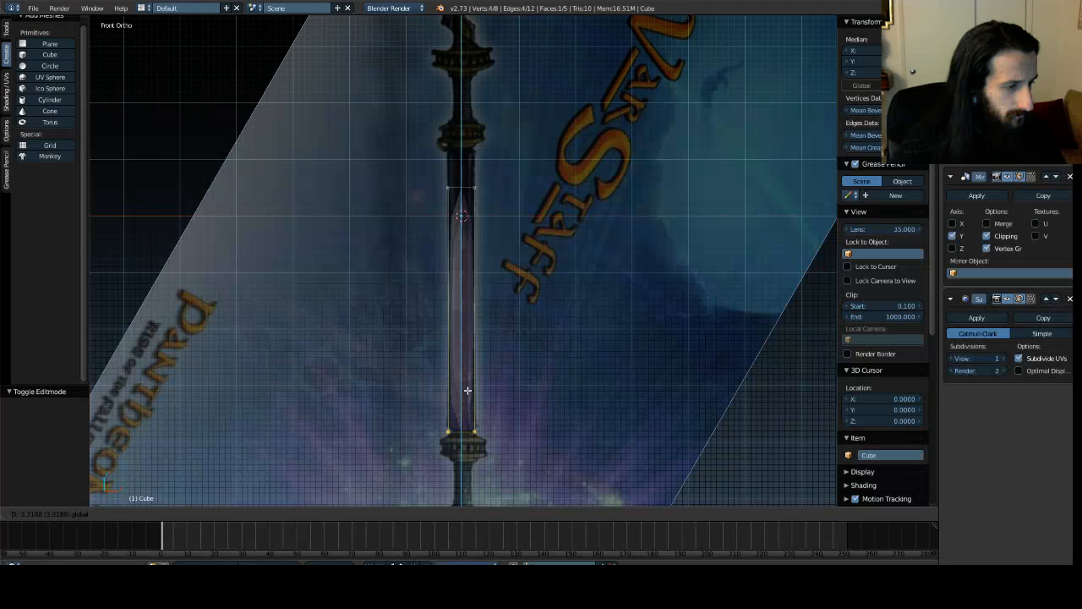
pyautogui.click(466, 389)
# Step: Invert the selection and move the upper vertices about 0.74 up along Z to the collar above the shaft
pyautogui.hotkey('ctrl', 'i')
pyautogui.press('g')
pyautogui.press('z')
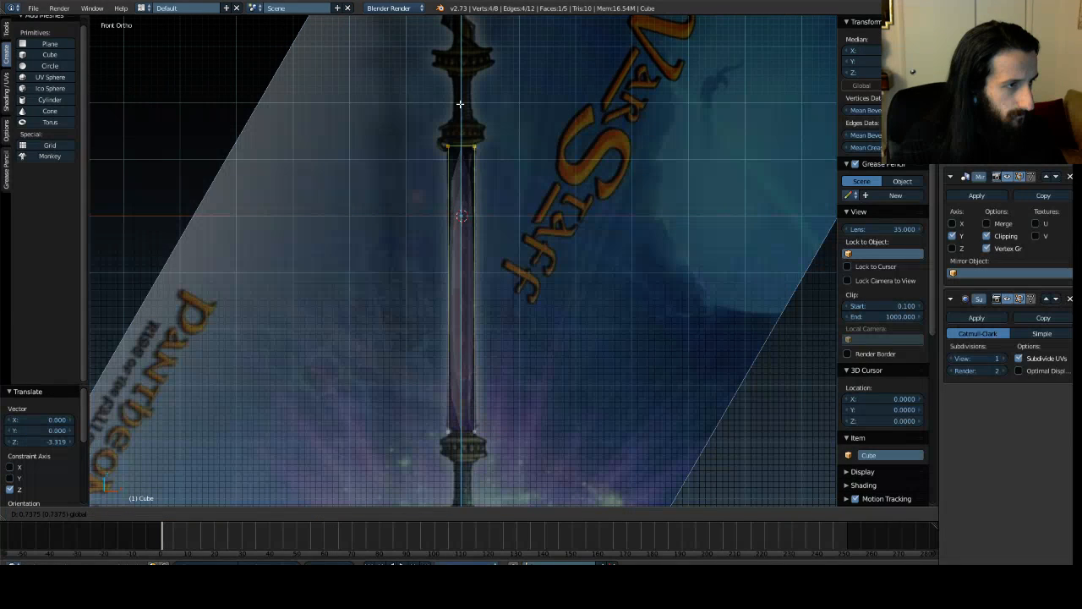
pyautogui.click(460, 103)
# Step: Add one centred lengthwise loop cut on the shaft's front face and another on its adjoining side face
pyautogui.moveTo(357, 265); pyautogui.dragTo(377, 278, button='middle')
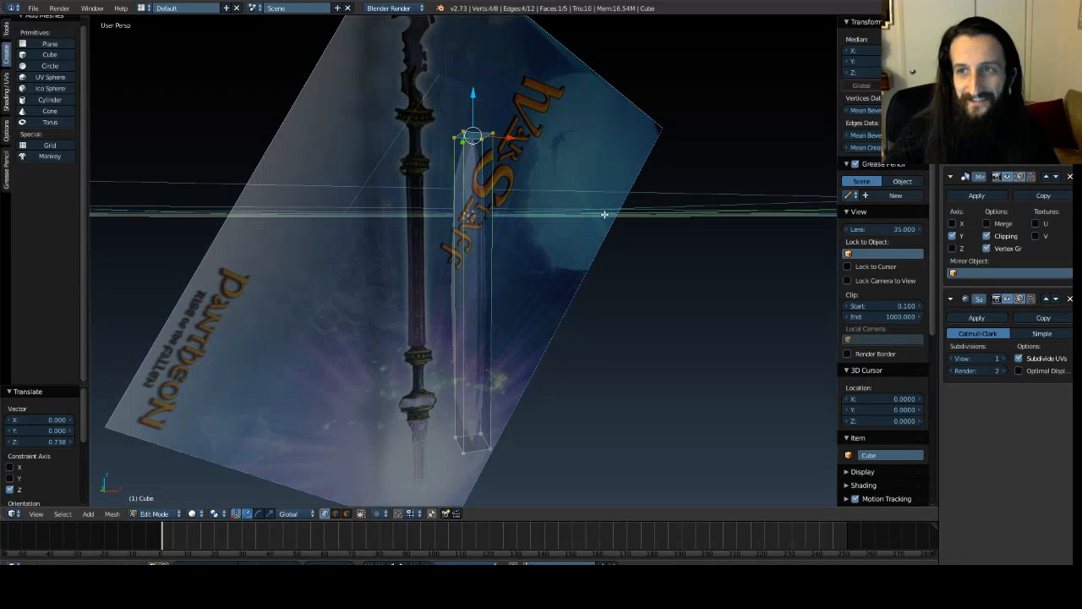
pyautogui.moveTo(599, 220); pyautogui.dragTo(523, 175, button='middle')
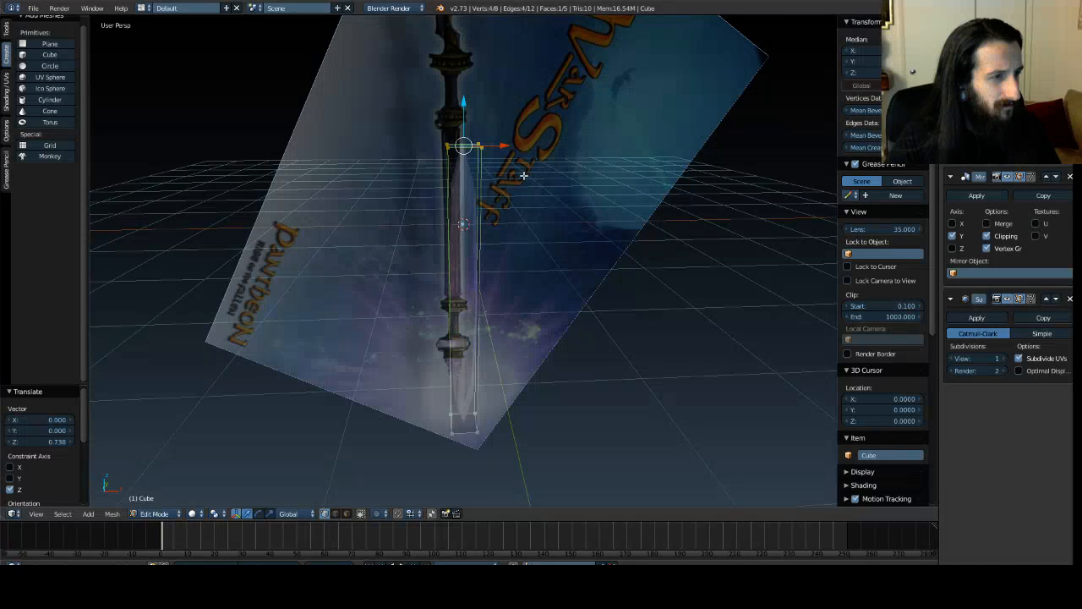
pyautogui.scroll(1, 523, 175)
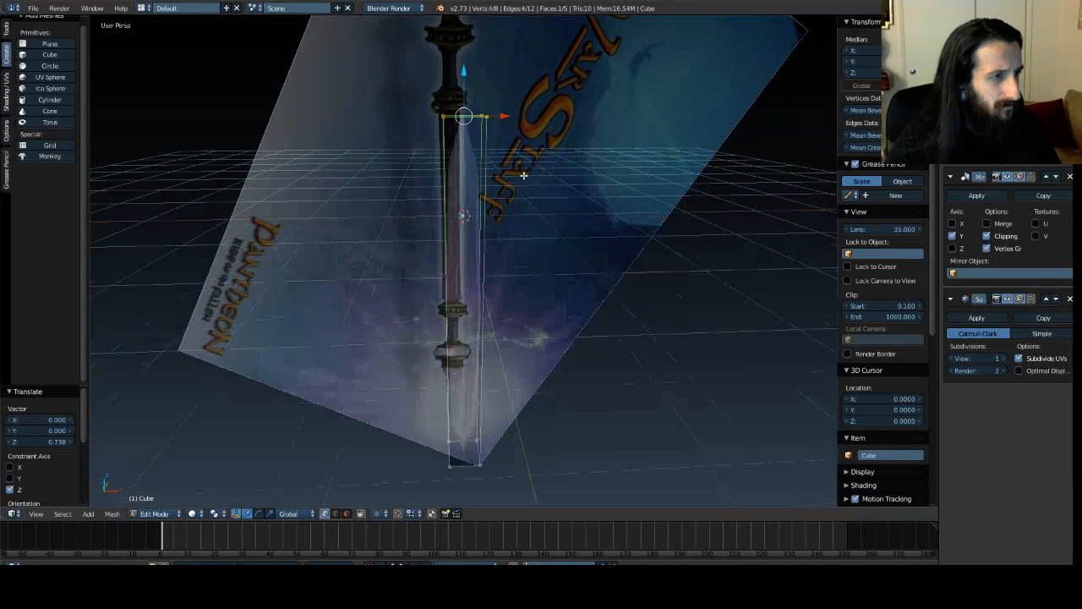
pyautogui.hotkey('ctrl', 'r')
pyautogui.click(464, 124)
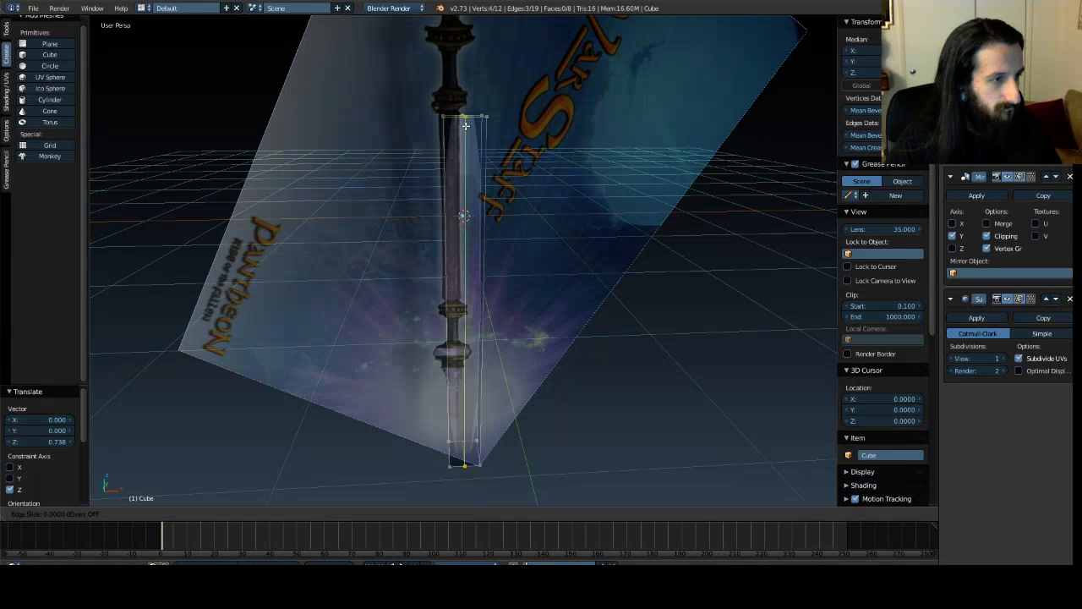
pyautogui.click(466, 126)
pyautogui.moveTo(394, 161); pyautogui.dragTo(516, 172, button='middle')
pyautogui.hotkey('ctrl', 'r')
pyautogui.click(519, 142)
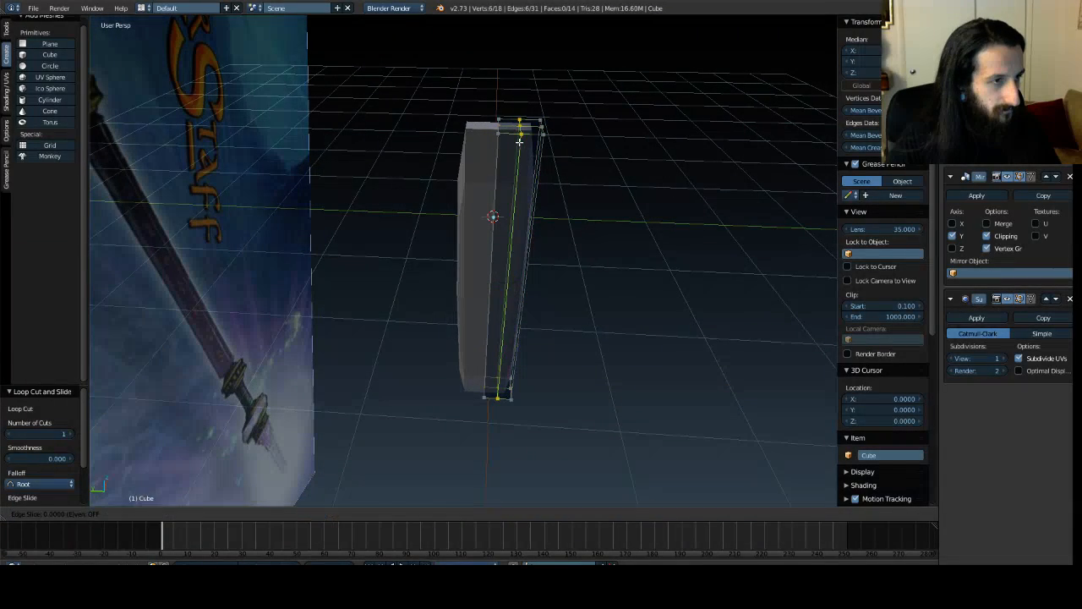
pyautogui.click(519, 142)
# Step: Add 26 evenly spaced crosswise loop cuts along the shaft's full length without sliding them
pyautogui.moveTo(641, 155); pyautogui.dragTo(521, 165, button='middle')
pyautogui.press('Tab')
pyautogui.press('Tab')
pyautogui.hotkey('ctrl', 'r')
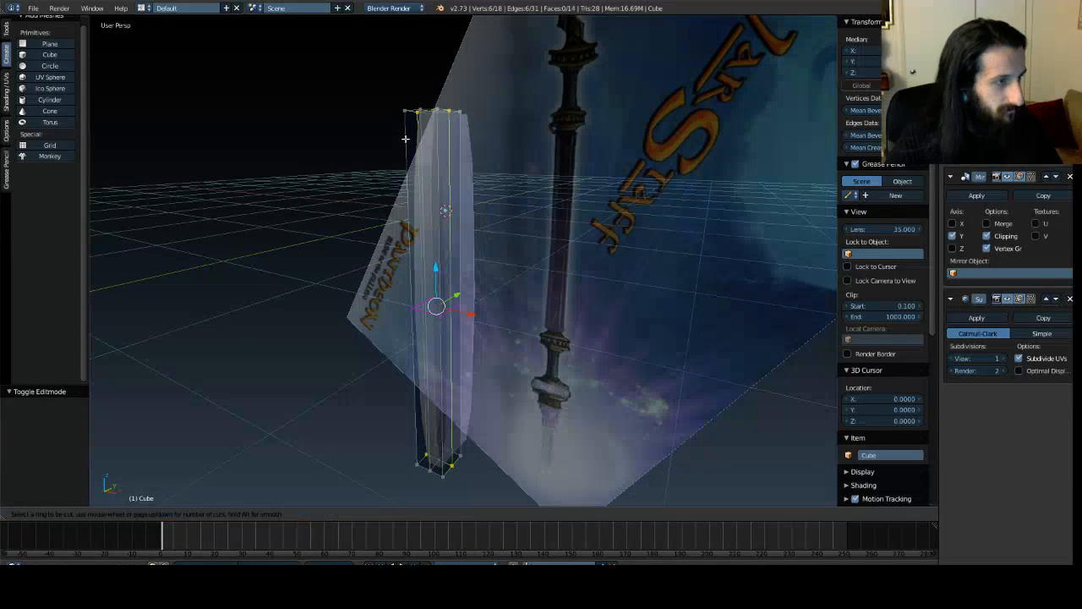
pyautogui.scroll(1, 422, 276)
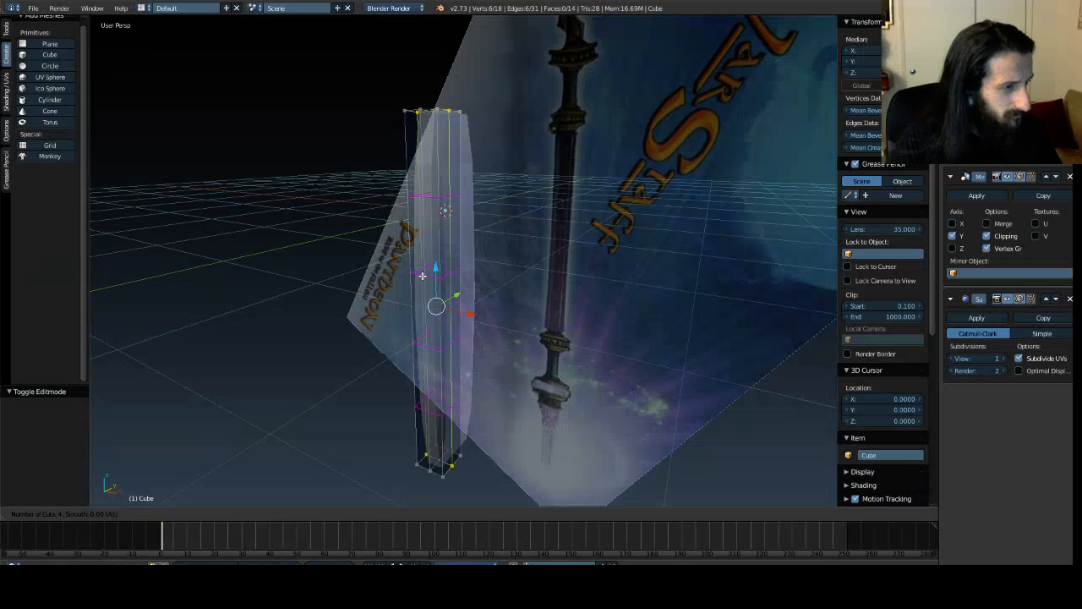
pyautogui.scroll(4, 421, 275)
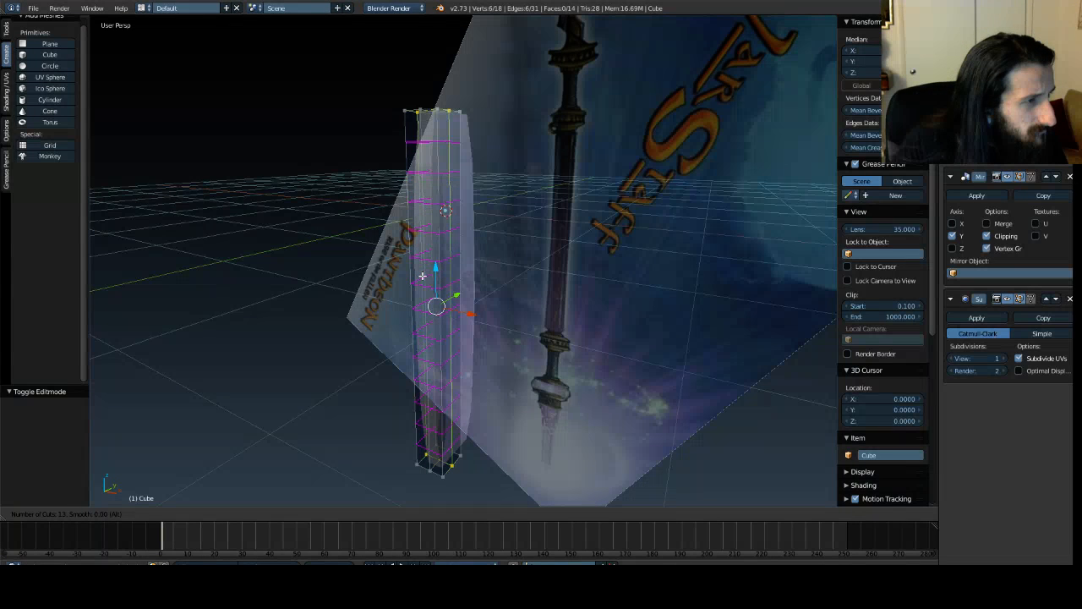
pyautogui.scroll(11, 422, 276)
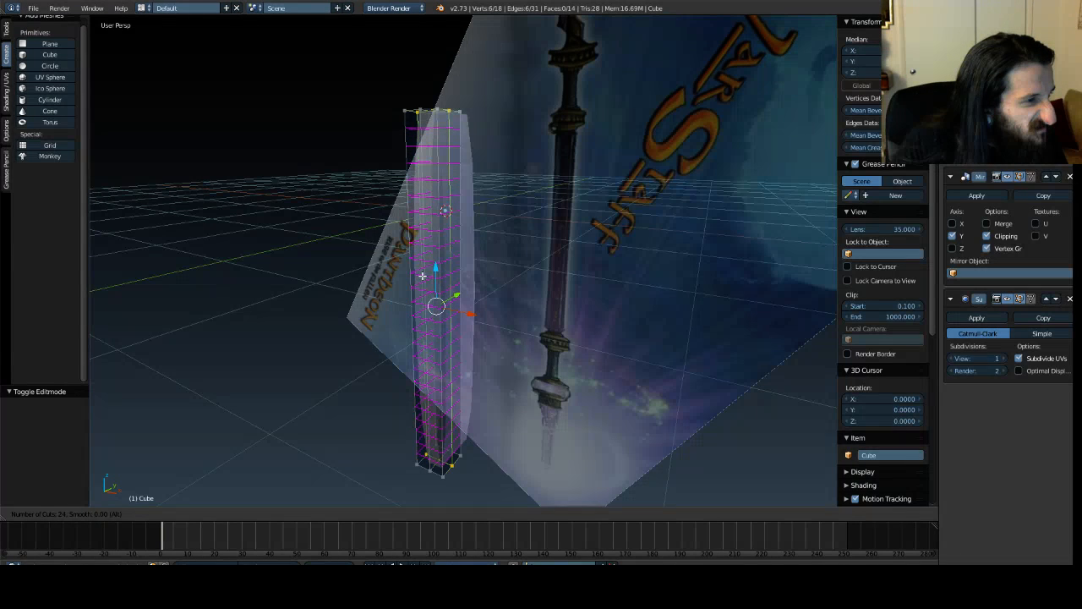
pyautogui.scroll(2, 422, 276)
pyautogui.click(422, 276)
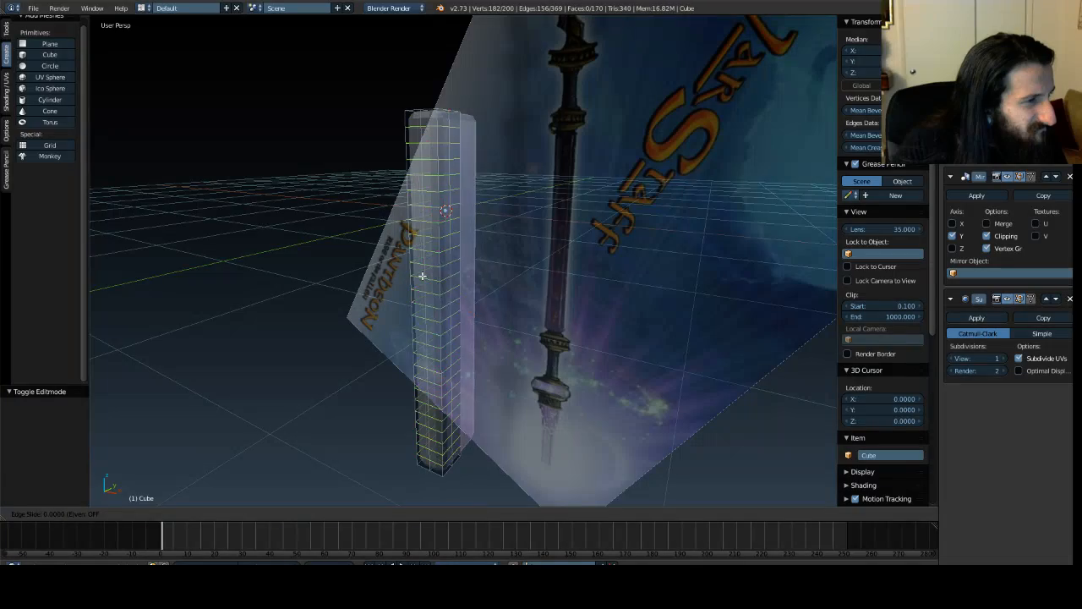
pyautogui.rightClick(422, 276)
# Step: Check the smoothed shaft in Object Mode from several angles and return to Edit Mode with its mirrored side in view
pyautogui.moveTo(292, 269); pyautogui.dragTo(346, 258, button='middle')
pyautogui.press('Tab')
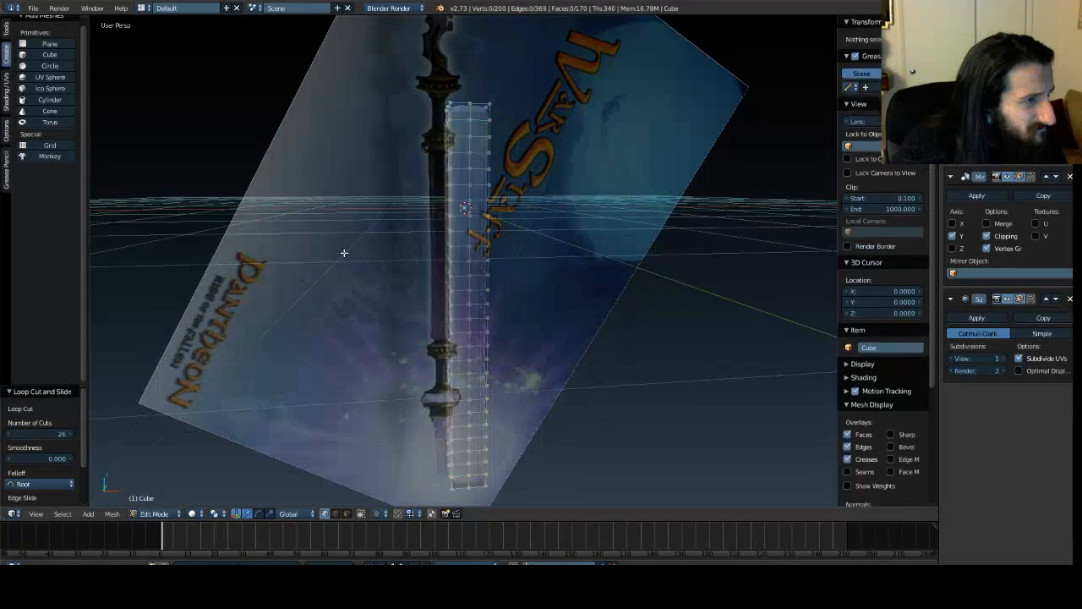
pyautogui.moveTo(330, 164)
pyautogui.mouseDown(button='middle')
pyautogui.moveTo(394, 225)
pyautogui.moveTo(425, 202)
pyautogui.moveTo(373, 183)
pyautogui.moveTo(276, 180)
pyautogui.moveTo(325, 178)
pyautogui.mouseUp(button='middle')
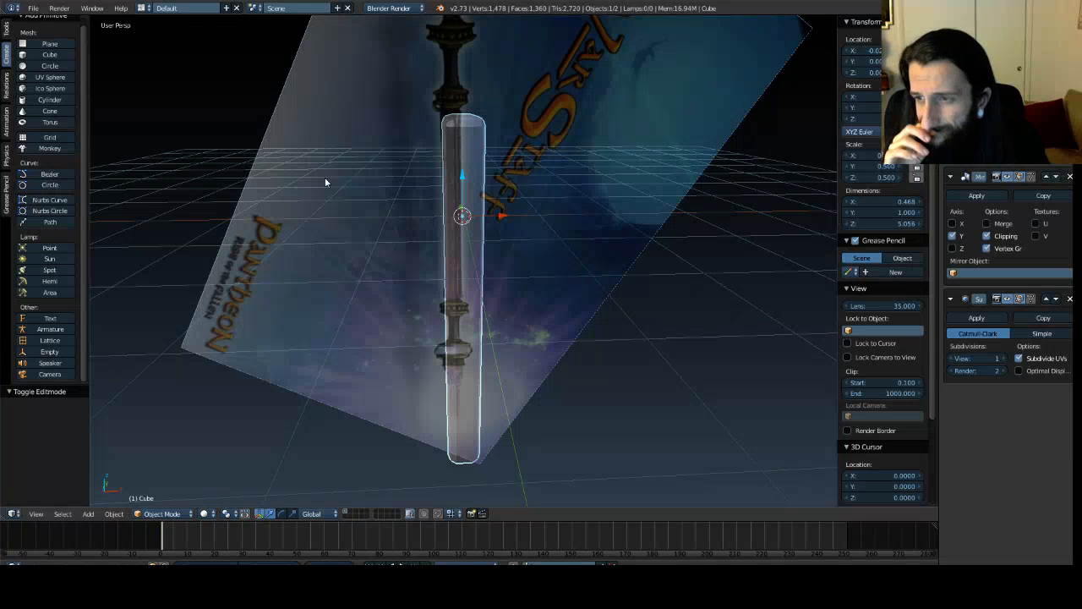
pyautogui.moveTo(421, 212); pyautogui.dragTo(502, 263, button='middle')
pyautogui.press('Tab')
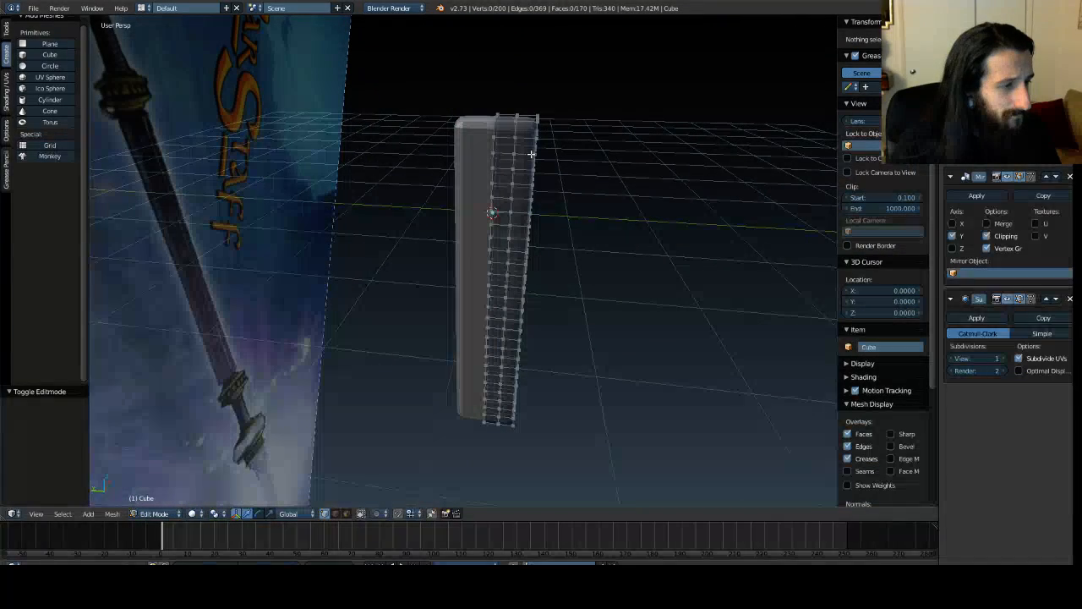
# Step: Compare the smoothed shaft with the reference staff from the front and in perspective, both in Object Mode and Edit Mode
pyautogui.scroll(6, 622, 188)
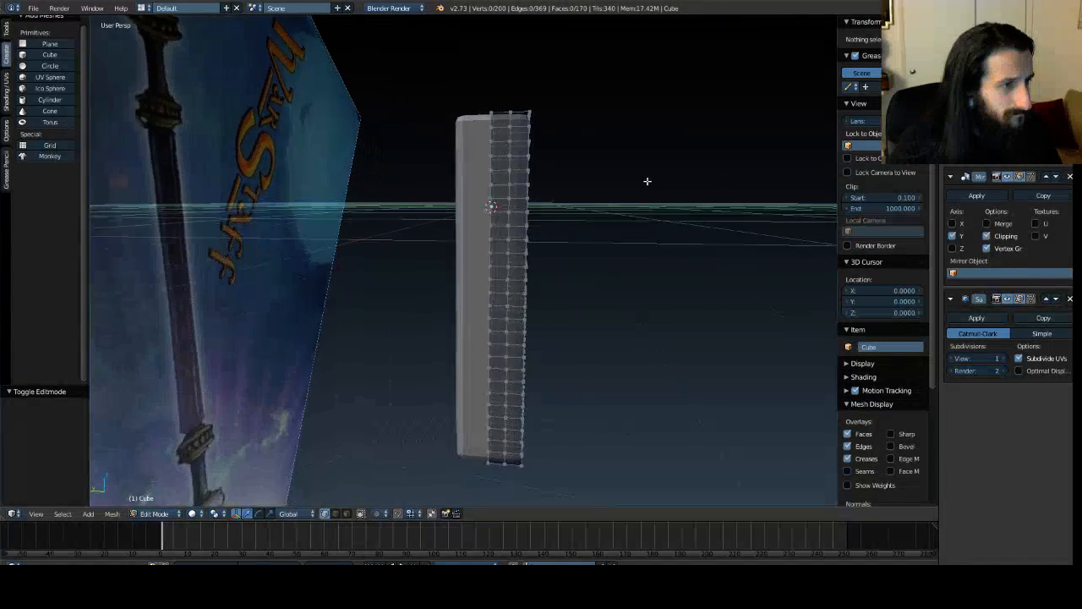
pyautogui.scroll(-5, 652, 195)
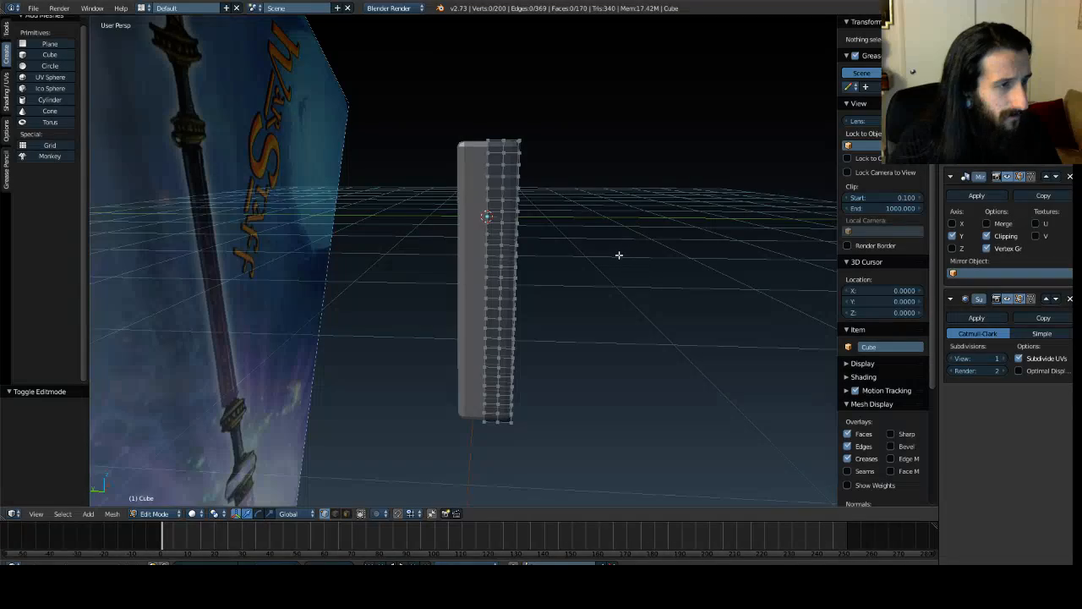
pyautogui.moveTo(622, 262); pyautogui.dragTo(319, 241, button='middle')
pyautogui.press('Tab')
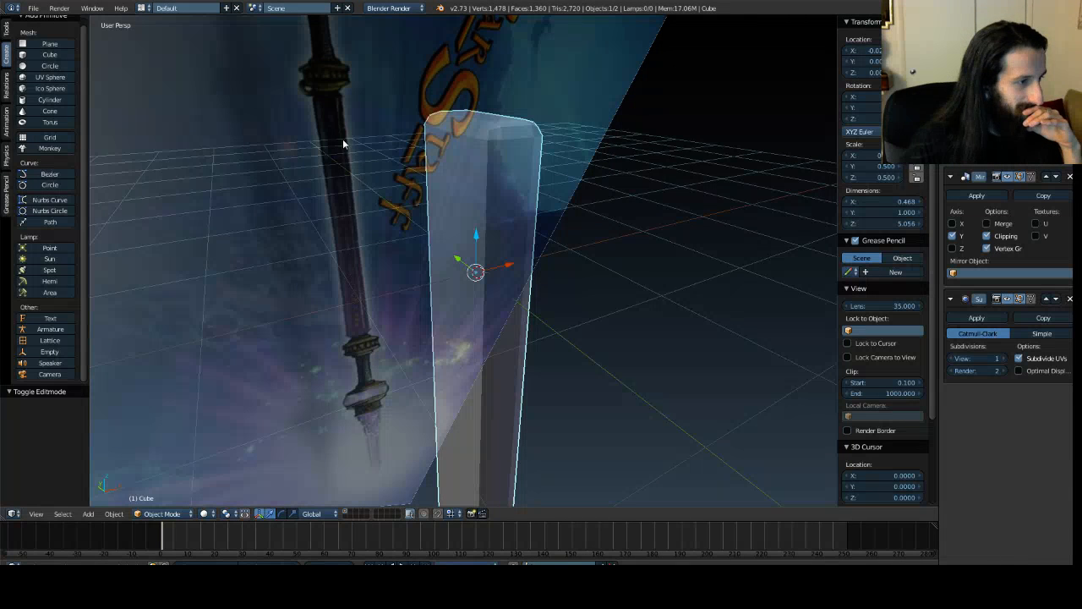
pyautogui.moveTo(485, 135); pyautogui.dragTo(285, 261, button='middle')
pyautogui.rightClick(622, 235)
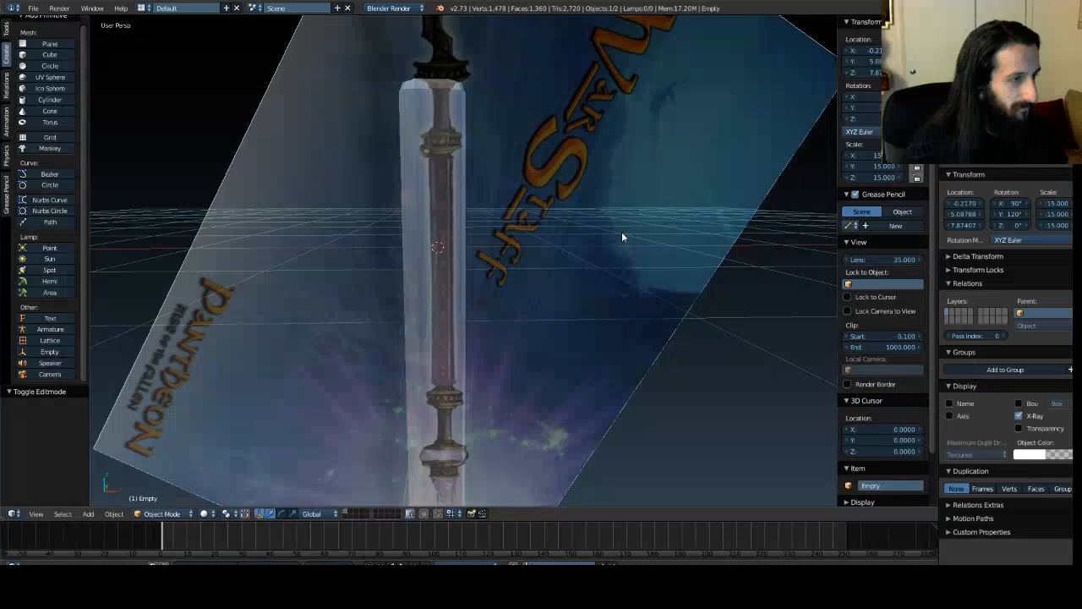
pyautogui.press('KP_1')
pyautogui.scroll(-2, 596, 262)
pyautogui.scroll(2, 575, 254)
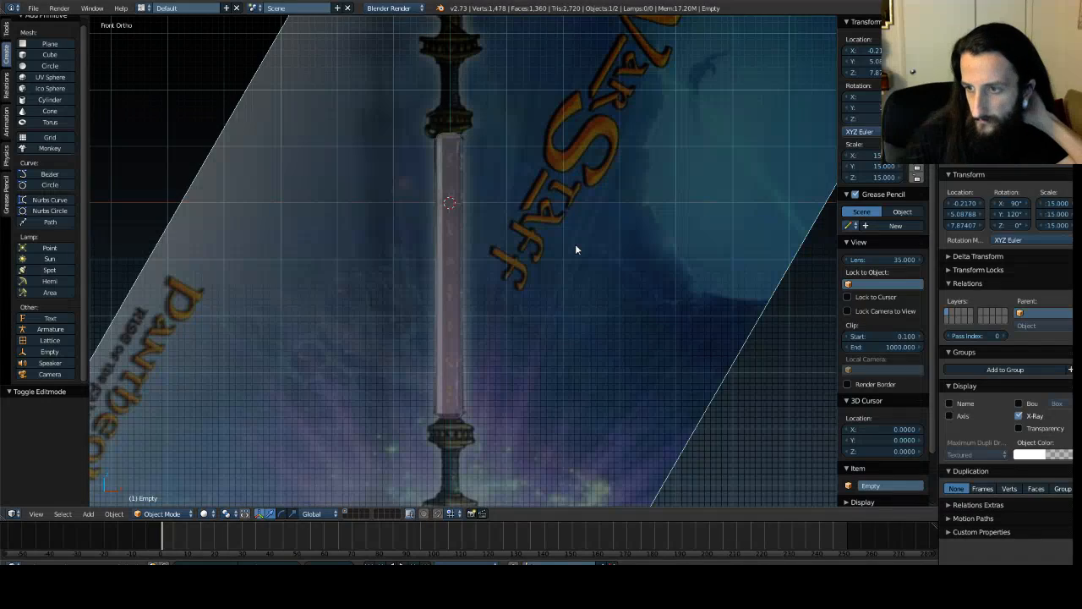
pyautogui.moveTo(259, 240); pyautogui.dragTo(551, 245, button='middle')
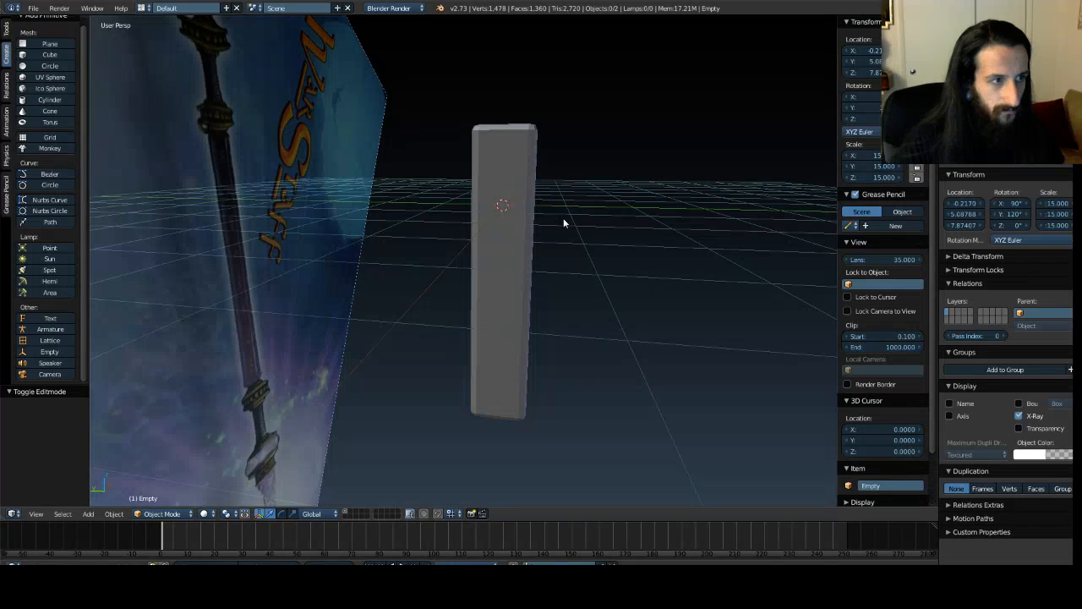
pyautogui.rightClick(515, 218)
pyautogui.press('Tab')
pyautogui.moveTo(516, 218); pyautogui.dragTo(513, 221, button='middle')
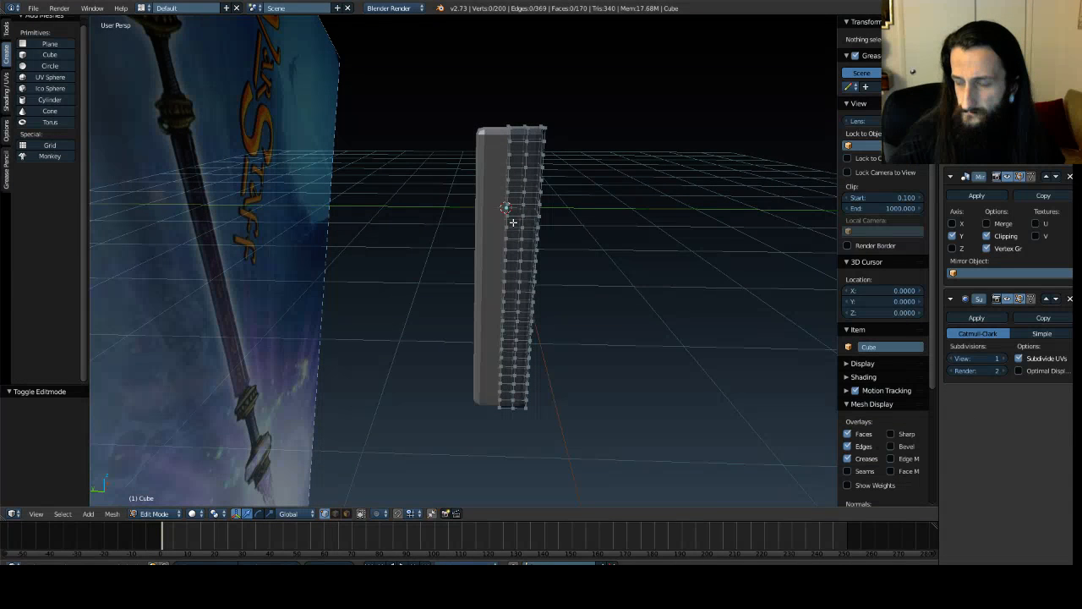
# Step: Try to narrow the shaft by box-selecting the middle and outer vertex columns of its editable half and scaling them along Y
pyautogui.scroll(3, 604, 228)
pyautogui.keyDown('shift'); pyautogui.moveTo(634, 243); pyautogui.dragTo(550, 119, button='middle'); pyautogui.keyUp('shift')
pyautogui.moveTo(524, 229); pyautogui.dragTo(490, 186, button='middle')
pyautogui.press('b')
pyautogui.moveTo(449, 73); pyautogui.dragTo(508, 350)
pyautogui.moveTo(424, 237); pyautogui.dragTo(424, 237)
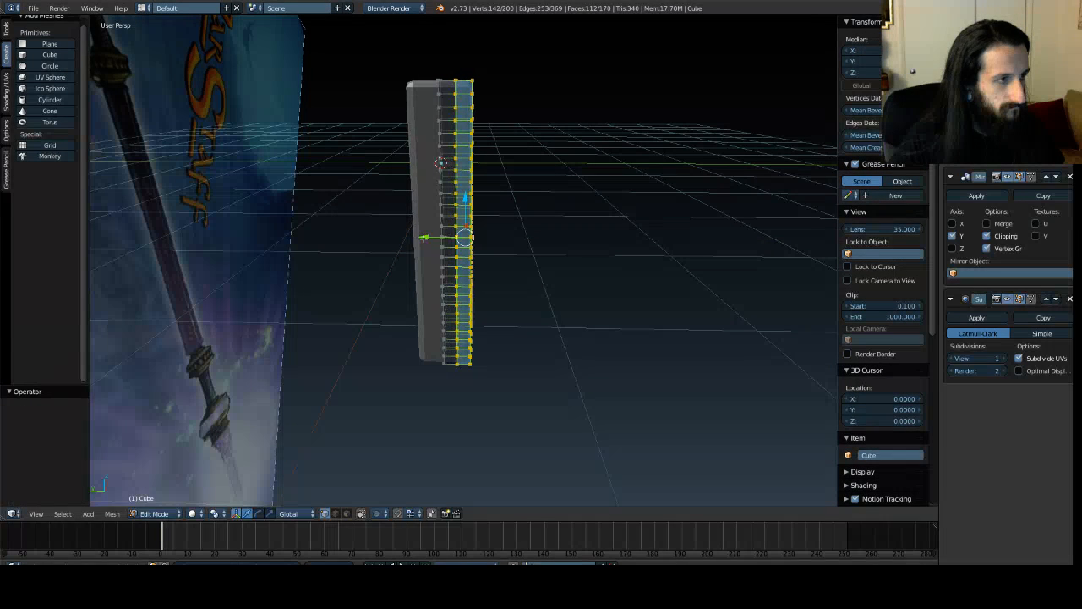
pyautogui.press('a')
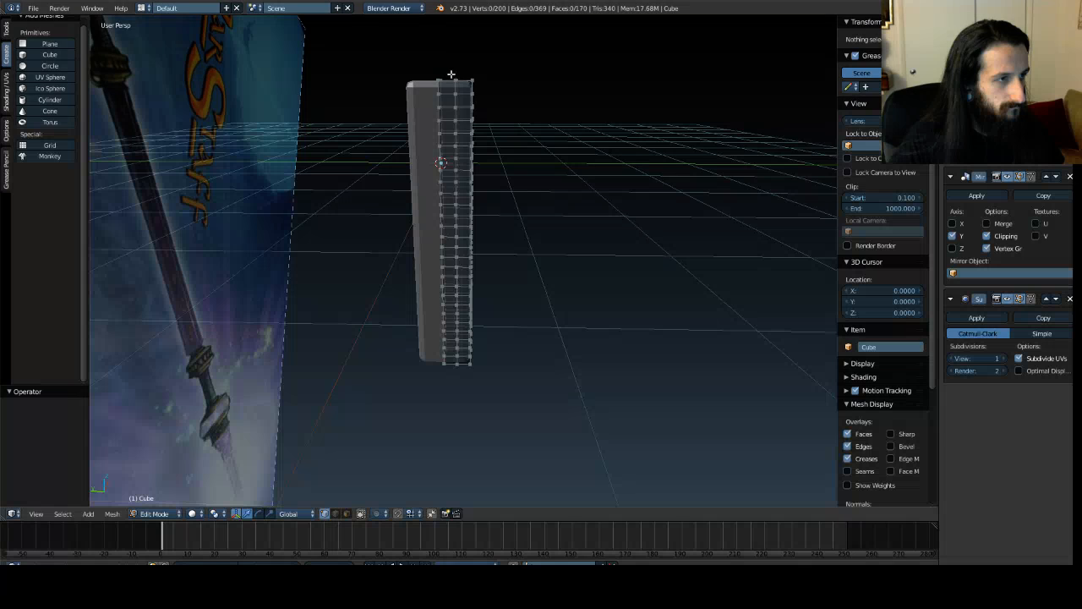
pyautogui.moveTo(488, 362); pyautogui.dragTo(488, 363)
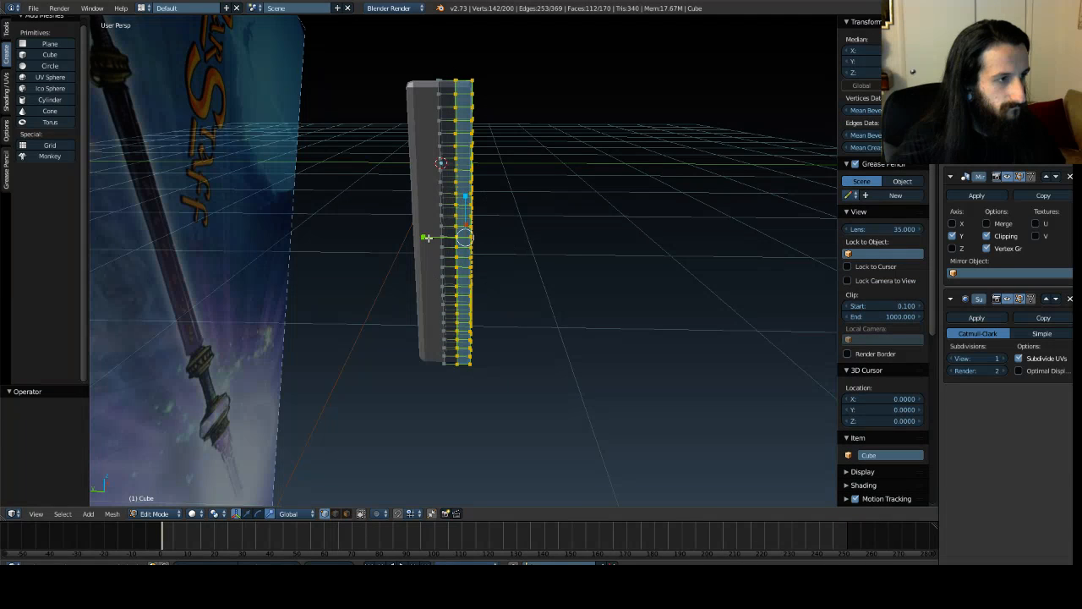
pyautogui.press('s')
pyautogui.press('y')
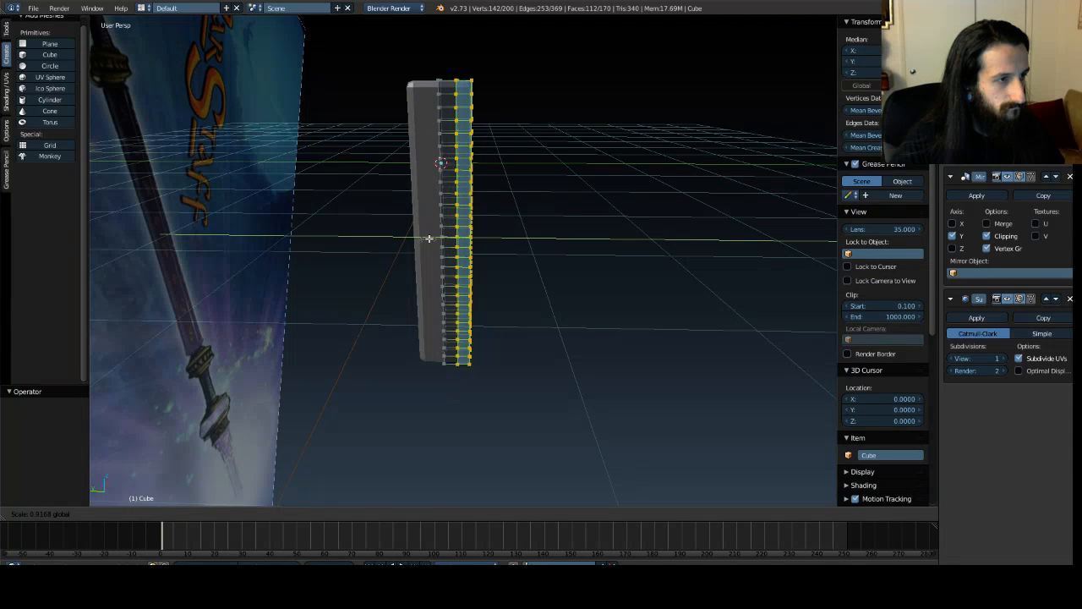
pyautogui.click(431, 239)
pyautogui.press('a')
pyautogui.moveTo(595, 234)
pyautogui.mouseDown(button='middle')
pyautogui.moveTo(440, 212)
pyautogui.moveTo(399, 224)
pyautogui.moveTo(496, 248)
pyautogui.moveTo(583, 254)
pyautogui.moveTo(543, 246)
pyautogui.moveTo(600, 222)
pyautogui.mouseUp(button='middle')
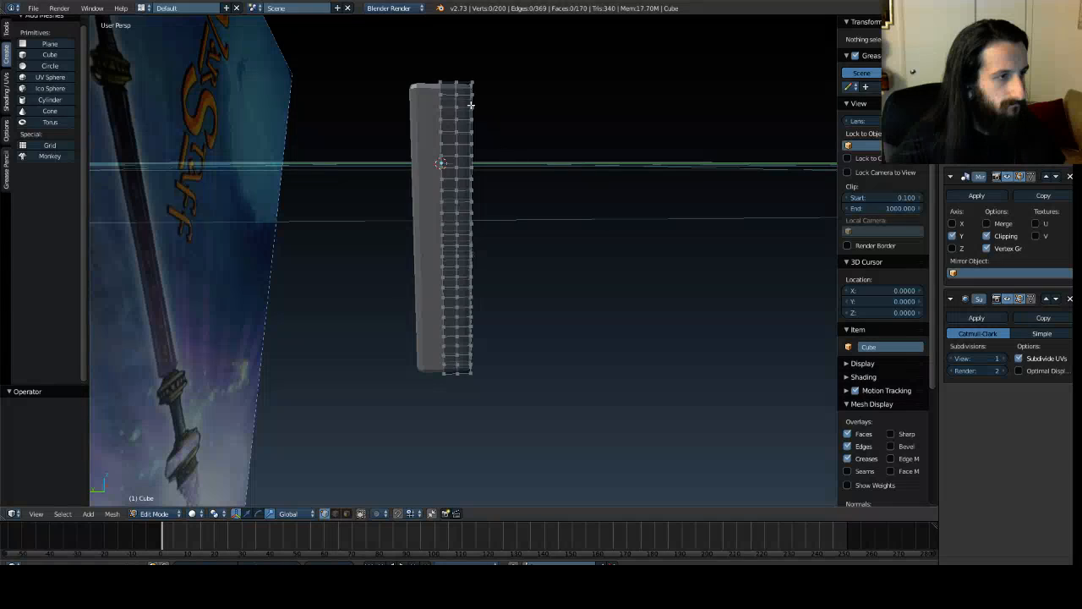
# Step: Undo the Y scaling and all the crosswise and lengthwise loop cuts, back to the uncut eight-vertex half block
pyautogui.hotkey('ctrl', 'z')
pyautogui.hotkey('ctrl', 'z')
pyautogui.hotkey('ctrl', 'z')
pyautogui.hotkey('ctrl', 'z')
pyautogui.hotkey('ctrl', 'z')
pyautogui.hotkey('ctrl', 'z')
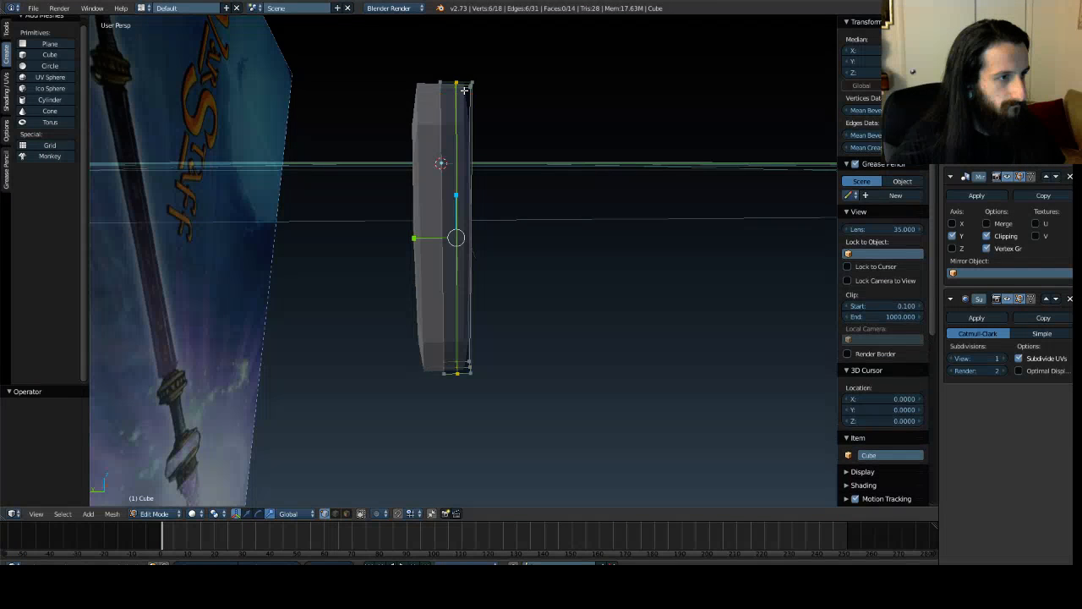
pyautogui.moveTo(614, 142); pyautogui.dragTo(486, 113, button='middle')
pyautogui.hotkey('ctrl', 'z')
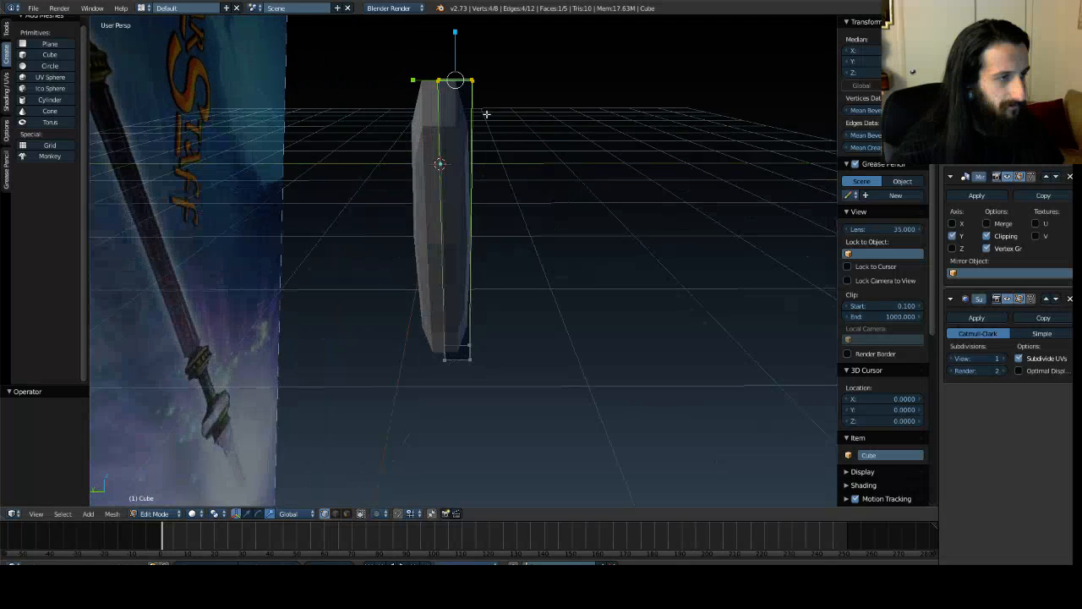
# Step: Select the four outer side vertices and move them inward along Y by about 0.198, plus a further 0.024
pyautogui.moveTo(462, 65); pyautogui.dragTo(517, 356)
pyautogui.press('w')
pyautogui.moveTo(426, 241); pyautogui.dragTo(415, 242)
pyautogui.moveTo(368, 145); pyautogui.dragTo(420, 259, button='middle')
pyautogui.moveTo(416, 252); pyautogui.dragTo(415, 255)
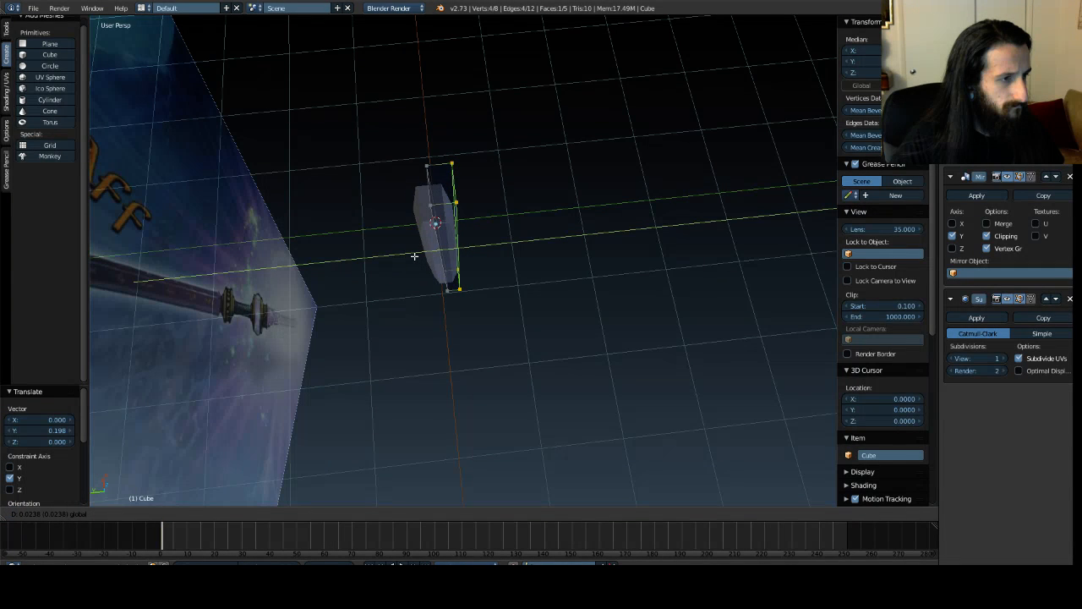
pyautogui.moveTo(416, 255); pyautogui.dragTo(415, 256)
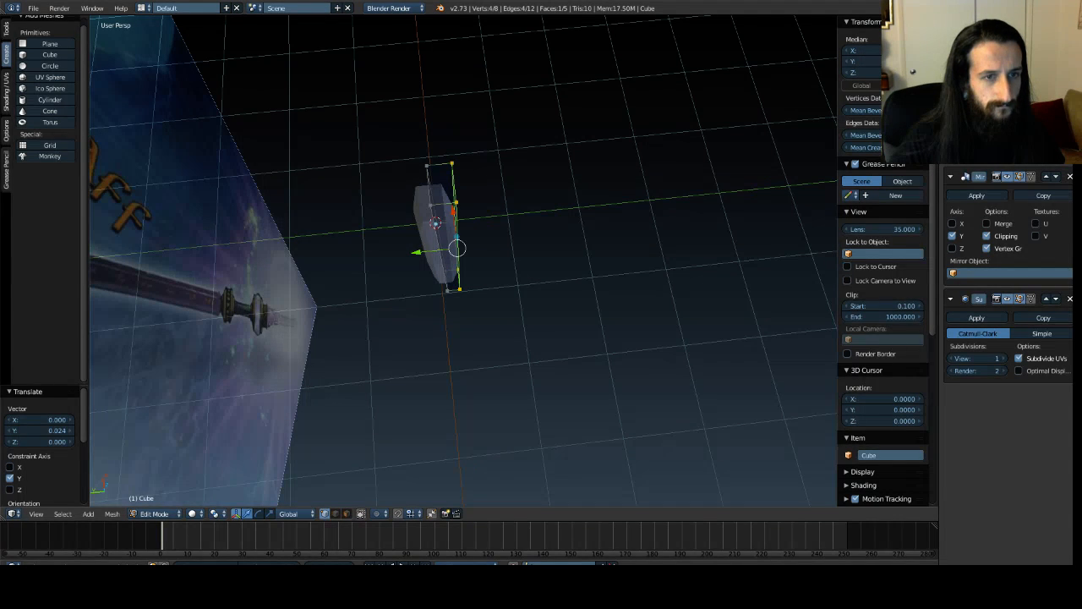
# Step: Set the shaft's X scale to 0.25 in Object Mode
pyautogui.press('Tab')
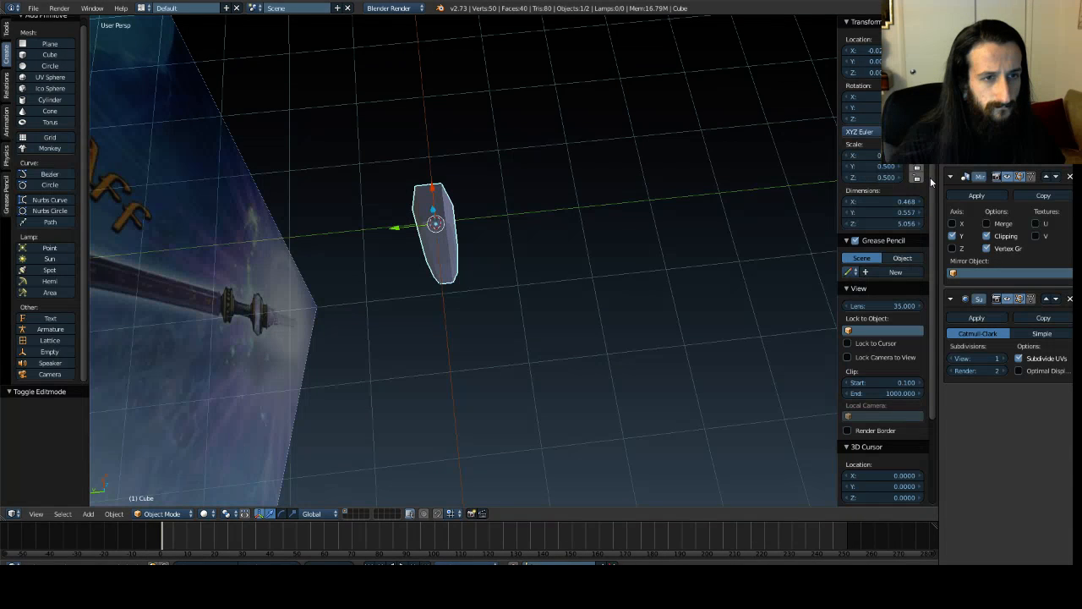
pyautogui.write('0.25')
pyautogui.press('Escape')
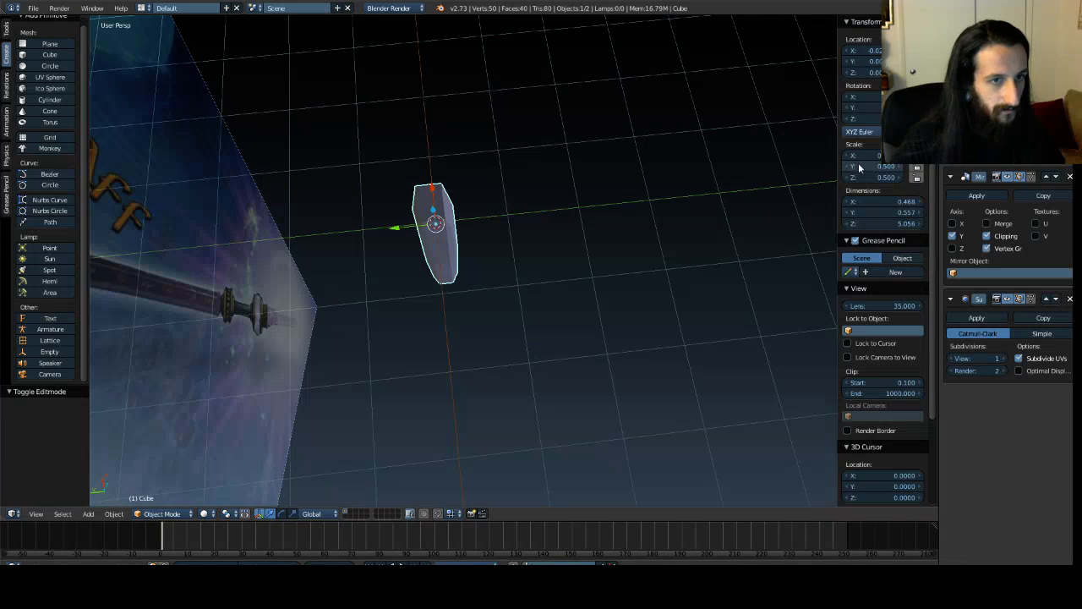
pyautogui.click(918, 156)
pyautogui.write('0.25')
pyautogui.press('Return')
pyautogui.moveTo(657, 199); pyautogui.dragTo(548, 117, button='middle')
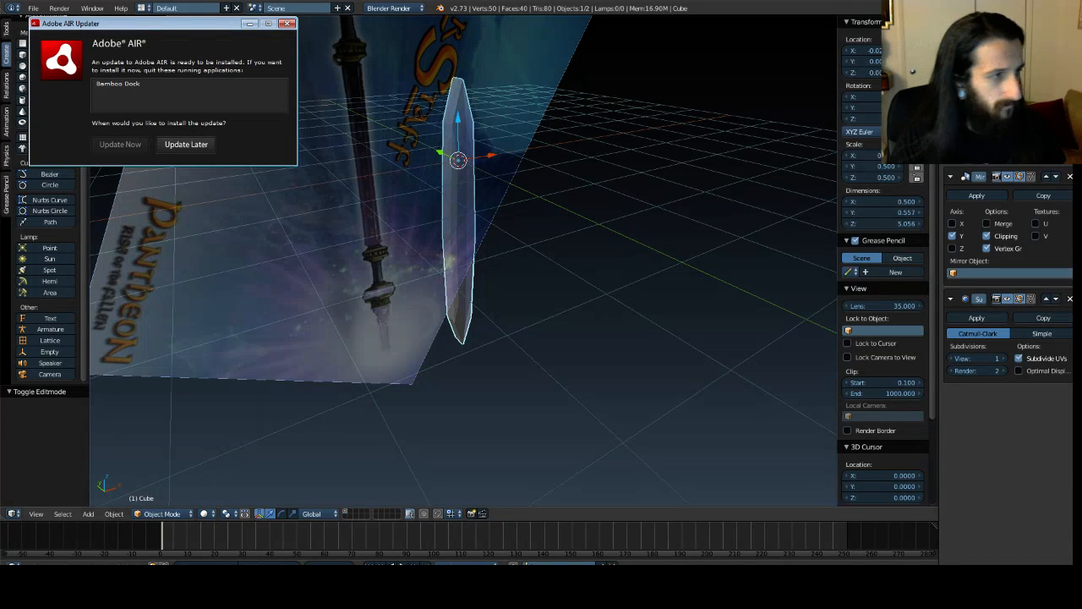
# Step: Dismiss the Adobe AIR update window without installing and deselect the shaft
pyautogui.click(287, 23)
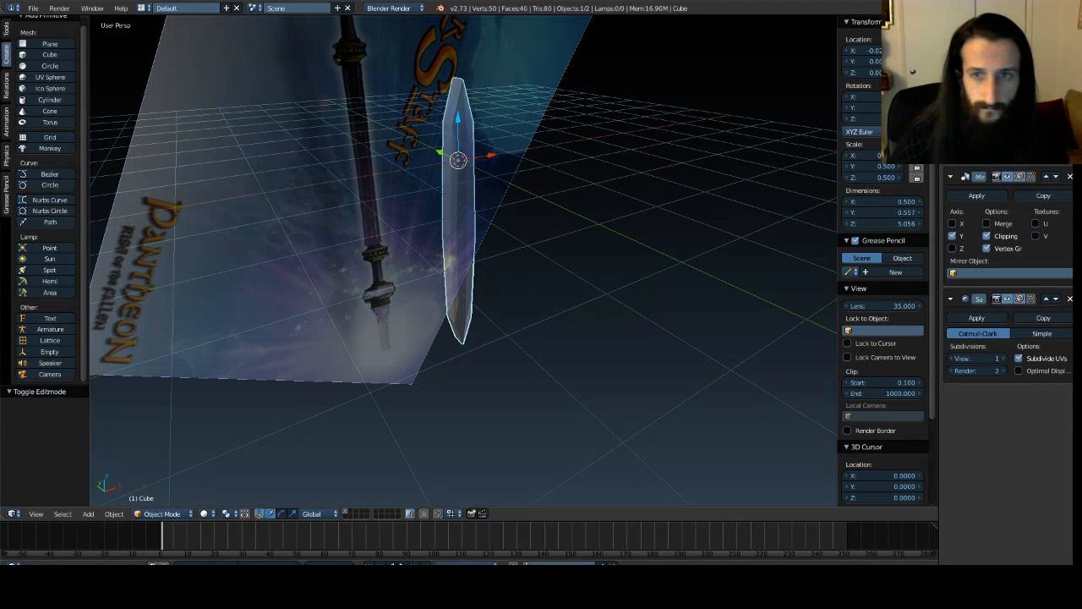
pyautogui.press('a')
pyautogui.moveTo(395, 333); pyautogui.dragTo(414, 320, button='middle')
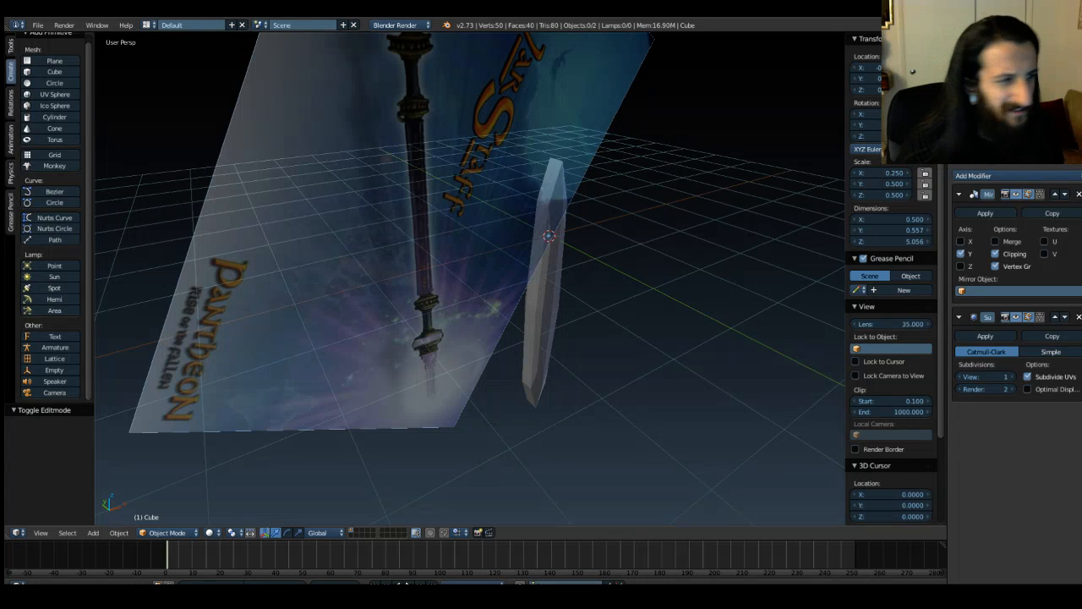
# Step: Select the shaft and, in Edit Mode, add one centred lengthwise loop cut that halves its width along X
pyautogui.rightClick(532, 299)
pyautogui.press('Tab')
pyautogui.moveTo(532, 299)
pyautogui.mouseDown(button='middle')
pyautogui.moveTo(460, 313)
pyautogui.moveTo(423, 339)
pyautogui.moveTo(437, 355)
pyautogui.moveTo(396, 321)
pyautogui.moveTo(533, 287)
pyautogui.mouseUp(button='middle')
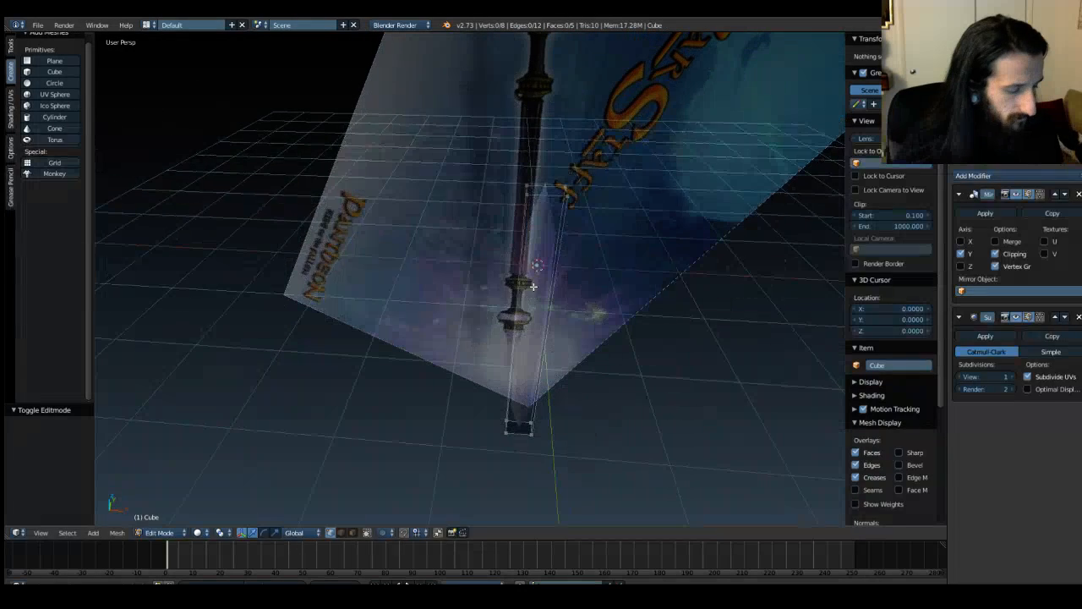
pyautogui.hotkey('ctrl', 'r')
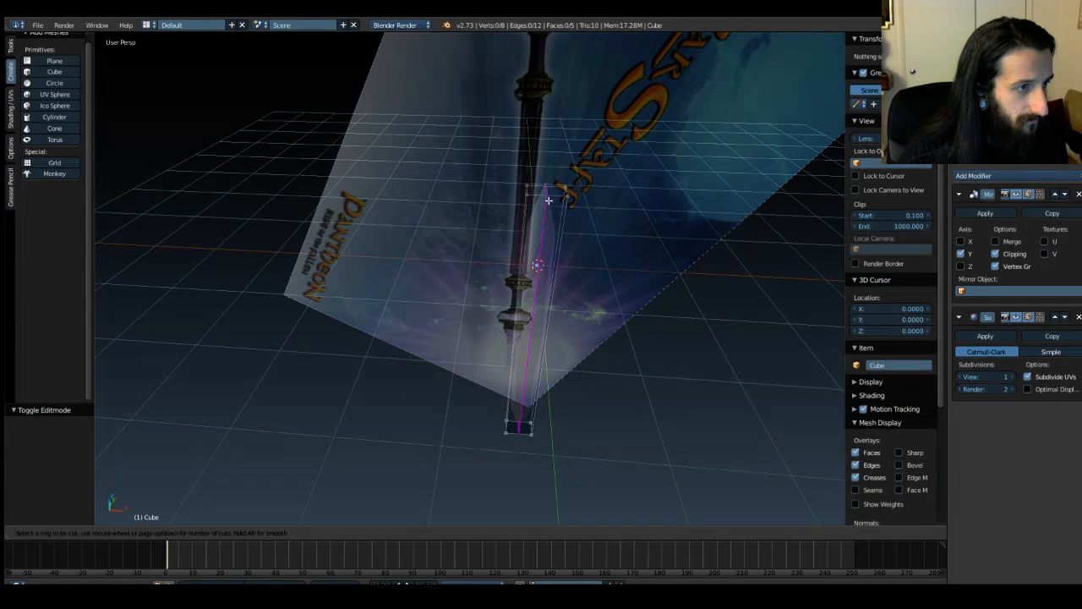
pyautogui.click(549, 200)
pyautogui.click(548, 201)
# Step: Check the proportions of one half of the shaft's end cap by selecting its four corner vertices, and clear the selection
pyautogui.moveTo(332, 343); pyautogui.dragTo(500, 309, button='middle')
pyautogui.rightClick(471, 248)
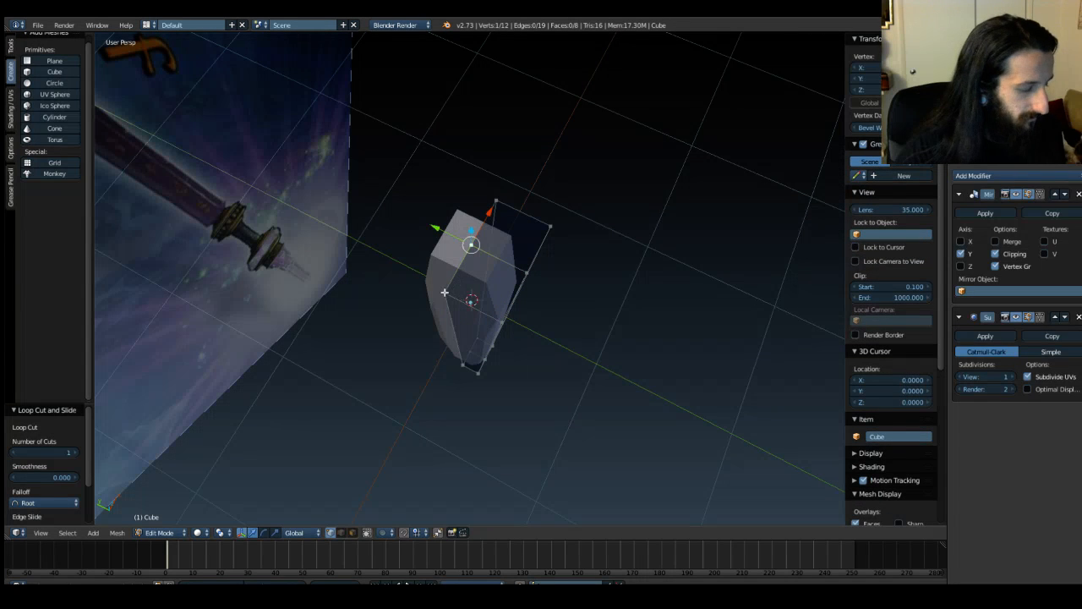
pyautogui.keyDown('shift'); pyautogui.rightClick(445, 292); pyautogui.keyUp('shift')
pyautogui.keyDown('shift'); pyautogui.rightClick(500, 322); pyautogui.keyUp('shift')
pyautogui.keyDown('shift'); pyautogui.rightClick(528, 274); pyautogui.keyUp('shift')
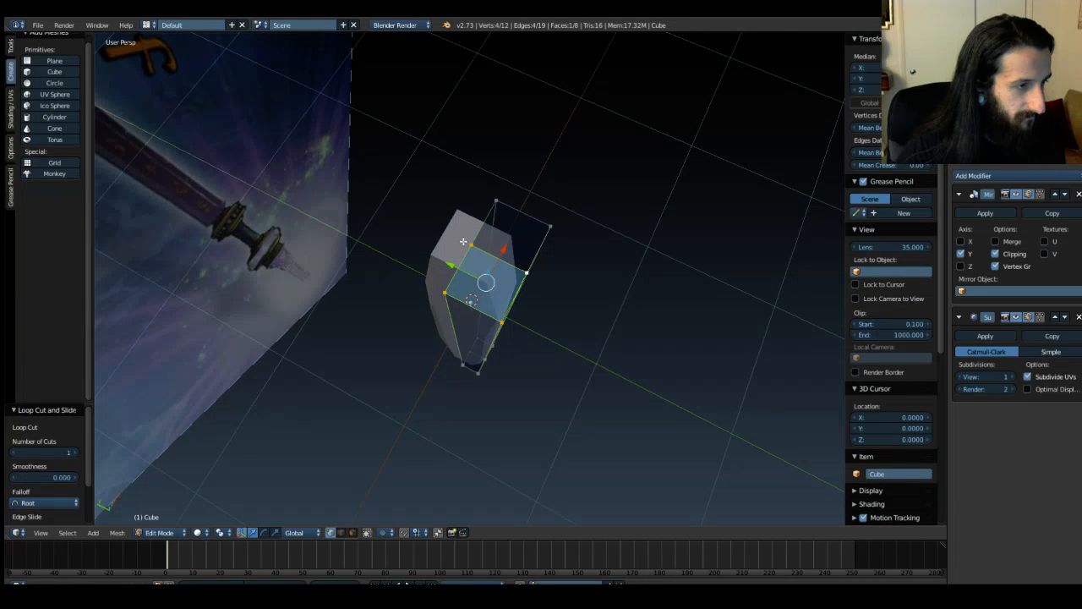
pyautogui.moveTo(526, 322); pyautogui.dragTo(414, 247, button='middle')
pyautogui.press('a')
pyautogui.moveTo(410, 345); pyautogui.dragTo(426, 262, button='middle')
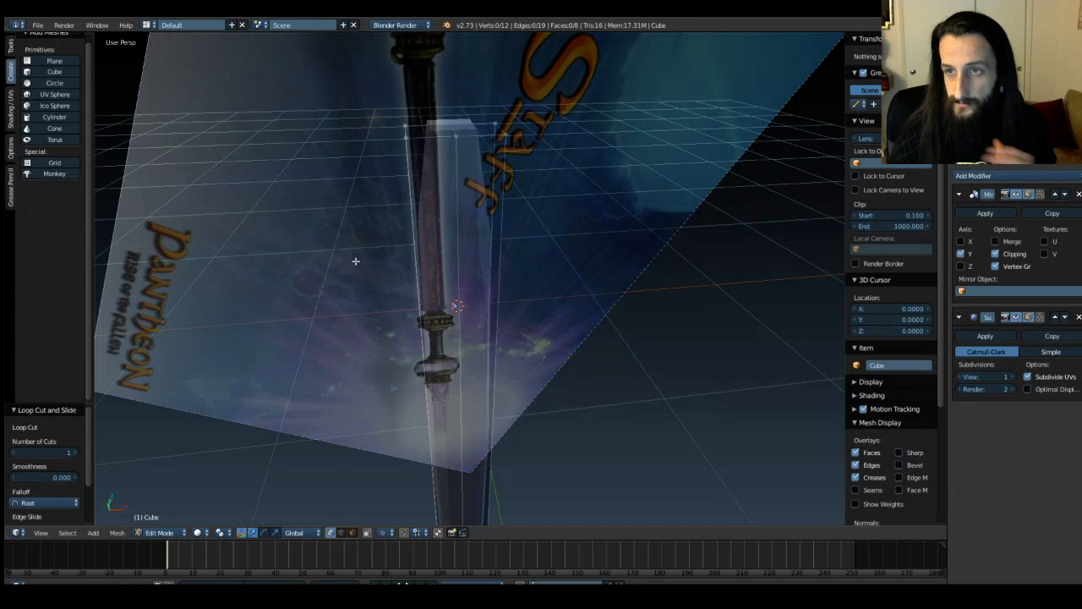
pyautogui.moveTo(429, 181); pyautogui.dragTo(486, 207, button='middle')
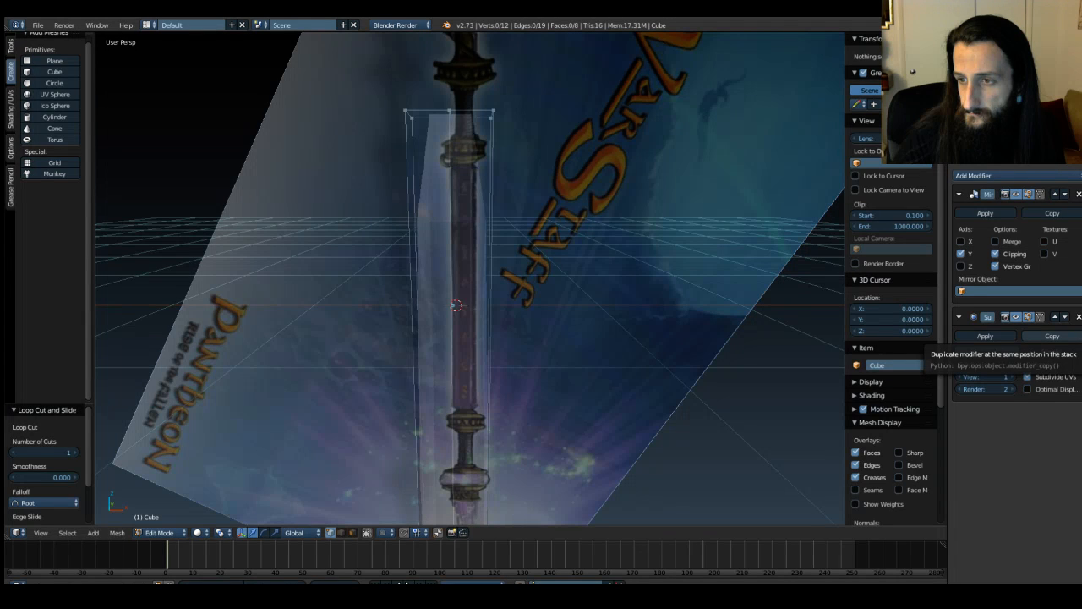
pyautogui.moveTo(357, 292); pyautogui.dragTo(428, 302, button='middle')
pyautogui.hotkey('ctrl', 'r')
pyautogui.scroll(17, 467, 289)
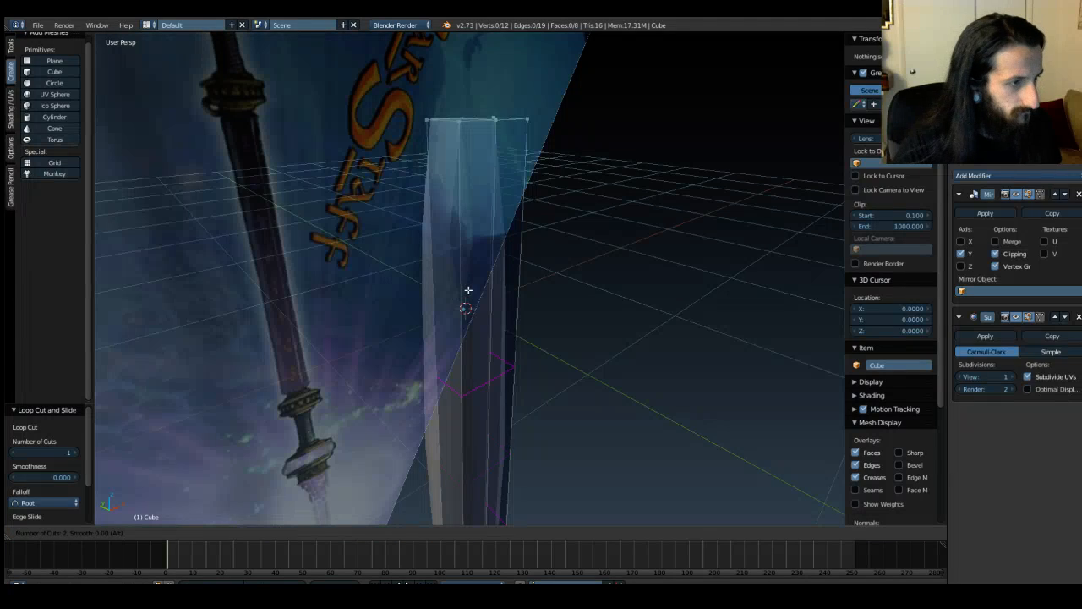
pyautogui.scroll(6, 468, 289)
pyautogui.scroll(-1, 467, 290)
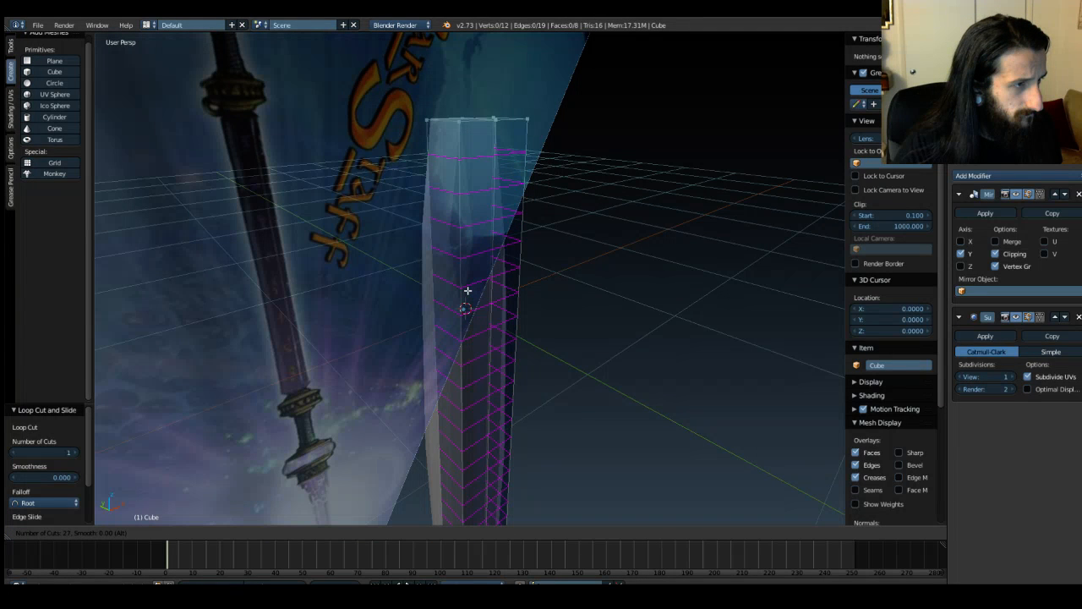
pyautogui.rightClick(467, 290)
# Step: Add a single crosswise loop cut around the shaft and slide it down near the lower end
pyautogui.moveTo(638, 289); pyautogui.dragTo(587, 265, button='middle')
pyautogui.moveTo(544, 158); pyautogui.dragTo(534, 257, button='middle')
pyautogui.hotkey('ctrl', 'r')
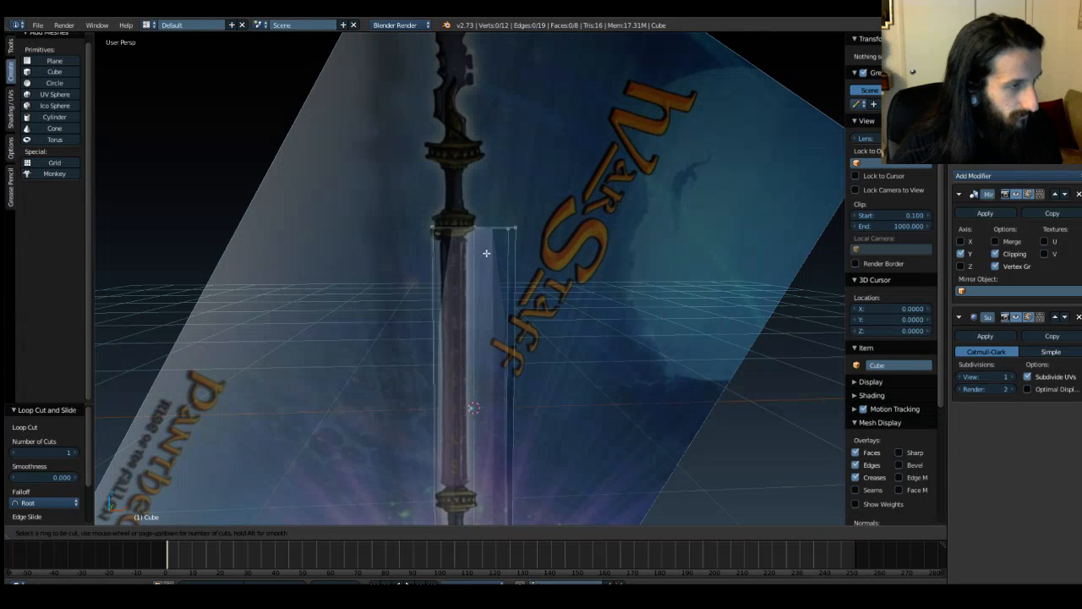
pyautogui.click(466, 307)
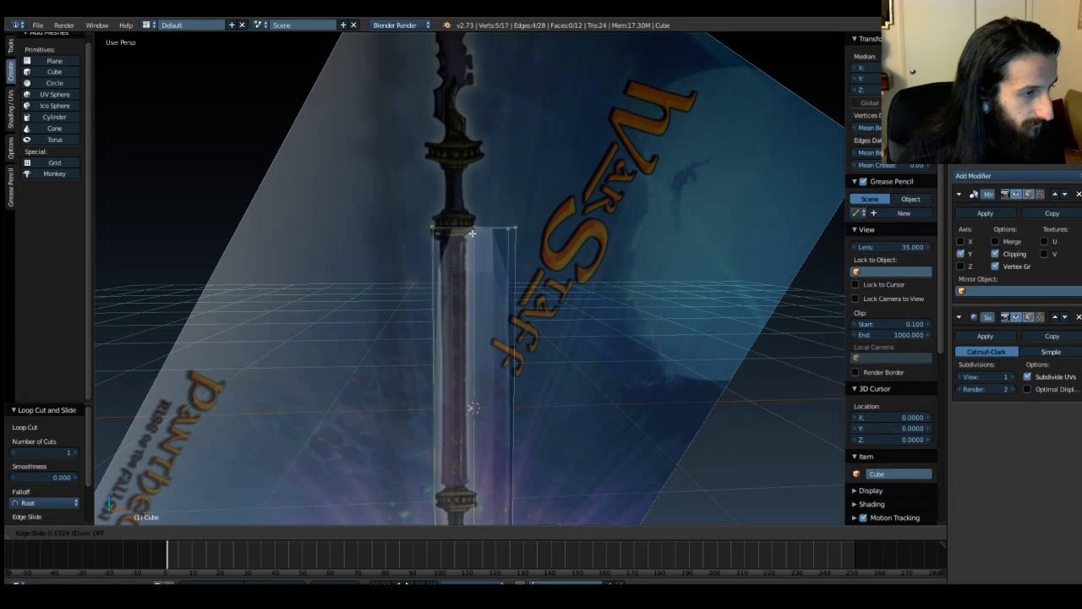
pyautogui.click(432, 483)
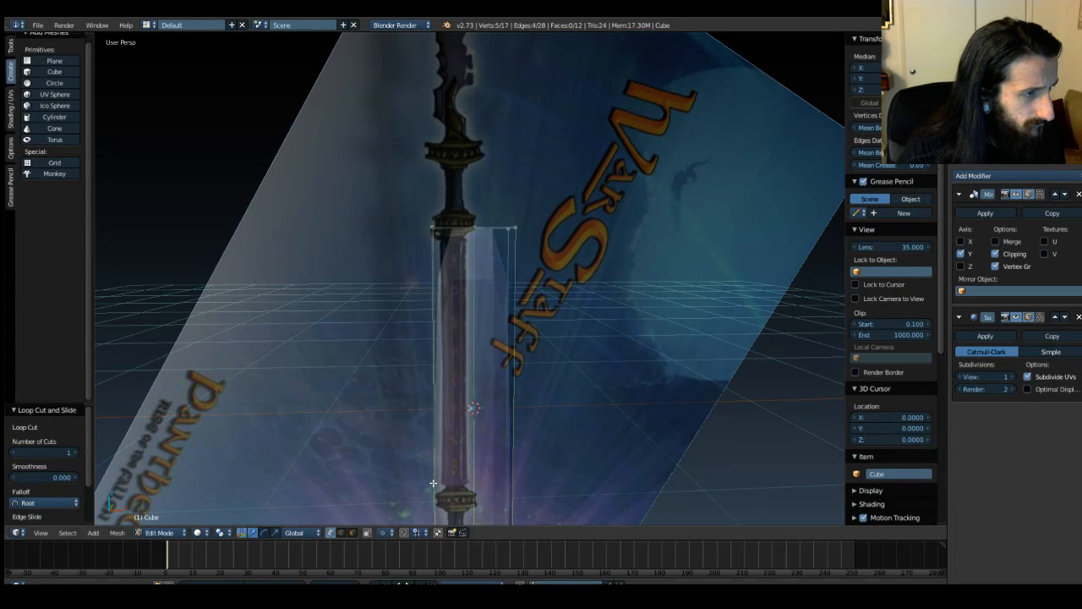
pyautogui.moveTo(459, 338); pyautogui.dragTo(541, 212, button='middle')
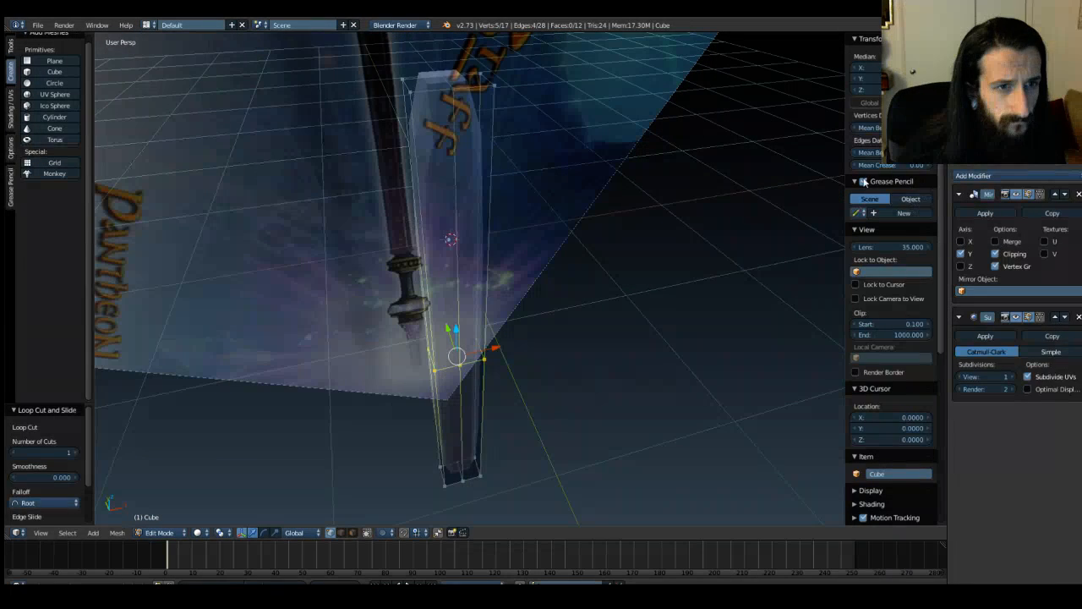
# Step: Switch to Object Mode and open the shaft's Z dimension value for editing
pyautogui.press('Tab')
pyautogui.click(918, 242)
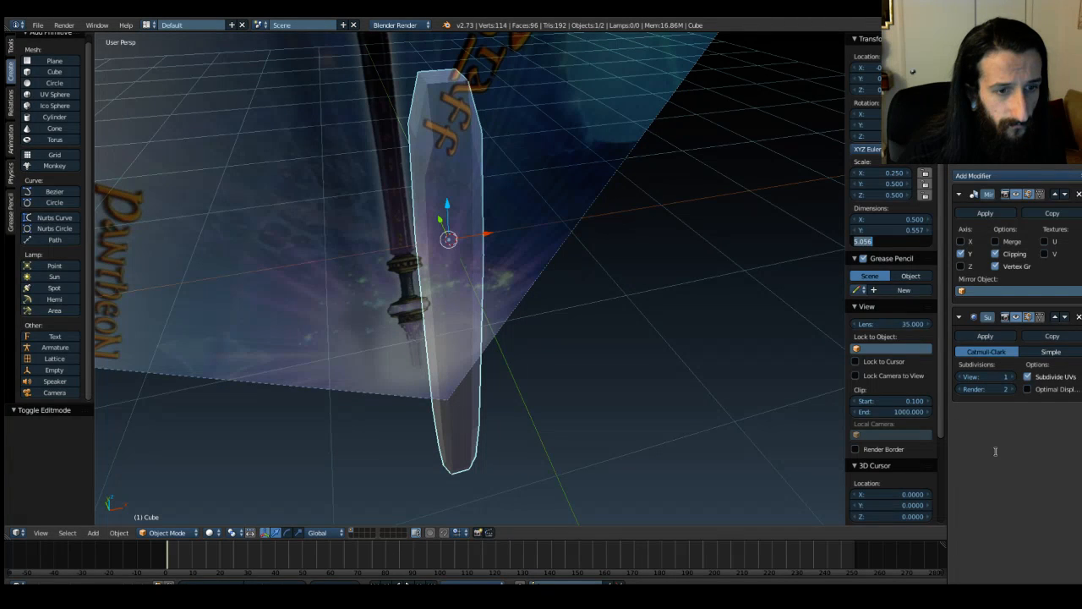
pyautogui.press('Return')
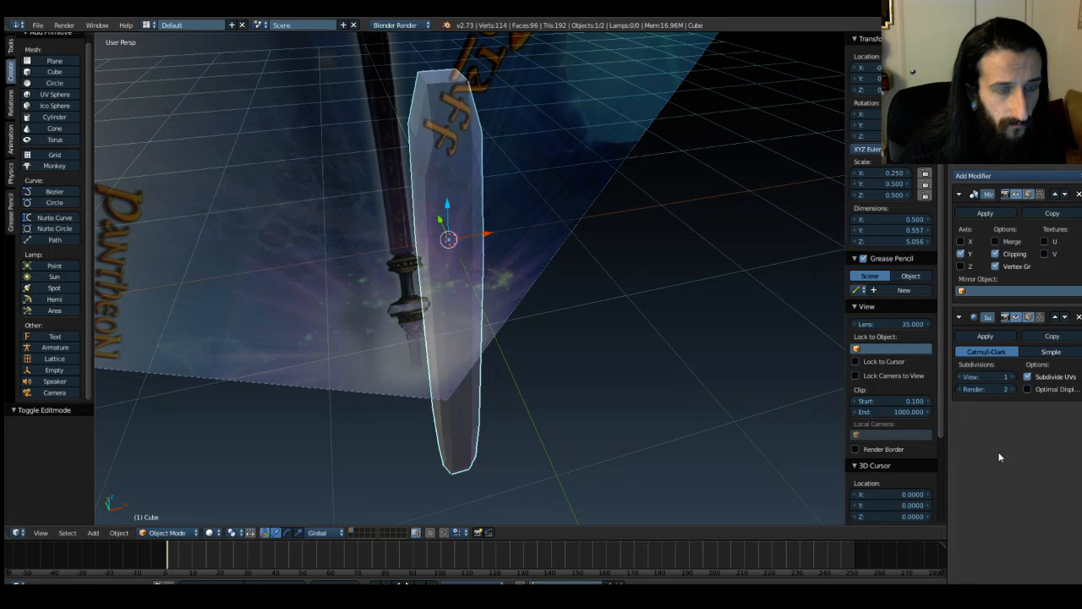
# Step: Open the Windows Calculator accessory and move its window clear of the Blender viewport
pyautogui.press('super')
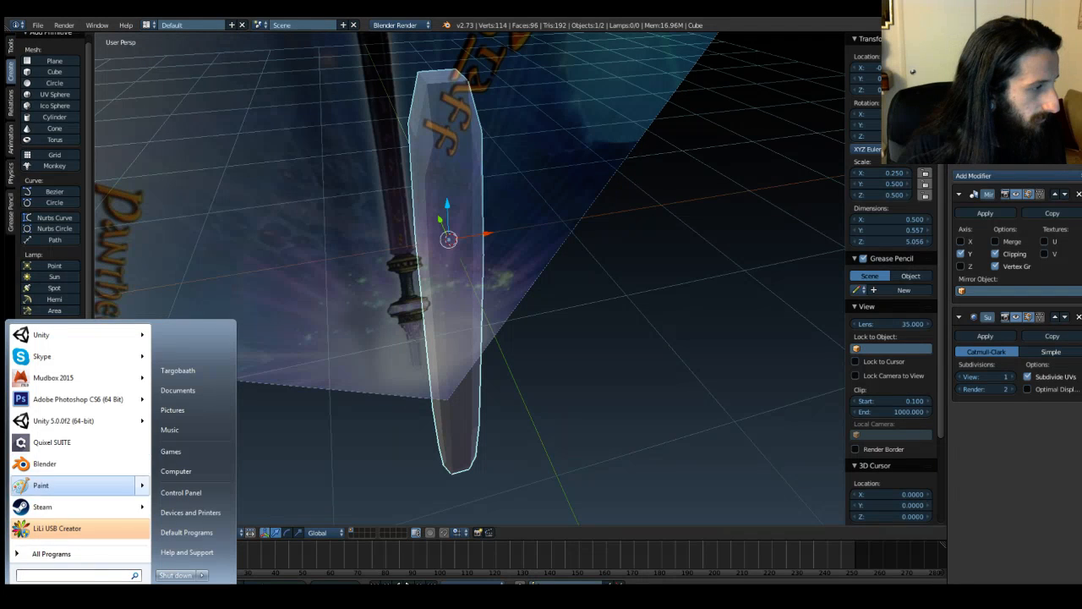
pyautogui.click(52, 554)
pyautogui.scroll(-2, 76, 470)
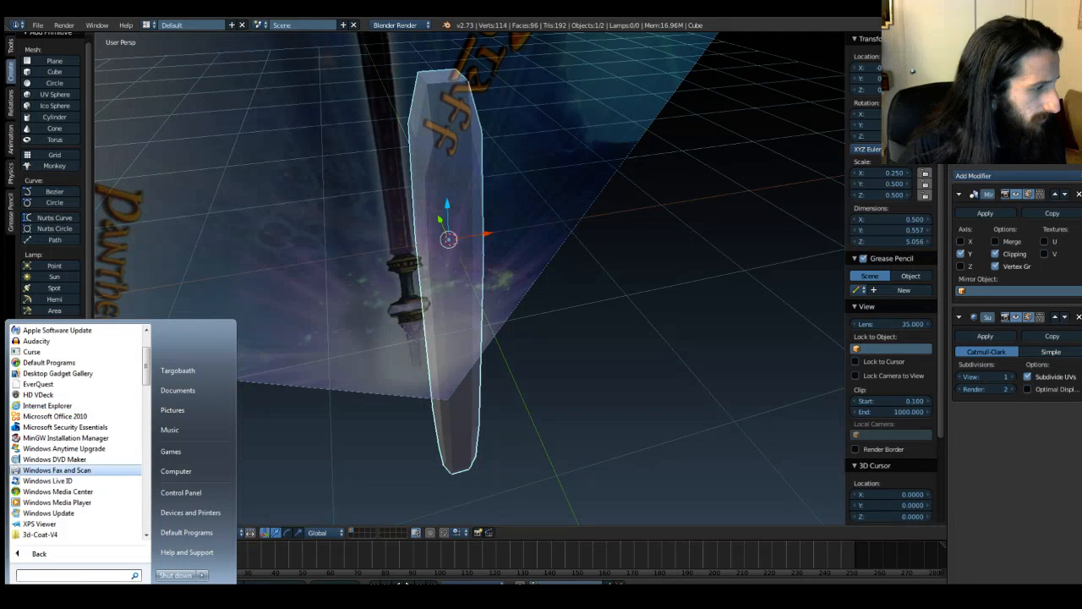
pyautogui.scroll(-1, 76, 482)
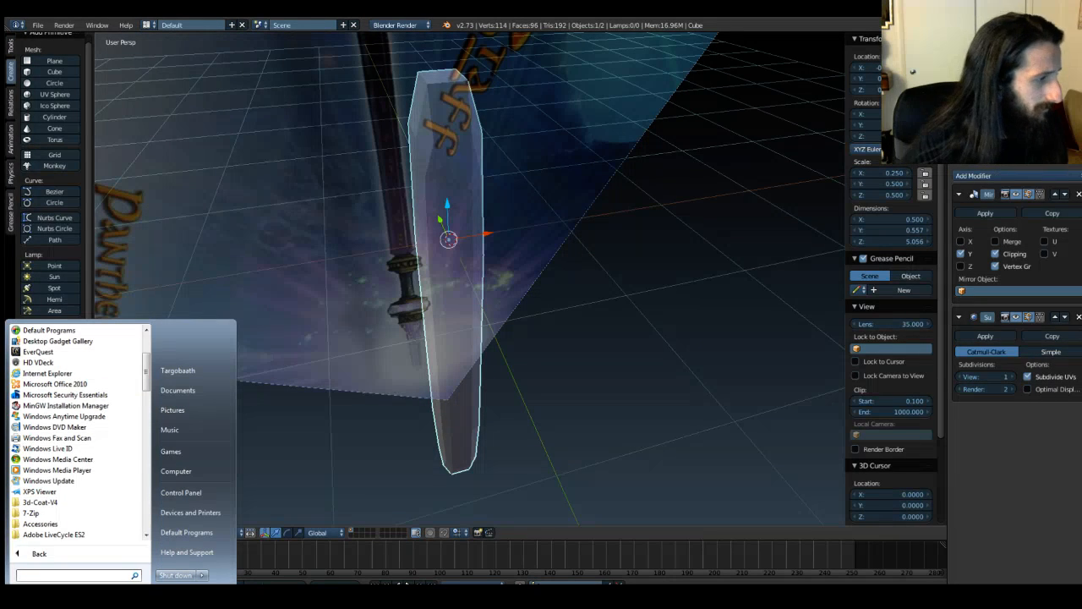
pyautogui.click(40, 524)
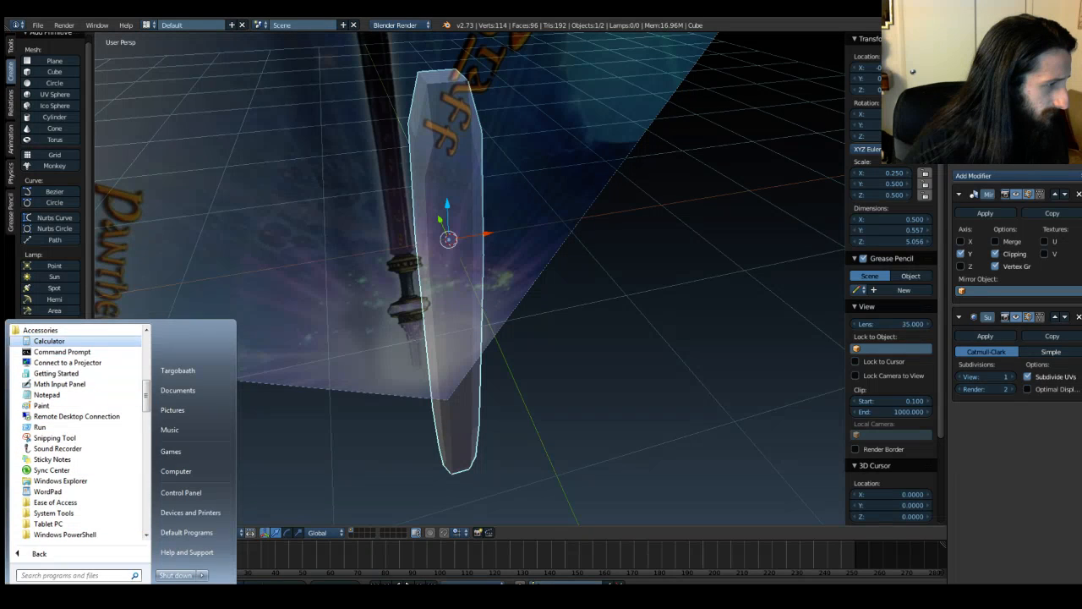
pyautogui.click(49, 341)
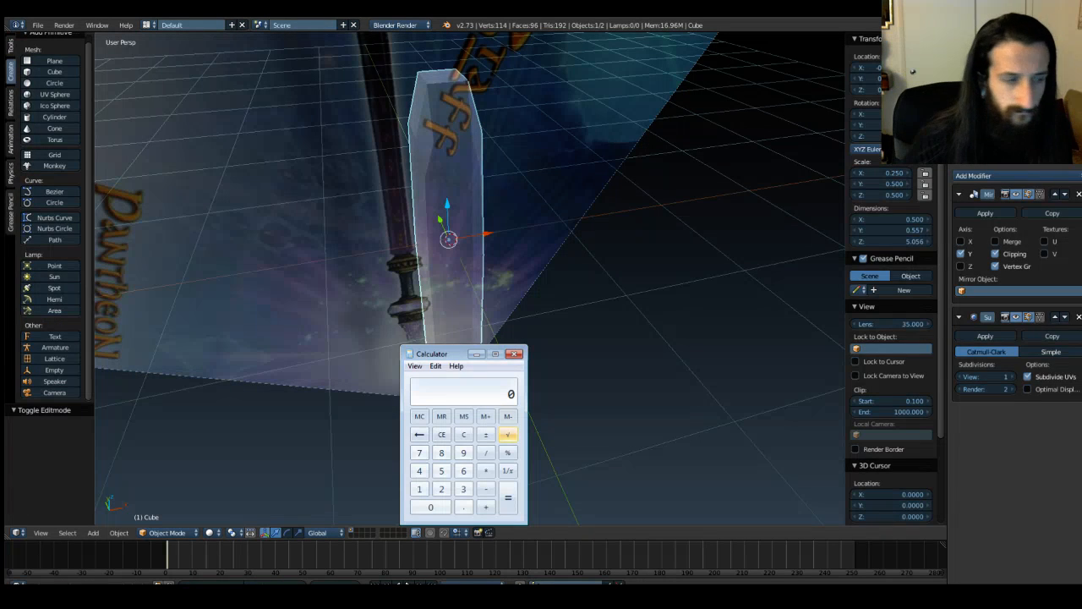
pyautogui.moveTo(444, 354); pyautogui.dragTo(1081, 127)
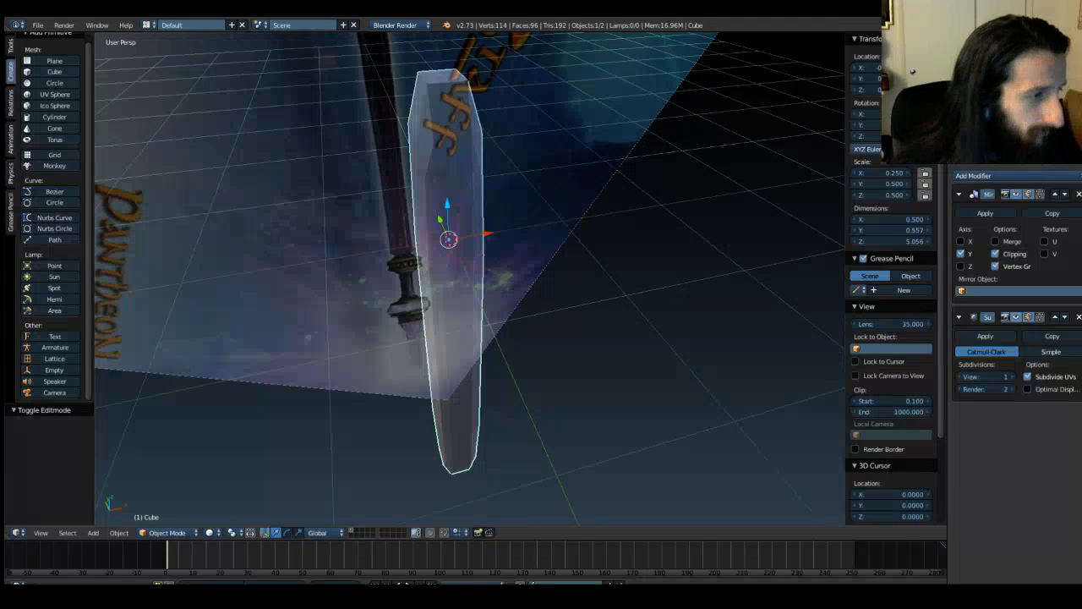
# Step: Return the shaft to Edit Mode and undo its single crosswise loop cut near the lower end
pyautogui.press('Tab')
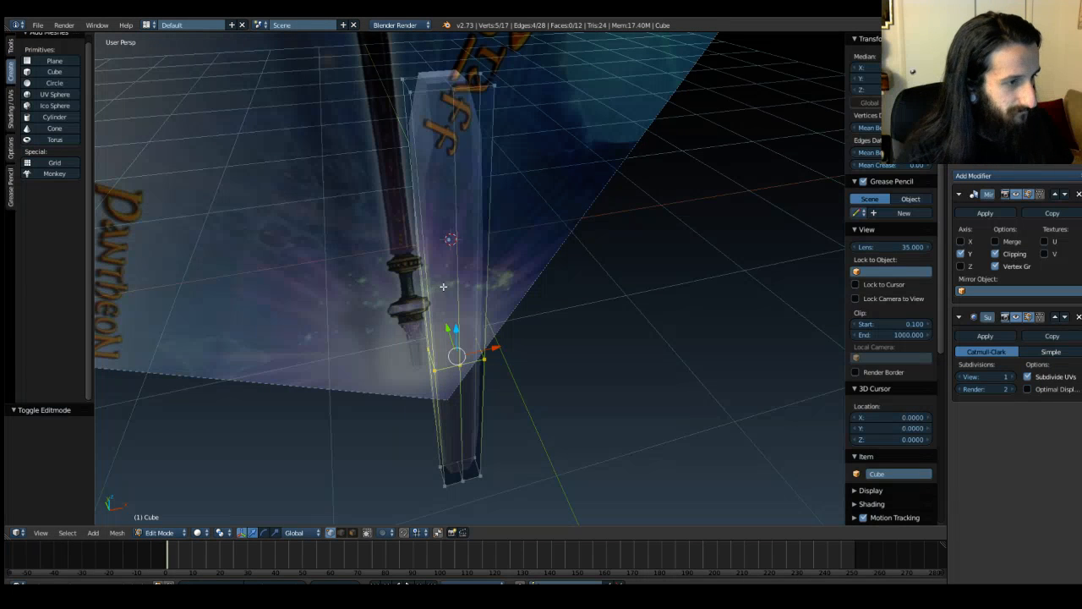
pyautogui.hotkey('ctrl', 'z')
pyautogui.hotkey('ctrl', 'z')
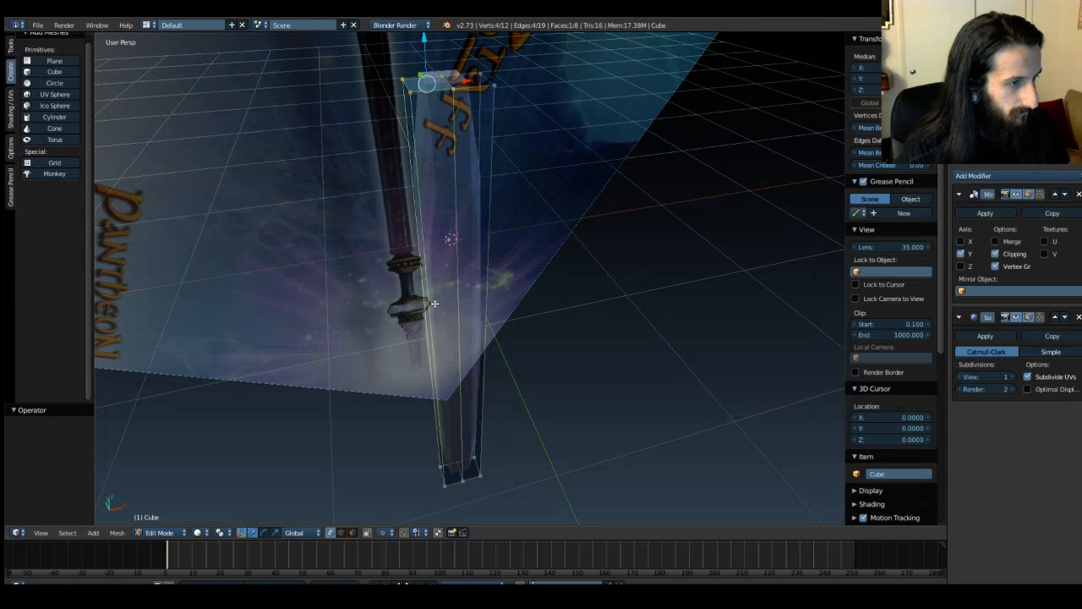
pyautogui.press('w')
pyautogui.press('Escape')
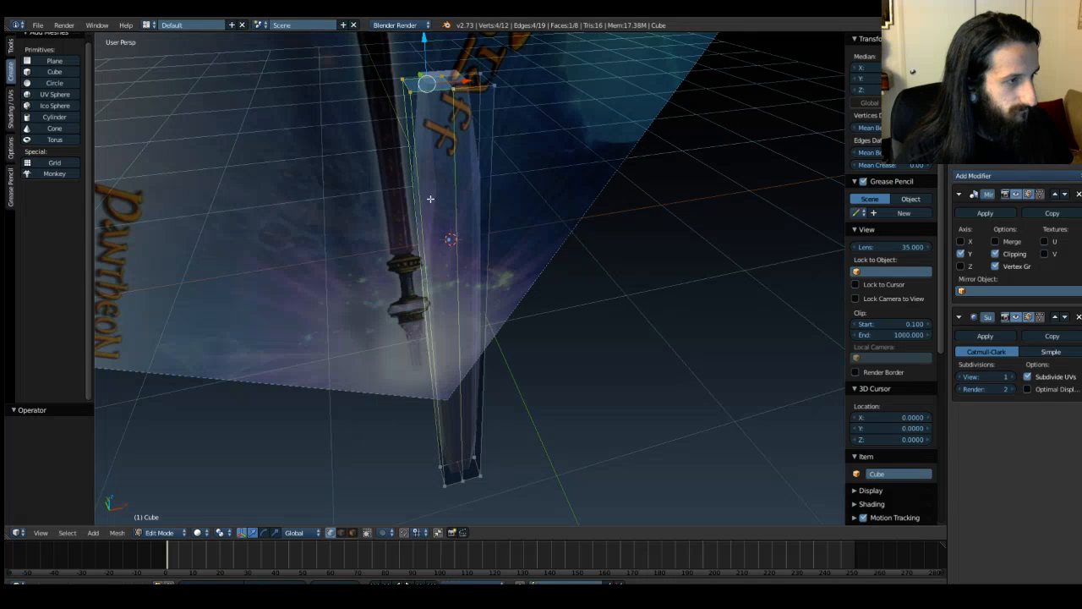
# Step: Try one centred crosswise loop cut around the shaft and undo it
pyautogui.hotkey('ctrl', 'r')
pyautogui.click(441, 234)
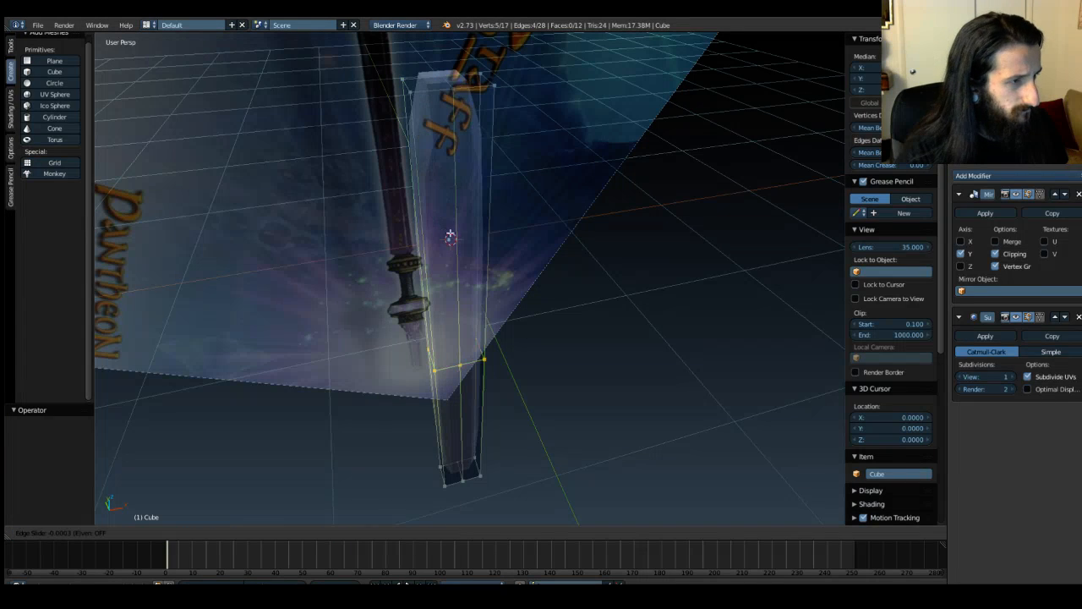
pyautogui.click(455, 214)
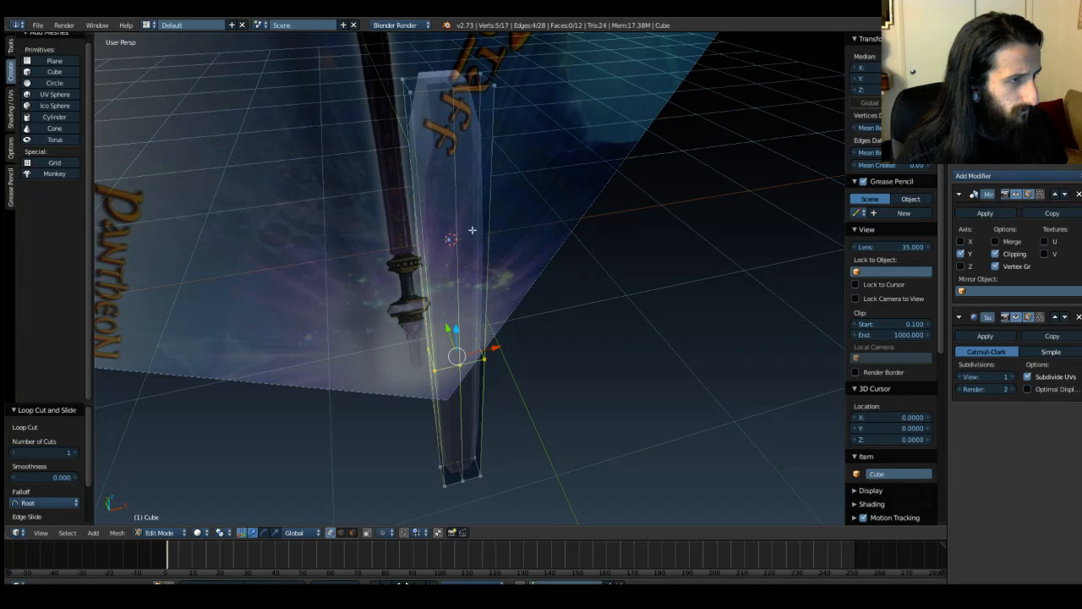
pyautogui.hotkey('ctrl', 'z')
# Step: Add 20 evenly spaced crosswise loop cuts along the shaft without sliding them, and clear the selection
pyautogui.hotkey('ctrl', 'r')
pyautogui.scroll(1, 464, 293)
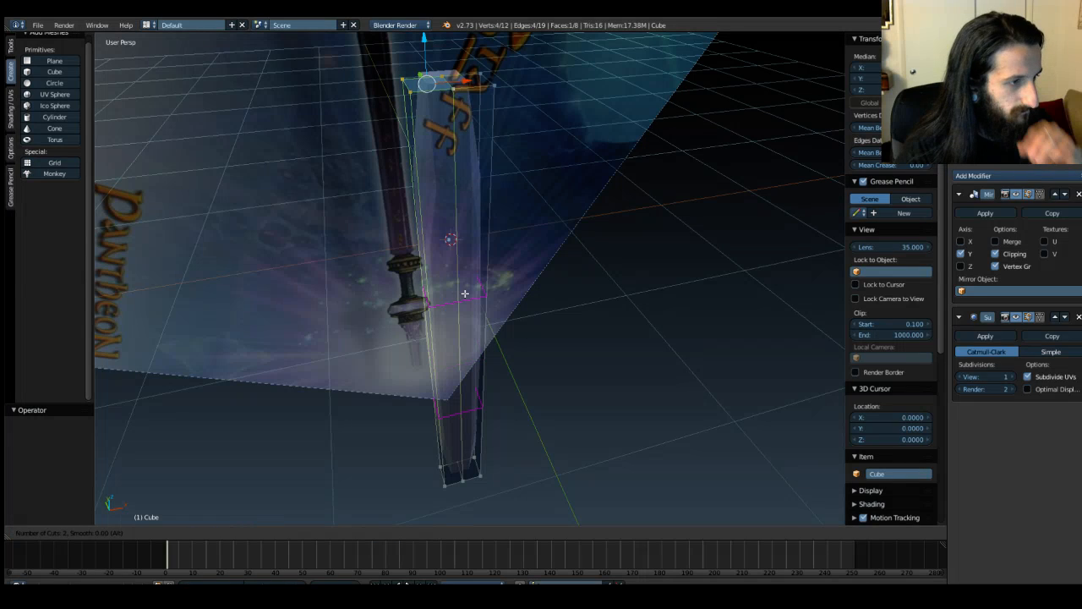
pyautogui.scroll(4, 464, 293)
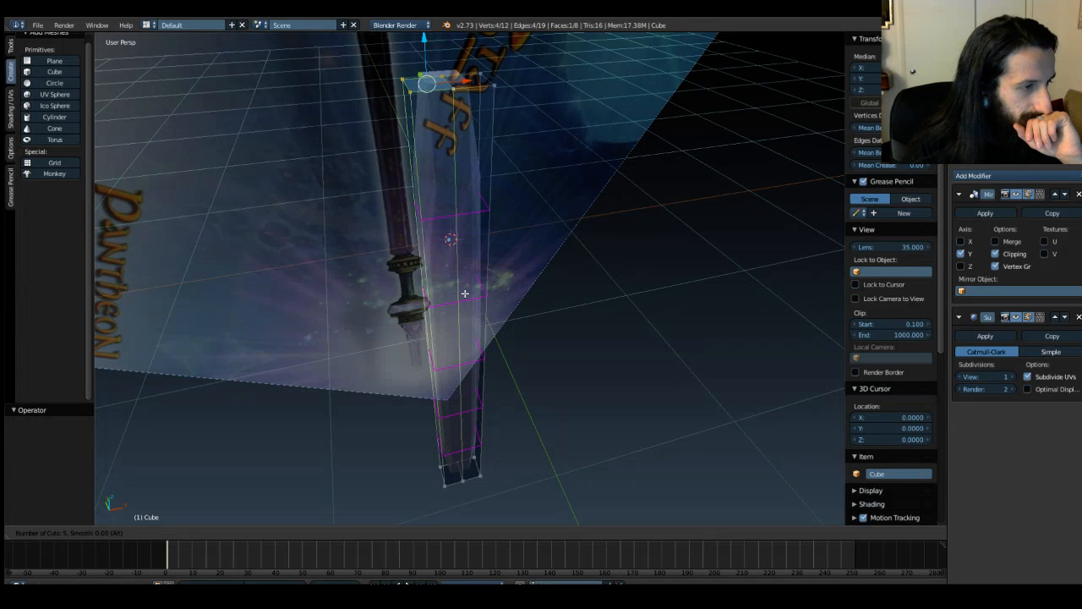
pyautogui.scroll(3, 464, 293)
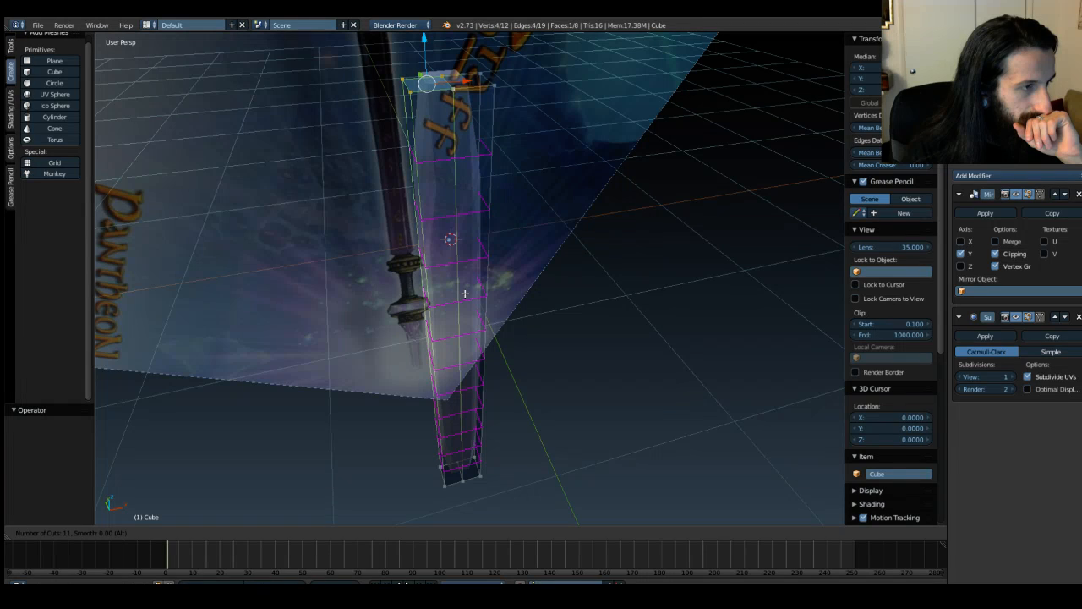
pyautogui.scroll(9, 464, 293)
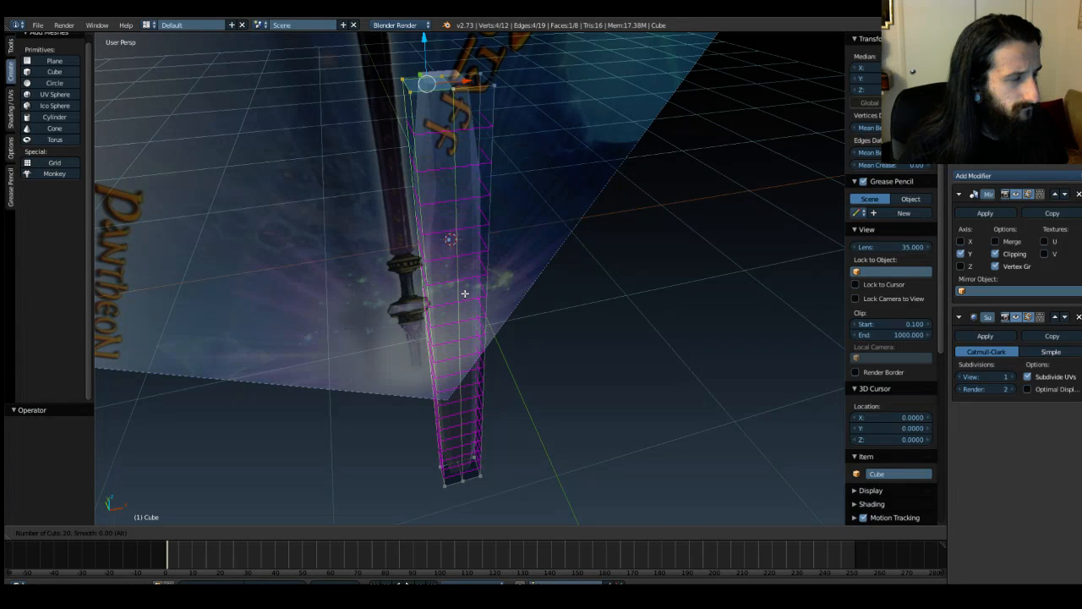
pyautogui.click(464, 293)
pyautogui.rightClick(464, 293)
pyautogui.moveTo(465, 293); pyautogui.dragTo(618, 302, button='middle')
pyautogui.press('a')
pyautogui.moveTo(530, 344)
pyautogui.mouseDown(button='middle')
pyautogui.moveTo(556, 311)
pyautogui.moveTo(623, 306)
pyautogui.moveTo(591, 334)
pyautogui.moveTo(490, 312)
pyautogui.moveTo(360, 322)
pyautogui.moveTo(504, 327)
pyautogui.moveTo(554, 363)
pyautogui.moveTo(599, 245)
pyautogui.moveTo(597, 188)
pyautogui.moveTo(563, 128)
pyautogui.moveTo(529, 161)
pyautogui.moveTo(580, 285)
pyautogui.moveTo(550, 341)
pyautogui.mouseUp(button='middle')
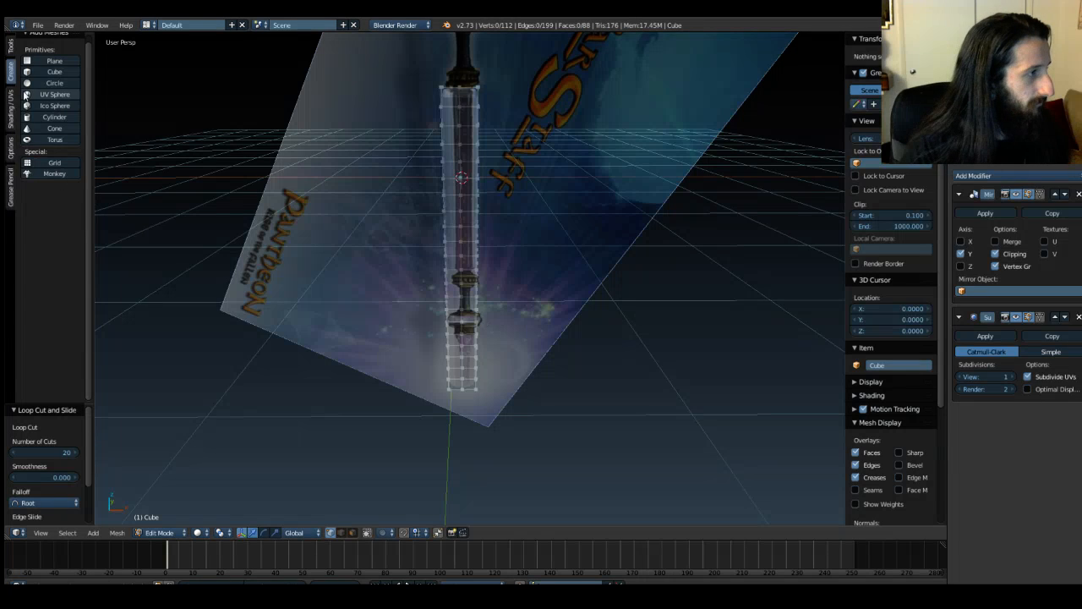
# Step: Switch to Object Mode, add a Lattice object at the origin and stretch it along Z
pyautogui.click(10, 109)
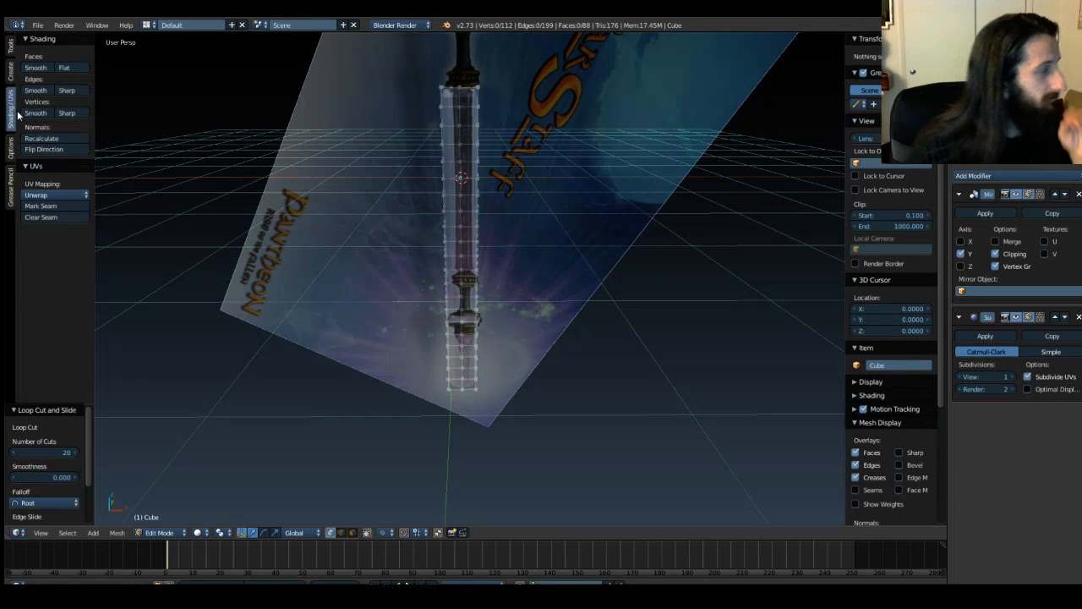
pyautogui.click(10, 72)
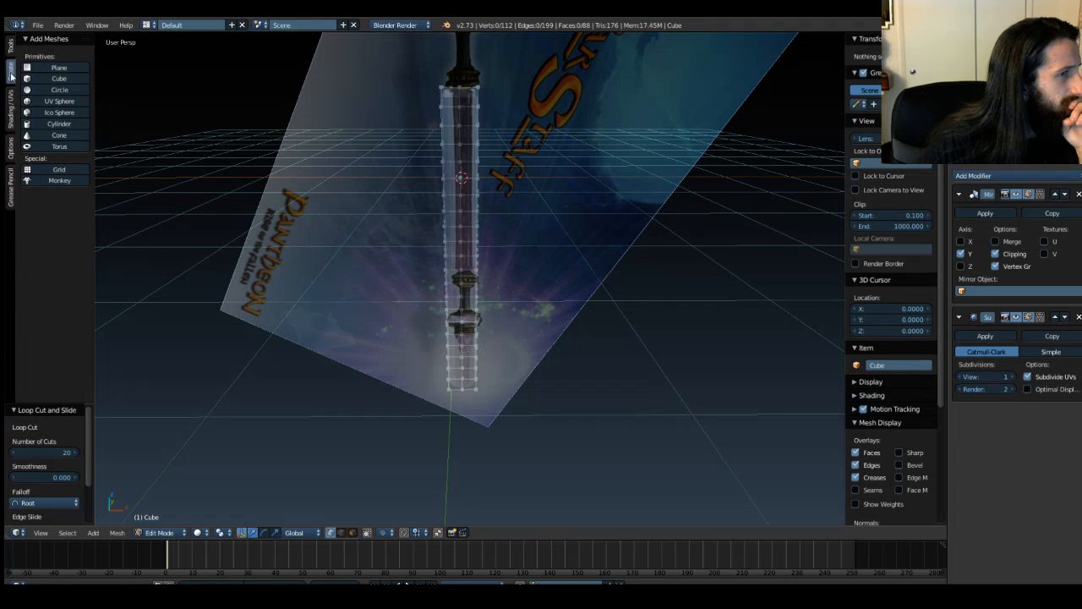
pyautogui.press('Tab')
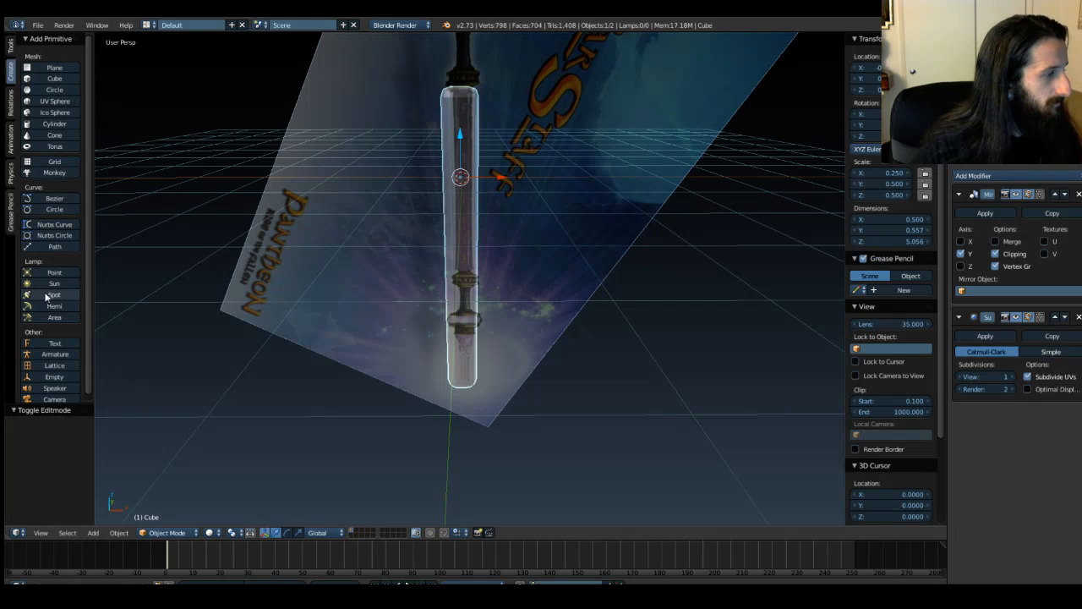
pyautogui.scroll(-1, 46, 296)
pyautogui.click(54, 359)
pyautogui.moveTo(328, 276); pyautogui.dragTo(372, 152, button='middle')
pyautogui.press('s')
pyautogui.press('z')
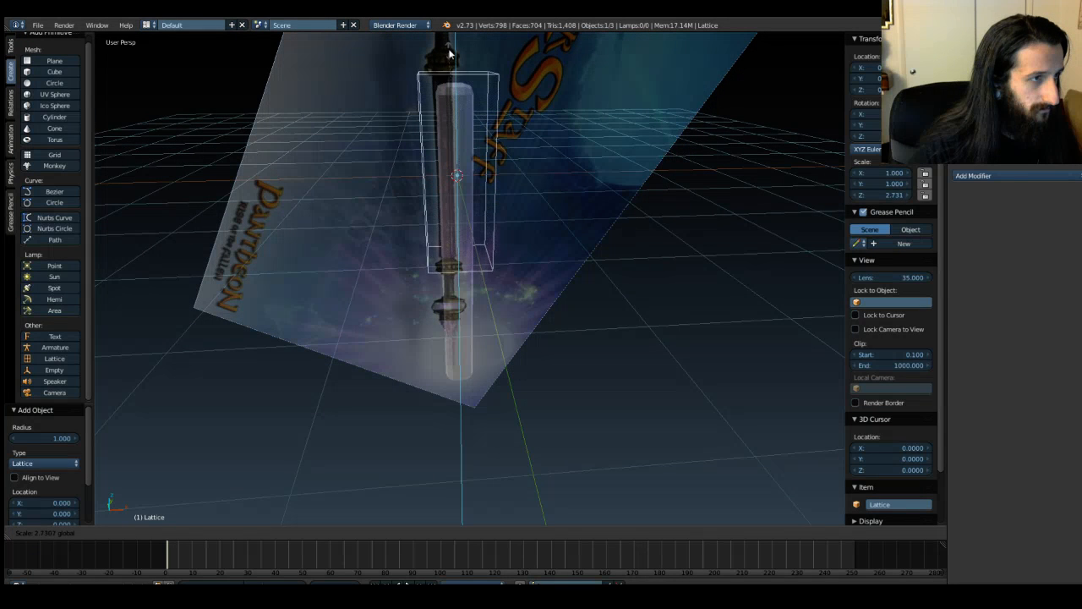
pyautogui.click(449, 49)
# Step: Lower the lattice about 1.12 units along Z and stretch it to a Z scale of about 5.47
pyautogui.press('g')
pyautogui.press('z')
pyautogui.click(459, 200)
pyautogui.press('s')
pyautogui.press('z')
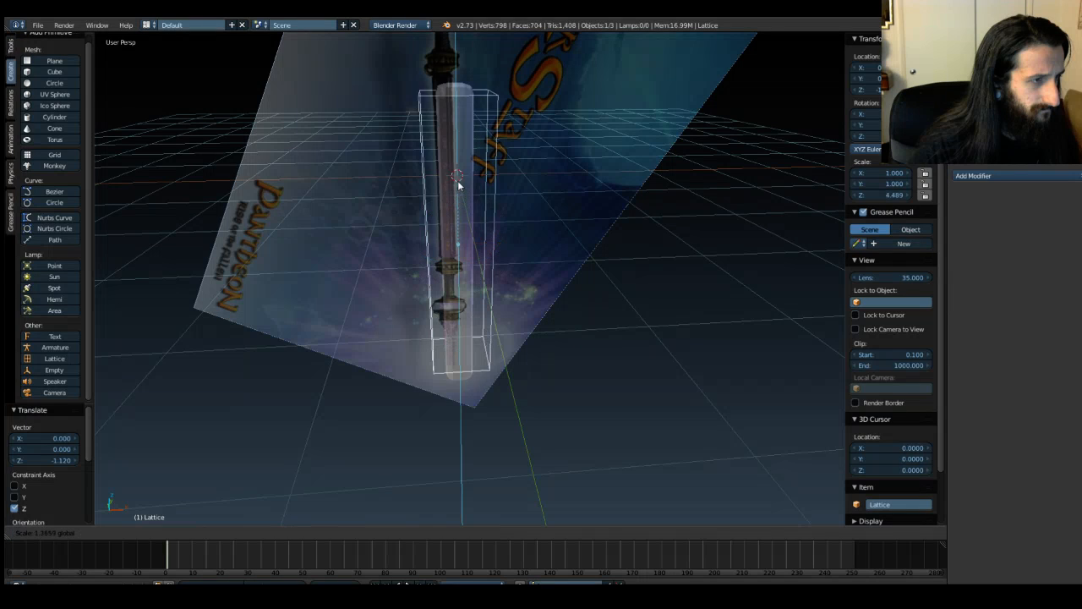
pyautogui.click(459, 176)
pyautogui.moveTo(485, 182); pyautogui.dragTo(573, 233, button='middle')
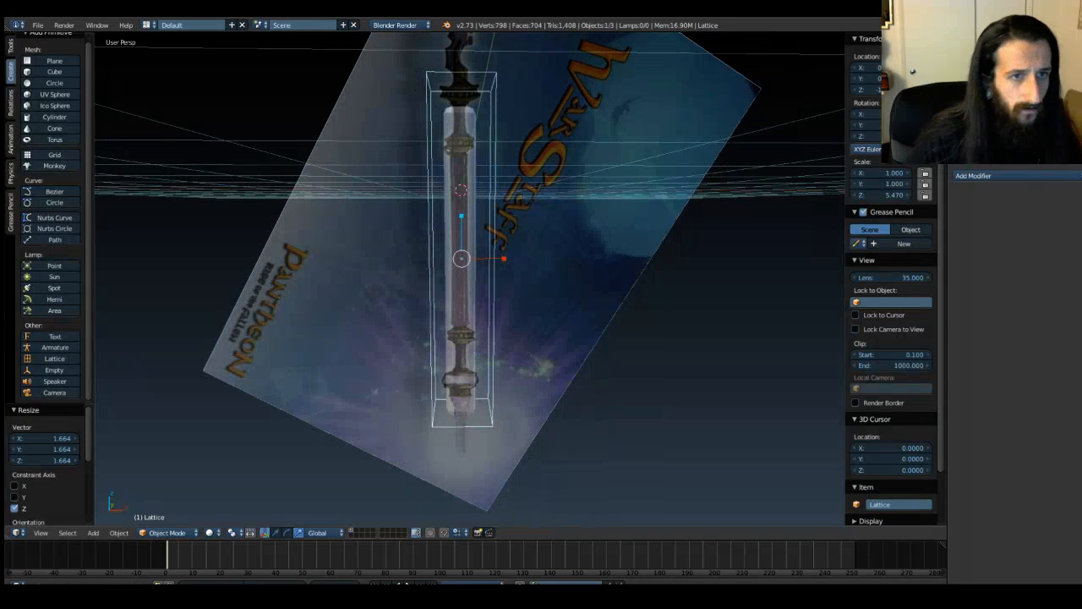
# Step: Set the lattice's Z scale to 6 and its Z location to 0
pyautogui.click(891, 196)
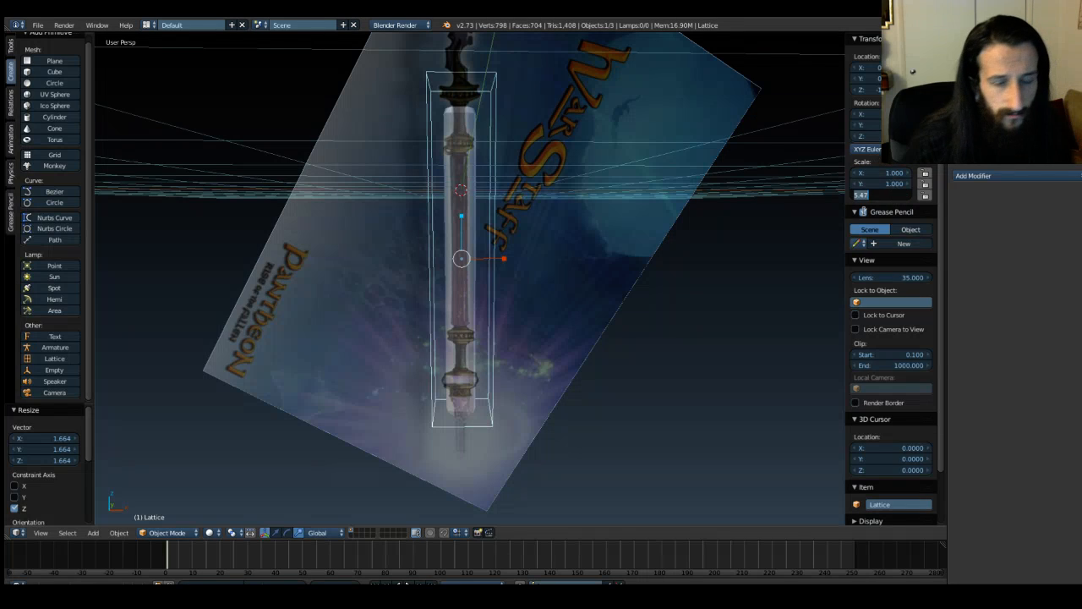
pyautogui.write('6')
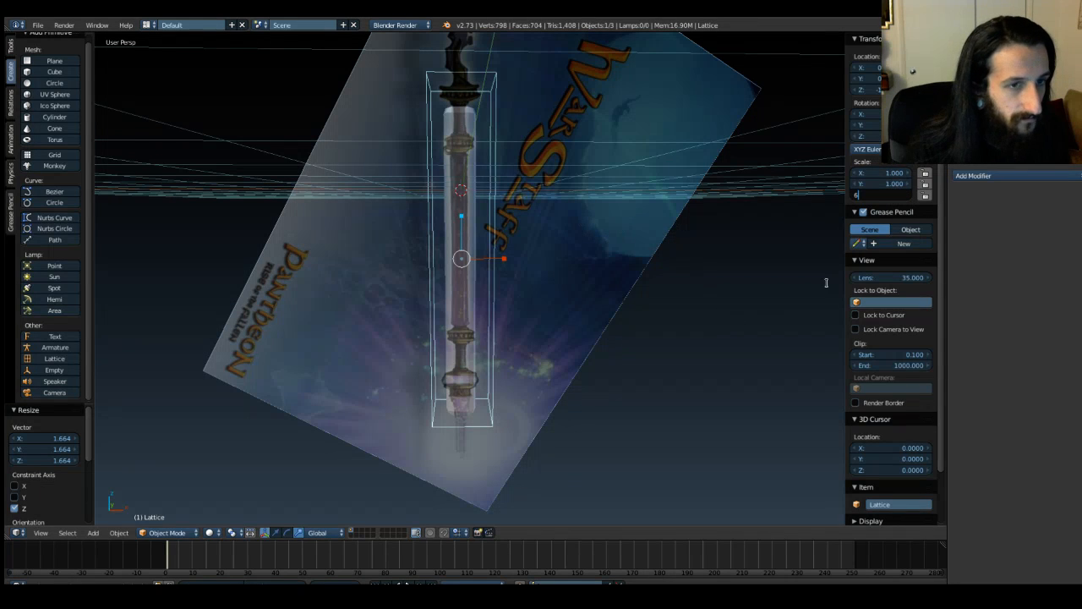
pyautogui.press('Return')
pyautogui.click(871, 89)
pyautogui.write('0')
pyautogui.press('Return')
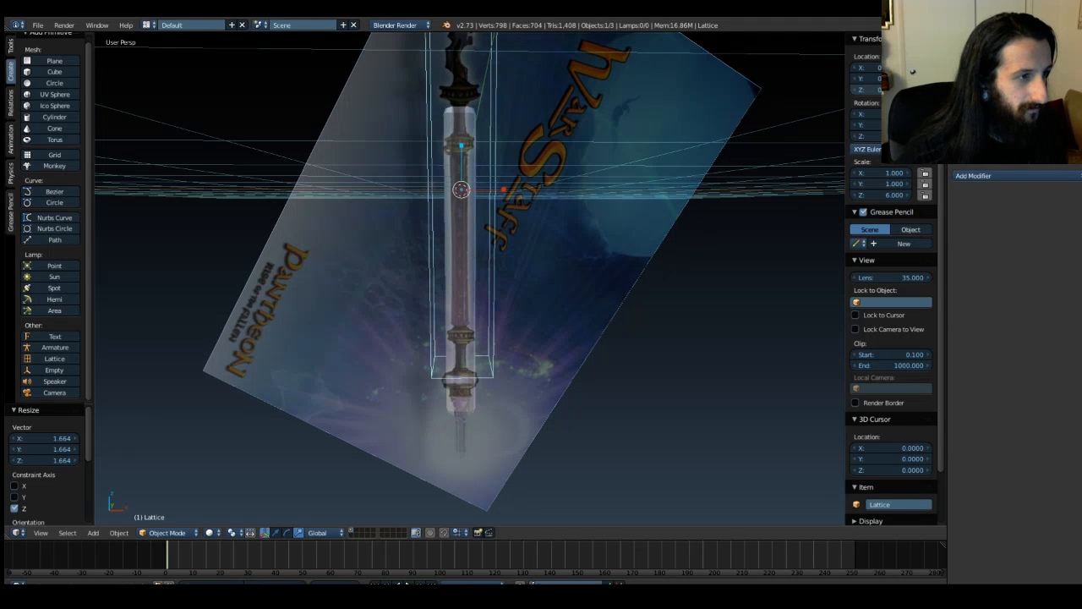
# Step: Move the lattice down about 1.26 units along Z so that it encloses the whole shaft
pyautogui.press('g')
pyautogui.press('z')
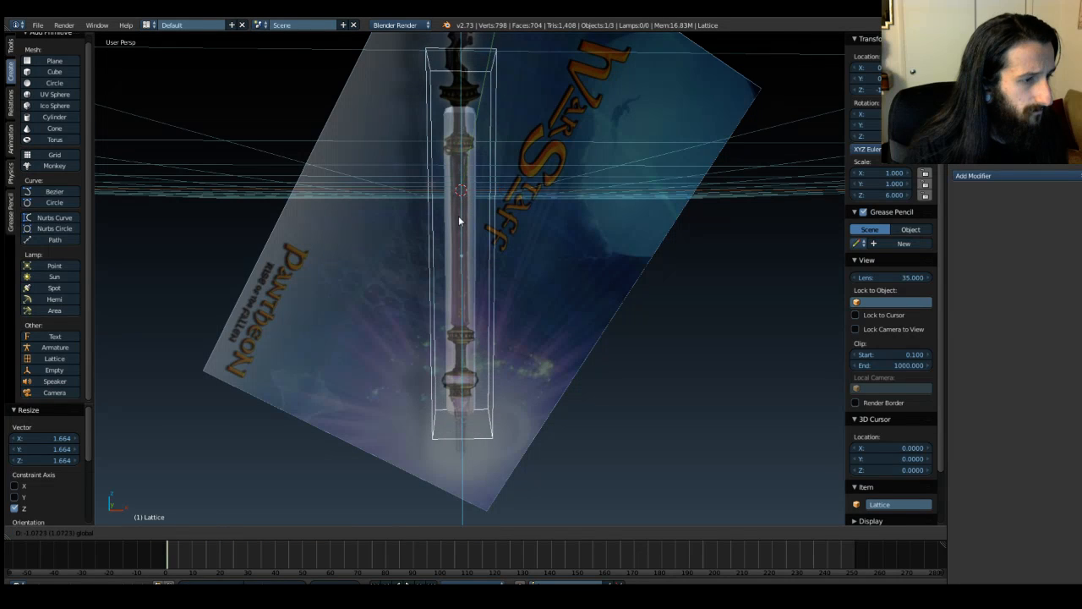
pyautogui.click(456, 227)
pyautogui.moveTo(457, 227); pyautogui.dragTo(507, 268, button='middle')
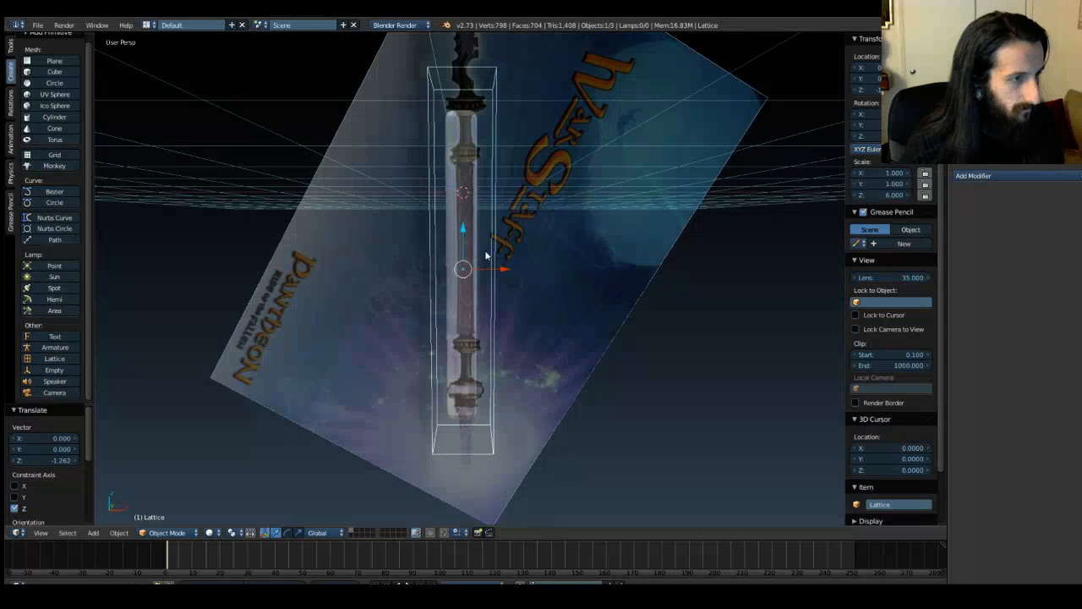
# Step: Enter Edit Mode on the lattice and select its four bottom control points
pyautogui.press('Tab')
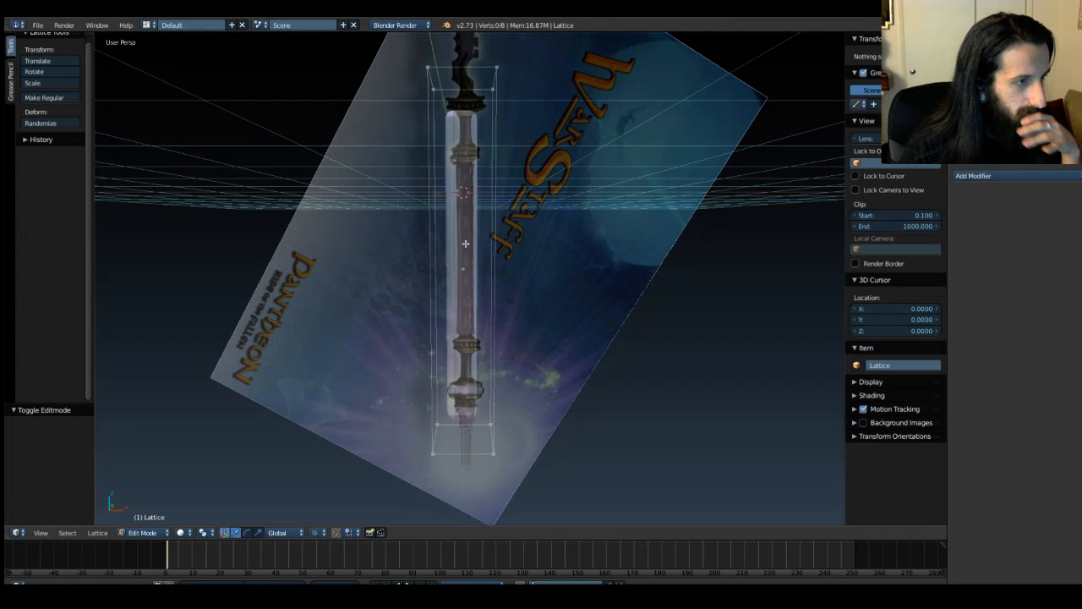
pyautogui.moveTo(389, 277); pyautogui.dragTo(442, 244, button='middle')
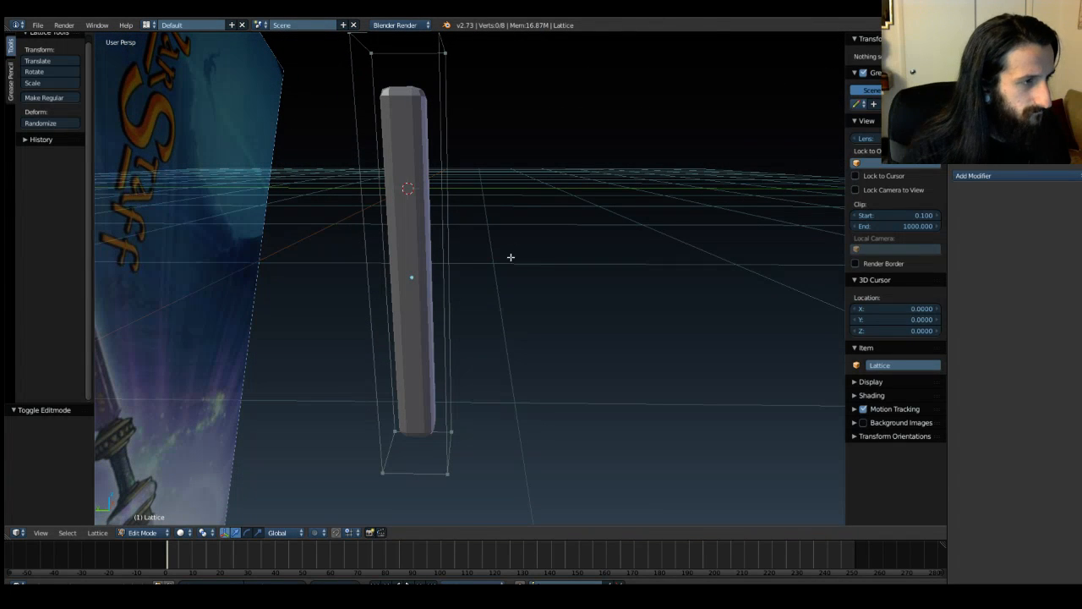
pyautogui.press('Tab')
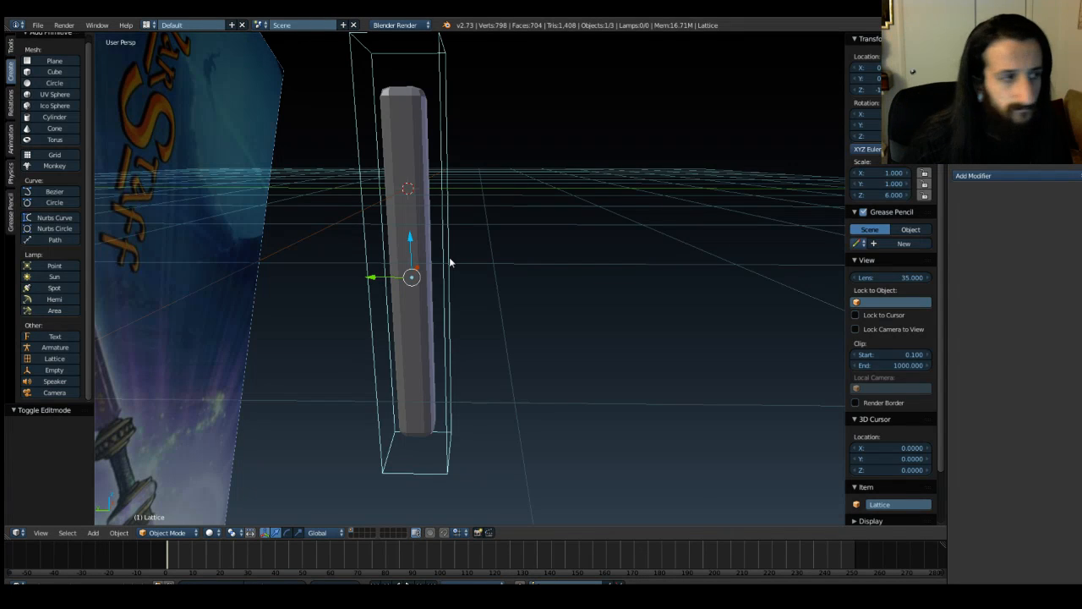
pyautogui.press('Tab')
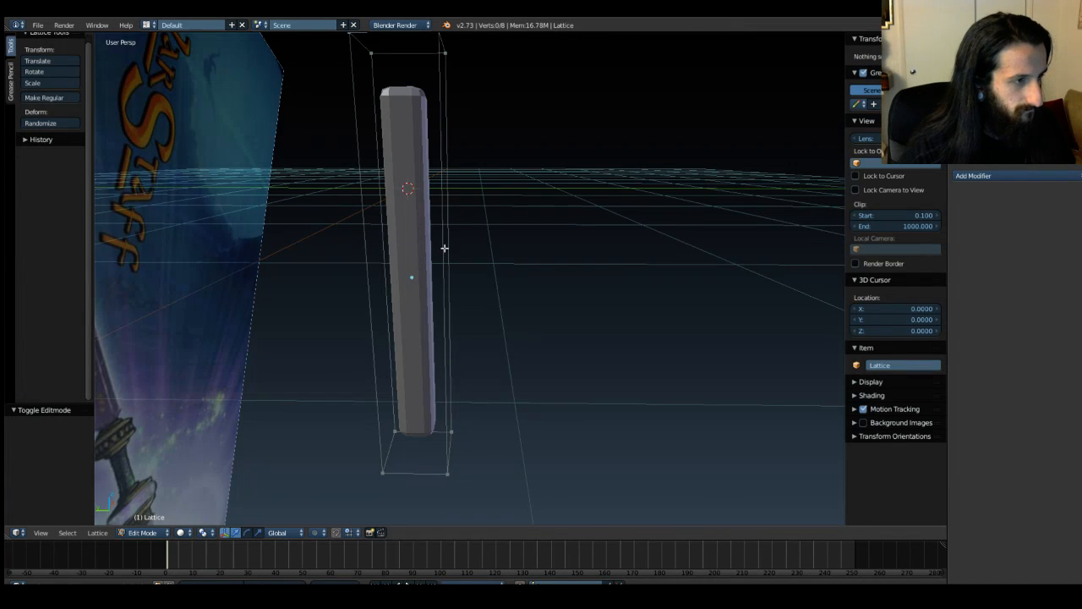
pyautogui.moveTo(375, 408); pyautogui.dragTo(491, 521)
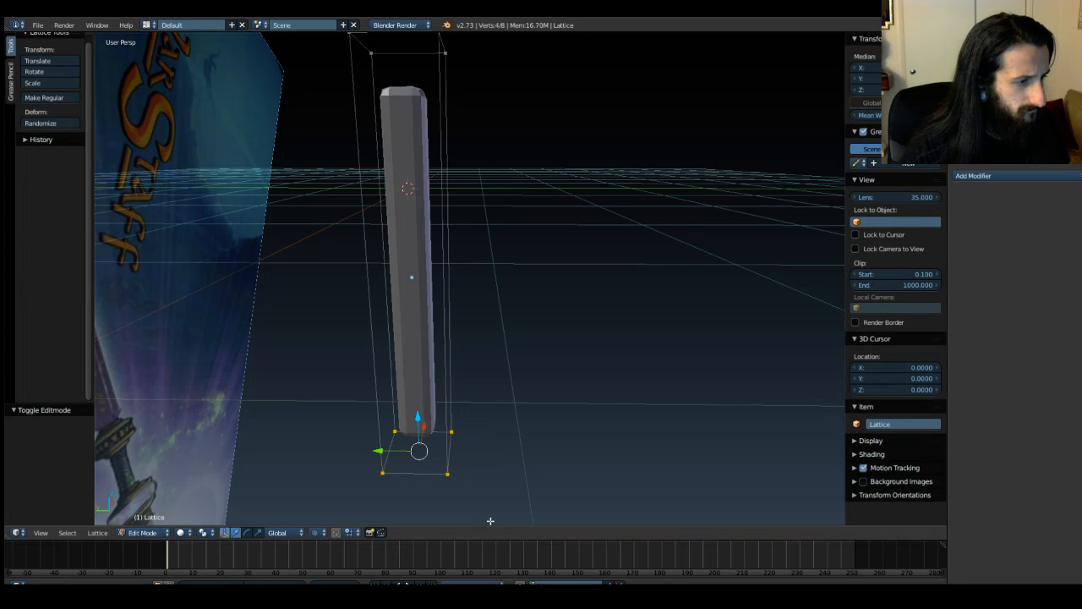
pyautogui.moveTo(597, 412); pyautogui.dragTo(471, 414, button='middle')
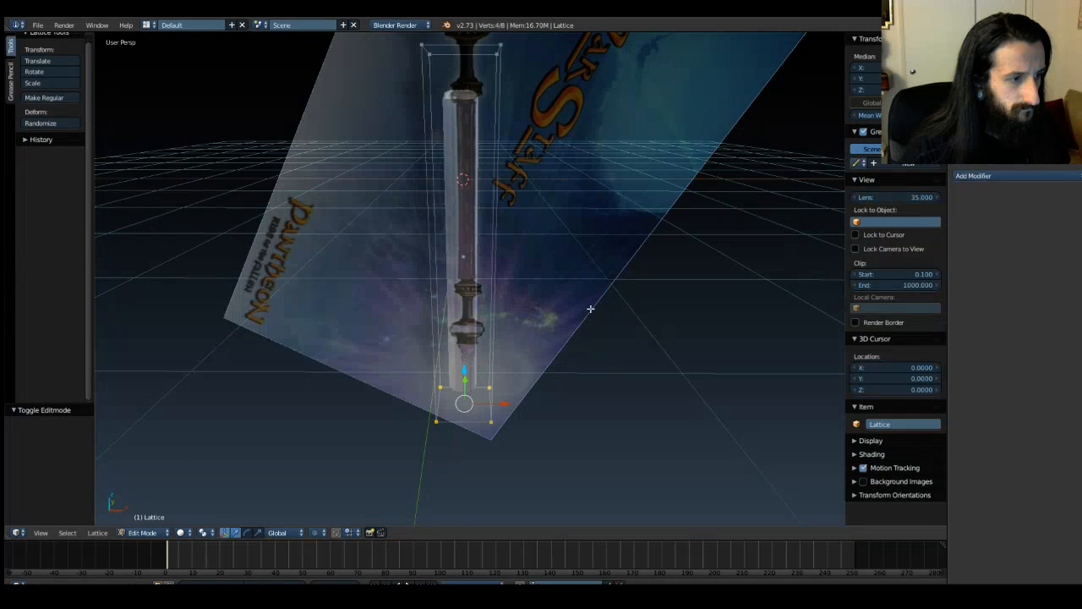
pyautogui.moveTo(590, 309); pyautogui.dragTo(592, 315, button='middle')
# Step: Select the lattice's four top control points and move them down about 5.18 units along Z
pyautogui.moveTo(421, 99); pyautogui.dragTo(557, 167)
pyautogui.moveTo(473, 75); pyautogui.dragTo(475, 397)
pyautogui.moveTo(475, 397); pyautogui.dragTo(541, 302, button='middle')
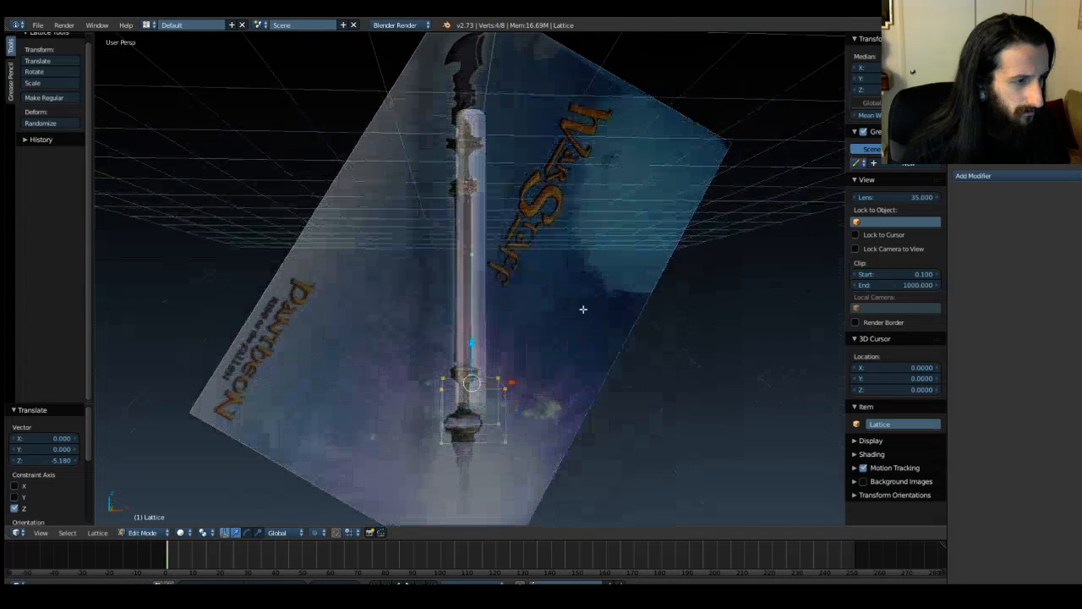
# Step: Box-select the lattice's four top control points in front view and nudge them slightly up along Z
pyautogui.press('a')
pyautogui.press('KP_1')
pyautogui.moveTo(436, 390); pyautogui.dragTo(516, 401)
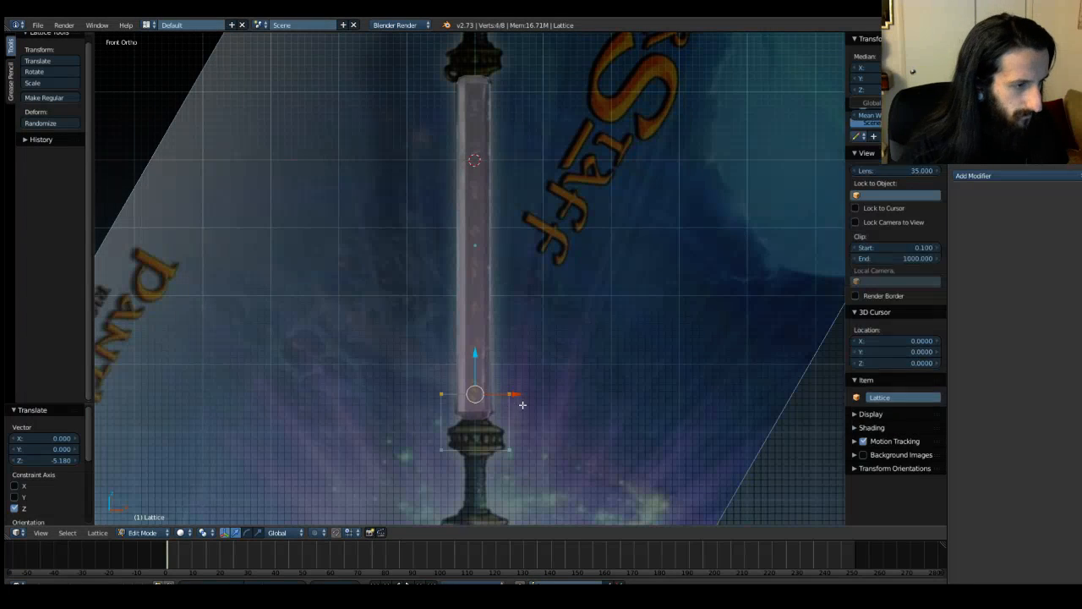
pyautogui.moveTo(476, 355); pyautogui.dragTo(479, 355)
pyautogui.press('Tab')
pyautogui.press('b')
pyautogui.moveTo(418, 370); pyautogui.dragTo(528, 398)
pyautogui.rightClick(464, 439)
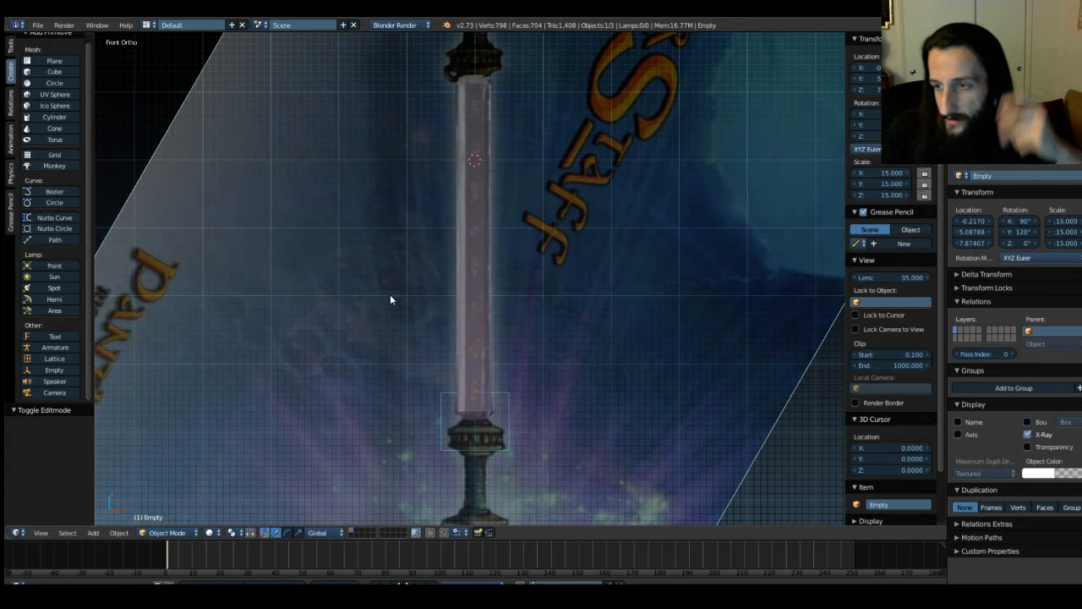
# Step: Reopen the lattice for editing and move its four top control points up about 4.98 units along Z
pyautogui.rightClick(441, 404)
pyautogui.press('Tab')
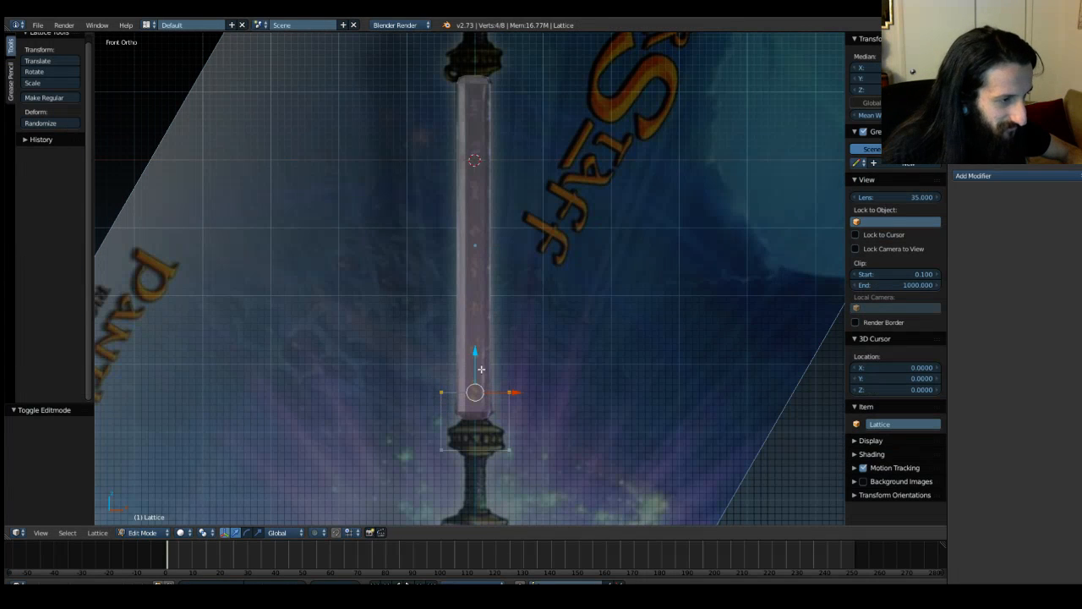
pyautogui.moveTo(474, 357); pyautogui.dragTo(478, 356)
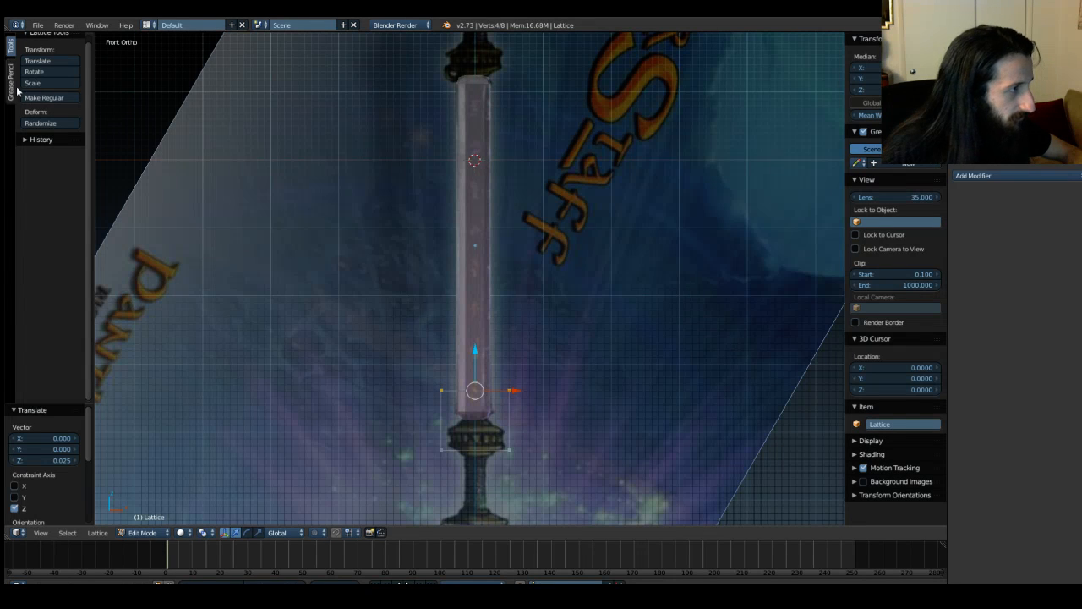
pyautogui.moveTo(475, 350); pyautogui.dragTo(475, 507)
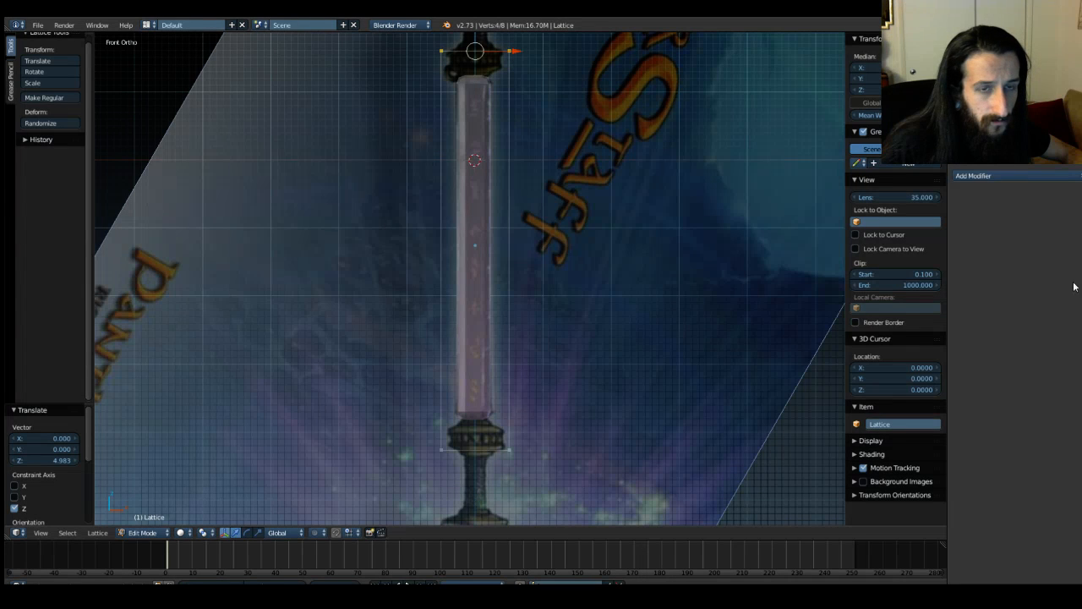
# Step: Set the lattice's resolution to 3 in U, 3 in V and 10 in W
pyautogui.click(1054, 147)
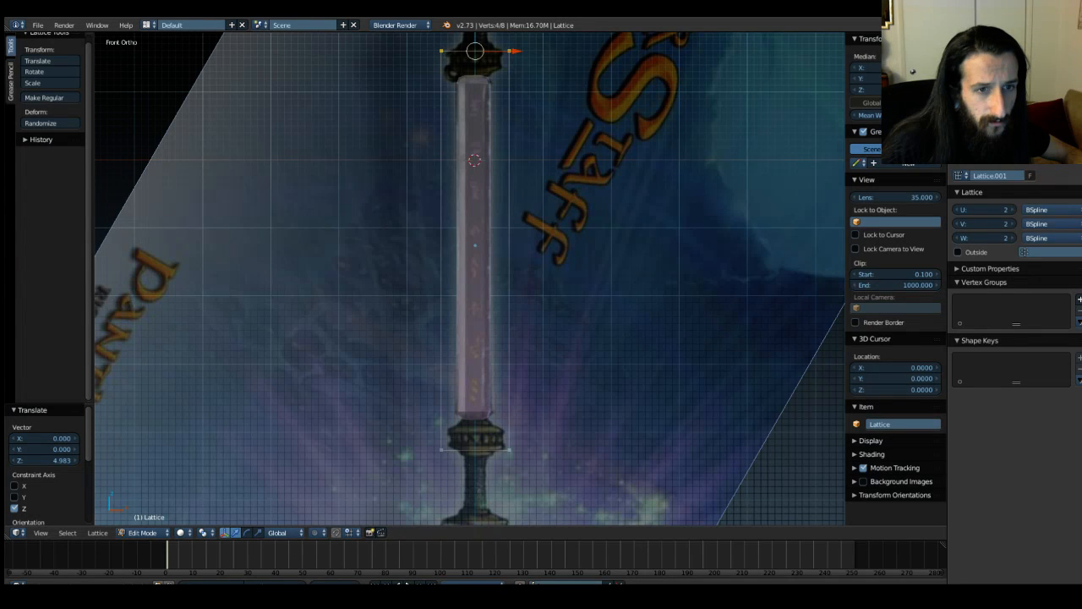
pyautogui.click(1016, 210)
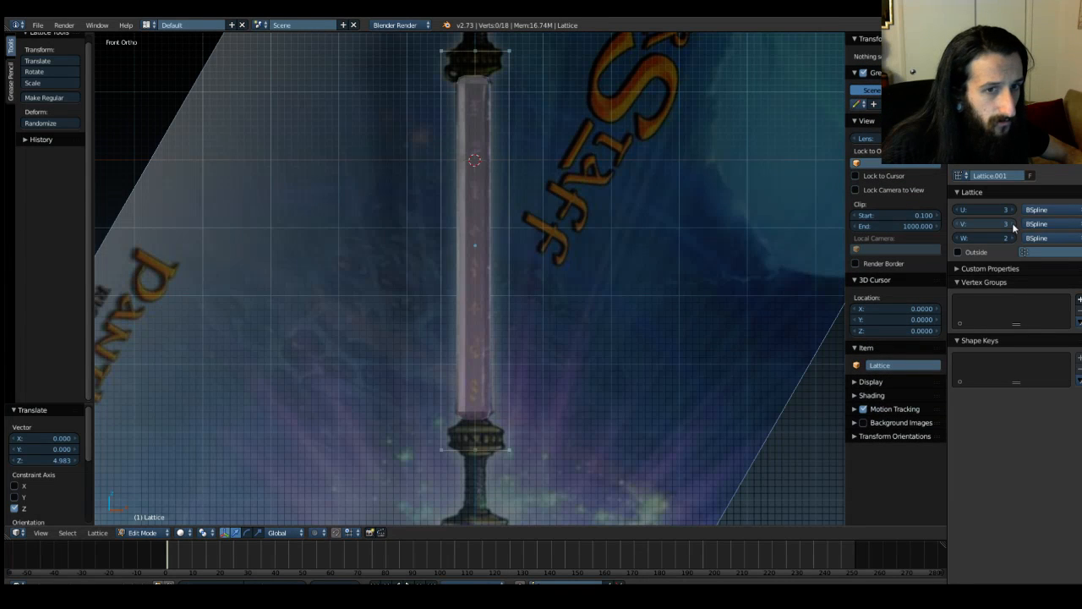
pyautogui.moveTo(964, 237); pyautogui.dragTo(1013, 241)
pyautogui.moveTo(625, 253); pyautogui.dragTo(565, 253, button='middle')
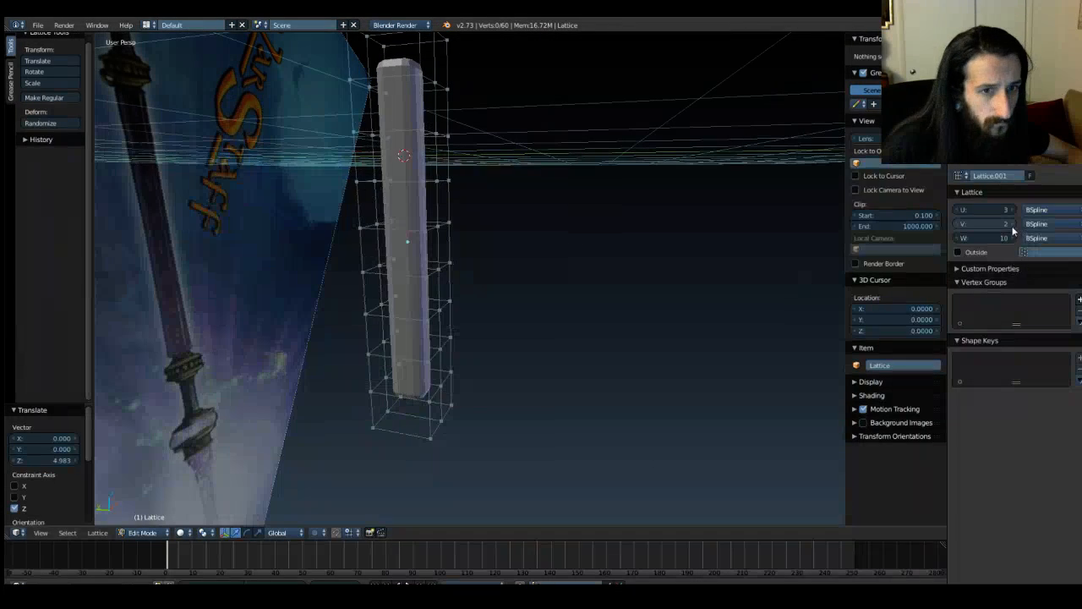
pyautogui.moveTo(584, 194); pyautogui.dragTo(304, 254, button='middle')
pyautogui.moveTo(242, 284); pyautogui.dragTo(664, 300, button='middle')
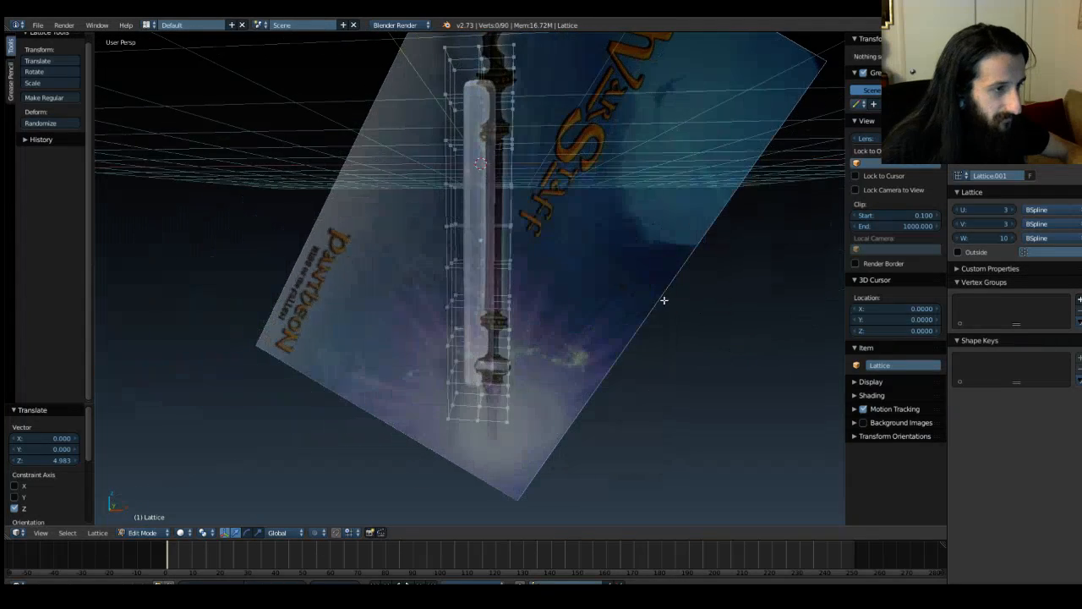
# Step: Leave the lattice's Edit Mode, select the shaft mesh and rename it Handle_LP
pyautogui.press('Tab')
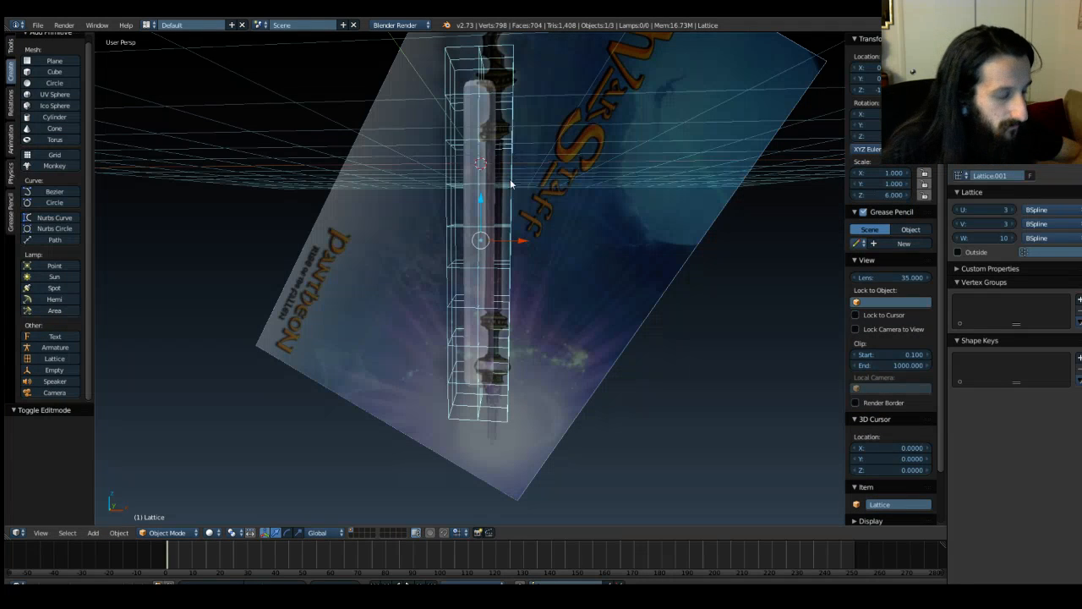
pyautogui.press('Tab')
pyautogui.press('Tab')
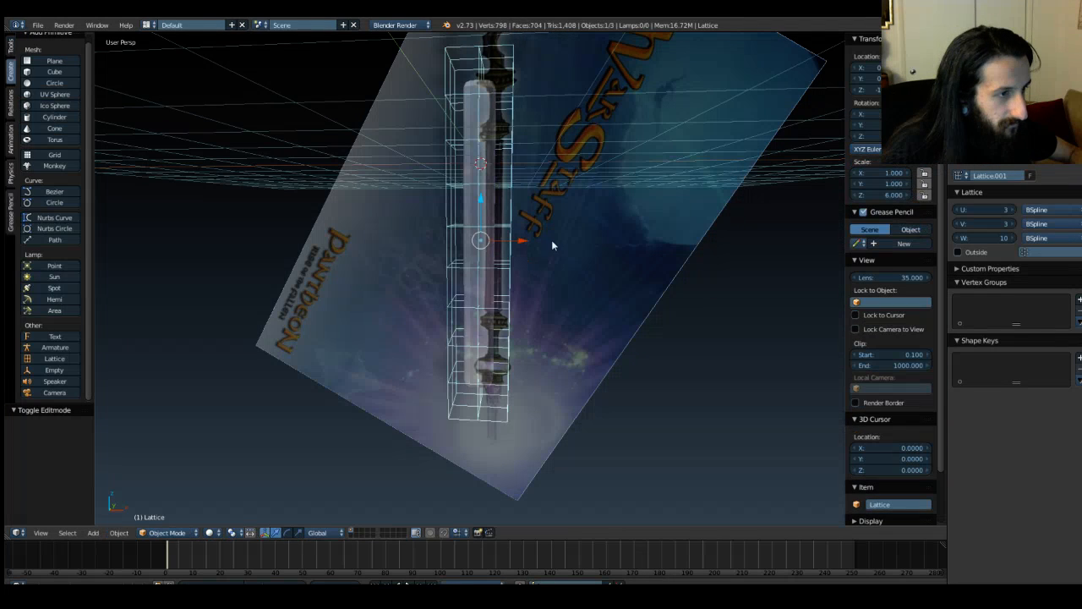
pyautogui.rightClick(553, 245)
pyautogui.rightClick(479, 163)
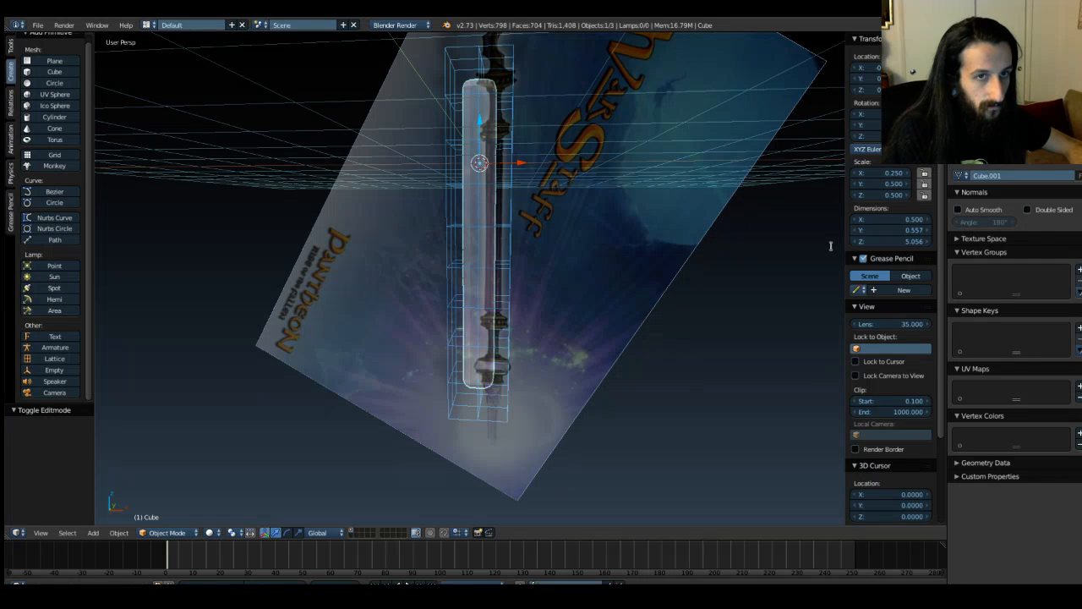
pyautogui.press('Return')
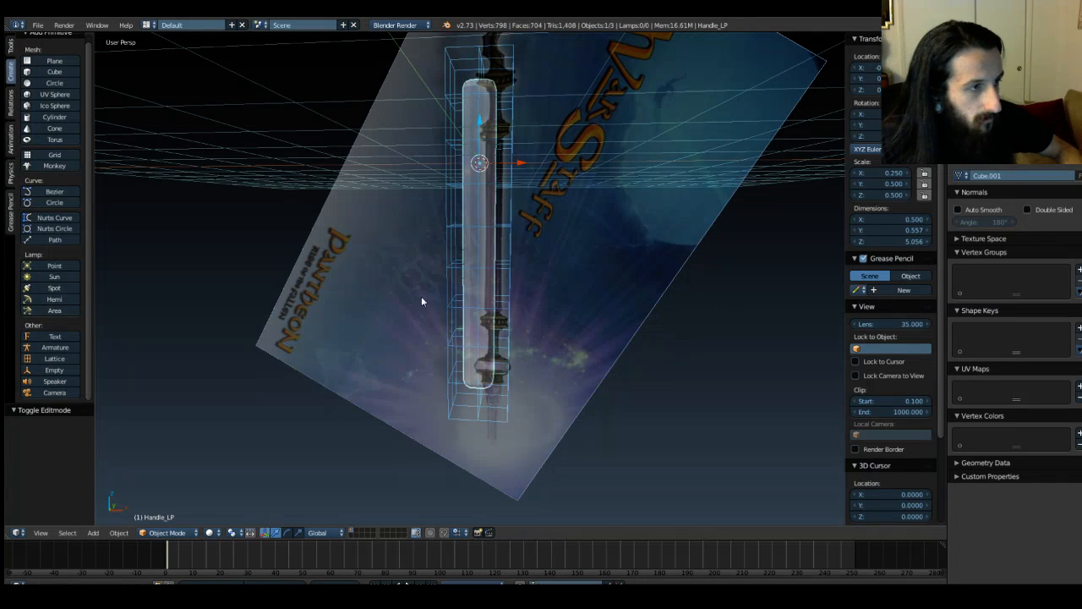
# Step: Add a Lattice modifier to the Handle_LP mesh after its Mirror and Subdivision Surface modifiers
pyautogui.moveTo(363, 307); pyautogui.dragTo(480, 316, button='middle')
pyautogui.moveTo(588, 368); pyautogui.dragTo(399, 334, button='middle')
pyautogui.press('Tab')
pyautogui.press('Tab')
pyautogui.press('KP_1')
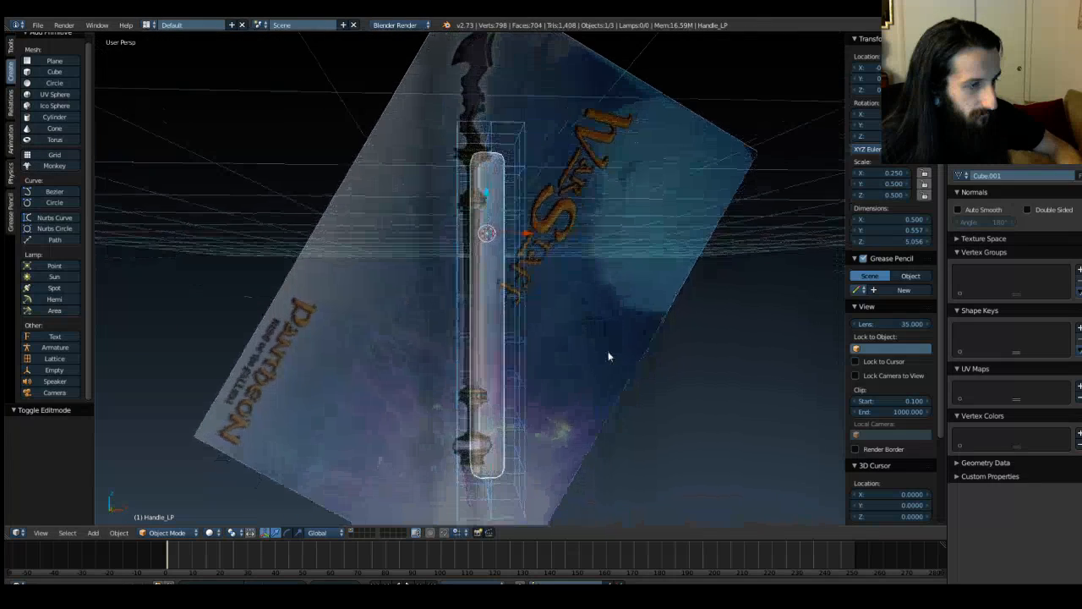
pyautogui.press('KP_5')
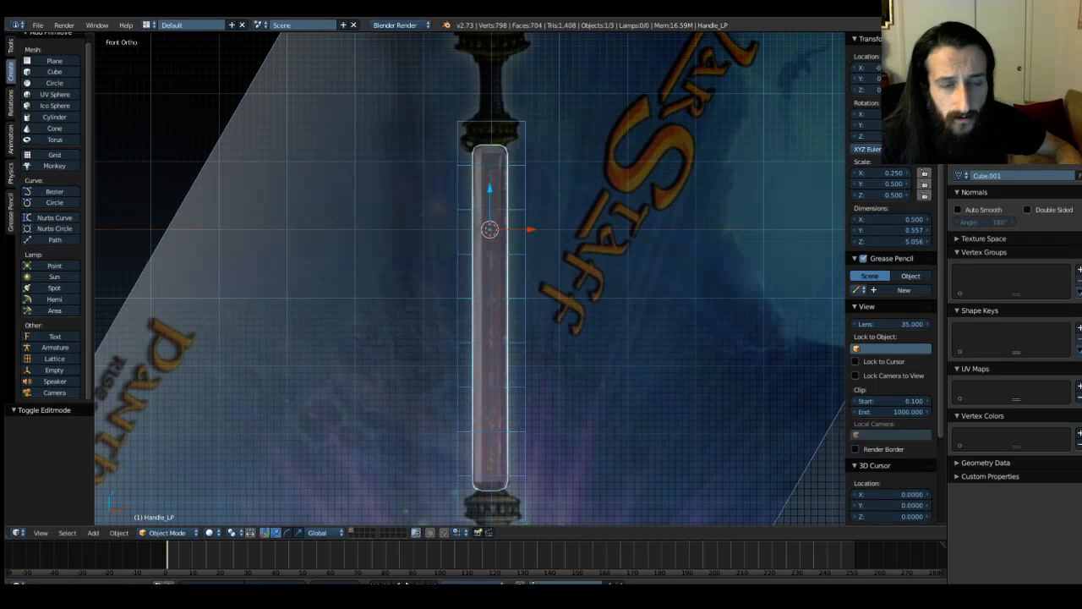
pyautogui.click(1046, 146)
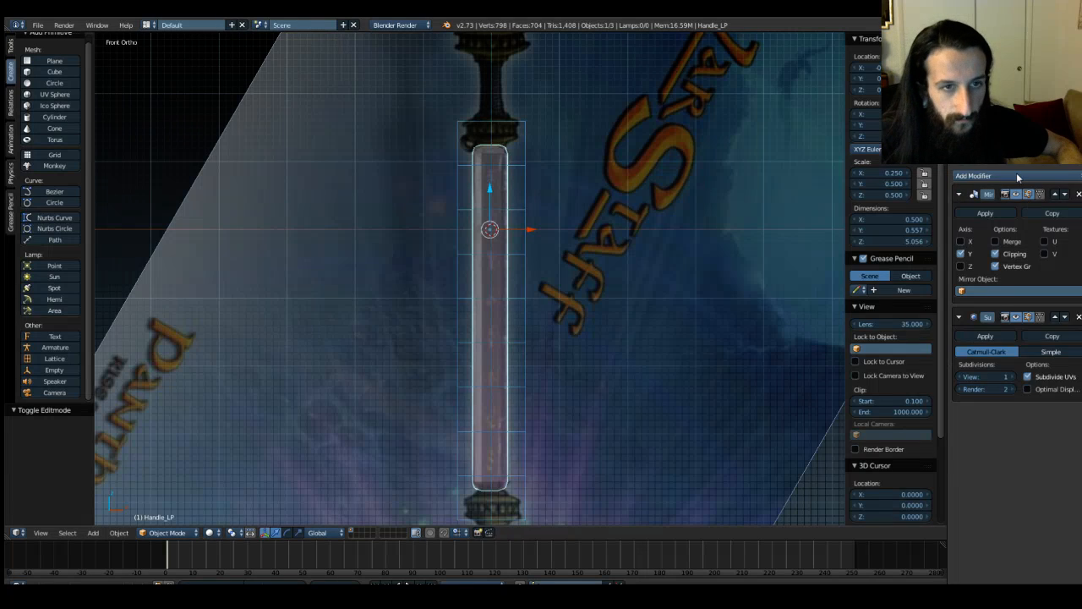
pyautogui.click(1009, 174)
pyautogui.click(1010, 174)
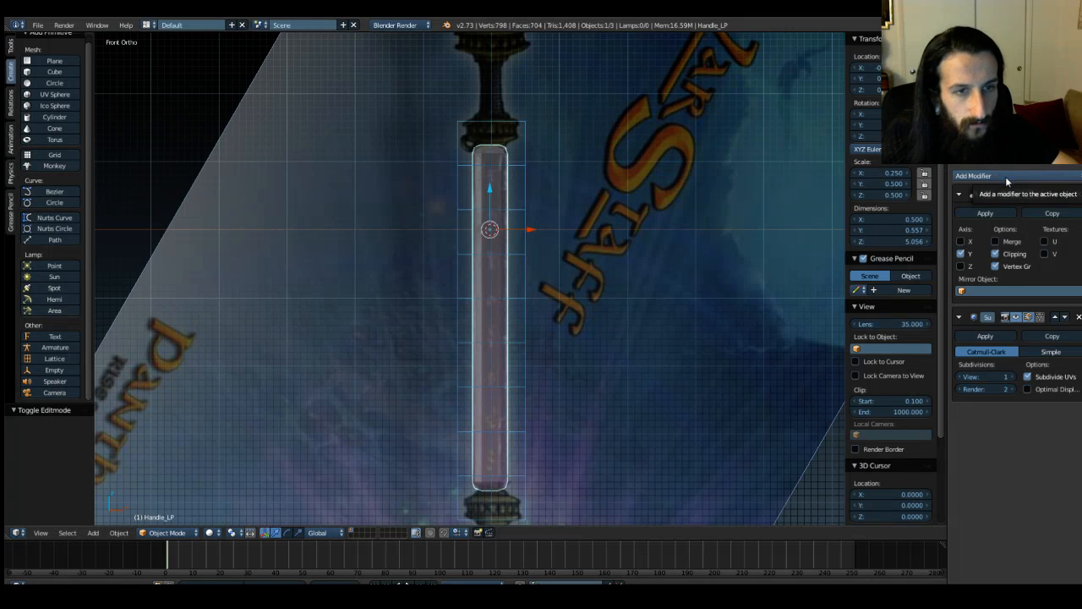
pyautogui.click(1004, 176)
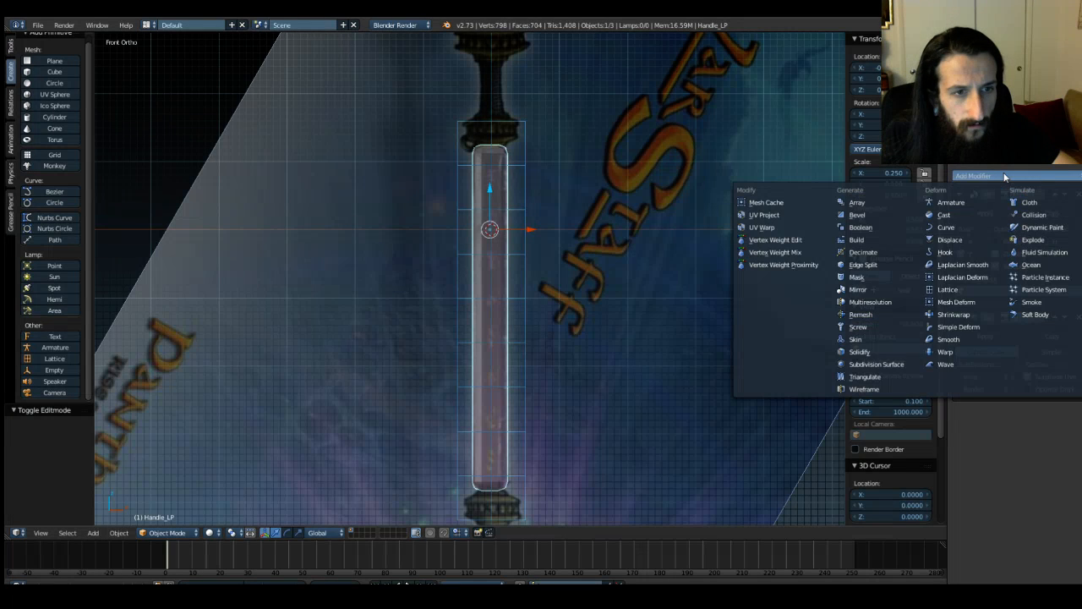
pyautogui.click(969, 289)
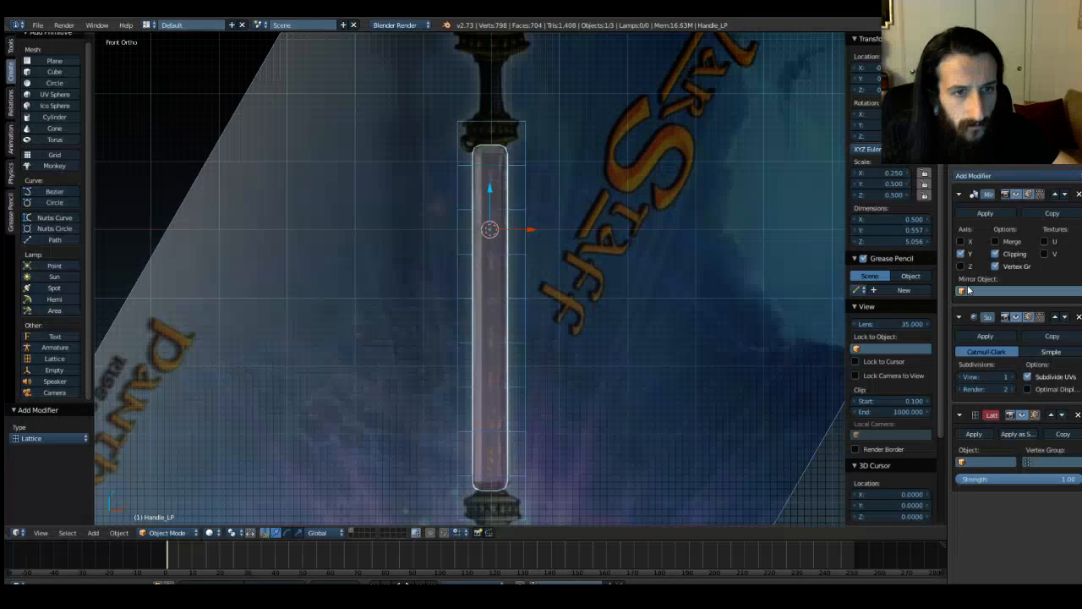
# Step: Assign the Lattice object as the target of the handle's Lattice modifier
pyautogui.click(1011, 289)
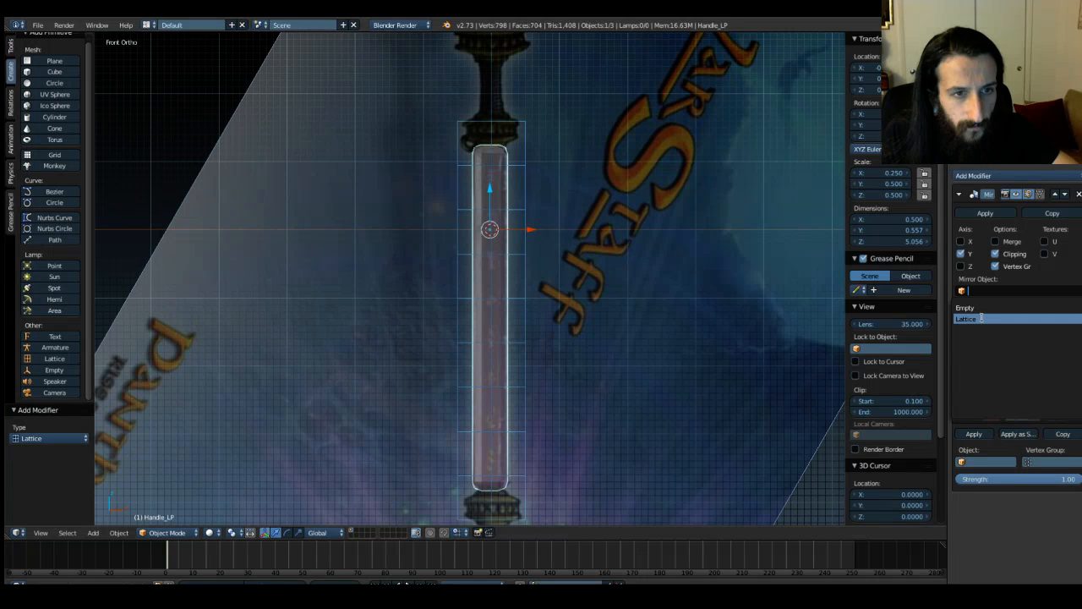
pyautogui.press('Escape')
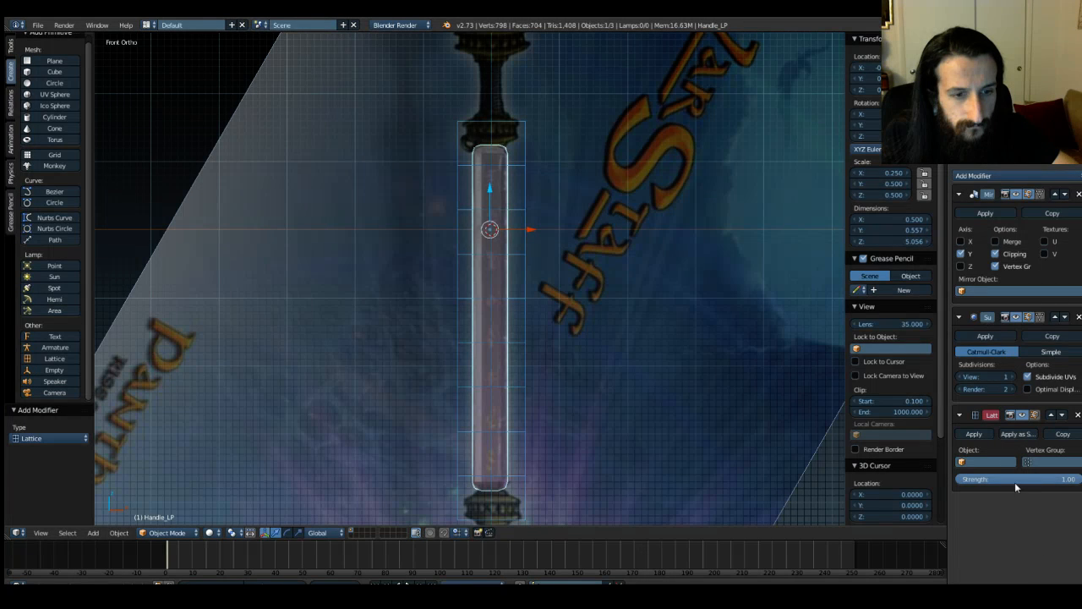
pyautogui.click(986, 461)
pyautogui.click(982, 481)
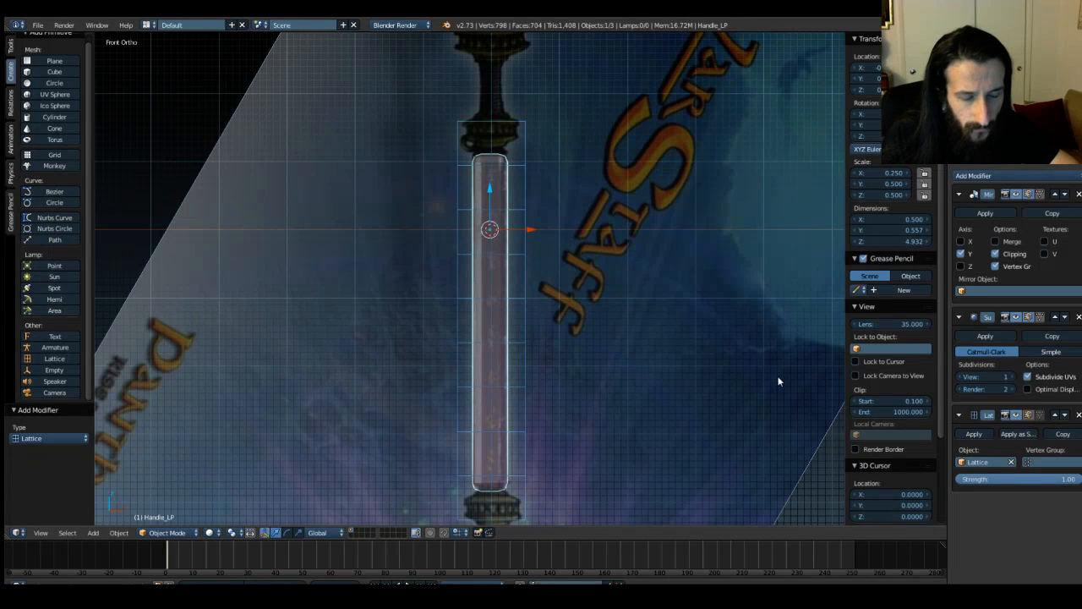
# Step: Select the lattice around the handle and open it in Edit Mode
pyautogui.press('Tab')
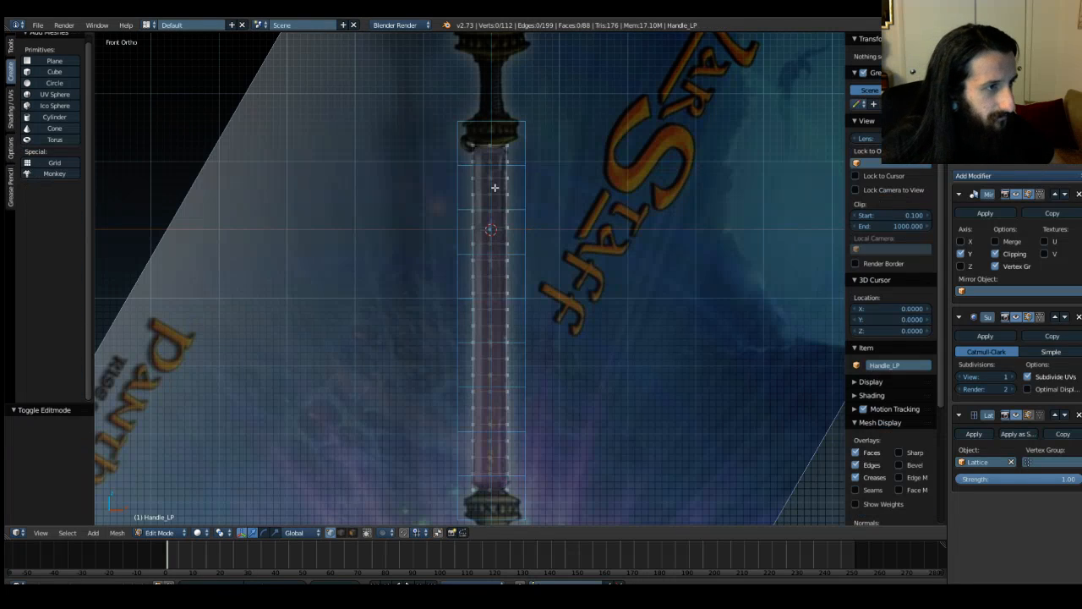
pyautogui.press('Tab')
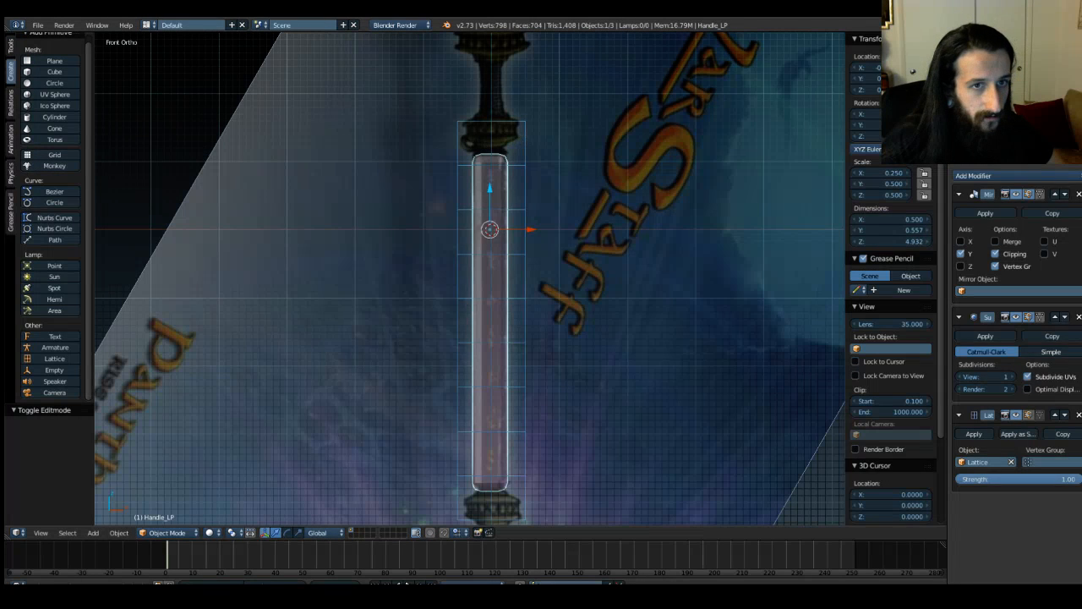
pyautogui.rightClick(525, 166)
pyautogui.press('Tab')
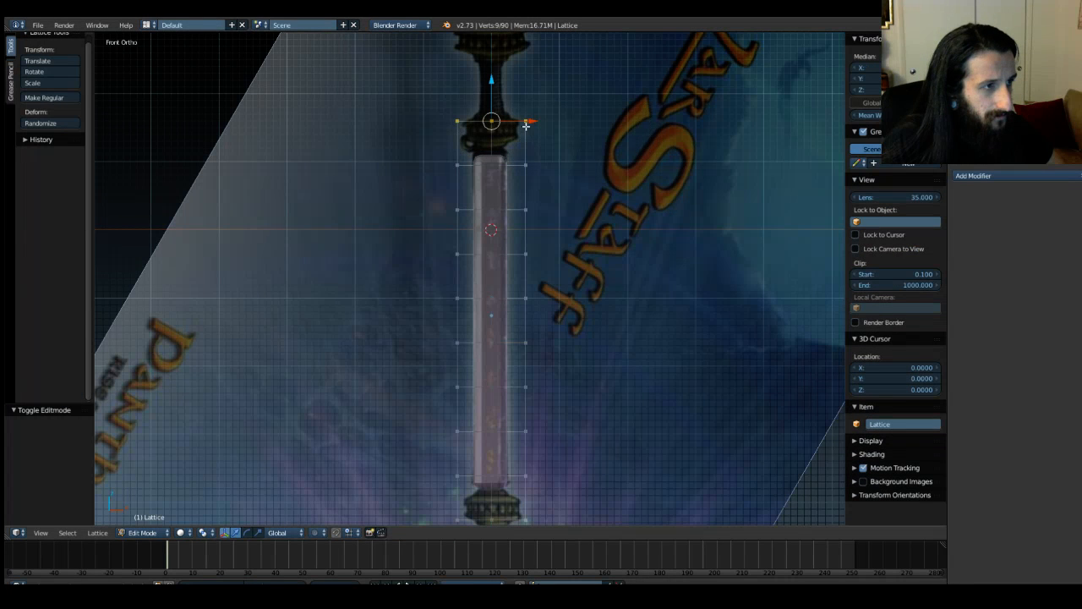
# Step: Try widening the lattice's top two rows of control points along X by a factor of about 1.14
pyautogui.press('ctrl+KP_Add')
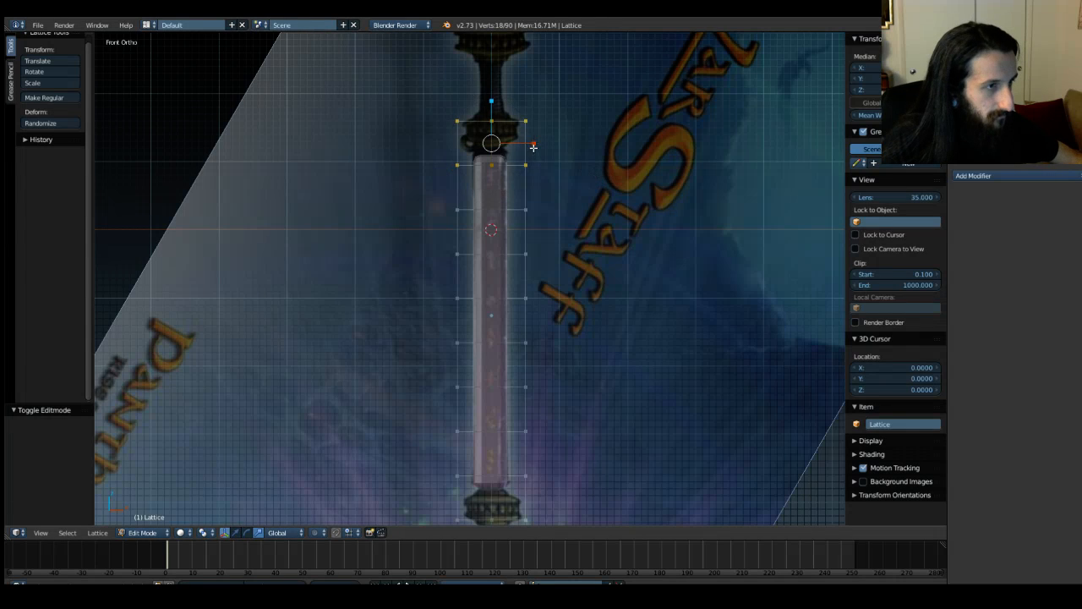
pyautogui.click(534, 142)
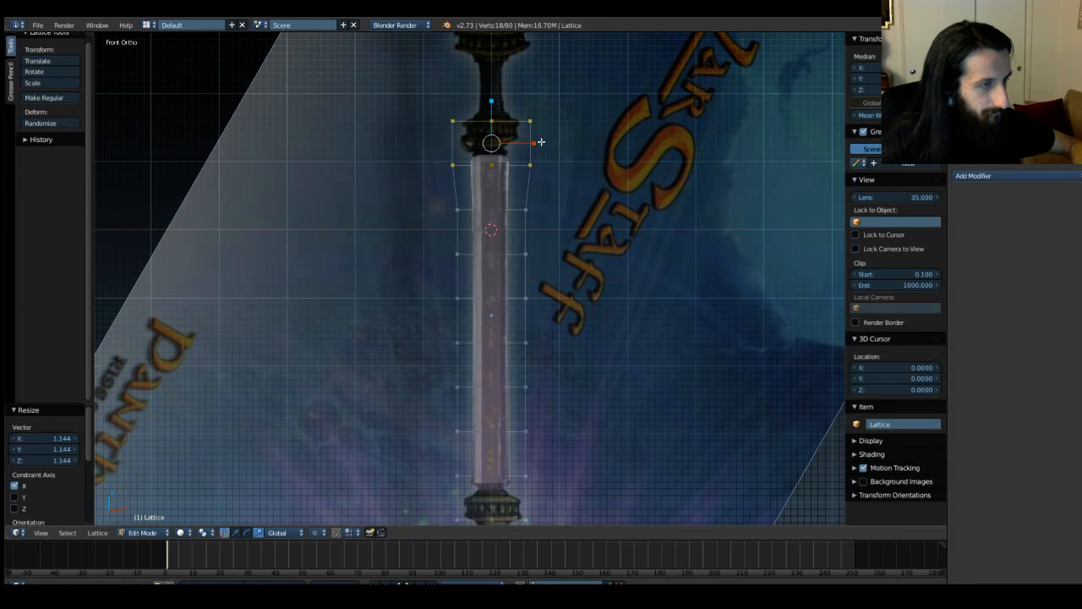
pyautogui.keyDown('shift'); pyautogui.moveTo(609, 330); pyautogui.dragTo(626, 250, button='middle'); pyautogui.keyUp('shift')
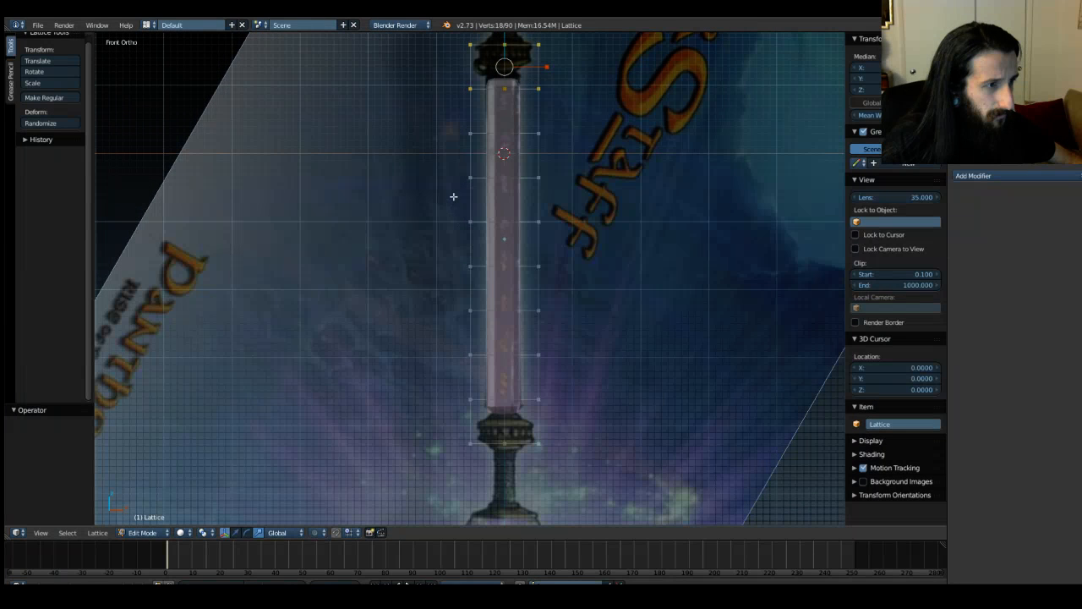
# Step: Select the three lattice rows around the handle's upper middle and scale them to about 0.89 along X
pyautogui.press('b')
pyautogui.moveTo(454, 174); pyautogui.dragTo(576, 282)
pyautogui.press('s')
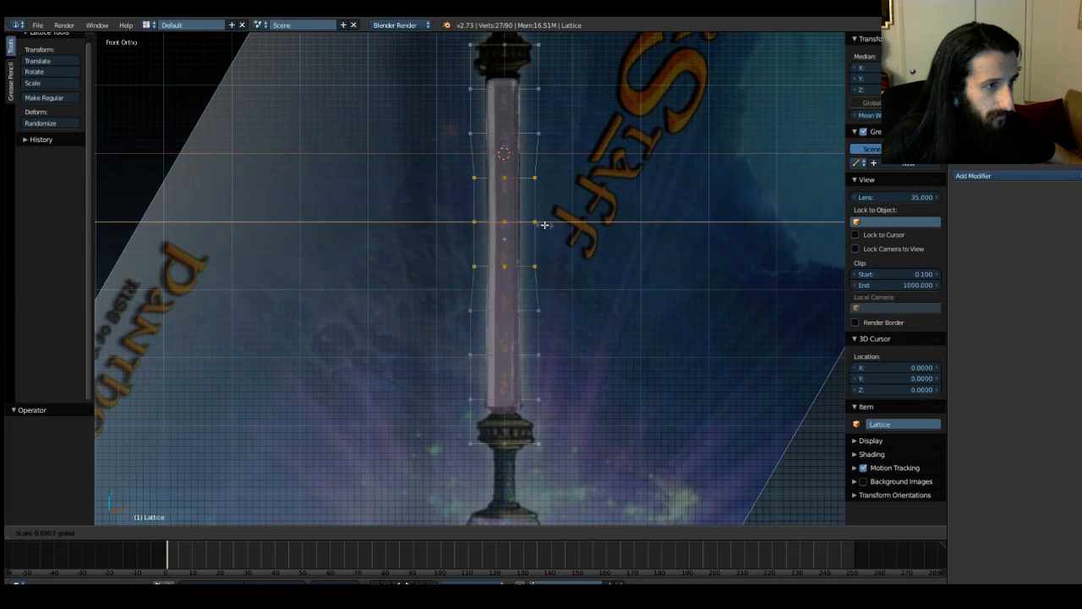
pyautogui.click(544, 225)
# Step: Select only the central one of the three narrowed lattice rows and scale it to 0.953 along X
pyautogui.press('a')
pyautogui.press('b')
pyautogui.moveTo(454, 212); pyautogui.dragTo(570, 244)
pyautogui.press('s')
pyautogui.press('x')
pyautogui.click(550, 222)
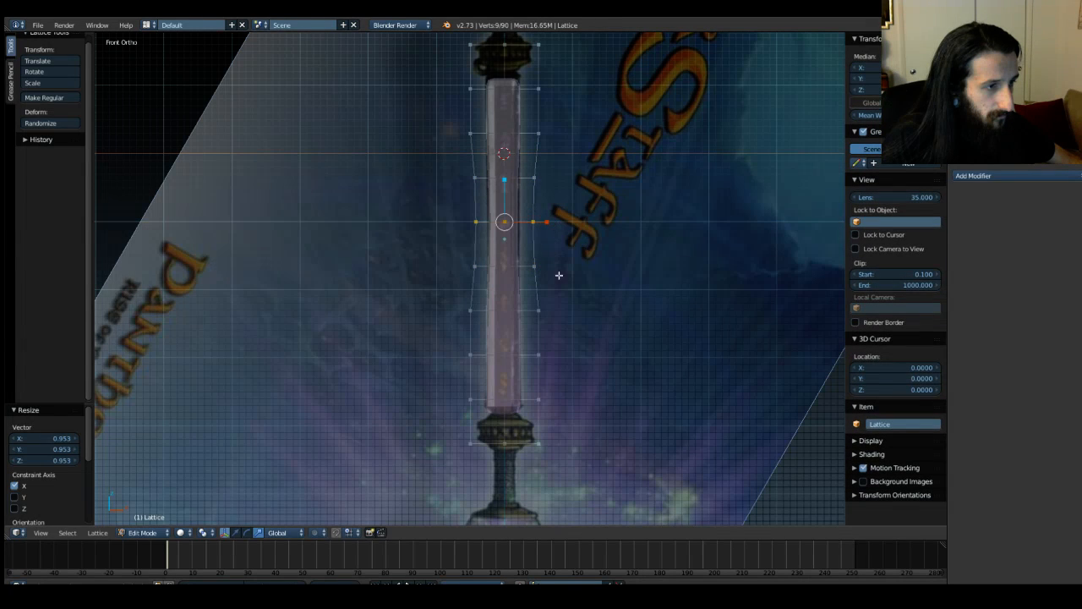
# Step: Select the seventh lattice row from the top and scale it to 0.952 along X
pyautogui.press('a')
pyautogui.press('b')
pyautogui.moveTo(452, 296); pyautogui.dragTo(548, 318)
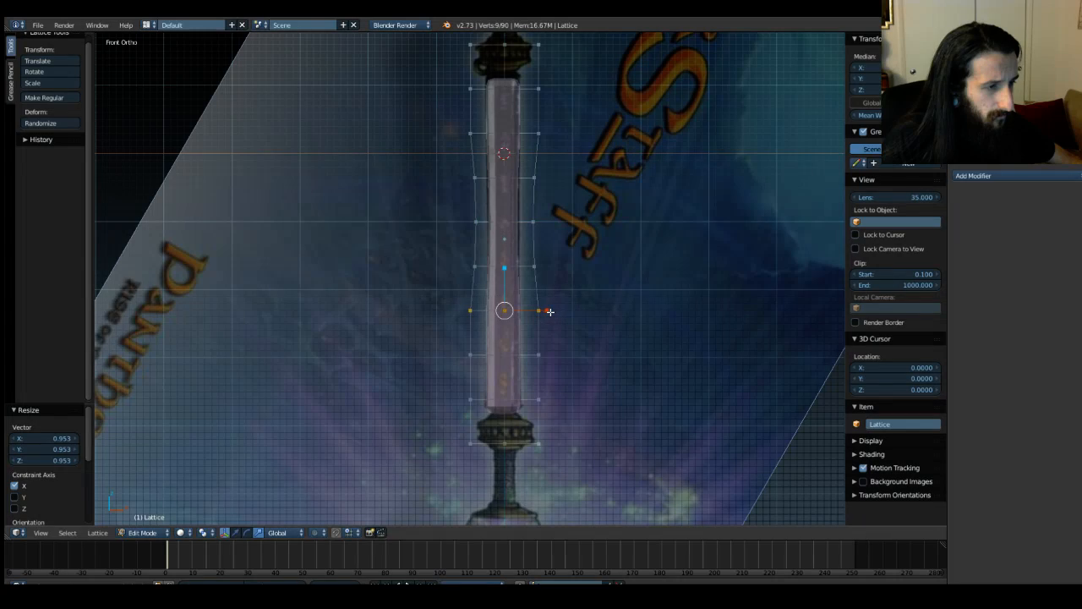
pyautogui.press('s')
pyautogui.press('x')
pyautogui.click(548, 313)
pyautogui.moveTo(546, 312); pyautogui.dragTo(371, 314, button='middle')
pyautogui.moveTo(646, 309)
pyautogui.mouseDown(button='middle')
pyautogui.moveTo(546, 290)
pyautogui.moveTo(749, 316)
pyautogui.moveTo(778, 304)
pyautogui.moveTo(643, 314)
pyautogui.moveTo(651, 297)
pyautogui.mouseUp(button='middle')
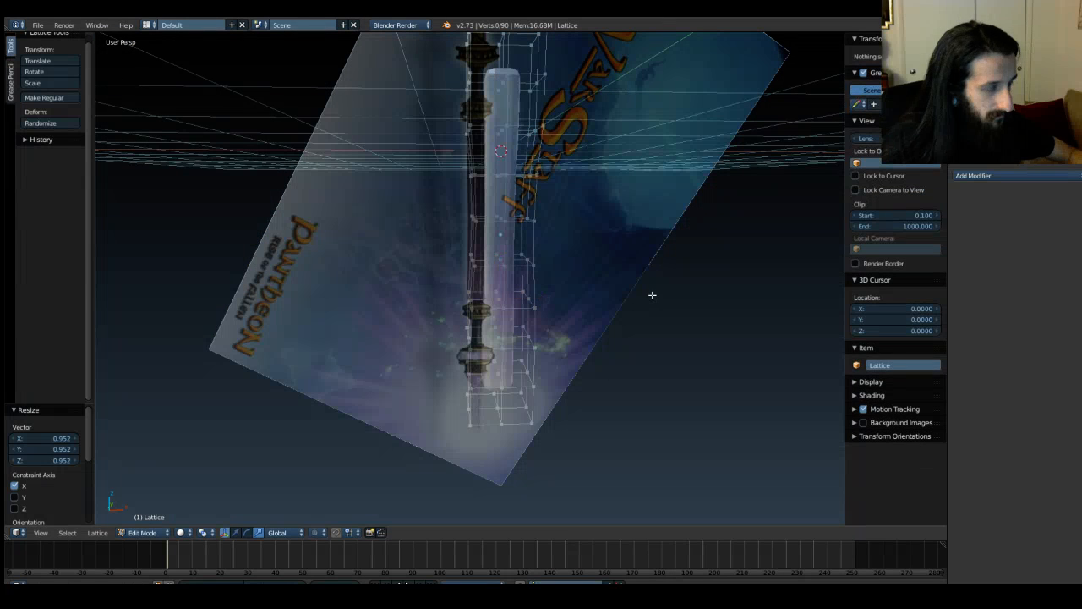
# Step: Undo the test scalings of the lattice's control point rows and deselect all points
pyautogui.hotkey('ctrl', 'z')
pyautogui.hotkey('ctrl', 'z')
pyautogui.hotkey('ctrl', 'z')
pyautogui.hotkey('ctrl', 'z')
pyautogui.hotkey('ctrl', 'z')
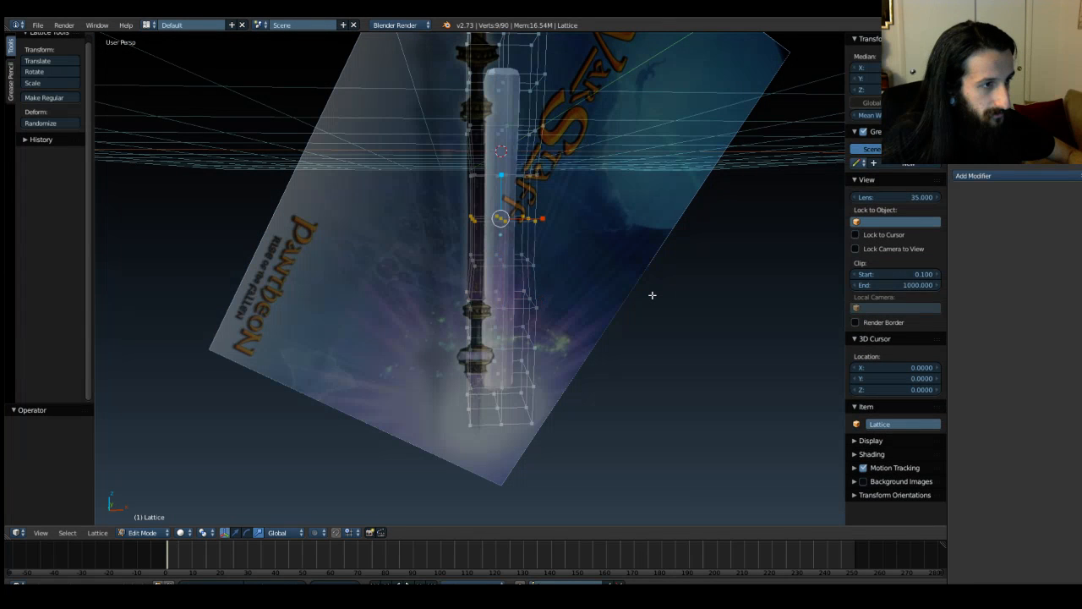
pyautogui.moveTo(315, 238); pyautogui.dragTo(411, 240, button='middle')
pyautogui.moveTo(506, 125); pyautogui.dragTo(391, 194, button='middle')
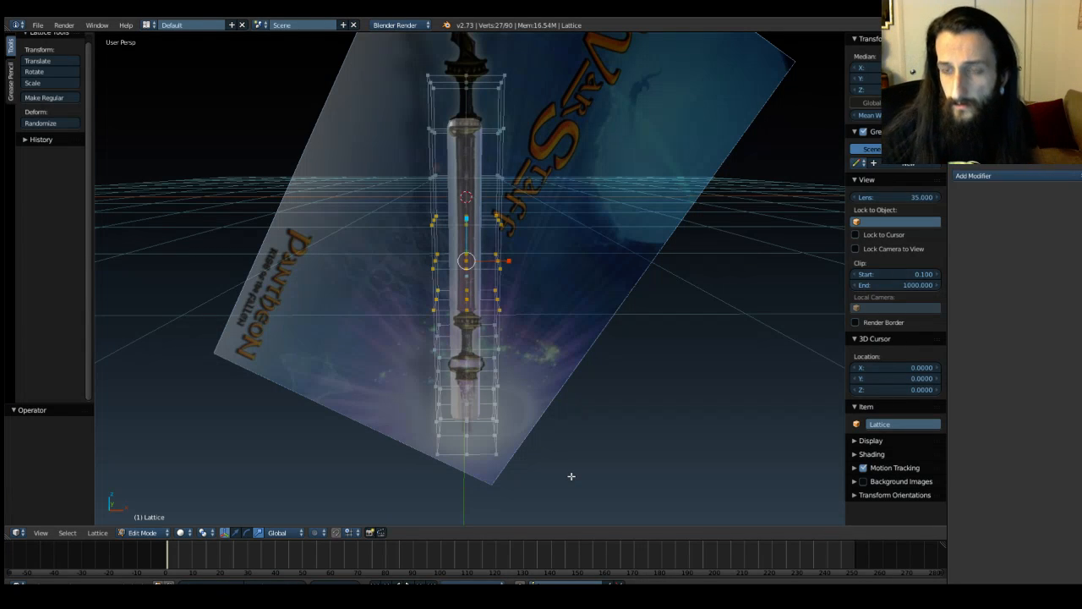
pyautogui.press('a')
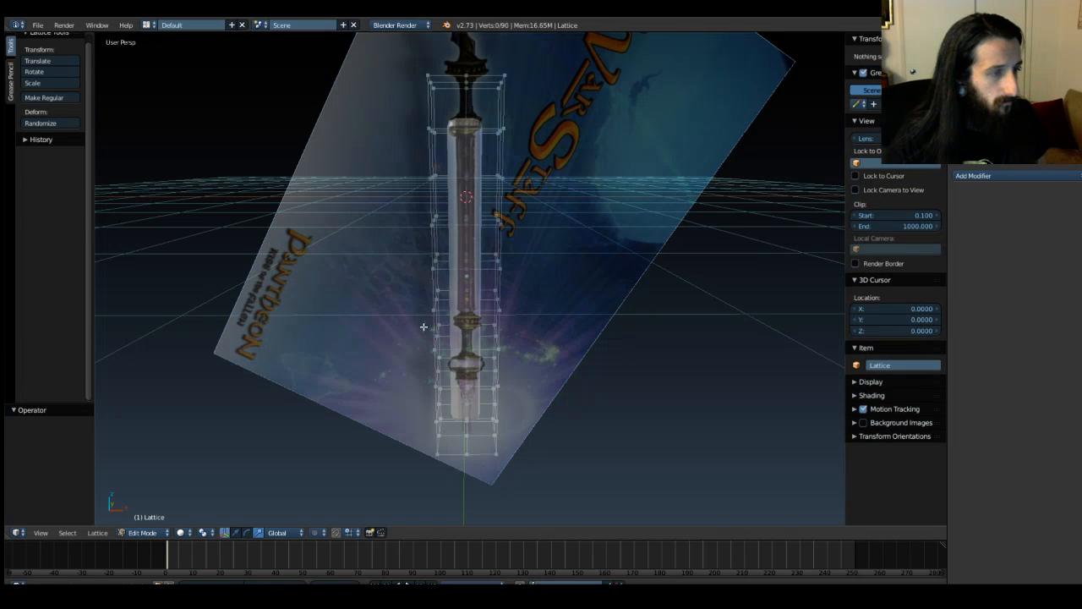
pyautogui.moveTo(381, 321); pyautogui.dragTo(369, 313, button='middle')
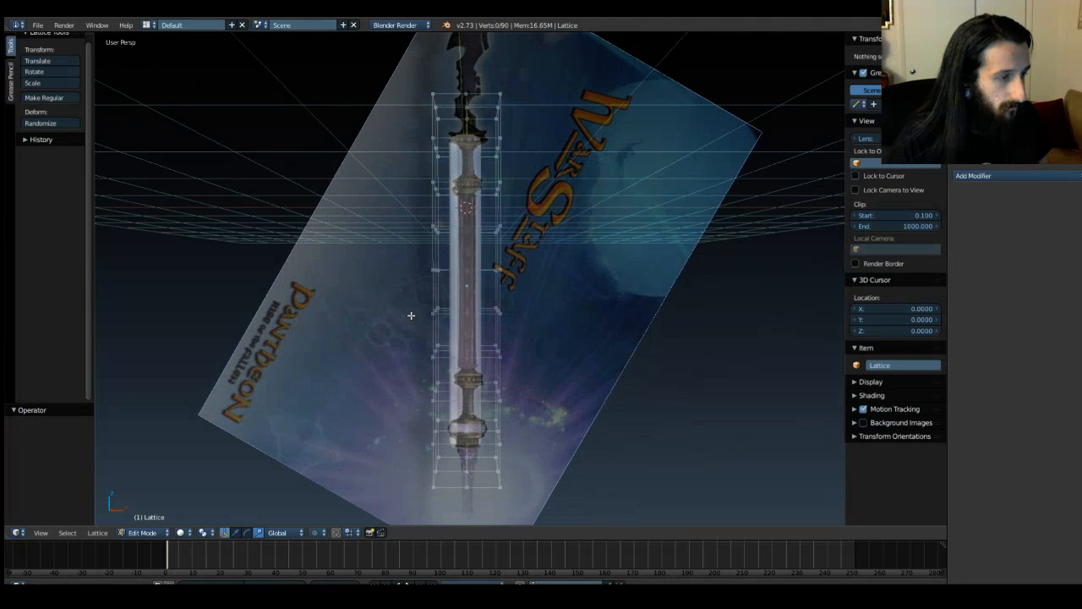
pyautogui.press('Tab')
pyautogui.press('KP_1')
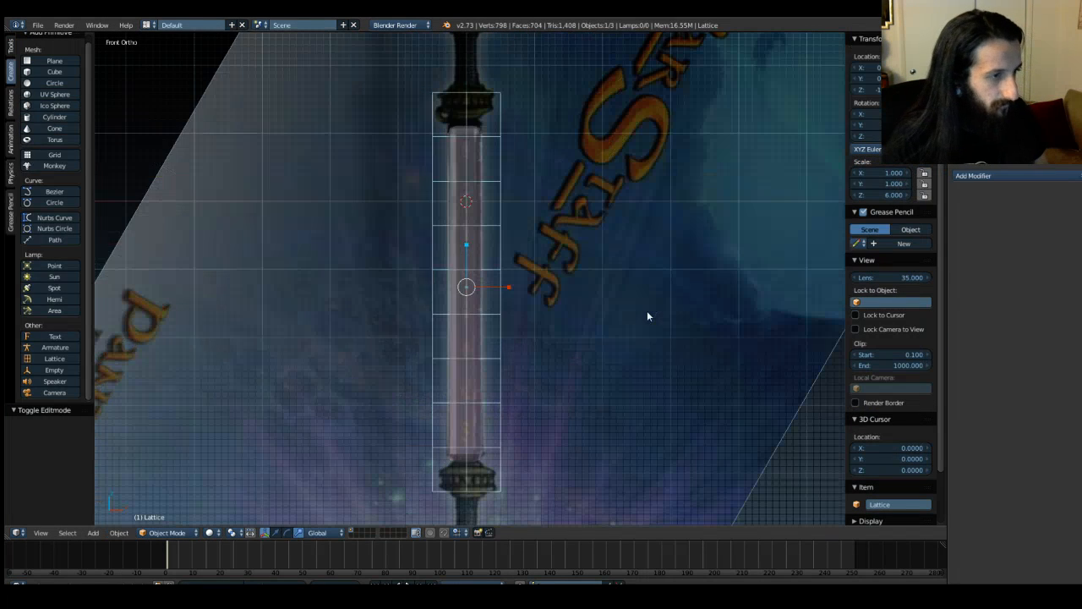
pyautogui.moveTo(461, 292); pyautogui.dragTo(408, 296, button='middle')
pyautogui.press('Tab')
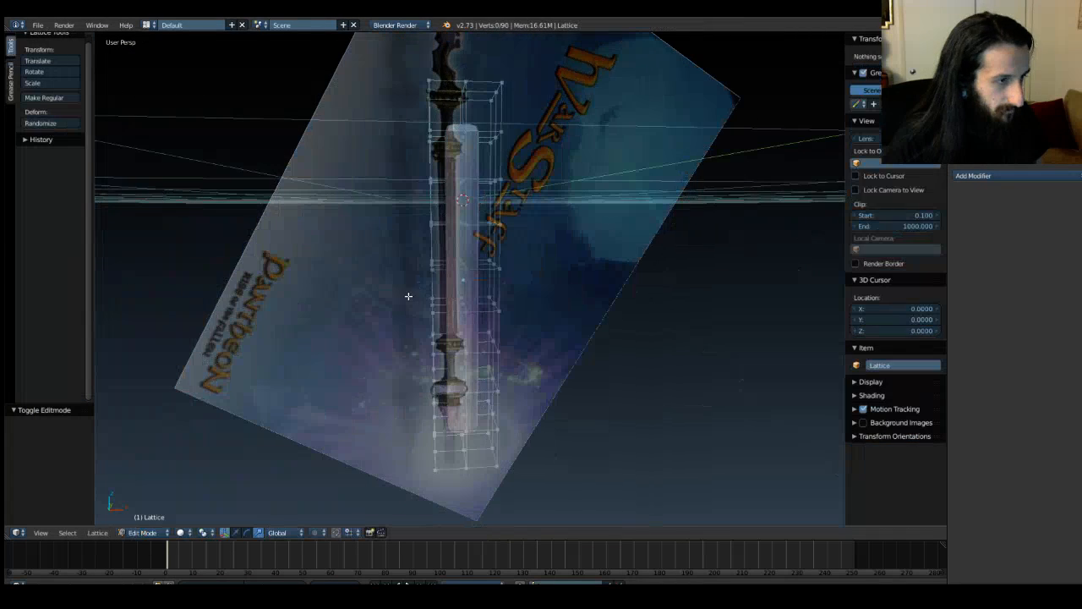
pyautogui.press('a')
# Step: Select the three lattice rows around the handle's upper middle and scale them uniformly to 0.9
pyautogui.press('KP_1')
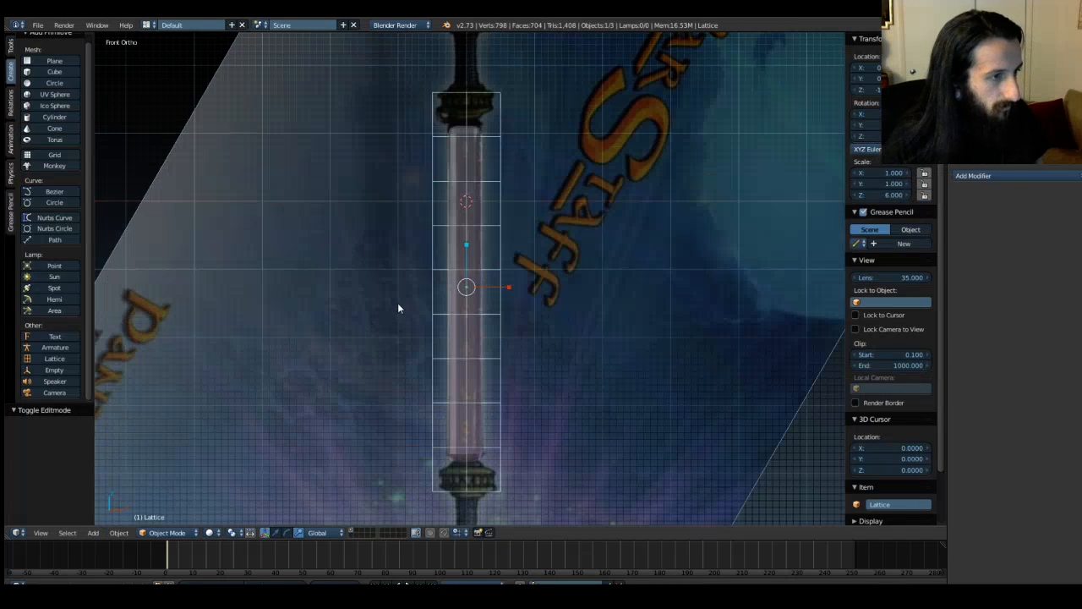
pyautogui.press('a')
pyautogui.press('b')
pyautogui.moveTo(408, 213); pyautogui.dragTo(553, 334)
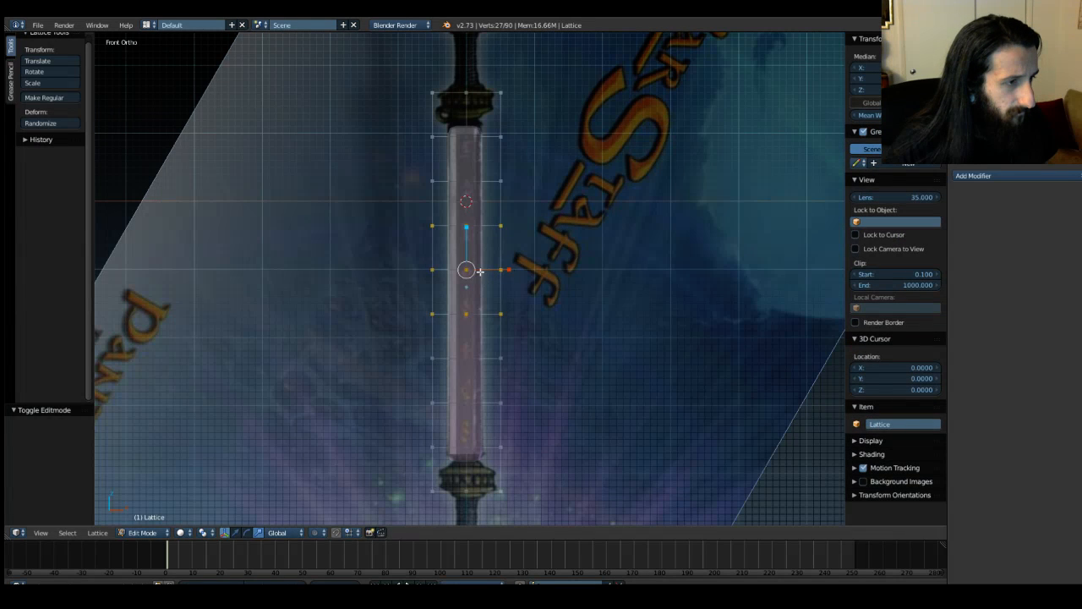
pyautogui.press('s')
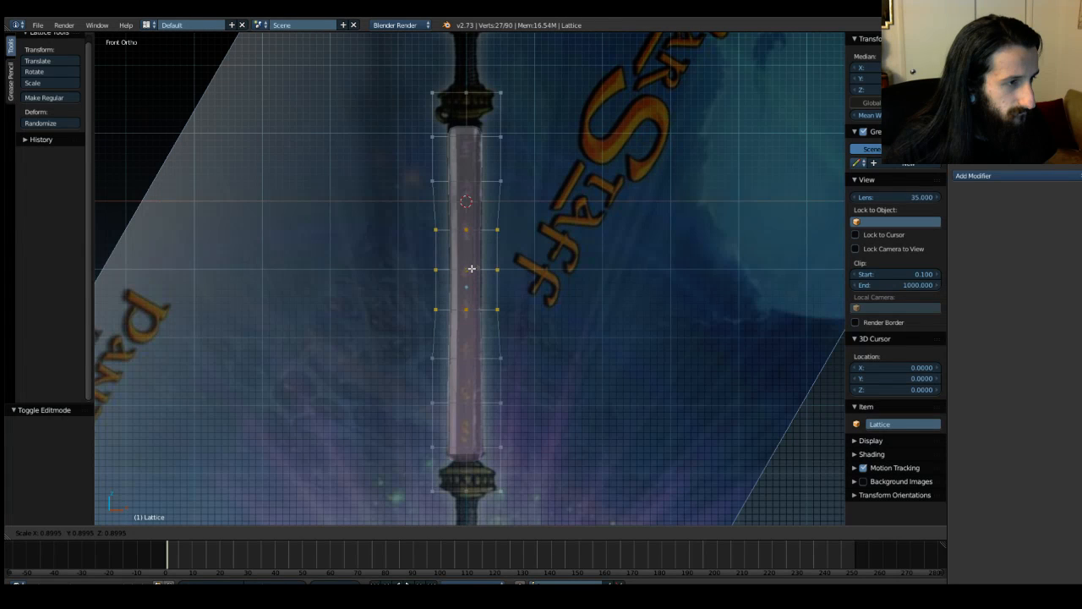
pyautogui.click(472, 267)
# Step: Rescale only the central one of the three narrowed lattice rows and leave edit mode
pyautogui.moveTo(415, 253); pyautogui.dragTo(528, 290)
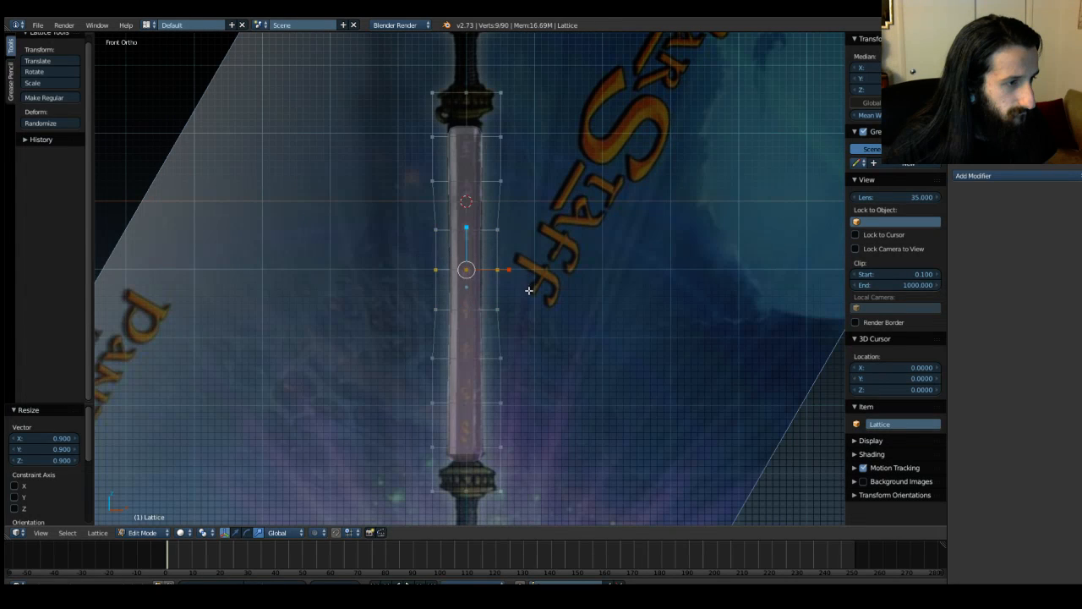
pyautogui.press('s')
pyautogui.click(471, 271)
pyautogui.moveTo(414, 256); pyautogui.dragTo(490, 279, button='middle')
pyautogui.moveTo(597, 246); pyautogui.dragTo(683, 235, button='middle')
pyautogui.press('Tab')
pyautogui.press('KP_1')
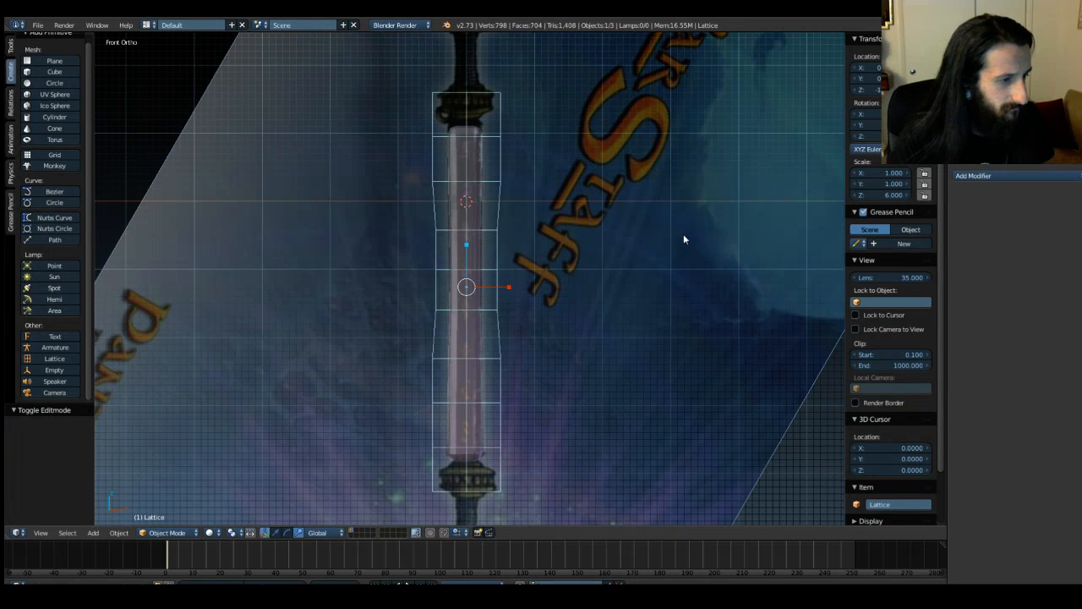
# Step: Select the two bottom rows of the lattice's control points and scale them uniformly to 1.067
pyautogui.rightClick(408, 438)
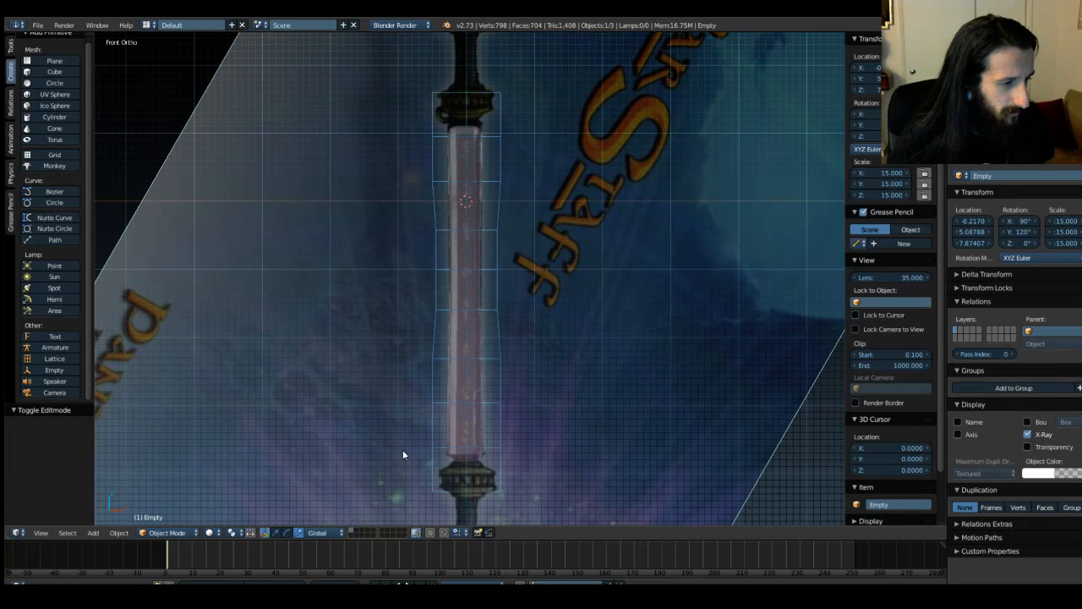
pyautogui.rightClick(448, 446)
pyautogui.press('Tab')
pyautogui.keyDown('shift'); pyautogui.moveTo(392, 438); pyautogui.dragTo(382, 353, button='middle'); pyautogui.keyUp('shift')
pyautogui.press('b')
pyautogui.moveTo(403, 350); pyautogui.dragTo(553, 439)
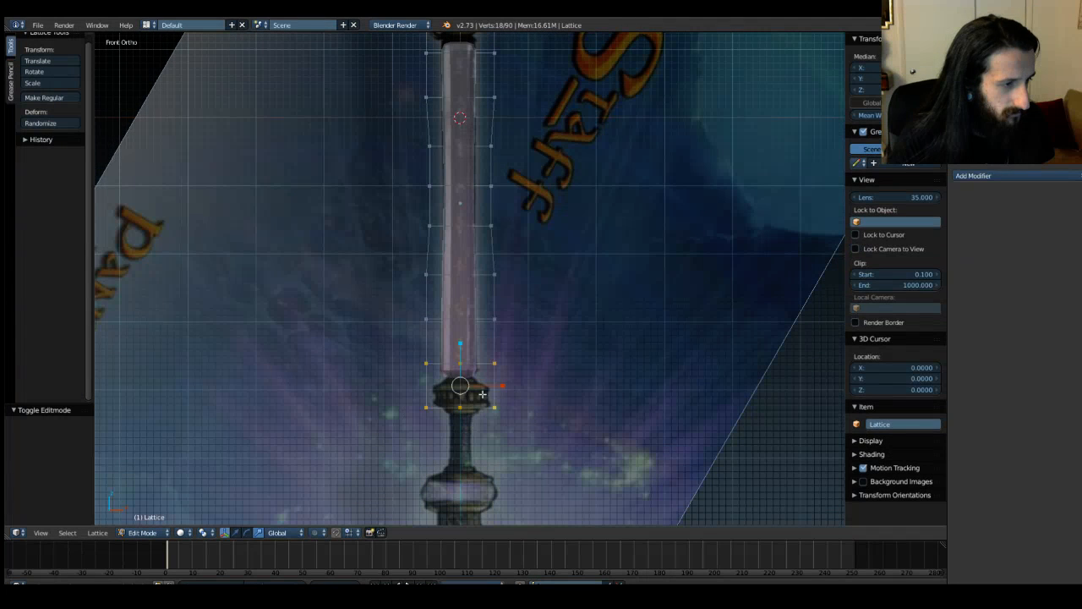
pyautogui.press('s')
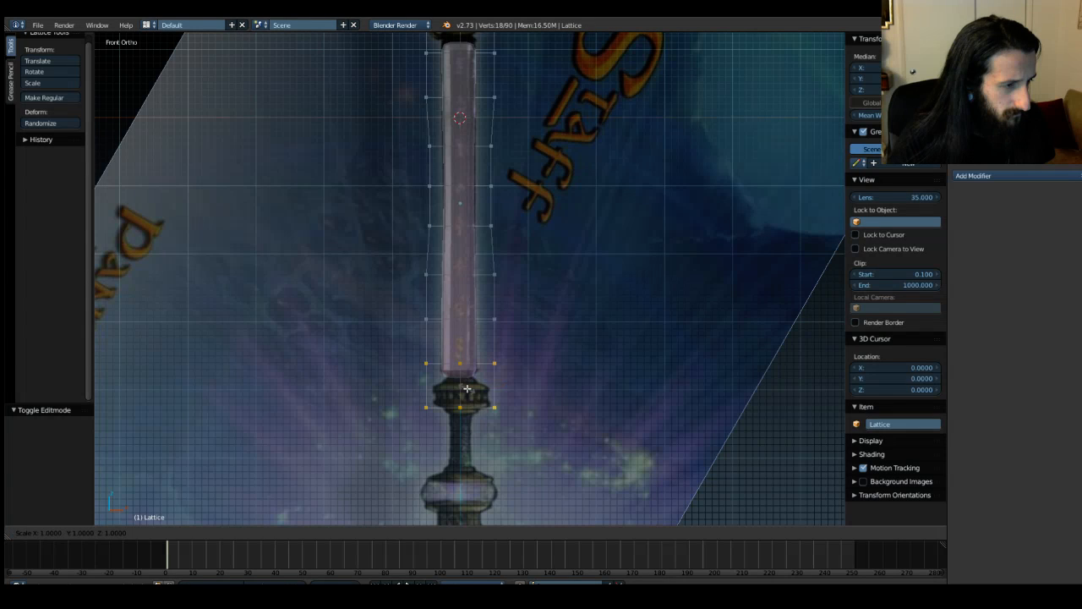
pyautogui.click(466, 388)
pyautogui.press('s')
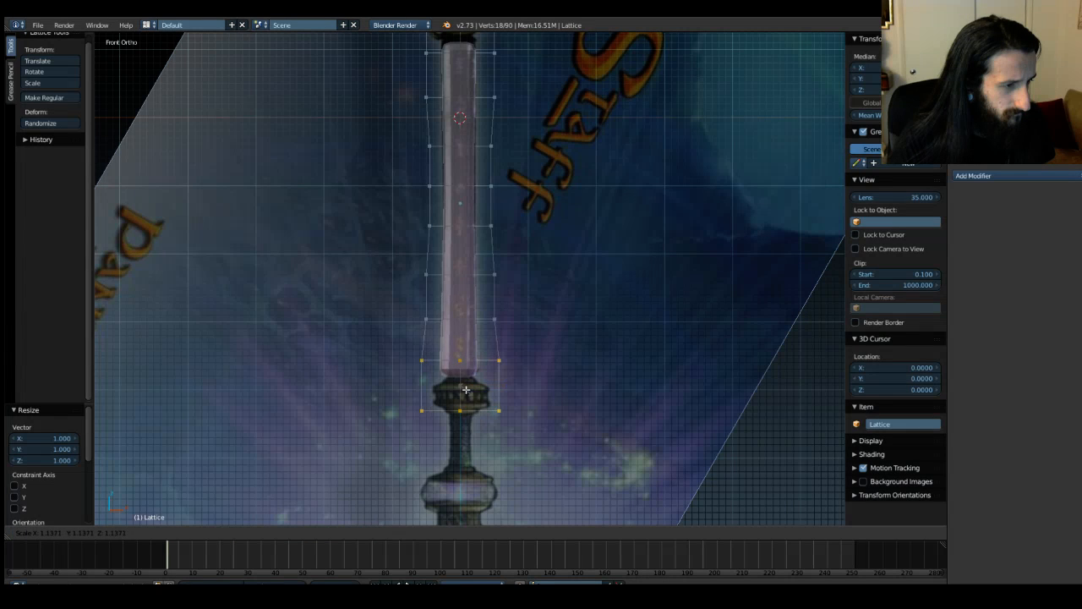
pyautogui.click(465, 390)
# Step: Select the two top rows of the lattice's control points and scale them uniformly to 1.086
pyautogui.moveTo(386, 256); pyautogui.dragTo(391, 280, button='middle')
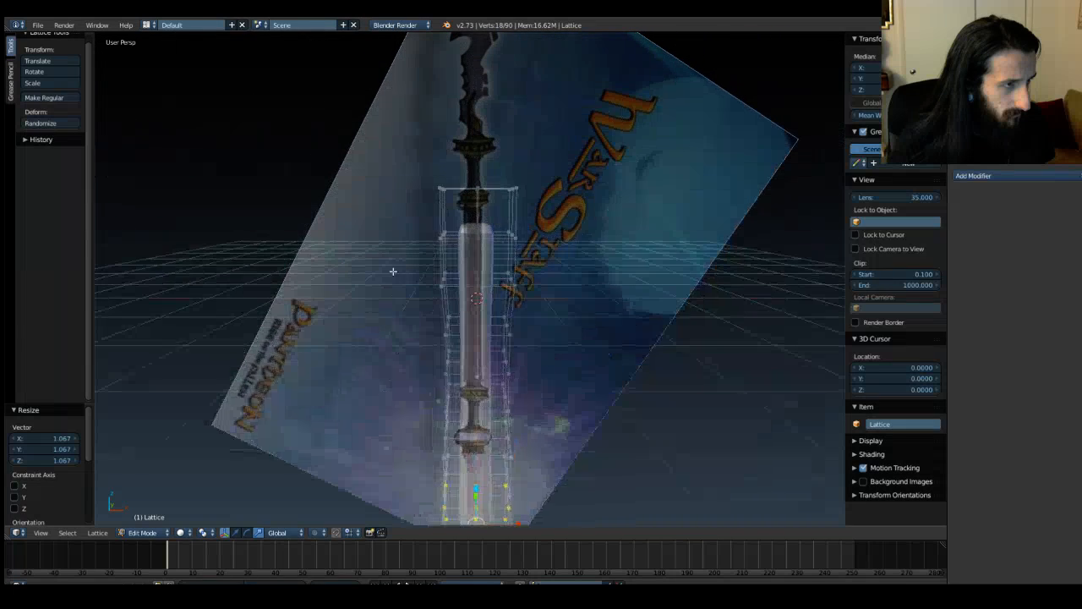
pyautogui.press('Tab')
pyautogui.press('KP_1')
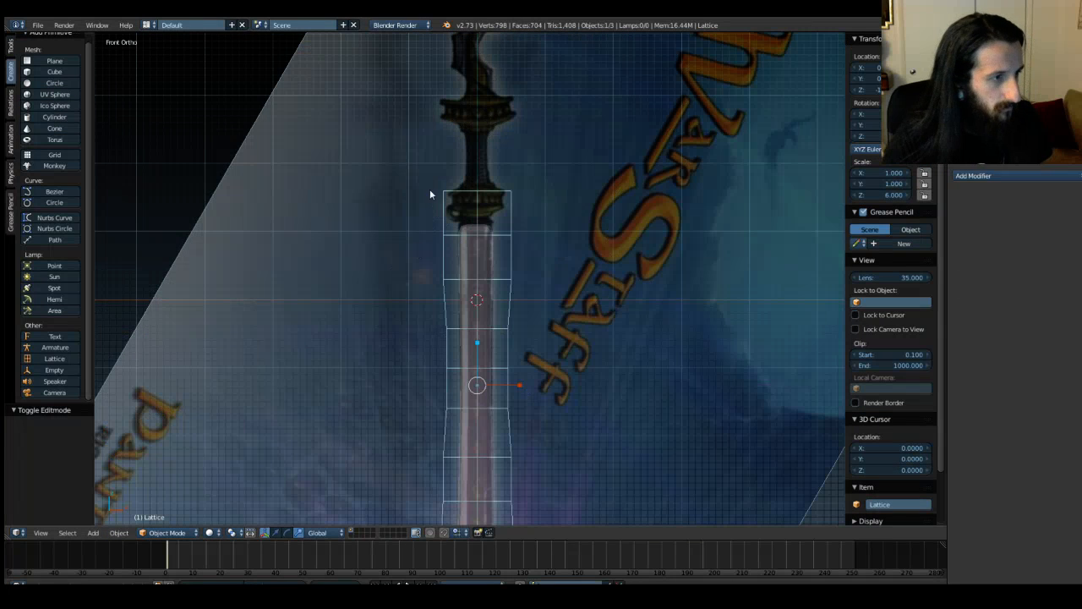
pyautogui.press('Tab')
pyautogui.press('b')
pyautogui.moveTo(425, 174); pyautogui.dragTo(550, 242)
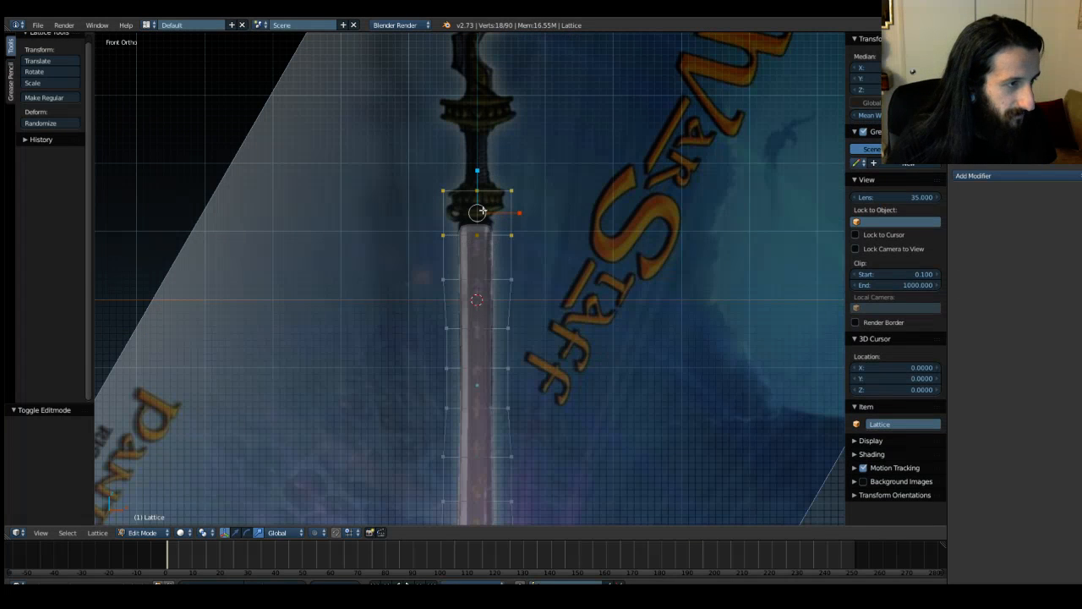
pyautogui.press('s')
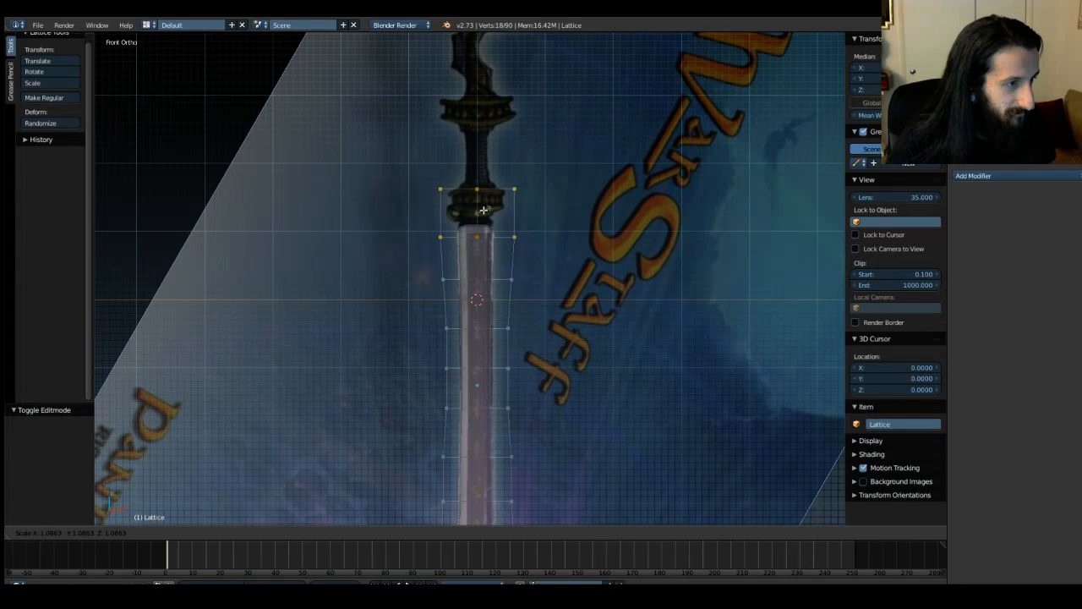
pyautogui.click(483, 210)
# Step: Try to rescale the lattice's middle columns of control points along X, undo it and deselect all points
pyautogui.press('a')
pyautogui.keyDown('shift'); pyautogui.moveTo(360, 388); pyautogui.dragTo(470, 326, button='middle'); pyautogui.keyUp('shift')
pyautogui.press('b')
pyautogui.moveTo(481, 452); pyautogui.dragTo(464, 29)
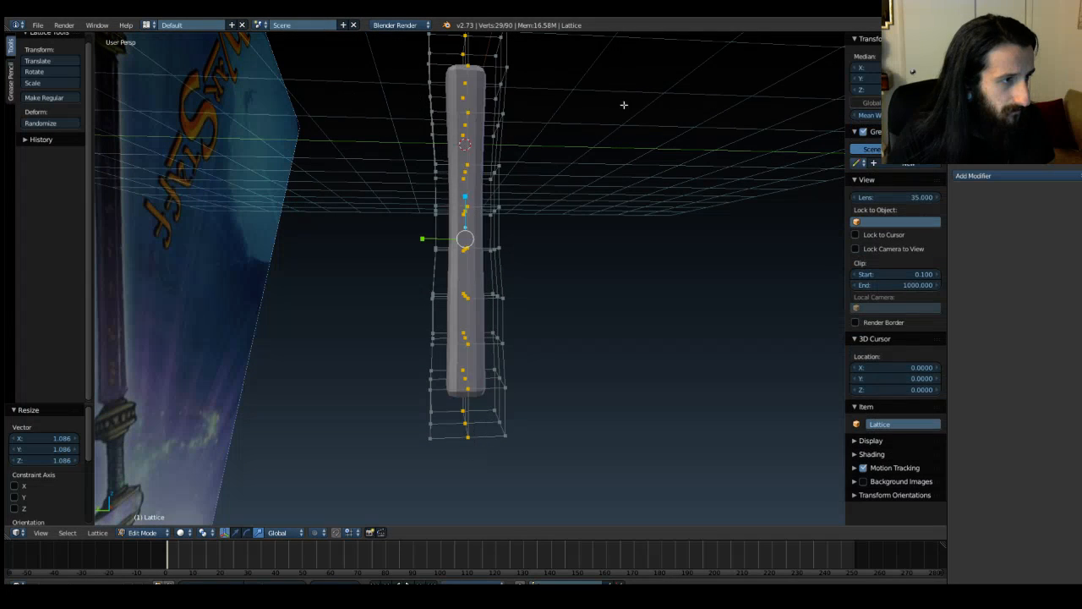
pyautogui.moveTo(614, 212); pyautogui.dragTo(575, 222, button='middle')
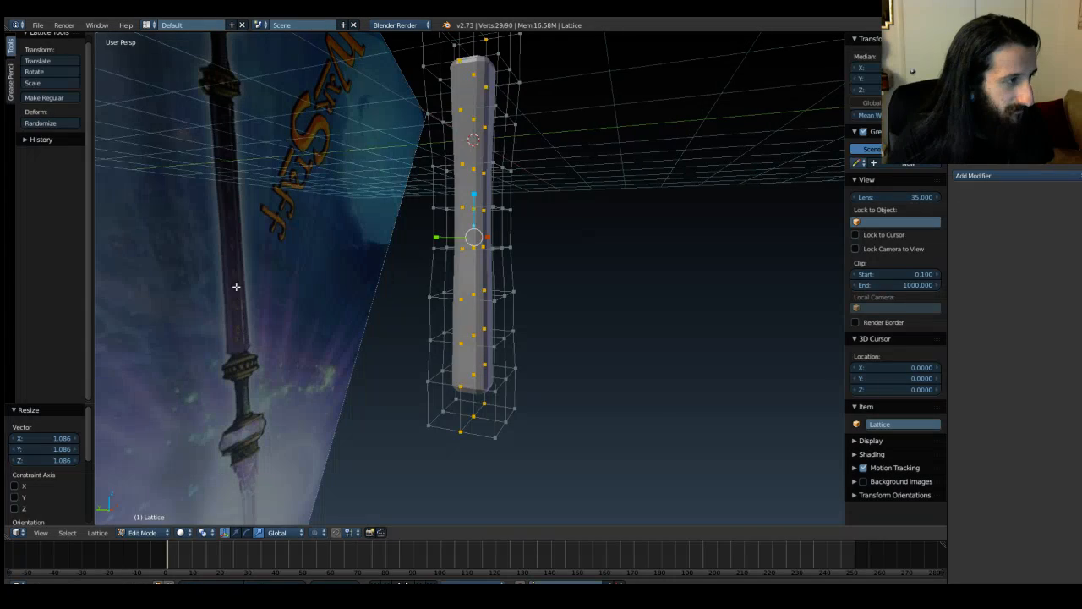
pyautogui.moveTo(626, 291); pyautogui.dragTo(633, 329, button='middle')
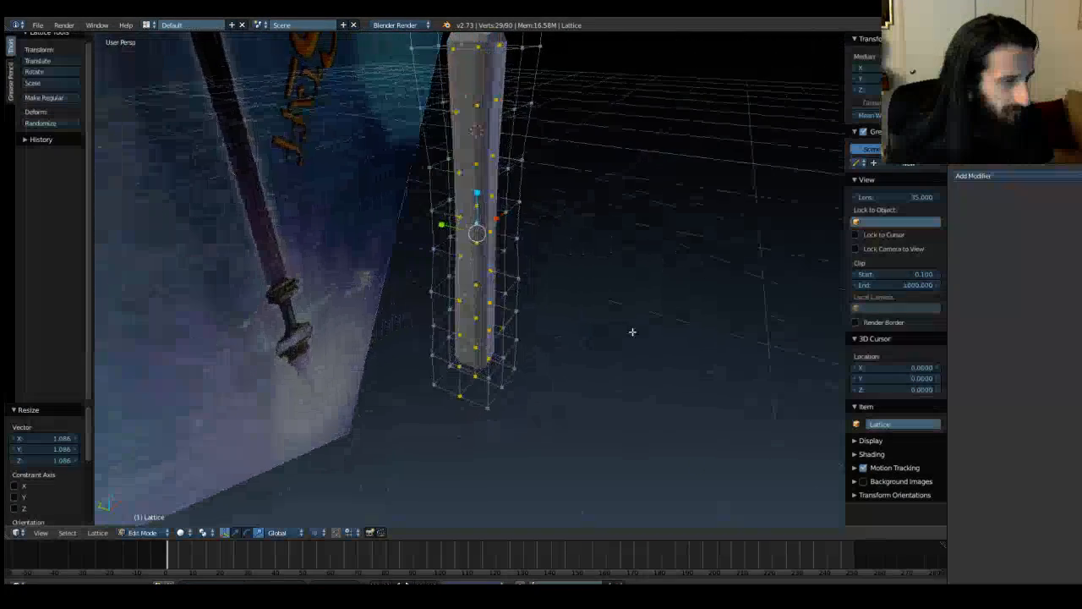
pyautogui.moveTo(496, 218); pyautogui.dragTo(495, 220)
pyautogui.hotkey('ctrl', 'z')
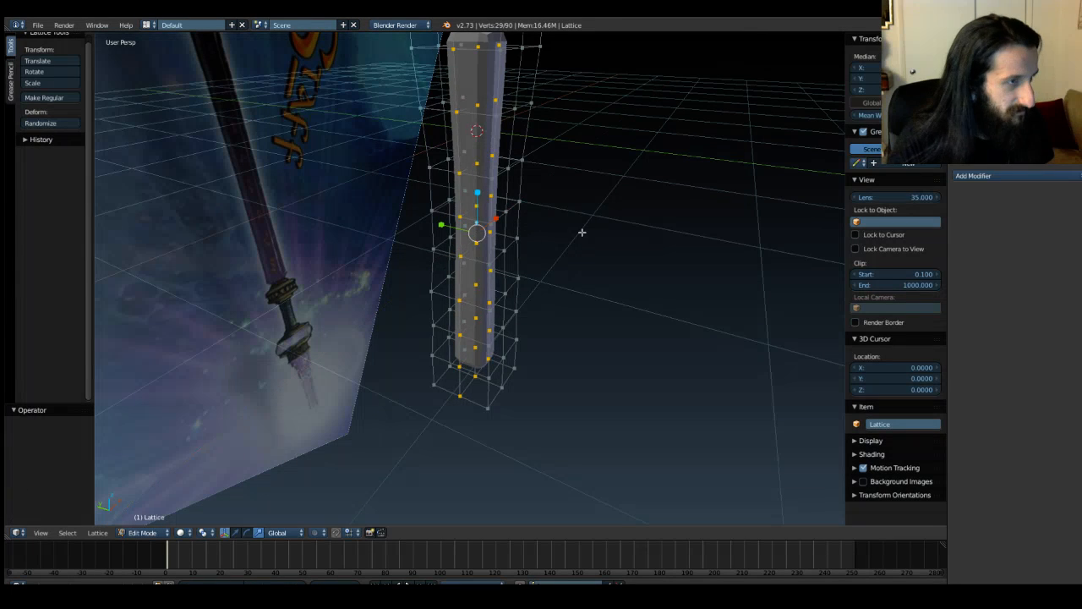
pyautogui.moveTo(678, 365); pyautogui.dragTo(659, 295, button='middle')
pyautogui.press('a')
# Step: Leave the lattice's edit mode and select the handle object
pyautogui.moveTo(723, 327); pyautogui.dragTo(696, 343, button='middle')
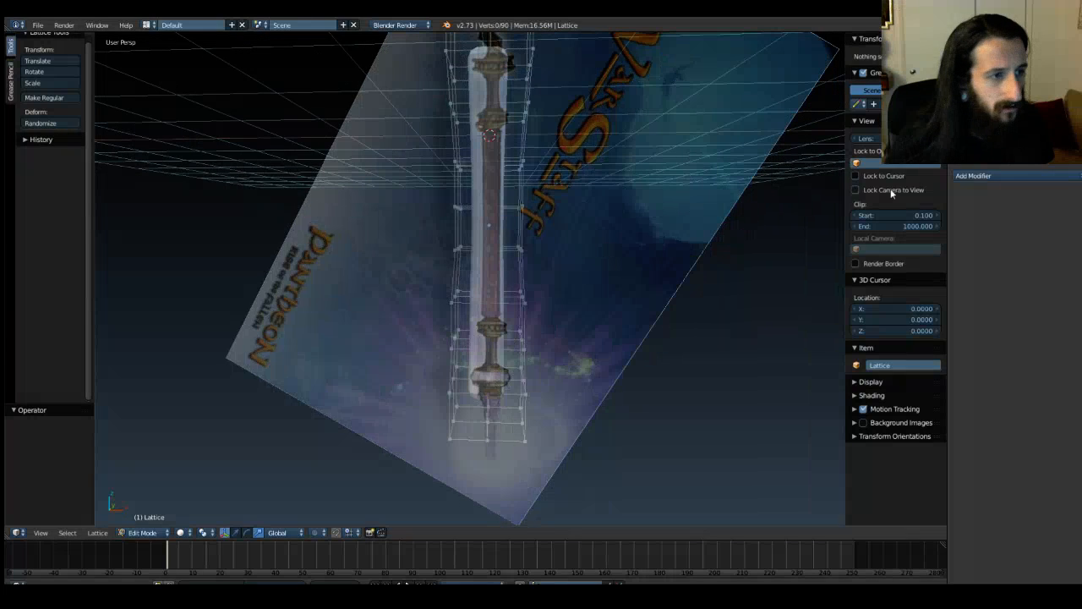
pyautogui.press('Tab')
pyautogui.rightClick(490, 221)
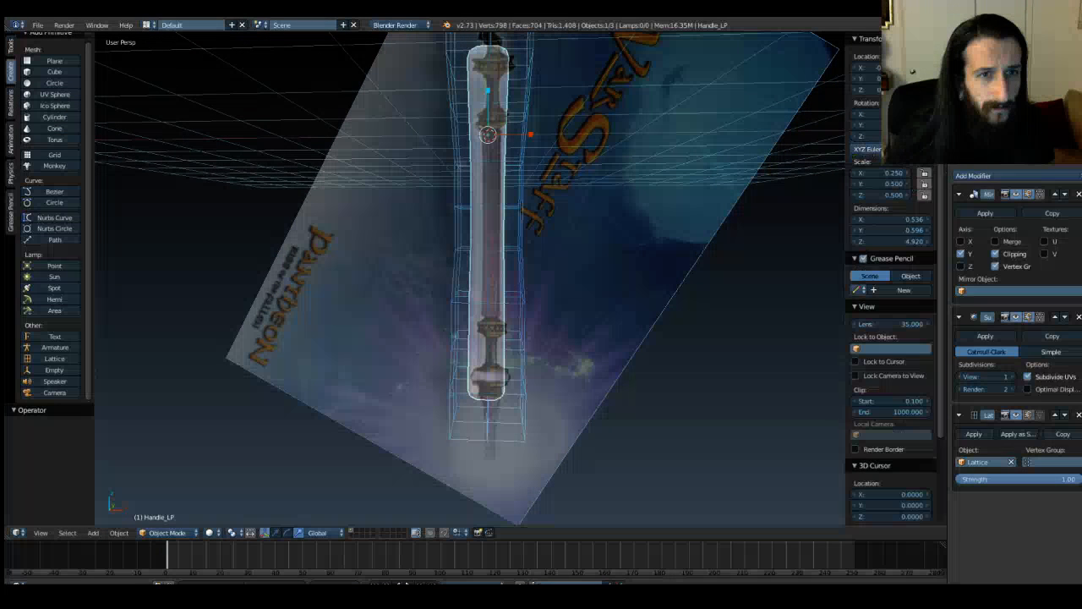
# Step: Try applying the handle's Lattice modifier as a shape key and undo it
pyautogui.click(1012, 433)
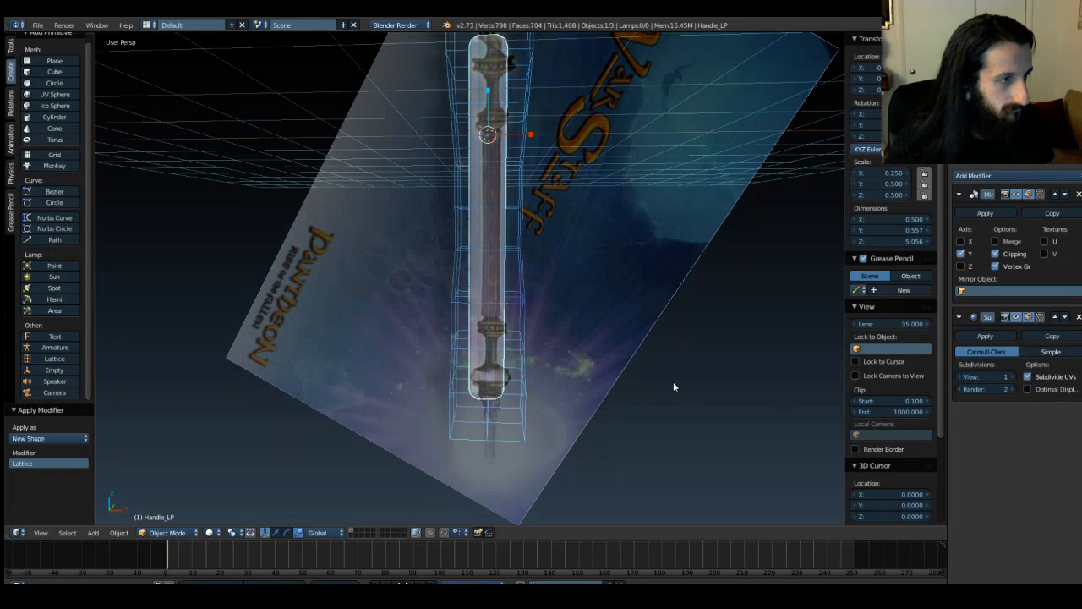
pyautogui.moveTo(603, 230)
pyautogui.mouseDown(button='middle')
pyautogui.moveTo(637, 268)
pyautogui.moveTo(693, 266)
pyautogui.moveTo(600, 225)
pyautogui.moveTo(620, 237)
pyautogui.mouseUp(button='middle')
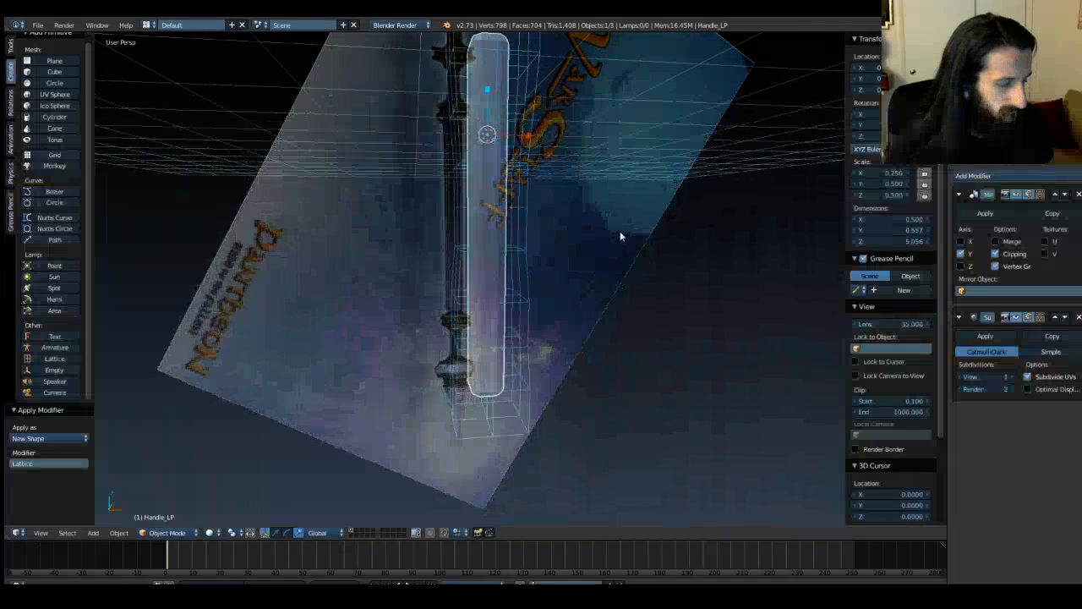
pyautogui.hotkey('ctrl', 'z')
# Step: Apply the Lattice modifier to the handle's object data and delete the lattice object
pyautogui.click(982, 435)
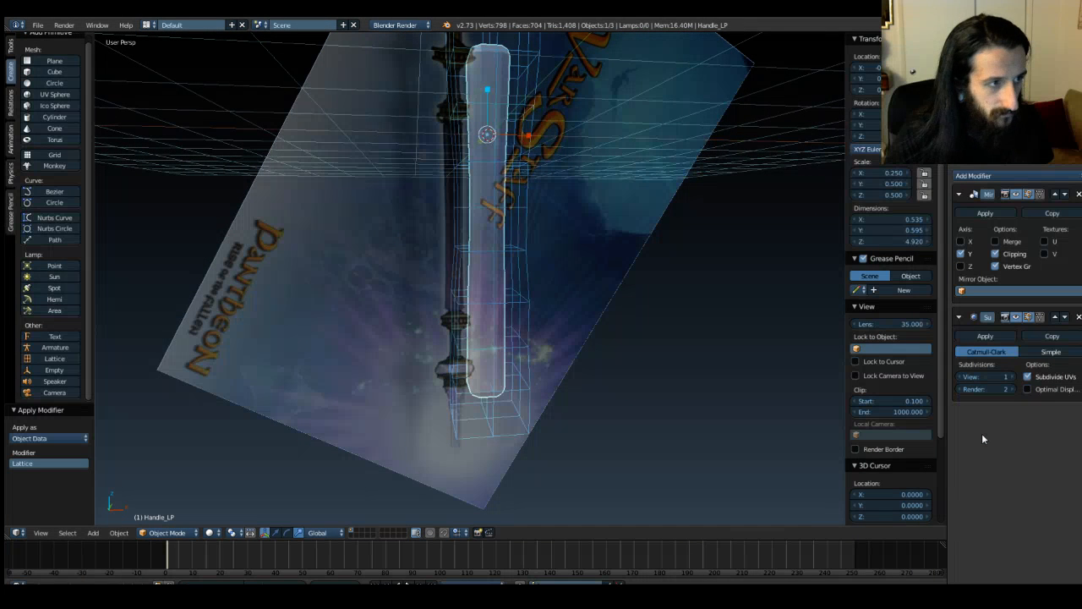
pyautogui.moveTo(765, 321); pyautogui.dragTo(644, 269, button='middle')
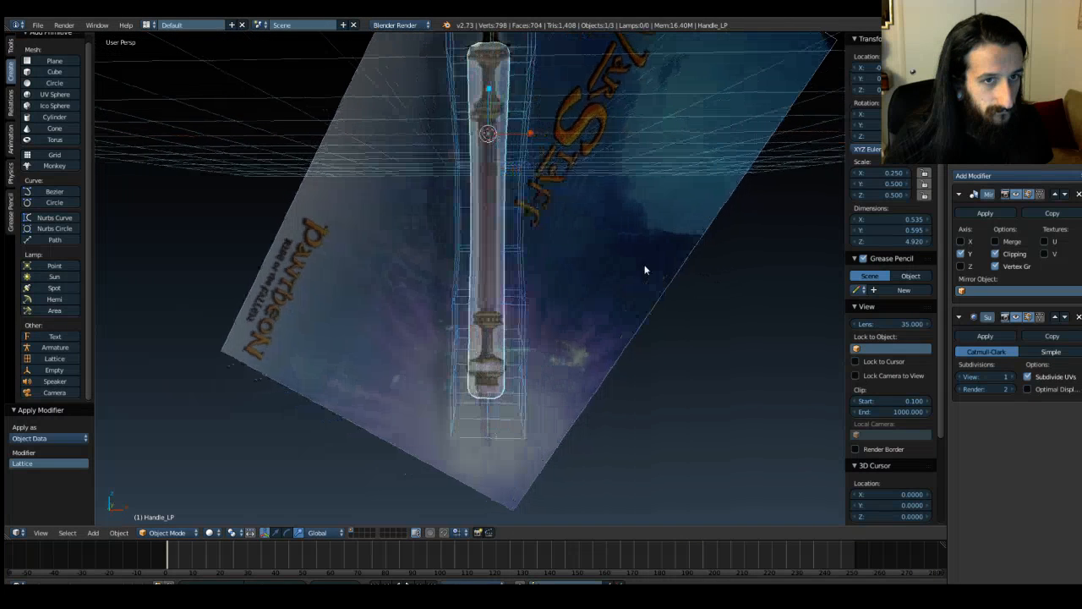
pyautogui.rightClick(721, 177)
pyautogui.press('x')
pyautogui.click(714, 150)
# Step: Examine the deformed handle against the reference image and inspect its base mesh and end faces in edit mode
pyautogui.moveTo(648, 201); pyautogui.dragTo(505, 155, button='middle')
pyautogui.rightClick(646, 191)
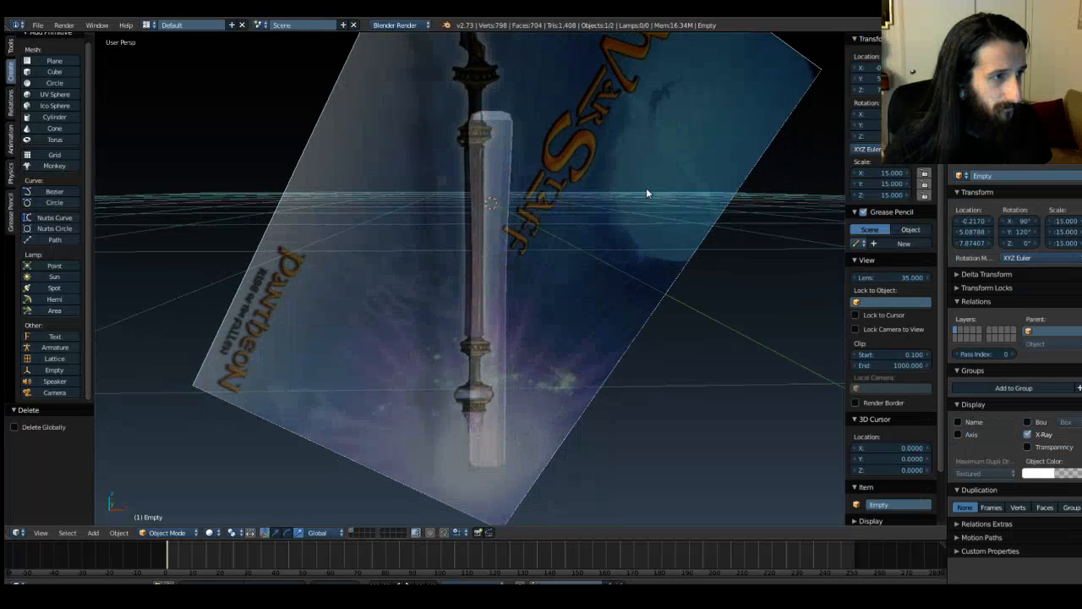
pyautogui.press('KP_1')
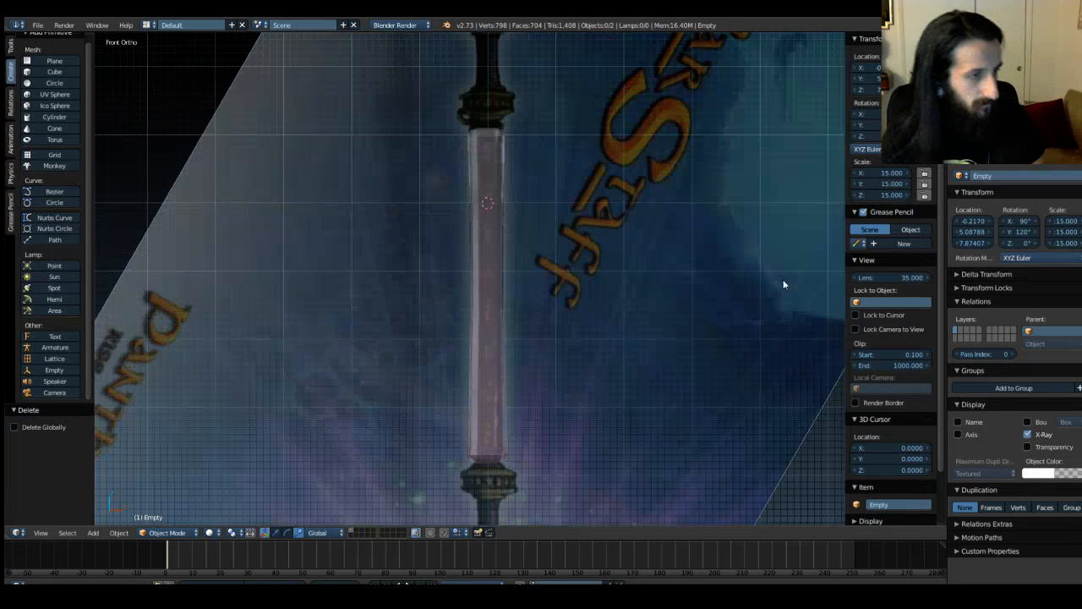
pyautogui.moveTo(372, 380); pyautogui.dragTo(531, 203, button='middle')
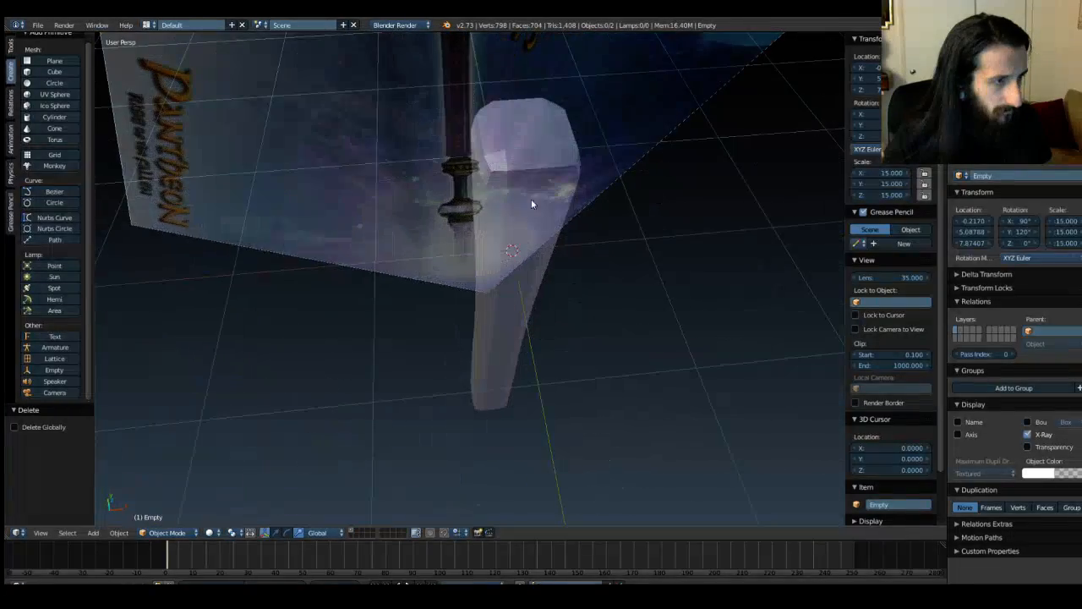
pyautogui.rightClick(534, 183)
pyautogui.press('Tab')
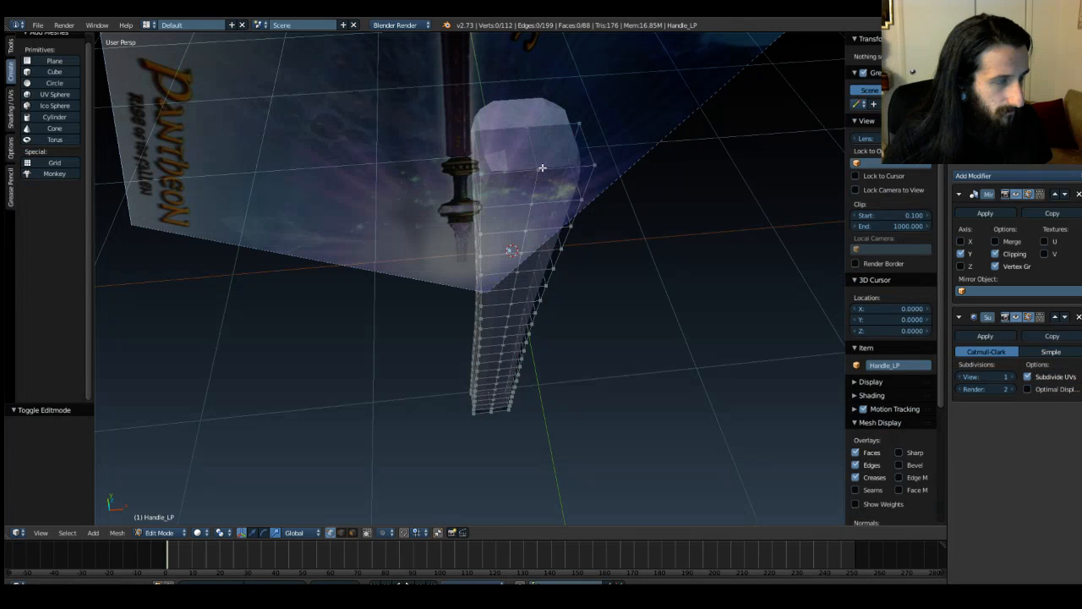
pyautogui.moveTo(542, 167); pyautogui.dragTo(482, 252, button='middle')
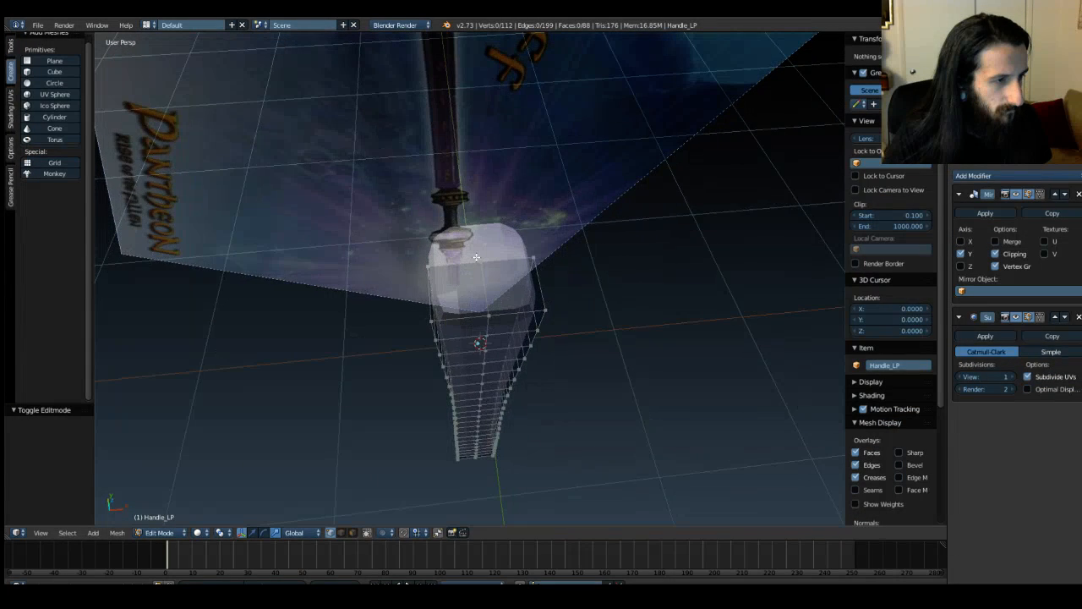
pyautogui.scroll(4, 476, 257)
pyautogui.moveTo(399, 284); pyautogui.dragTo(374, 320, button='middle')
pyautogui.press('Tab')
pyautogui.press('KP_Decimal')
pyautogui.moveTo(341, 269); pyautogui.dragTo(575, 305, button='middle')
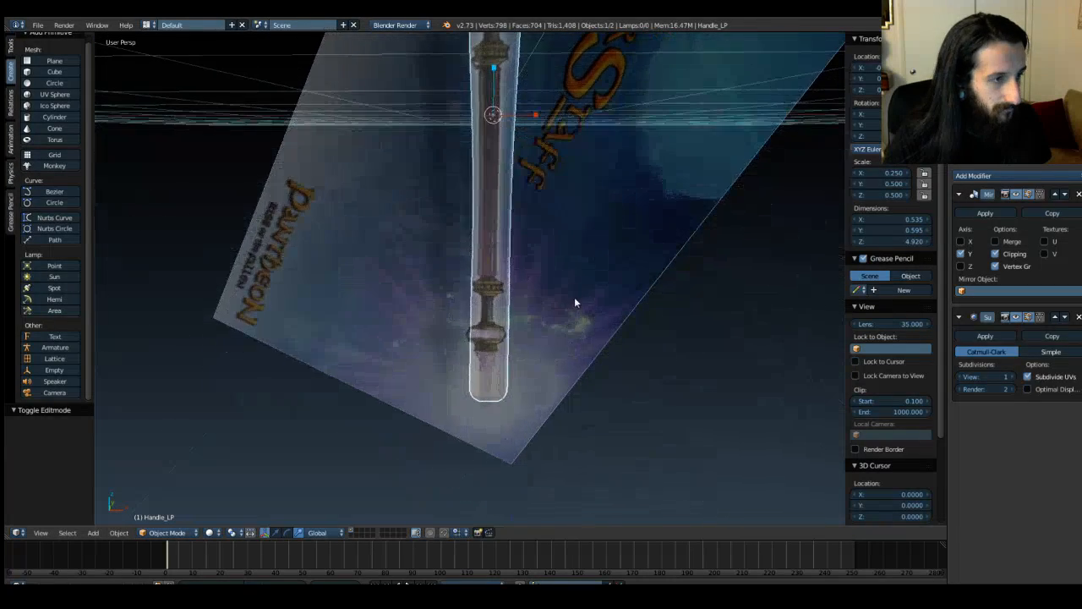
# Step: Deselect the handle and examine the ornamental collar beneath it on the reference image from the front
pyautogui.rightClick(582, 302)
pyautogui.press('a')
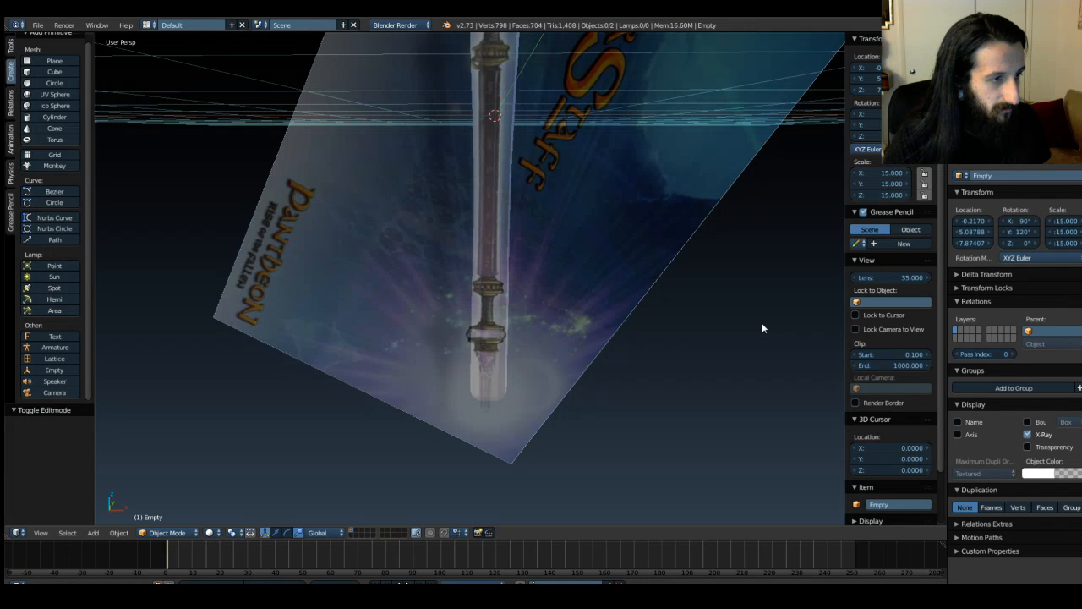
pyautogui.press('KP_1')
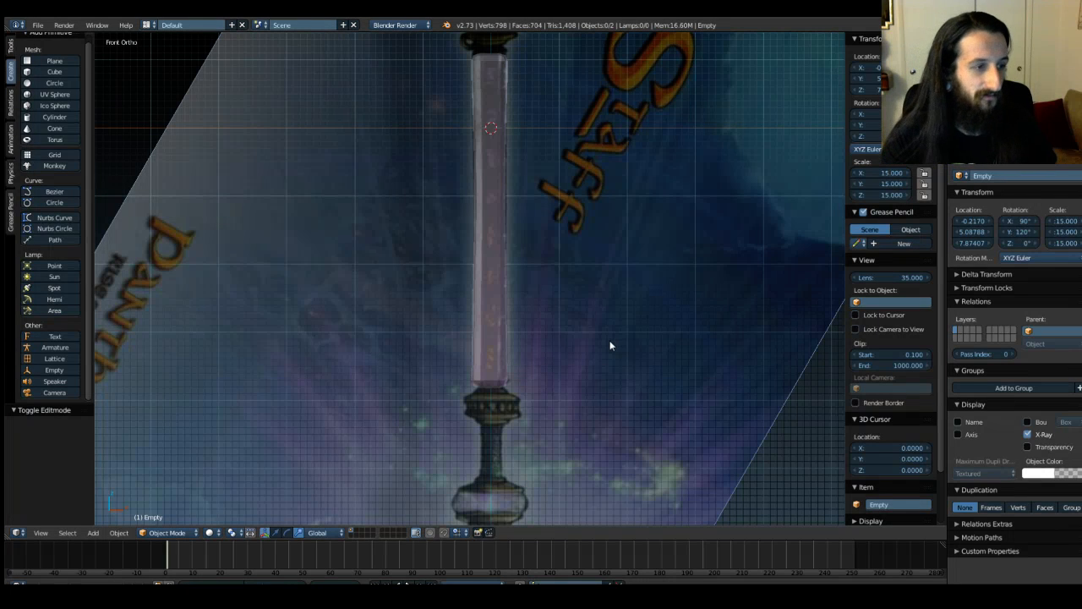
pyautogui.keyDown('shift'); pyautogui.moveTo(606, 372); pyautogui.dragTo(565, 268, button='middle'); pyautogui.keyUp('shift')
pyautogui.scroll(3, 592, 245)
pyautogui.scroll(2, 566, 268)
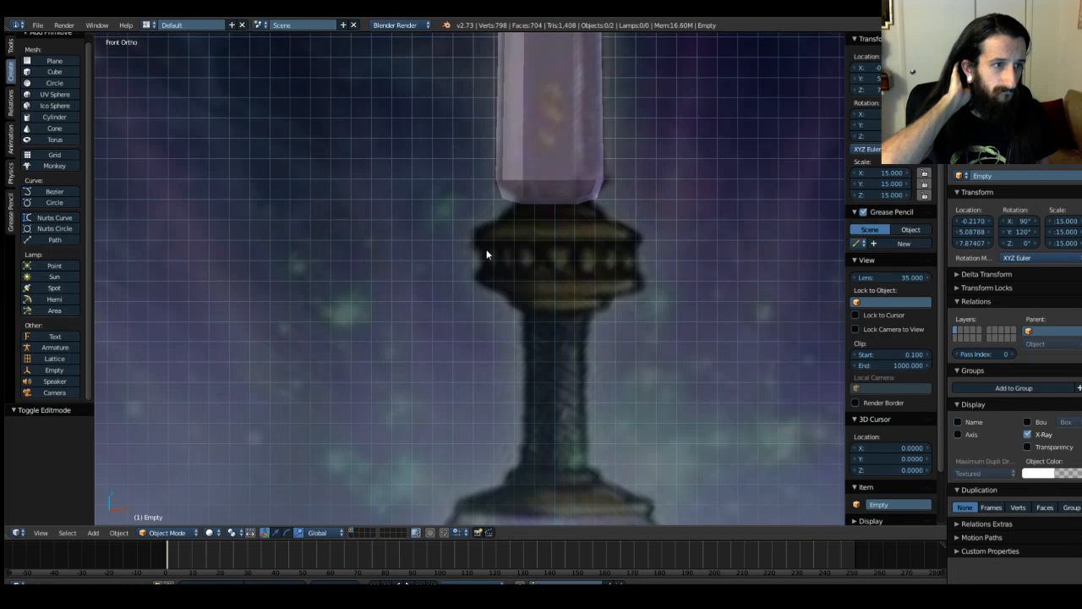
# Step: Add a UV sphere for the collar below the handle and set its segments to 12
pyautogui.moveTo(486, 249)
pyautogui.mouseDown(button='middle')
pyautogui.moveTo(484, 218)
pyautogui.moveTo(496, 232)
pyautogui.mouseUp(button='middle')
pyautogui.press('KP_1')
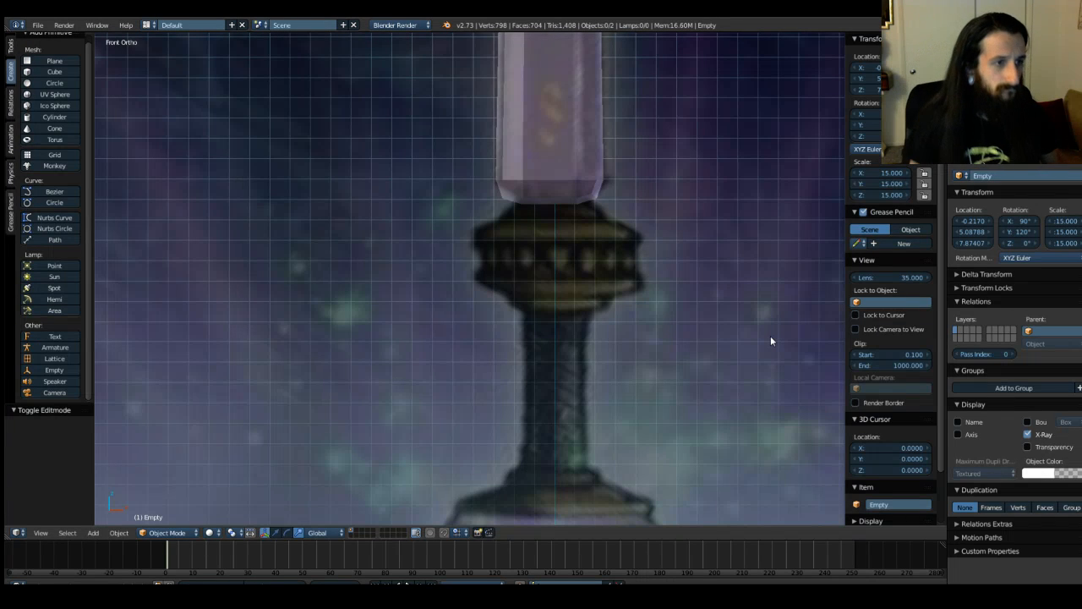
pyautogui.scroll(-5, 687, 330)
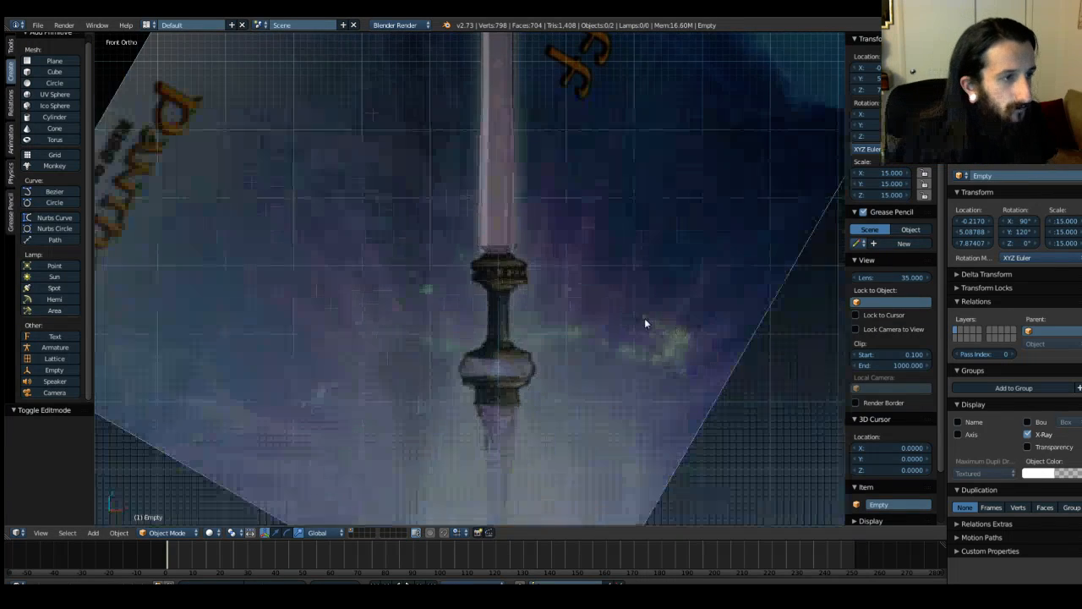
pyautogui.scroll(3, 592, 298)
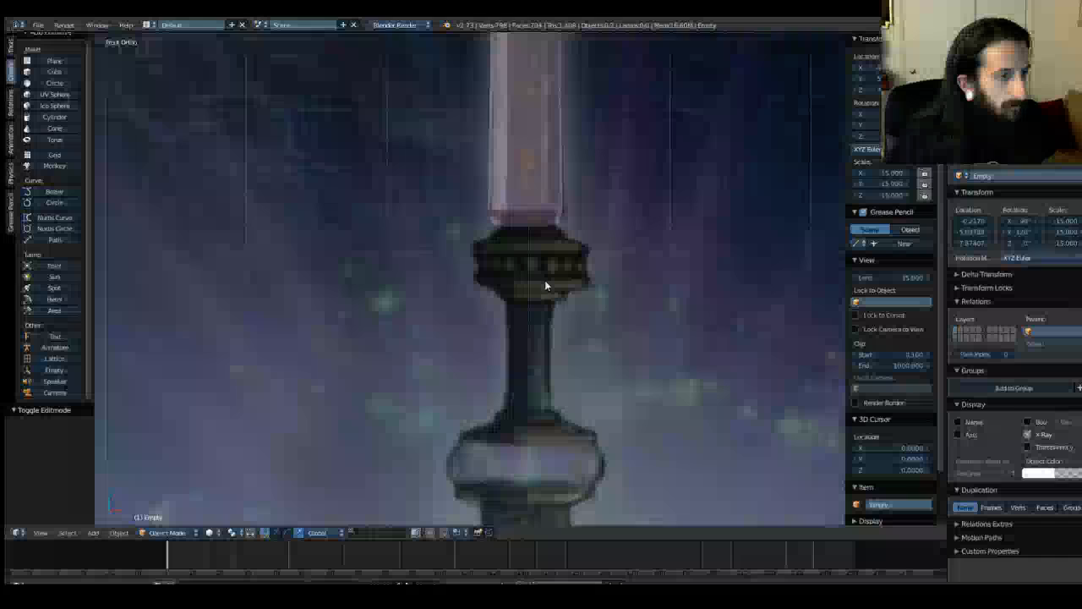
pyautogui.click(73, 94)
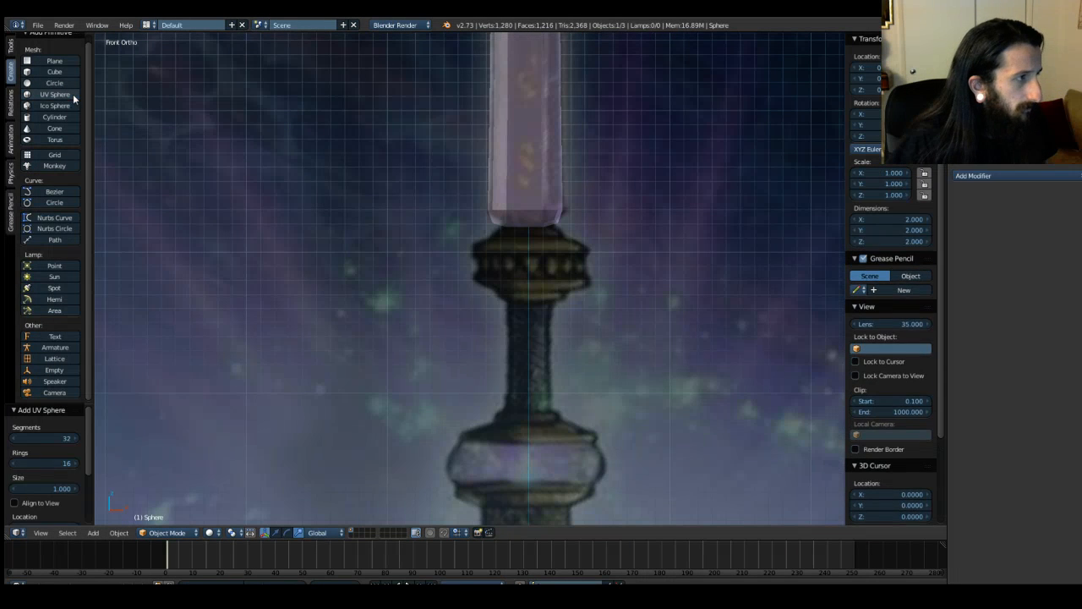
pyautogui.scroll(-4, 576, 182)
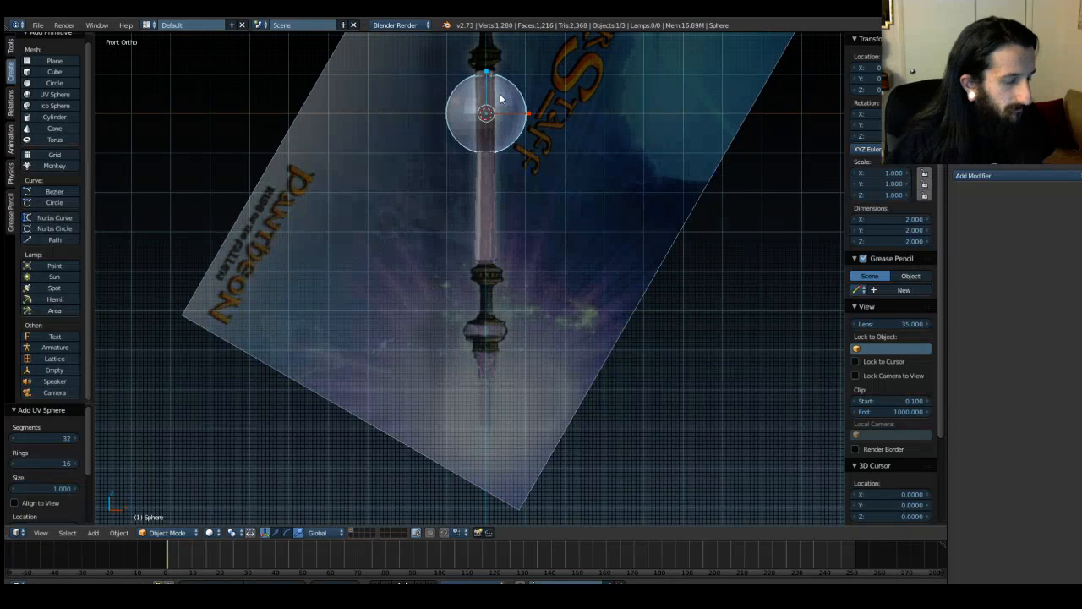
pyautogui.click(10, 440)
pyautogui.click(11, 440)
pyautogui.click(10, 439)
pyautogui.click(11, 440)
pyautogui.click(11, 439)
pyautogui.click(10, 439)
pyautogui.click(10, 440)
pyautogui.click(10, 439)
pyautogui.click(10, 440)
pyautogui.click(10, 439)
pyautogui.click(10, 439)
pyautogui.click(10, 440)
pyautogui.click(10, 439)
pyautogui.click(10, 440)
pyautogui.click(10, 440)
pyautogui.click(11, 439)
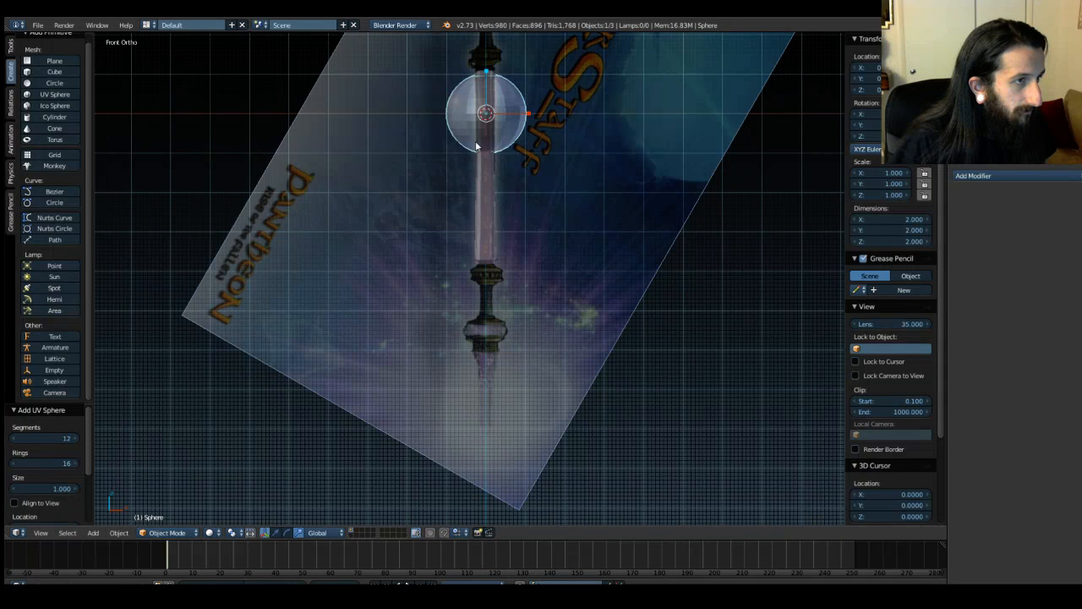
# Step: Try a lower segment count on the new sphere, ending at 10 segments
pyautogui.scroll(5, 476, 146)
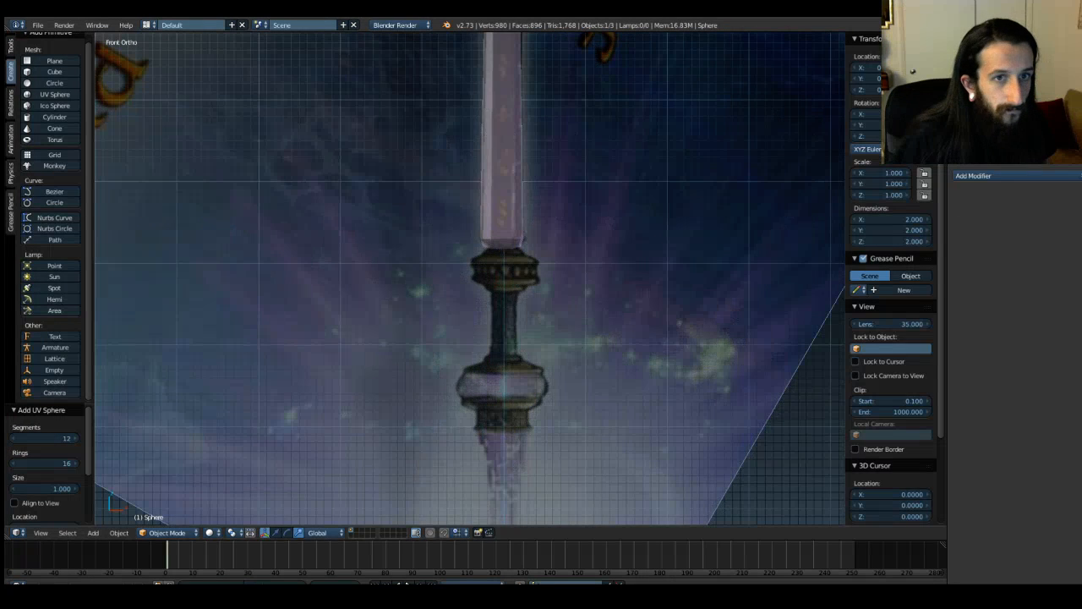
pyautogui.keyDown('shift'); pyautogui.moveTo(597, 101); pyautogui.dragTo(577, 398, button='middle'); pyautogui.keyUp('shift')
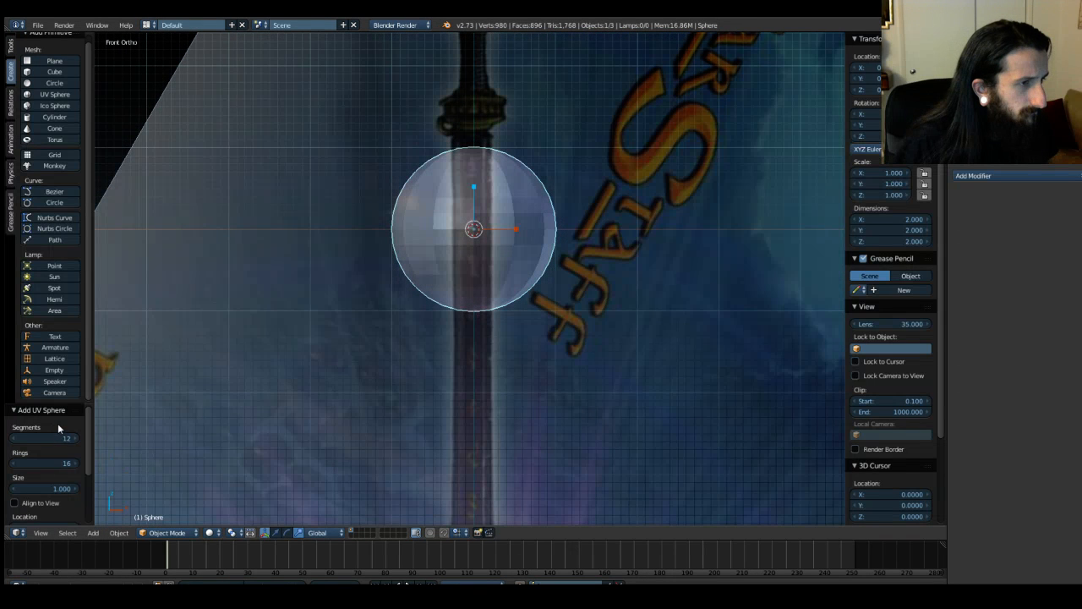
pyautogui.click(16, 439)
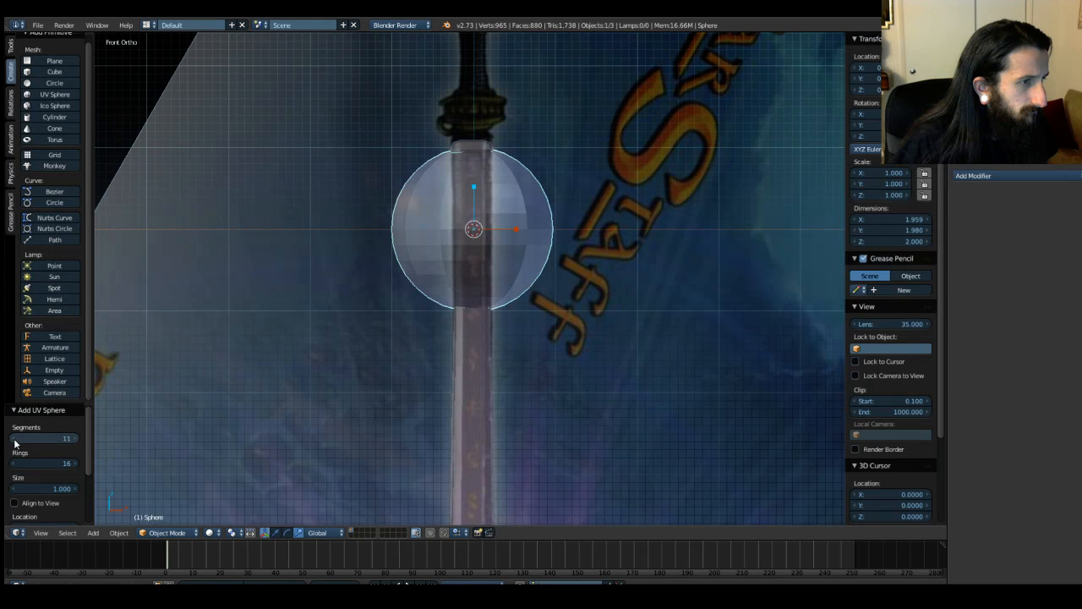
pyautogui.click(15, 439)
pyautogui.click(15, 439)
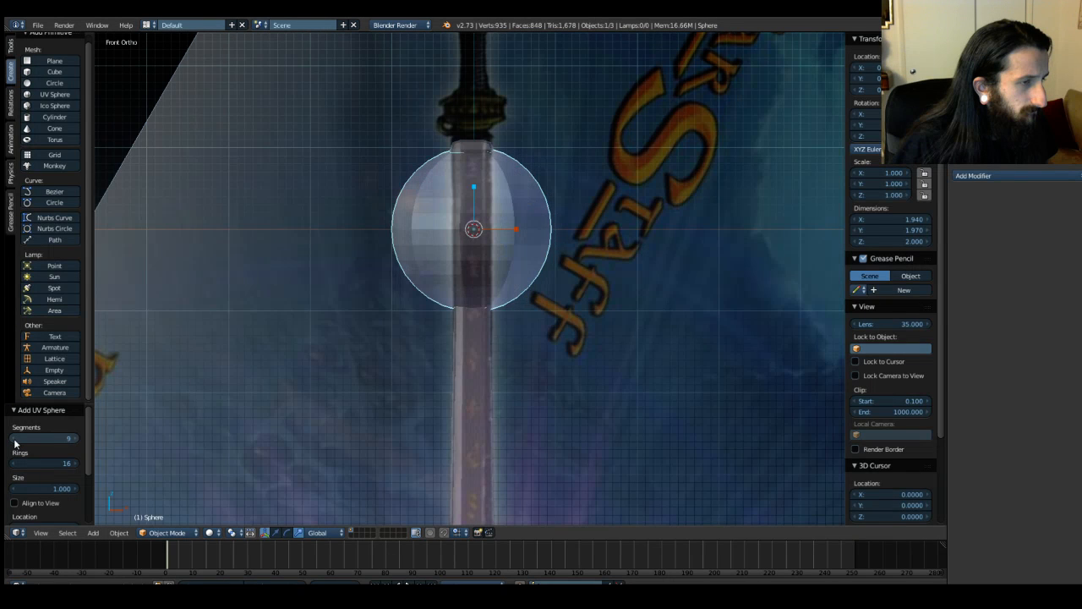
pyautogui.click(78, 439)
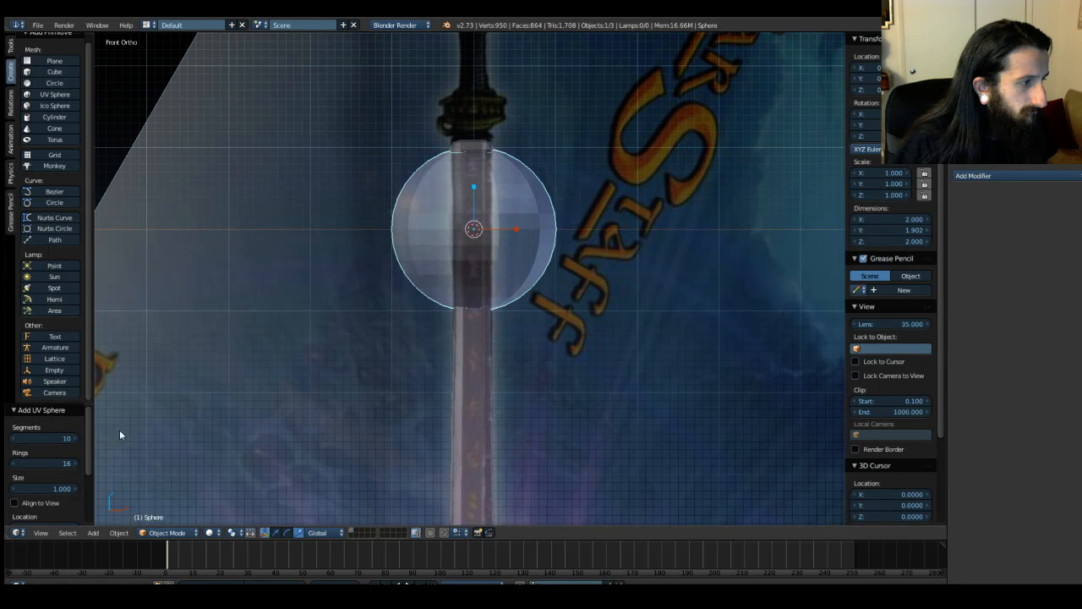
# Step: Compare the sphere with the collar on the reference image and lower its rings to 7
pyautogui.keyDown('shift'); pyautogui.moveTo(474, 440); pyautogui.dragTo(450, 179, button='middle'); pyautogui.keyUp('shift')
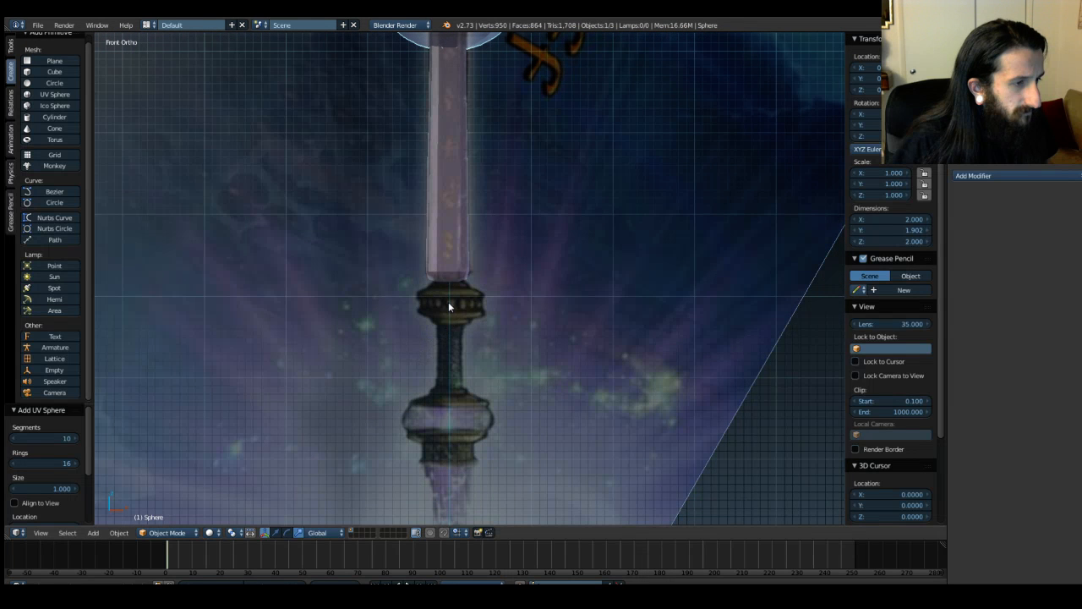
pyautogui.keyDown('shift'); pyautogui.moveTo(481, 150); pyautogui.dragTo(485, 314, button='middle'); pyautogui.keyUp('shift')
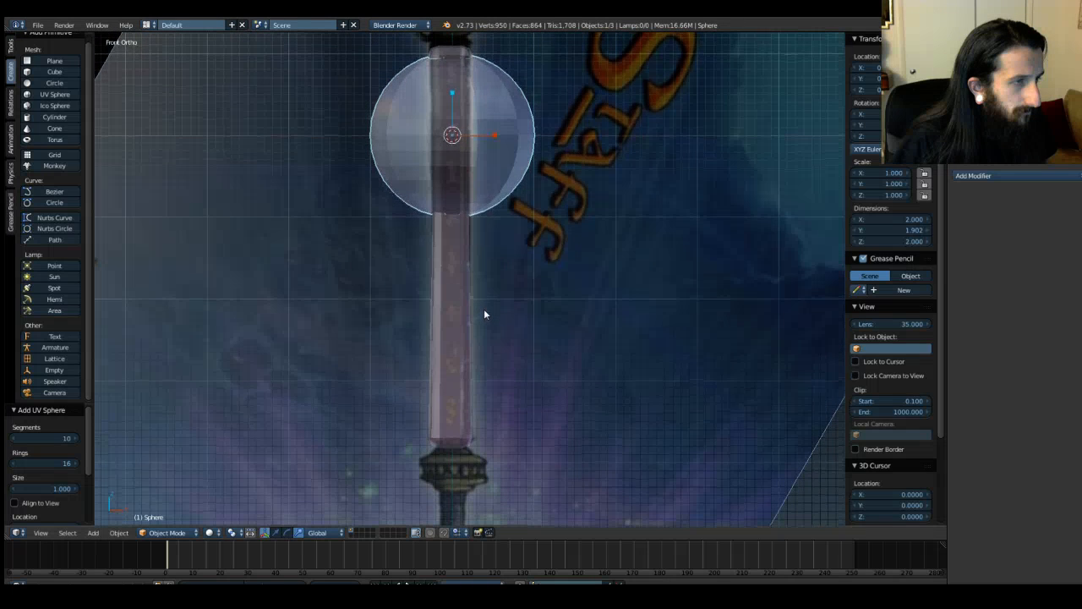
pyautogui.click(14, 464)
pyautogui.click(14, 463)
pyautogui.click(14, 463)
pyautogui.click(15, 463)
pyautogui.click(14, 463)
pyautogui.click(15, 463)
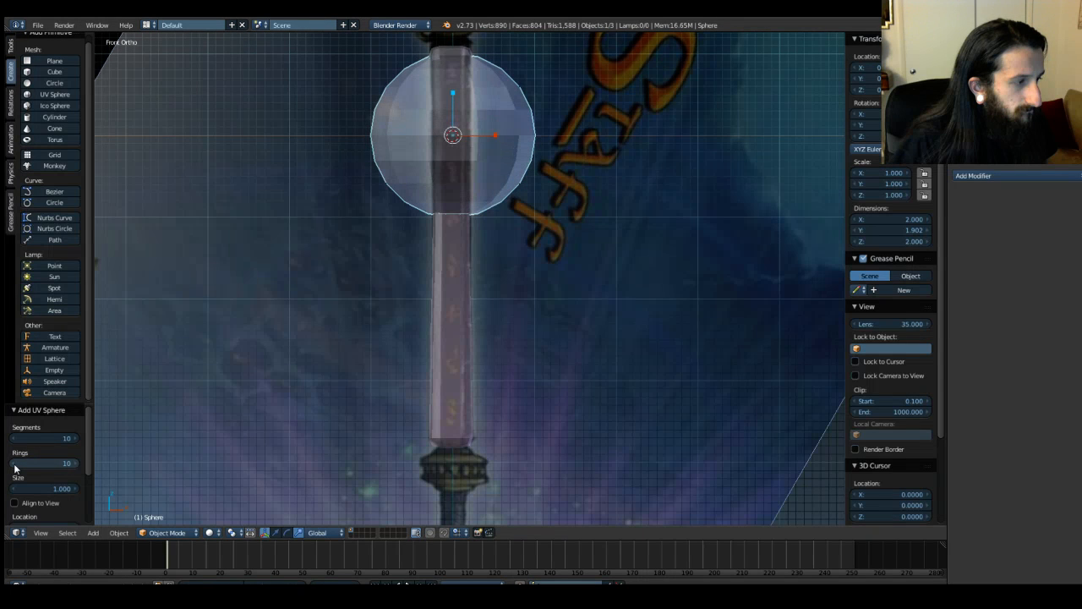
pyautogui.click(14, 463)
pyautogui.click(15, 464)
pyautogui.click(15, 464)
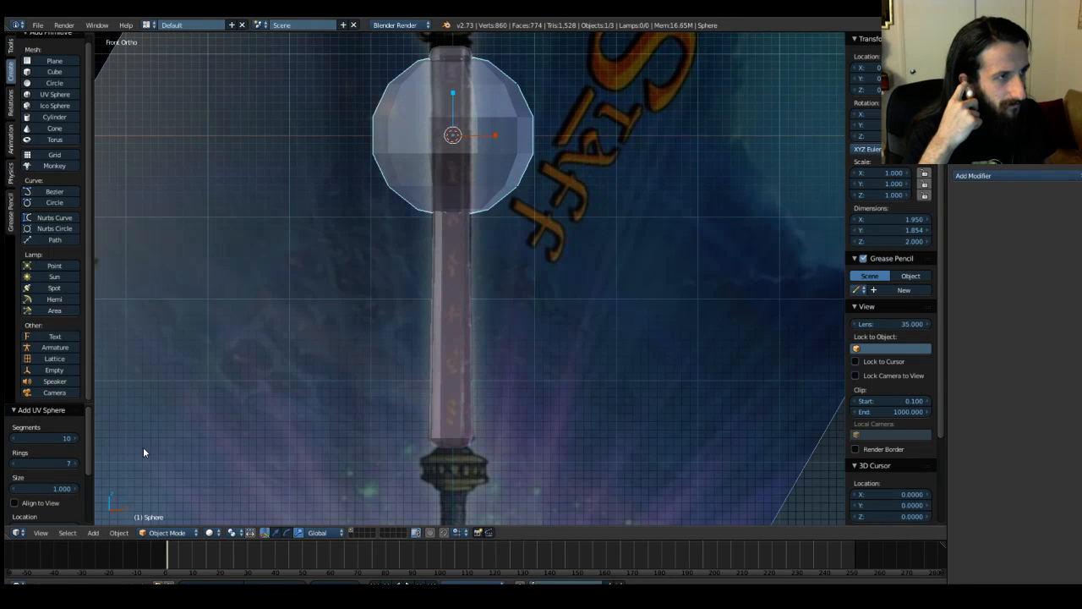
# Step: Set the sphere's segments to 14 and its rings to 9
pyautogui.click(76, 437)
pyautogui.click(76, 438)
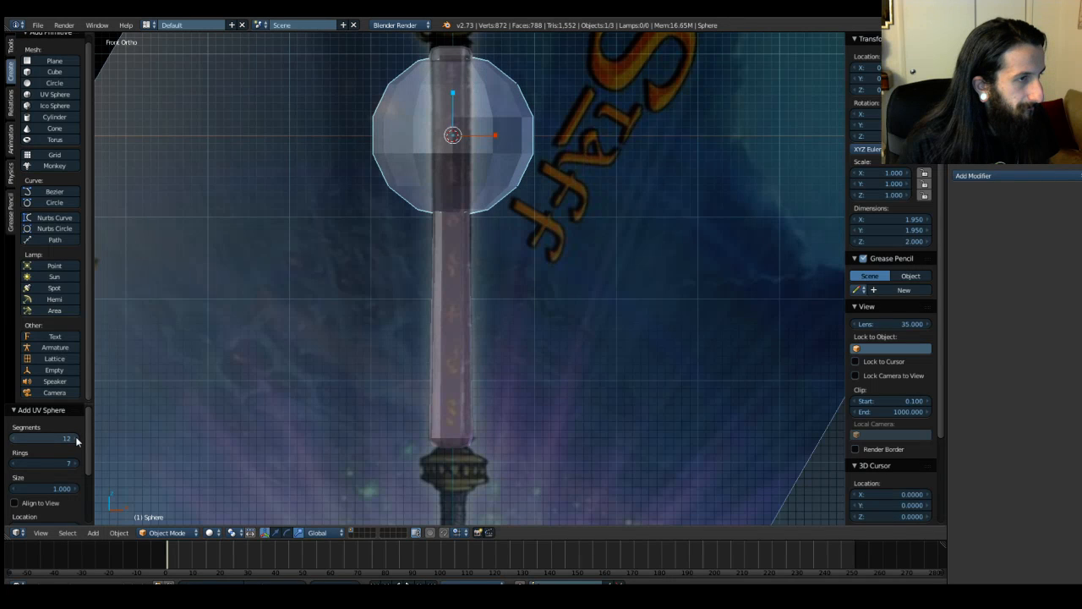
pyautogui.click(76, 438)
pyautogui.click(76, 437)
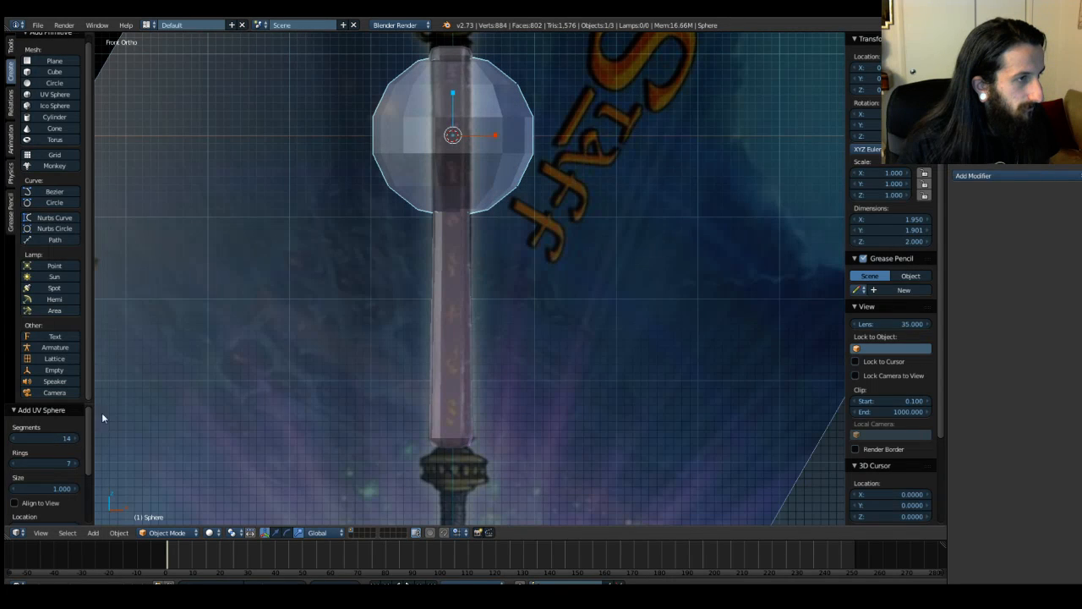
pyautogui.click(76, 462)
pyautogui.click(76, 462)
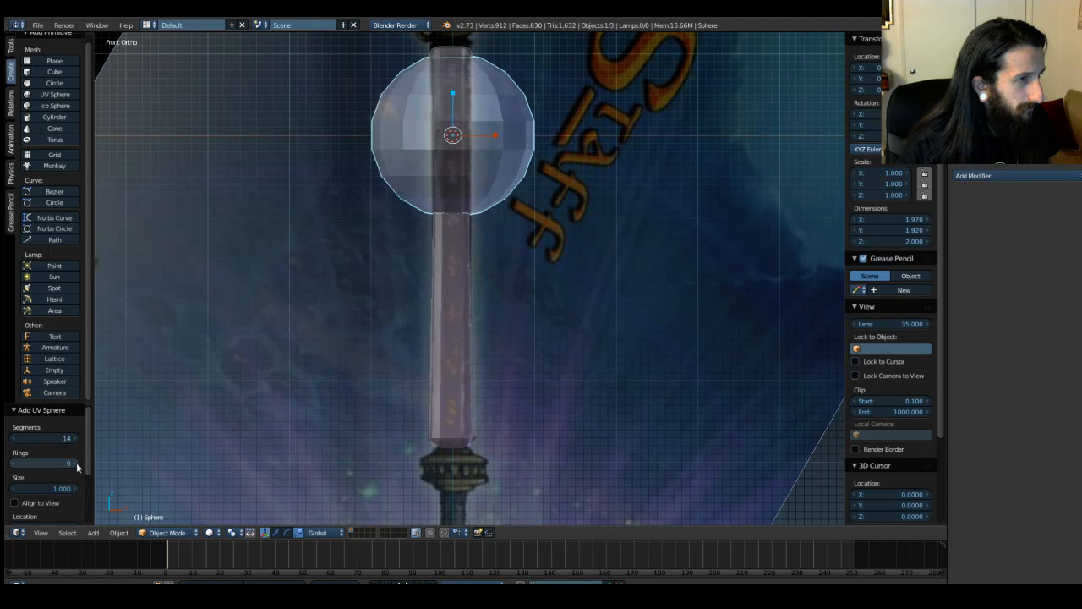
pyautogui.click(76, 462)
pyautogui.click(76, 462)
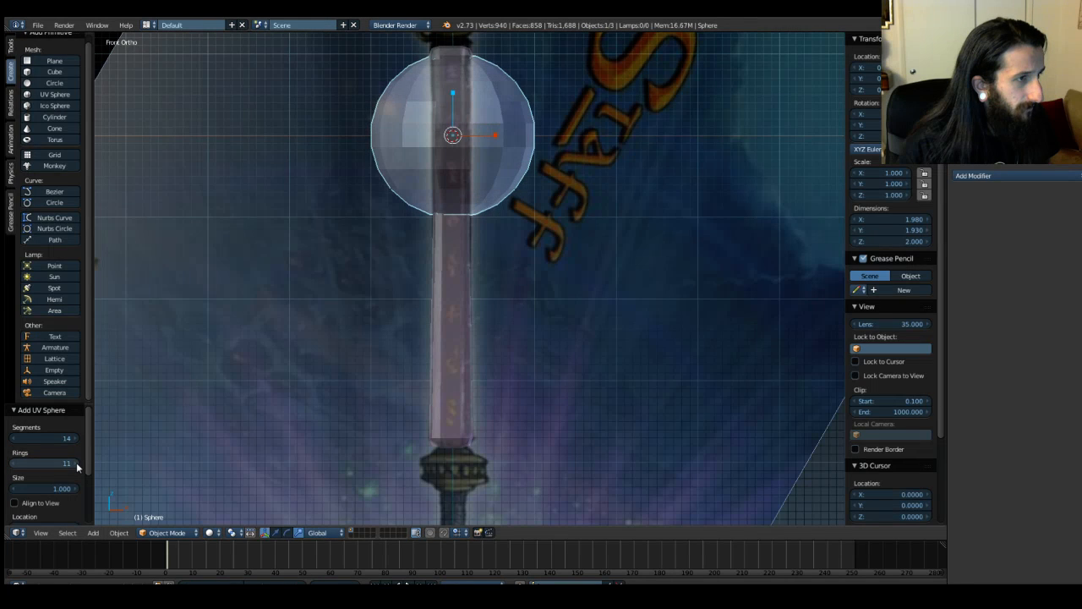
pyautogui.click(14, 465)
pyautogui.click(14, 465)
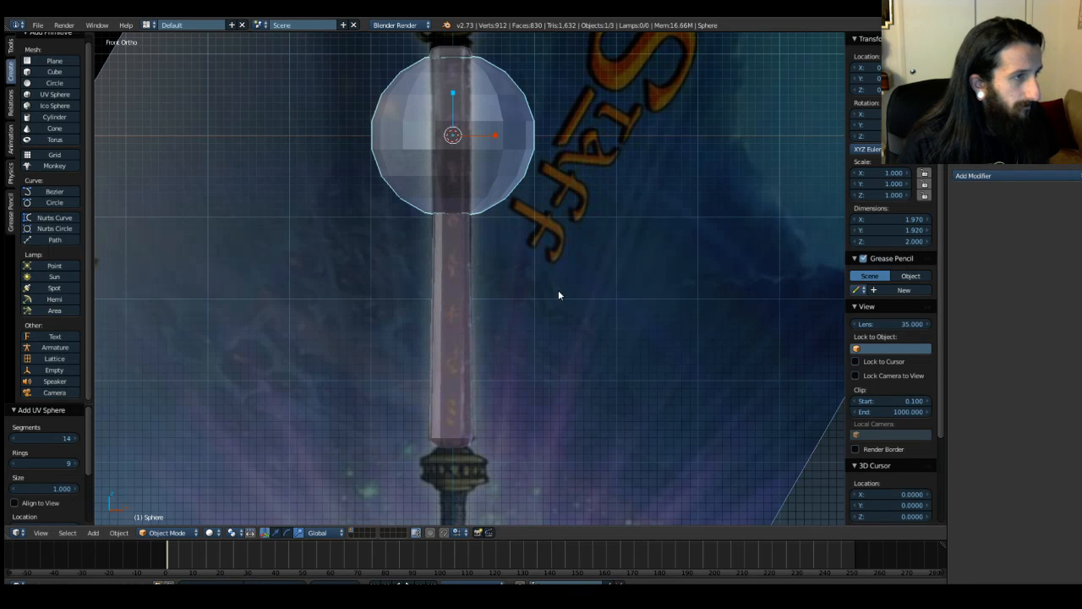
# Step: Move the sphere straight down along Z to below the handle's lower end, over the reference collar
pyautogui.press('w')
pyautogui.moveTo(456, 99); pyautogui.dragTo(459, 386)
pyautogui.keyDown('shift'); pyautogui.moveTo(553, 426); pyautogui.dragTo(552, 281, button='middle'); pyautogui.keyUp('shift')
pyautogui.moveTo(463, 238); pyautogui.dragTo(457, 339)
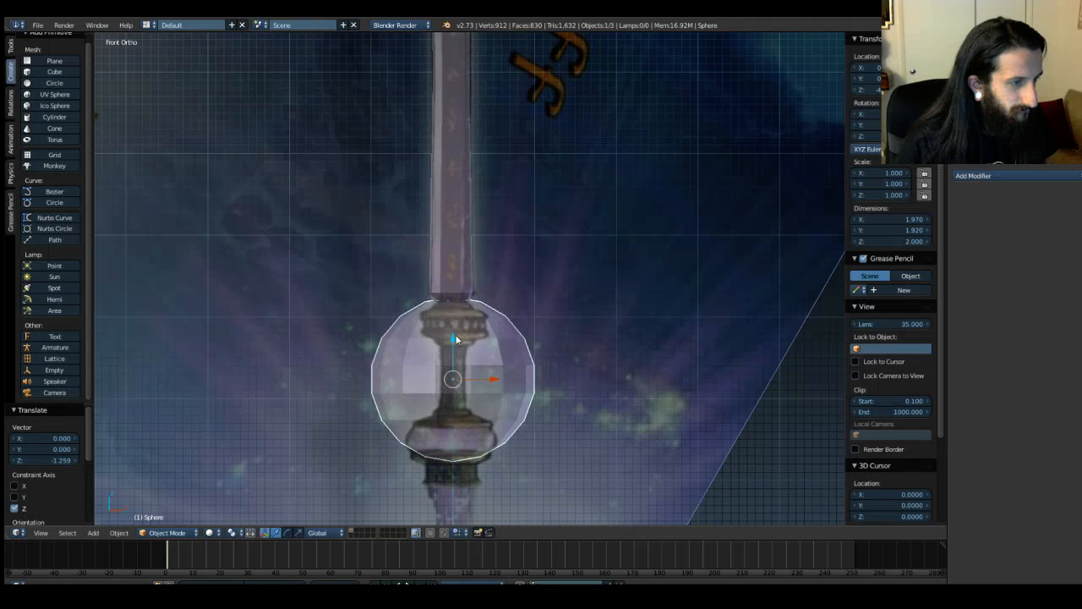
# Step: Scale the sphere to about 0.404 and move it up about 0.699 along Z to cover the collar
pyautogui.press('s')
pyautogui.click(456, 378)
pyautogui.press('g')
pyautogui.press('z')
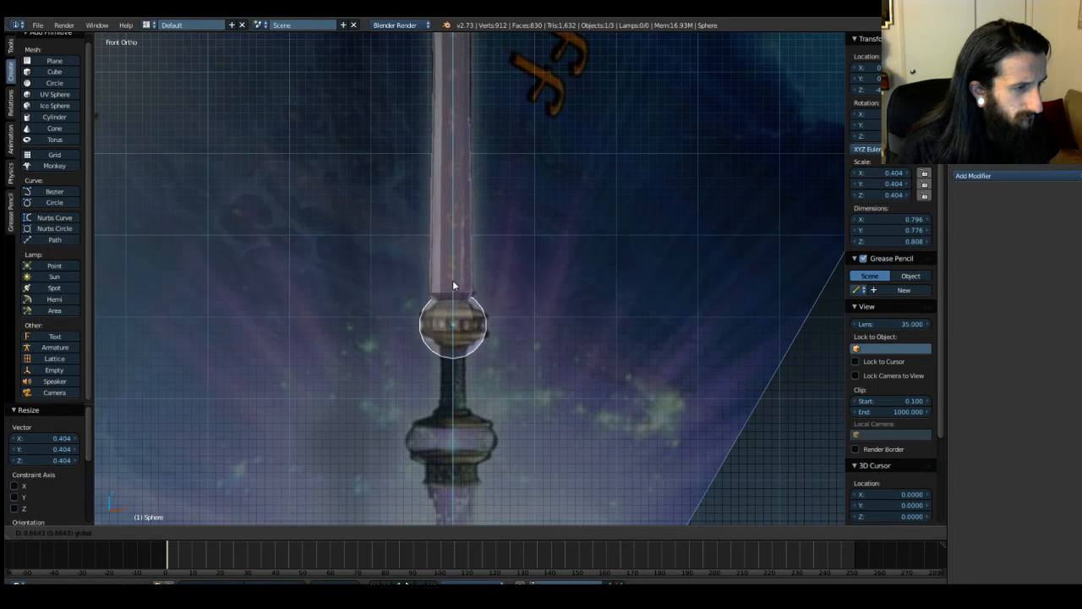
pyautogui.click(497, 299)
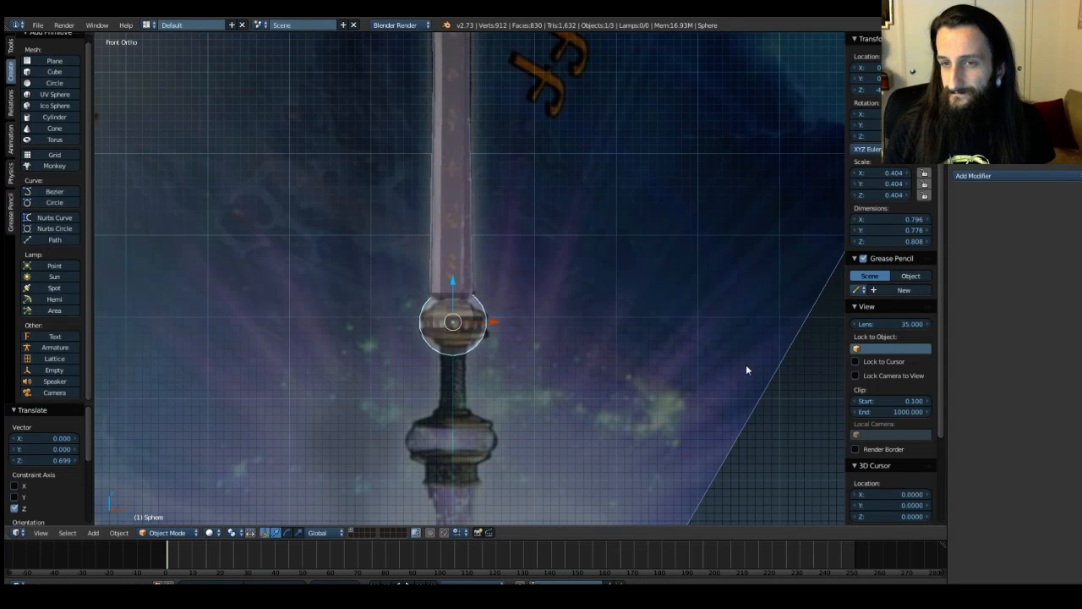
# Step: In edit mode, select the vertices on the positive Y half of the sphere and dissolve them
pyautogui.moveTo(282, 352); pyautogui.dragTo(723, 359, button='middle')
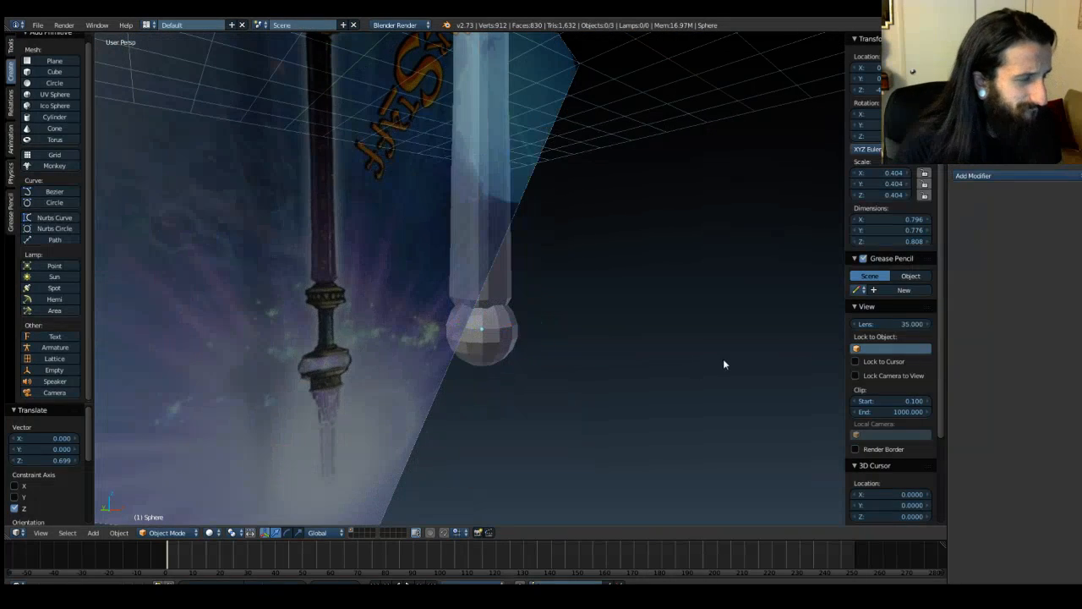
pyautogui.press('KP_1')
pyautogui.scroll(2, 453, 348)
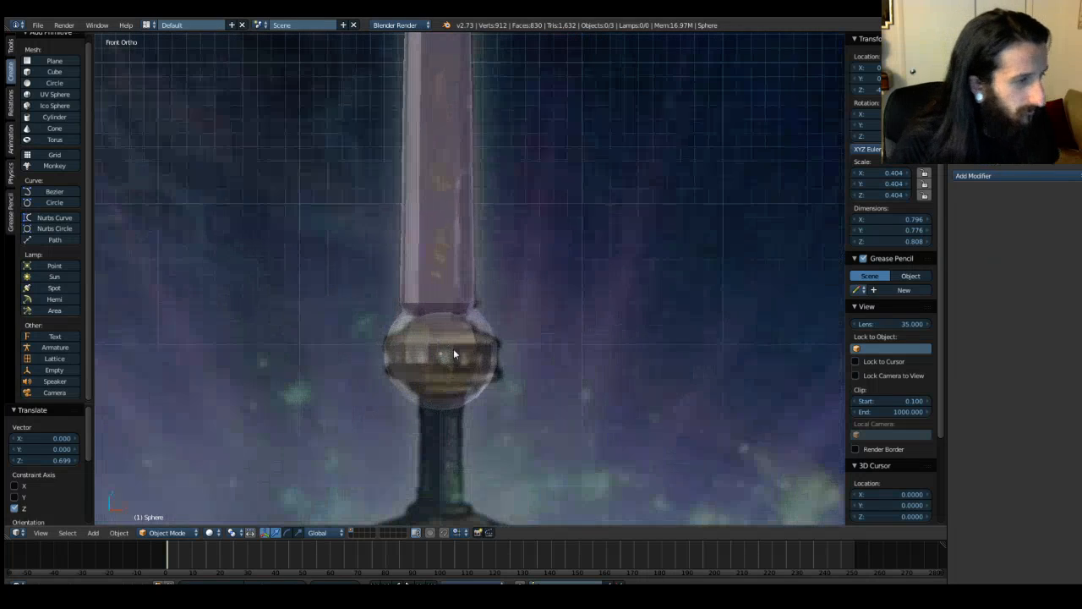
pyautogui.moveTo(403, 371); pyautogui.dragTo(477, 391, button='middle')
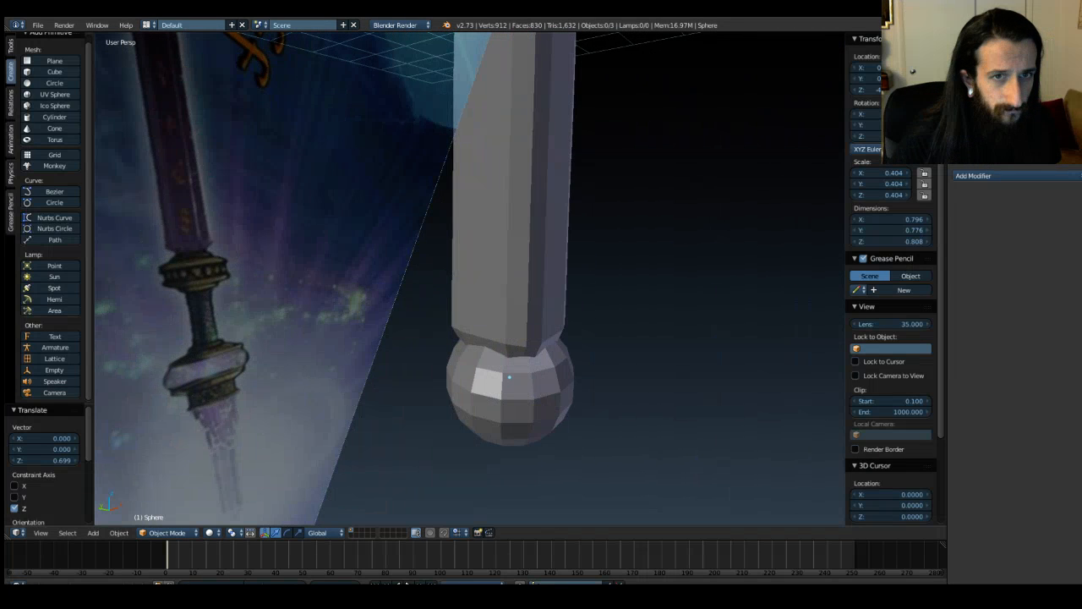
pyautogui.click(1046, 77)
pyautogui.moveTo(465, 345); pyautogui.dragTo(517, 324, button='middle')
pyautogui.press('Tab')
pyautogui.moveTo(473, 272); pyautogui.dragTo(534, 464)
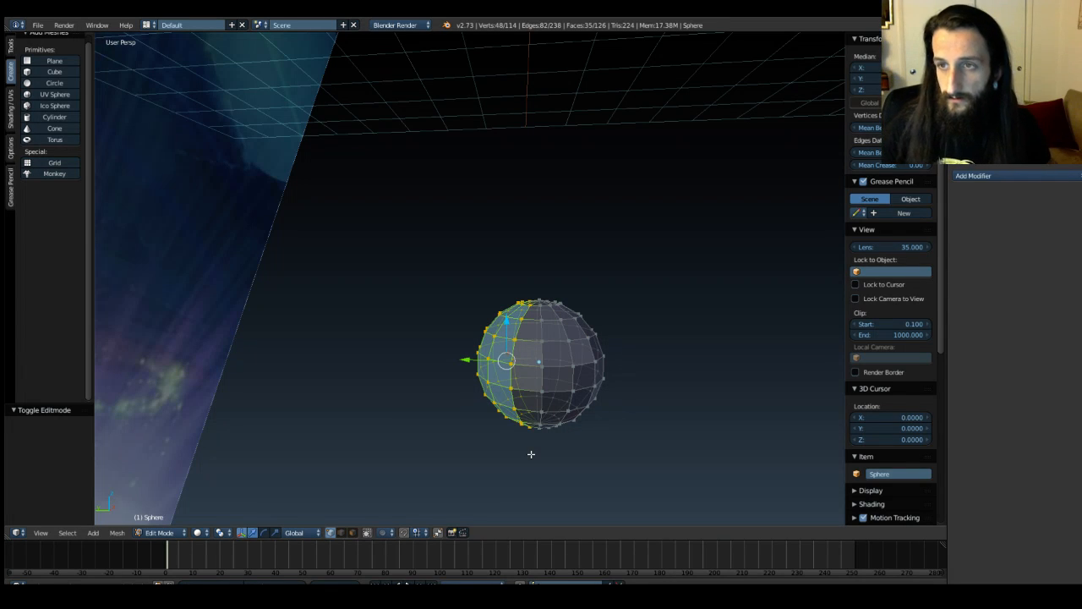
pyautogui.moveTo(495, 332); pyautogui.dragTo(503, 388, button='middle')
pyautogui.press('x')
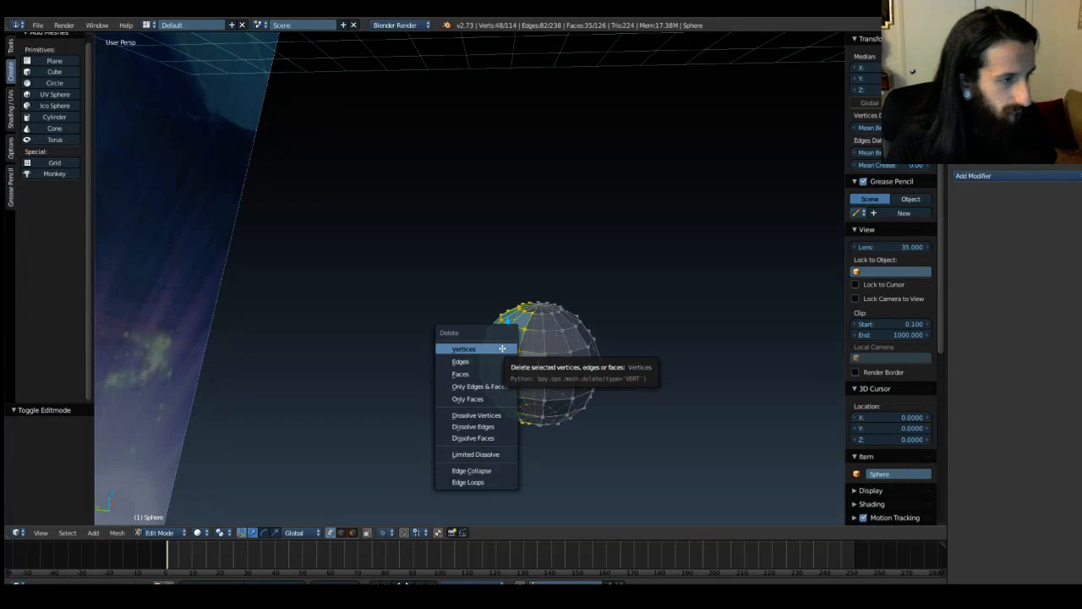
pyautogui.click(503, 414)
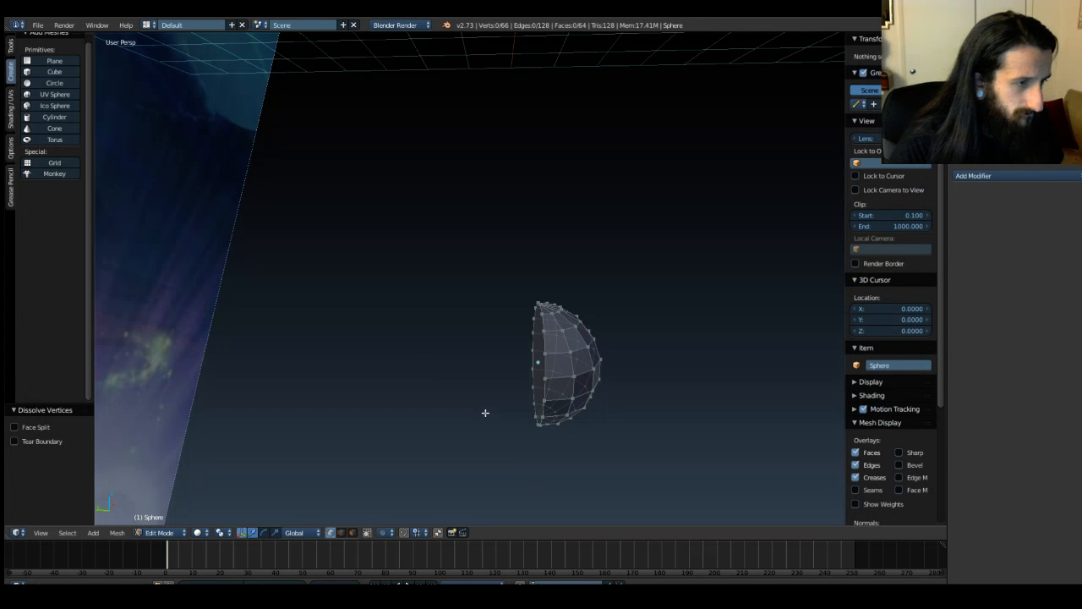
# Step: Add a Mirror modifier to the half sphere on the Y axis only, with Clipping enabled and Merge disabled
pyautogui.moveTo(483, 248); pyautogui.dragTo(693, 502)
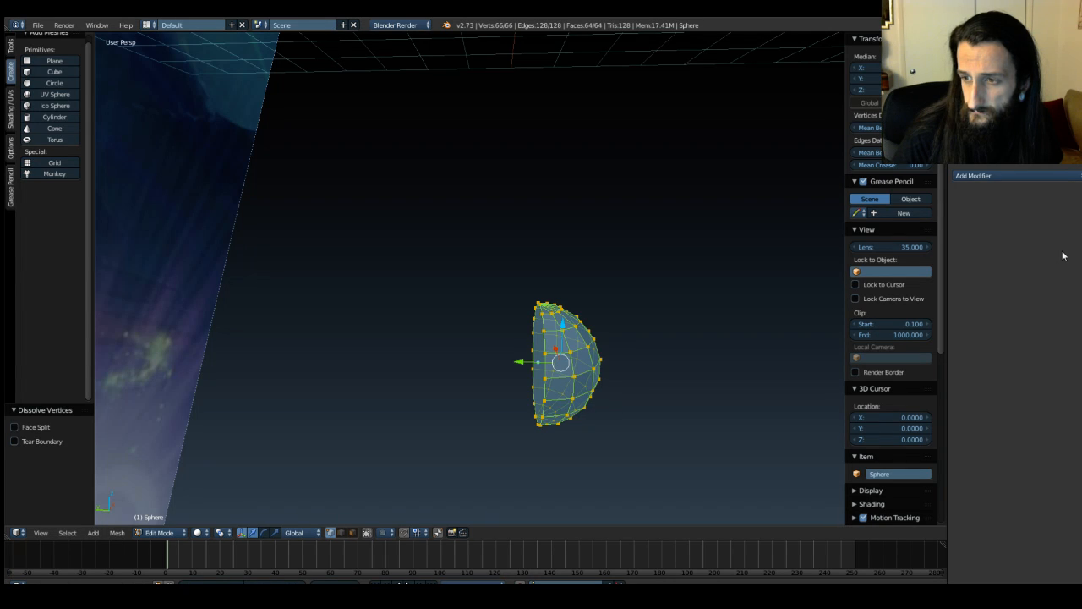
pyautogui.click(1022, 175)
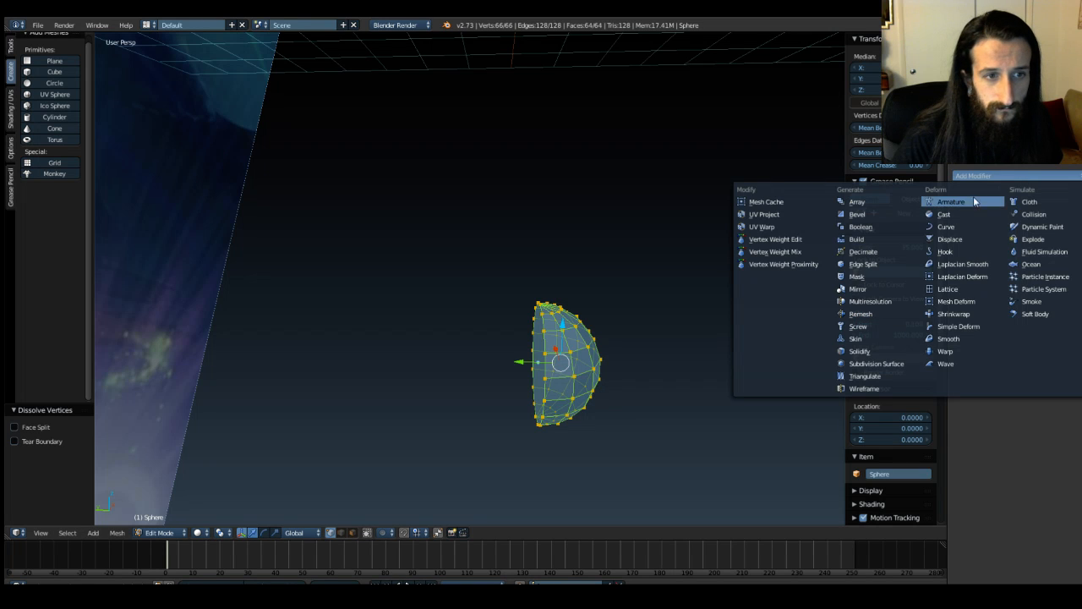
pyautogui.click(871, 289)
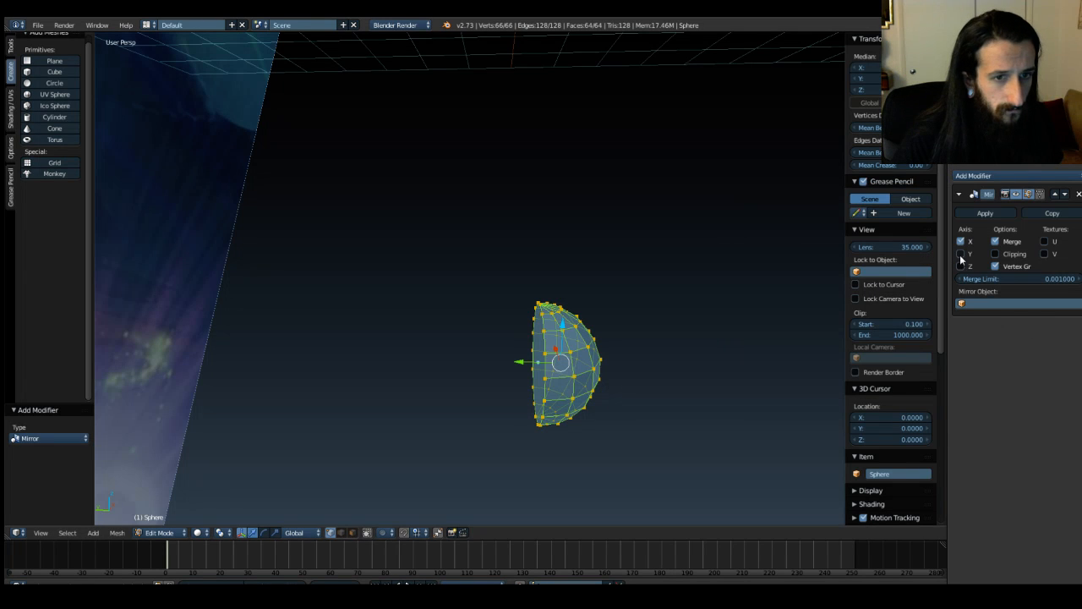
pyautogui.click(961, 253)
pyautogui.click(962, 242)
pyautogui.click(996, 256)
pyautogui.click(995, 242)
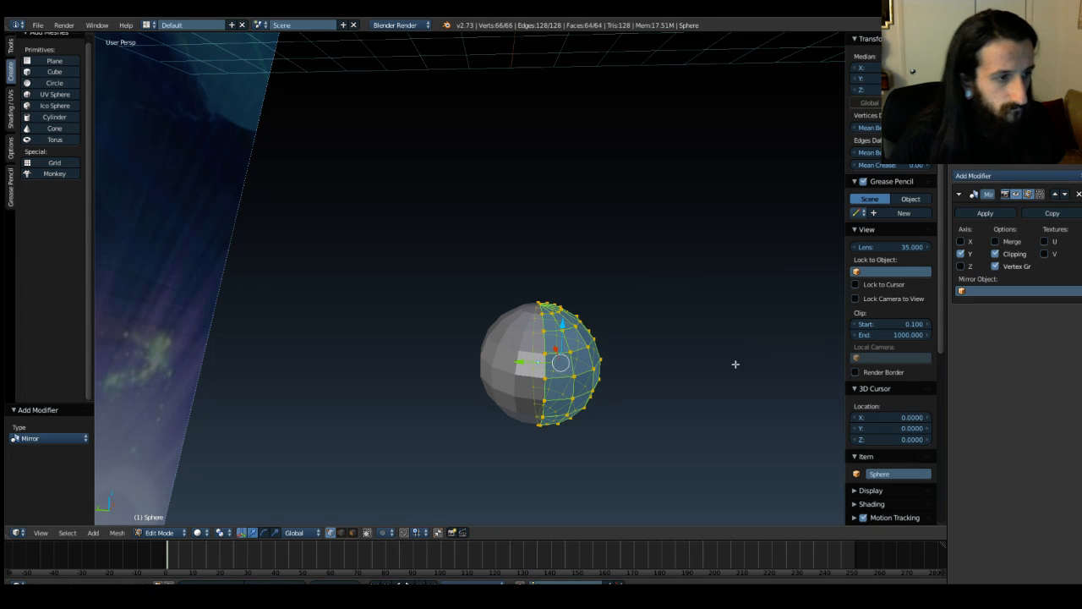
# Step: Delete the vertices on the lower half of the sphere to leave an open dome
pyautogui.moveTo(738, 364); pyautogui.dragTo(599, 330, button='middle')
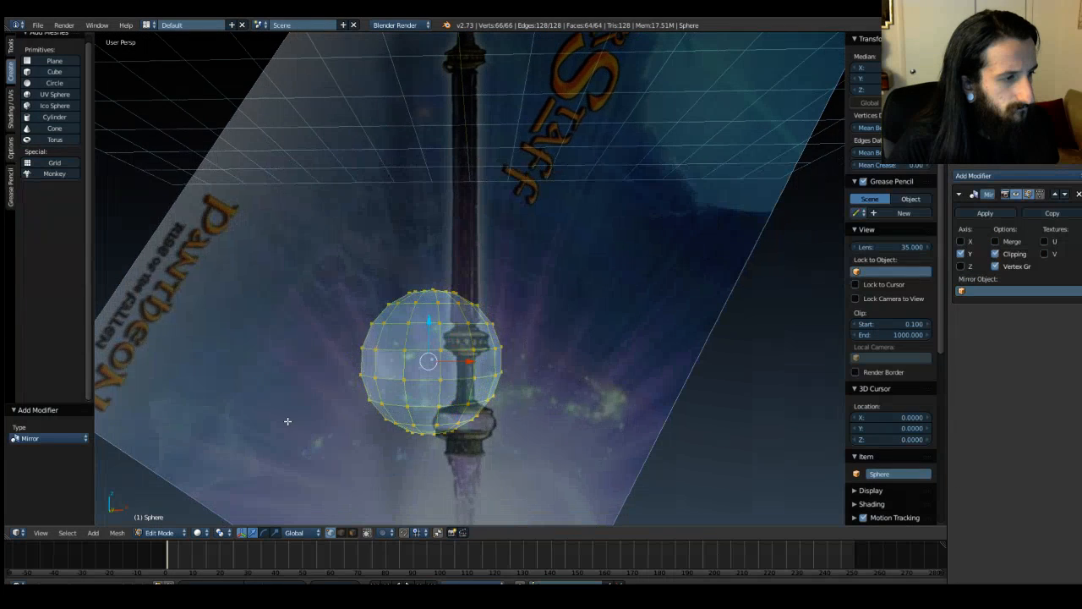
pyautogui.press('a')
pyautogui.press('b')
pyautogui.moveTo(326, 367); pyautogui.dragTo(642, 478)
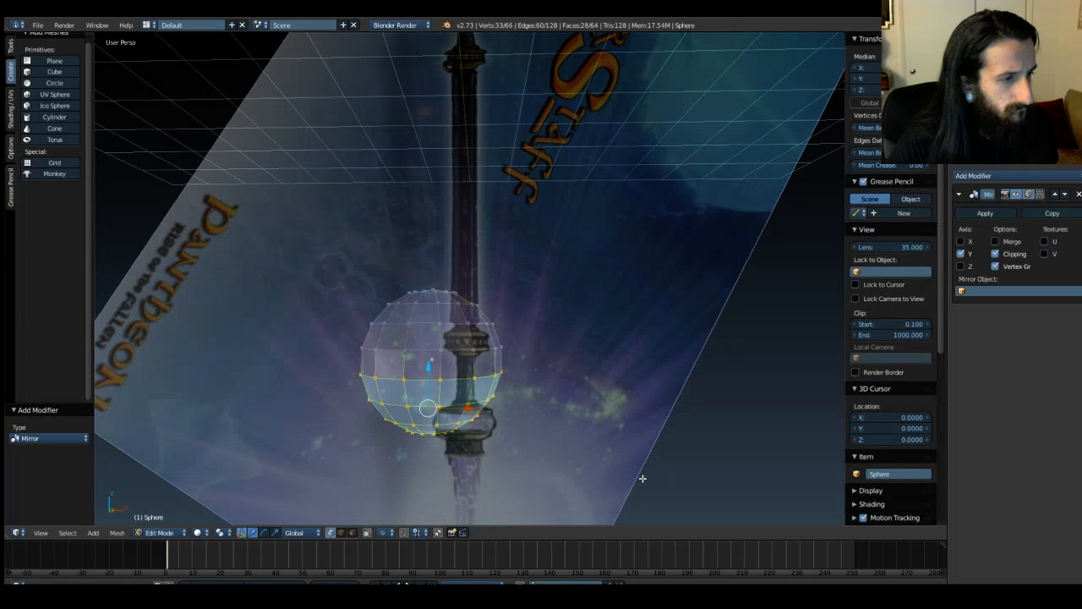
pyautogui.press('x')
pyautogui.click(622, 424)
pyautogui.moveTo(583, 427); pyautogui.dragTo(498, 450, button='middle')
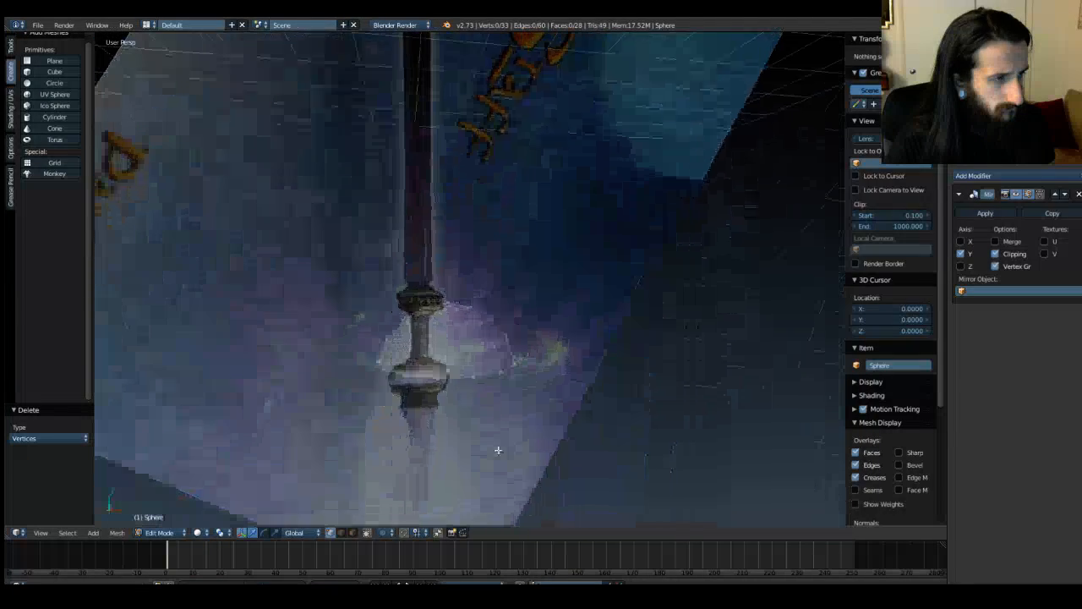
pyautogui.press('Tab')
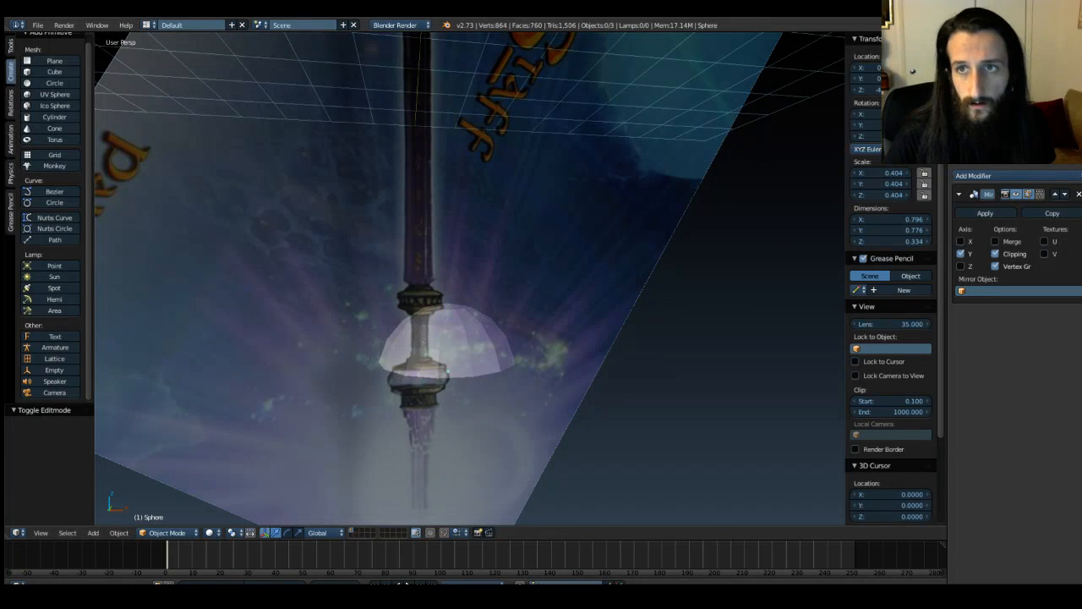
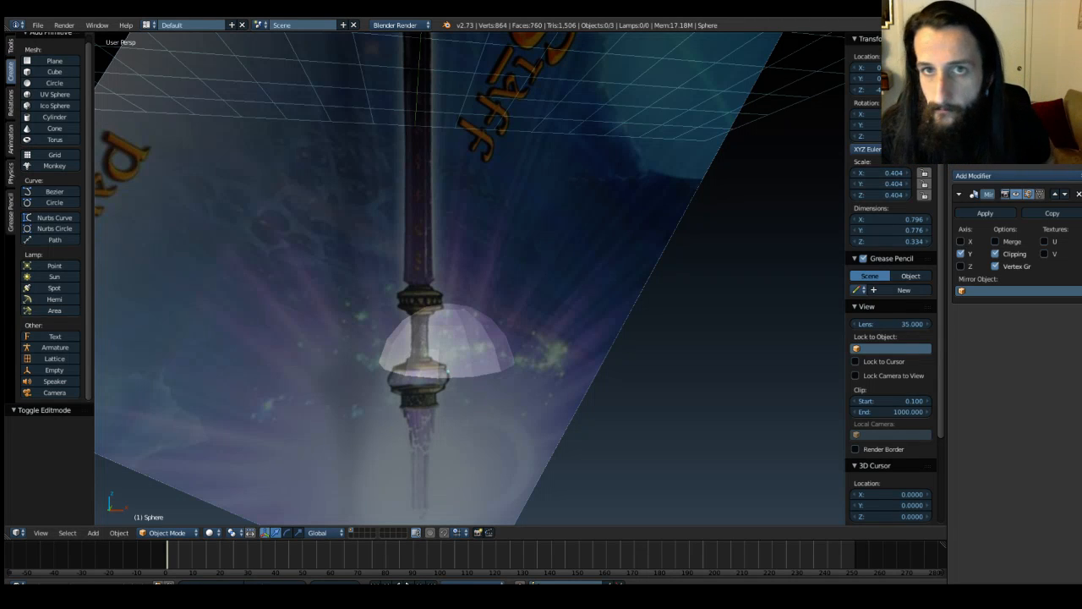
# Step: In front view, reposition the dome along Z over the upper part of the reference collar, finishing with an upward move of about 0.382
pyautogui.press('Tab')
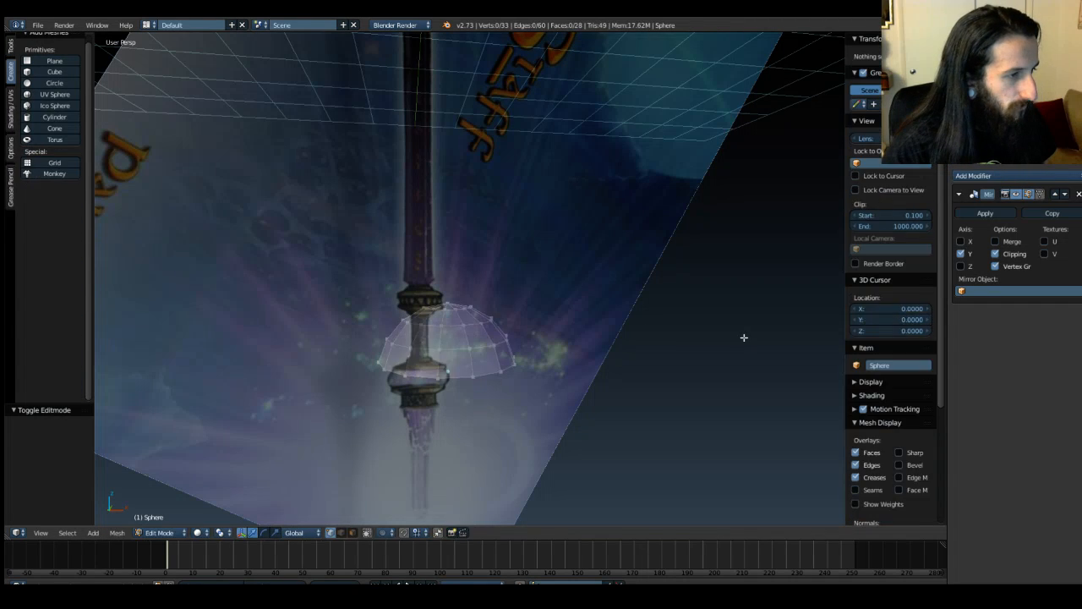
pyautogui.press('KP_1')
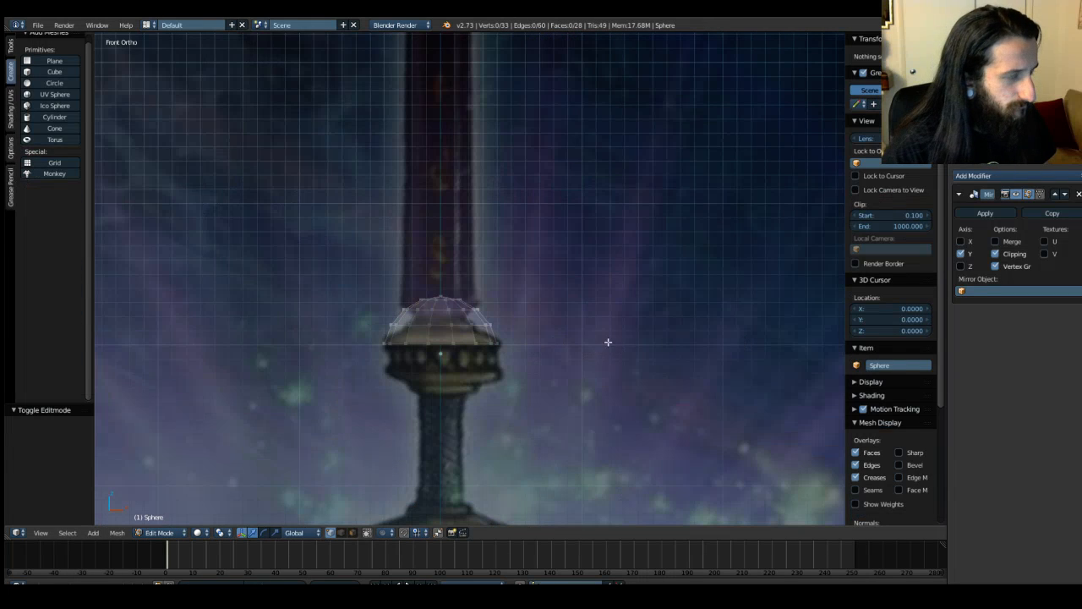
pyautogui.keyDown('shift'); pyautogui.moveTo(580, 338); pyautogui.dragTo(592, 283, button='middle'); pyautogui.keyUp('shift')
pyautogui.press('Tab')
pyautogui.rightClick(471, 261)
pyautogui.moveTo(453, 257); pyautogui.dragTo(457, 329)
pyautogui.scroll(3, 465, 317)
pyautogui.moveTo(441, 382); pyautogui.dragTo(435, 295)
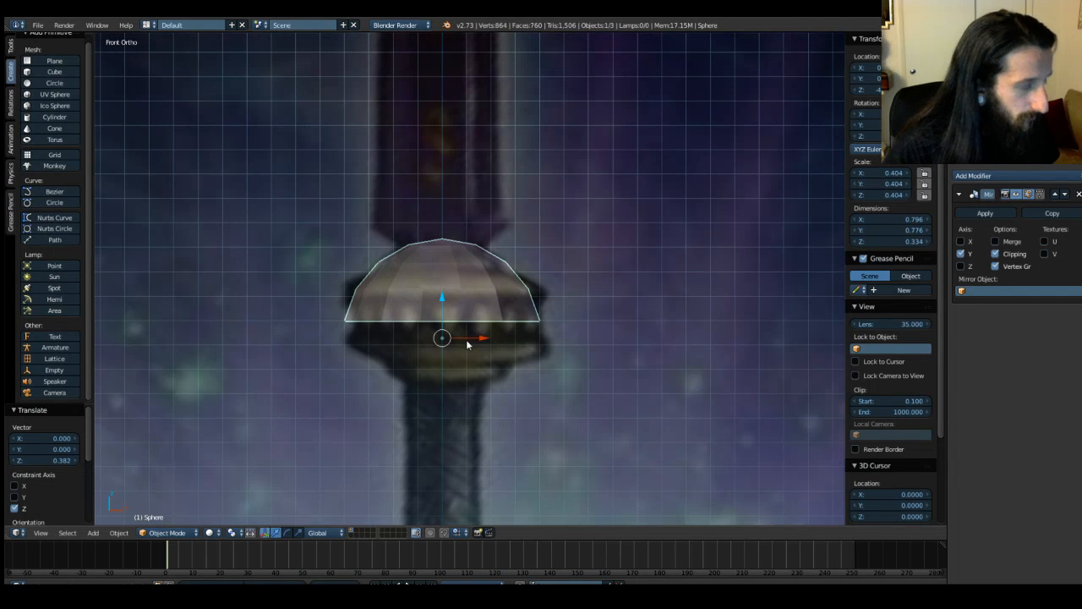
# Step: Scale the dome by 0.9 along the X axis
pyautogui.press('s')
pyautogui.press('x')
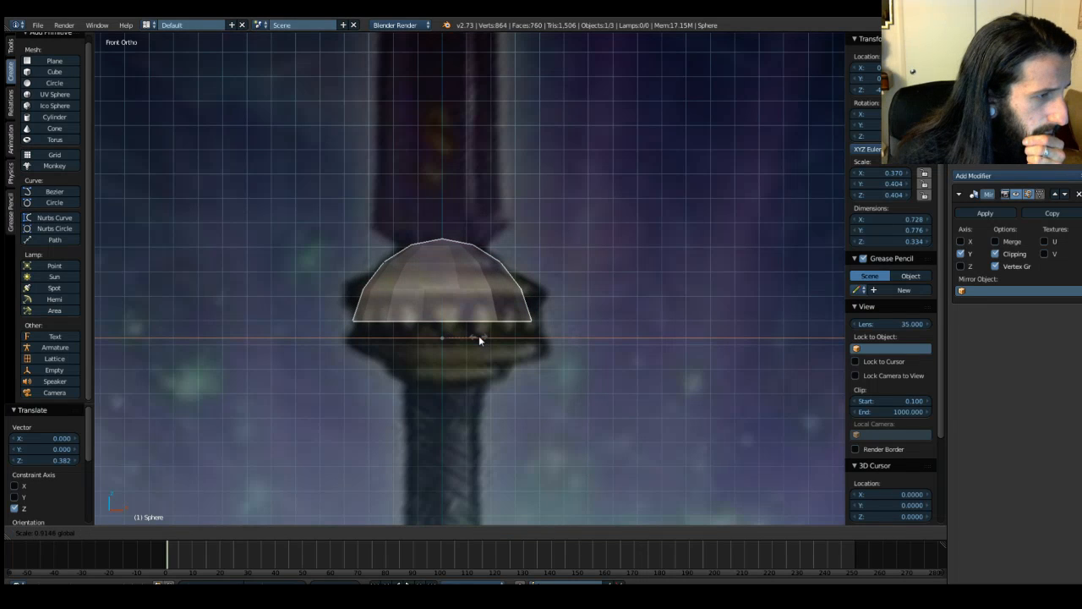
pyautogui.write('.9')
pyautogui.press('Return')
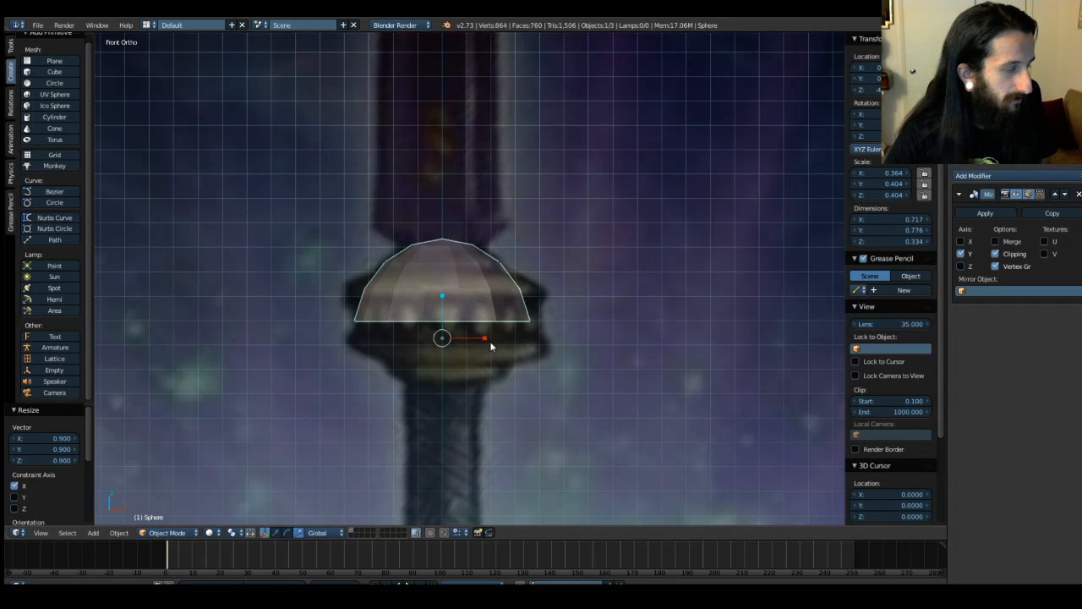
# Step: In edit mode, lower the dome's top vertex about 0.021 along Z to flatten its peak
pyautogui.rightClick(566, 251)
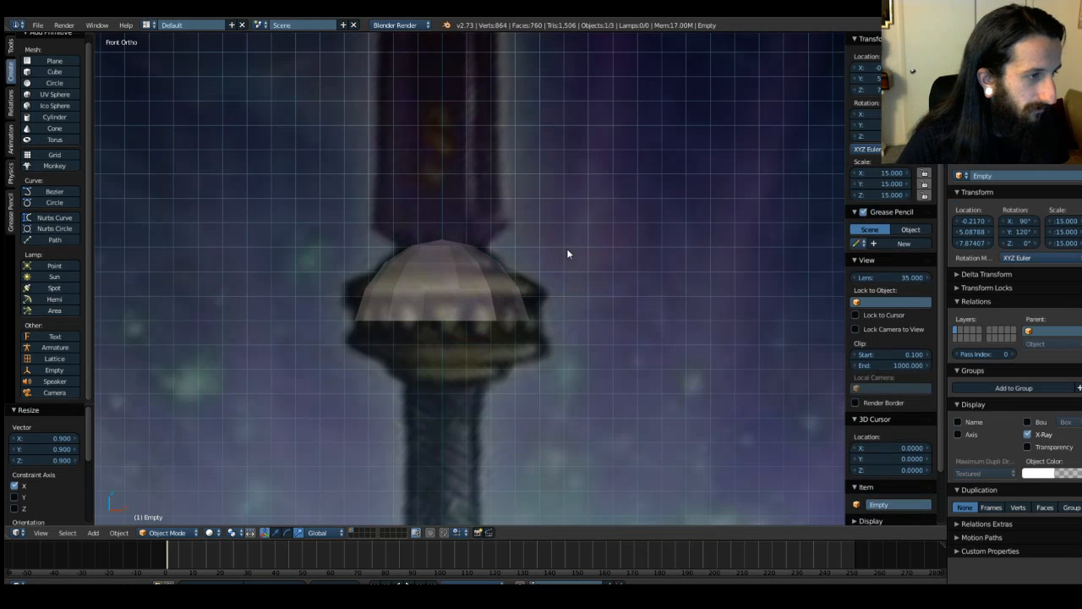
pyautogui.rightClick(416, 296)
pyautogui.press('Tab')
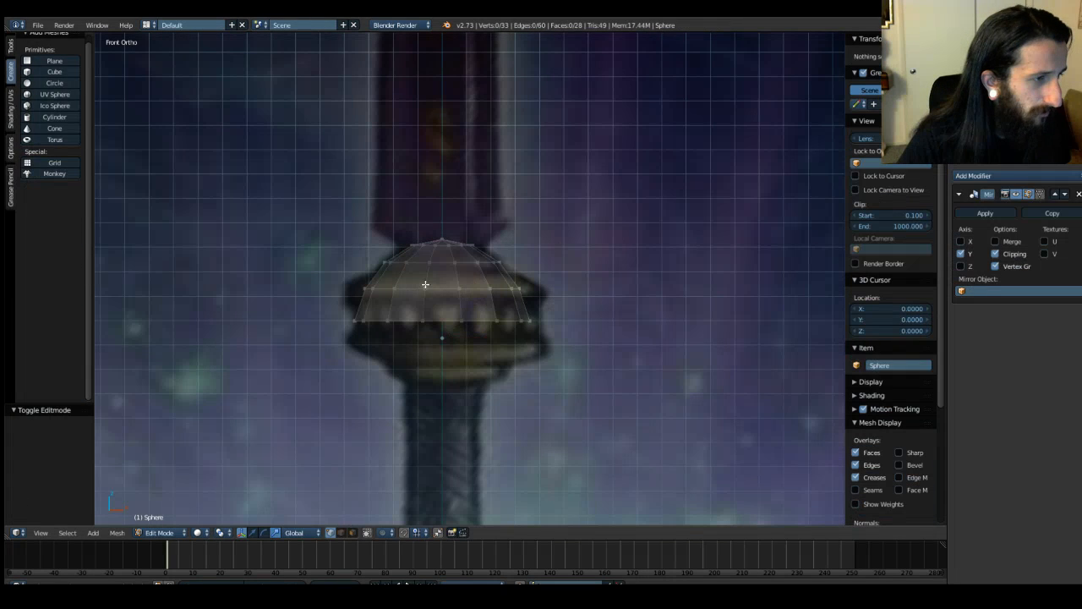
pyautogui.rightClick(441, 240)
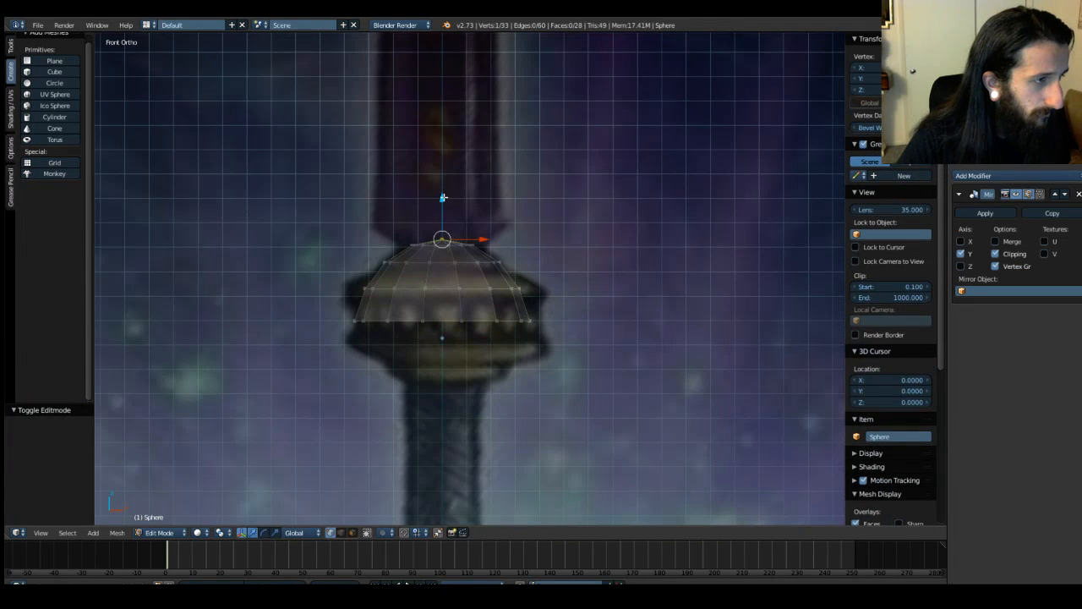
pyautogui.press('g')
pyautogui.press('z')
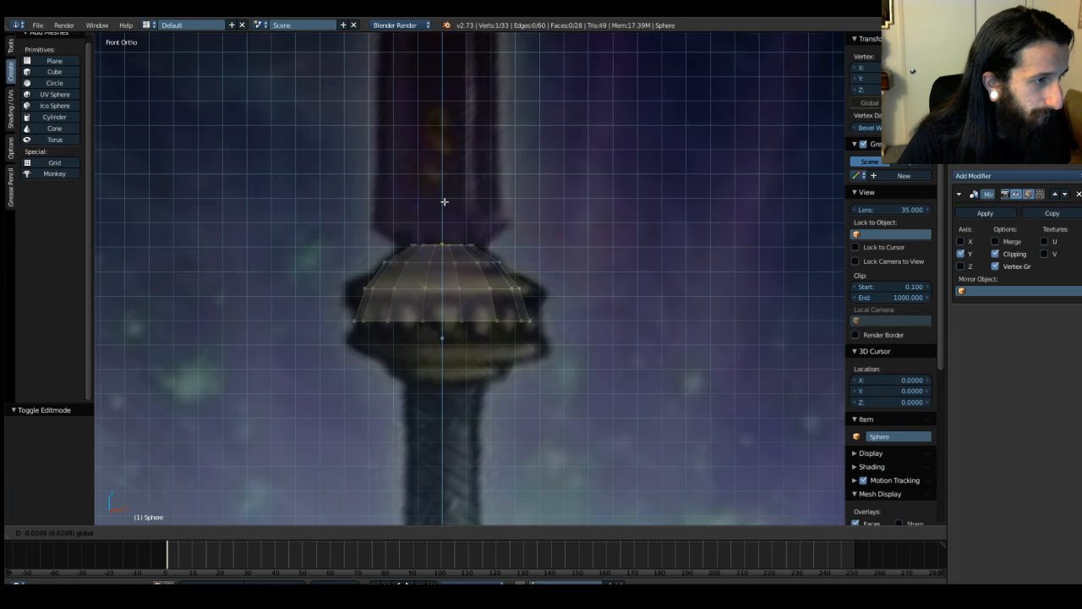
pyautogui.click(444, 202)
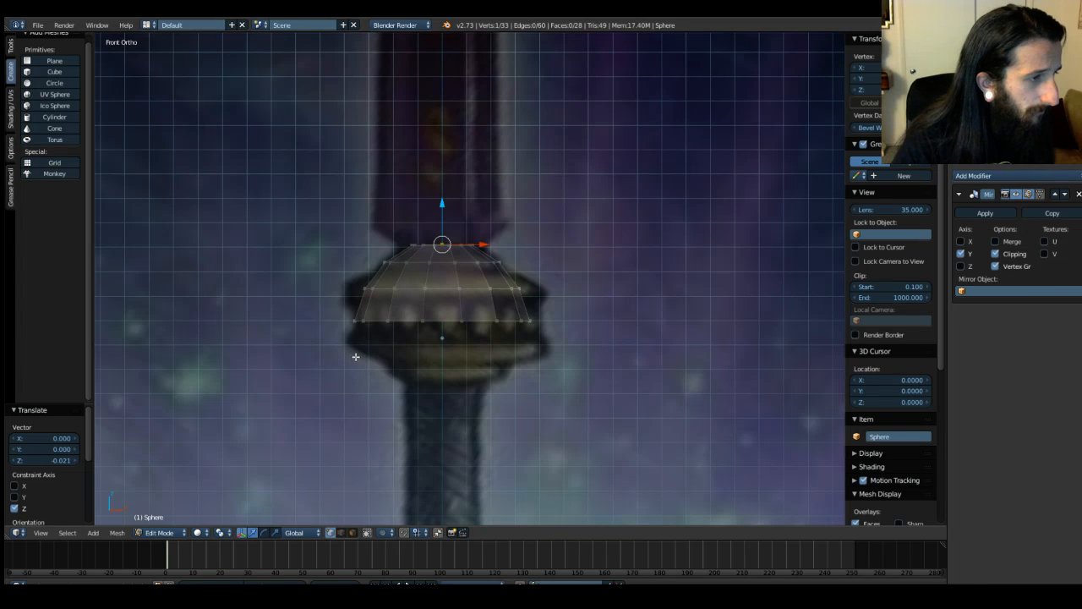
# Step: Select the dome's bottom ring of vertices and delete them
pyautogui.keyDown('ctrl'); pyautogui.moveTo(352, 307); pyautogui.dragTo(583, 332); pyautogui.keyUp('ctrl')
pyautogui.press('x')
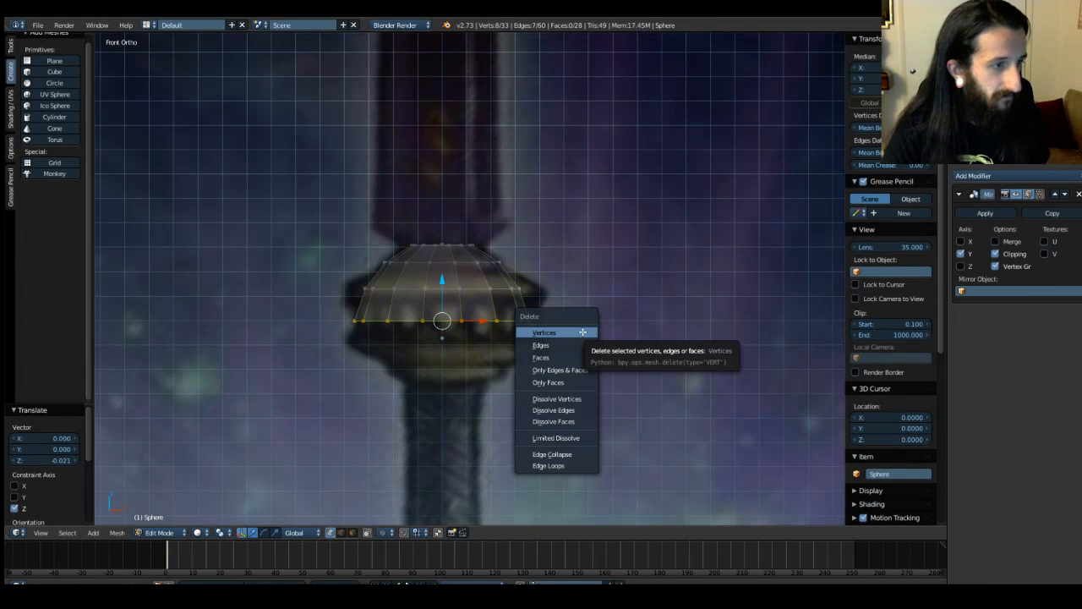
pyautogui.click(582, 342)
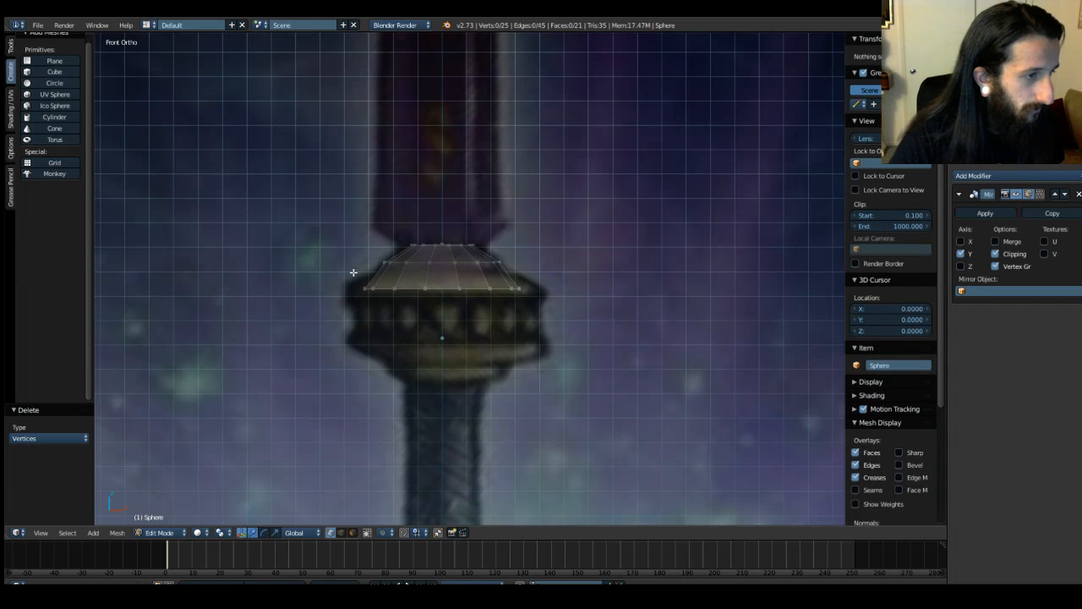
# Step: Raise the bottom vertex ring along Z by about 0.037 and another 0.028, and the middle ring by about 0.014
pyautogui.moveTo(359, 256); pyautogui.dragTo(568, 313)
pyautogui.moveTo(441, 236); pyautogui.dragTo(434, 241)
pyautogui.moveTo(356, 274); pyautogui.dragTo(568, 298)
pyautogui.moveTo(443, 242); pyautogui.dragTo(443, 233)
pyautogui.moveTo(368, 251); pyautogui.dragTo(529, 267)
pyautogui.moveTo(443, 221); pyautogui.dragTo(442, 218)
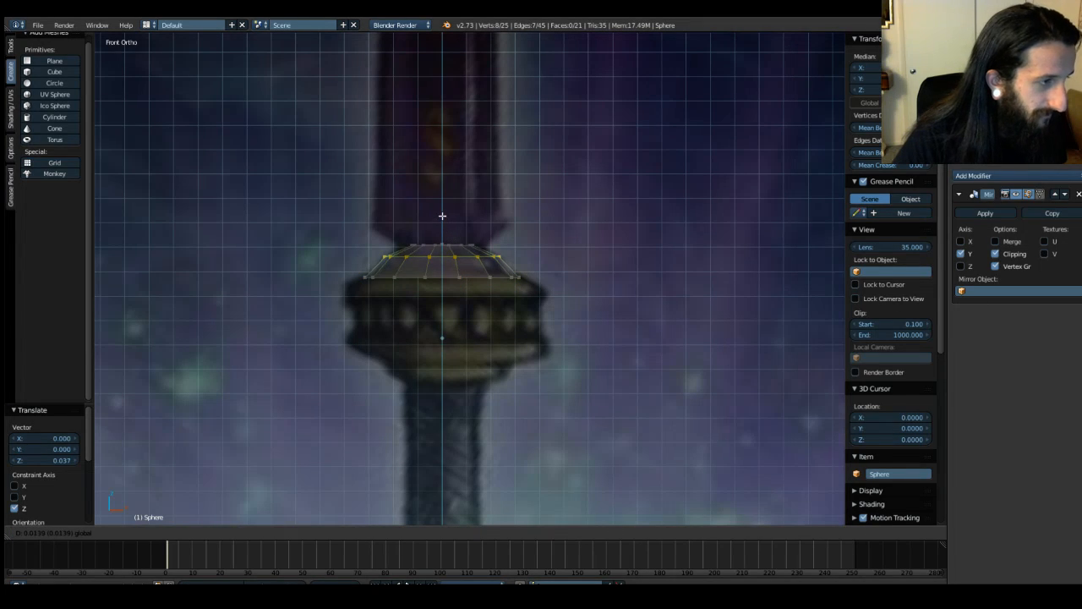
pyautogui.moveTo(362, 267); pyautogui.dragTo(558, 297)
pyautogui.moveTo(445, 243); pyautogui.dragTo(445, 230)
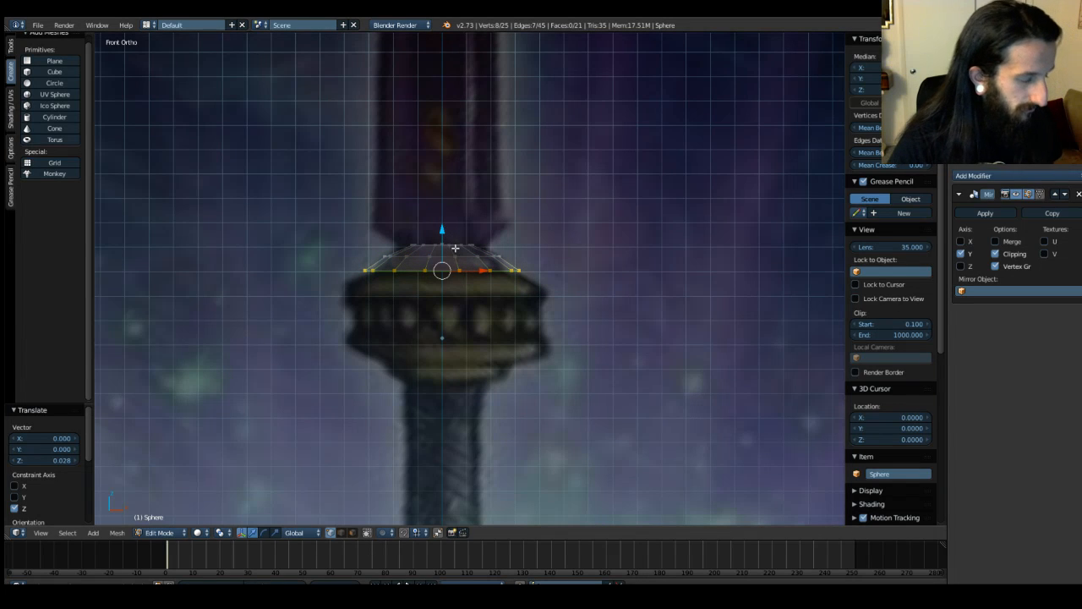
# Step: Narrow the bottom ring along X to the reference outline and scale the middle ring to about 0.933 along X
pyautogui.moveTo(488, 271); pyautogui.dragTo(478, 272)
pyautogui.moveTo(377, 251); pyautogui.dragTo(482, 257)
pyautogui.press('a')
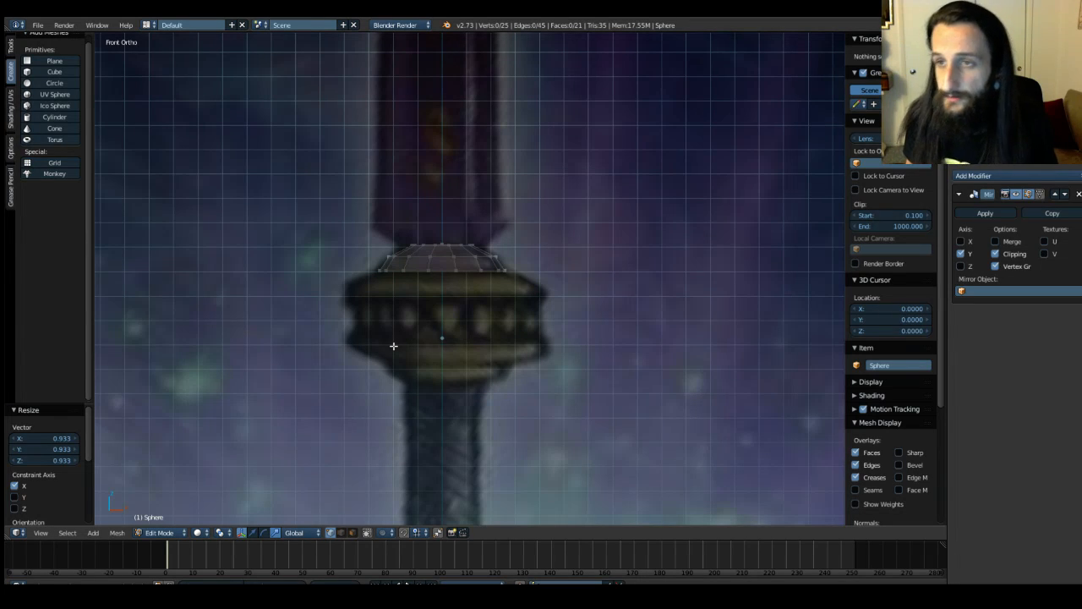
# Step: Select the dome's ring vertices away from the mirror seam and move them about 0.021 along Y toward it
pyautogui.moveTo(365, 305); pyautogui.dragTo(287, 255, button='middle')
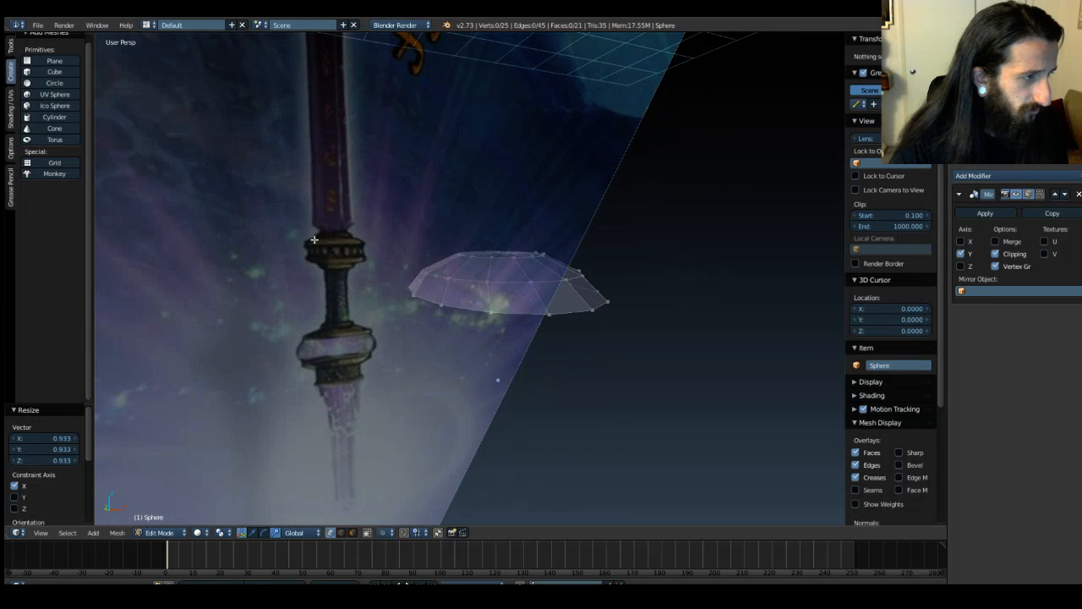
pyautogui.moveTo(373, 339); pyautogui.dragTo(407, 333, button='middle')
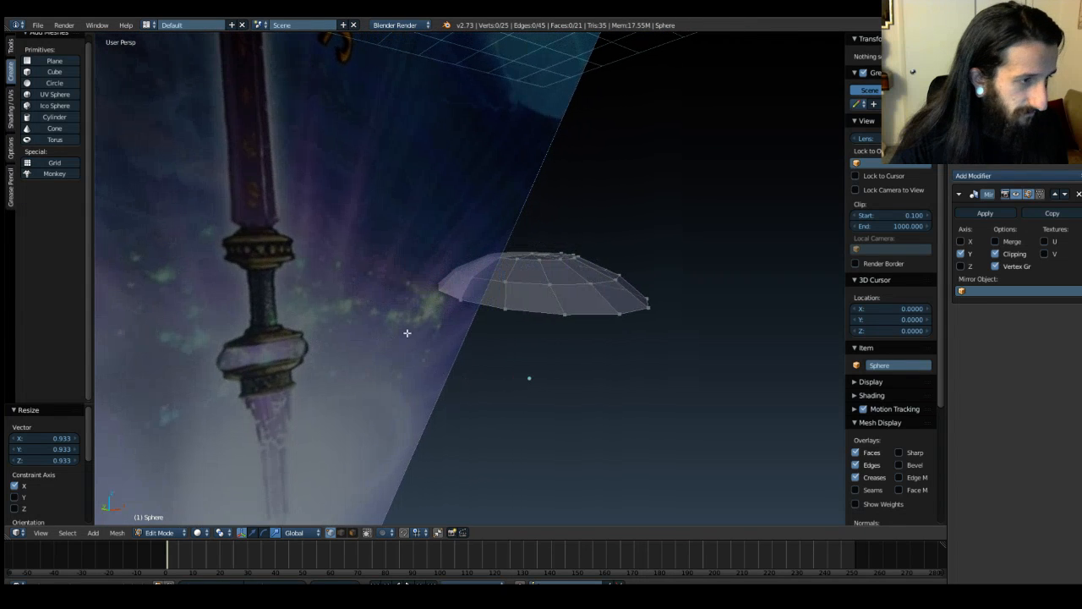
pyautogui.press('b')
pyautogui.moveTo(449, 295)
pyautogui.mouseDown()
pyautogui.moveTo(547, 321)
pyautogui.moveTo(686, 335)
pyautogui.mouseUp()
pyautogui.moveTo(708, 341)
pyautogui.mouseDown(button='middle')
pyautogui.moveTo(544, 347)
pyautogui.moveTo(662, 404)
pyautogui.moveTo(761, 392)
pyautogui.mouseUp(button='middle')
pyautogui.moveTo(651, 420); pyautogui.dragTo(592, 424, button='middle')
pyautogui.press('b')
pyautogui.moveTo(551, 201); pyautogui.dragTo(645, 395)
pyautogui.press('b')
pyautogui.moveTo(541, 195); pyautogui.dragTo(630, 406)
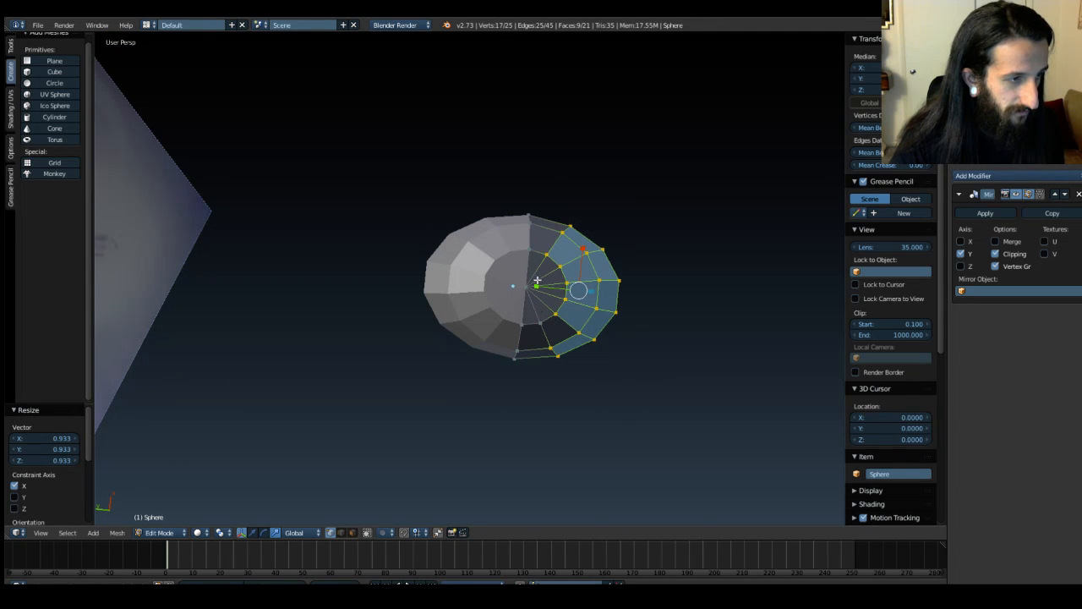
pyautogui.keyDown('shift'); pyautogui.rightClick(550, 348); pyautogui.keyUp('shift')
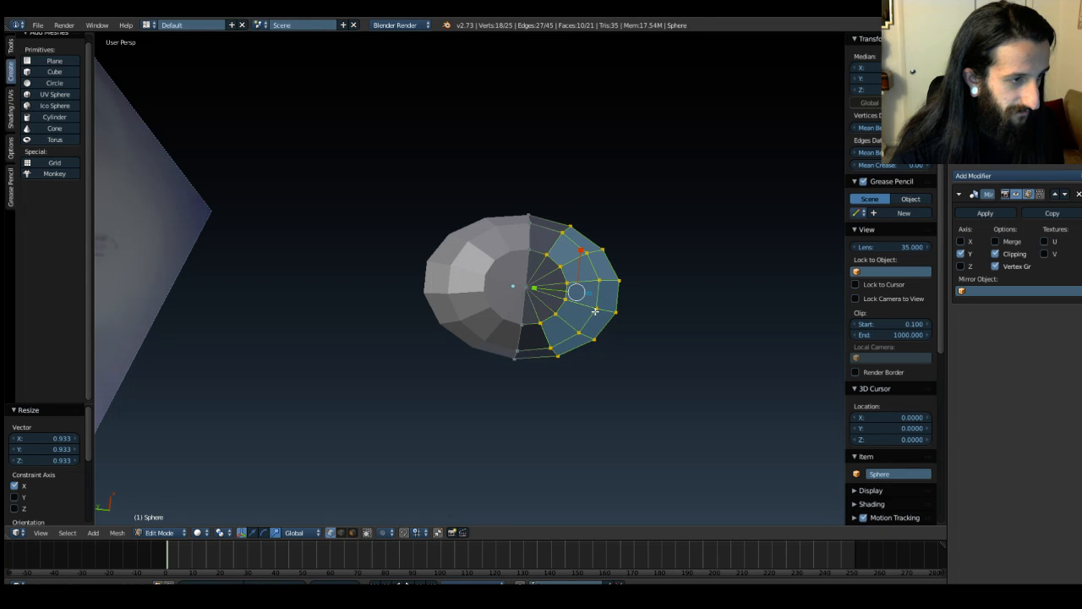
pyautogui.click(252, 532)
pyautogui.moveTo(531, 293); pyautogui.dragTo(532, 291)
pyautogui.press('a')
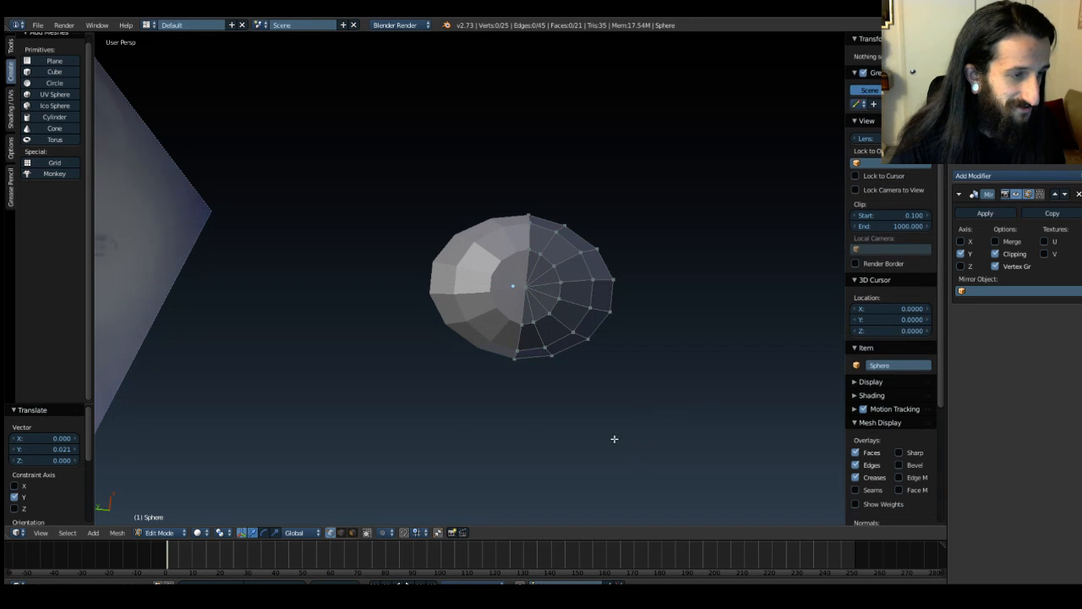
# Step: Select the 12 outermost vertices on the unmirrored half and move them about 0.009 along Y toward the mirror seam
pyautogui.moveTo(656, 339); pyautogui.dragTo(557, 277)
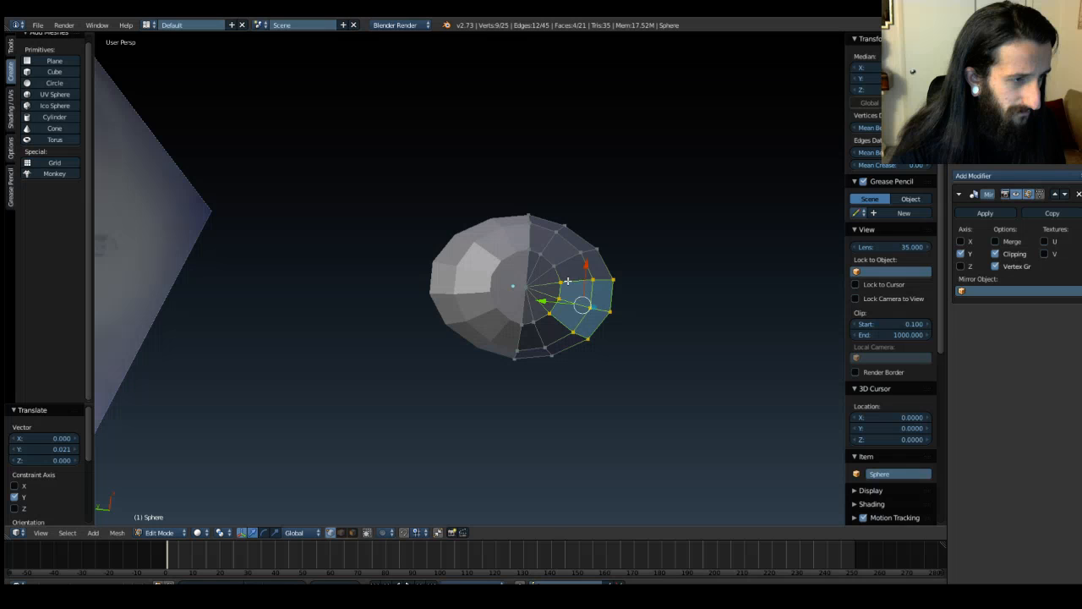
pyautogui.keyDown('shift'); pyautogui.rightClick(634, 275); pyautogui.keyUp('shift')
pyautogui.moveTo(656, 314); pyautogui.dragTo(559, 245)
pyautogui.keyDown('shift'); pyautogui.rightClick(553, 267); pyautogui.keyUp('shift')
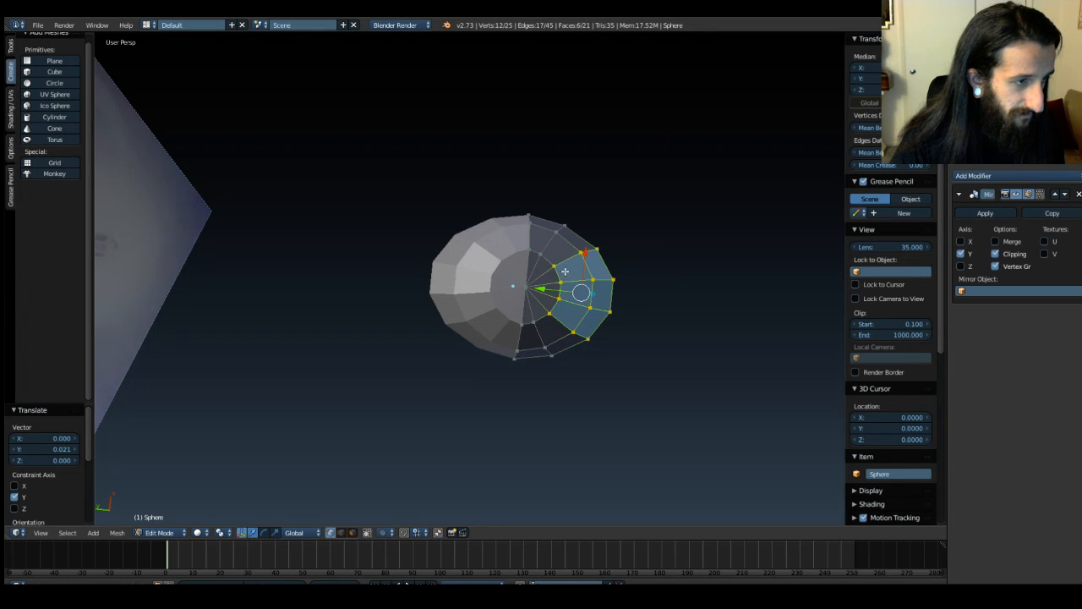
pyautogui.moveTo(544, 295); pyautogui.dragTo(536, 291)
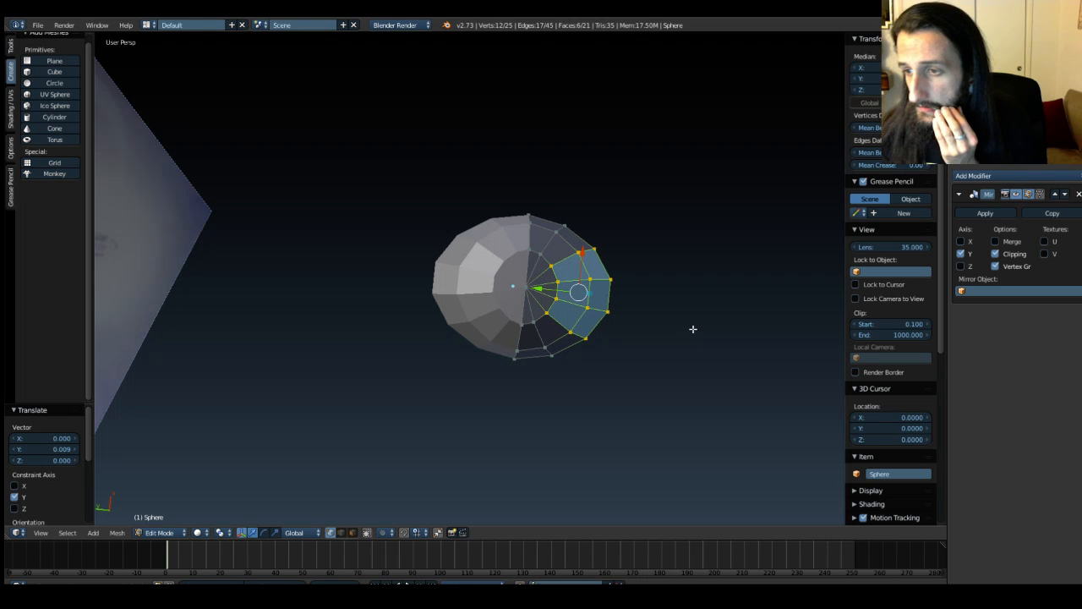
pyautogui.press('a')
# Step: Examine the collar piece's shape from several angles and against the reference in front view
pyautogui.moveTo(695, 399); pyautogui.dragTo(580, 348, button='middle')
pyautogui.moveTo(506, 391); pyautogui.dragTo(457, 285)
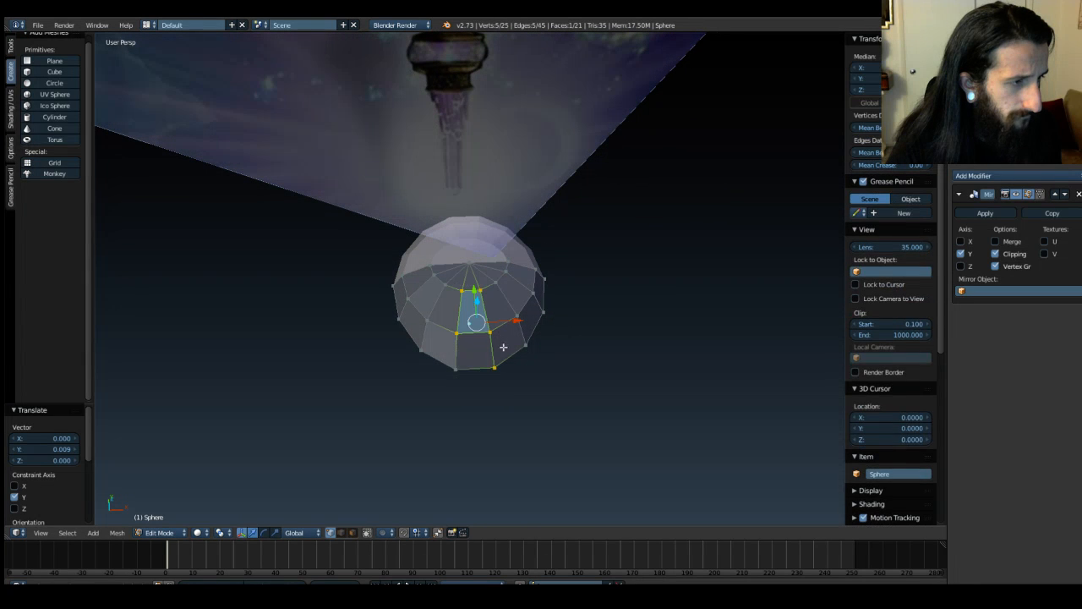
pyautogui.press('Tab')
pyautogui.moveTo(442, 422); pyautogui.dragTo(519, 387, button='middle')
pyautogui.press('e')
pyautogui.press('r')
pyautogui.moveTo(472, 290); pyautogui.dragTo(479, 301)
pyautogui.scroll(-1, 741, 263)
pyautogui.moveTo(497, 318); pyautogui.dragTo(338, 307, button='middle')
pyautogui.press('a')
pyautogui.press('Tab')
pyautogui.press('Tab')
pyautogui.moveTo(302, 338); pyautogui.dragTo(421, 356, button='middle')
pyautogui.rightClick(437, 356)
pyautogui.press('KP_1')
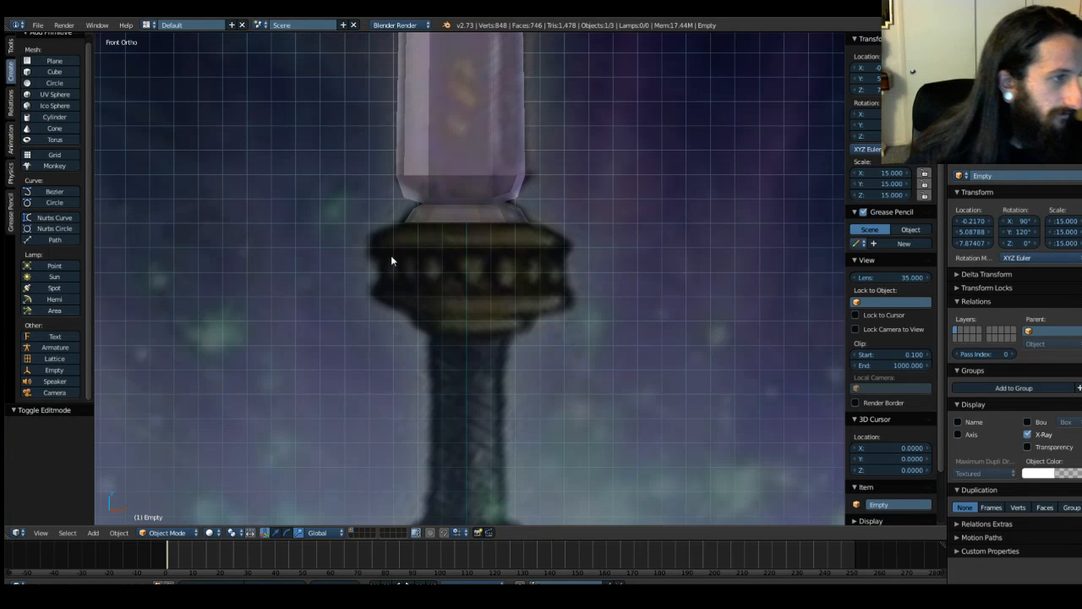
pyautogui.rightClick(446, 140)
pyautogui.press('Tab')
pyautogui.moveTo(389, 199); pyautogui.dragTo(408, 216)
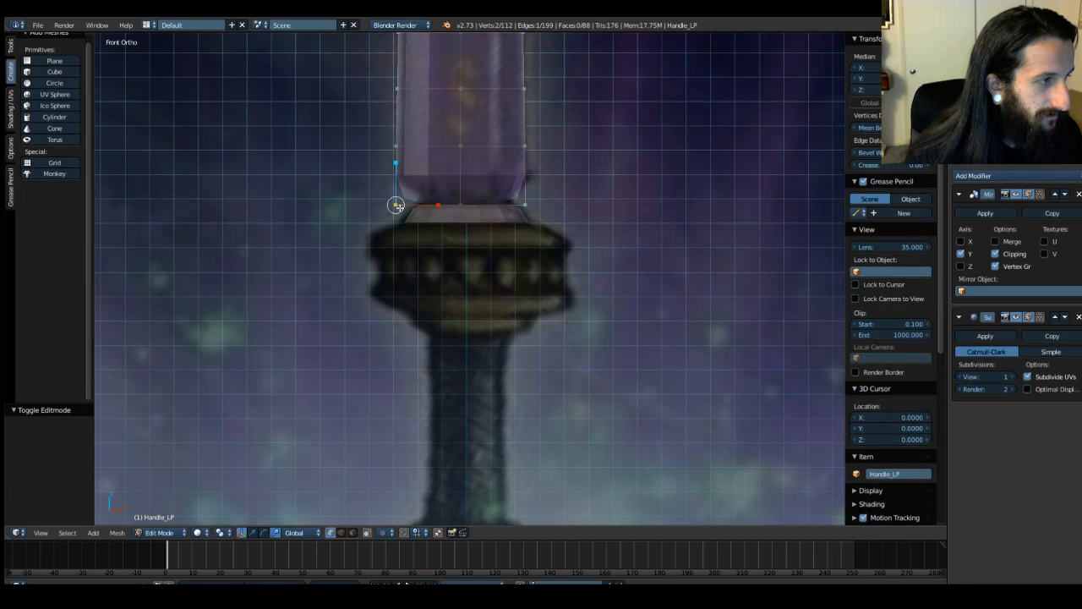
pyautogui.press('b')
pyautogui.moveTo(538, 214); pyautogui.dragTo(522, 202)
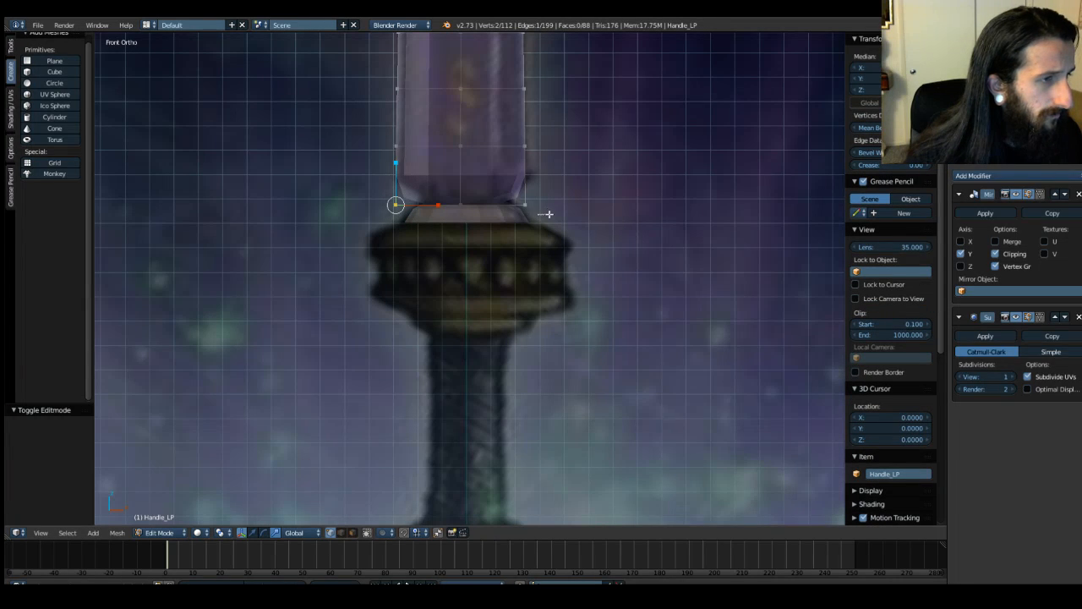
pyautogui.rightClick(525, 244)
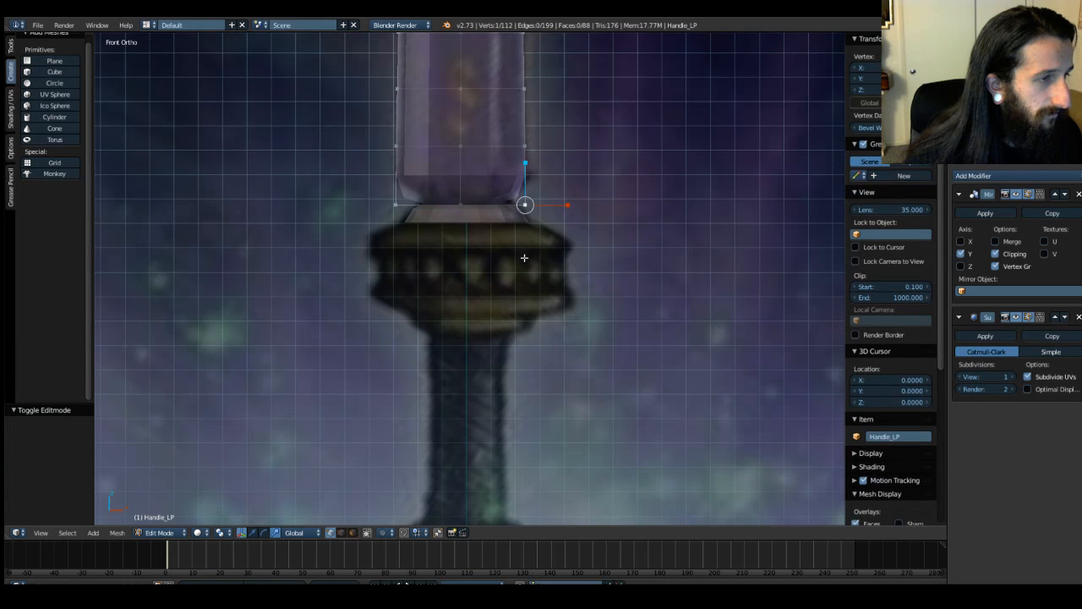
pyautogui.press('a')
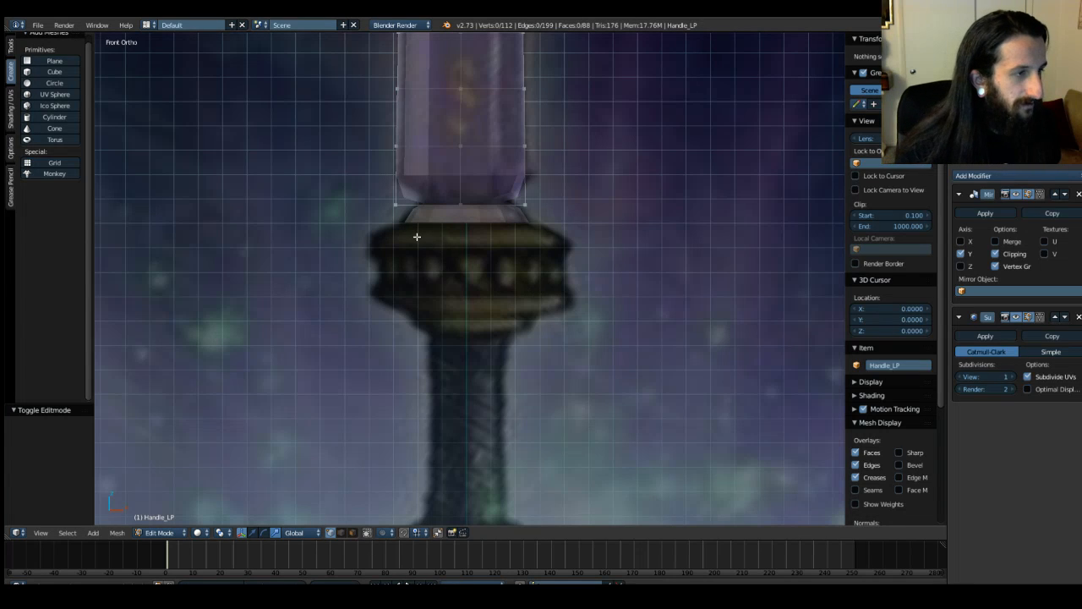
pyautogui.press('Tab')
pyautogui.rightClick(451, 249)
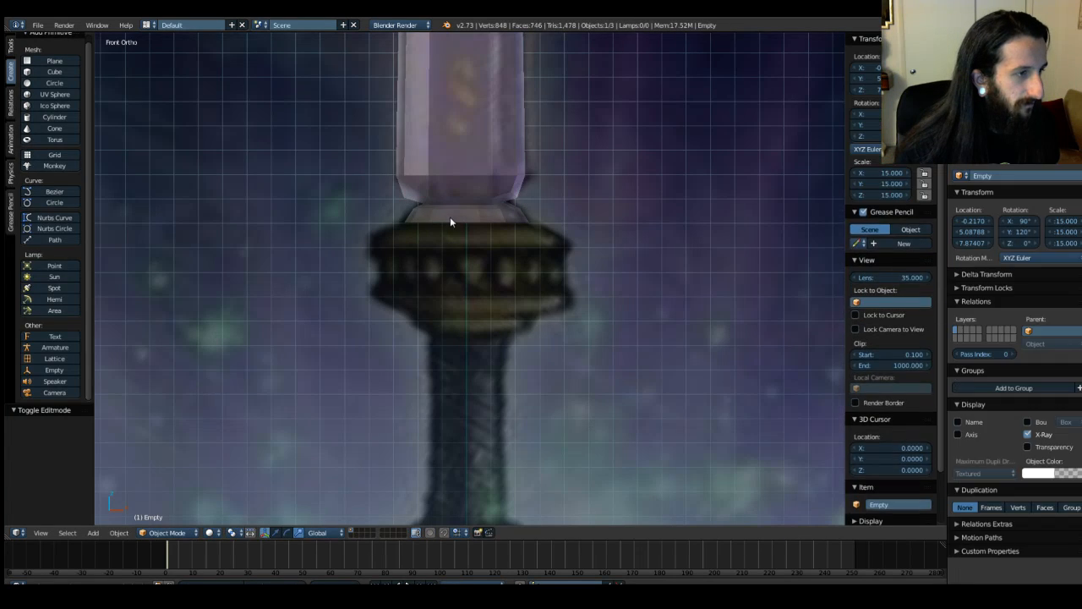
# Step: Select the bottom ring vertices of the collar dome and nudge the ring slightly down along Z
pyautogui.press('Tab')
pyautogui.moveTo(413, 222); pyautogui.dragTo(553, 251)
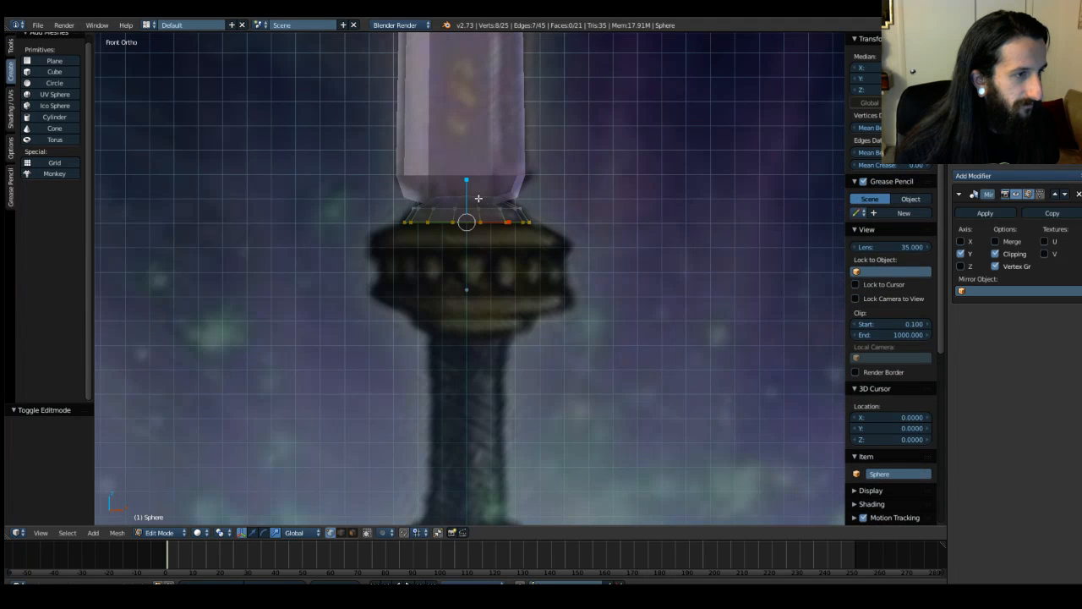
pyautogui.press('w')
pyautogui.moveTo(467, 183); pyautogui.dragTo(470, 185)
pyautogui.press('a')
# Step: Select the eight vertices of the dome's open rim, extrude them in place and scale the new ring to 1.09 to form a lip
pyautogui.moveTo(339, 259); pyautogui.dragTo(451, 328, button='middle')
pyautogui.click(1044, 78)
pyautogui.press('b')
pyautogui.moveTo(421, 243); pyautogui.dragTo(587, 273)
pyautogui.moveTo(587, 273); pyautogui.dragTo(568, 304, button='middle')
pyautogui.keyDown('shift'); pyautogui.moveTo(406, 258); pyautogui.dragTo(515, 294); pyautogui.keyUp('shift')
pyautogui.hotkey('ctrl', 'z')
pyautogui.press('b')
pyautogui.moveTo(425, 258); pyautogui.dragTo(530, 284)
pyautogui.moveTo(394, 337); pyautogui.dragTo(496, 331, button='middle')
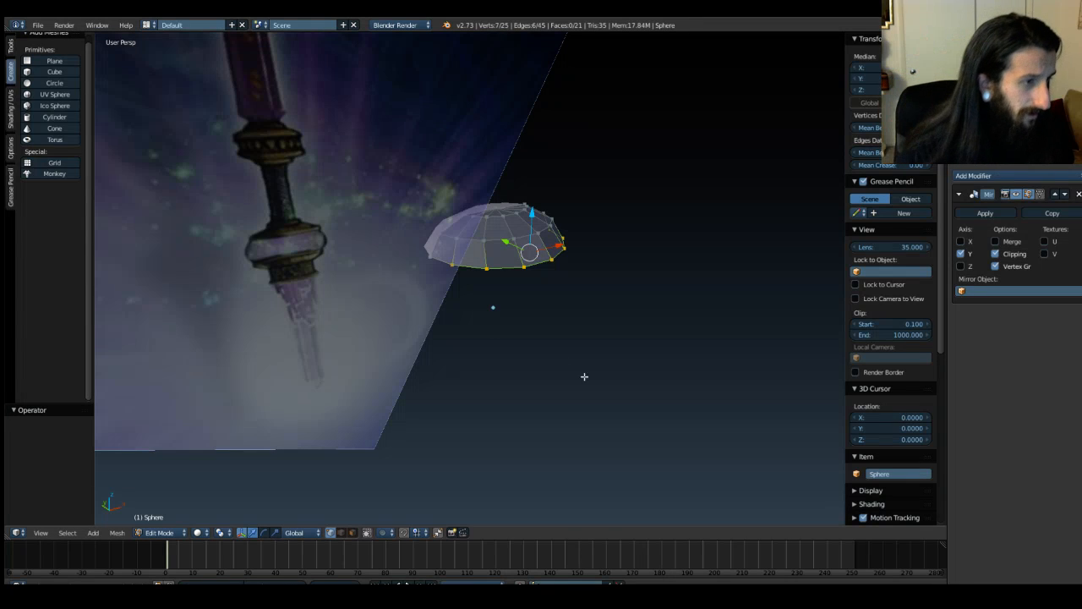
pyautogui.keyDown('shift'); pyautogui.rightClick(428, 251); pyautogui.keyUp('shift')
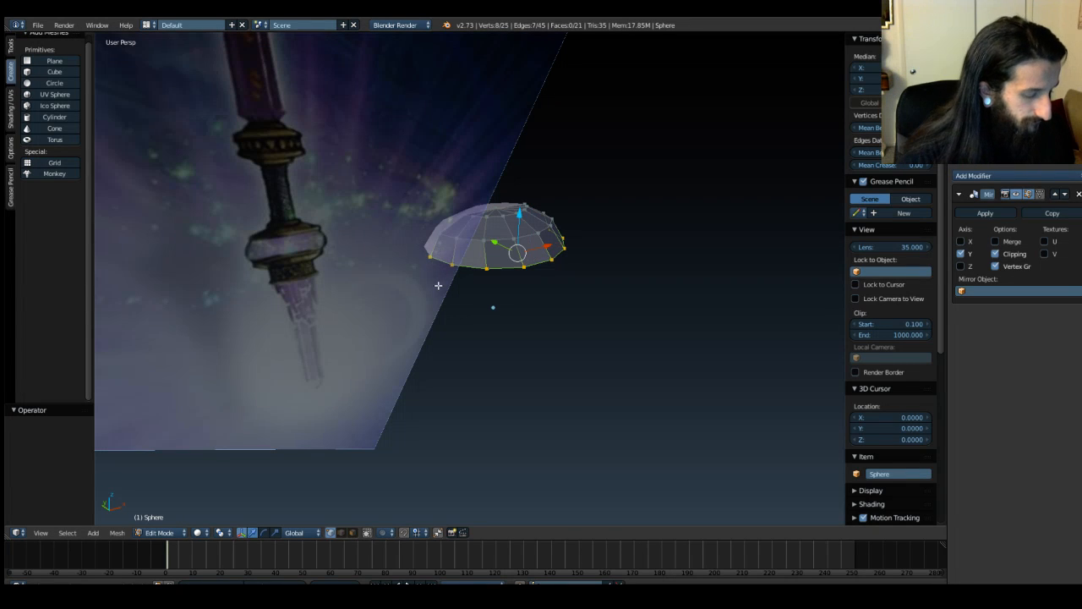
pyautogui.press('e')
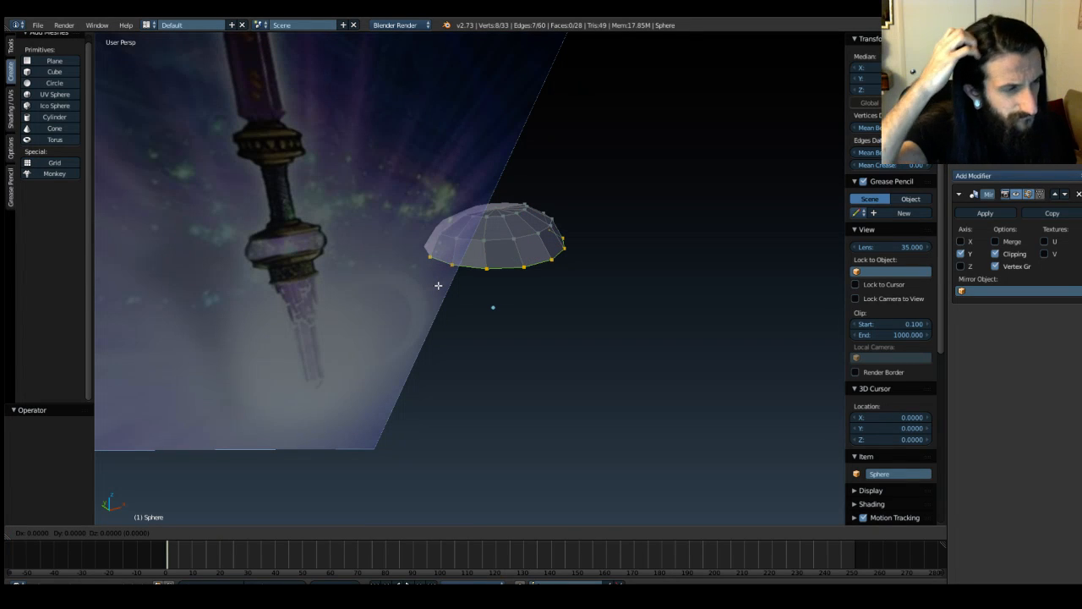
pyautogui.click(438, 285)
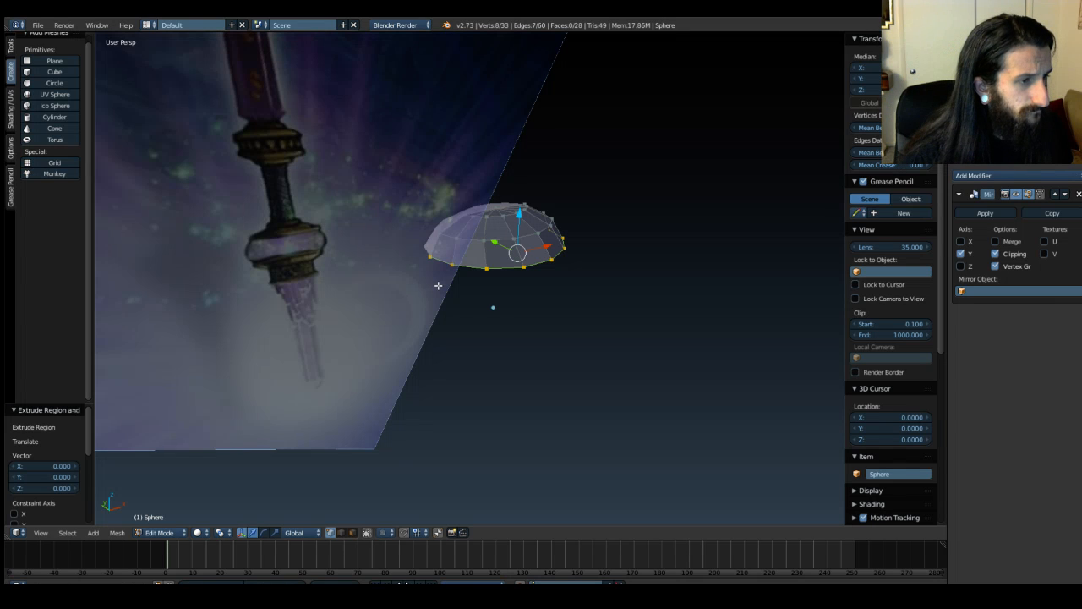
pyautogui.press('r')
pyautogui.moveTo(525, 257); pyautogui.dragTo(521, 255)
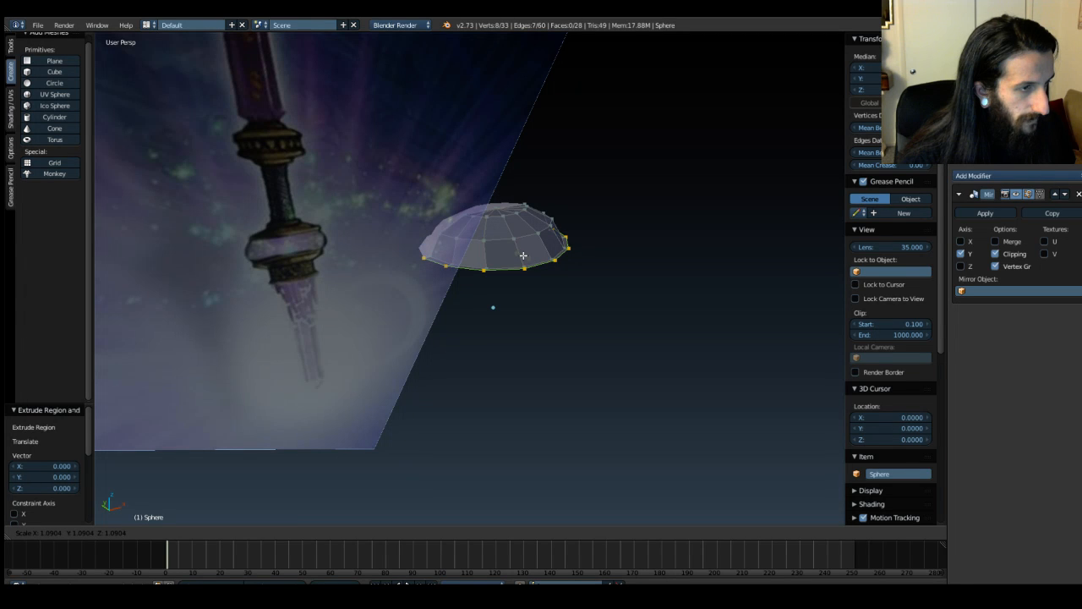
pyautogui.click(523, 255)
pyautogui.moveTo(499, 287); pyautogui.dragTo(475, 327, button='middle')
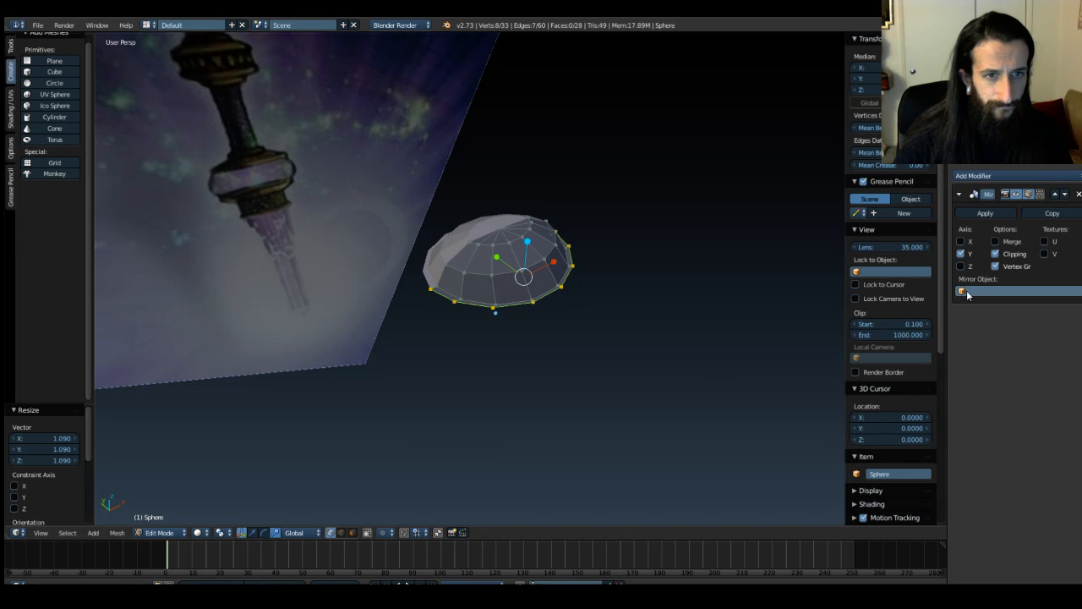
# Step: Add a Subdivision Surface modifier to the collar dome
pyautogui.click(1008, 176)
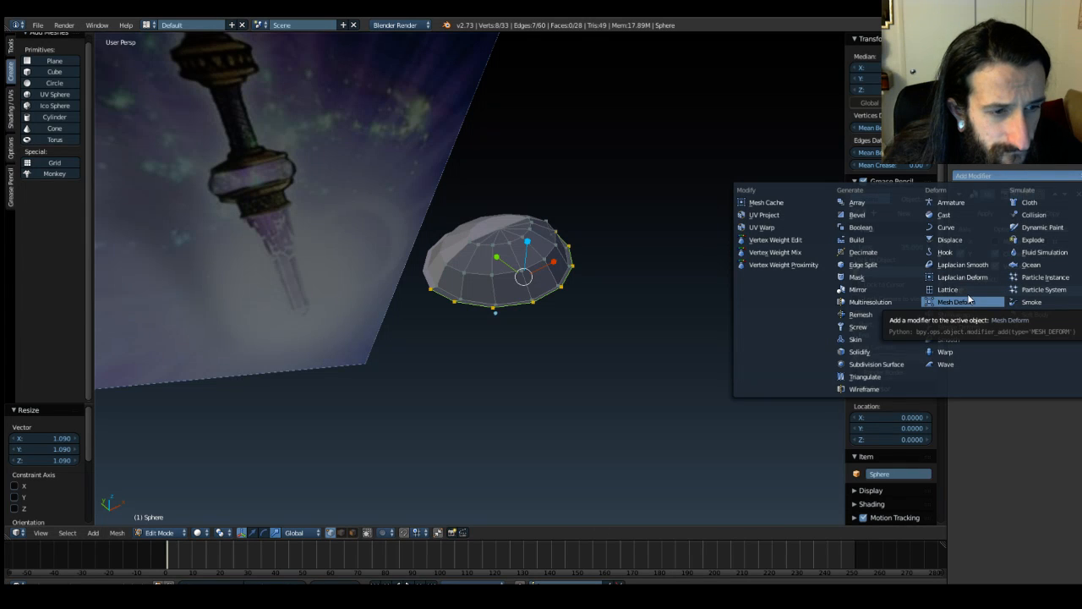
pyautogui.click(880, 364)
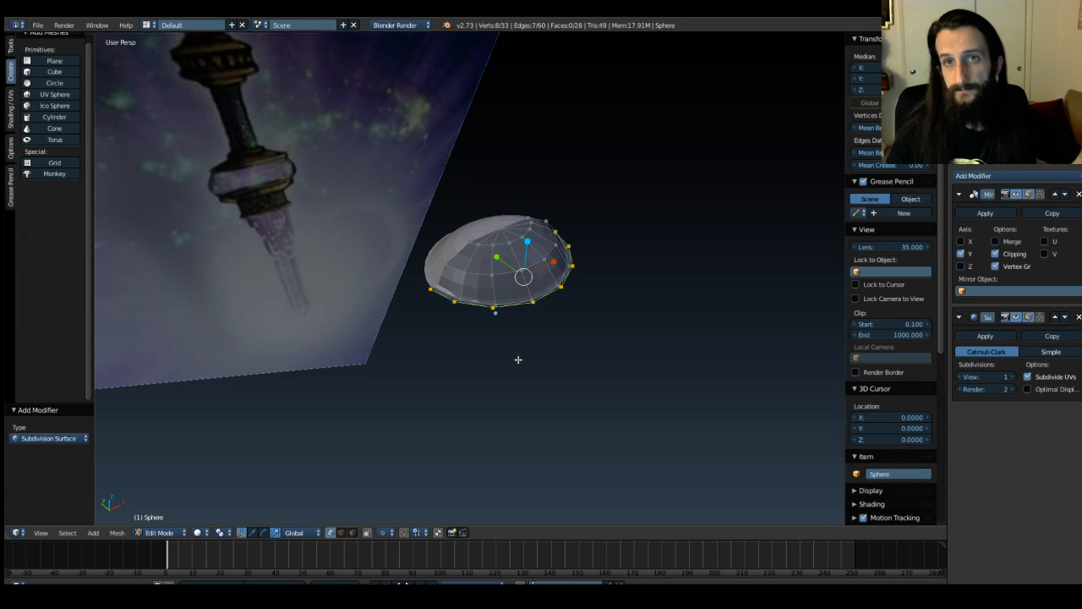
pyautogui.moveTo(522, 337); pyautogui.dragTo(629, 350, button='middle')
pyautogui.scroll(4, 543, 345)
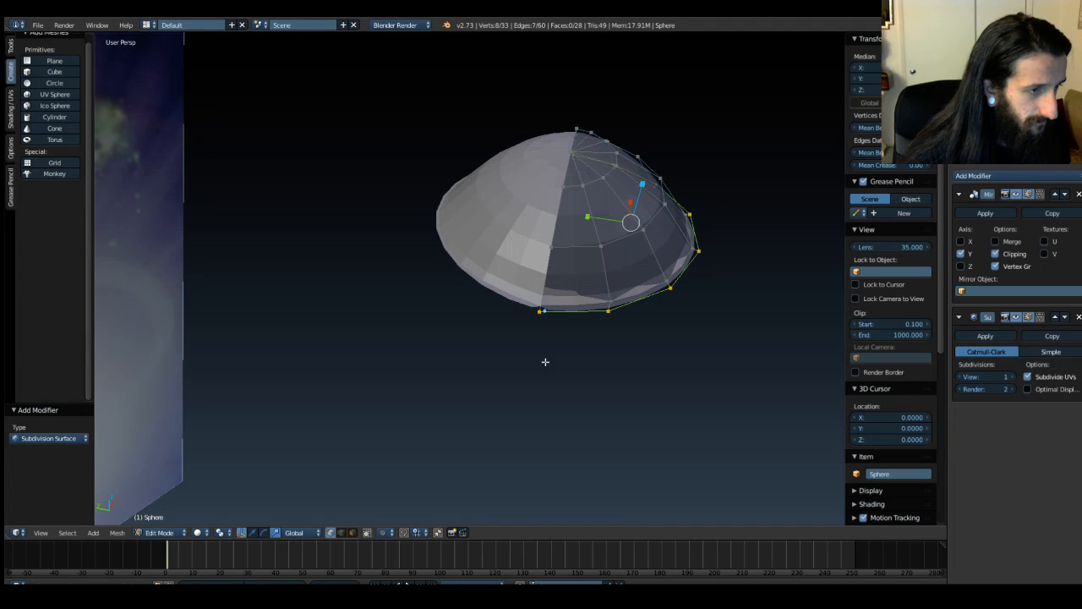
# Step: Cut a horizontal edge loop in the dome's lowest face band and slide it close to the lip
pyautogui.hotkey('ctrl', 'r')
pyautogui.click(565, 275)
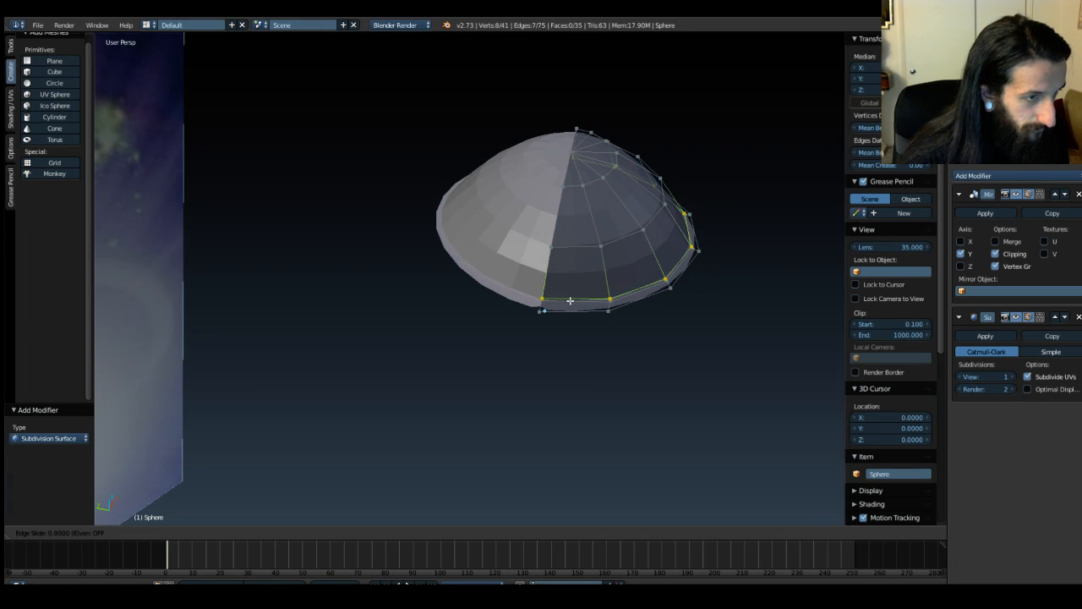
pyautogui.click(570, 300)
pyautogui.moveTo(562, 333); pyautogui.dragTo(587, 318, button='middle')
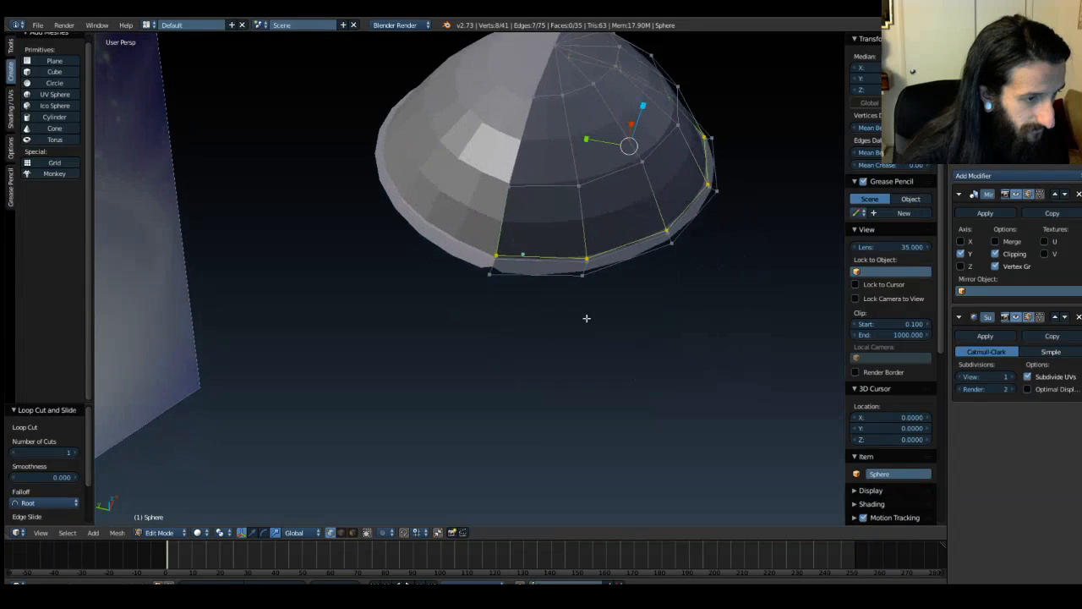
pyautogui.keyDown('shift'); pyautogui.moveTo(527, 271); pyautogui.dragTo(514, 244, button='middle'); pyautogui.keyUp('shift')
pyautogui.scroll(3, 514, 245)
pyautogui.keyDown('shift'); pyautogui.moveTo(514, 172); pyautogui.dragTo(502, 253, button='middle'); pyautogui.keyUp('shift')
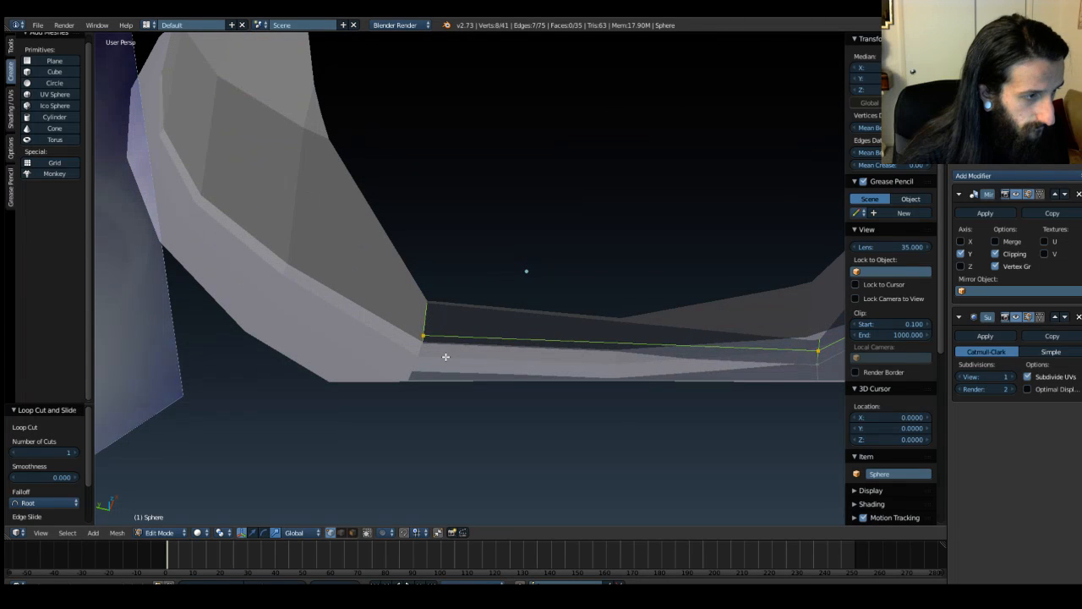
pyautogui.hotkey('ctrl', 'r')
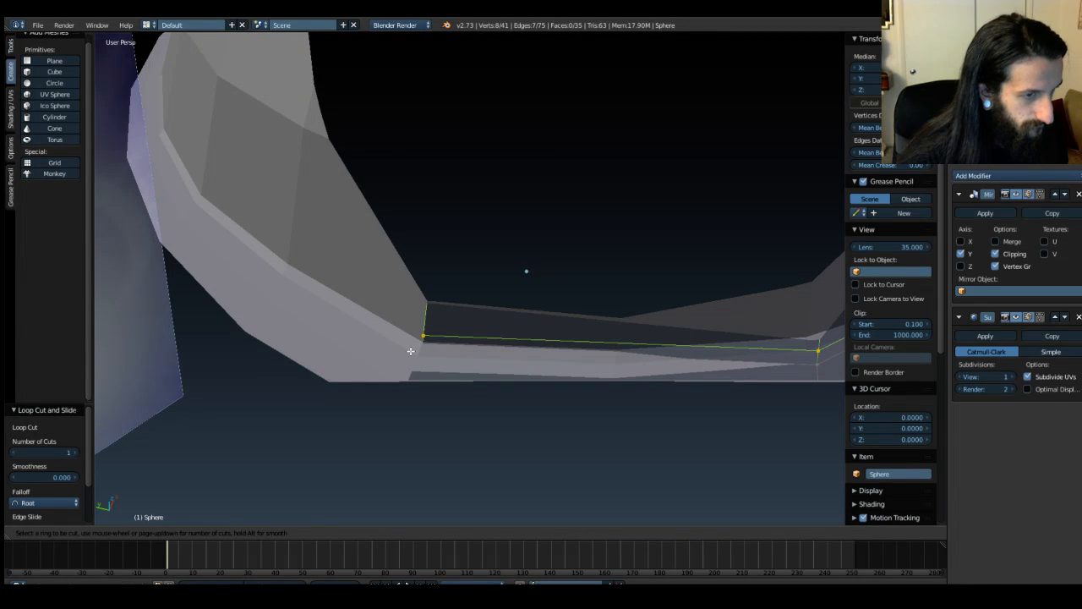
pyautogui.press('Escape')
pyautogui.moveTo(598, 429); pyautogui.dragTo(580, 420, button='middle')
pyautogui.scroll(-3, 574, 280)
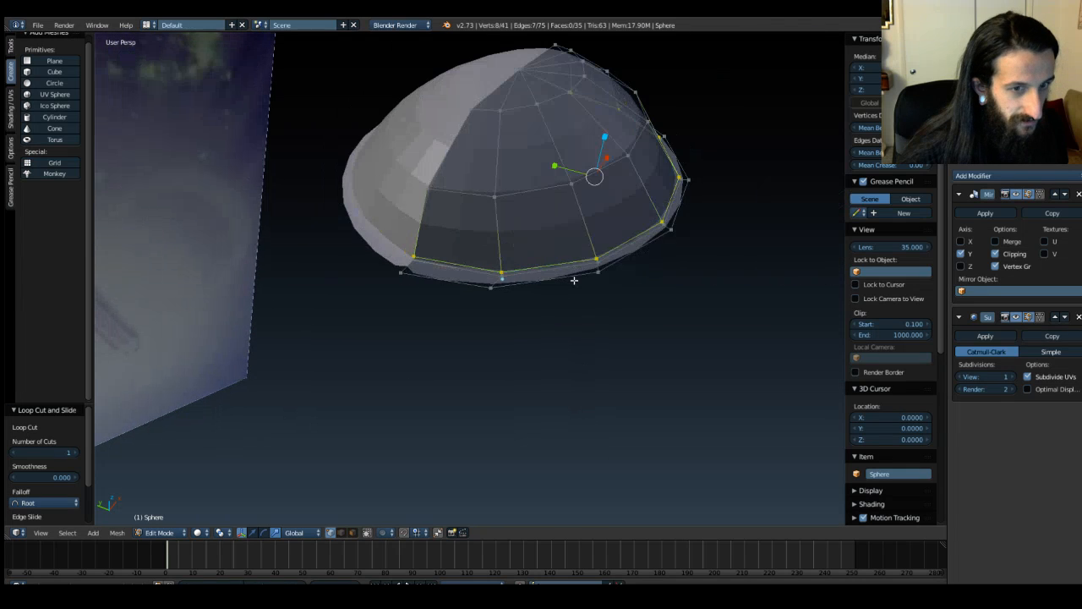
# Step: Hide the subdivision effect in edit mode and cut an edge loop around the lip, slid fully to its inner edge
pyautogui.moveTo(583, 271); pyautogui.dragTo(809, 296, button='middle')
pyautogui.click(1029, 318)
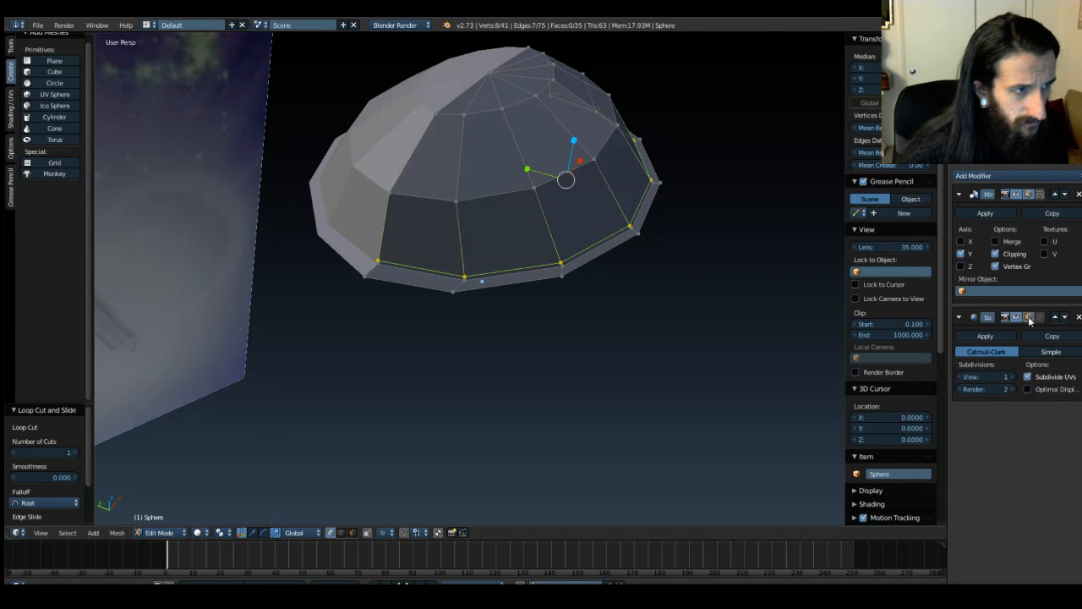
pyautogui.moveTo(388, 276); pyautogui.dragTo(387, 296, button='middle')
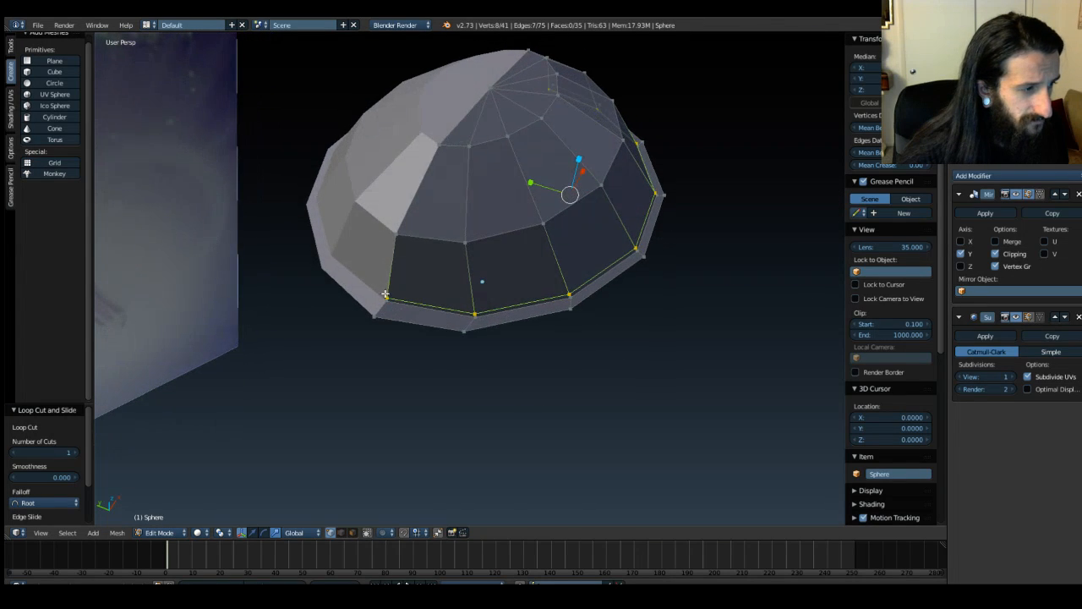
pyautogui.hotkey('ctrl', 'r')
pyautogui.click(381, 312)
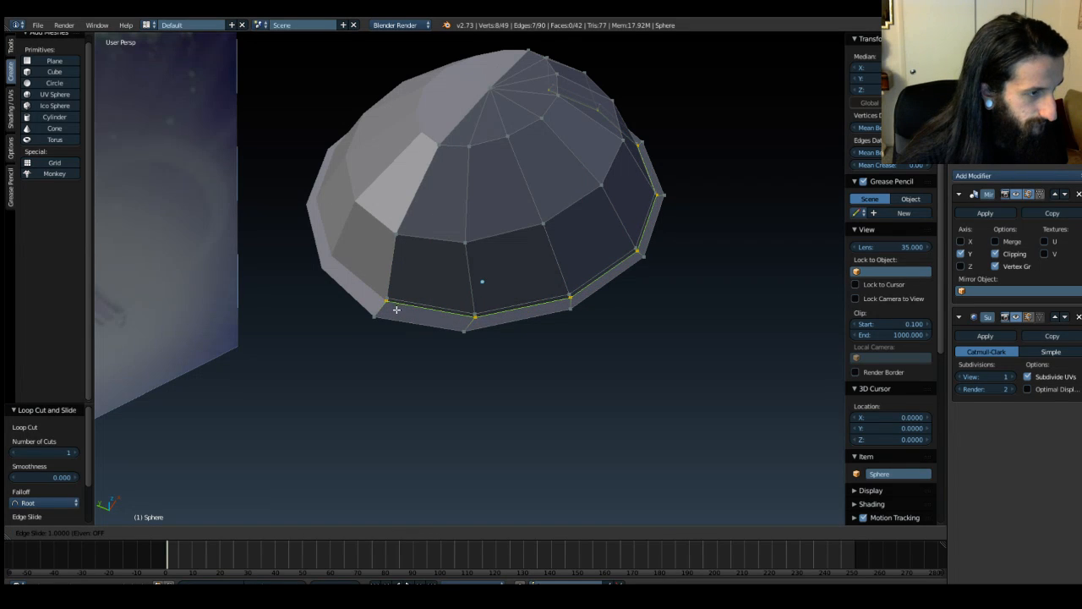
pyautogui.click(396, 310)
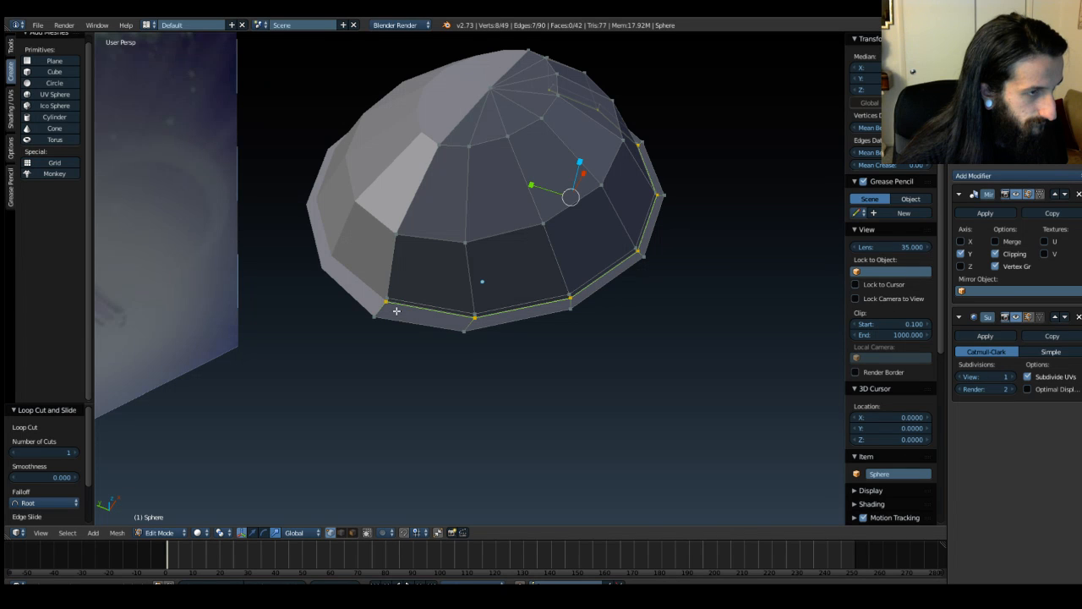
# Step: Show the subdivision effect in edit mode again and examine the lip from several angles
pyautogui.moveTo(292, 355); pyautogui.dragTo(365, 348, button='middle')
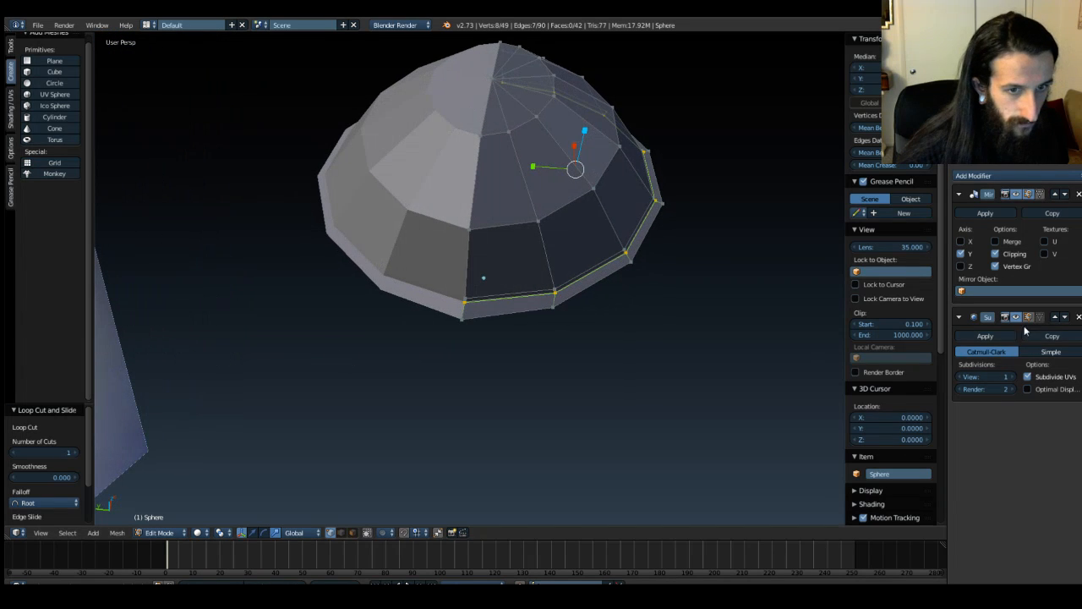
pyautogui.click(1029, 318)
pyautogui.moveTo(507, 389); pyautogui.dragTo(304, 365, button='middle')
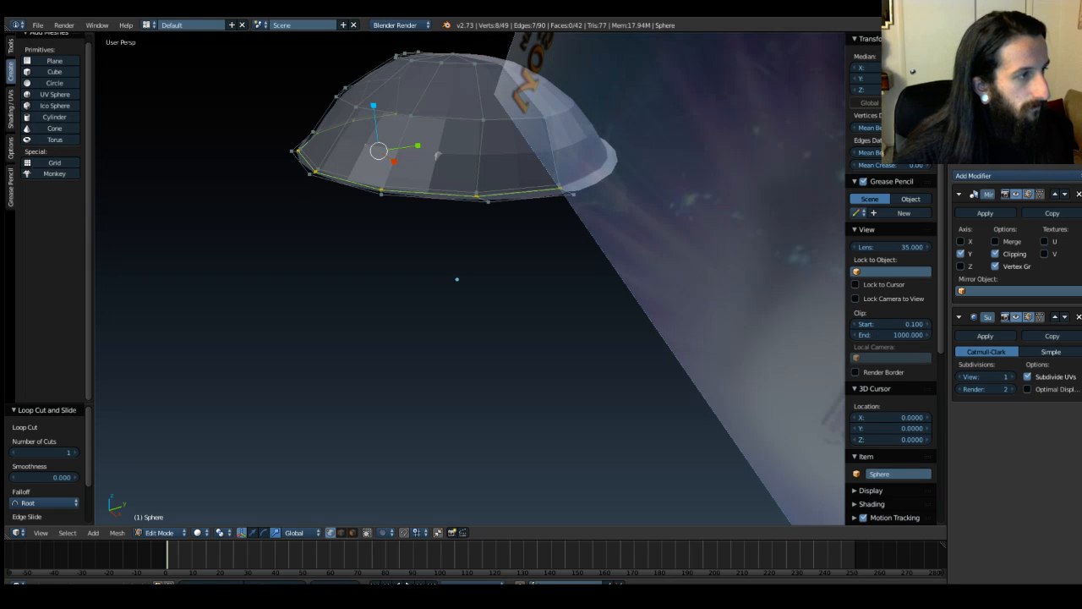
pyautogui.moveTo(262, 175); pyautogui.dragTo(423, 198, button='middle')
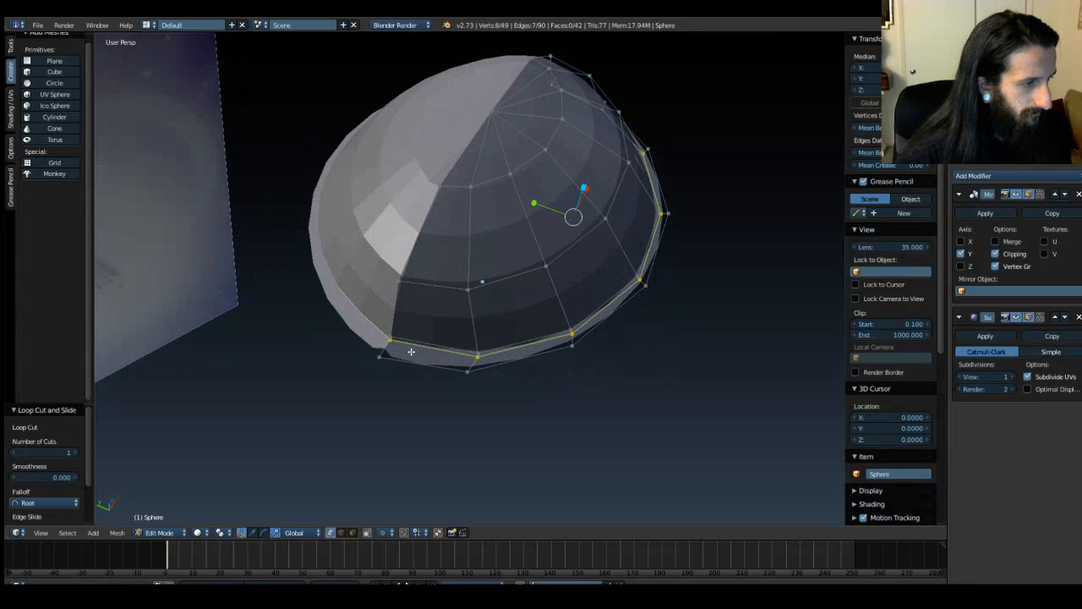
# Step: Cut a vertical edge loop beside the mirror seam, slide it almost onto the seam, and check the dome in object mode
pyautogui.scroll(3, 457, 313)
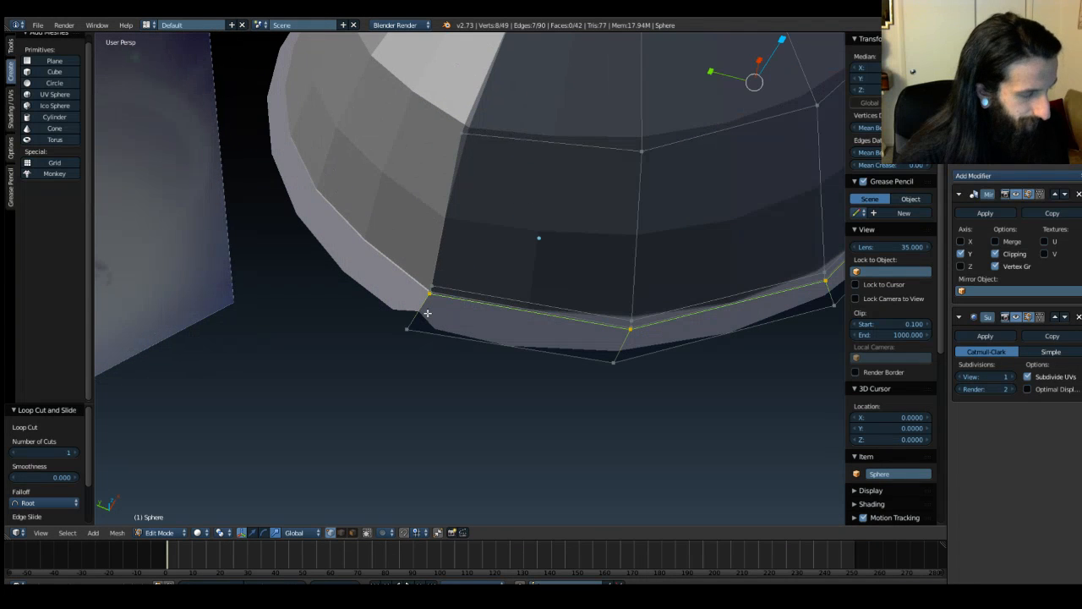
pyautogui.hotkey('ctrl', 'r')
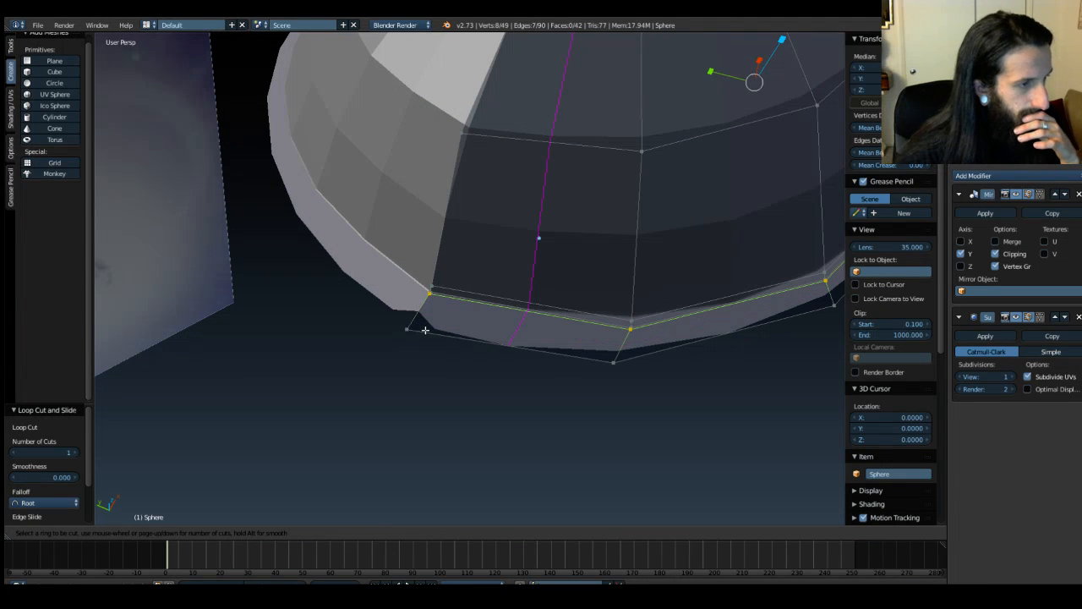
pyautogui.click(499, 315)
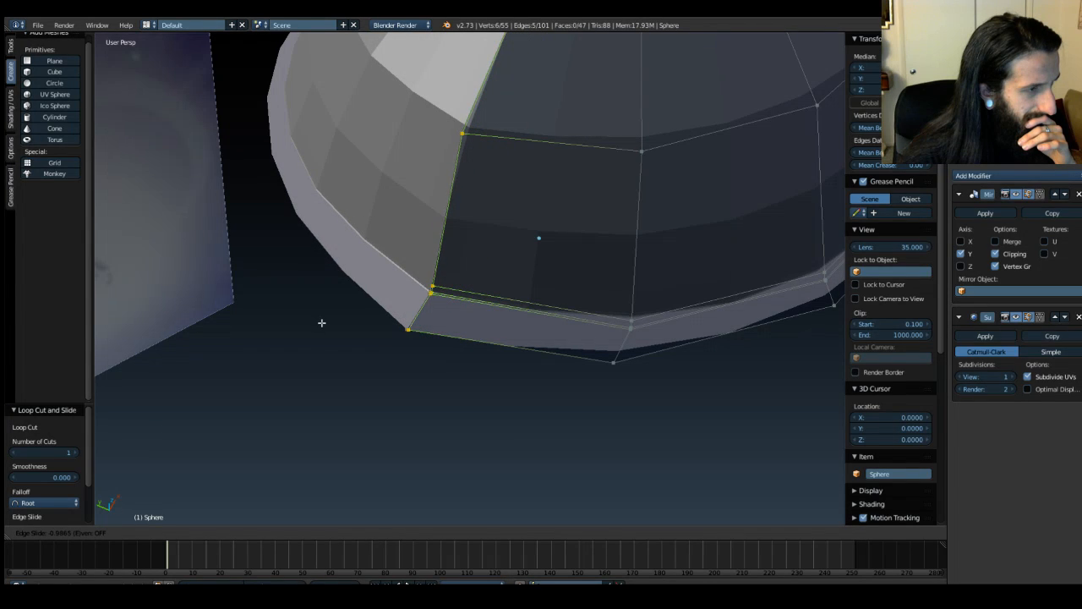
pyautogui.click(322, 323)
pyautogui.press('a')
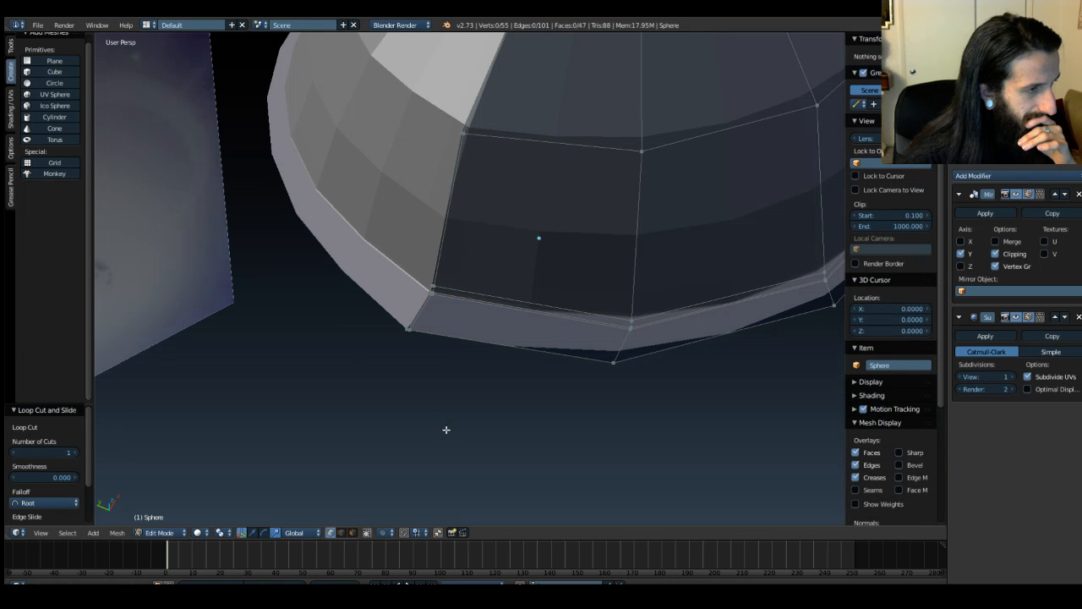
pyautogui.press('Tab')
pyautogui.moveTo(420, 436); pyautogui.dragTo(572, 419, button='middle')
pyautogui.press('Tab')
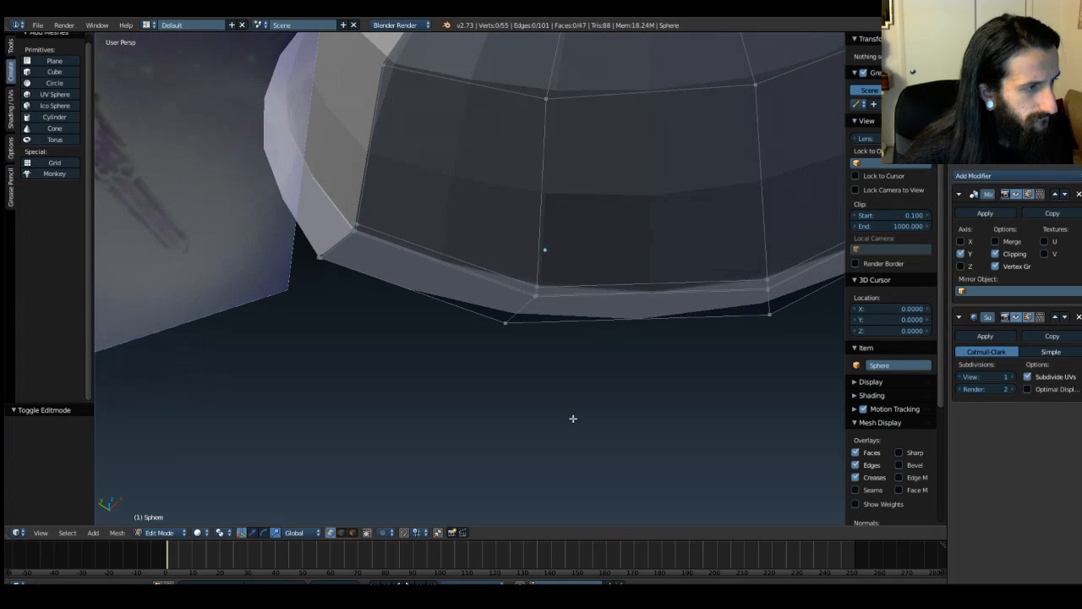
# Step: Select the nine outermost vertices along the lip's outer edge on the unmirrored half
pyautogui.rightClick(314, 266)
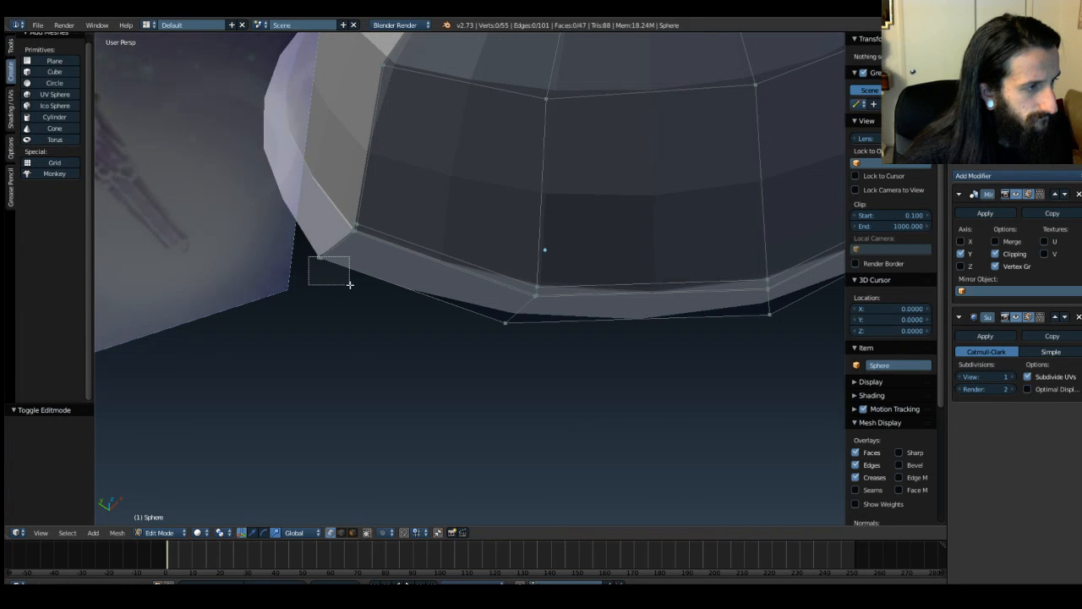
pyautogui.keyDown('shift'); pyautogui.rightClick(501, 317); pyautogui.keyUp('shift')
pyautogui.keyDown('shift'); pyautogui.rightClick(778, 318); pyautogui.keyUp('shift')
pyautogui.moveTo(794, 334); pyautogui.dragTo(685, 338, button='middle')
pyautogui.keyDown('shift'); pyautogui.rightClick(647, 256); pyautogui.keyUp('shift')
pyautogui.moveTo(725, 249); pyautogui.dragTo(586, 342, button='middle')
pyautogui.keyDown('shift'); pyautogui.rightClick(572, 341); pyautogui.keyUp('shift')
pyautogui.keyDown('shift'); pyautogui.rightClick(732, 231); pyautogui.keyUp('shift')
pyautogui.moveTo(732, 230); pyautogui.dragTo(702, 325, button='middle')
pyautogui.keyDown('shift'); pyautogui.rightClick(732, 350); pyautogui.keyUp('shift')
pyautogui.keyDown('shift'); pyautogui.rightClick(730, 241); pyautogui.keyUp('shift')
pyautogui.moveTo(731, 241); pyautogui.dragTo(585, 317, button='middle')
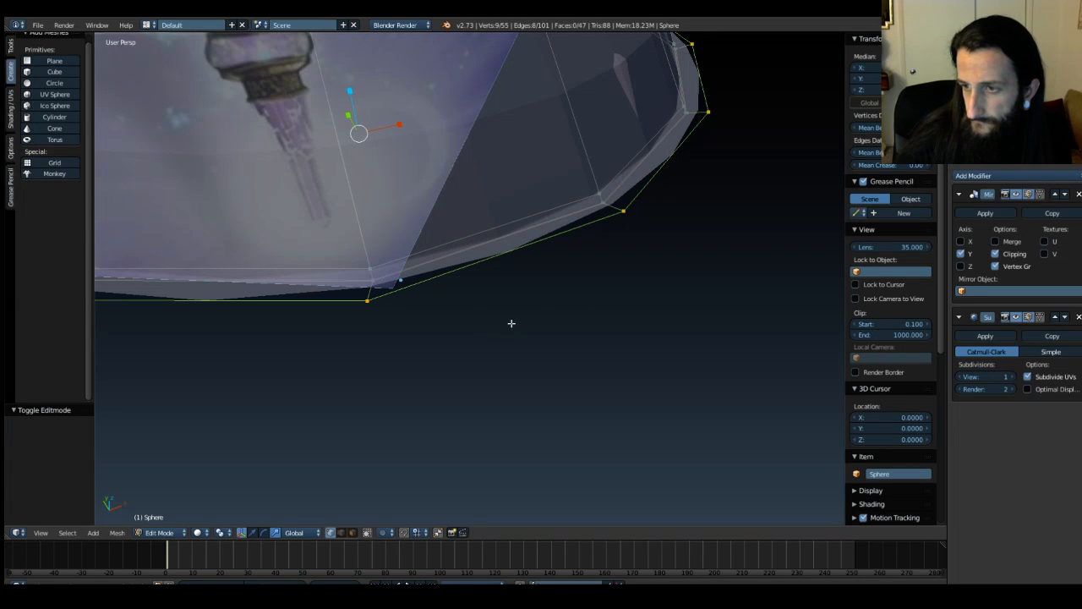
# Step: Remove the Subdivision Surface modifier and dissolve the horizontal edge loop just above the lip
pyautogui.click(1078, 316)
pyautogui.moveTo(419, 257); pyautogui.dragTo(612, 294, button='middle')
pyautogui.hotkey('ctrl', 'Tab')
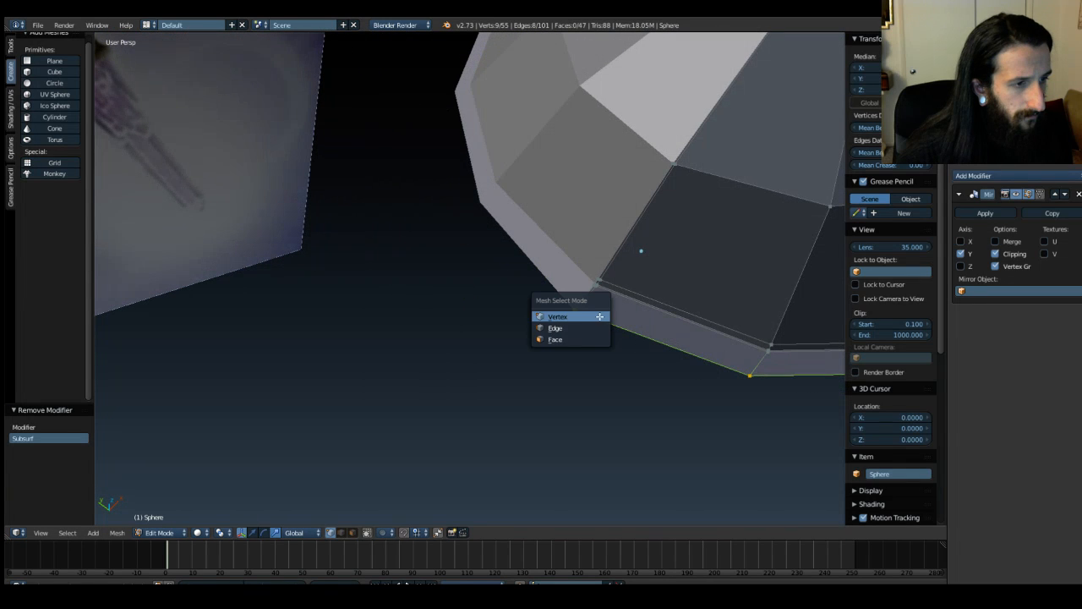
pyautogui.click(615, 325)
pyautogui.rightClick(632, 290)
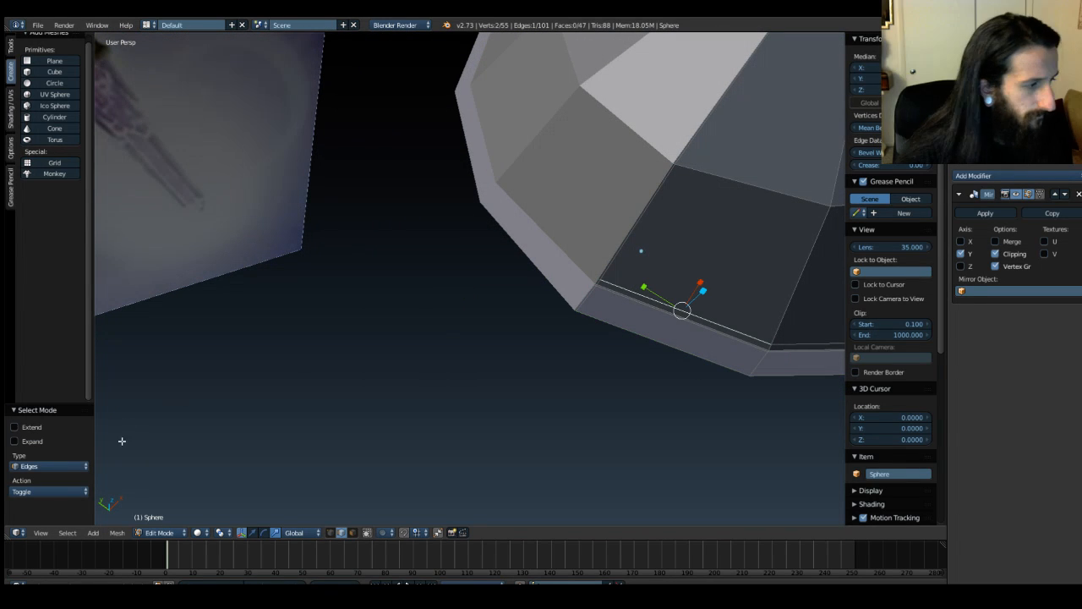
pyautogui.click(67, 533)
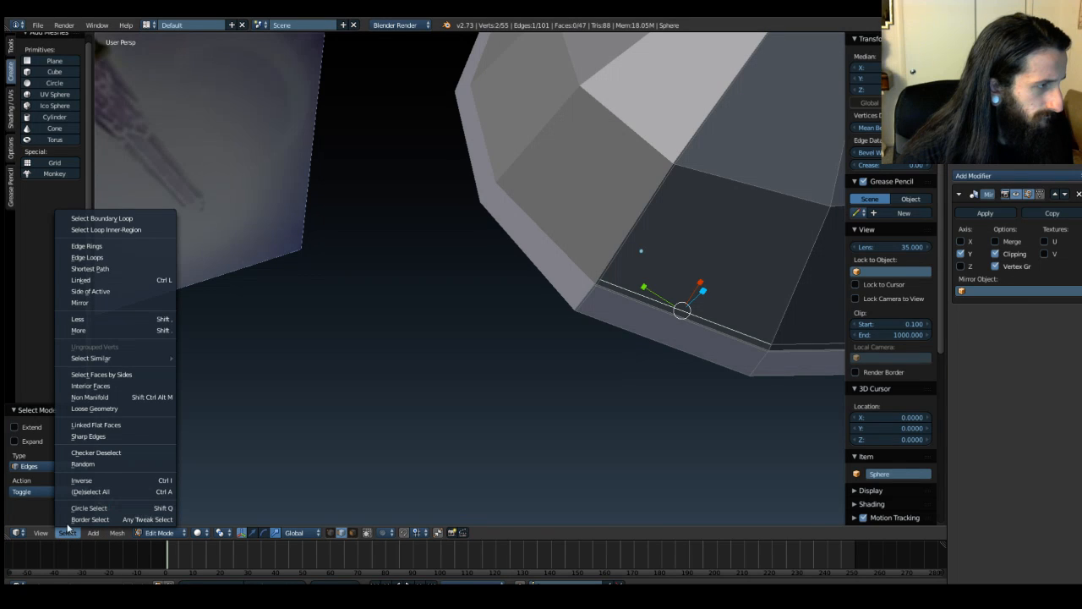
pyautogui.click(106, 258)
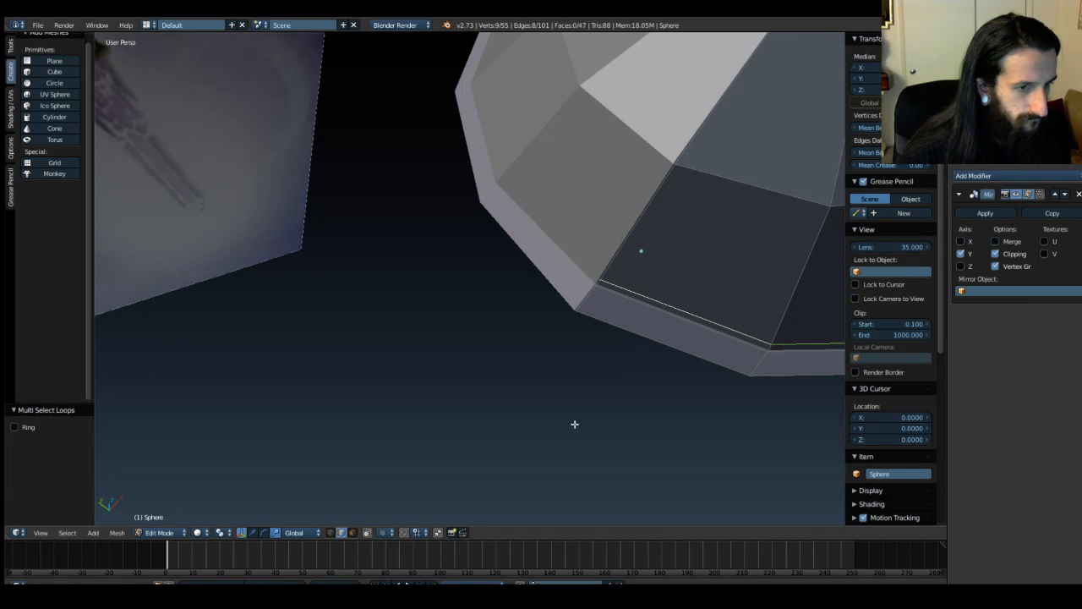
pyautogui.press('x')
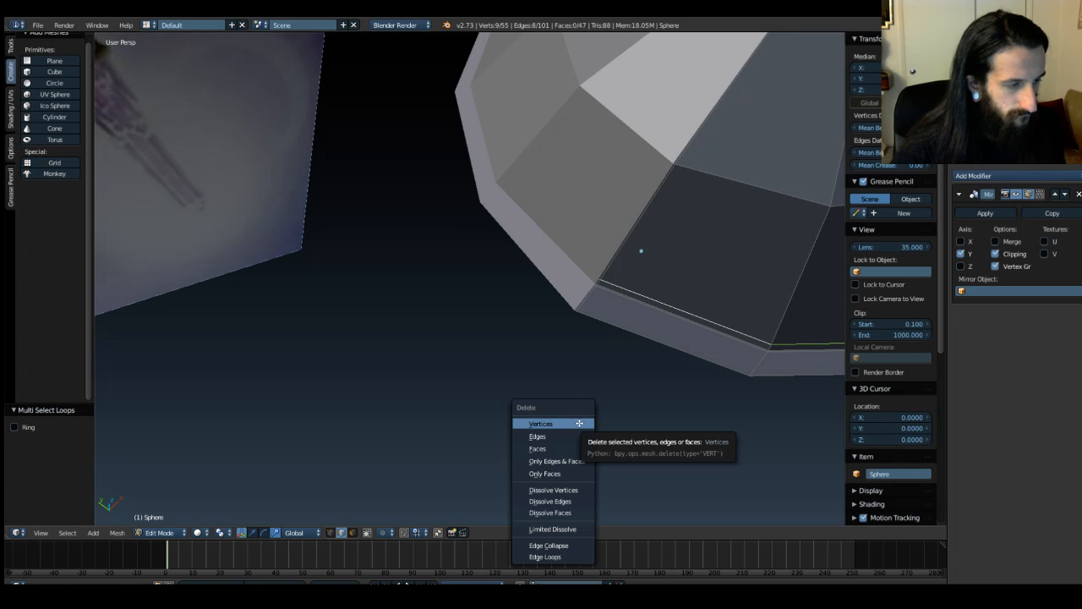
pyautogui.click(577, 502)
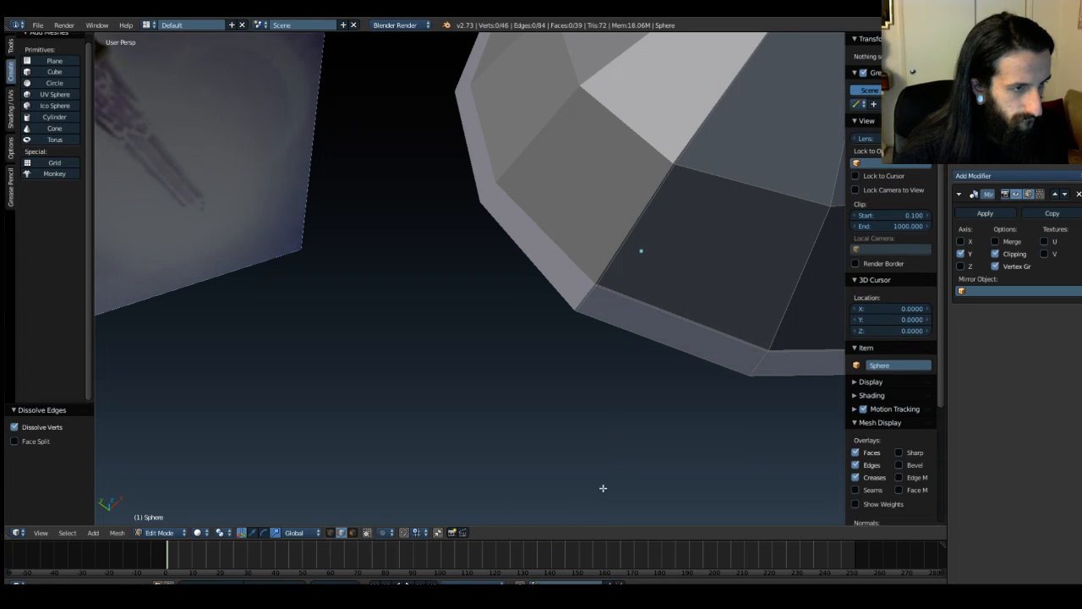
# Step: Dissolve the horizontal edge loop running along the inner edge of the lip
pyautogui.scroll(2, 617, 330)
pyautogui.scroll(3, 679, 324)
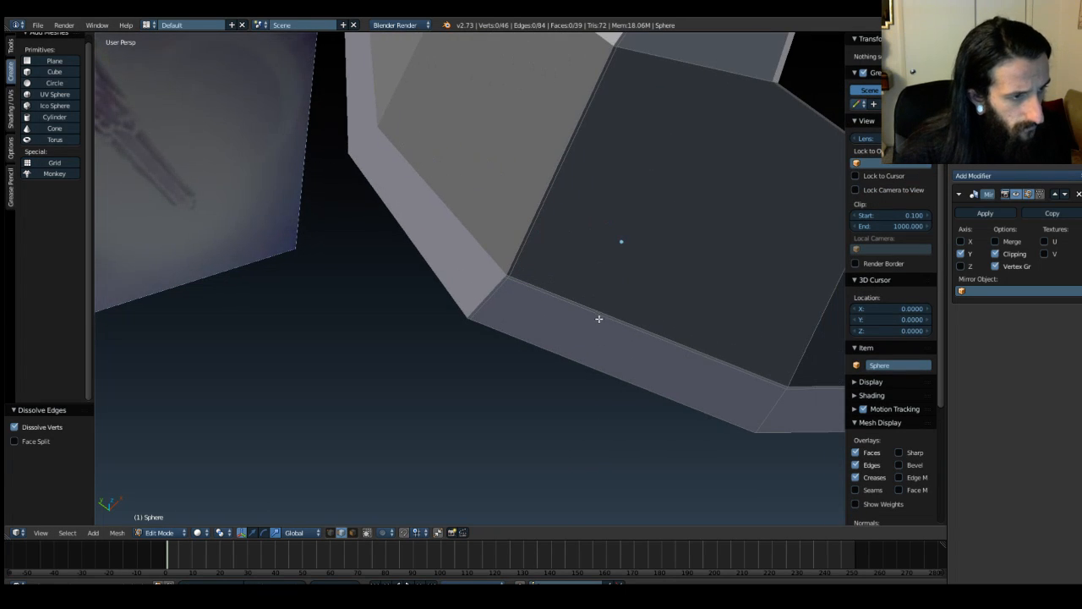
pyautogui.rightClick(598, 318)
pyautogui.press('x')
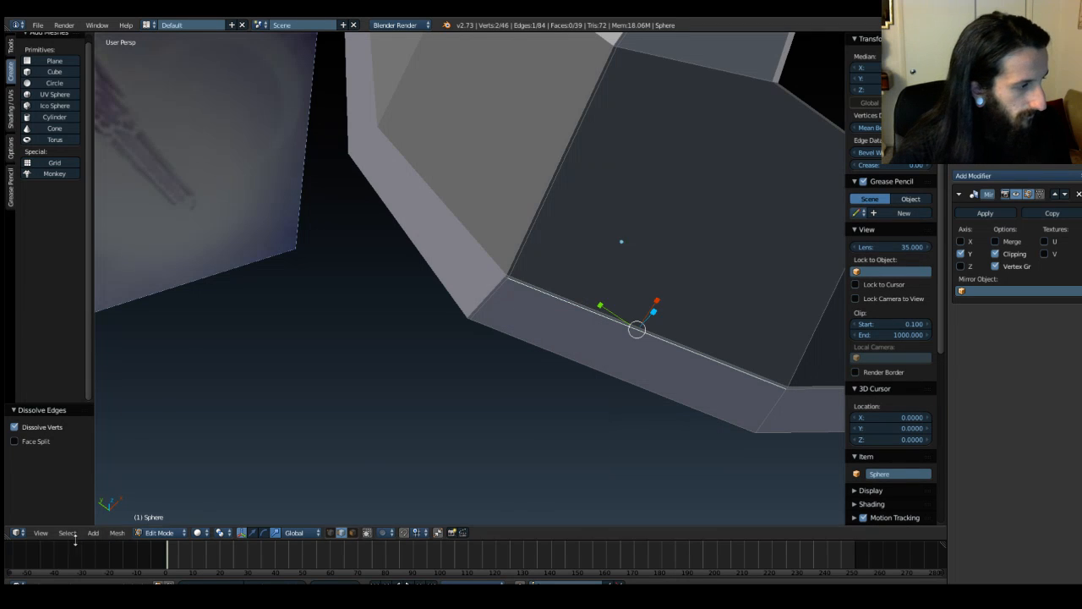
pyautogui.click(73, 535)
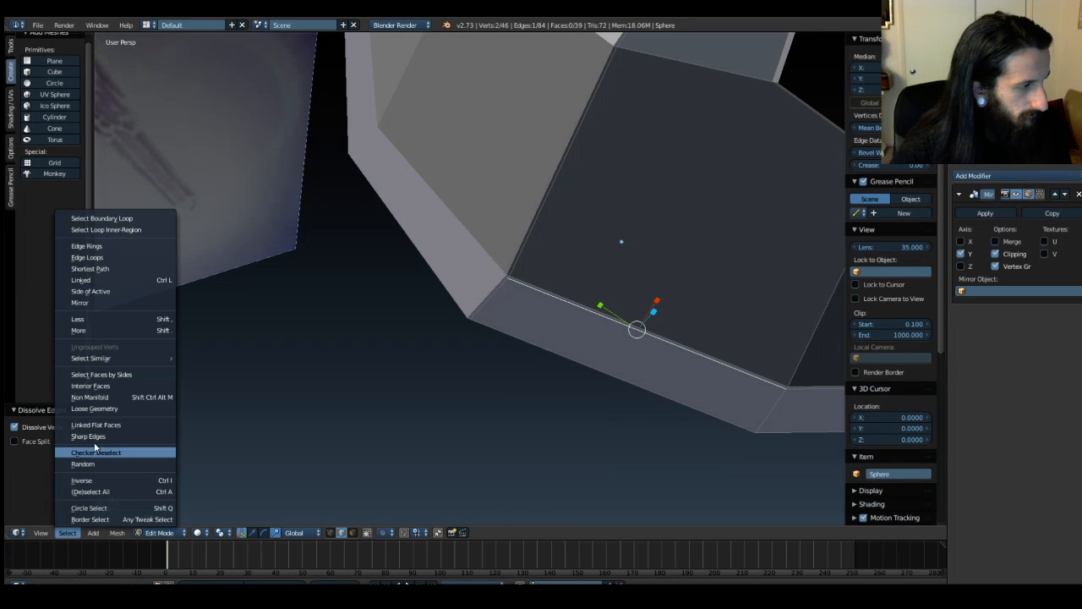
pyautogui.click(89, 256)
pyautogui.press('x')
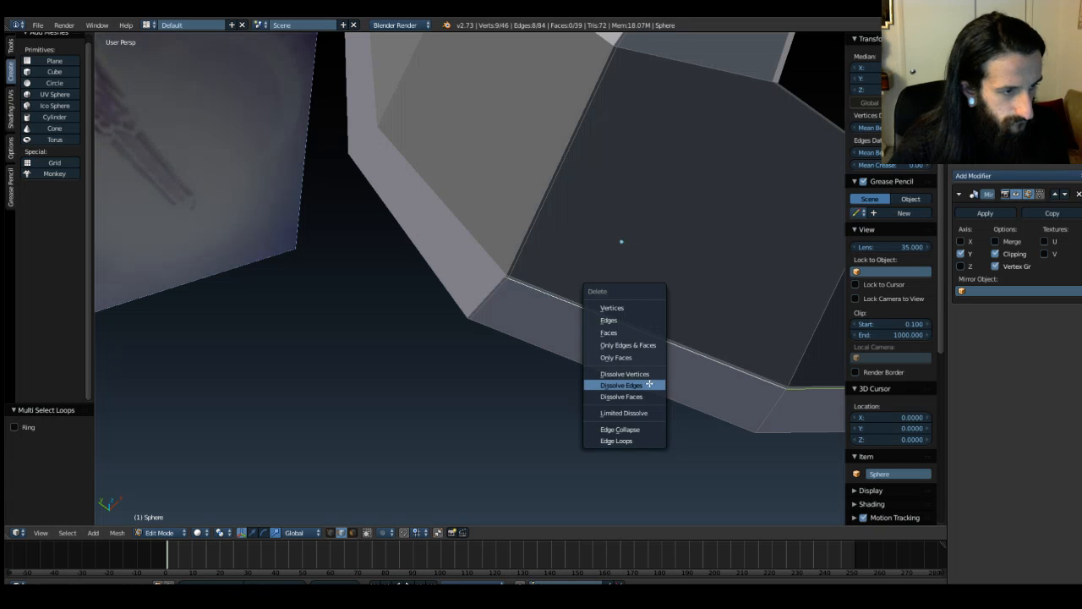
pyautogui.click(622, 385)
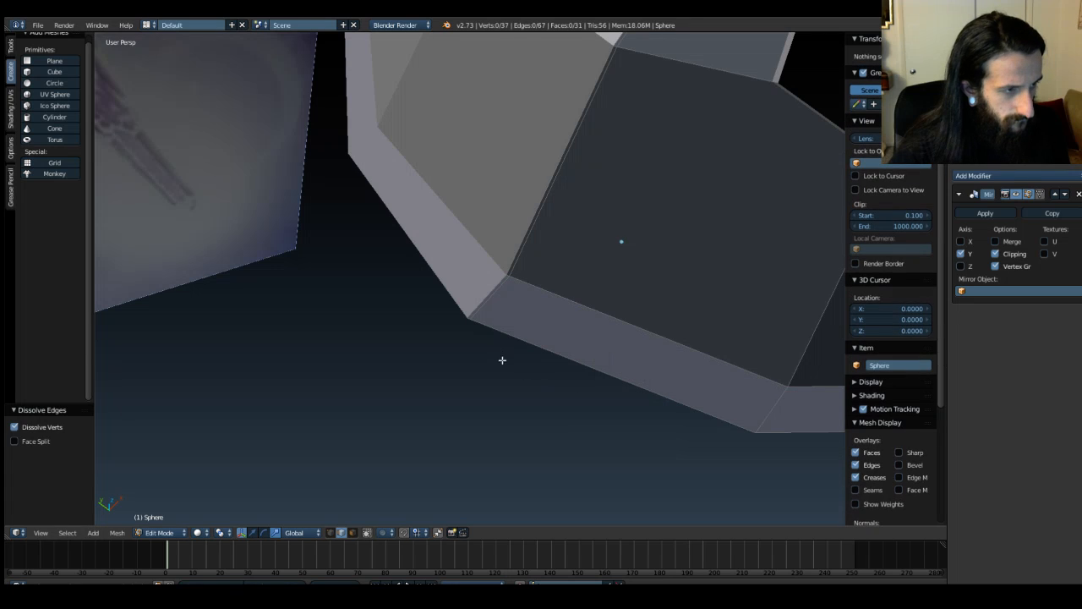
# Step: Dissolve the vertical edge loop beside the mirror seam, from the lip up over the dome
pyautogui.rightClick(488, 299)
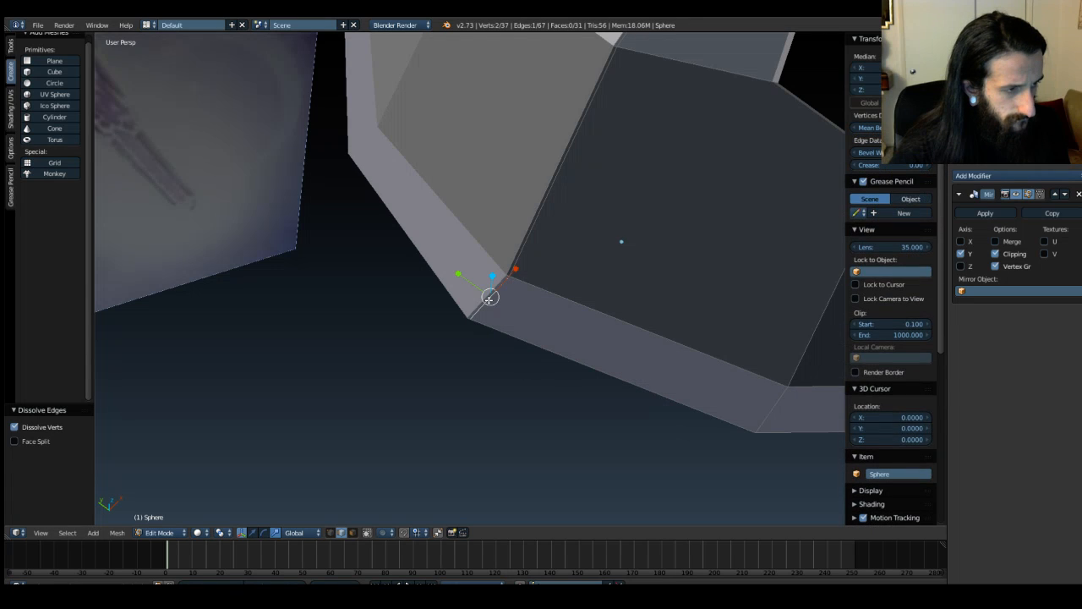
pyautogui.click(60, 533)
pyautogui.click(89, 254)
pyautogui.press('x')
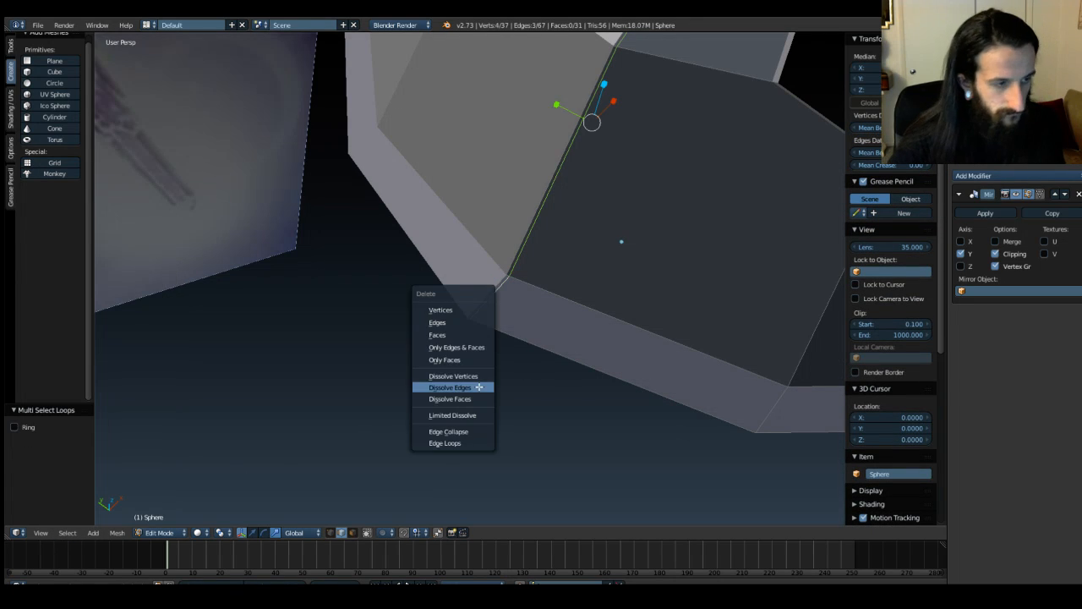
pyautogui.click(482, 387)
pyautogui.hotkey('ctrl', 'Tab')
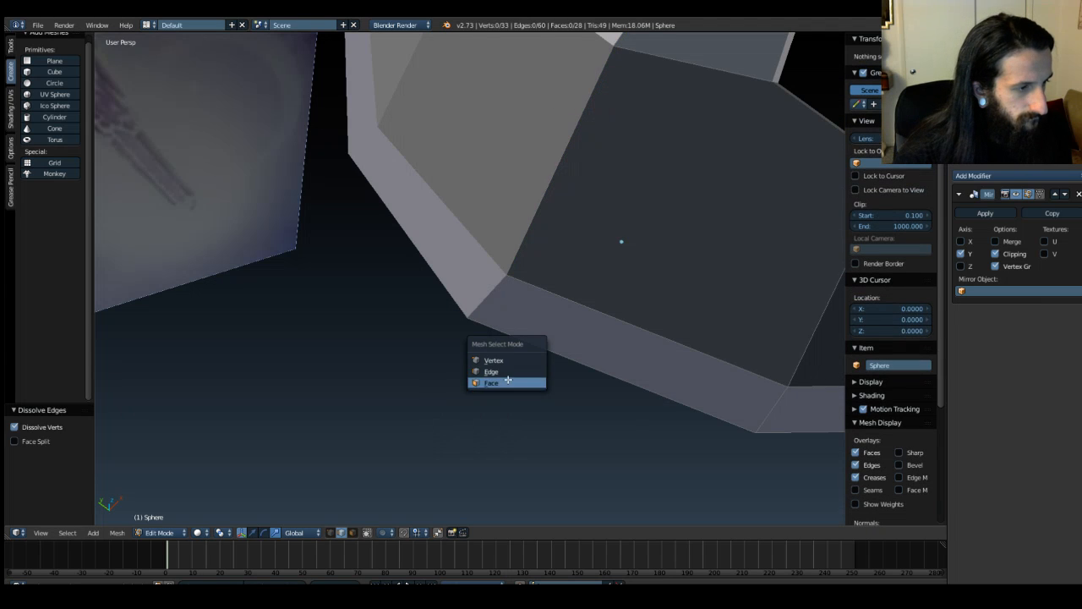
pyautogui.click(508, 381)
pyautogui.rightClick(619, 347)
pyautogui.hotkey('ctrl', 'z')
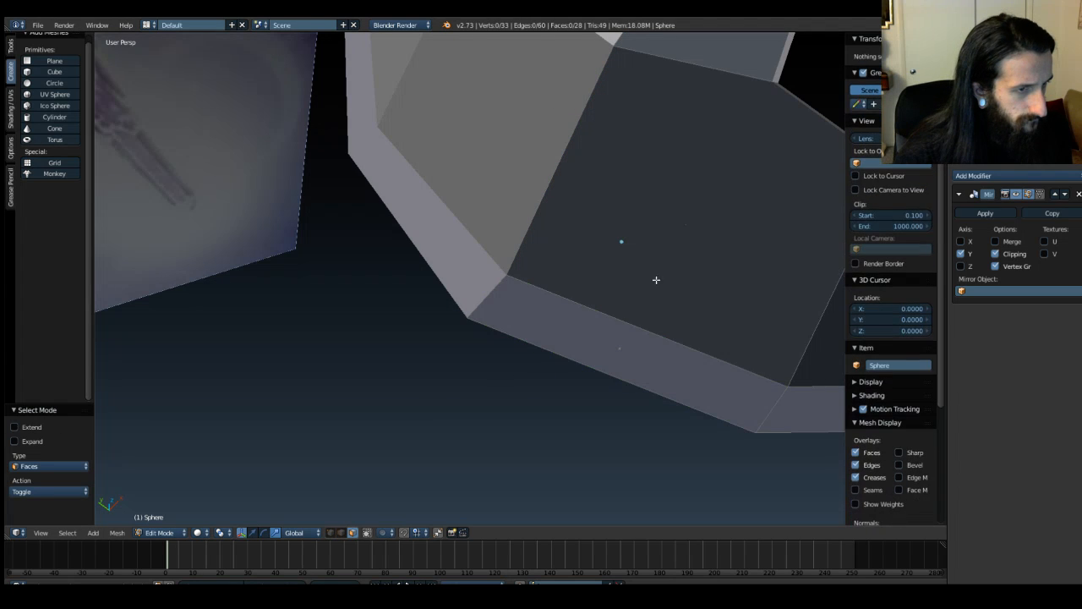
pyautogui.rightClick(686, 224)
pyautogui.press('s')
pyautogui.click(693, 218)
pyautogui.hotkey('ctrl', 'Tab')
pyautogui.press('Tab')
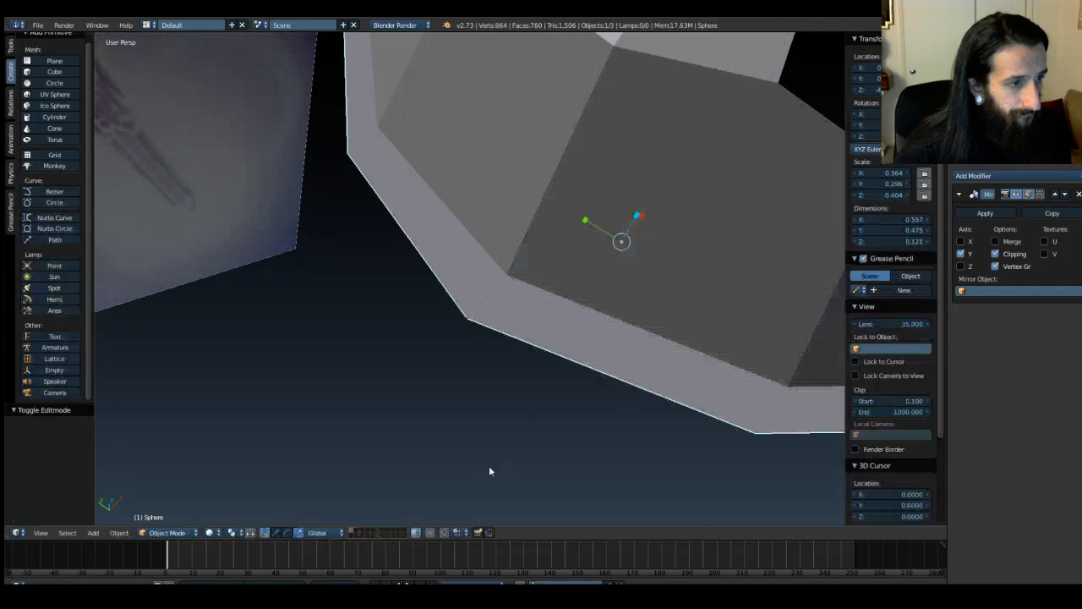
pyautogui.scroll(-2, 575, 456)
pyautogui.moveTo(577, 456); pyautogui.dragTo(641, 456, button='middle')
# Step: In vertex selection mode, select the eight outermost vertices along the lip's outer edge on the unmirrored half
pyautogui.press('Tab')
pyautogui.moveTo(681, 411); pyautogui.dragTo(608, 355, button='middle')
pyautogui.hotkey('ctrl', 'Tab')
pyautogui.click(612, 354)
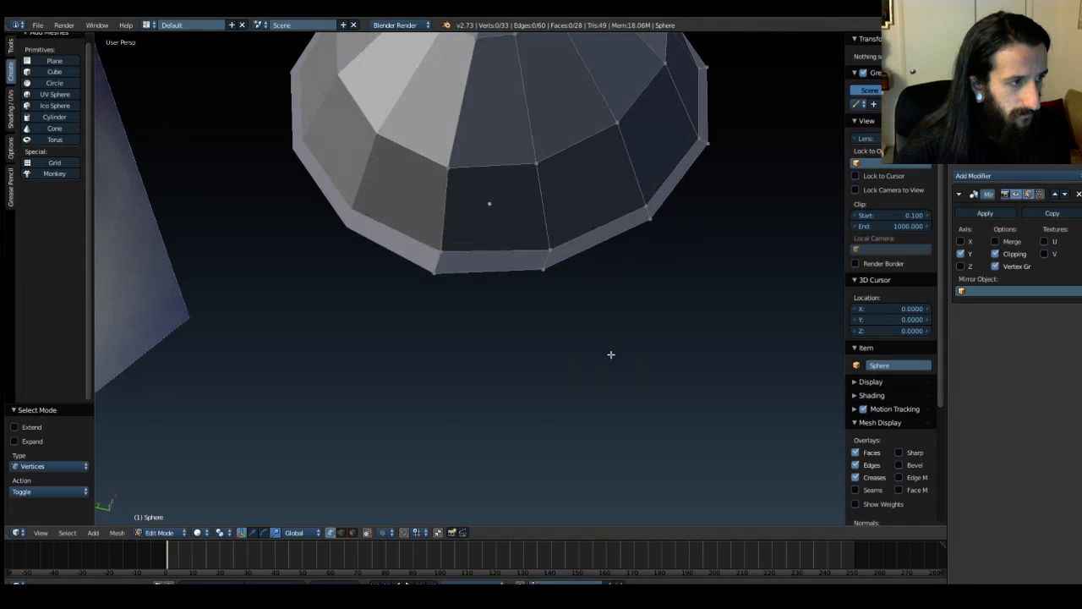
pyautogui.rightClick(434, 274)
pyautogui.keyDown('shift'); pyautogui.rightClick(548, 271); pyautogui.keyUp('shift')
pyautogui.moveTo(631, 288); pyautogui.dragTo(570, 296, button='middle')
pyautogui.keyDown('shift'); pyautogui.rightClick(556, 322); pyautogui.keyUp('shift')
pyautogui.moveTo(599, 339); pyautogui.dragTo(469, 350, button='middle')
pyautogui.keyDown('shift'); pyautogui.rightClick(471, 347); pyautogui.keyUp('shift')
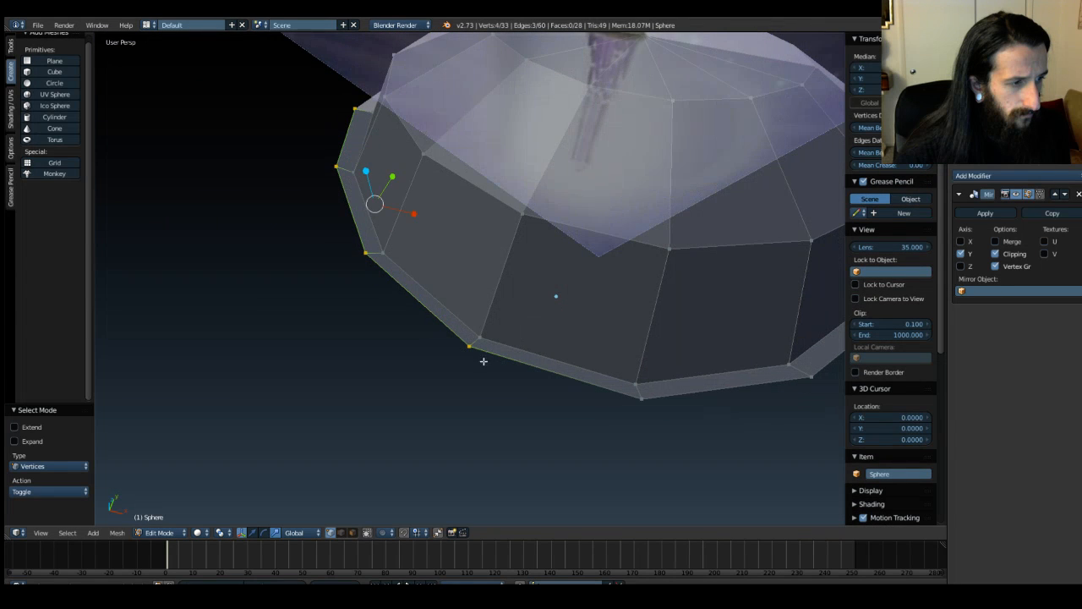
pyautogui.keyDown('shift'); pyautogui.rightClick(640, 399); pyautogui.keyUp('shift')
pyautogui.moveTo(640, 399); pyautogui.dragTo(654, 372, button='middle')
pyautogui.keyDown('shift'); pyautogui.rightClick(684, 462); pyautogui.keyUp('shift')
pyautogui.keyDown('shift'); pyautogui.rightClick(670, 353); pyautogui.keyUp('shift')
pyautogui.keyDown('shift'); pyautogui.rightClick(771, 283); pyautogui.keyUp('shift')
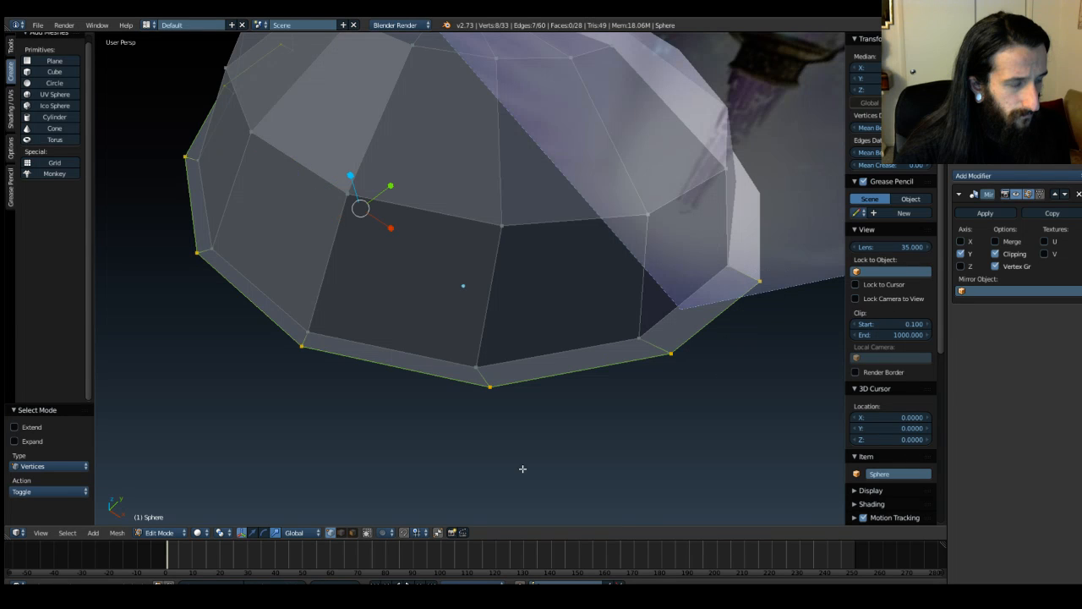
# Step: Compare the dome with the reference in front view and scale the selected outer lip vertices inward
pyautogui.moveTo(519, 466); pyautogui.dragTo(563, 449, button='middle')
pyautogui.press('Tab')
pyautogui.press('KP_1')
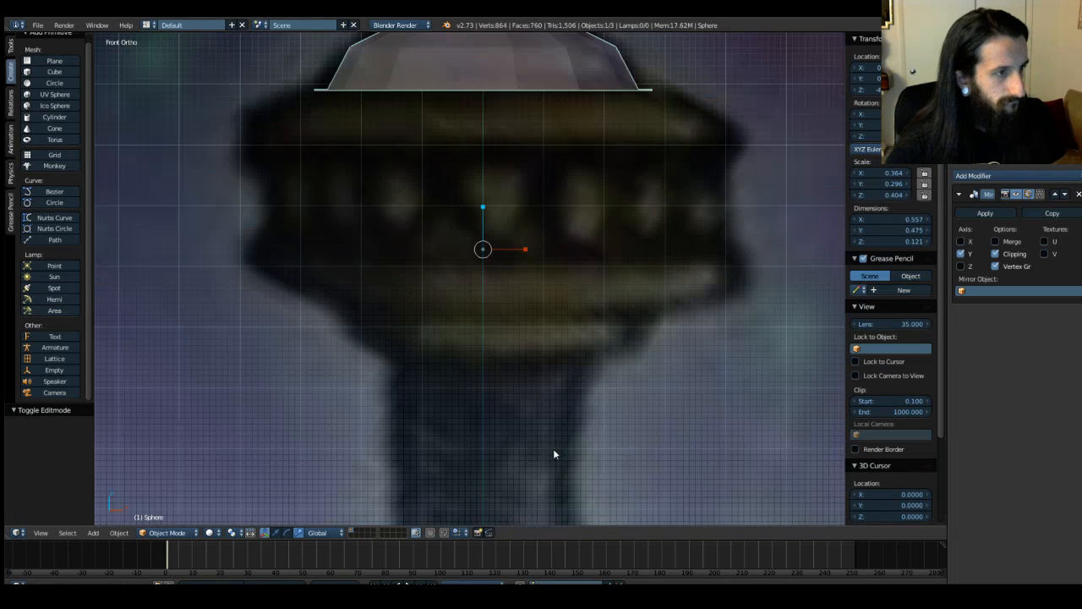
pyautogui.scroll(-2, 508, 307)
pyautogui.moveTo(345, 206); pyautogui.dragTo(397, 267, button='middle')
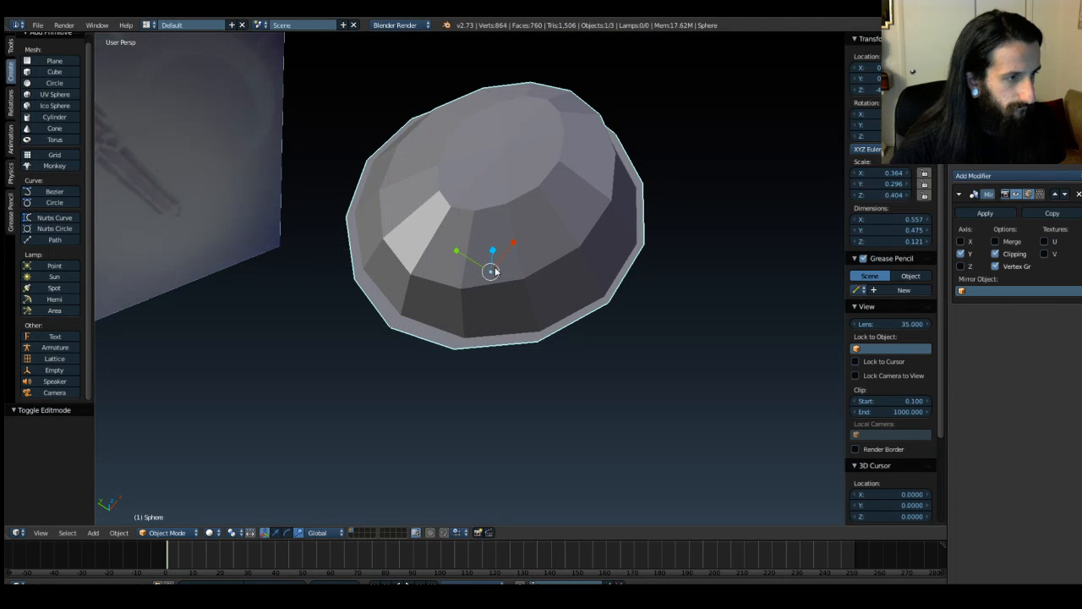
pyautogui.press('Tab')
pyautogui.press('s')
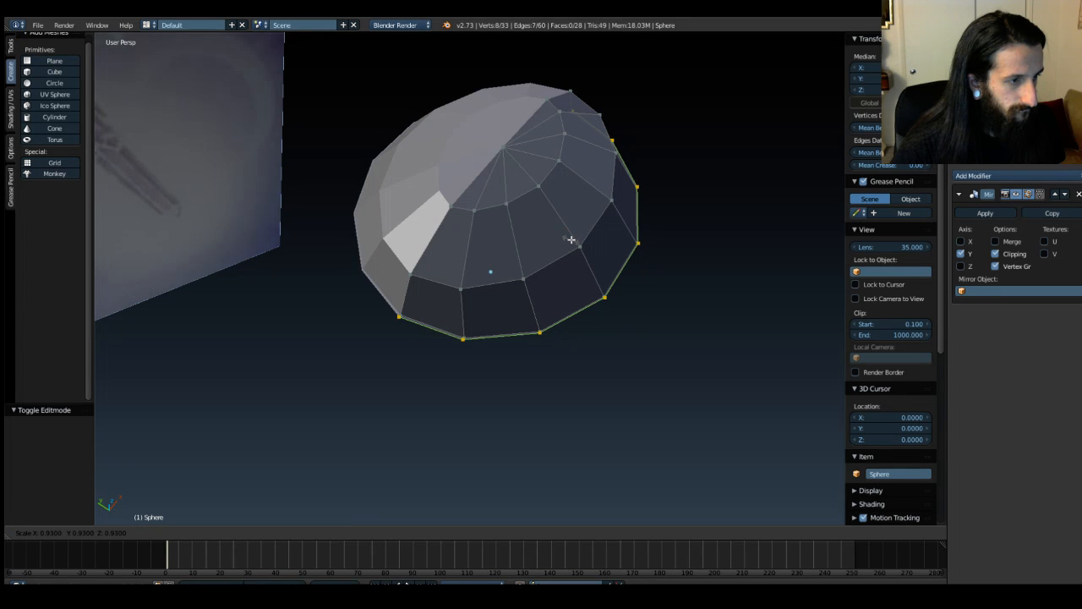
# Step: Extrude the dome's bottom edge loop about 0.009 upward and scale the new loop outward by about 1.089
pyautogui.click(571, 239)
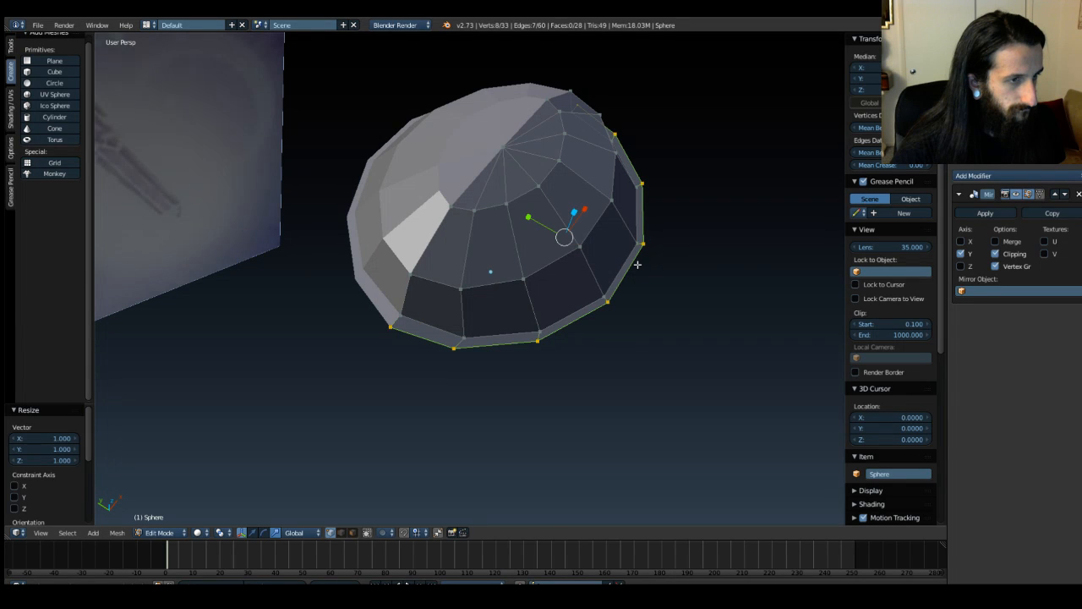
pyautogui.moveTo(598, 298); pyautogui.dragTo(529, 350, button='middle')
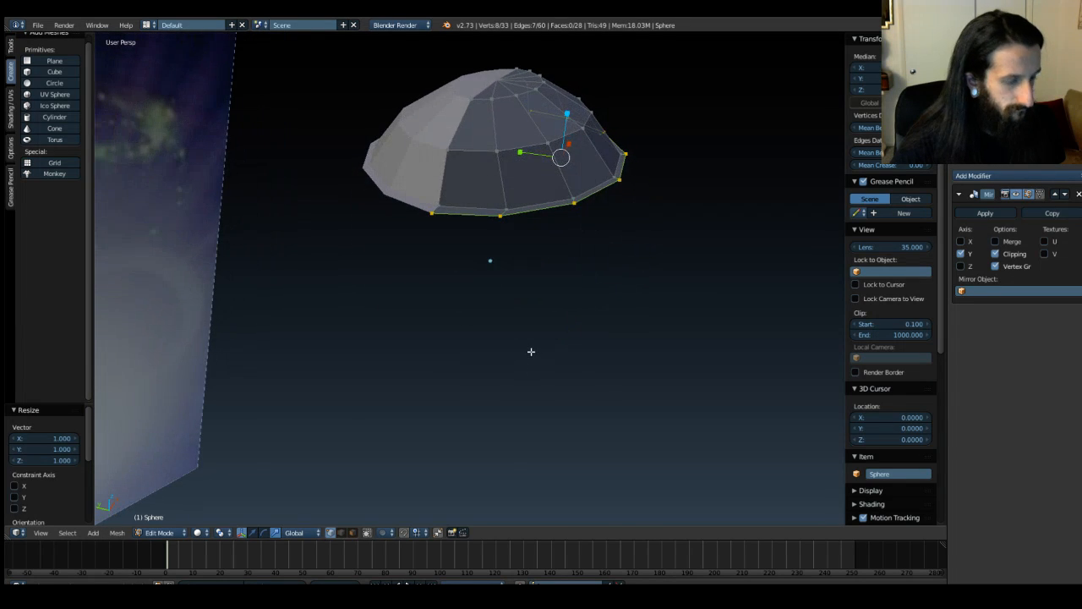
pyautogui.press('e')
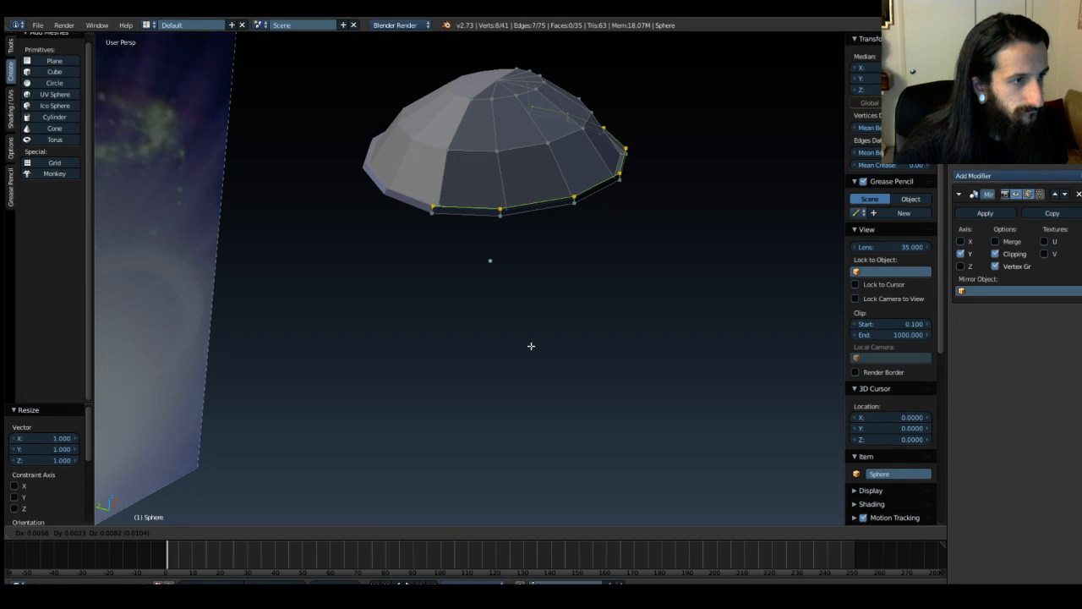
pyautogui.click(531, 345)
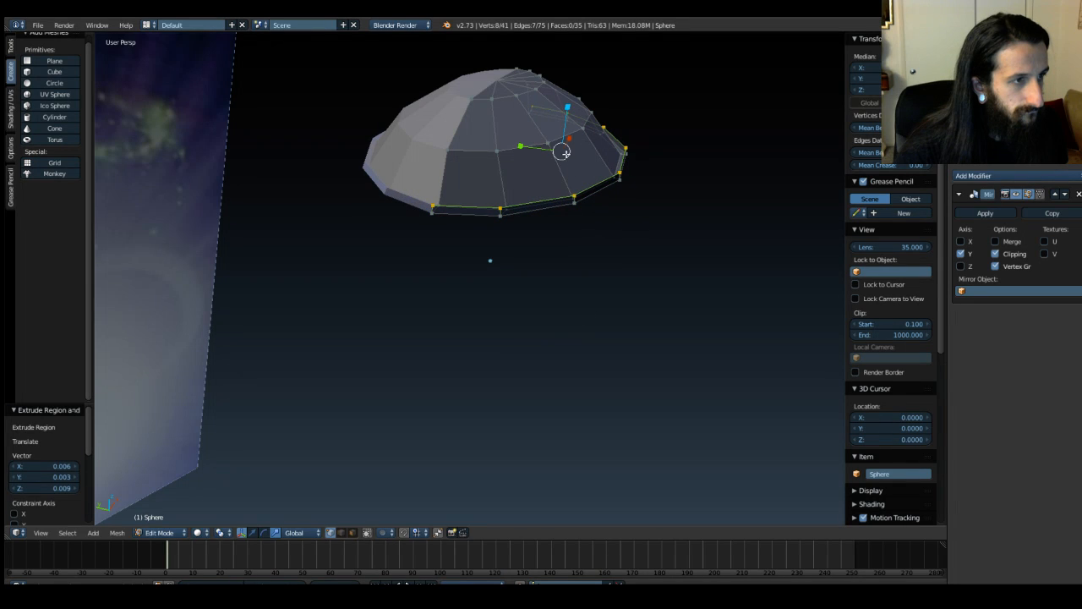
pyautogui.press('s')
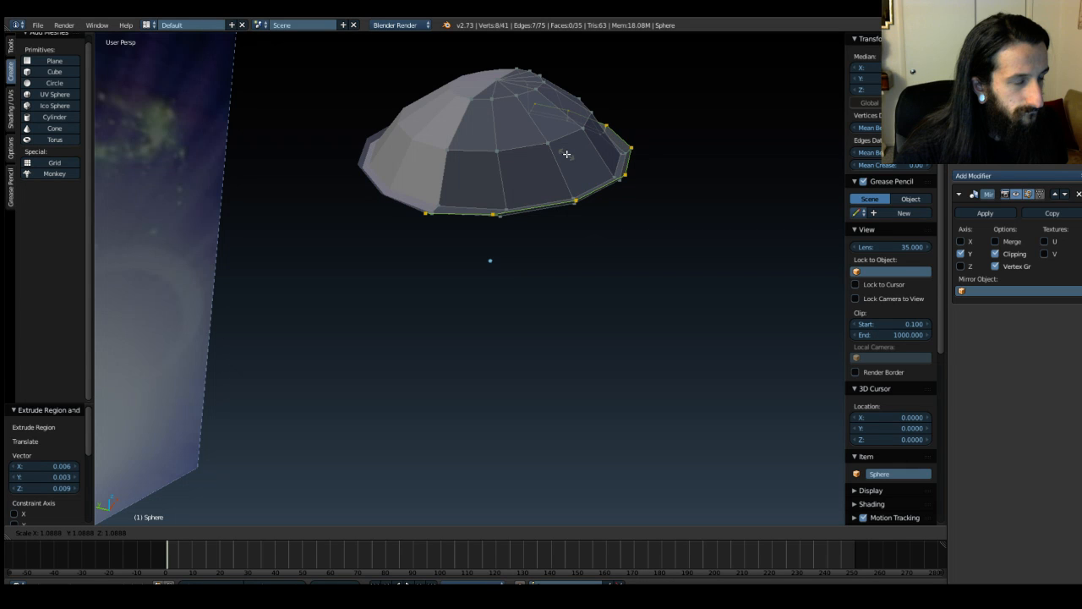
pyautogui.click(566, 154)
# Step: Extrude the outer edge loop in place and scale it outward by about 1.116 to widen the rim
pyautogui.moveTo(505, 253)
pyautogui.mouseDown(button='middle')
pyautogui.moveTo(517, 287)
pyautogui.moveTo(561, 323)
pyautogui.moveTo(486, 262)
pyautogui.moveTo(503, 266)
pyautogui.mouseUp(button='middle')
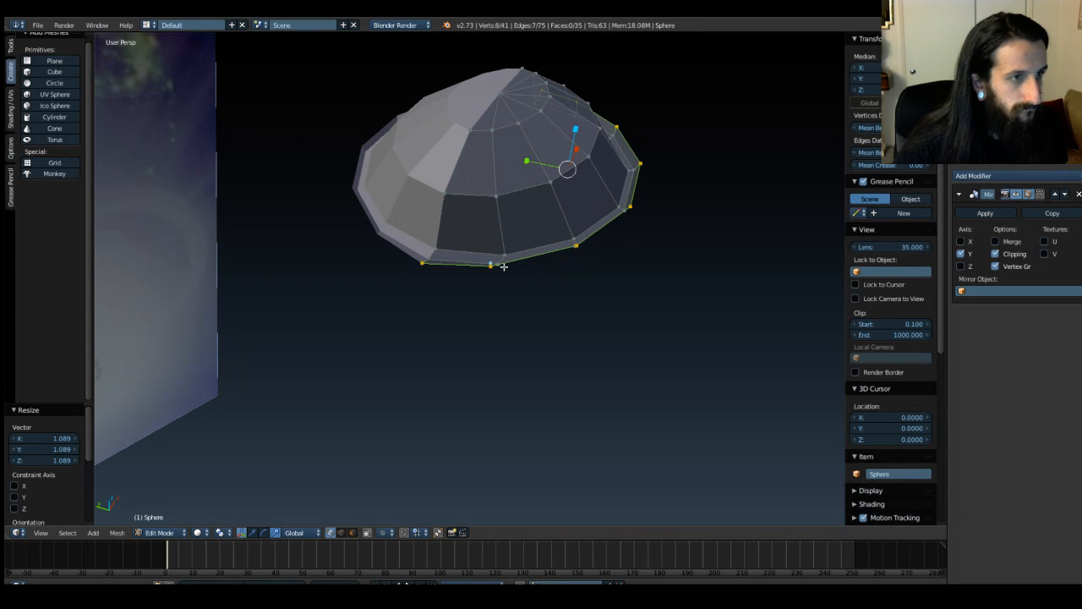
pyautogui.press('e')
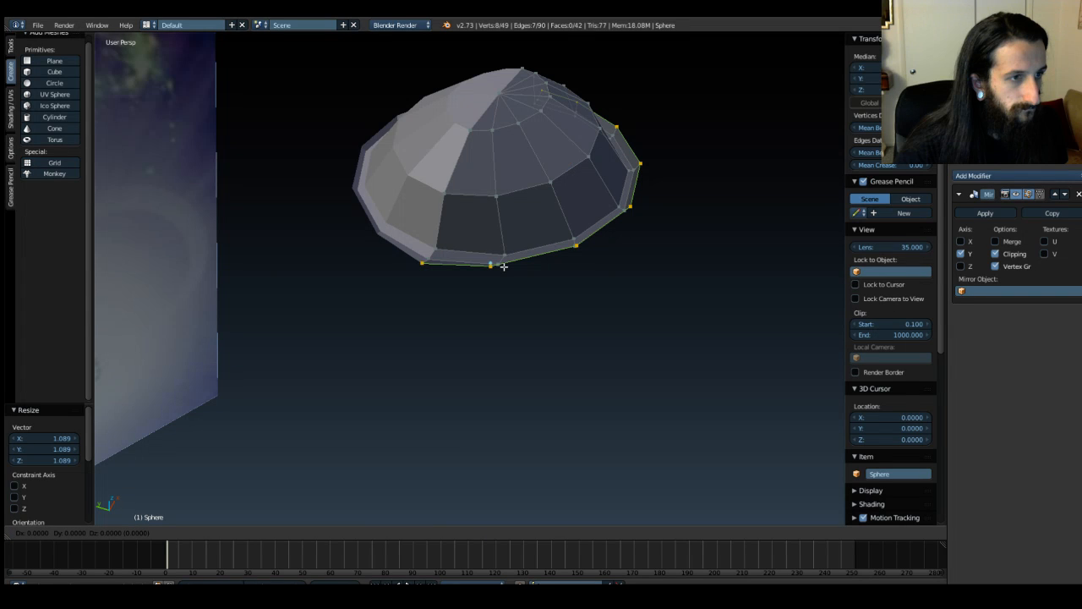
pyautogui.click(504, 267)
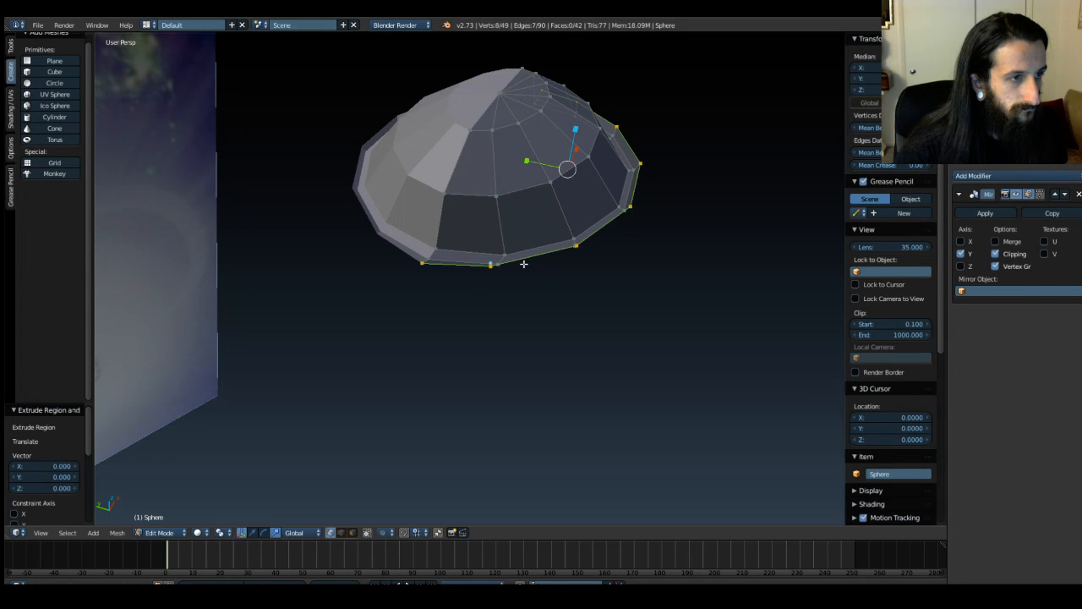
pyautogui.press('s')
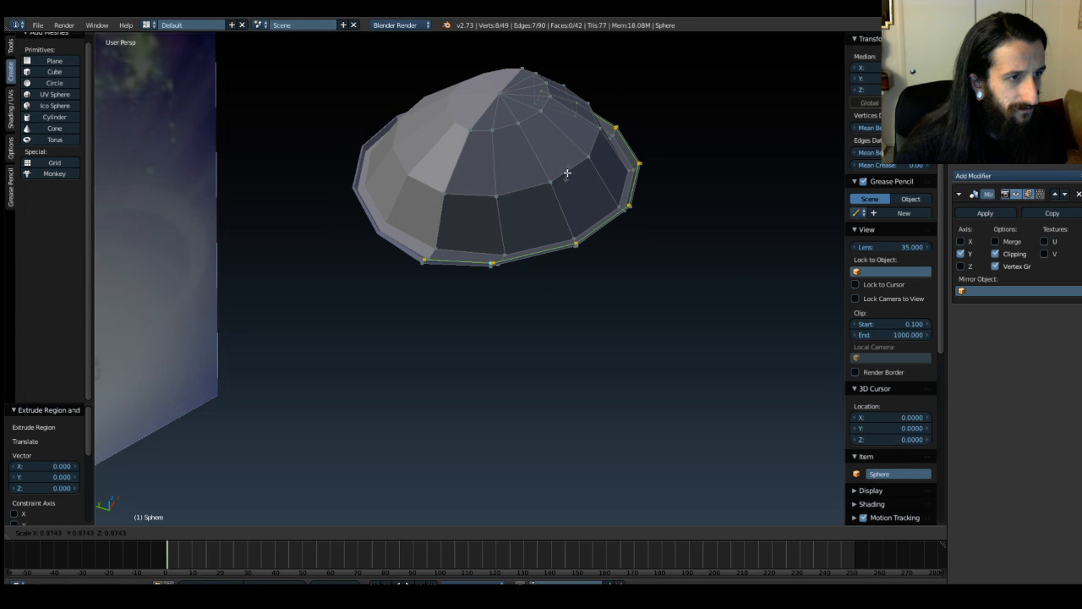
pyautogui.click(566, 173)
# Step: Extrude the rim's outer loop about 0.016 down along Z and flare it outward with a scale of about 1.099
pyautogui.moveTo(602, 236); pyautogui.dragTo(574, 241, button='middle')
pyautogui.press('e')
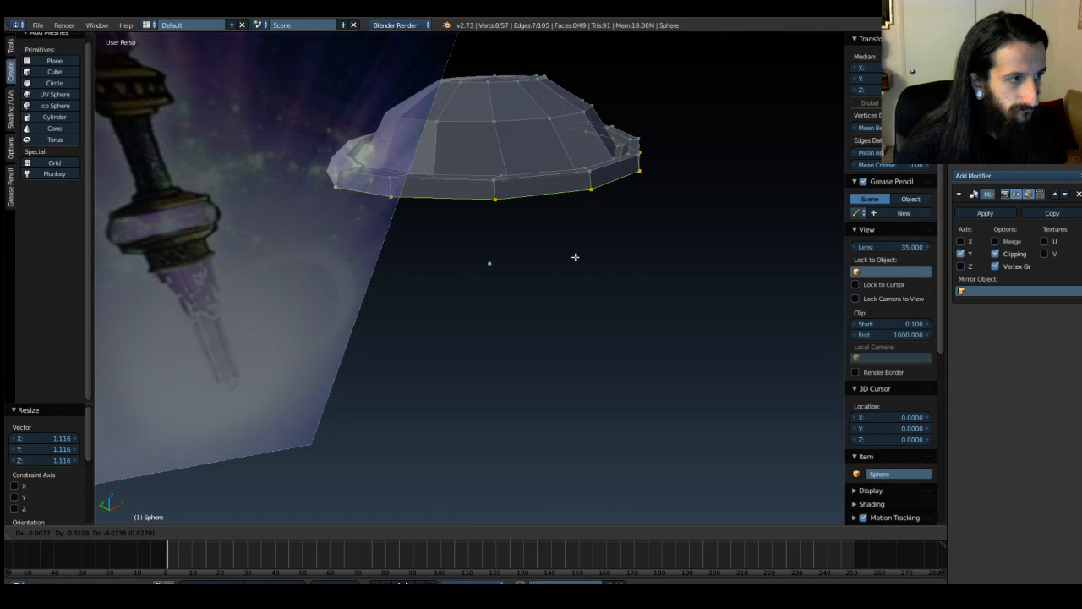
pyautogui.press('y')
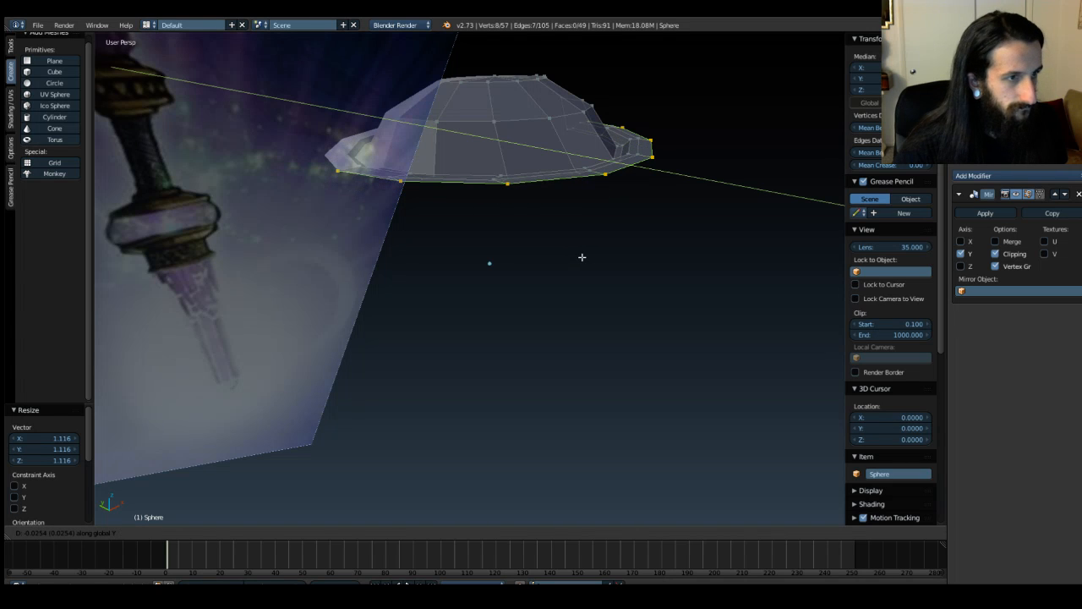
pyautogui.press('z')
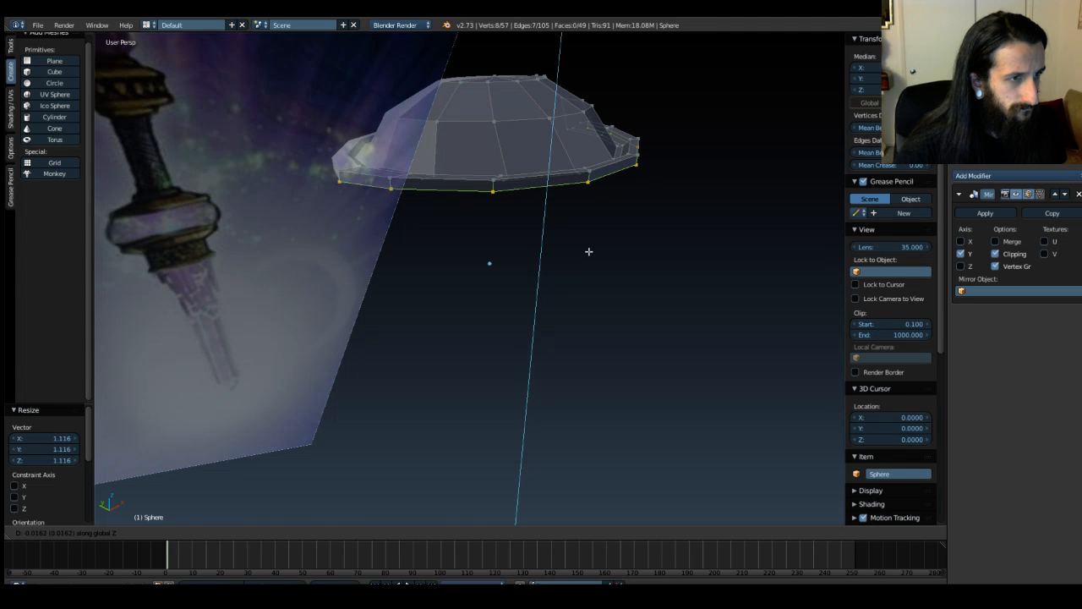
pyautogui.click(589, 251)
pyautogui.moveTo(495, 244); pyautogui.dragTo(490, 262, button='middle')
pyautogui.press('s')
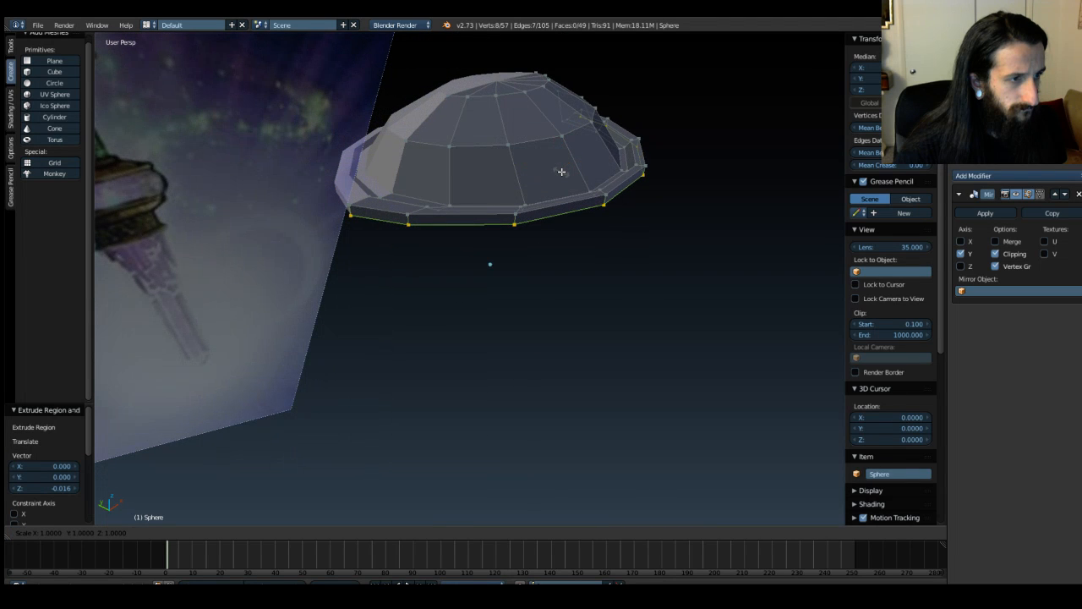
pyautogui.click(562, 171)
# Step: Compare the dome and its flared rim with the reference image in the front view
pyautogui.moveTo(563, 177); pyautogui.dragTo(599, 283, button='middle')
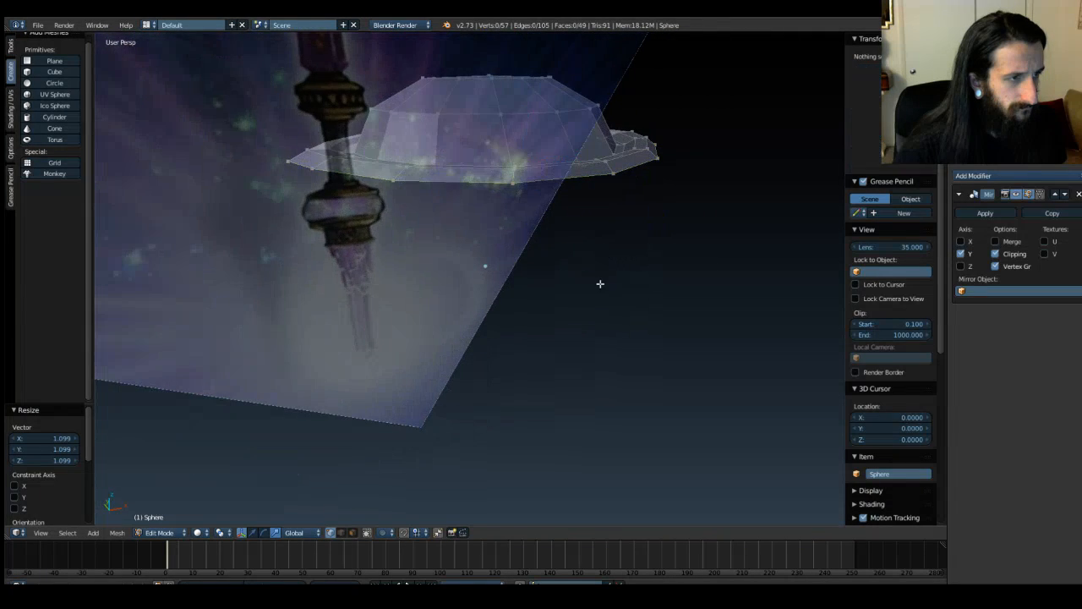
pyautogui.press('Tab')
pyautogui.press('KP_1')
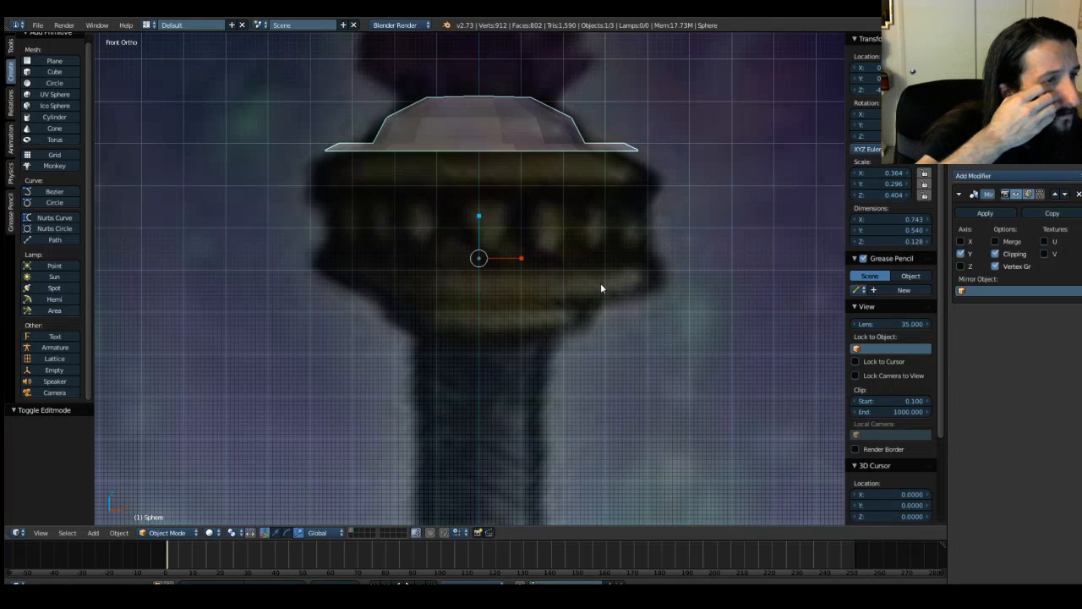
pyautogui.press('Tab')
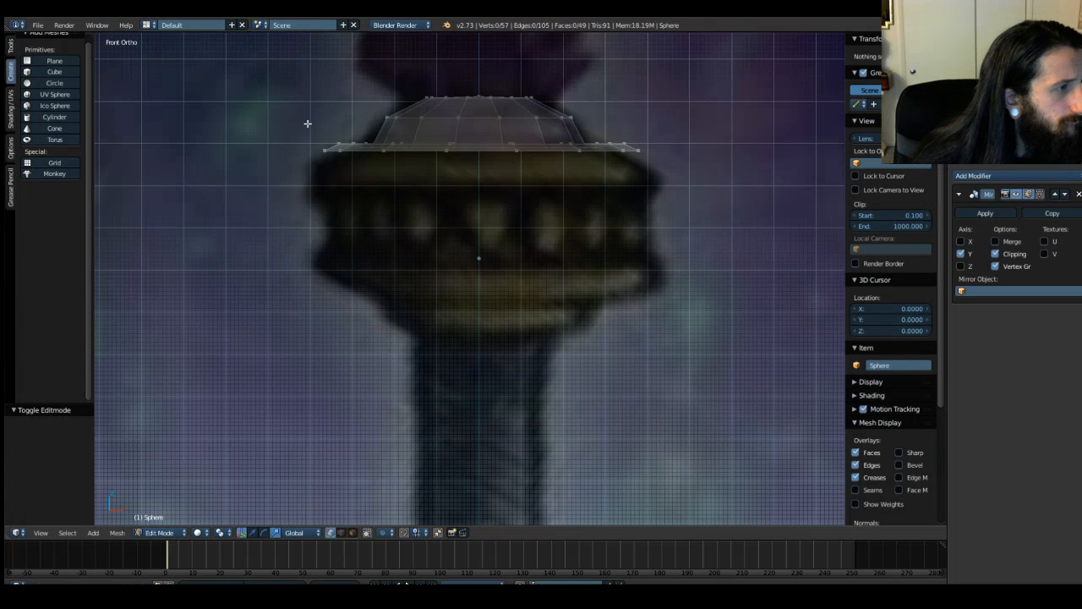
# Step: Select the rim's three outer seam vertices at both ends and scale them to about 0.972 along X
pyautogui.moveTo(309, 141); pyautogui.dragTo(244, 181, button='middle')
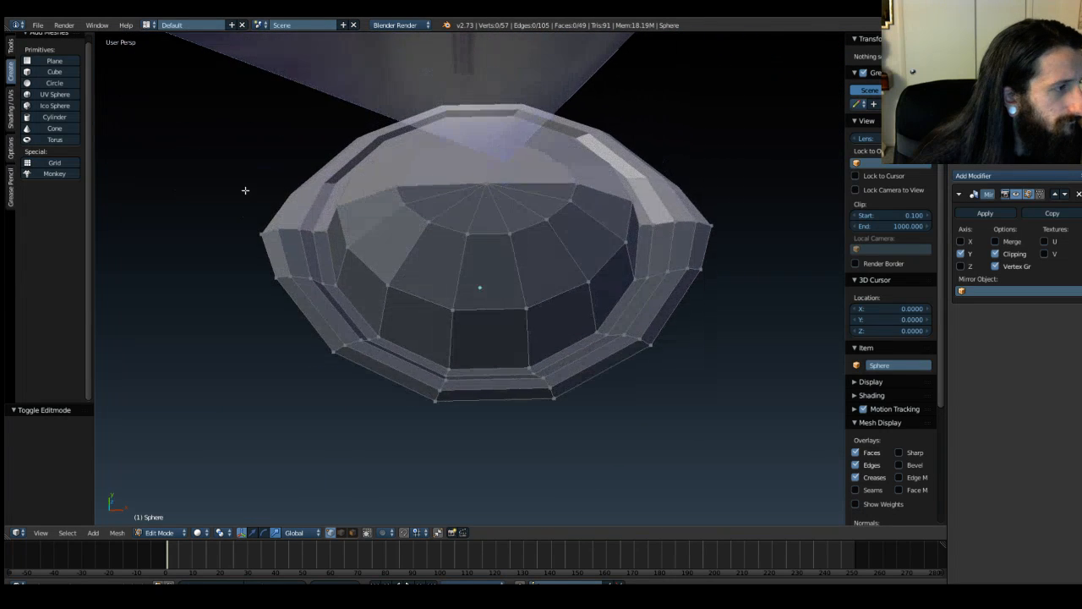
pyautogui.rightClick(258, 230)
pyautogui.keyDown('shift'); pyautogui.rightClick(710, 225); pyautogui.keyUp('shift')
pyautogui.moveTo(493, 226); pyautogui.dragTo(491, 226)
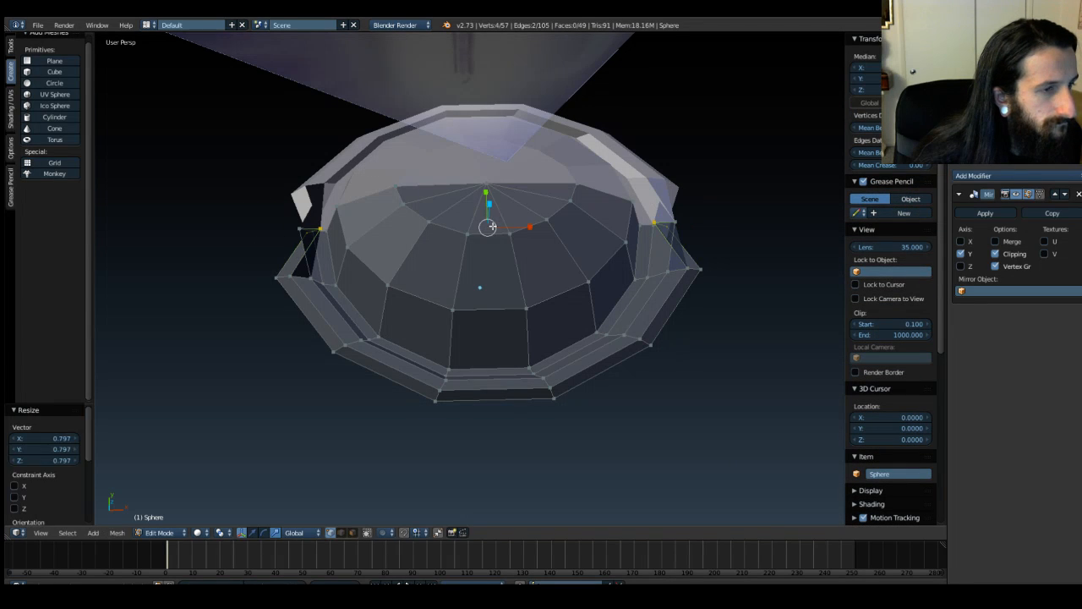
pyautogui.hotkey('ctrl', 'z')
pyautogui.keyDown('shift'); pyautogui.rightClick(677, 224); pyautogui.keyUp('shift')
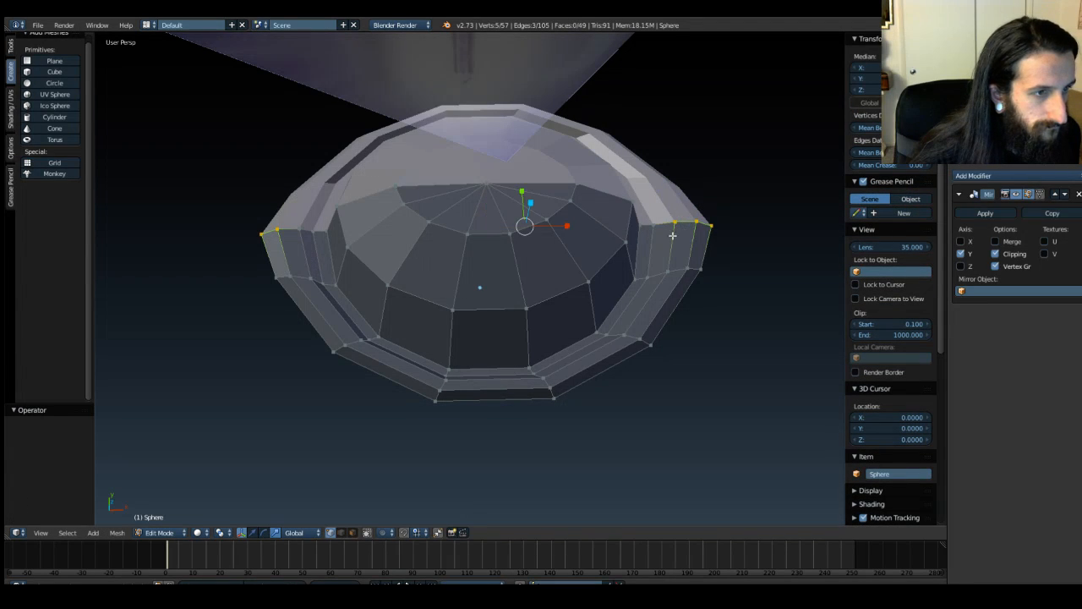
pyautogui.keyDown('shift'); pyautogui.rightClick(299, 229); pyautogui.keyUp('shift')
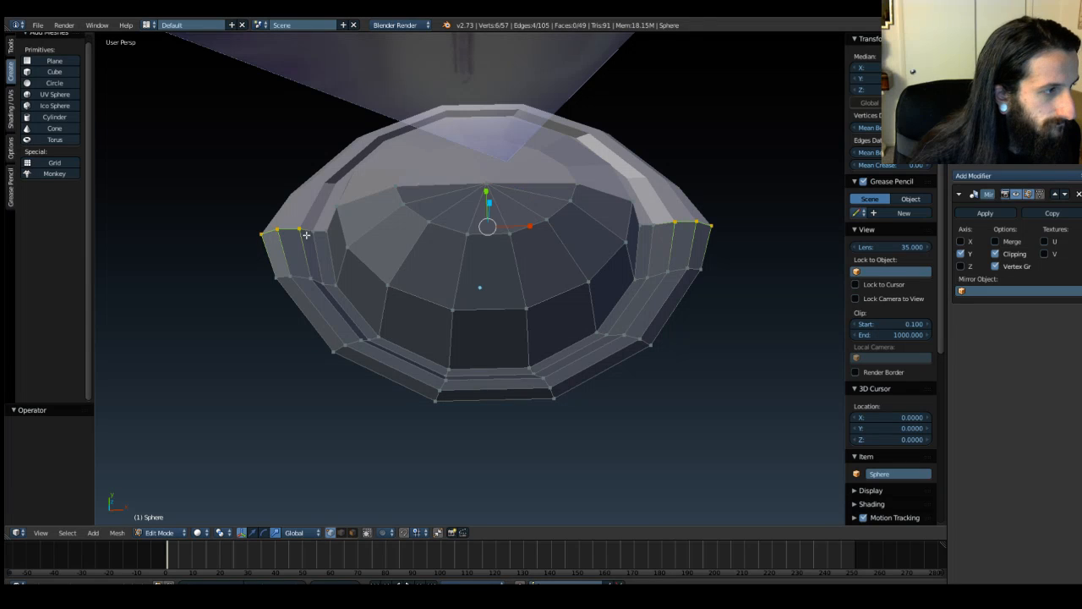
pyautogui.press('s')
pyautogui.click(493, 228)
pyautogui.press('s')
pyautogui.press('x')
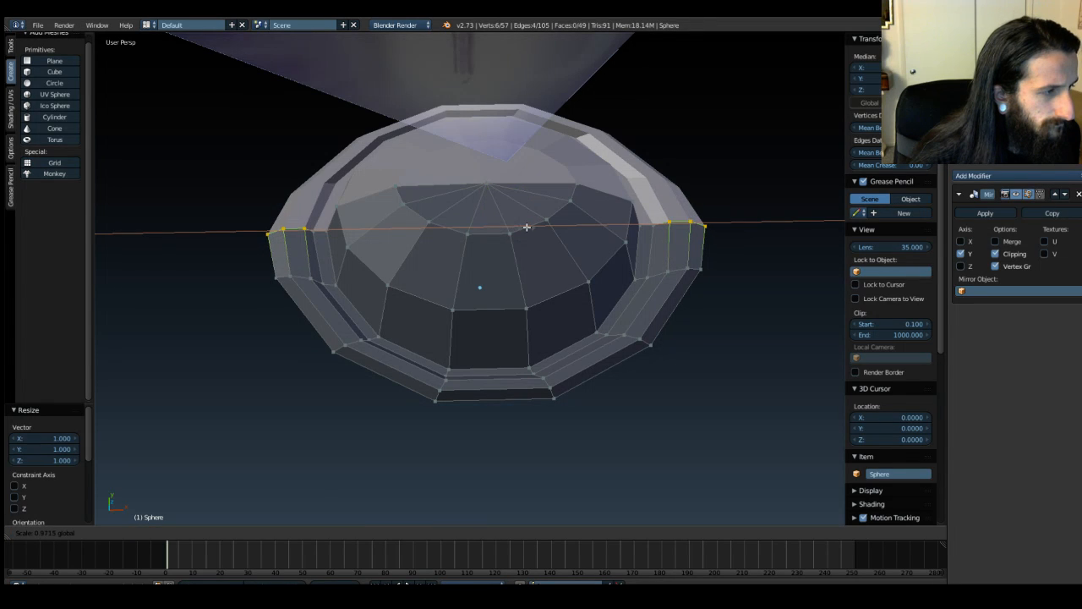
pyautogui.click(527, 227)
# Step: Scale only the two outermost seam vertices of the rim to about 0.987 along X, and clear the selection
pyautogui.rightClick(269, 234)
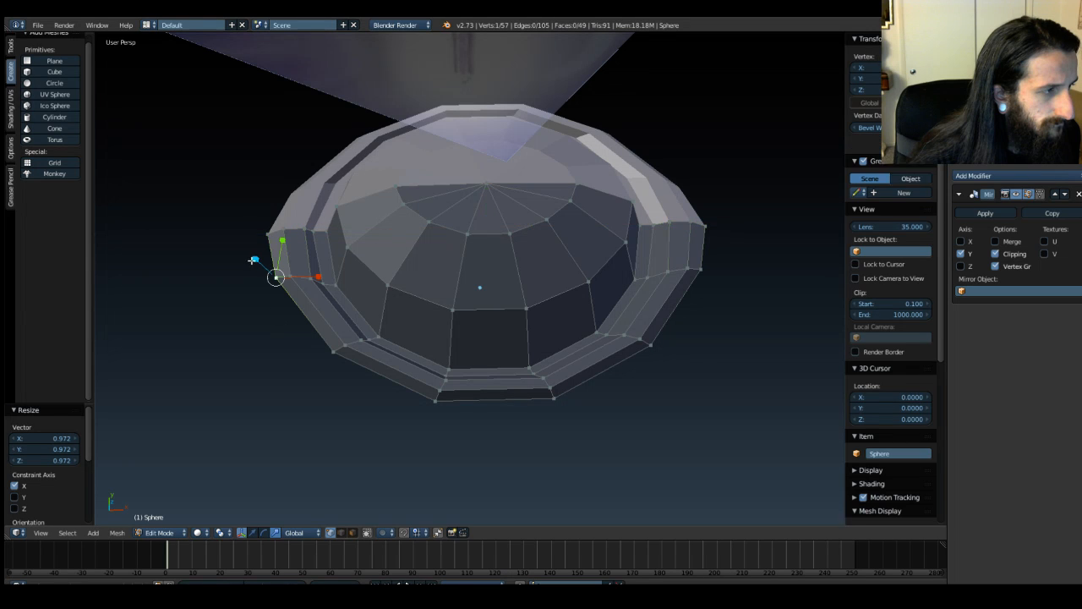
pyautogui.keyDown('shift'); pyautogui.rightClick(705, 222); pyautogui.keyUp('shift')
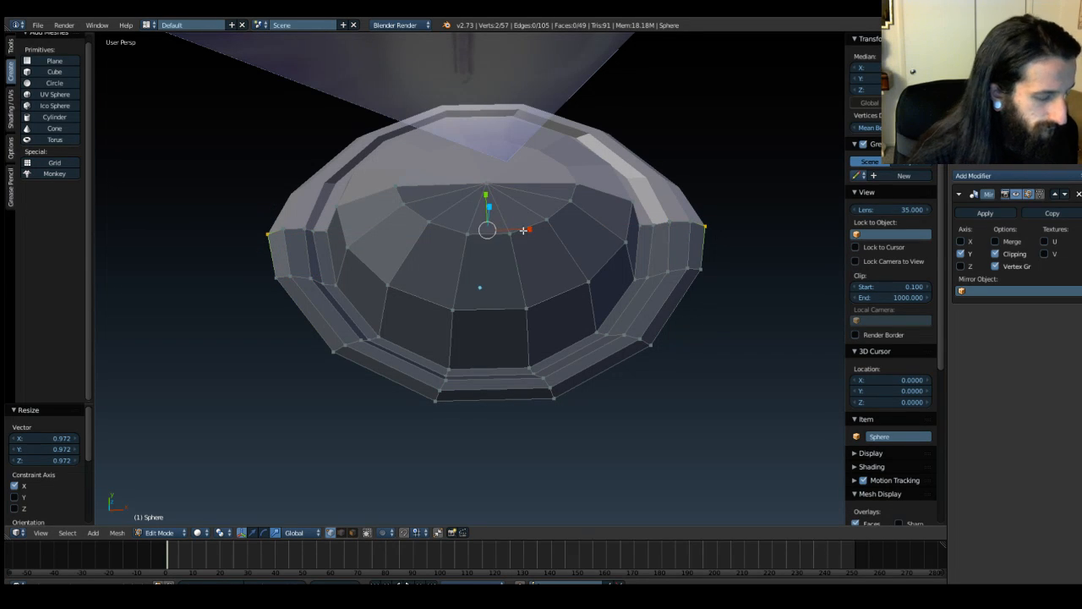
pyautogui.press('s')
pyautogui.press('x')
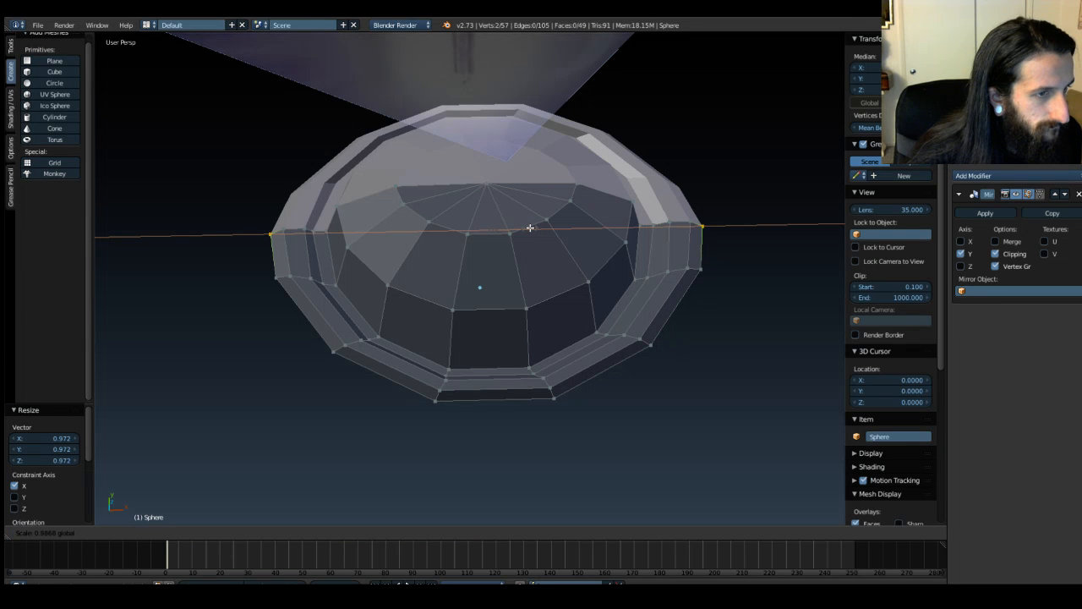
pyautogui.click(530, 227)
pyautogui.press('a')
# Step: Examine the narrowed rim against the reference image from perspective and front views
pyautogui.moveTo(353, 472); pyautogui.dragTo(312, 355, button='middle')
pyautogui.moveTo(311, 356)
pyautogui.mouseDown(button='middle')
pyautogui.moveTo(314, 369)
pyautogui.moveTo(307, 355)
pyautogui.mouseUp(button='middle')
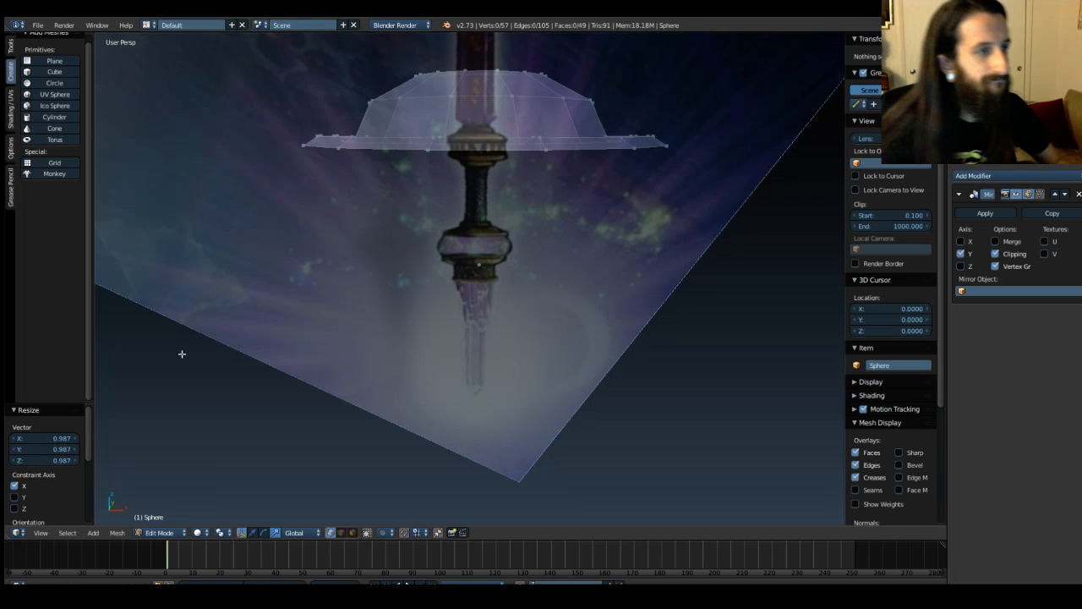
pyautogui.press('Tab')
pyautogui.press('KP_1')
pyautogui.press('KP_Decimal')
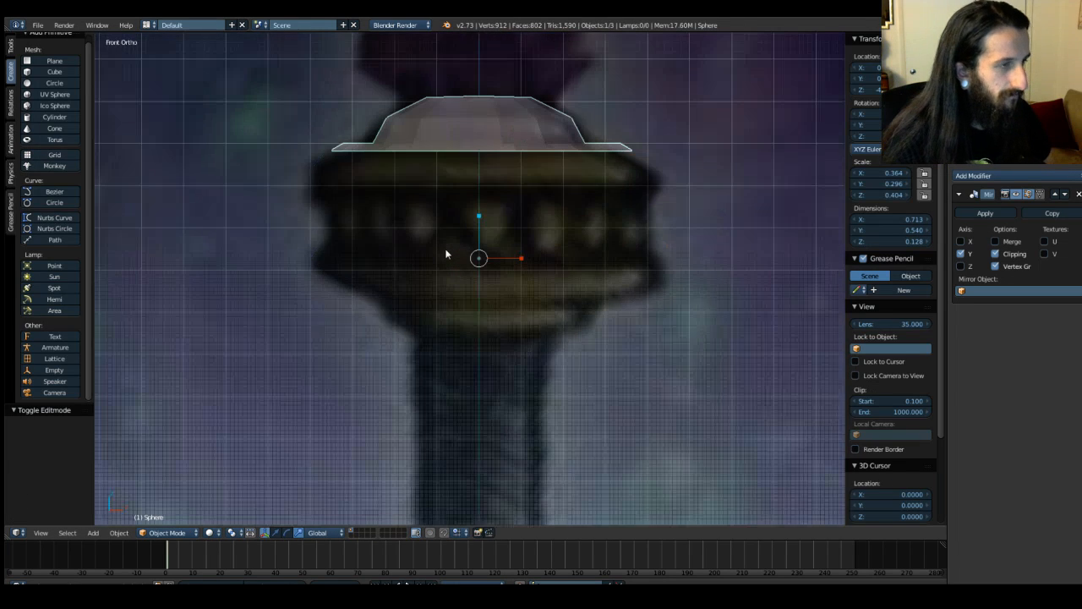
pyautogui.press('Tab')
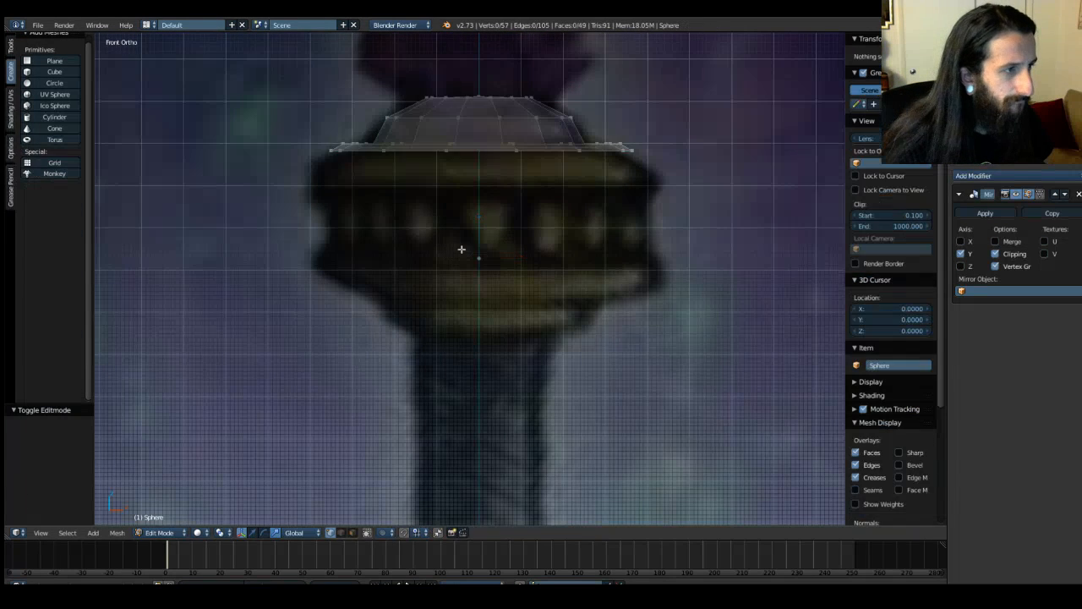
pyautogui.moveTo(326, 198); pyautogui.dragTo(315, 222, button='middle')
pyautogui.press('Tab')
pyautogui.rightClick(317, 210)
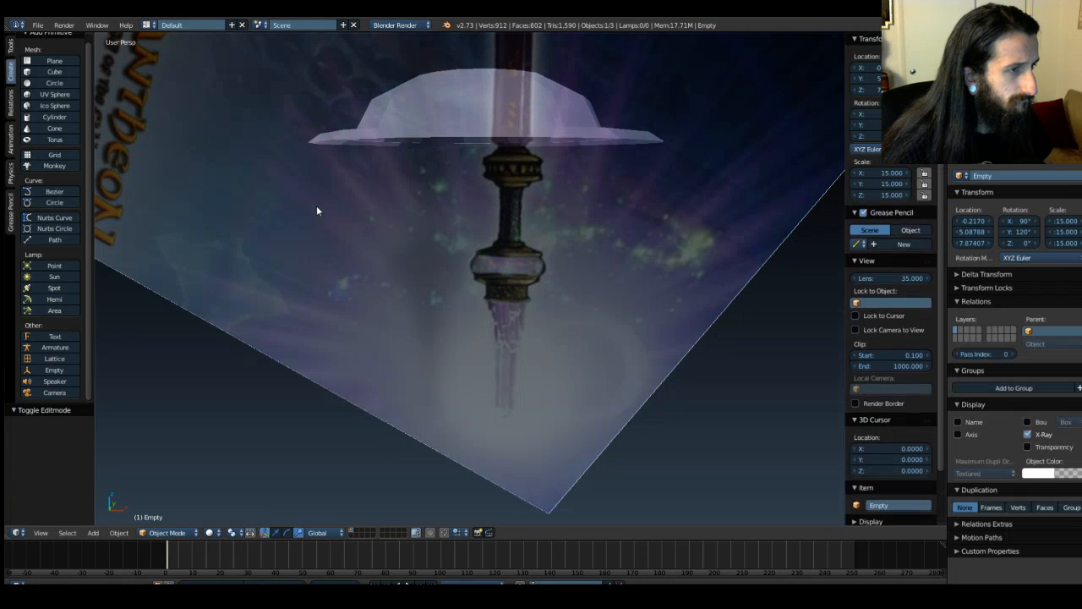
pyautogui.press('KP_1')
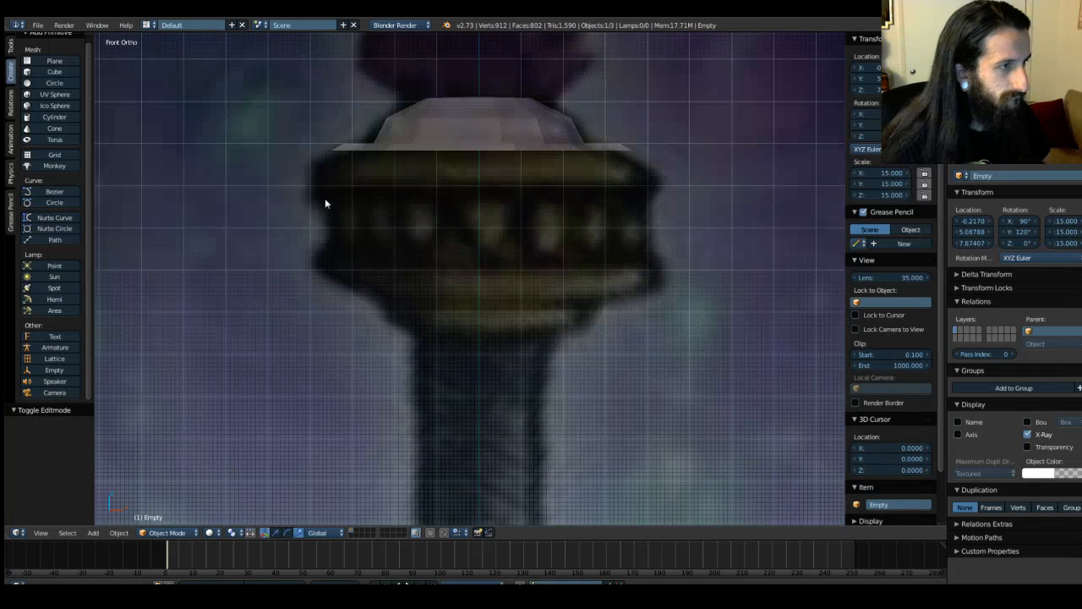
# Step: Select the bottom vertex row of the dome's rim and extrude it about 0.038 straight down
pyautogui.rightClick(338, 150)
pyautogui.press('Tab')
pyautogui.moveTo(321, 148); pyautogui.dragTo(655, 181)
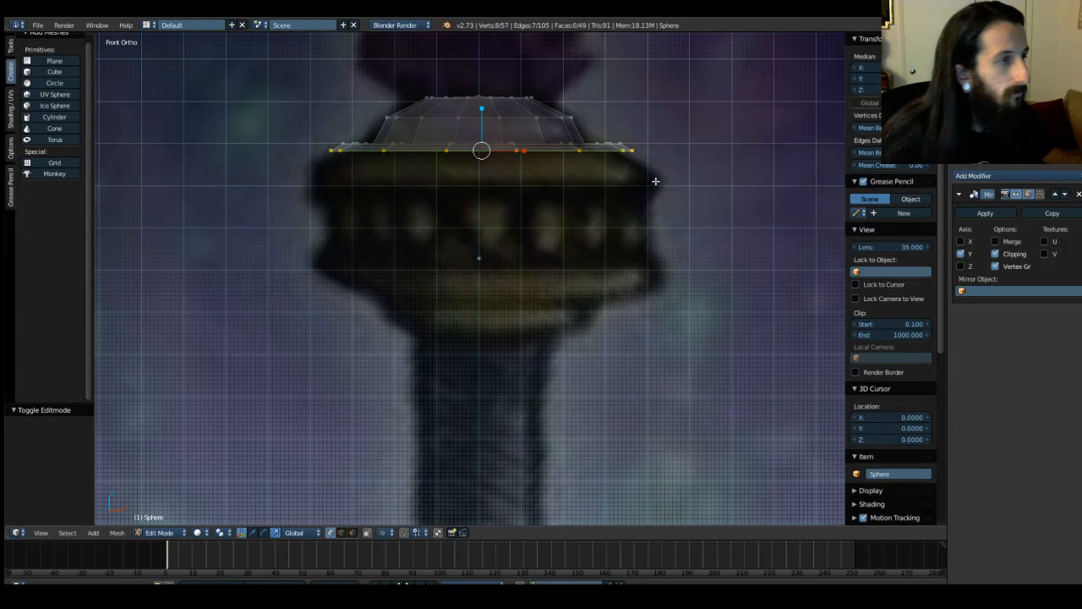
pyautogui.press('e')
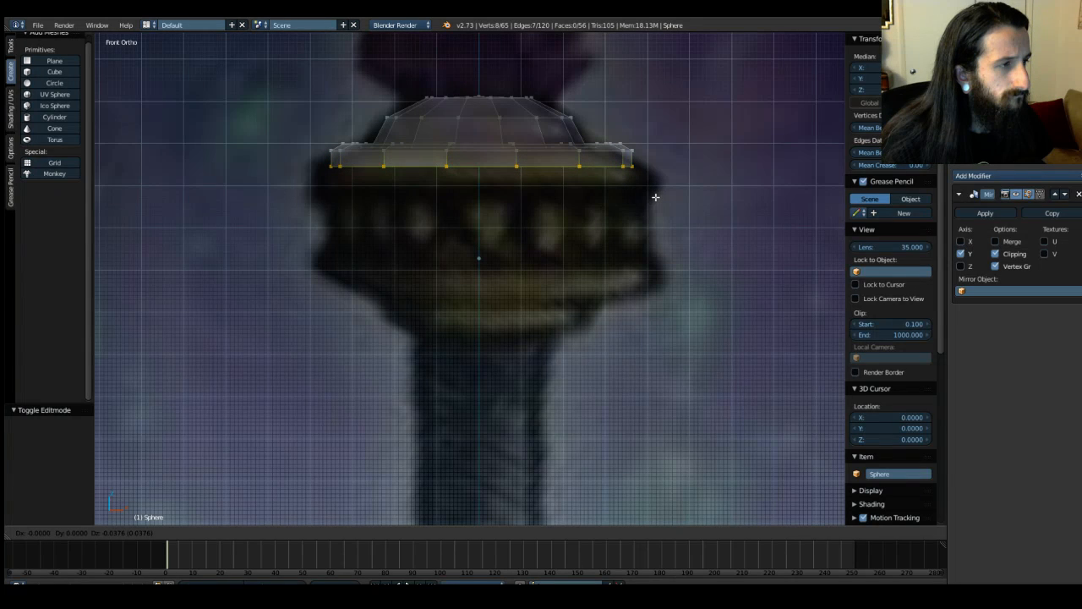
pyautogui.click(655, 197)
# Step: Extrude the bottom row down twice more, by about 0.032 and 0.013, and clear the selection
pyautogui.press('e')
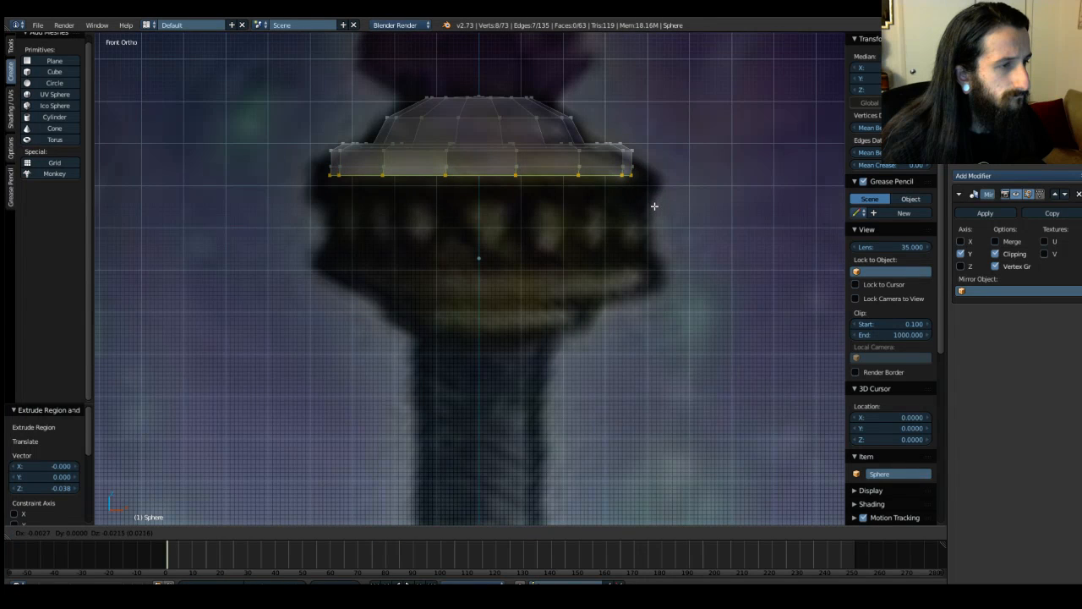
pyautogui.click(655, 210)
pyautogui.press('e')
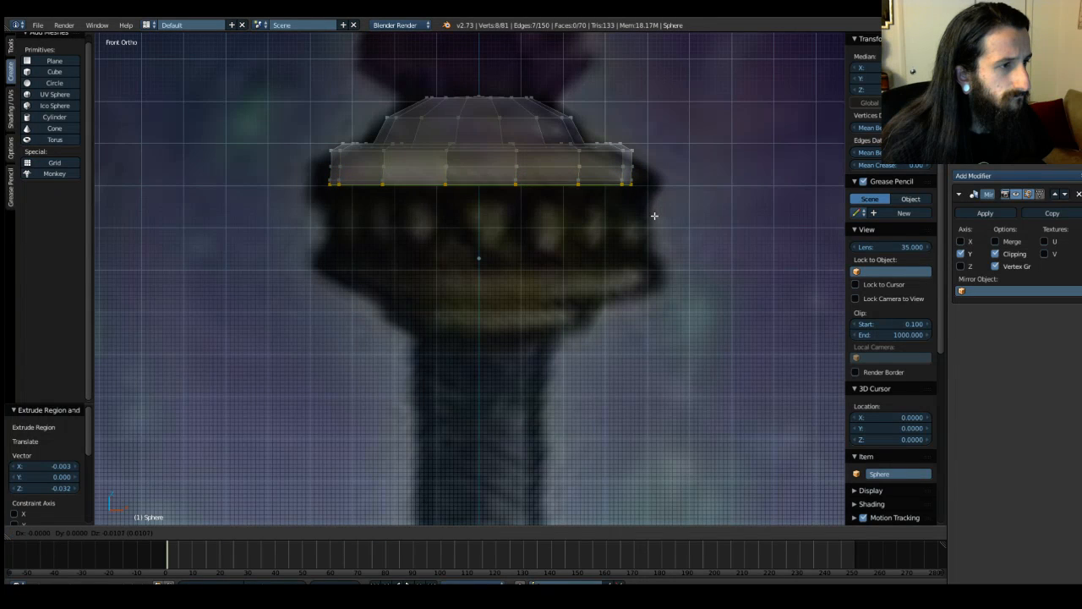
pyautogui.click(654, 217)
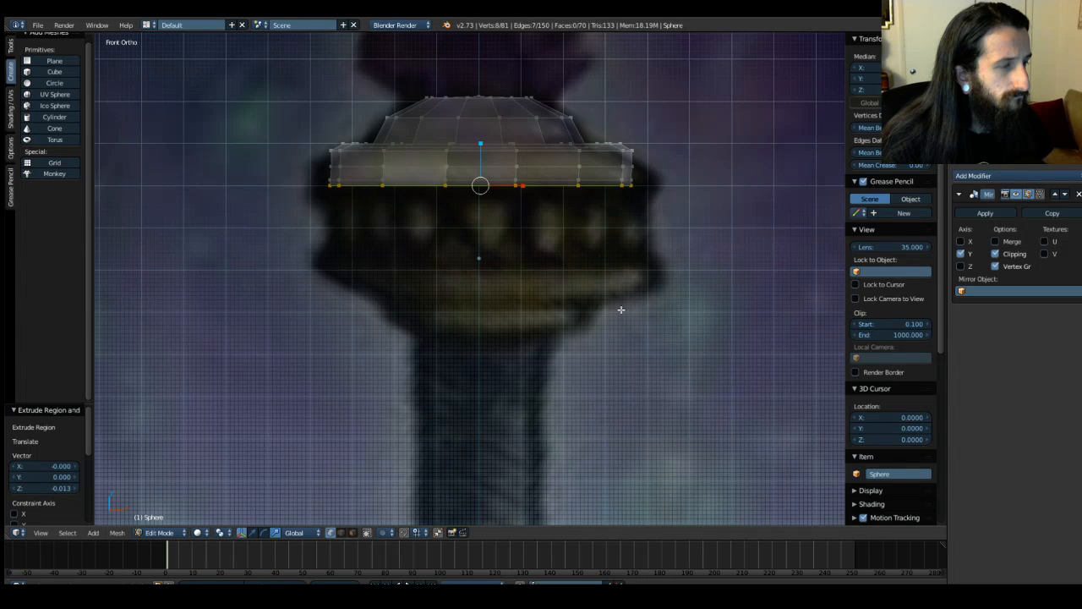
pyautogui.press('a')
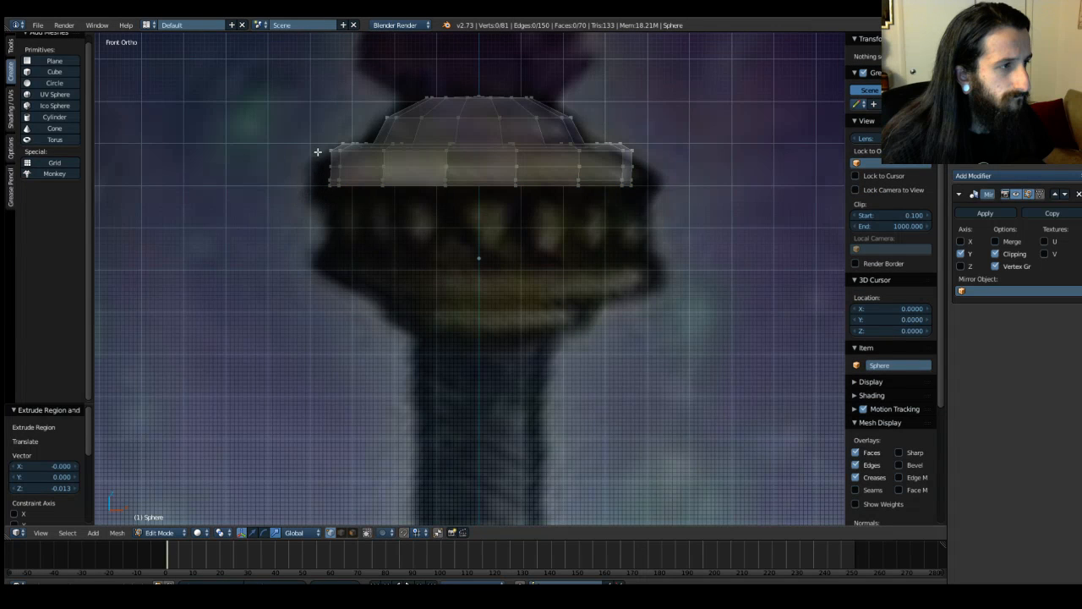
# Step: Try to lower the vertices at both outer ends of the rim's upper edge by about 0.009 along Z
pyautogui.moveTo(324, 135); pyautogui.dragTo(366, 166)
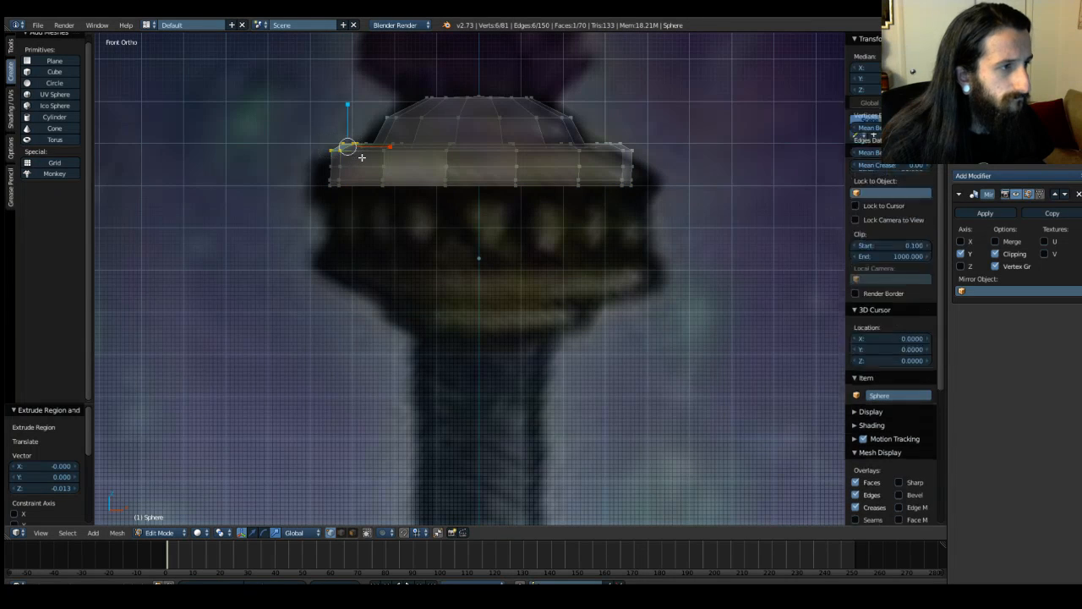
pyautogui.press('b')
pyautogui.moveTo(603, 134); pyautogui.dragTo(644, 158)
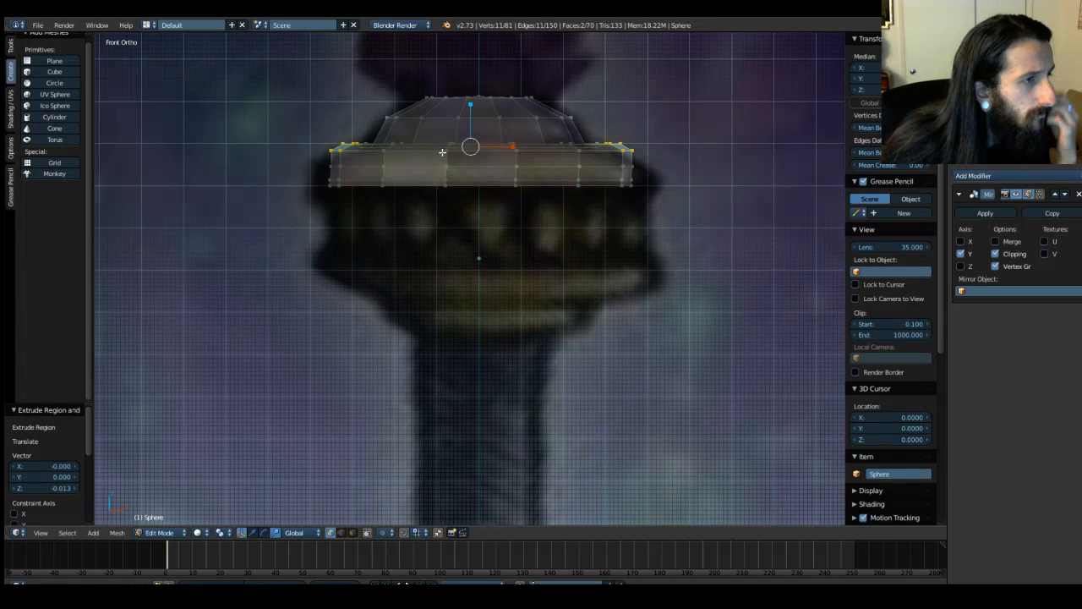
pyautogui.press('g')
pyautogui.press('z')
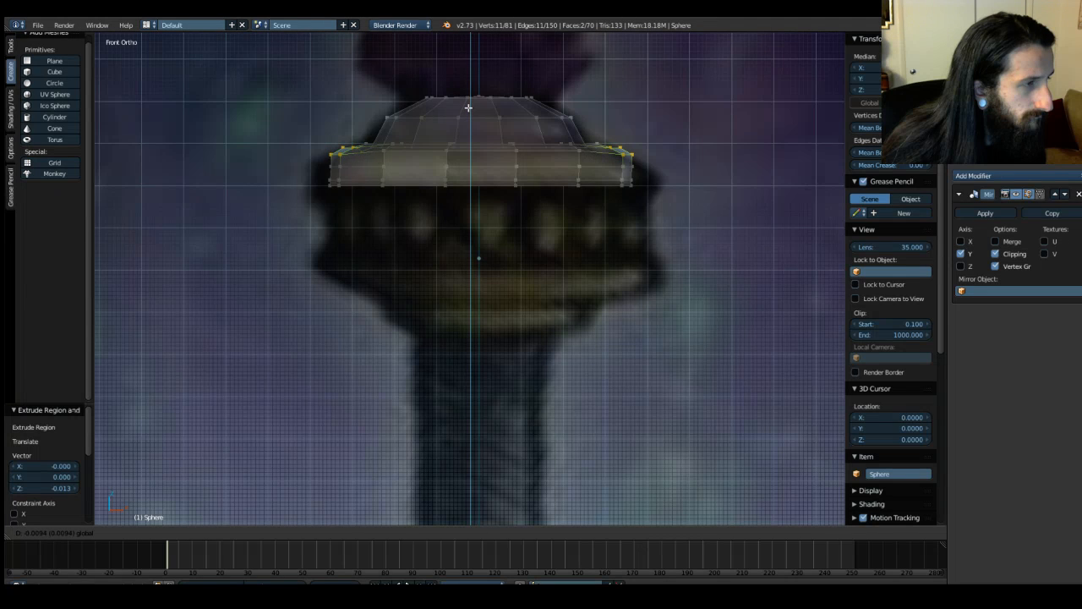
pyautogui.click(468, 106)
# Step: Delete the three lower vertex rows extruded below the dome's rim
pyautogui.moveTo(270, 154); pyautogui.dragTo(223, 208, button='middle')
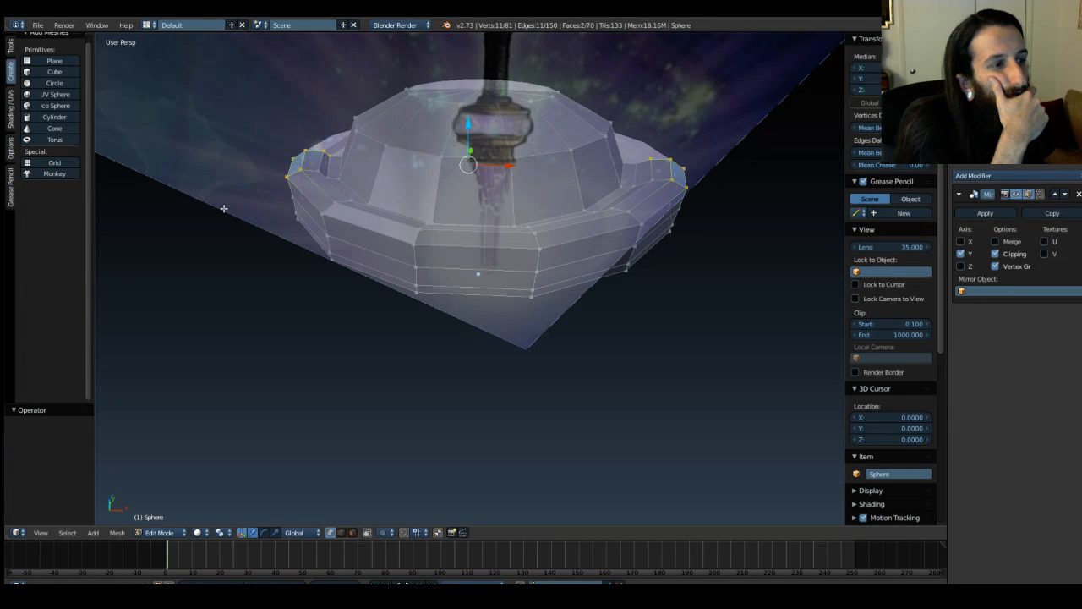
pyautogui.press('Tab')
pyautogui.press('KP_1')
pyautogui.press('Tab')
pyautogui.moveTo(317, 180); pyautogui.dragTo(715, 244)
pyautogui.press('x')
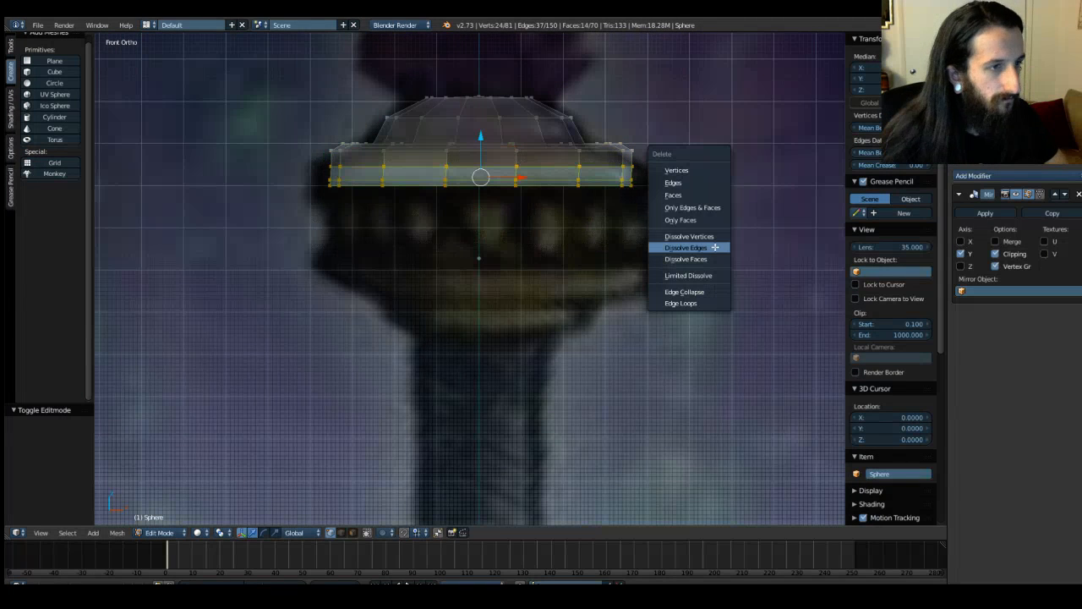
pyautogui.click(691, 170)
# Step: Select only the rim vertices at one end near the mirror seam, try moving them freely, and undo the move
pyautogui.moveTo(323, 144); pyautogui.dragTo(684, 203)
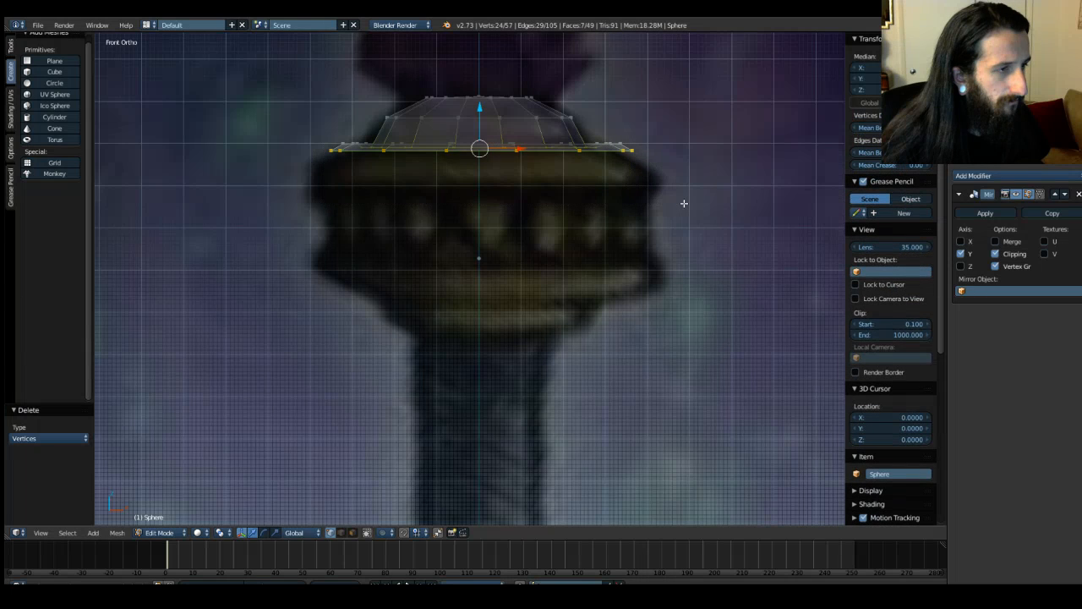
pyautogui.press('a')
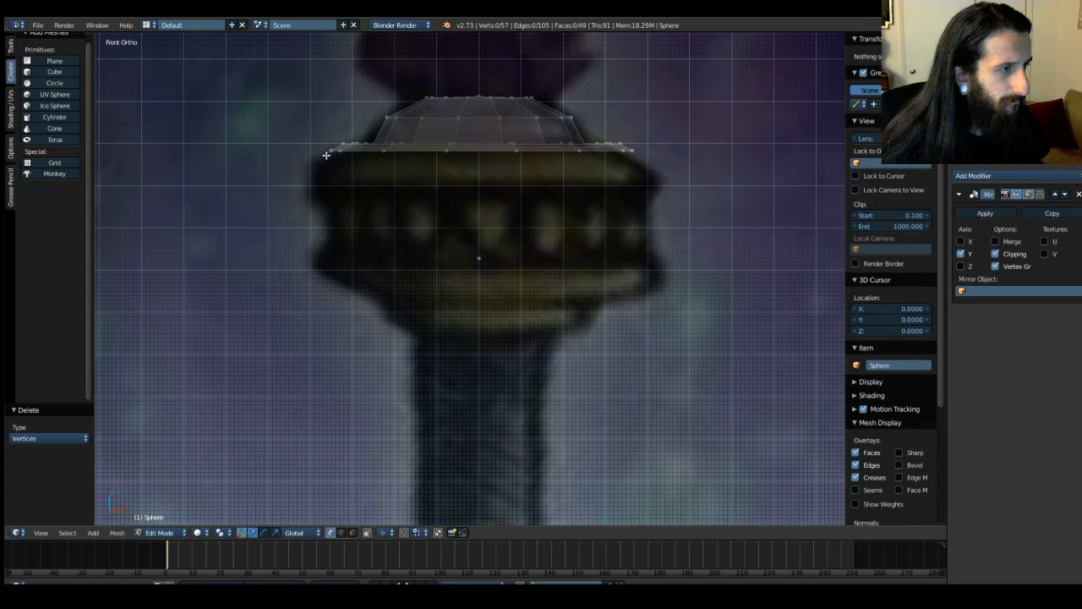
pyautogui.moveTo(323, 193); pyautogui.dragTo(396, 284, button='middle')
pyautogui.moveTo(371, 370); pyautogui.dragTo(443, 374, button='middle')
pyautogui.press('b')
pyautogui.moveTo(455, 356); pyautogui.dragTo(529, 408)
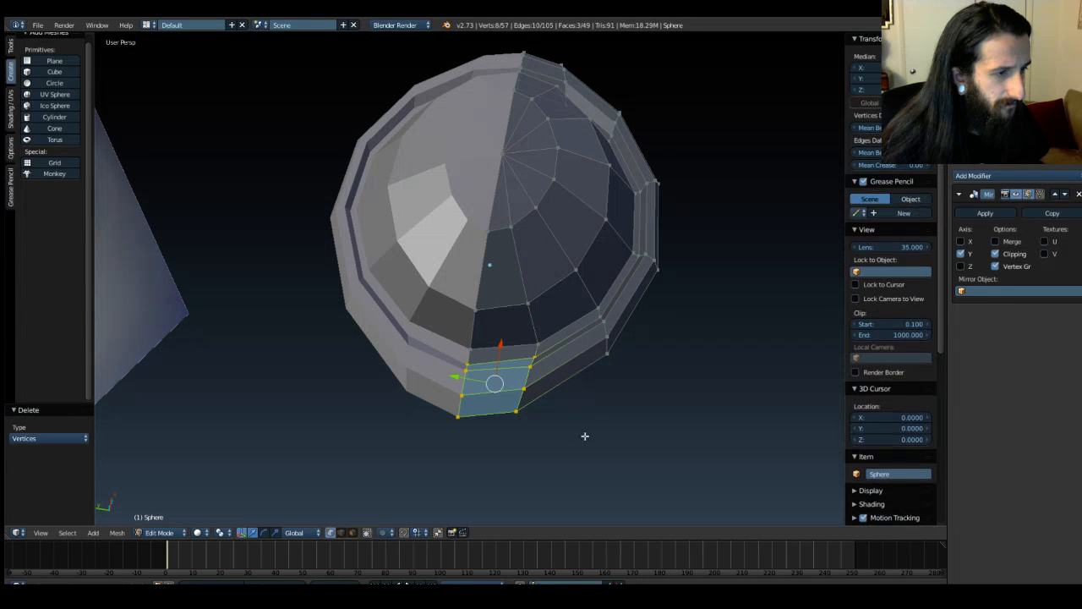
pyautogui.moveTo(529, 409); pyautogui.dragTo(533, 415, button='middle')
pyautogui.press('e')
pyautogui.click(450, 394)
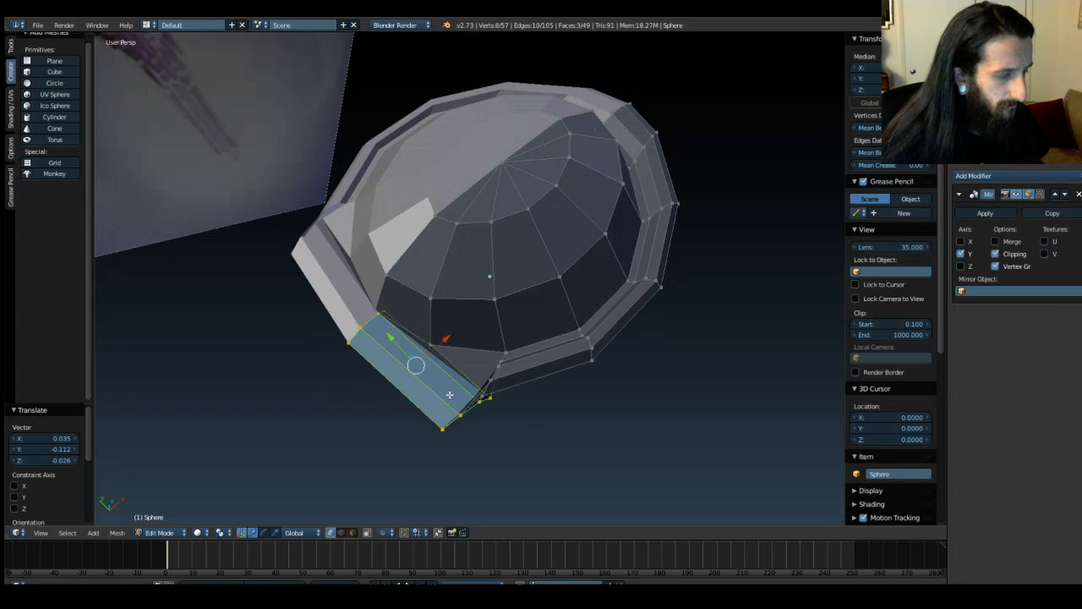
pyautogui.hotkey('ctrl', 'z')
# Step: Move the selected rim-end vertices about -0.003 along X
pyautogui.moveTo(406, 425); pyautogui.dragTo(420, 438, button='middle')
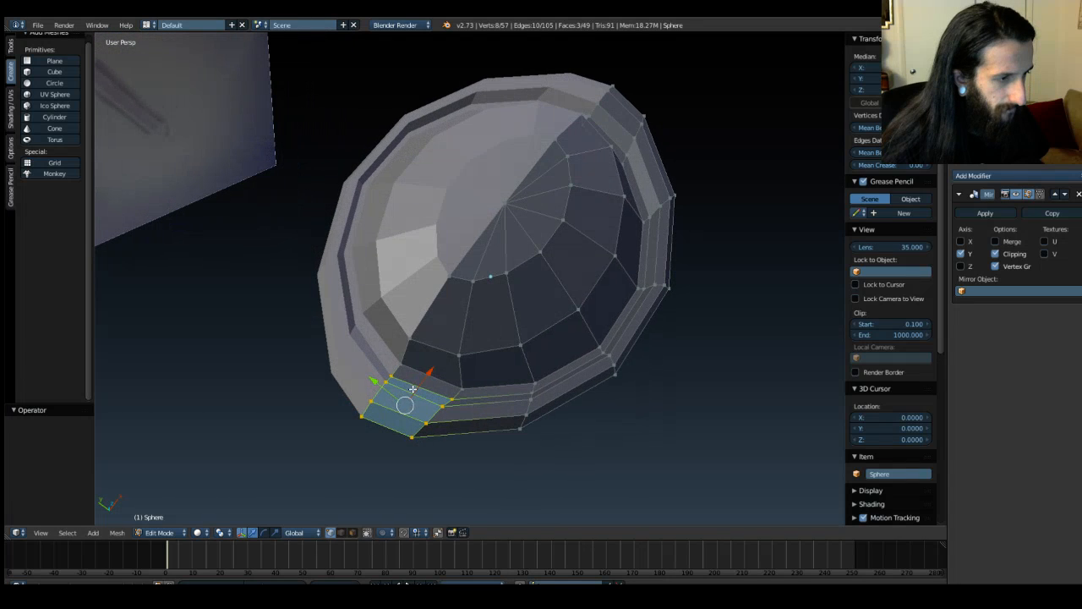
pyautogui.press('g')
pyautogui.press('x')
pyautogui.click(423, 435)
# Step: Add the remaining rim vertices around the half-dome to the selection and delete them, keeping only the dome
pyautogui.press('b')
pyautogui.moveTo(521, 390); pyautogui.dragTo(539, 429)
pyautogui.keyDown('shift'); pyautogui.rightClick(521, 431); pyautogui.keyUp('shift')
pyautogui.press('b')
pyautogui.moveTo(626, 387); pyautogui.dragTo(599, 349)
pyautogui.moveTo(647, 339); pyautogui.dragTo(645, 372, button='middle')
pyautogui.press('b')
pyautogui.moveTo(647, 374); pyautogui.dragTo(604, 354)
pyautogui.moveTo(677, 333); pyautogui.dragTo(647, 337, button='middle')
pyautogui.press('b')
pyautogui.moveTo(667, 372); pyautogui.dragTo(606, 348)
pyautogui.press('b')
pyautogui.moveTo(719, 290); pyautogui.dragTo(651, 280)
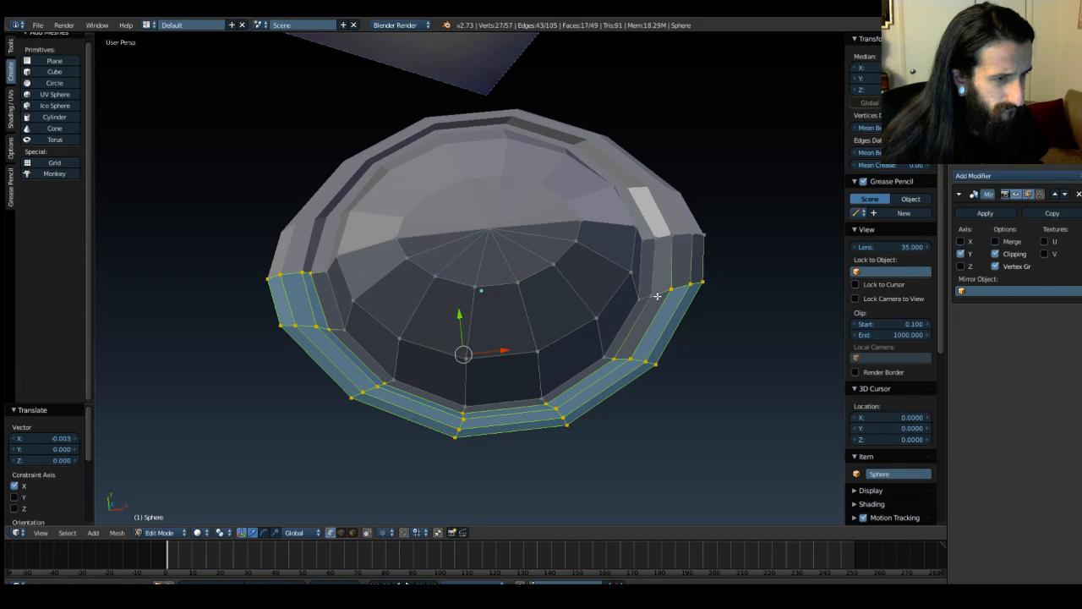
pyautogui.keyDown('shift'); pyautogui.rightClick(647, 289); pyautogui.keyUp('shift')
pyautogui.moveTo(648, 289); pyautogui.dragTo(684, 281, button='middle')
pyautogui.press('b')
pyautogui.moveTo(651, 296); pyautogui.dragTo(724, 331)
pyautogui.press('x')
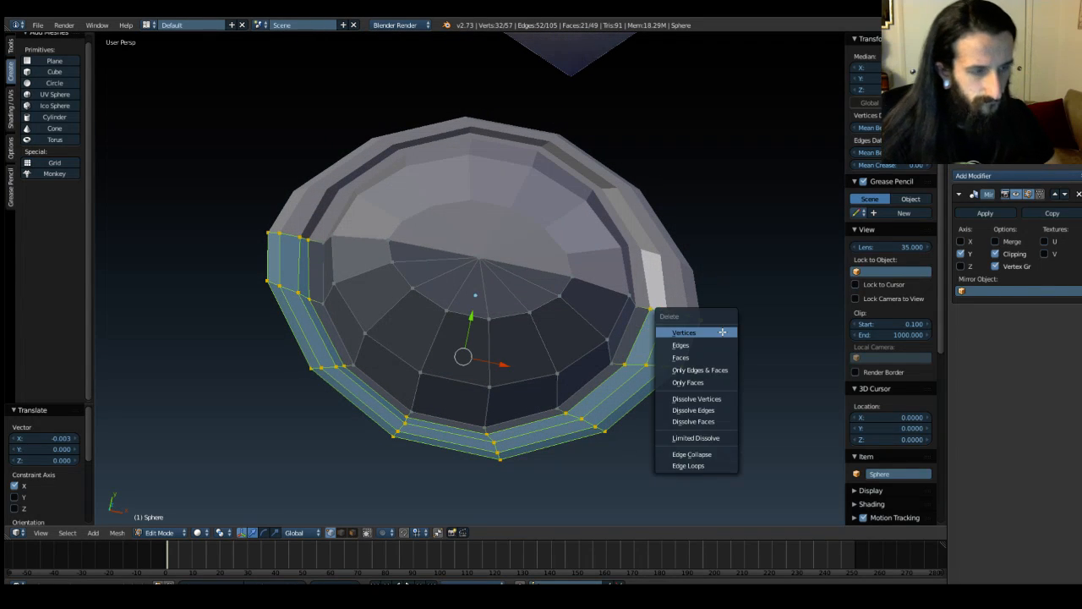
pyautogui.click(722, 332)
# Step: Leave mesh editing, select the reference image, and examine the whole staff and its collar in front view
pyautogui.moveTo(522, 459); pyautogui.dragTo(542, 411, button='middle')
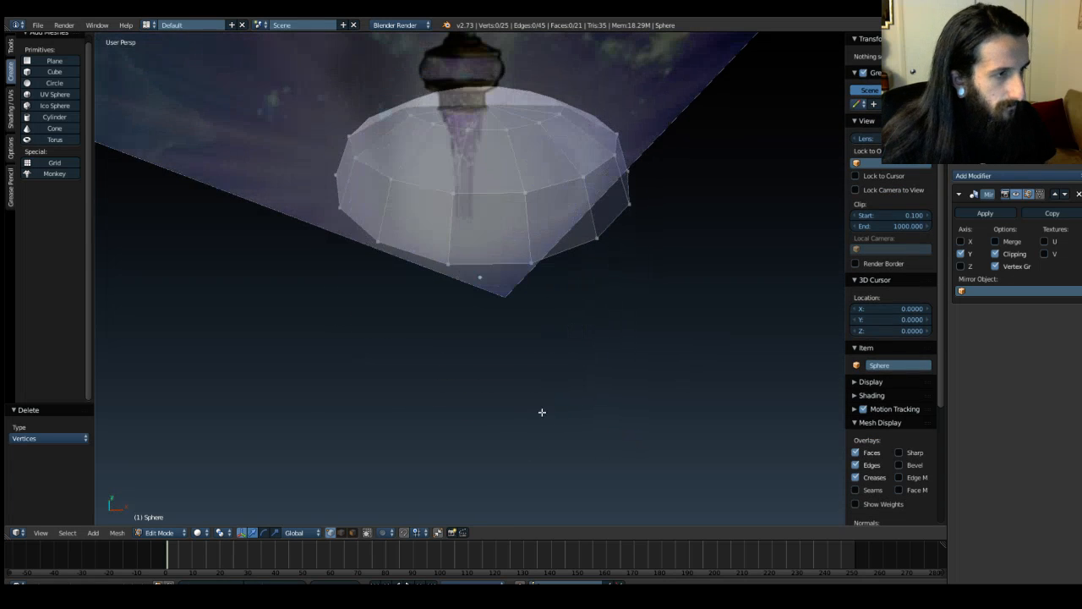
pyautogui.press('Tab')
pyautogui.press('KP_1')
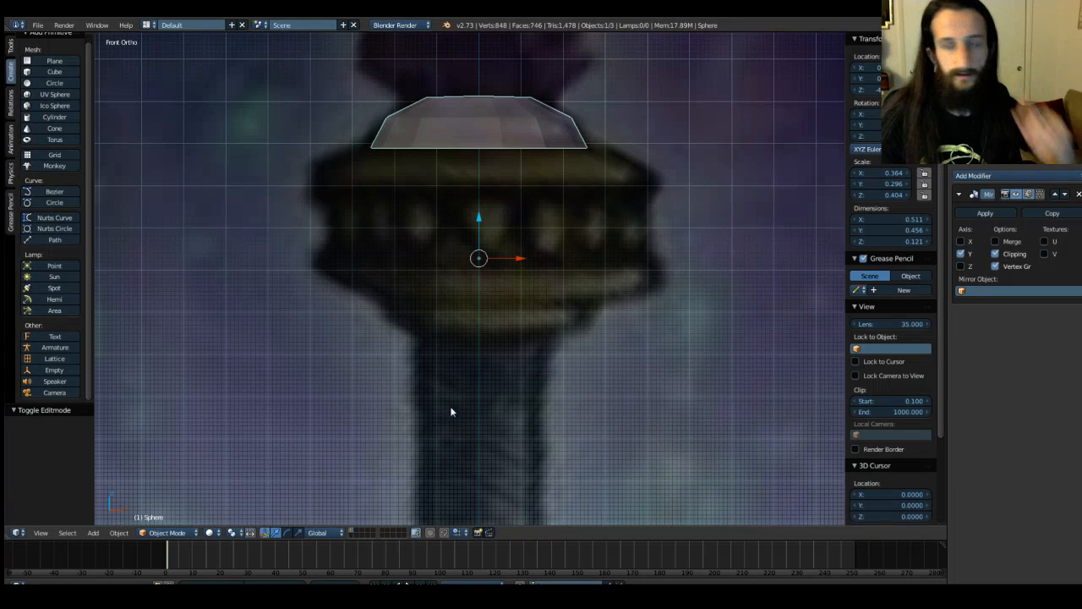
pyautogui.rightClick(559, 375)
pyautogui.scroll(-8, 559, 375)
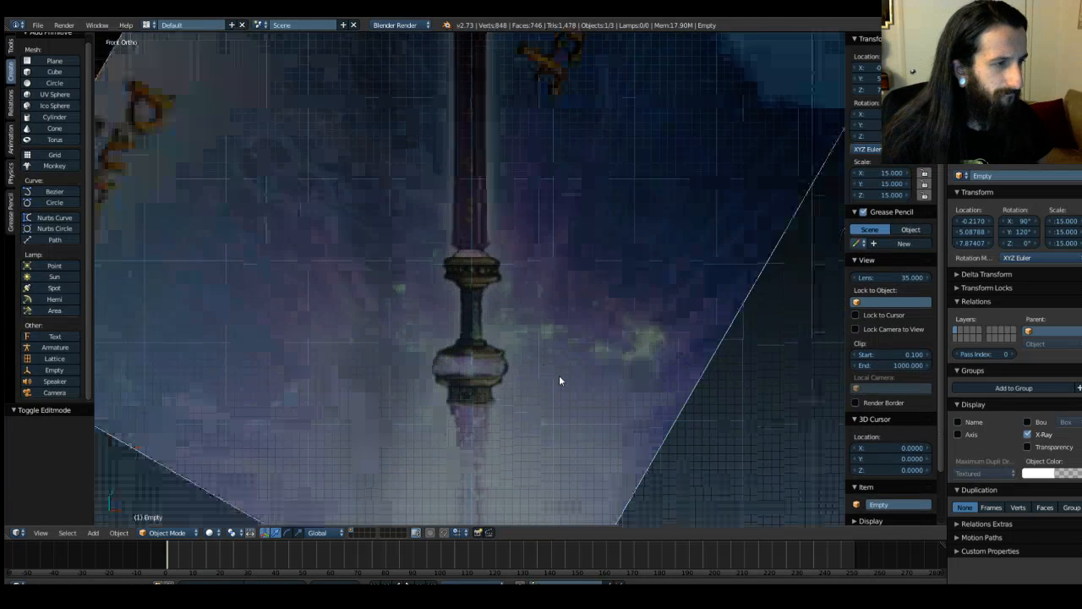
pyautogui.scroll(-5, 559, 375)
pyautogui.scroll(3, 576, 279)
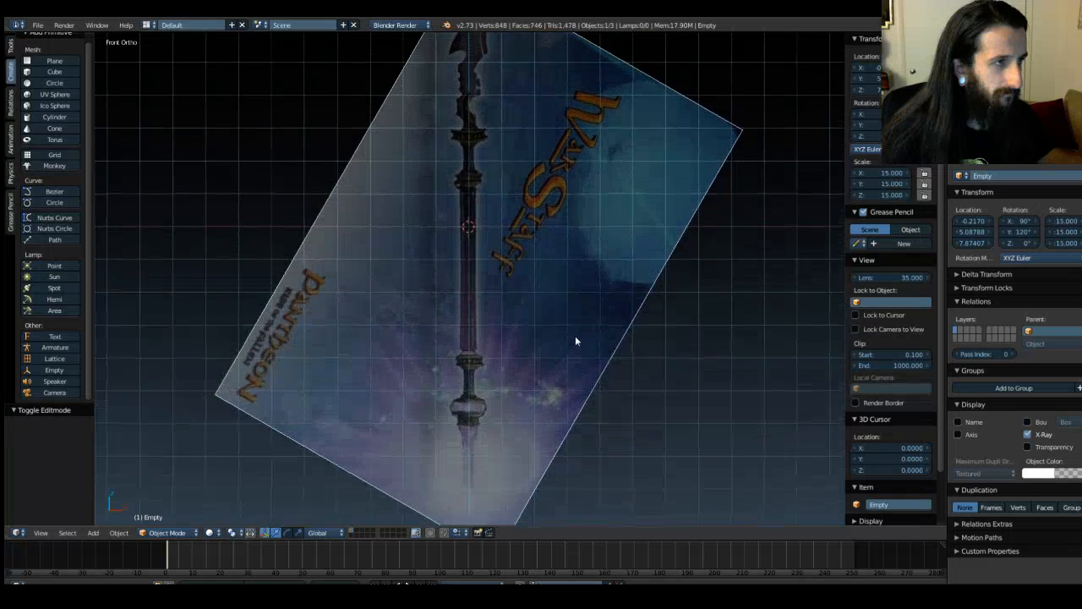
pyautogui.keyDown('shift'); pyautogui.moveTo(576, 338); pyautogui.dragTo(579, 356, button='middle'); pyautogui.keyUp('shift')
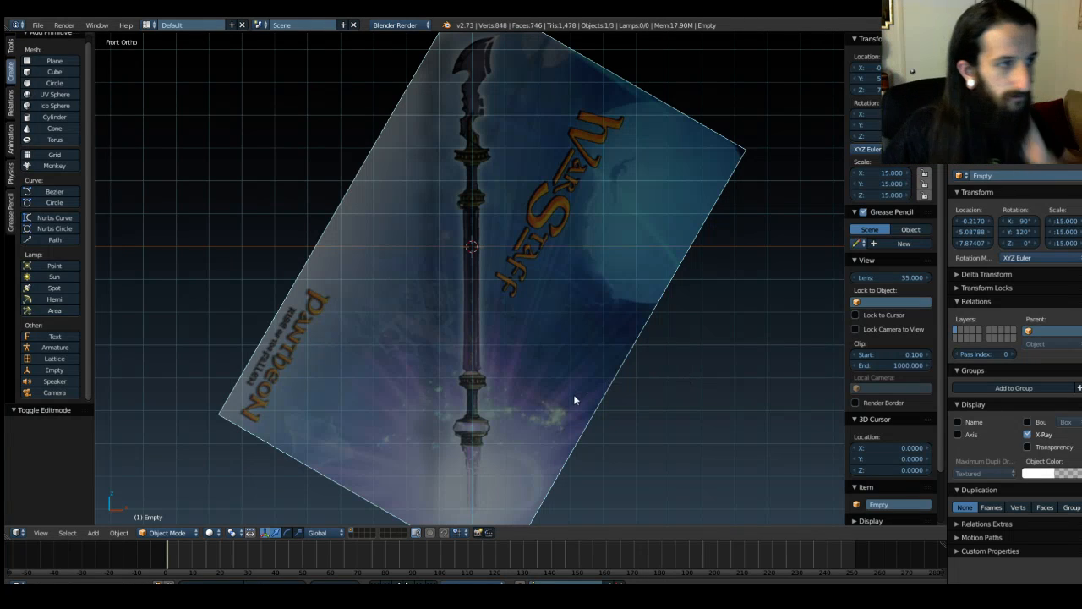
pyautogui.scroll(4, 519, 406)
pyautogui.keyDown('shift'); pyautogui.moveTo(519, 406); pyautogui.dragTo(496, 276, button='middle'); pyautogui.keyUp('shift')
pyautogui.scroll(5, 468, 376)
pyautogui.keyDown('shift'); pyautogui.moveTo(468, 376); pyautogui.dragTo(572, 178, button='middle'); pyautogui.keyUp('shift')
pyautogui.scroll(4, 425, 254)
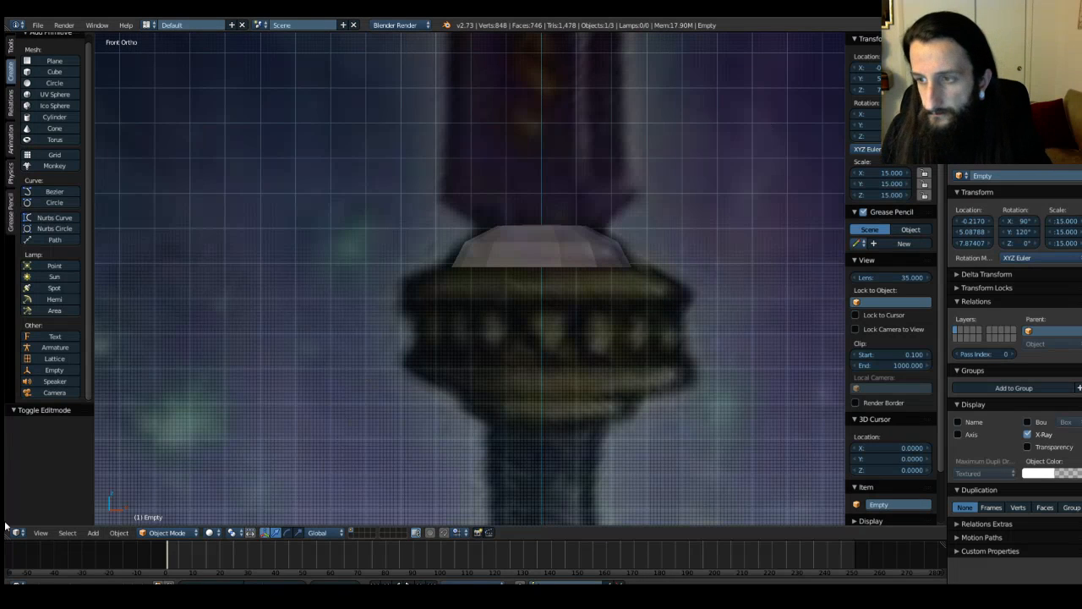
# Step: Select the dome object again and open its mesh for editing in front view with the bottom vertex row selected
pyautogui.moveTo(241, 344); pyautogui.dragTo(440, 314, button='middle')
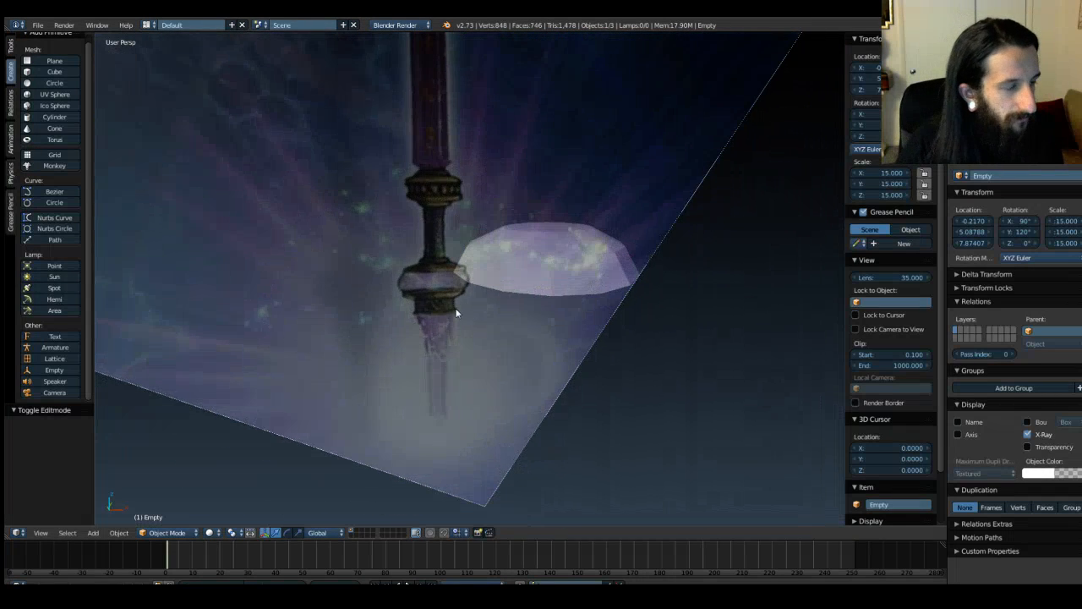
pyautogui.rightClick(564, 264)
pyautogui.press('Tab')
pyautogui.moveTo(516, 315); pyautogui.dragTo(394, 346, button='middle')
pyautogui.press('Tab')
pyautogui.press('KP_1')
pyautogui.scroll(5, 421, 307)
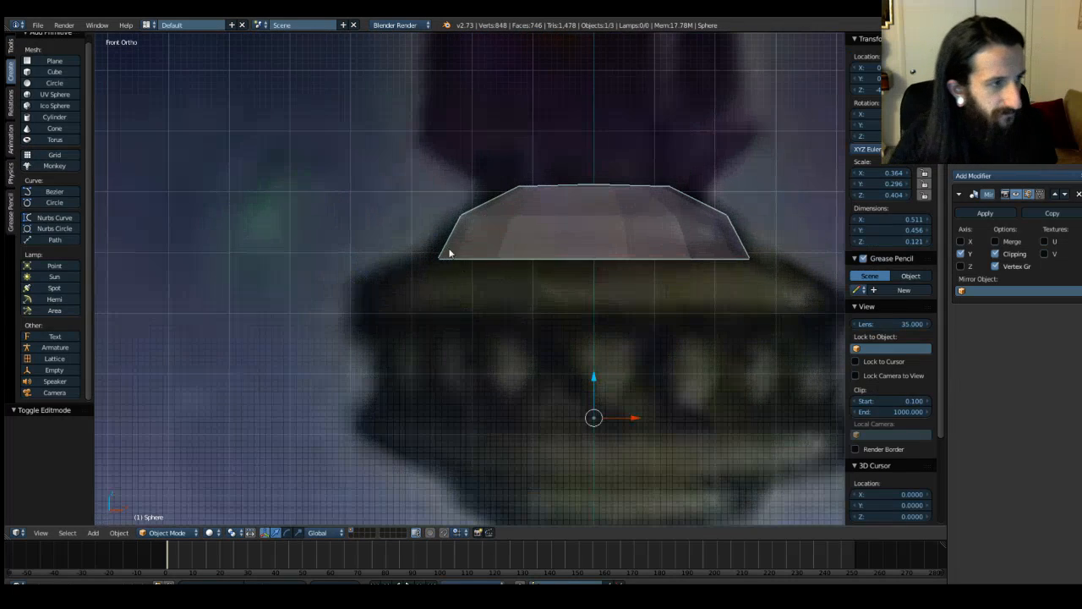
pyautogui.press('Tab')
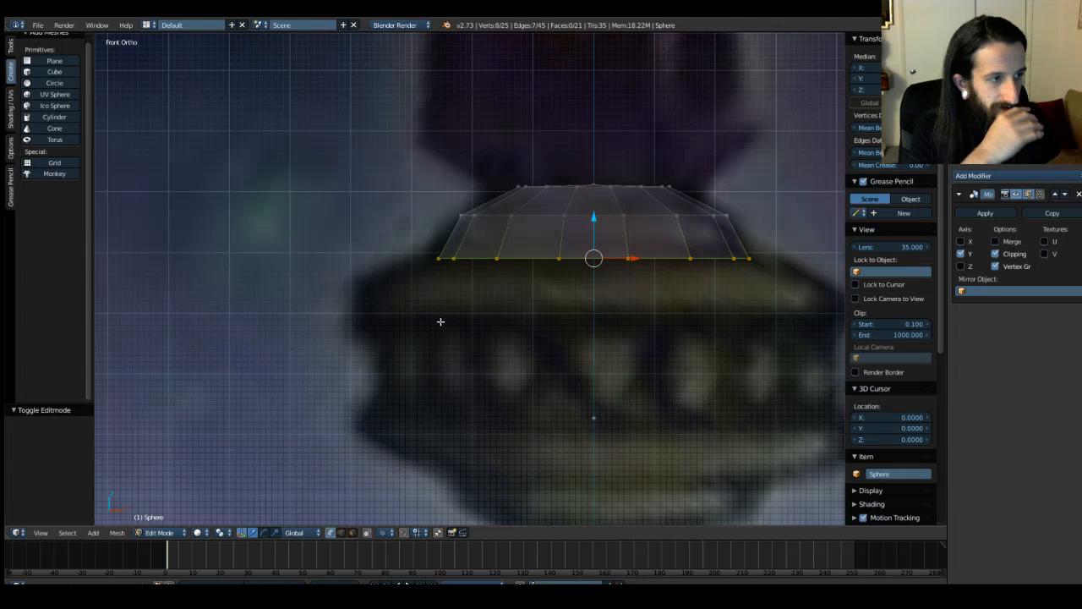
# Step: Extrude the dome's bottom vertex row about 0.013 upward along Z and scale the new row to about 1.081
pyautogui.press('e')
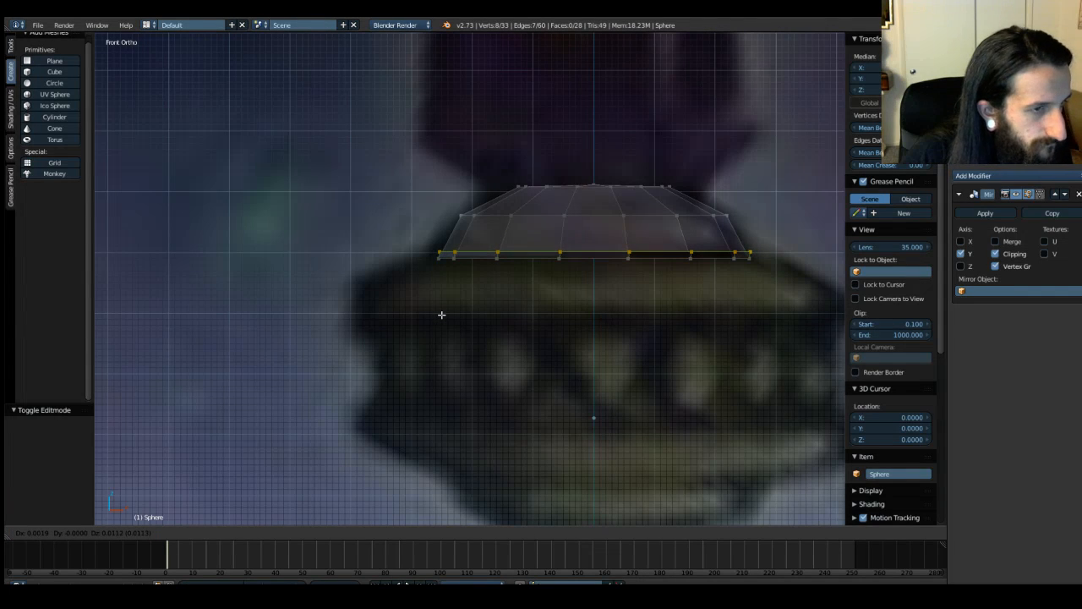
pyautogui.press('y')
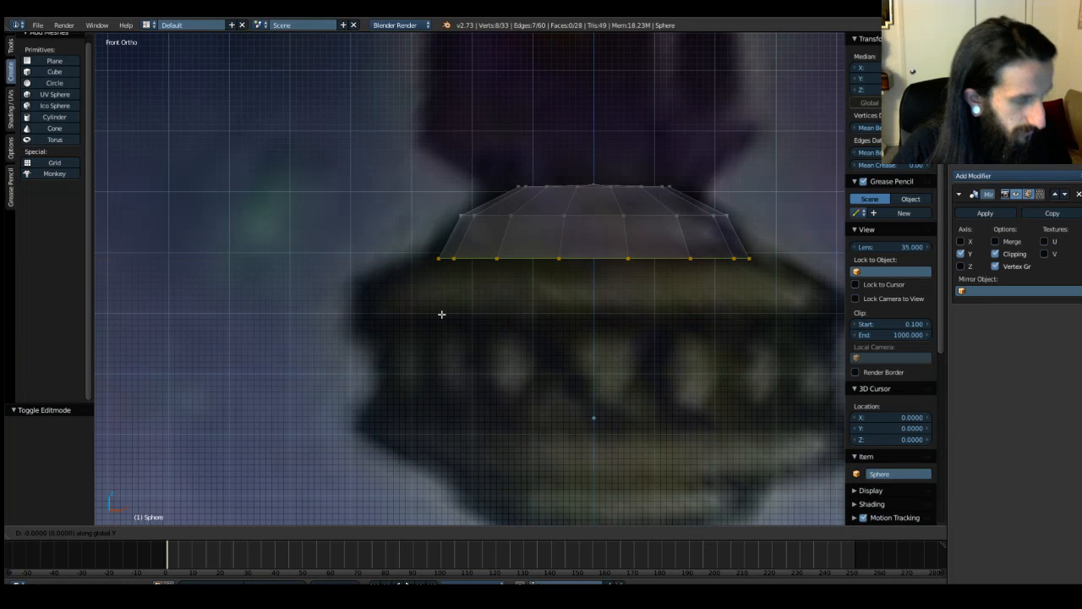
pyautogui.press('z')
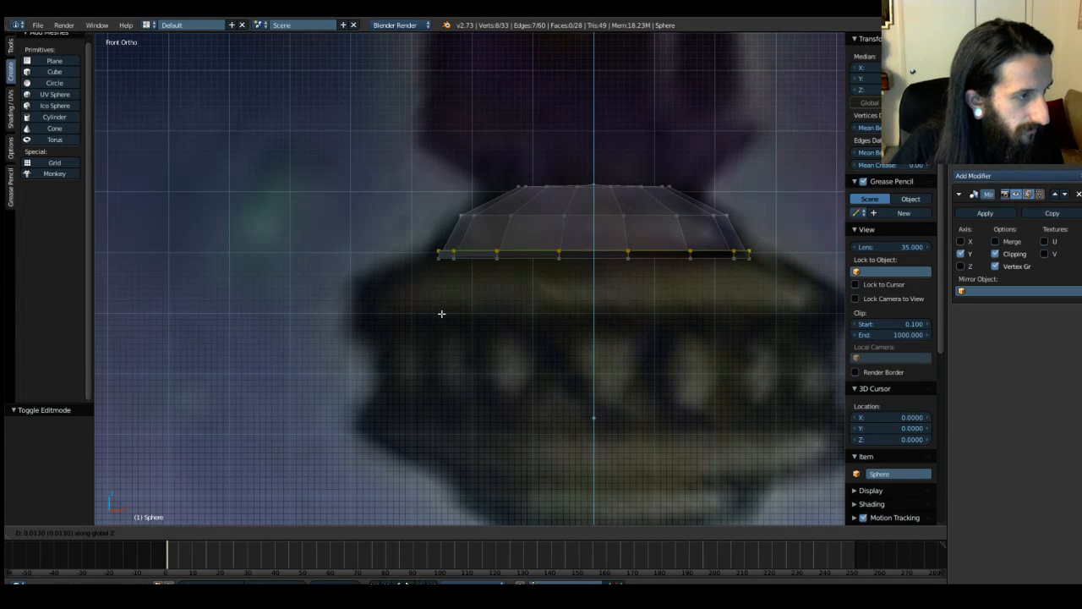
pyautogui.click(441, 313)
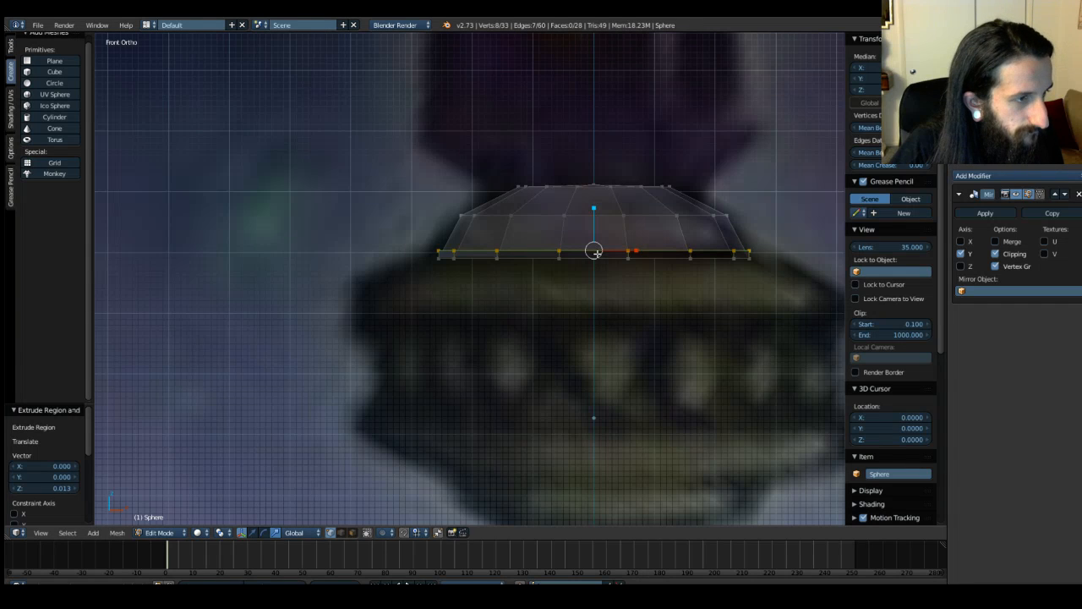
pyautogui.press('s')
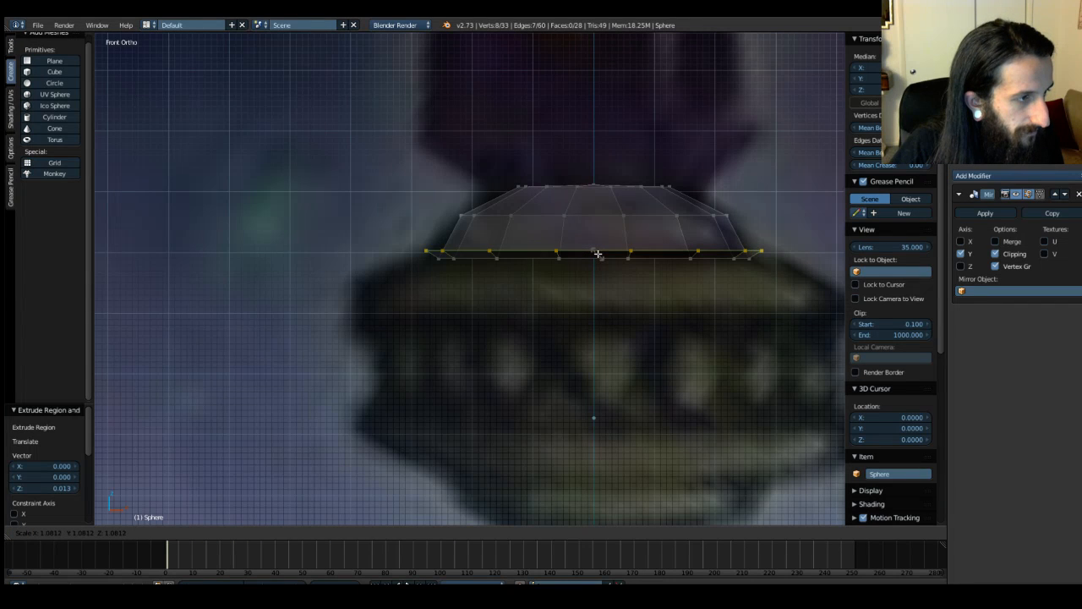
pyautogui.click(598, 253)
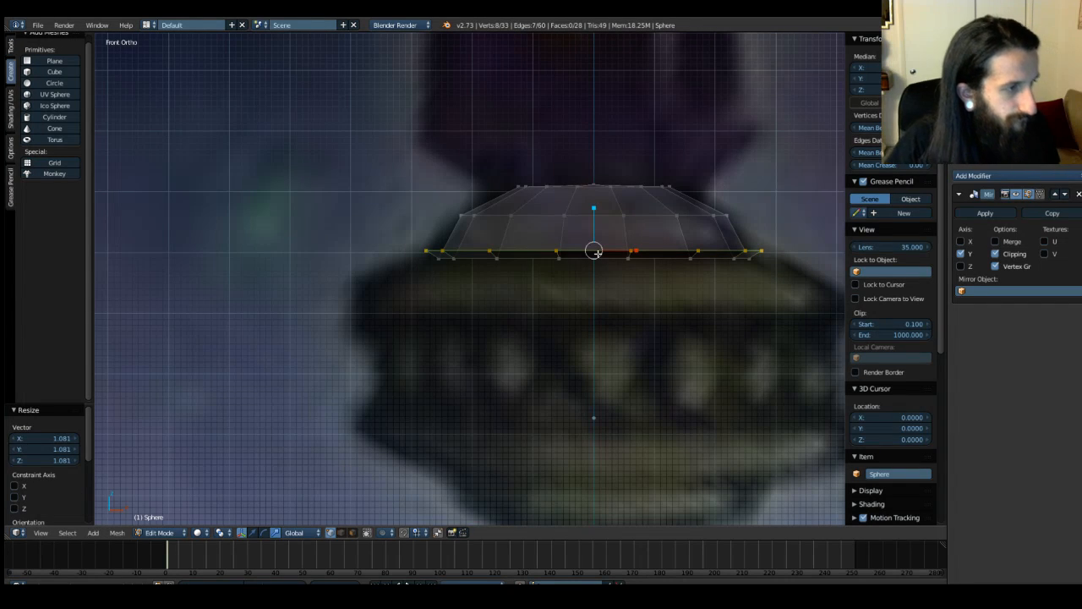
# Step: Extrude the widened row about 0.020 downward along Z and scale the new row to about 1.192
pyautogui.press('e')
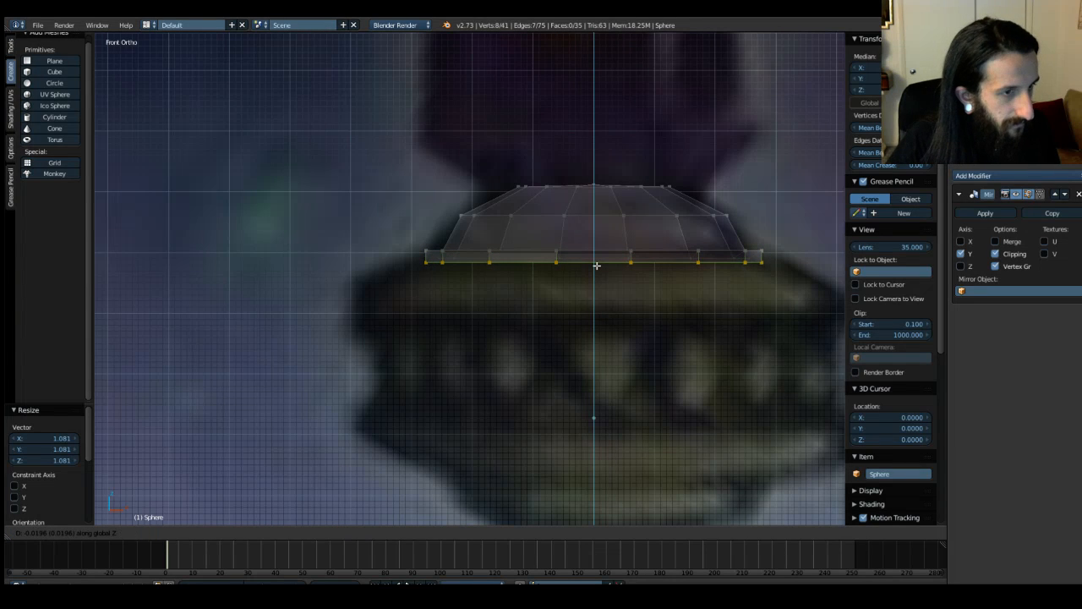
pyautogui.press('z')
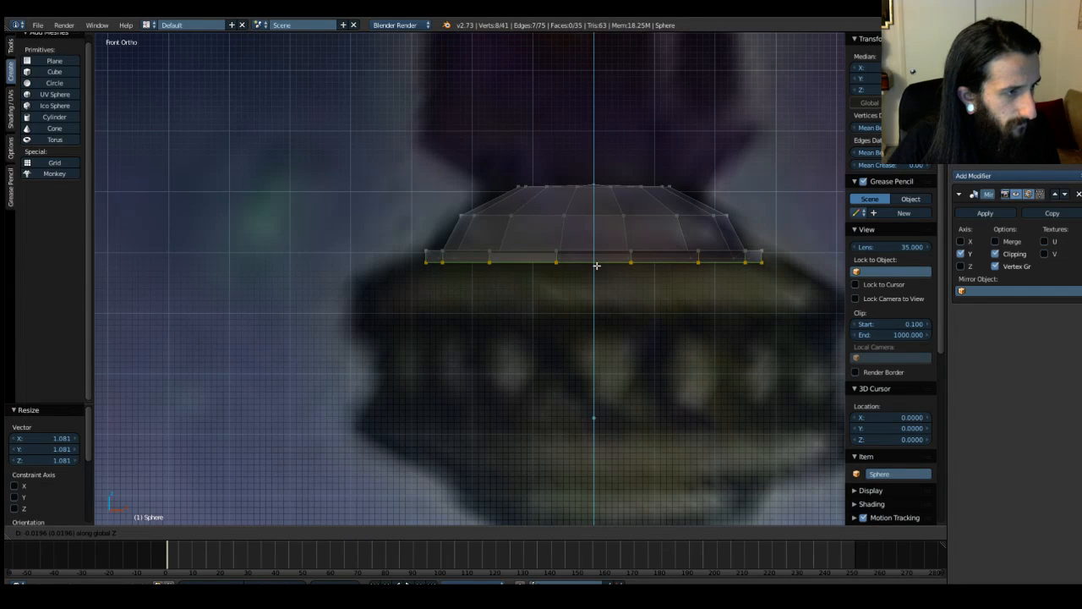
pyautogui.click(597, 266)
pyautogui.press('s')
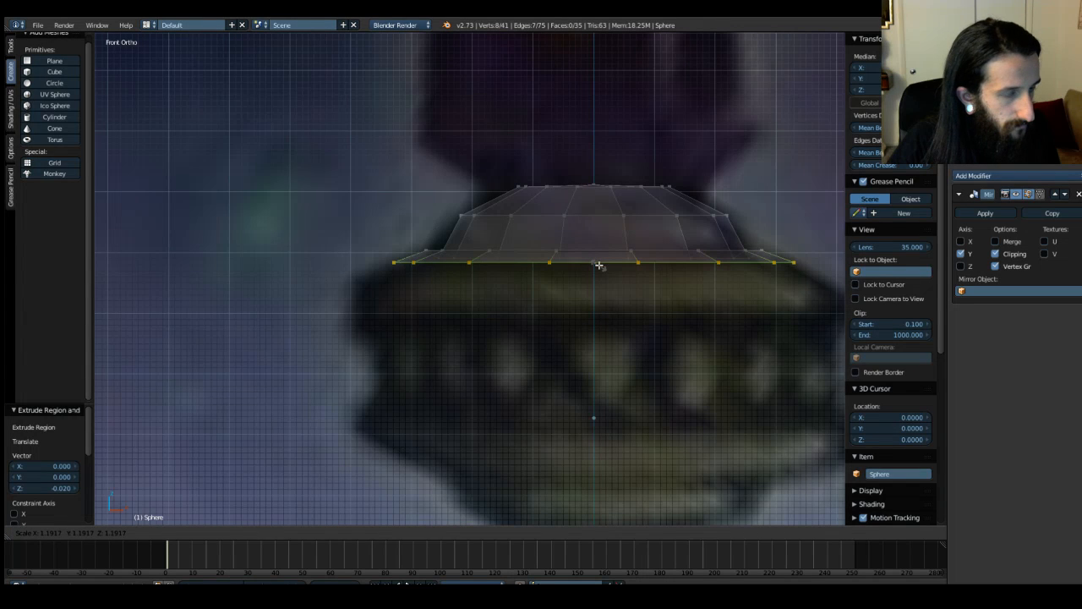
pyautogui.click(599, 265)
# Step: Extrude the collar's bottom vertex row about 0.028 downward along Z and scale the new row to about 1.062
pyautogui.keyDown('shift'); pyautogui.moveTo(730, 324); pyautogui.dragTo(699, 305, button='middle'); pyautogui.keyUp('shift')
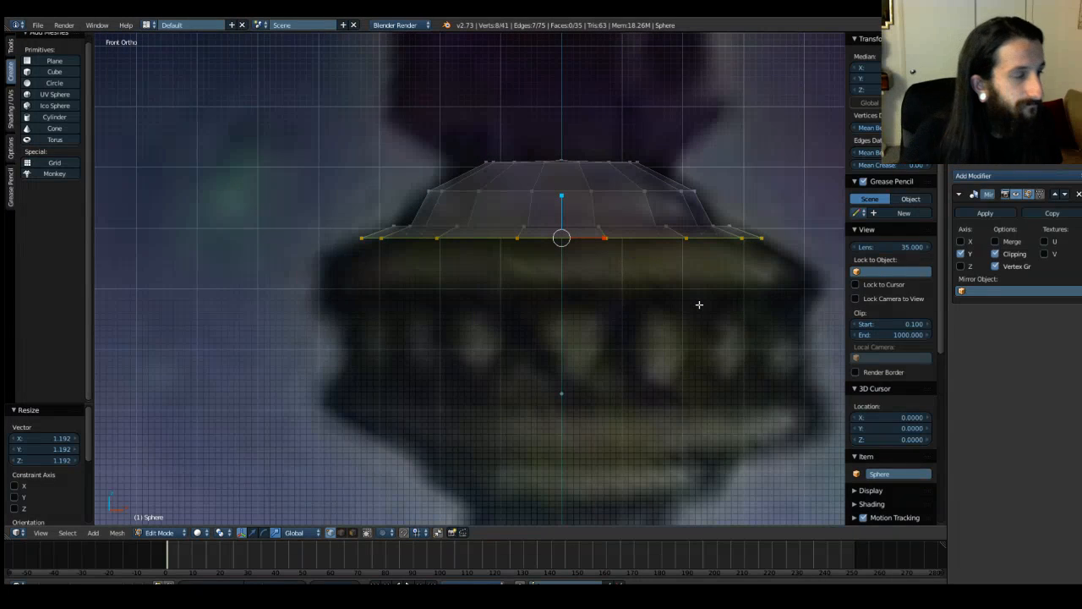
pyautogui.press('g')
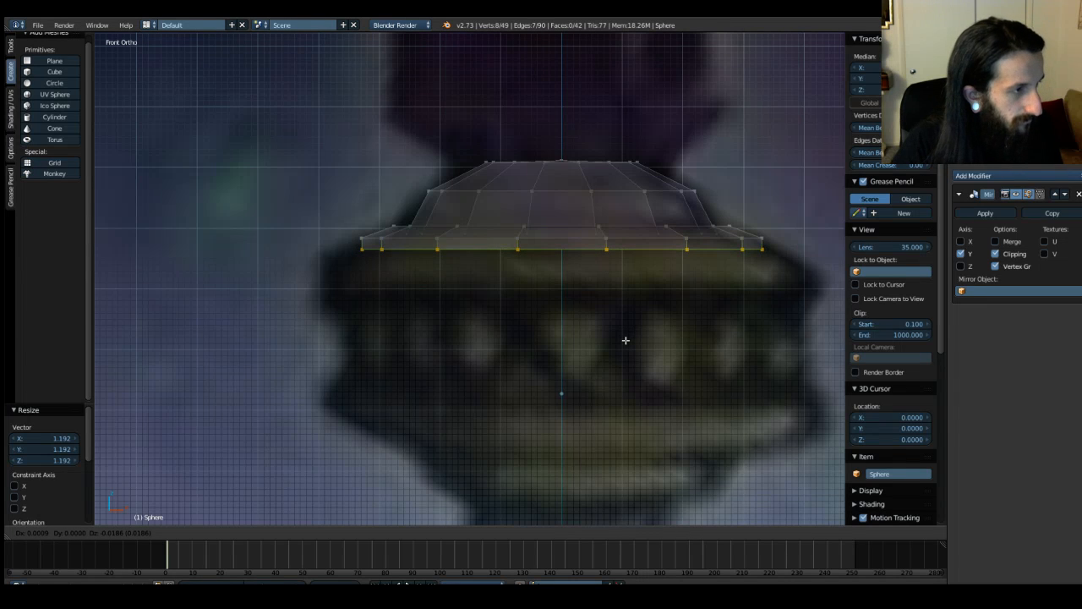
pyautogui.press('z')
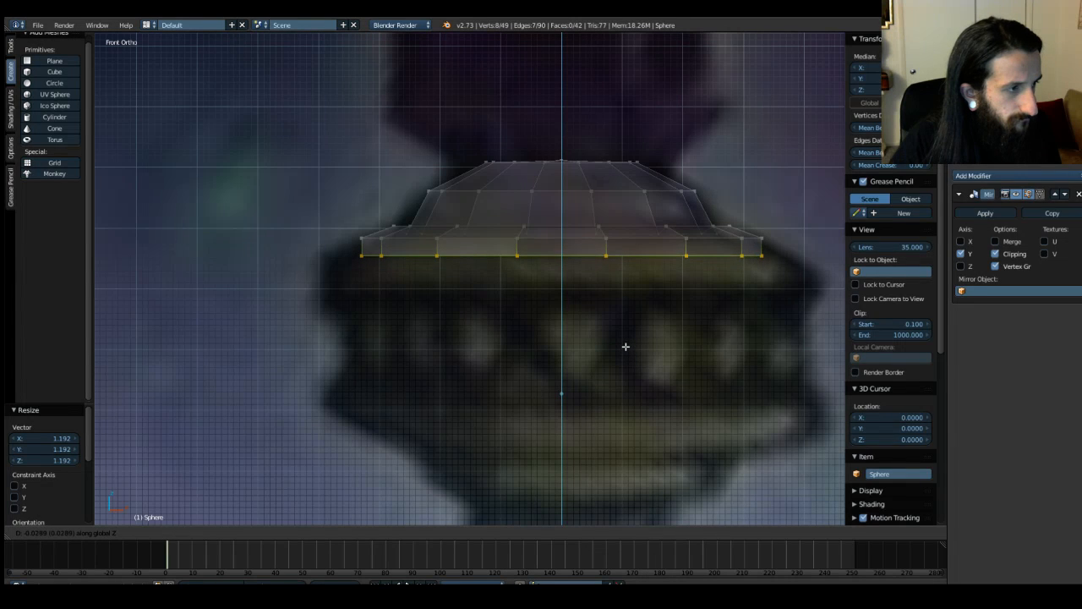
pyautogui.click(626, 346)
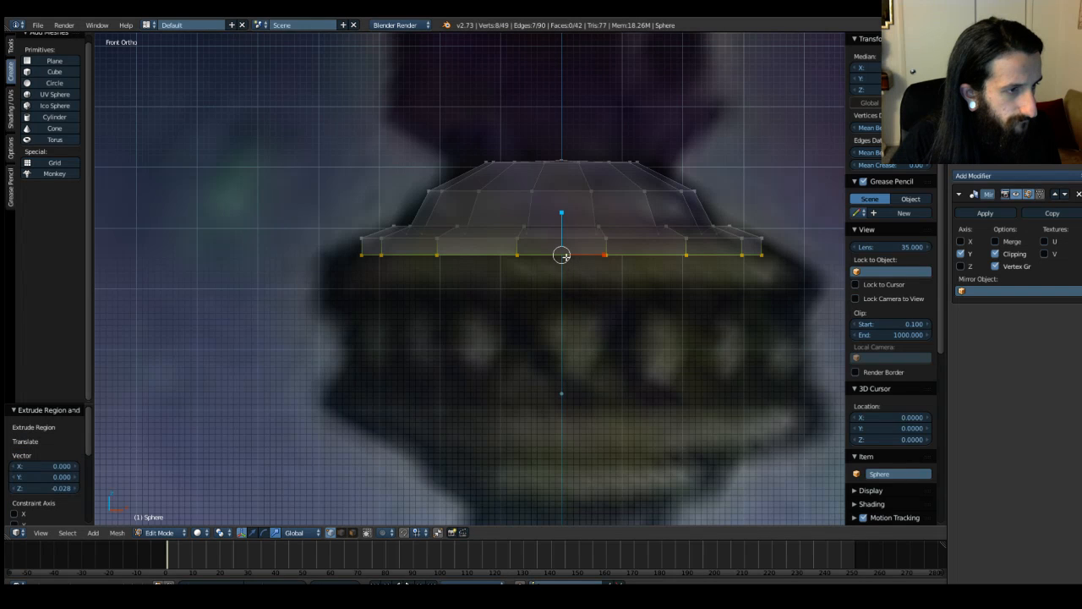
pyautogui.press('s')
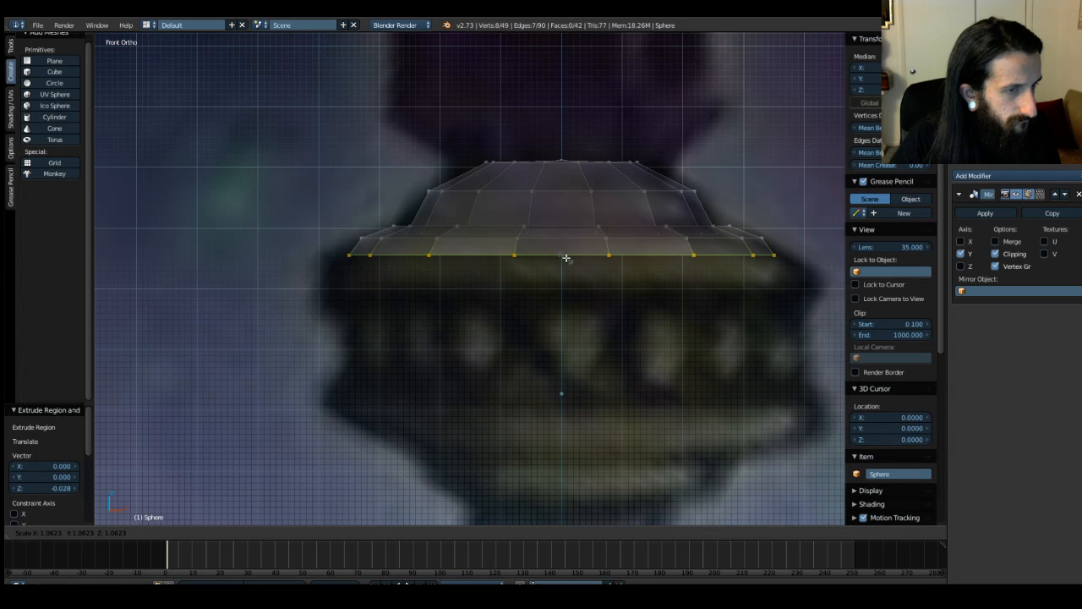
pyautogui.click(565, 258)
# Step: Select the vertex row just above the collar's bottom edge, check the shape in perspective, and try to rescale that row in front view
pyautogui.moveTo(354, 233); pyautogui.dragTo(766, 248)
pyautogui.moveTo(352, 233); pyautogui.dragTo(772, 241)
pyautogui.moveTo(772, 241); pyautogui.dragTo(560, 423, button='middle')
pyautogui.press('Tab')
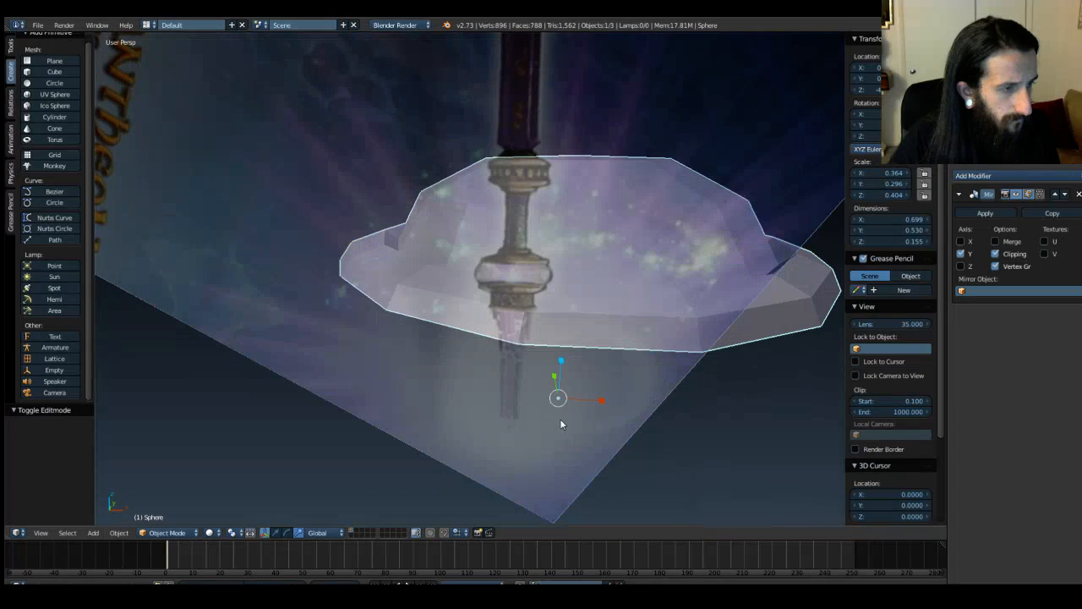
pyautogui.press('KP_1')
pyautogui.press('Tab')
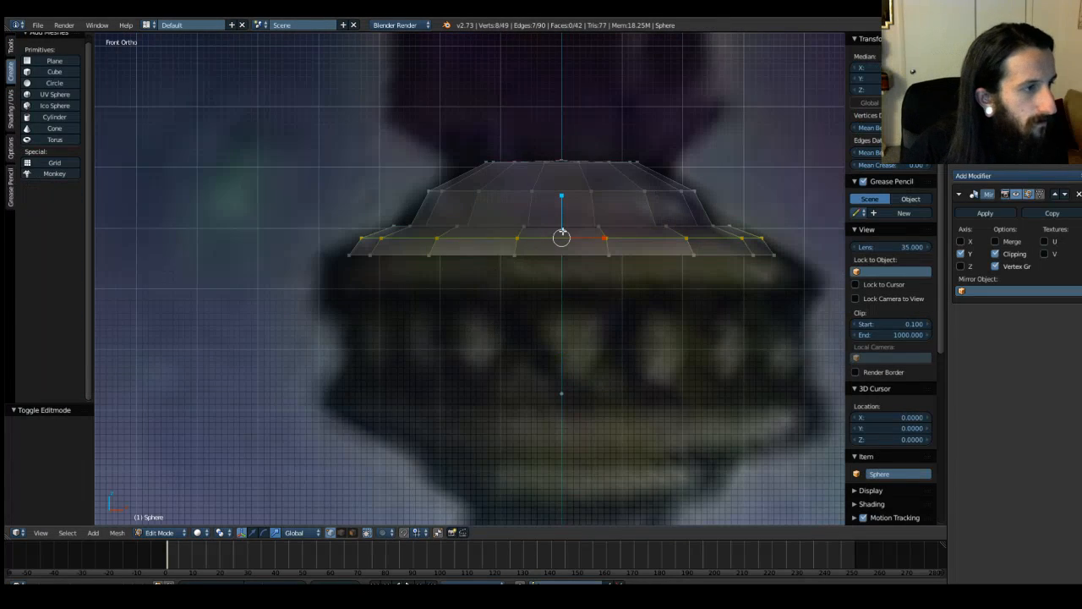
pyautogui.press('s')
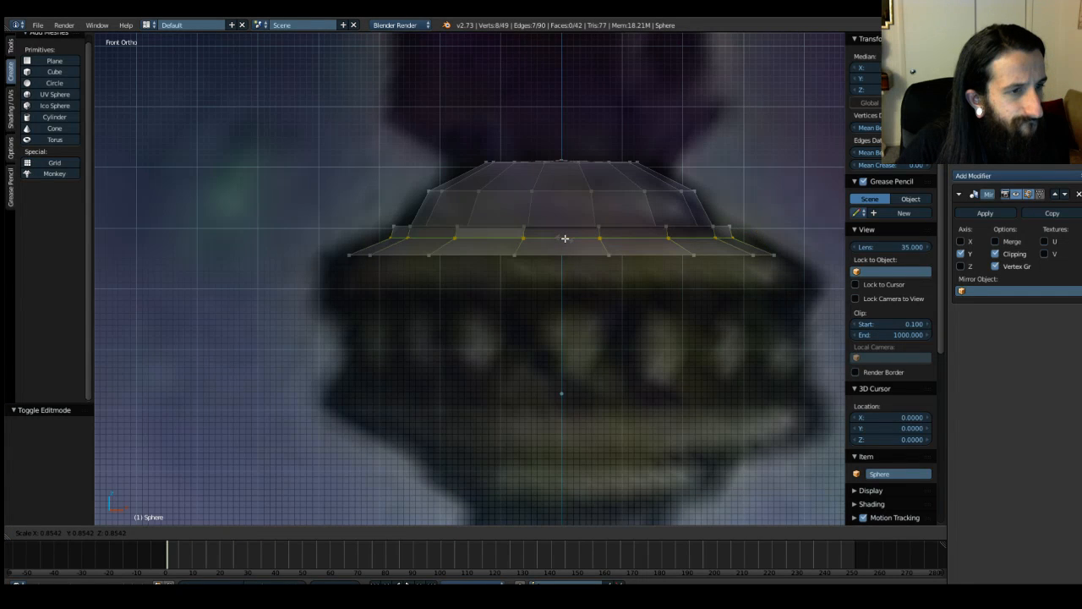
pyautogui.click(566, 239)
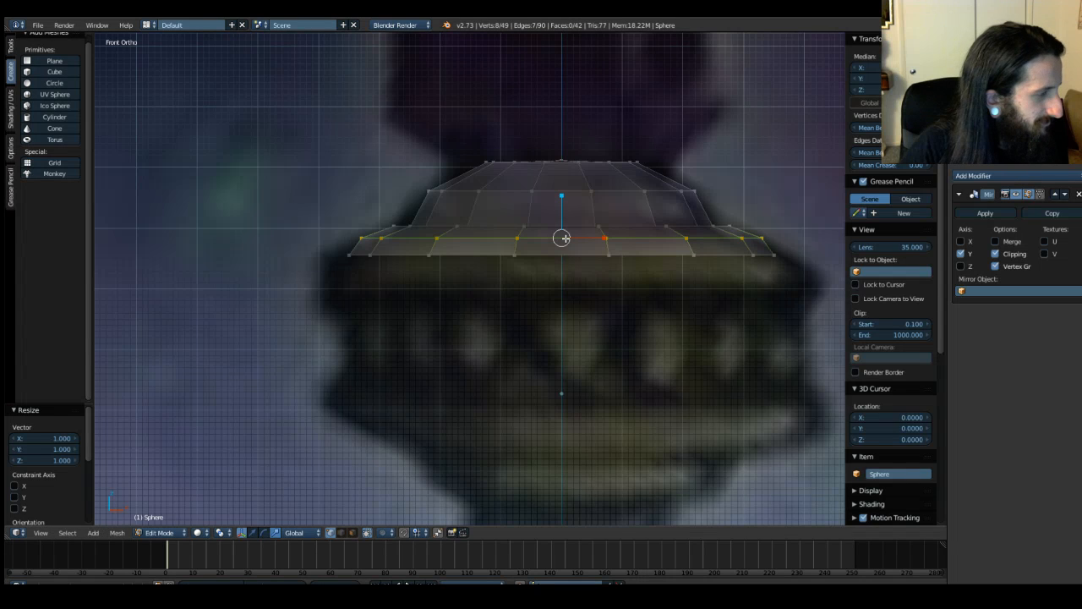
pyautogui.scroll(5, 561, 238)
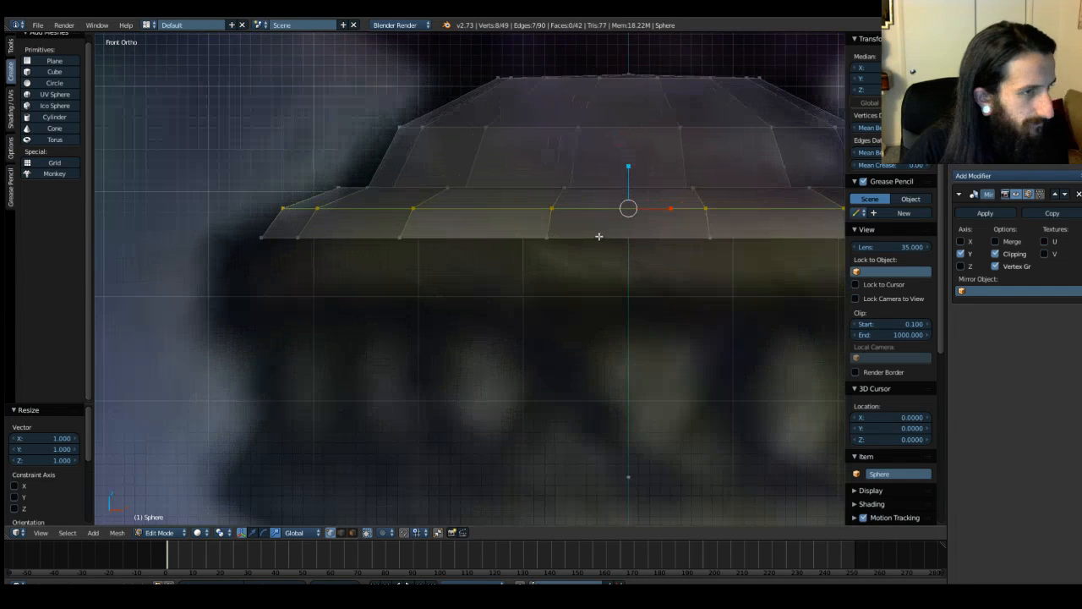
pyautogui.scroll(-6, 595, 237)
pyautogui.press('s')
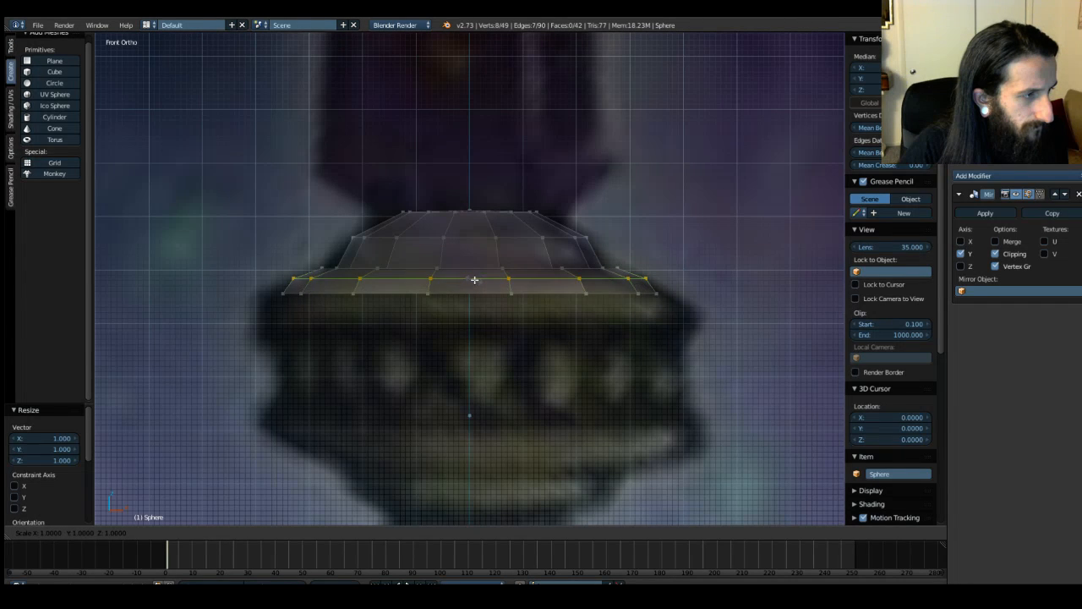
pyautogui.click(474, 280)
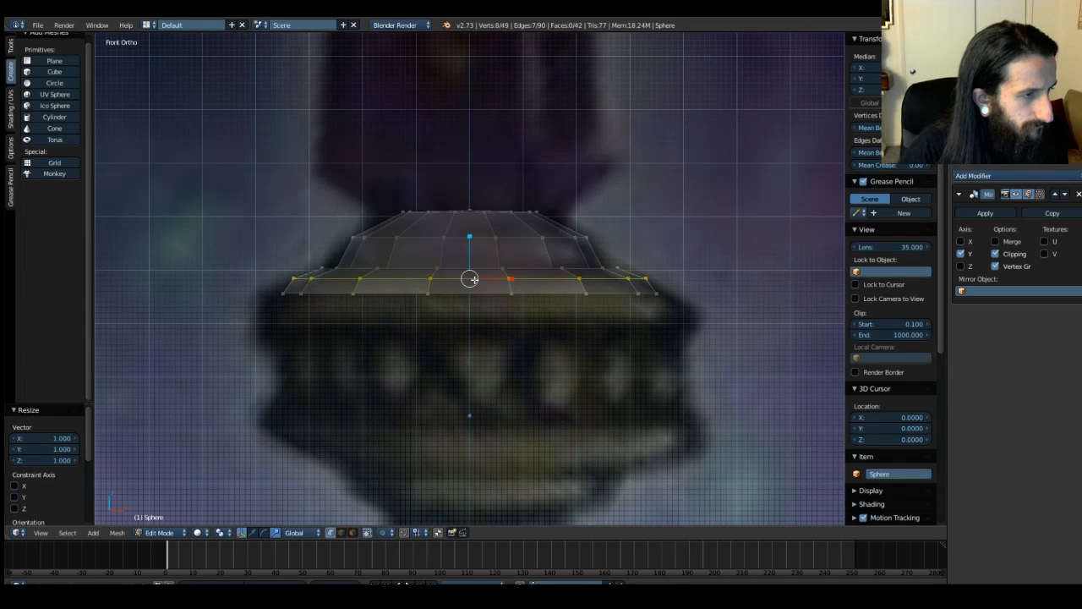
# Step: Select the collar's bottom vertex row and widen it by scaling to about 1.073
pyautogui.moveTo(279, 291); pyautogui.dragTo(673, 313)
pyautogui.press('s')
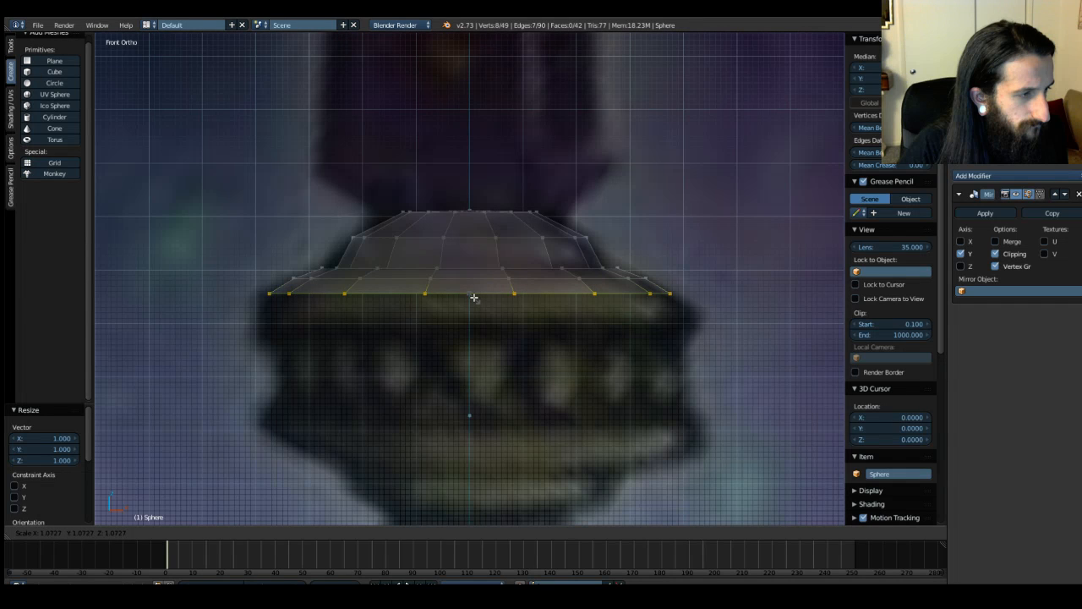
pyautogui.click(473, 298)
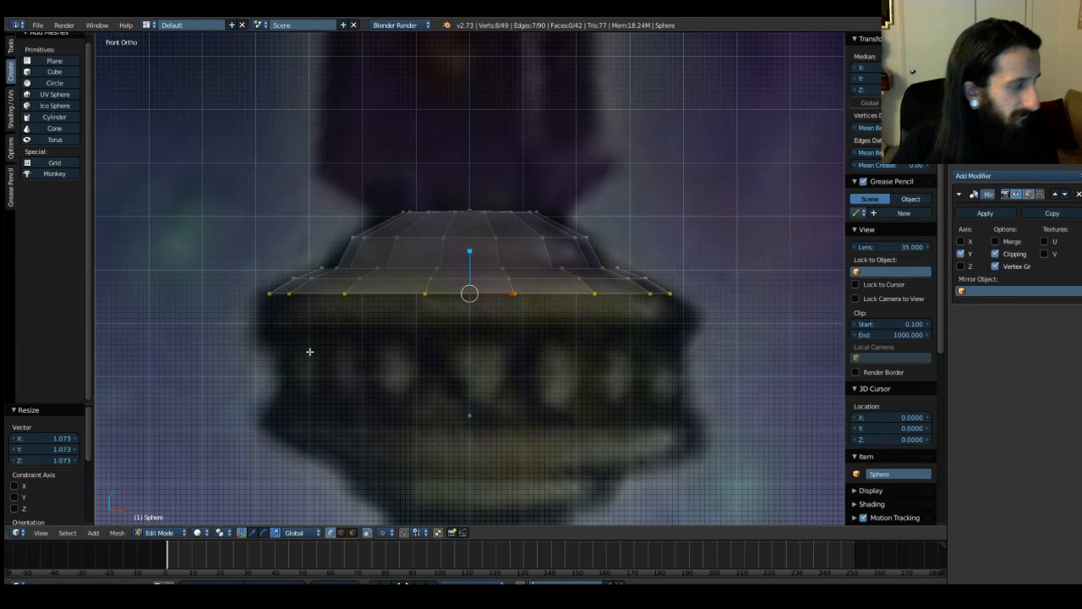
# Step: Extrude the widened bottom row about 0.021 downward and scale the new row to about 1.067
pyautogui.press('e')
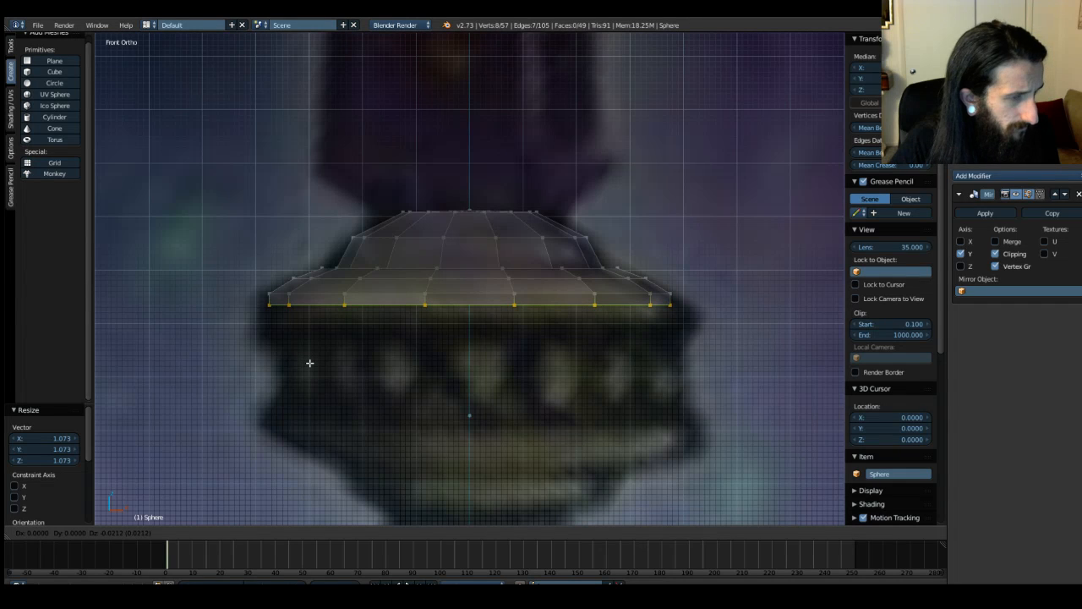
pyautogui.click(309, 362)
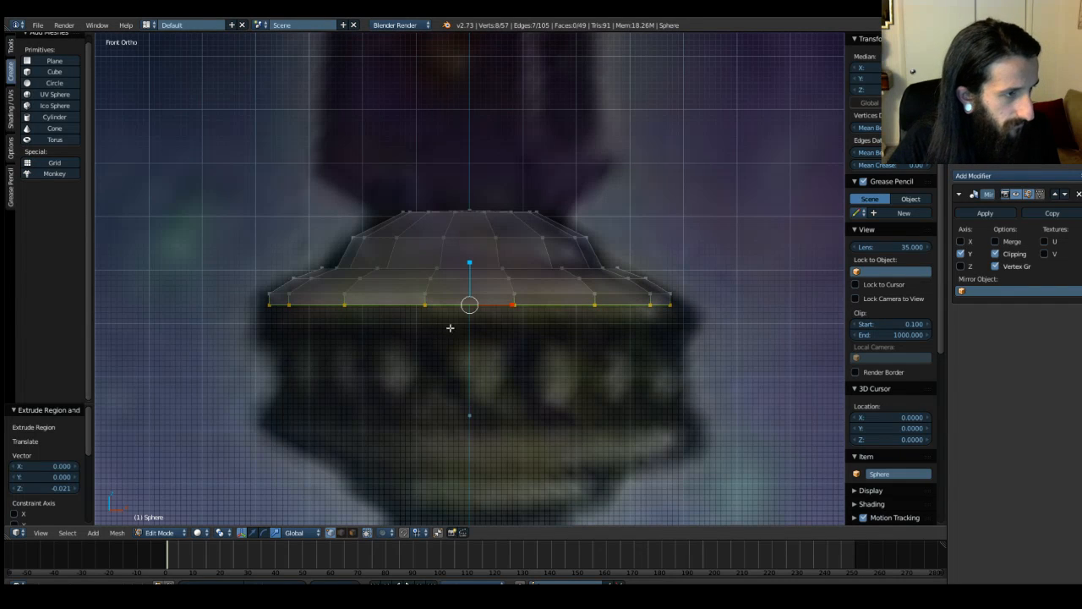
pyautogui.press('s')
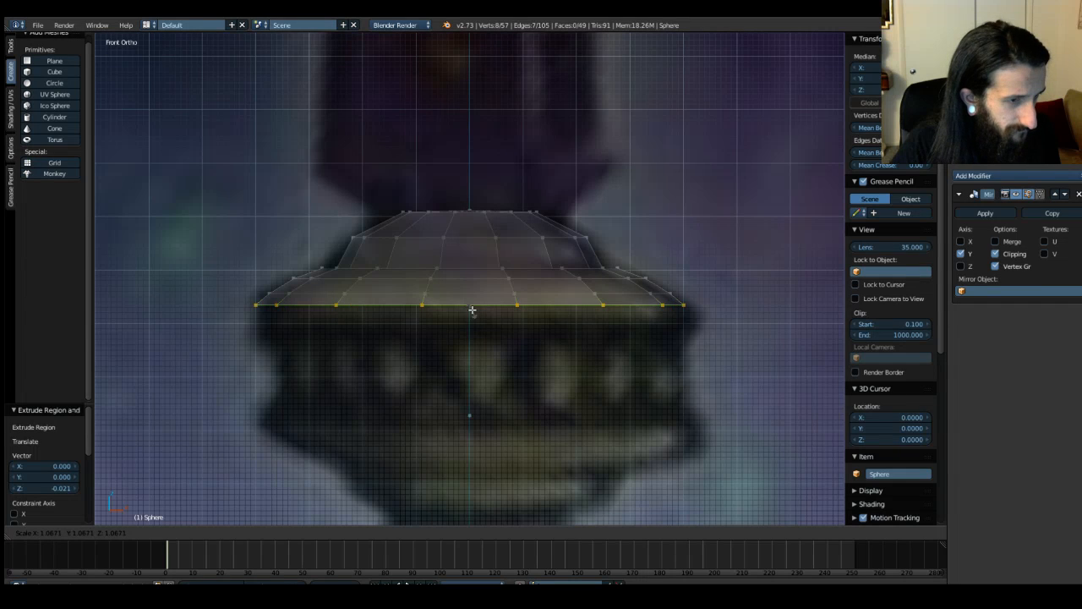
pyautogui.click(471, 308)
# Step: Extrude the rim about 0.029 downward along Z and another 0.015 below it, scaling the lowest row to about 0.938
pyautogui.press('e')
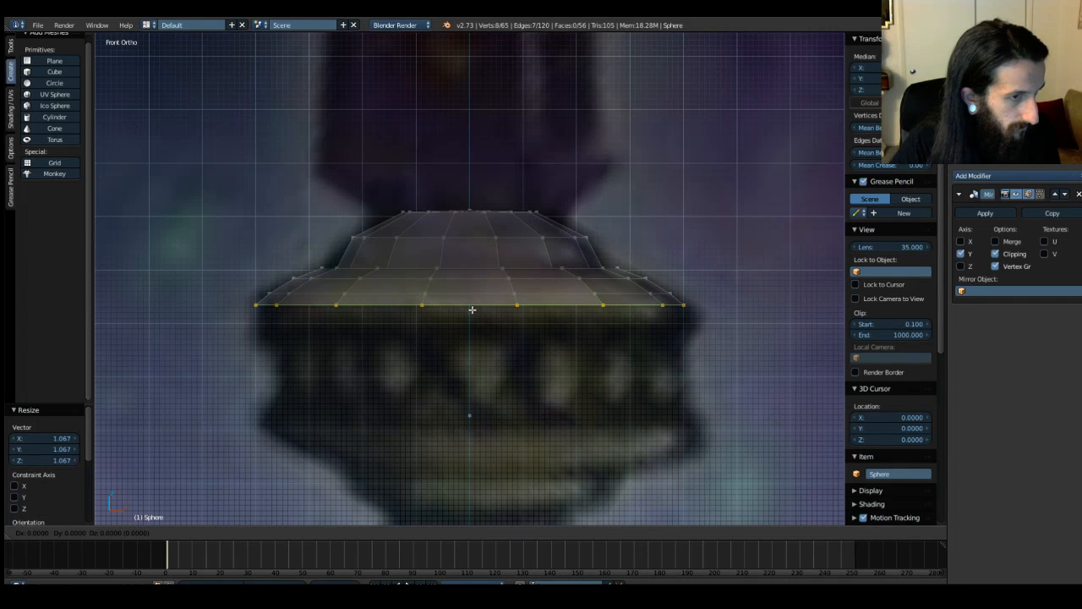
pyautogui.press('z')
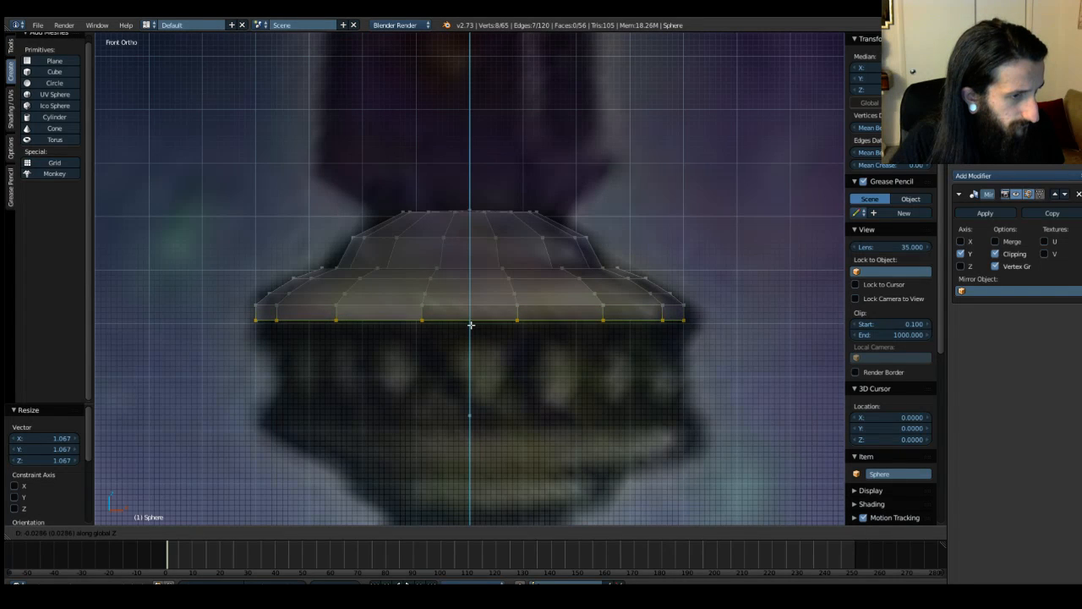
pyautogui.click(471, 325)
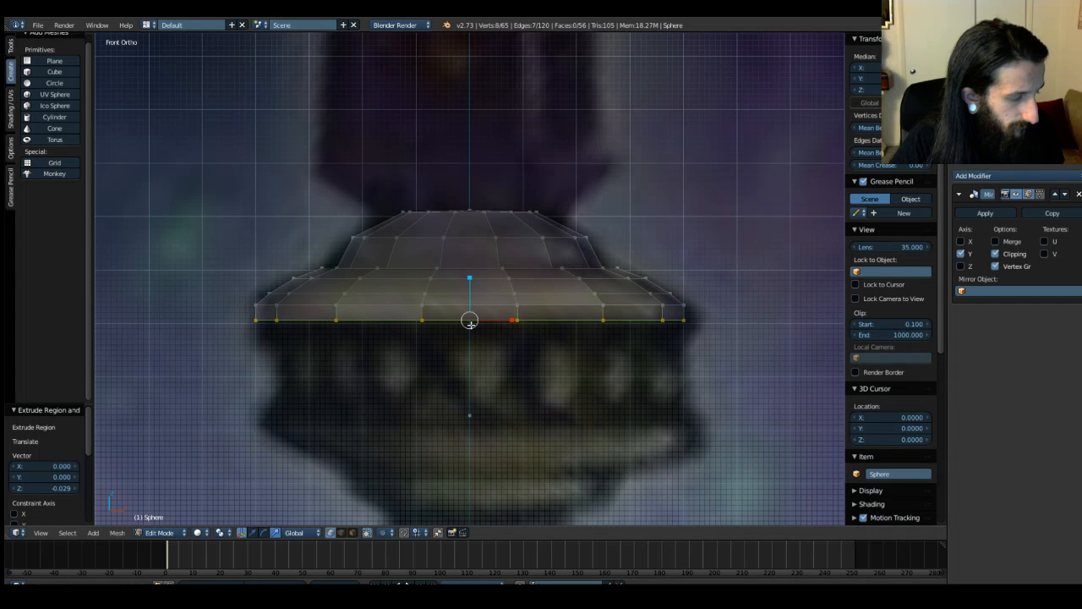
pyautogui.press('e')
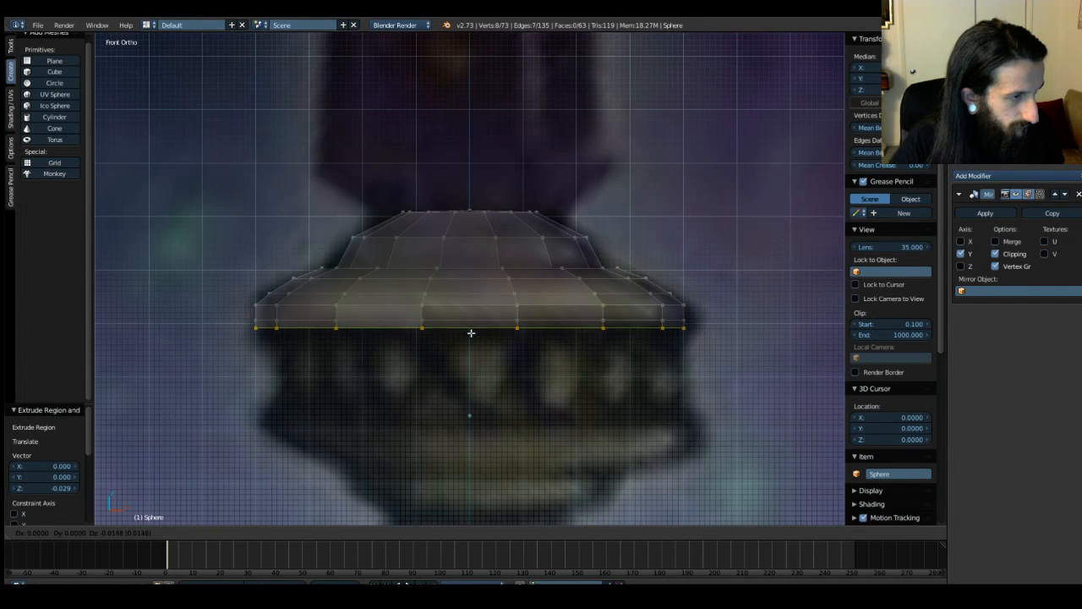
pyautogui.click(470, 332)
pyautogui.press('s')
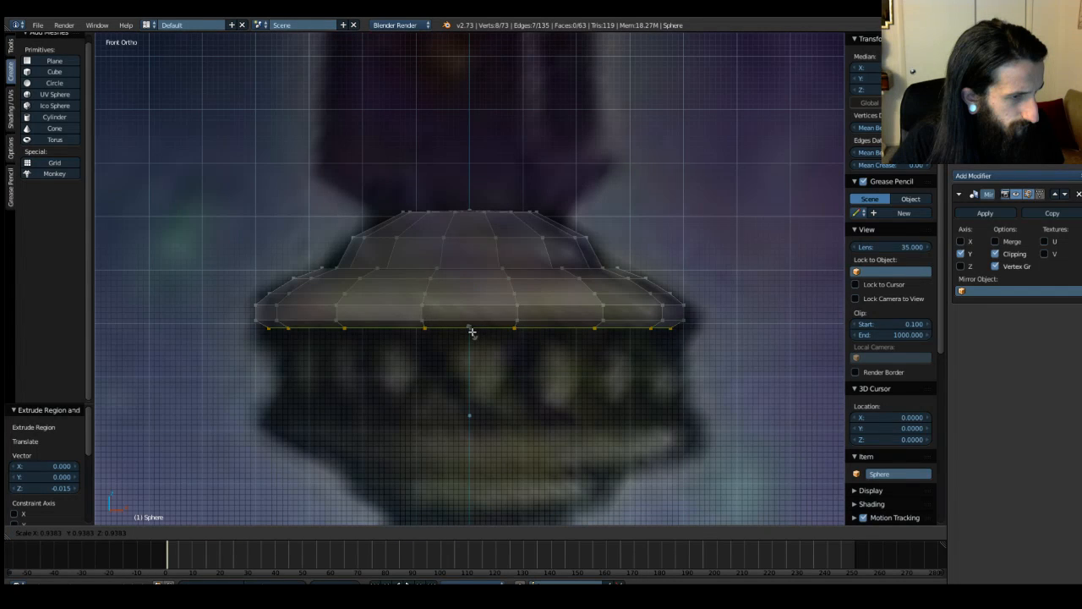
pyautogui.click(471, 332)
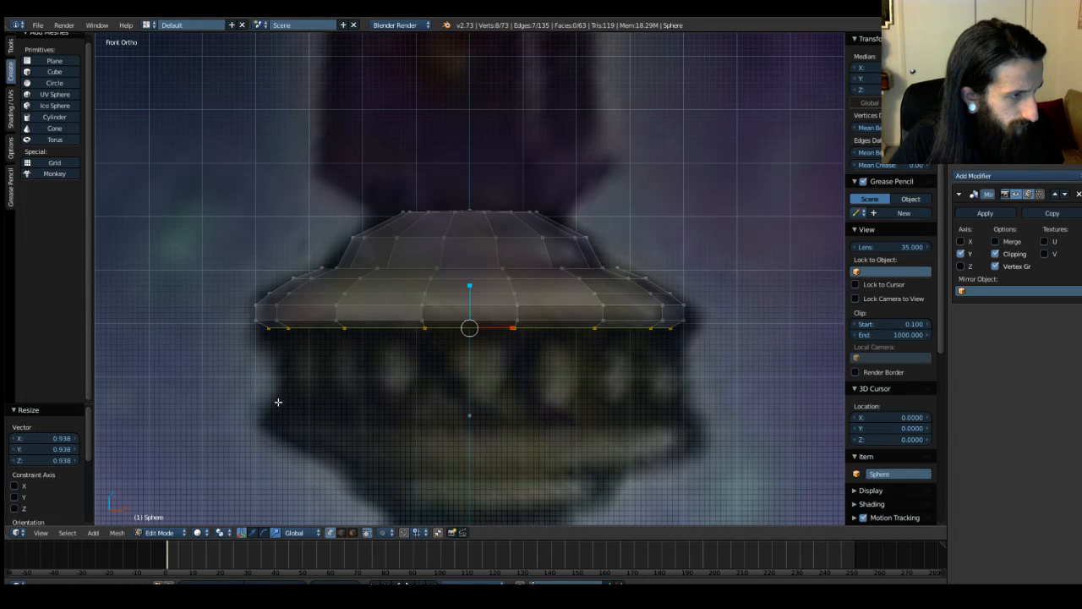
# Step: Leave mesh editing and examine the collar's outline from above, the front and the side
pyautogui.press('Tab')
pyautogui.moveTo(268, 411); pyautogui.dragTo(546, 445, button='middle')
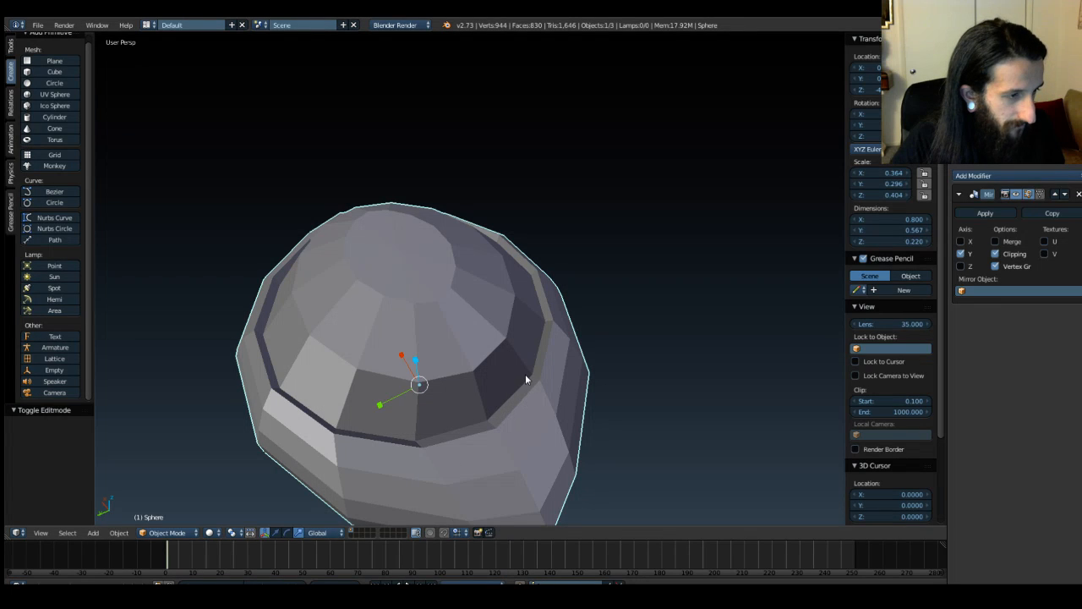
pyautogui.moveTo(512, 379); pyautogui.dragTo(409, 361, button='middle')
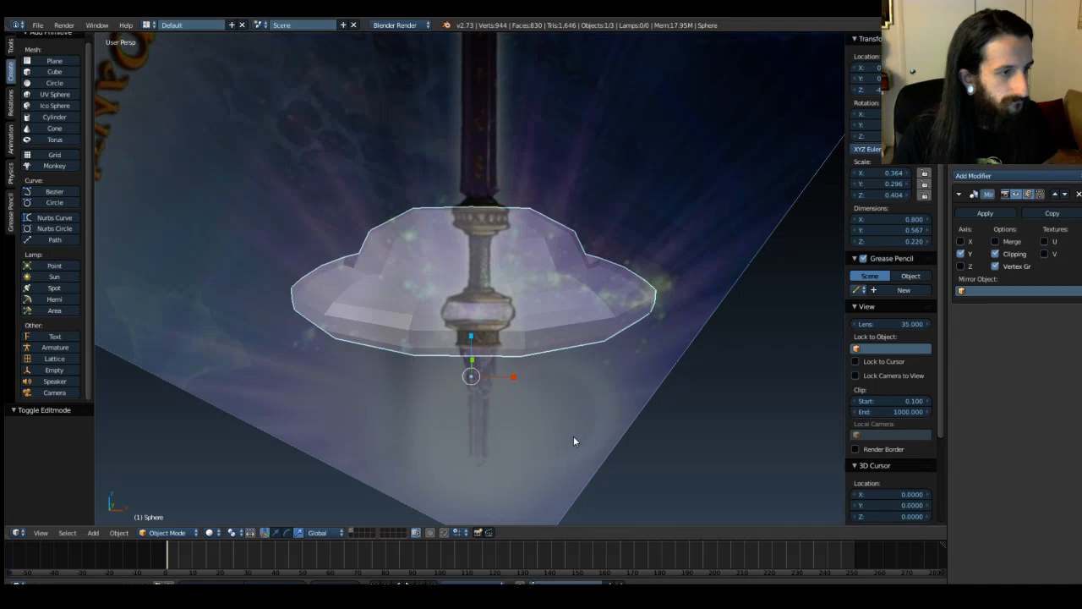
pyautogui.moveTo(619, 436); pyautogui.dragTo(703, 456, button='middle')
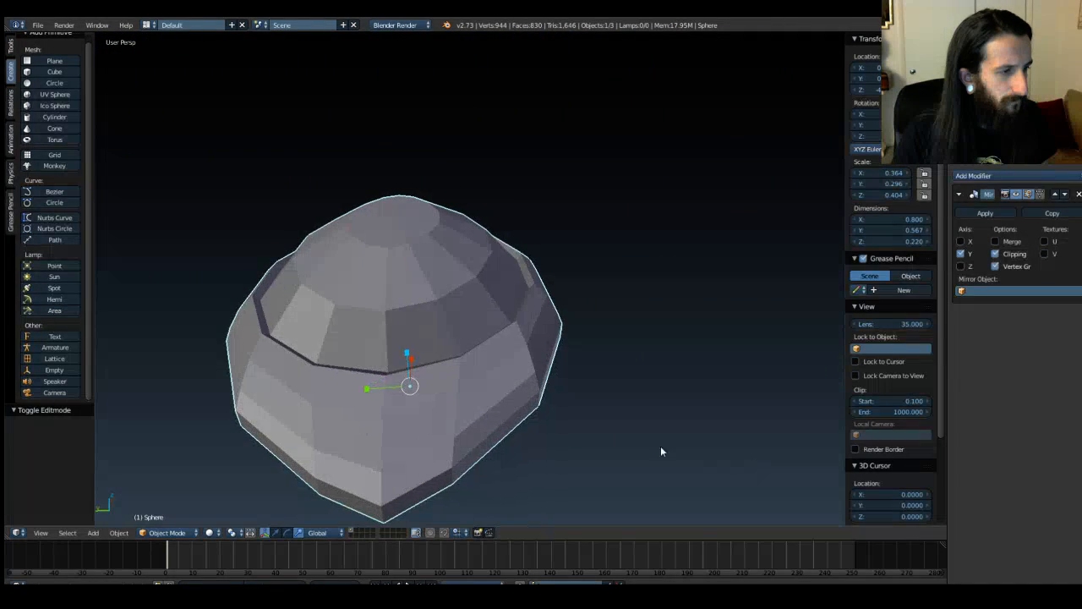
pyautogui.moveTo(218, 401); pyautogui.dragTo(428, 396, button='middle')
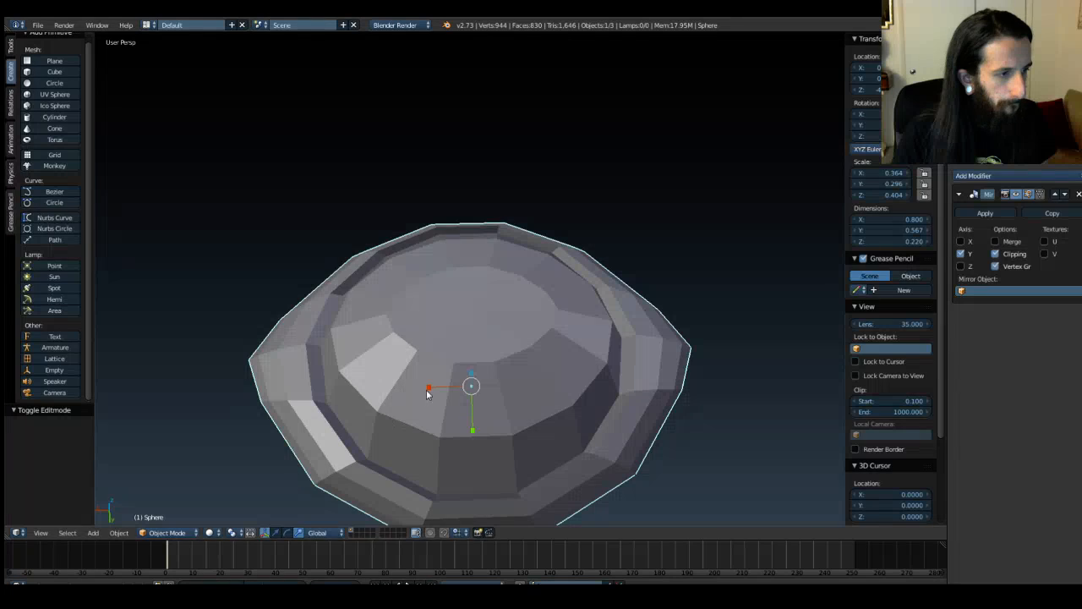
pyautogui.press('s')
pyautogui.press('x')
pyautogui.press('Escape')
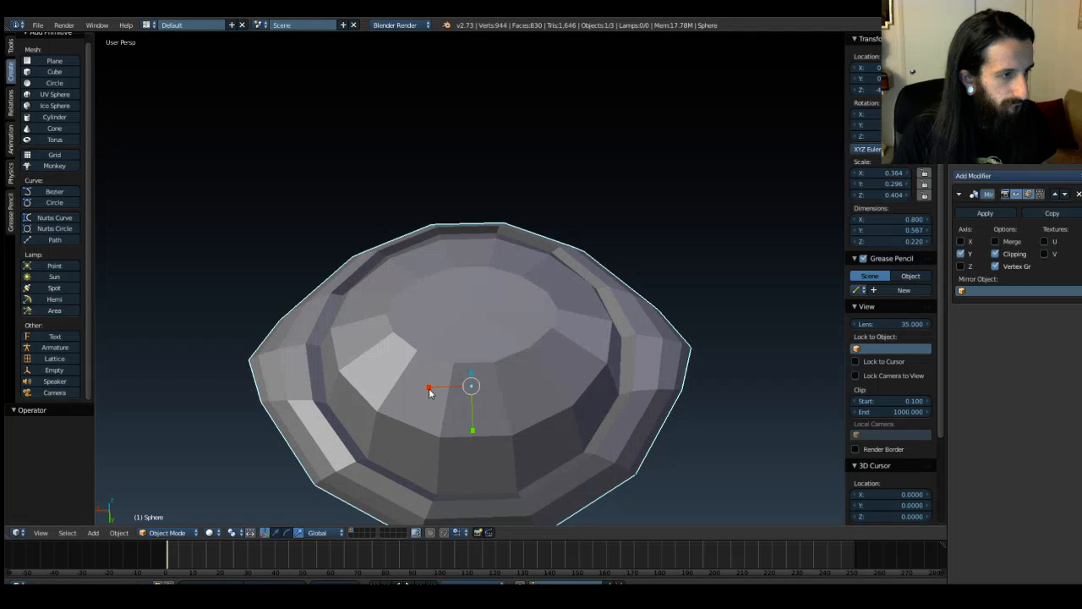
# Step: Select the rim vertices at both pointed ends of the mirror seam, scale them along X to about 0.944, and clear the selection
pyautogui.press('Tab')
pyautogui.moveTo(211, 350); pyautogui.dragTo(214, 373, button='middle')
pyautogui.moveTo(245, 353); pyautogui.dragTo(301, 370)
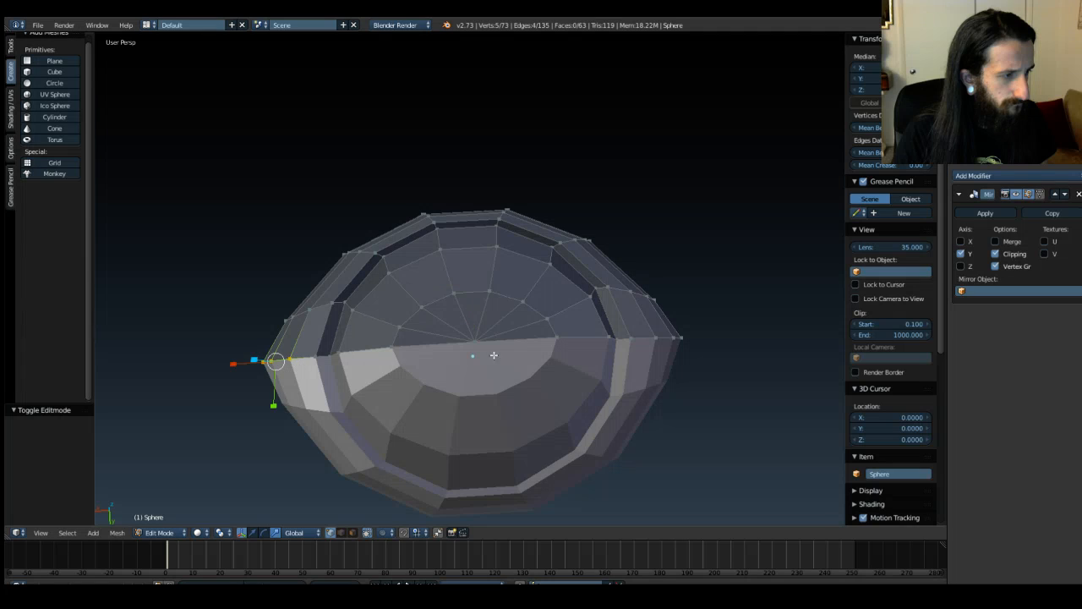
pyautogui.keyDown('shift'); pyautogui.moveTo(703, 342); pyautogui.dragTo(644, 323); pyautogui.keyUp('shift')
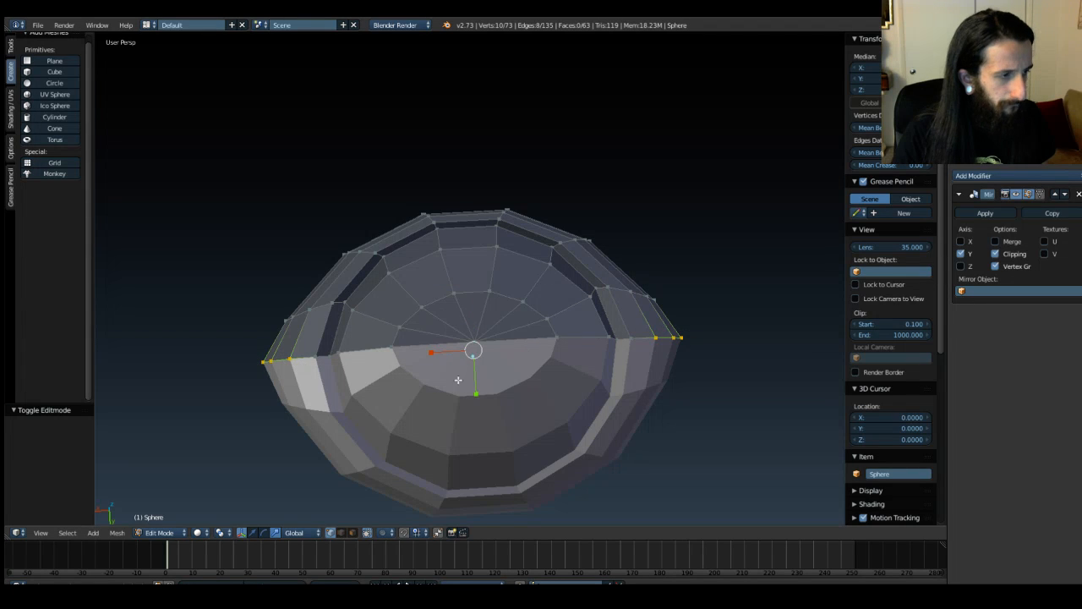
pyautogui.press('s')
pyautogui.press('x')
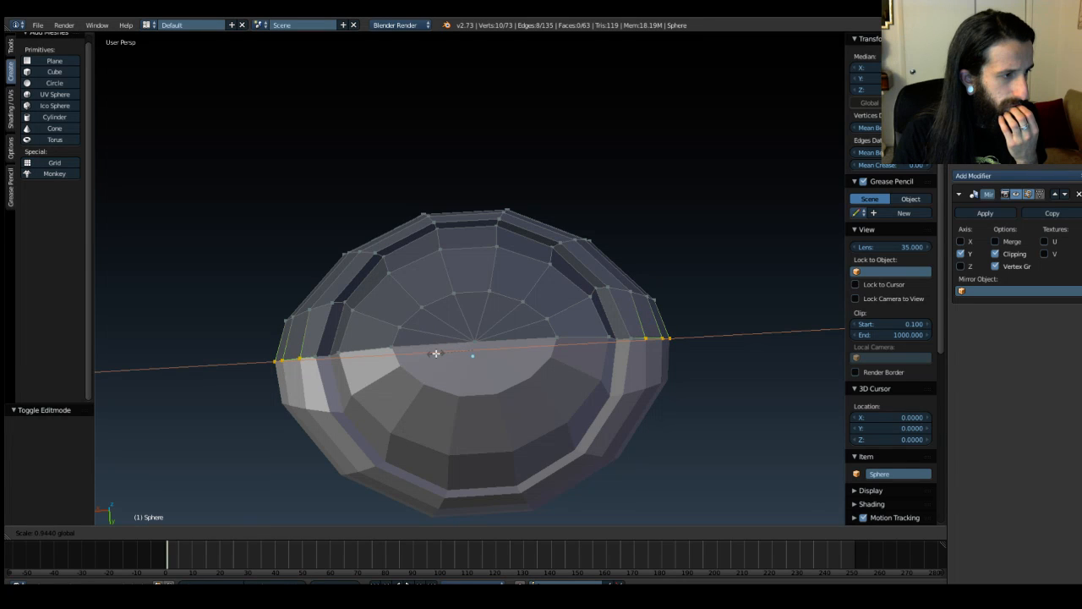
pyautogui.click(435, 354)
pyautogui.press('a')
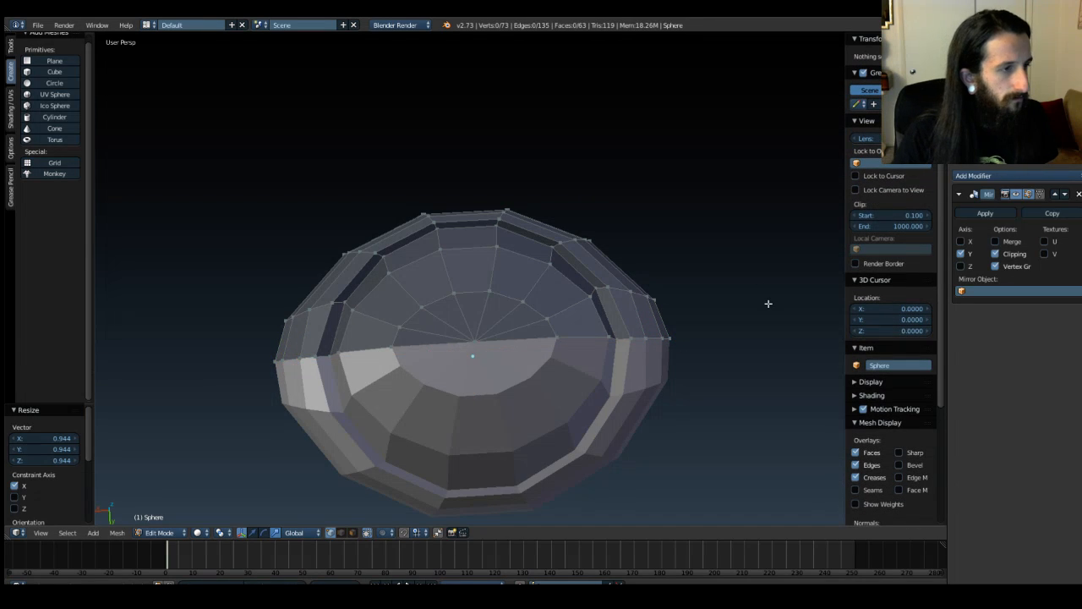
# Step: Check the collar against the reference in front view outside mesh editing, and reopen its mesh with the bottom vertex row selected
pyautogui.moveTo(761, 324); pyautogui.dragTo(504, 219, button='middle')
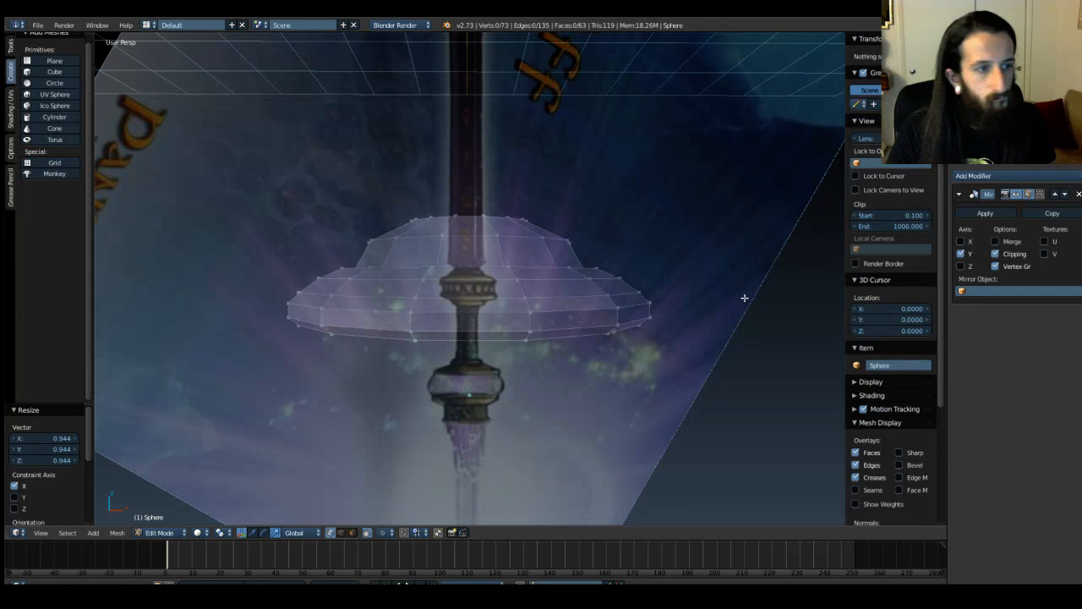
pyautogui.press('Tab')
pyautogui.press('KP_1')
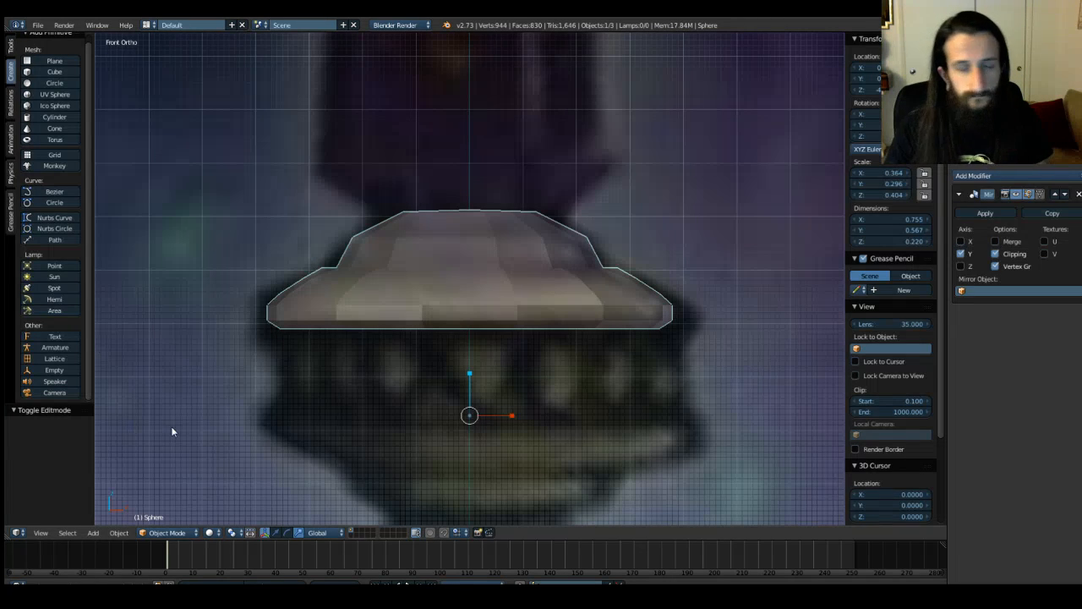
pyautogui.press('Tab')
pyautogui.press('b')
pyautogui.moveTo(271, 328); pyautogui.dragTo(687, 349)
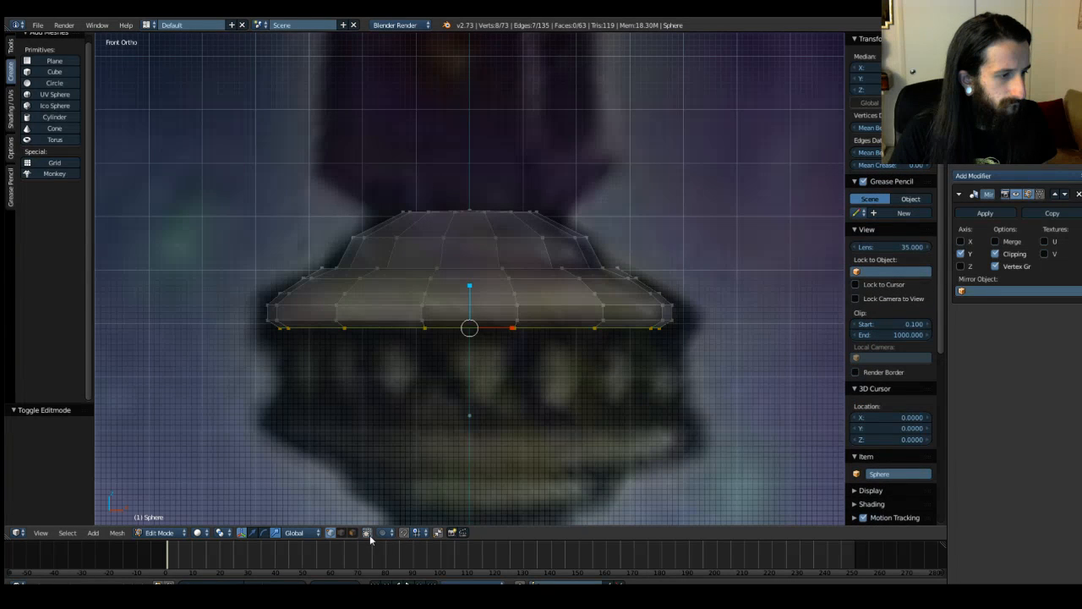
# Step: Extrude the collar's bottom vertex row about 0.008 downward along Z and scale the new row to about 1.018
pyautogui.press('b')
pyautogui.moveTo(267, 328); pyautogui.dragTo(697, 346, button='middle')
pyautogui.press('b')
pyautogui.moveTo(270, 326); pyautogui.dragTo(690, 357)
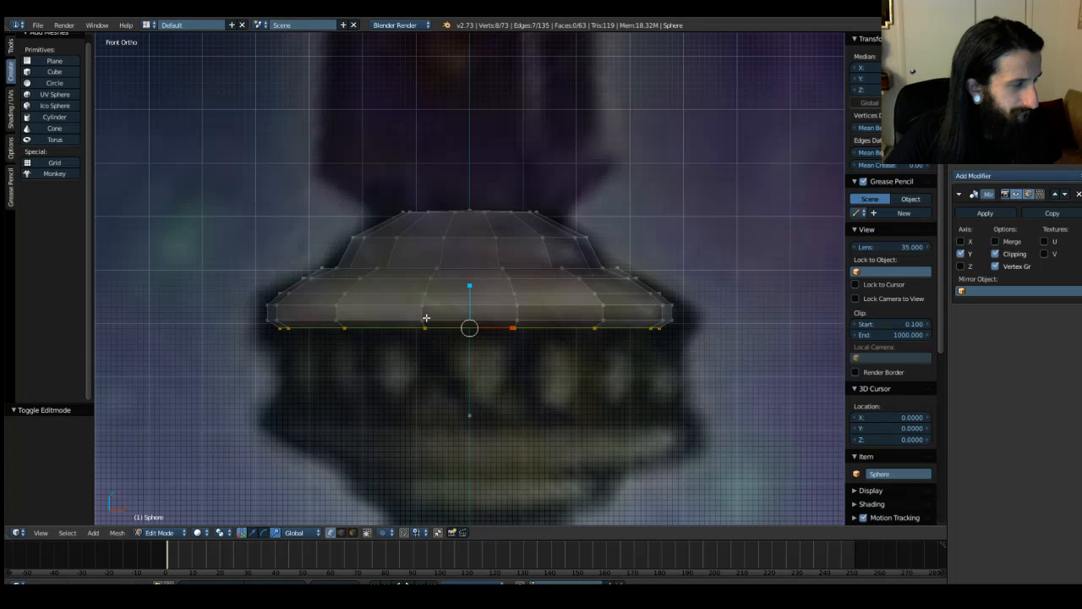
pyautogui.press('e')
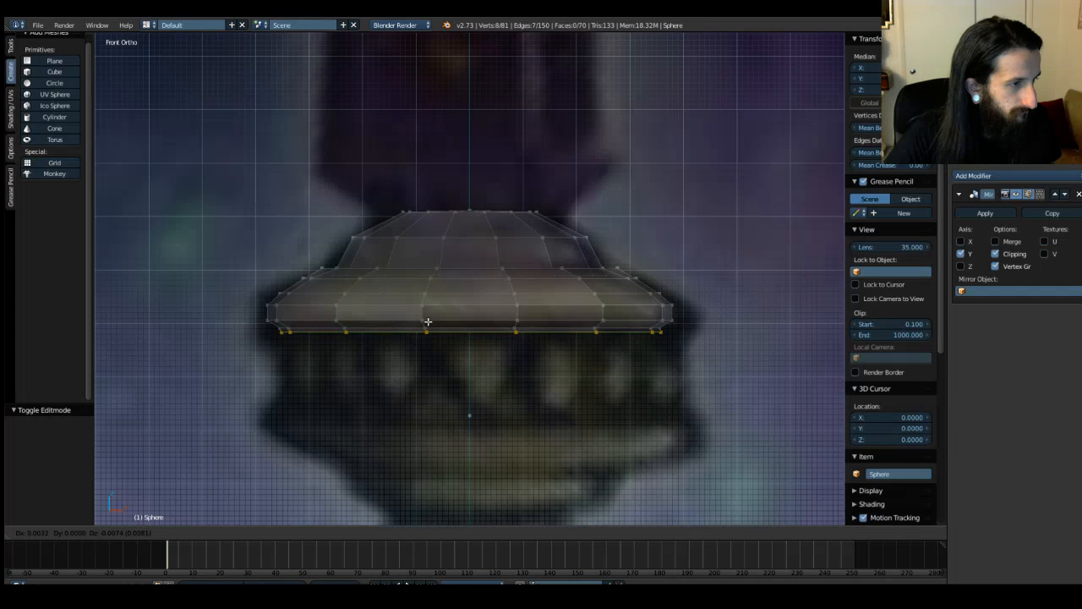
pyautogui.press('z')
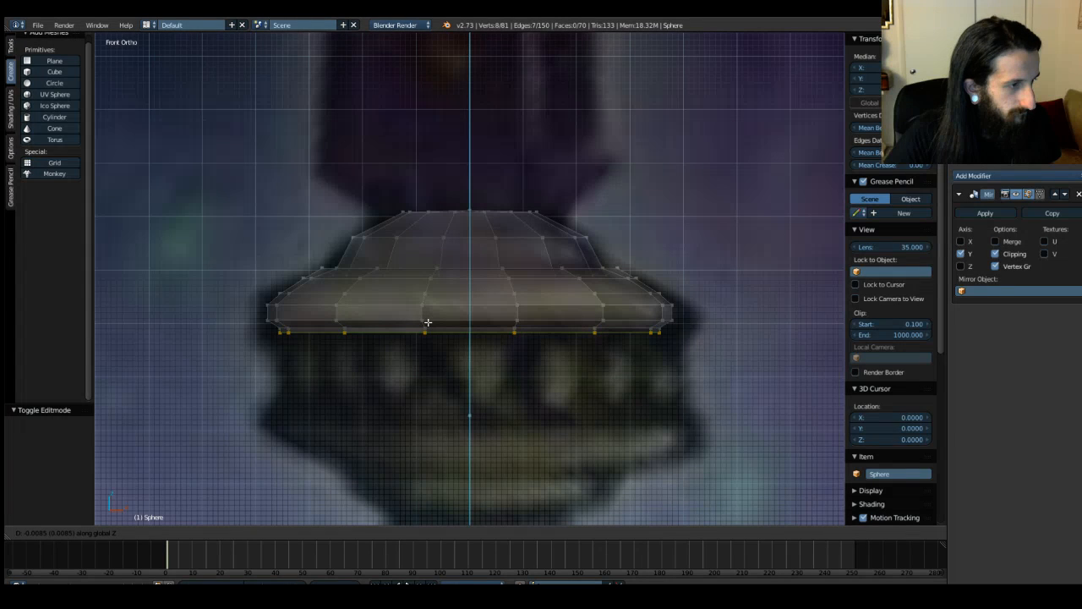
pyautogui.click(428, 323)
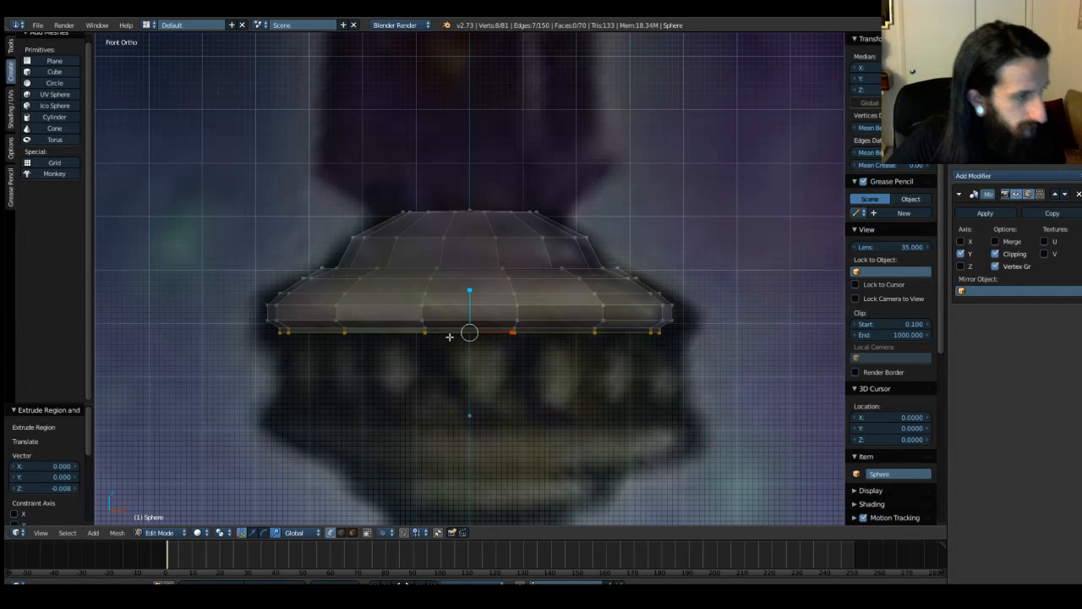
pyautogui.press('s')
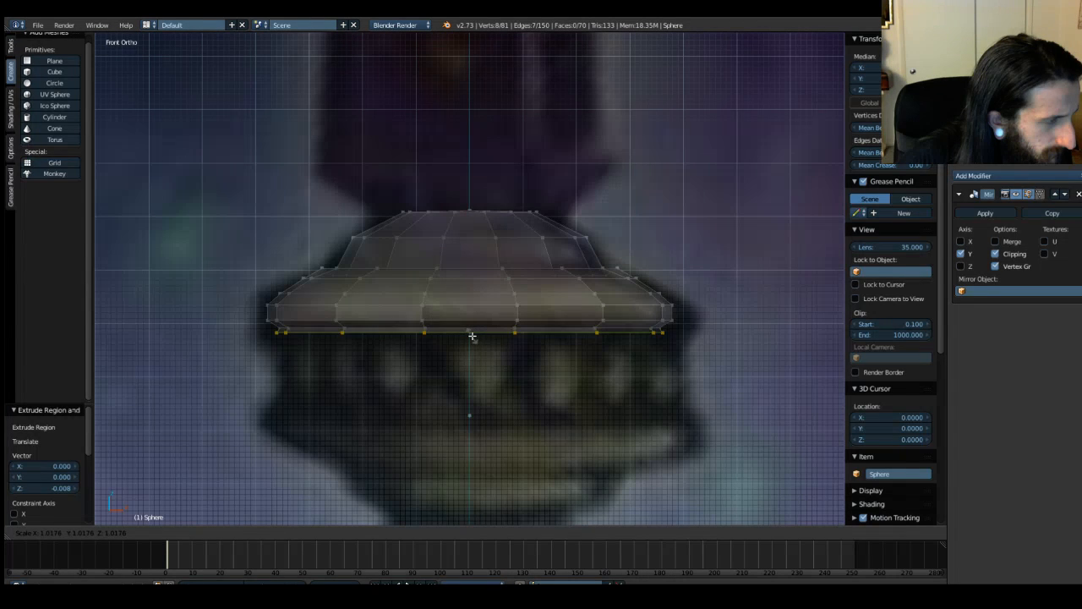
pyautogui.click(470, 334)
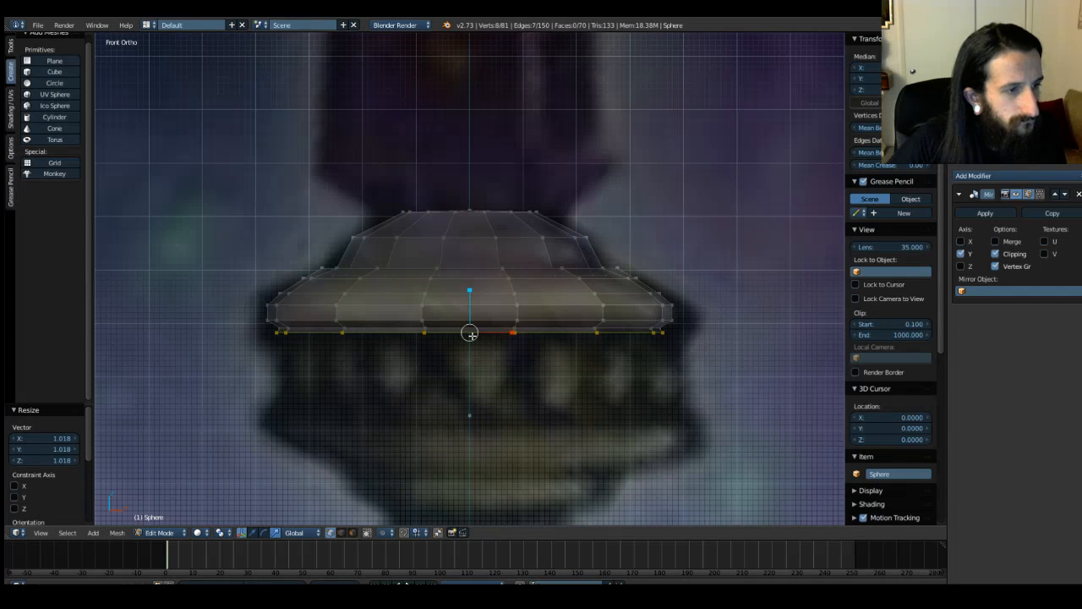
# Step: Extrude the bottom row another 0.004 or so downward and scale it inward to about 0.913
pyautogui.press('e')
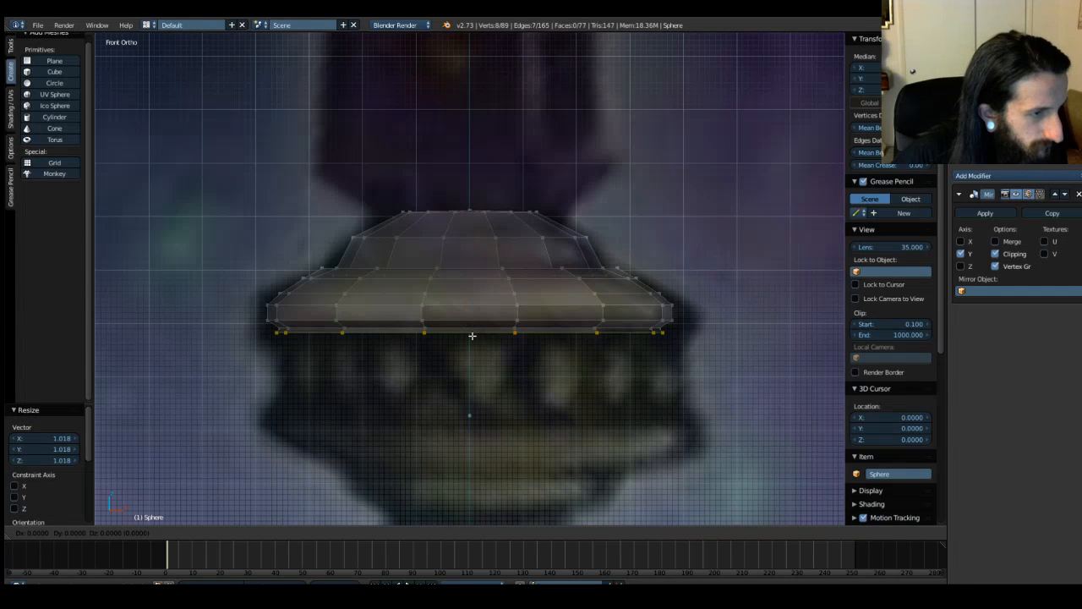
pyautogui.click(472, 337)
pyautogui.press('s')
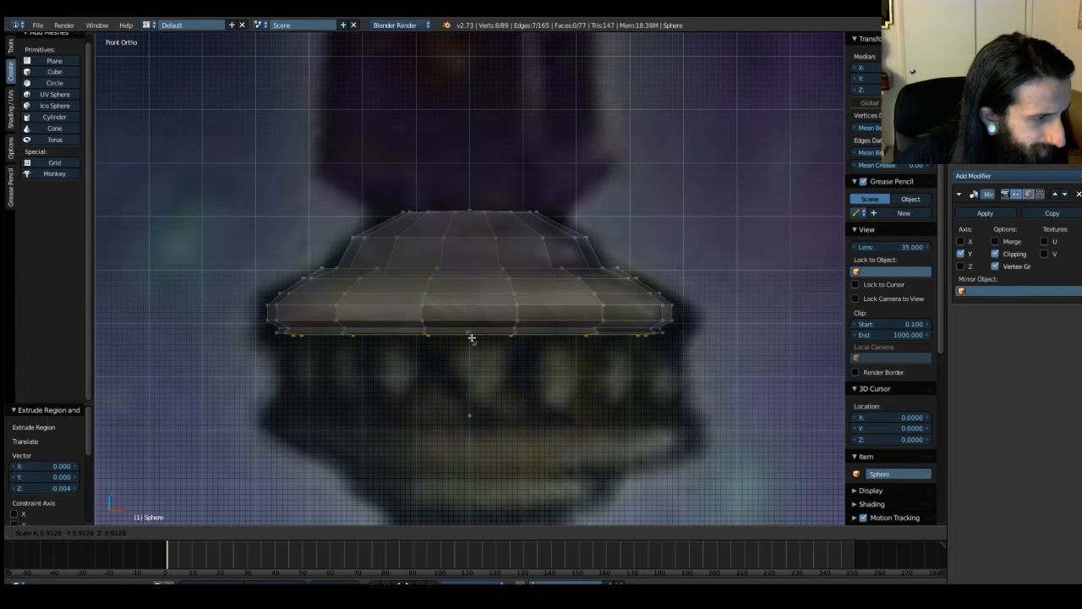
pyautogui.click(472, 337)
# Step: Extrude the inset bottom row about 0.16 downward along Z as a straight band, and check it against the front reference outside mesh editing
pyautogui.press('e')
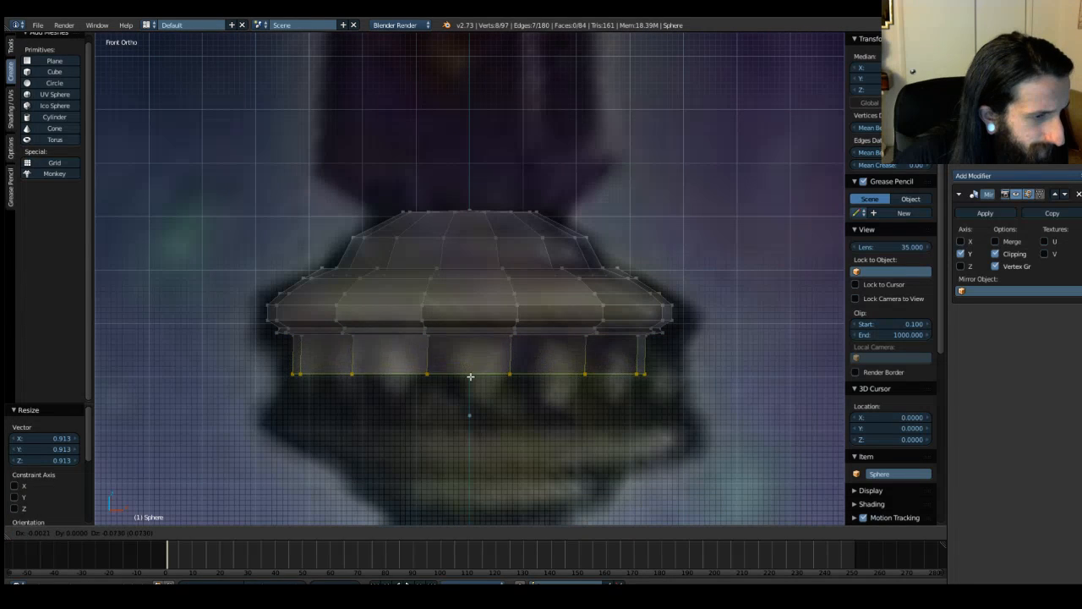
pyautogui.press('z')
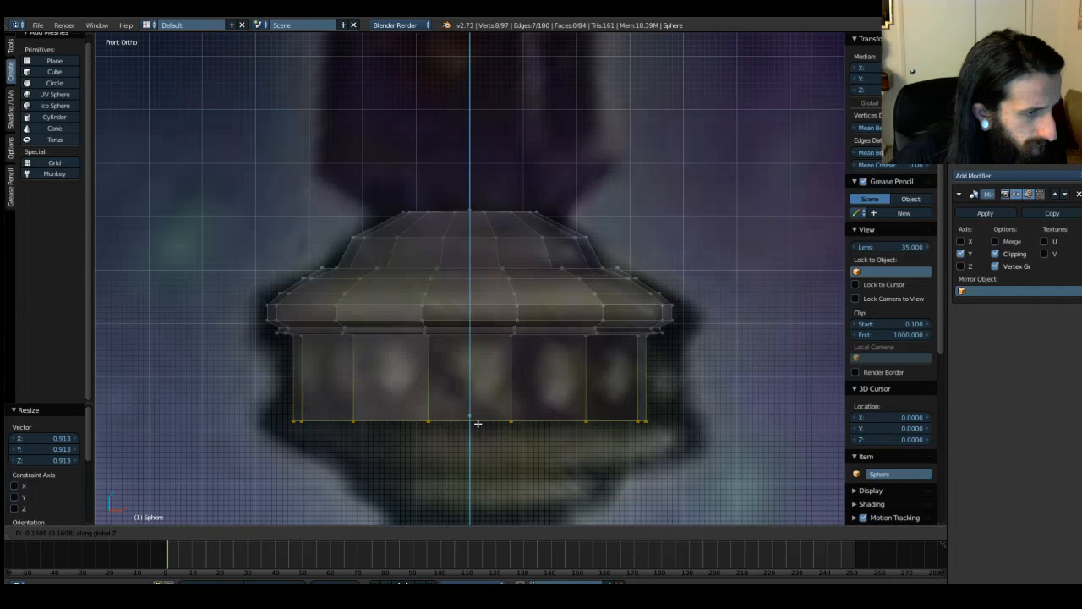
pyautogui.click(475, 424)
pyautogui.moveTo(474, 423); pyautogui.dragTo(719, 329, button='middle')
pyautogui.press('Tab')
pyautogui.press('KP_1')
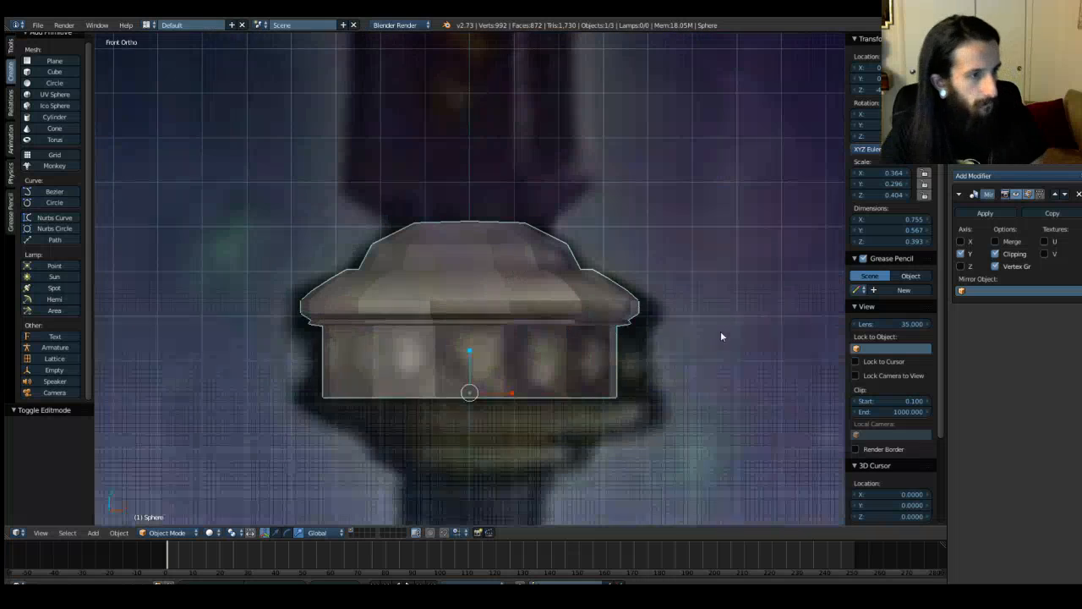
pyautogui.press('Tab')
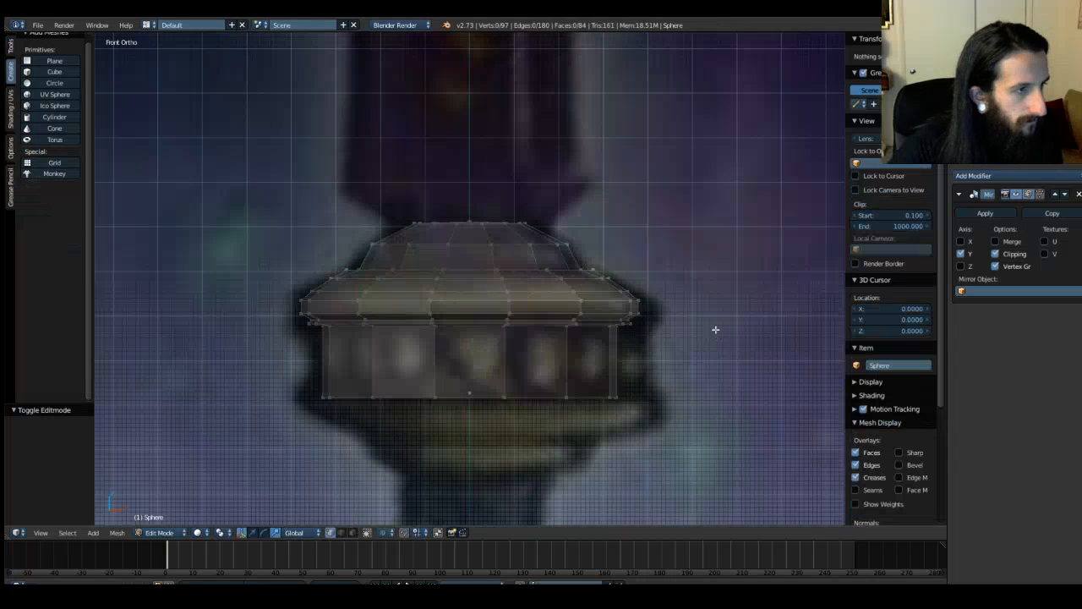
# Step: Select all of the collar's vertices, scale them along X to about 1.091, and clear the selection
pyautogui.moveTo(469, 197); pyautogui.dragTo(681, 435)
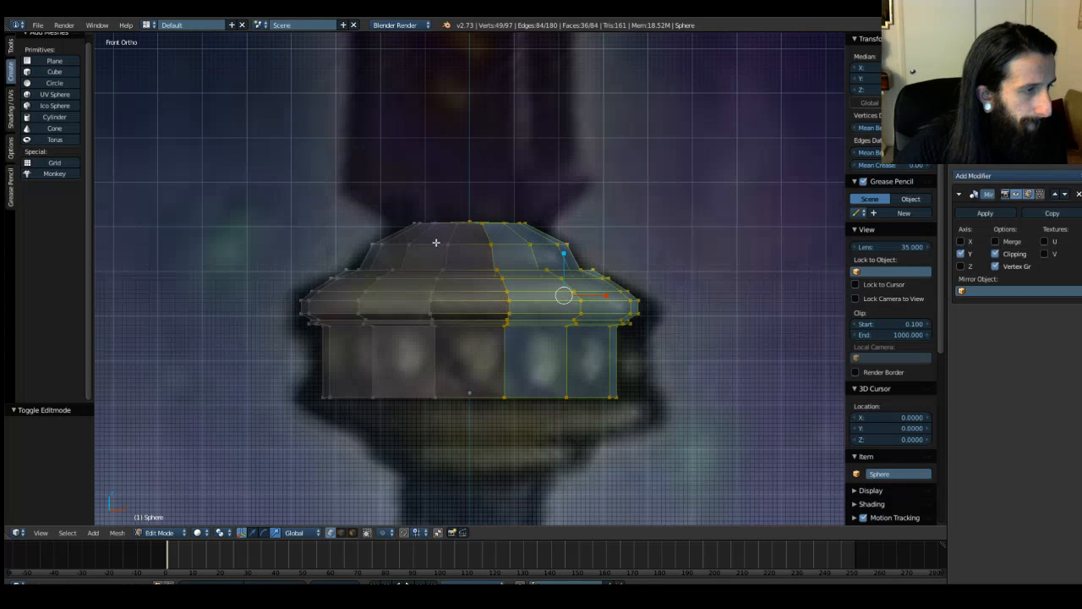
pyautogui.moveTo(252, 176); pyautogui.dragTo(537, 297)
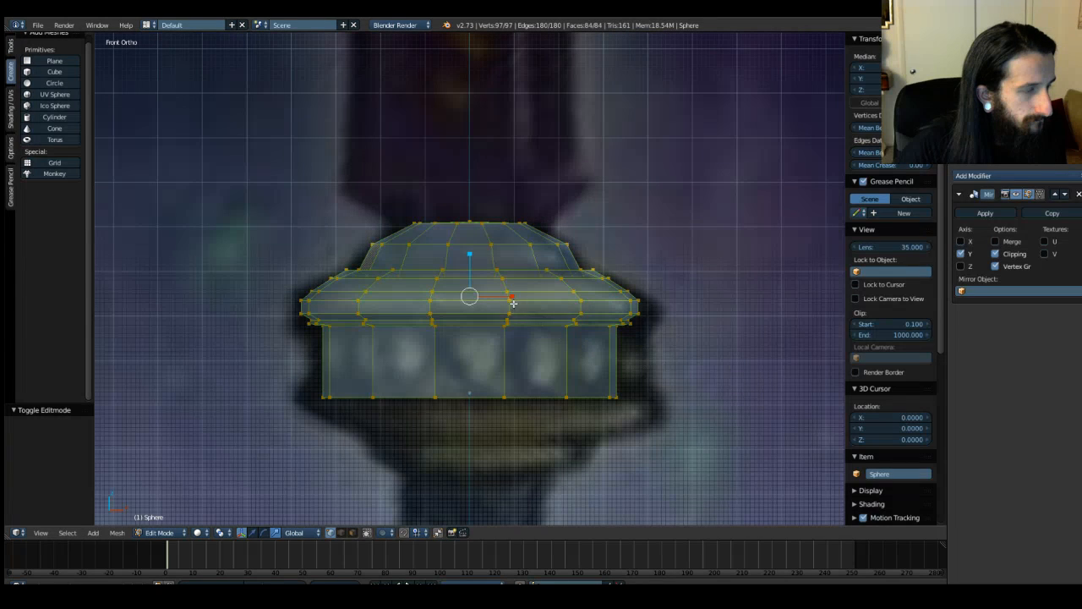
pyautogui.press('s')
pyautogui.press('x')
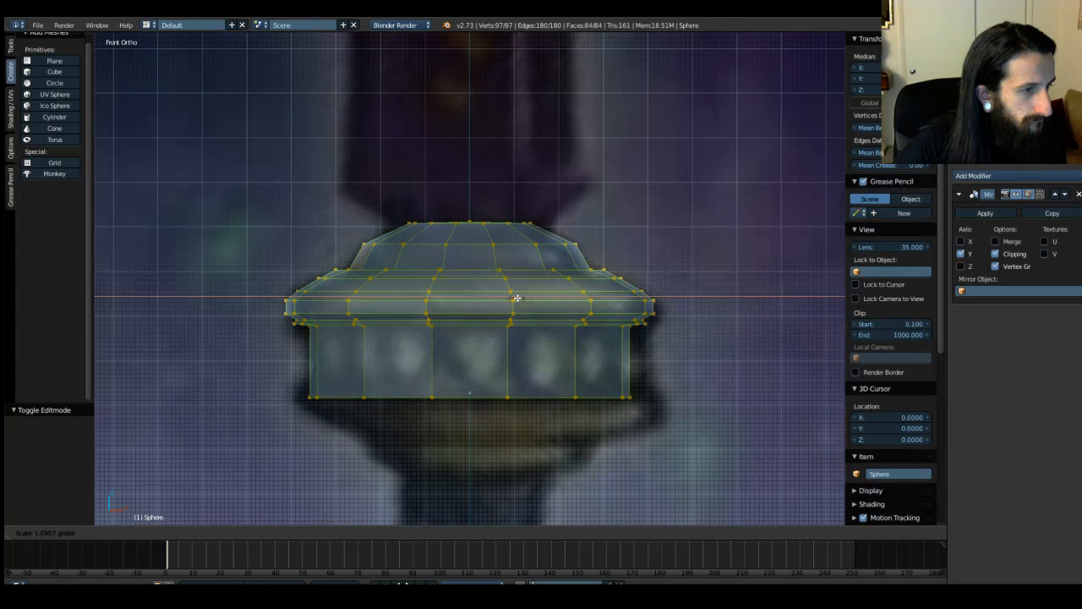
pyautogui.click(517, 297)
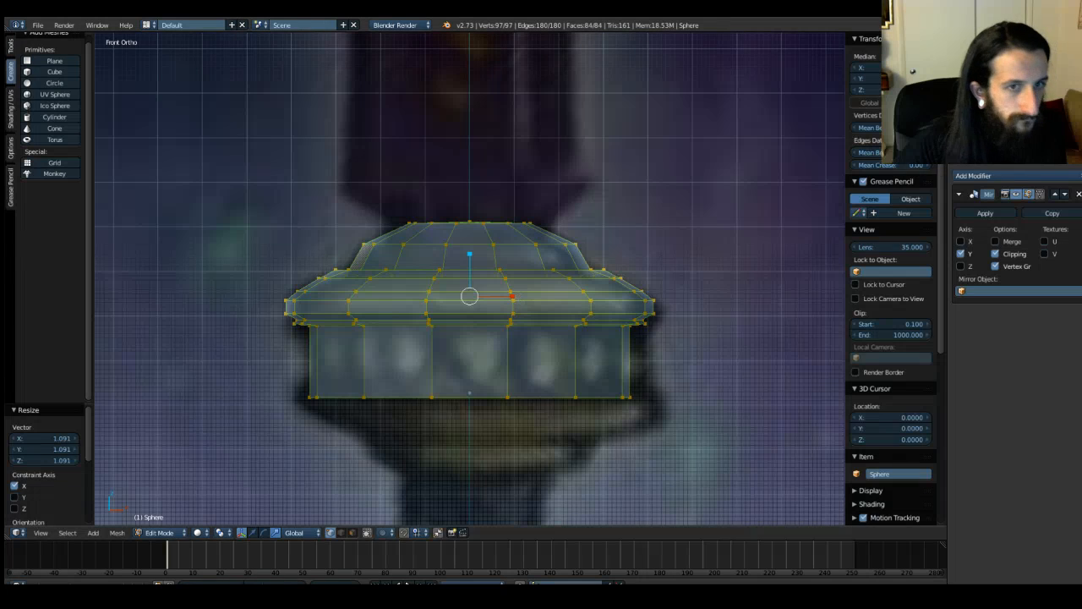
pyautogui.hotkey('shift', '1')
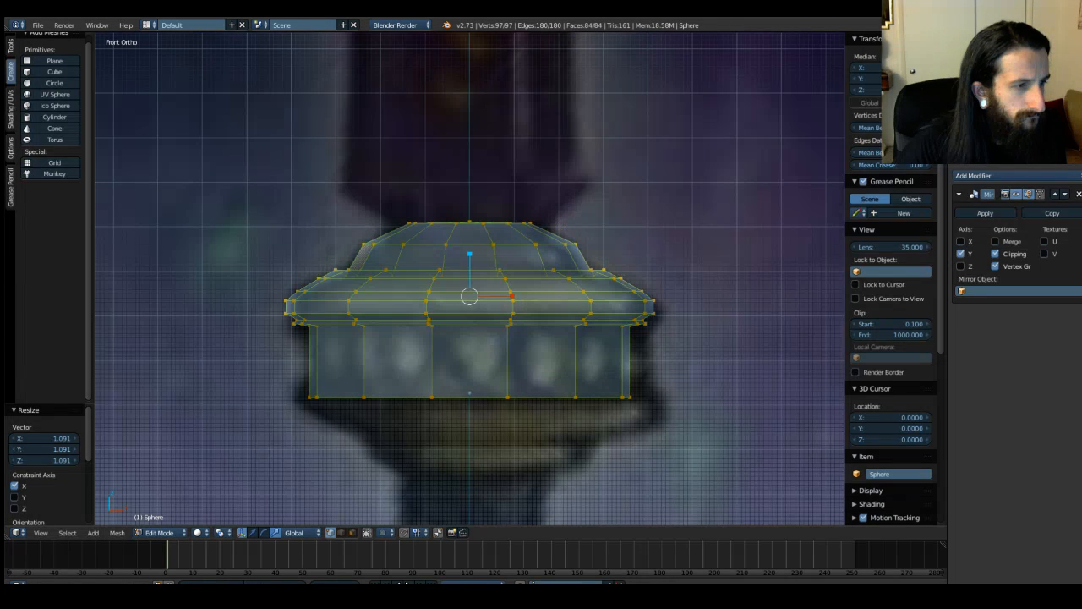
pyautogui.press('a')
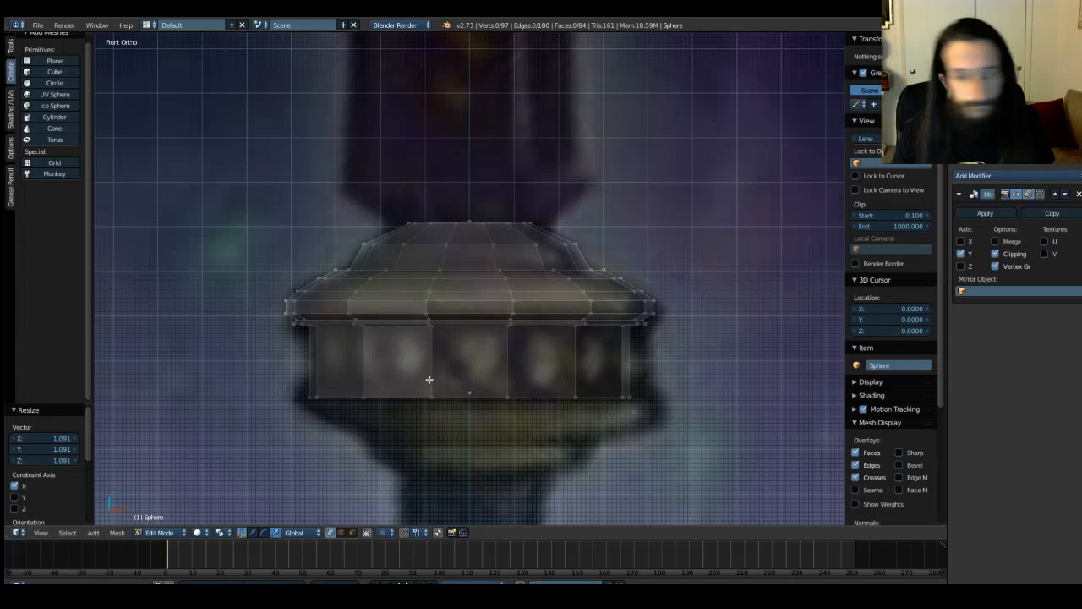
# Step: Select the bottom vertex row of the straight band and raise it about 0.022 along Z
pyautogui.moveTo(297, 385); pyautogui.dragTo(681, 409)
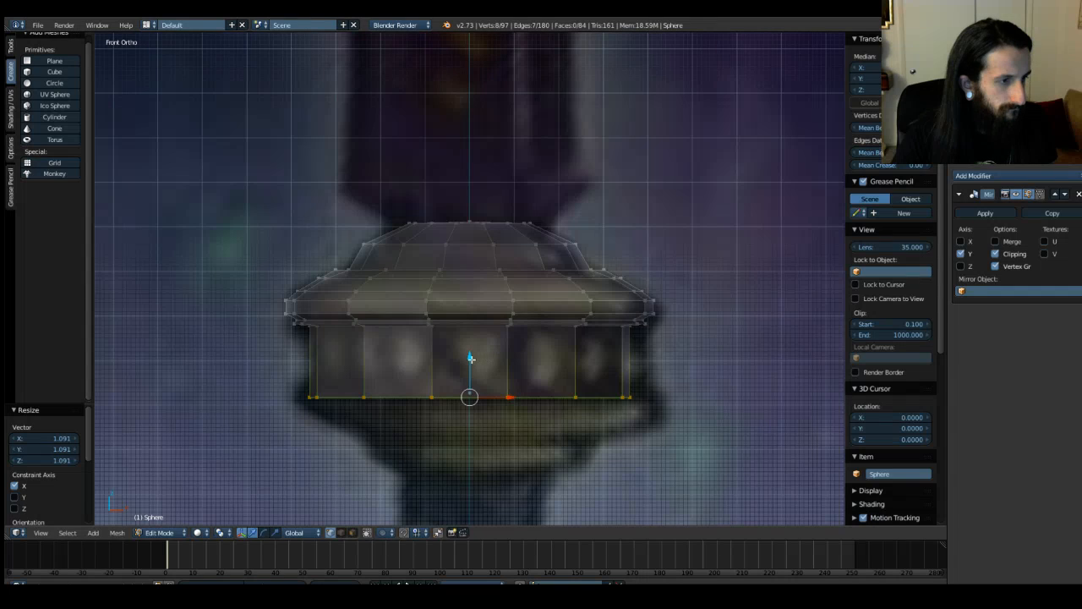
pyautogui.press('g')
pyautogui.press('z')
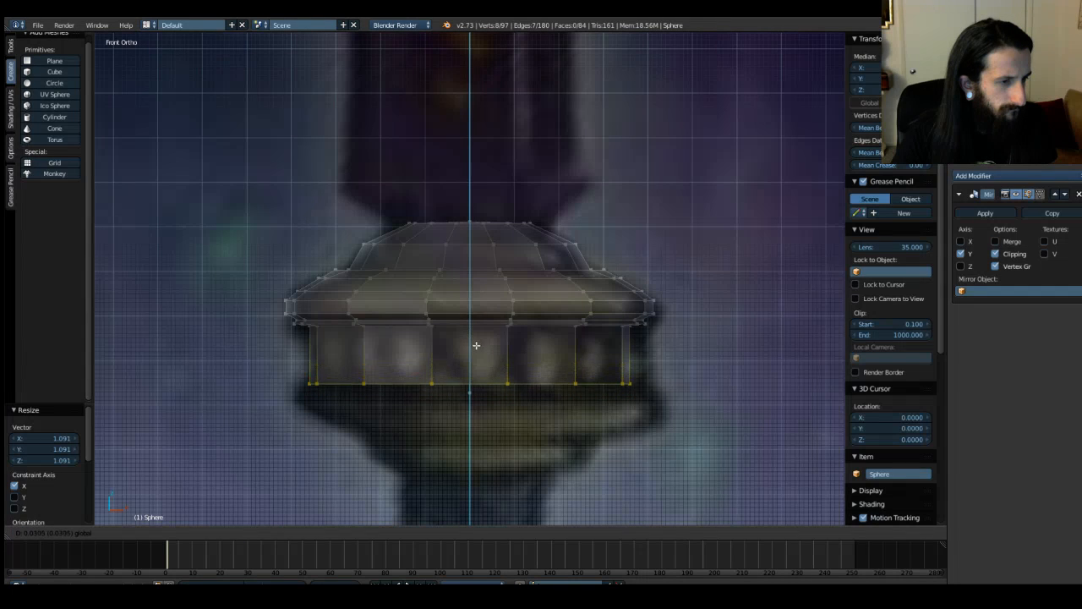
pyautogui.click(477, 349)
# Step: Extrude the band's bottom row about 0.008 downward and scale it outward to about 1.031
pyautogui.press('e')
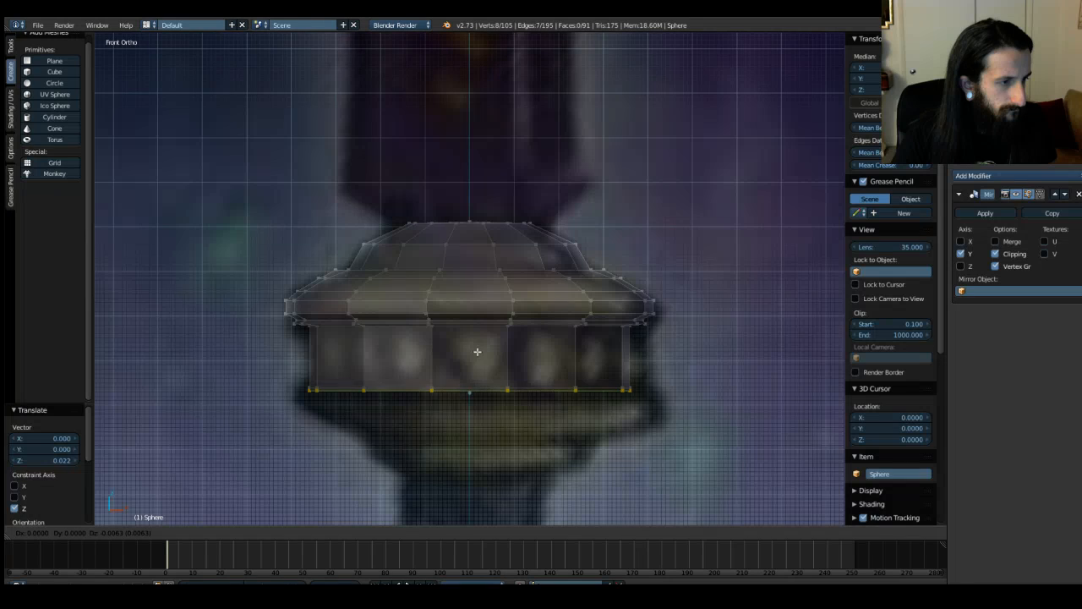
pyautogui.click(471, 391)
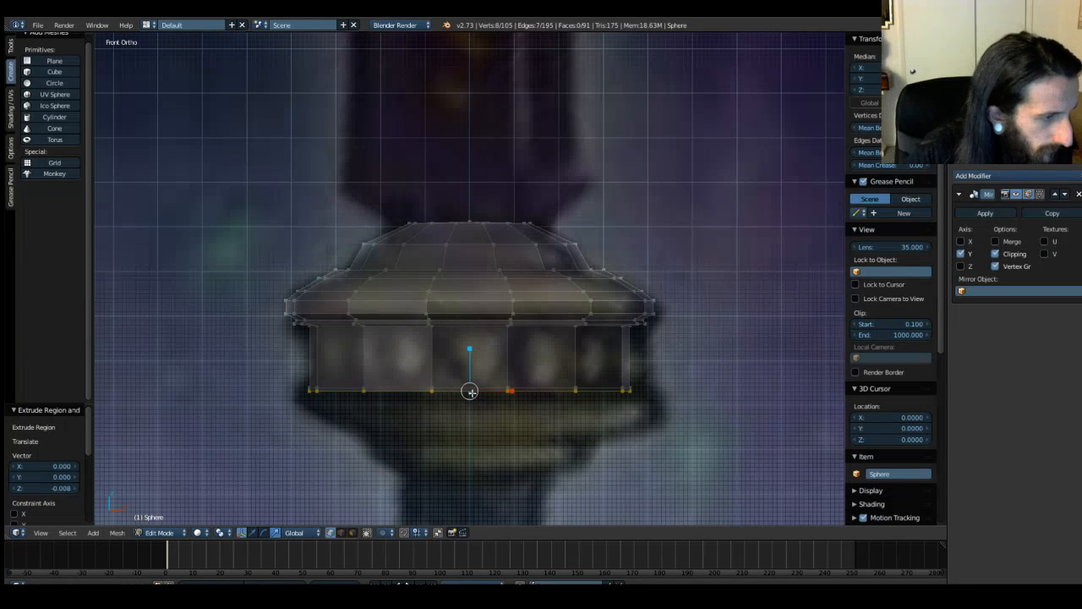
pyautogui.press('s')
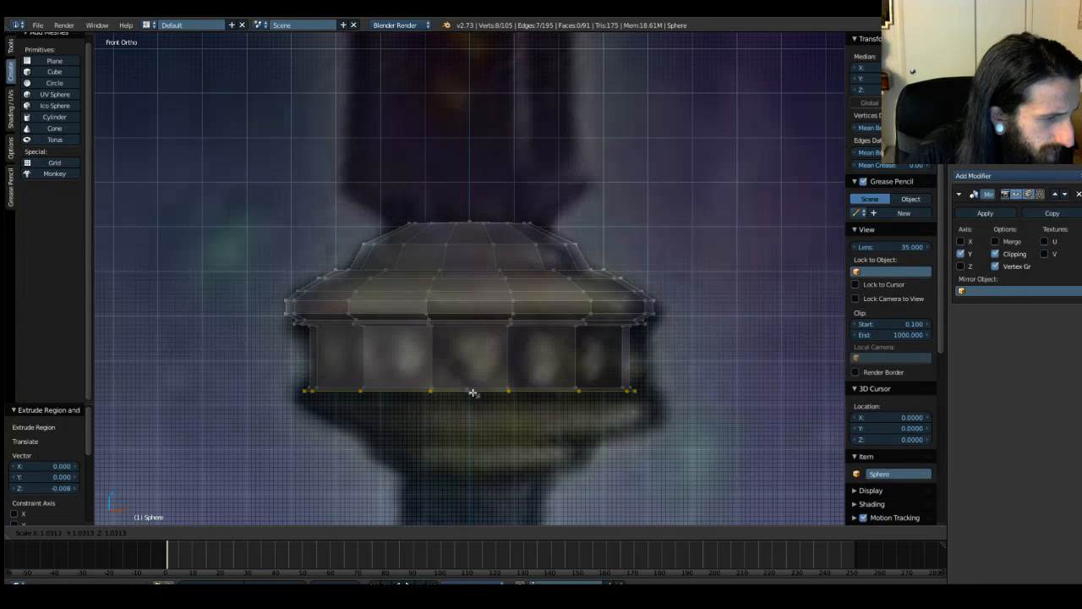
pyautogui.click(473, 392)
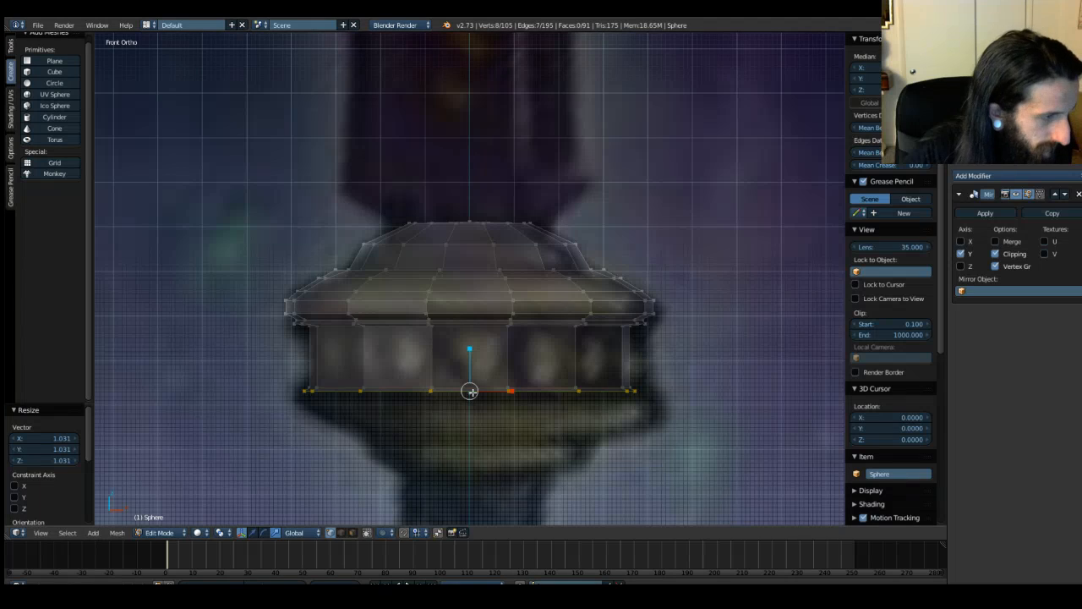
# Step: Extrude the flared bottom row about 0.009 downward along Z and scale it inward to about 0.977
pyautogui.press('e')
pyautogui.press('z')
pyautogui.click(473, 395)
pyautogui.press('s')
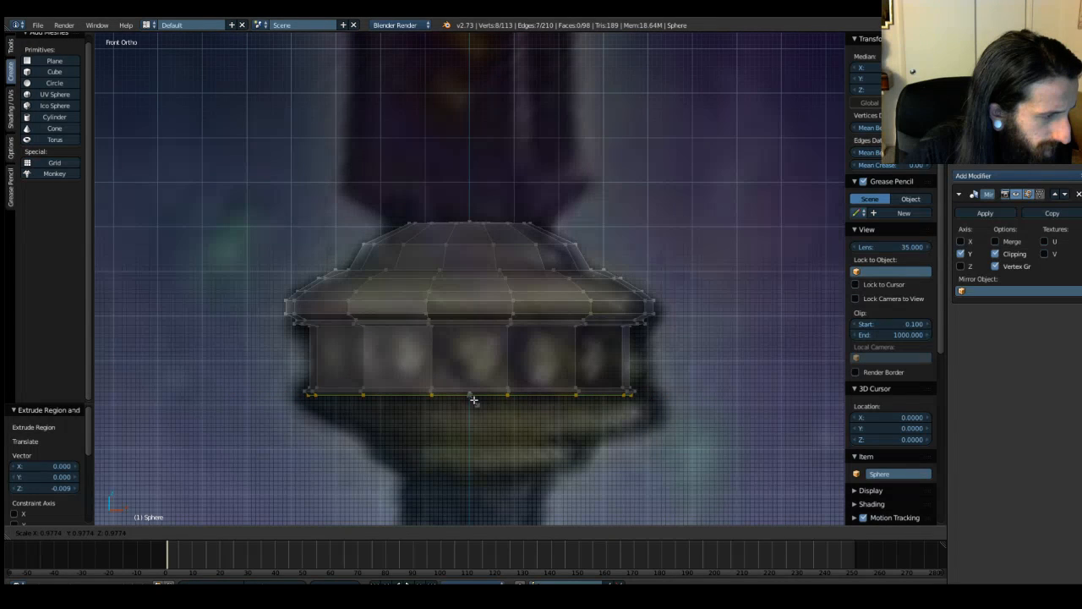
pyautogui.click(471, 398)
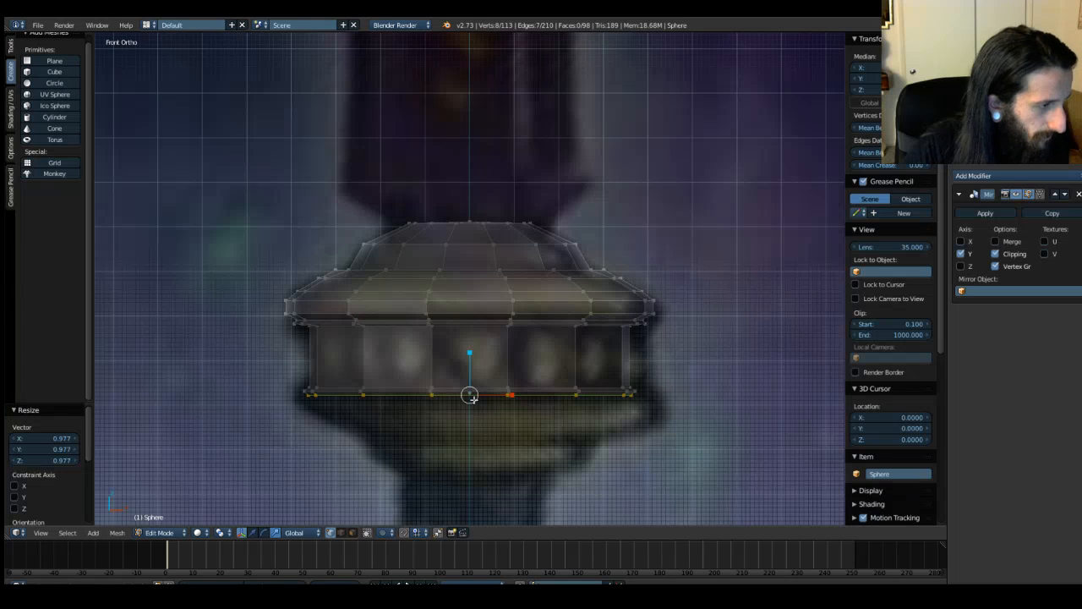
# Step: Extrude the bottom row about 0.023 downward along Z and scale it outward to about 1.093
pyautogui.press('e')
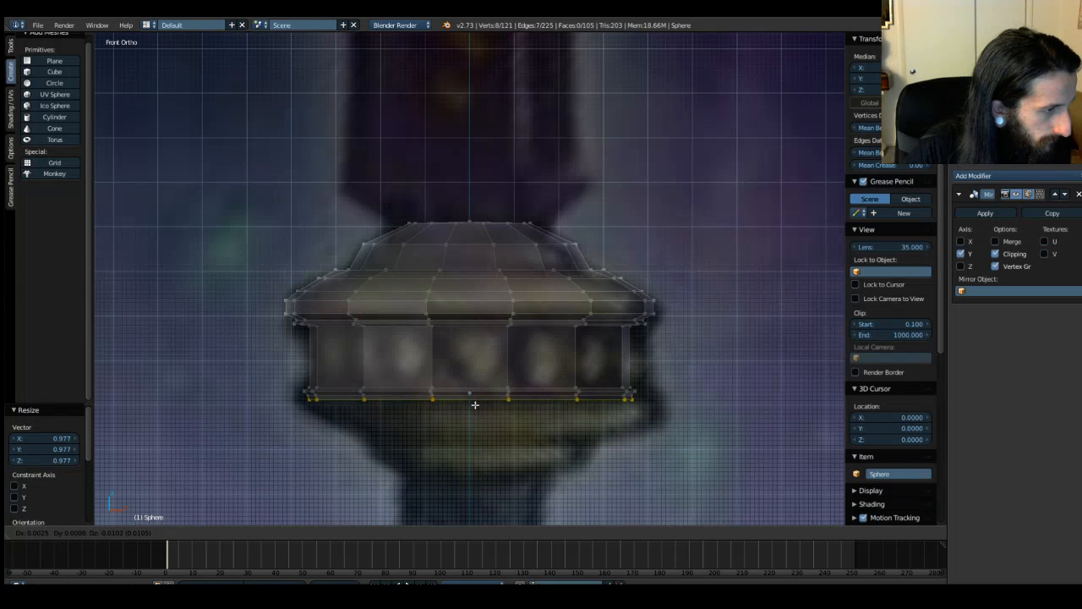
pyautogui.press('z')
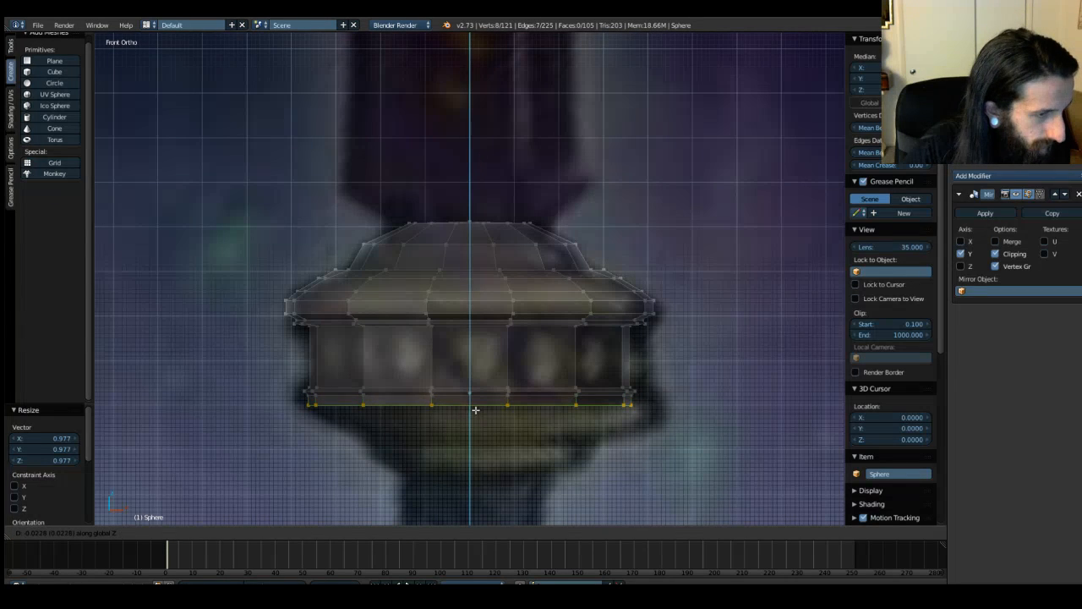
pyautogui.click(475, 410)
pyautogui.press('s')
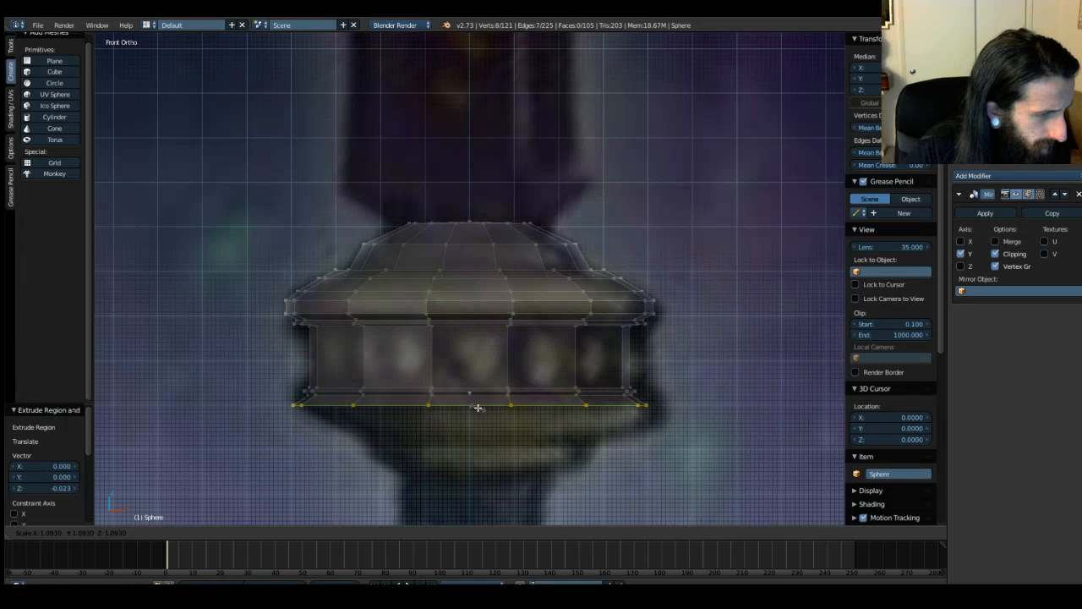
pyautogui.click(477, 407)
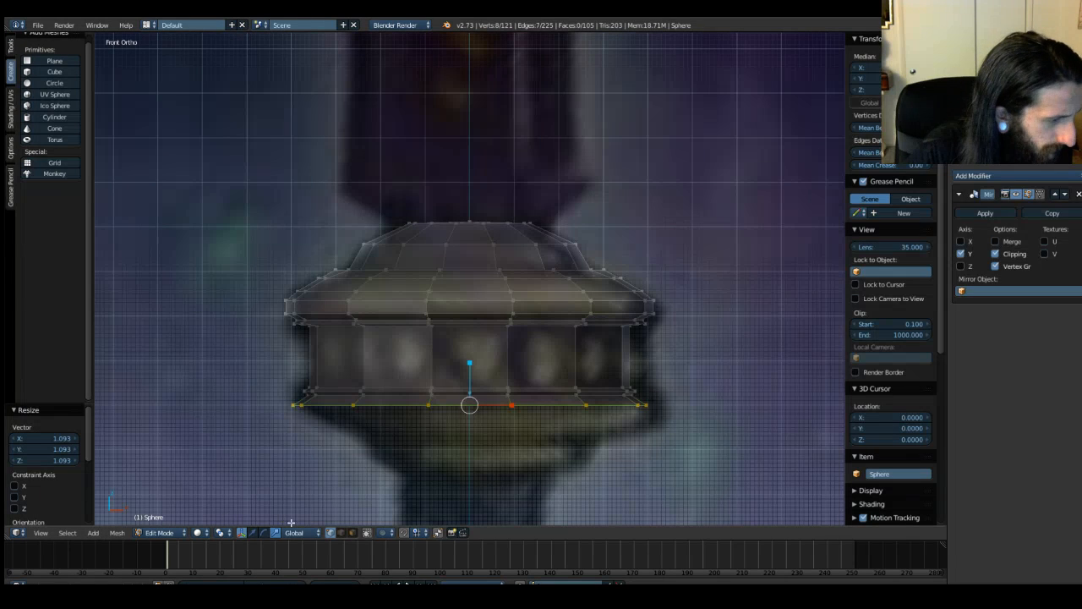
# Step: Turn on AutoMerge editing and look through the snap element and proportional editing options
pyautogui.click(438, 533)
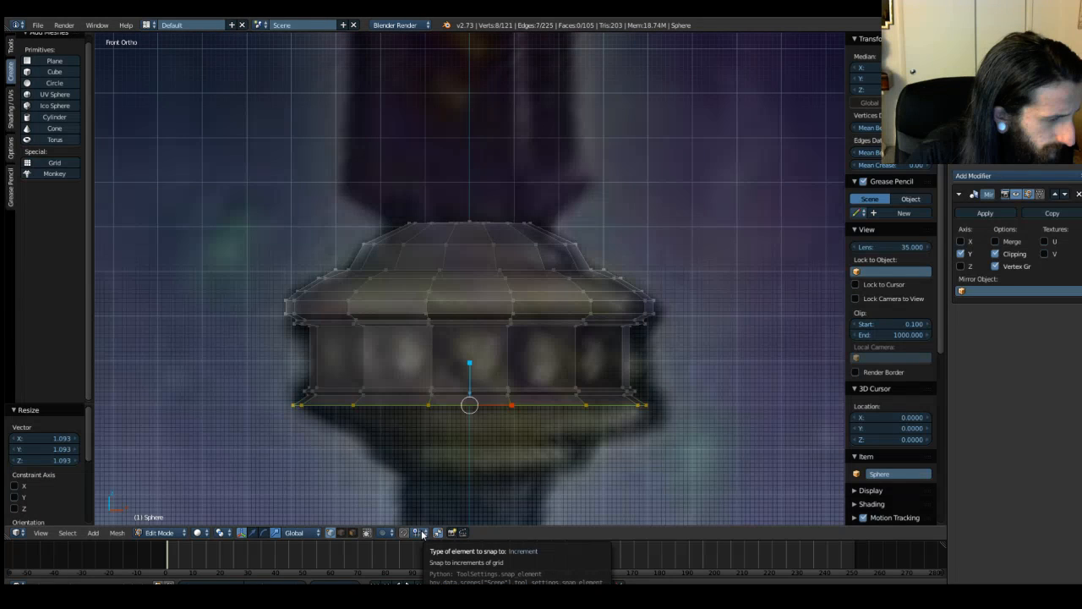
pyautogui.click(420, 533)
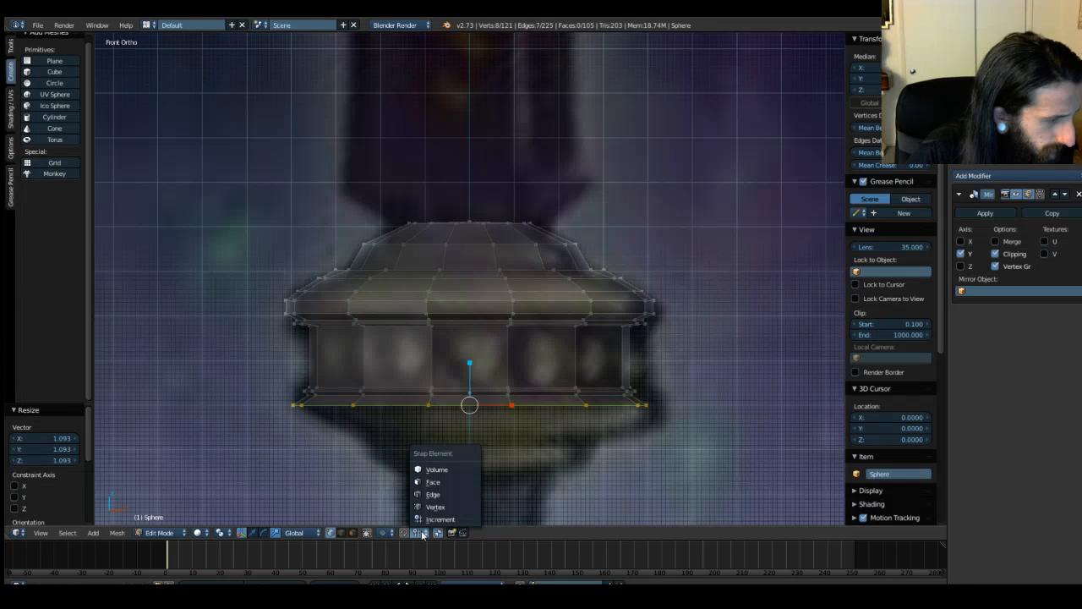
pyautogui.click(423, 534)
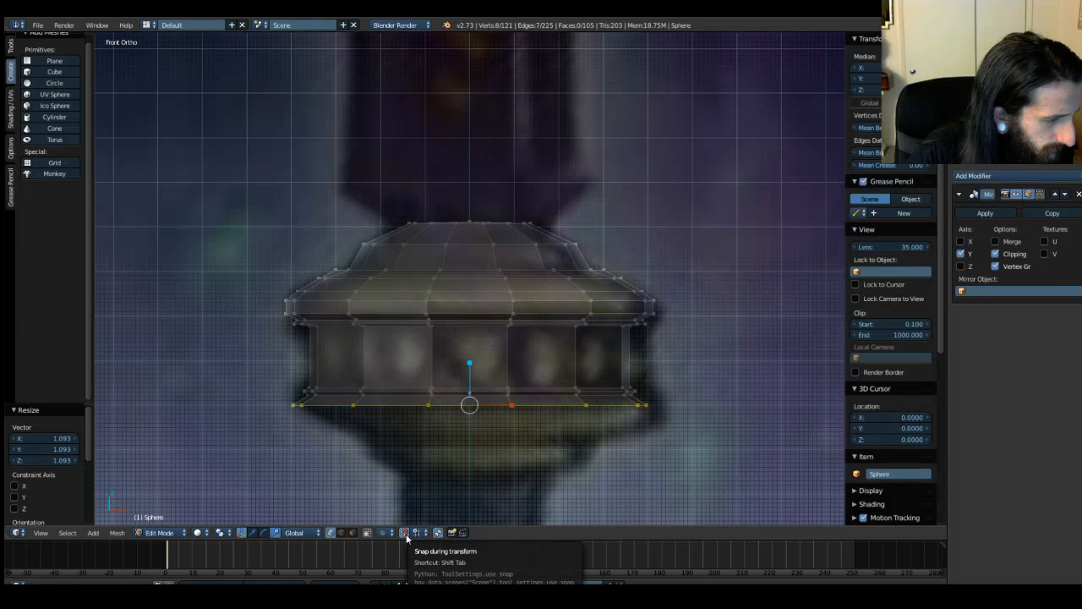
pyautogui.click(388, 534)
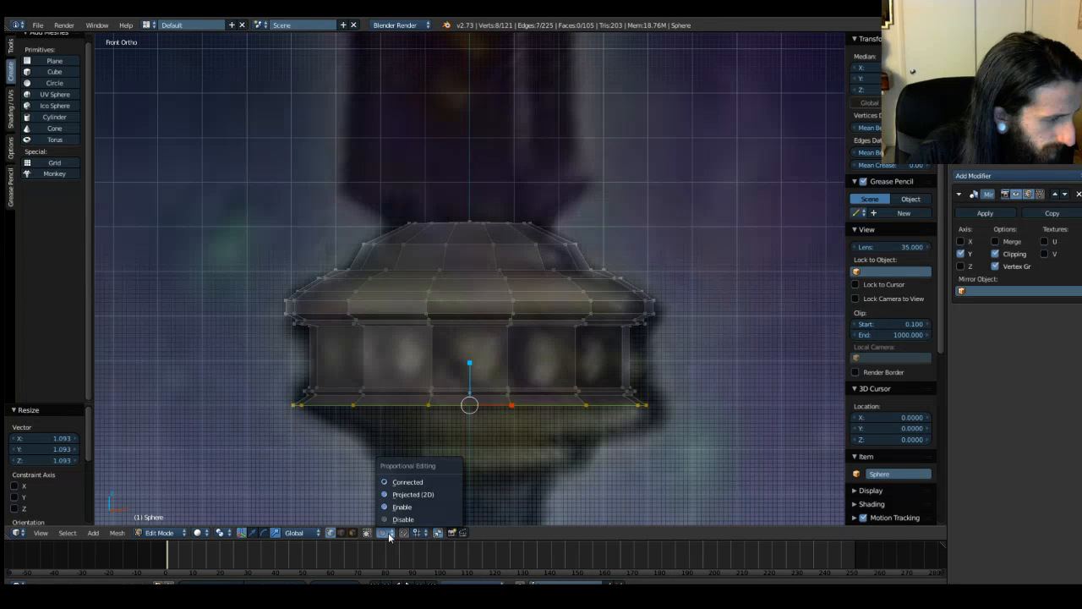
pyautogui.click(390, 536)
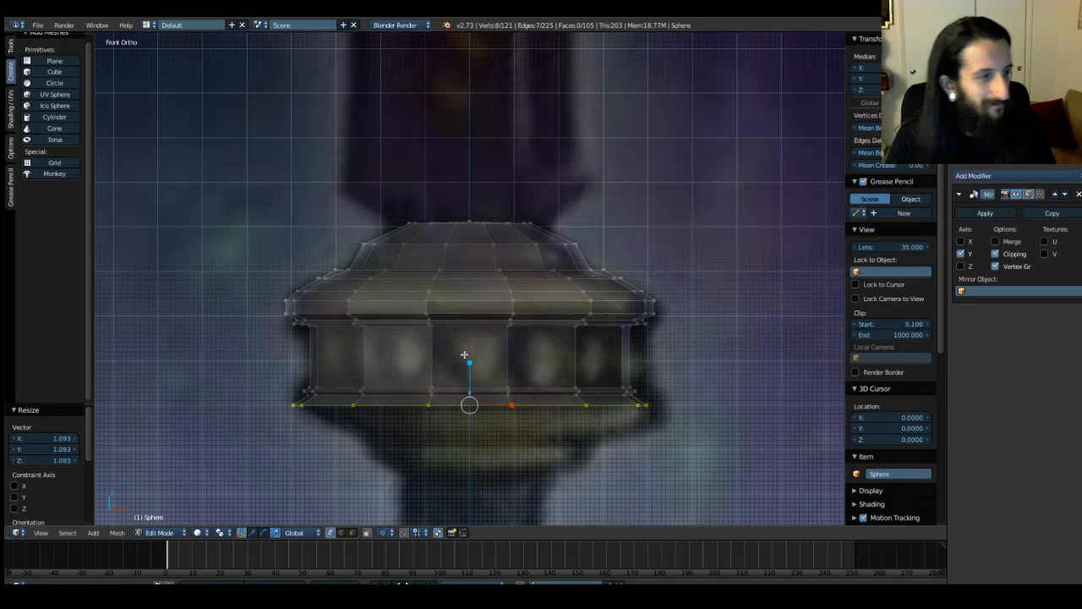
# Step: Extrude the collar's bottom row about 0.023 downward along Z and scale it outward to about 1.038
pyautogui.keyDown('shift'); pyautogui.moveTo(502, 442); pyautogui.dragTo(541, 323, button='middle'); pyautogui.keyUp('shift')
pyautogui.press('e')
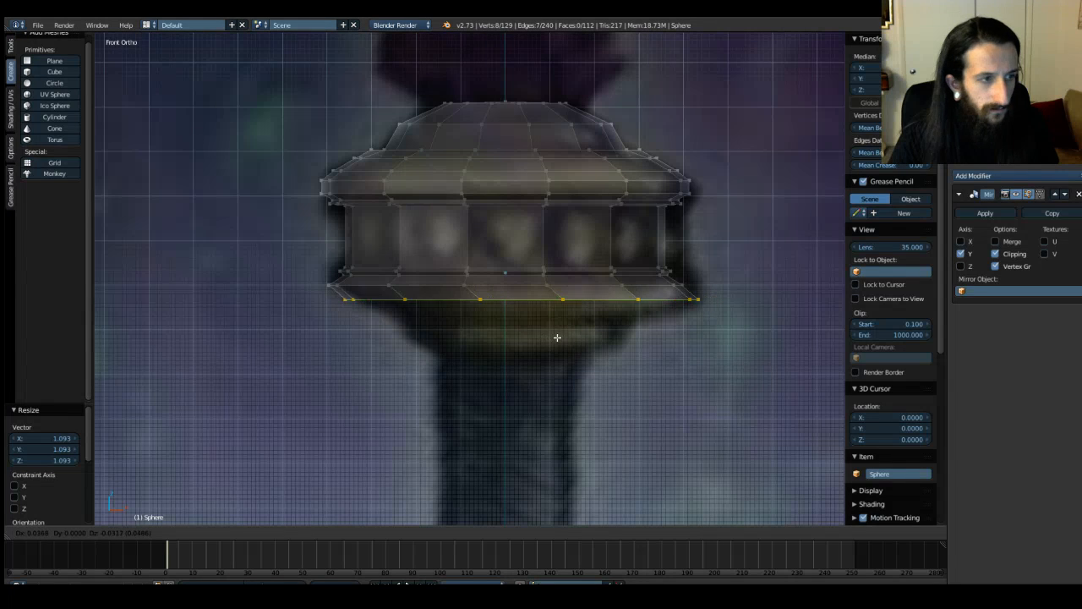
pyautogui.press('z')
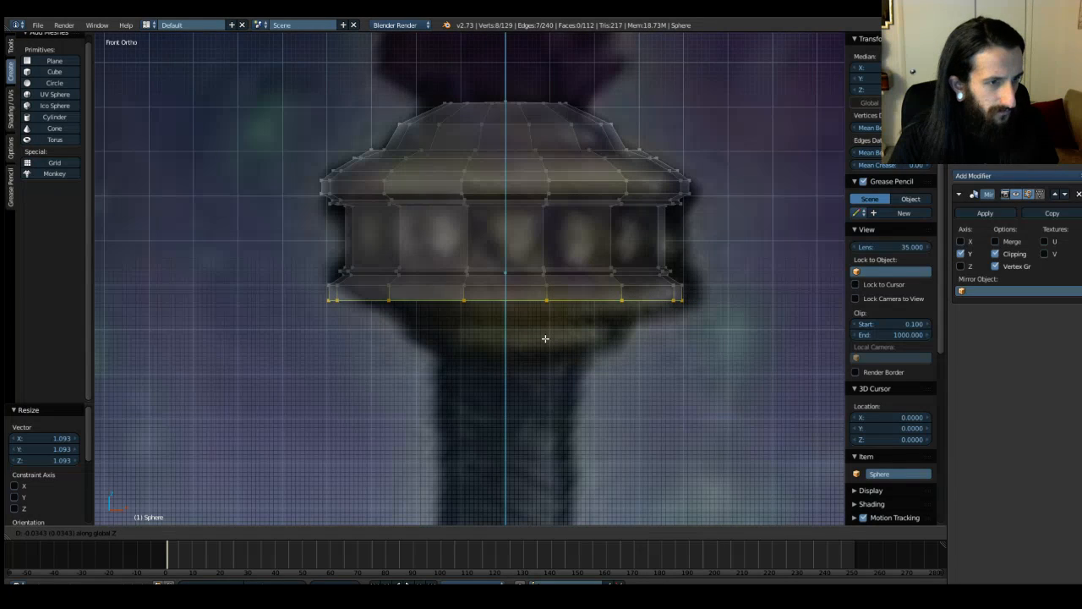
pyautogui.click(546, 332)
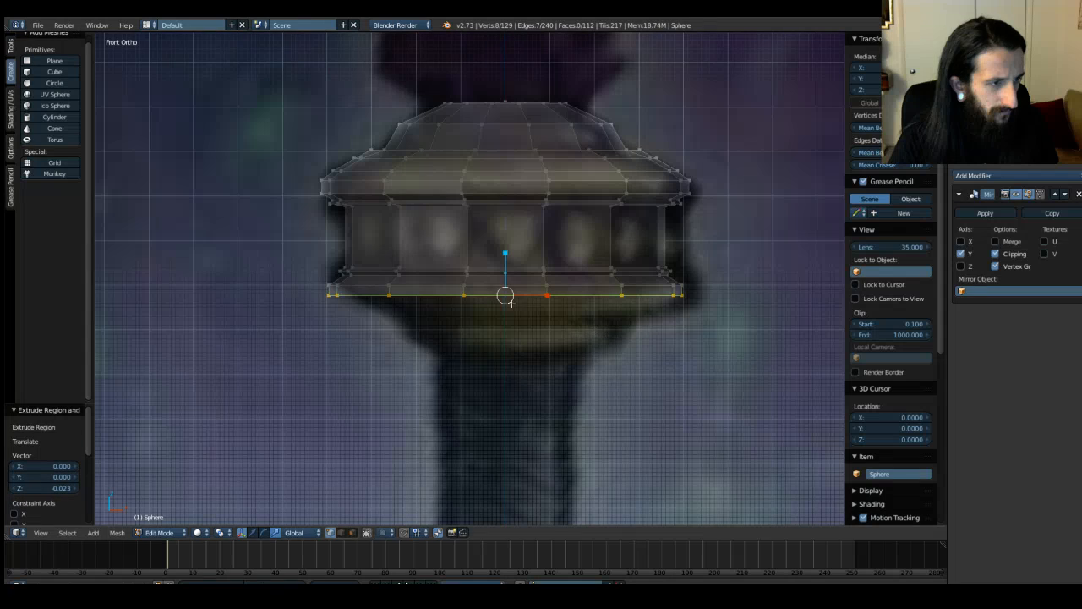
pyautogui.press('s')
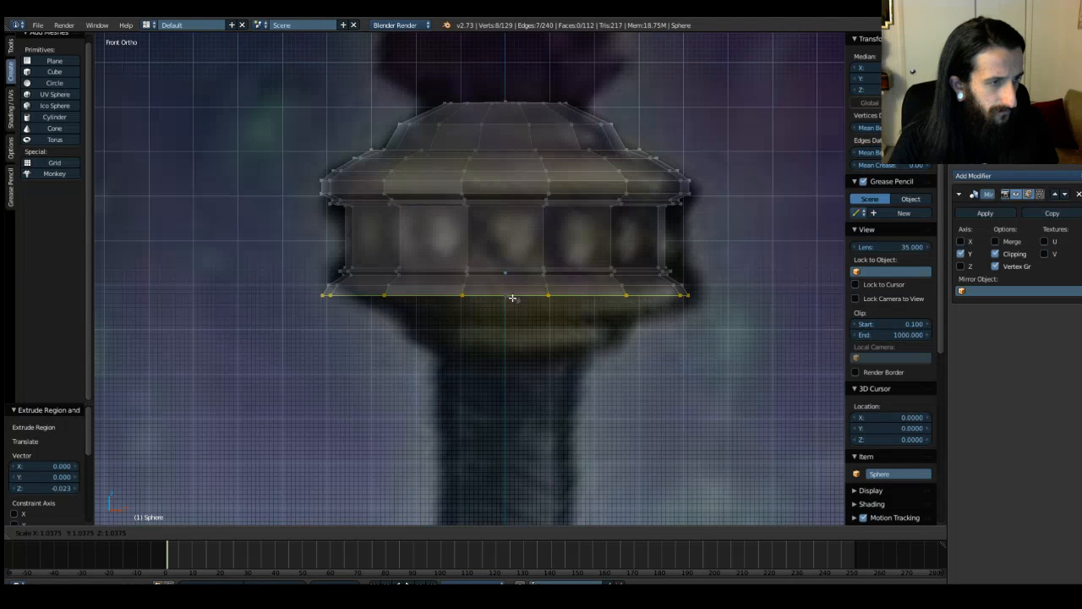
pyautogui.click(511, 297)
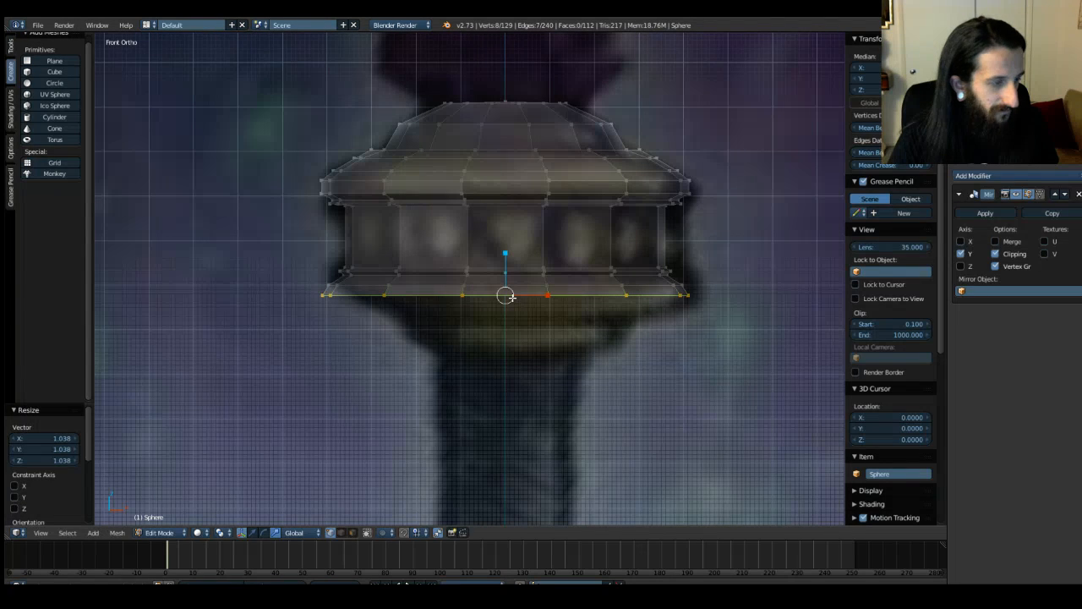
# Step: Extrude the bottom row about 0.033 downward along Z and scale it inward to about 0.942
pyautogui.press('e')
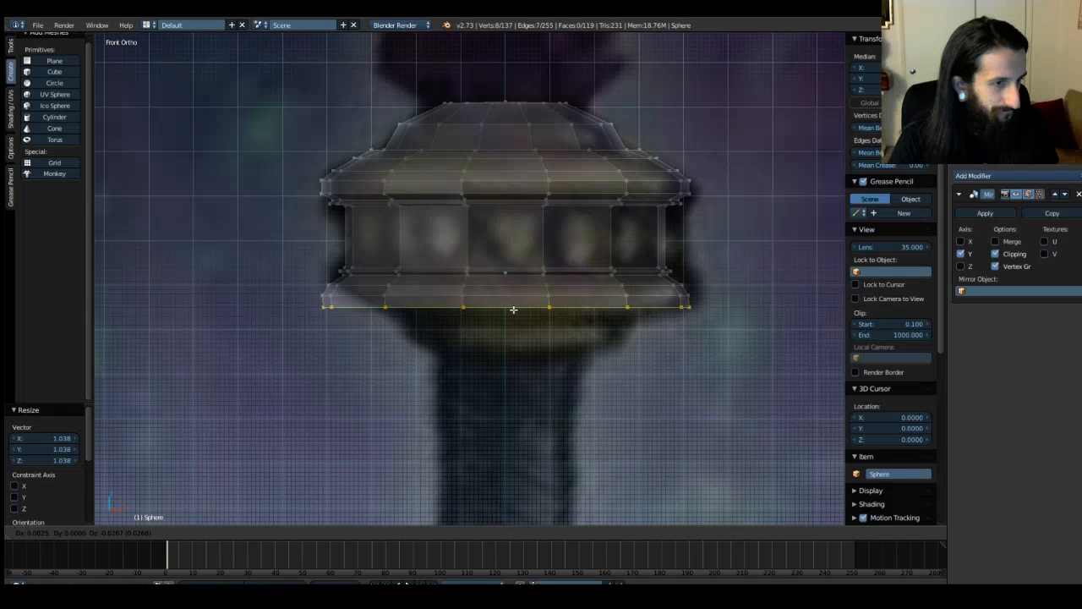
pyautogui.press('z')
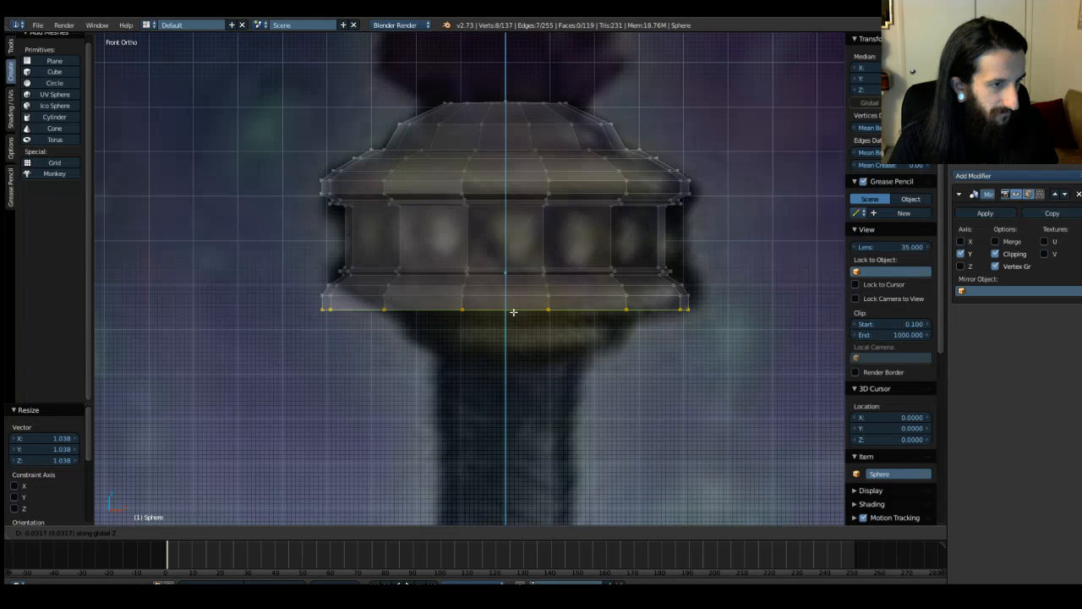
pyautogui.click(513, 313)
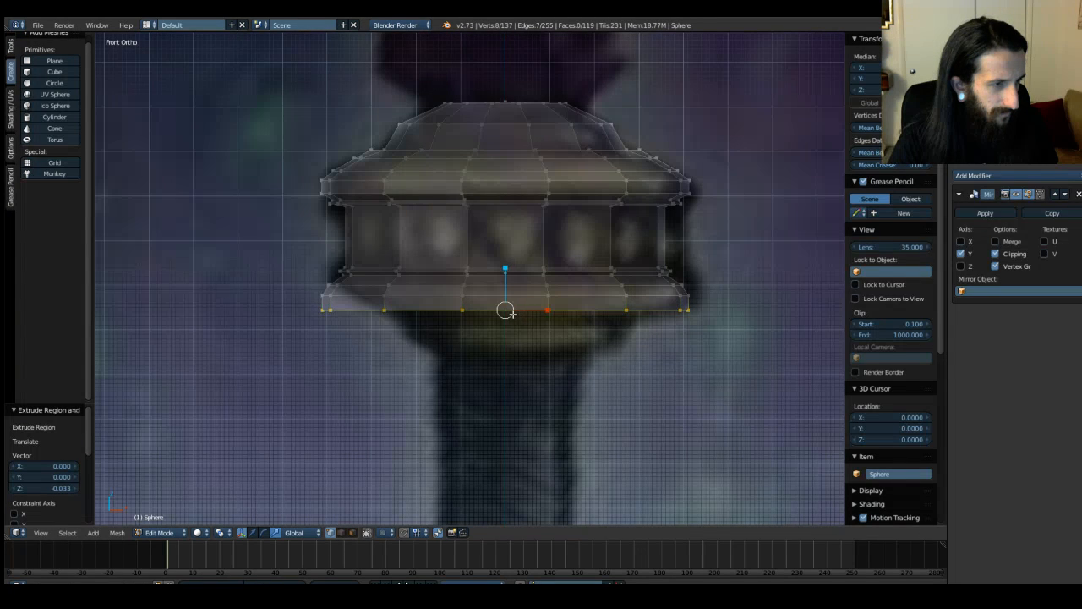
pyautogui.press('s')
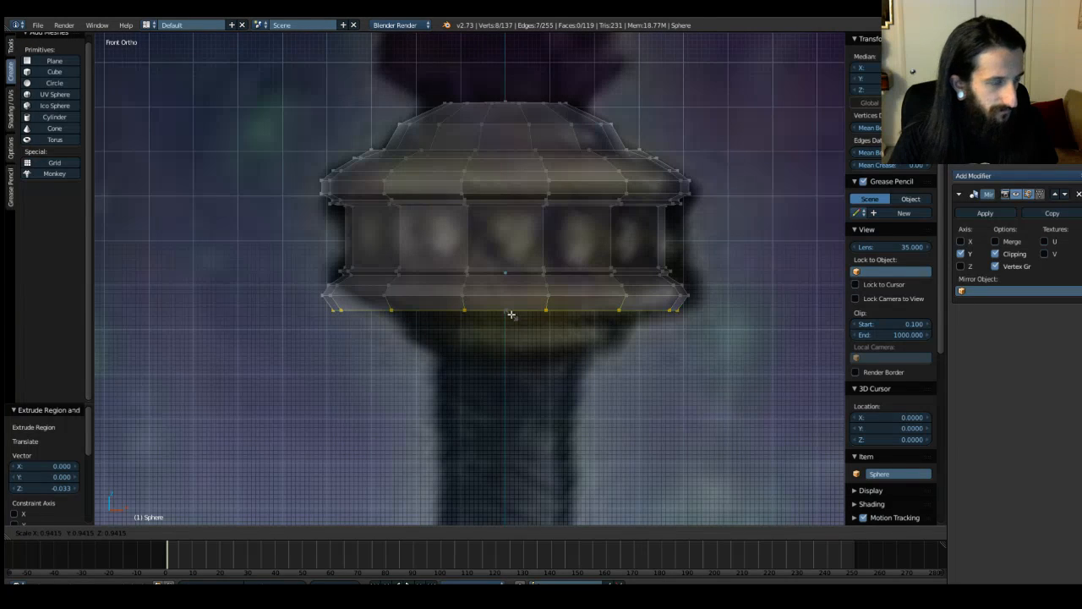
pyautogui.click(511, 314)
# Step: Extrude the bottom row about 0.038 downward, scale it inward to about 0.686 and fine-tune its height along Z
pyautogui.press('g')
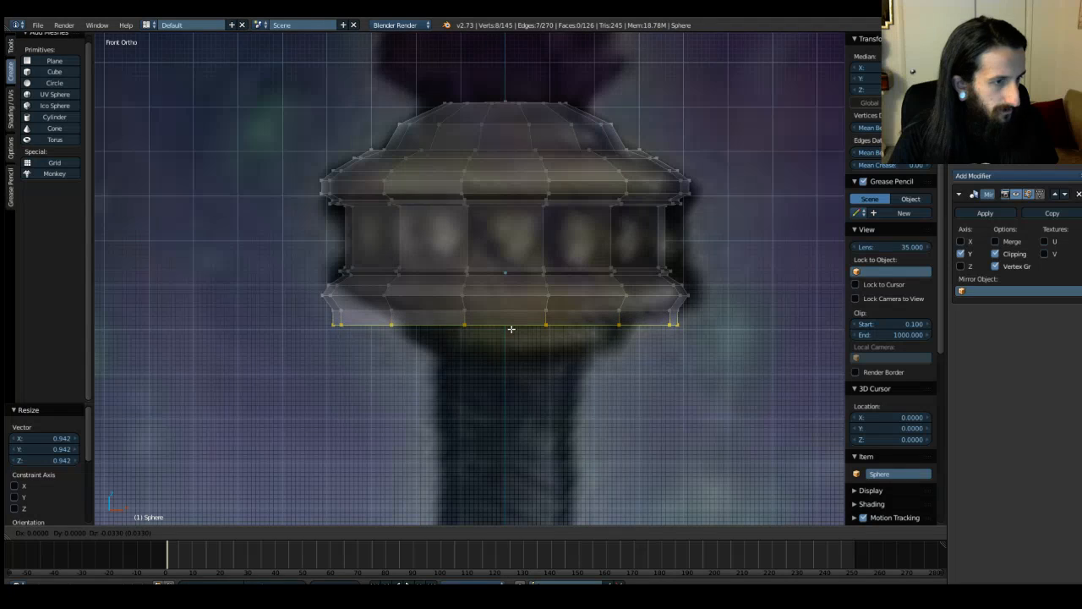
pyautogui.click(510, 329)
pyautogui.press('s')
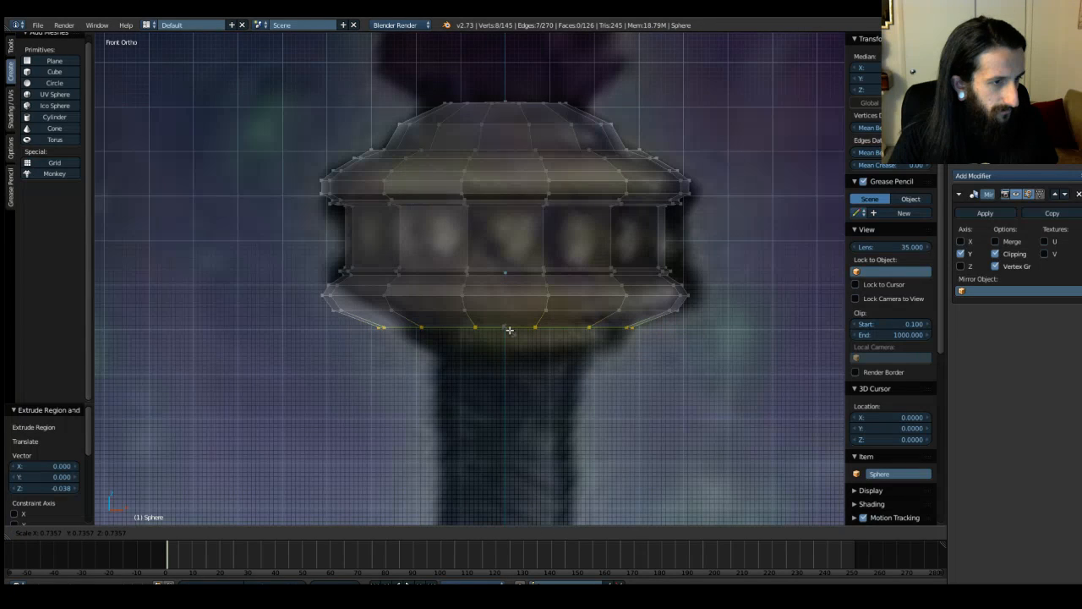
pyautogui.click(510, 329)
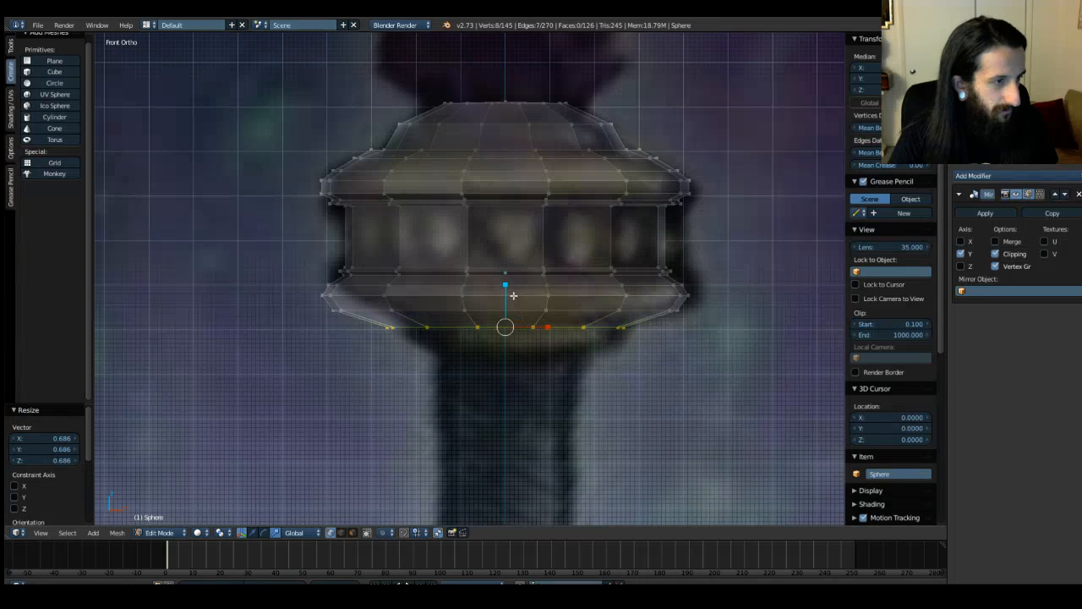
pyautogui.moveTo(504, 287); pyautogui.dragTo(505, 280)
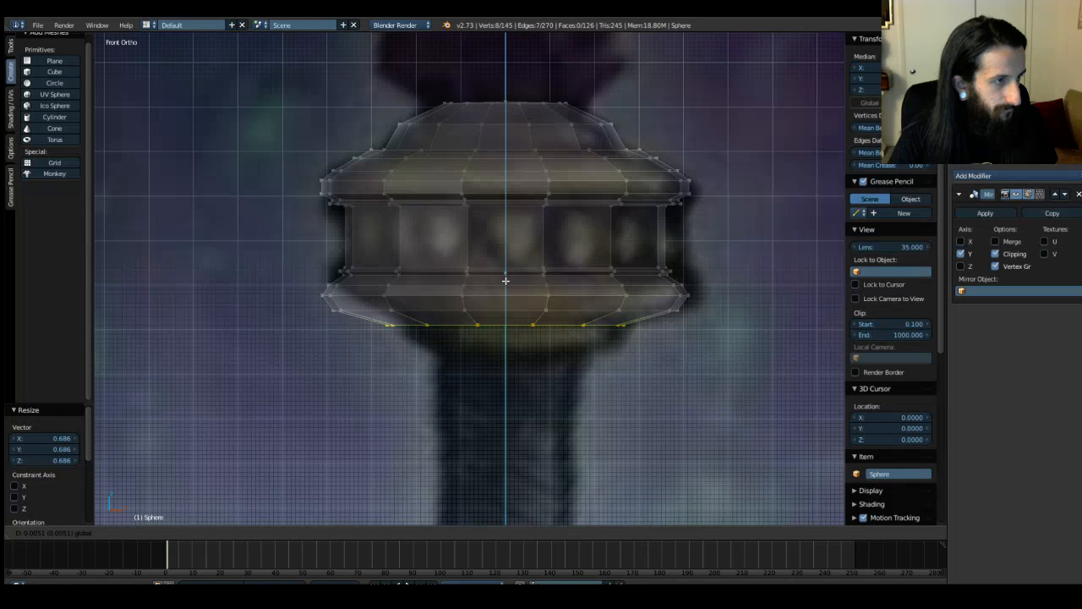
pyautogui.moveTo(506, 281); pyautogui.dragTo(507, 283)
# Step: Extrude the collar's bottom opening about 0.018 upward along Z and scale the new row inward to about 0.938
pyautogui.moveTo(485, 373); pyautogui.dragTo(496, 293, button='middle')
pyautogui.press('e')
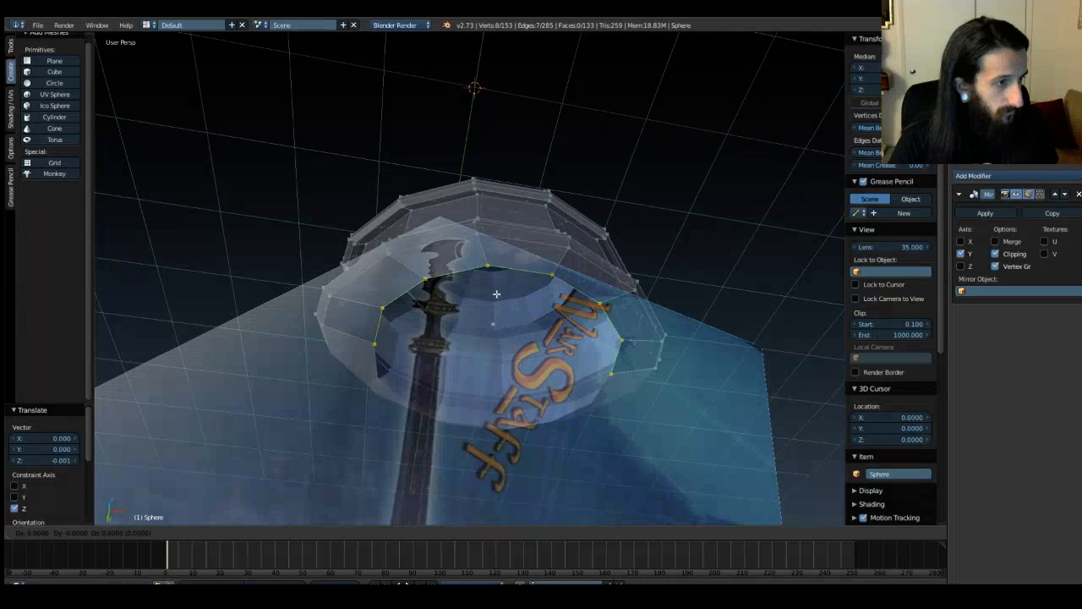
pyautogui.press('z')
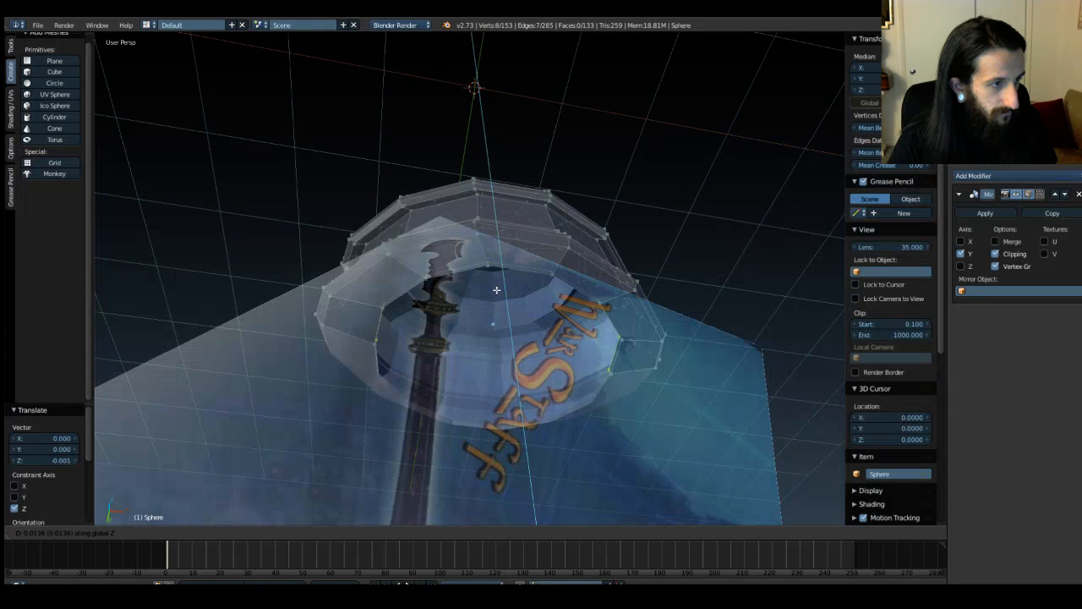
pyautogui.click(496, 288)
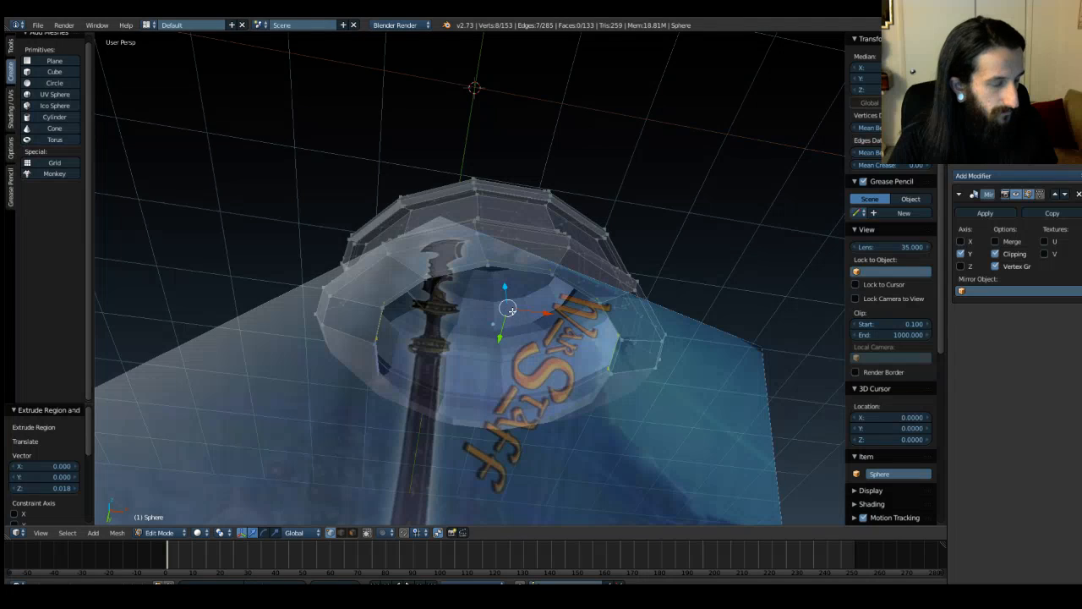
pyautogui.press('s')
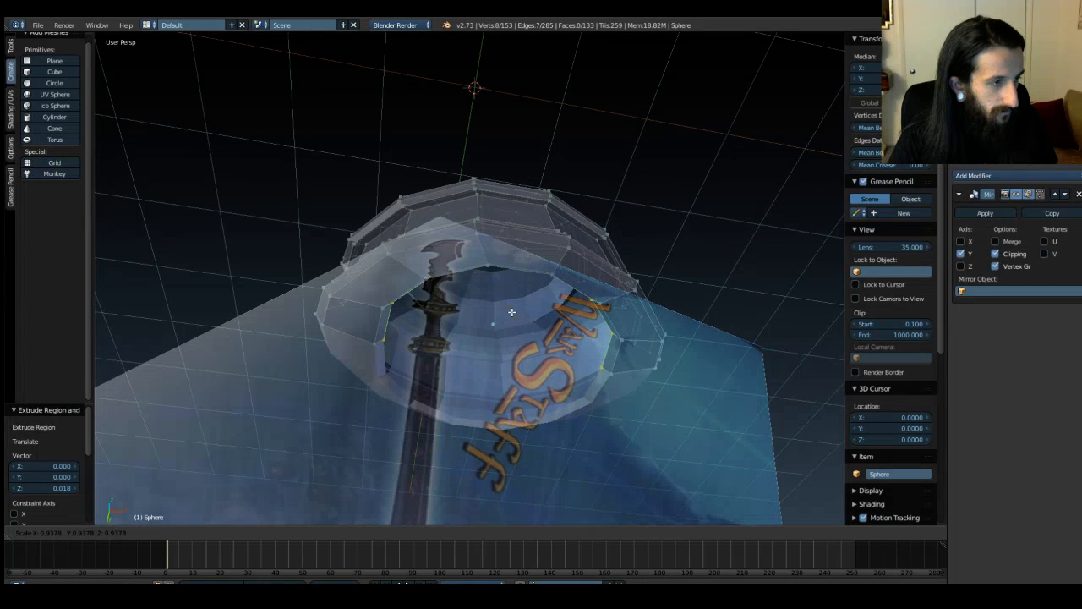
pyautogui.click(512, 312)
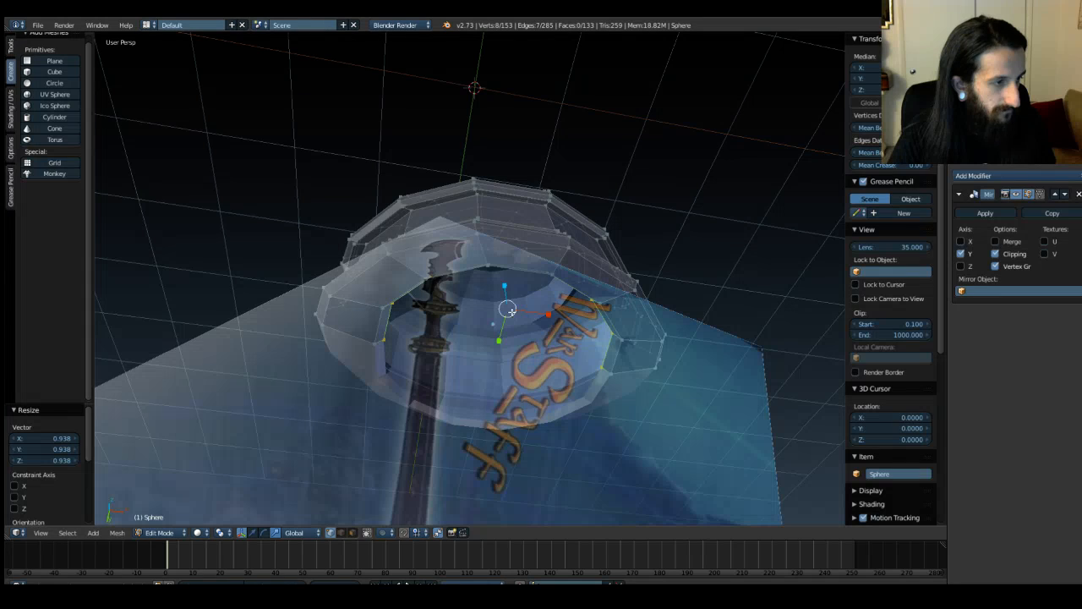
# Step: Extrude the inner row about 0.107 downward along Z and return to the front view in Edit Mode
pyautogui.press('e')
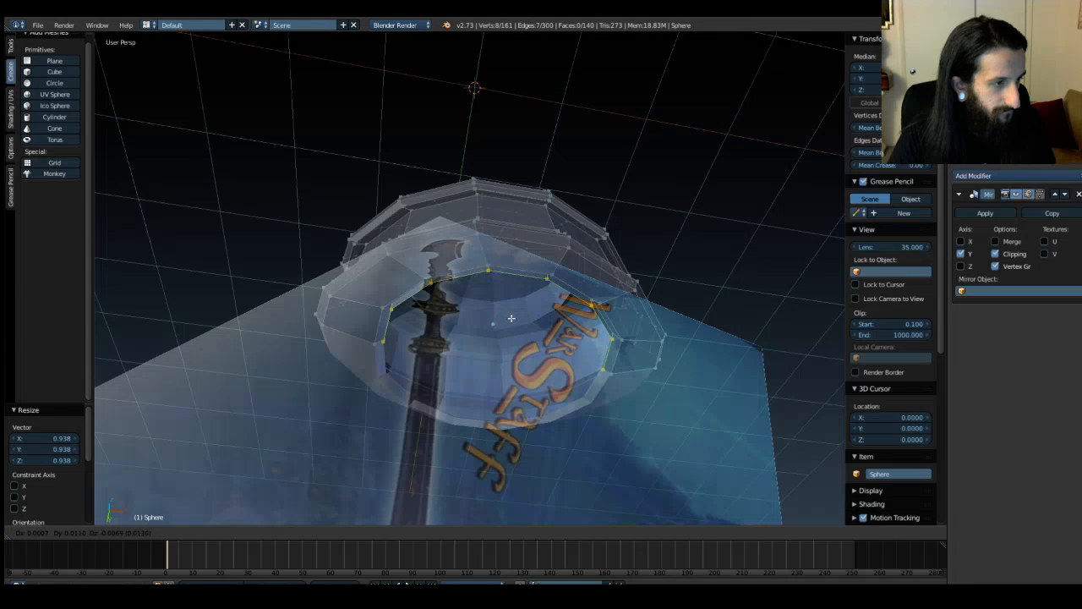
pyautogui.press('z')
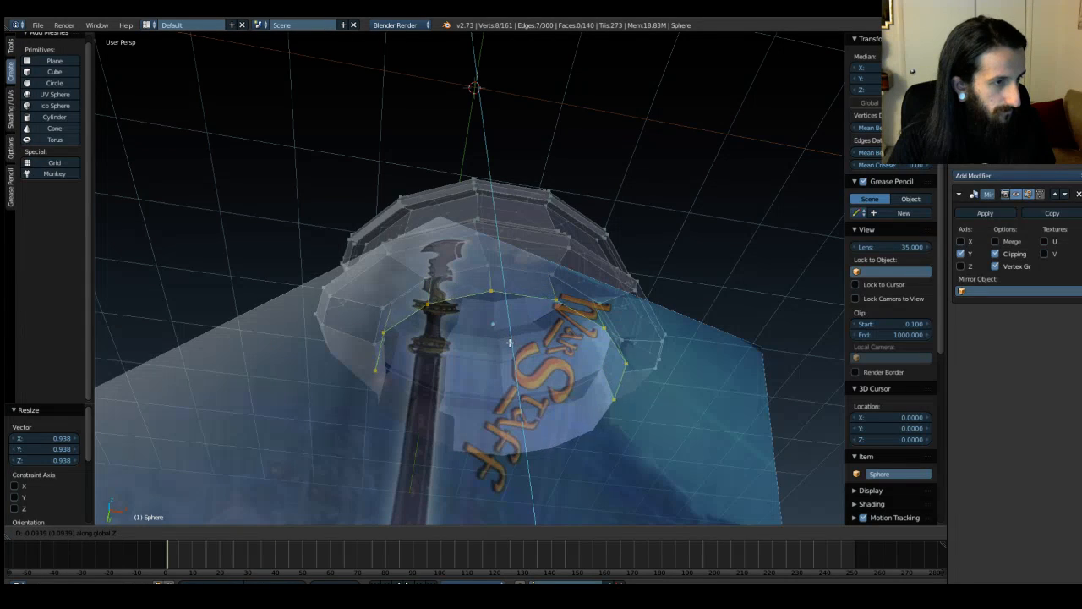
pyautogui.click(510, 346)
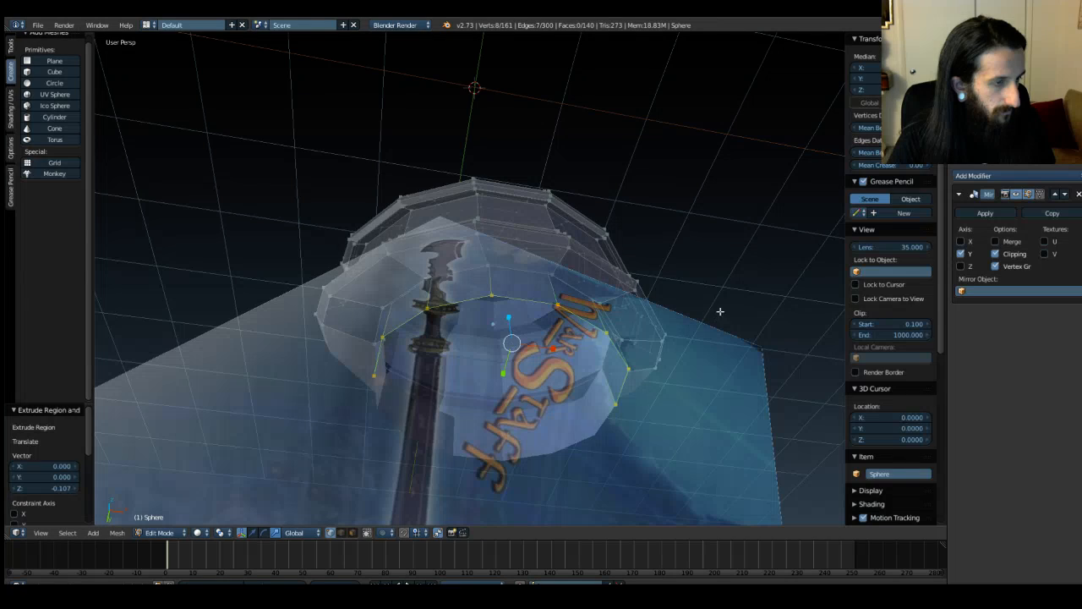
pyautogui.press('Tab')
pyautogui.press('KP_1')
pyautogui.press('Tab')
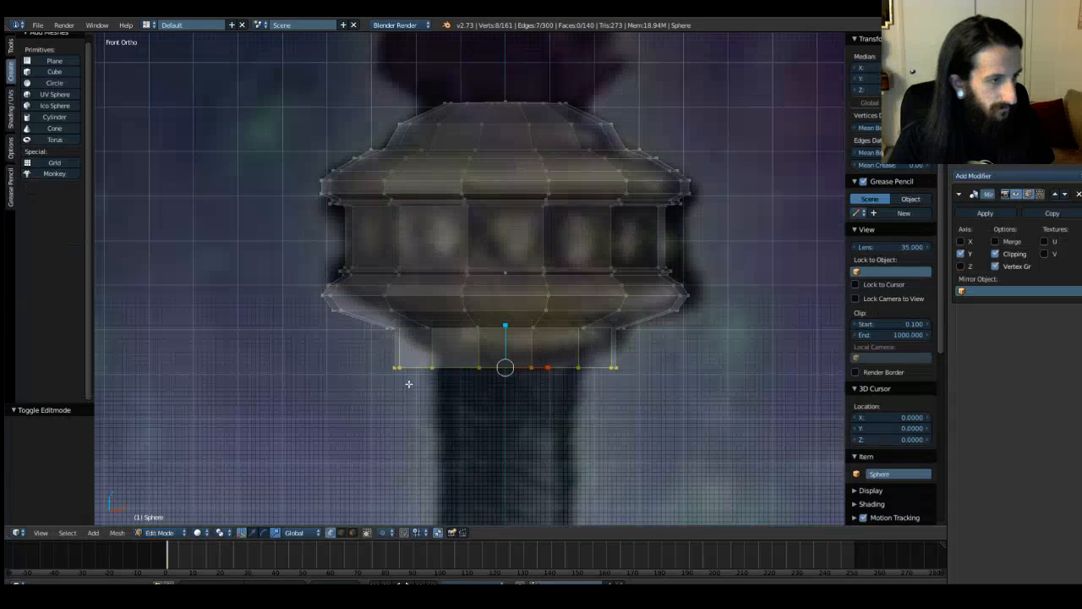
# Step: Move the collar's lowest row about 0.055 upward along Z
pyautogui.moveTo(388, 358); pyautogui.dragTo(664, 382)
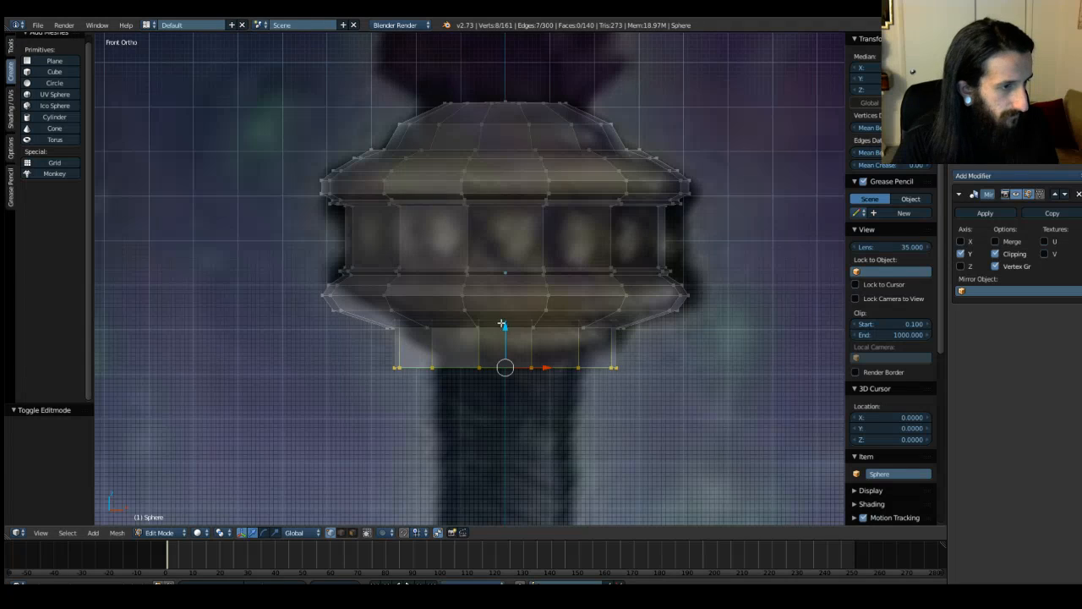
pyautogui.press('g')
pyautogui.press('z')
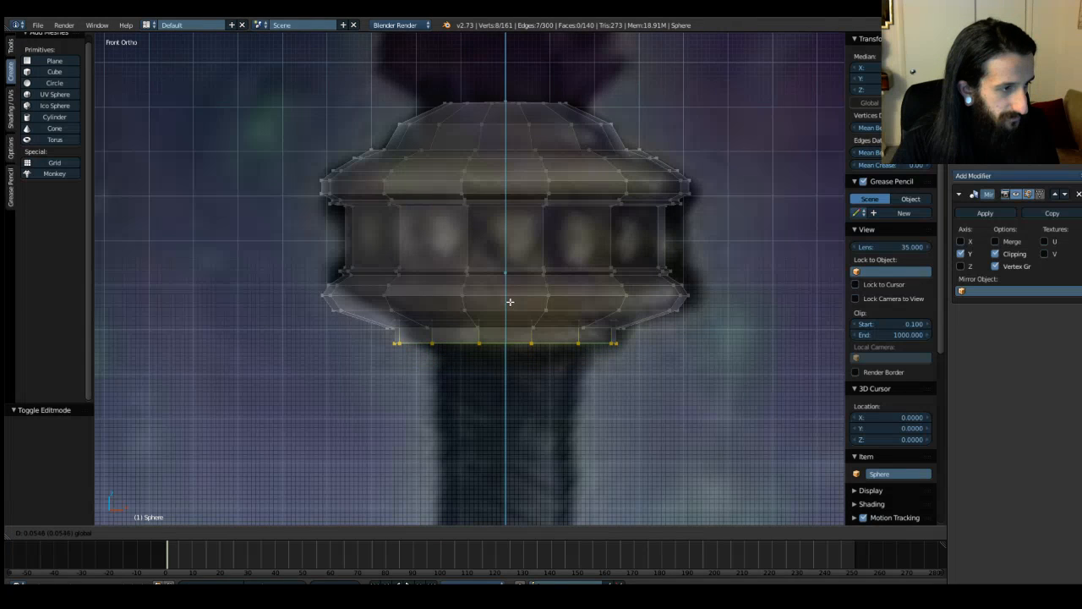
pyautogui.click(510, 303)
pyautogui.hotkey('ctrl', 'space')
pyautogui.hotkey('ctrl', 'space')
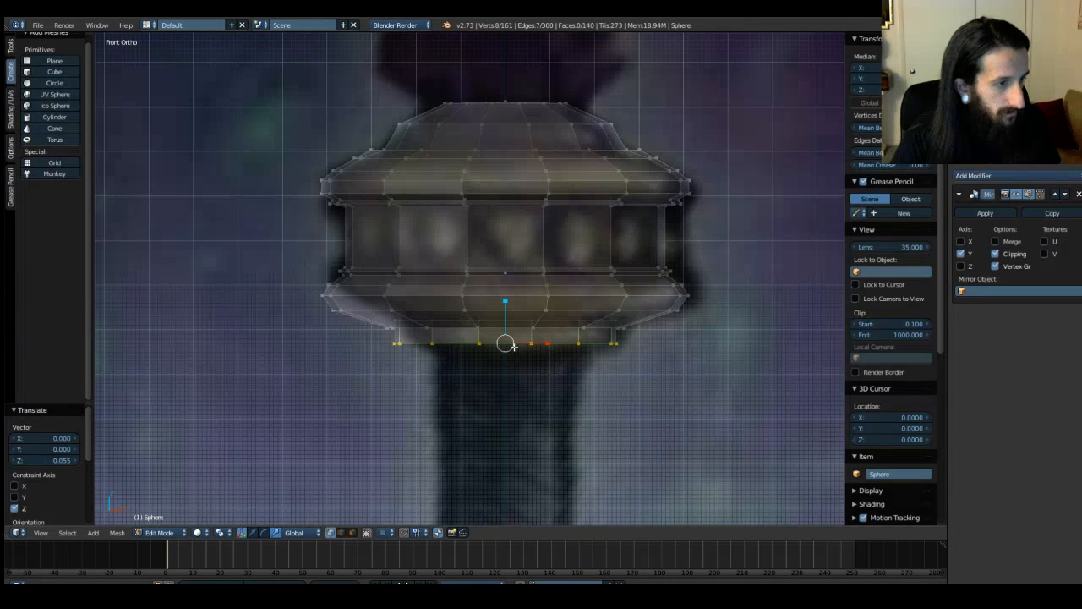
# Step: Scale the lowest row inward to about 0.893 and raise it about 0.011 along Z
pyautogui.press('s')
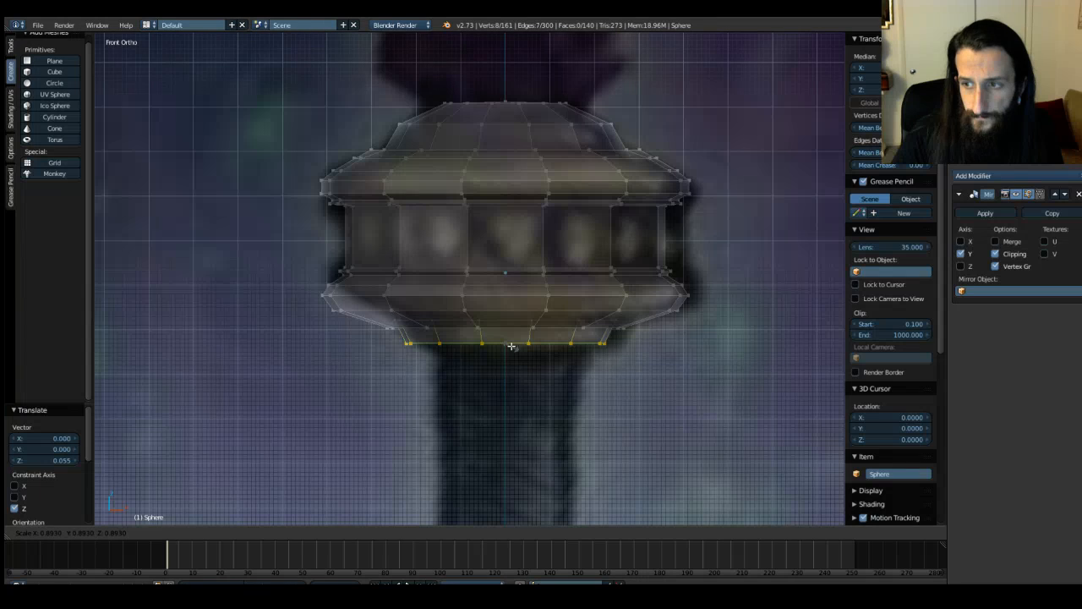
pyautogui.click(511, 346)
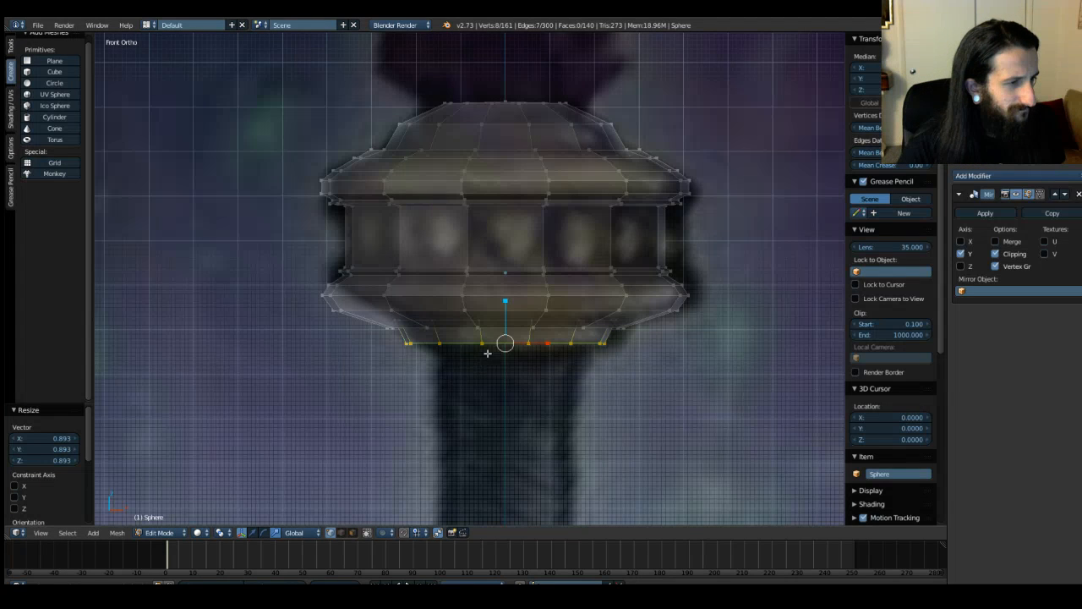
pyautogui.moveTo(507, 302); pyautogui.dragTo(505, 298)
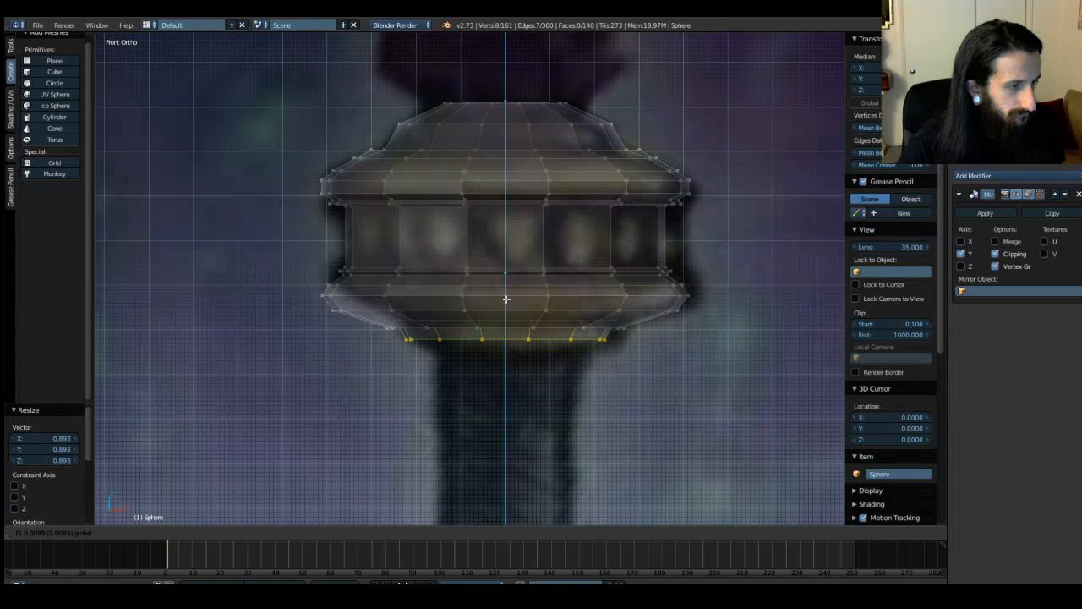
pyautogui.moveTo(506, 299); pyautogui.dragTo(505, 298)
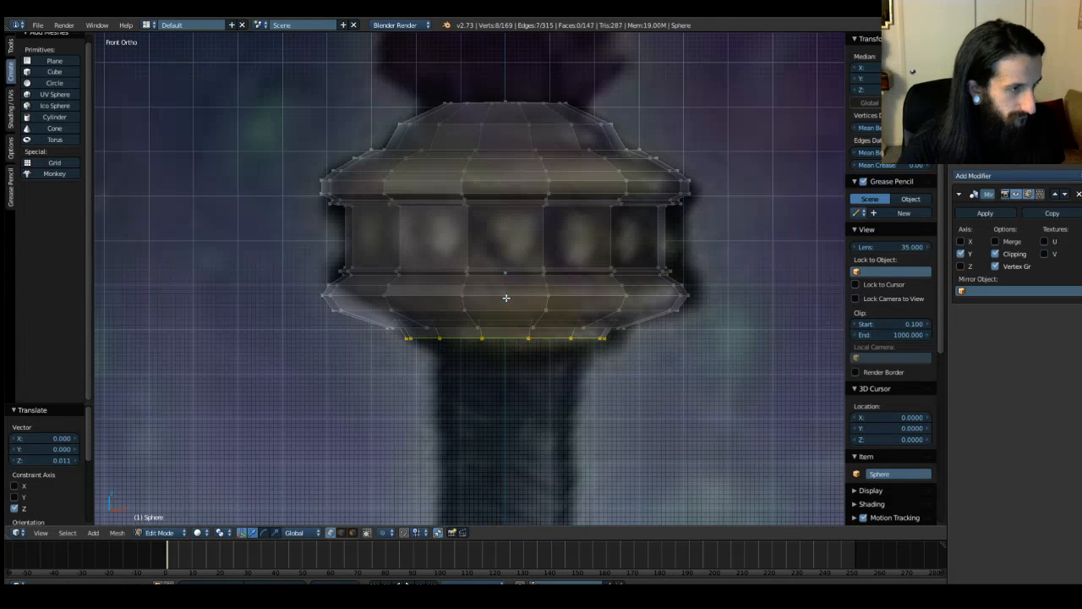
# Step: Extrude the lowest row about 0.033 downward along Z, scale it inward to about 0.773 to meet the shaft, and deselect everything
pyautogui.press('e')
pyautogui.press('z')
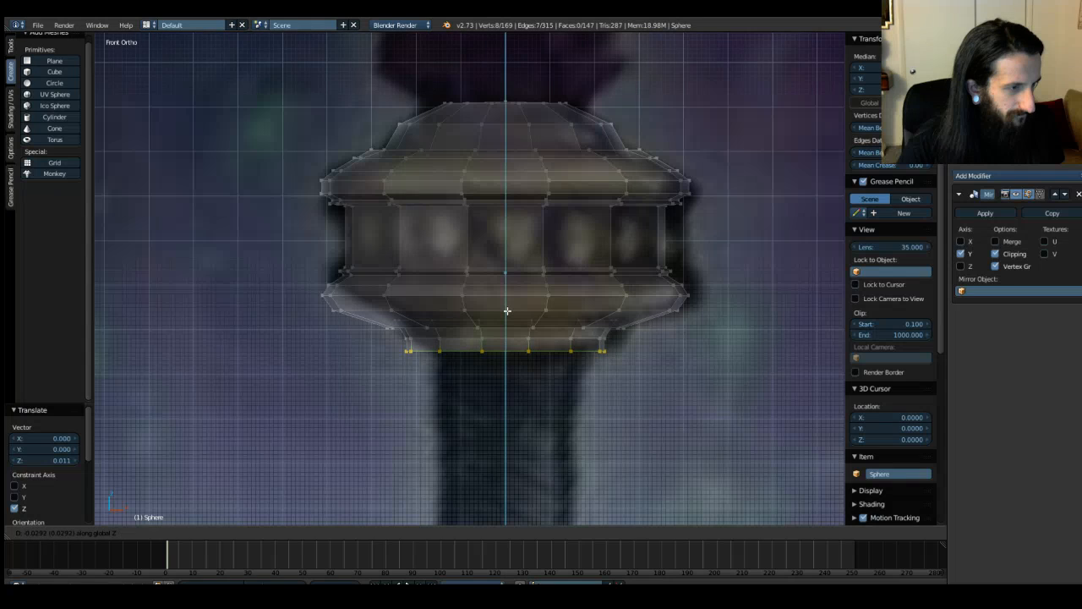
pyautogui.click(507, 312)
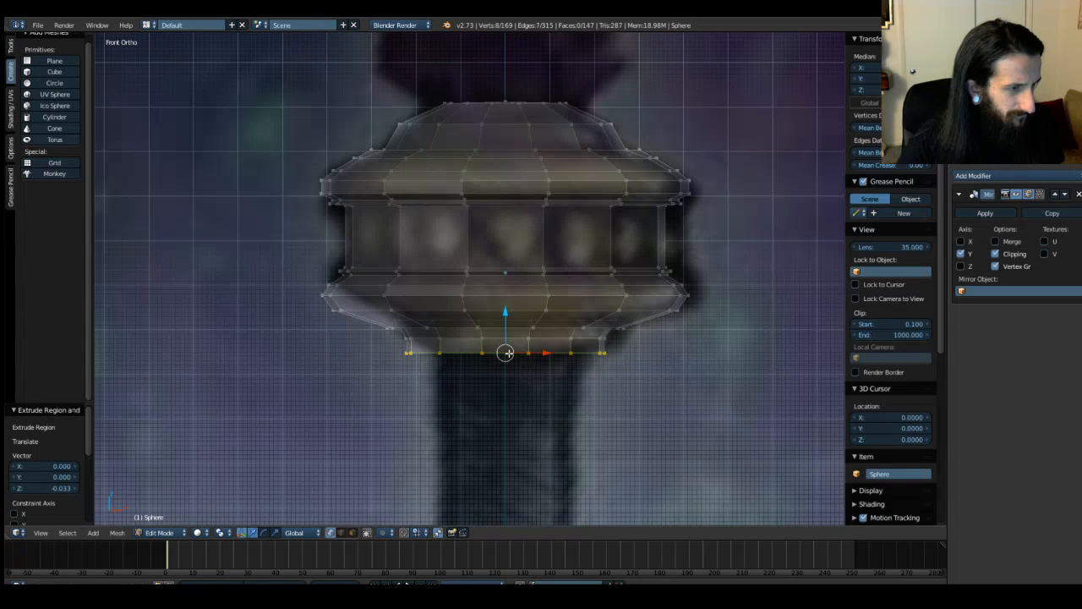
pyautogui.press('s')
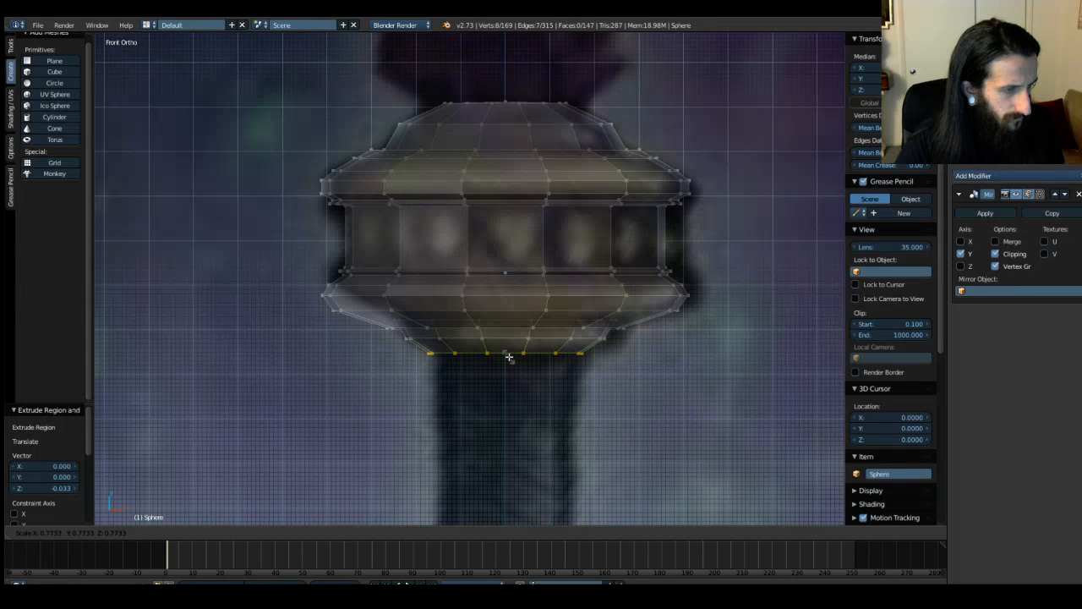
pyautogui.click(509, 357)
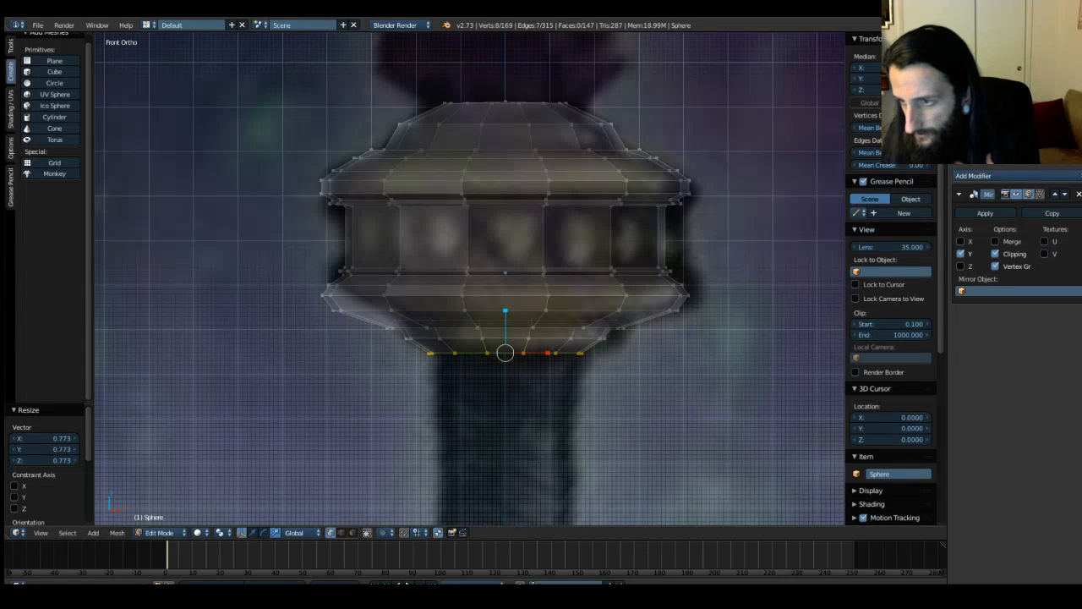
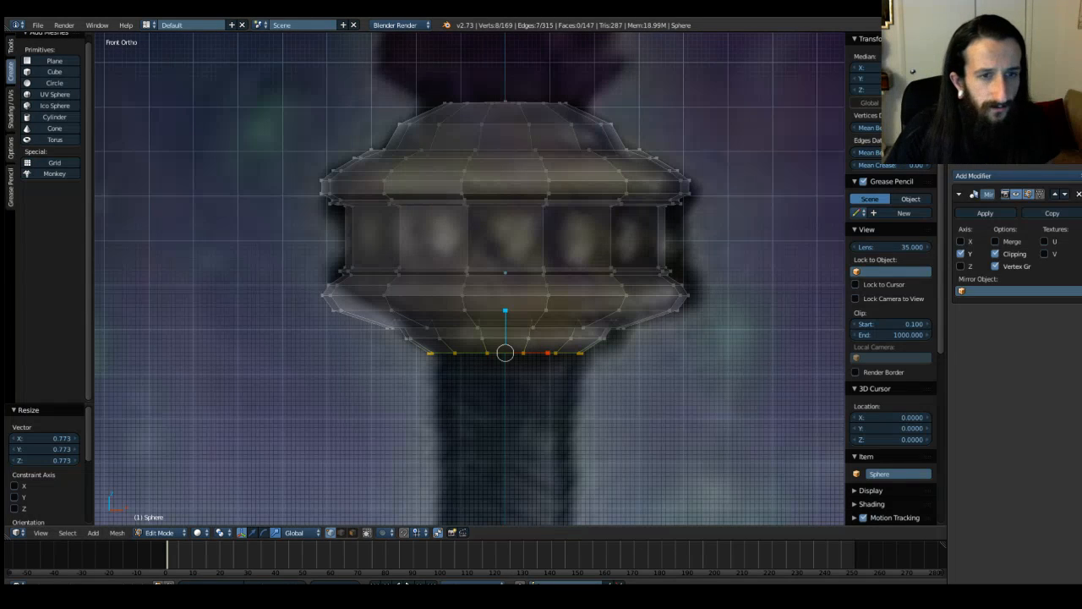
pyautogui.press('a')
pyautogui.scroll(-6, 727, 274)
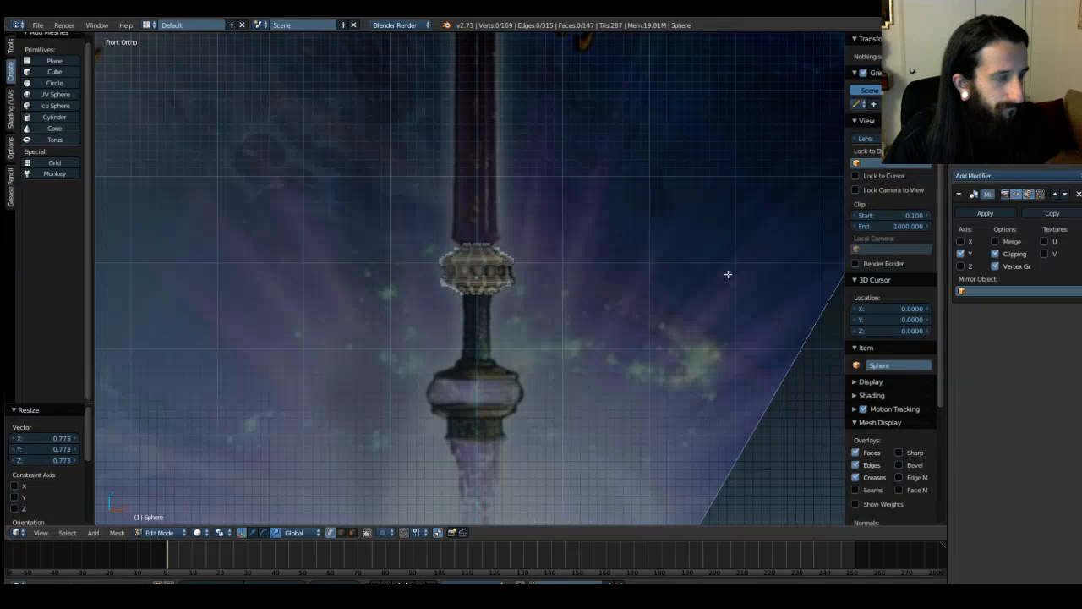
# Step: Leave mesh editing, hide the reference image, and examine the collar and its junction with the shaft from several angles
pyautogui.press('Tab')
pyautogui.moveTo(629, 320)
pyautogui.mouseDown(button='middle')
pyautogui.moveTo(609, 327)
pyautogui.moveTo(688, 331)
pyautogui.moveTo(620, 343)
pyautogui.moveTo(635, 340)
pyautogui.mouseUp(button='middle')
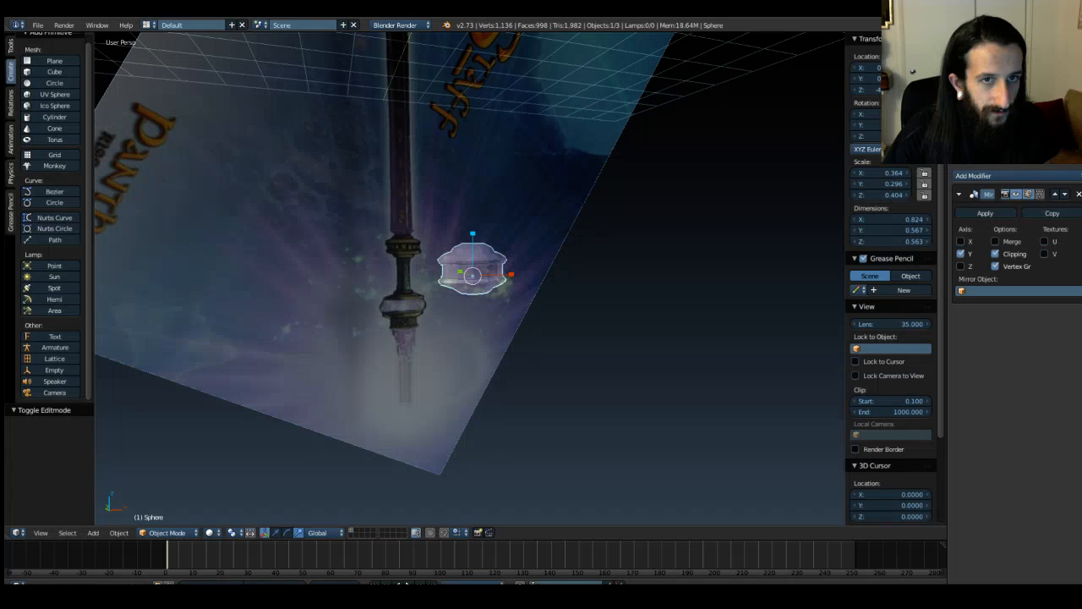
pyautogui.moveTo(549, 252); pyautogui.dragTo(610, 275, button='middle')
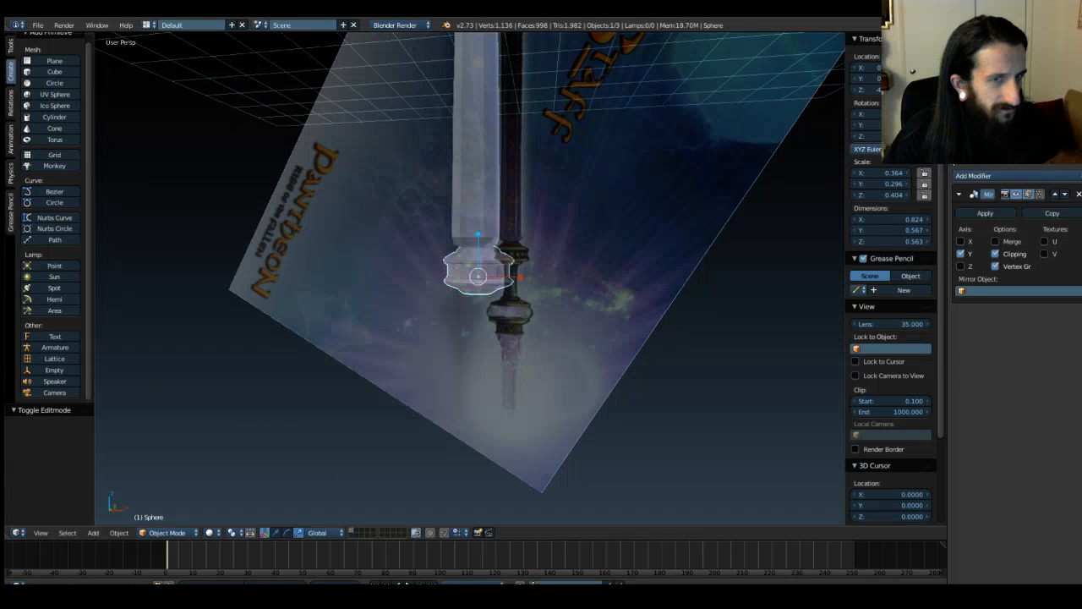
pyautogui.click(1048, 93)
pyautogui.moveTo(487, 293); pyautogui.dragTo(582, 310, button='middle')
pyautogui.scroll(-4, 643, 327)
pyautogui.moveTo(643, 326); pyautogui.dragTo(617, 312, button='middle')
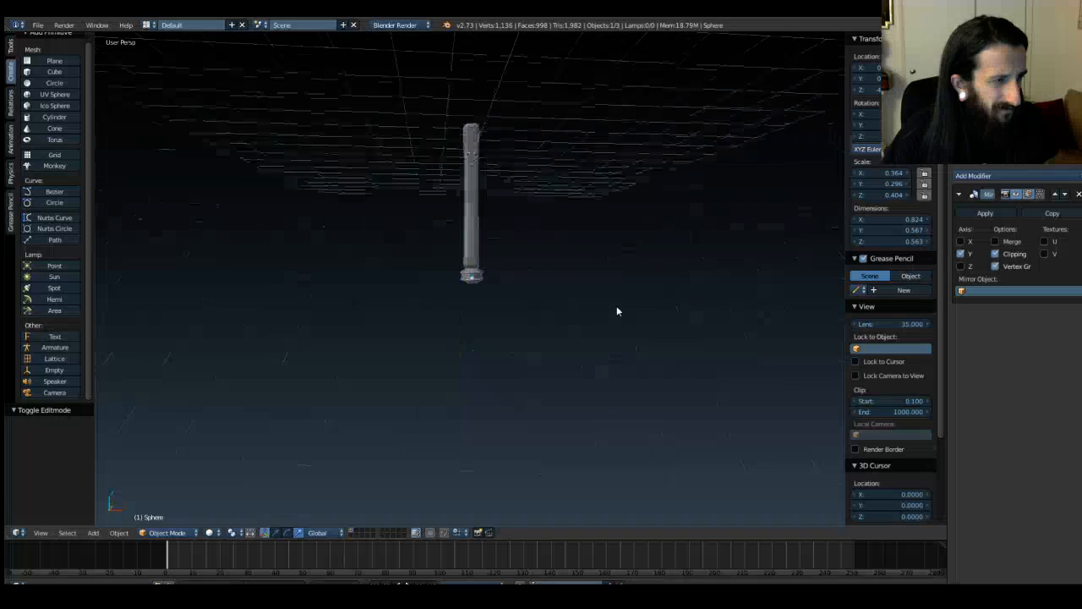
pyautogui.scroll(6, 548, 306)
pyautogui.scroll(4, 527, 304)
pyautogui.scroll(-2, 527, 305)
# Step: Select the collar, switch its mesh to face selection in Edit Mode, and return to Object Mode
pyautogui.rightClick(526, 305)
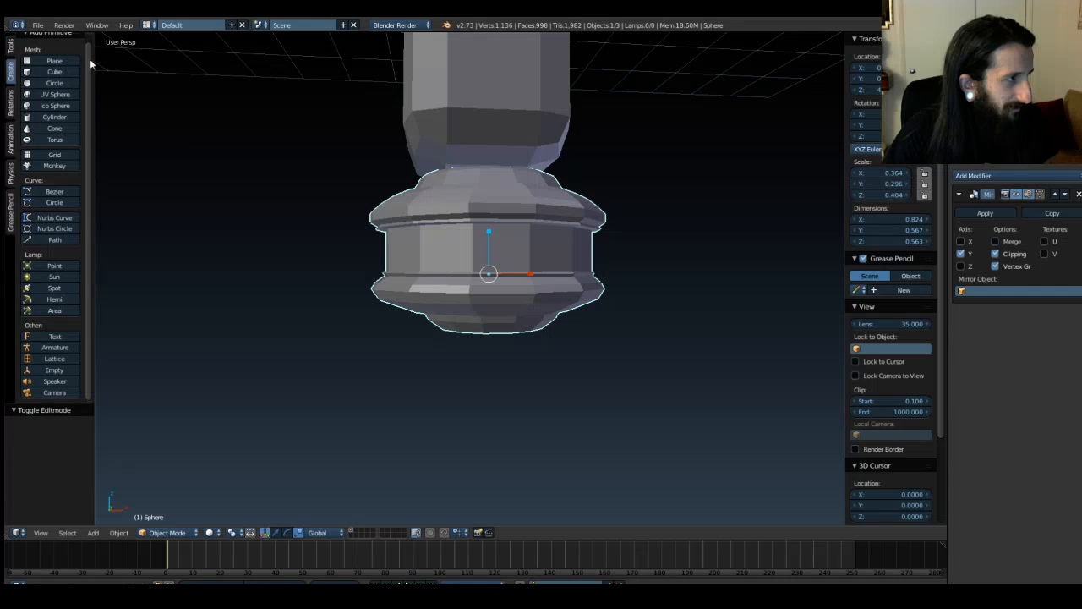
pyautogui.scroll(1, 93, 66)
pyautogui.click(12, 47)
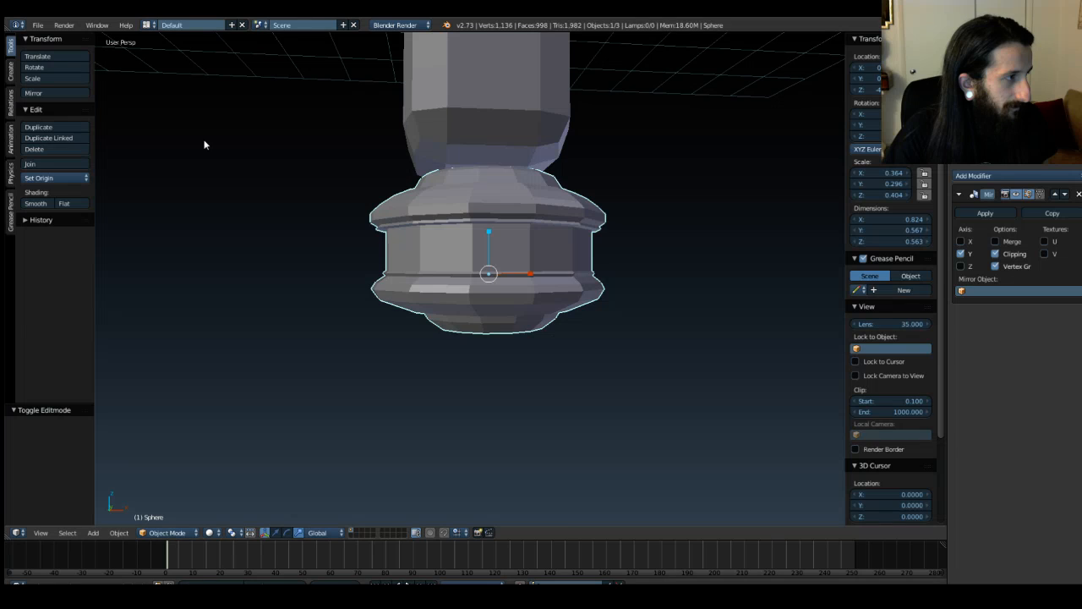
pyautogui.press('Tab')
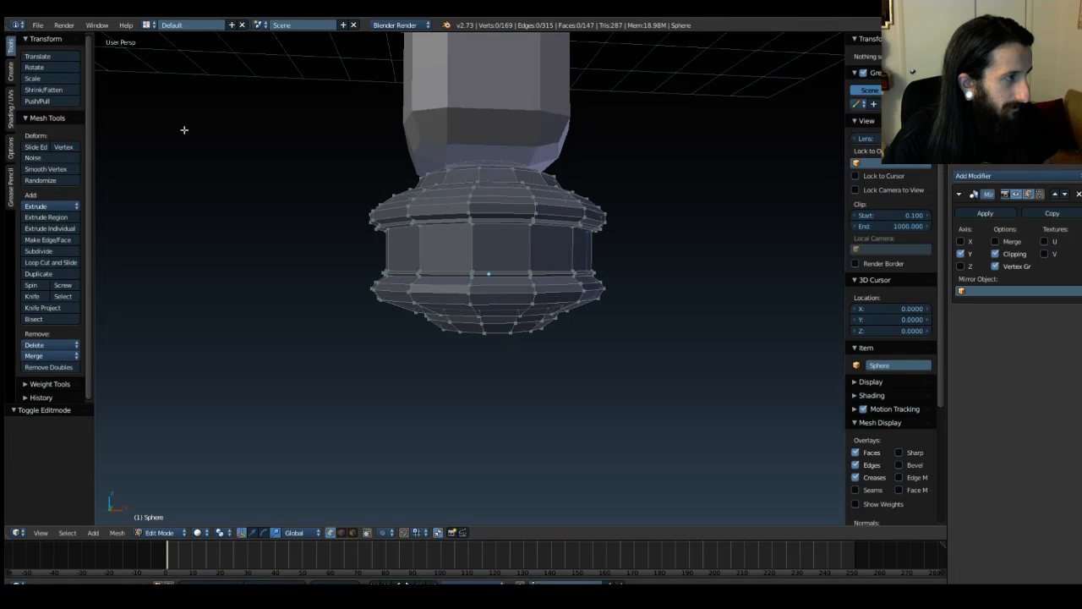
pyautogui.hotkey('ctrl', 'Tab')
pyautogui.click(229, 179)
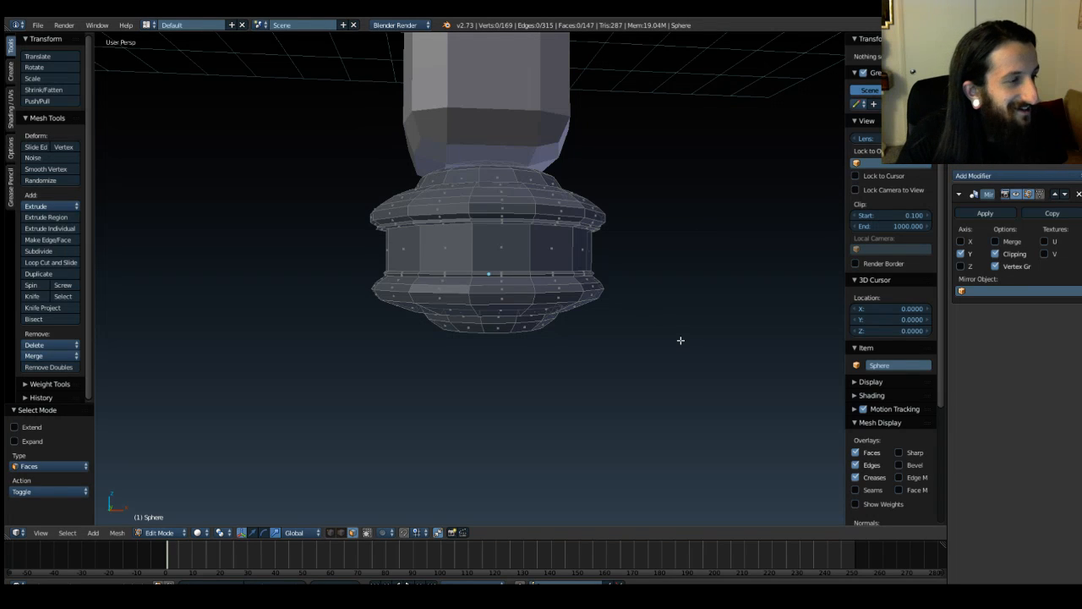
pyautogui.press('Tab')
# Step: Show the reference image again and rename the collar object Pommel_LP
pyautogui.moveTo(683, 291)
pyautogui.mouseDown(button='middle')
pyautogui.moveTo(688, 329)
pyautogui.moveTo(679, 273)
pyautogui.moveTo(683, 327)
pyautogui.moveTo(700, 356)
pyautogui.moveTo(756, 341)
pyautogui.moveTo(800, 345)
pyautogui.moveTo(769, 284)
pyautogui.moveTo(655, 263)
pyautogui.moveTo(669, 297)
pyautogui.moveTo(718, 293)
pyautogui.moveTo(723, 281)
pyautogui.moveTo(672, 276)
pyautogui.moveTo(643, 212)
pyautogui.moveTo(654, 176)
pyautogui.moveTo(645, 142)
pyautogui.moveTo(699, 284)
pyautogui.mouseUp(button='middle')
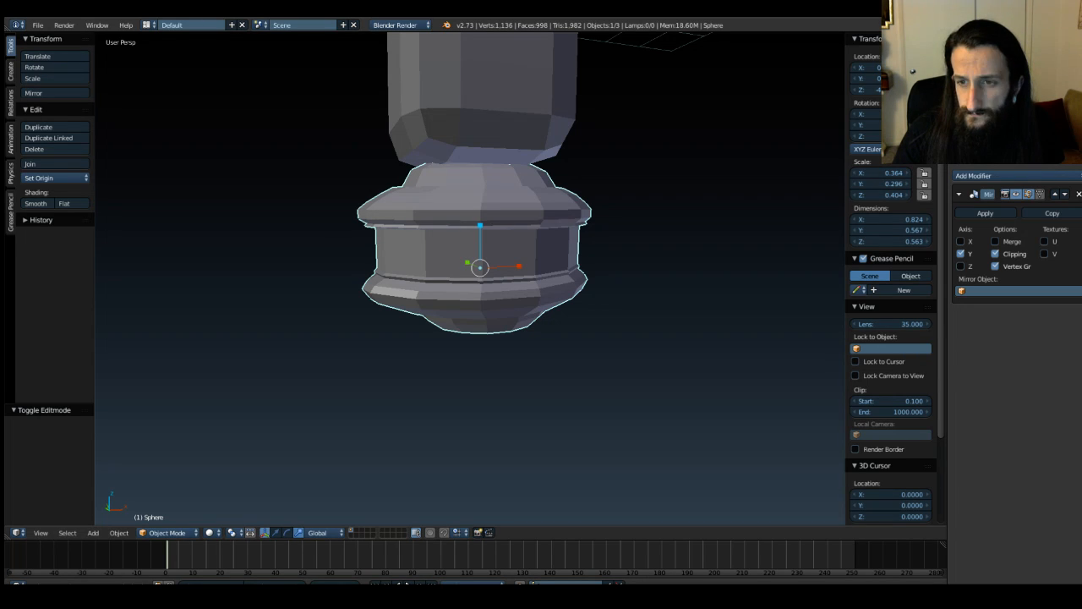
pyautogui.scroll(-6, 673, 360)
pyautogui.press('Tab')
pyautogui.press('Tab')
pyautogui.click(1041, 74)
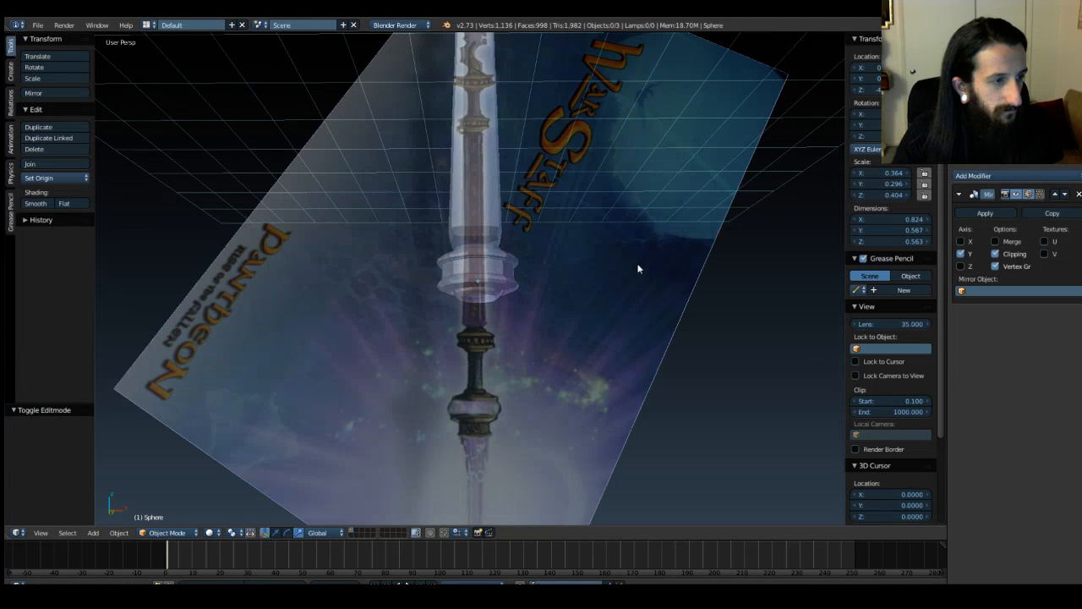
pyautogui.moveTo(514, 350); pyautogui.dragTo(744, 362, button='middle')
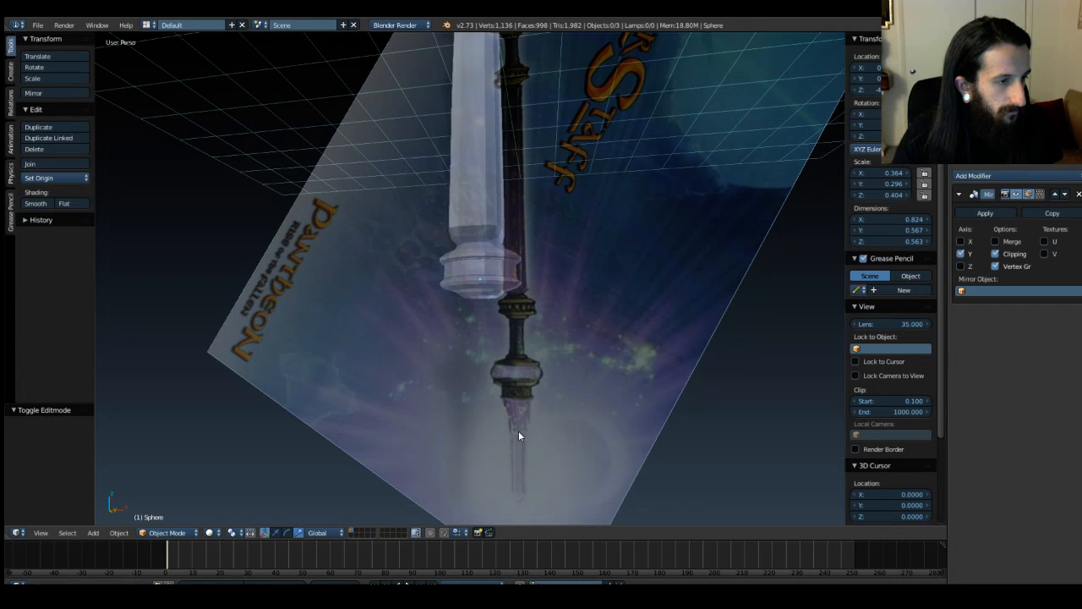
pyautogui.moveTo(465, 392); pyautogui.dragTo(502, 274, button='middle')
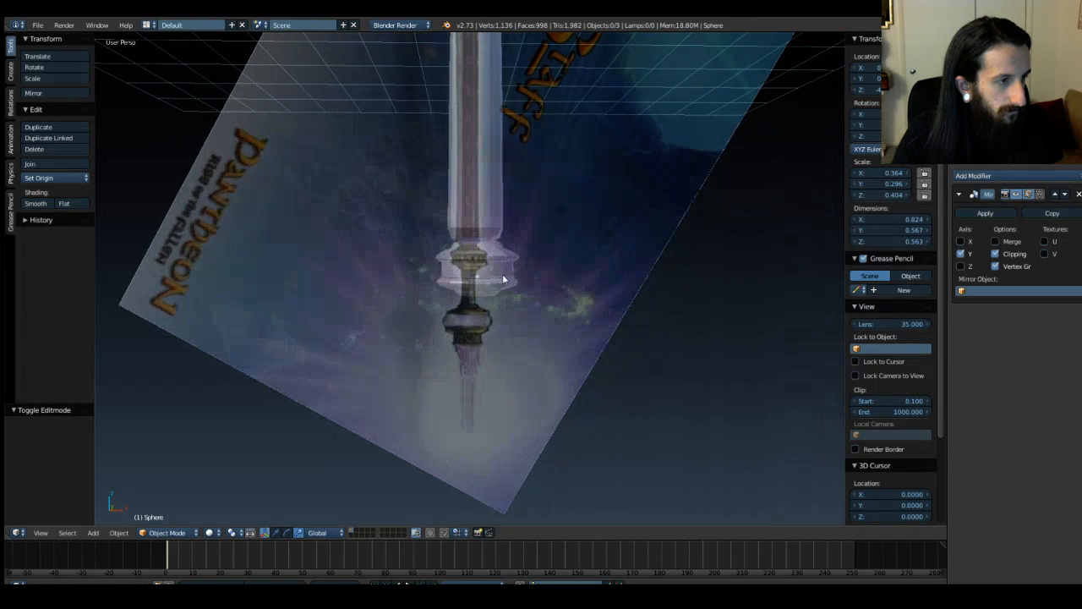
pyautogui.rightClick(488, 279)
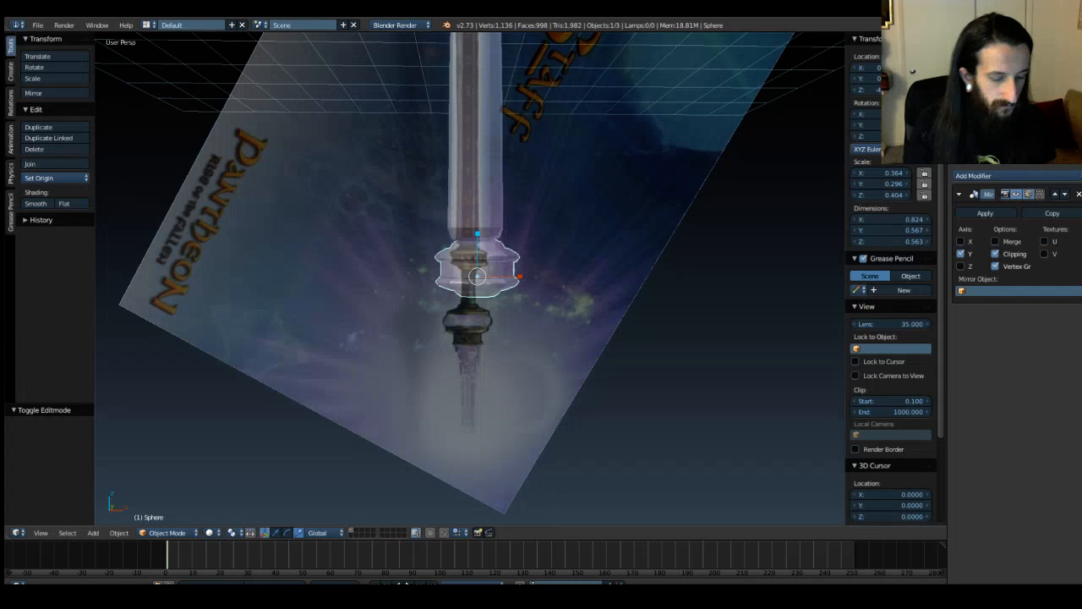
pyautogui.press('Return')
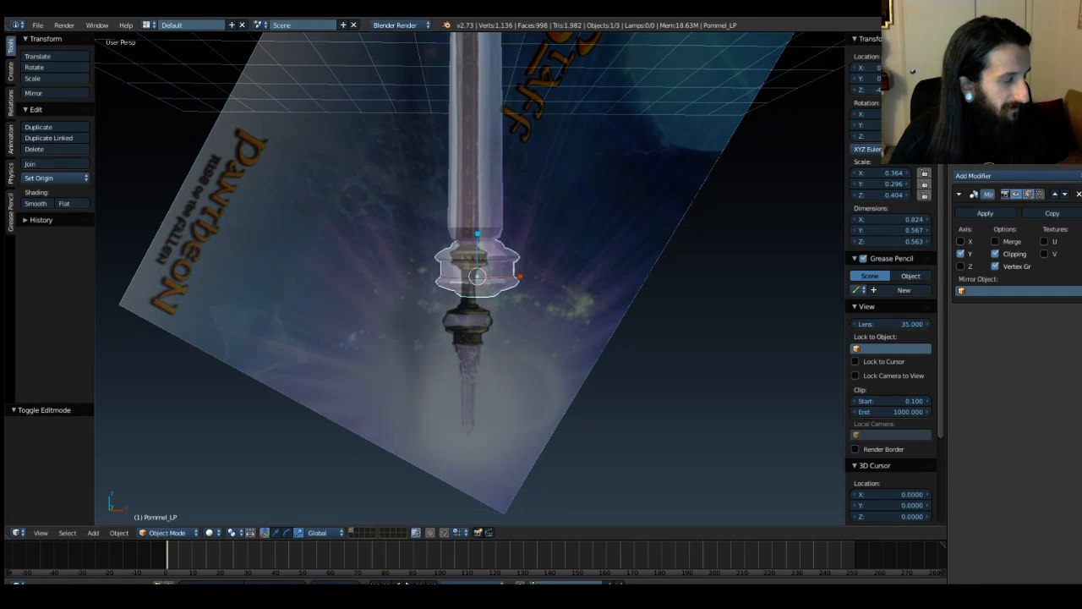
# Step: Open the pommel mesh for editing in the front view and set the selection mode to vertices
pyautogui.scroll(4, 505, 257)
pyautogui.press('Tab')
pyautogui.press('Tab')
pyautogui.press('KP_1')
pyautogui.press('Tab')
pyautogui.hotkey('ctrl', 'Tab')
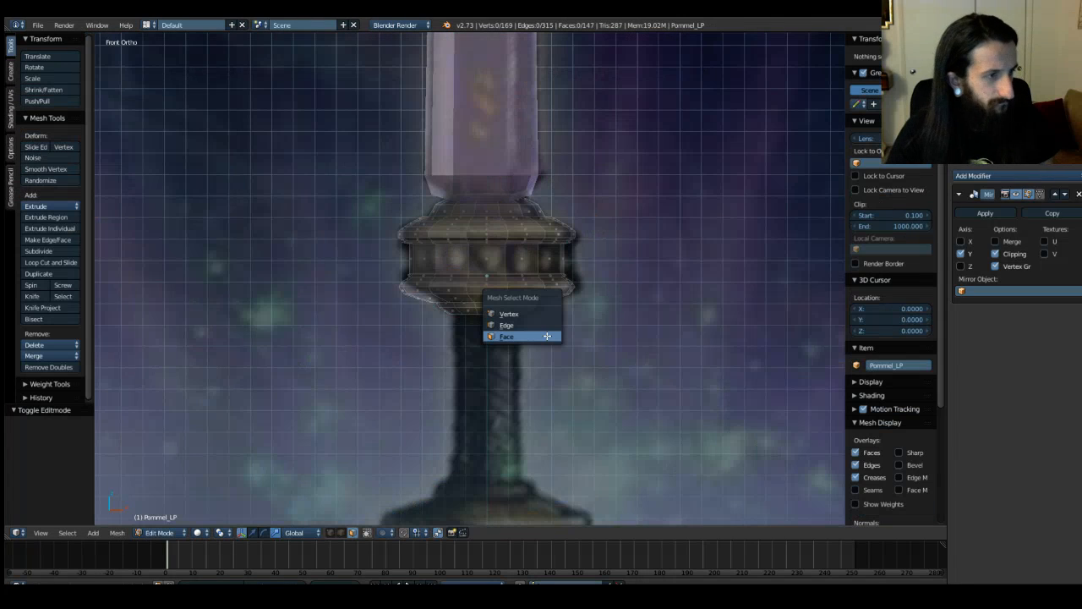
pyautogui.click(544, 320)
pyautogui.hotkey('ctrl', 'Tab')
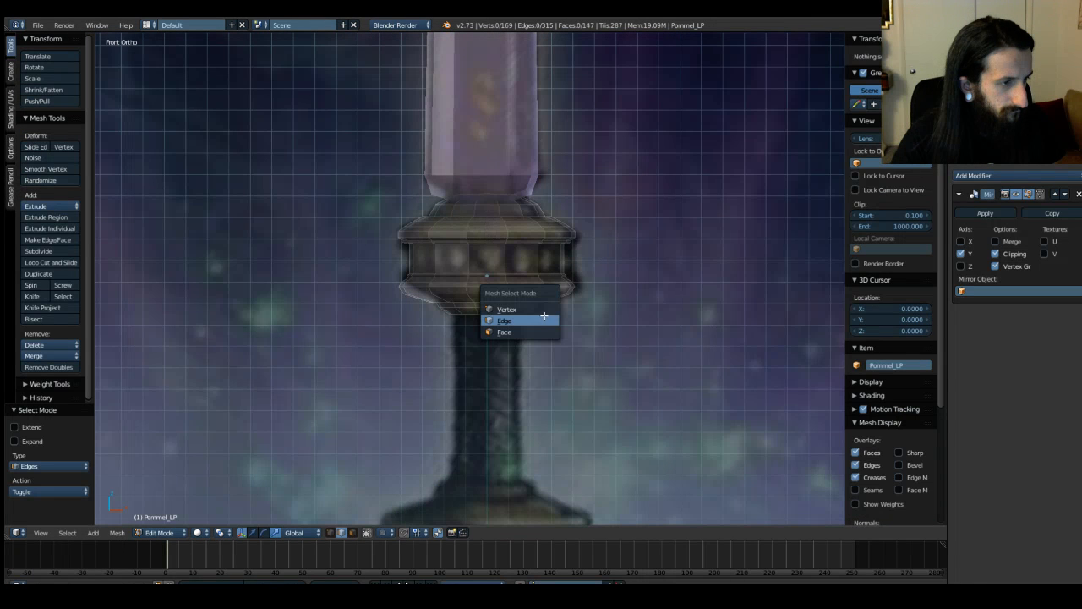
pyautogui.click(543, 310)
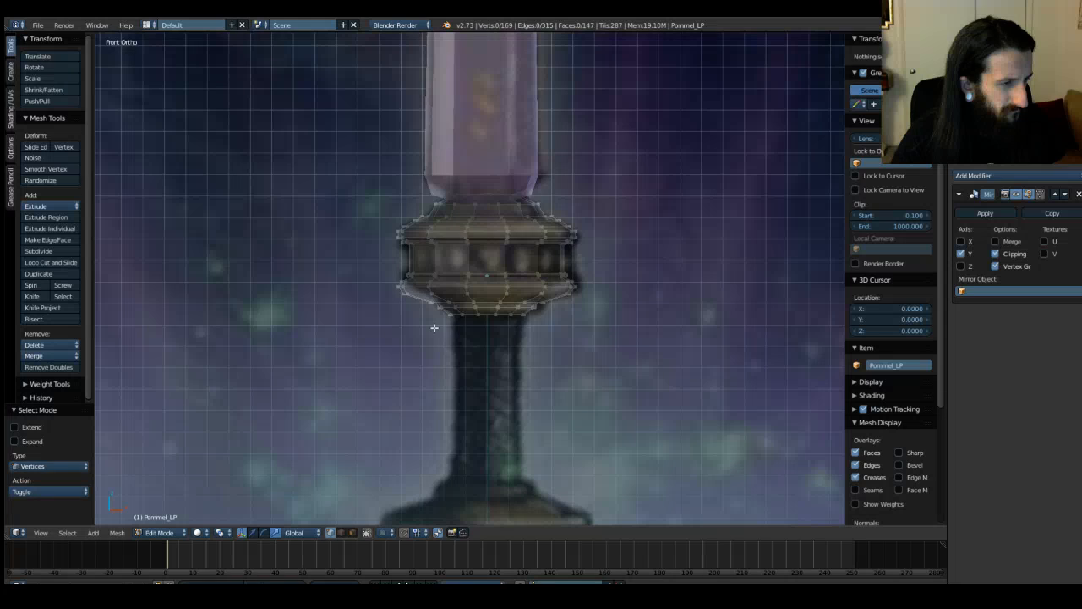
# Step: Select the pommel's lowest vertex row and extrude it about 0.089 downward along Z
pyautogui.press('b')
pyautogui.moveTo(443, 313); pyautogui.dragTo(550, 325)
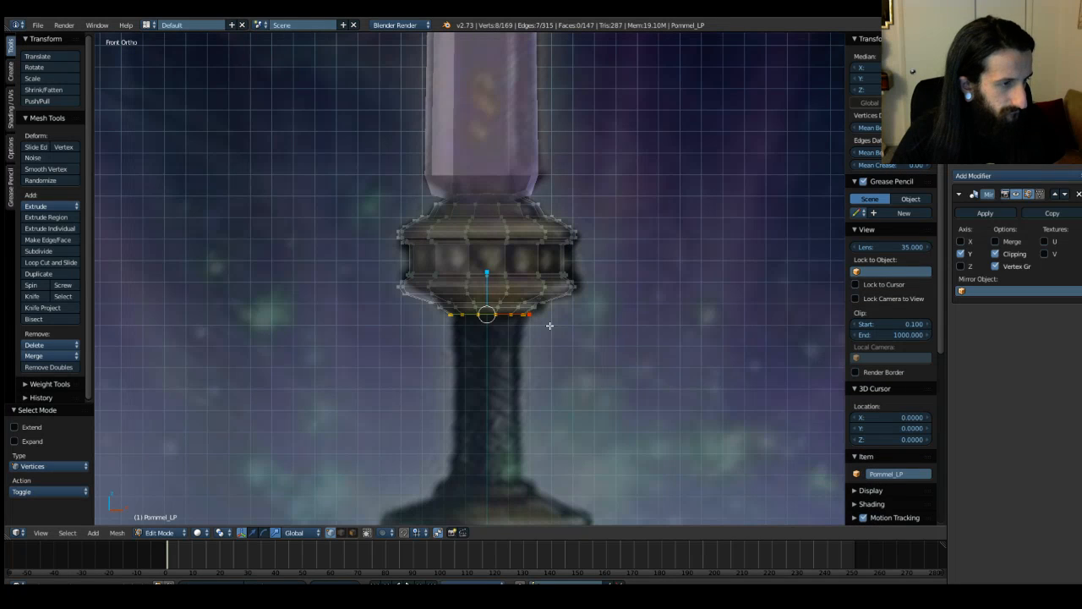
pyautogui.press('e')
pyautogui.press('z')
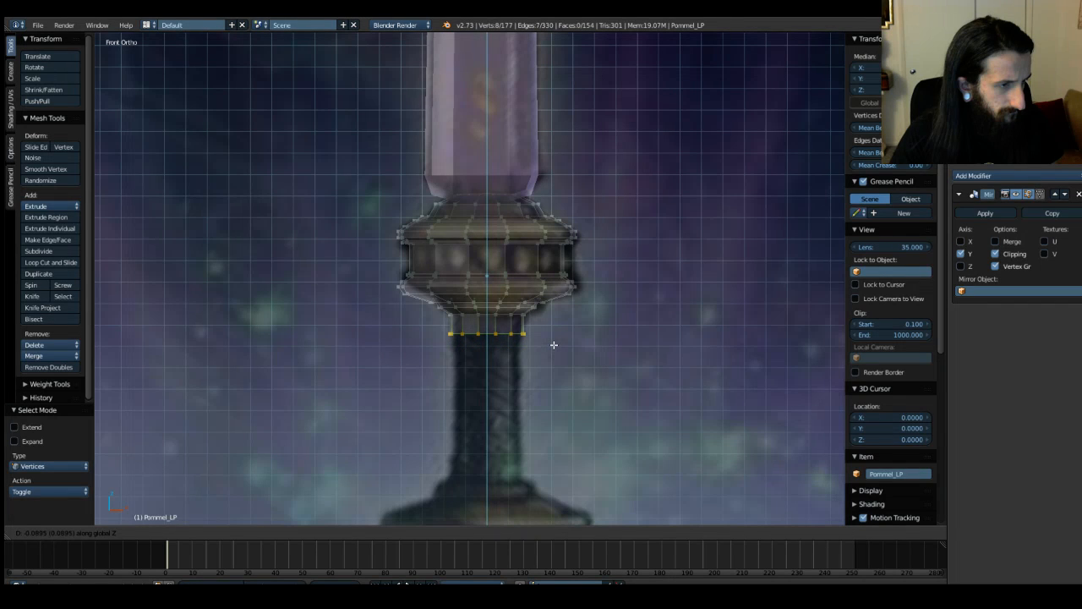
pyautogui.click(553, 343)
# Step: Try extruding the lowest row about 0.15 farther down along Z, and undo that extrusion
pyautogui.press('e')
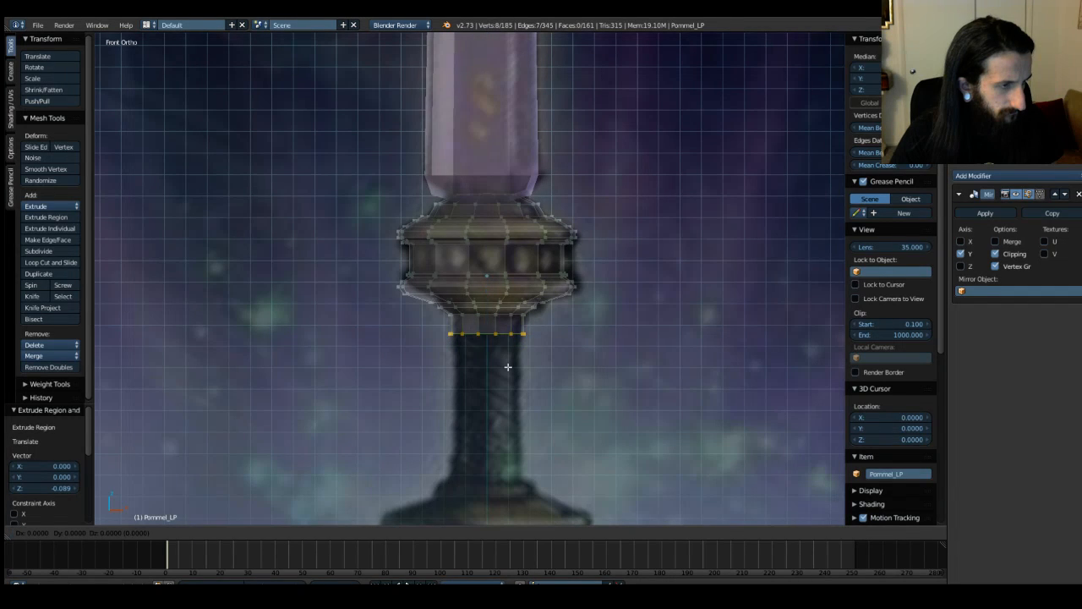
pyautogui.press('z')
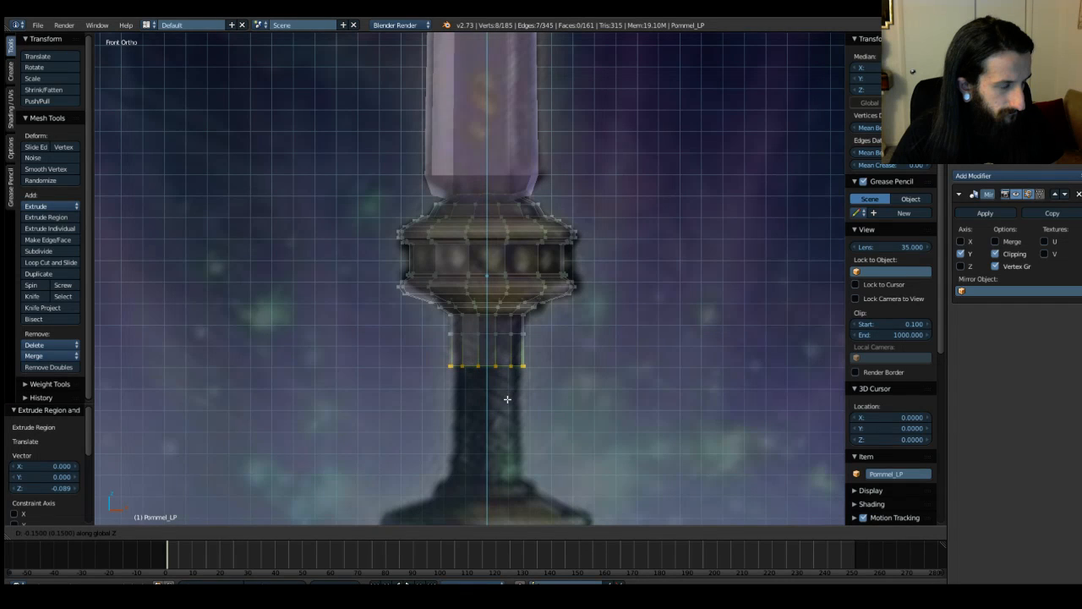
pyautogui.click(508, 398)
pyautogui.hotkey('ctrl', 'z')
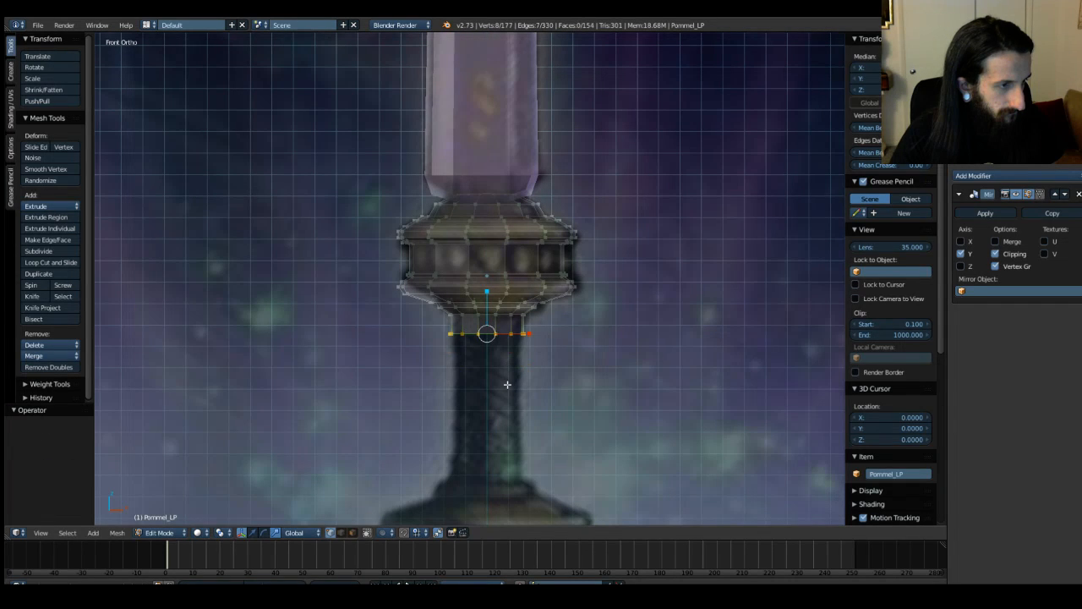
# Step: Extrude the lowest row about 0.087 downward along Z and scale it inward to about 0.934
pyautogui.press('e')
pyautogui.press('z')
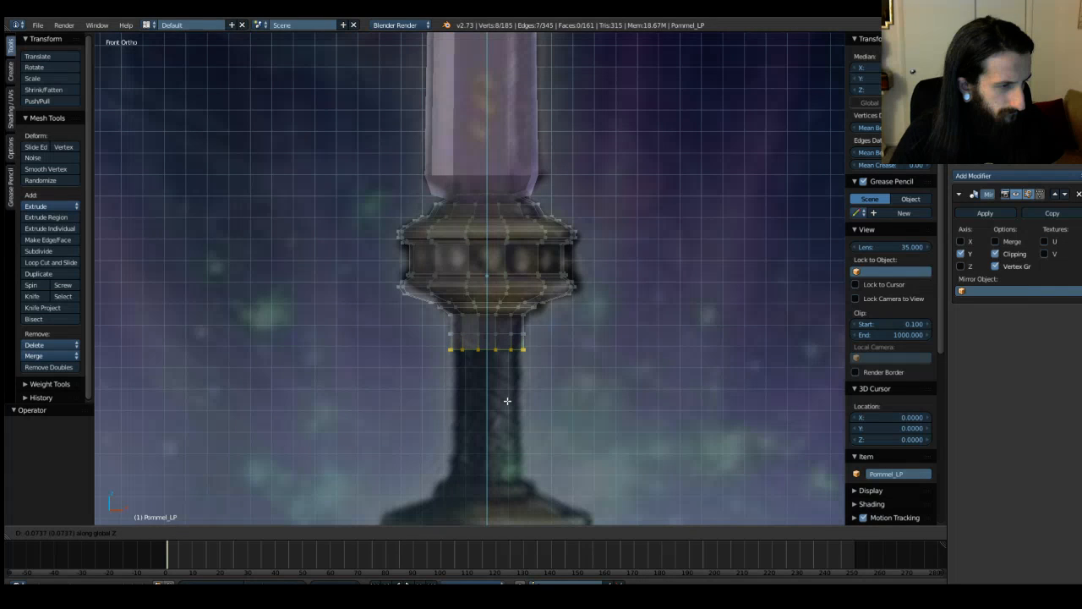
pyautogui.click(507, 402)
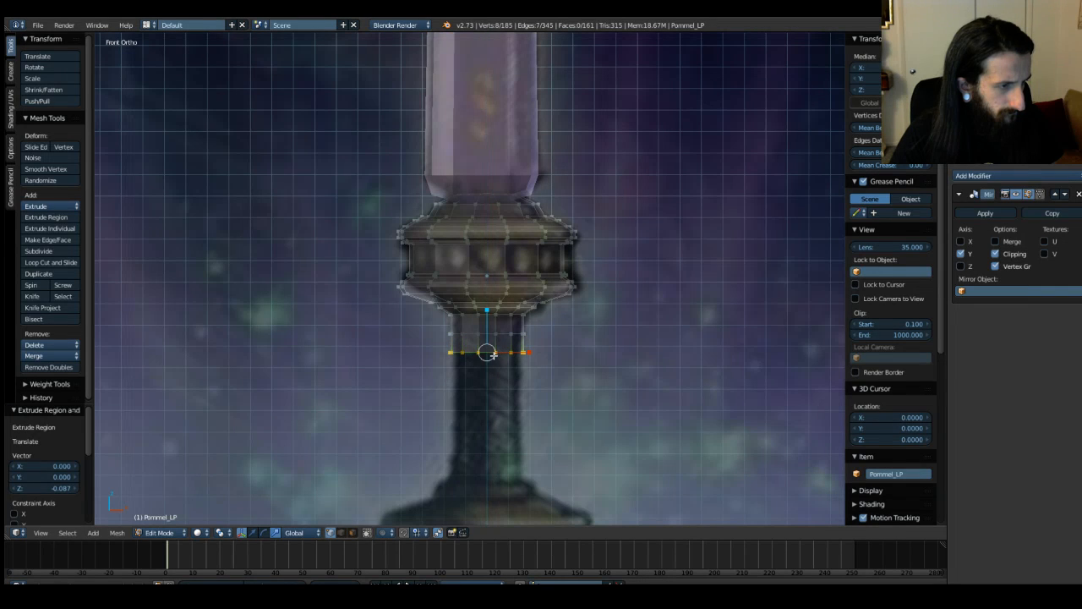
pyautogui.press('s')
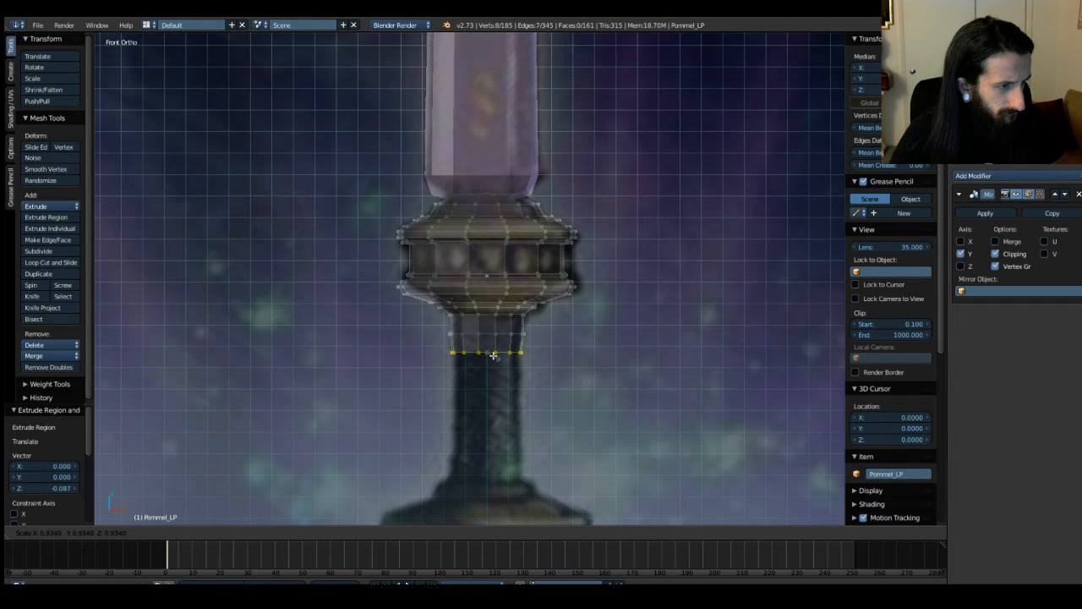
pyautogui.click(493, 355)
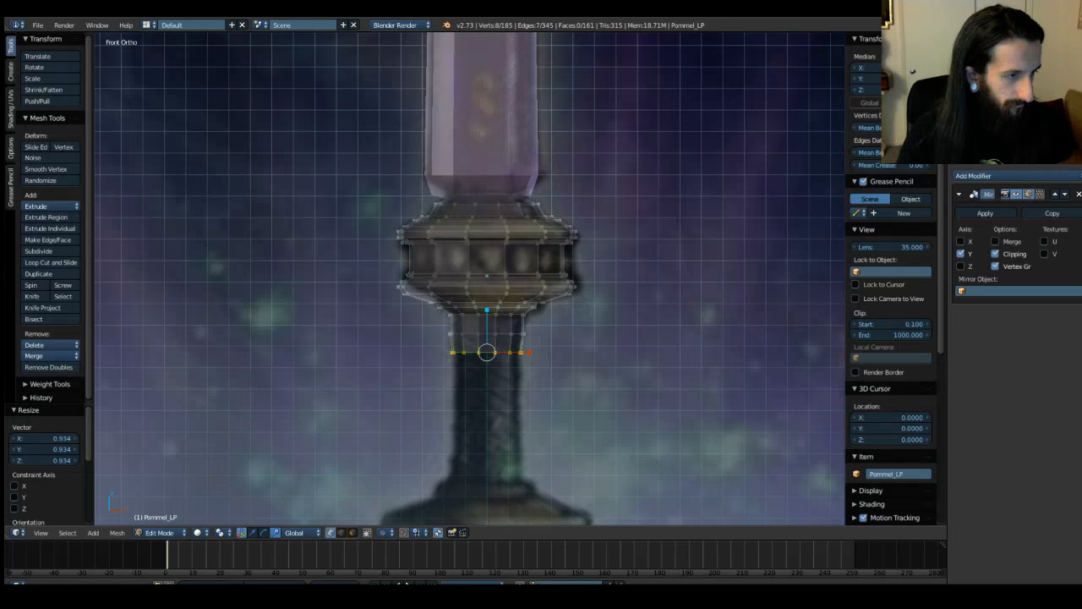
# Step: Extrude two more neck segments from the lowest row, each about 0.079 downward along Z, and apply a scale of 1.000
pyautogui.press('e')
pyautogui.press('z')
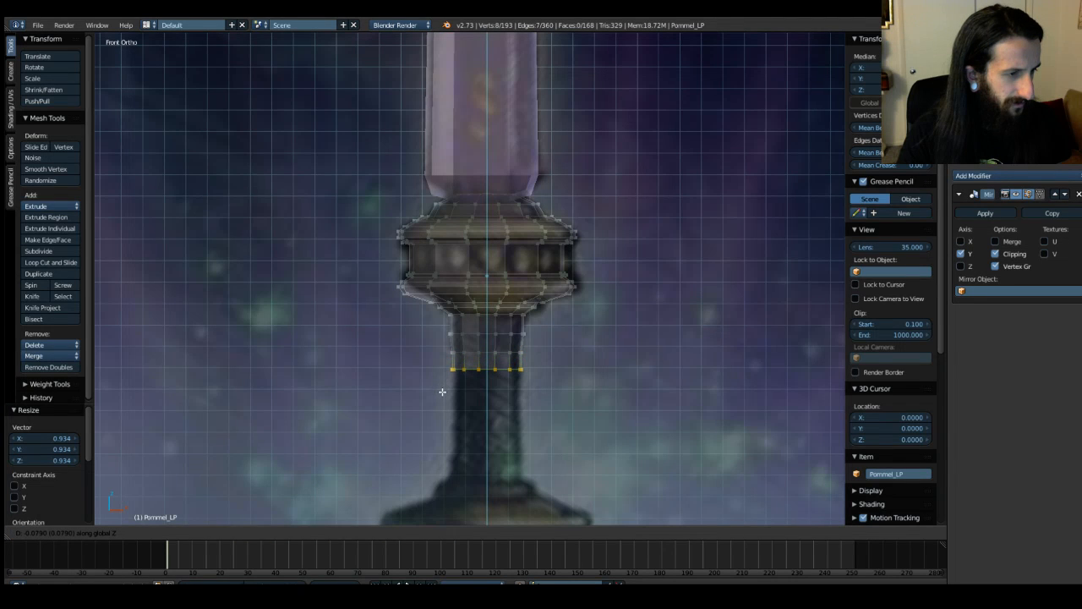
pyautogui.click(442, 392)
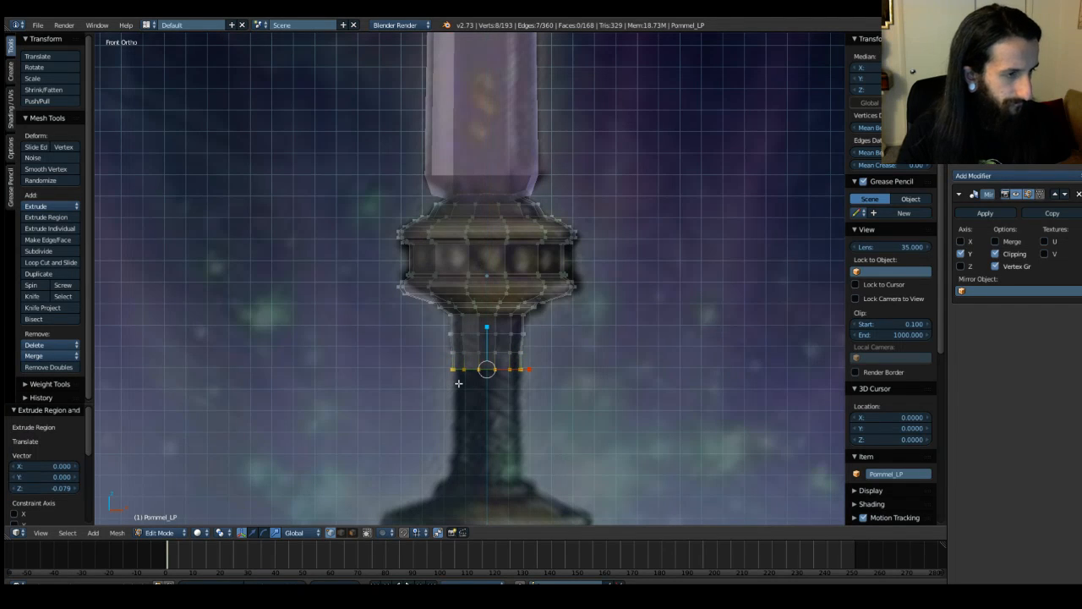
pyautogui.press('e')
pyautogui.press('z')
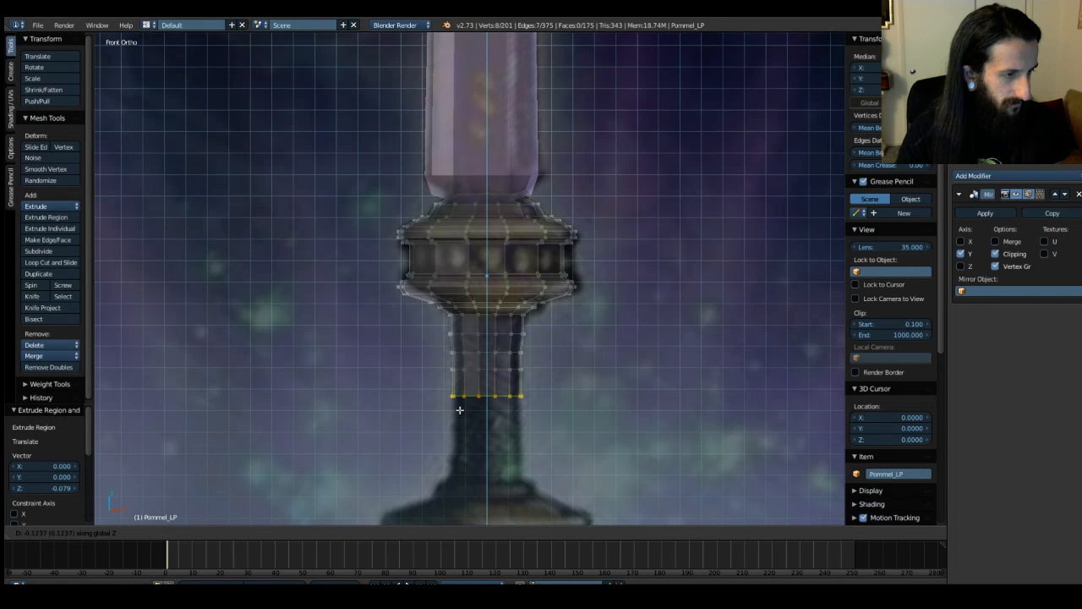
pyautogui.click(463, 400)
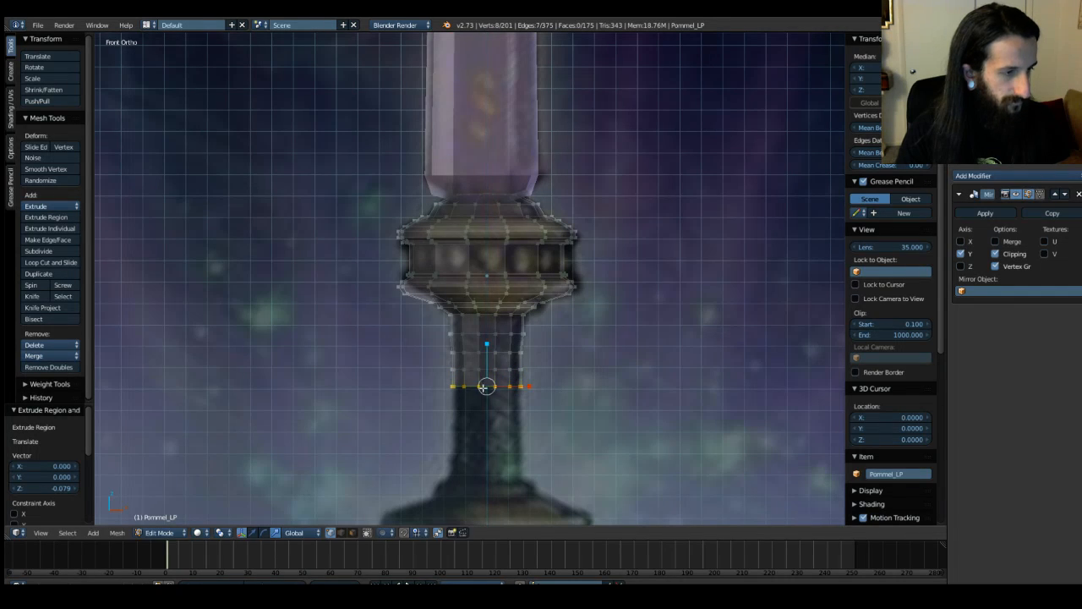
pyautogui.press('s')
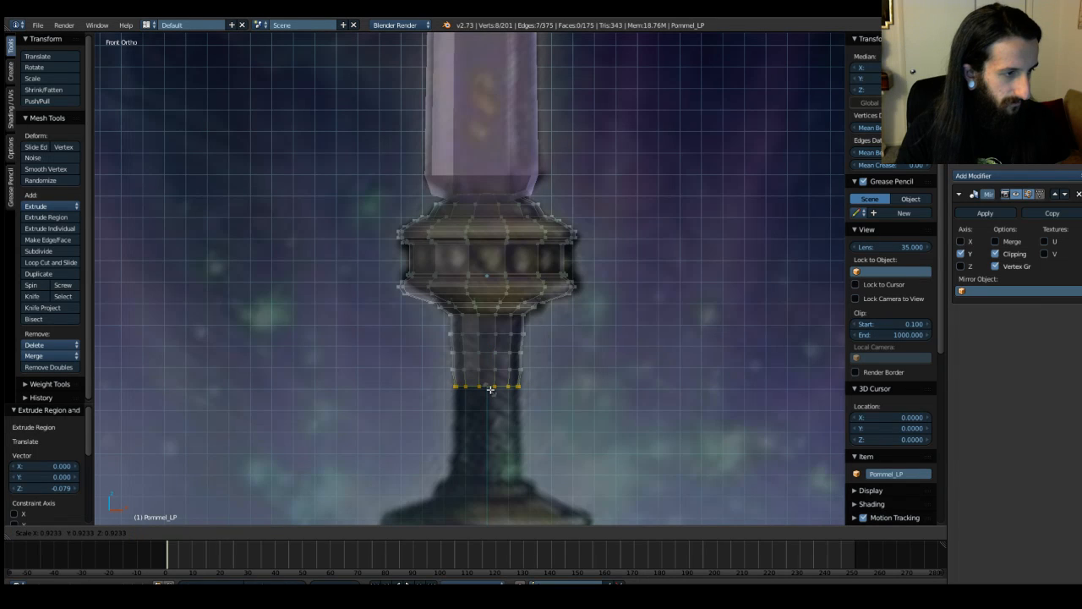
pyautogui.click(493, 388)
# Step: Extrude the neck's lowest row about 0.070 downward along Z and scale it inward to about 0.959
pyautogui.scroll(4, 524, 406)
pyautogui.keyDown('shift'); pyautogui.moveTo(542, 416); pyautogui.dragTo(489, 198, button='middle'); pyautogui.keyUp('shift')
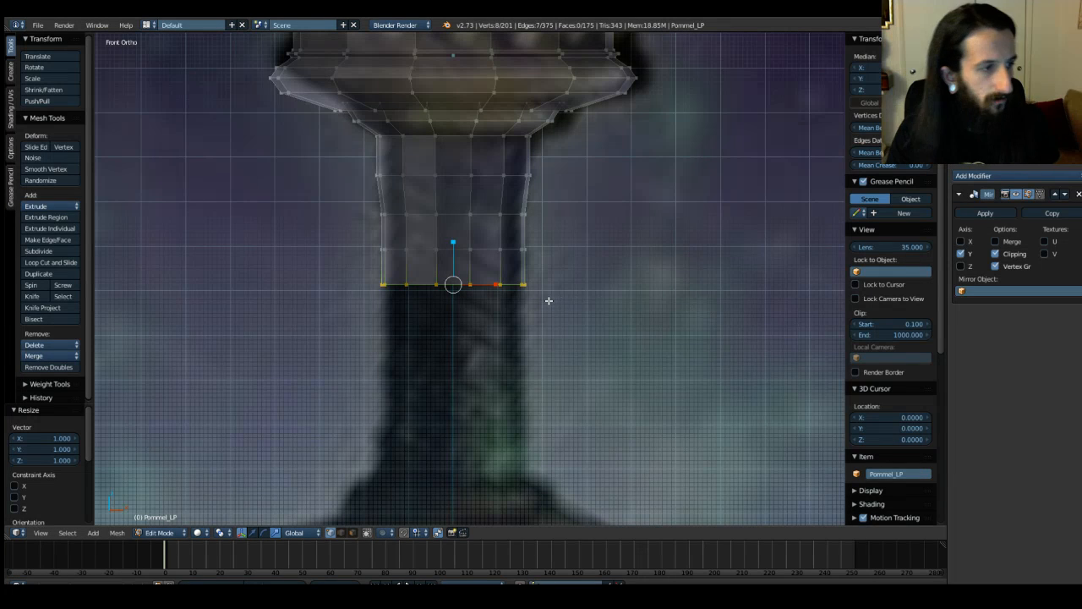
pyautogui.press('e')
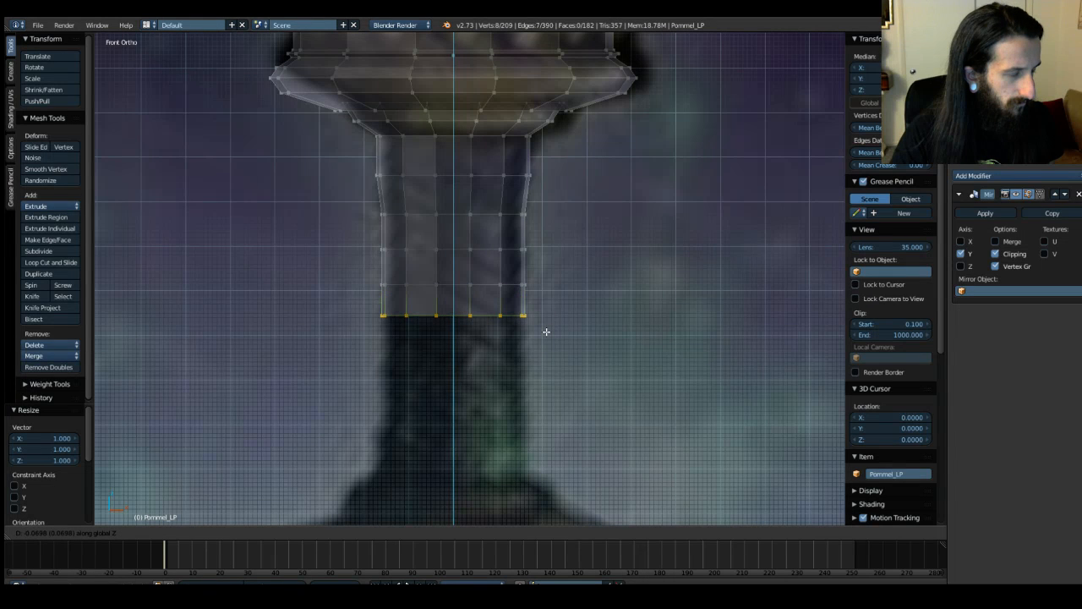
pyautogui.click(545, 332)
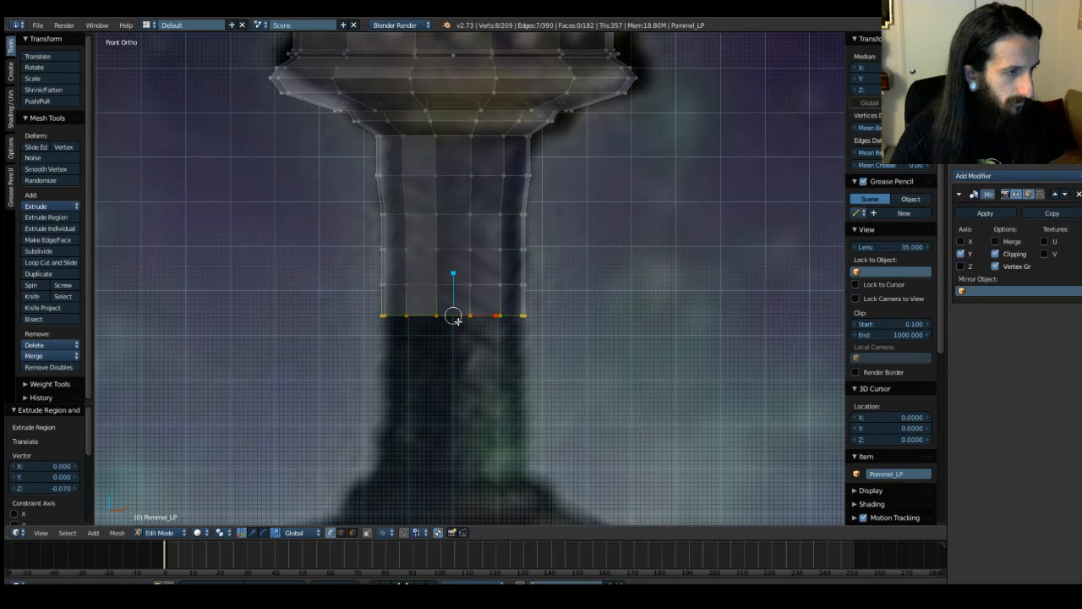
pyautogui.press('s')
pyautogui.click(456, 321)
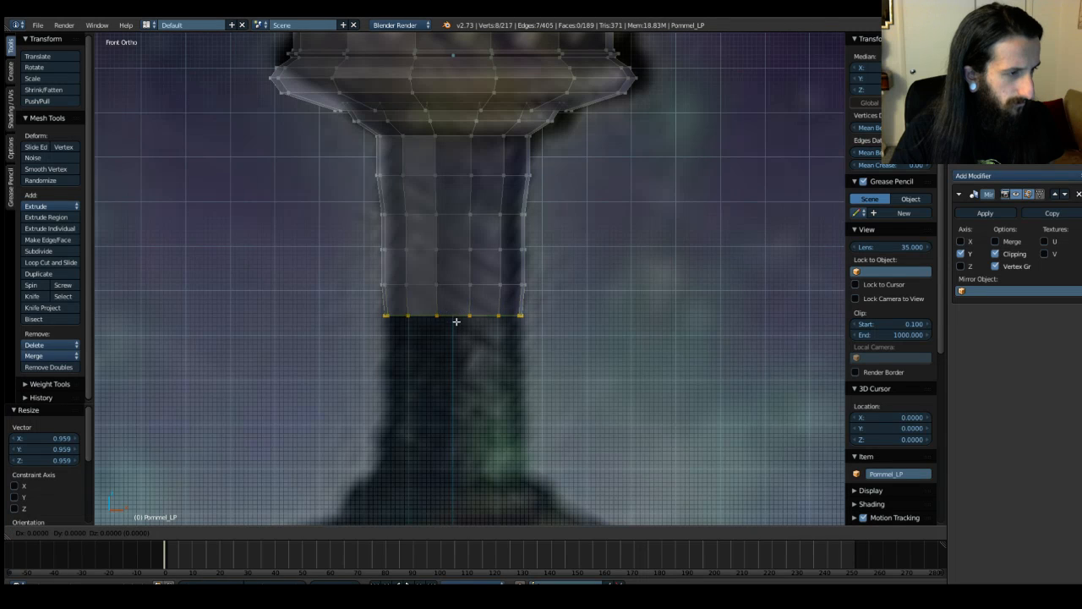
# Step: Extrude two more neck segments downward along Z from the lowest row, about 0.094 and about 0.061
pyautogui.press('e')
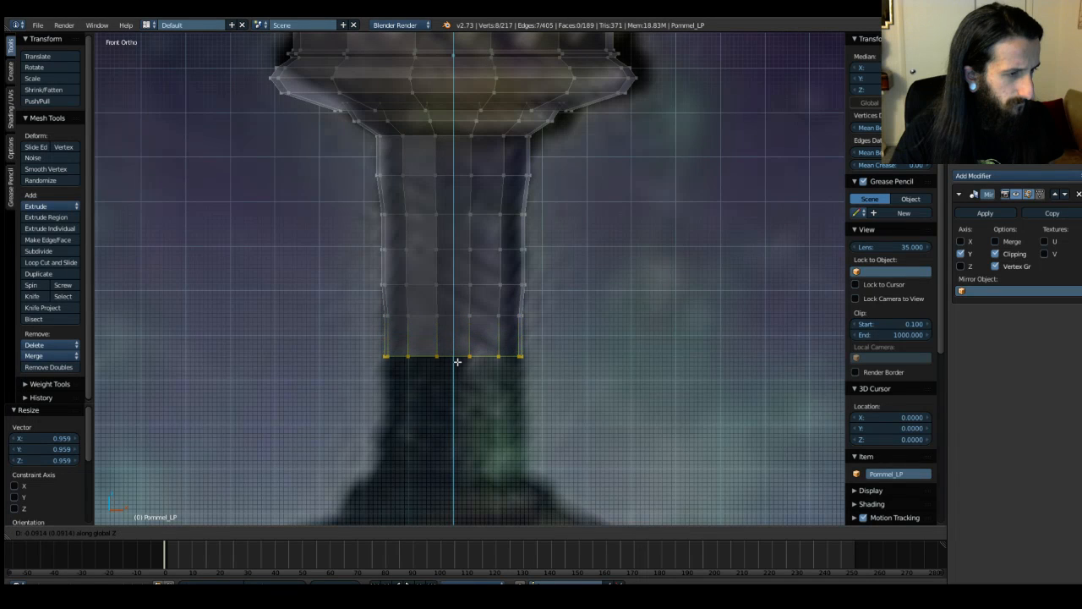
pyautogui.click(457, 361)
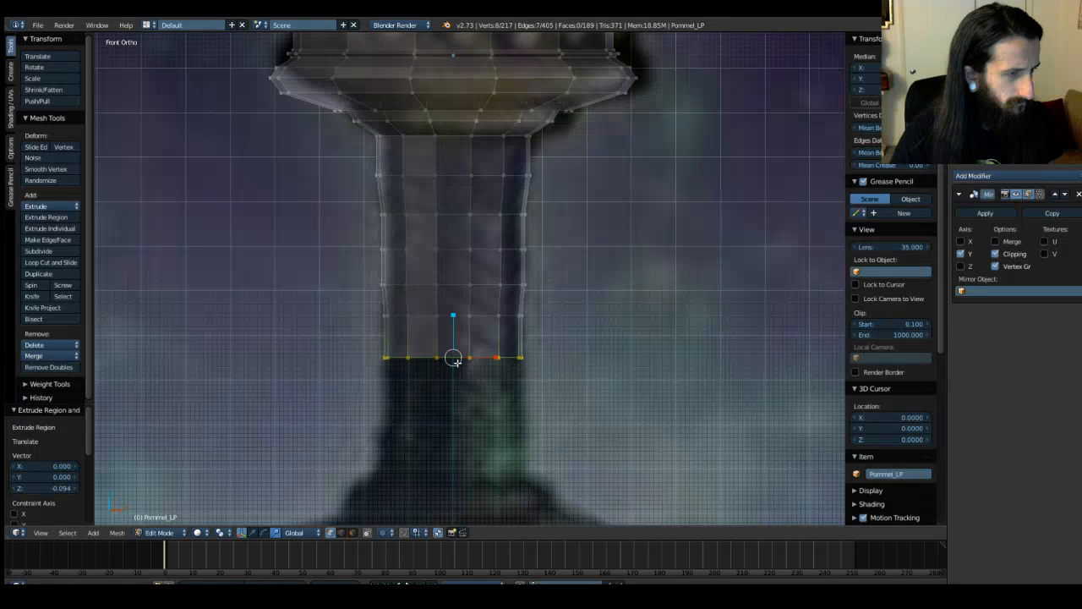
pyautogui.keyDown('shift'); pyautogui.moveTo(565, 370); pyautogui.dragTo(565, 272, button='middle'); pyautogui.keyUp('shift')
pyautogui.press('e')
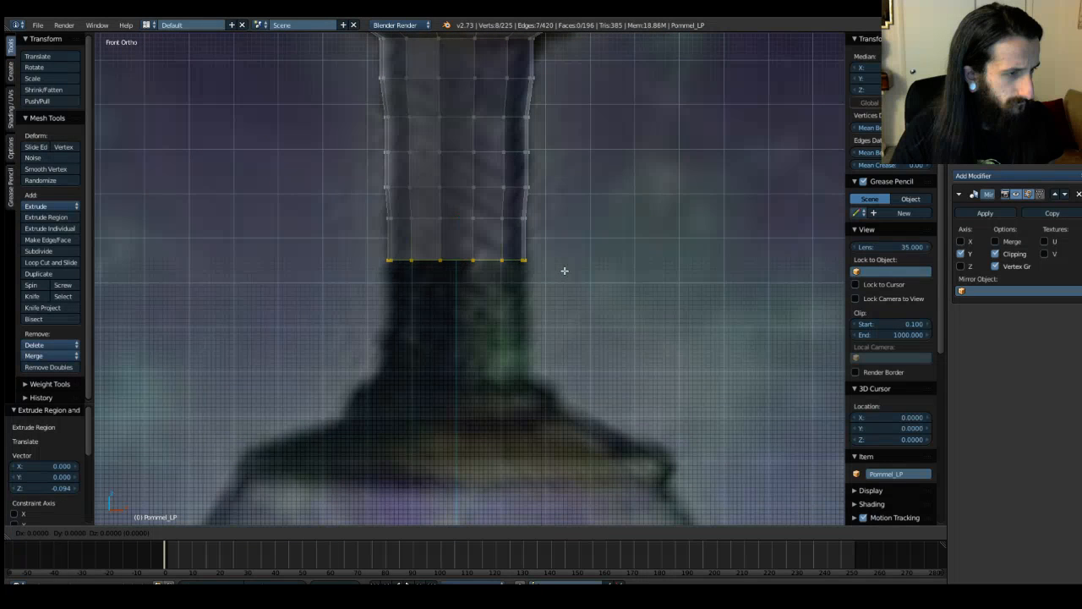
pyautogui.press('z')
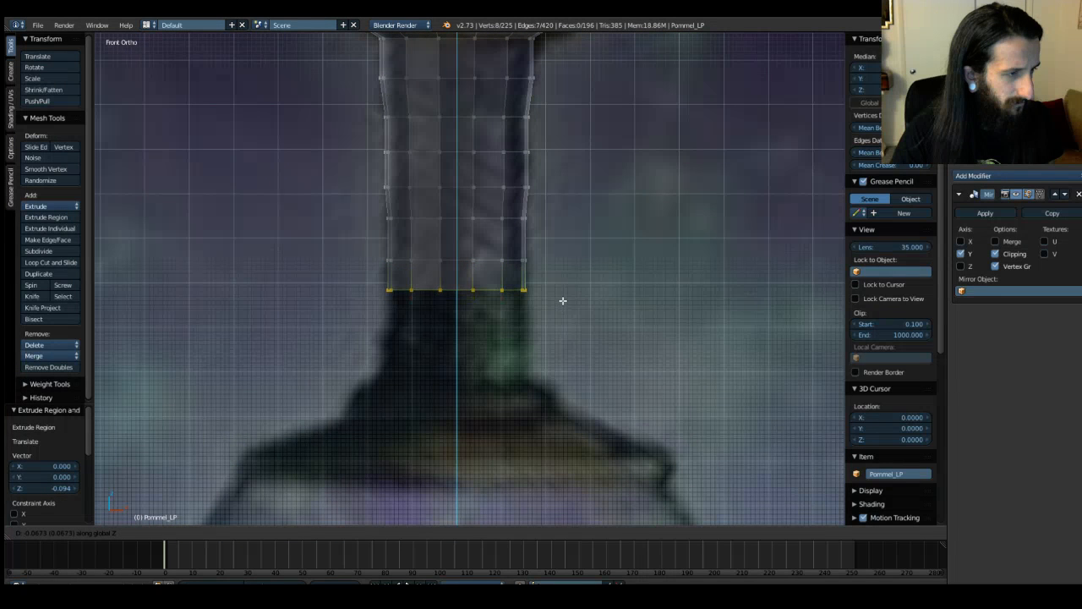
pyautogui.click(562, 297)
# Step: Move the neck's second-lowest row up about 0.029 along Z and the lowest row up about 0.024
pyautogui.moveTo(369, 245); pyautogui.dragTo(562, 266)
pyautogui.press('g')
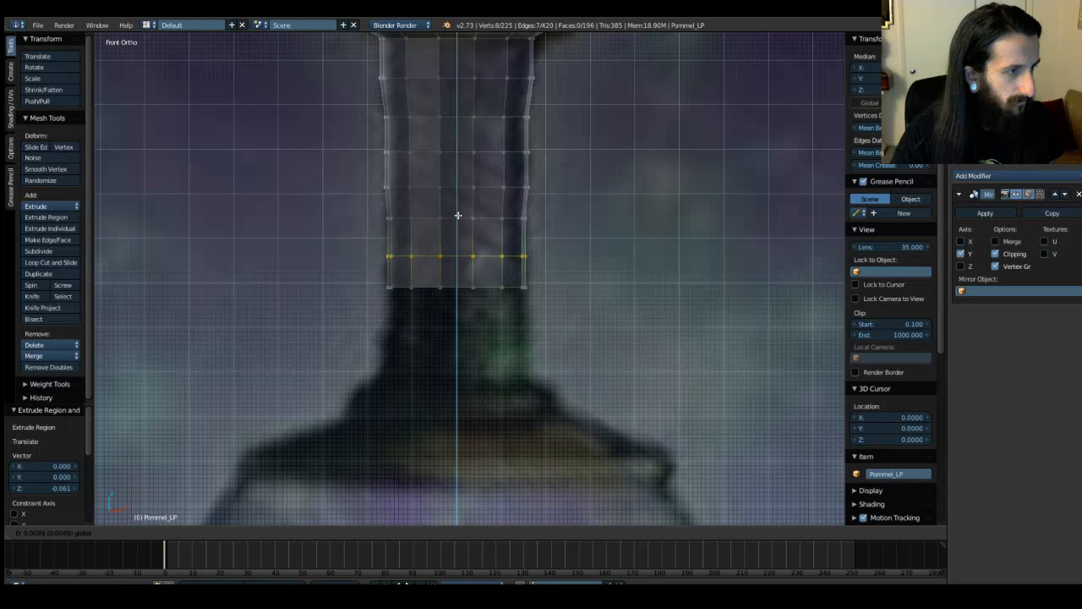
pyautogui.press('z')
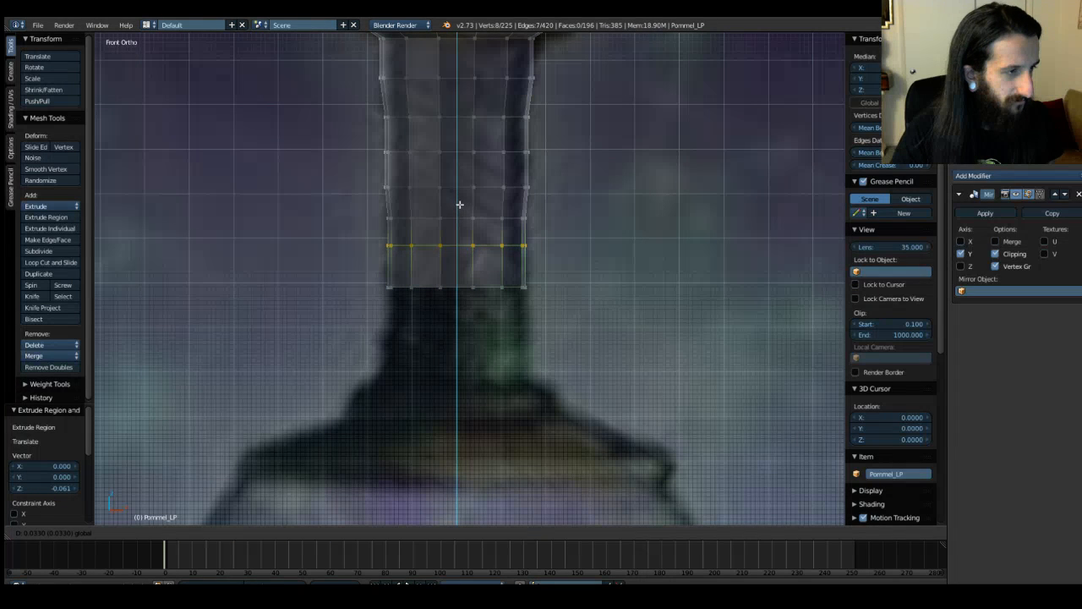
pyautogui.moveTo(460, 206); pyautogui.dragTo(460, 207)
pyautogui.press('b')
pyautogui.moveTo(377, 279); pyautogui.dragTo(555, 296)
pyautogui.moveTo(457, 245); pyautogui.dragTo(454, 234)
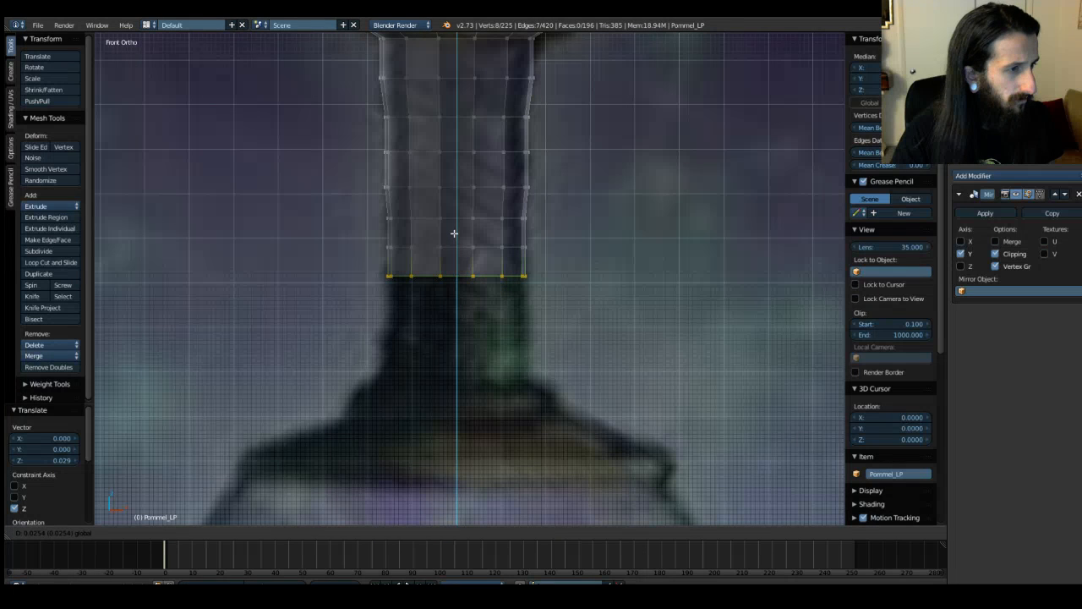
pyautogui.moveTo(454, 233); pyautogui.dragTo(453, 234)
# Step: Extrude the lowest row about 0.067 downward along Z and scale it outward to about 1.070
pyautogui.press('e')
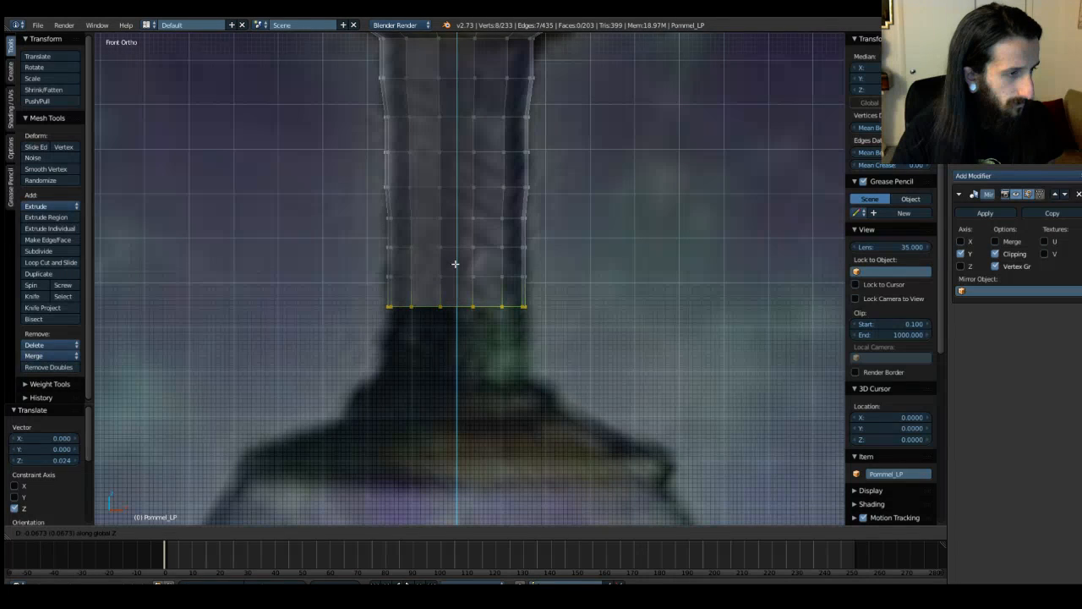
pyautogui.click(455, 264)
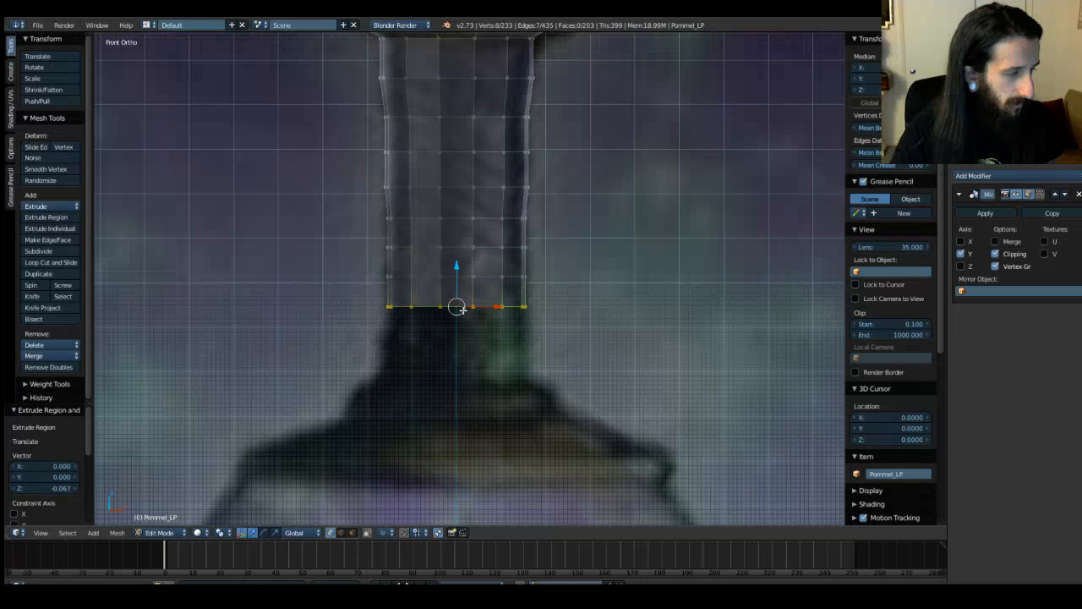
pyautogui.press('s')
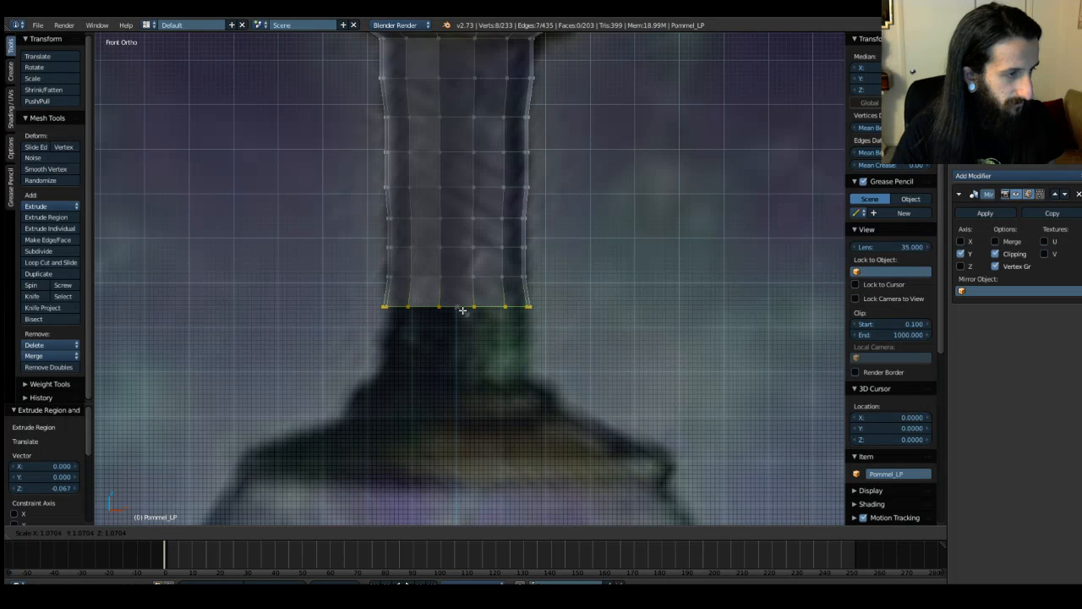
pyautogui.click(462, 311)
# Step: Extrude three more neck segments downward from the lowest row, about 0.079, 0.069 and 0.071, reaching the reference's lower bulb
pyautogui.press('g')
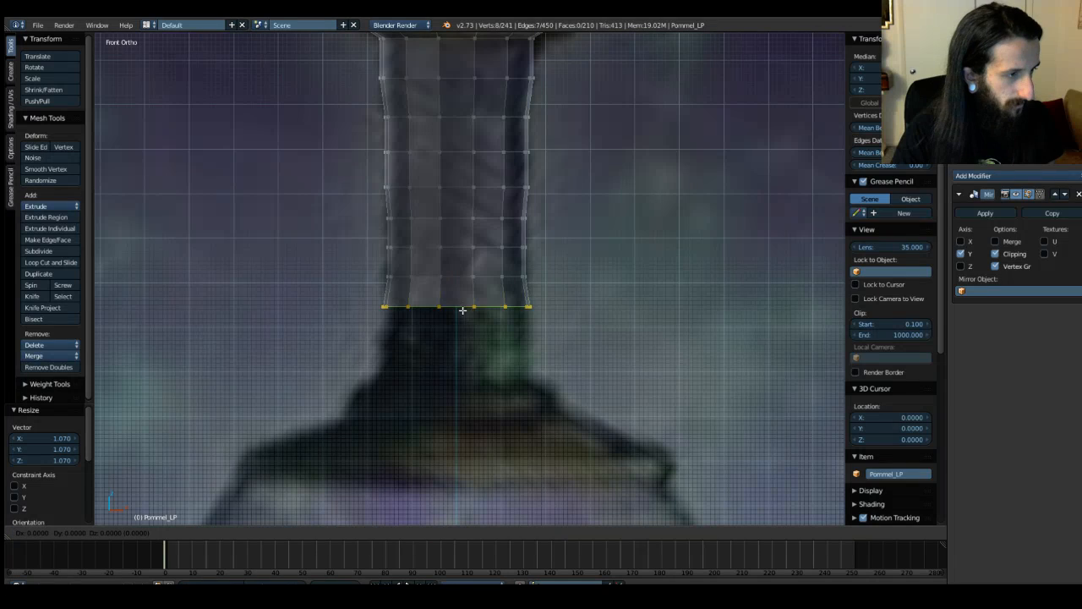
pyautogui.press('z')
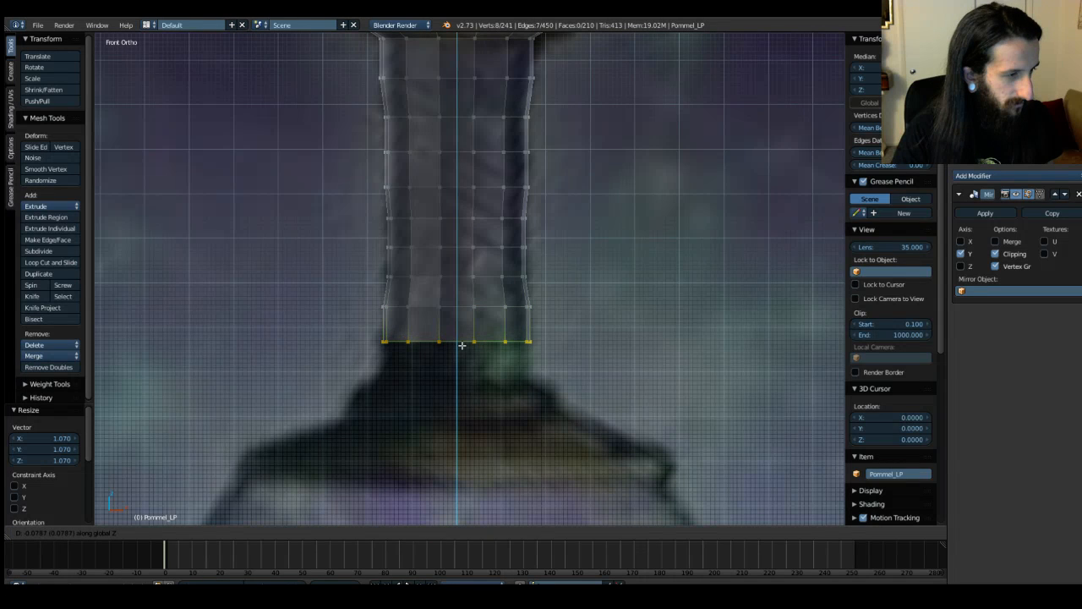
pyautogui.click(463, 345)
pyautogui.press('e')
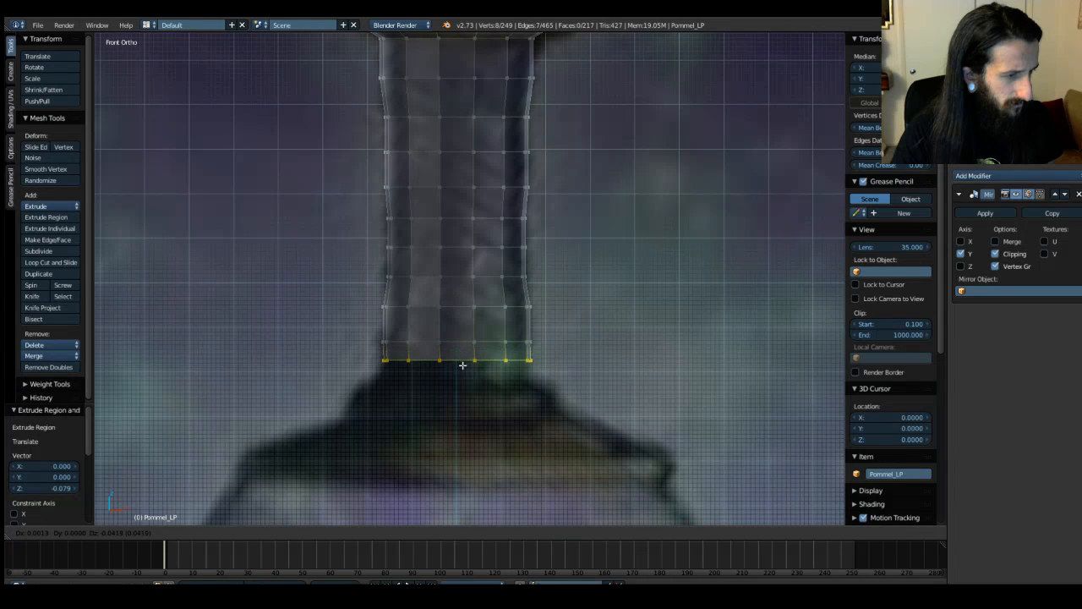
pyautogui.press('z')
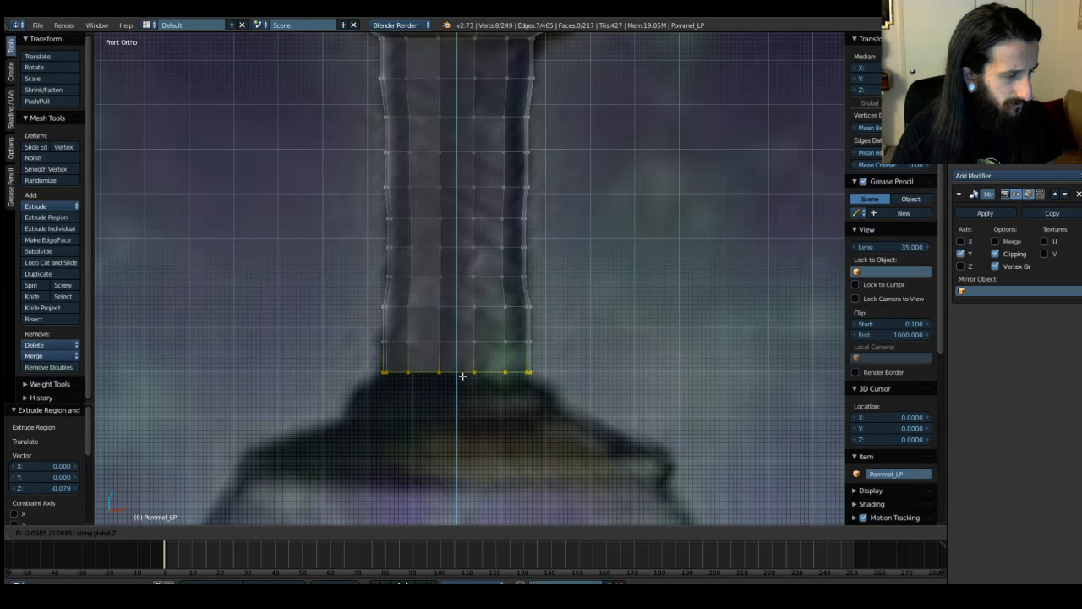
pyautogui.click(463, 375)
pyautogui.press('e')
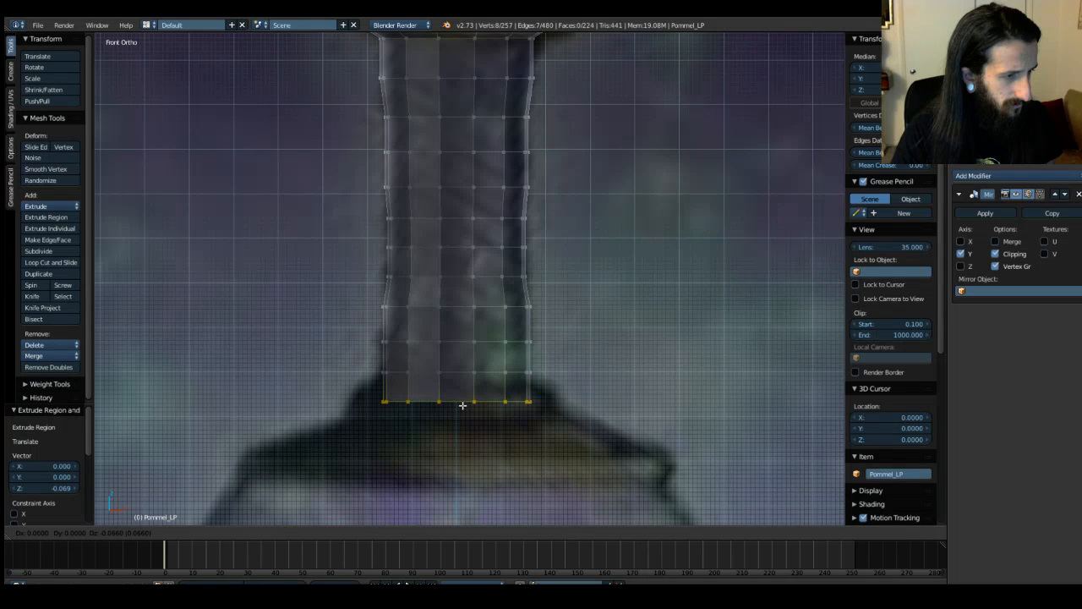
pyautogui.click(461, 406)
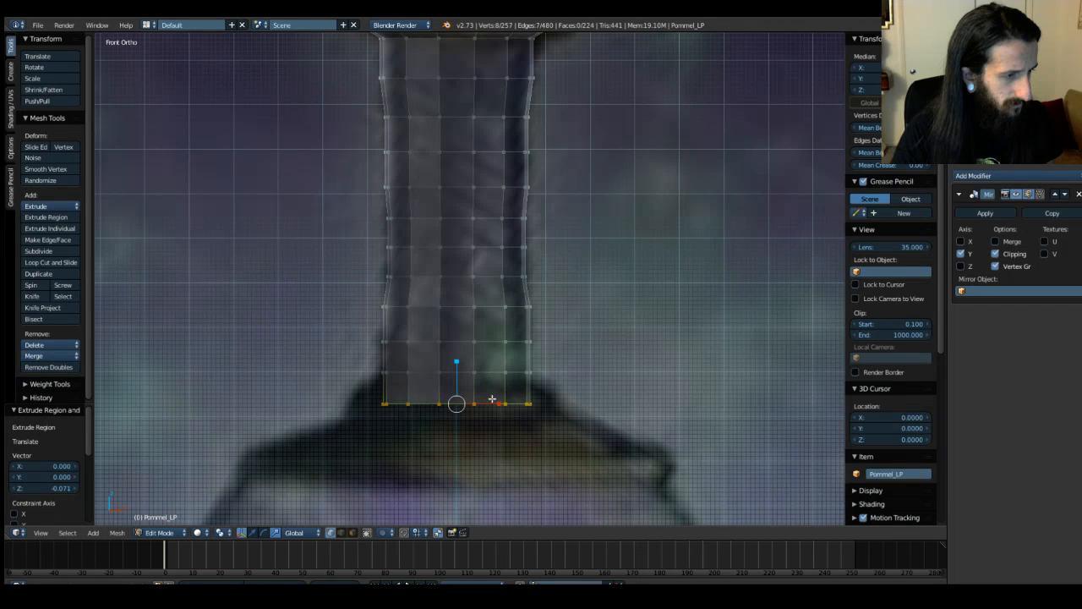
# Step: Deselect everything and examine the pommel's neck in solid perspective from several angles and distances
pyautogui.press('a')
pyautogui.scroll(-3, 642, 316)
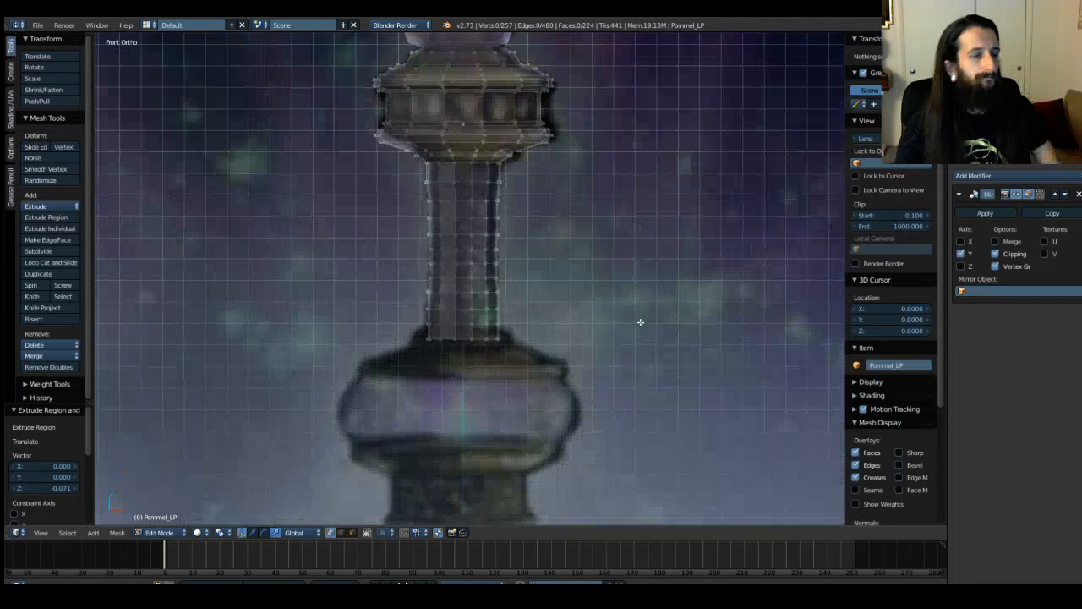
pyautogui.moveTo(574, 316); pyautogui.dragTo(307, 309, button='middle')
pyautogui.press('Tab')
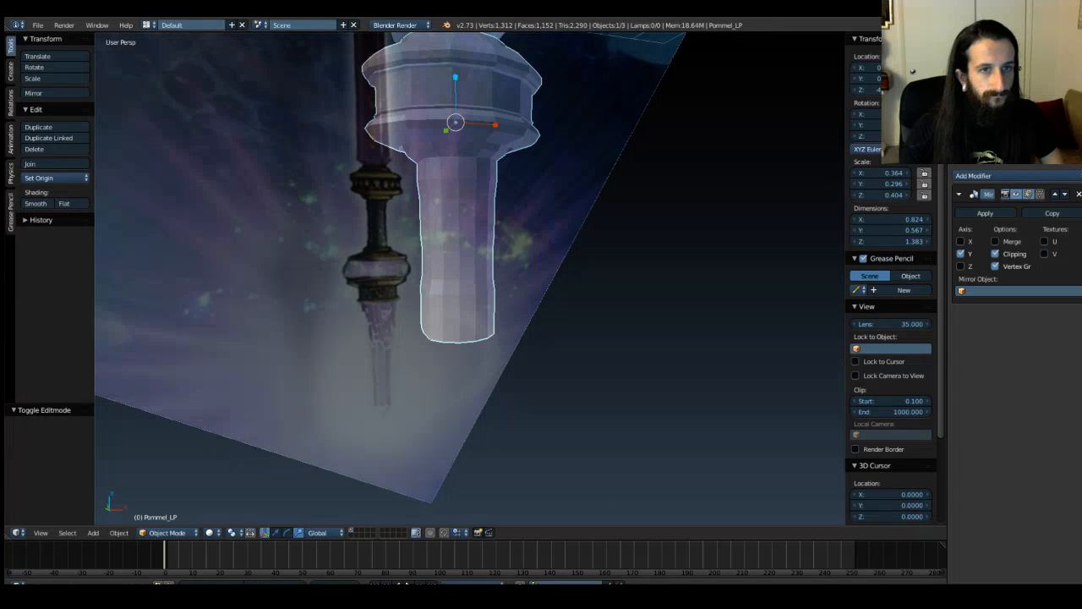
pyautogui.moveTo(491, 248); pyautogui.dragTo(516, 253, button='middle')
pyautogui.scroll(1, 516, 253)
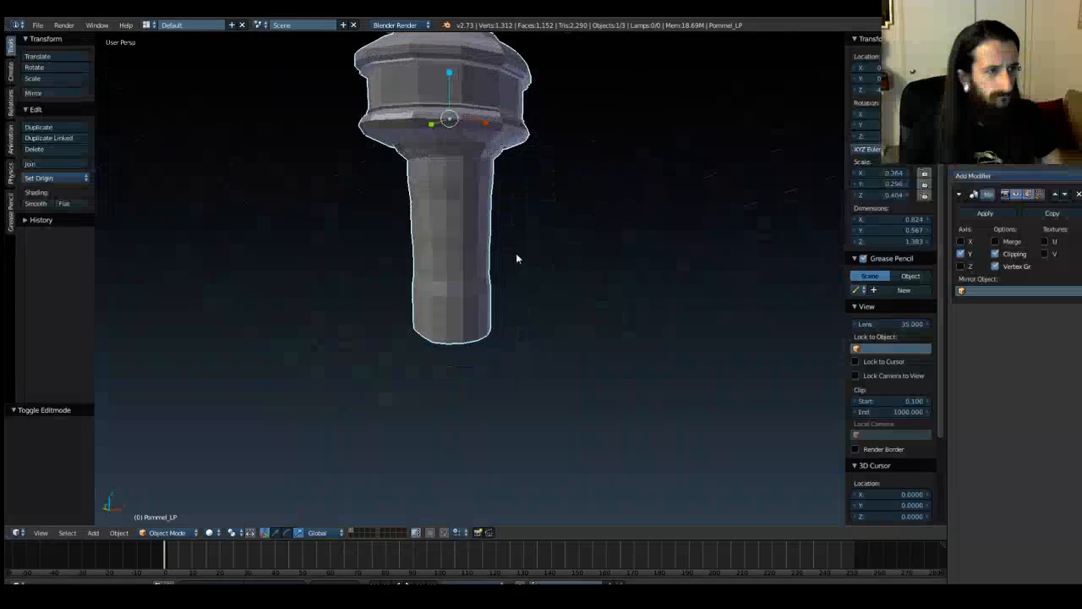
pyautogui.press('a')
pyautogui.scroll(-10, 603, 226)
pyautogui.scroll(3, 605, 224)
pyautogui.moveTo(605, 224); pyautogui.dragTo(562, 229, button='middle')
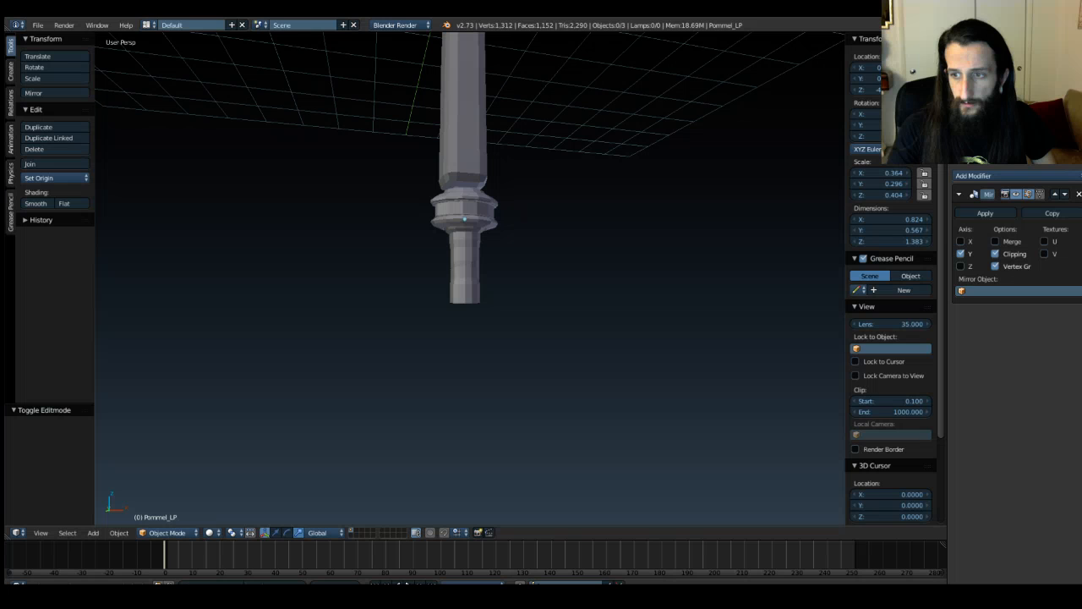
pyautogui.moveTo(631, 198); pyautogui.dragTo(611, 220, button='middle')
pyautogui.scroll(5, 562, 253)
pyautogui.scroll(-3, 562, 255)
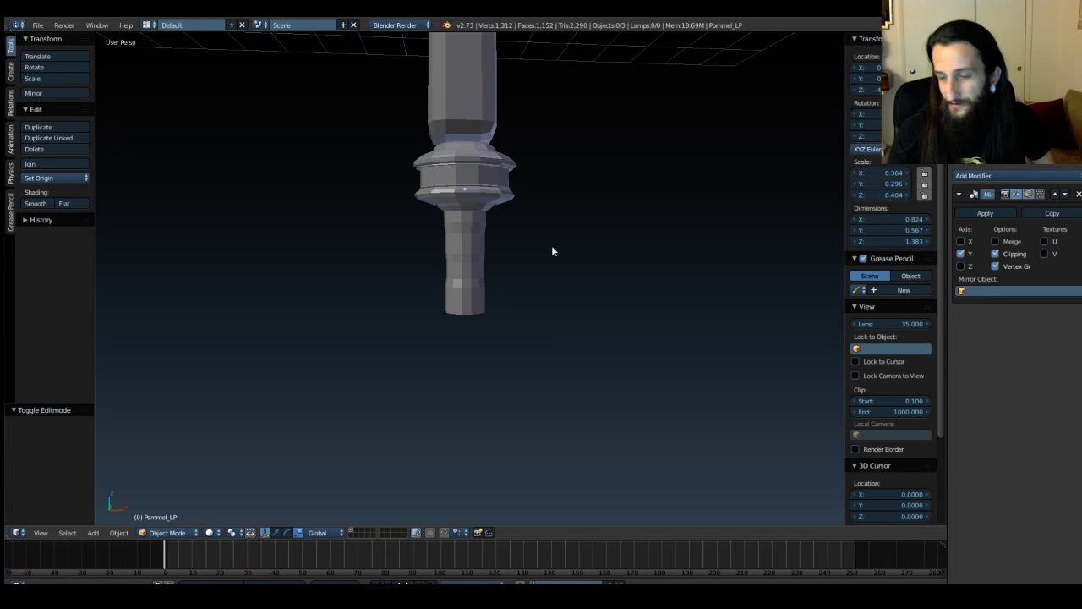
pyautogui.scroll(6, 501, 250)
# Step: Select the neck's two vertical vertex columns along the mirror seam and scale them outward along X to about 1.038
pyautogui.moveTo(493, 288); pyautogui.dragTo(406, 473, button='middle')
pyautogui.press('Tab')
pyautogui.press('b')
pyautogui.moveTo(402, 486); pyautogui.dragTo(365, 176)
pyautogui.moveTo(367, 176); pyautogui.dragTo(397, 338, button='middle')
pyautogui.press('b')
pyautogui.moveTo(404, 365); pyautogui.dragTo(368, 111)
pyautogui.moveTo(367, 111); pyautogui.dragTo(531, 182, button='middle')
pyautogui.keyDown('shift'); pyautogui.rightClick(336, 69); pyautogui.keyUp('shift')
pyautogui.keyDown('shift'); pyautogui.moveTo(302, 82); pyautogui.dragTo(350, 169, button='middle'); pyautogui.keyUp('shift')
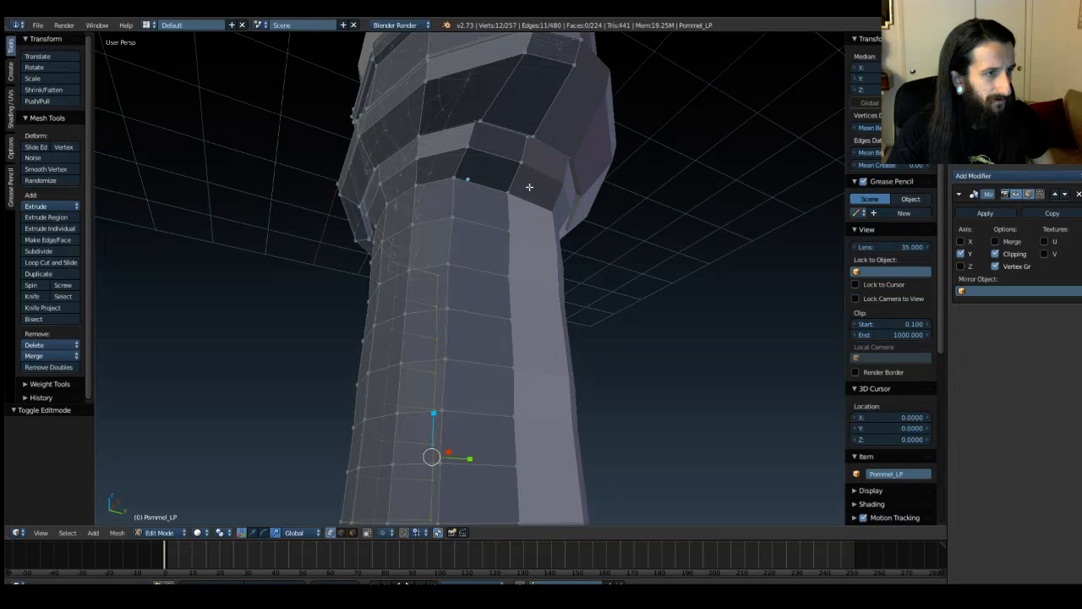
pyautogui.keyDown('ctrl'); pyautogui.rightClick(521, 163); pyautogui.keyUp('ctrl')
pyautogui.keyDown('ctrl'); pyautogui.rightClick(508, 194); pyautogui.keyUp('ctrl')
pyautogui.keyDown('ctrl'); pyautogui.rightClick(509, 230); pyautogui.keyUp('ctrl')
pyautogui.keyDown('ctrl'); pyautogui.rightClick(513, 282); pyautogui.keyUp('ctrl')
pyautogui.moveTo(514, 283); pyautogui.dragTo(482, 239, button='middle')
pyautogui.keyDown('ctrl'); pyautogui.rightClick(480, 237); pyautogui.keyUp('ctrl')
pyautogui.keyDown('ctrl'); pyautogui.rightClick(478, 279); pyautogui.keyUp('ctrl')
pyautogui.keyDown('ctrl'); pyautogui.rightClick(478, 317); pyautogui.keyUp('ctrl')
pyautogui.moveTo(477, 317); pyautogui.dragTo(499, 436, button='middle')
pyautogui.press('b')
pyautogui.moveTo(476, 479); pyautogui.dragTo(435, 158)
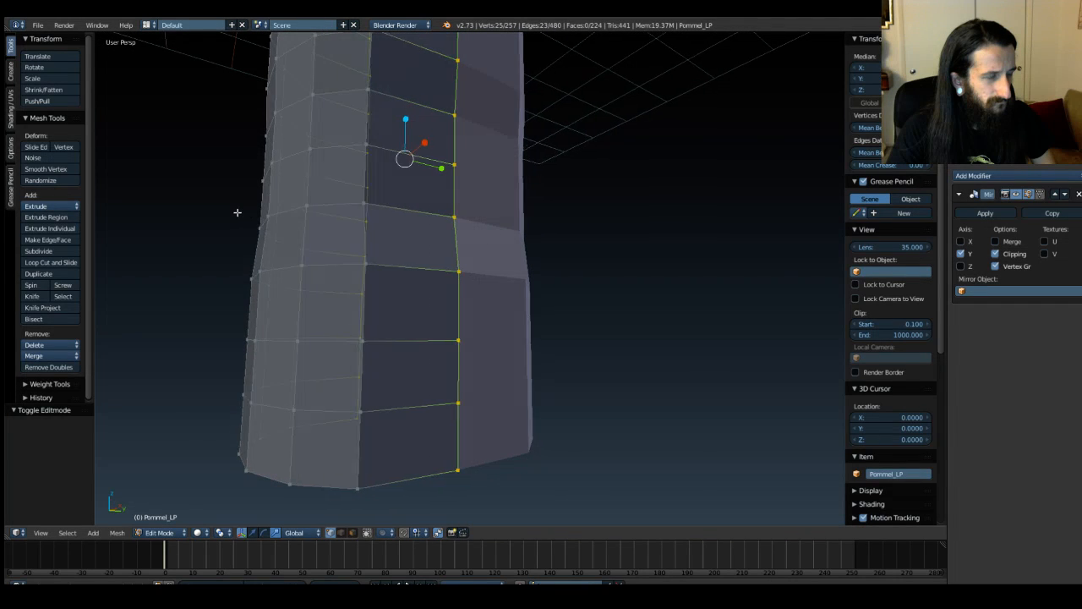
pyautogui.moveTo(242, 213); pyautogui.dragTo(419, 154, button='middle')
pyautogui.press('s')
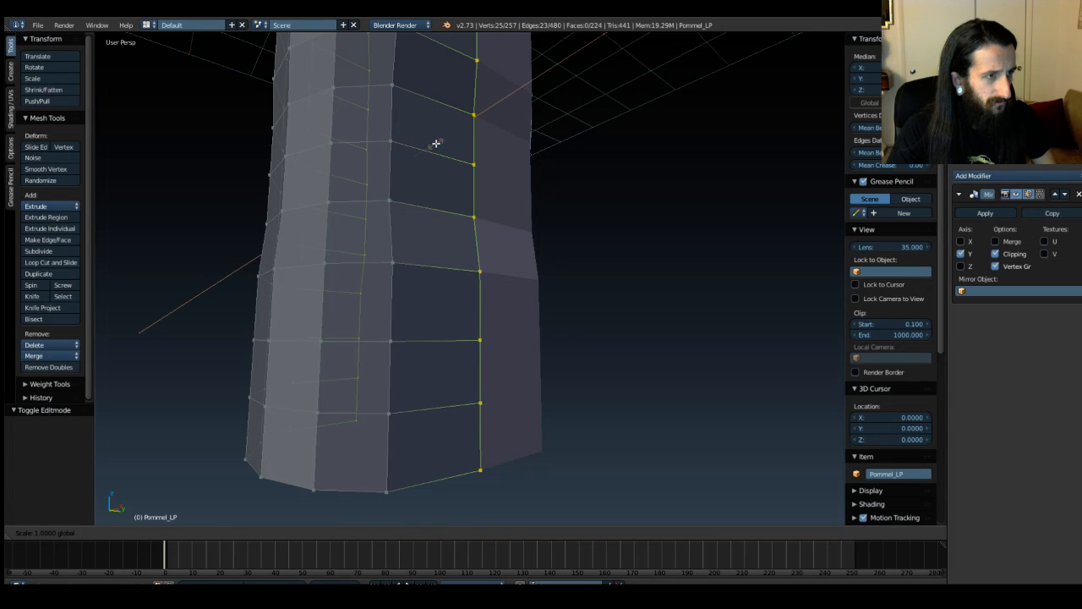
pyautogui.press('x')
pyautogui.click(437, 144)
# Step: Scale the selected seam columns outward once more along X to about 1.033
pyautogui.moveTo(437, 144); pyautogui.dragTo(412, 204, button='middle')
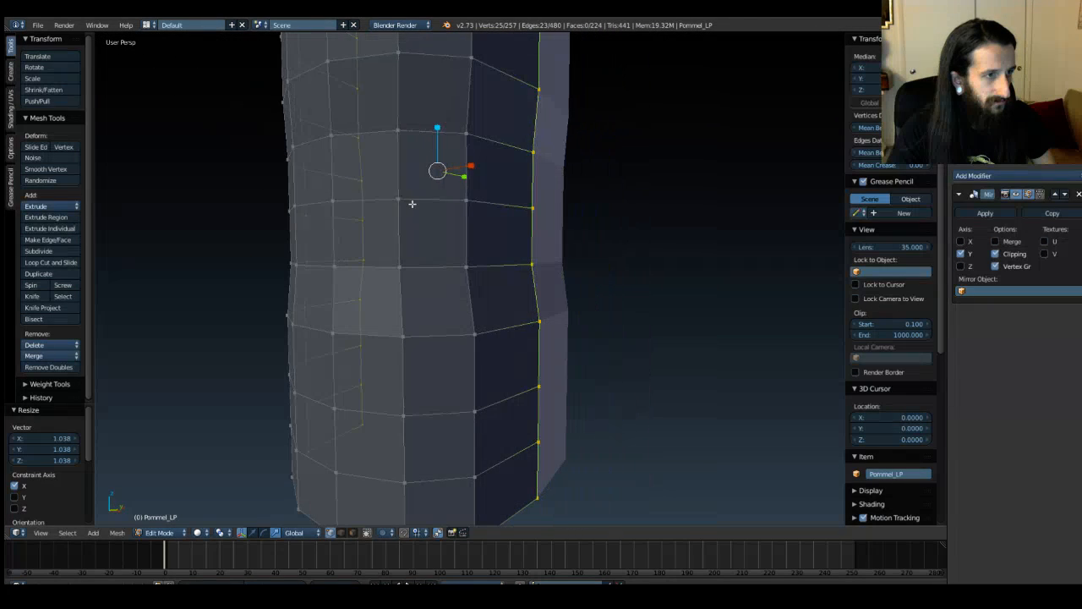
pyautogui.press('s')
pyautogui.press('x')
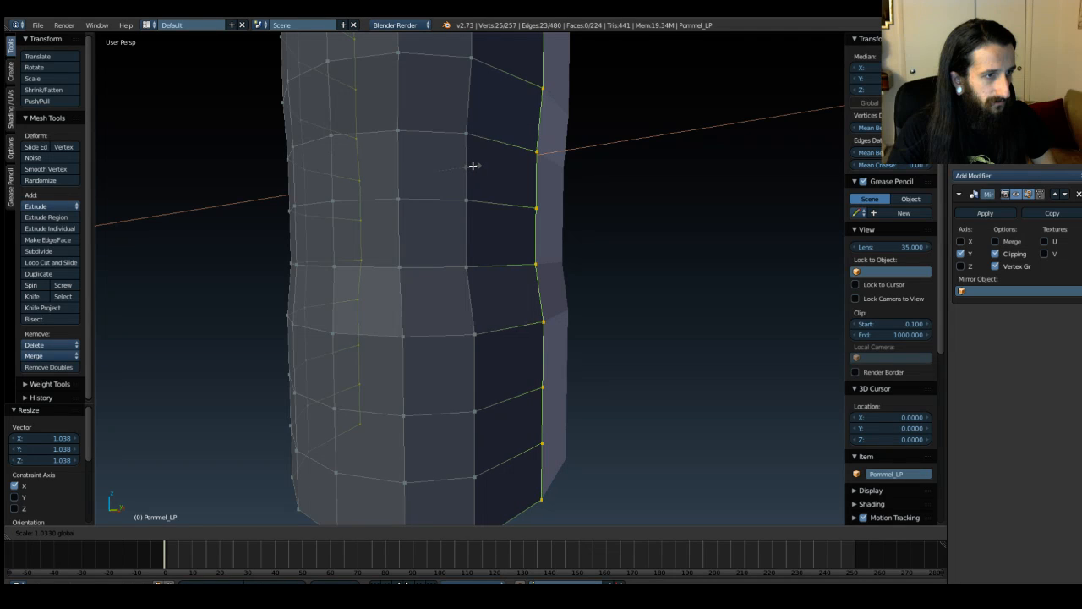
pyautogui.click(473, 166)
# Step: Compare the neck with the reference in front orthographic view, examine the bulb and tip below it, and select the pommel
pyautogui.press('Tab')
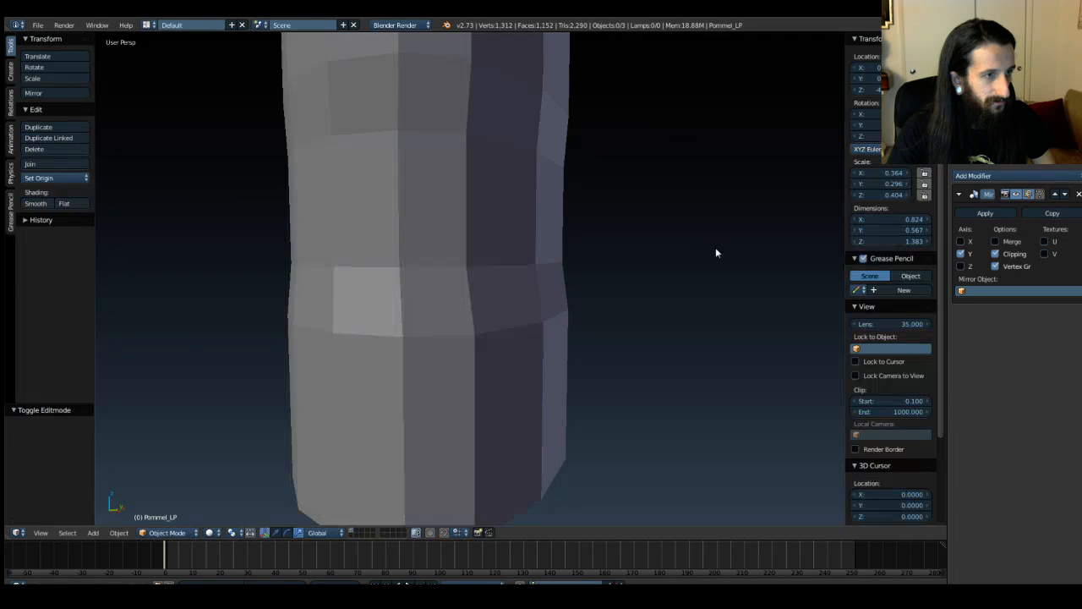
pyautogui.press('KP_1')
pyautogui.press('KP_5')
pyautogui.press('Tab')
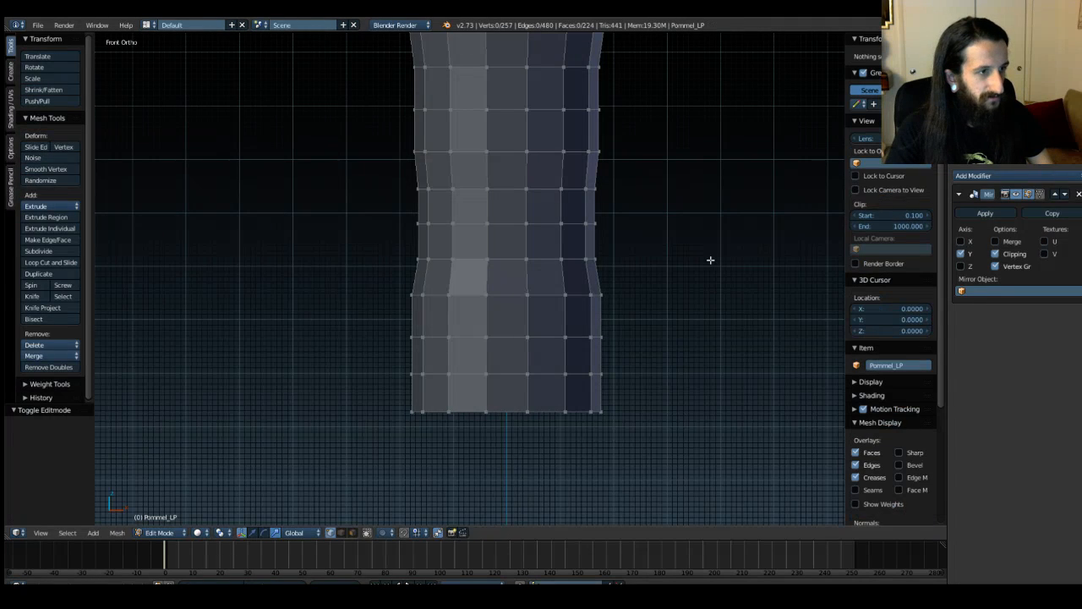
pyautogui.keyDown('shift'); pyautogui.moveTo(676, 210); pyautogui.dragTo(661, 288, button='middle'); pyautogui.keyUp('shift')
pyautogui.press('Tab')
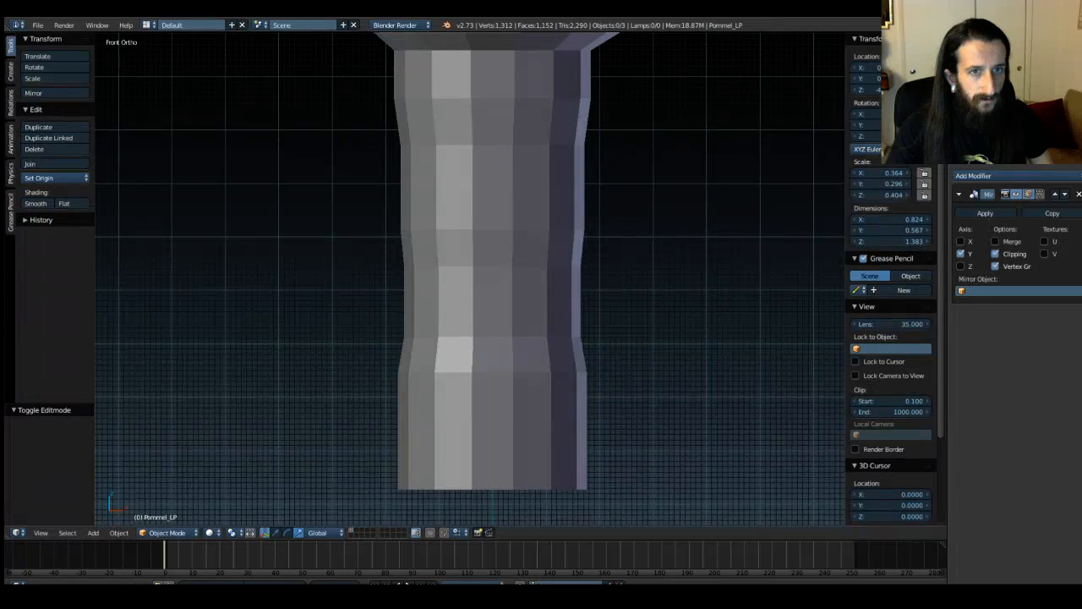
pyautogui.hotkey('alt', 'z')
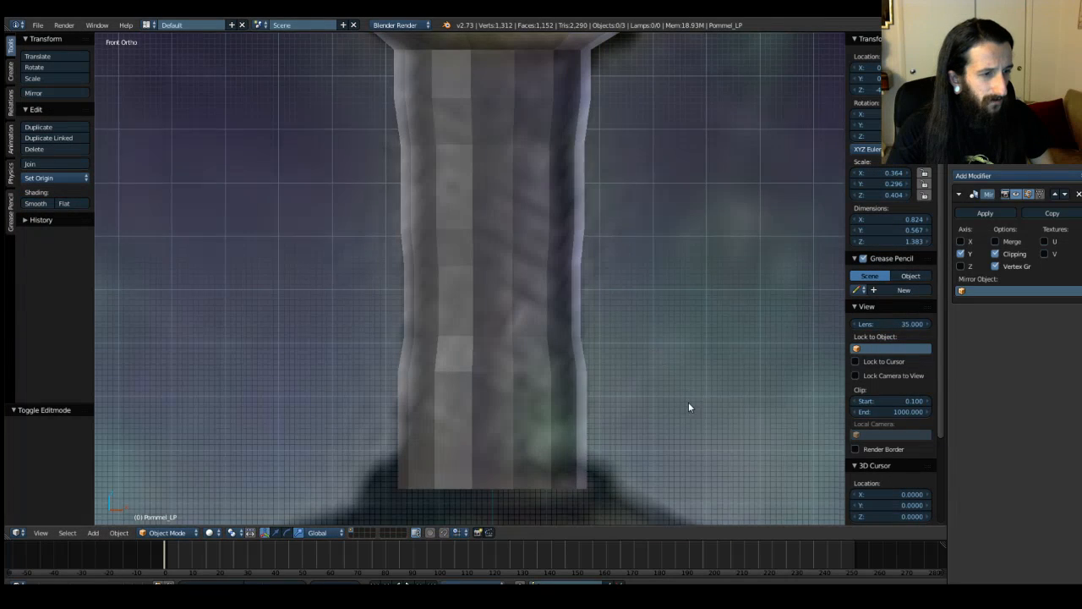
pyautogui.keyDown('shift'); pyautogui.moveTo(689, 406); pyautogui.dragTo(688, 304, button='middle'); pyautogui.keyUp('shift')
pyautogui.keyDown('shift'); pyautogui.moveTo(646, 437); pyautogui.dragTo(641, 203, button='middle'); pyautogui.keyUp('shift')
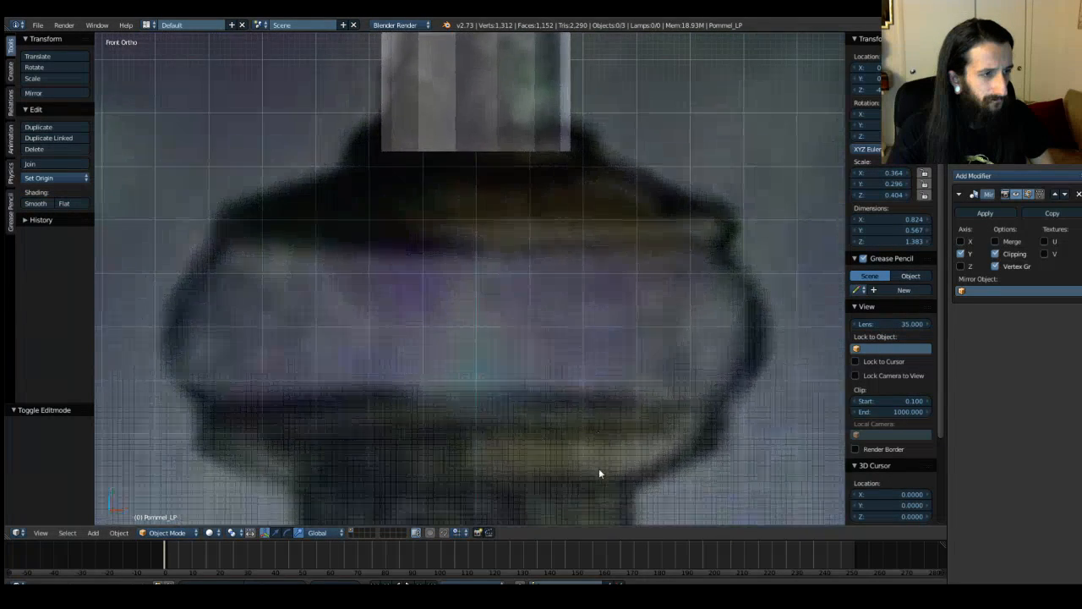
pyautogui.keyDown('shift'); pyautogui.moveTo(599, 467); pyautogui.dragTo(615, 313, button='middle'); pyautogui.keyUp('shift')
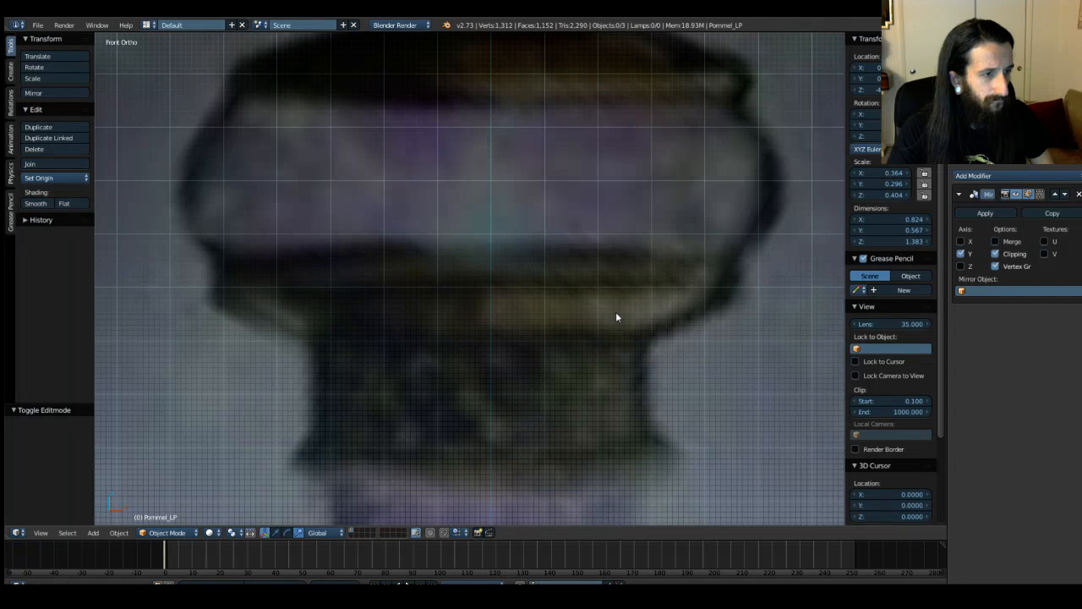
pyautogui.scroll(-7, 615, 318)
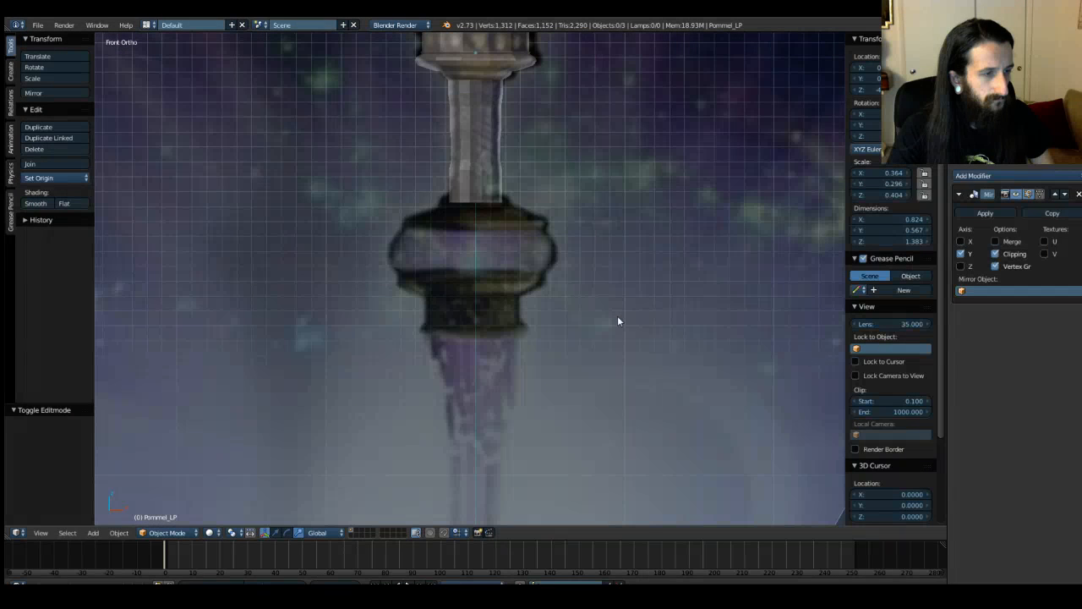
pyautogui.keyDown('shift'); pyautogui.moveTo(558, 194); pyautogui.dragTo(583, 290, button='middle'); pyautogui.keyUp('shift')
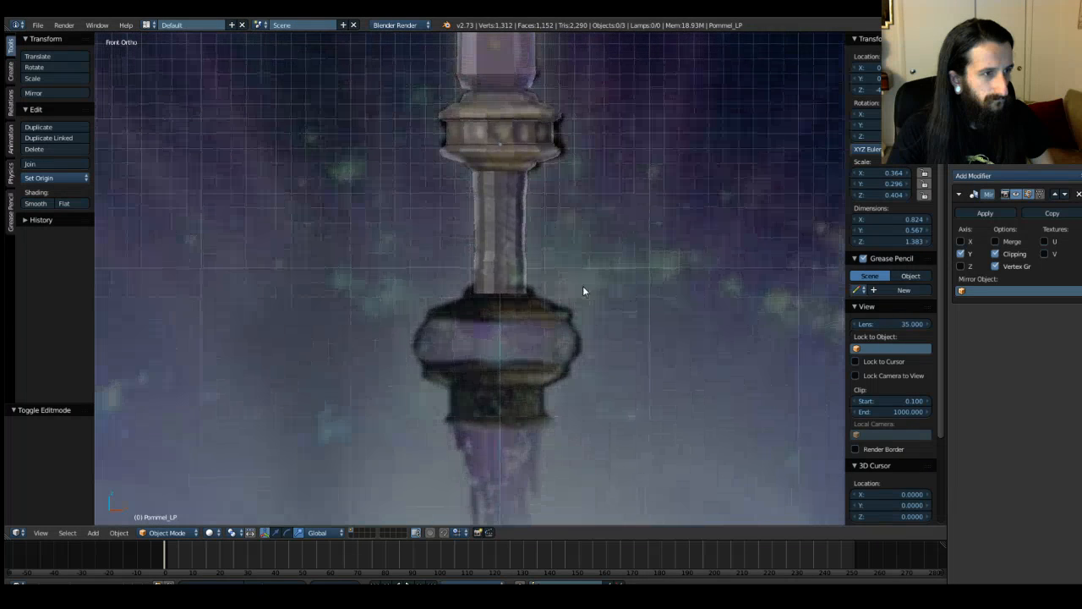
pyautogui.rightClick(535, 122)
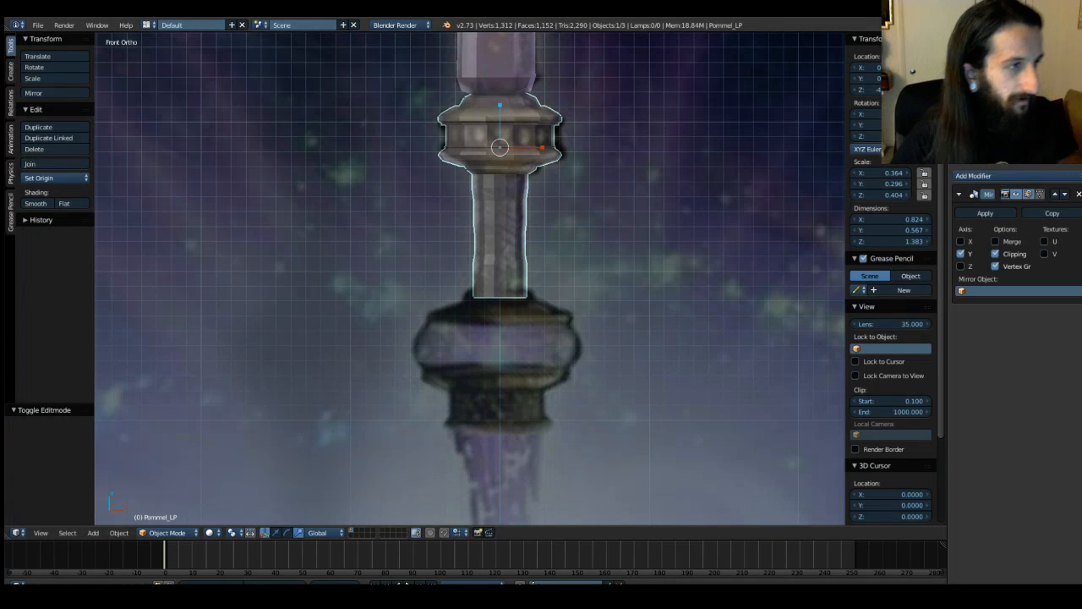
# Step: Try moving the two vertices just under the collar's lower rim on the negative X side by 0.073 along X and 0.006 along Z
pyautogui.rightClick(420, 223)
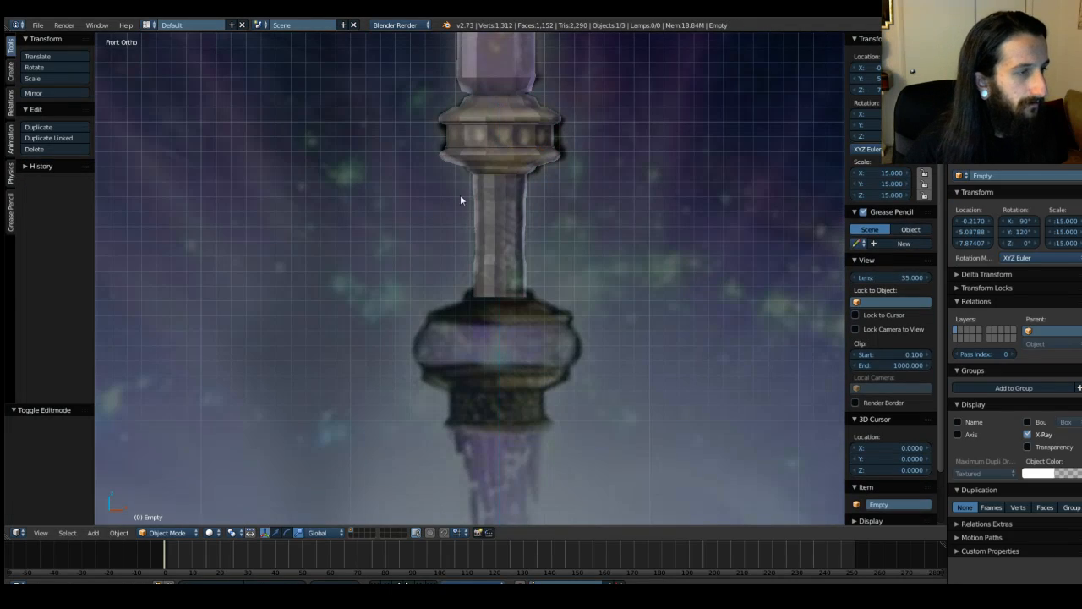
pyautogui.rightClick(486, 214)
pyautogui.press('Tab')
pyautogui.scroll(5, 429, 205)
pyautogui.keyDown('shift'); pyautogui.moveTo(428, 141); pyautogui.dragTo(406, 372, button='middle'); pyautogui.keyUp('shift')
pyautogui.press('b')
pyautogui.moveTo(365, 187); pyautogui.dragTo(397, 225)
pyautogui.press('q')
pyautogui.moveTo(376, 211); pyautogui.dragTo(403, 219)
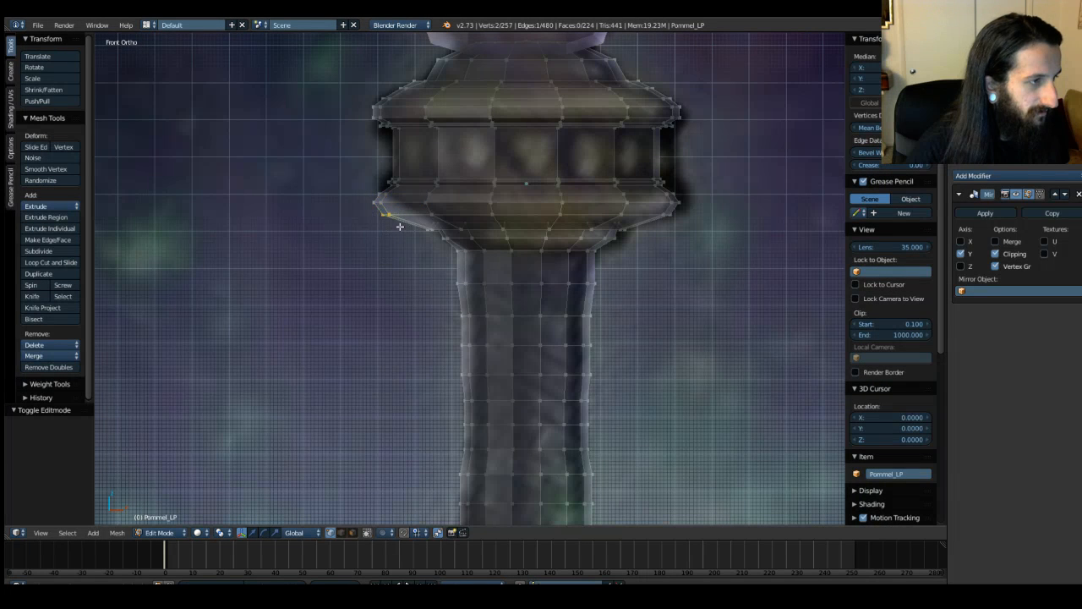
pyautogui.press('g')
pyautogui.press('x')
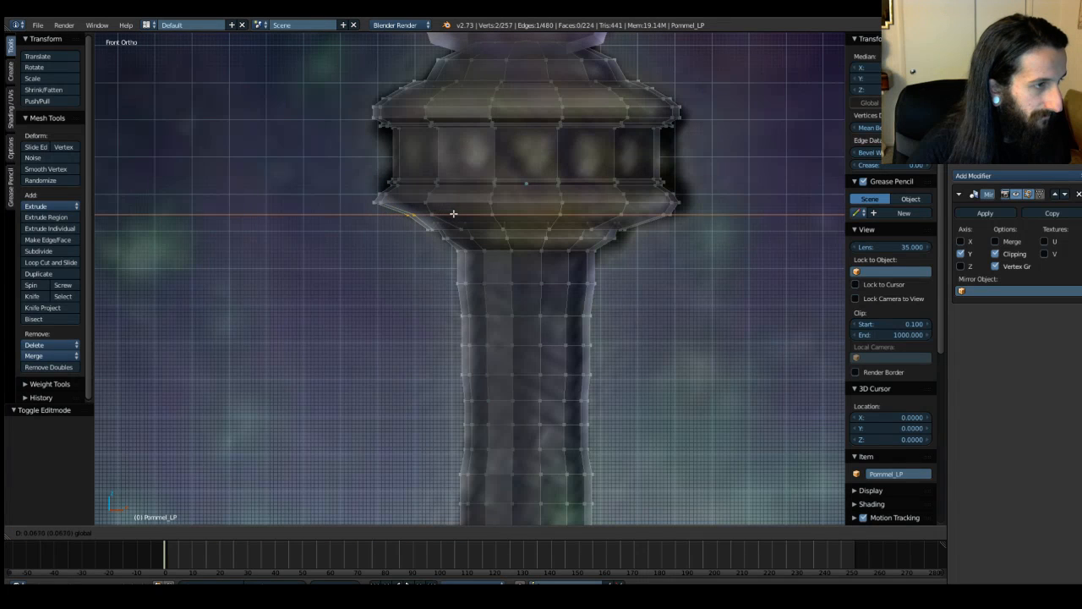
pyautogui.click(453, 213)
pyautogui.press('g')
pyautogui.press('z')
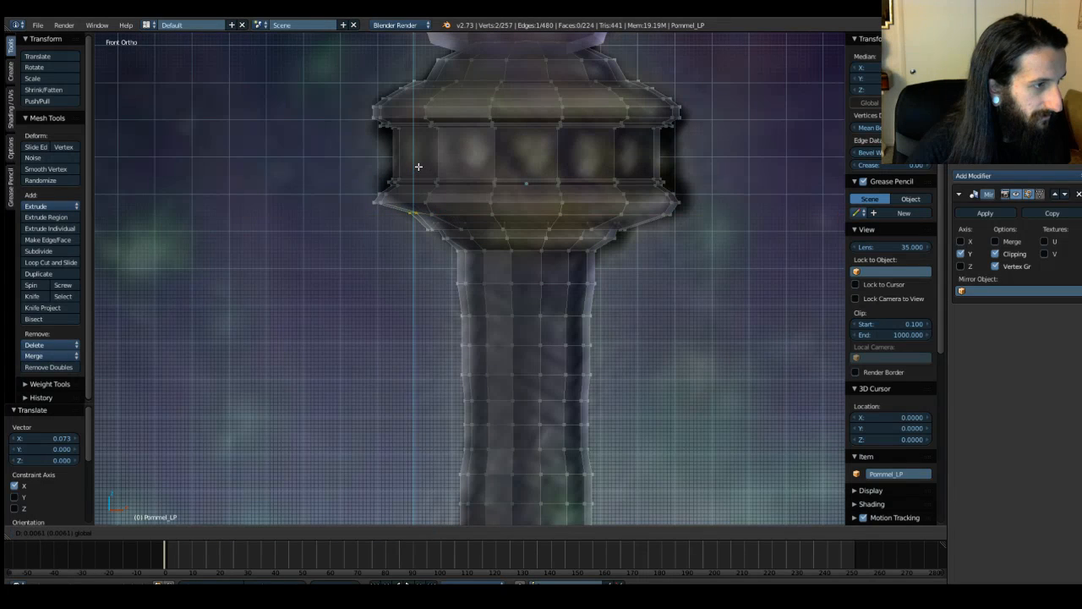
pyautogui.click(418, 167)
# Step: Try moving the lower rim's outer corner vertices inward about 0.049 along X and check the outline in Object Mode
pyautogui.rightClick(377, 201)
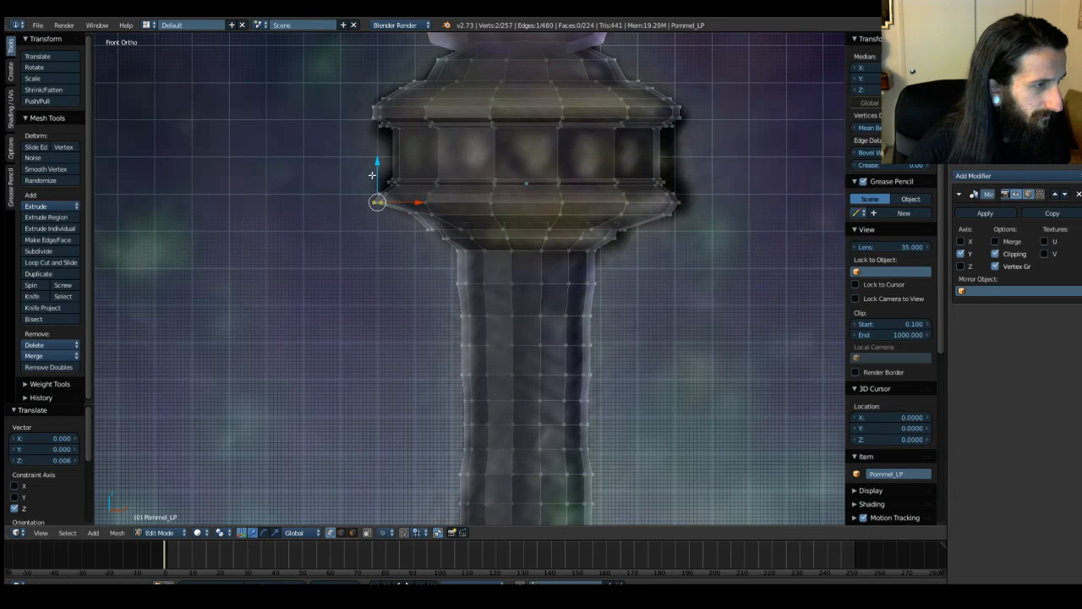
pyautogui.press('g')
pyautogui.press('x')
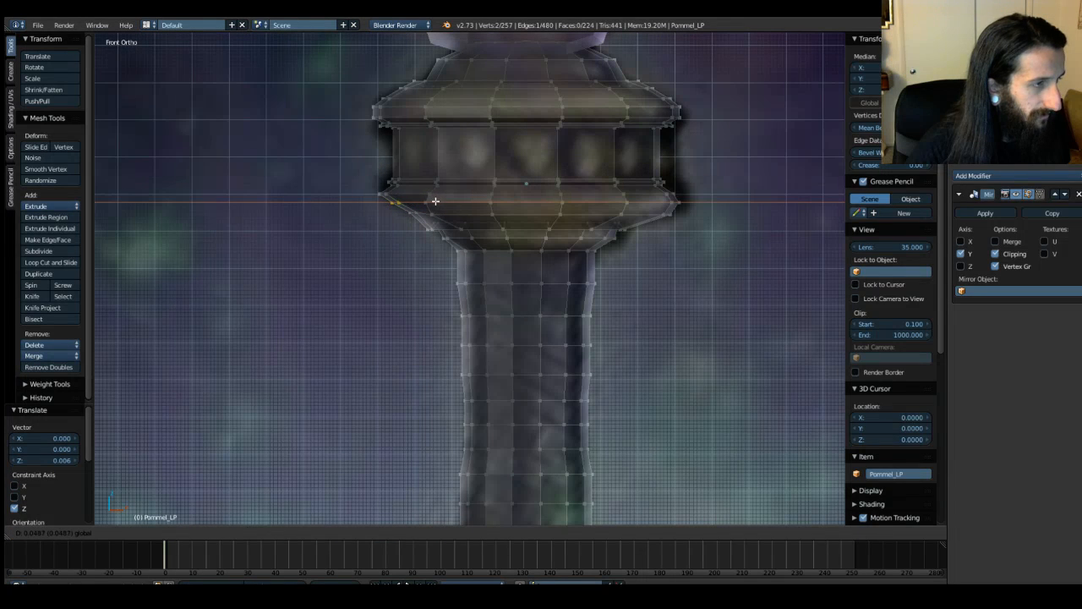
pyautogui.click(435, 200)
pyautogui.press('Tab')
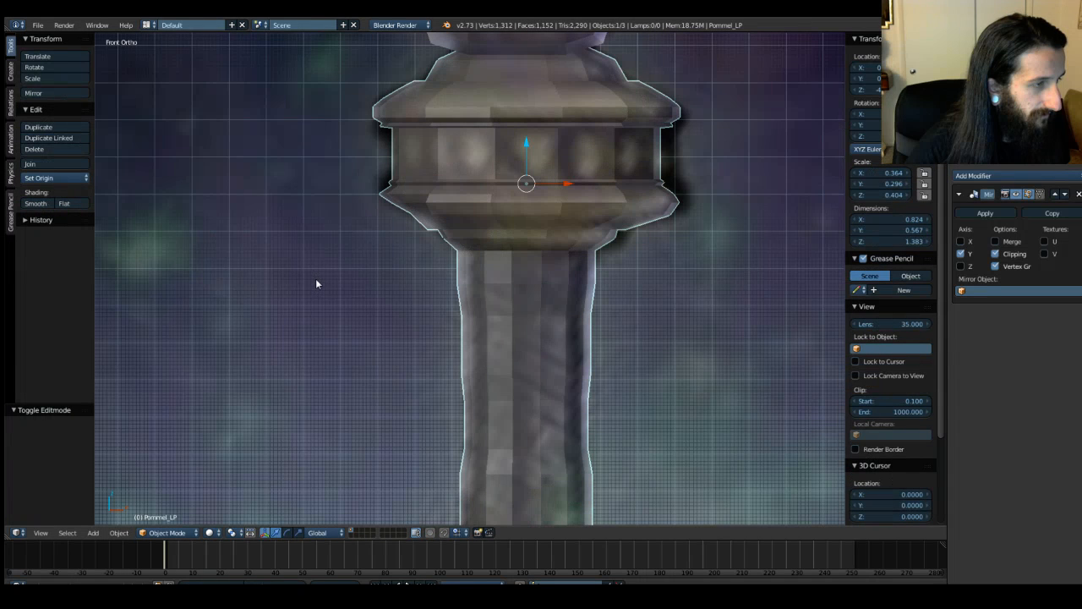
pyautogui.press('Tab')
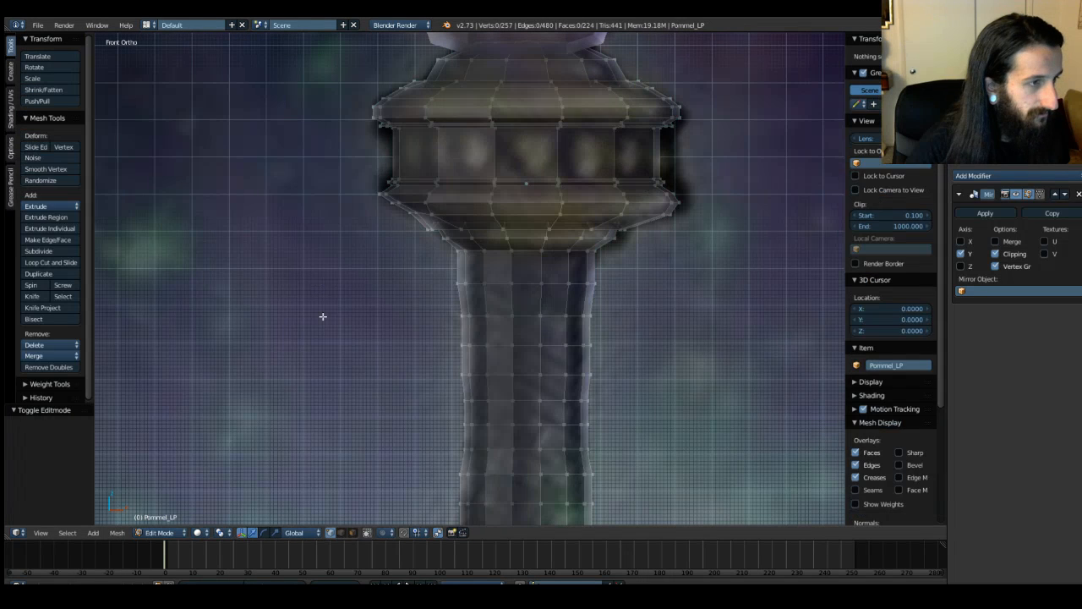
# Step: Undo the vertex moves on the collar's lower rim and deselect everything
pyautogui.hotkey('ctrl', 'z')
pyautogui.hotkey('ctrl', 'z')
pyautogui.hotkey('ctrl', 'z')
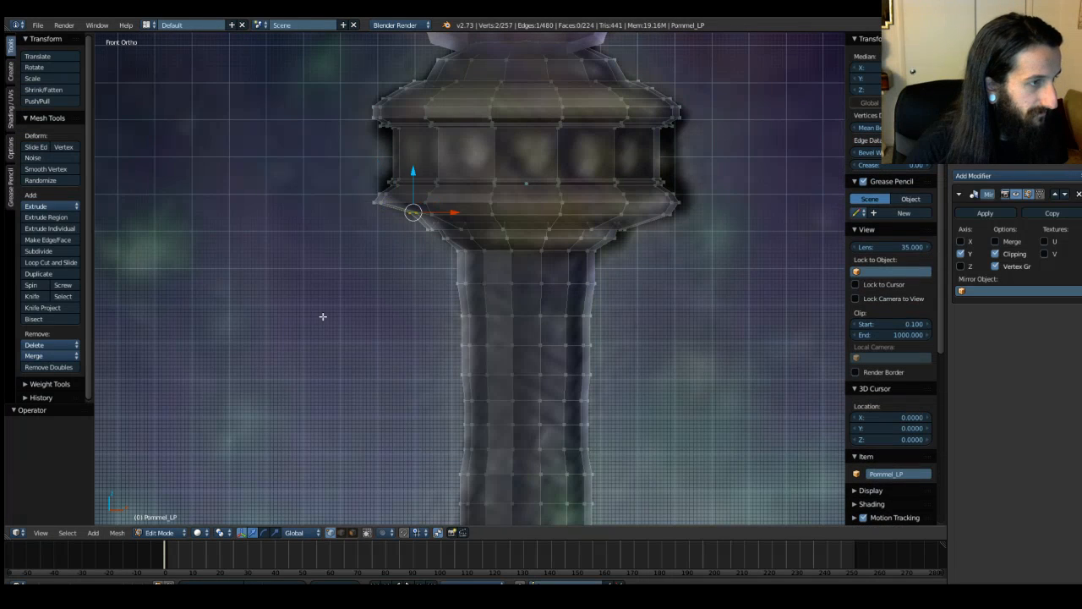
pyautogui.hotkey('ctrl', 'z')
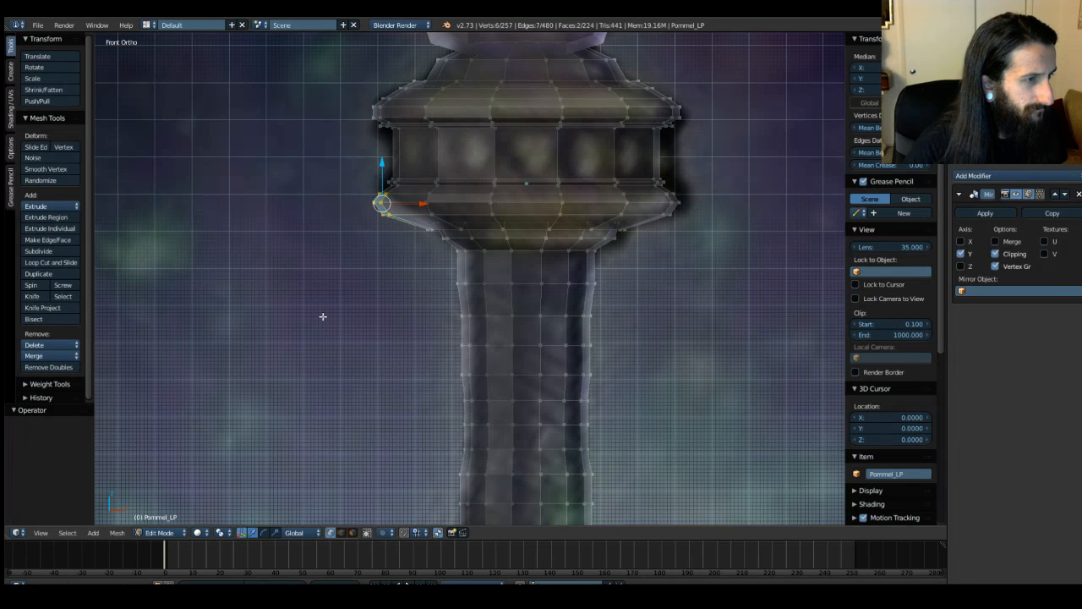
pyautogui.press('a')
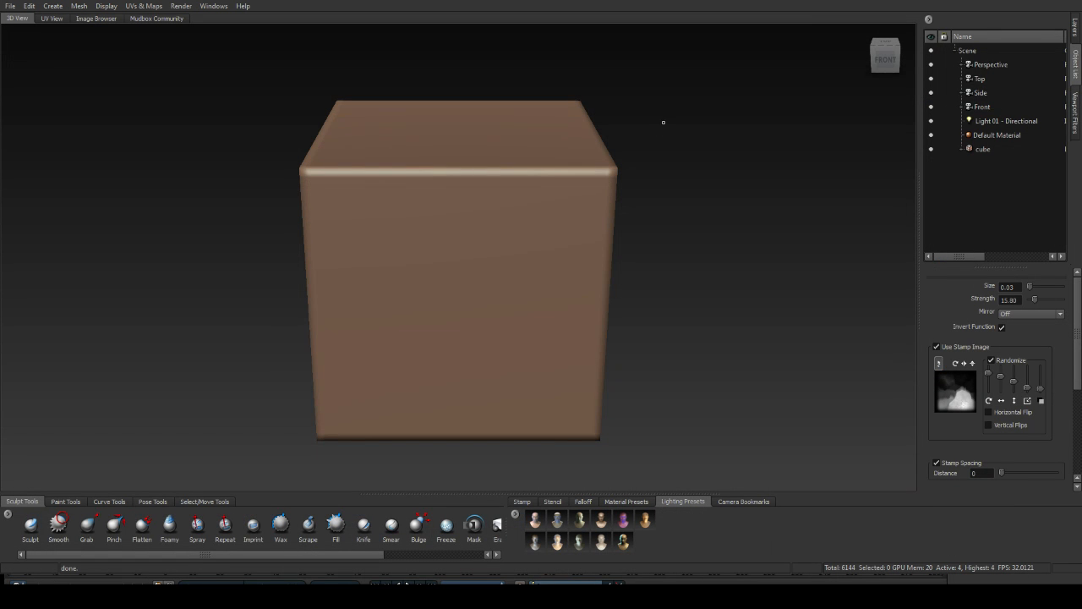
# Step: In Mudbox, display the cube's wireframe and subdivide the cube twice, up to level 6
pyautogui.keyDown('alt'); pyautogui.moveTo(765, 167); pyautogui.dragTo(746, 166); pyautogui.keyUp('alt')
pyautogui.press('w')
pyautogui.keyDown('alt'); pyautogui.moveTo(628, 254); pyautogui.dragTo(541, 253); pyautogui.keyUp('alt')
pyautogui.keyDown('alt'); pyautogui.moveTo(541, 254); pyautogui.dragTo(391, 223, button='right'); pyautogui.keyUp('alt')
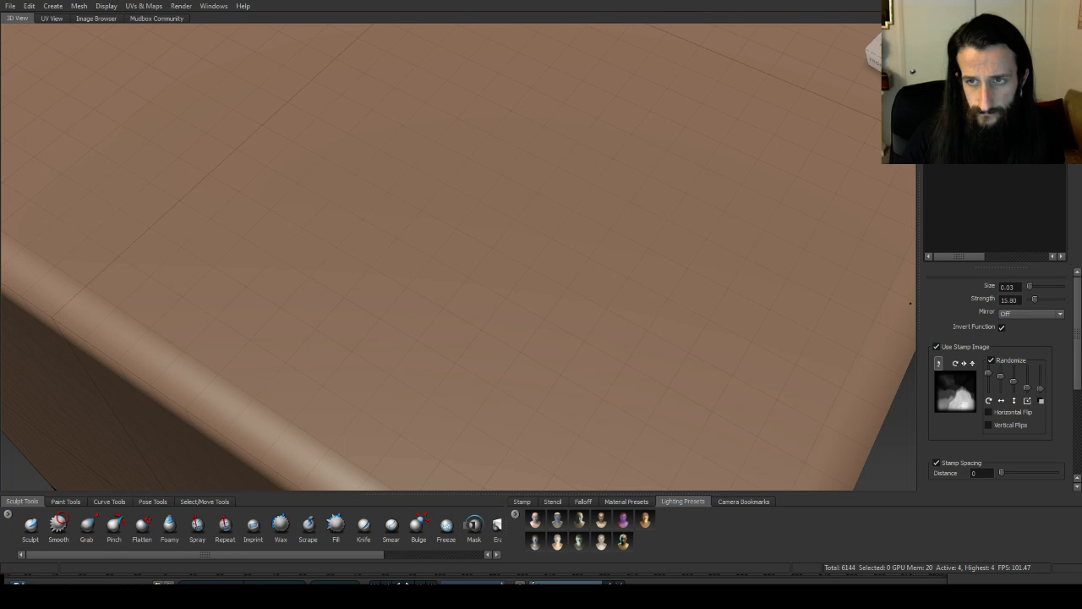
pyautogui.keyDown('alt'); pyautogui.moveTo(330, 311); pyautogui.dragTo(401, 295); pyautogui.keyUp('alt')
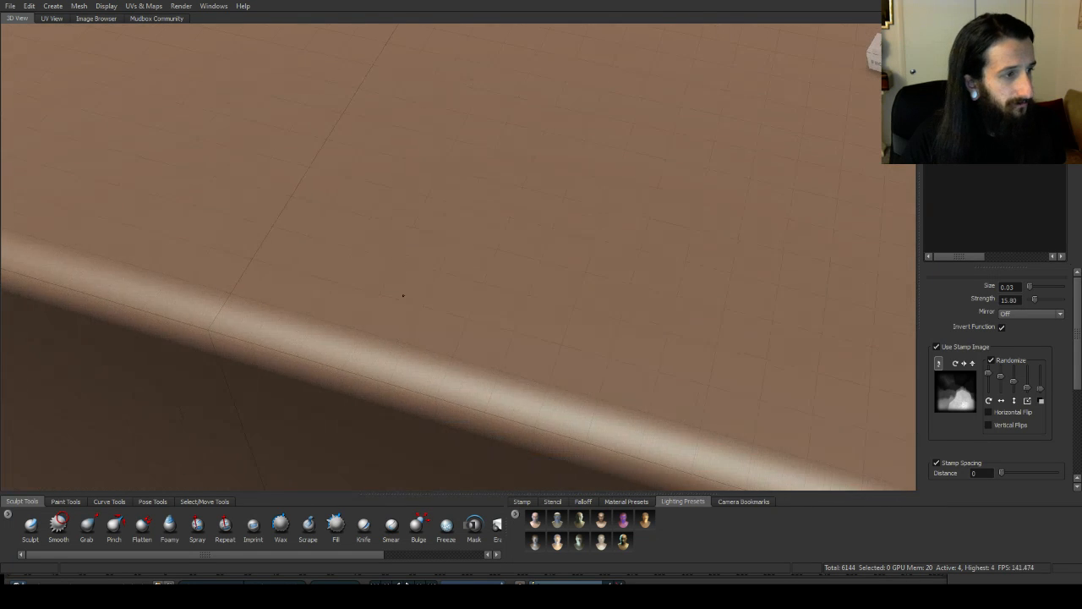
pyautogui.scroll(-5, 427, 252)
pyautogui.hotkey('shift', 'd')
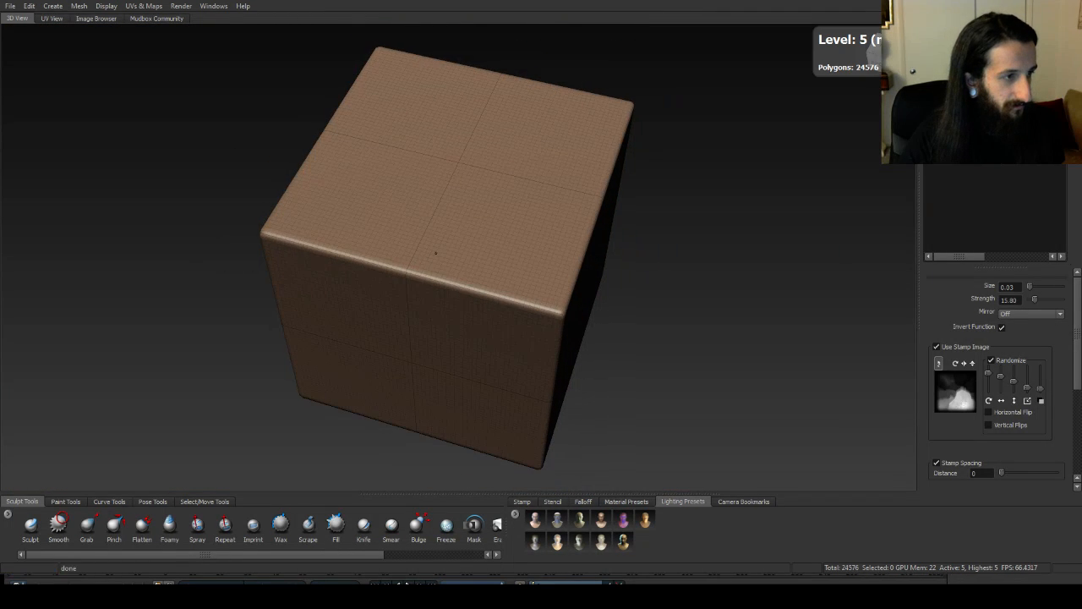
pyautogui.hotkey('shift', 'd')
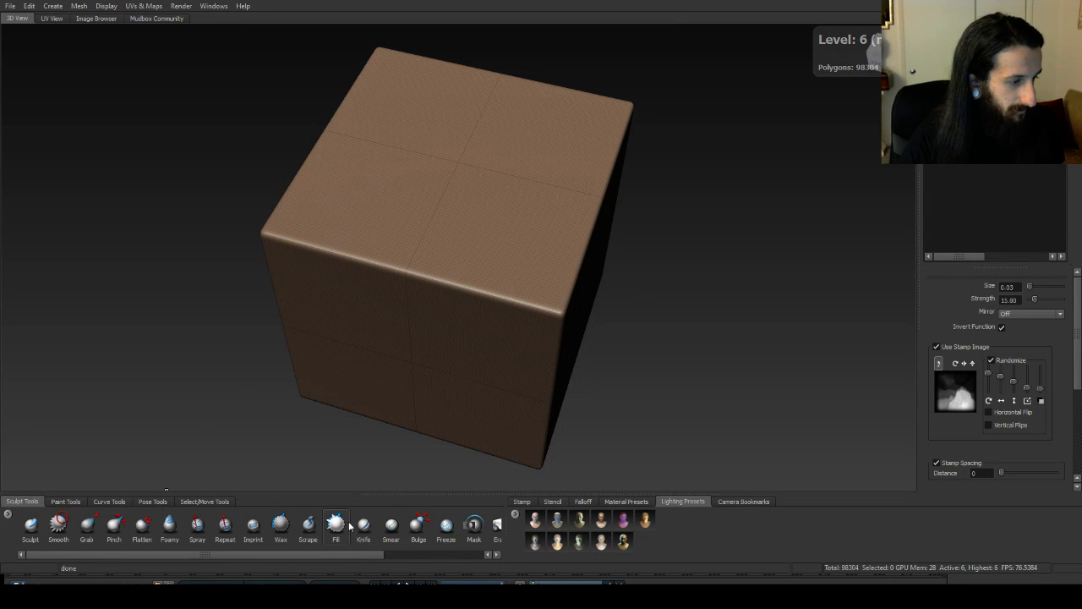
# Step: Scrape an uneven notch into the cube's upper edge with the Scrape tool
pyautogui.click(307, 525)
pyautogui.press('b')
pyautogui.moveTo(445, 285)
pyautogui.mouseDown()
pyautogui.moveTo(474, 286)
pyautogui.moveTo(338, 256)
pyautogui.moveTo(350, 262)
pyautogui.mouseUp()
pyautogui.keyDown('alt'); pyautogui.moveTo(554, 283); pyautogui.dragTo(512, 236); pyautogui.keyUp('alt')
pyautogui.keyDown('alt'); pyautogui.moveTo(431, 325); pyautogui.dragTo(502, 245); pyautogui.keyUp('alt')
# Step: Hide the wireframe and test a Sculpt tool stroke on the flat face below the scraped edge, undoing the stroke
pyautogui.click(32, 525)
pyautogui.keyDown('alt'); pyautogui.moveTo(306, 342); pyautogui.dragTo(387, 295); pyautogui.keyUp('alt')
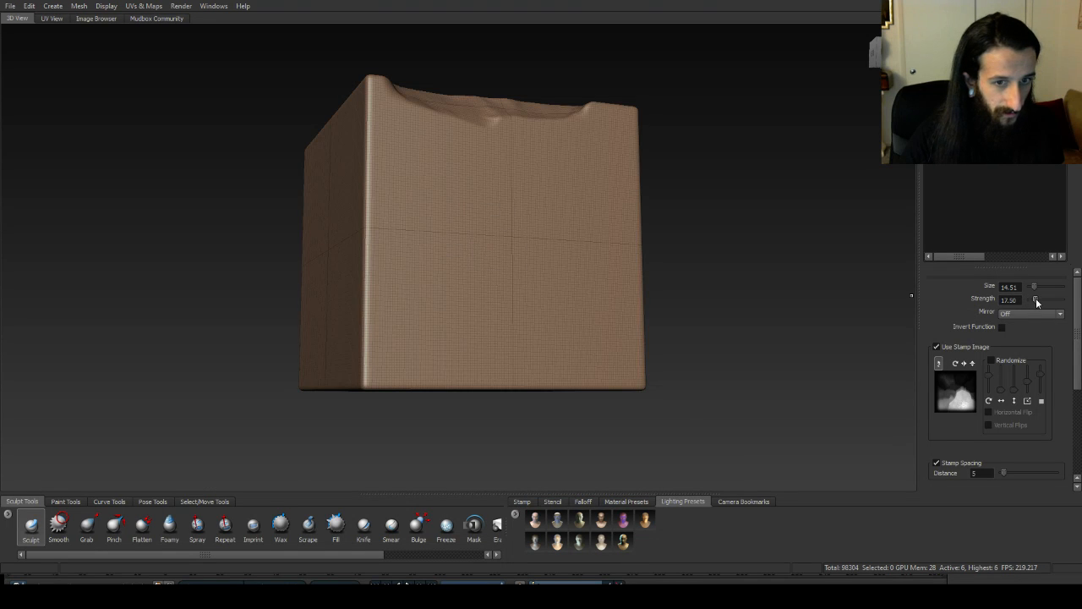
pyautogui.scroll(4, 565, 309)
pyautogui.press('w')
pyautogui.moveTo(442, 211); pyautogui.dragTo(449, 229)
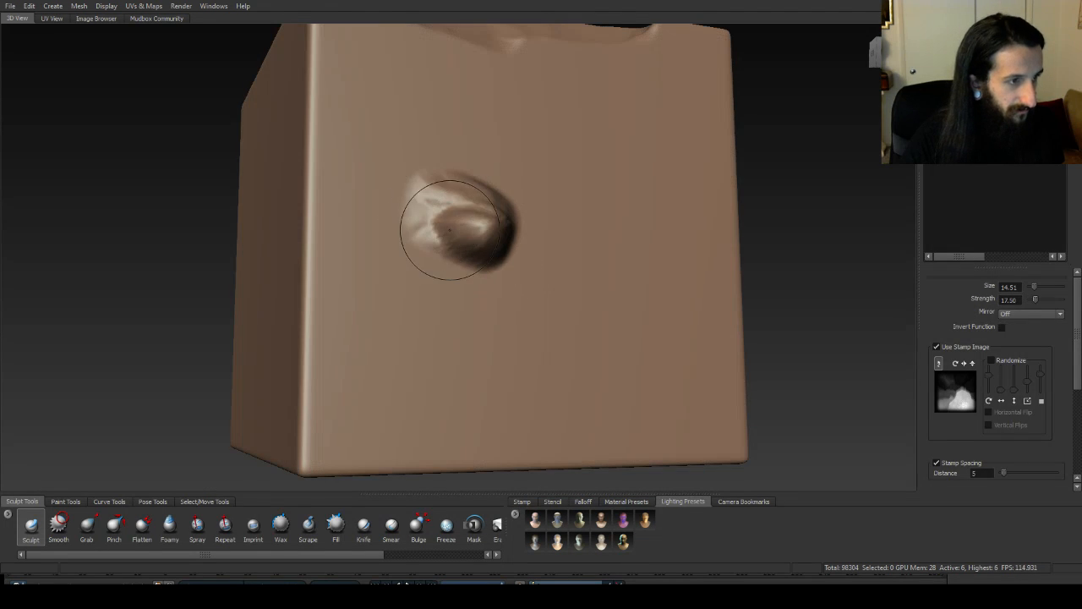
pyautogui.hotkey('ctrl', 'z')
# Step: Set the Sculpt tool's strength to 2 and test dabs on the face, undoing them
pyautogui.write('2')
pyautogui.press('Return')
pyautogui.click(545, 224)
pyautogui.click(441, 226)
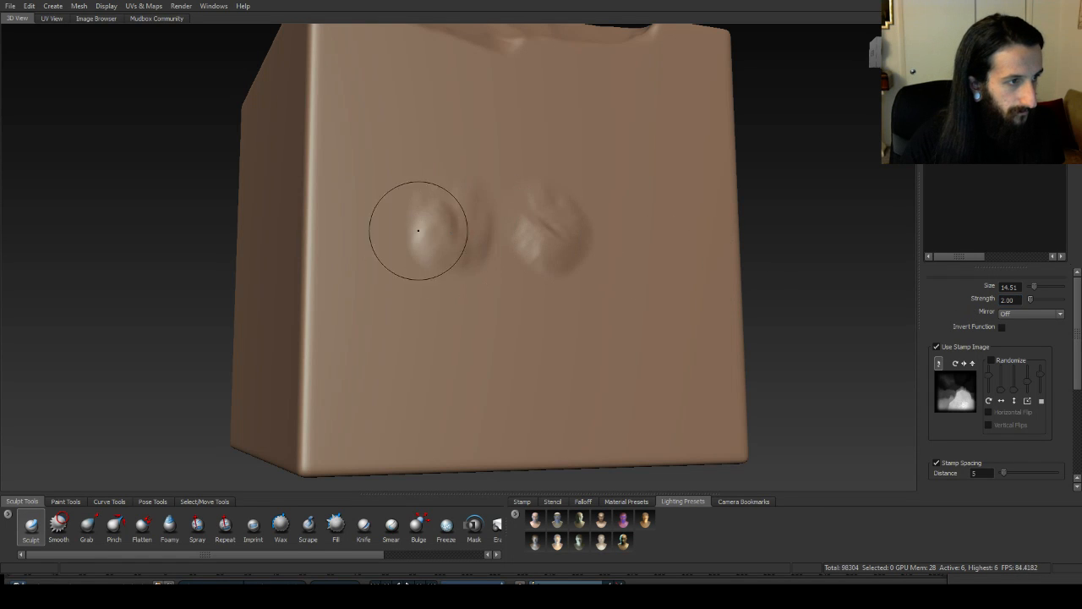
pyautogui.hotkey('ctrl', 'z')
pyautogui.hotkey('ctrl', 'z')
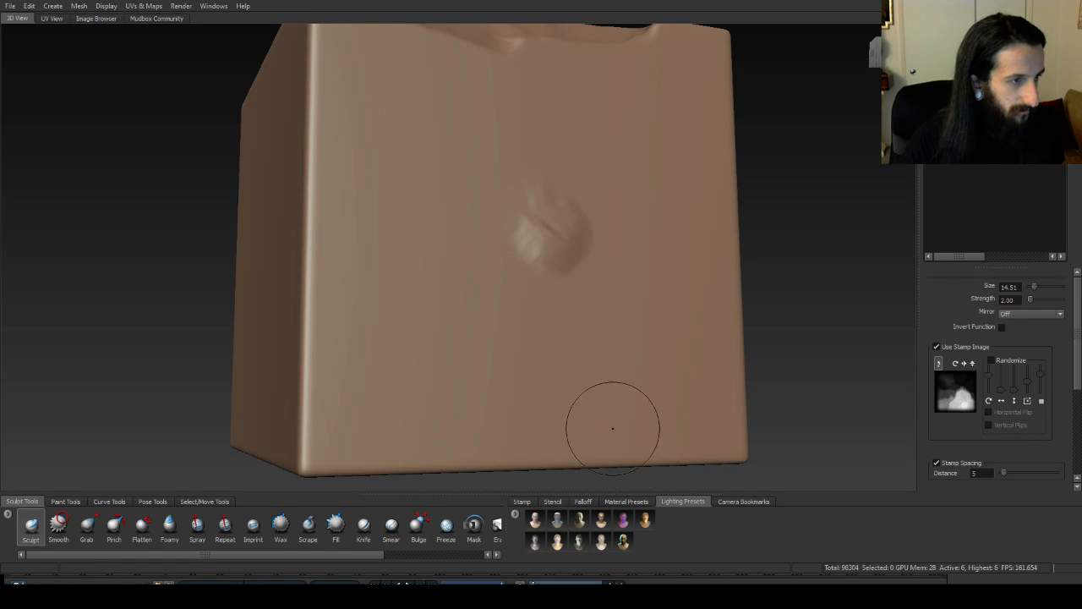
# Step: Choose the vertical stripes stamp for the Sculpt tool and test a diagonal stroke on the face, undoing it
pyautogui.click(584, 502)
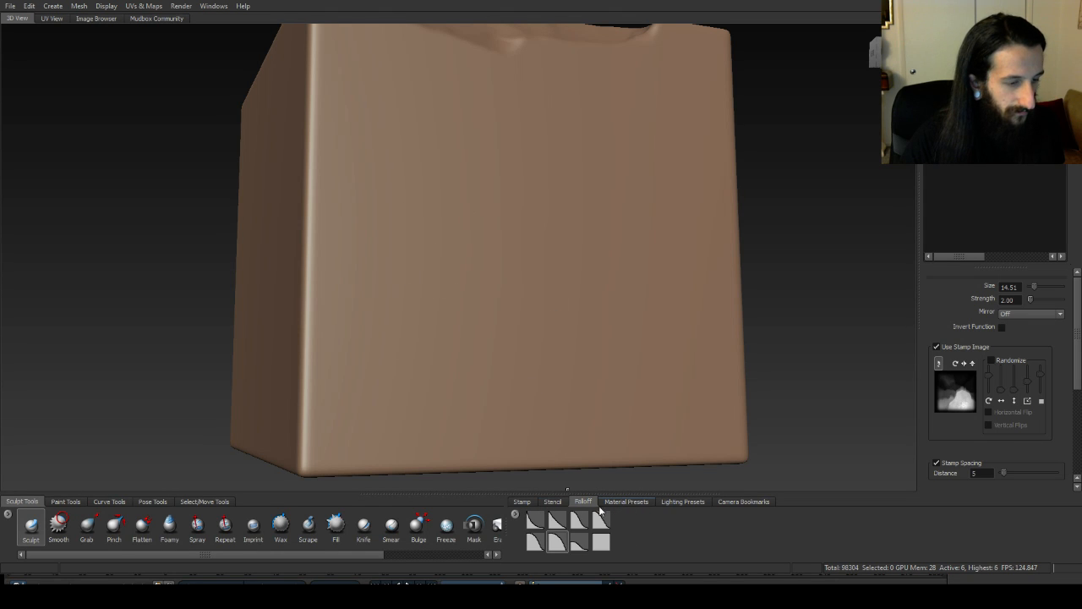
pyautogui.click(625, 501)
pyautogui.click(552, 502)
pyautogui.click(521, 502)
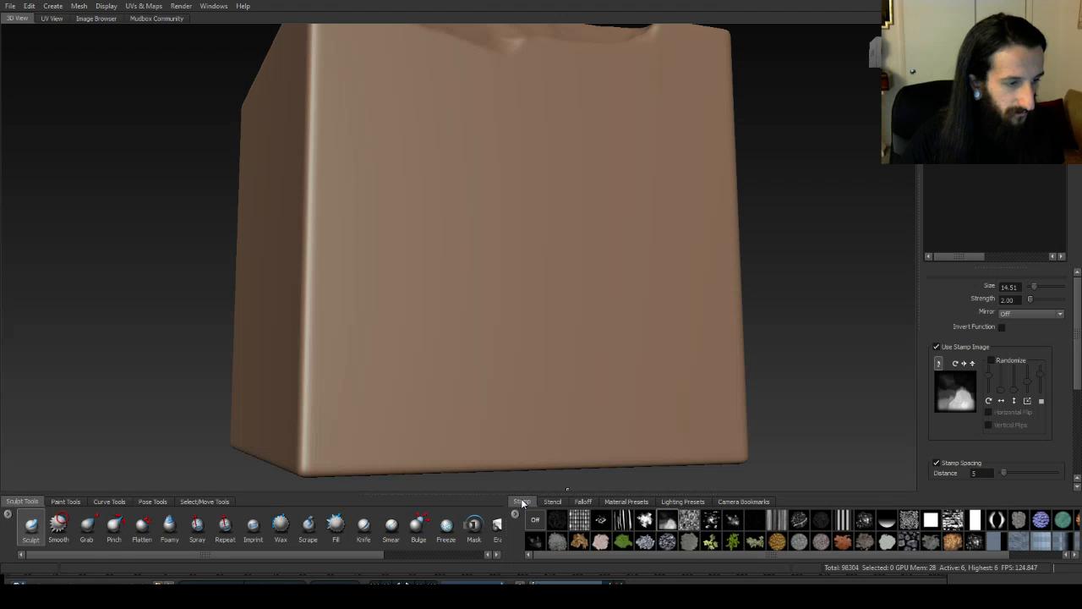
pyautogui.click(843, 518)
pyautogui.moveTo(363, 250); pyautogui.dragTo(452, 368)
pyautogui.hotkey('ctrl', 'z')
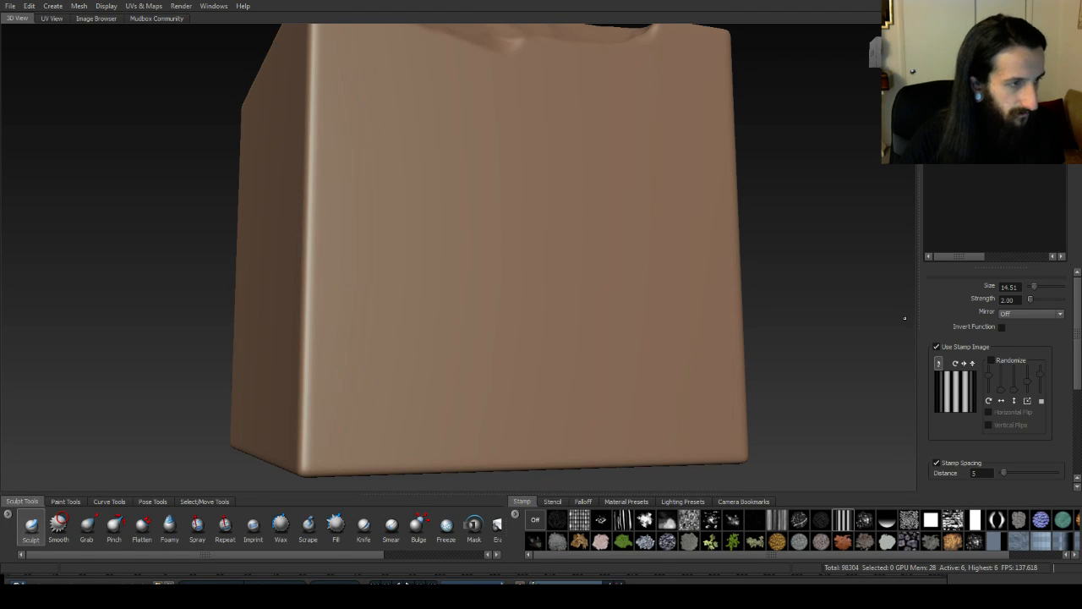
# Step: Turn off stamp spacing and test a short striped stroke in the middle of the face, undoing it
pyautogui.scroll(-2, 958, 406)
pyautogui.click(936, 396)
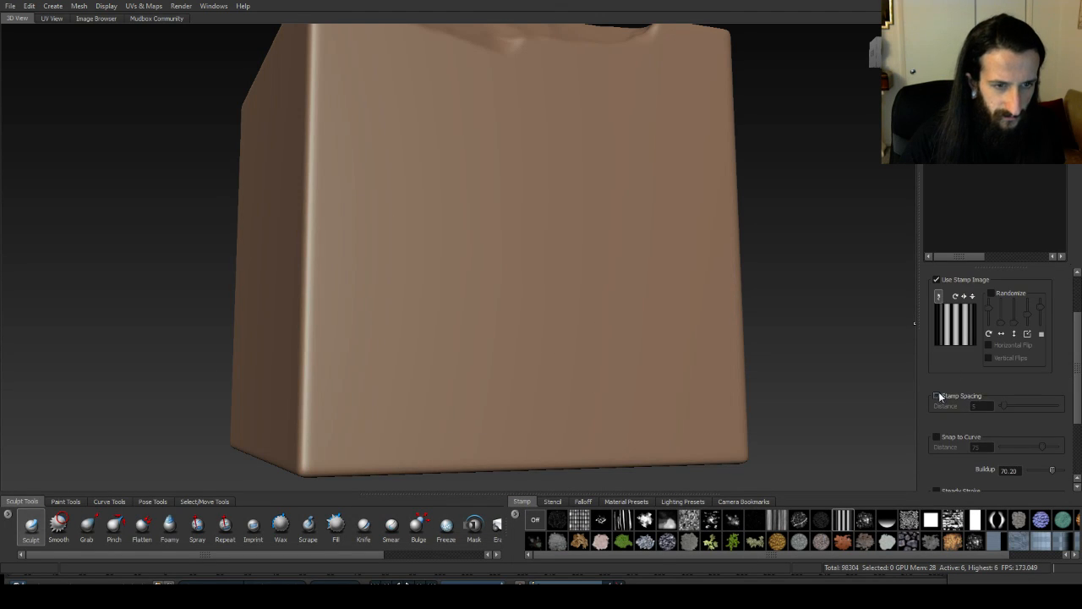
pyautogui.moveTo(519, 270); pyautogui.dragTo(534, 298)
pyautogui.hotkey('ctrl', 'z')
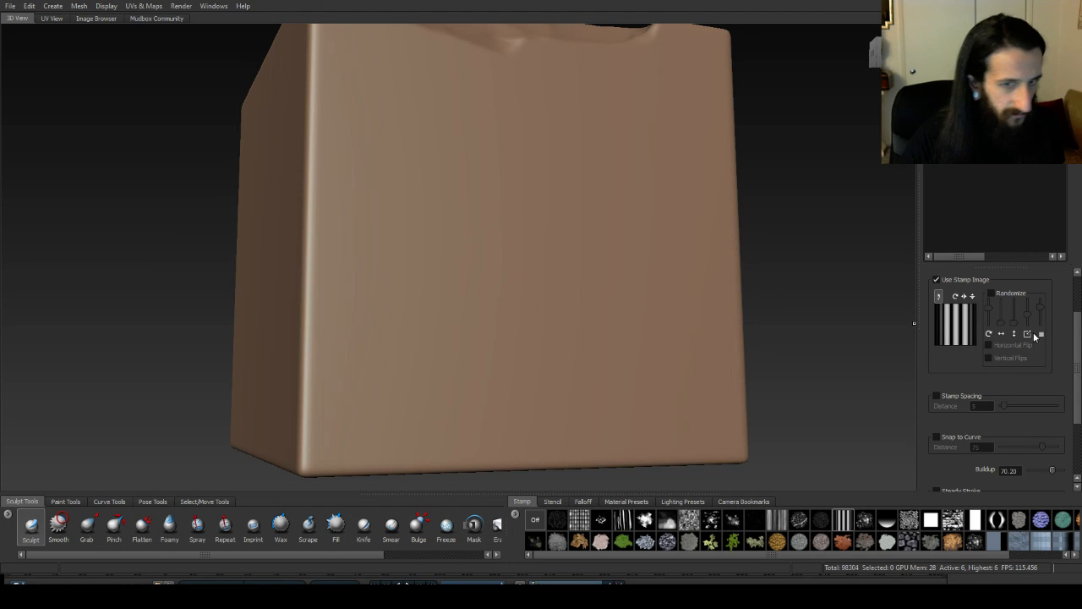
# Step: Set the brush buildup to 28.10 and sculpt five striped strokes across the face
pyautogui.scroll(-3, 1061, 408)
pyautogui.moveTo(1041, 379); pyautogui.dragTo(1036, 379)
pyautogui.moveTo(434, 150); pyautogui.dragTo(482, 297)
pyautogui.moveTo(587, 125); pyautogui.dragTo(596, 246)
pyautogui.moveTo(708, 259)
pyautogui.mouseDown()
pyautogui.moveTo(580, 334)
pyautogui.moveTo(491, 364)
pyautogui.mouseUp()
pyautogui.moveTo(370, 226); pyautogui.dragTo(495, 394)
pyautogui.moveTo(517, 145); pyautogui.dragTo(551, 313)
# Step: Choose the grainy noise stamp and sculpt rough texture beside the stripes and over the face's lower part
pyautogui.click(689, 520)
pyautogui.moveTo(640, 114)
pyautogui.mouseDown()
pyautogui.moveTo(620, 160)
pyautogui.moveTo(682, 200)
pyautogui.mouseUp()
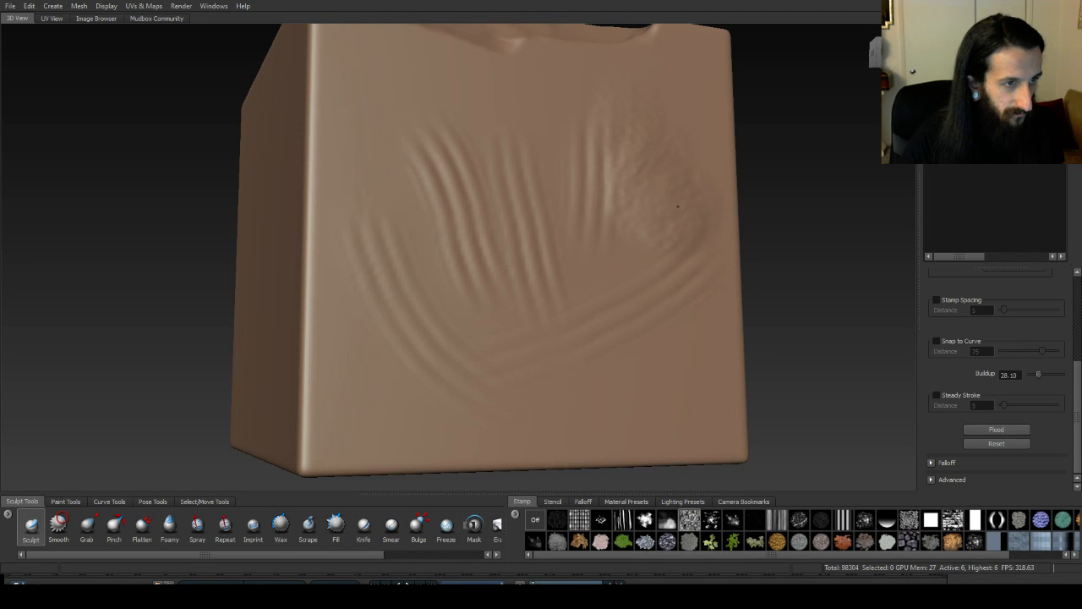
pyautogui.moveTo(723, 448); pyautogui.dragTo(659, 433)
pyautogui.moveTo(454, 422)
pyautogui.mouseDown()
pyautogui.moveTo(414, 402)
pyautogui.moveTo(367, 292)
pyautogui.moveTo(358, 232)
pyautogui.moveTo(450, 236)
pyautogui.mouseUp()
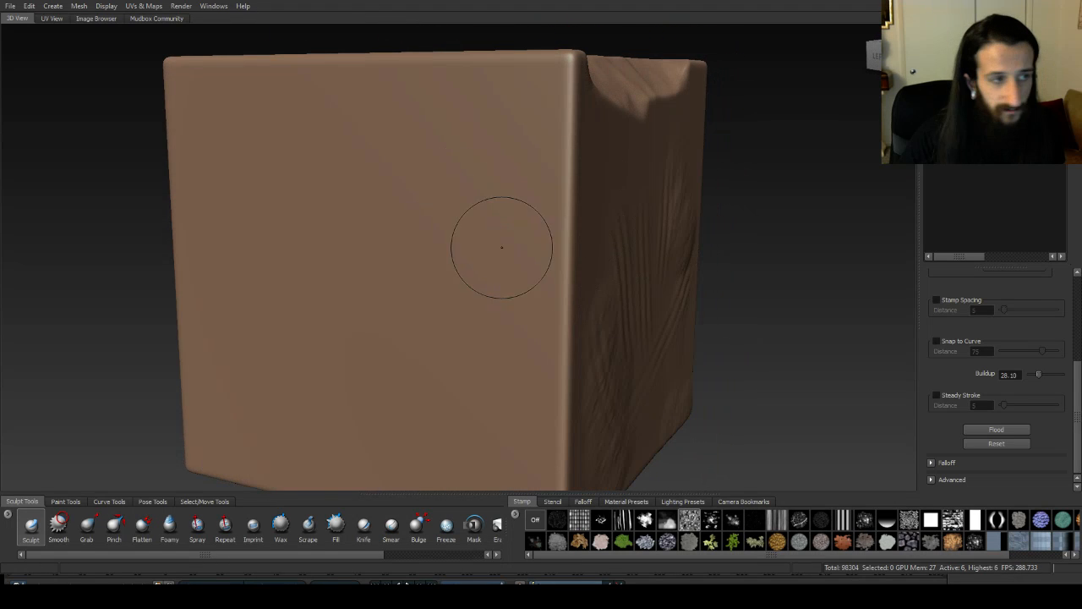
# Step: Scrape chipped facets along the cube's vertical edge and its lower corner with the Scrape tool
pyautogui.scroll(-4, 455, 233)
pyautogui.scroll(-1, 577, 251)
pyautogui.click(308, 526)
pyautogui.moveTo(526, 235); pyautogui.dragTo(448, 257)
pyautogui.moveTo(507, 300); pyautogui.dragTo(514, 399)
pyautogui.keyDown('alt'); pyautogui.moveTo(514, 395); pyautogui.dragTo(495, 273); pyautogui.keyUp('alt')
pyautogui.moveTo(494, 273)
pyautogui.mouseDown()
pyautogui.moveTo(473, 244)
pyautogui.moveTo(548, 298)
pyautogui.mouseUp()
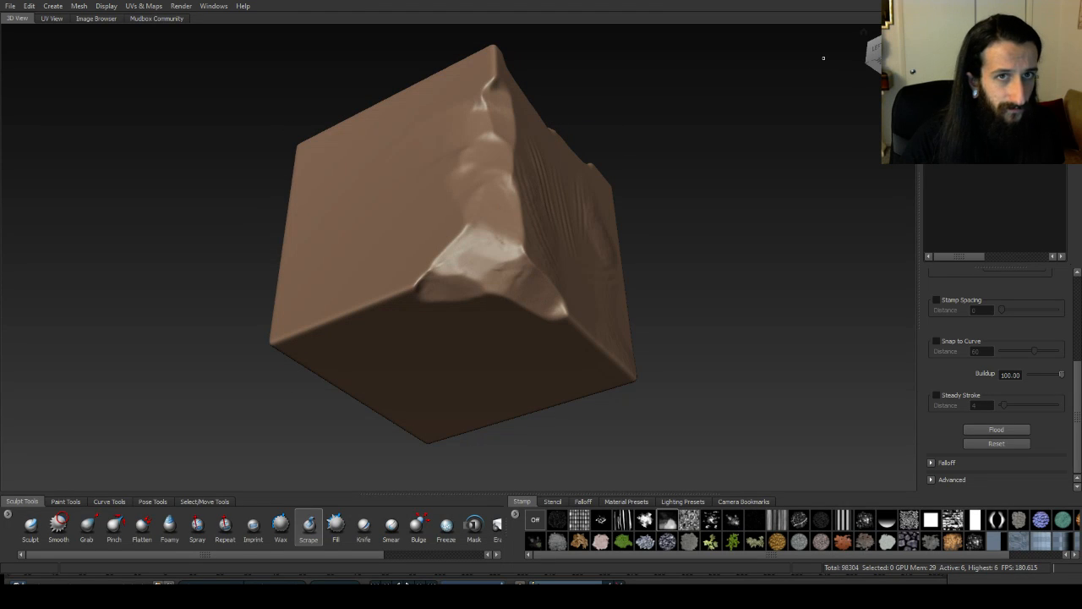
# Step: Return to Blender and examine the pommel's neck and the reference bulb below it
pyautogui.click(1071, 4)
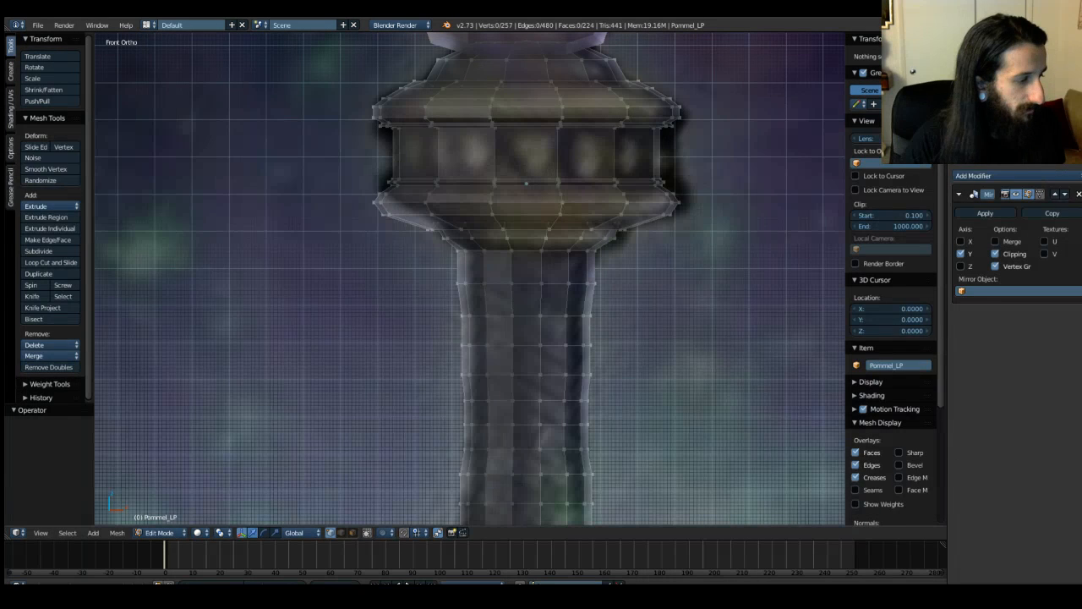
pyautogui.scroll(-8, 510, 186)
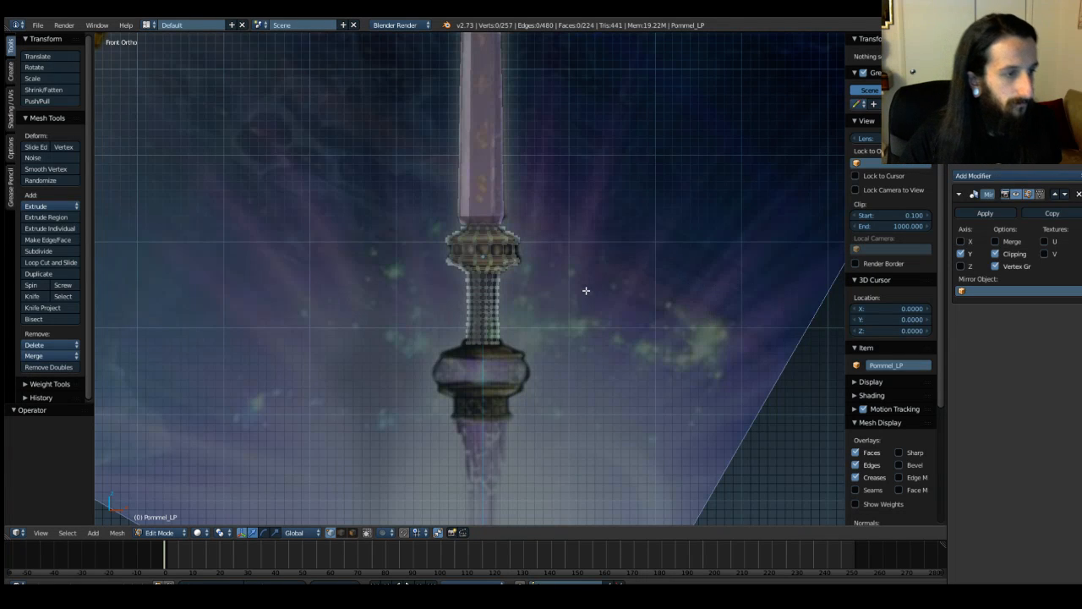
pyautogui.scroll(3, 551, 305)
pyautogui.scroll(4, 551, 305)
pyautogui.keyDown('shift'); pyautogui.moveTo(645, 362); pyautogui.dragTo(618, 213, button='middle'); pyautogui.keyUp('shift')
pyautogui.keyDown('shift'); pyautogui.moveTo(603, 347); pyautogui.dragTo(590, 389, button='middle'); pyautogui.keyUp('shift')
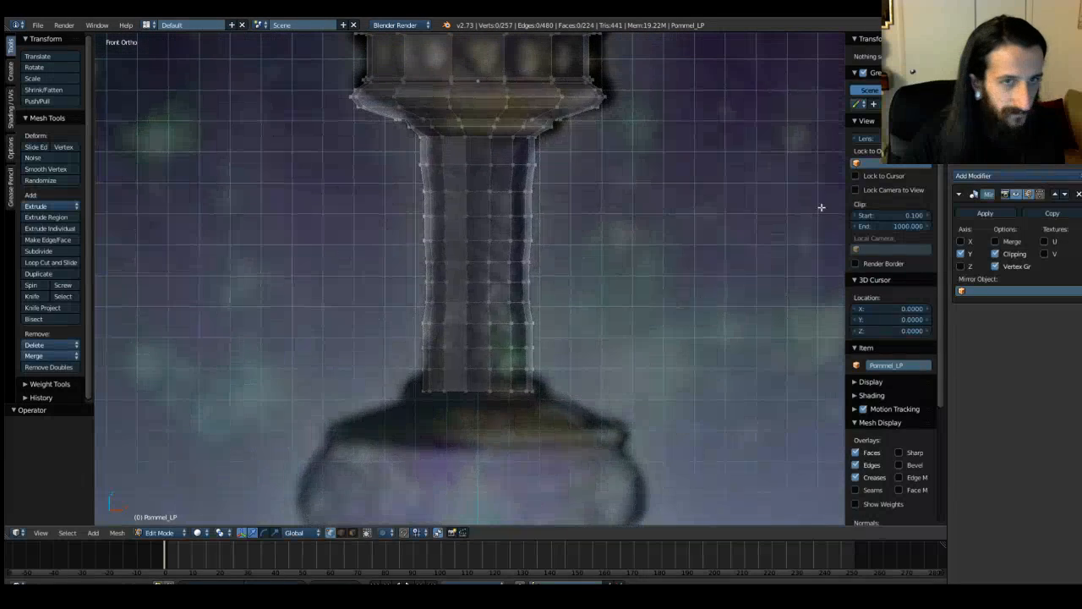
# Step: Duplicate the Pommel_LP object in Object Mode and move the copy by -1.431 along Z onto the reference bulb
pyautogui.press('Tab')
pyautogui.scroll(-2, 693, 216)
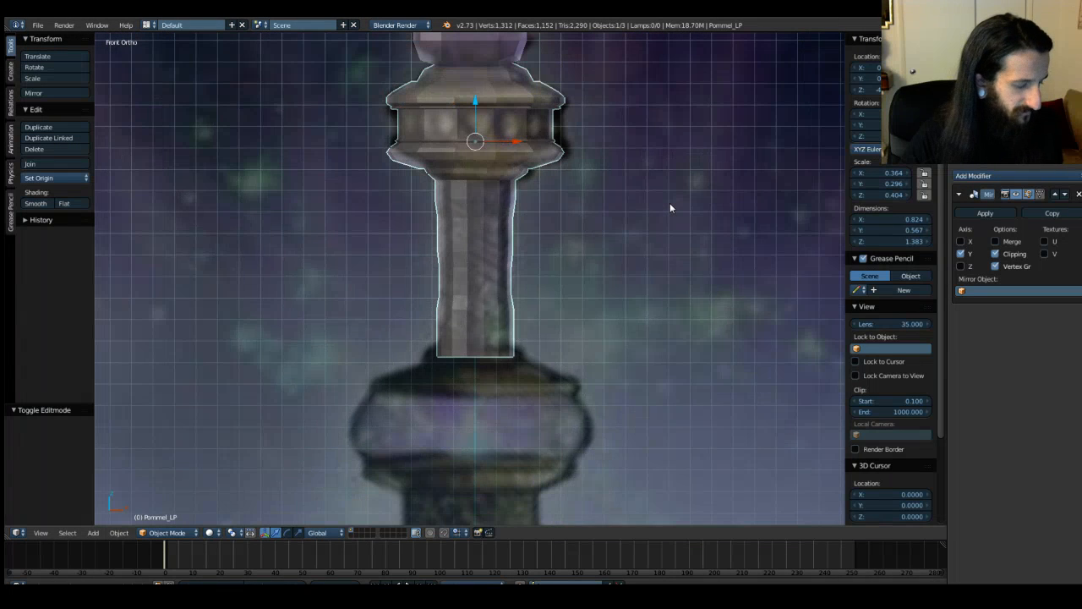
pyautogui.hotkey('shift', 'd')
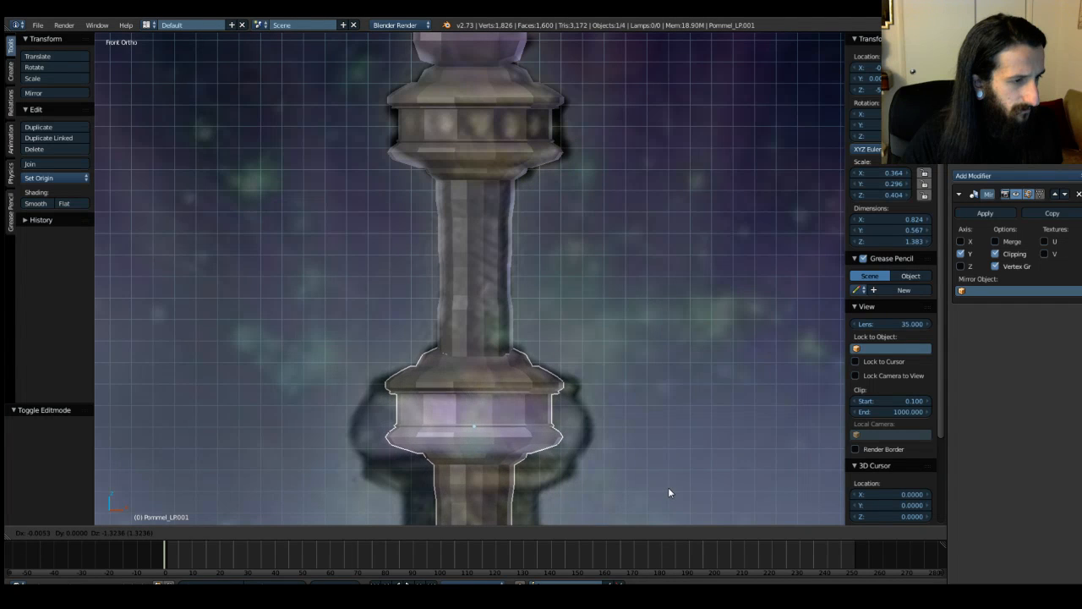
pyautogui.press('Escape')
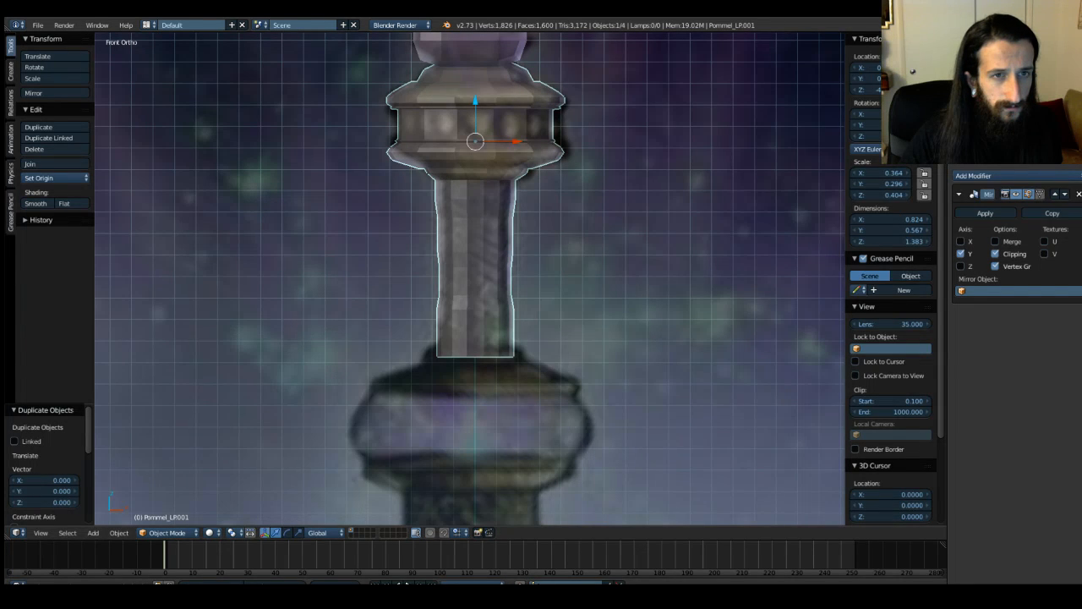
pyautogui.press('g')
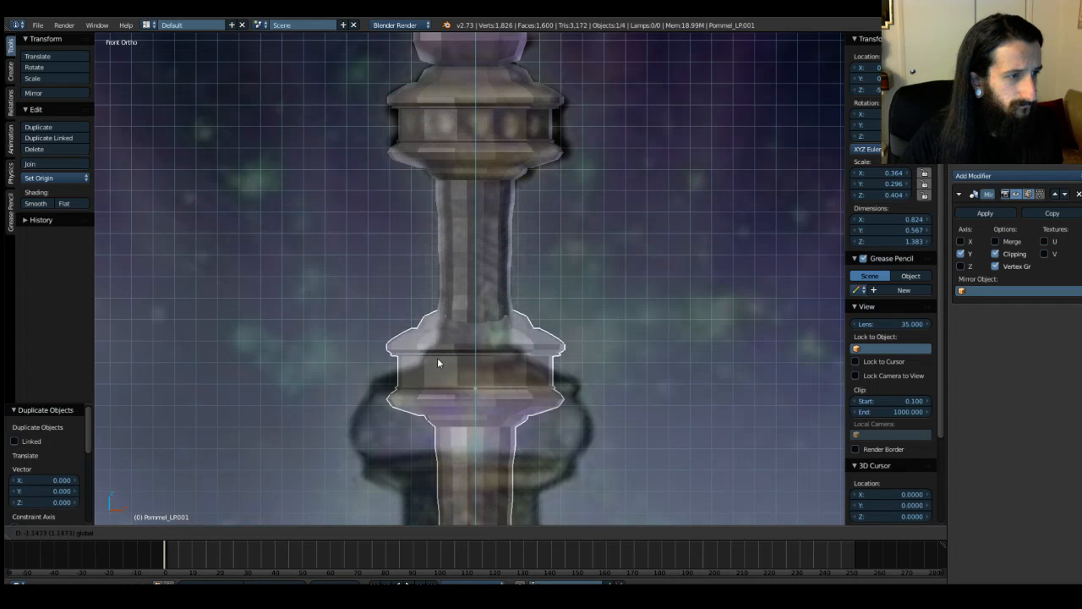
pyautogui.click(446, 414)
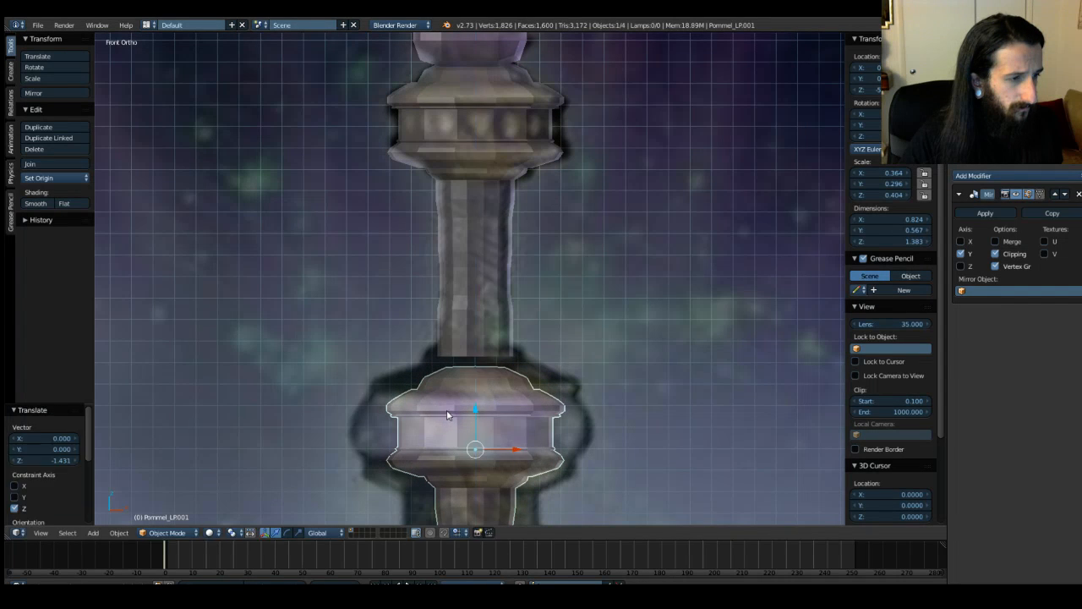
# Step: Delete the duplicated Pommel_LP.001 object placed over the reference bulb
pyautogui.keyDown('shift'); pyautogui.moveTo(616, 369); pyautogui.dragTo(618, 295, button='middle'); pyautogui.keyUp('shift')
pyautogui.press('Tab')
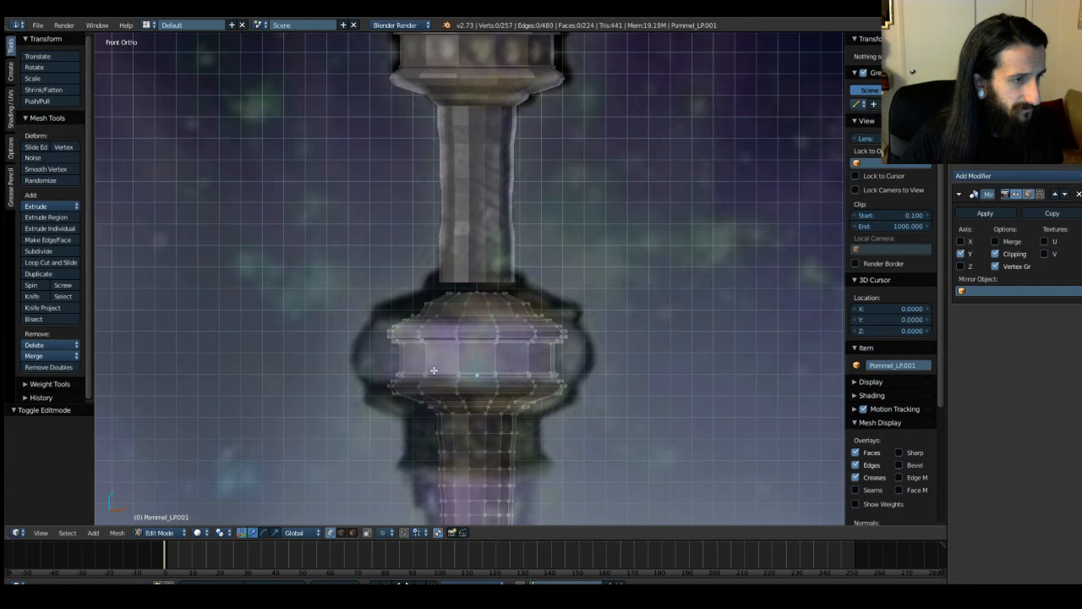
pyautogui.keyDown('shift'); pyautogui.moveTo(683, 410); pyautogui.dragTo(692, 350, button='middle'); pyautogui.keyUp('shift')
pyautogui.press('x')
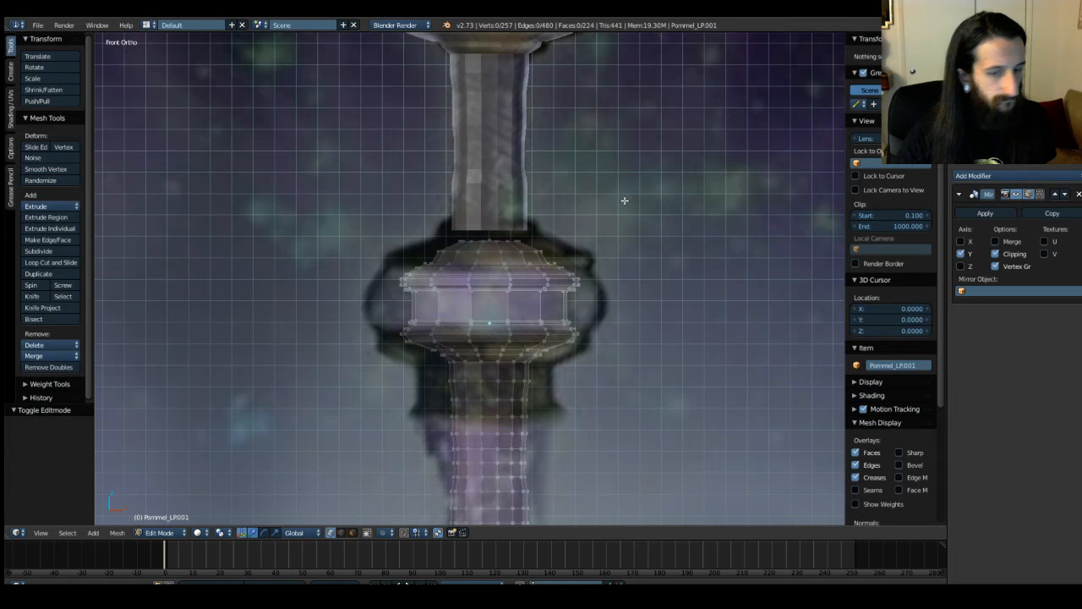
pyautogui.press('Tab')
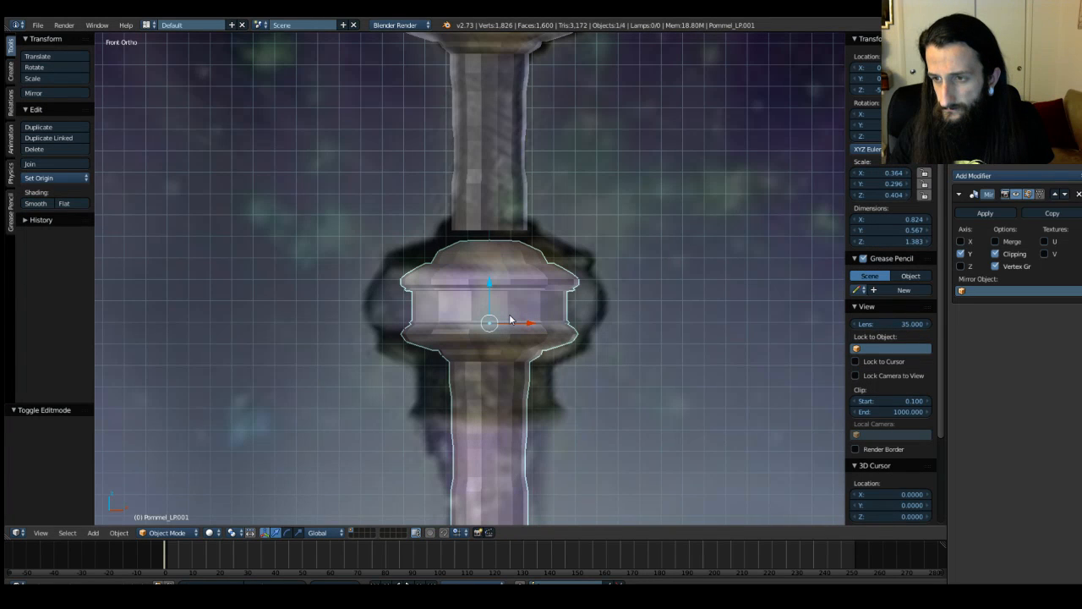
pyautogui.press('x')
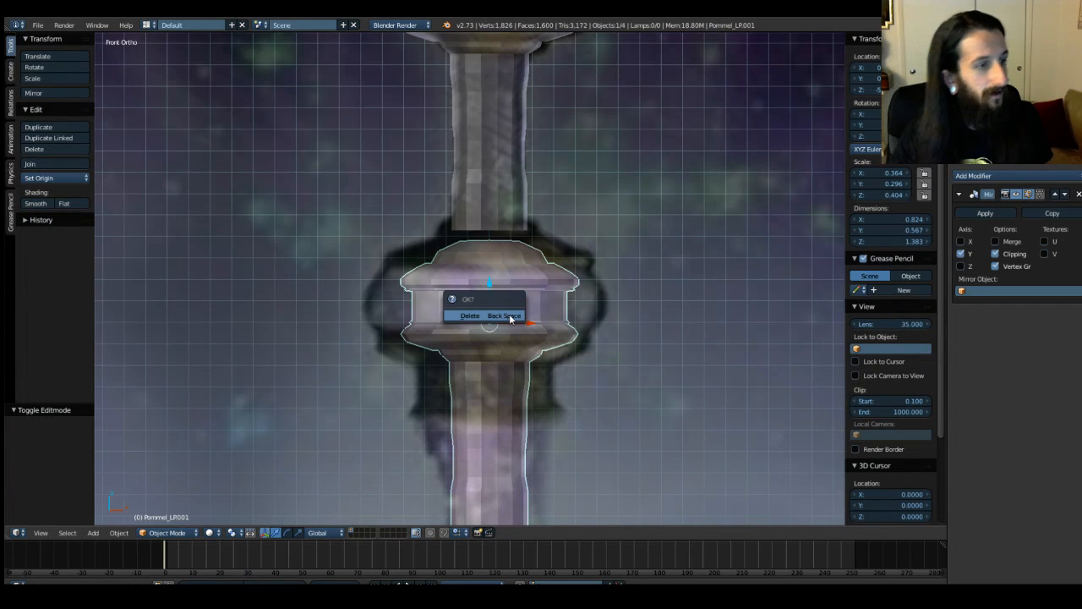
pyautogui.click(510, 319)
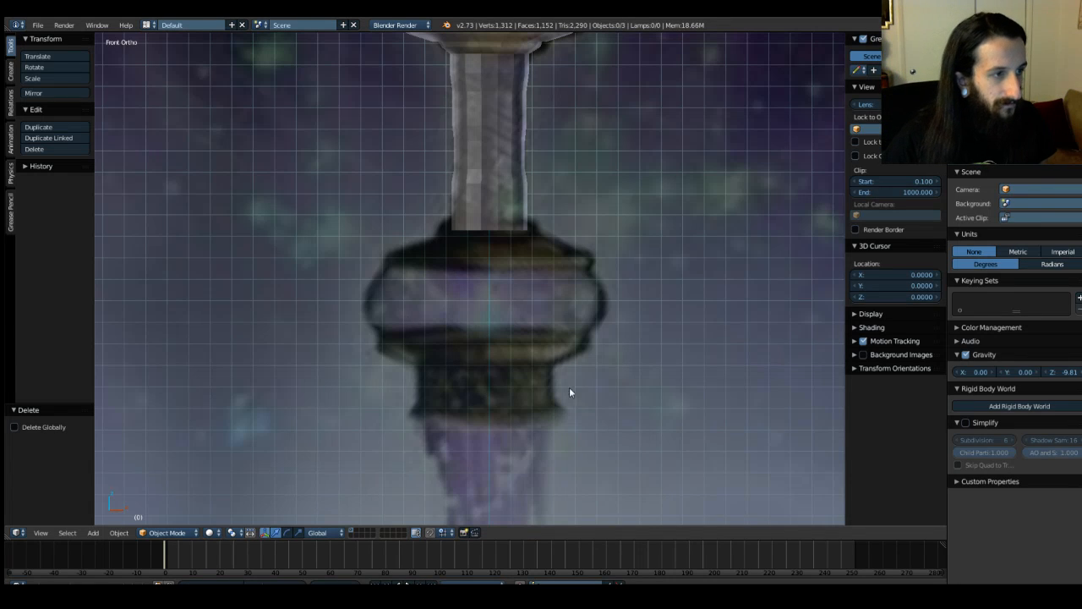
# Step: Delete the lowest ring of vertices on the Pommel_LP neck, just above the reference bulb
pyautogui.scroll(-6, 516, 217)
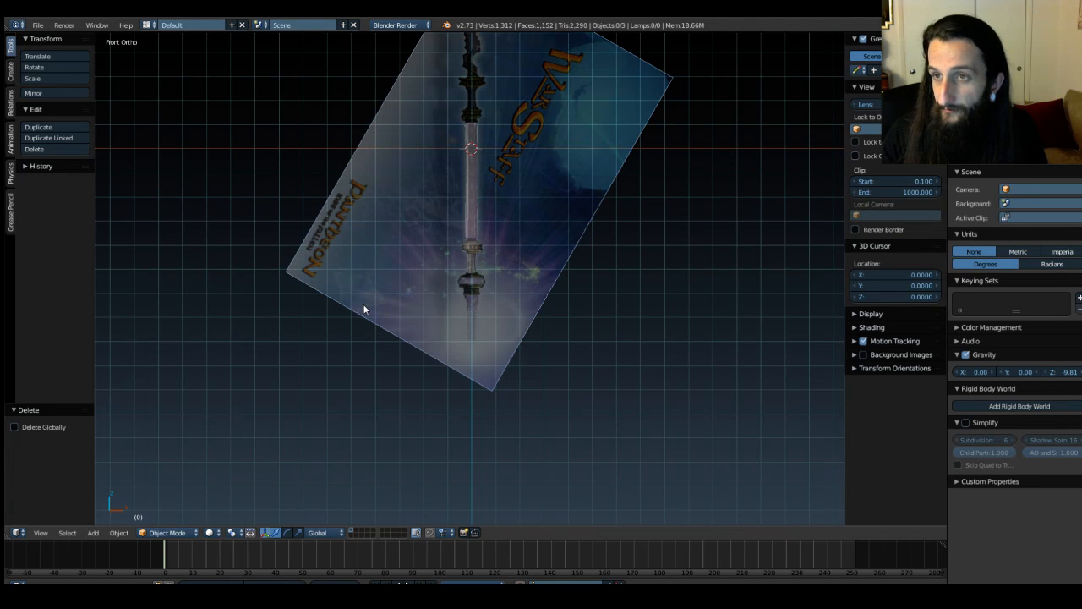
pyautogui.scroll(9, 478, 279)
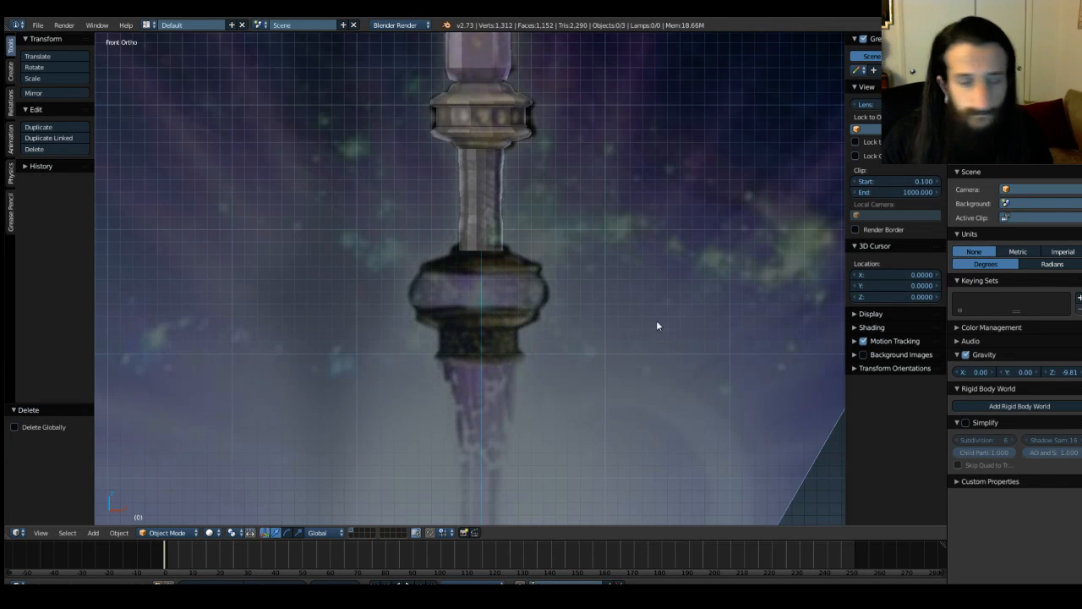
pyautogui.scroll(6, 502, 285)
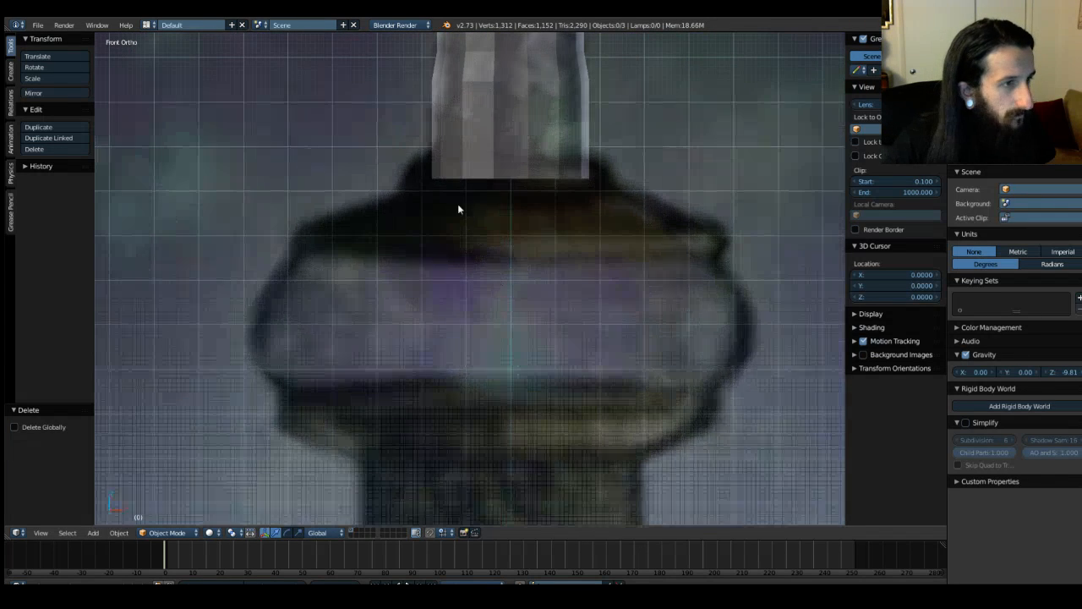
pyautogui.keyDown('shift'); pyautogui.moveTo(458, 209); pyautogui.dragTo(440, 272, button='middle'); pyautogui.keyUp('shift')
pyautogui.rightClick(420, 249)
pyautogui.press('Tab')
pyautogui.press('b')
pyautogui.moveTo(404, 229); pyautogui.dragTo(608, 272)
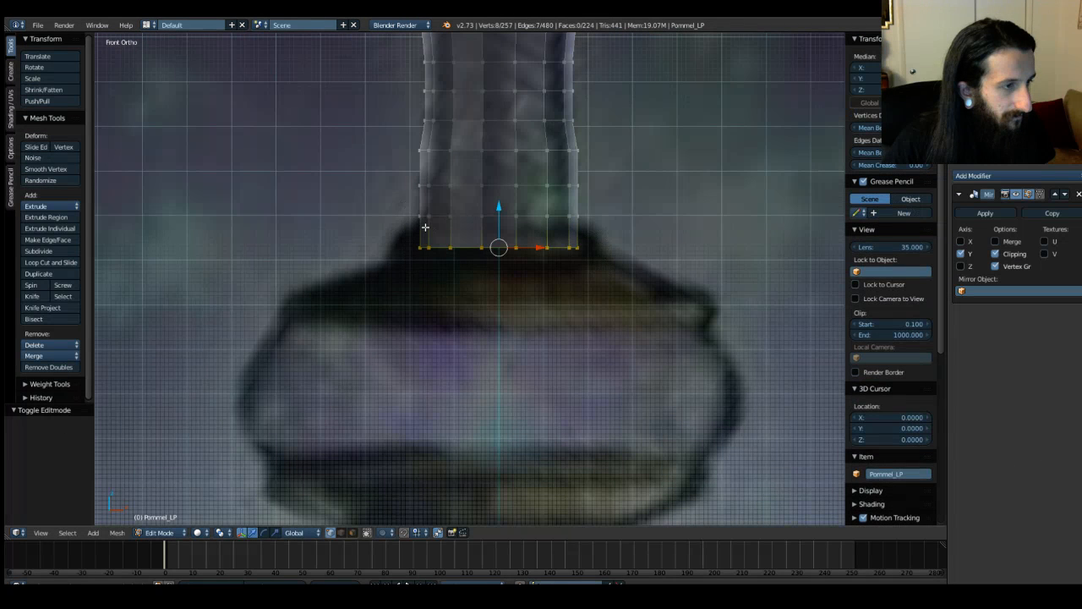
pyautogui.press('x')
pyautogui.click(388, 225)
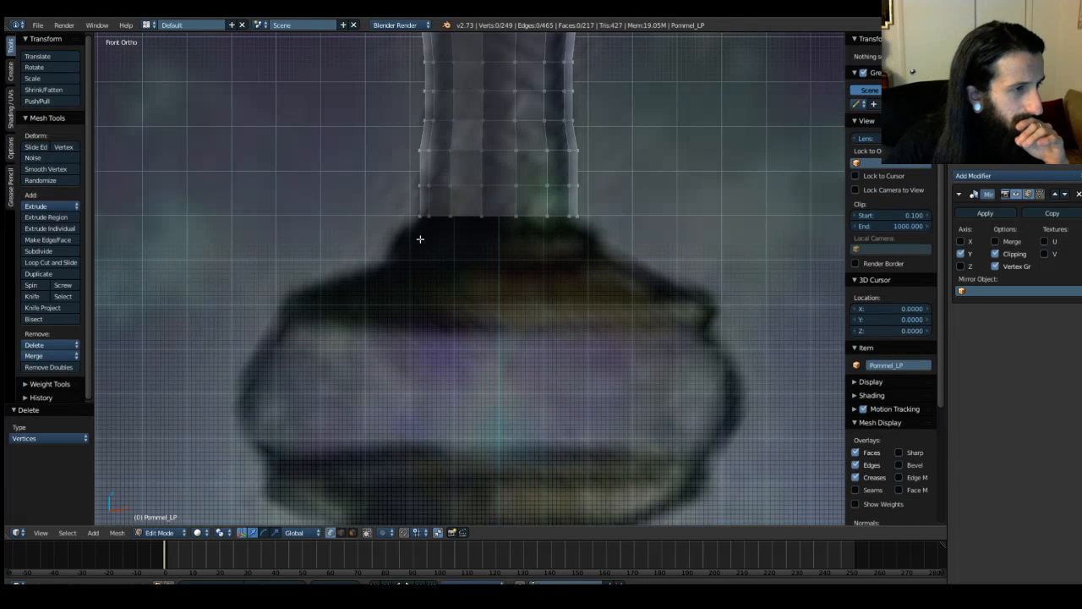
# Step: Narrow the two lowest vertex rings of the pommel neck, scaling the upper one of them by 0.964
pyautogui.press('b')
pyautogui.moveTo(407, 206); pyautogui.dragTo(600, 222)
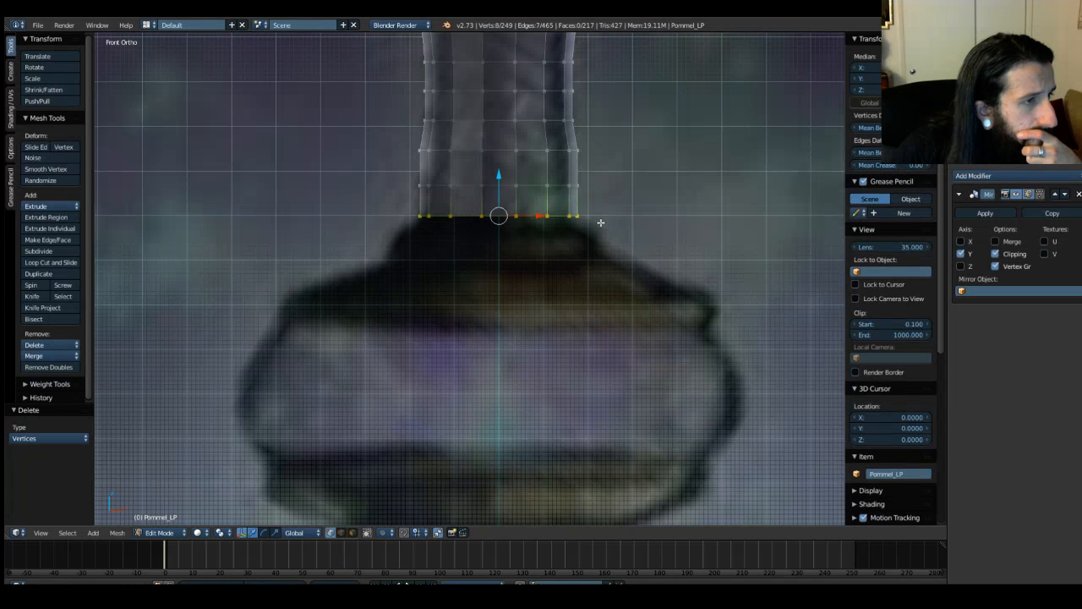
pyautogui.press('s')
pyautogui.click(505, 218)
pyautogui.press('b')
pyautogui.moveTo(394, 169); pyautogui.dragTo(612, 208)
pyautogui.press('s')
pyautogui.click(501, 191)
# Step: Scale the third vertex ring from the neck's lower end by 0.917 to straighten the outline
pyautogui.press('b')
pyautogui.moveTo(412, 140); pyautogui.dragTo(615, 169)
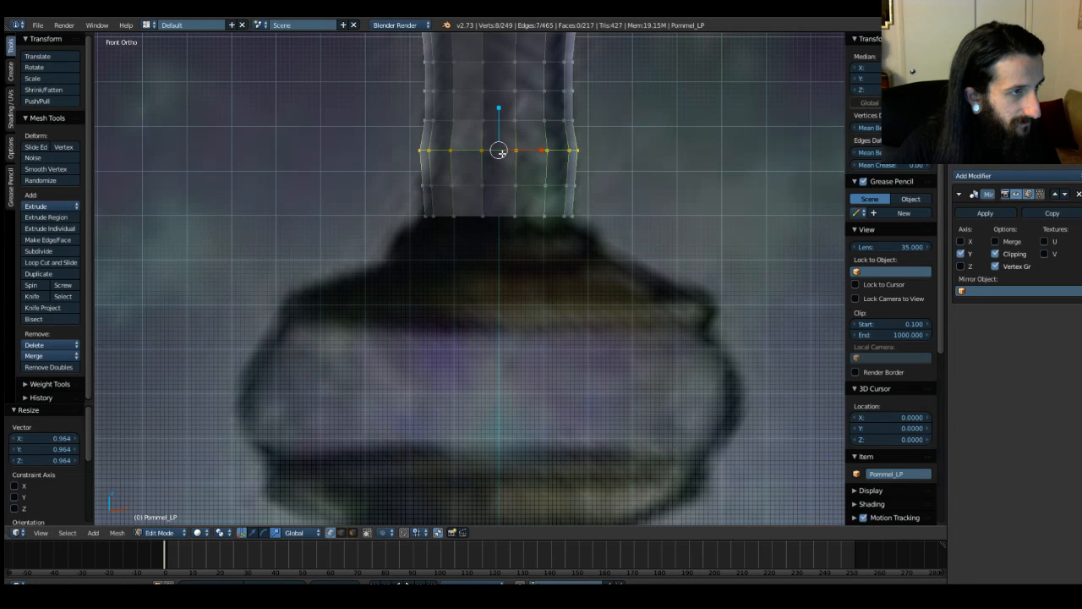
pyautogui.press('s')
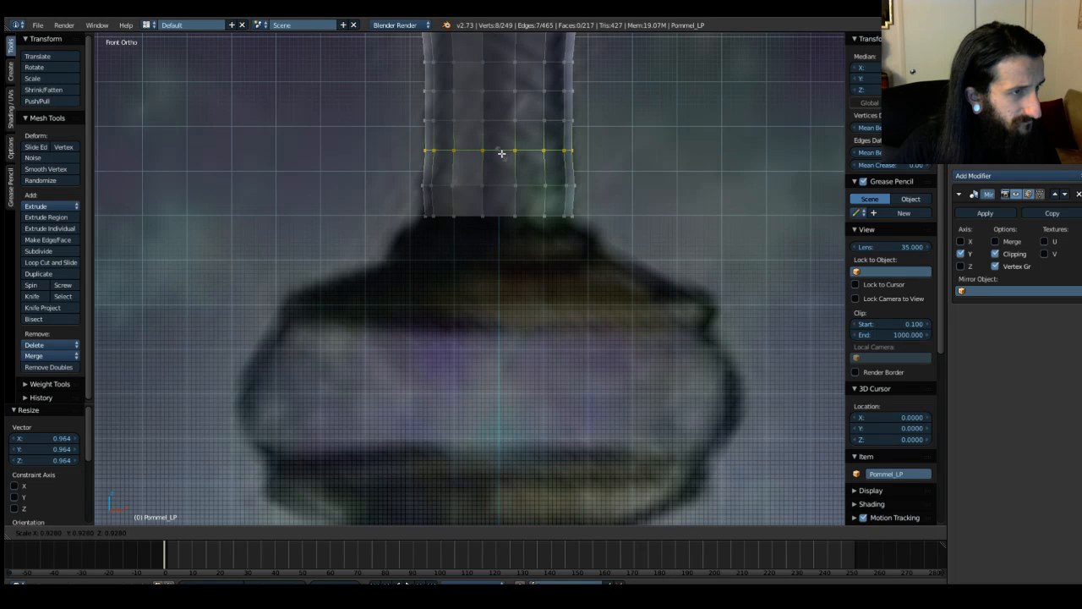
pyautogui.click(503, 154)
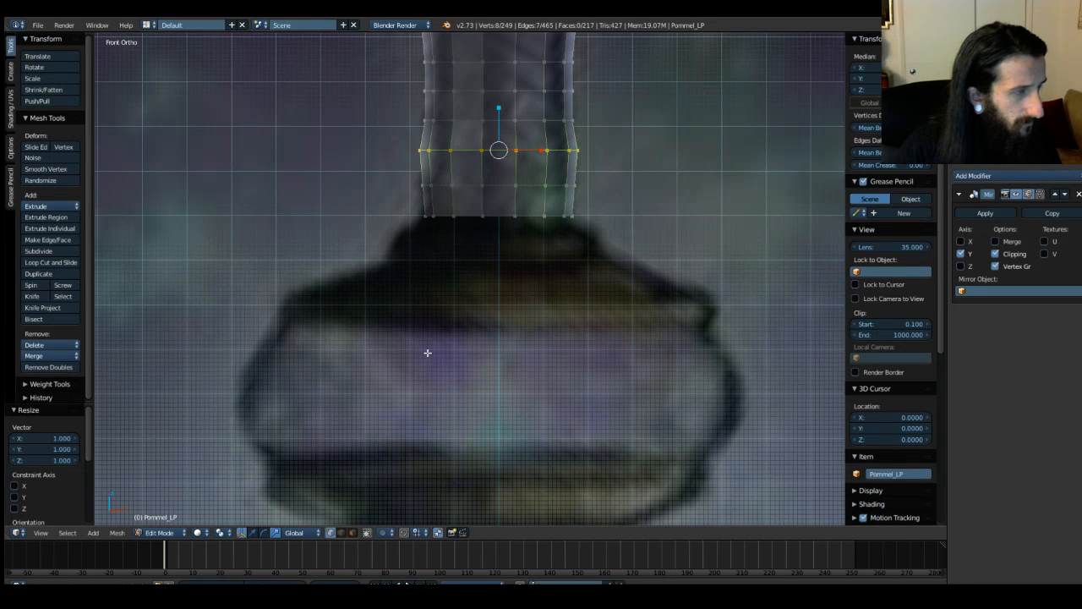
pyautogui.click(223, 533)
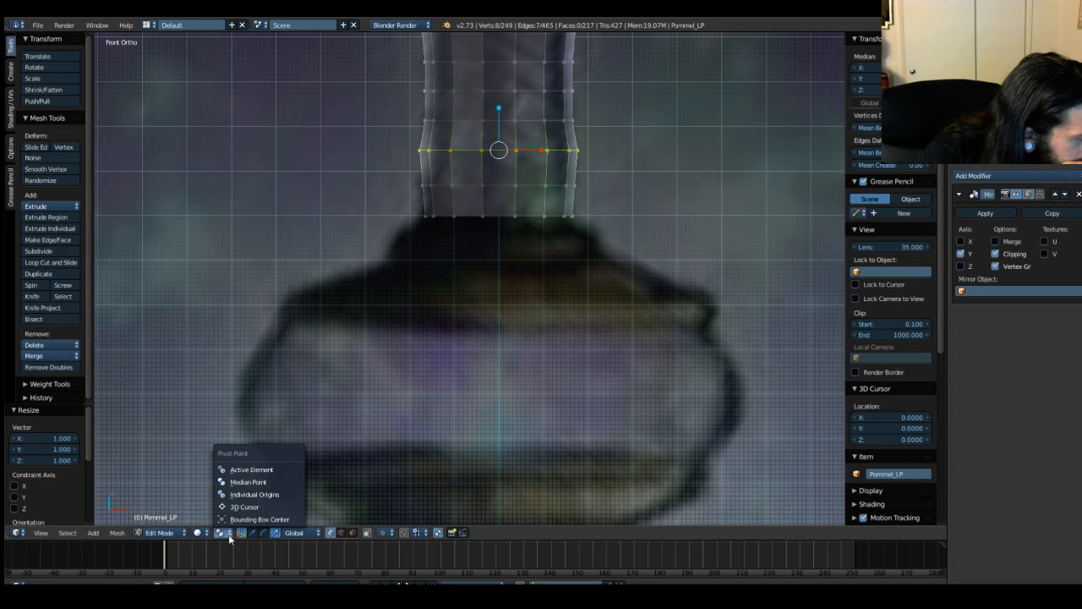
pyautogui.click(228, 534)
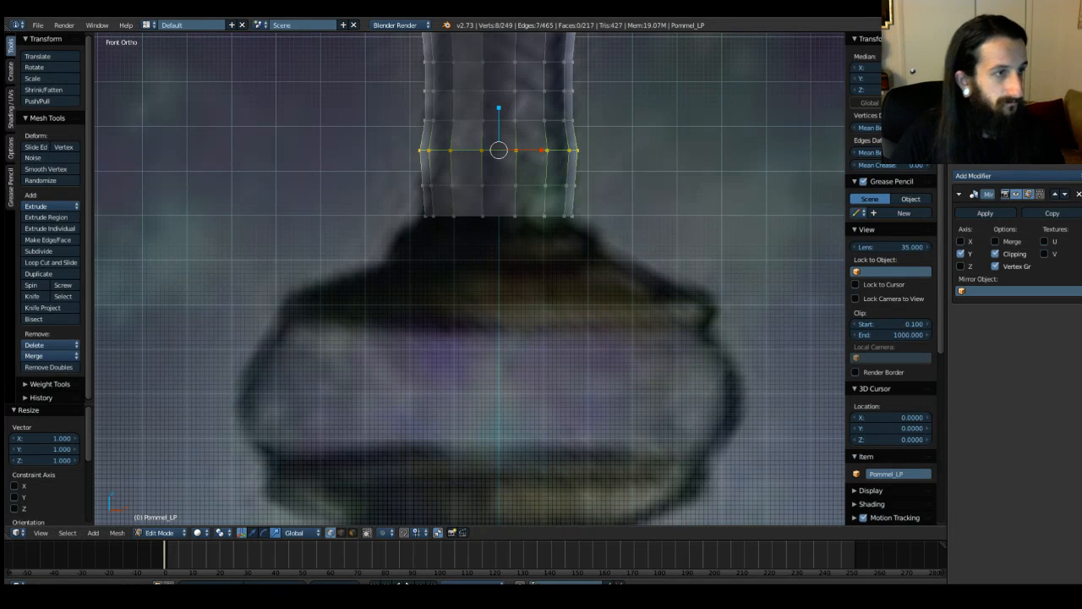
pyautogui.press('s')
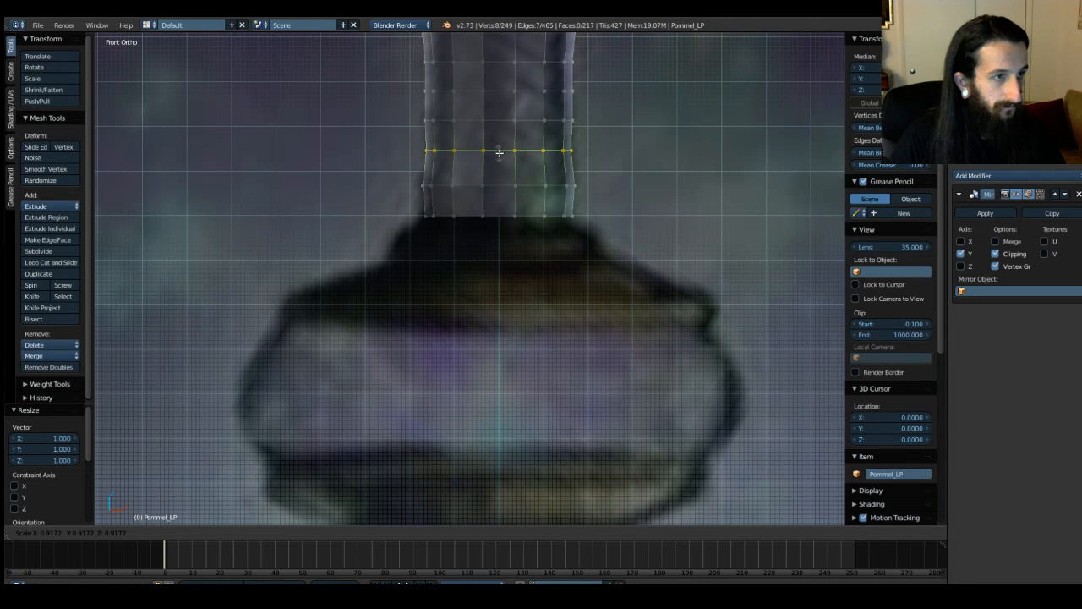
pyautogui.click(499, 152)
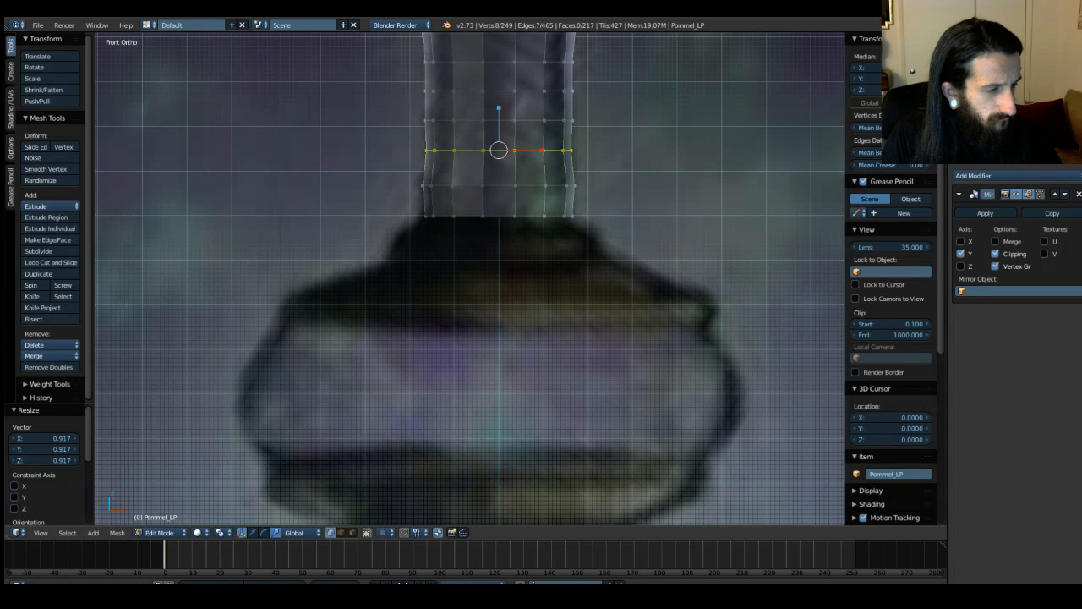
# Step: Enable snapping and try scaling the same neck ring with it
pyautogui.click(415, 533)
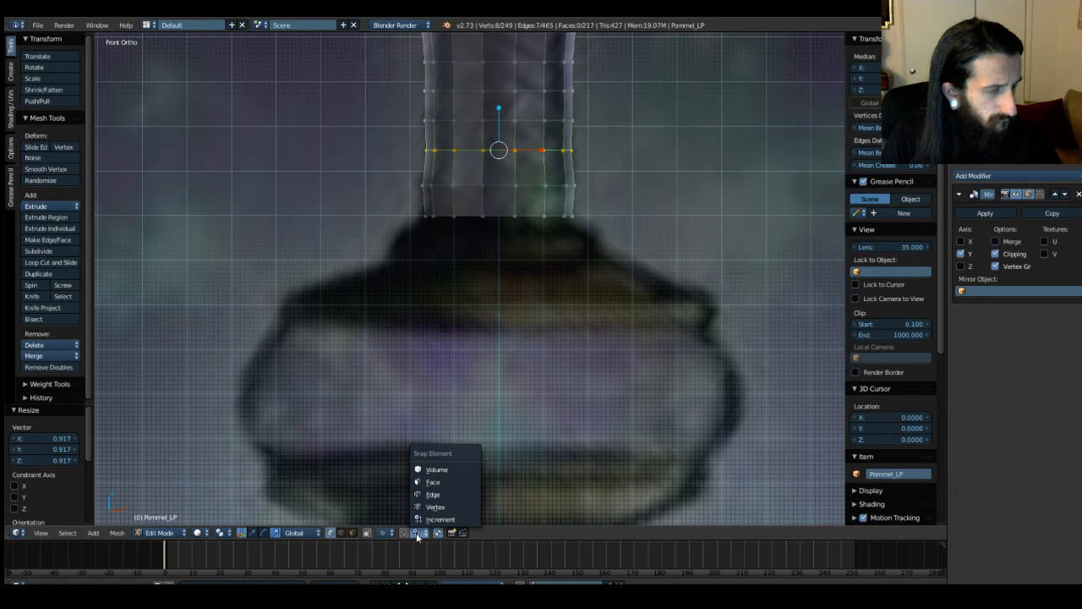
pyautogui.click(417, 536)
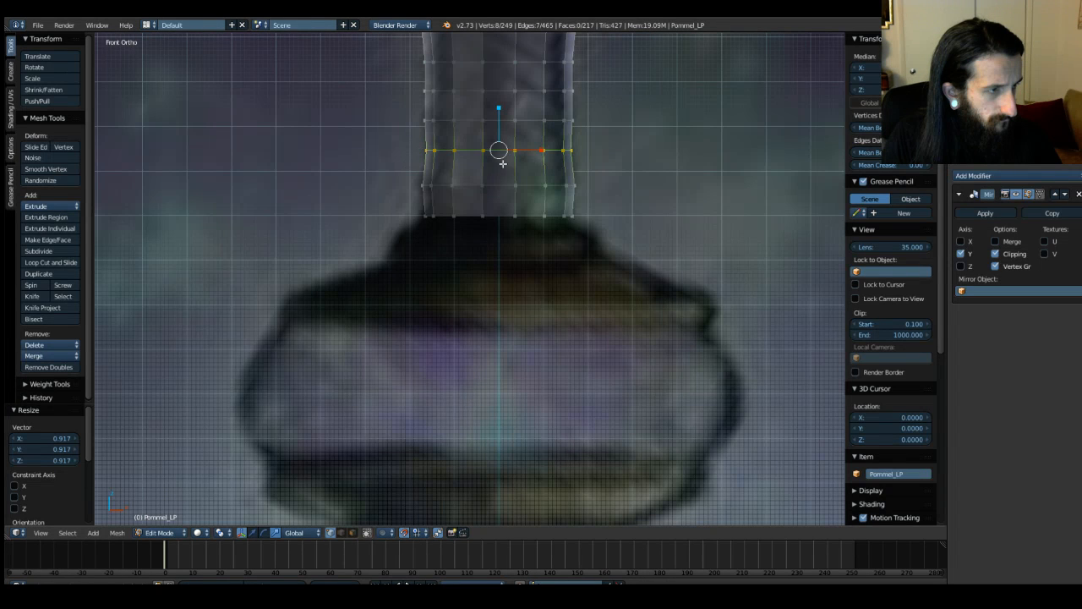
pyautogui.press('s')
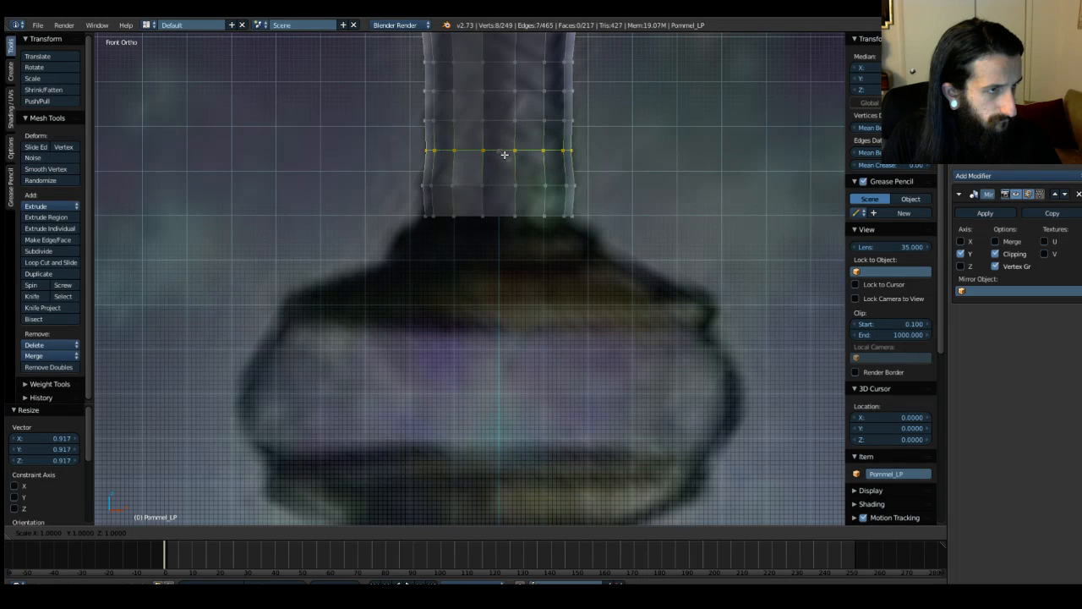
pyautogui.click(504, 155)
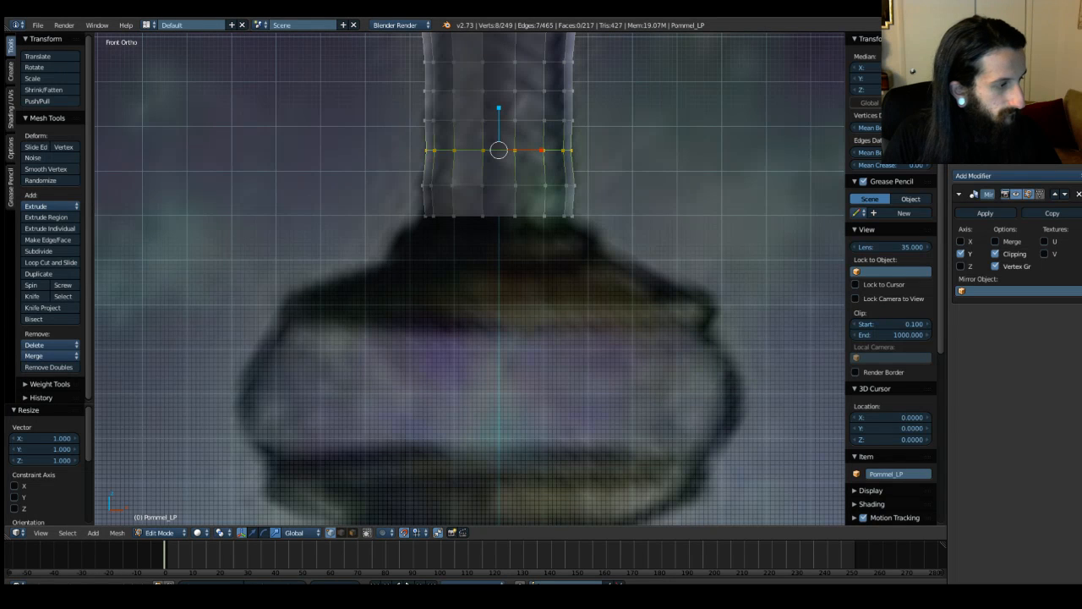
pyautogui.click(38, 24)
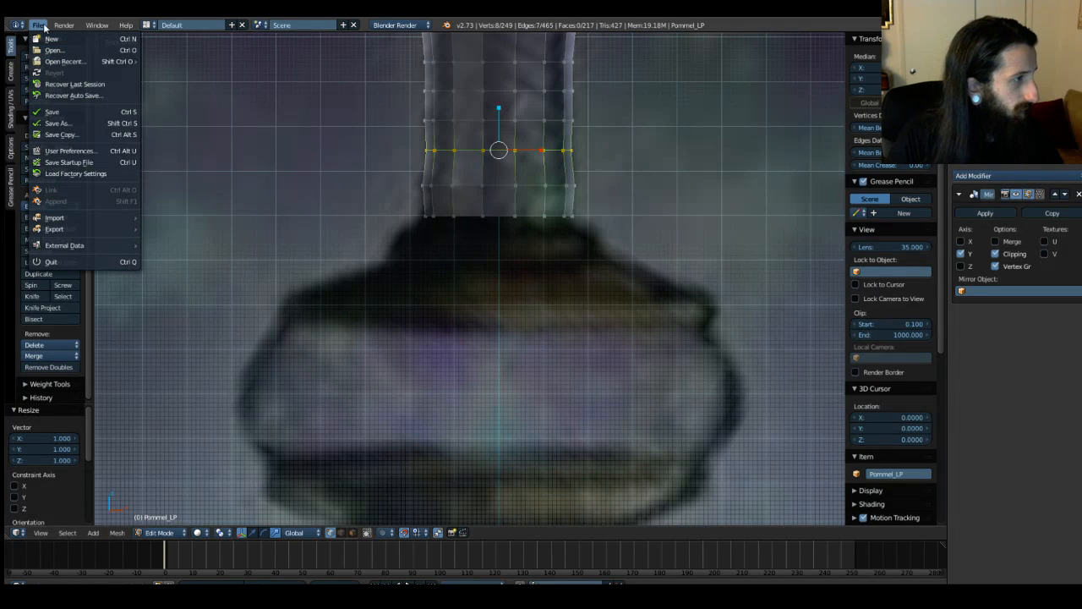
pyautogui.click(11, 145)
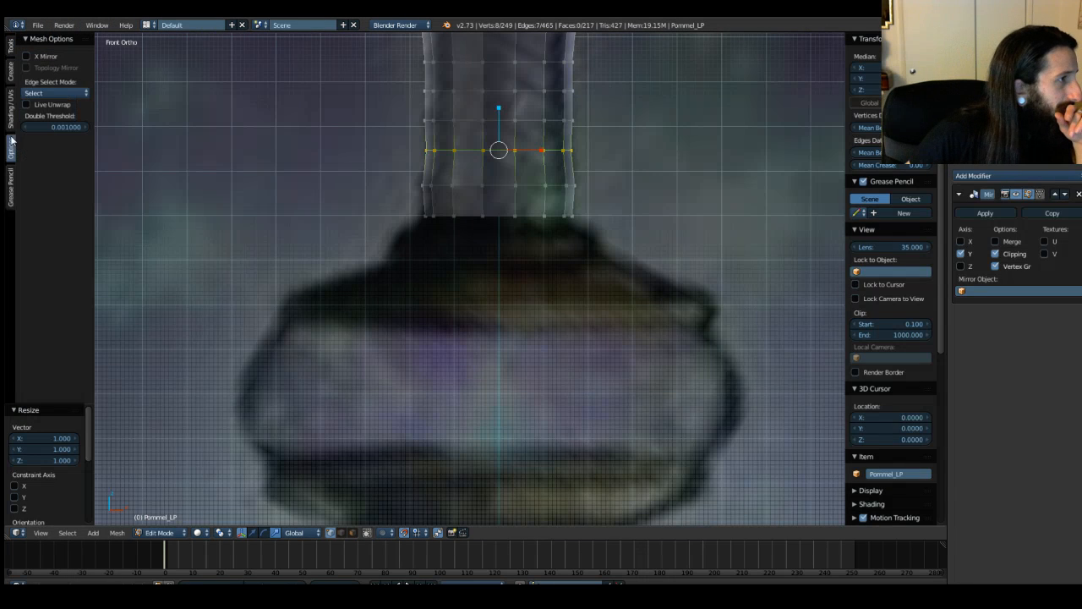
pyautogui.click(11, 113)
pyautogui.click(11, 71)
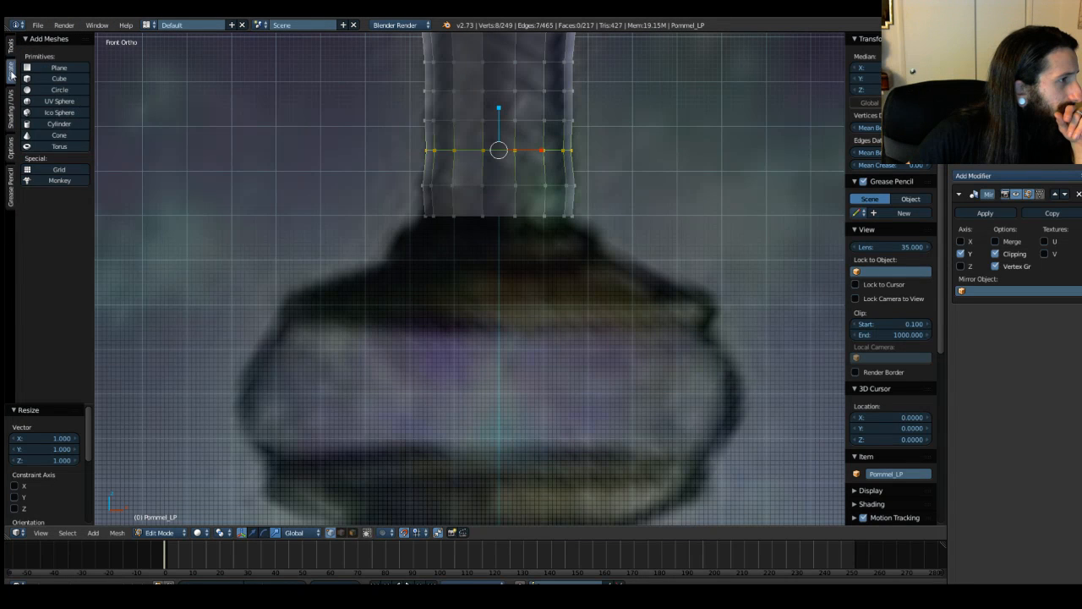
pyautogui.click(12, 46)
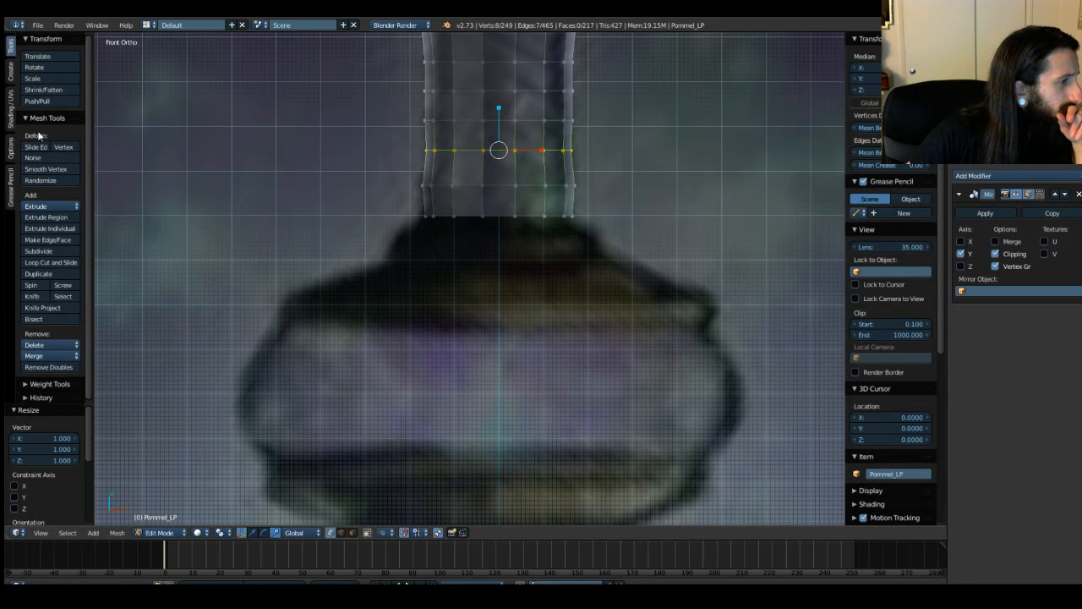
pyautogui.click(51, 537)
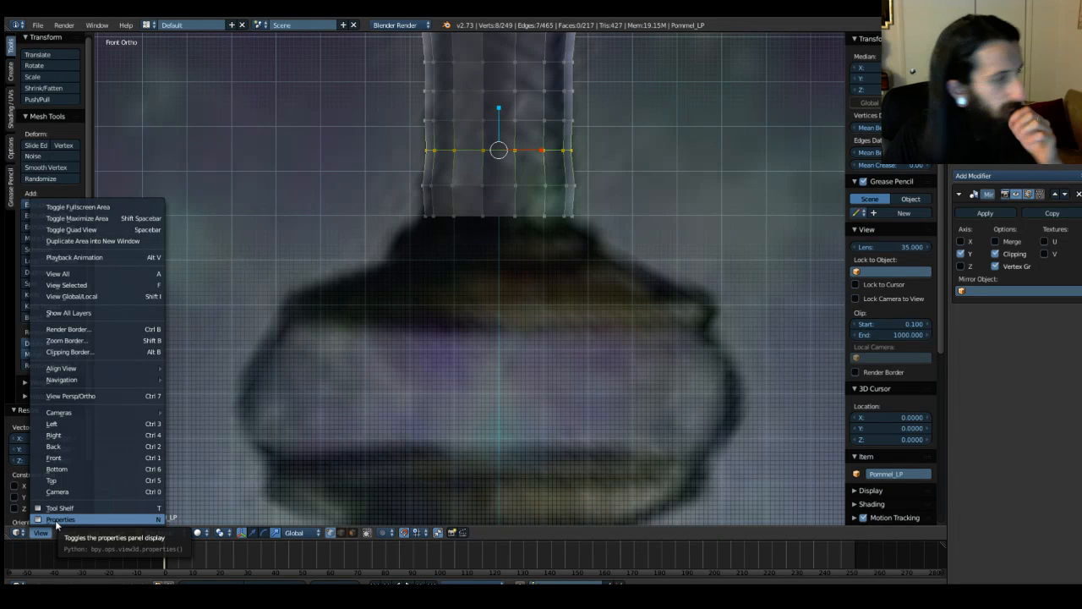
# Step: Return to Object Mode and set the snap element to Increment
pyautogui.press('Tab')
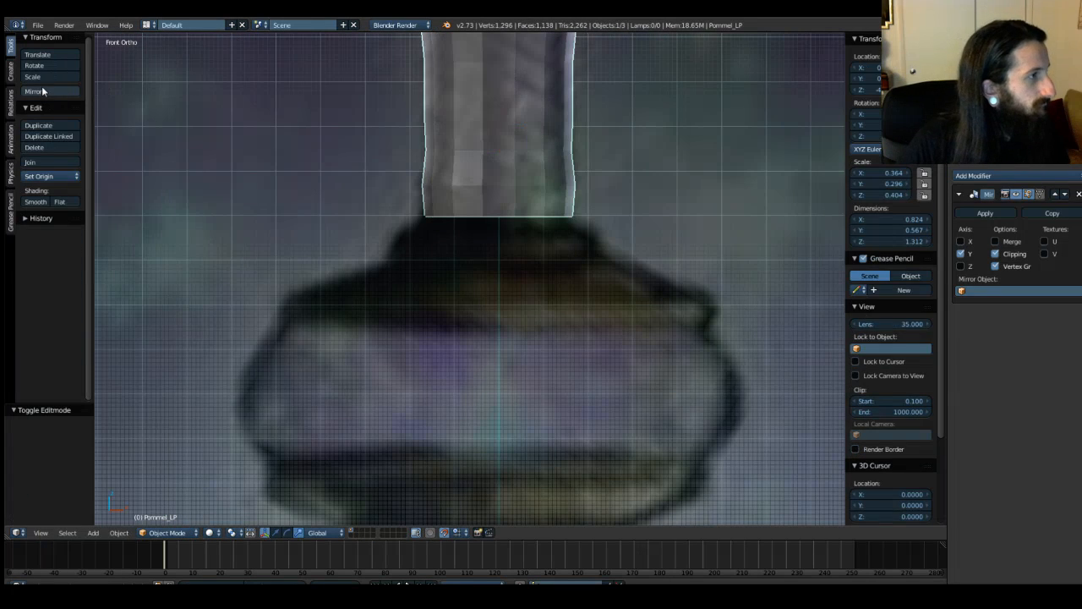
pyautogui.click(119, 532)
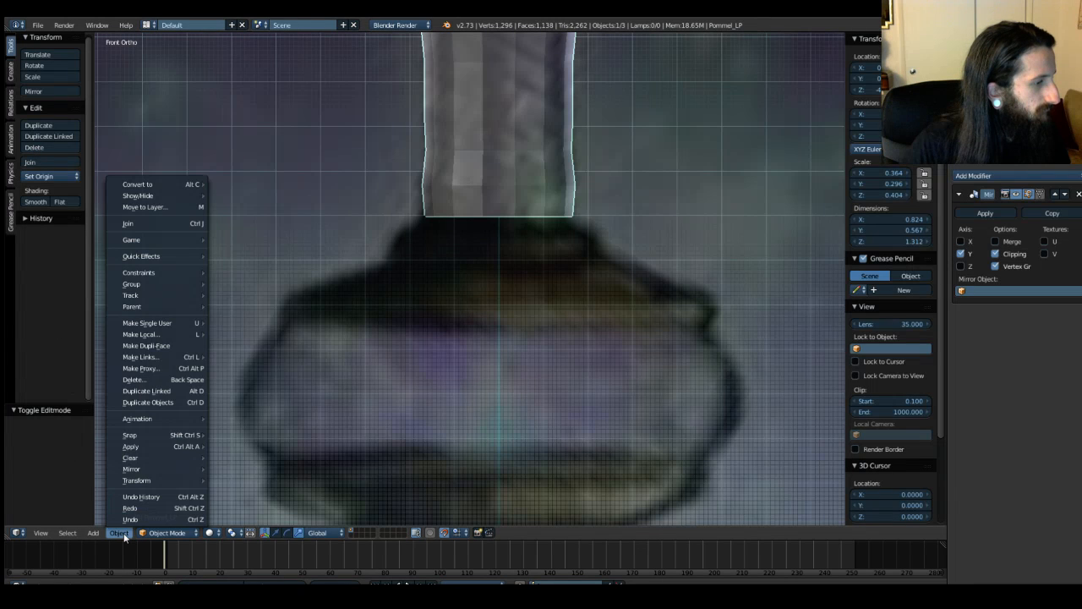
pyautogui.moveTo(146, 437)
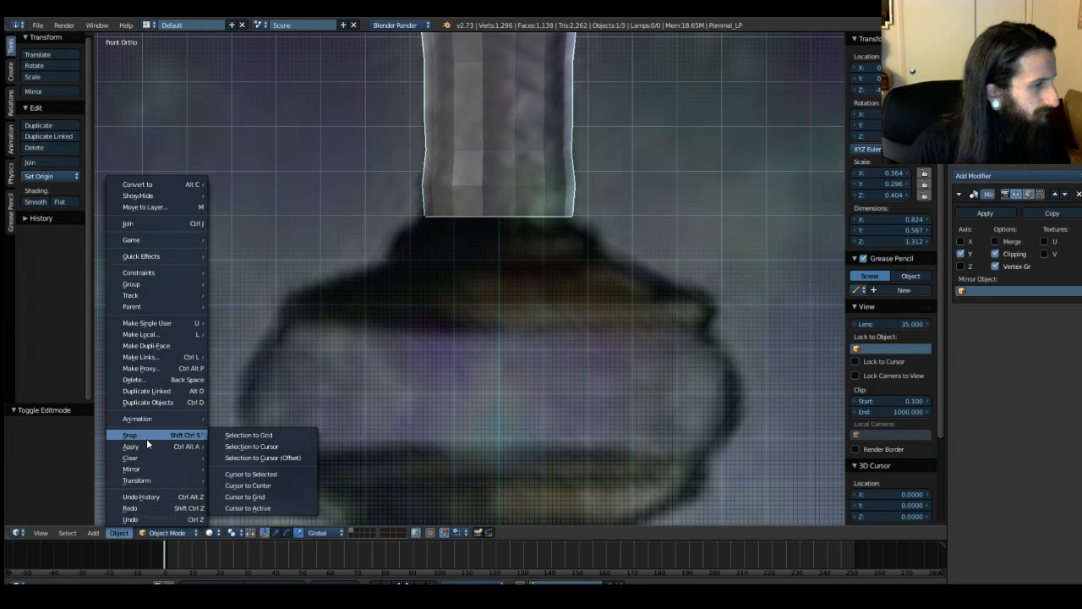
pyautogui.click(306, 460)
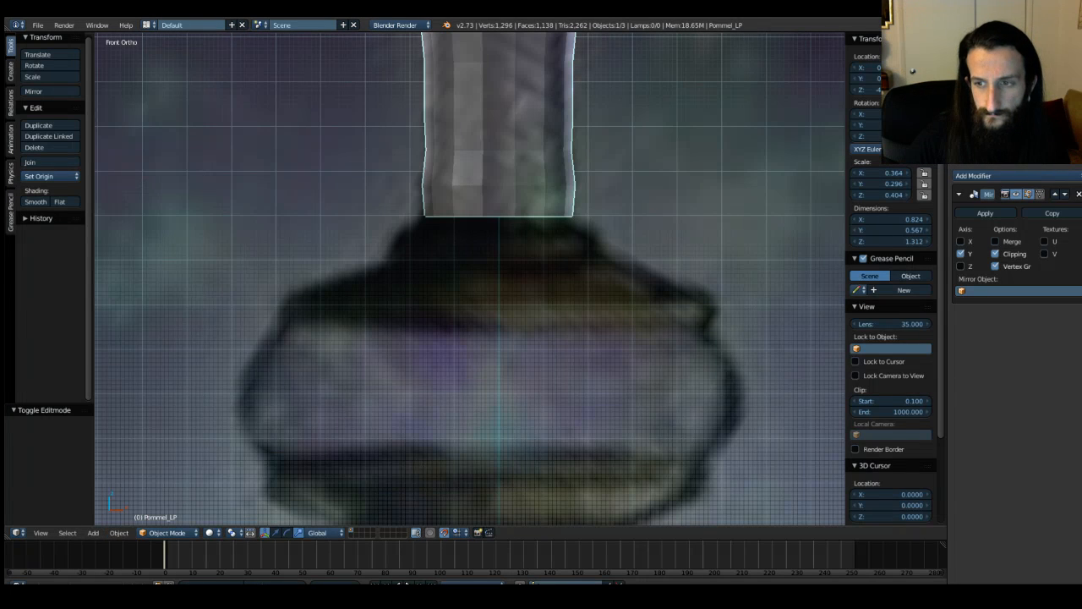
pyautogui.click(459, 536)
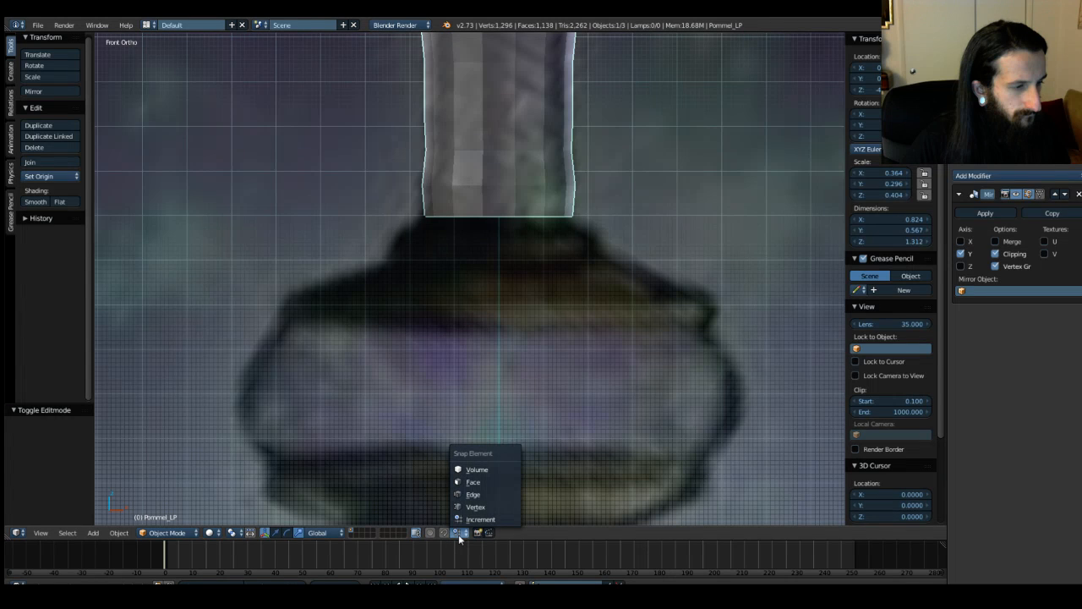
pyautogui.click(478, 518)
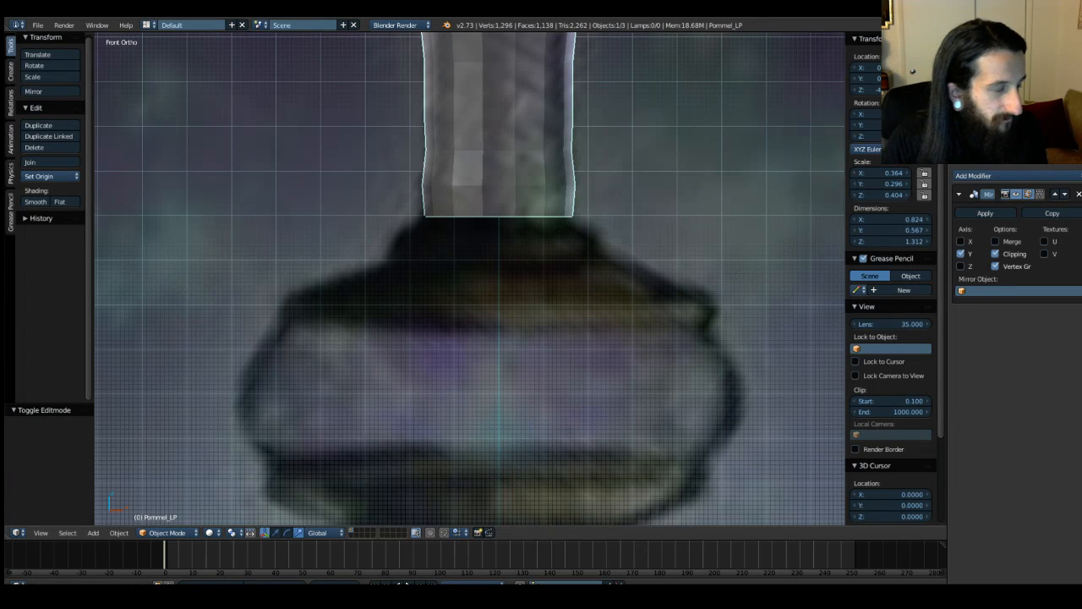
# Step: Examine the full staff in the reference image and the pommel shape below the neck
pyautogui.rightClick(356, 201)
pyautogui.scroll(-15, 357, 201)
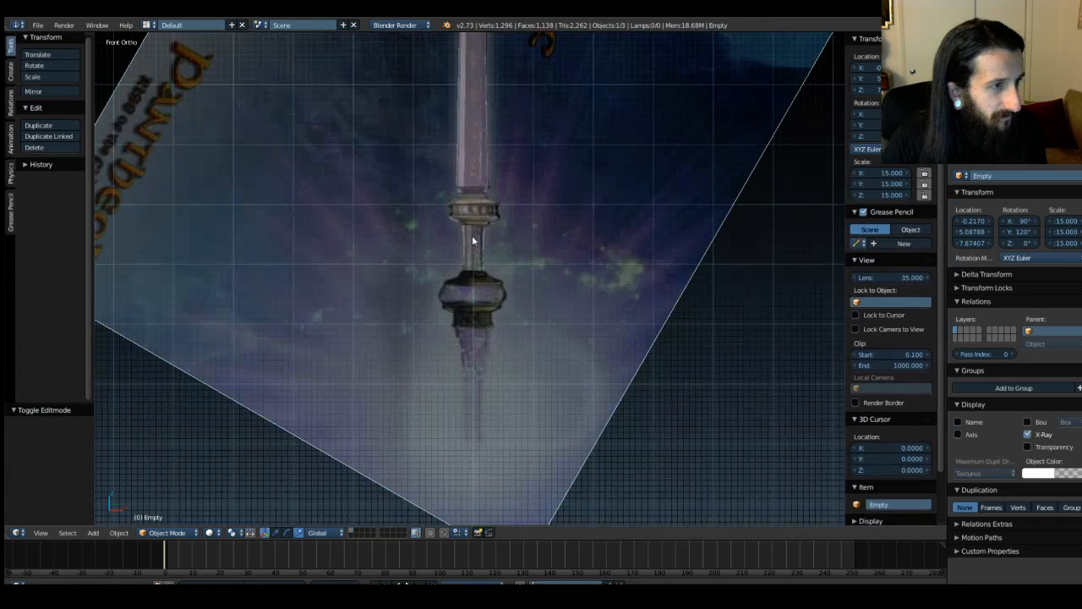
pyautogui.scroll(-4, 465, 163)
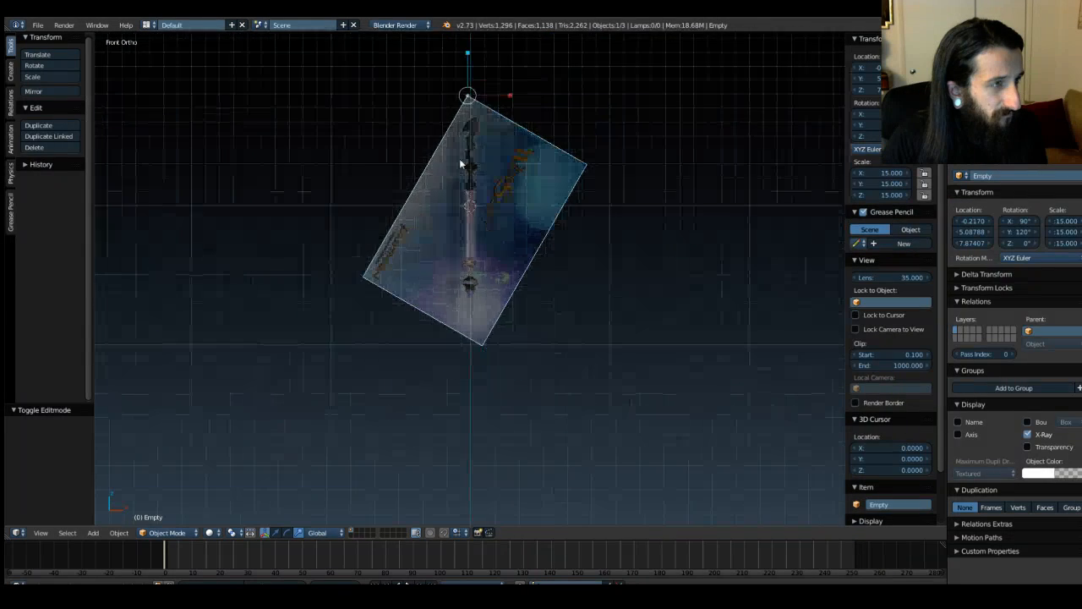
pyautogui.scroll(1, 470, 225)
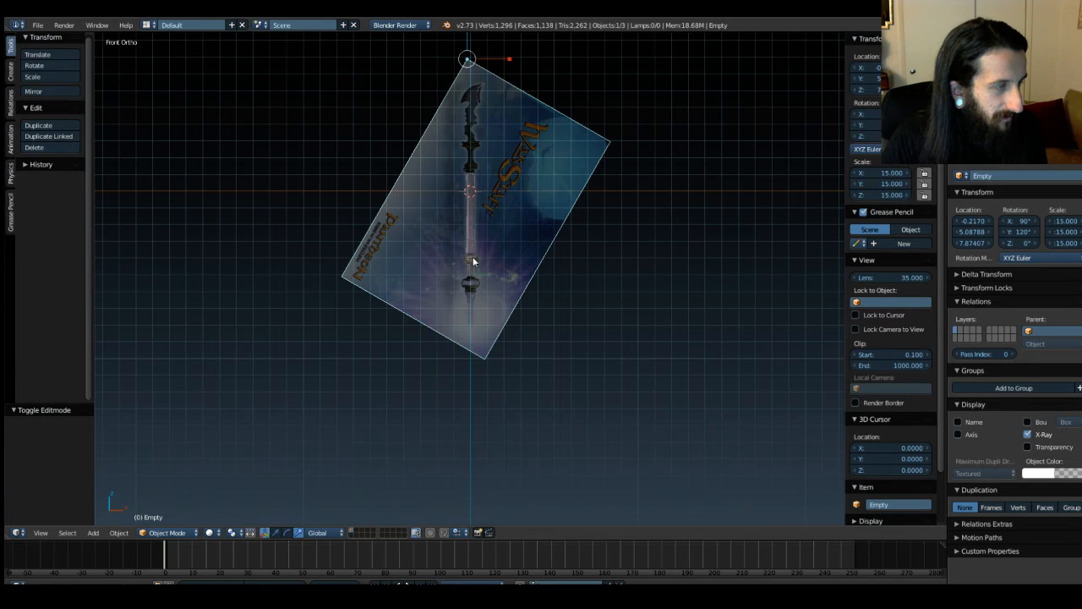
pyautogui.scroll(3, 460, 204)
pyautogui.scroll(4, 465, 204)
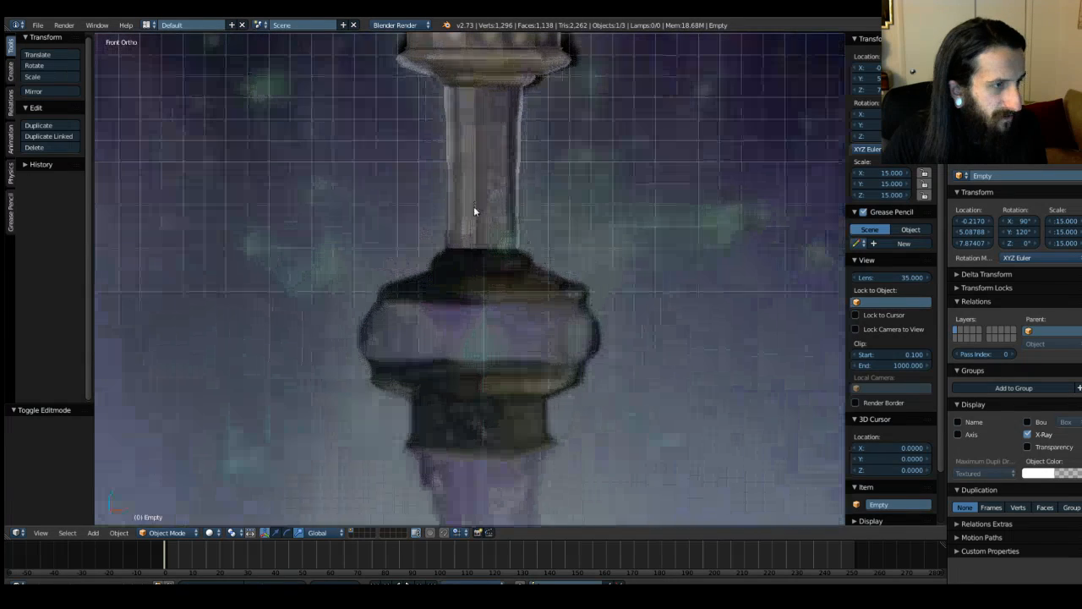
# Step: Extrude the lowest vertex ring of the Pommel_LP neck 0.049 downward along Z to reach into the dark collar
pyautogui.rightClick(471, 219)
pyautogui.press('Tab')
pyautogui.scroll(1, 479, 225)
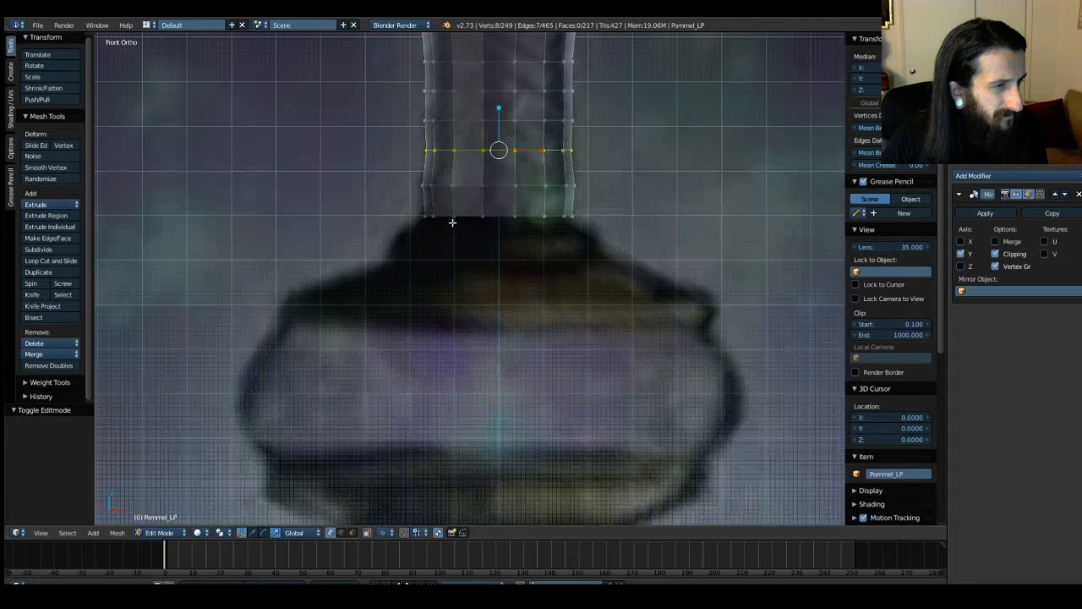
pyautogui.moveTo(416, 205); pyautogui.dragTo(602, 225)
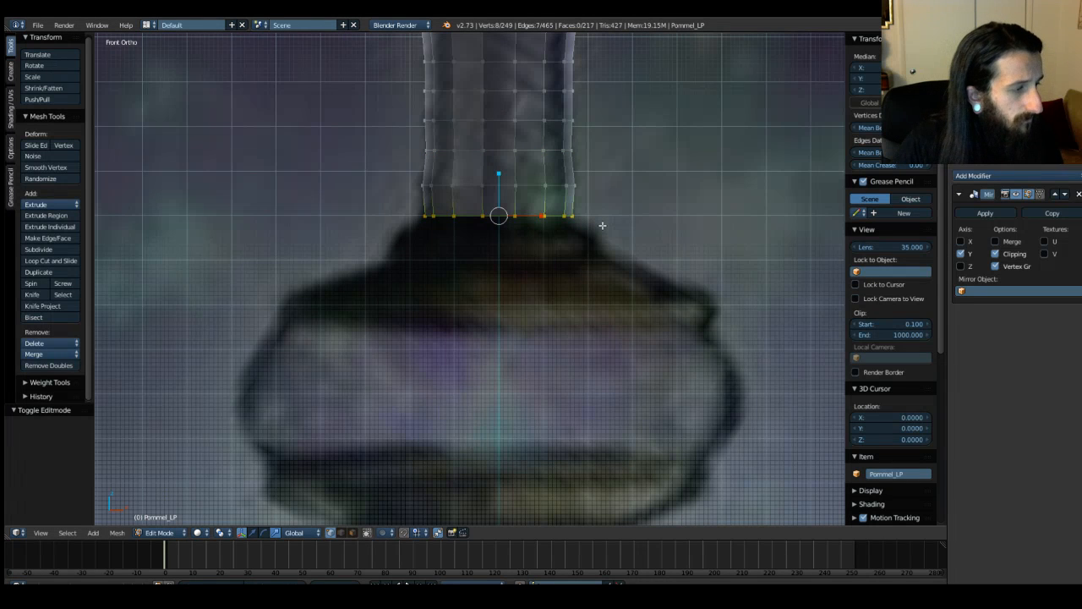
pyautogui.press('e')
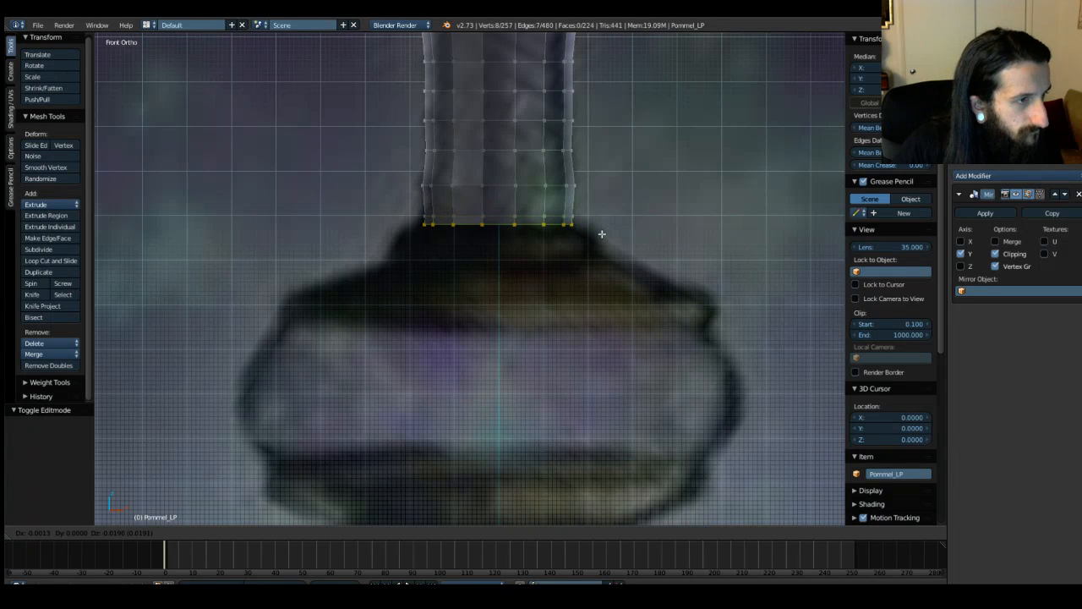
pyautogui.press('z')
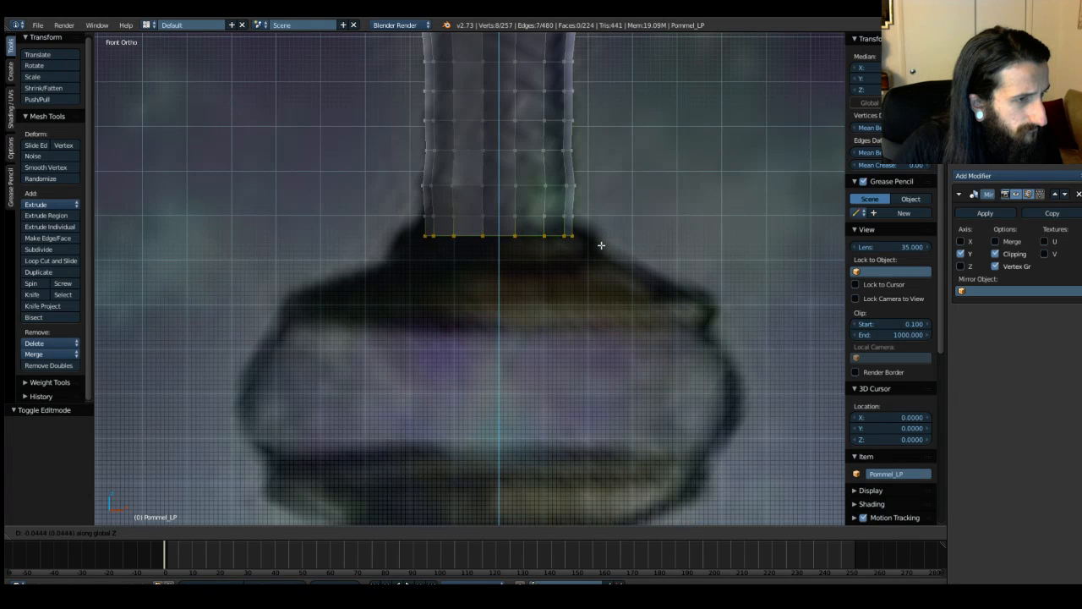
pyautogui.click(601, 247)
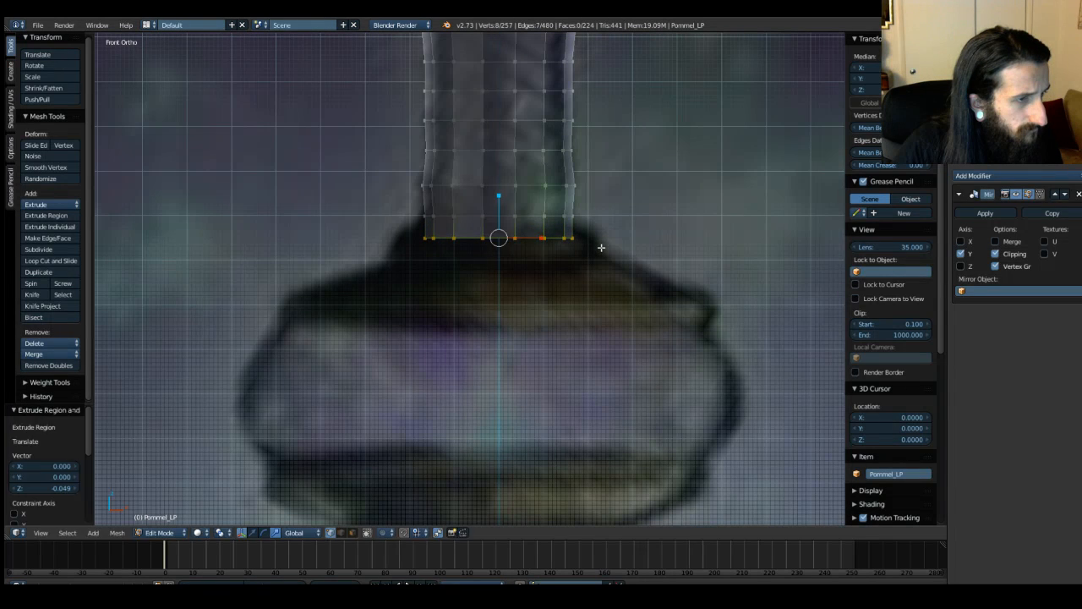
# Step: Try enlarging the neck's lowest vertex ring by a factor of 1.133, and undo the scaling
pyautogui.moveTo(499, 201); pyautogui.dragTo(501, 198)
pyautogui.press('e')
pyautogui.rightClick(500, 198)
pyautogui.hotkey('ctrl', 'z')
pyautogui.moveTo(421, 201); pyautogui.dragTo(446, 258, button='middle')
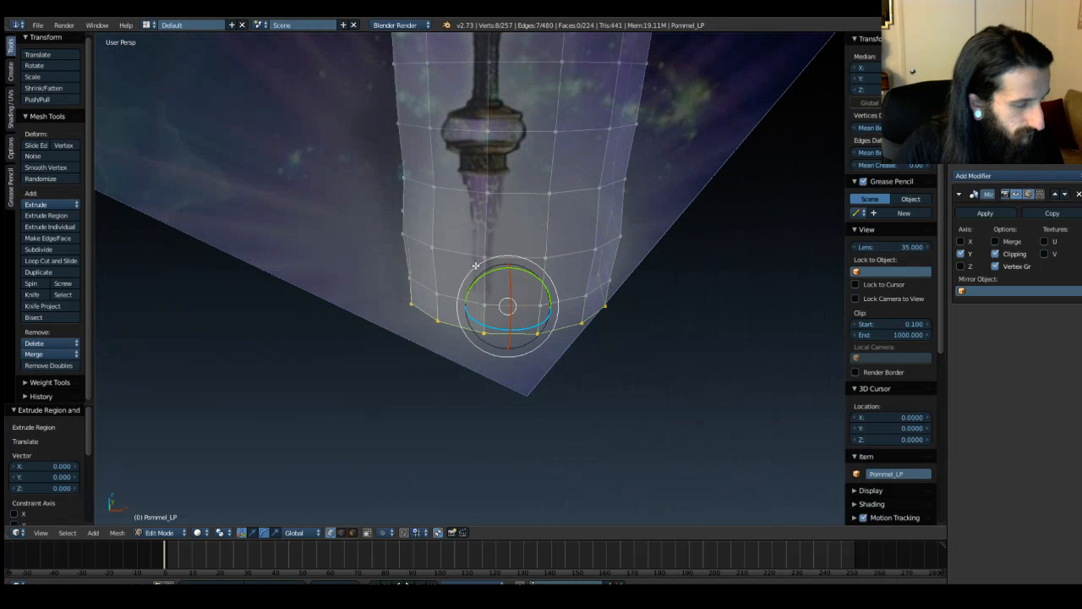
pyautogui.press('s')
pyautogui.click(512, 311)
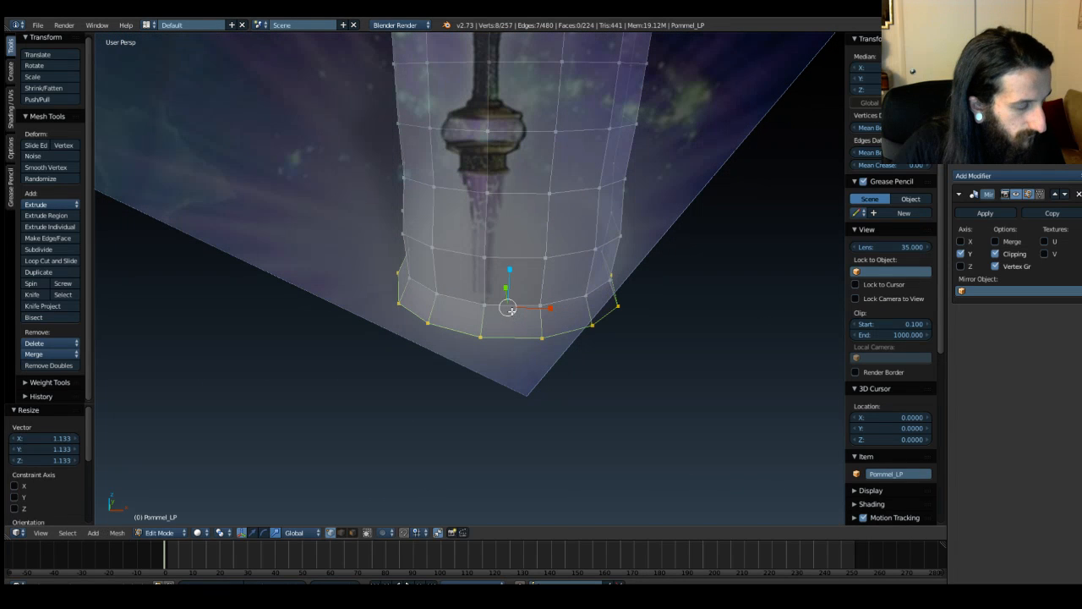
pyautogui.hotkey('ctrl', 'z')
# Step: Extrude the neck's end ring 0.002 down along Z and scale it up by about 1.1 to form a thin lip
pyautogui.press('e')
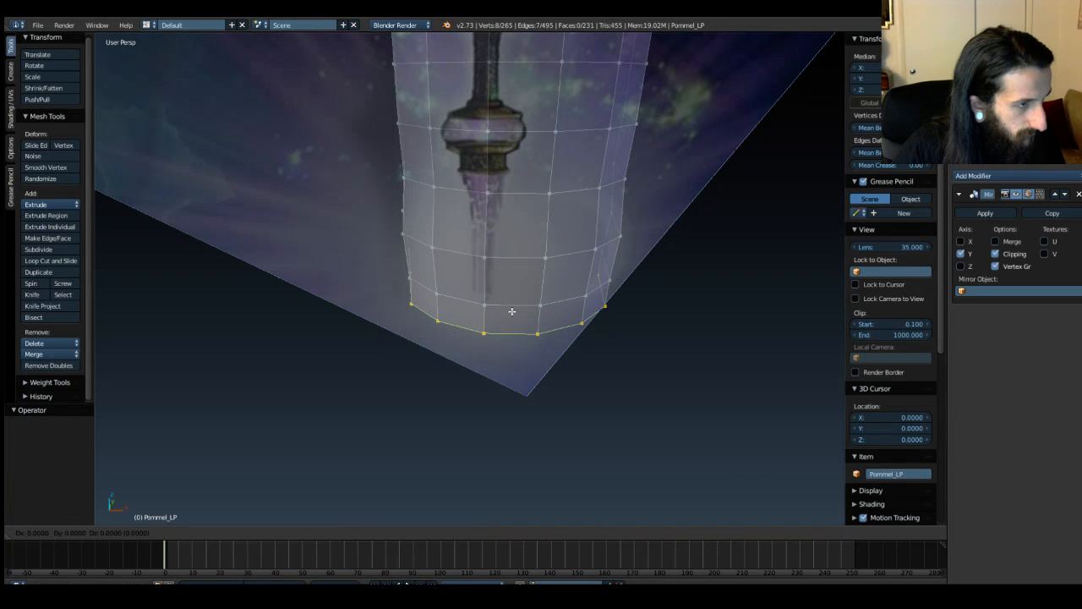
pyautogui.press('z')
pyautogui.click(512, 313)
pyautogui.press('s')
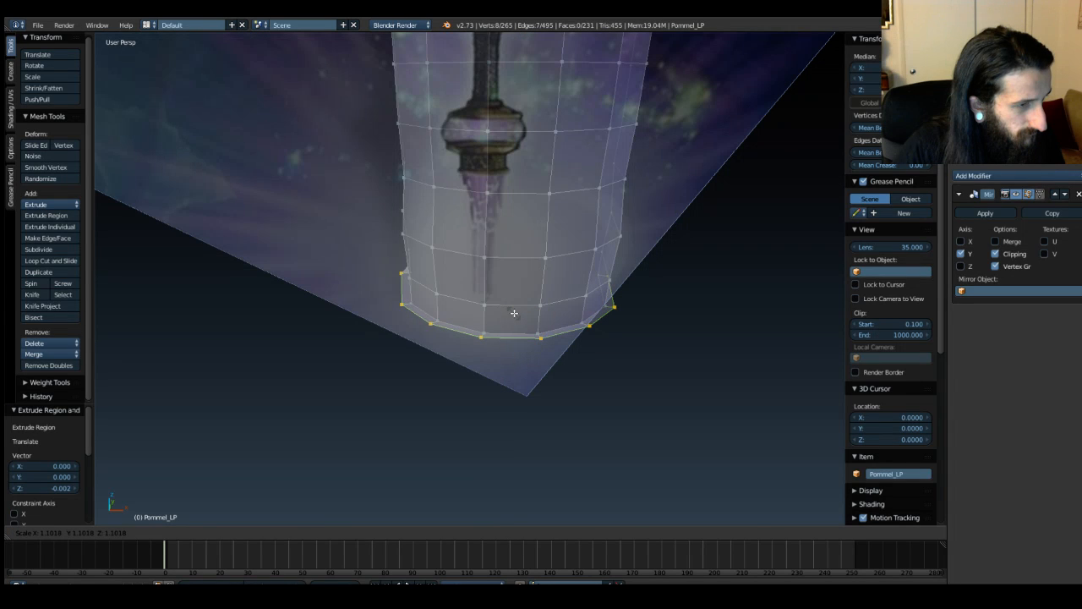
pyautogui.click(514, 313)
pyautogui.press('Tab')
pyautogui.press('KP_1')
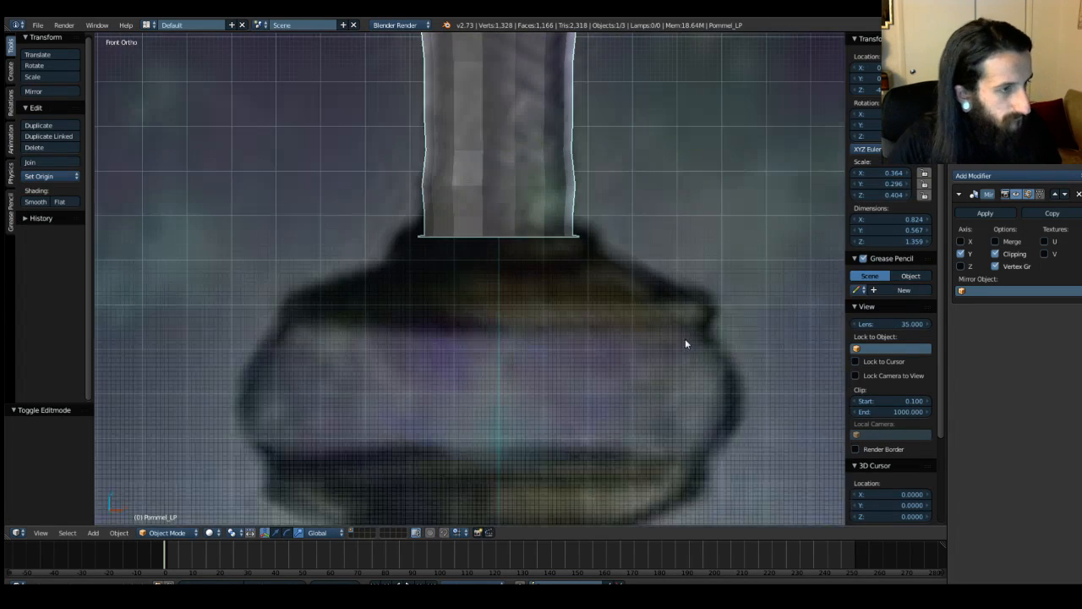
pyautogui.press('Tab')
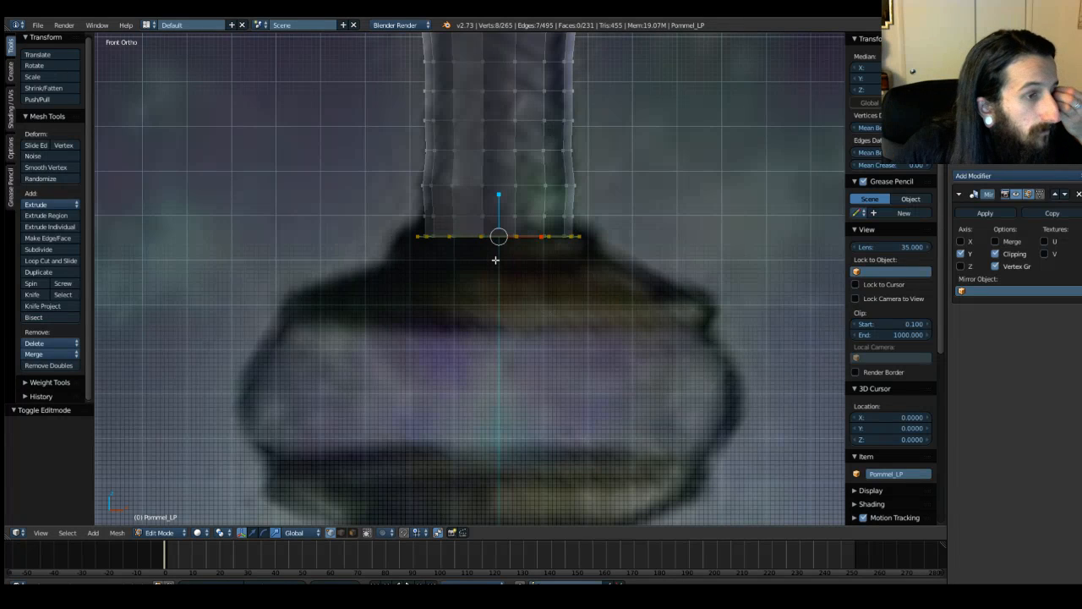
# Step: Extrude the lip's ring 0.015 down along Z and scale the new ring by 1.150 to start the flared collar
pyautogui.press('e')
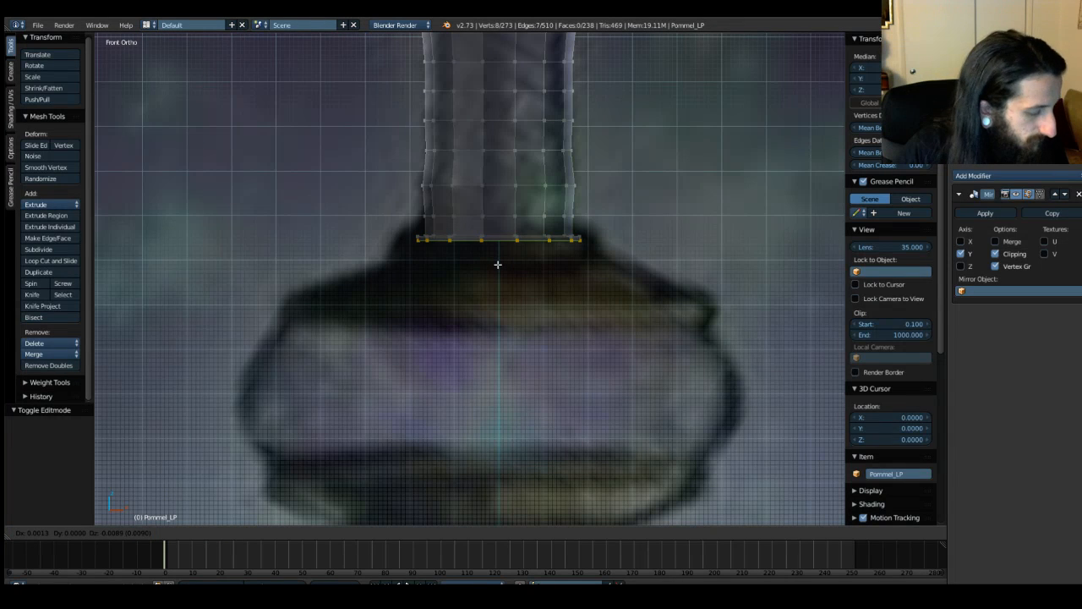
pyautogui.press('z')
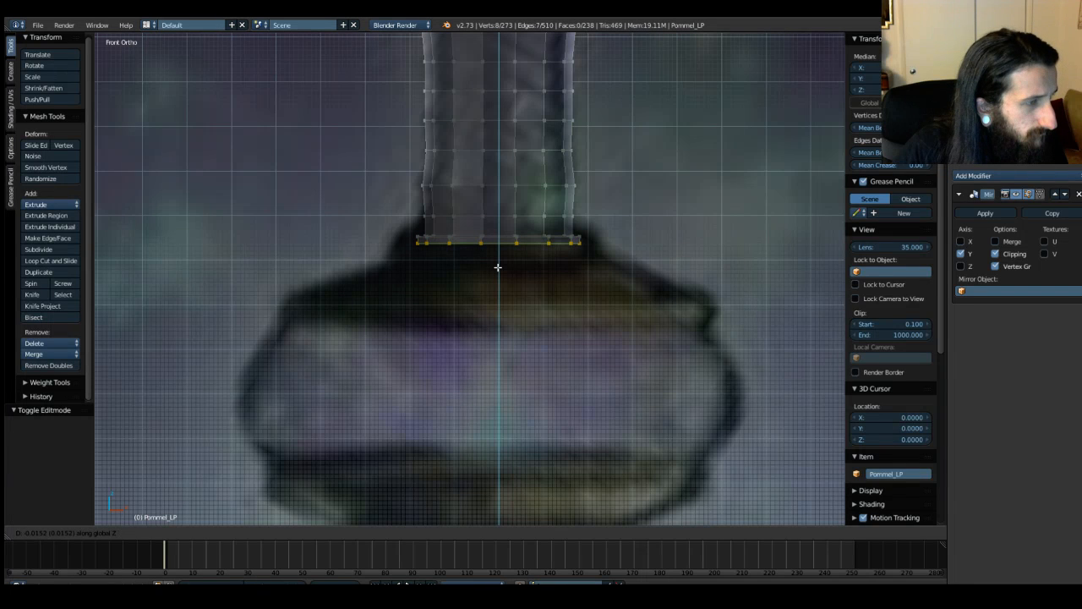
pyautogui.click(498, 267)
pyautogui.press('s')
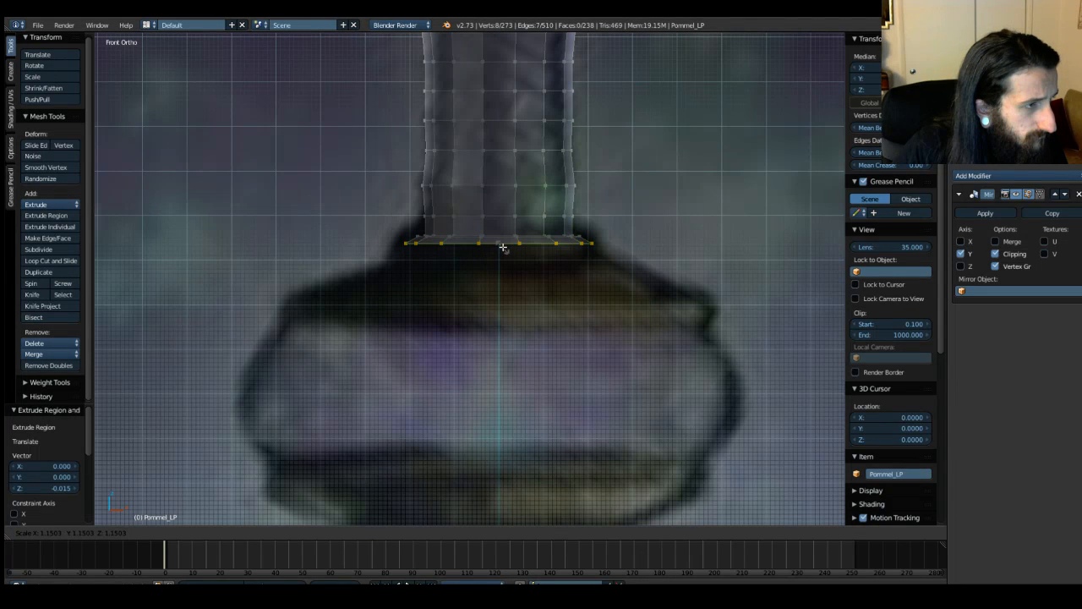
pyautogui.click(502, 247)
# Step: Extrude the collar 0.018 down along Z with its ring scaled by 1.054, and extend it straight down by another 0.023
pyautogui.press('e')
pyautogui.press('z')
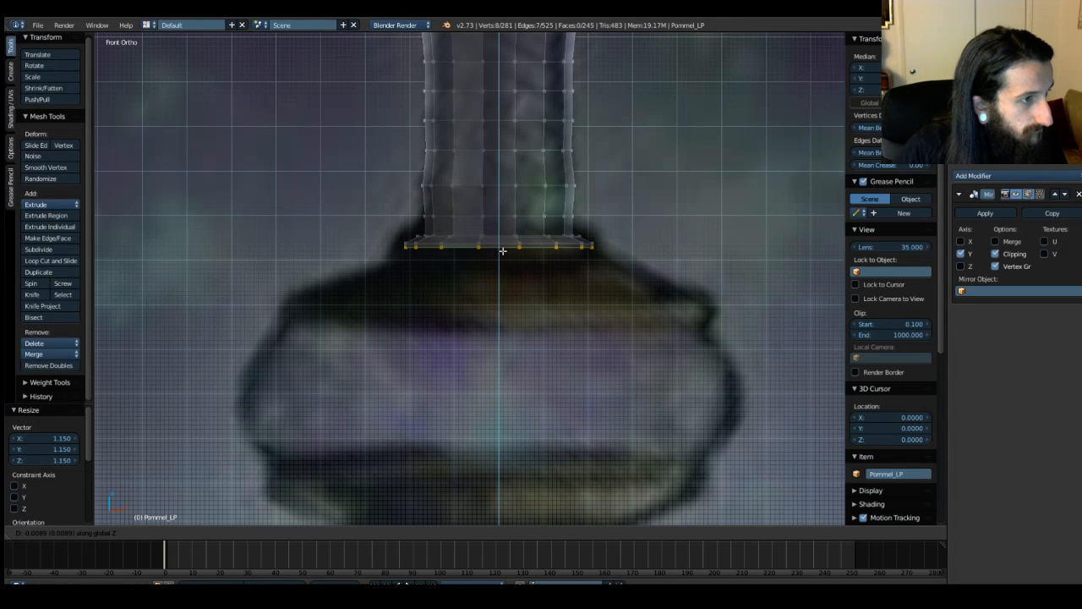
pyautogui.click(503, 254)
pyautogui.press('s')
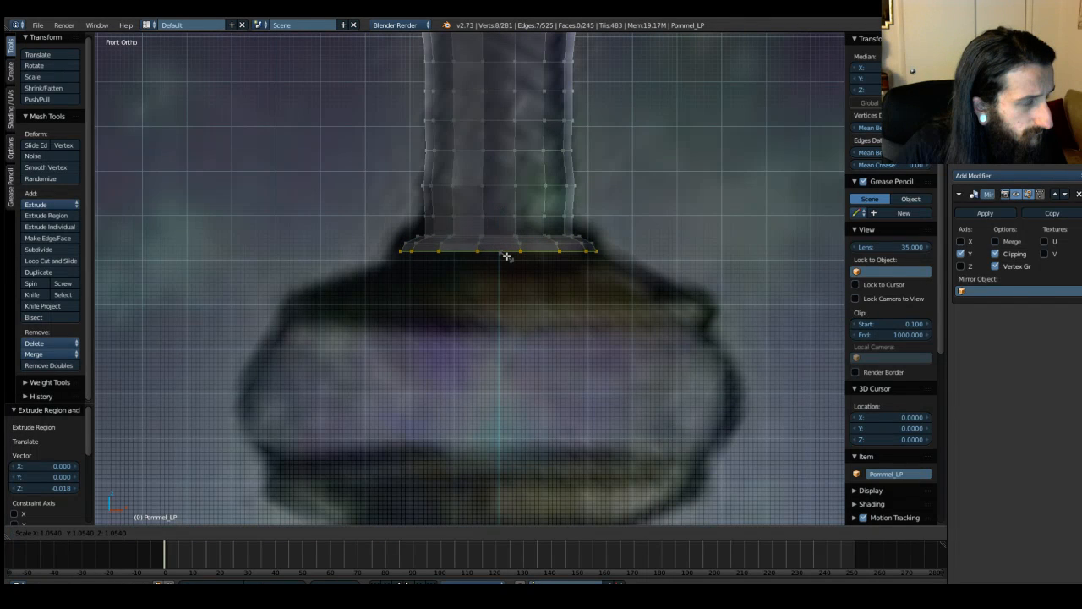
pyautogui.click(507, 256)
pyautogui.press('e')
pyautogui.press('z')
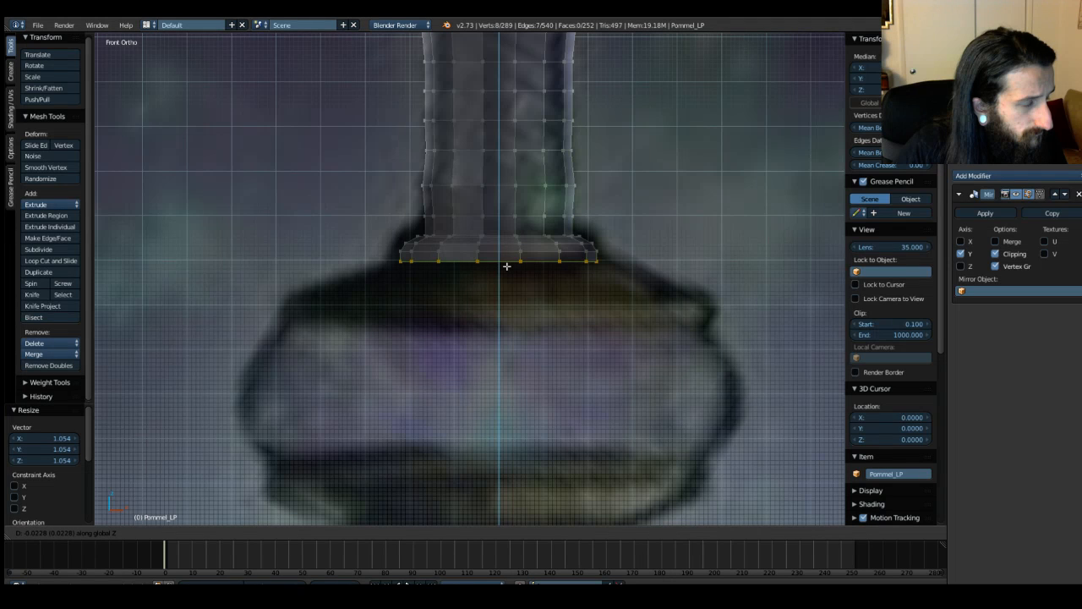
pyautogui.click(506, 266)
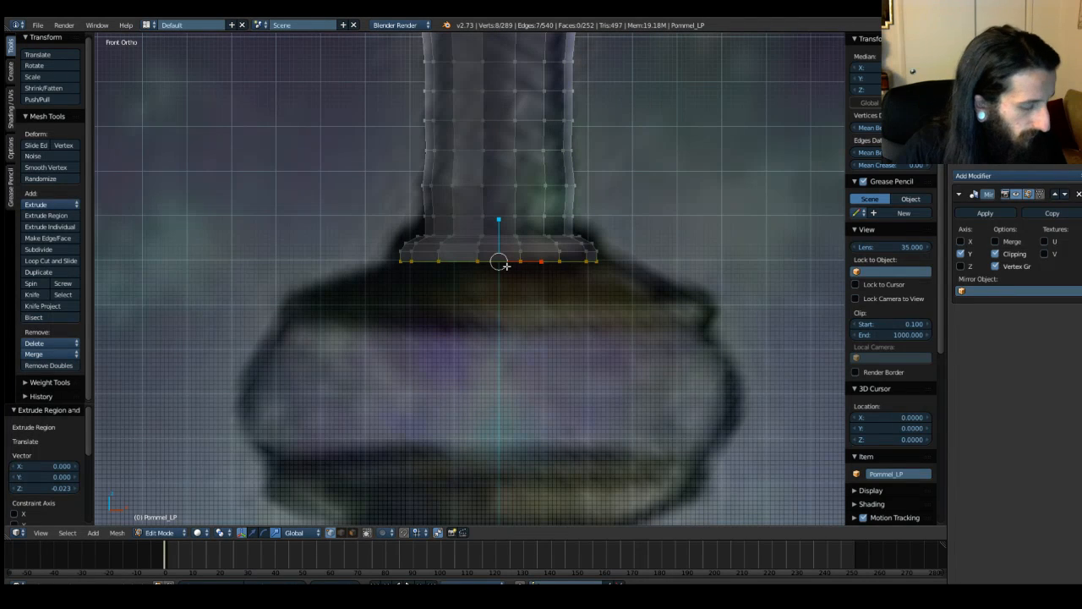
# Step: Extrude the collar's lower ring 0.009 down along Z and scale it by 1.150 to form a stepped ledge
pyautogui.press('e')
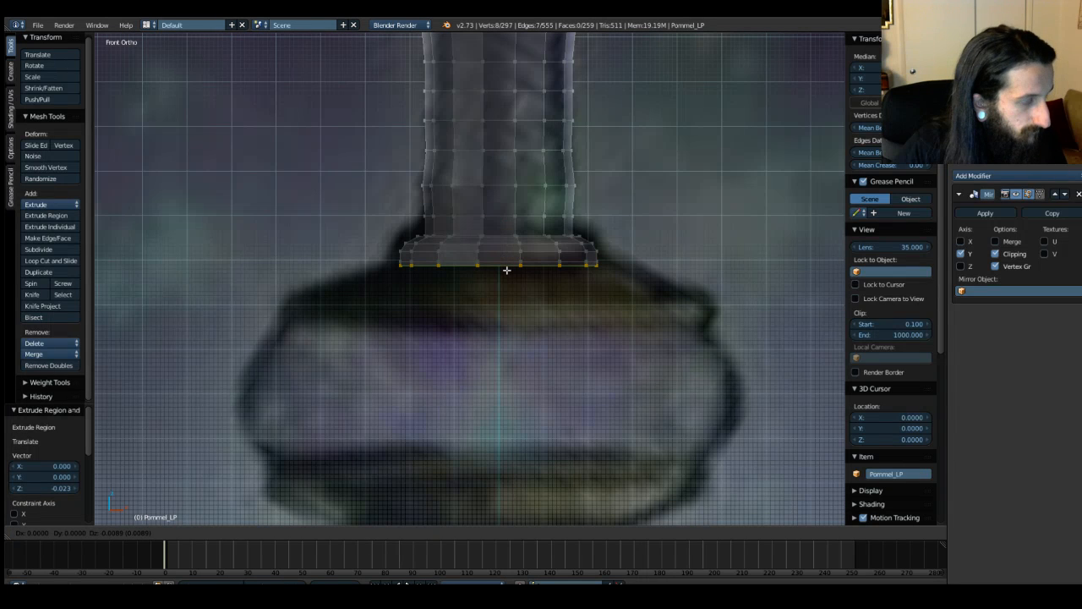
pyautogui.press('z')
pyautogui.click(506, 269)
pyautogui.press('s')
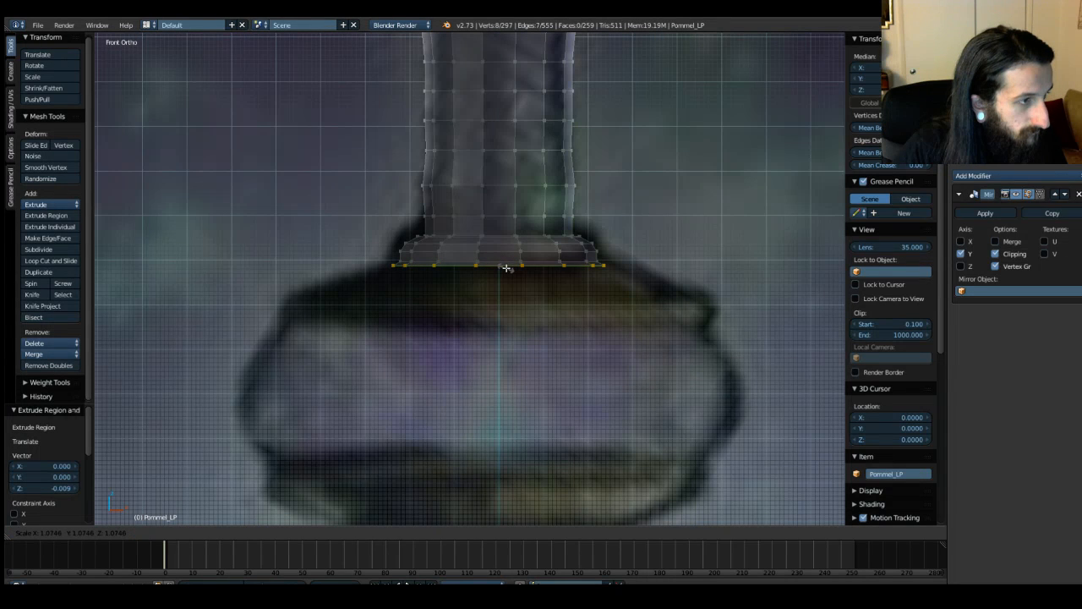
pyautogui.click(506, 269)
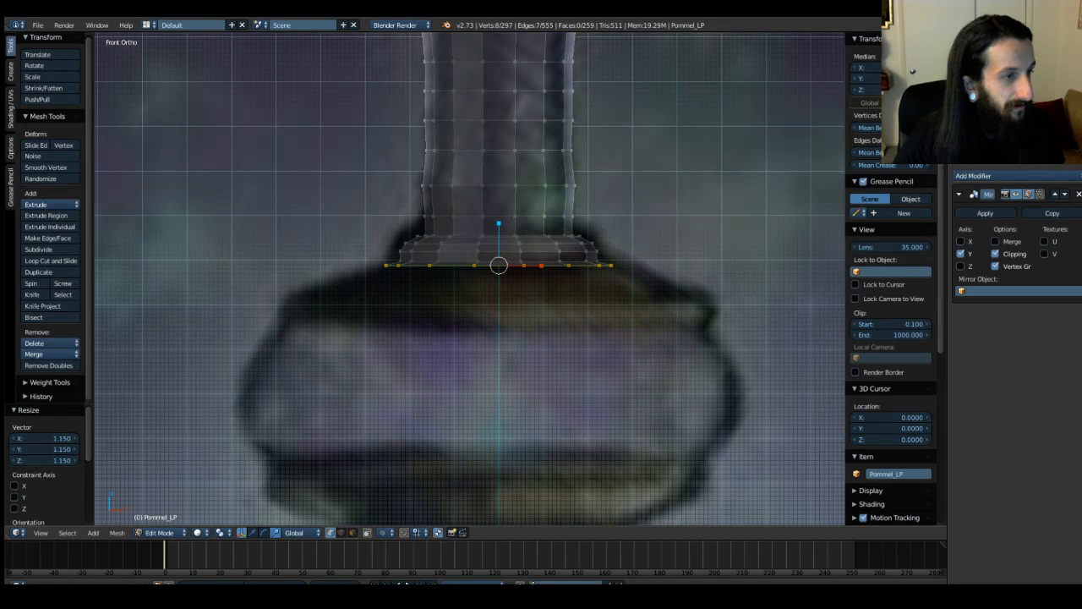
# Step: Extrude the ledge's ring 0.029 down along Z and widen it by about 1.21 to follow the bulb's upper slope
pyautogui.press('e')
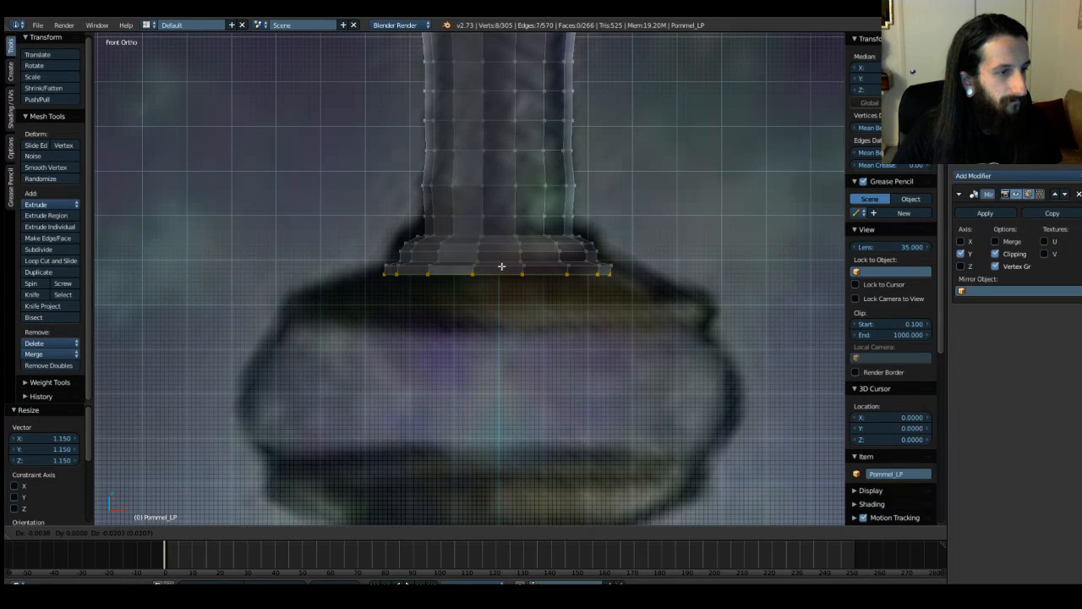
pyautogui.press('z')
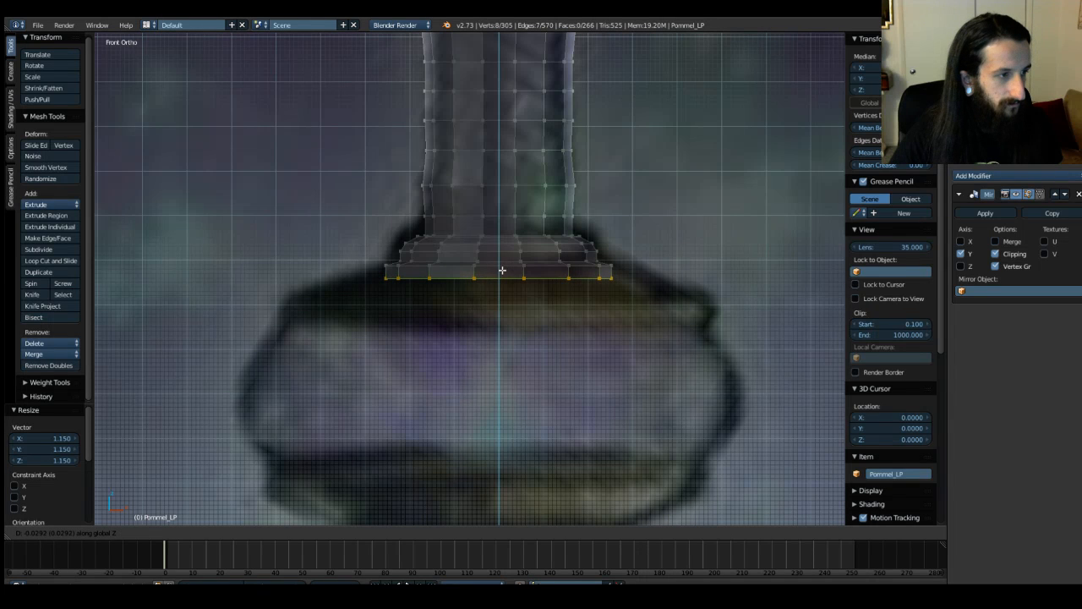
pyautogui.click(499, 278)
pyautogui.press('s')
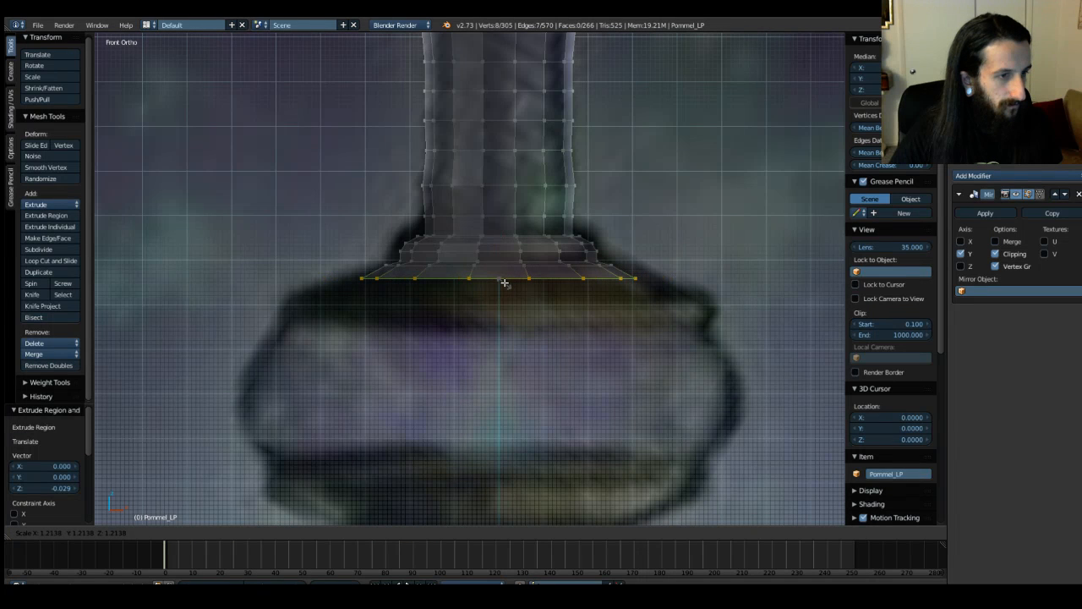
pyautogui.click(503, 282)
# Step: Extrude the slope's lowest ring 0.030 down along Z and scale it by 1.288 to match the reference outline
pyautogui.press('e')
pyautogui.press('z')
pyautogui.click(503, 295)
pyautogui.press('s')
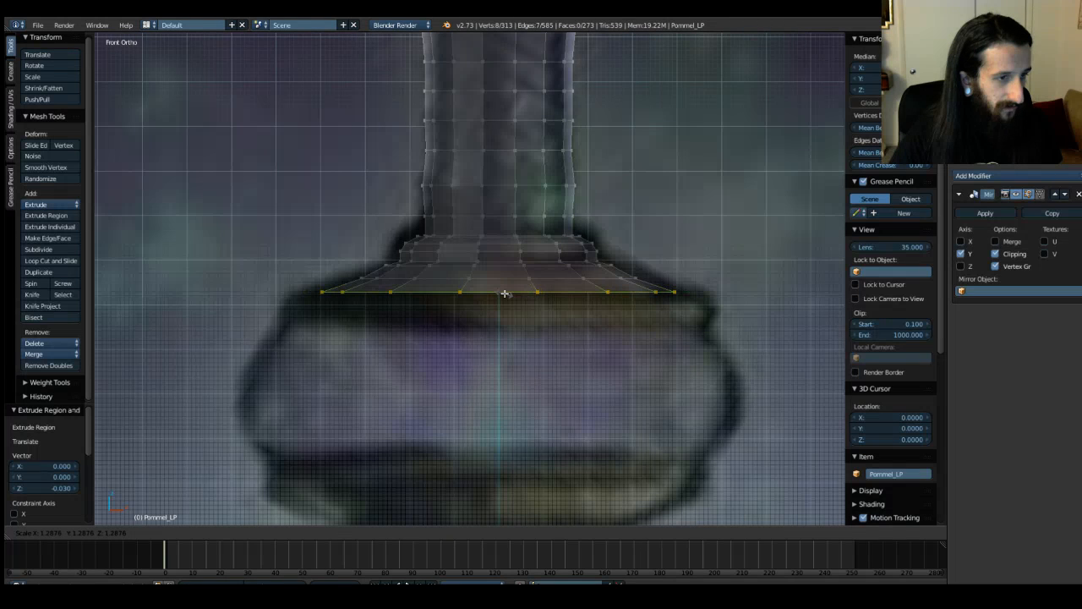
pyautogui.click(504, 294)
# Step: Extrude the bulb's widest ring 0.023 down along Z and scale it by 1.102 toward the reference's upper shoulder
pyautogui.press('e')
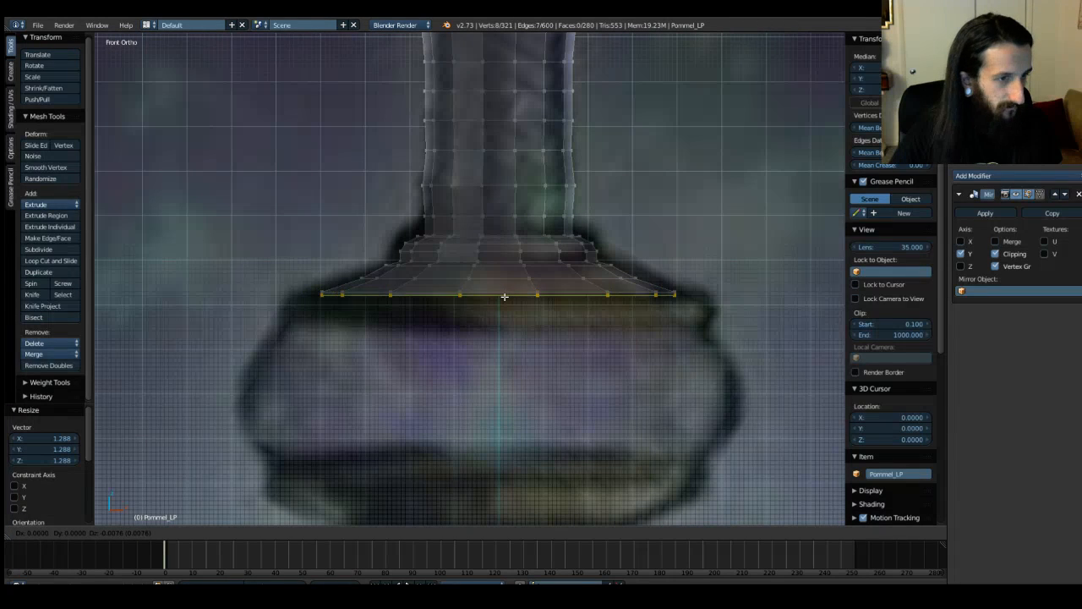
pyautogui.press('z')
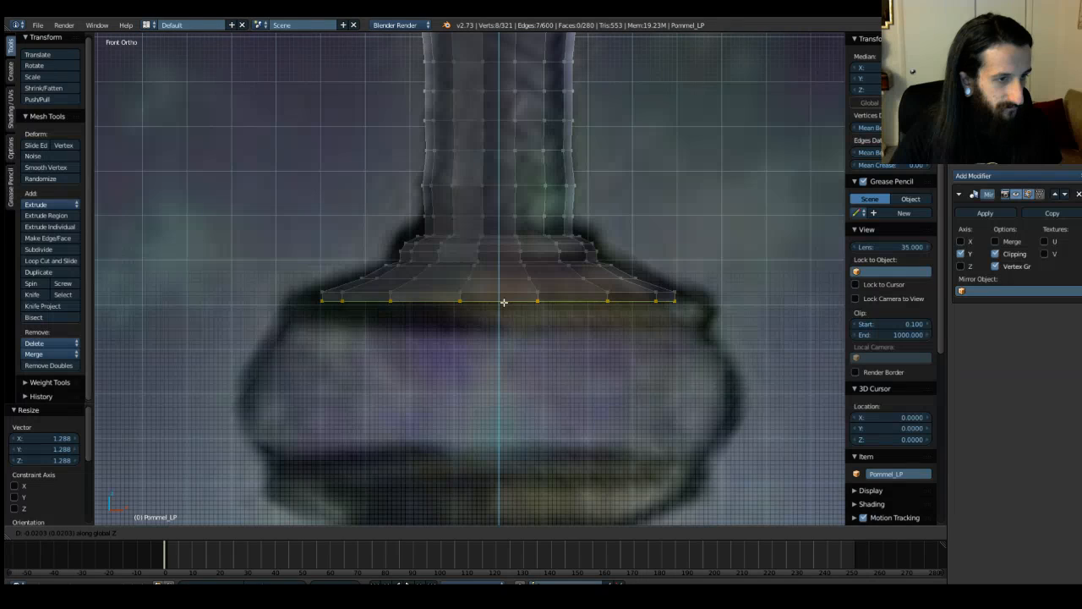
pyautogui.click(501, 302)
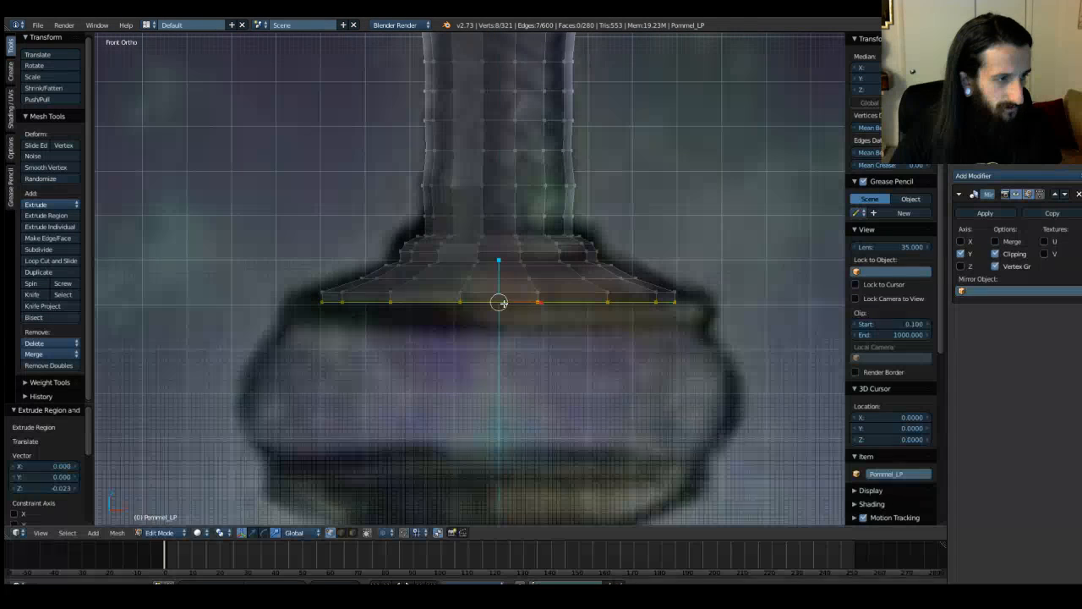
pyautogui.press('s')
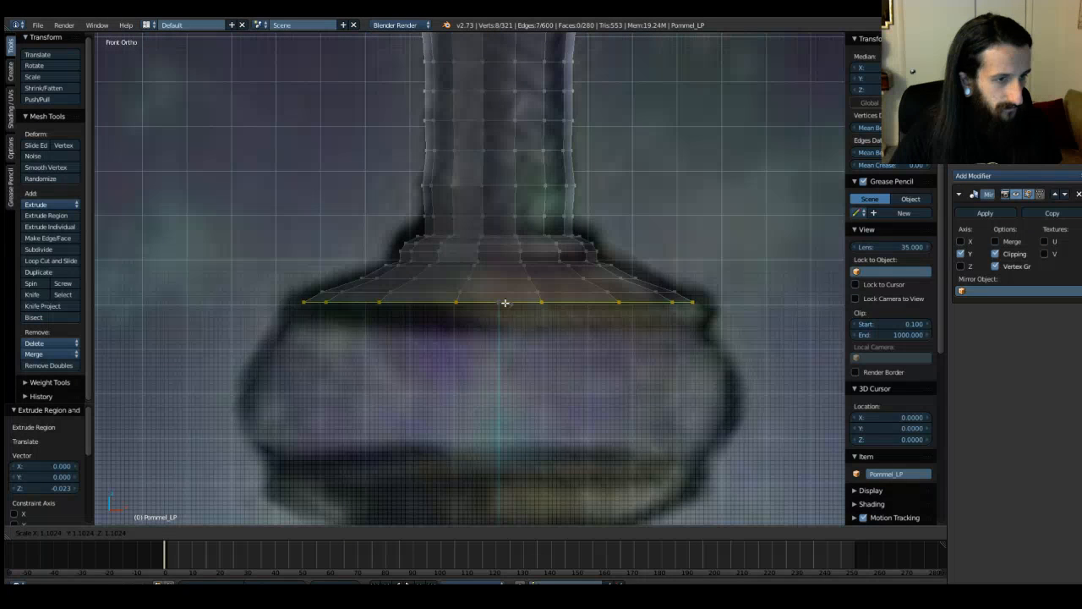
pyautogui.click(505, 302)
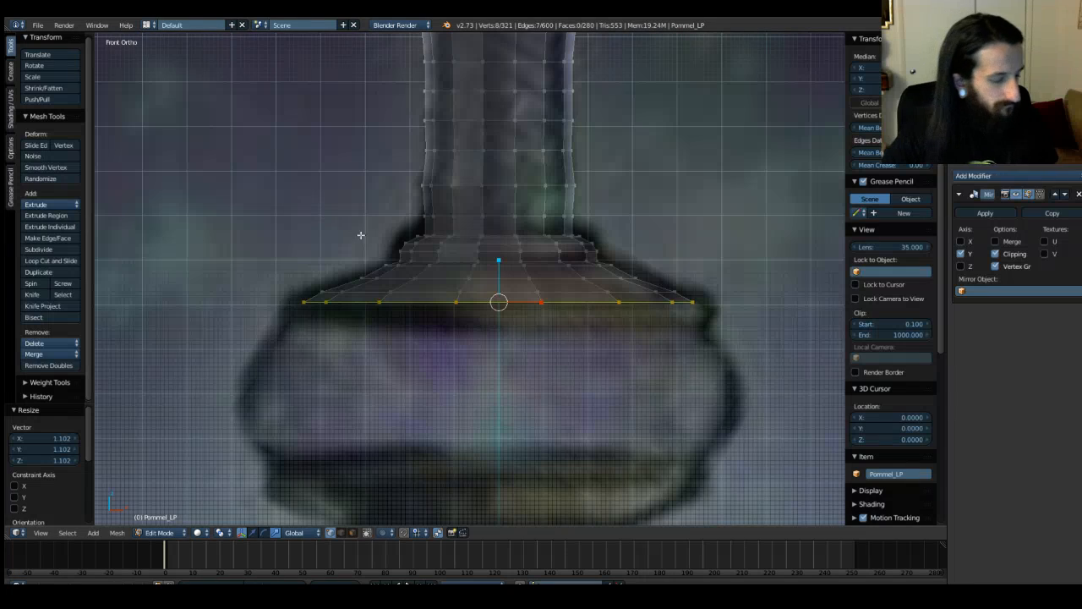
# Step: Extrude the bulb's lowest ring 0.028 down along Z and scale it by 1.096 to reach the reference's shoulder
pyautogui.press('e')
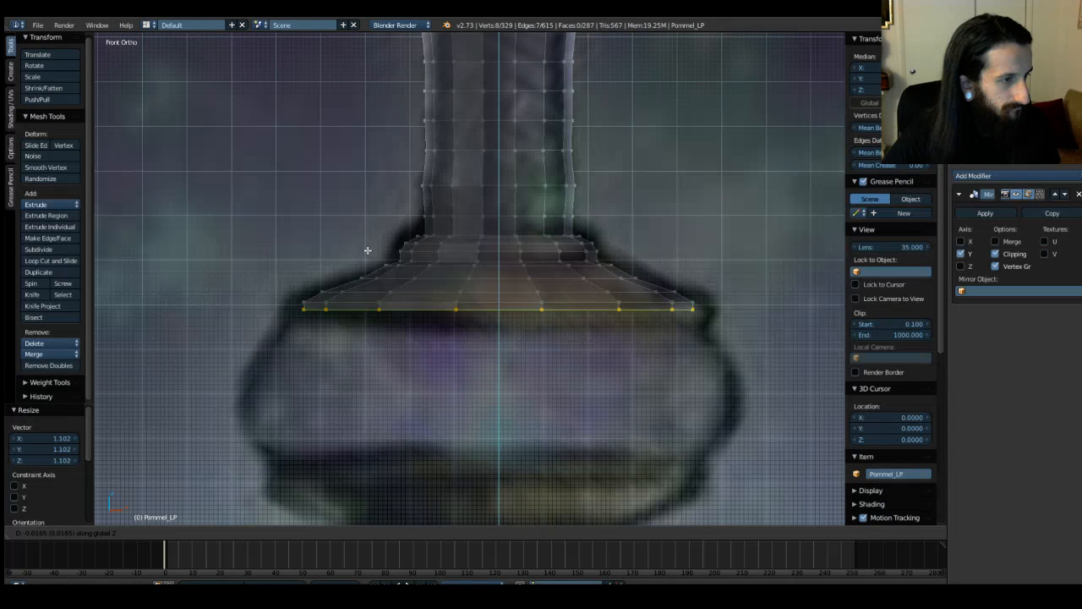
pyautogui.click(366, 254)
pyautogui.press('s')
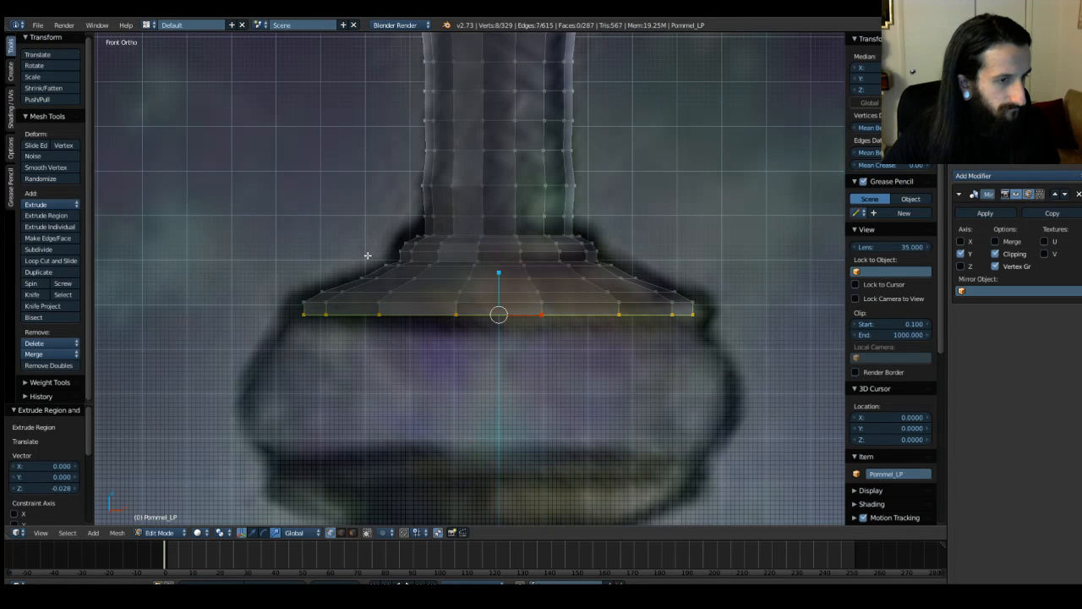
pyautogui.click(503, 320)
# Step: Extrude the shoulder's bottom ring 0.016 down and scale it by 1.057 to form a protruding lip
pyautogui.press('e')
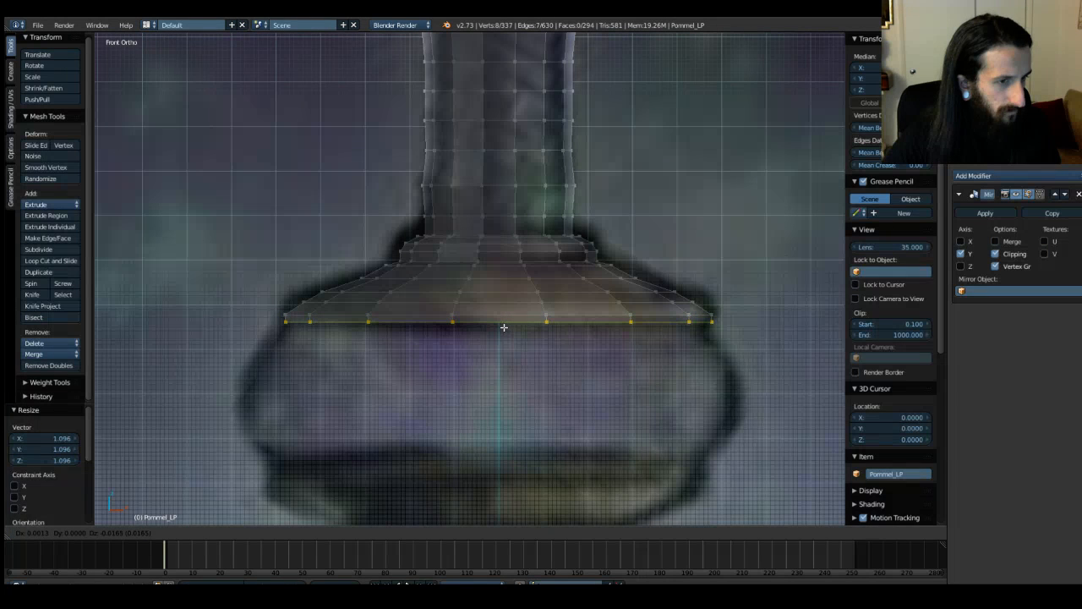
pyautogui.click(504, 327)
pyautogui.press('s')
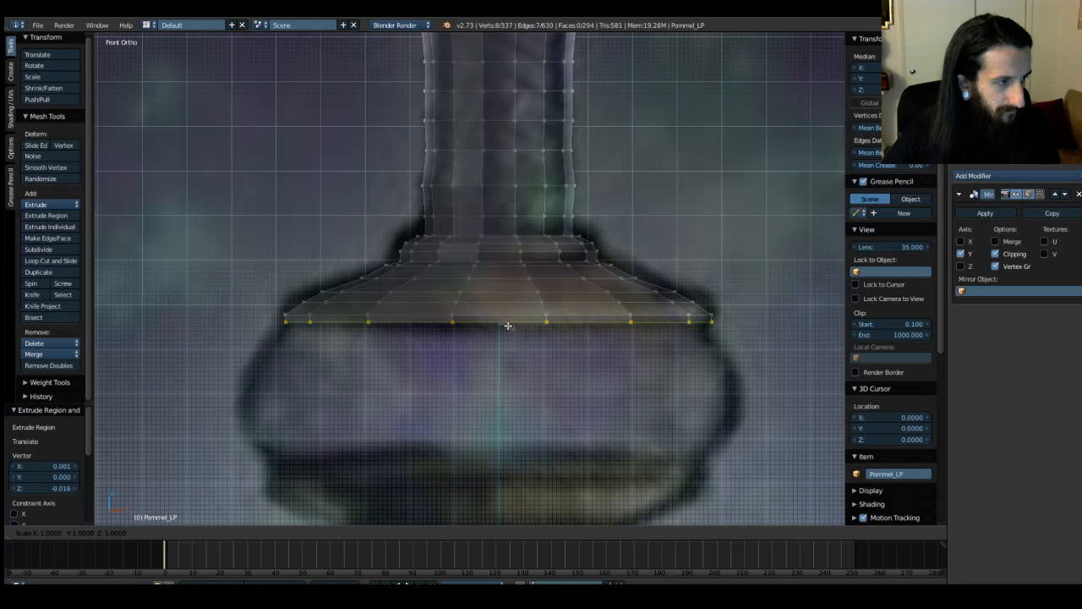
pyautogui.click(507, 326)
# Step: Extrude the lip's ring 0.018 down along Z and scale it by 0.937 to tuck in its underside
pyautogui.press('e')
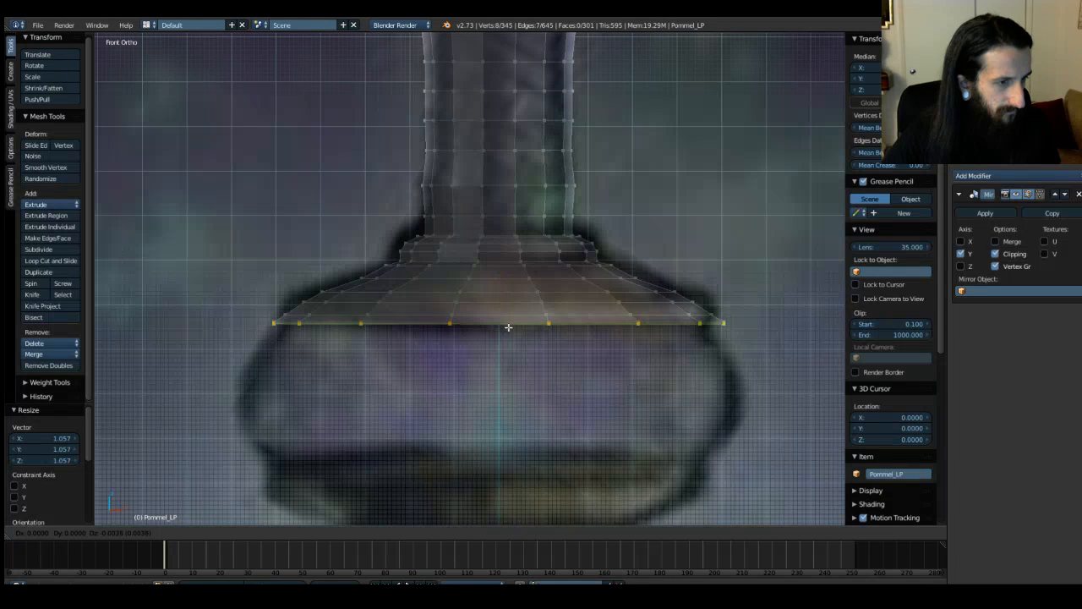
pyautogui.press('z')
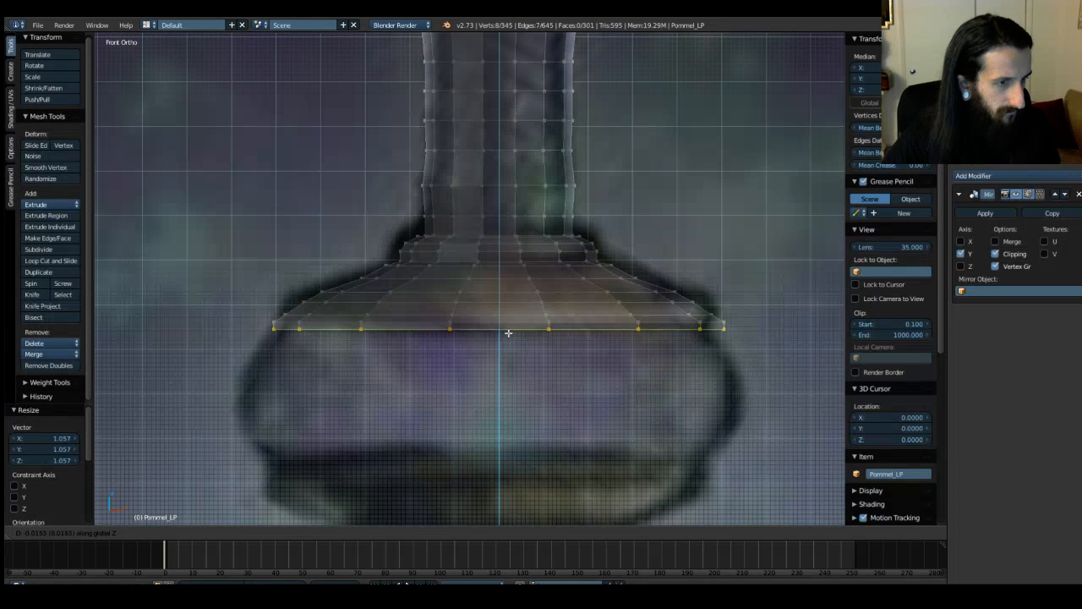
pyautogui.click(509, 333)
pyautogui.press('s')
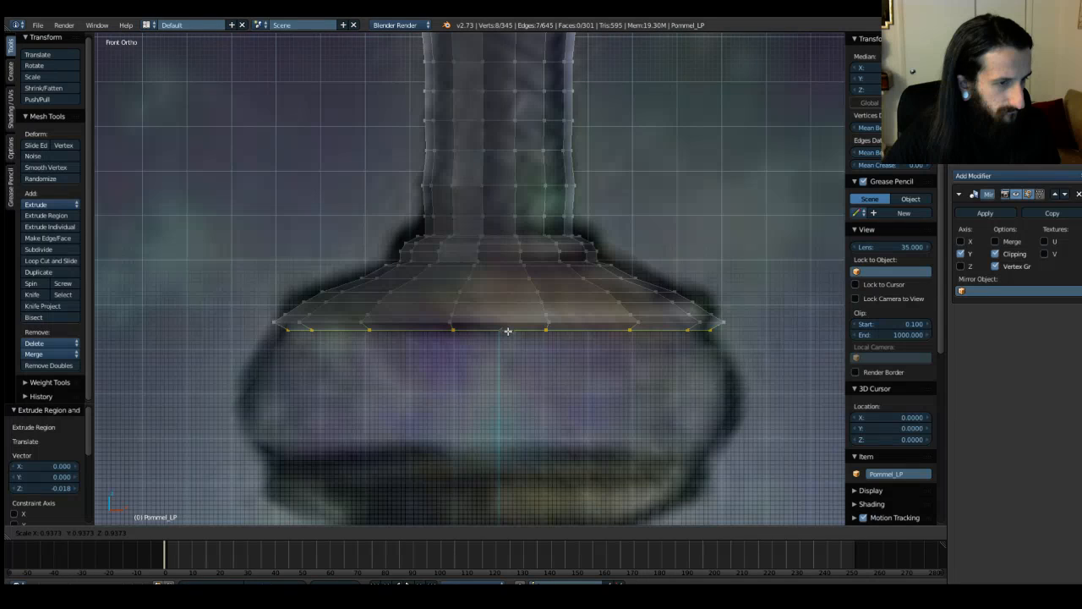
pyautogui.click(444, 336)
# Step: Select the widest ring of the lip, just above the bottom ring, and scale it by 0.921 to soften the protrusion
pyautogui.moveTo(268, 320); pyautogui.dragTo(737, 323)
pyautogui.press('s')
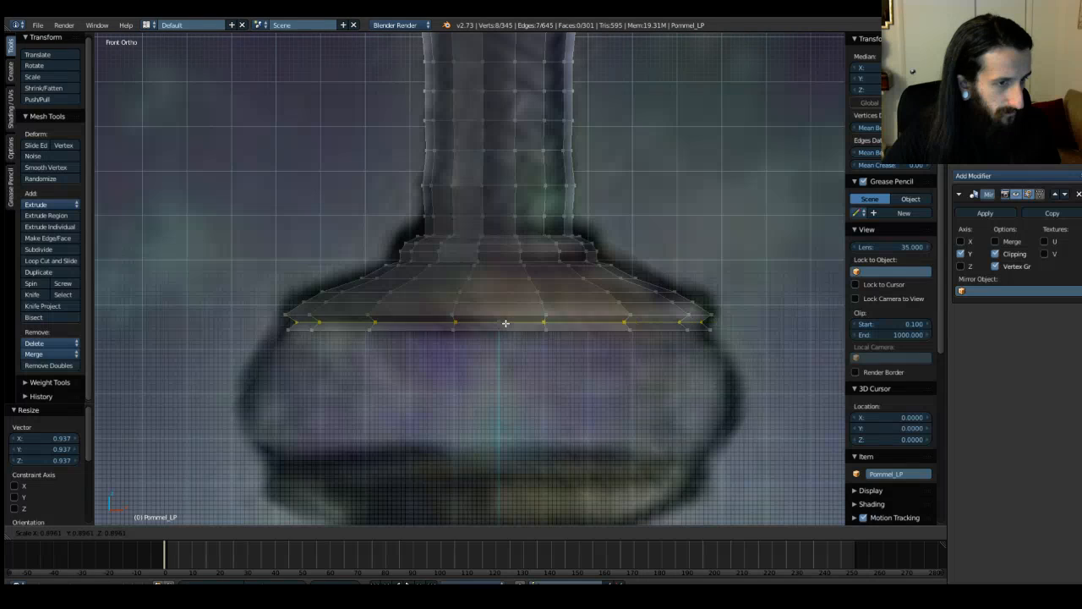
pyautogui.click(512, 323)
pyautogui.scroll(3, 524, 339)
pyautogui.press('s')
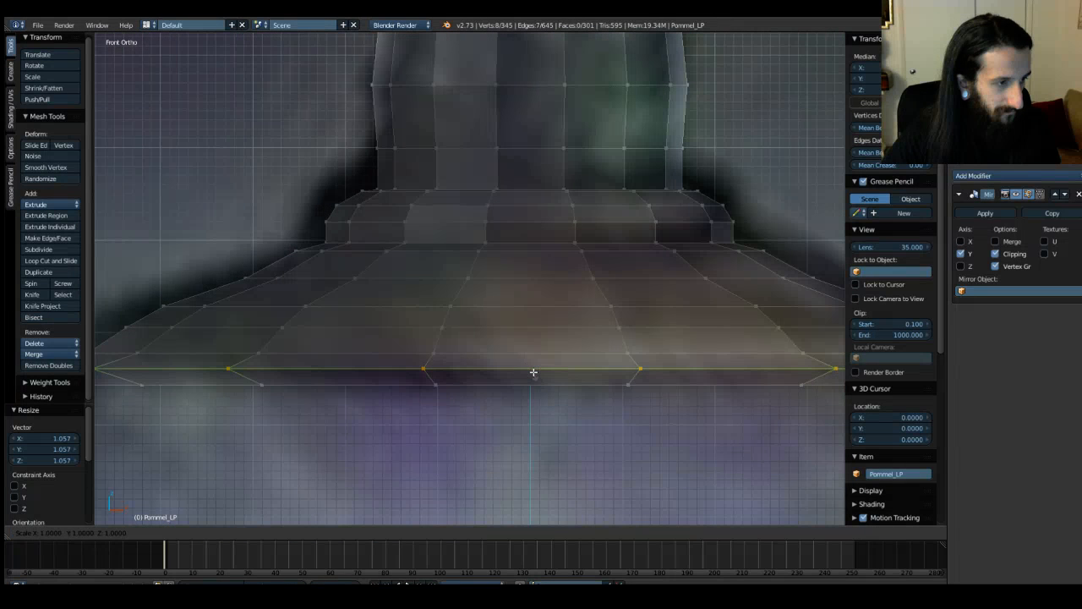
pyautogui.click(536, 369)
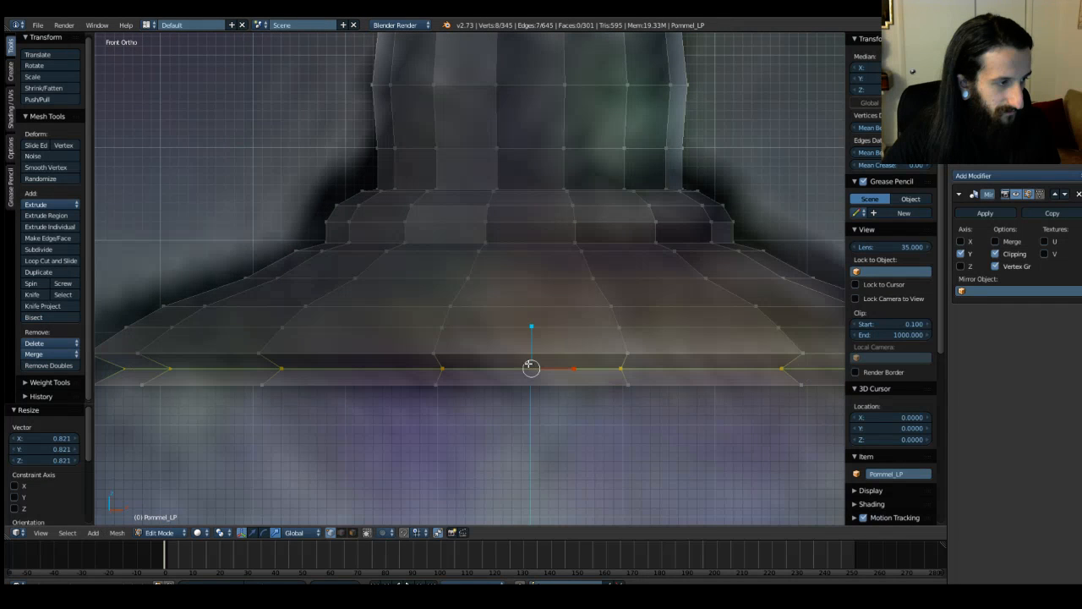
pyautogui.hotkey('ctrl', 'z')
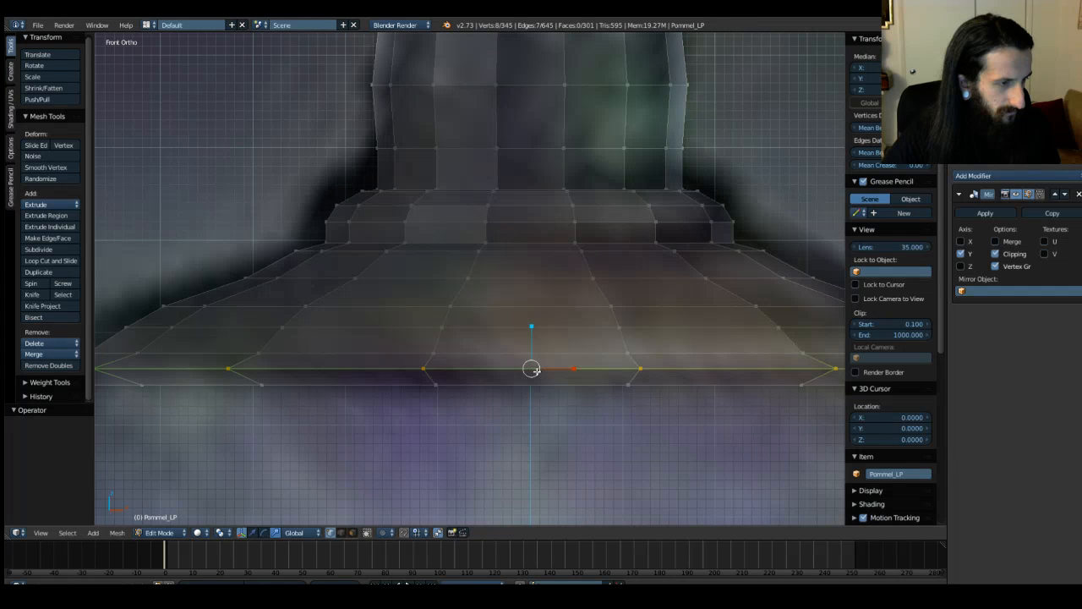
pyautogui.press('s')
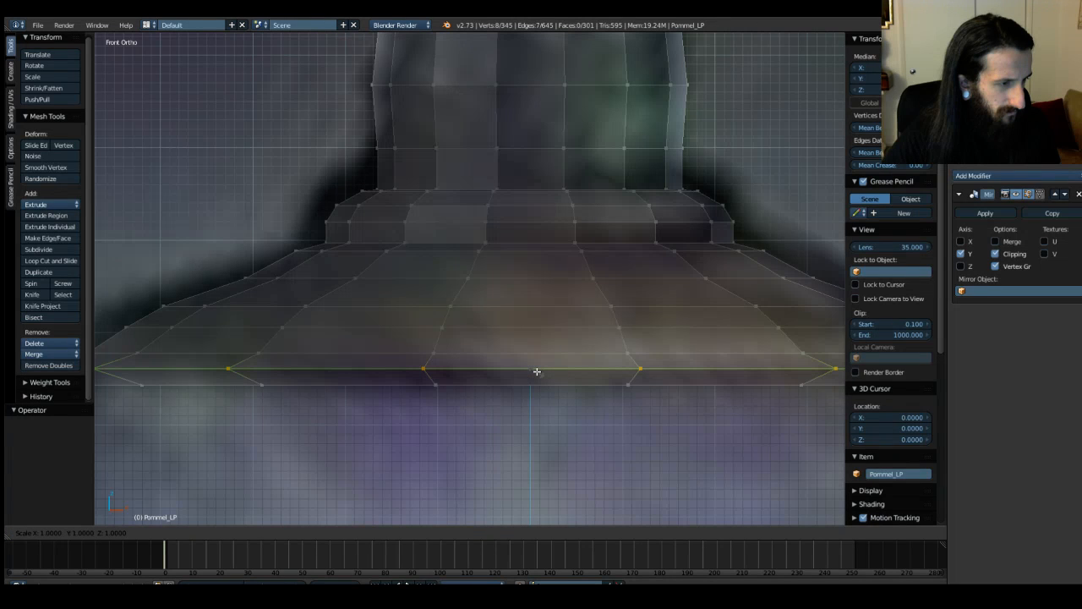
pyautogui.click(536, 371)
pyautogui.scroll(-3, 536, 371)
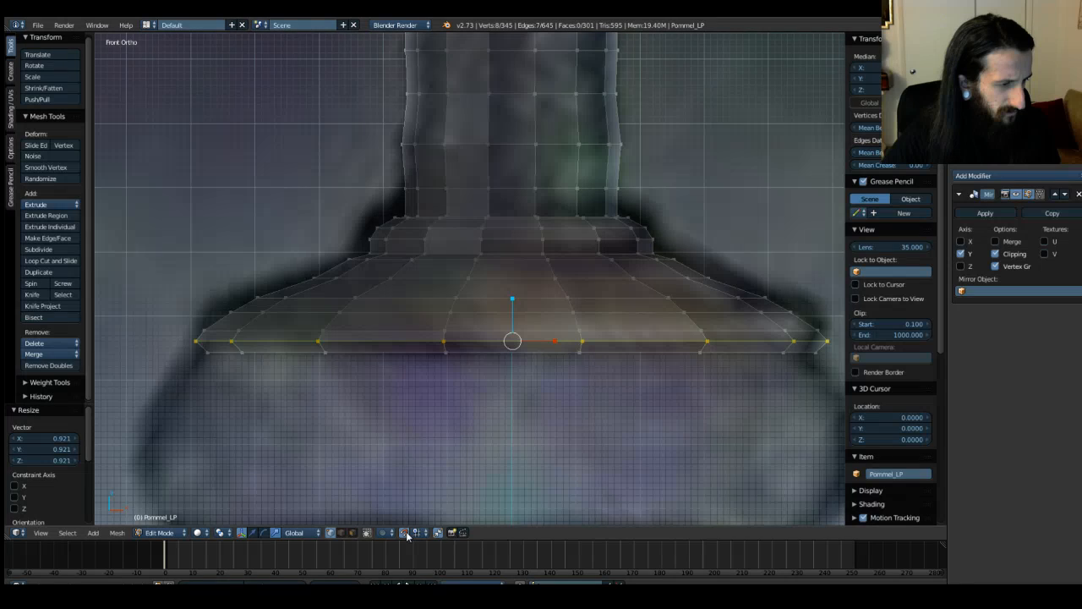
pyautogui.scroll(-1, 446, 420)
pyautogui.press('a')
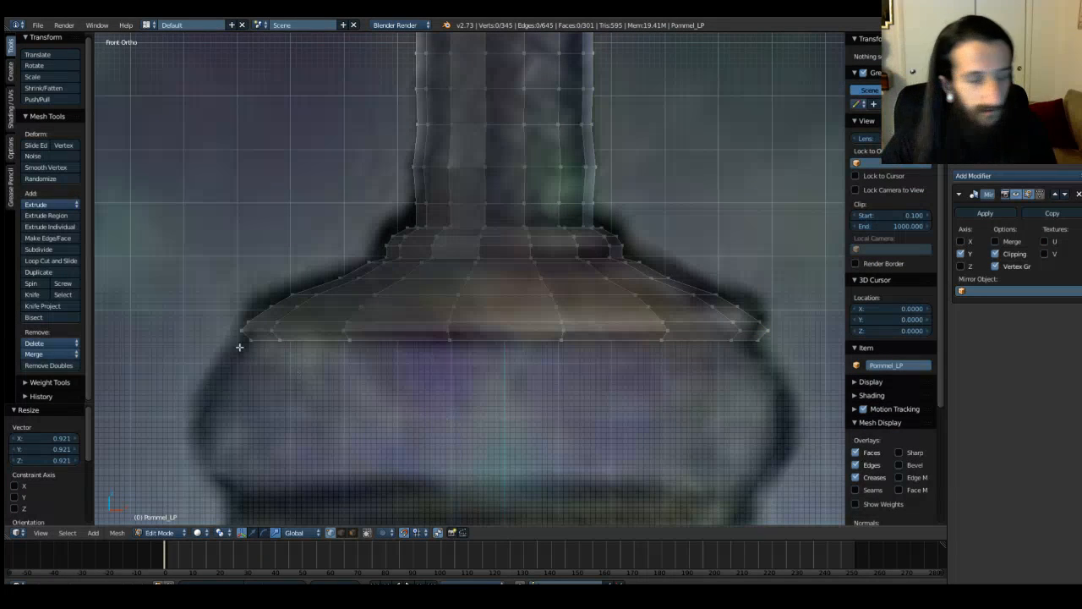
# Step: Extrude the bottom ring under the lip 0.050 down along Z and scale it by 1.100 to start the lower bulb
pyautogui.keyDown('shift'); pyautogui.moveTo(324, 382); pyautogui.dragTo(304, 268, button='middle'); pyautogui.keyUp('shift')
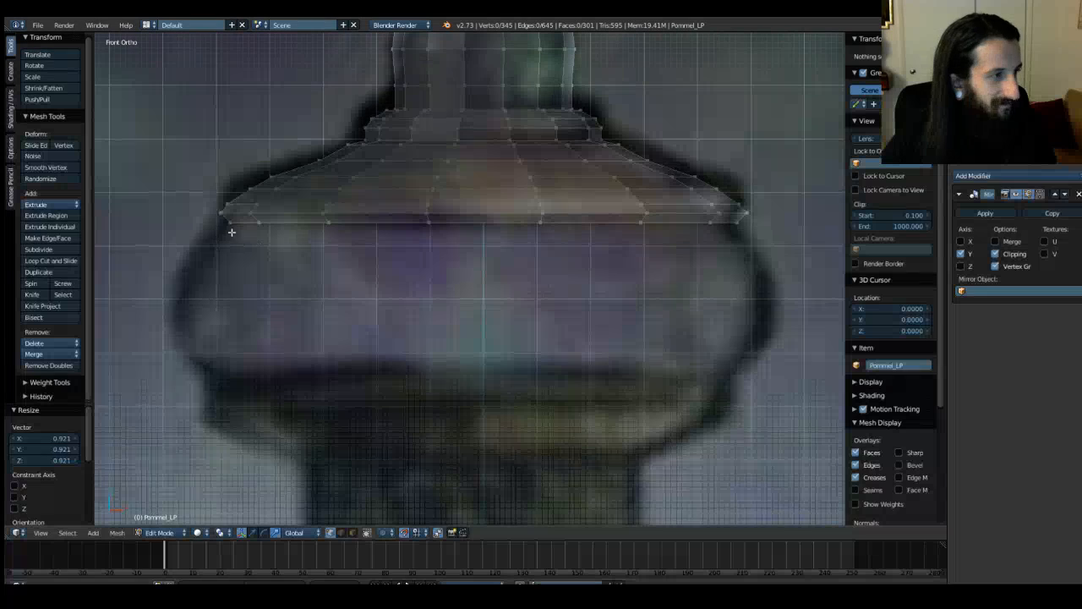
pyautogui.moveTo(219, 218); pyautogui.dragTo(748, 236)
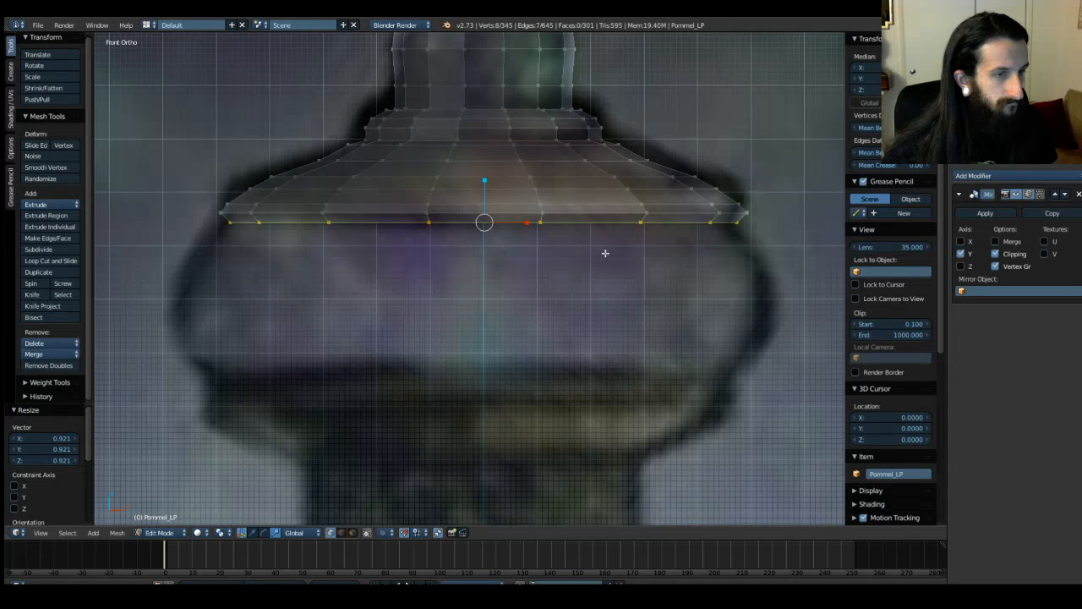
pyautogui.press('e')
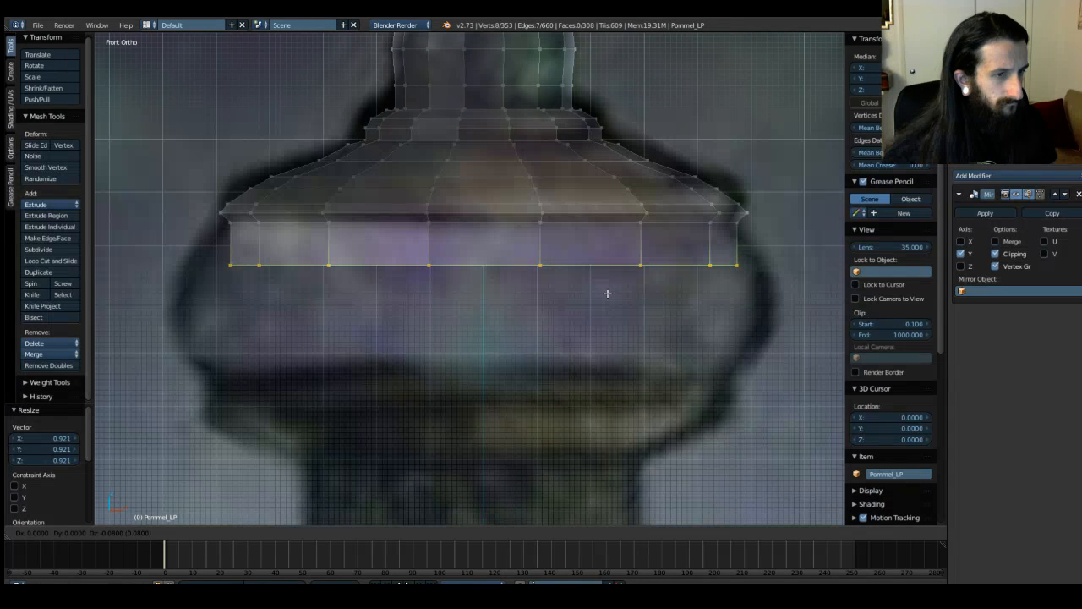
pyautogui.click(607, 294)
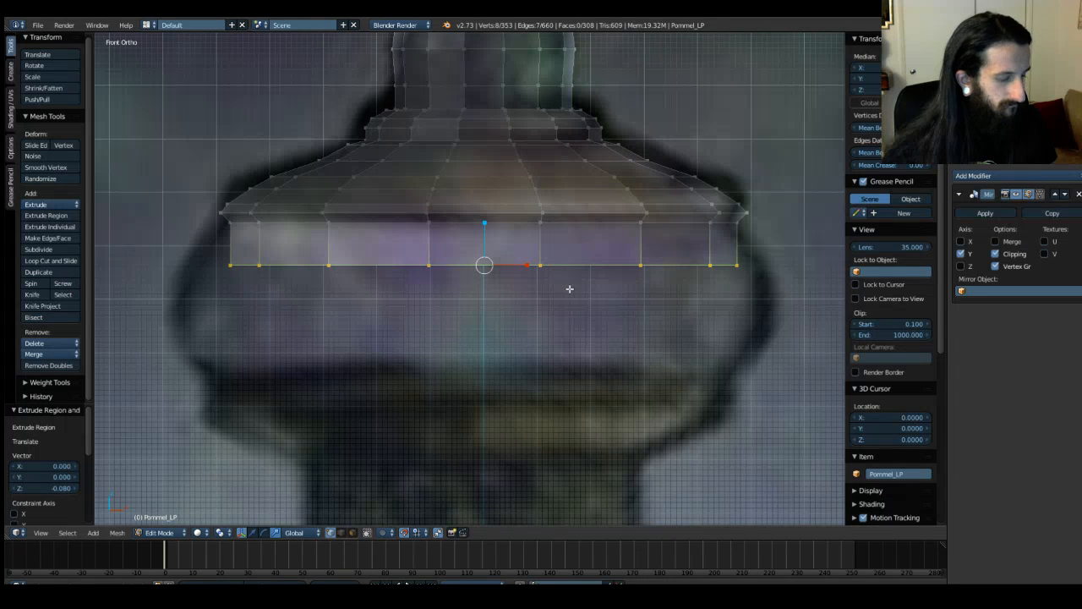
pyautogui.hotkey('ctrl', 'z')
pyautogui.press('e')
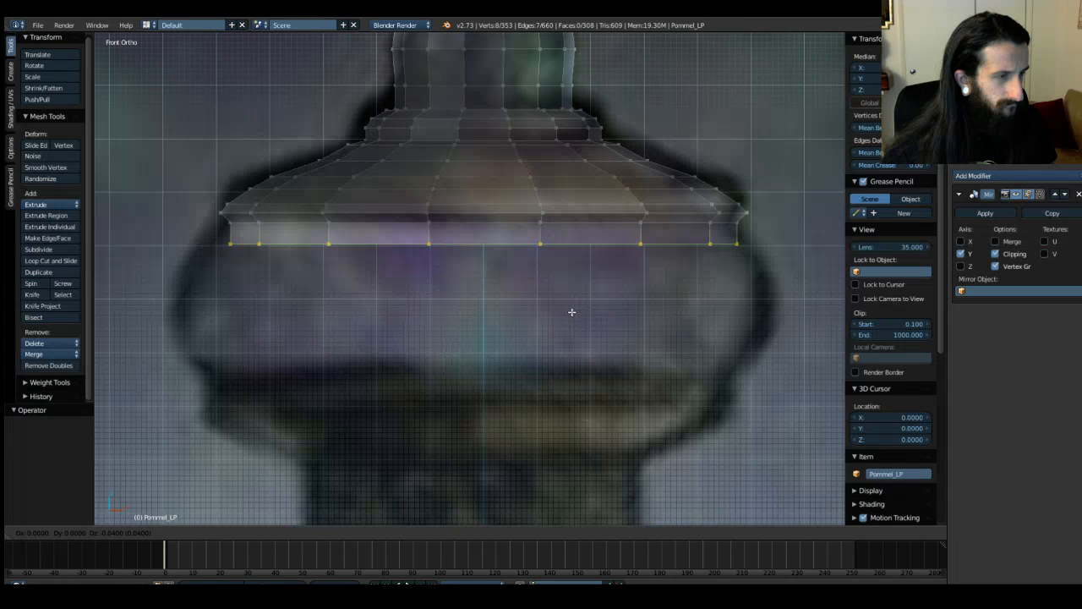
pyautogui.press('z')
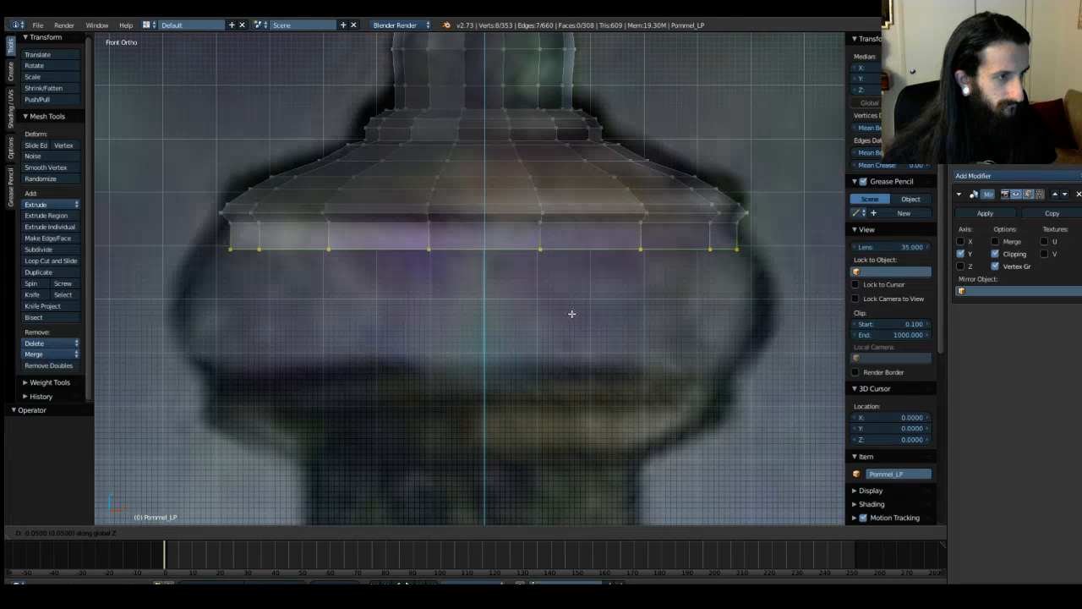
pyautogui.click(572, 313)
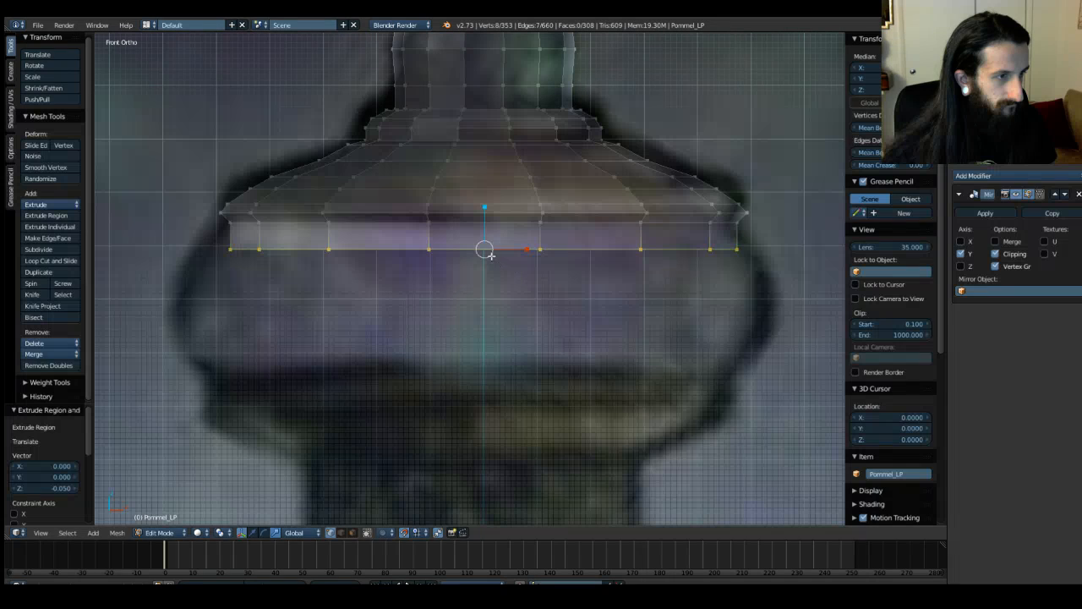
pyautogui.press('s')
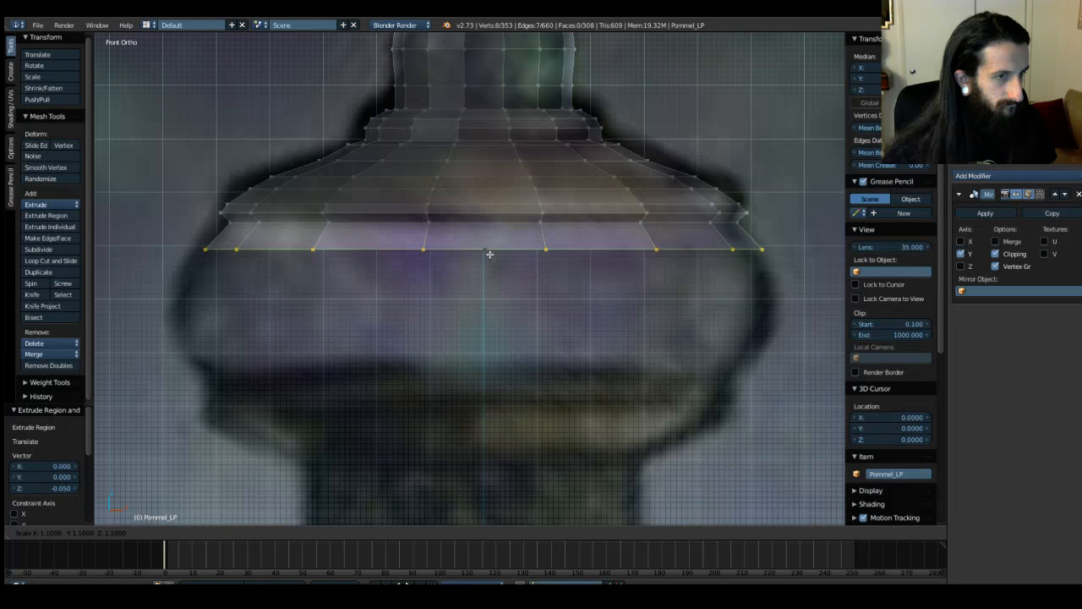
pyautogui.click(490, 254)
# Step: Extrude the lower bulb's newly widened ring further down along Z
pyautogui.press('g')
pyautogui.press('z')
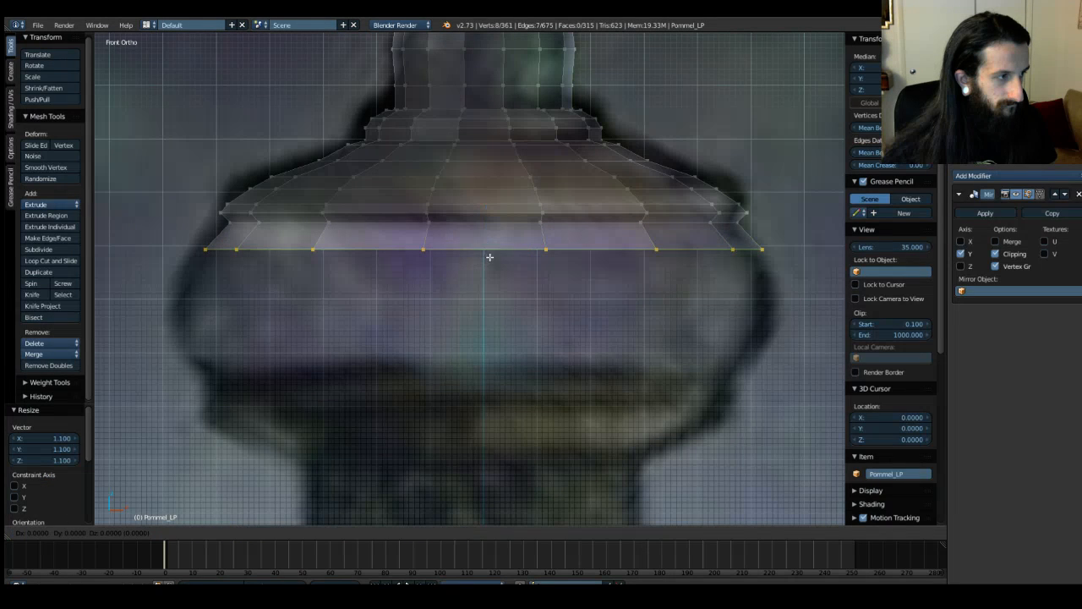
# Step: Extrude the pommel's lowest edge loop 0.04 down along Z and scale the new loop by 0.9
pyautogui.press('z')
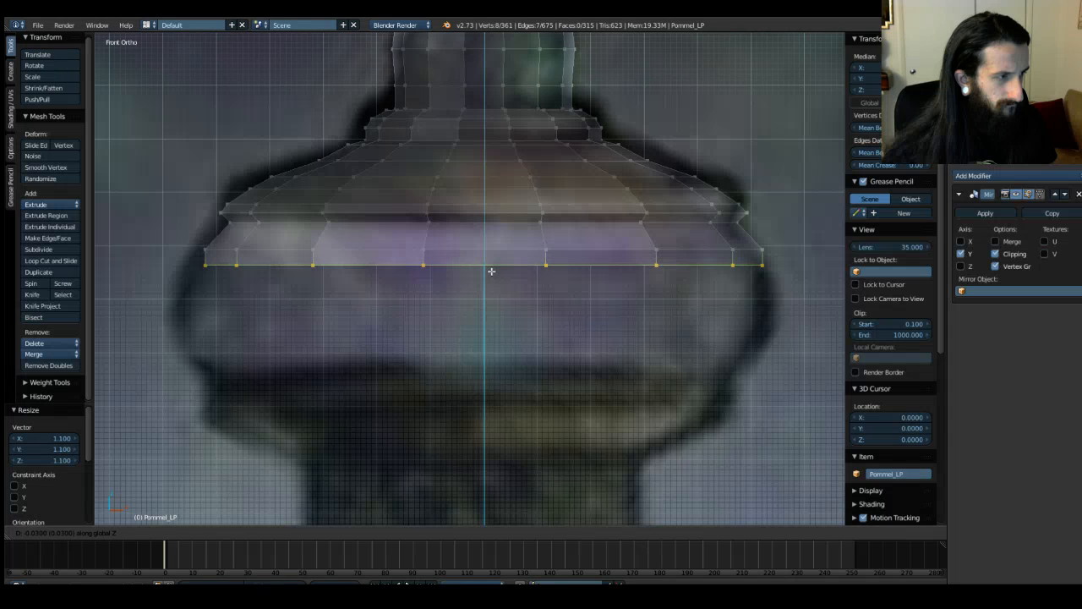
pyautogui.click(491, 275)
pyautogui.press('s')
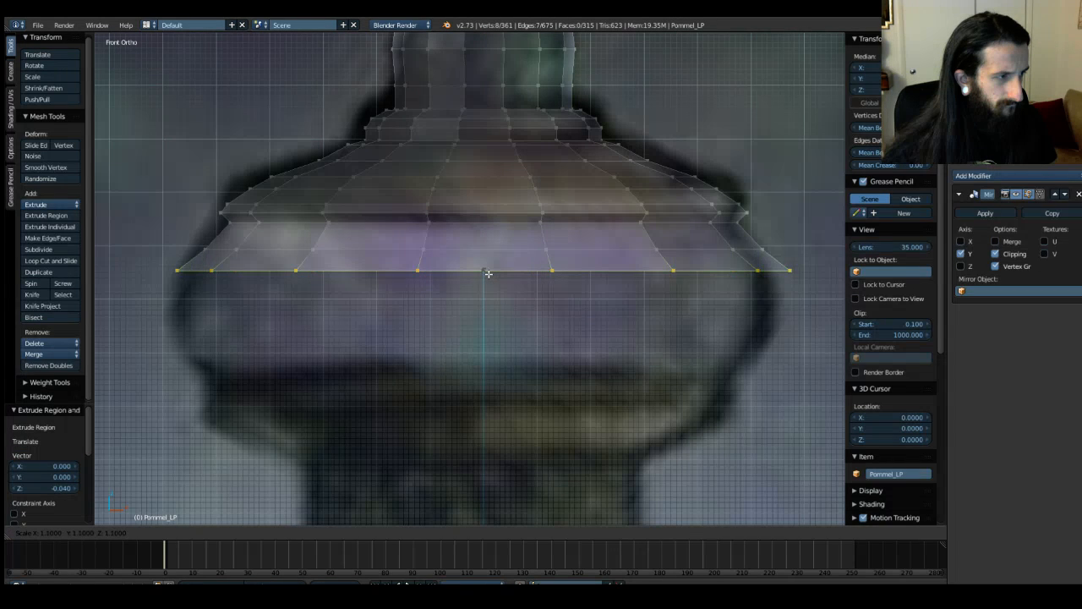
pyautogui.write('1.1')
pyautogui.click(485, 273)
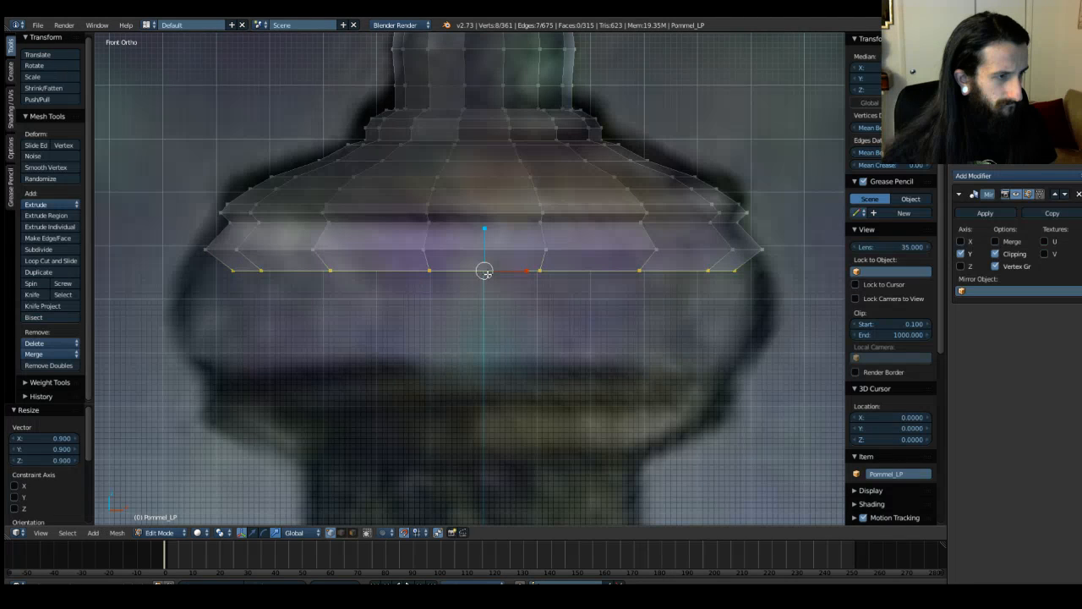
# Step: Rescale the new bottom loop by 1.2, 1.1 and about 0.865 to fit the width of the reference outline
pyautogui.press('KP_Decimal')
pyautogui.press('KP_1')
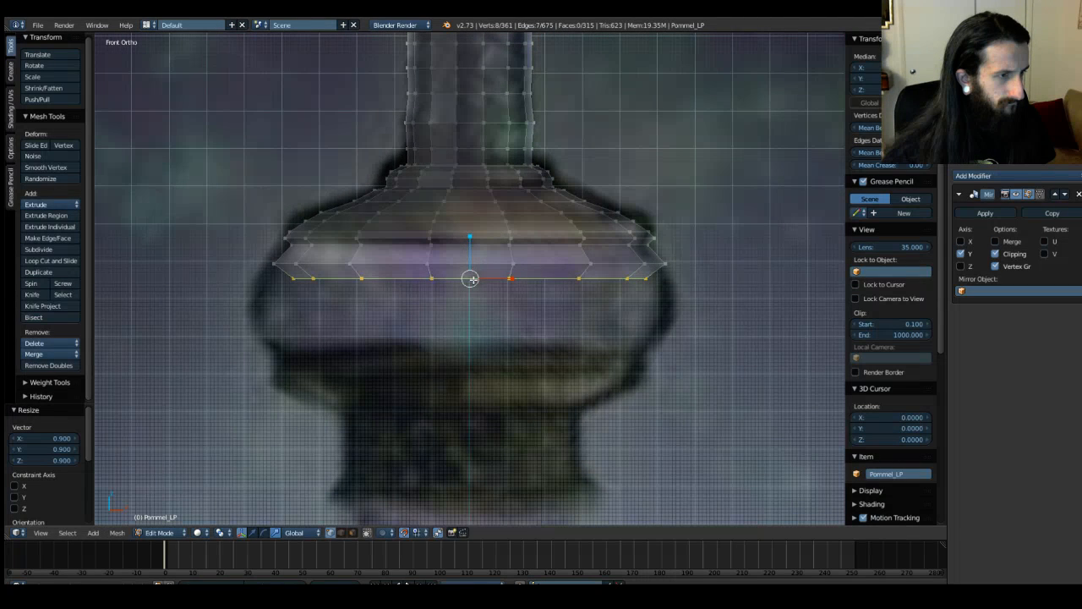
pyautogui.press('s')
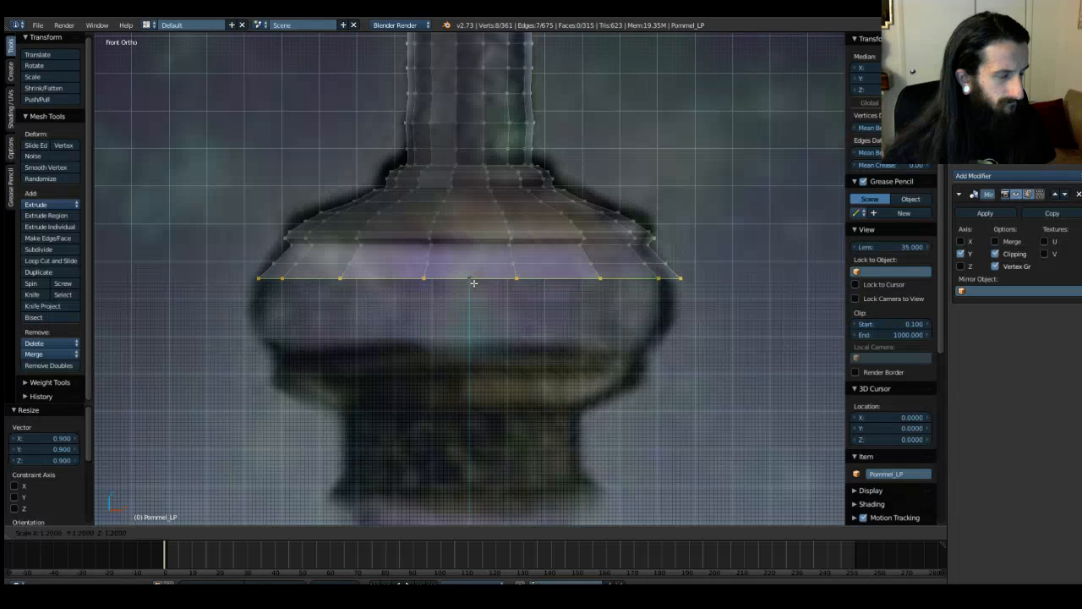
pyautogui.click(474, 284)
pyautogui.scroll(5, 473, 283)
pyautogui.press('s')
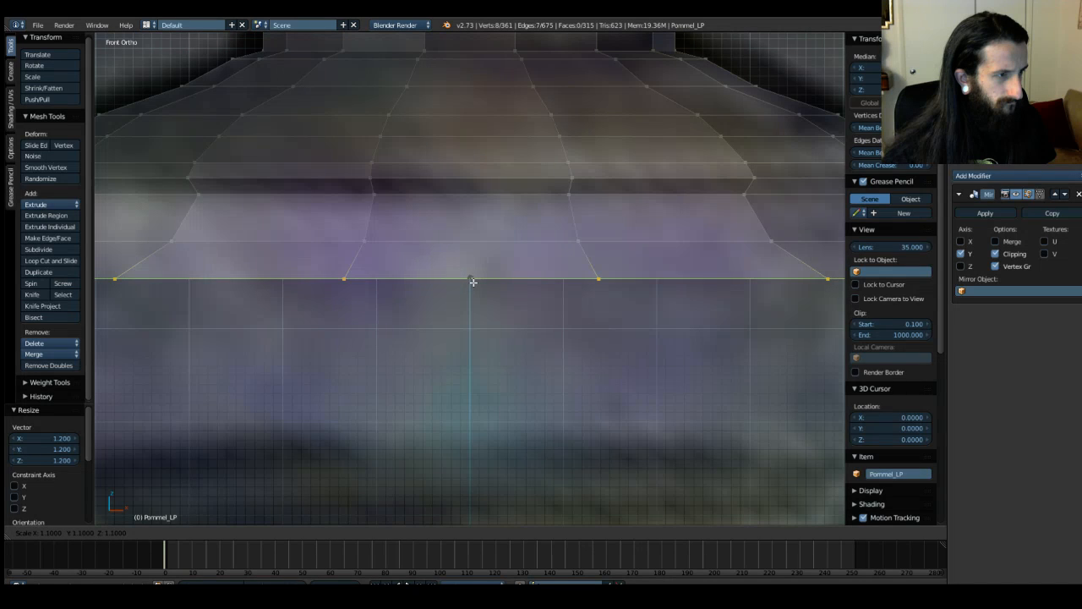
pyautogui.click(472, 281)
pyautogui.scroll(-1, 471, 280)
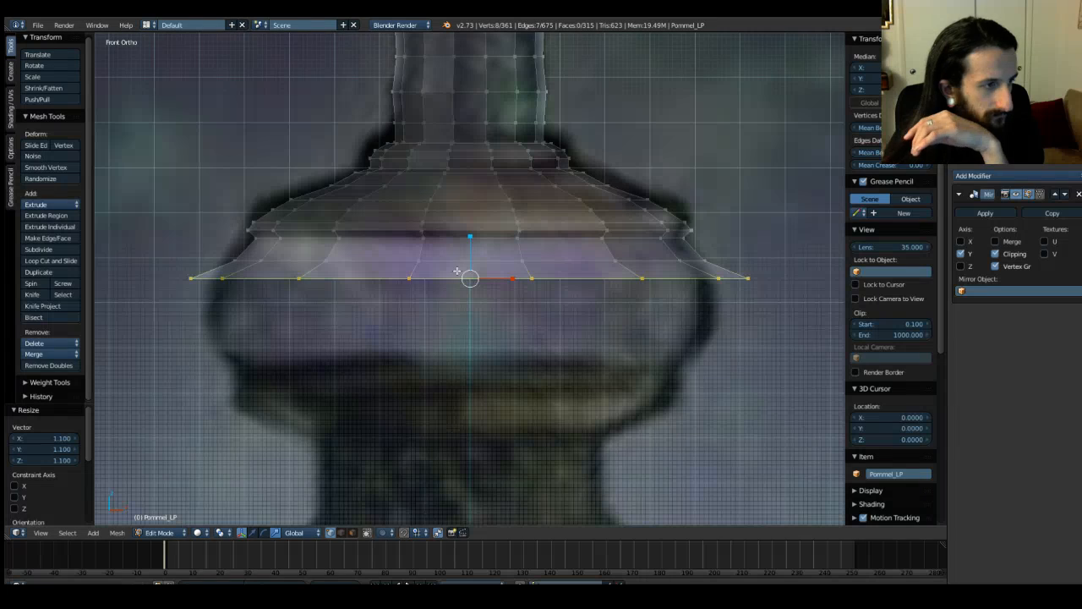
pyautogui.press('s')
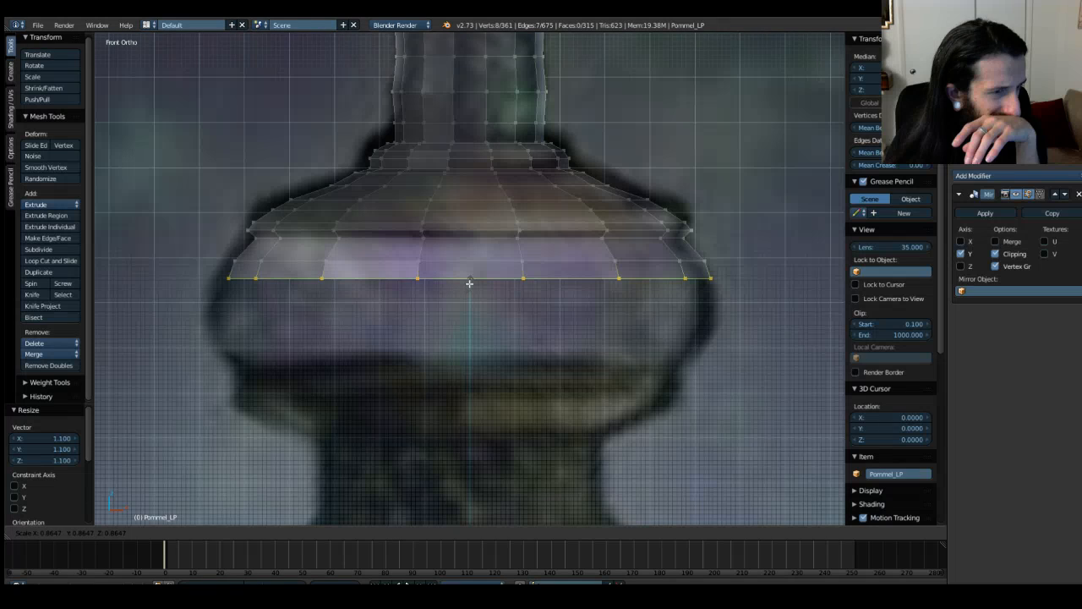
pyautogui.click(469, 284)
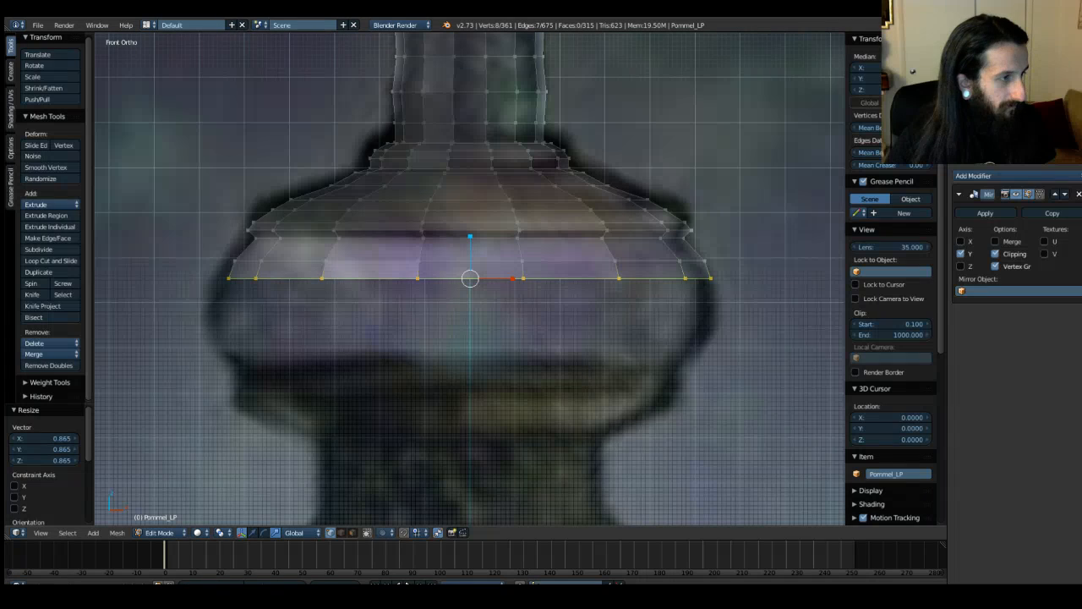
# Step: Extrude the selected bottom loop about 0.049 down along Z and widen it by a factor of about 1.016
pyautogui.press('b')
pyautogui.moveTo(212, 273); pyautogui.dragTo(734, 295)
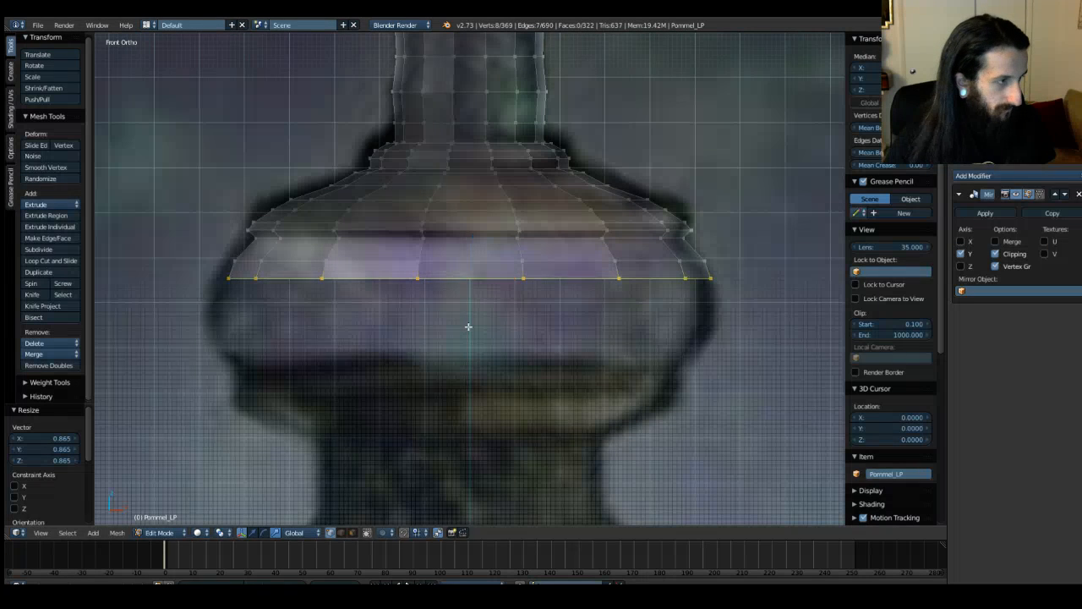
pyautogui.press('e')
pyautogui.press('z')
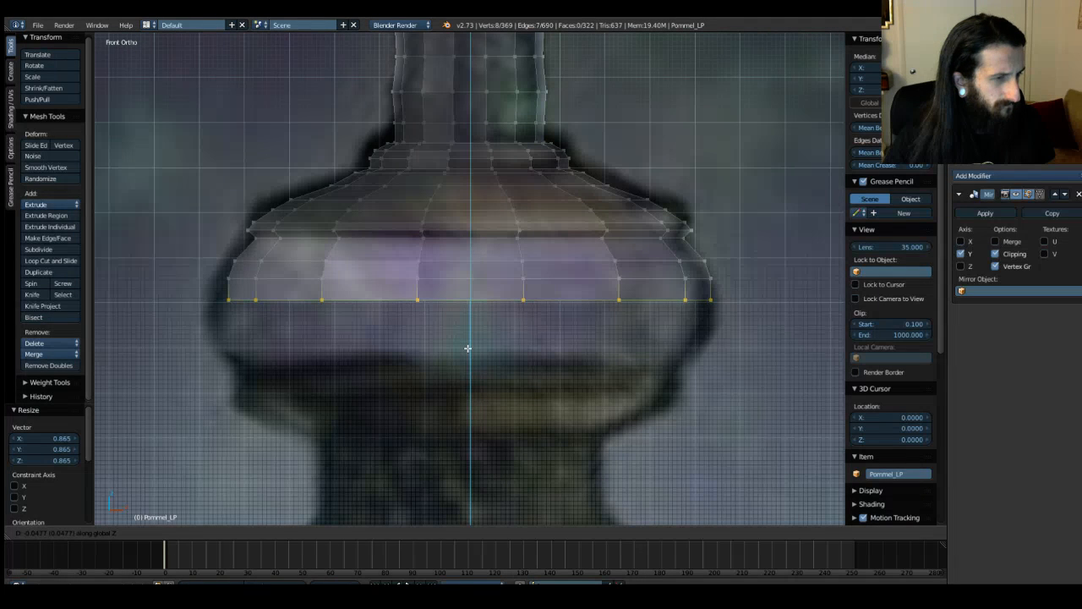
pyautogui.click(468, 347)
pyautogui.press('s')
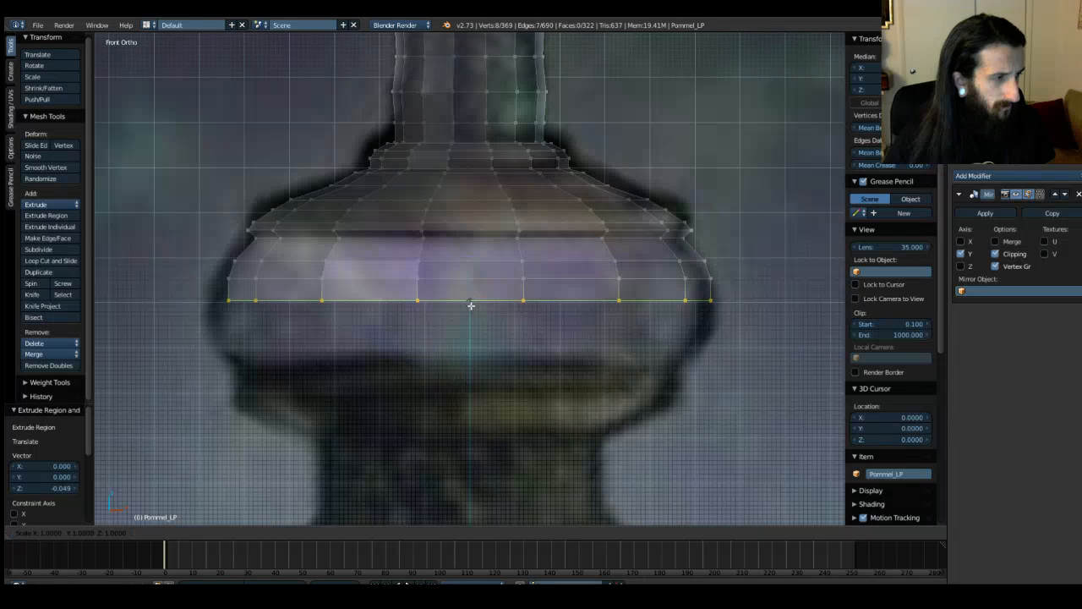
pyautogui.click(470, 303)
# Step: Extrude another ring about 0.049 down along Z at the bulge's widest part, leaving it at scale 1.0
pyautogui.press('e')
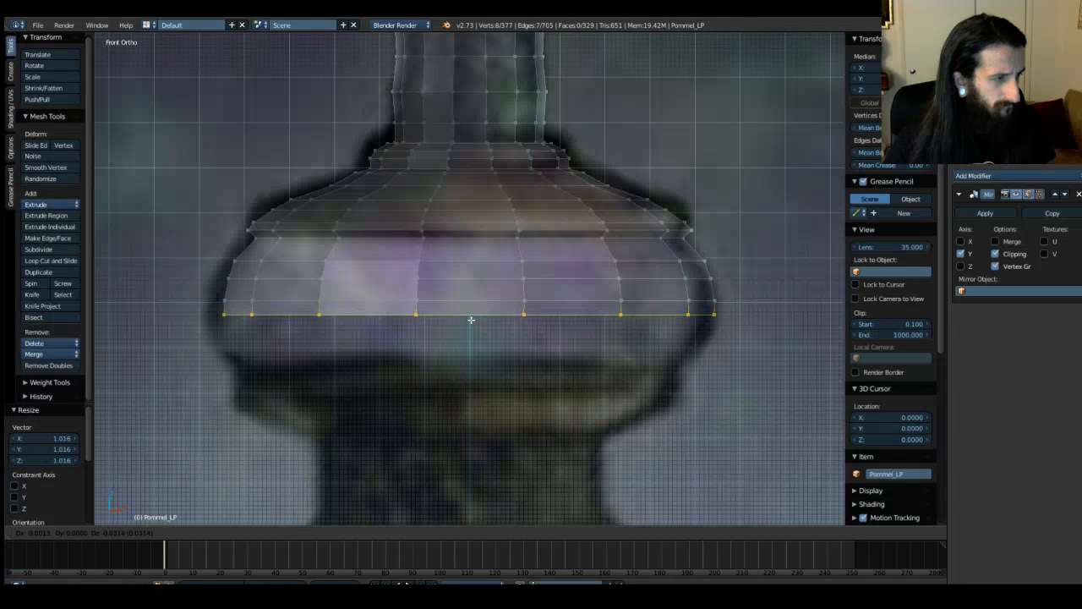
pyautogui.press('z')
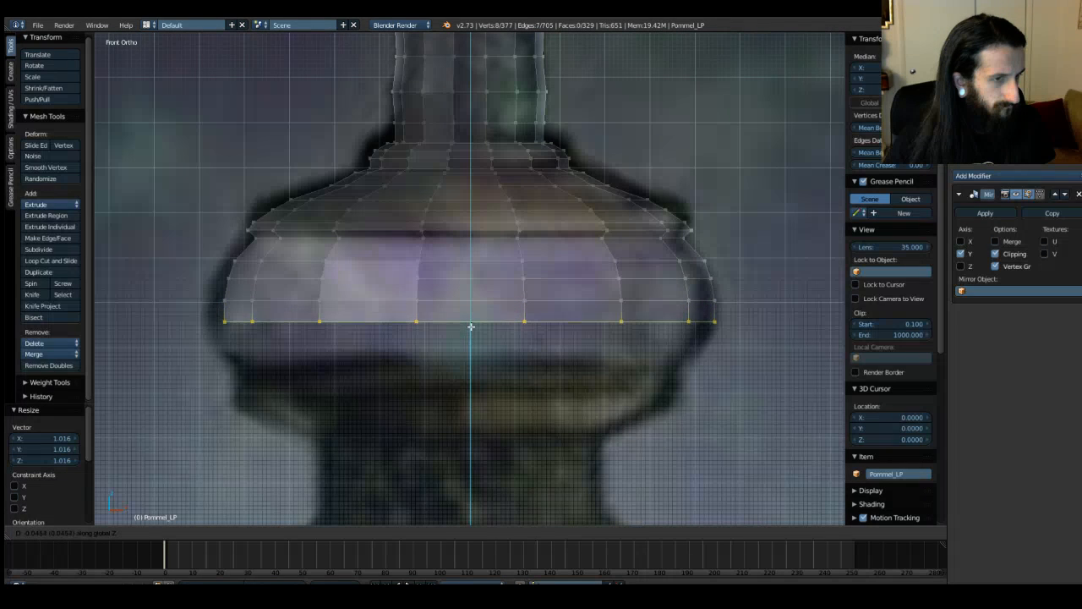
pyautogui.click(470, 327)
pyautogui.press('s')
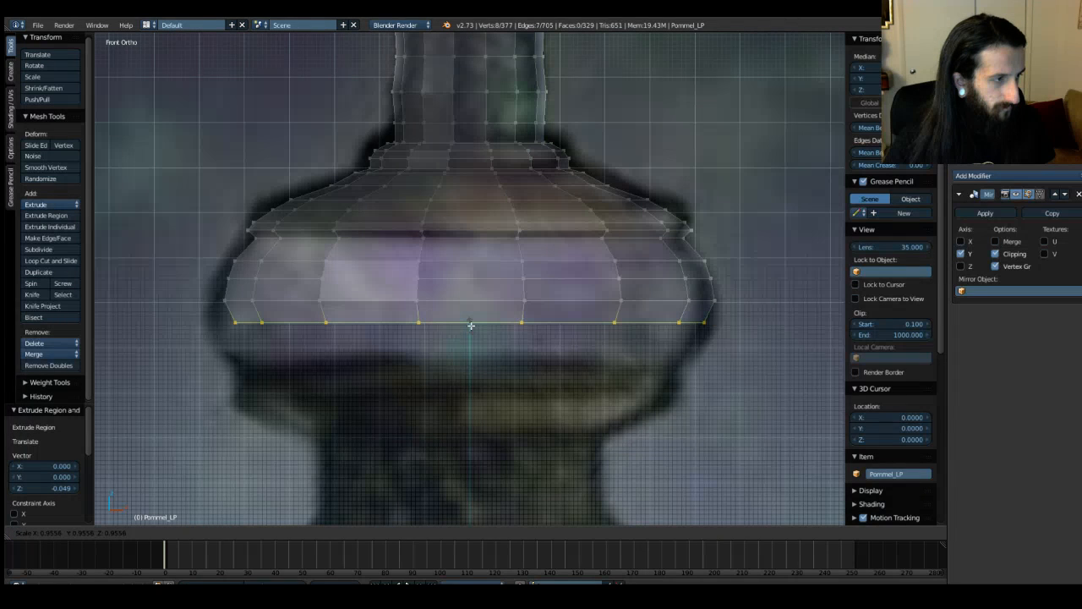
pyautogui.click(471, 325)
pyautogui.scroll(4, 470, 330)
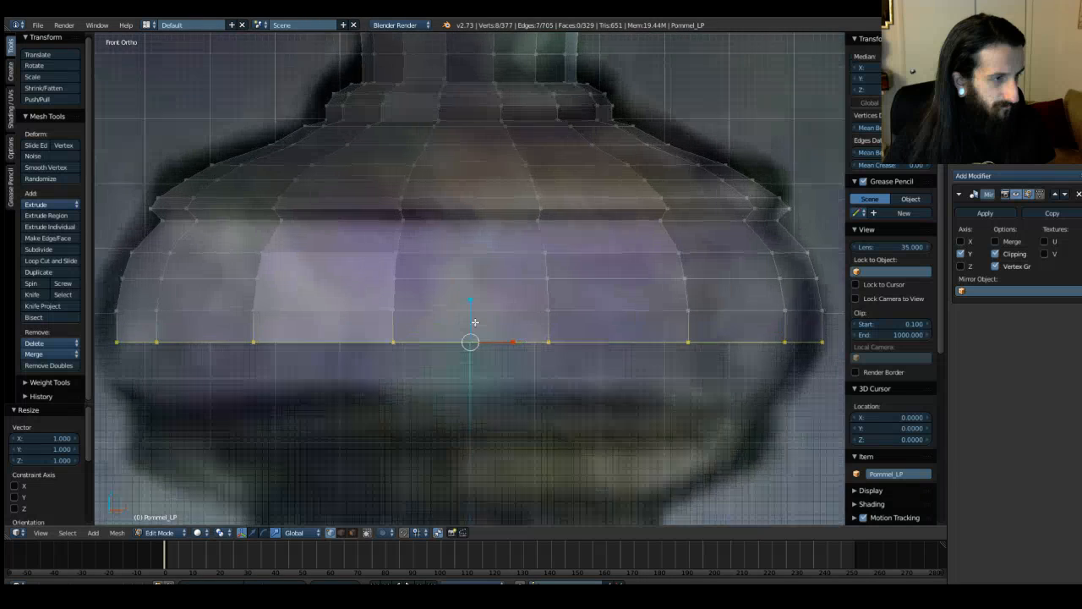
pyautogui.keyDown('shift'); pyautogui.moveTo(530, 309); pyautogui.dragTo(545, 302, button='middle'); pyautogui.keyUp('shift')
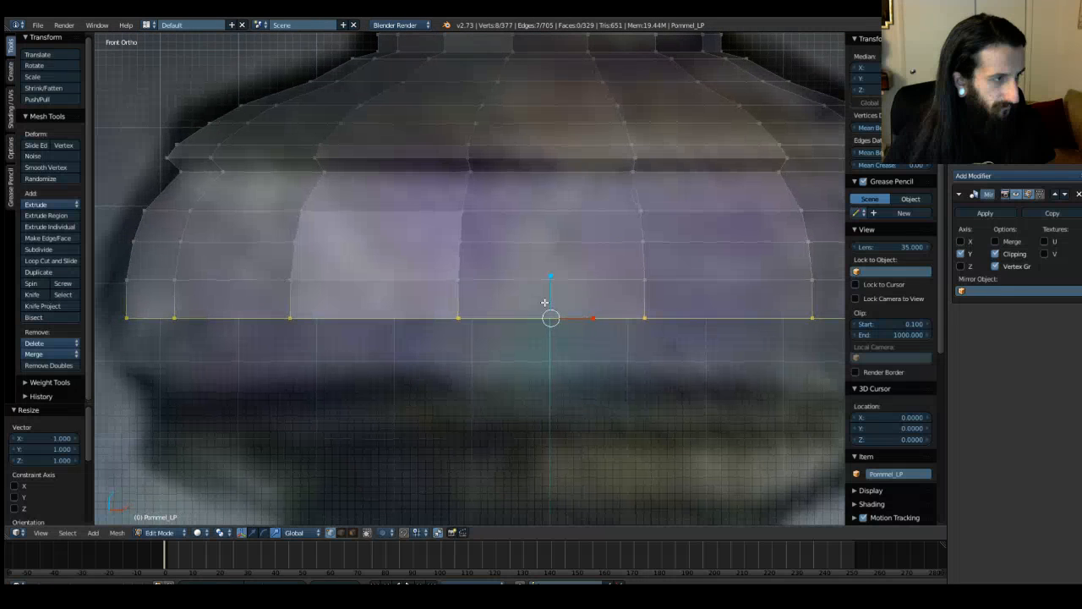
pyautogui.press('s')
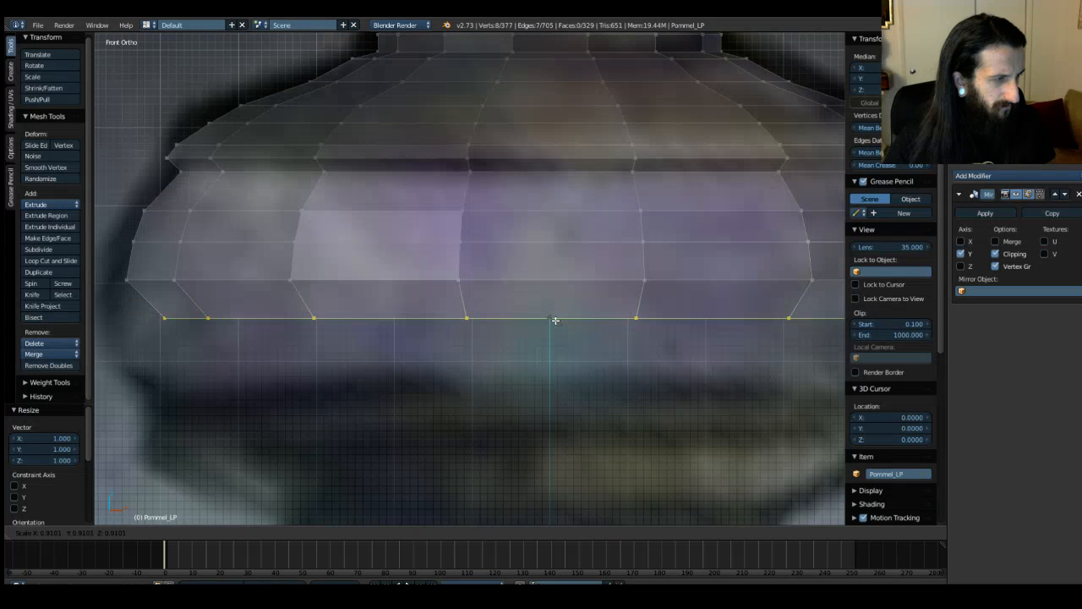
pyautogui.press('Escape')
pyautogui.scroll(-5, 558, 318)
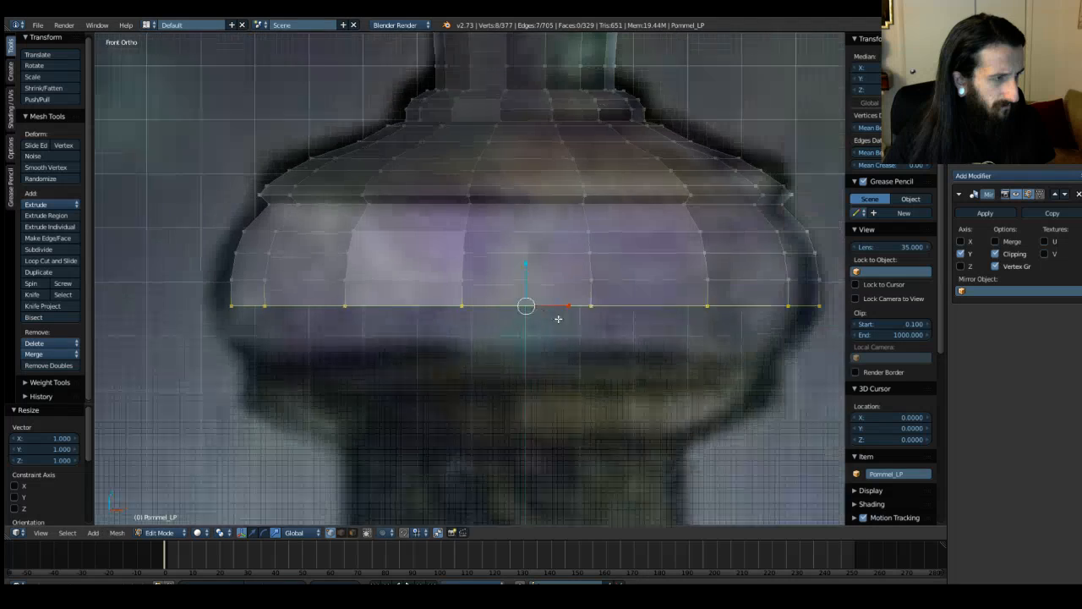
# Step: Extrude the bottom loop about 0.053 downward and shrink it by a factor of about 0.941 along the bulge's lower curve
pyautogui.press('e')
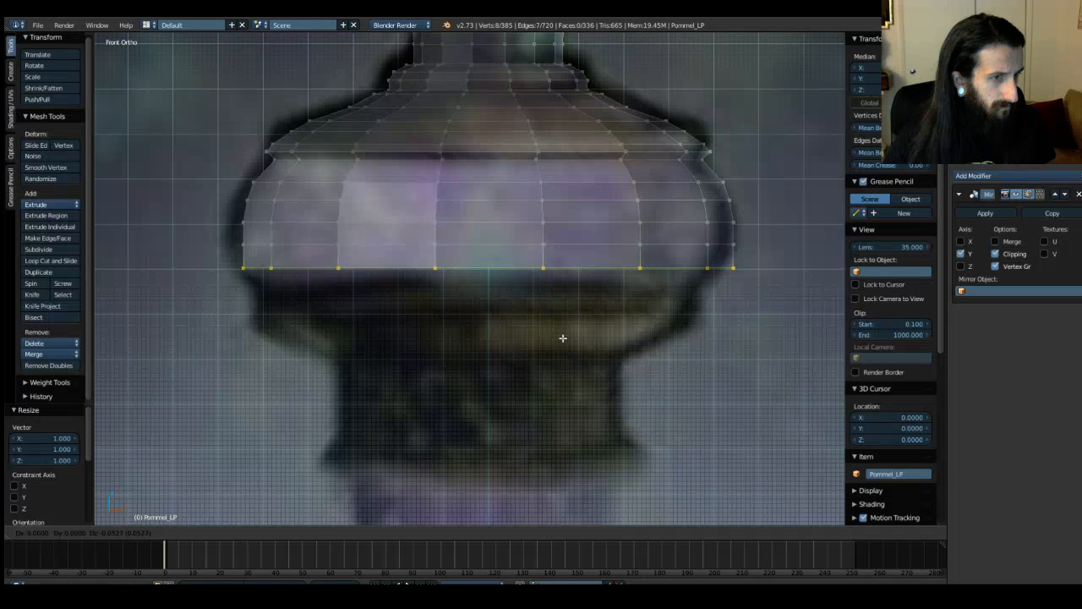
pyautogui.click(561, 338)
pyautogui.press('s')
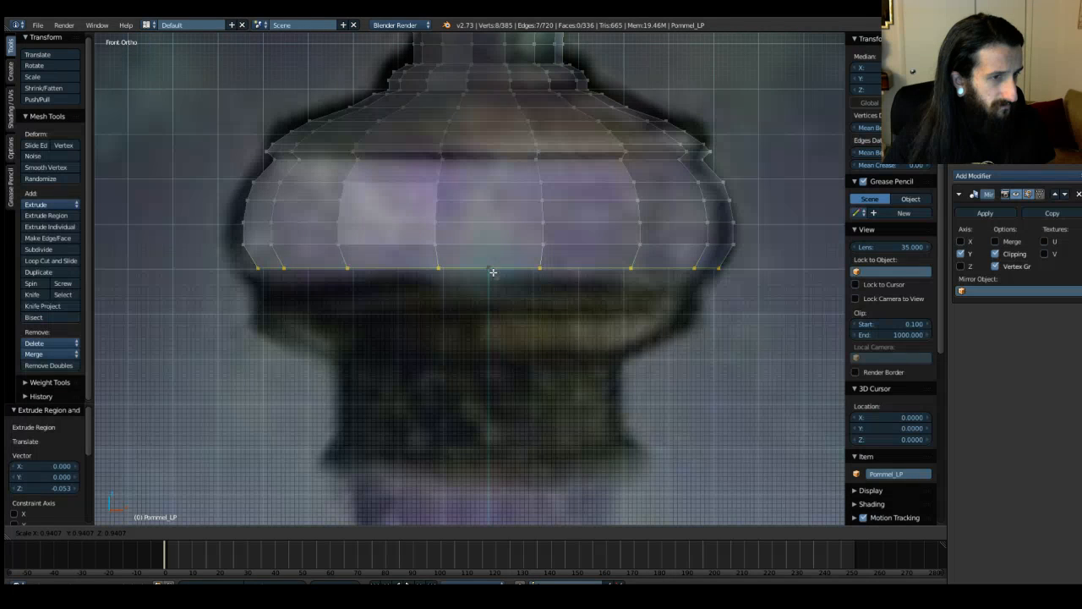
pyautogui.click(493, 271)
# Step: Extrude the next ring about 0.05 downward and scale it in by about 0.908 to close the bulge's underside
pyautogui.press('e')
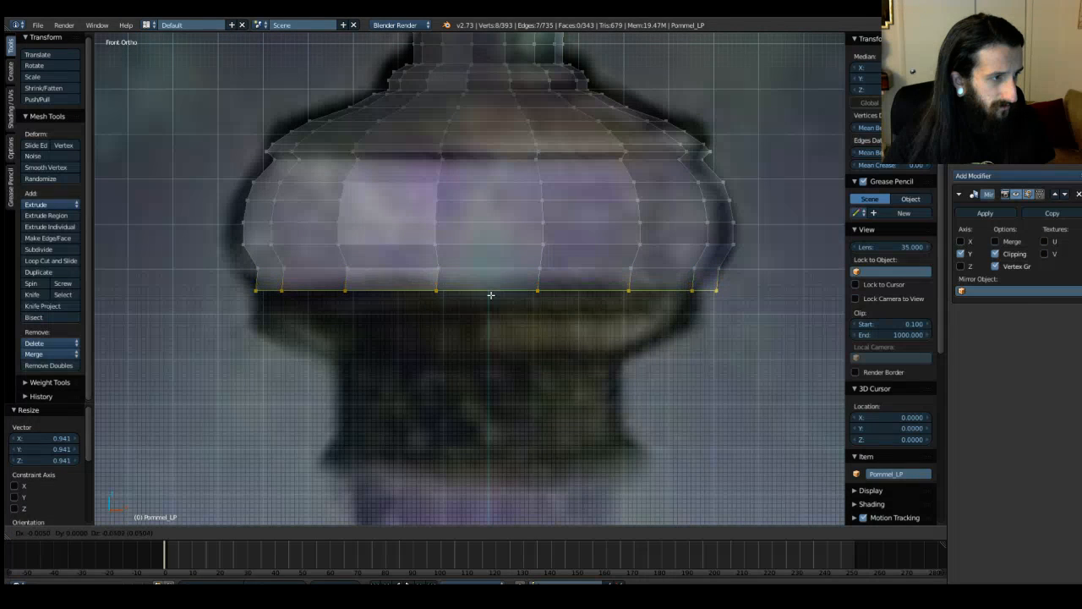
pyautogui.click(497, 291)
pyautogui.press('s')
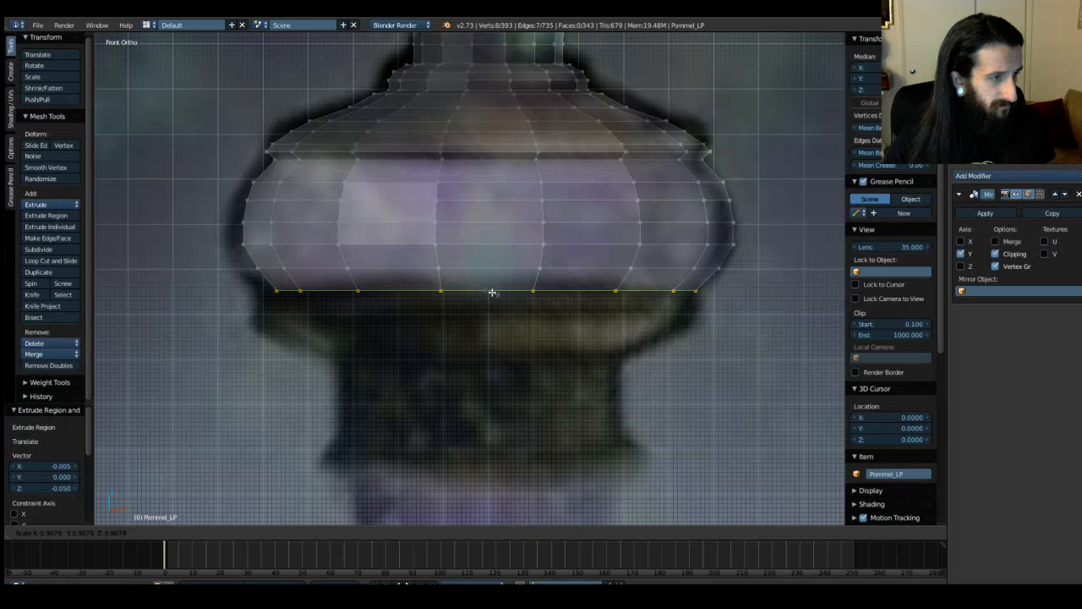
pyautogui.click(492, 291)
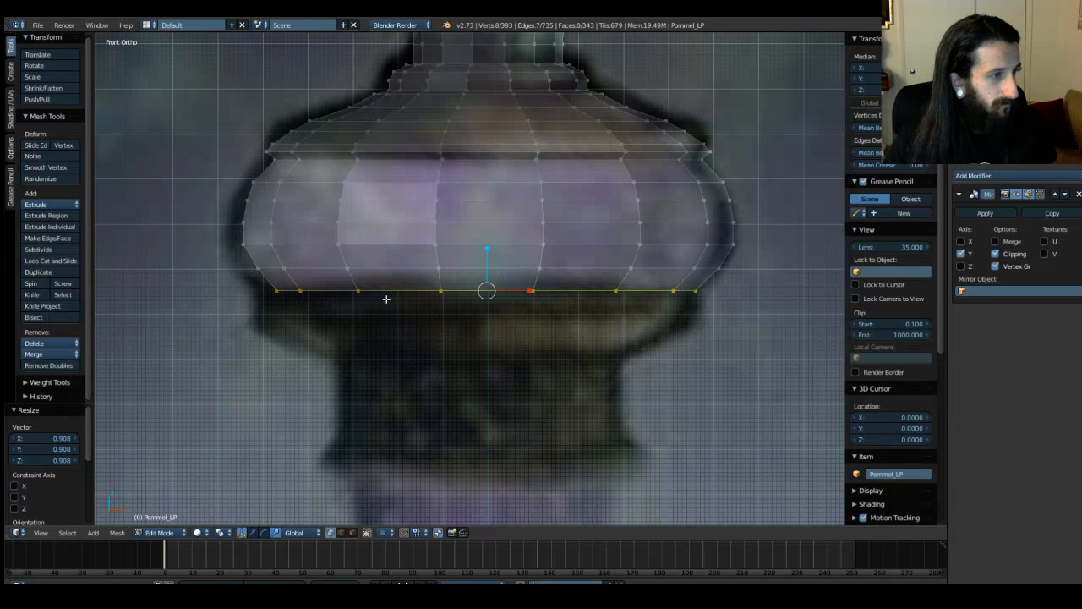
# Step: Extrude the bottom loop about 0.003 down and form a narrow outward lip, scaling it by about 1.129 and 0.922
pyautogui.press('e')
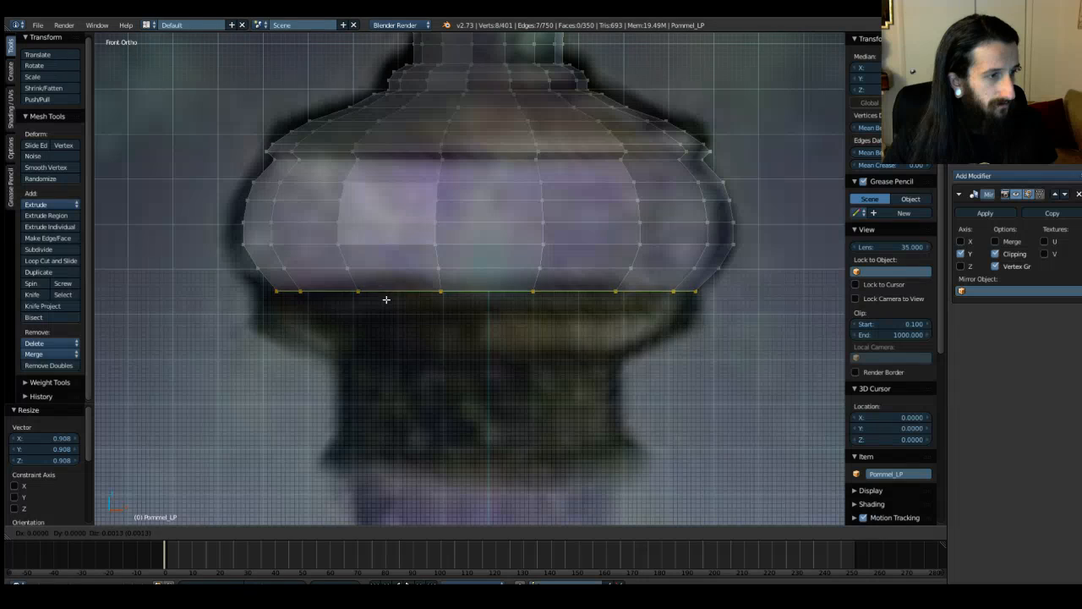
pyautogui.click(387, 300)
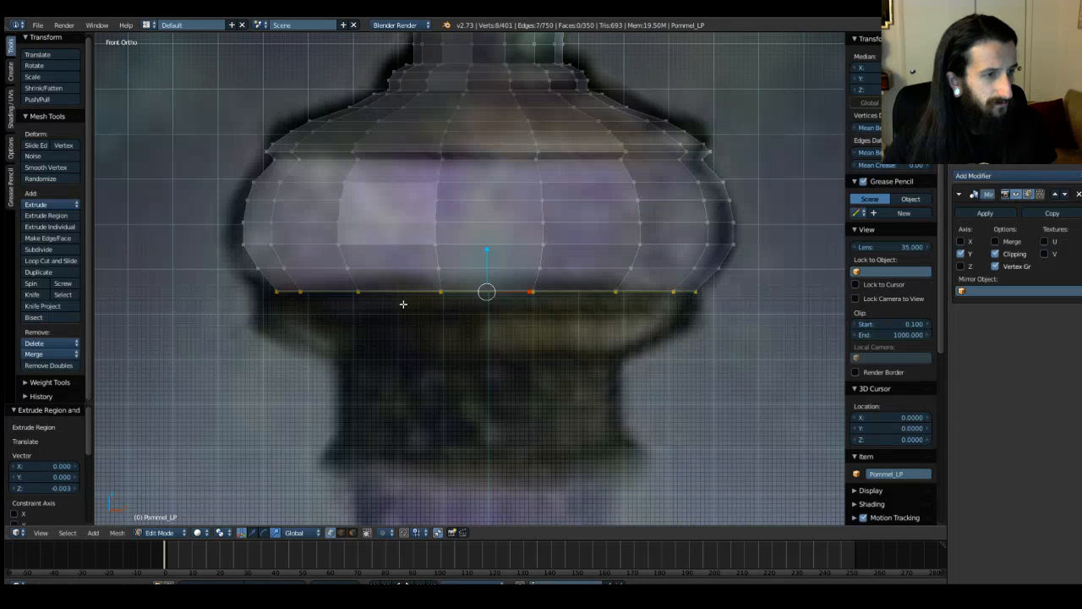
pyautogui.press('s')
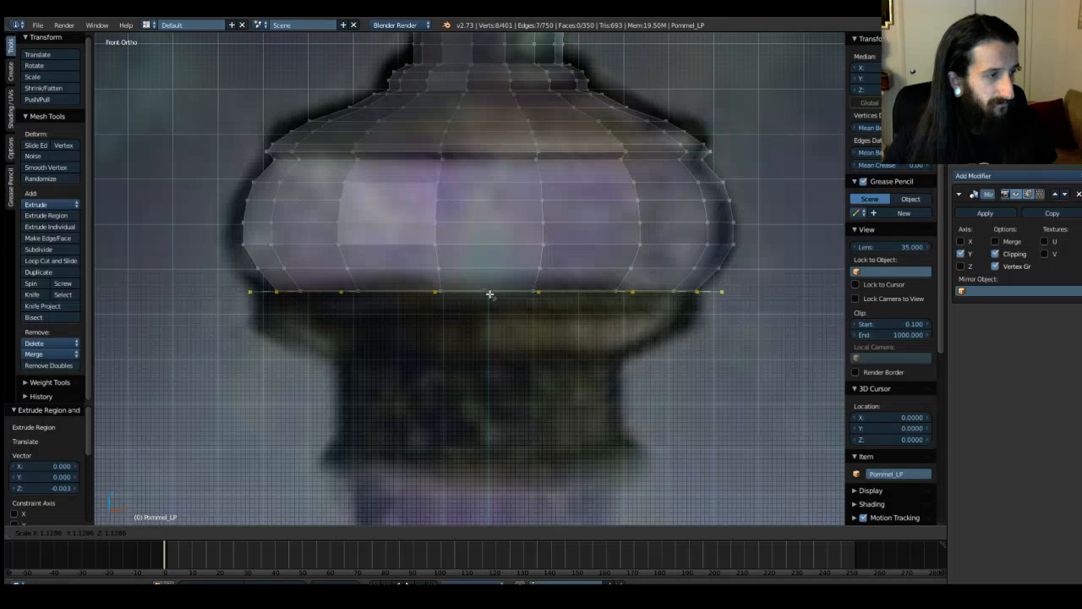
pyautogui.click(490, 295)
pyautogui.scroll(3, 489, 294)
pyautogui.moveTo(489, 290); pyautogui.dragTo(497, 325, button='middle')
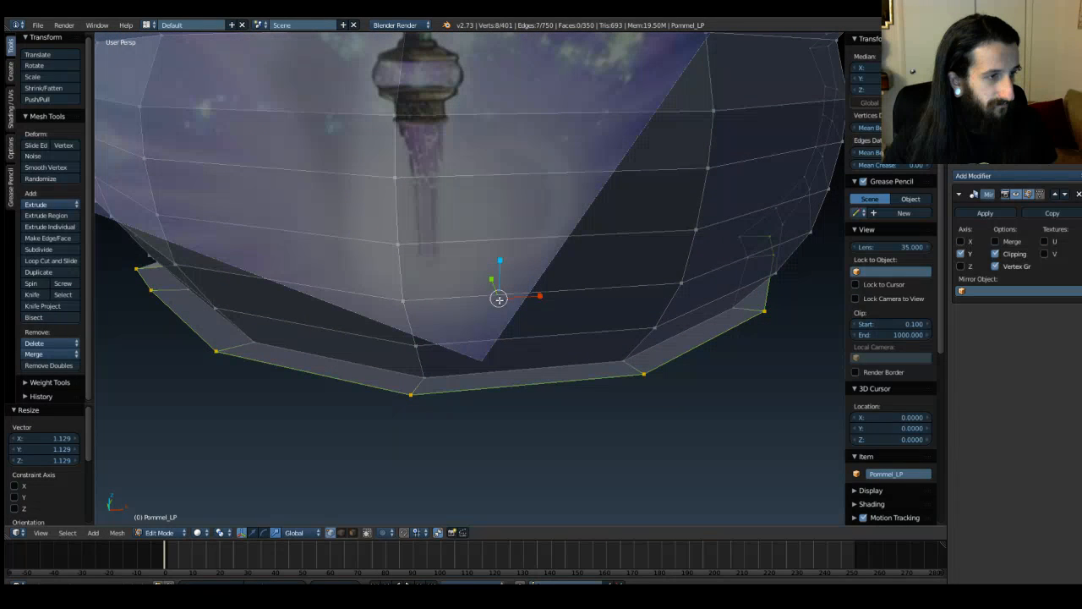
pyautogui.press('s')
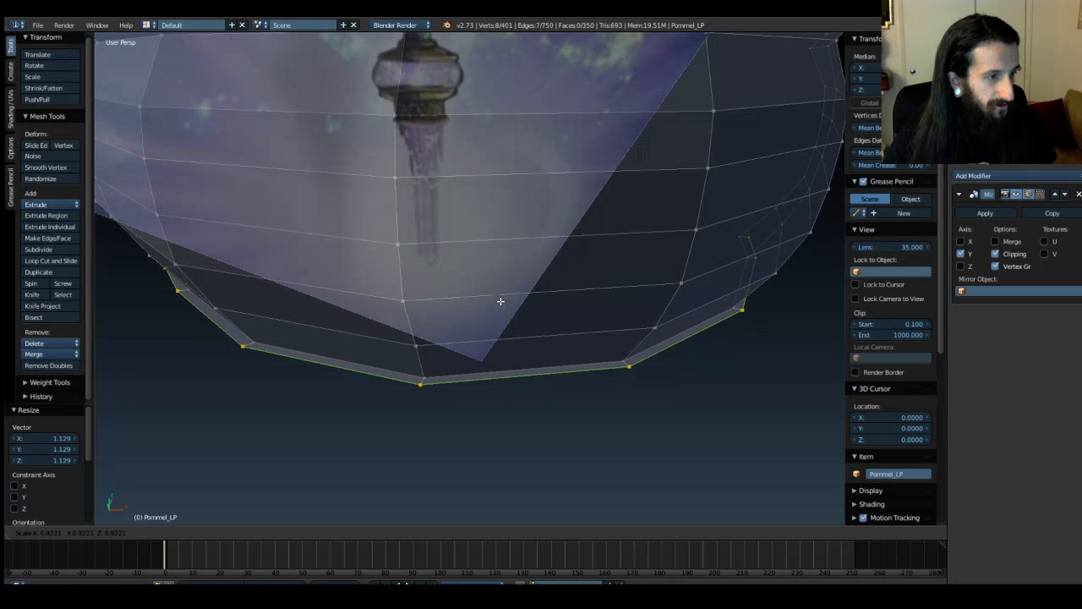
pyautogui.click(500, 302)
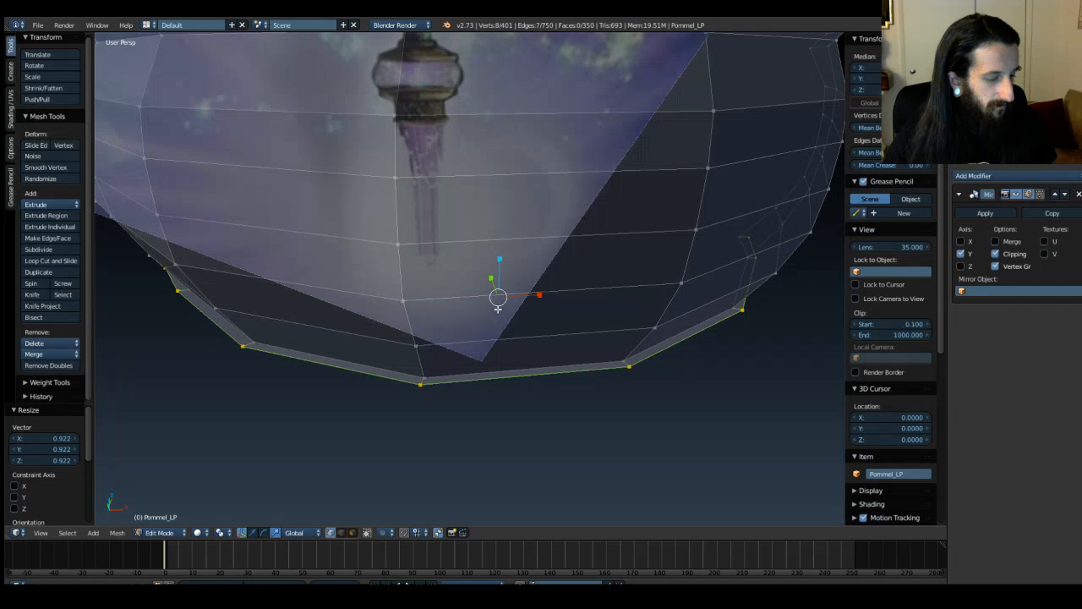
# Step: In front view, extrude the lip's outer loop about 0.028 down along Z and flare it by about 1.07
pyautogui.press('Tab')
pyautogui.press('KP_1')
pyautogui.press('Tab')
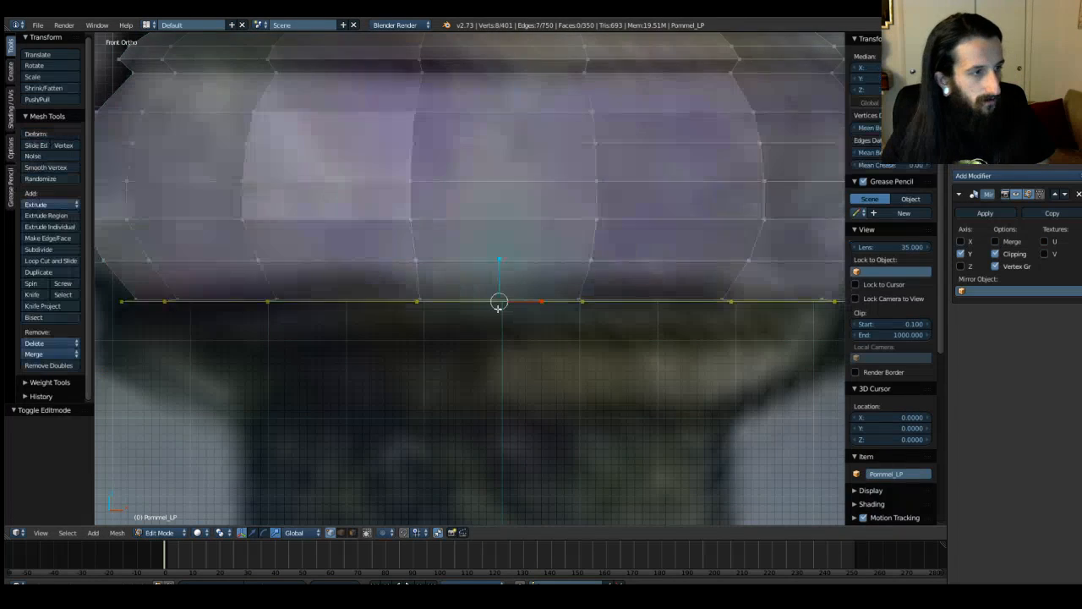
pyautogui.scroll(-3, 497, 308)
pyautogui.press('e')
pyautogui.press('z')
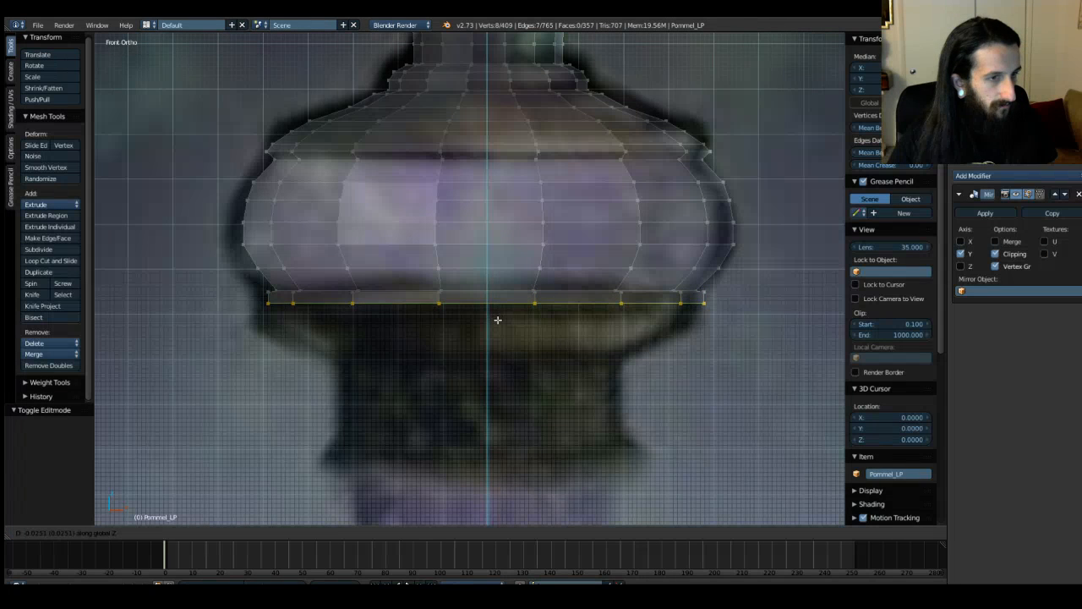
pyautogui.click(497, 322)
pyautogui.press('s')
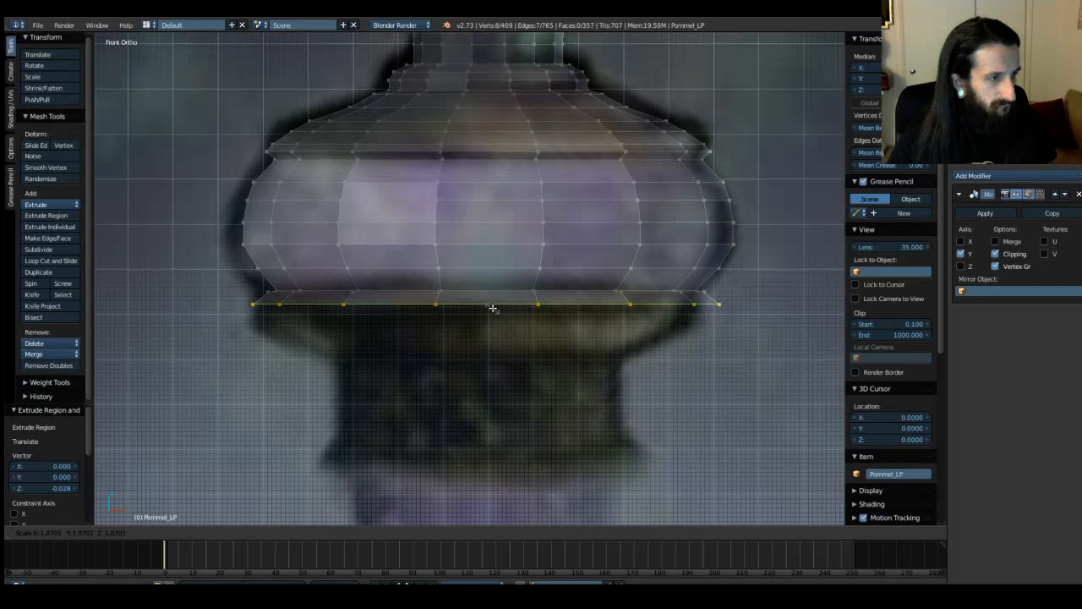
pyautogui.click(493, 308)
# Step: Extrude the flared loop about 0.024 straight down along Z to form the rim's vertical side
pyautogui.press('e')
pyautogui.press('z')
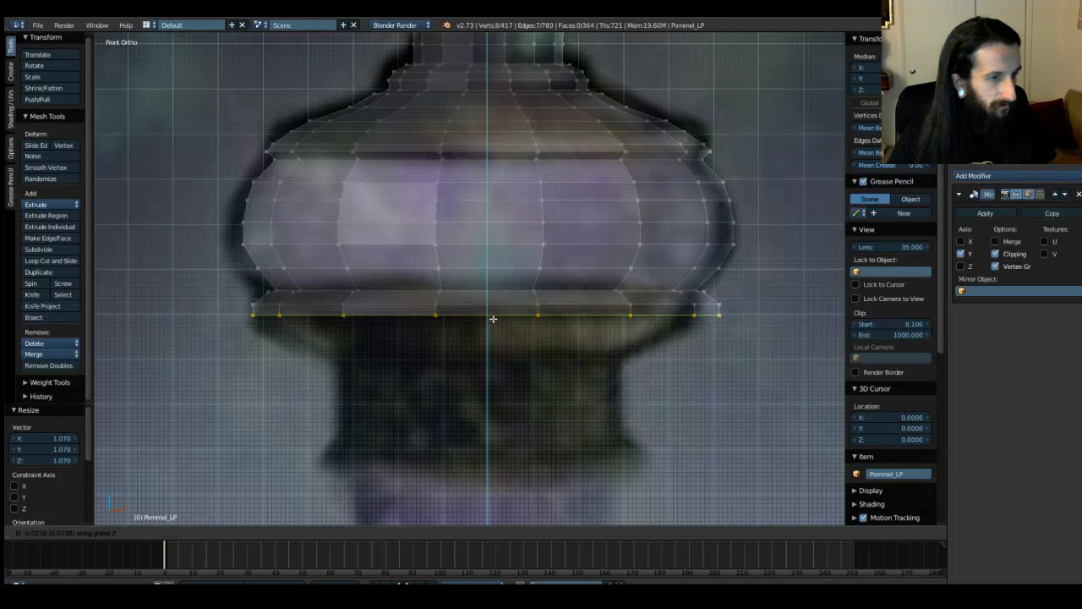
pyautogui.click(493, 318)
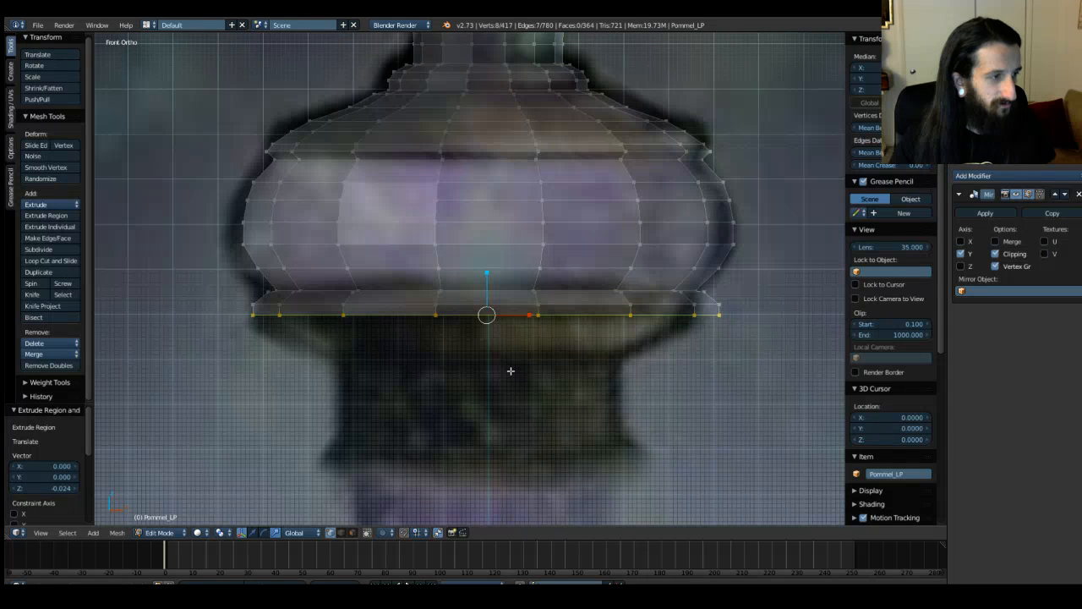
# Step: Extrude the rim's bottom loop about 0.036 down along Z and scale it in by about 0.888
pyautogui.press('e')
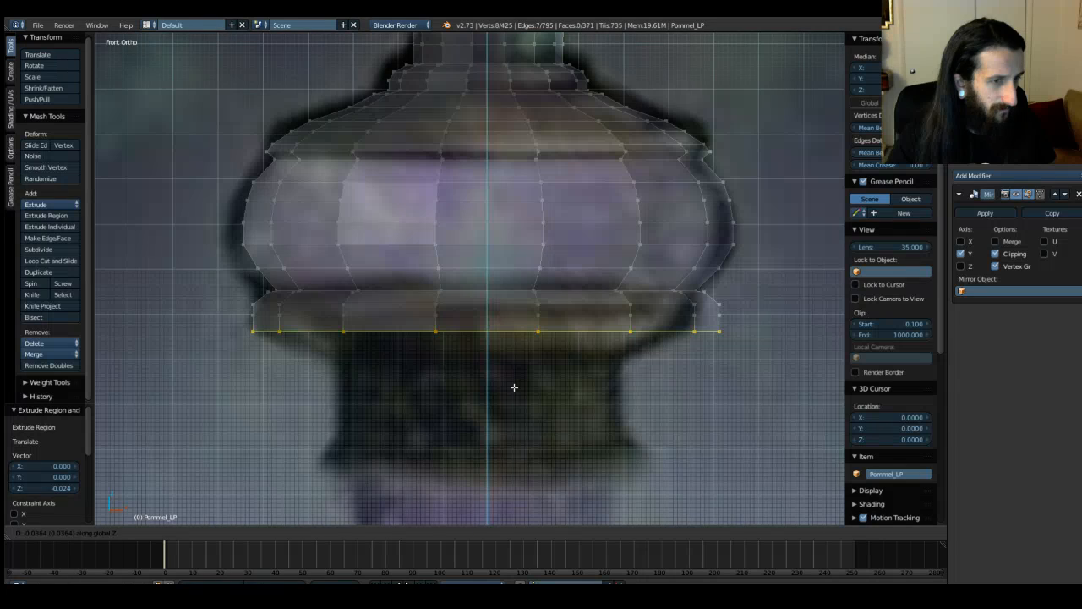
pyautogui.click(514, 387)
pyautogui.press('s')
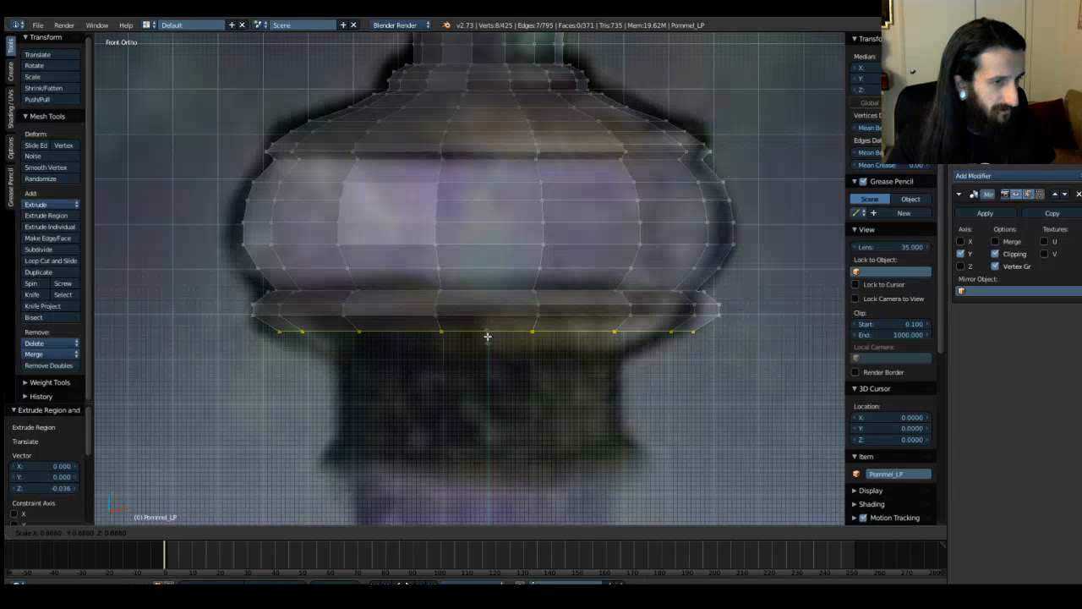
pyautogui.click(487, 337)
# Step: Extrude the next ring about 0.046 down along Z and taper it by about 0.833 toward the dark collar
pyautogui.press('e')
pyautogui.press('z')
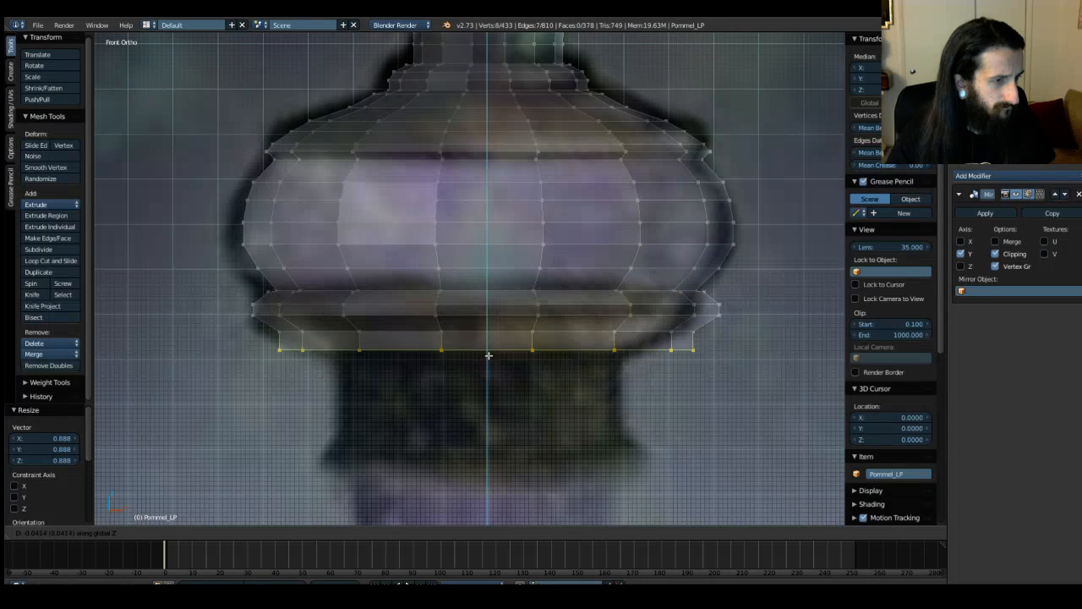
pyautogui.click(489, 357)
pyautogui.press('s')
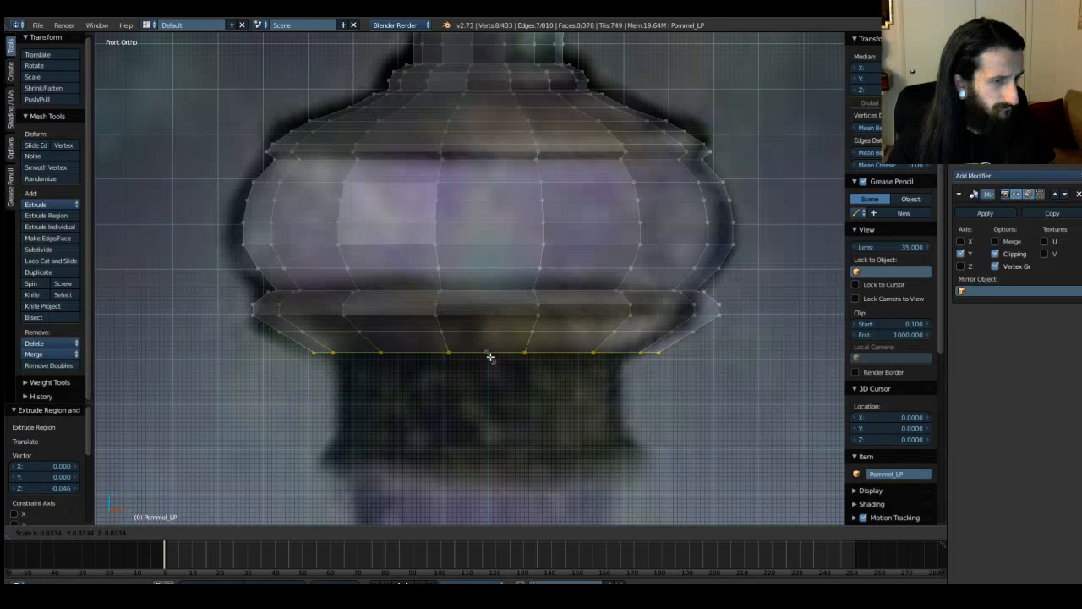
pyautogui.click(489, 357)
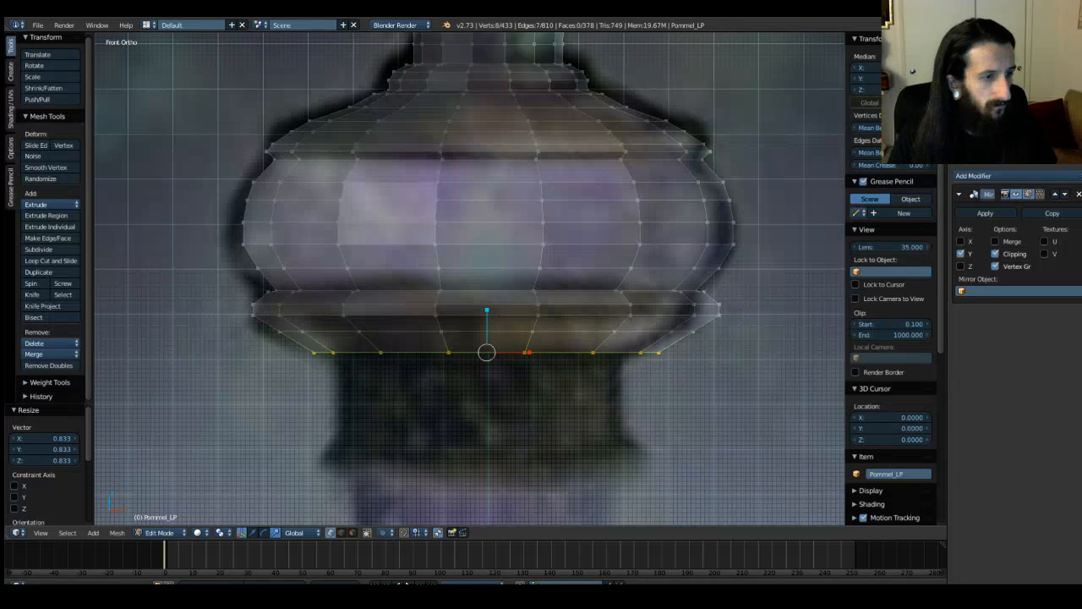
# Step: Extrude two thin rings about 0.006 and 0.0125 down along Z, scaling the second out by about 1.041 to start a lip
pyautogui.keyDown('shift'); pyautogui.moveTo(563, 416); pyautogui.dragTo(584, 251, button='middle'); pyautogui.keyUp('shift')
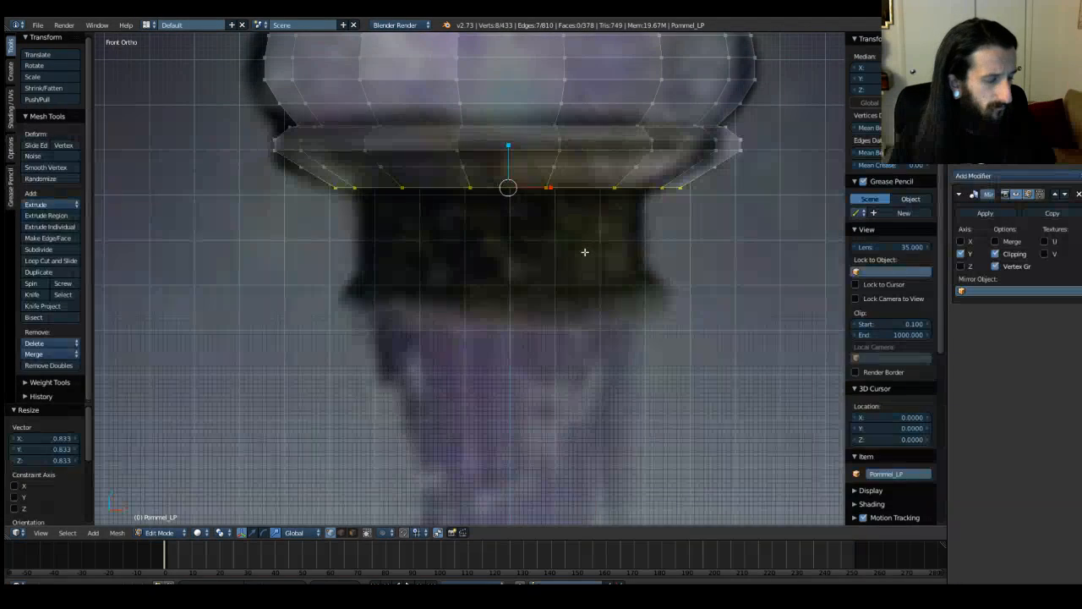
pyautogui.press('e')
pyautogui.press('z')
pyautogui.click(585, 254)
pyautogui.press('e')
pyautogui.press('z')
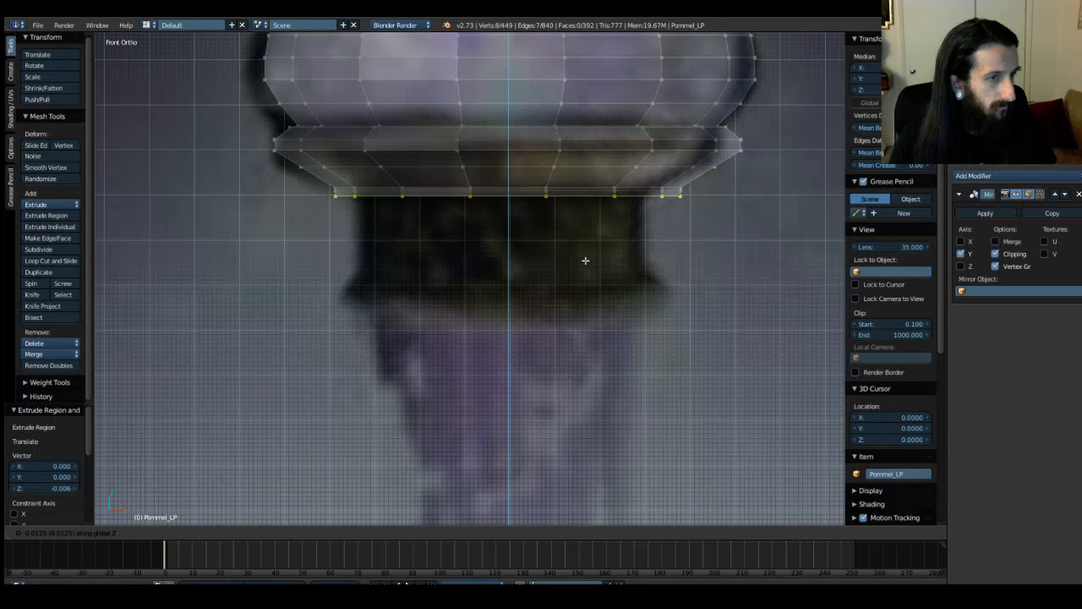
pyautogui.click(585, 260)
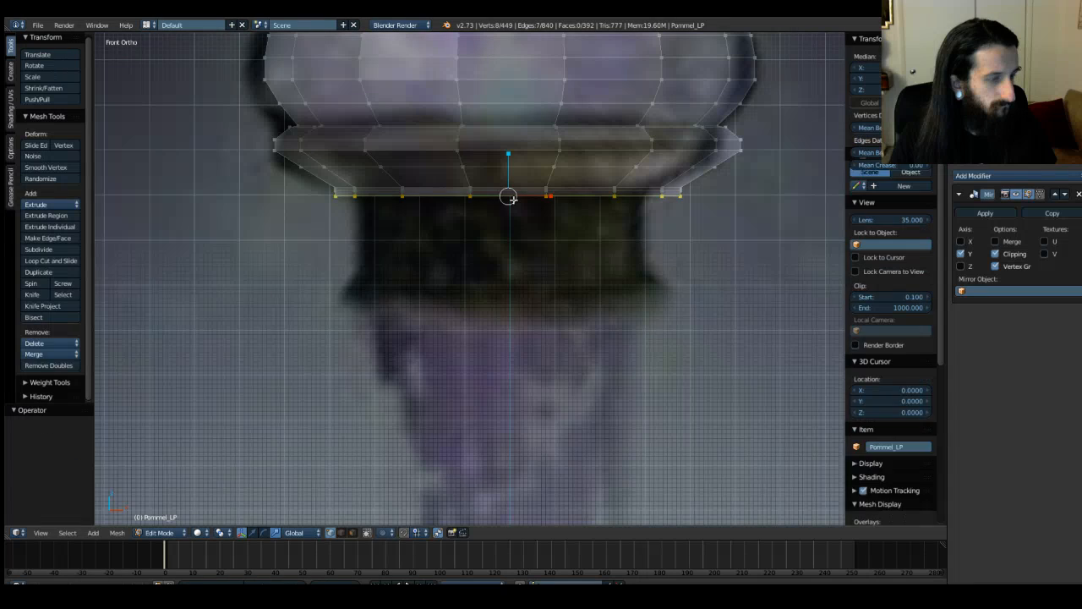
pyautogui.press('s')
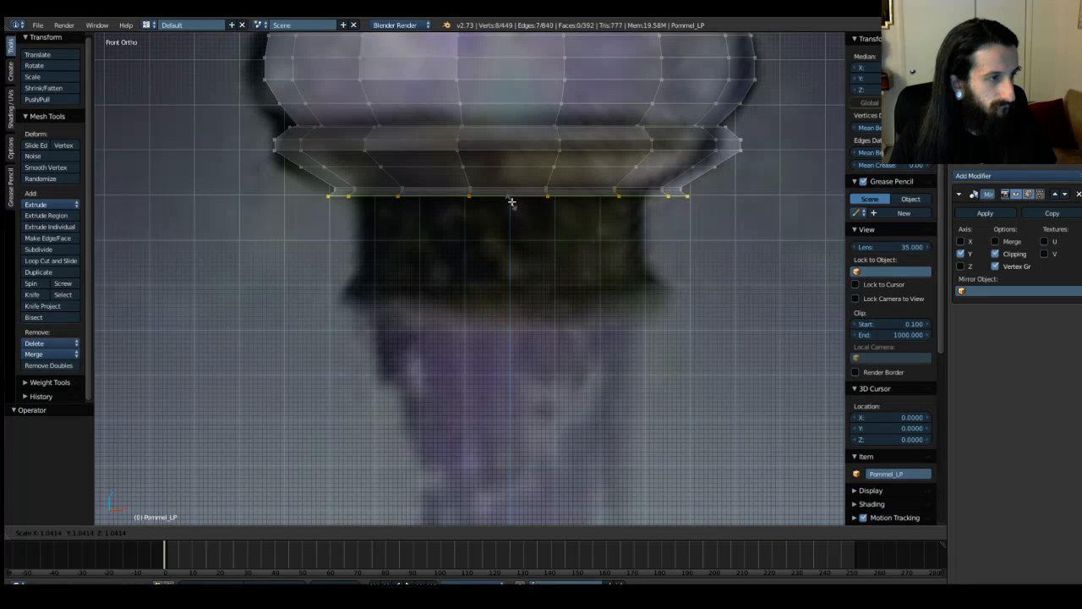
pyautogui.click(511, 201)
# Step: Extrude the lip's side about 0.01 down along Z, extrude another 0.009, and scale that ring in by about 0.941
pyautogui.press('e')
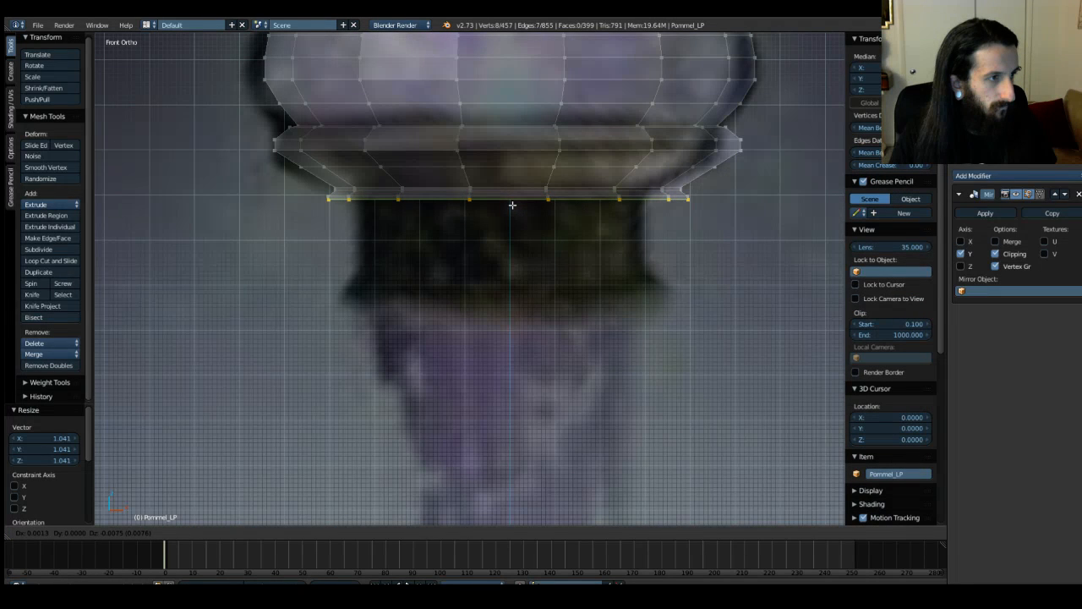
pyautogui.press('z')
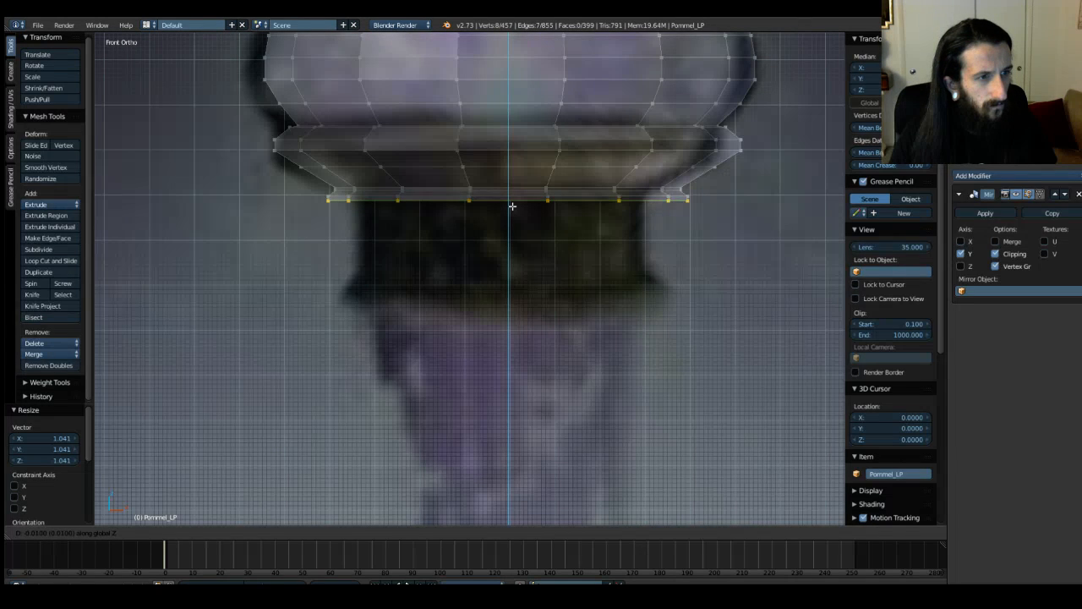
pyautogui.click(512, 205)
pyautogui.press('e')
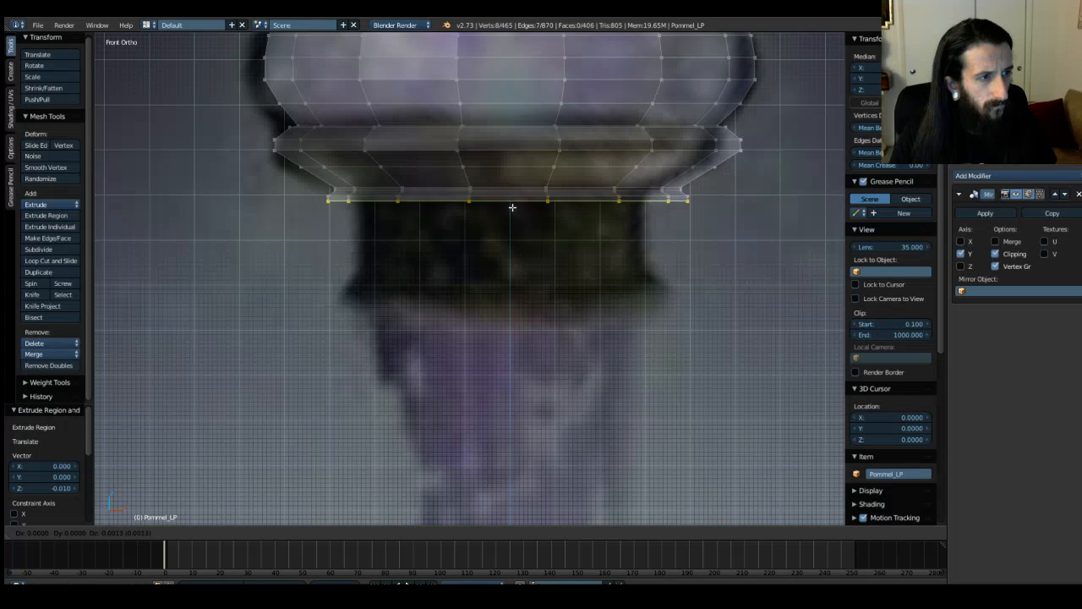
pyautogui.click(511, 209)
pyautogui.press('s')
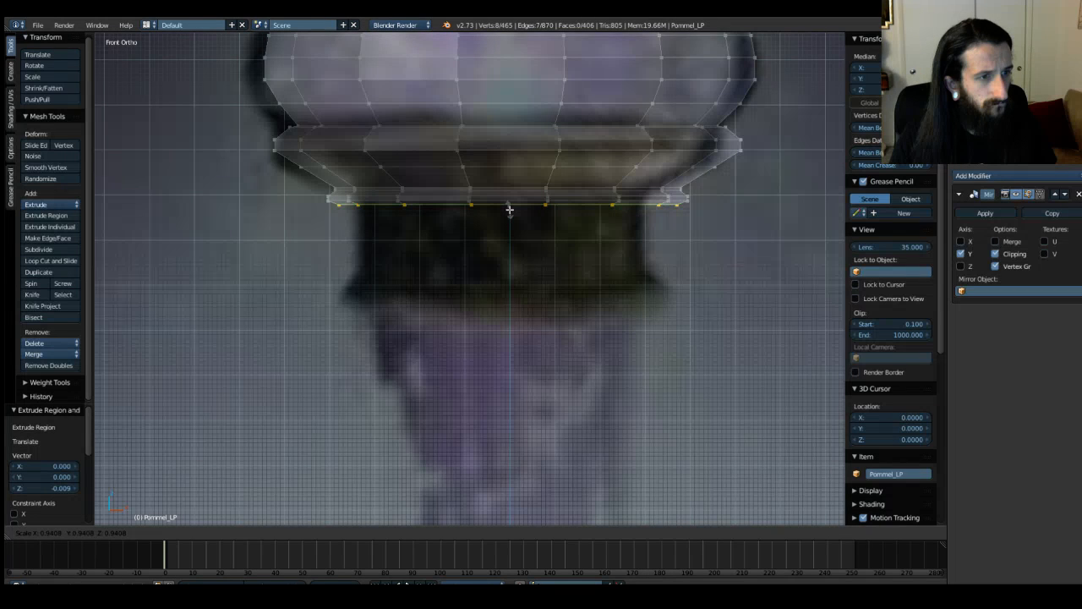
pyautogui.click(509, 209)
# Step: Extrude the collar's straight wall about 0.129 down along Z and add another ring about 0.033 below it
pyautogui.press('e')
pyautogui.press('z')
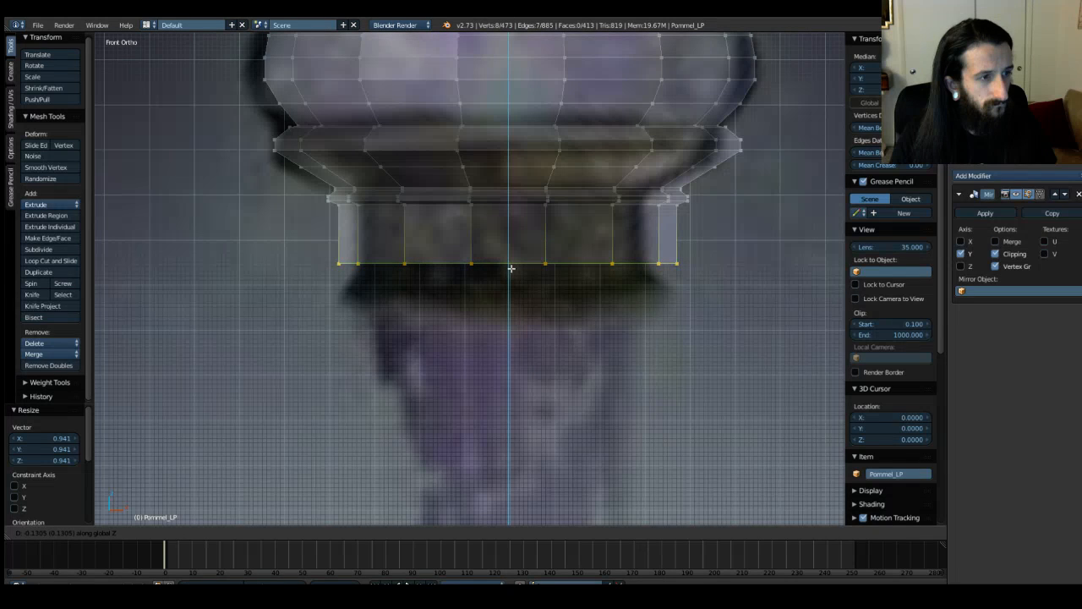
pyautogui.click(510, 268)
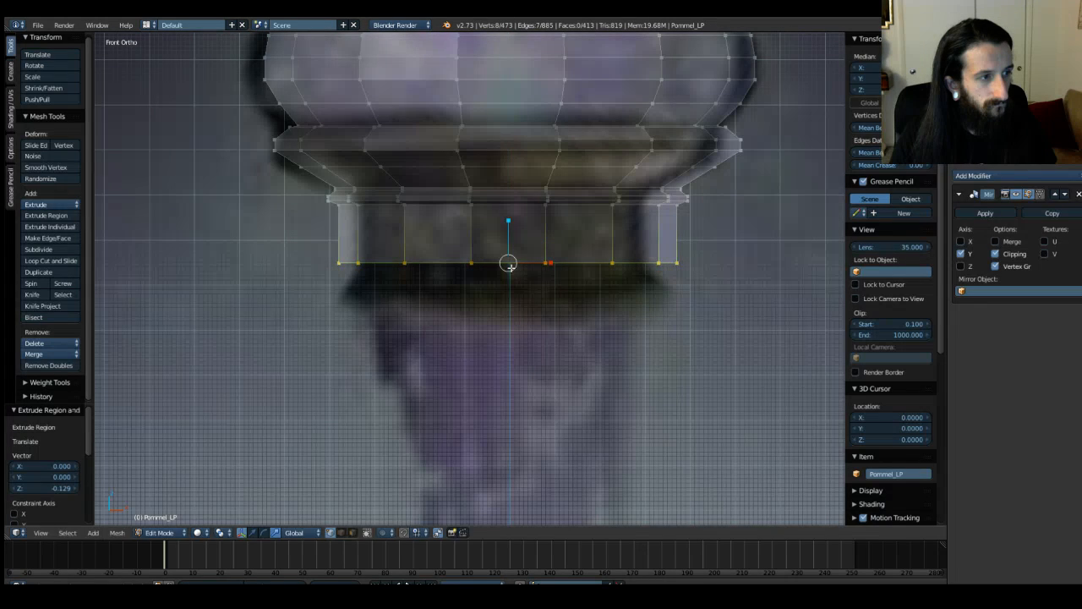
pyautogui.press('e')
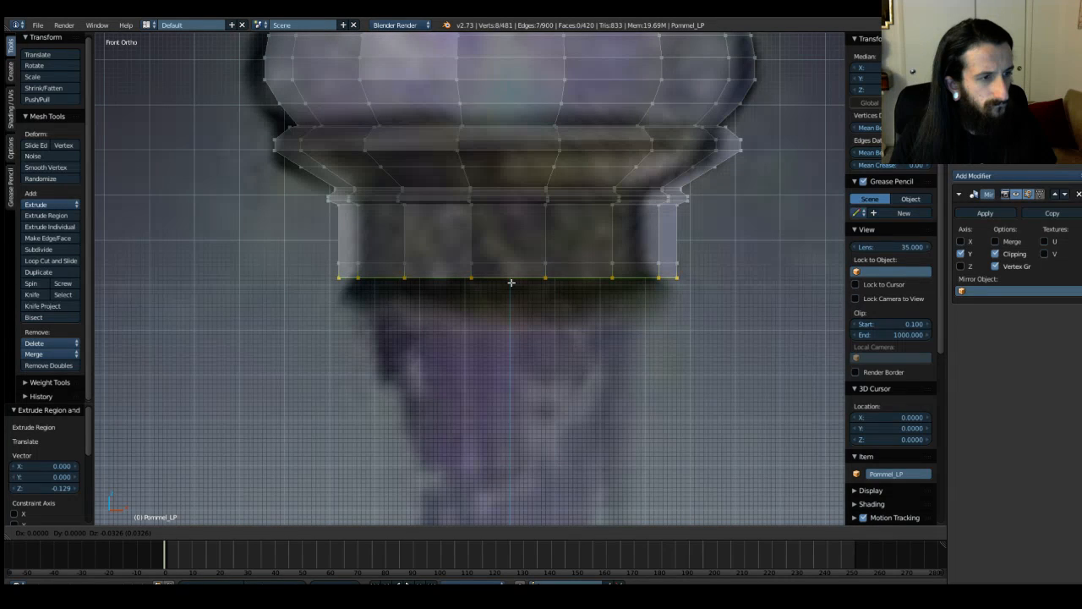
pyautogui.click(511, 282)
# Step: Extrude the collar's bottom loop about 0.019 down and flare it outward by about 1.061
pyautogui.press('e')
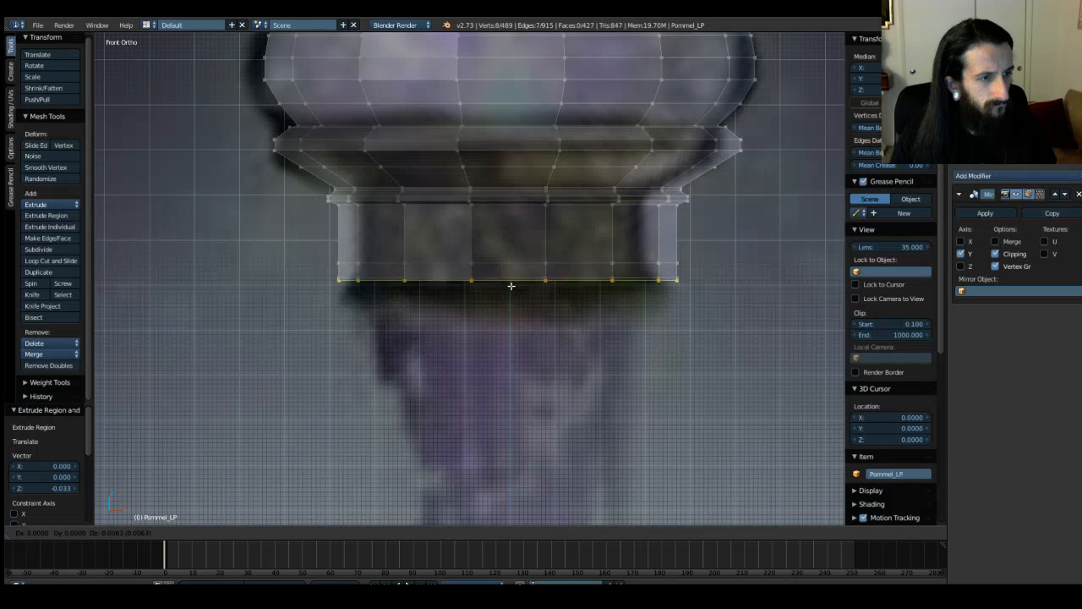
pyautogui.click(511, 289)
pyautogui.press('s')
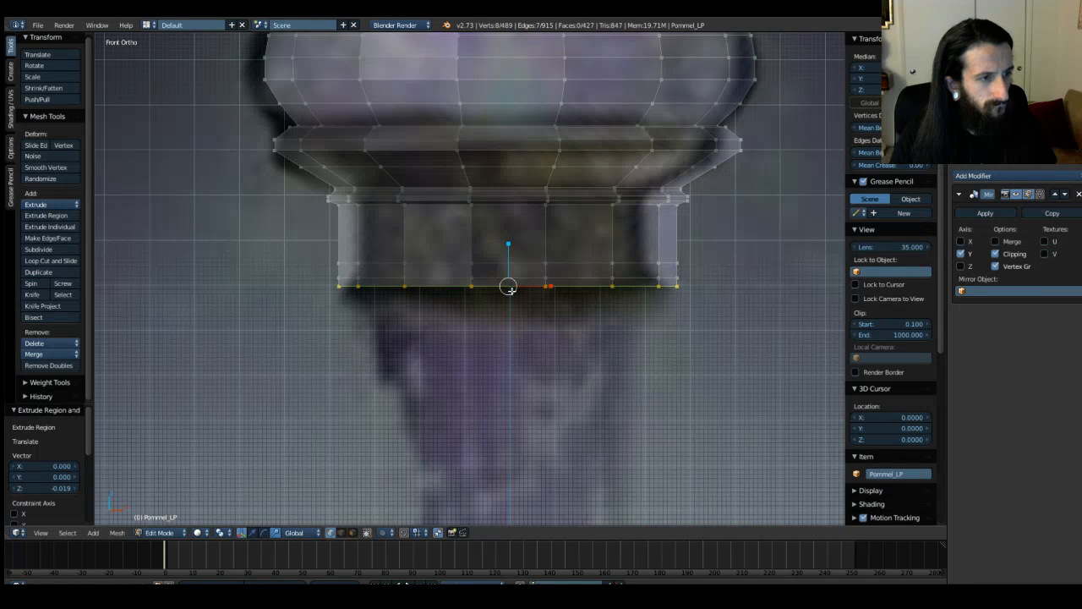
pyautogui.click(511, 289)
# Step: Extrude two rings below the flare, scale the second in by about 0.942, and extrude a last ring about 0.023 down
pyautogui.press('e')
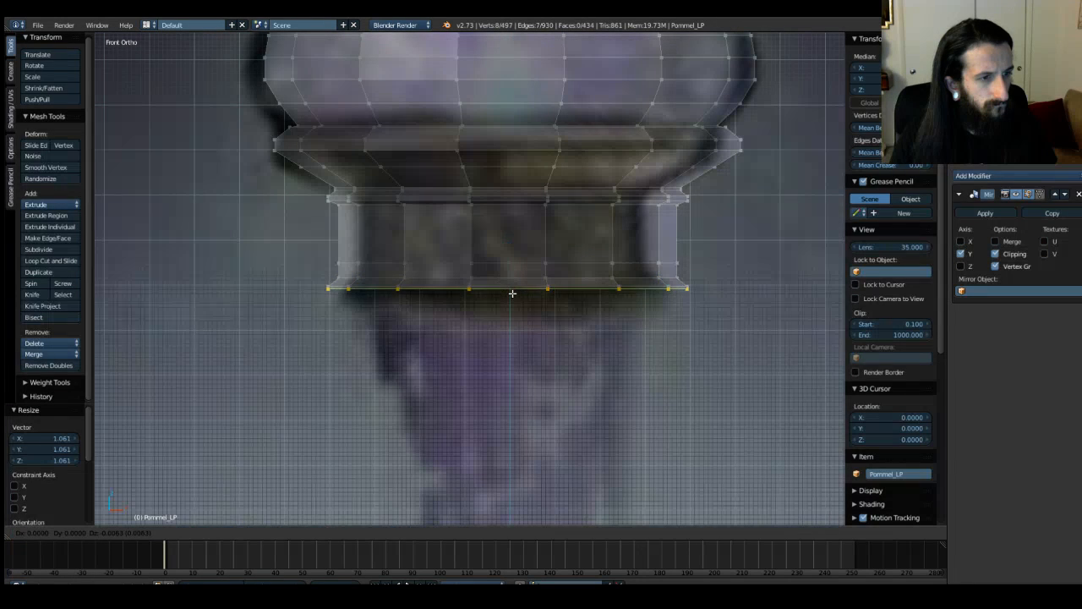
pyautogui.click(512, 299)
pyautogui.press('e')
pyautogui.click(512, 309)
pyautogui.press('s')
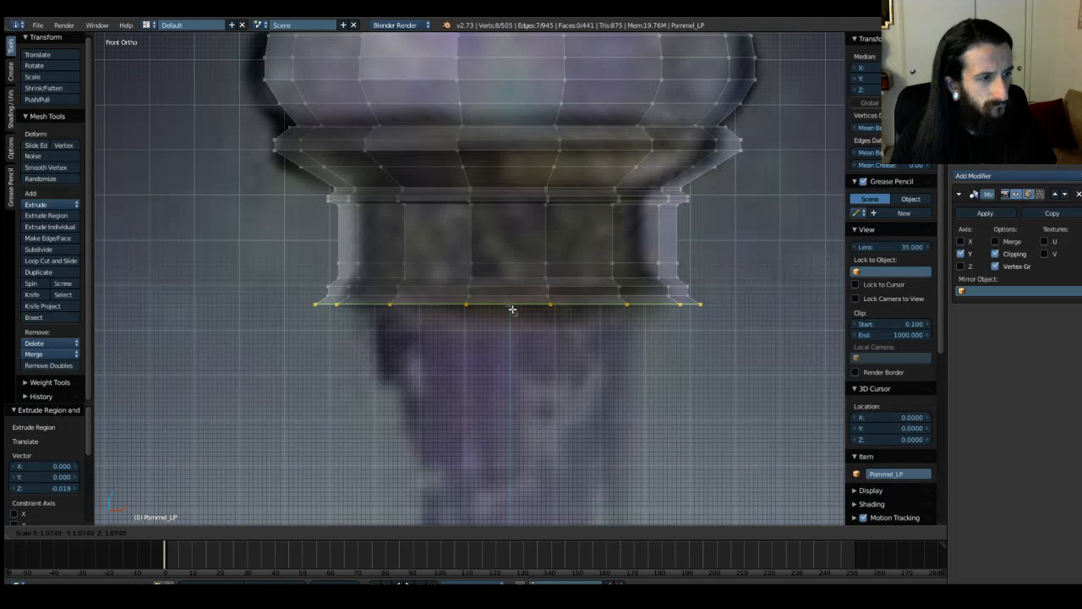
pyautogui.click(511, 310)
pyautogui.press('e')
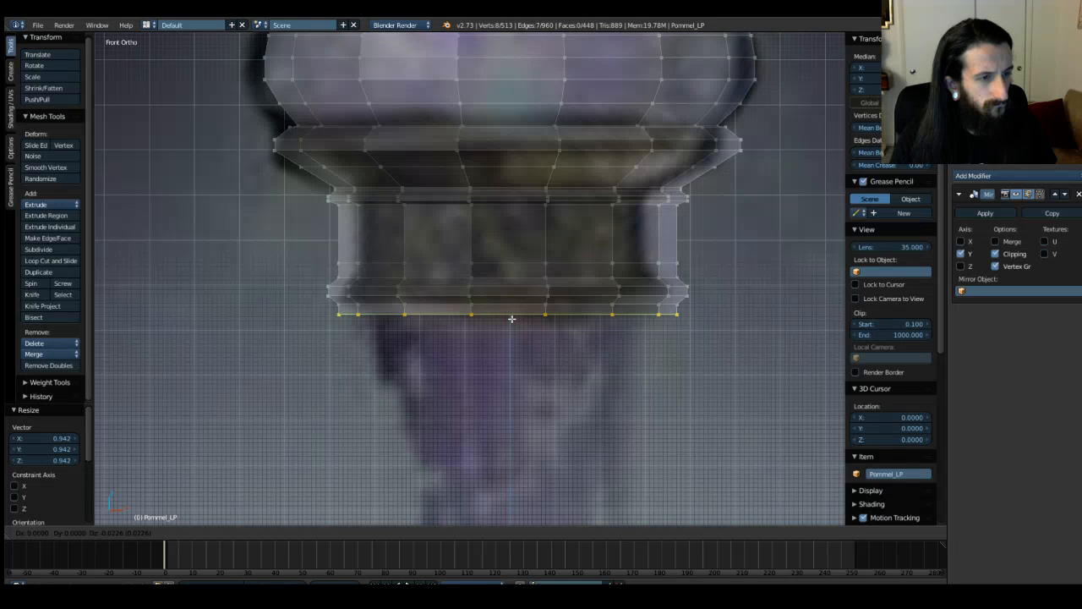
pyautogui.click(512, 319)
# Step: Select all the rings of the collar's lower flare and scale them in together by about 0.94
pyautogui.press('b')
pyautogui.moveTo(313, 256); pyautogui.dragTo(736, 365)
pyautogui.press('s')
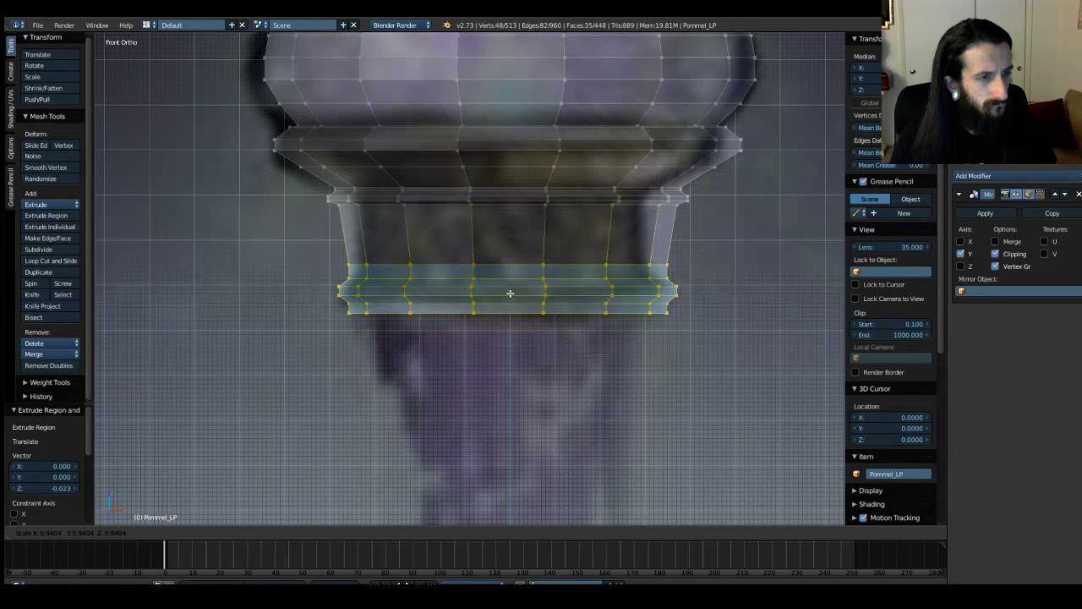
pyautogui.click(510, 293)
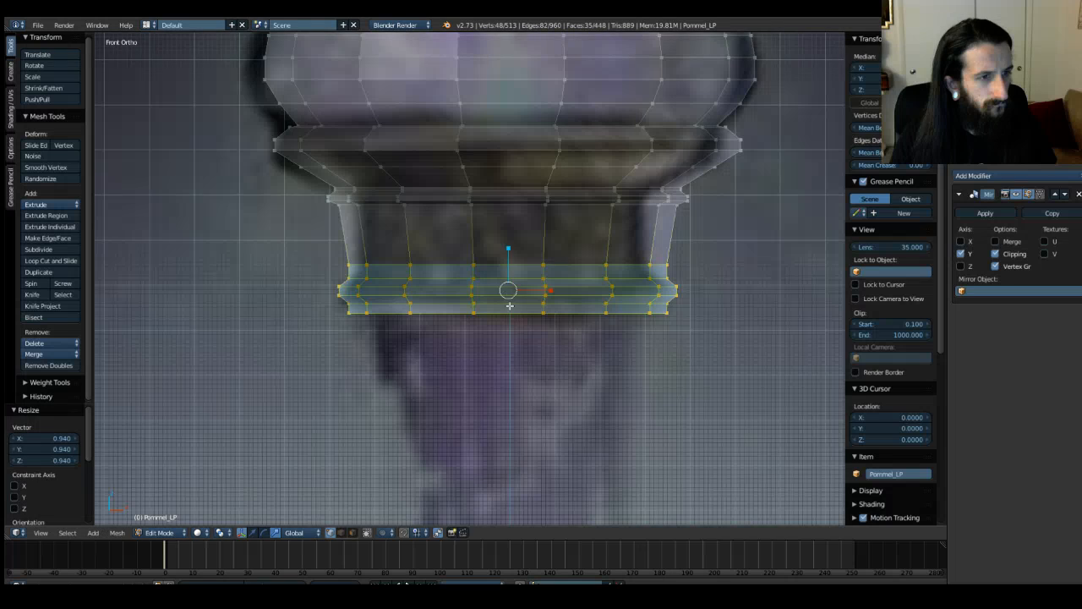
# Step: Deselect the mesh, return to Object Mode, and hide the reference image
pyautogui.press('a')
pyautogui.scroll(-6, 558, 385)
pyautogui.press('Tab')
pyautogui.moveTo(622, 322); pyautogui.dragTo(593, 217, button='middle')
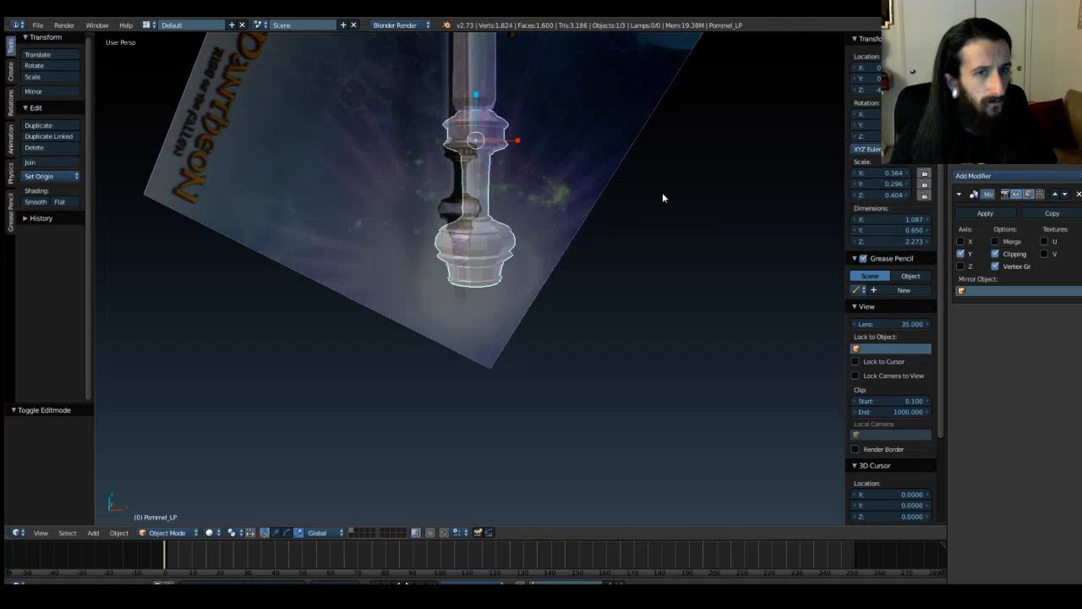
pyautogui.click(1046, 78)
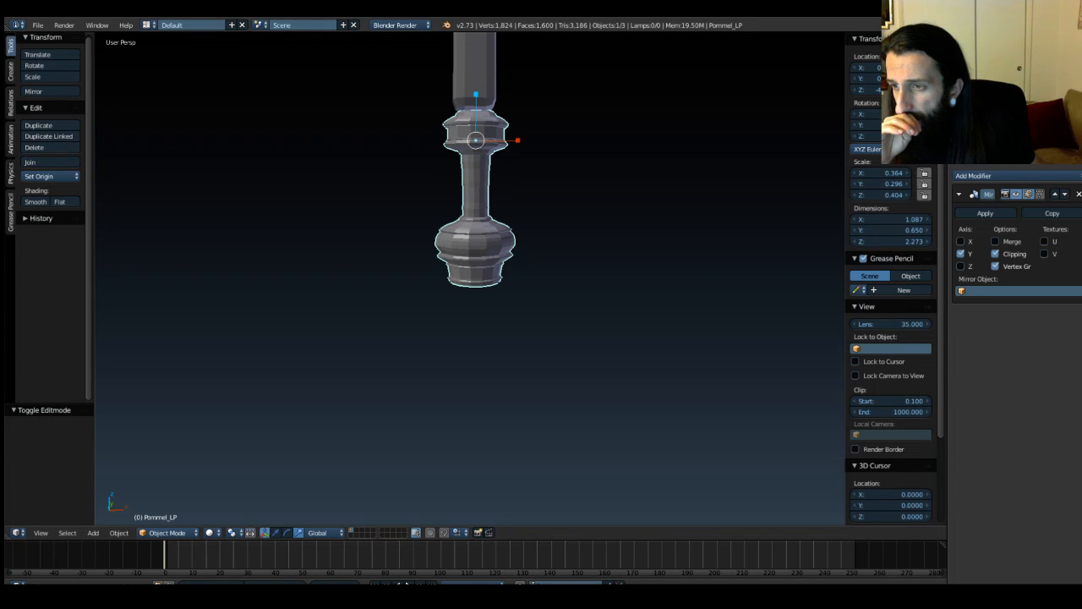
# Step: Preview the pommel with smooth shading and restore flat shading
pyautogui.keyDown('shift'); pyautogui.moveTo(634, 140); pyautogui.dragTo(630, 187, button='middle'); pyautogui.keyUp('shift')
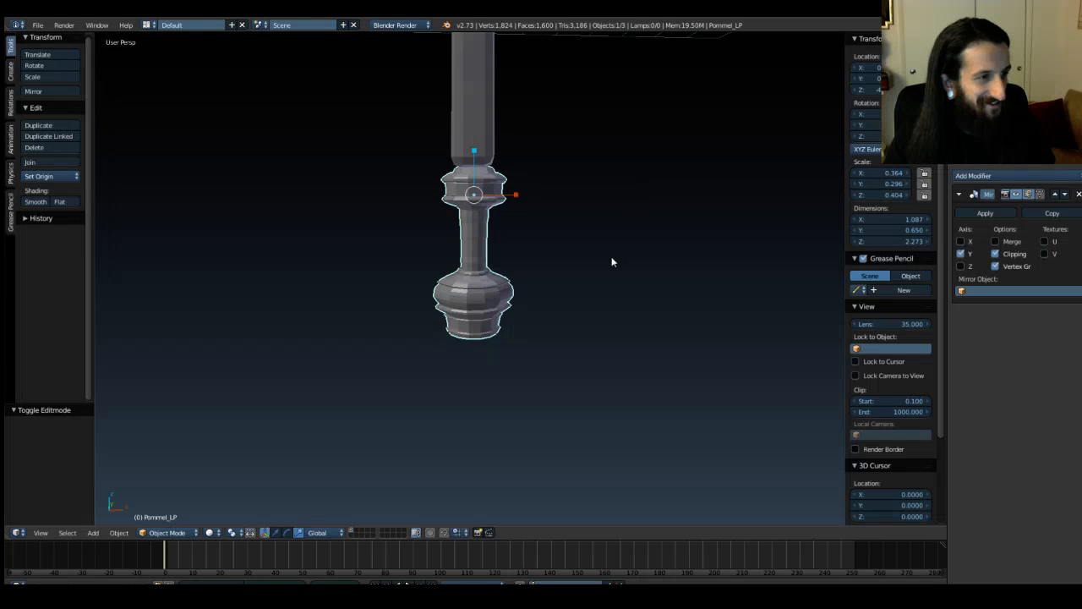
pyautogui.scroll(6, 573, 232)
pyautogui.moveTo(580, 244); pyautogui.dragTo(522, 309, button='middle')
pyautogui.press('Tab')
pyautogui.press('Tab')
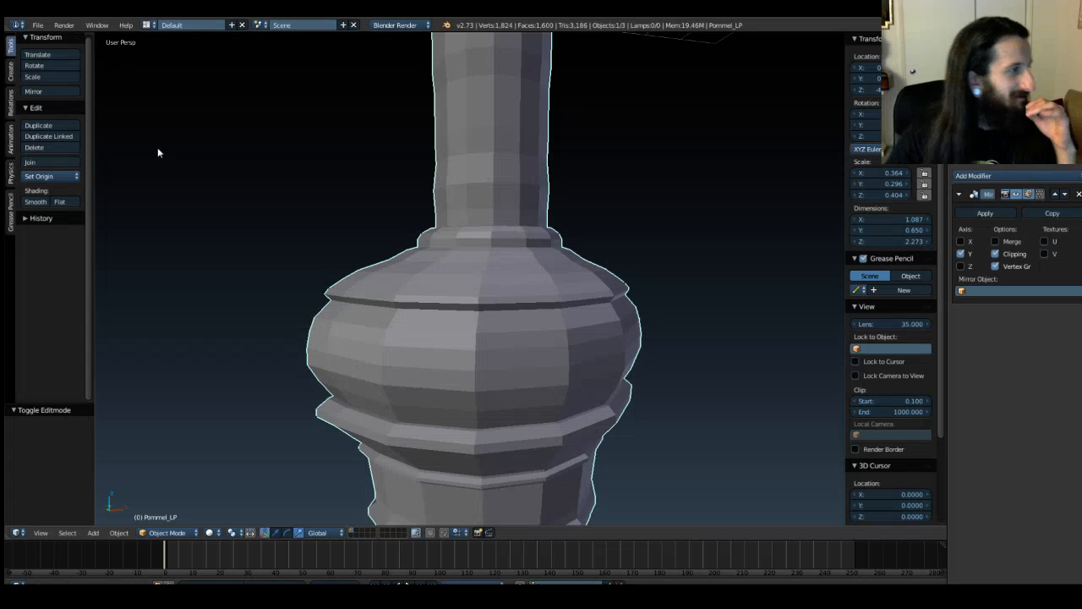
pyautogui.click(36, 201)
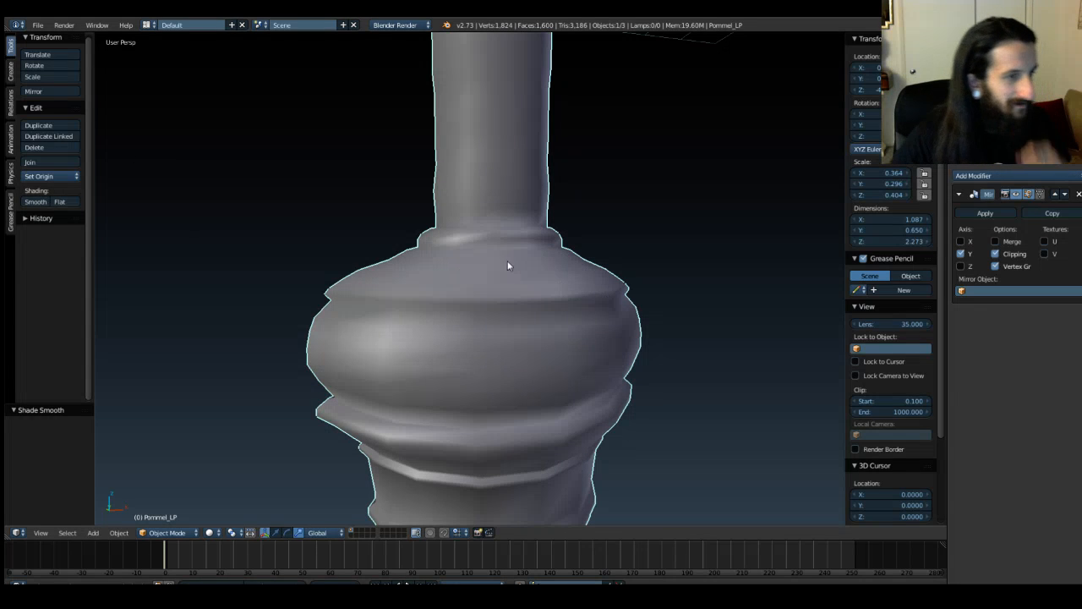
pyautogui.moveTo(377, 231)
pyautogui.mouseDown(button='middle')
pyautogui.moveTo(421, 260)
pyautogui.moveTo(519, 271)
pyautogui.moveTo(511, 251)
pyautogui.moveTo(415, 224)
pyautogui.moveTo(345, 216)
pyautogui.moveTo(272, 227)
pyautogui.moveTo(262, 241)
pyautogui.moveTo(389, 247)
pyautogui.mouseUp(button='middle')
pyautogui.click(58, 204)
# Step: In Edit Mode, select the eight vertices around the pommel's open bottom edge and fill them with a face
pyautogui.scroll(-4, 448, 255)
pyautogui.moveTo(625, 372)
pyautogui.mouseDown(button='middle')
pyautogui.moveTo(592, 331)
pyautogui.moveTo(578, 222)
pyautogui.moveTo(601, 290)
pyautogui.moveTo(601, 339)
pyautogui.mouseUp(button='middle')
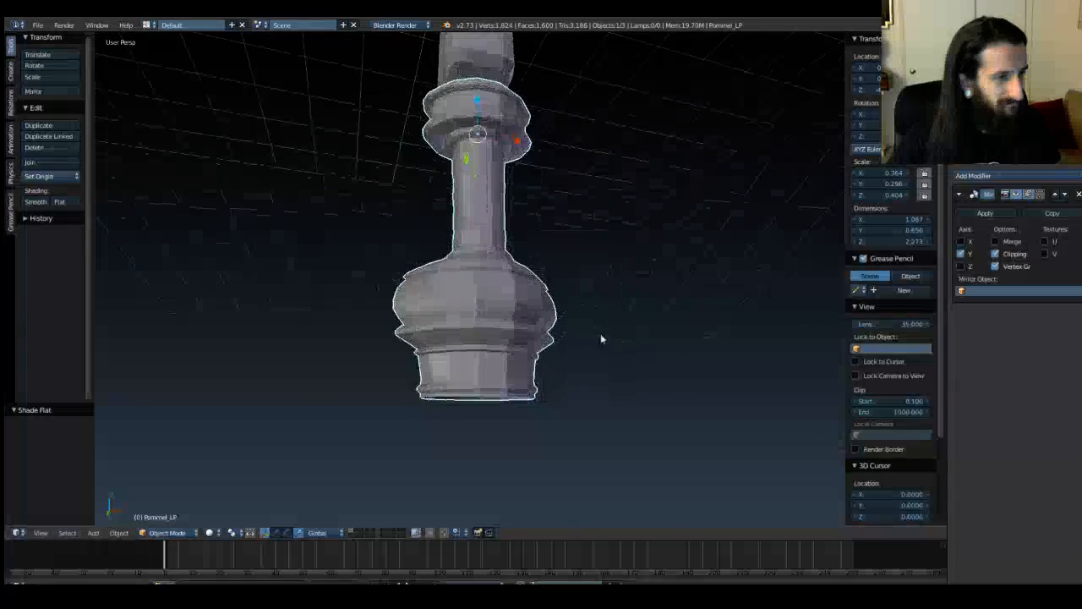
pyautogui.press('Tab')
pyautogui.moveTo(508, 382); pyautogui.dragTo(487, 338, button='middle')
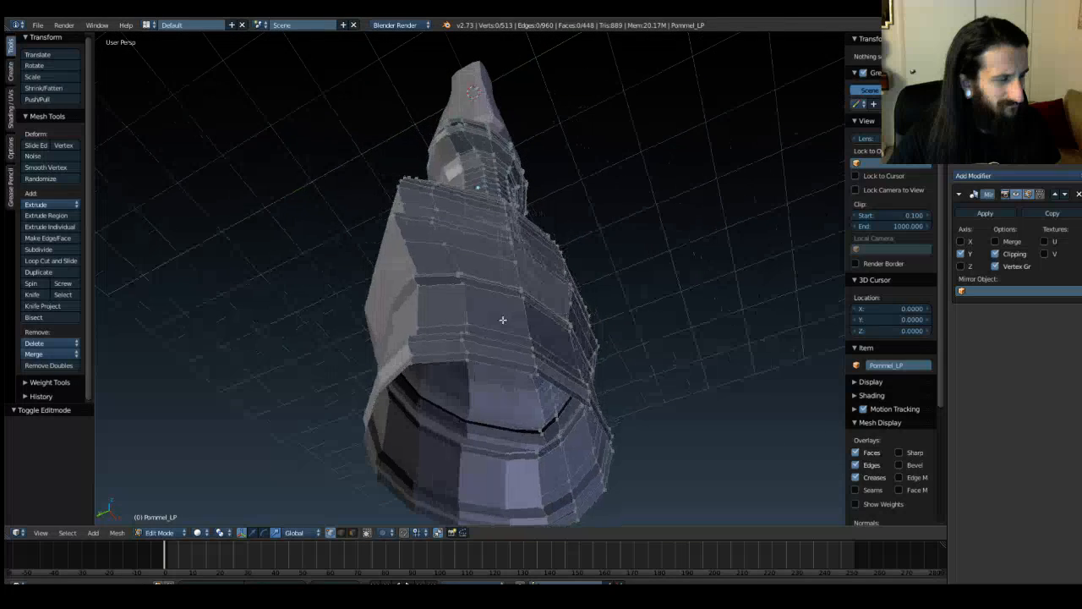
pyautogui.rightClick(412, 364)
pyautogui.keyDown('shift'); pyautogui.rightClick(466, 364); pyautogui.keyUp('shift')
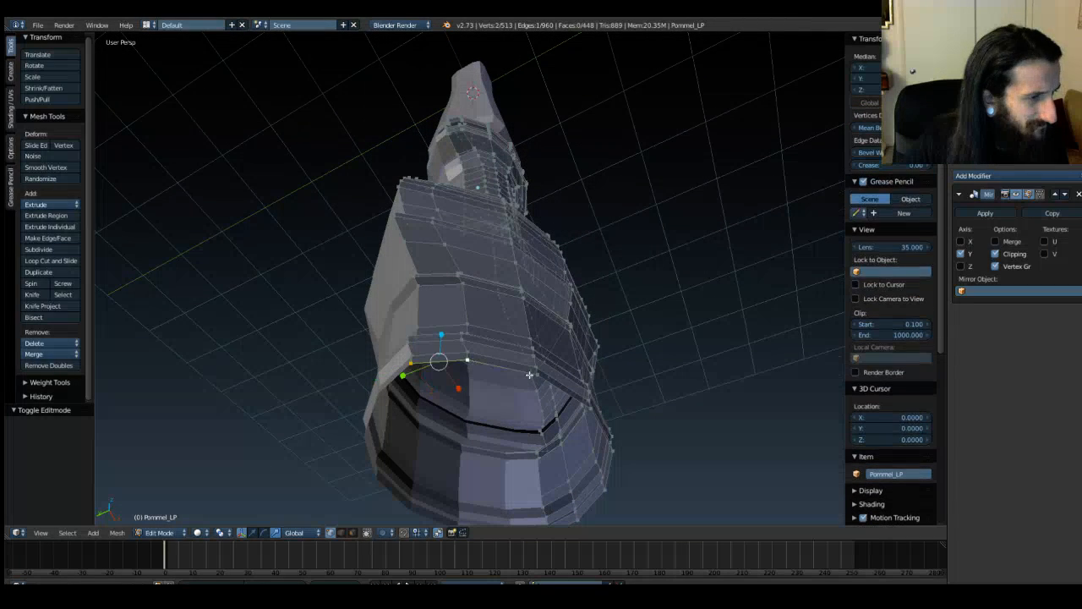
pyautogui.keyDown('shift'); pyautogui.rightClick(537, 374); pyautogui.keyUp('shift')
pyautogui.keyDown('shift'); pyautogui.rightClick(594, 409); pyautogui.keyUp('shift')
pyautogui.moveTo(657, 447); pyautogui.dragTo(636, 401, button='middle')
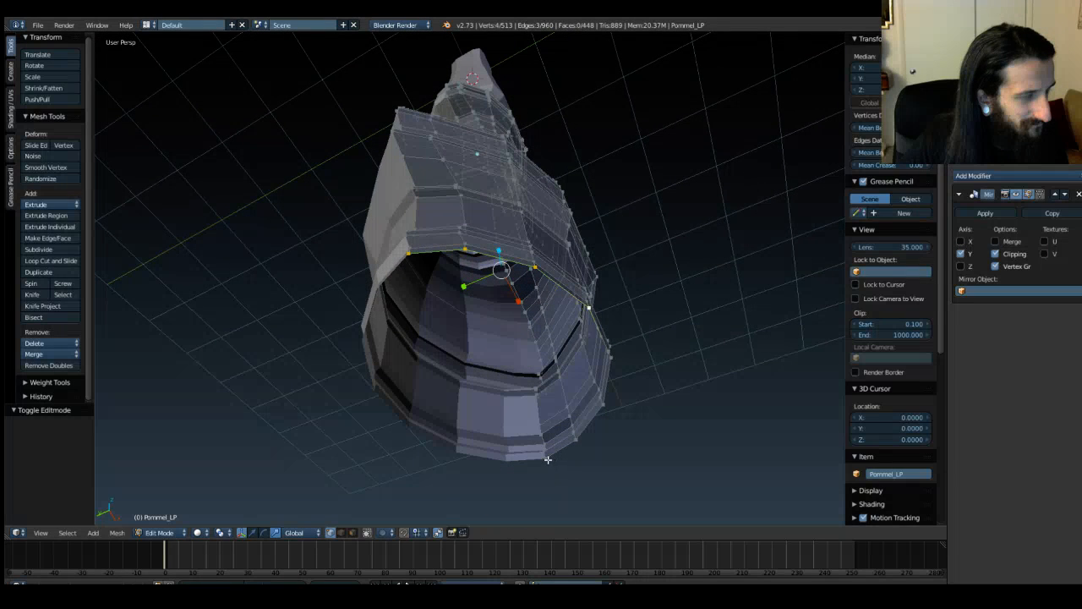
pyautogui.keyDown('shift'); pyautogui.rightClick(546, 457); pyautogui.keyUp('shift')
pyautogui.keyDown('shift'); pyautogui.rightClick(575, 440); pyautogui.keyUp('shift')
pyautogui.keyDown('shift'); pyautogui.rightClick(602, 405); pyautogui.keyUp('shift')
pyautogui.keyDown('shift'); pyautogui.rightClick(611, 354); pyautogui.keyUp('shift')
pyautogui.moveTo(626, 362); pyautogui.dragTo(590, 372, button='middle')
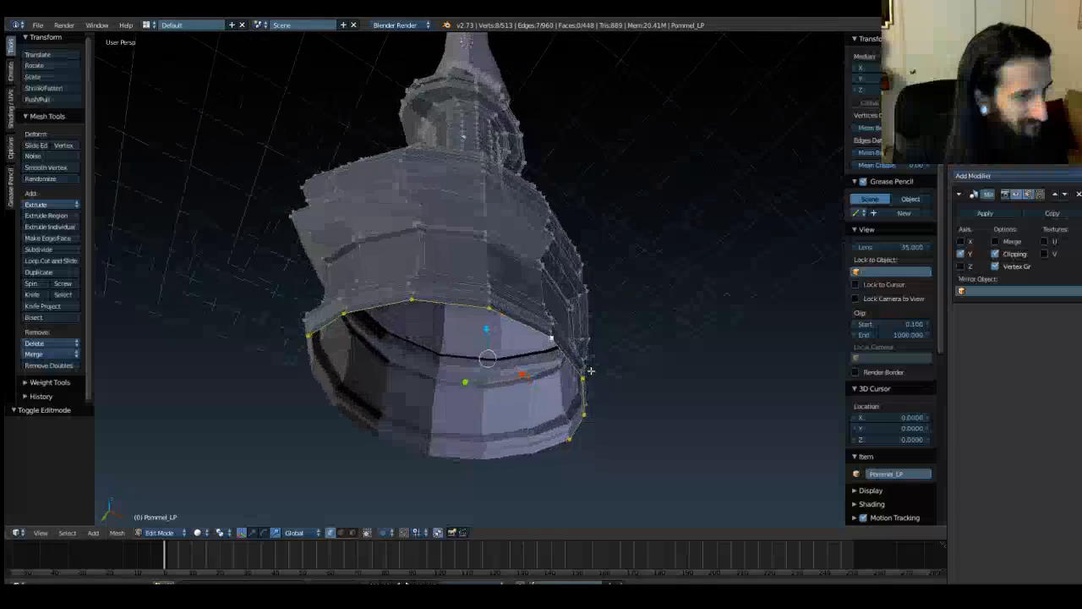
pyautogui.moveTo(667, 458); pyautogui.dragTo(678, 291, button='middle')
pyautogui.press('a')
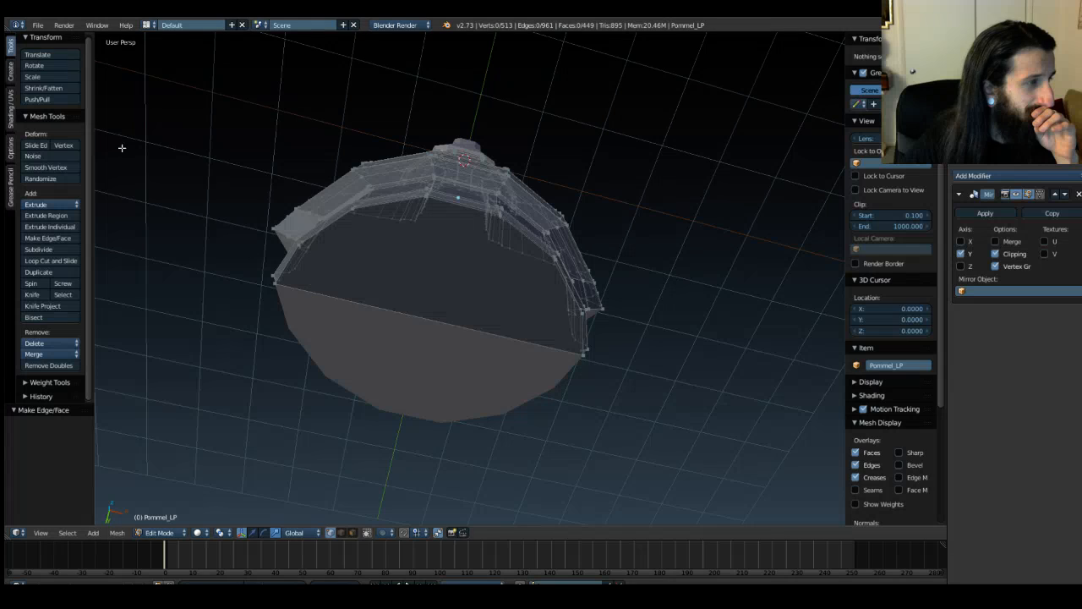
# Step: Knife-cut the bottom cap along two diagonals, from two rim vertices to the midpoint of its straight edge
pyautogui.click(41, 293)
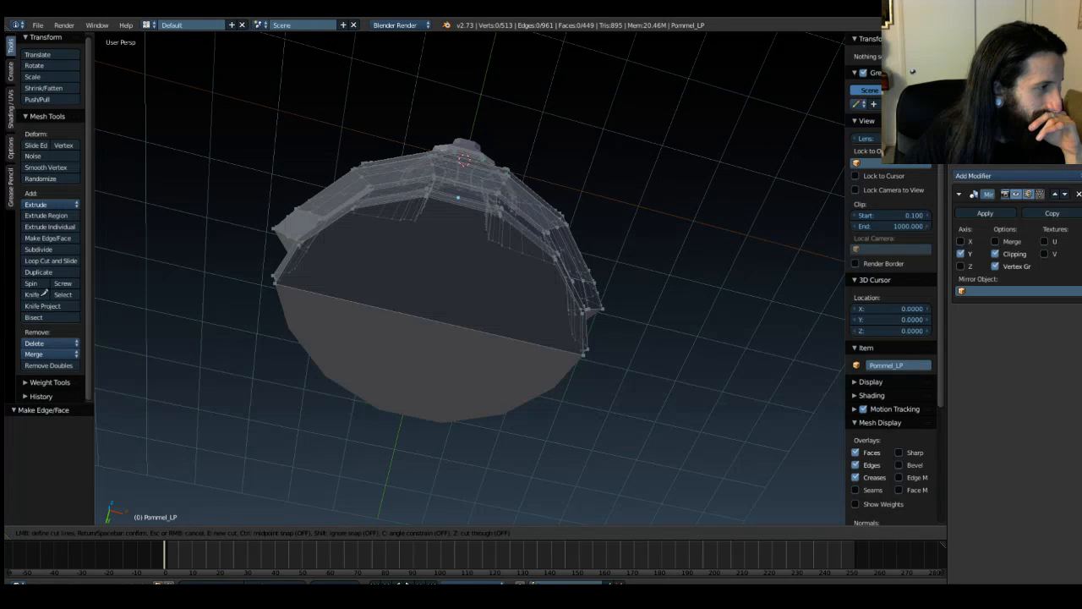
pyautogui.click(354, 208)
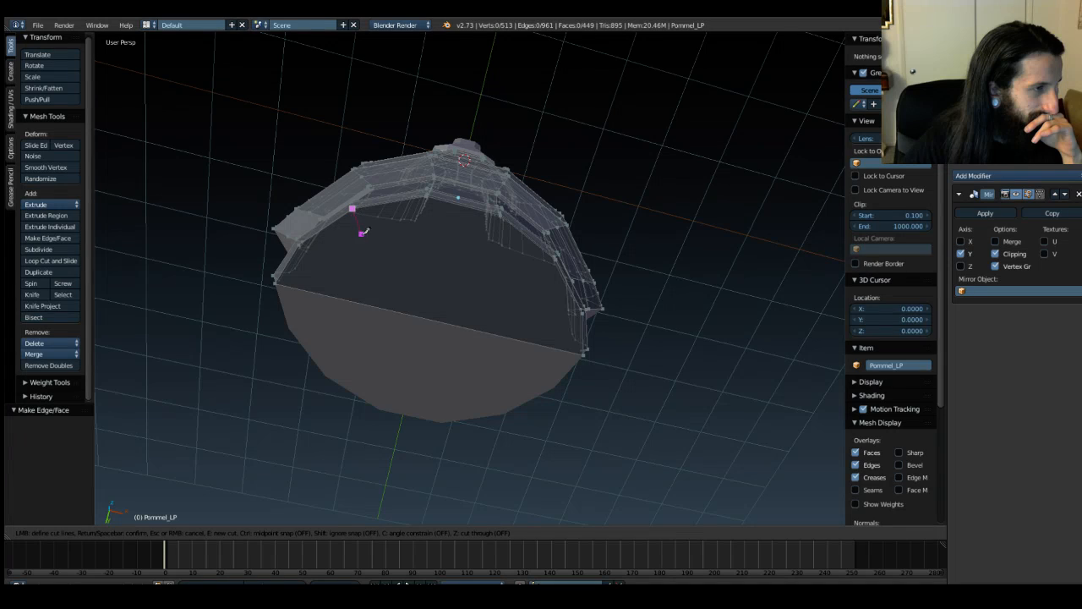
pyautogui.click(430, 319)
pyautogui.press('Return')
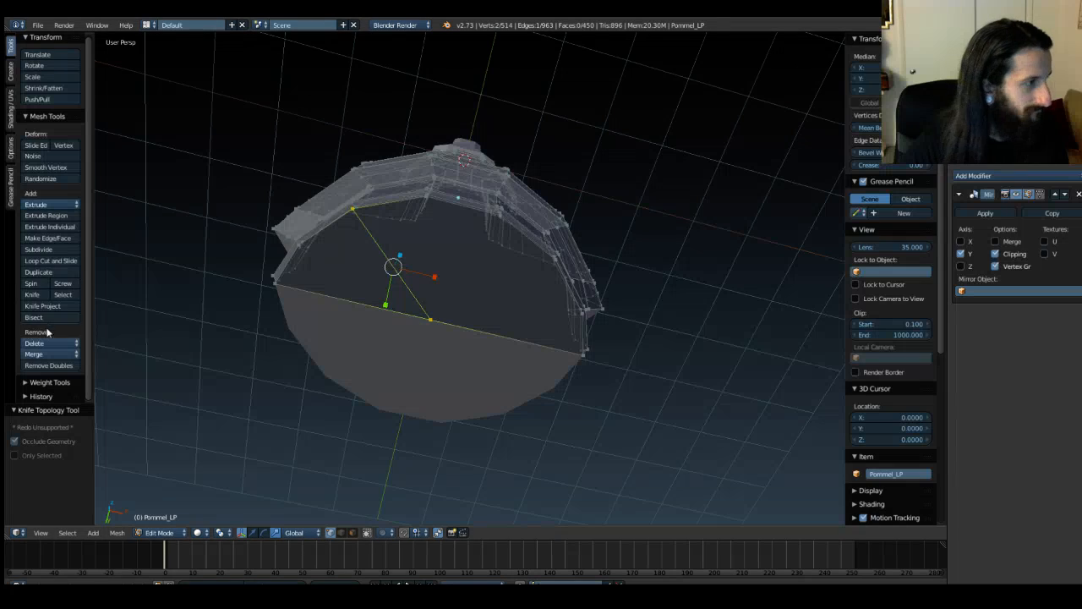
pyautogui.click(31, 294)
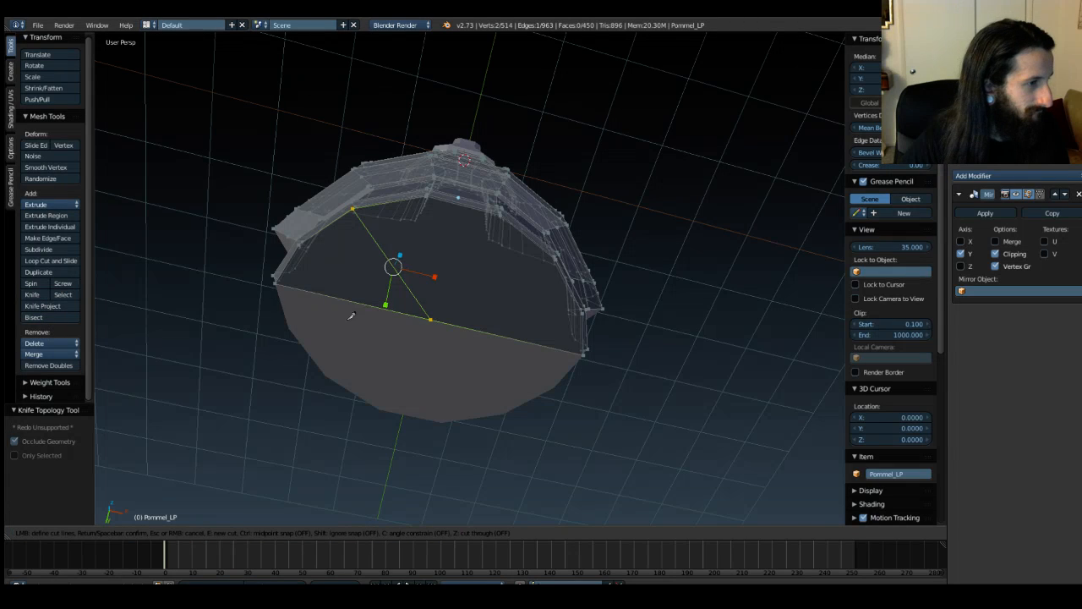
pyautogui.click(431, 319)
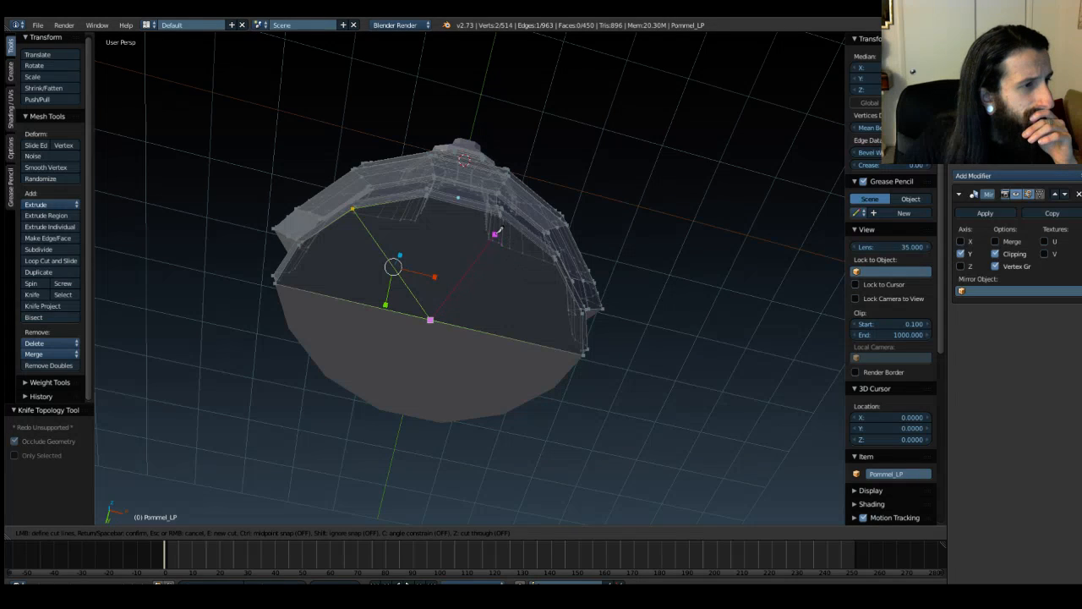
pyautogui.click(551, 261)
pyautogui.press('Return')
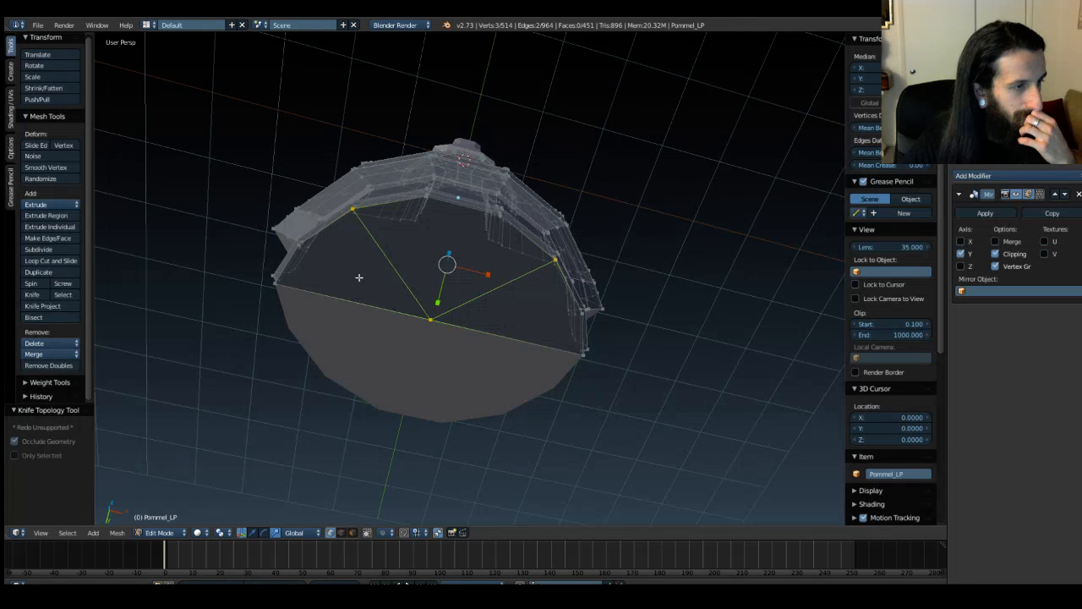
# Step: Undo both knife cuts on the pommel's bottom cap
pyautogui.hotkey('ctrl', 'z')
pyautogui.hotkey('ctrl', 'z')
pyautogui.hotkey('ctrl', 'z')
pyautogui.moveTo(699, 183); pyautogui.dragTo(630, 212, button='middle')
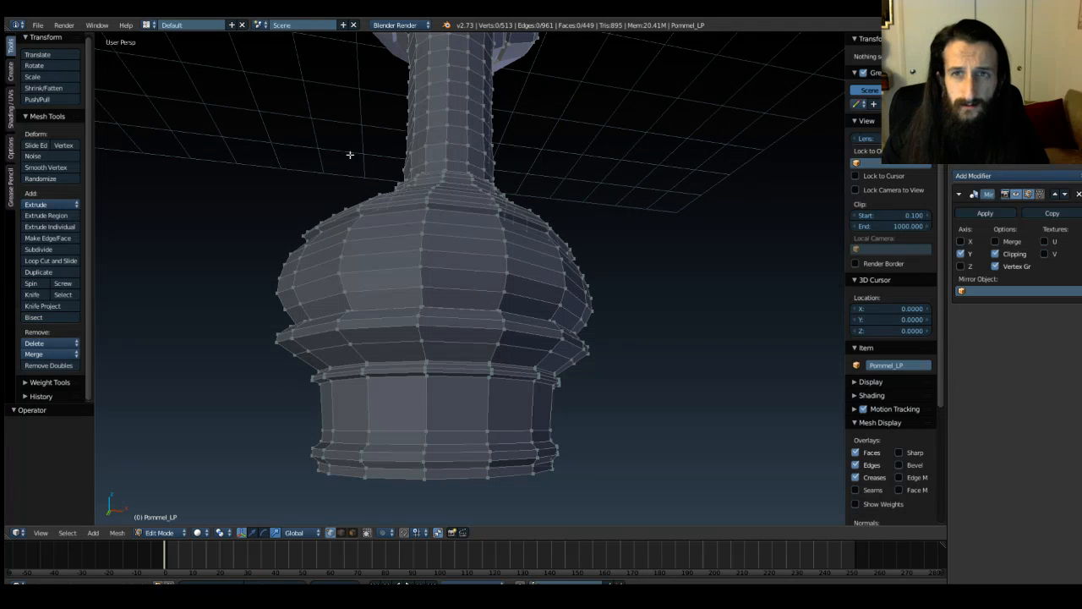
# Step: Return to Object Mode, show the reference image, and frame the whole staff in the front orthographic view
pyautogui.press('Tab')
pyautogui.scroll(-8, 740, 329)
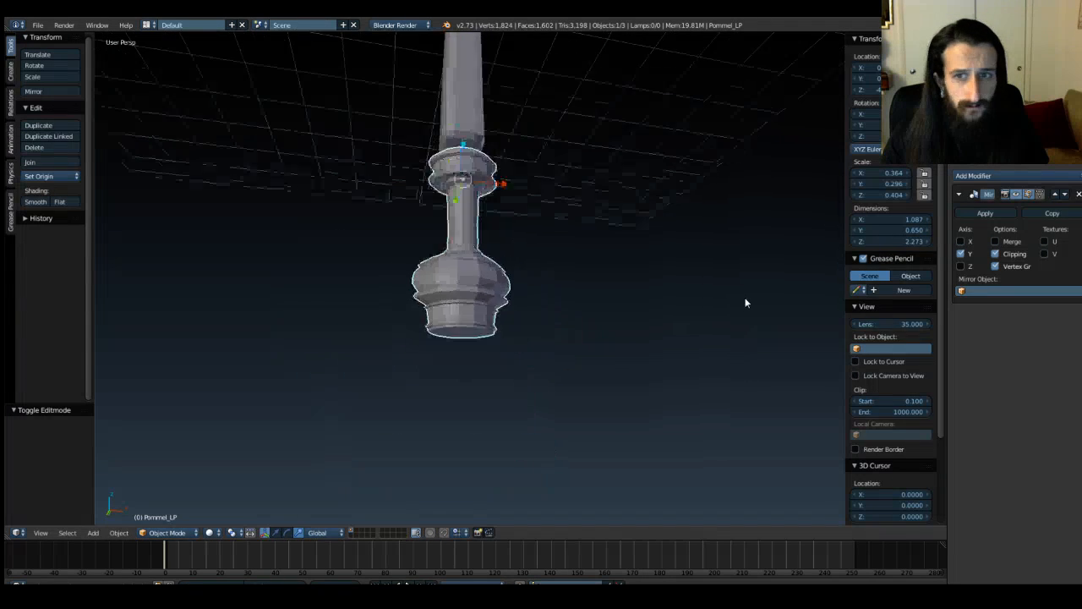
pyautogui.moveTo(729, 276); pyautogui.dragTo(715, 309, button='middle')
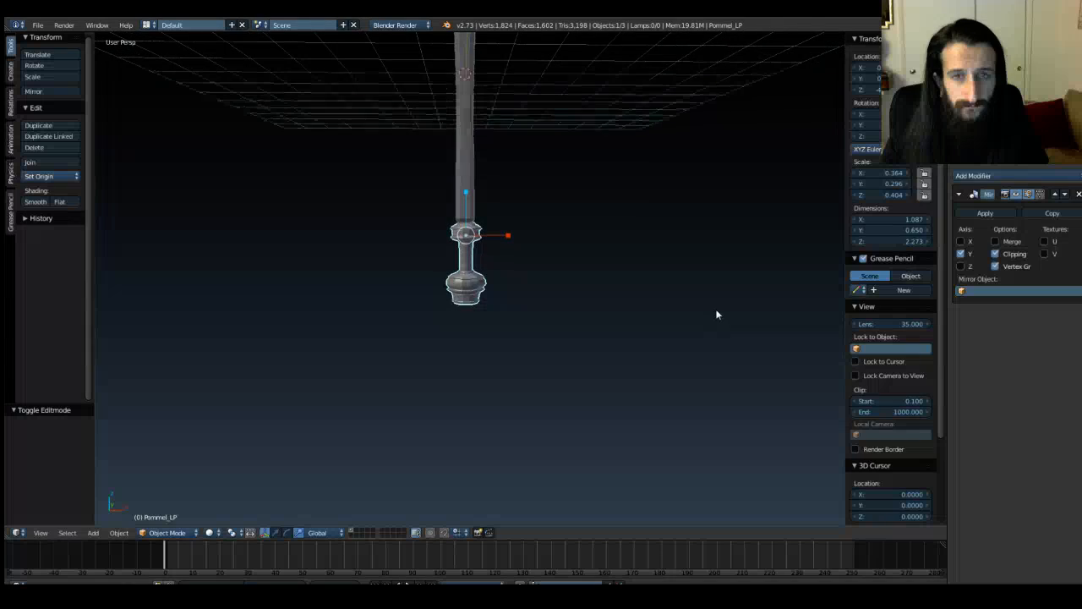
pyautogui.click(1051, 81)
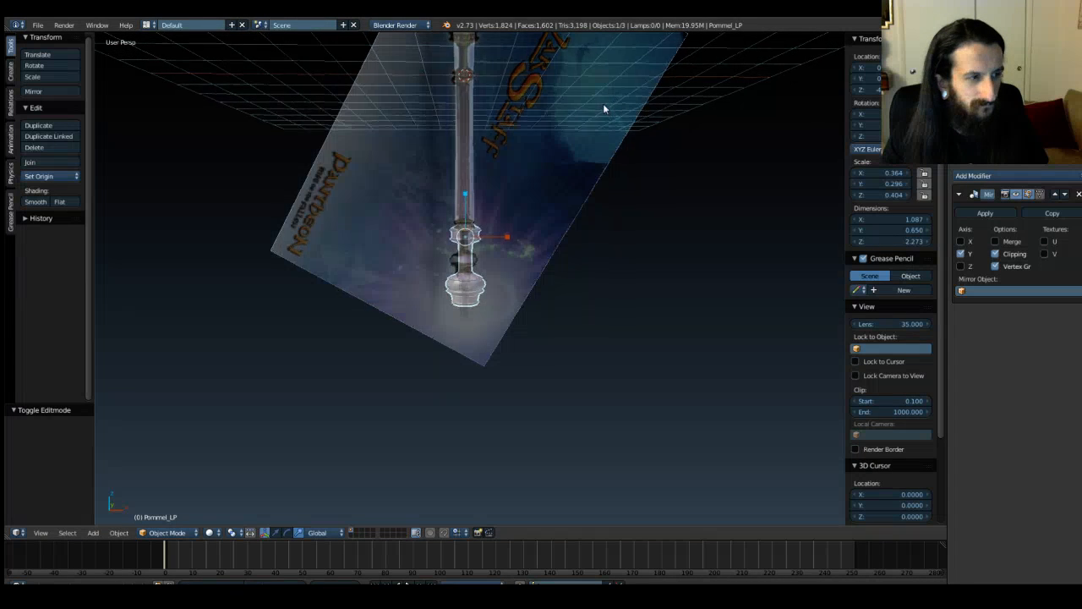
pyautogui.moveTo(603, 102); pyautogui.dragTo(605, 110, button='middle')
pyautogui.press('KP_1')
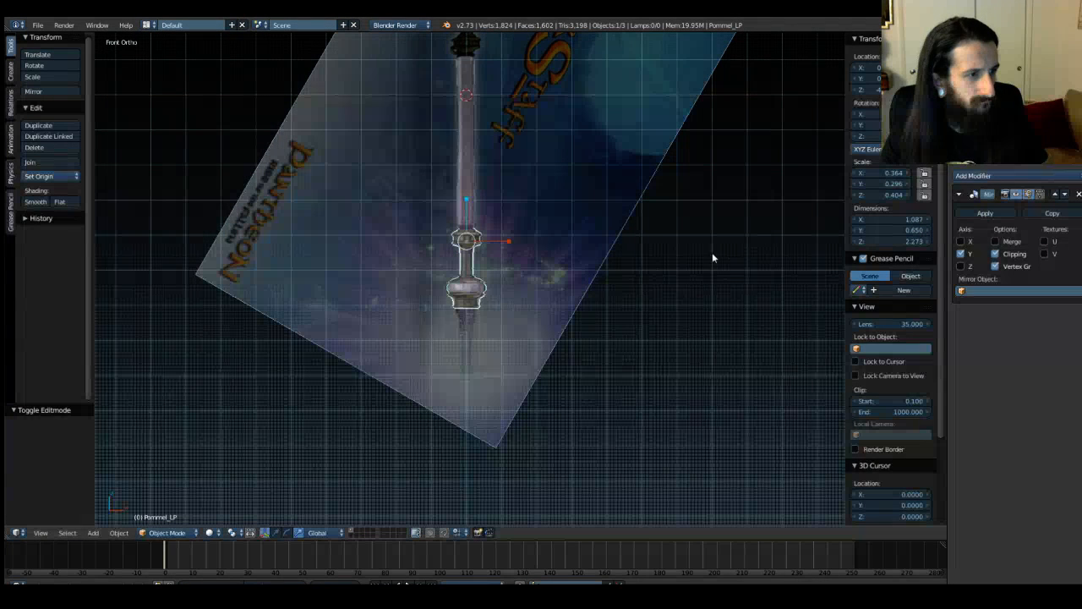
pyautogui.keyDown('shift'); pyautogui.moveTo(572, 138); pyautogui.dragTo(578, 307, button='middle'); pyautogui.keyUp('shift')
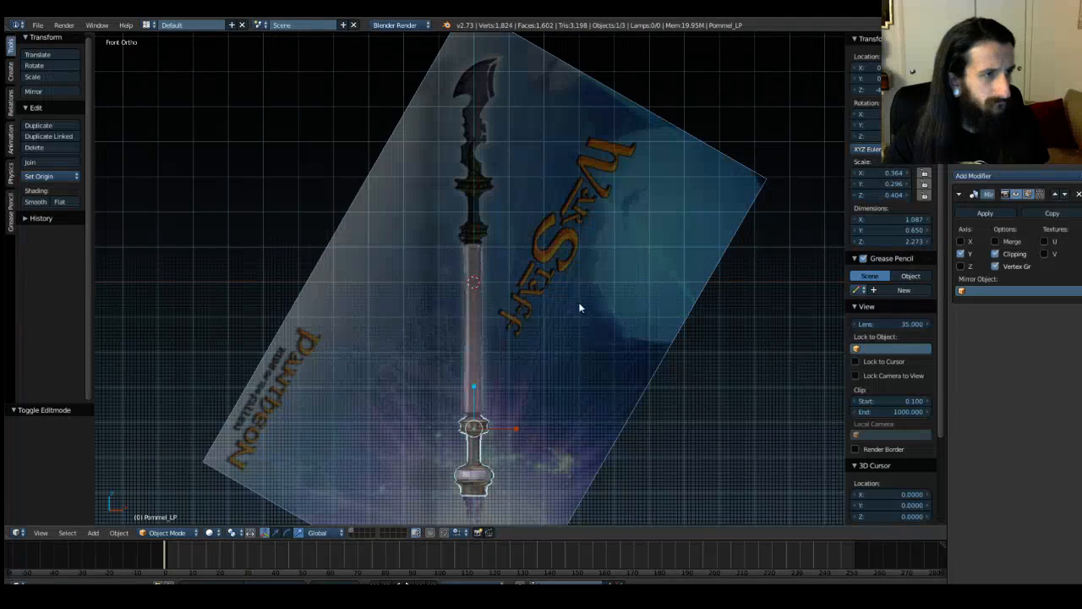
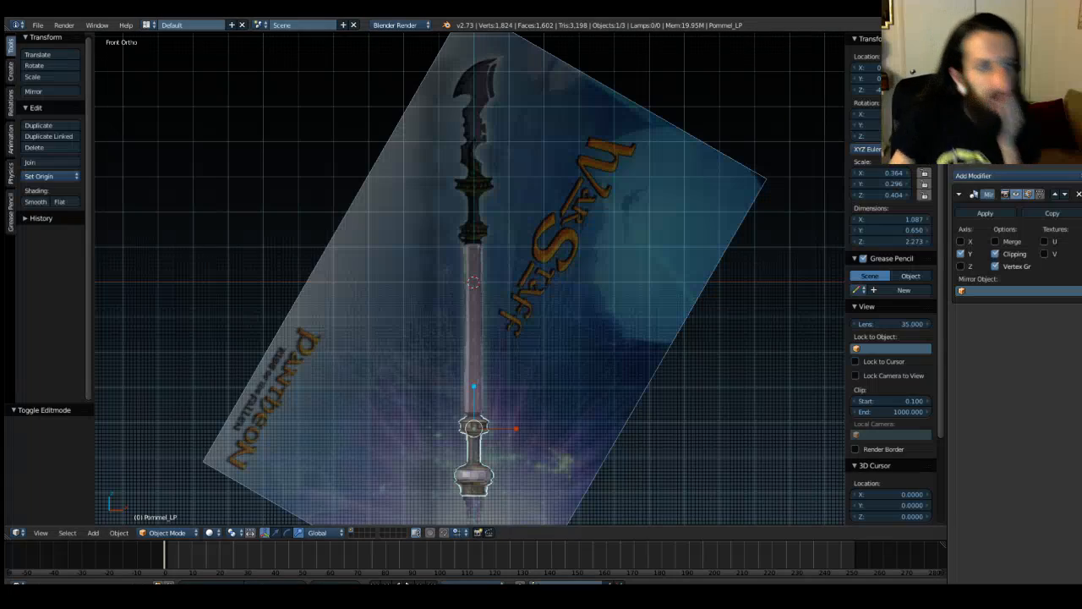
# Step: Examine the handle's top edge loop against the reference in Edit Mode, clear the selection, and return to Object Mode
pyautogui.rightClick(508, 255)
pyautogui.scroll(8, 508, 255)
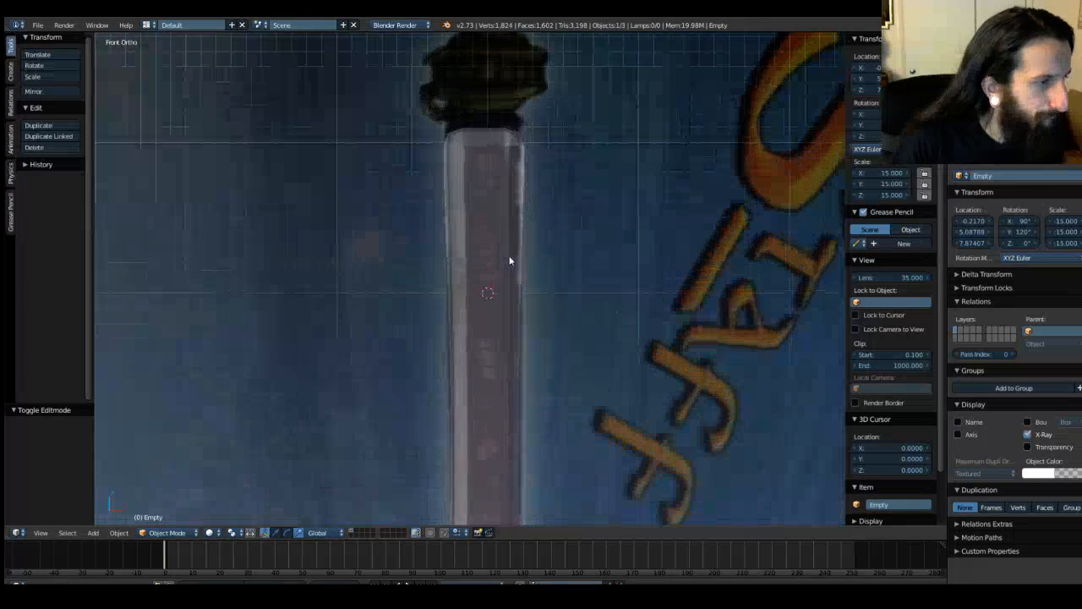
pyautogui.scroll(3, 516, 221)
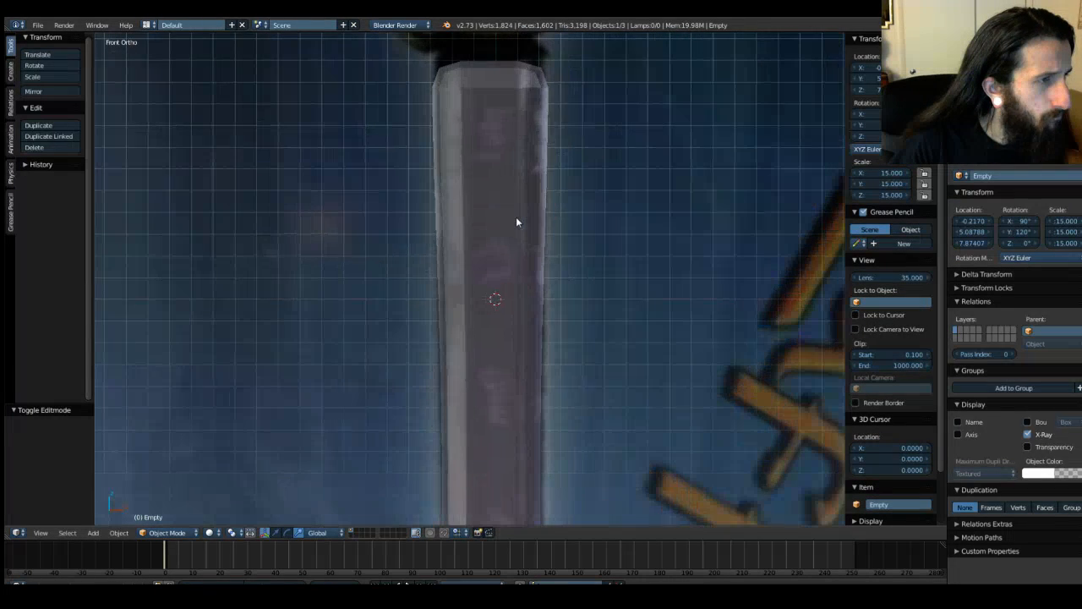
pyautogui.scroll(1, 486, 140)
pyautogui.keyDown('shift'); pyautogui.moveTo(485, 149); pyautogui.dragTo(476, 203, button='middle'); pyautogui.keyUp('shift')
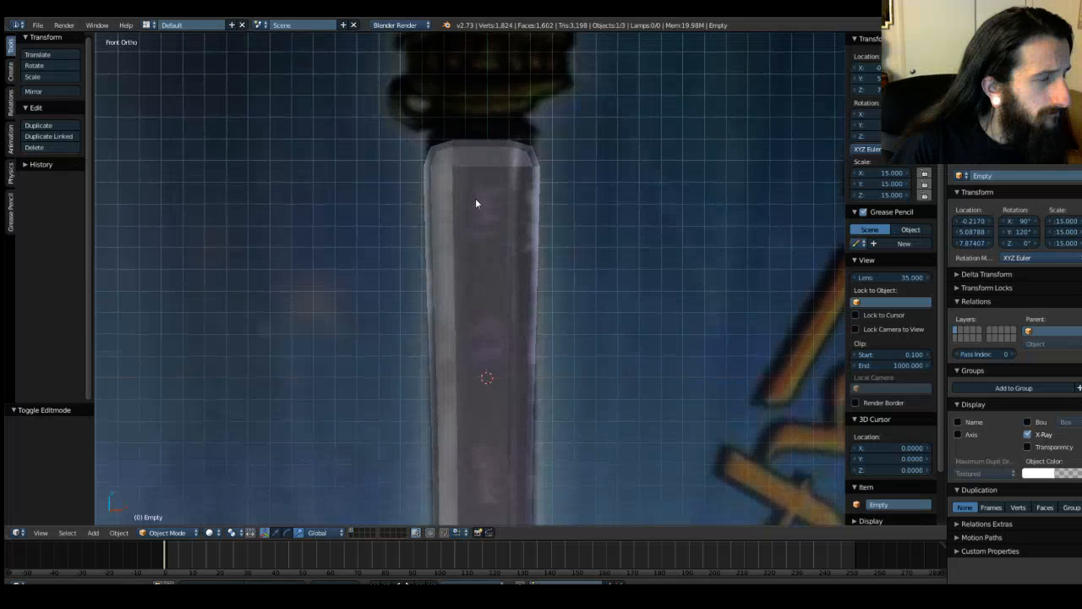
pyautogui.rightClick(491, 203)
pyautogui.press('Tab')
pyautogui.keyDown('alt'); pyautogui.rightClick(505, 142); pyautogui.keyUp('alt')
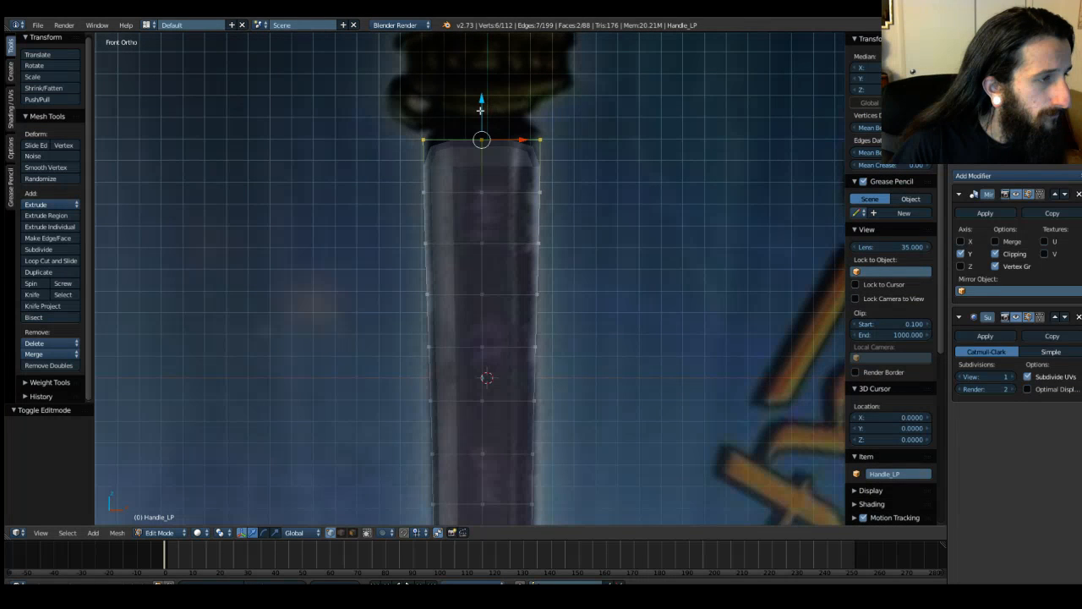
pyautogui.press('a')
pyautogui.keyDown('shift'); pyautogui.moveTo(653, 215); pyautogui.dragTo(580, 39, button='middle'); pyautogui.keyUp('shift')
pyautogui.keyDown('shift'); pyautogui.moveTo(624, 312); pyautogui.dragTo(596, 42, button='middle'); pyautogui.keyUp('shift')
pyautogui.keyDown('shift'); pyautogui.moveTo(668, 414); pyautogui.dragTo(668, 42, button='middle'); pyautogui.keyUp('shift')
pyautogui.keyDown('shift'); pyautogui.moveTo(614, 283); pyautogui.dragTo(652, 323, button='middle'); pyautogui.keyUp('shift')
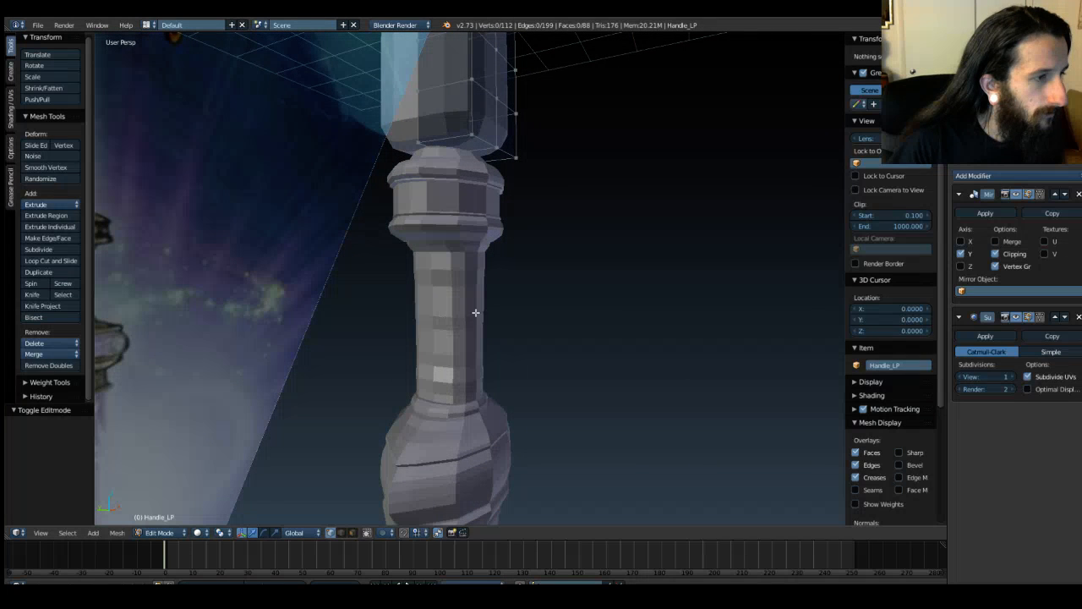
pyautogui.press('Tab')
# Step: Add a Subdivision Surface modifier to the pommel and deselect all objects
pyautogui.rightClick(463, 234)
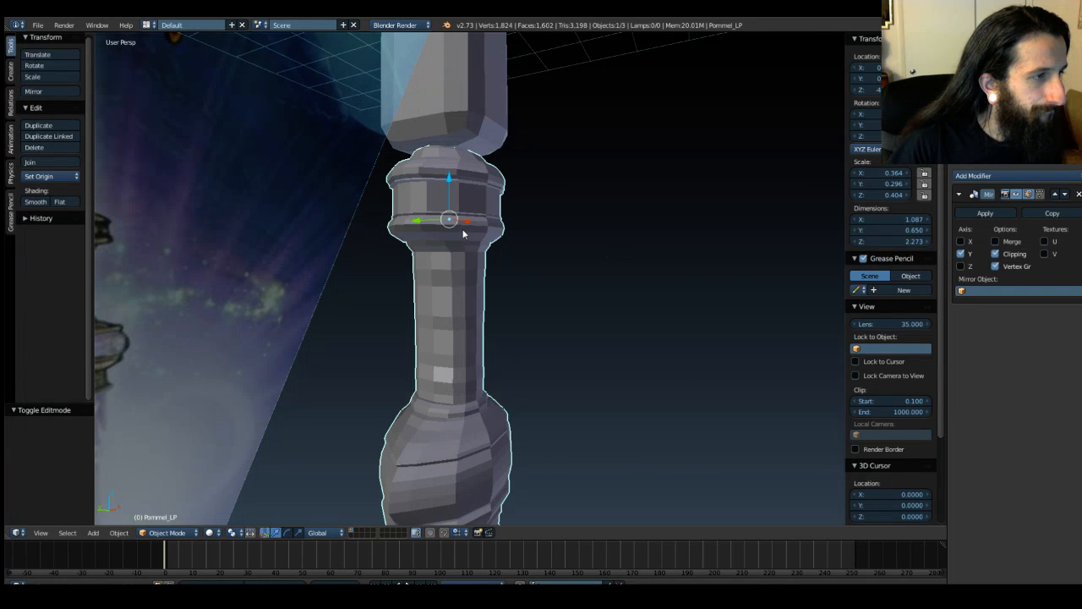
pyautogui.click(1011, 176)
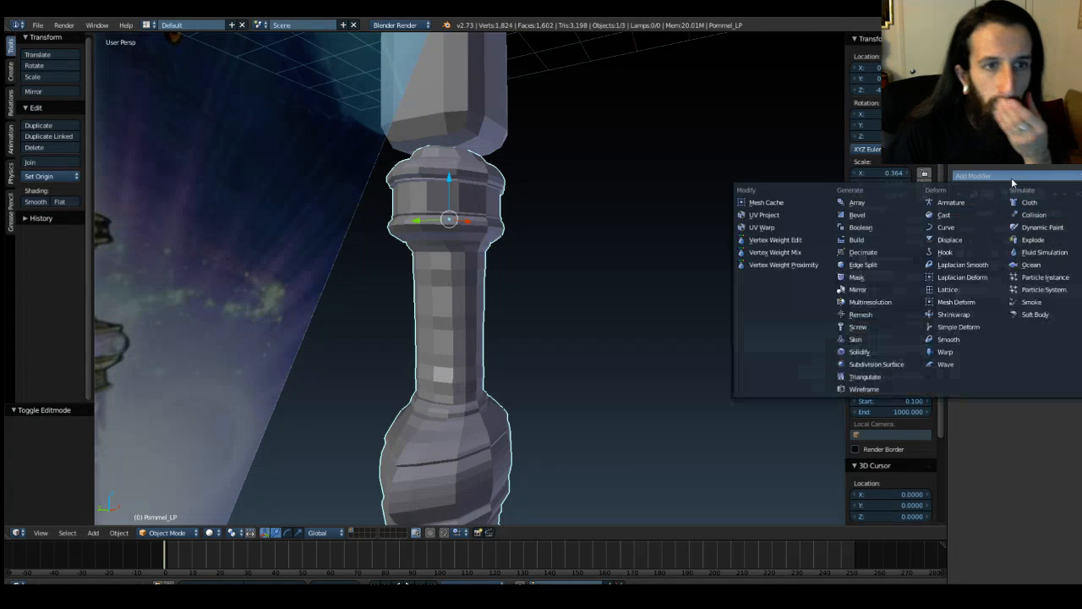
pyautogui.click(868, 365)
pyautogui.press('a')
# Step: Examine the subdivided pommel from several angles and hide the reference image
pyautogui.moveTo(634, 396); pyautogui.dragTo(658, 247, button='middle')
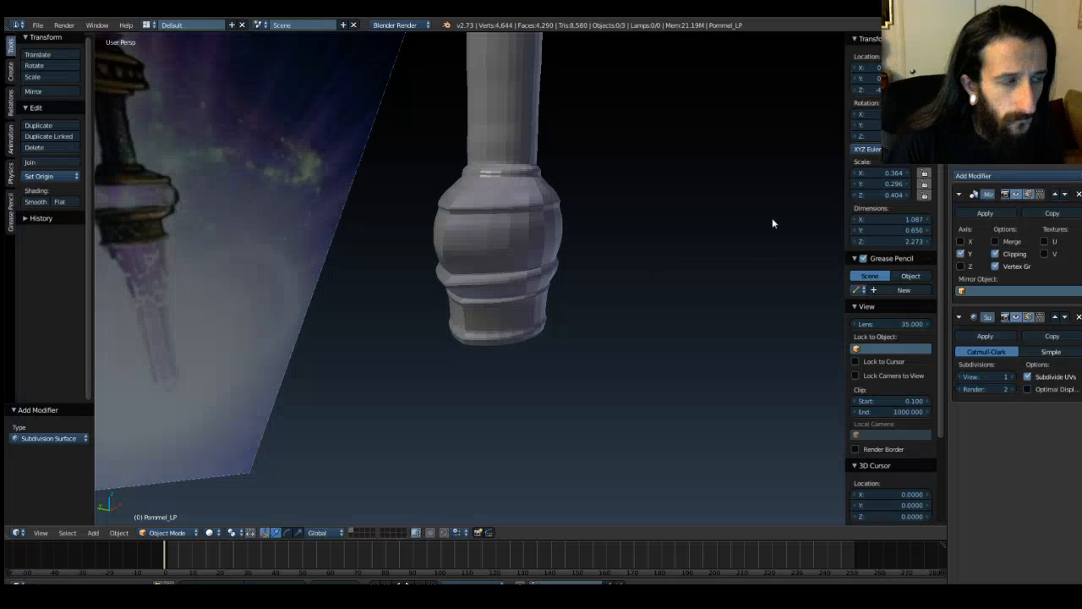
pyautogui.moveTo(712, 188); pyautogui.dragTo(695, 205, button='middle')
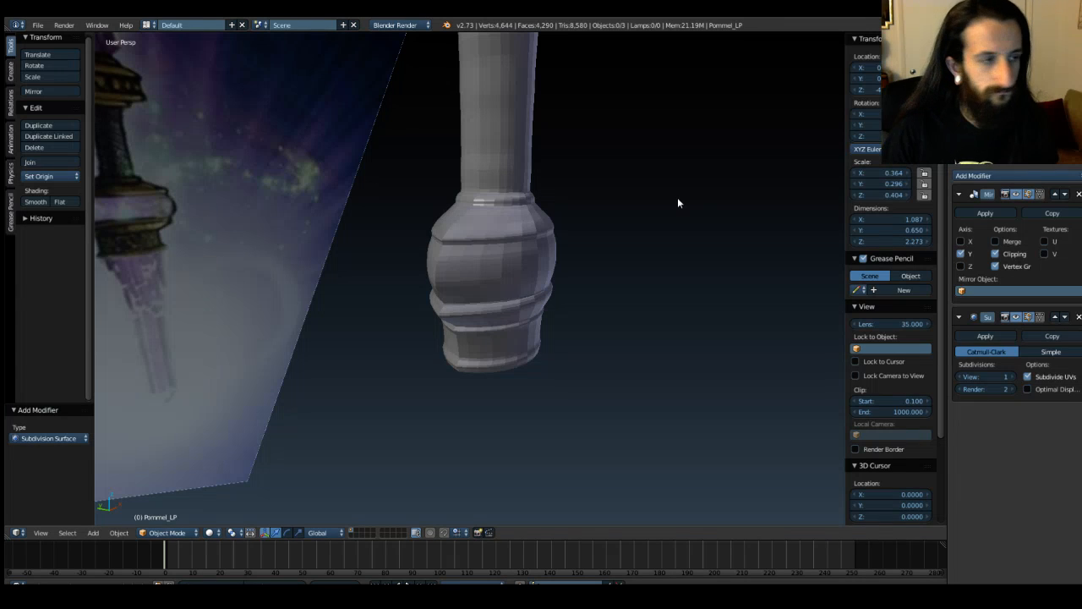
pyautogui.moveTo(668, 174); pyautogui.dragTo(652, 333, button='middle')
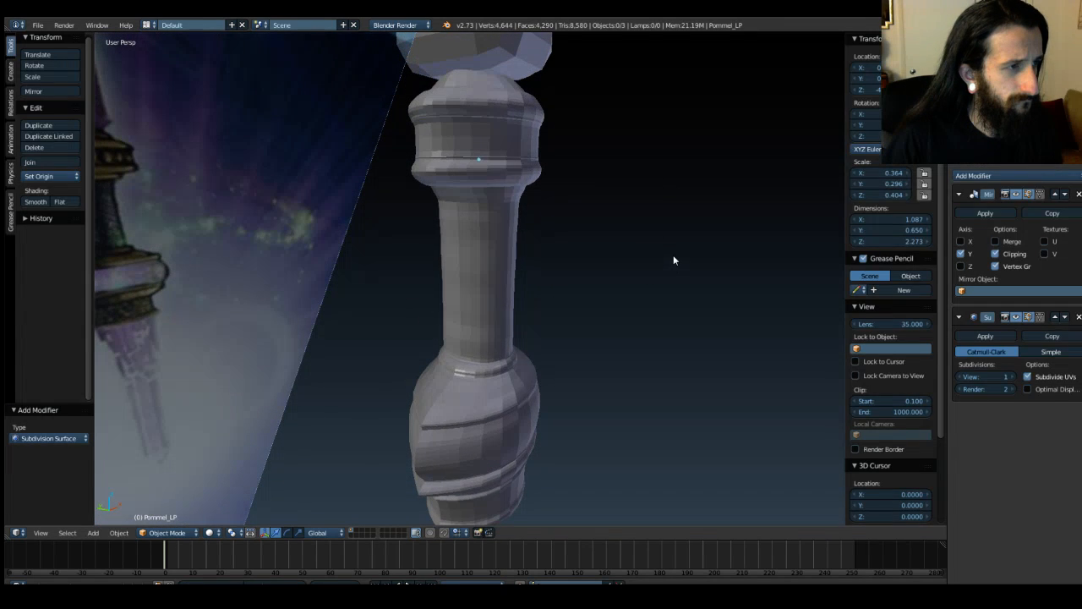
pyautogui.press('Tab')
pyautogui.press('Tab')
pyautogui.moveTo(673, 259); pyautogui.dragTo(710, 233, button='middle')
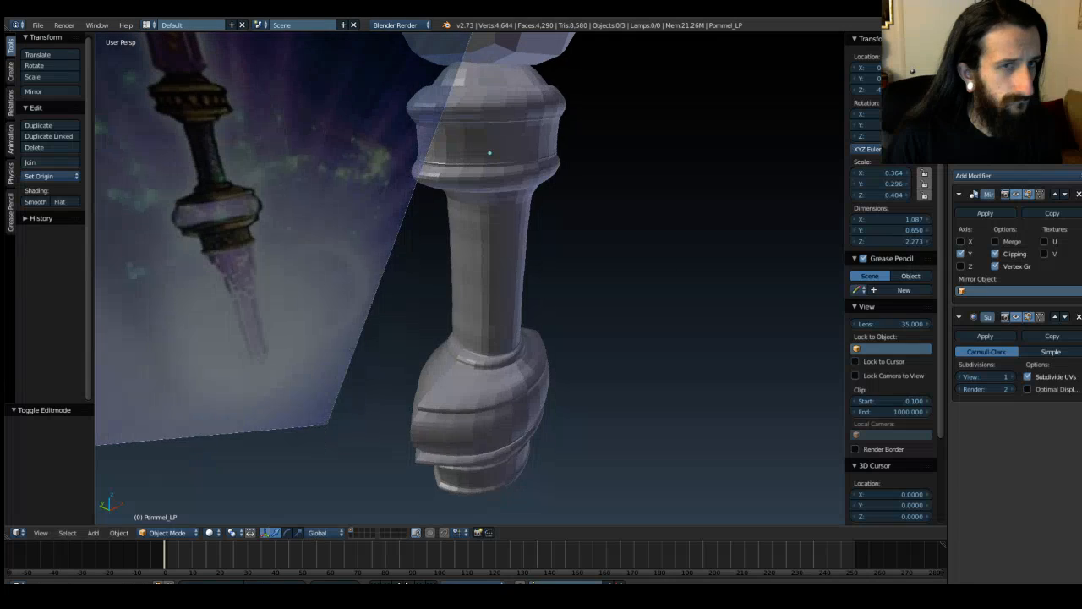
pyautogui.click(1046, 80)
pyautogui.moveTo(640, 115); pyautogui.dragTo(590, 203, button='middle')
pyautogui.scroll(-4, 635, 159)
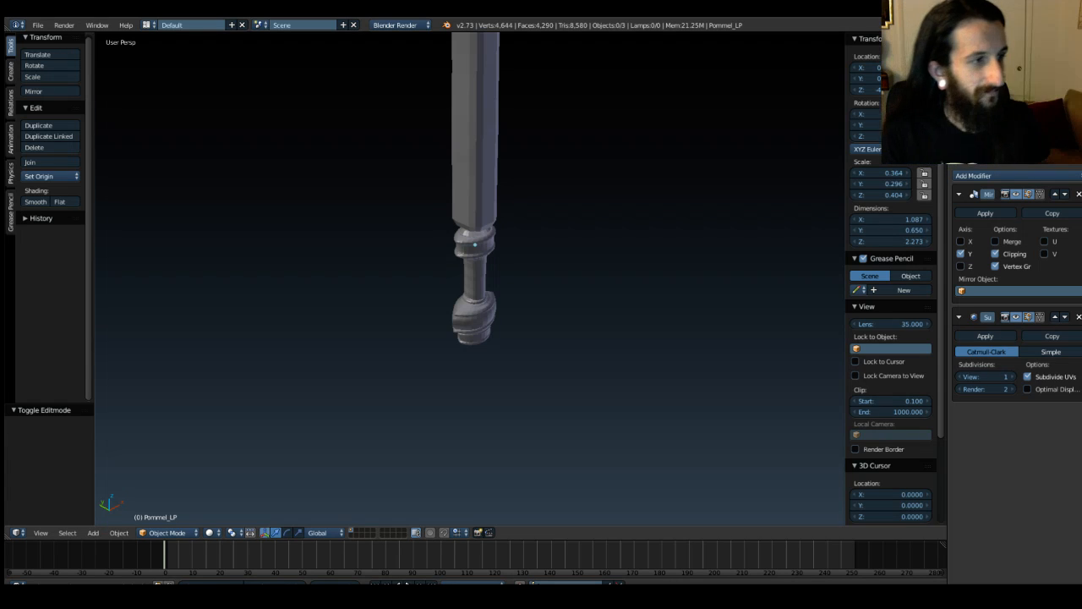
pyautogui.moveTo(668, 240); pyautogui.dragTo(484, 345, button='middle')
# Step: Select the pommel and apply smooth shading to it
pyautogui.rightClick(484, 343)
pyautogui.scroll(5, 485, 323)
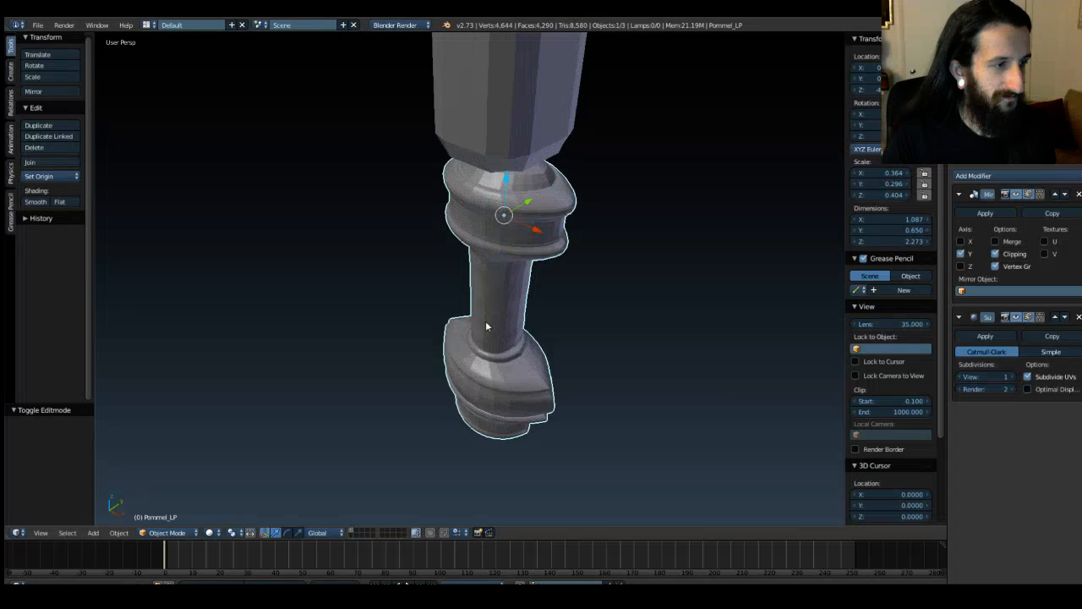
pyautogui.moveTo(256, 280); pyautogui.dragTo(315, 285, button='middle')
pyautogui.click(28, 205)
pyautogui.moveTo(279, 328); pyautogui.dragTo(337, 295, button='middle')
pyautogui.scroll(4, 337, 295)
# Step: Preview the handle with smooth shading and set it back to flat shading
pyautogui.moveTo(479, 365); pyautogui.dragTo(565, 147, button='middle')
pyautogui.rightClick(565, 147)
pyautogui.click(34, 201)
pyautogui.moveTo(424, 302)
pyautogui.mouseDown(button='middle')
pyautogui.moveTo(483, 264)
pyautogui.moveTo(454, 221)
pyautogui.moveTo(384, 240)
pyautogui.moveTo(391, 290)
pyautogui.moveTo(510, 186)
pyautogui.mouseUp(button='middle')
pyautogui.click(60, 201)
pyautogui.moveTo(456, 288); pyautogui.dragTo(473, 258, button='middle')
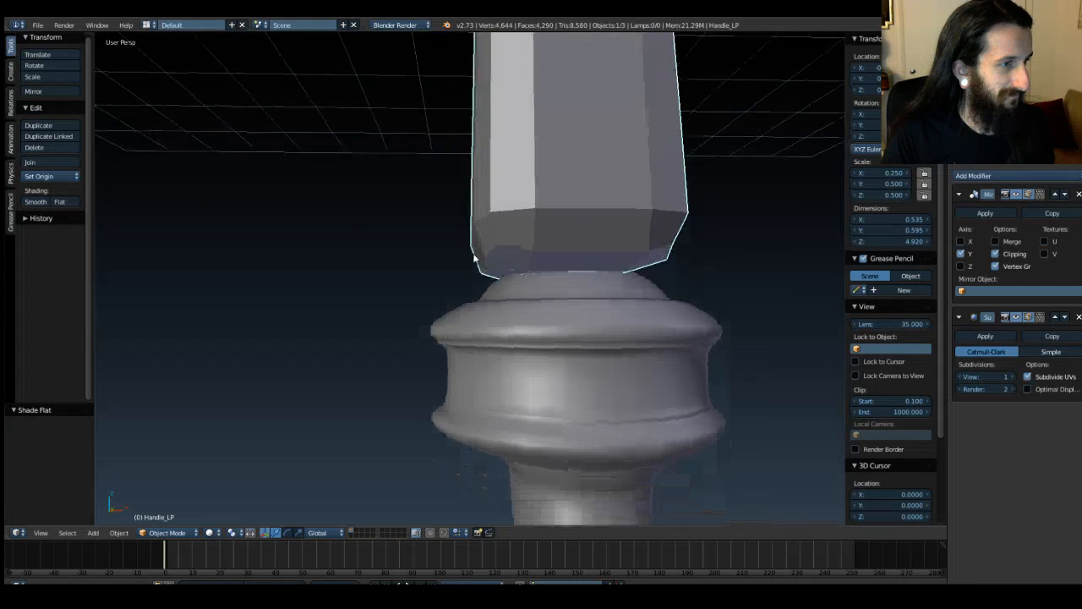
# Step: Select the pommel and restore its flat shading
pyautogui.keyDown('shift'); pyautogui.moveTo(474, 258); pyautogui.dragTo(399, 98); pyautogui.keyUp('shift')
pyautogui.rightClick(485, 279)
pyautogui.keyDown('shift'); pyautogui.moveTo(485, 279); pyautogui.dragTo(380, 100, button='middle'); pyautogui.keyUp('shift')
pyautogui.click(68, 202)
# Step: In Edit Mode, set the pommel's subdivision level to 1, undo the last operation, and return to Object Mode
pyautogui.scroll(-4, 568, 252)
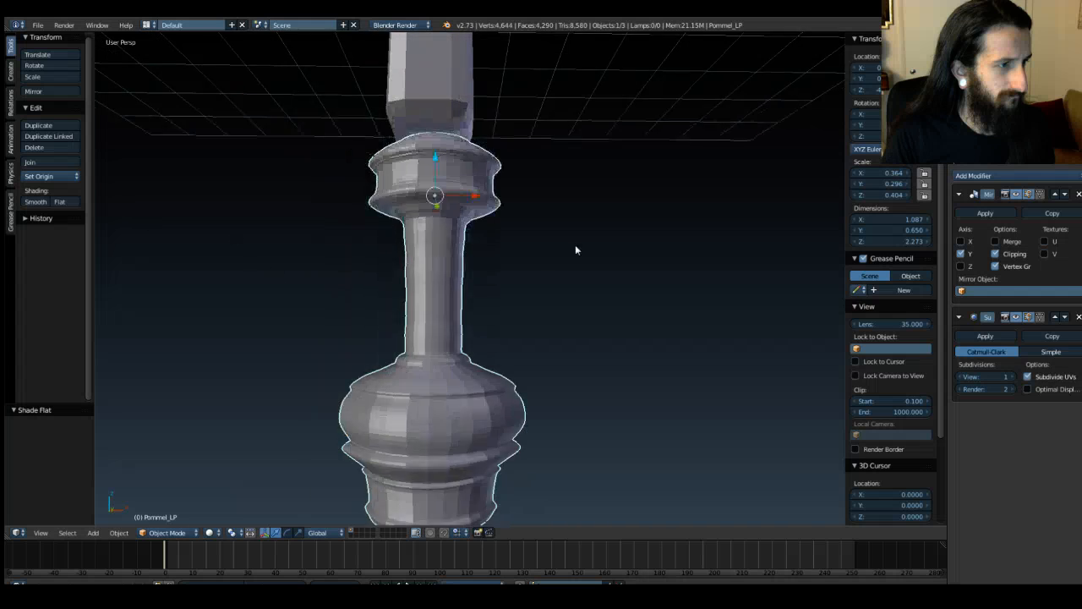
pyautogui.scroll(-3, 569, 251)
pyautogui.keyDown('shift'); pyautogui.moveTo(600, 131); pyautogui.dragTo(608, 339, button='middle'); pyautogui.keyUp('shift')
pyautogui.keyDown('shift'); pyautogui.moveTo(583, 81); pyautogui.dragTo(595, 228, button='middle'); pyautogui.keyUp('shift')
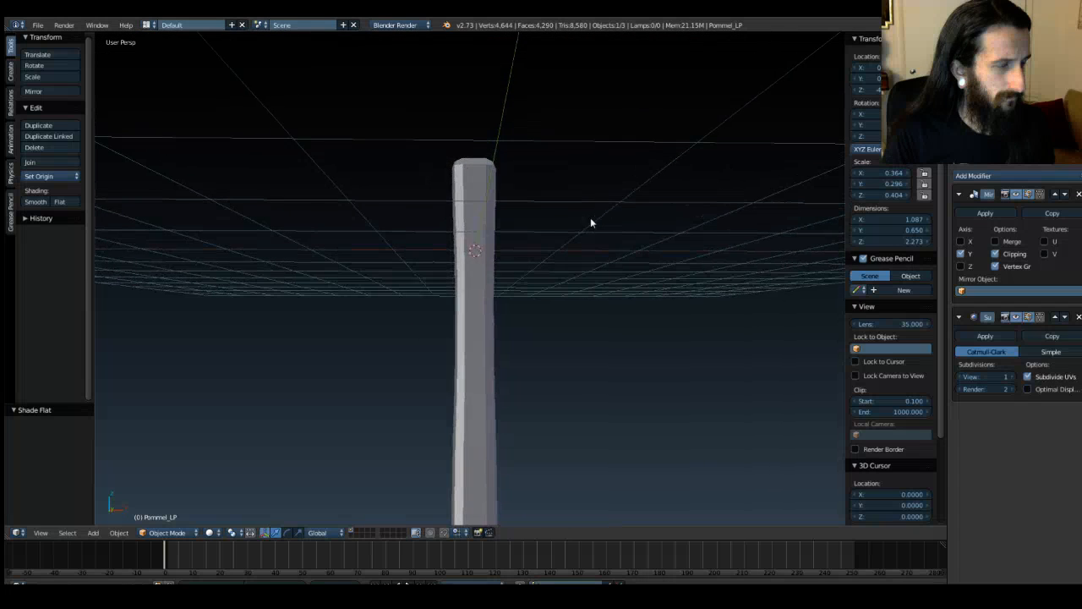
pyautogui.press('Tab')
pyautogui.hotkey('ctrl', '1')
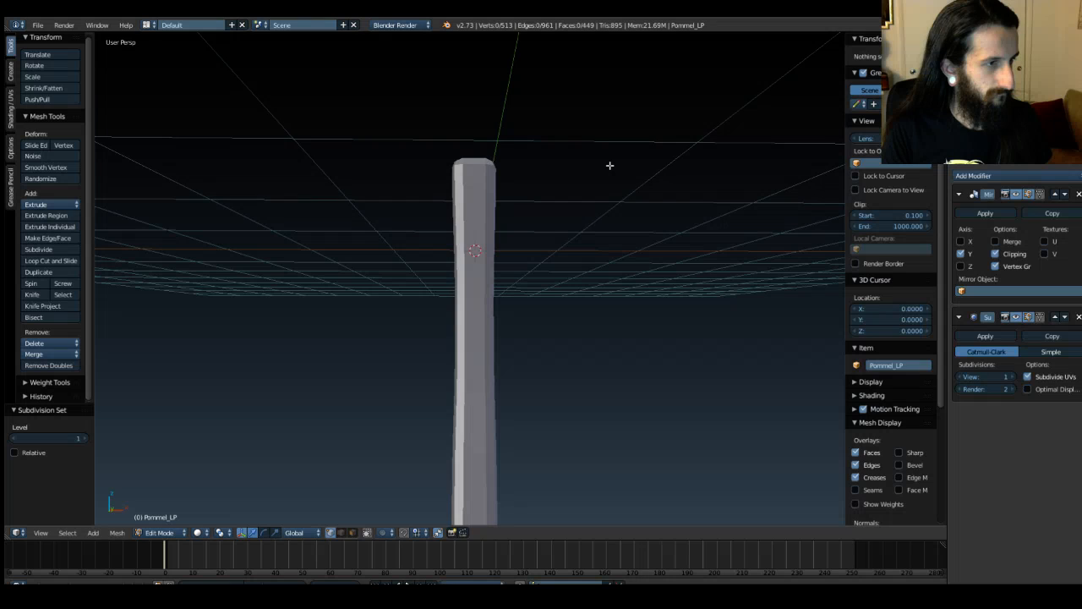
pyautogui.scroll(-4, 610, 198)
pyautogui.keyDown('shift'); pyautogui.moveTo(632, 324); pyautogui.dragTo(625, 195, button='middle'); pyautogui.keyUp('shift')
pyautogui.scroll(5, 618, 228)
pyautogui.hotkey('ctrl', 'z')
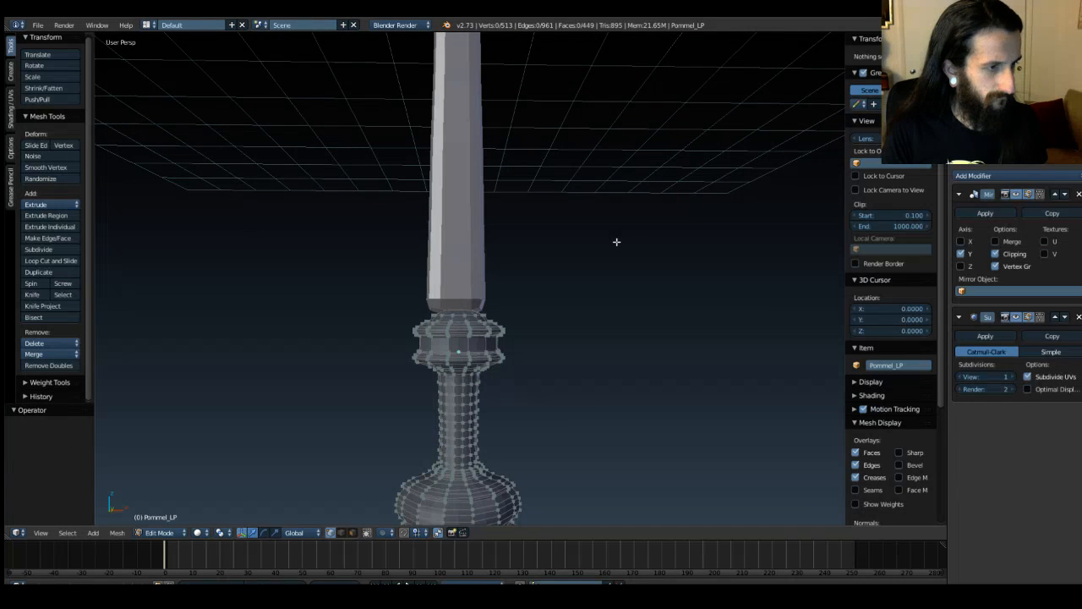
pyautogui.press('Tab')
# Step: Show the reference image in the front orthographic view and frame the dark collar above the handle's top end
pyautogui.scroll(-4, 582, 232)
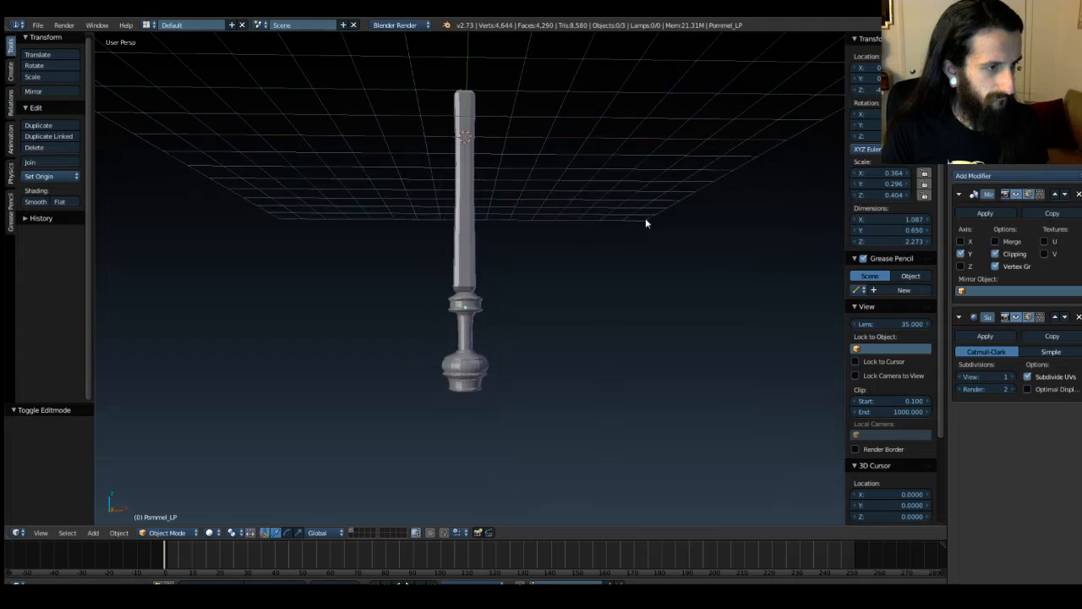
pyautogui.press('KP_1')
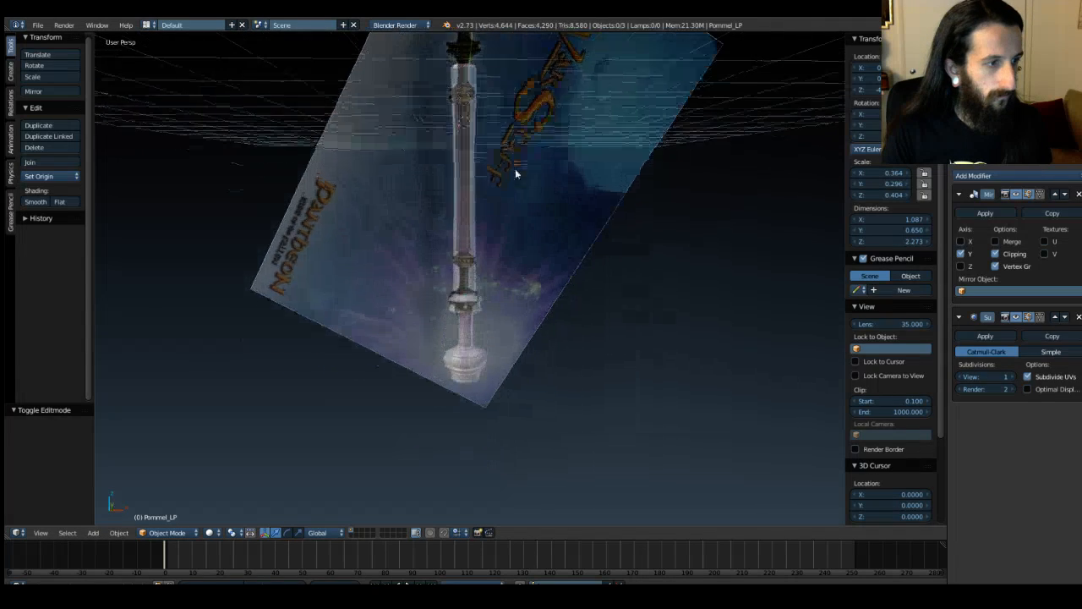
pyautogui.press('KP_5')
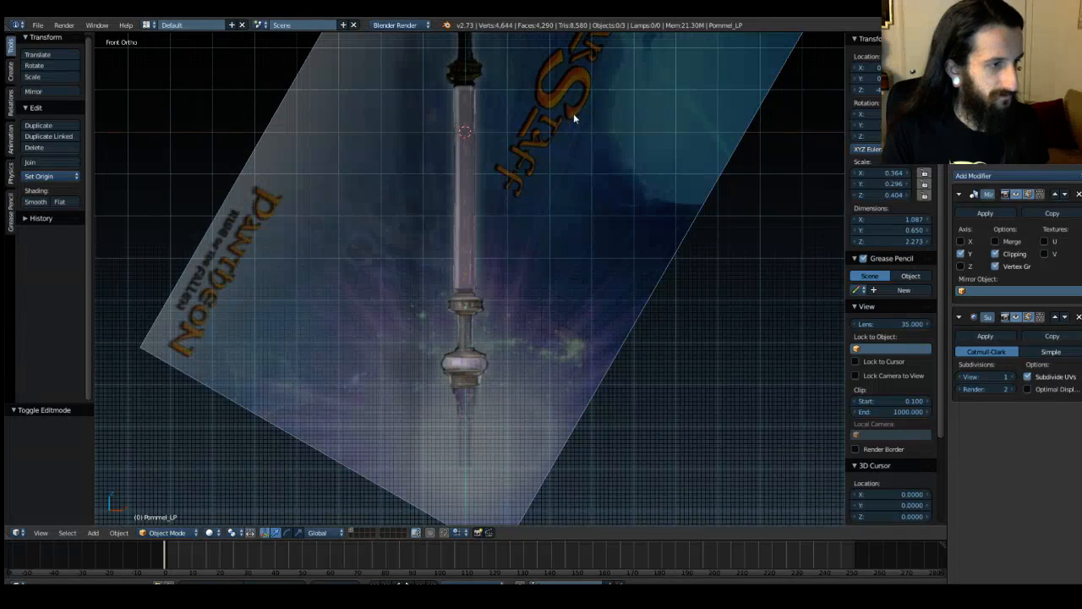
pyautogui.scroll(6, 573, 113)
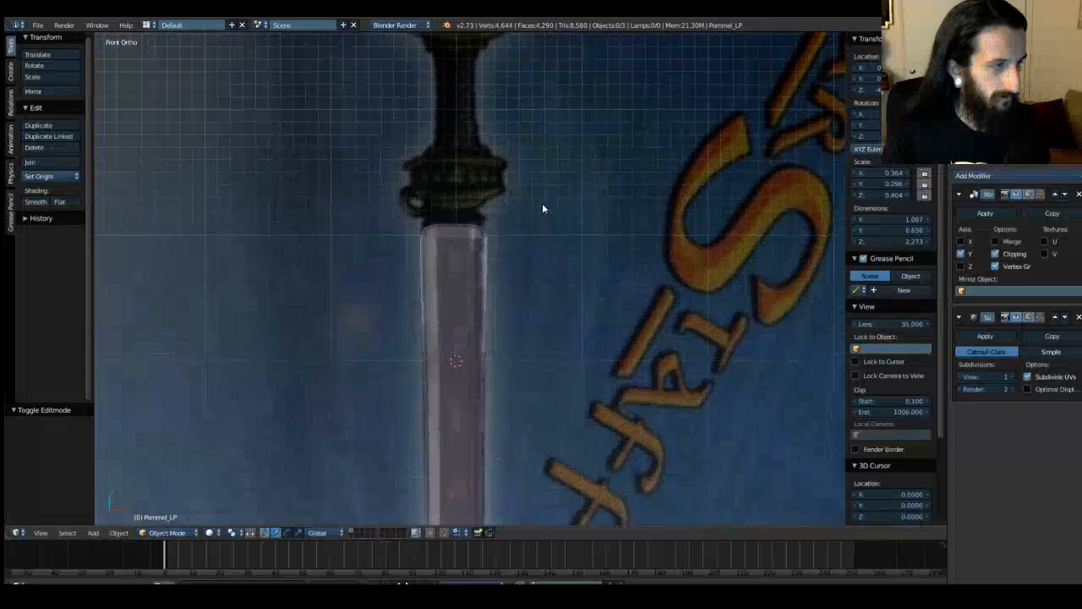
# Step: Examine the collar's shape above the handle in the reference and compare it with the whole staff
pyautogui.scroll(4, 576, 293)
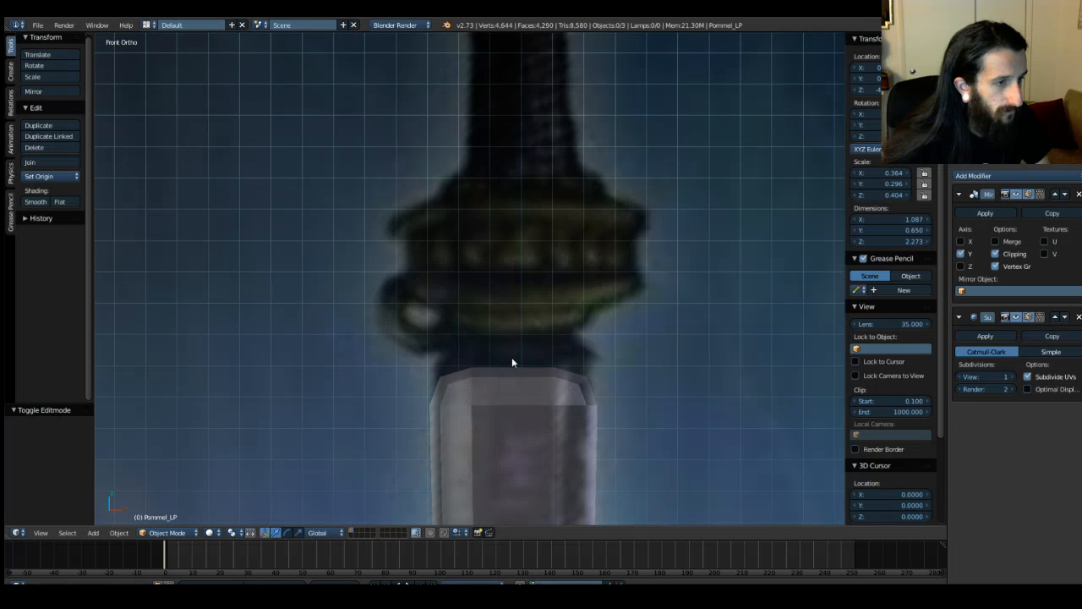
pyautogui.keyDown('shift'); pyautogui.moveTo(654, 358); pyautogui.dragTo(650, 329, button='middle'); pyautogui.keyUp('shift')
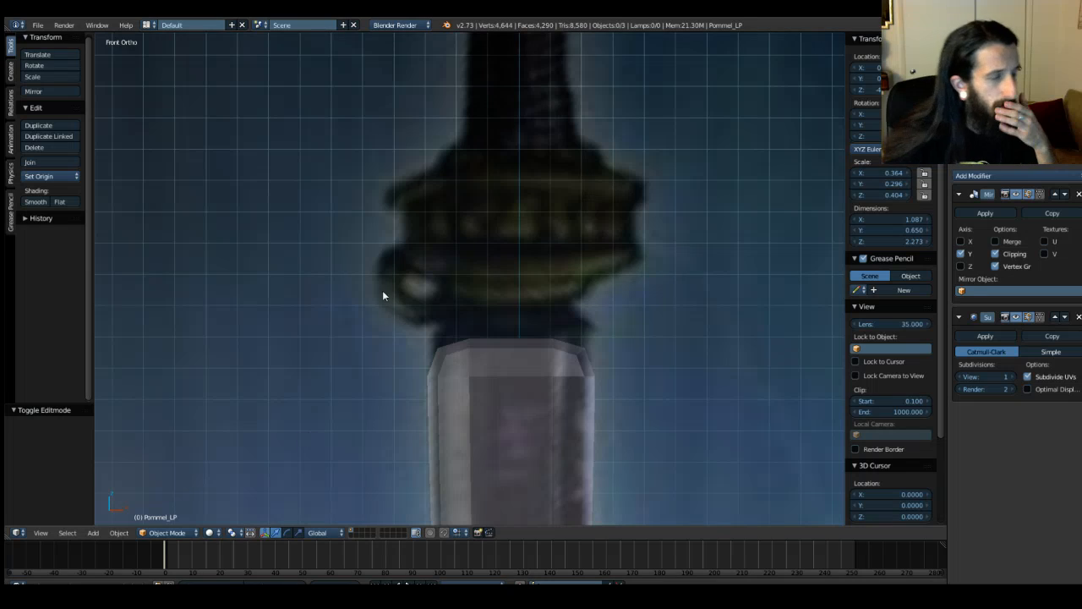
pyautogui.scroll(-4, 407, 307)
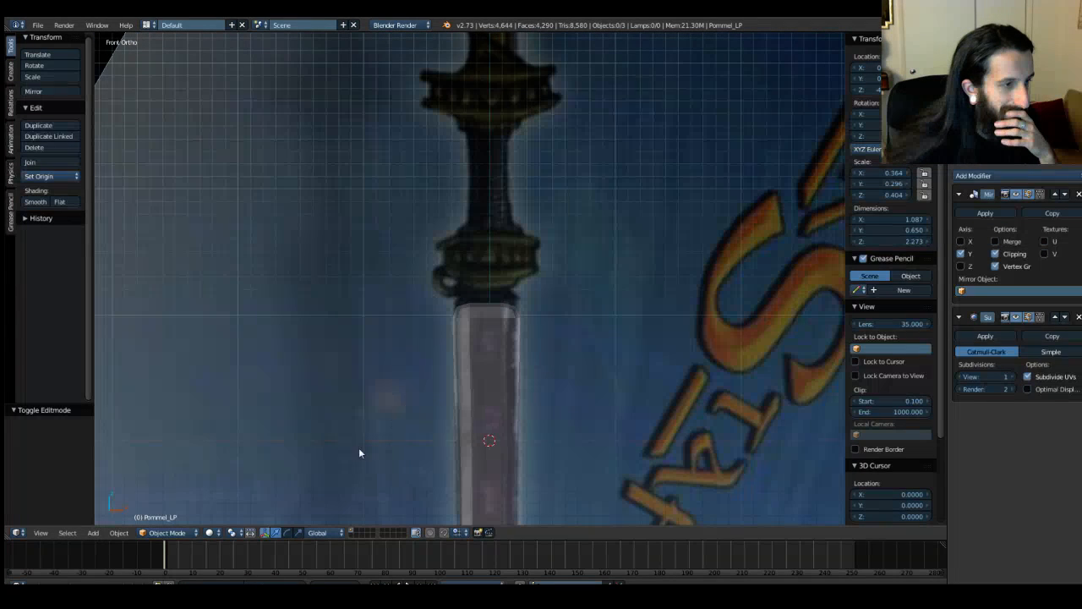
pyautogui.scroll(1, 494, 315)
pyautogui.scroll(-5, 494, 315)
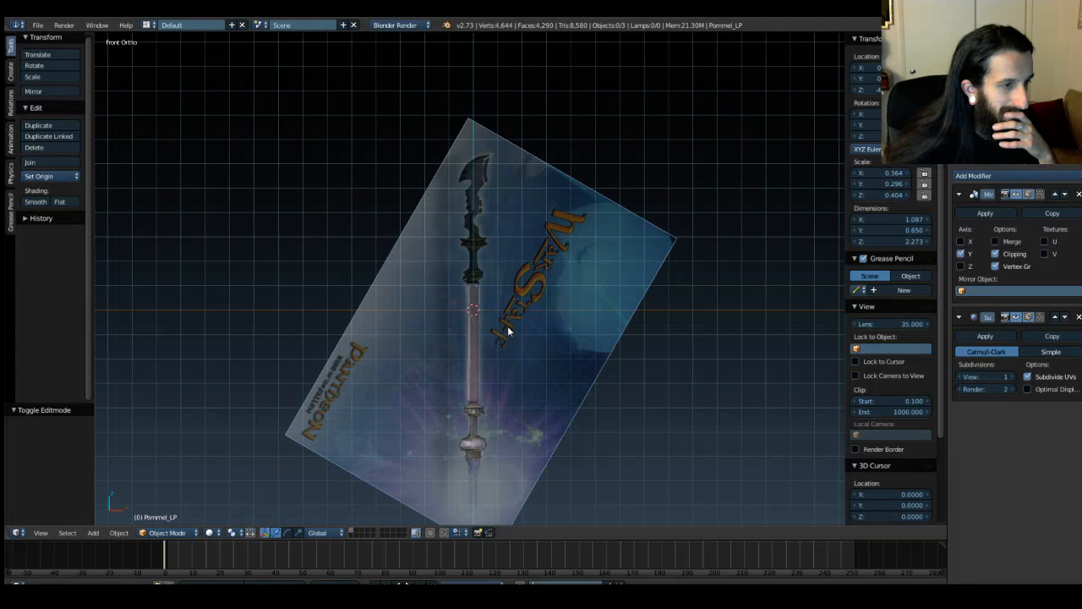
pyautogui.scroll(8, 510, 329)
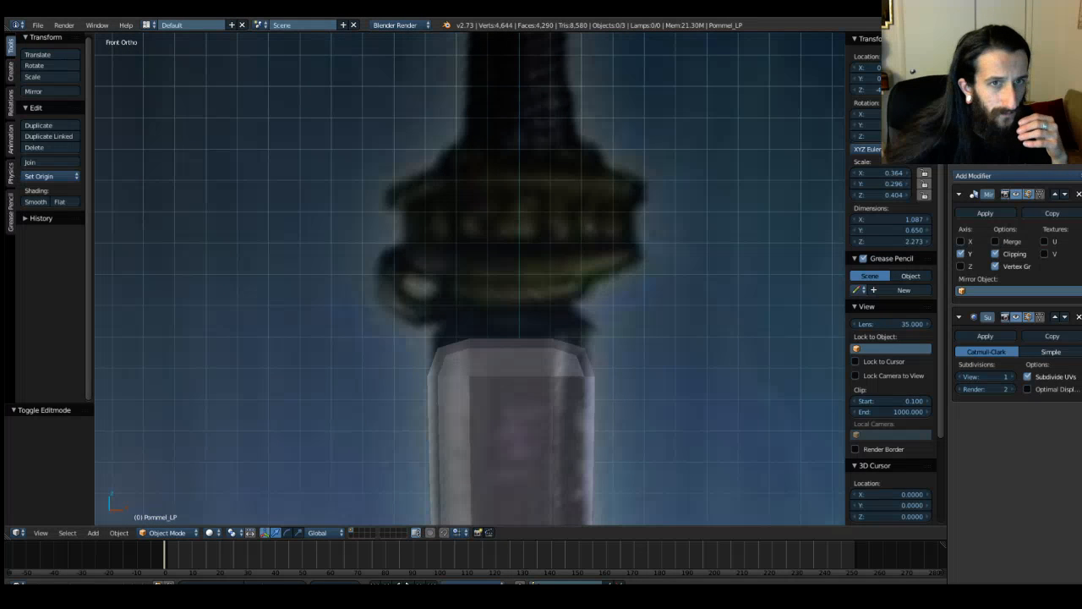
# Step: Raise the handle's top vertices along Z toward the collar's base, first by about 0.107 and again by 0.027
pyautogui.press('z')
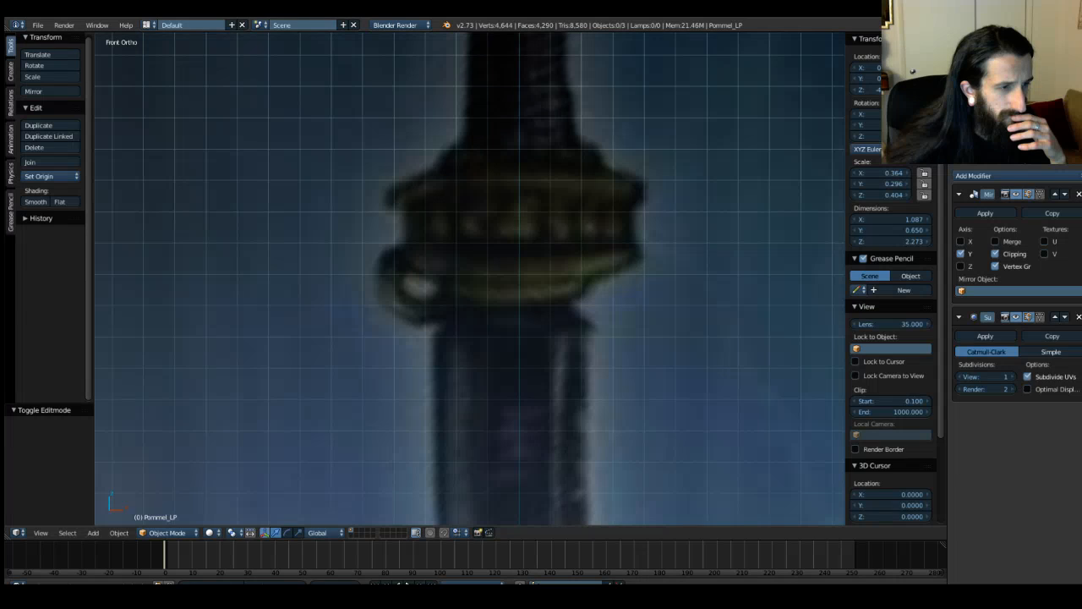
pyautogui.rightClick(519, 357)
pyautogui.press('Tab')
pyautogui.press('b')
pyautogui.moveTo(406, 312); pyautogui.dragTo(754, 391)
pyautogui.moveTo(511, 297); pyautogui.dragTo(512, 262)
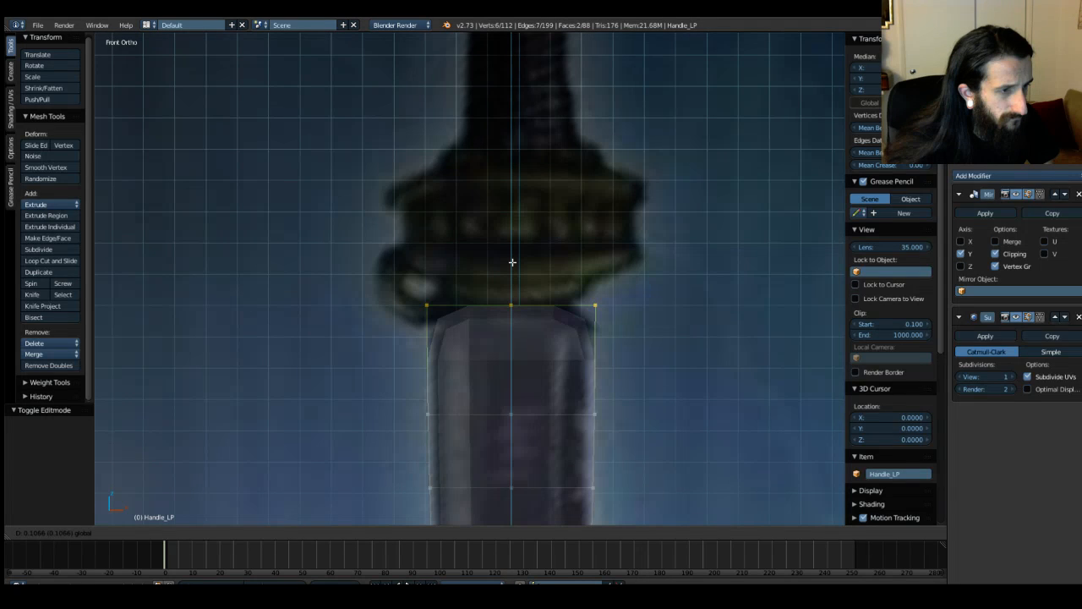
pyautogui.moveTo(512, 262); pyautogui.dragTo(512, 262)
pyautogui.press('Tab')
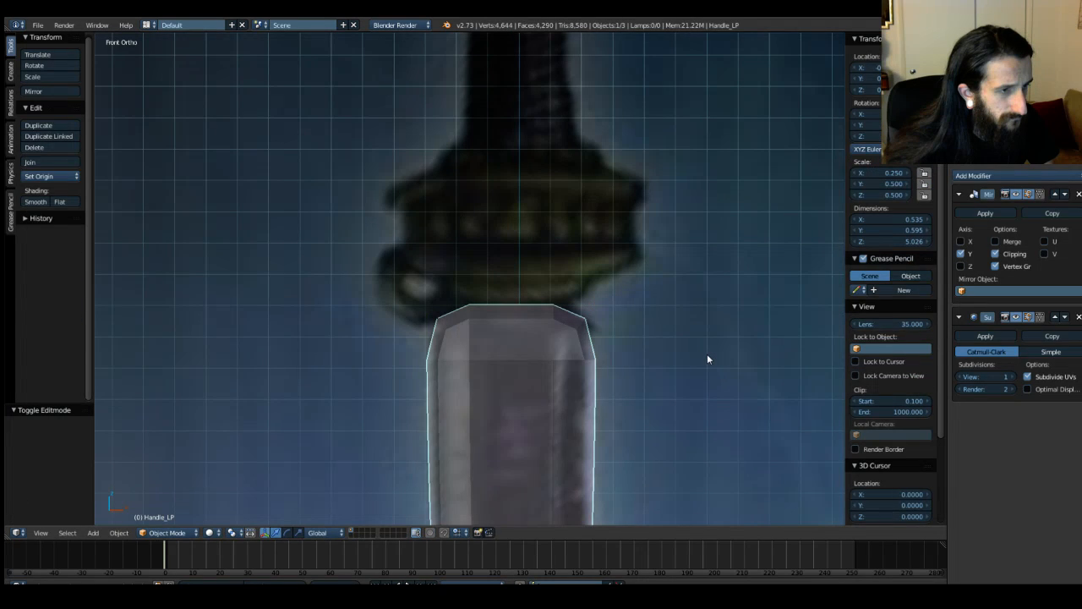
pyautogui.press('Tab')
pyautogui.moveTo(511, 263); pyautogui.dragTo(511, 253)
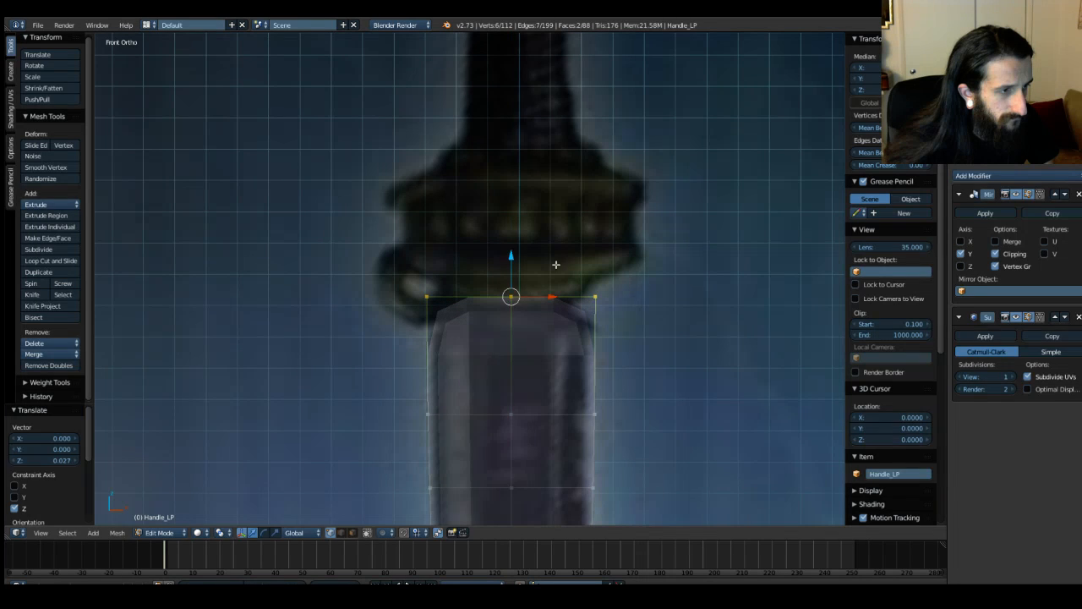
pyautogui.press('Tab')
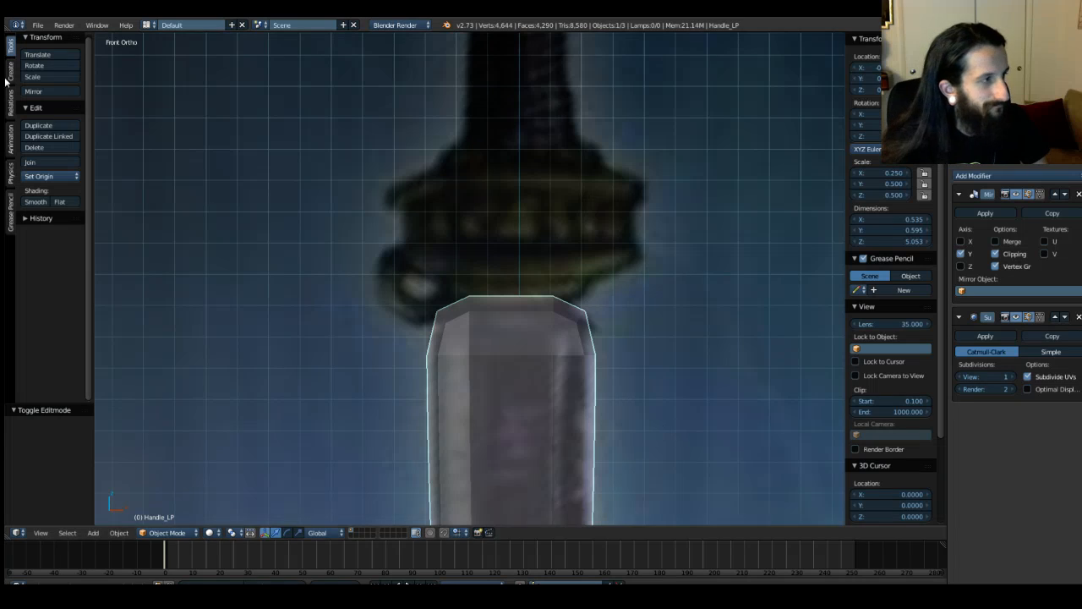
# Step: Add a UV sphere and raise it 1.770 along Z above the handle
pyautogui.keyDown('shift'); pyautogui.moveTo(259, 305); pyautogui.dragTo(257, 48, button='middle'); pyautogui.keyUp('shift')
pyautogui.keyDown('shift'); pyautogui.moveTo(323, 338); pyautogui.dragTo(267, 34, button='middle'); pyautogui.keyUp('shift')
pyautogui.moveTo(303, 213); pyautogui.dragTo(350, 430)
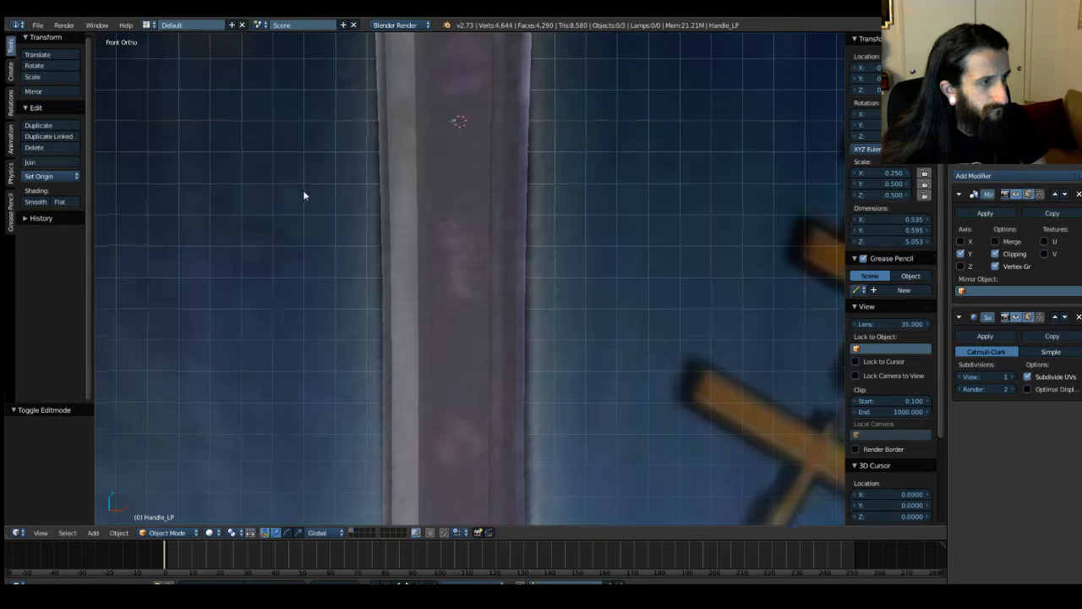
pyautogui.keyDown('shift'); pyautogui.moveTo(303, 190); pyautogui.dragTo(337, 395, button='middle'); pyautogui.keyUp('shift')
pyautogui.keyDown('shift'); pyautogui.moveTo(301, 161); pyautogui.dragTo(306, 474, button='middle'); pyautogui.keyUp('shift')
pyautogui.moveTo(306, 194)
pyautogui.keyDown('shift'); pyautogui.mouseDown(button='middle')
pyautogui.moveTo(311, 359)
pyautogui.moveTo(362, 415)
pyautogui.moveTo(245, 339)
pyautogui.moveTo(126, 164)
pyautogui.mouseUp(button='middle'); pyautogui.keyUp('shift')
pyautogui.click(10, 71)
pyautogui.scroll(-8, 326, 274)
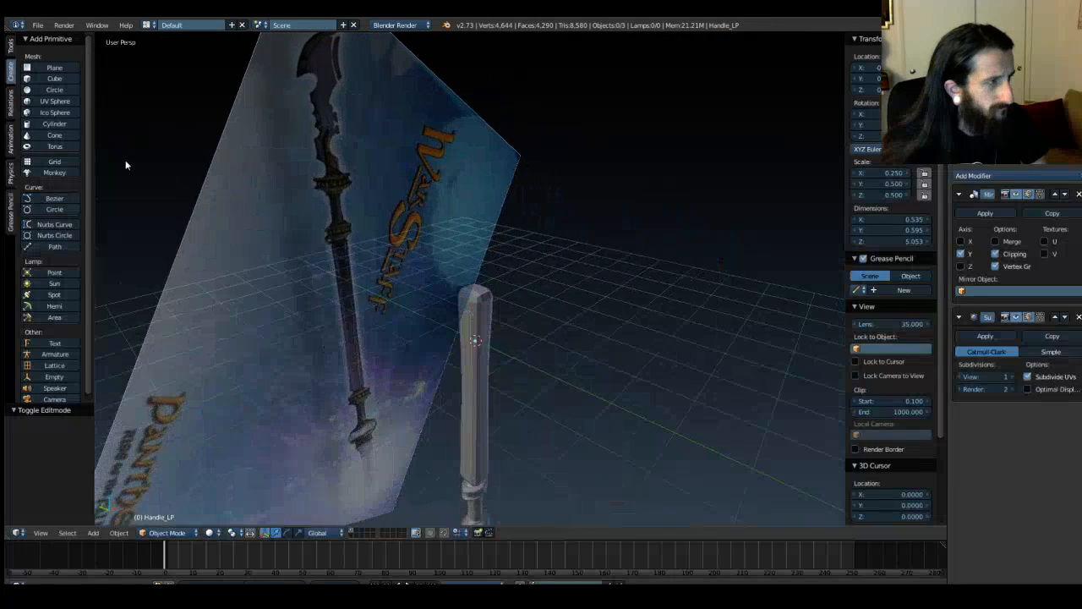
pyautogui.click(58, 102)
pyautogui.moveTo(465, 298); pyautogui.dragTo(478, 229)
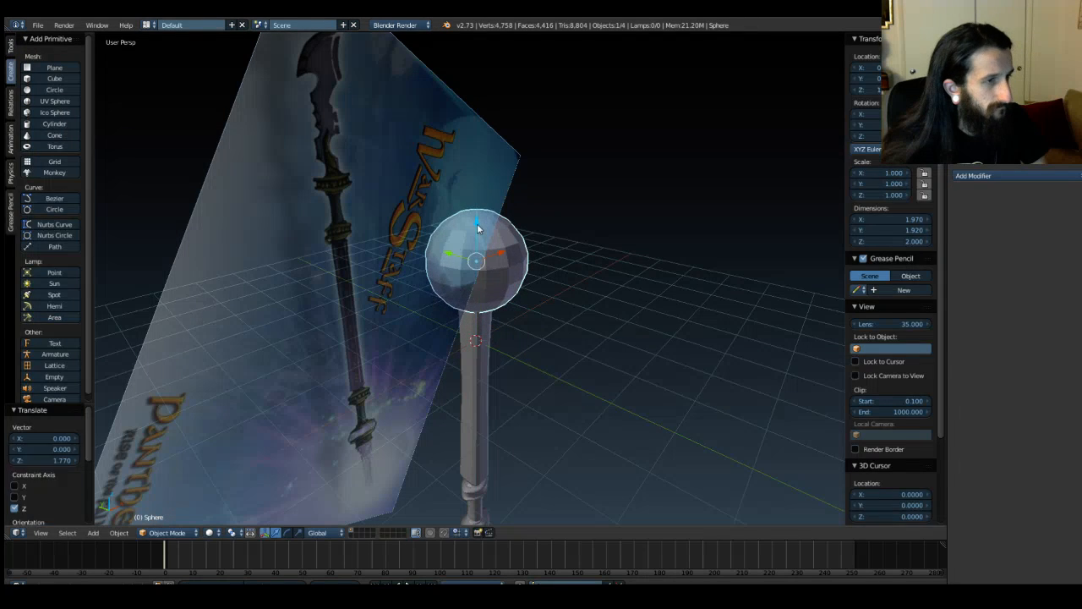
# Step: Replace the sphere's mesh in Edit Mode with a 14-segment, 9-ring UV sphere and raise it 2.400 along Z
pyautogui.press('Tab')
pyautogui.press('x')
pyautogui.press('Return')
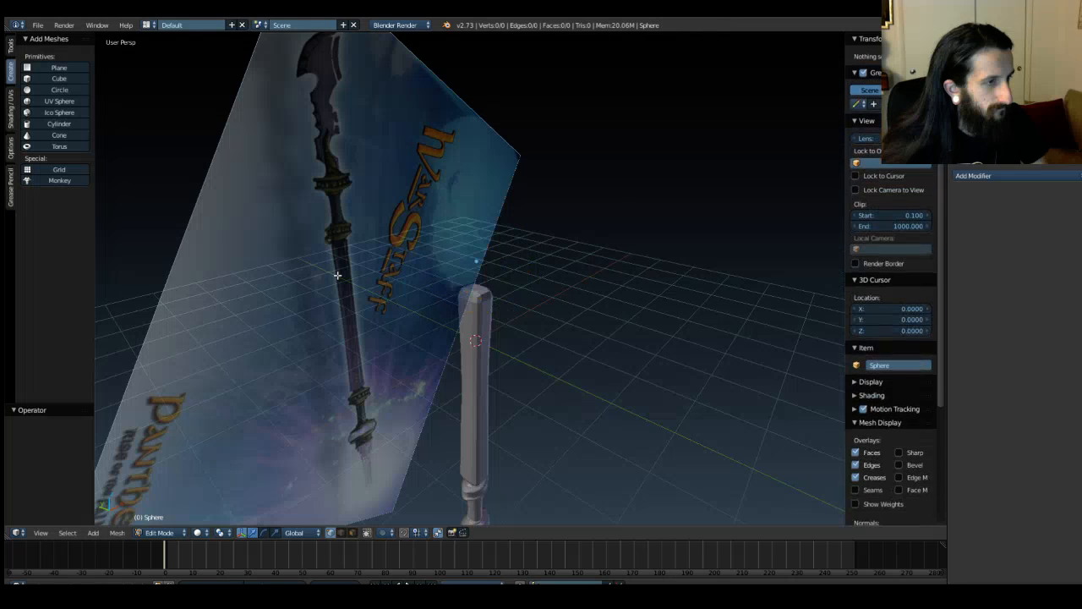
pyautogui.click(59, 102)
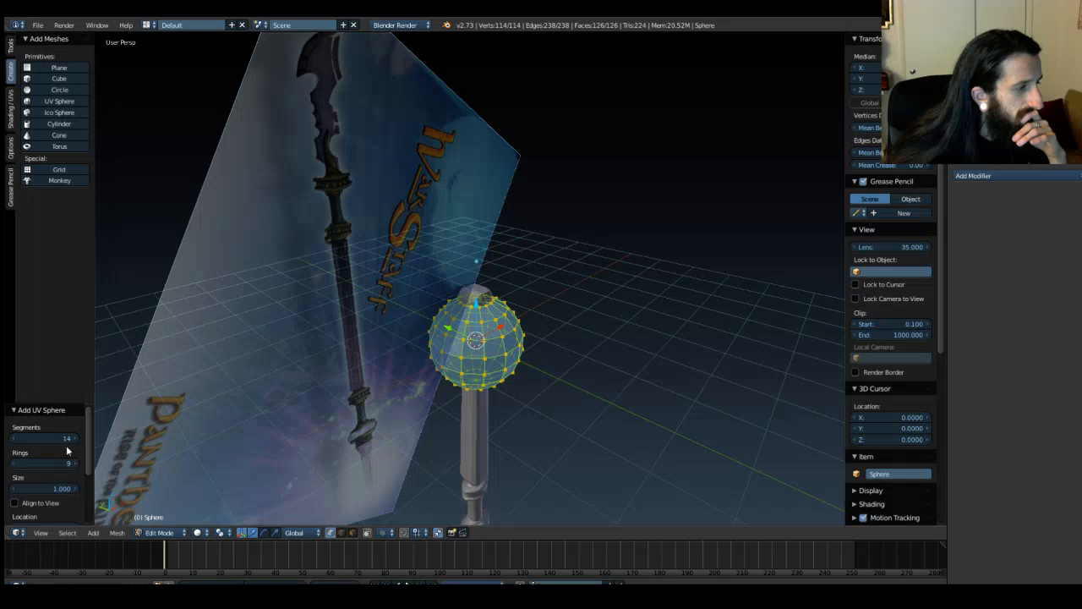
pyautogui.moveTo(617, 367); pyautogui.dragTo(683, 345, button='middle')
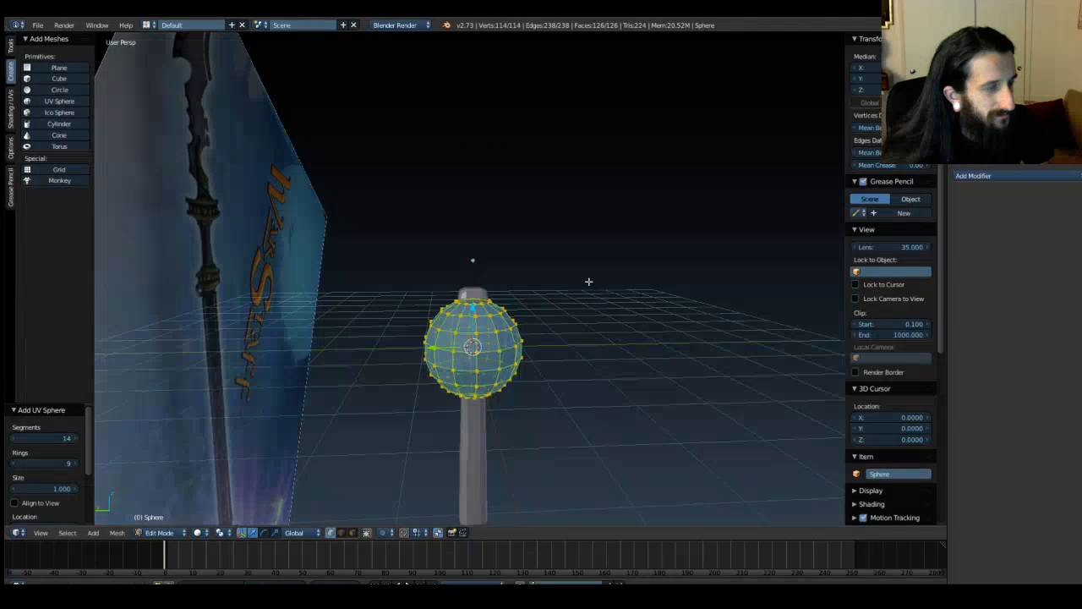
pyautogui.moveTo(473, 309); pyautogui.dragTo(576, 148)
pyautogui.moveTo(414, 150); pyautogui.dragTo(426, 131, button='middle')
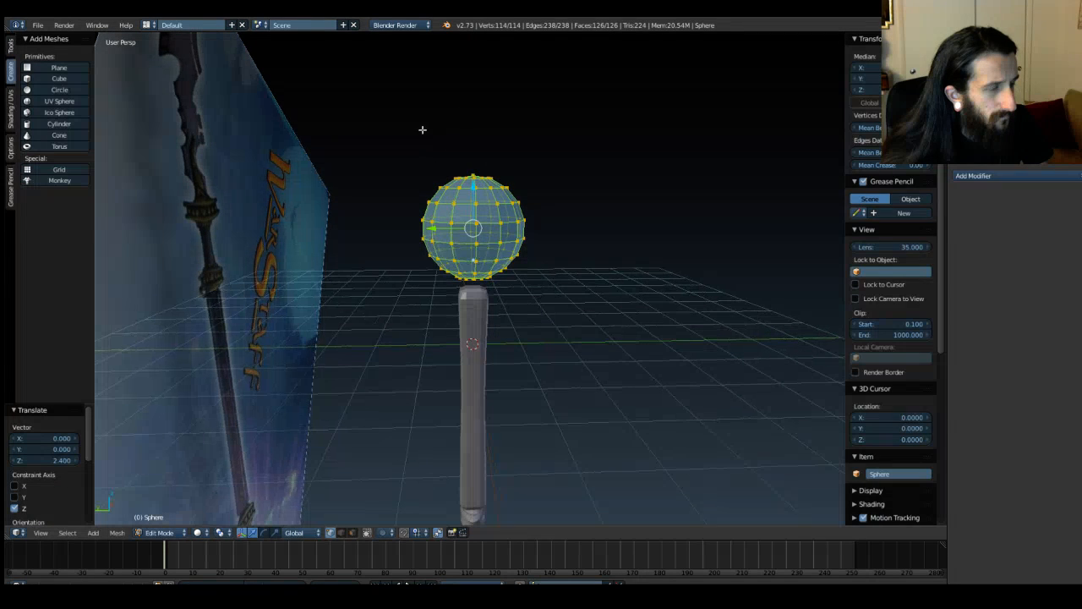
# Step: Dissolve the vertices on the reference-image side of the sphere, keeping only the other half along Y
pyautogui.press('a')
pyautogui.press('b')
pyautogui.moveTo(414, 160); pyautogui.dragTo(466, 291)
pyautogui.moveTo(439, 254); pyautogui.dragTo(406, 239, button='middle')
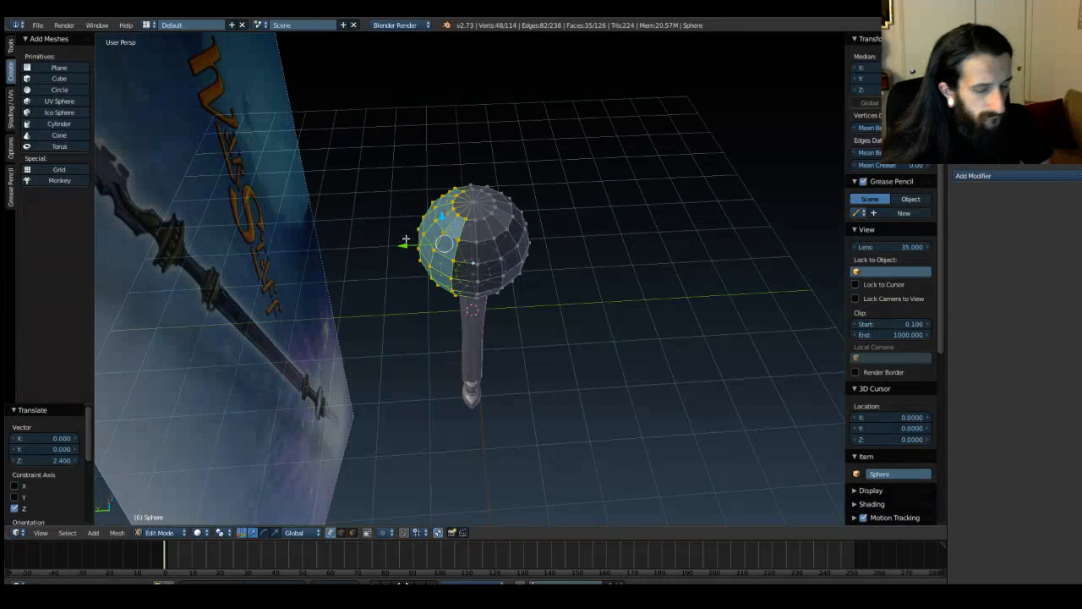
pyautogui.press('x')
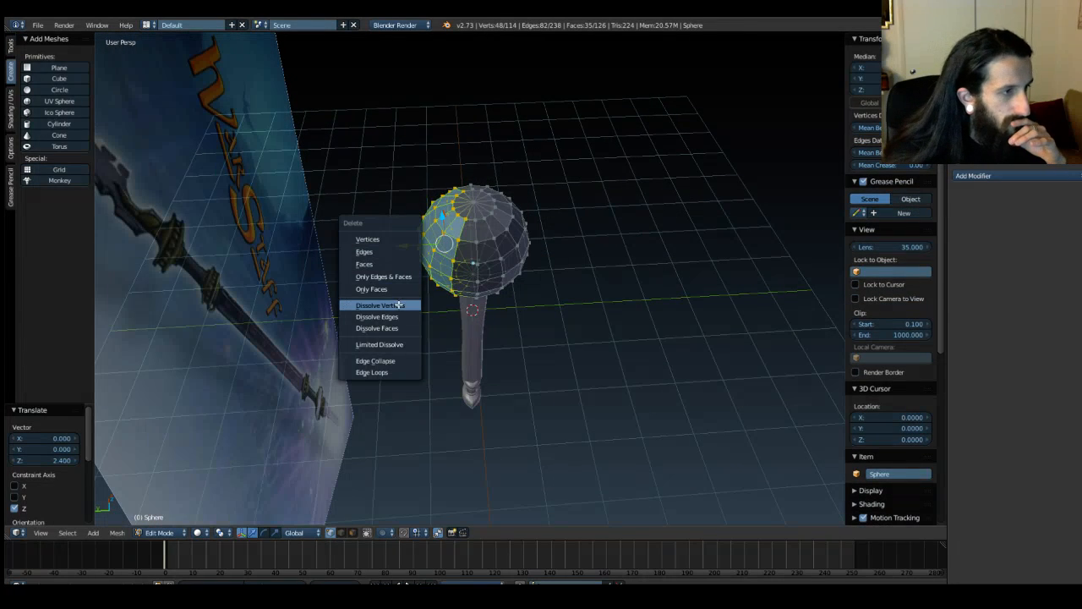
pyautogui.click(399, 304)
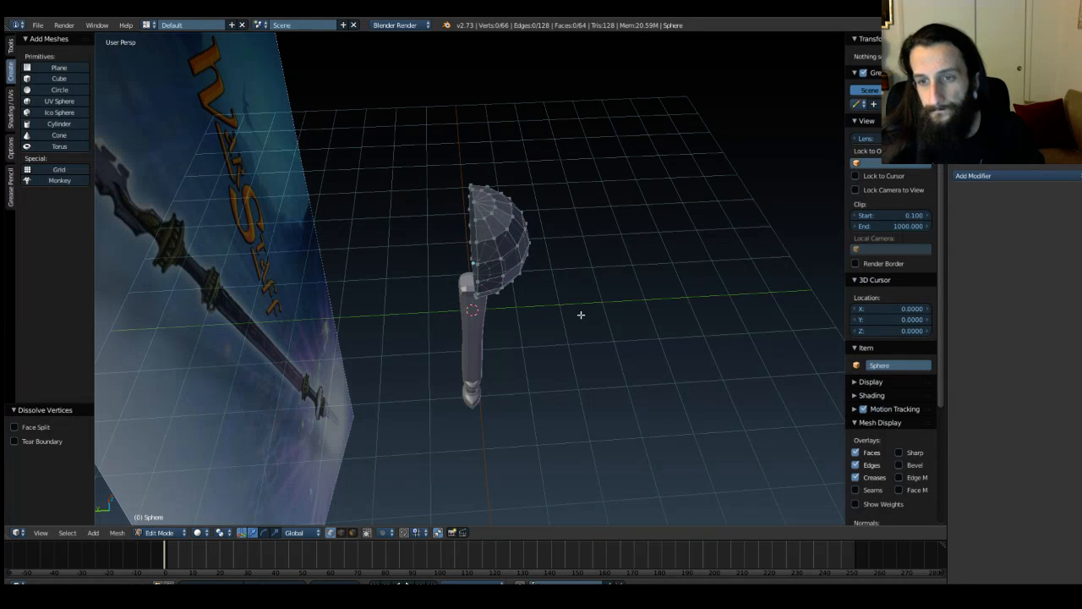
# Step: Delete the upper vertices of the half sphere and select all of the remaining lower quarter
pyautogui.moveTo(584, 312); pyautogui.dragTo(453, 251, button='middle')
pyautogui.moveTo(385, 160); pyautogui.dragTo(567, 228)
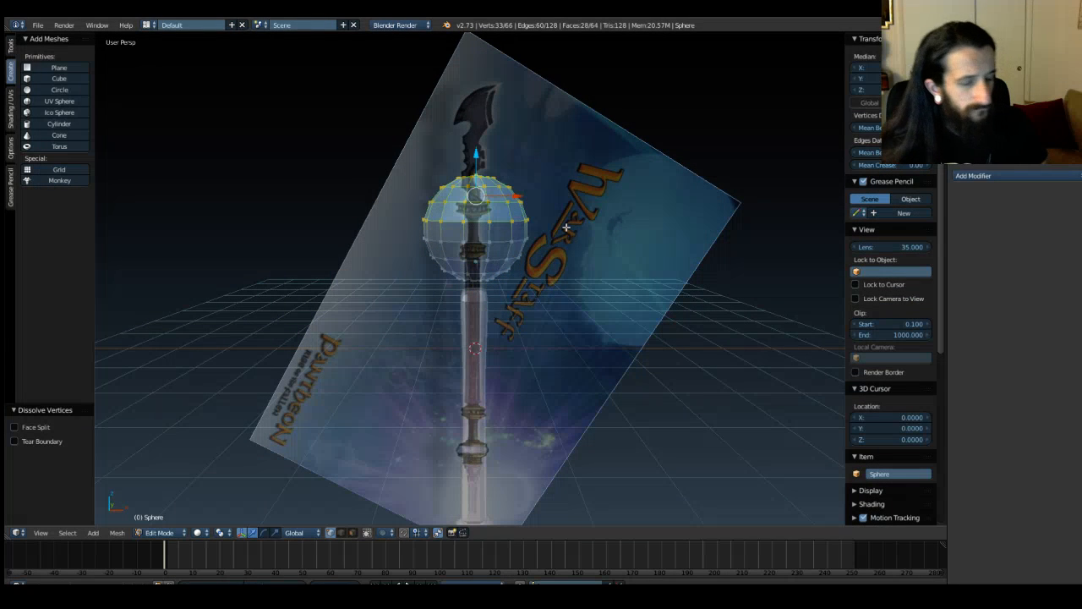
pyautogui.press('x')
pyautogui.click(532, 162)
pyautogui.moveTo(533, 291); pyautogui.dragTo(625, 300, button='middle')
pyautogui.press('a')
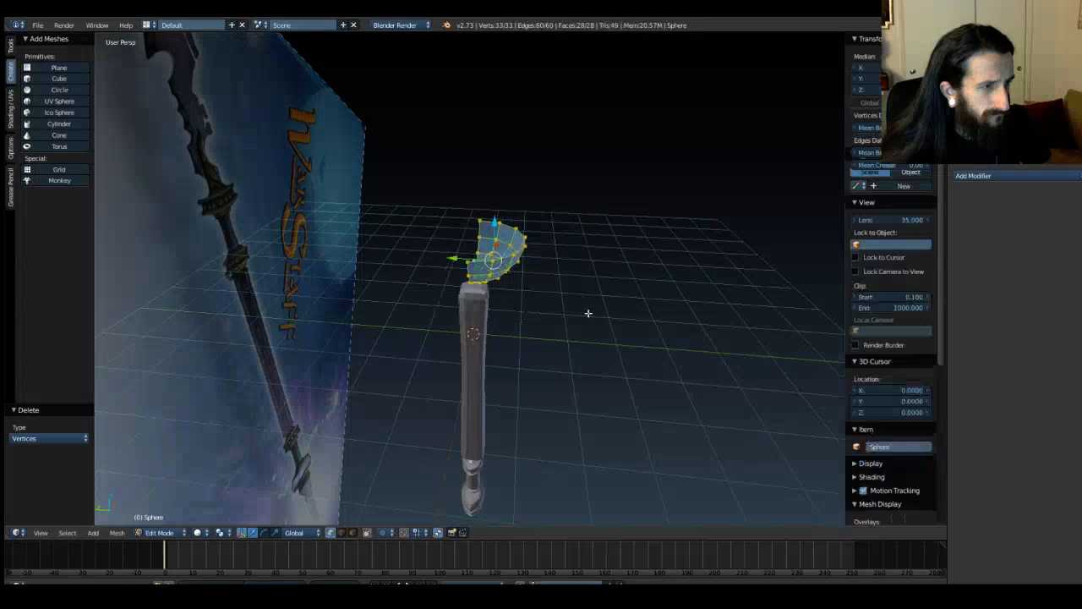
# Step: Add a Mirror modifier to the sphere along Y only, with Clipping enabled and Merge disabled
pyautogui.click(1001, 175)
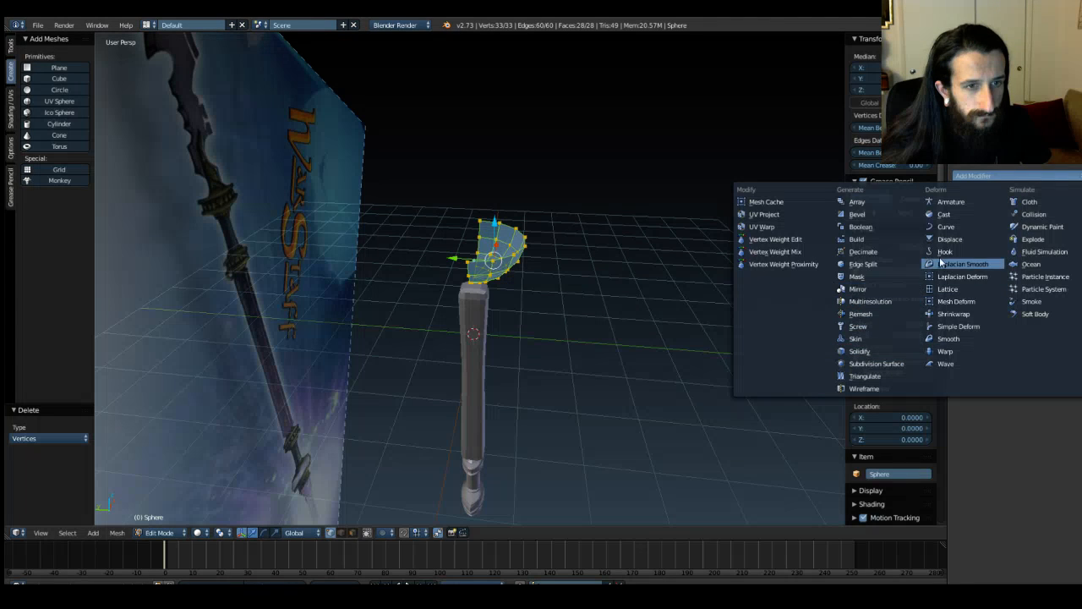
pyautogui.click(871, 289)
pyautogui.click(961, 253)
pyautogui.click(961, 242)
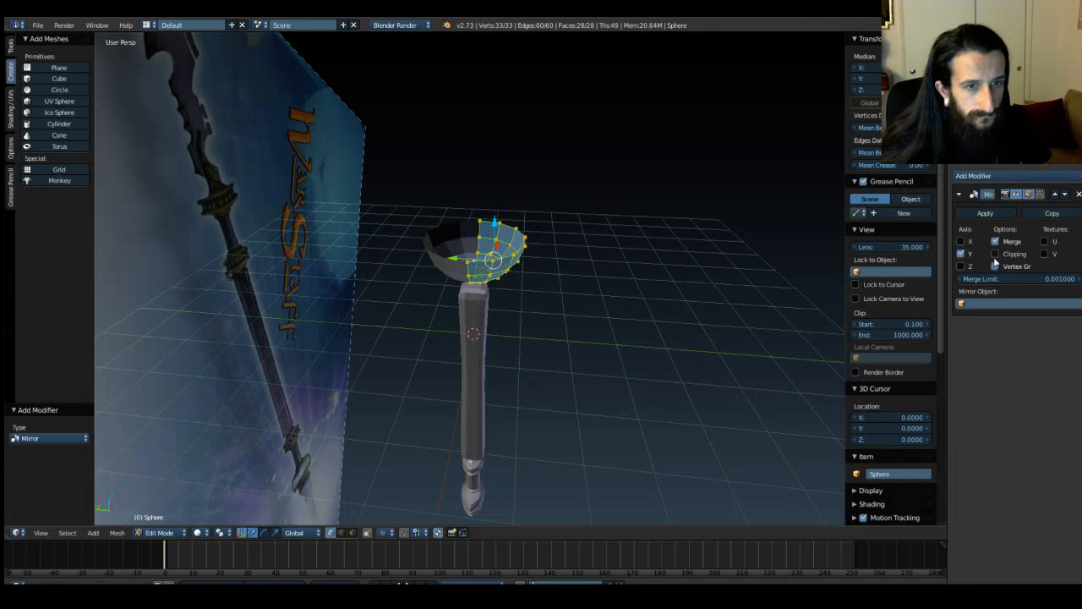
pyautogui.click(995, 242)
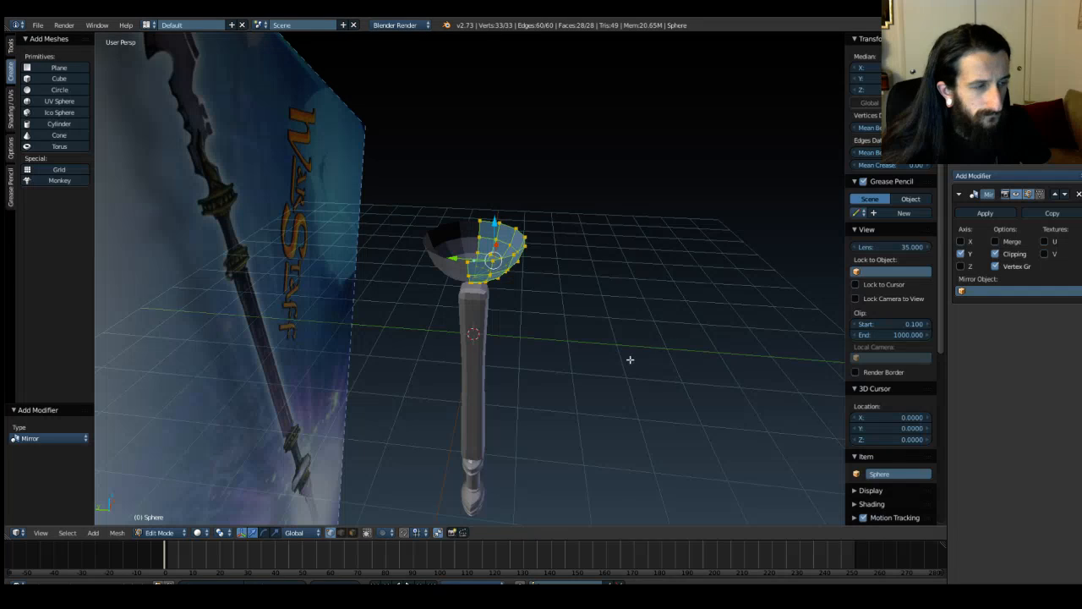
# Step: Return to Object Mode, check the pommel's Mirror modifier settings for comparison, and reselect the bowl-shaped sphere
pyautogui.moveTo(631, 360); pyautogui.dragTo(596, 404, button='middle')
pyautogui.press('Tab')
pyautogui.rightClick(468, 465)
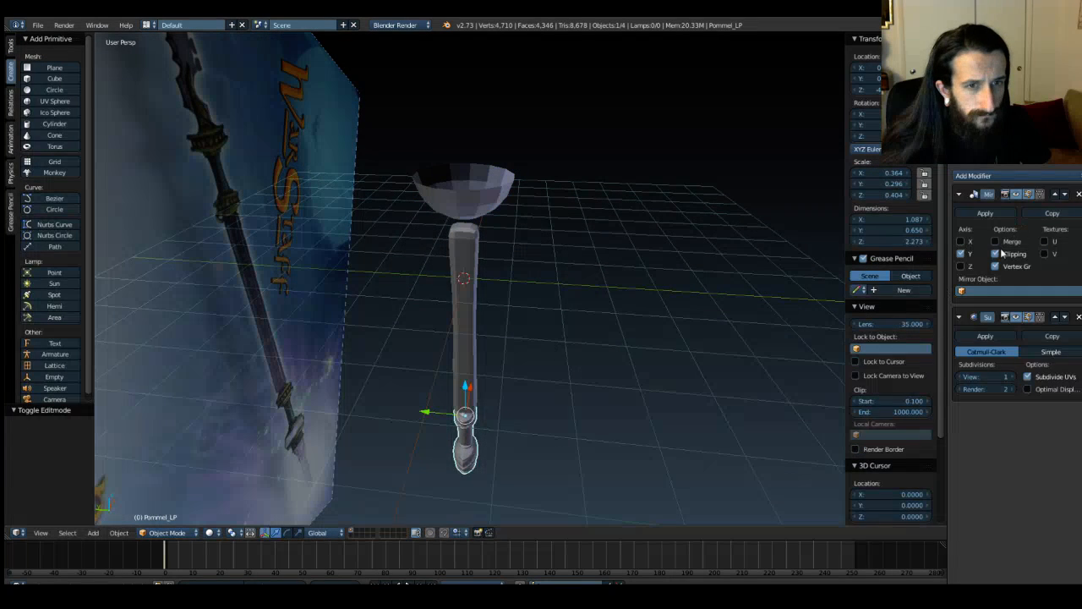
pyautogui.rightClick(498, 207)
# Step: Lower the bowl by 0.203 along Z over the reference collar in the front orthographic view
pyautogui.keyDown('shift'); pyautogui.moveTo(561, 206); pyautogui.dragTo(561, 275, button='middle'); pyautogui.keyUp('shift')
pyautogui.scroll(6, 551, 278)
pyautogui.press('Tab')
pyautogui.press('Tab')
pyautogui.press('a')
pyautogui.press('KP_1')
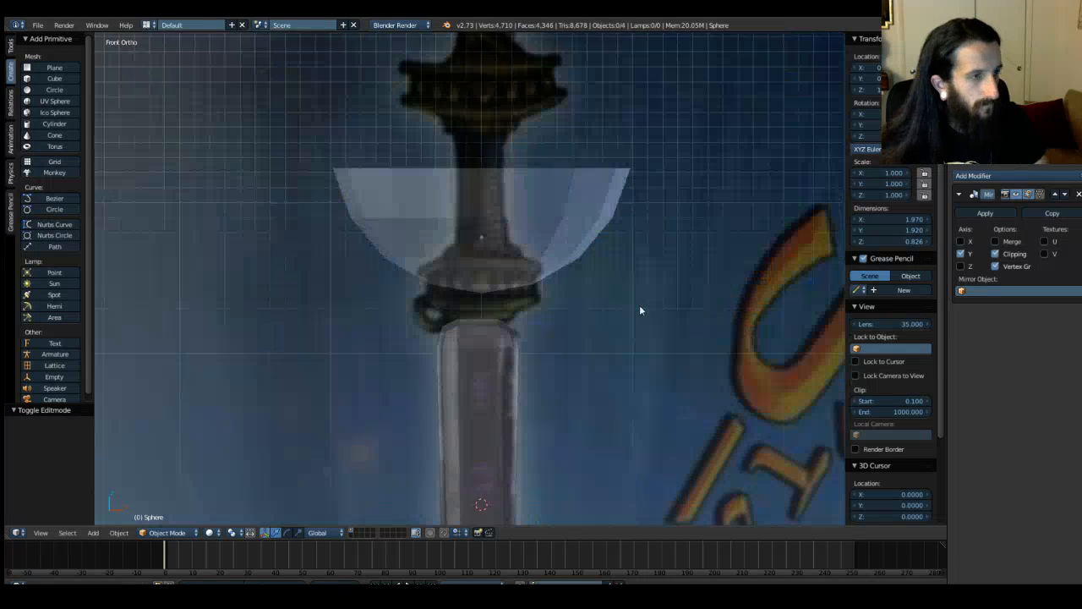
pyautogui.scroll(1, 609, 302)
pyautogui.rightClick(466, 194)
pyautogui.moveTo(483, 189); pyautogui.dragTo(489, 226)
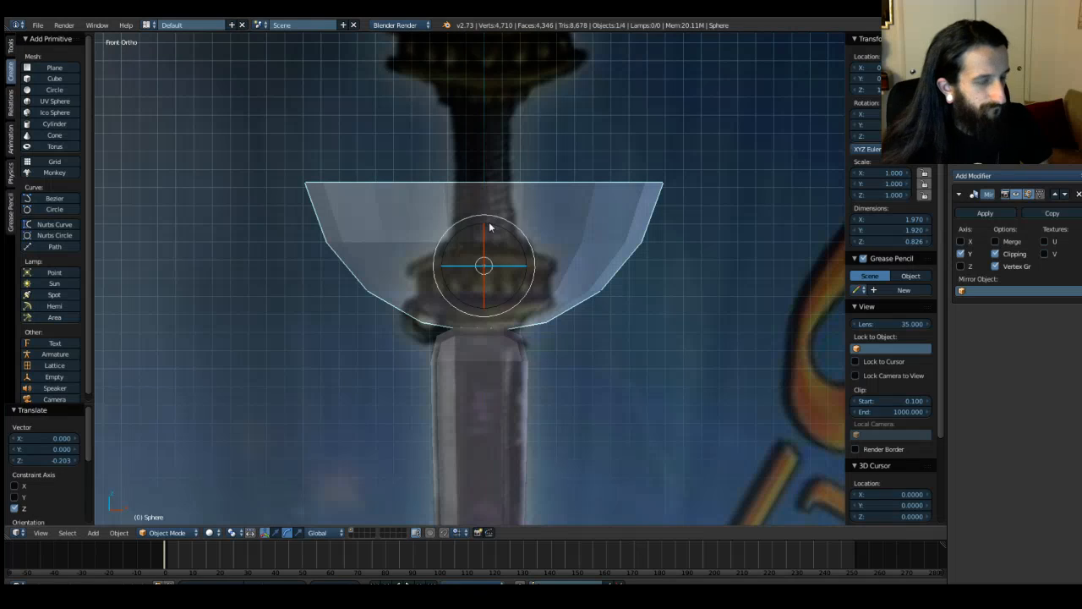
# Step: Scale the bowl uniformly by 0.292 and lower it along Z onto the handle's top end
pyautogui.press('s')
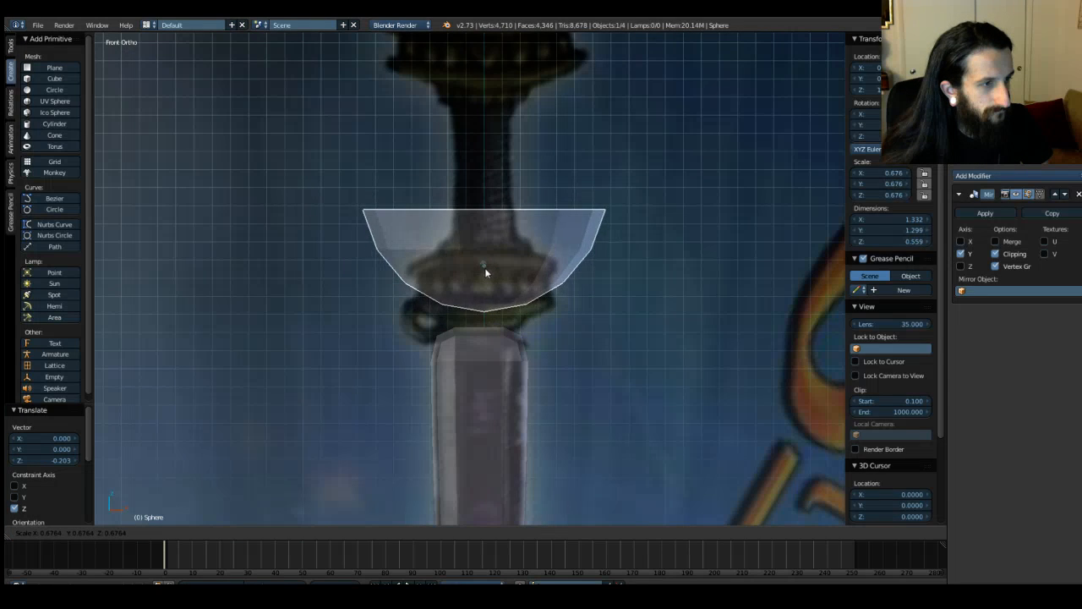
pyautogui.click(484, 265)
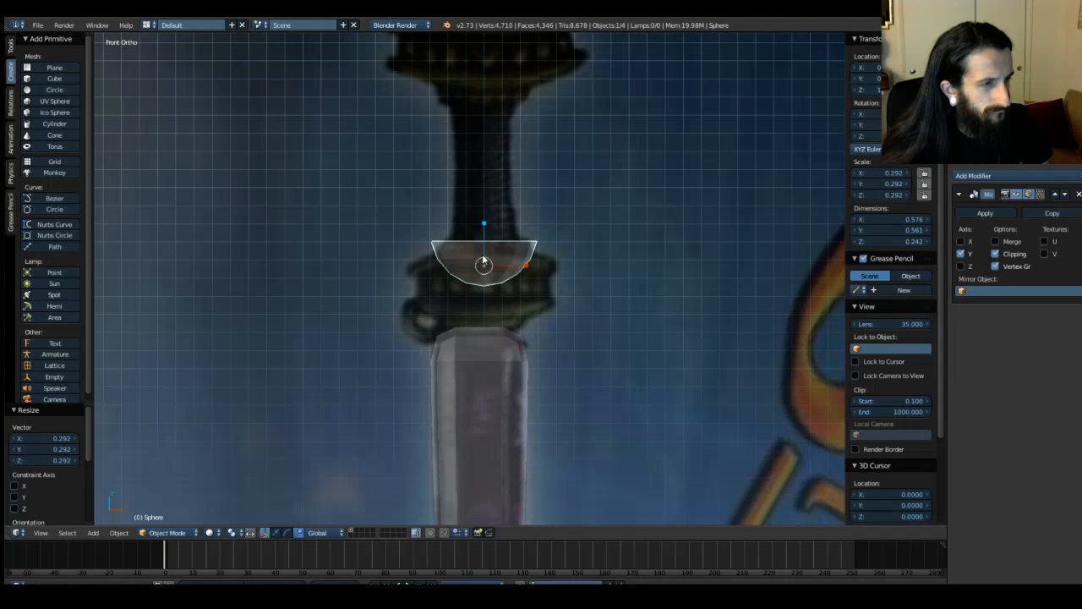
pyautogui.moveTo(485, 225); pyautogui.dragTo(485, 287)
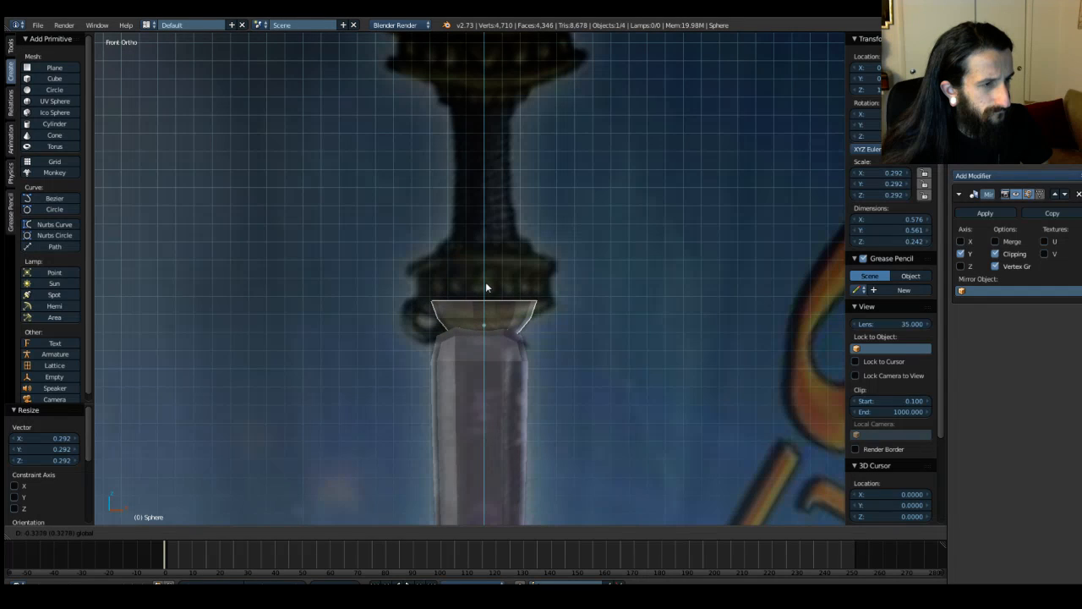
pyautogui.click(485, 283)
# Step: Delete the top row of vertices from the bowl in Edit Mode
pyautogui.press('Tab')
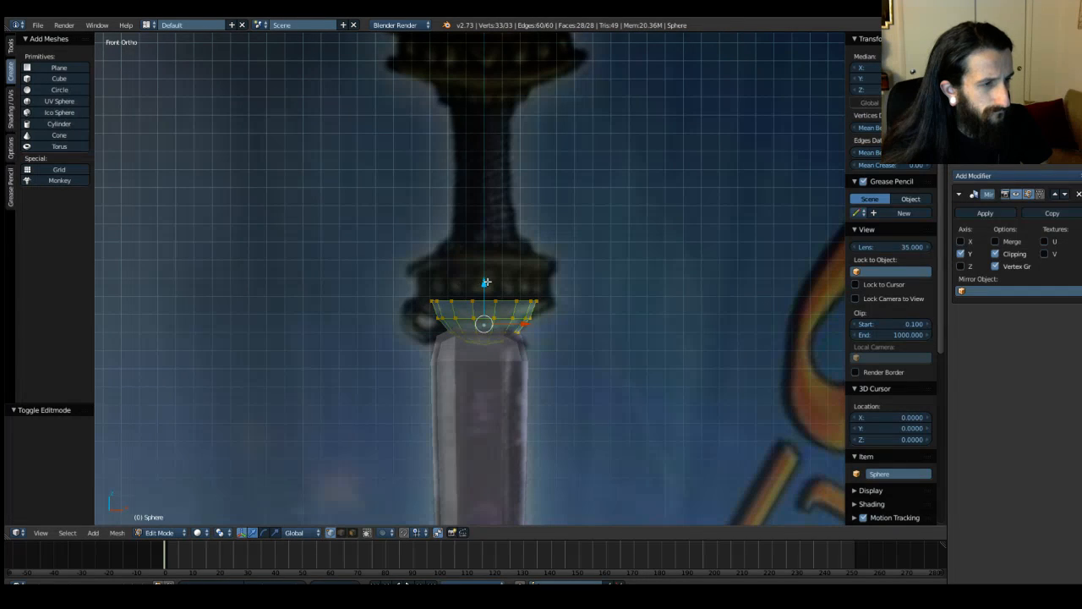
pyautogui.moveTo(413, 288); pyautogui.dragTo(574, 310)
pyautogui.press('x')
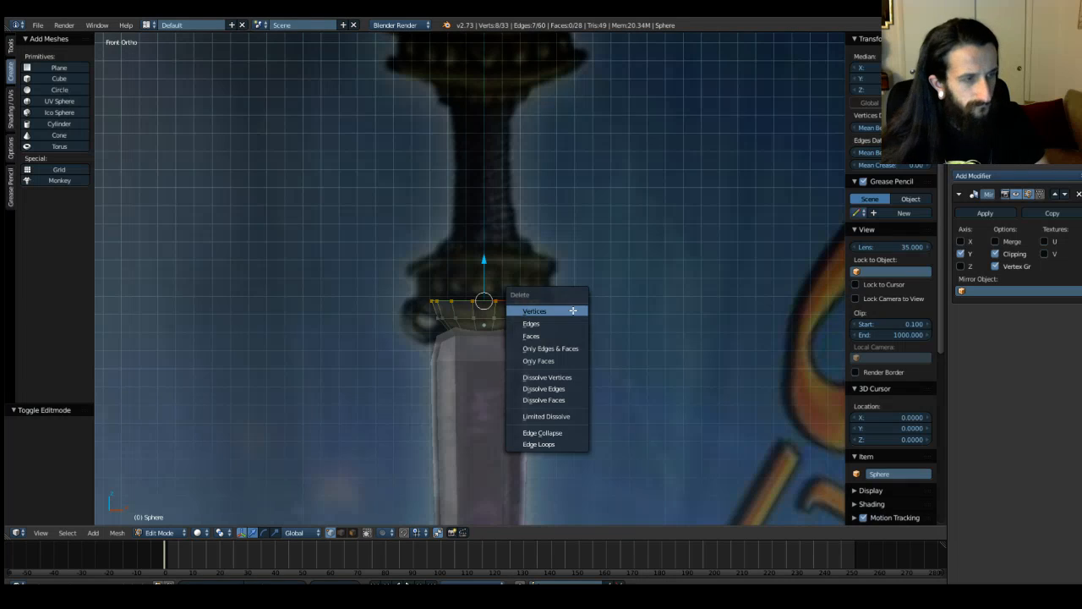
pyautogui.click(573, 310)
# Step: Select all of the bowl's vertices and shift them -0.003 along X to centre them on the reference
pyautogui.keyDown('shift'); pyautogui.moveTo(598, 342); pyautogui.dragTo(597, 317, button='middle'); pyautogui.keyUp('shift')
pyautogui.scroll(7, 596, 316)
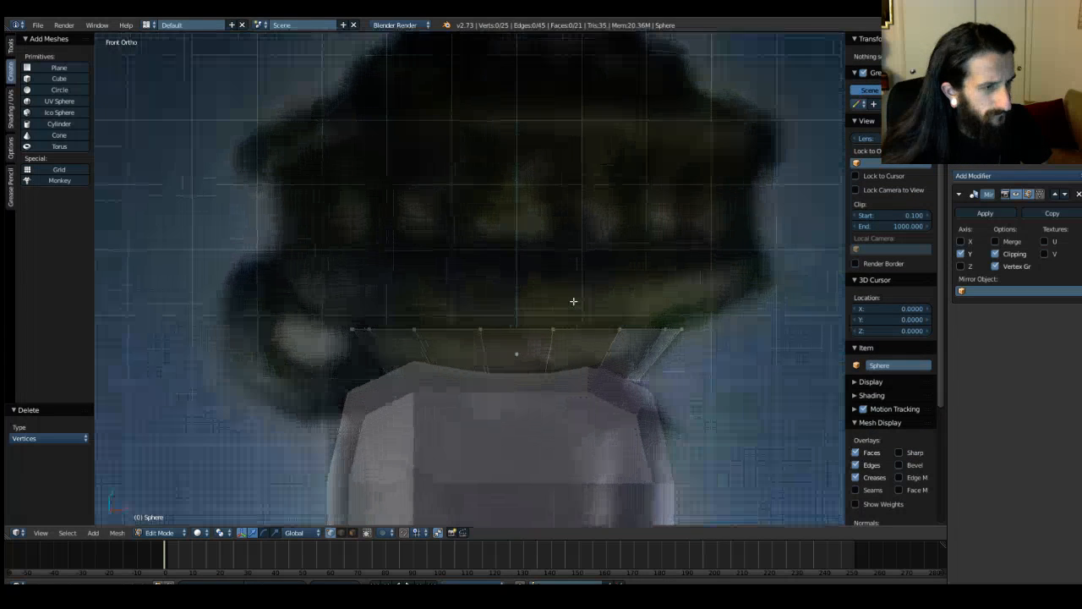
pyautogui.moveTo(339, 295); pyautogui.dragTo(712, 349)
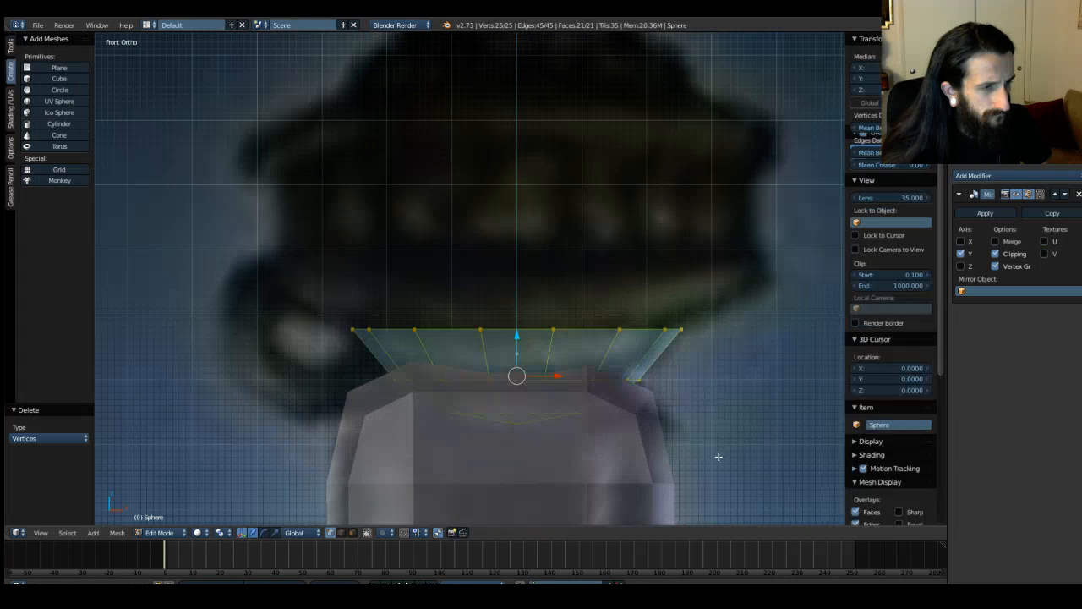
pyautogui.moveTo(555, 377); pyautogui.dragTo(554, 378)
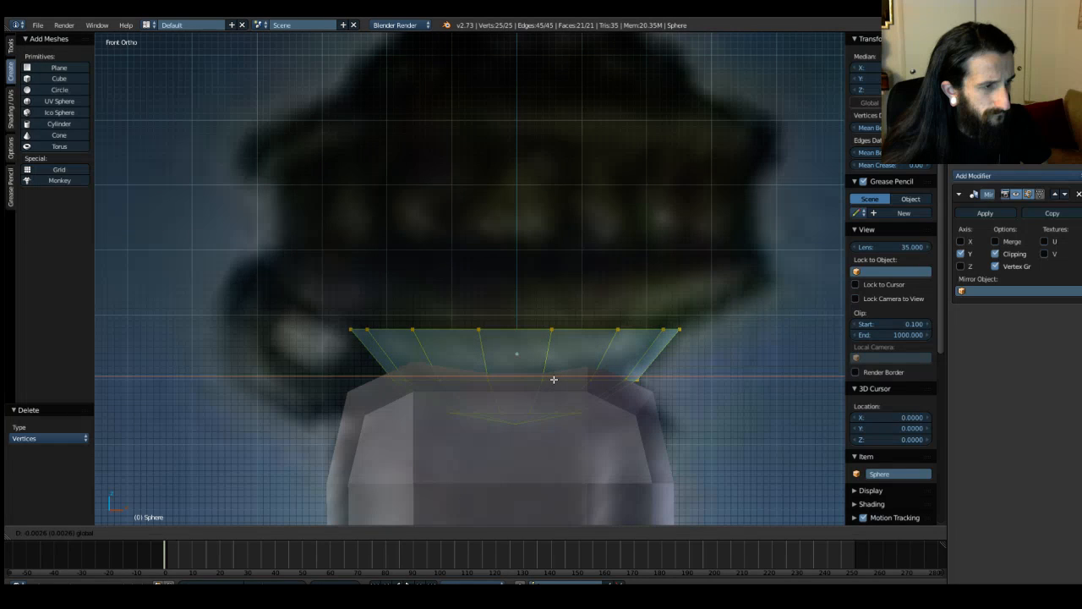
pyautogui.moveTo(553, 379); pyautogui.dragTo(554, 378)
# Step: Extrude the bowl's top edge row 0.011 up along Z and scale the new row uniformly by 1.116
pyautogui.moveTo(301, 314); pyautogui.dragTo(685, 343)
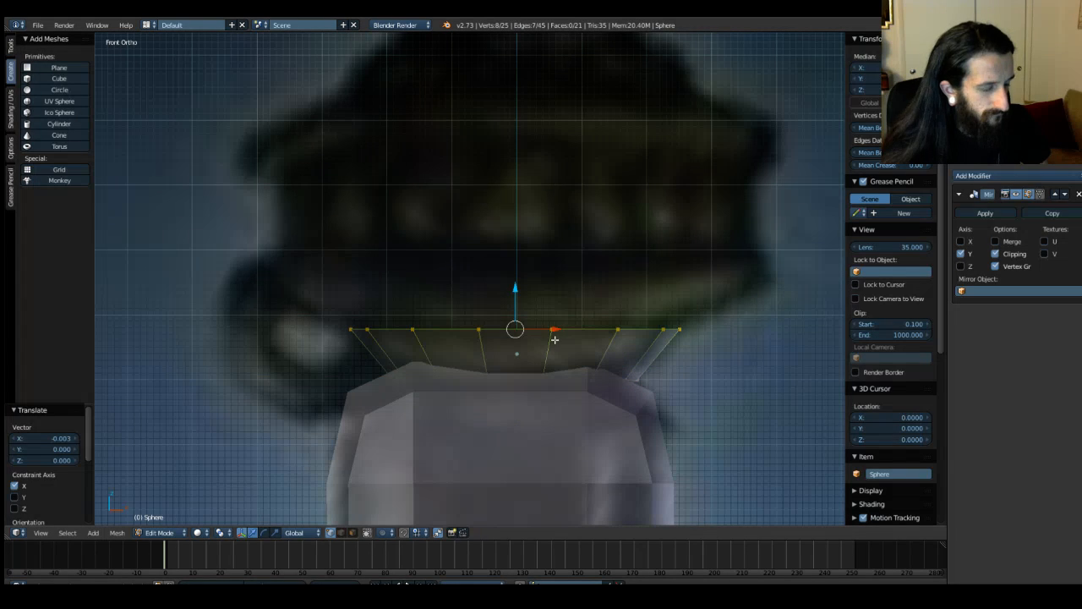
pyautogui.press('s')
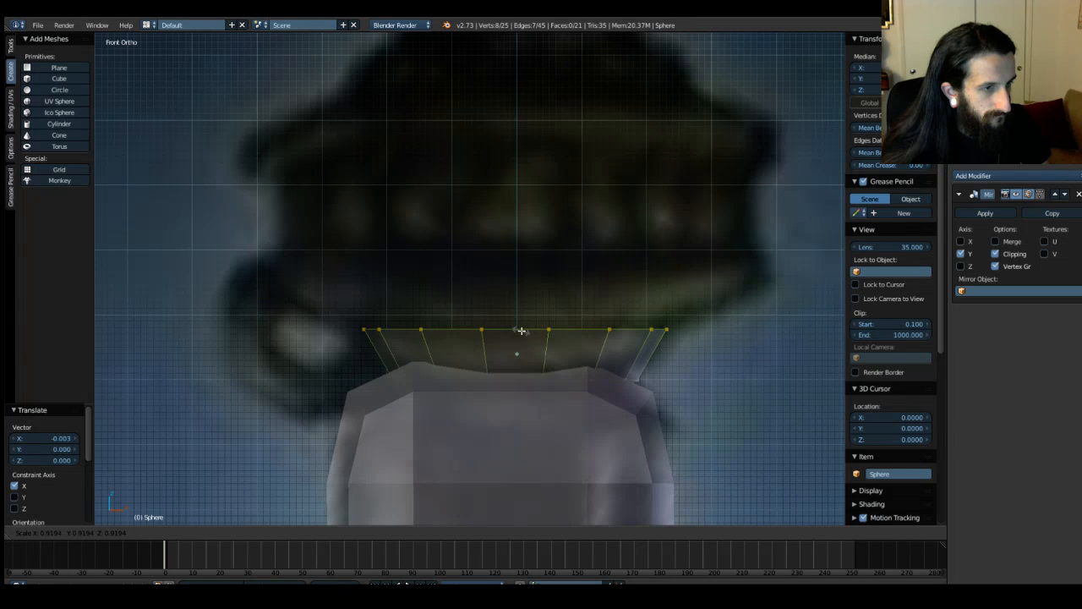
pyautogui.click(522, 330)
pyautogui.press('g')
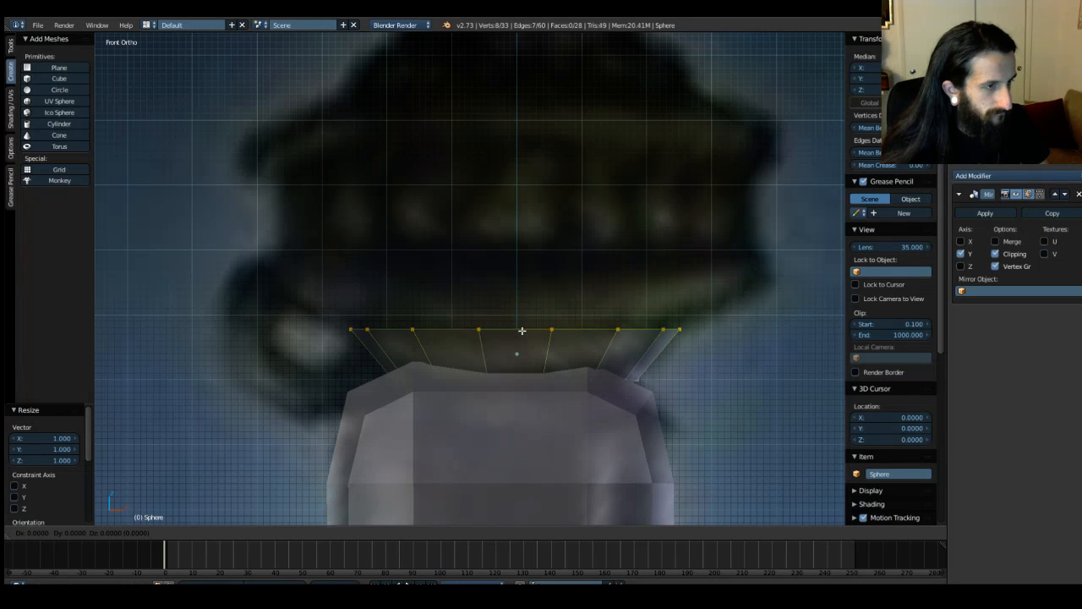
pyautogui.press('z')
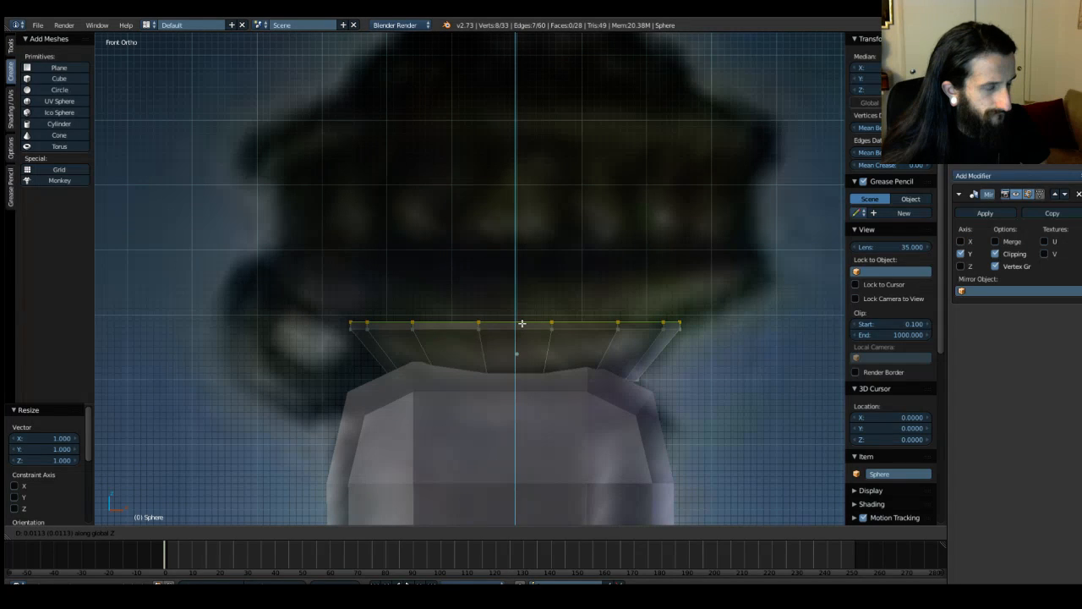
pyautogui.click(522, 323)
pyautogui.press('s')
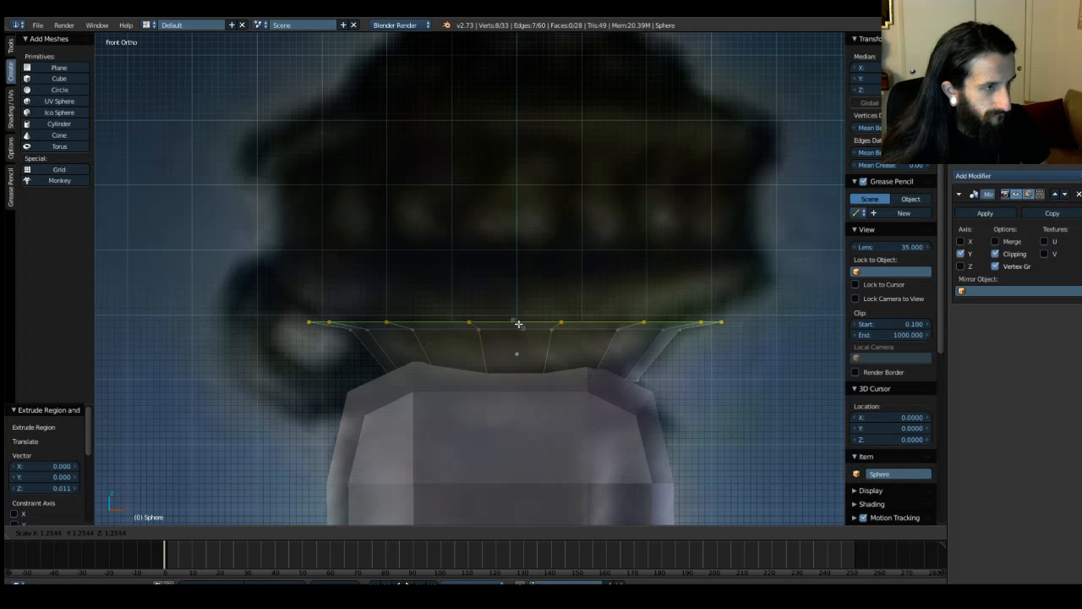
pyautogui.click(517, 322)
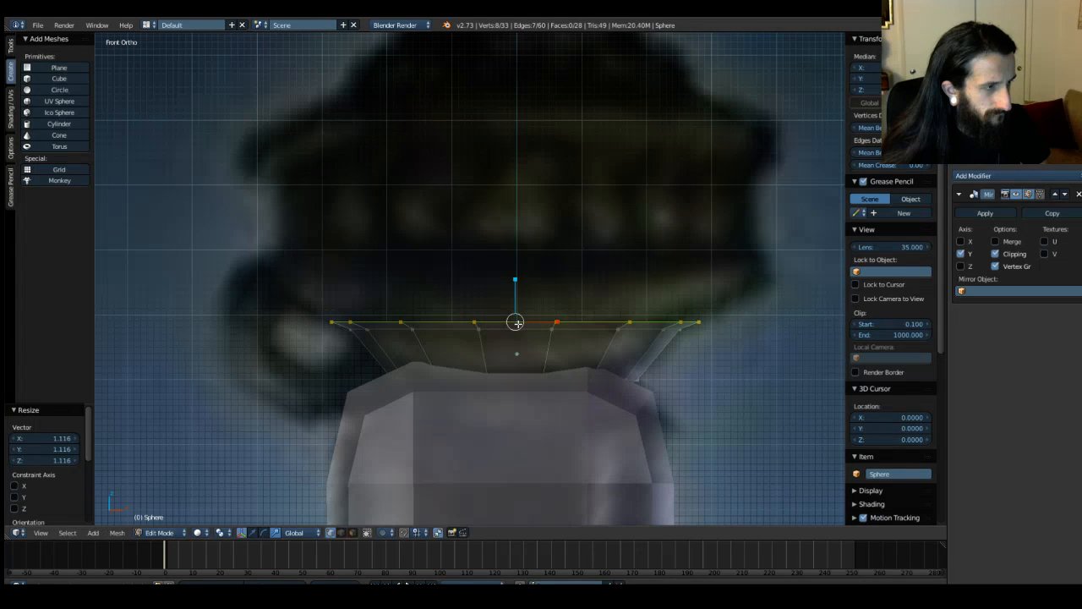
# Step: Extrude the rim 0.022 up along Z and widen it uniformly by 1.192 to follow the reference flare
pyautogui.press('e')
pyautogui.press('z')
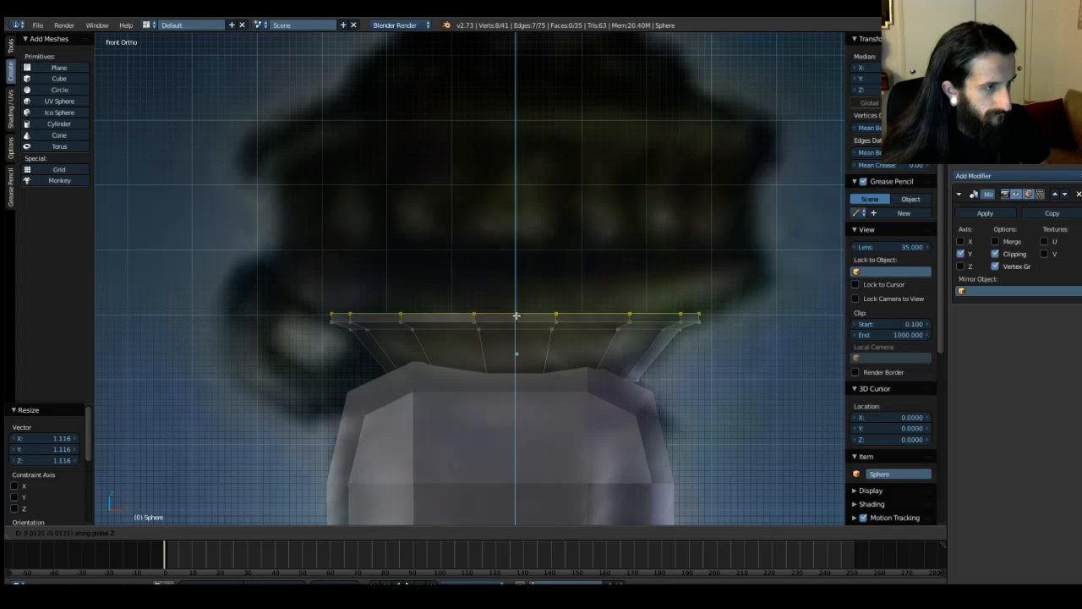
pyautogui.click(515, 311)
pyautogui.press('s')
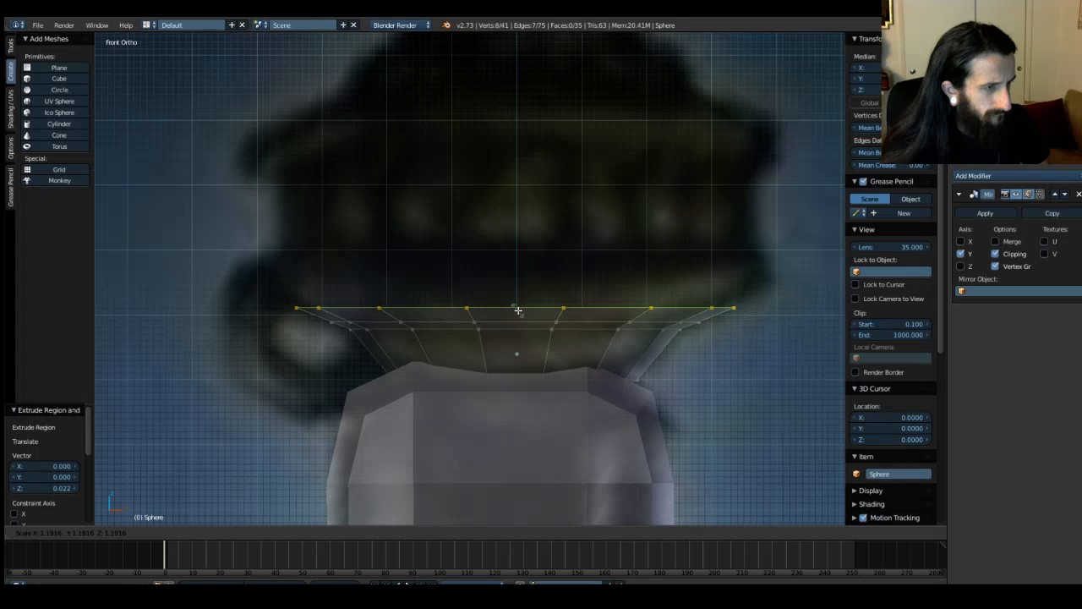
pyautogui.click(518, 311)
# Step: Extrude the widened rim 0.027 up along Z and scale the new edge row uniformly by 1.071
pyautogui.press('e')
pyautogui.press('z')
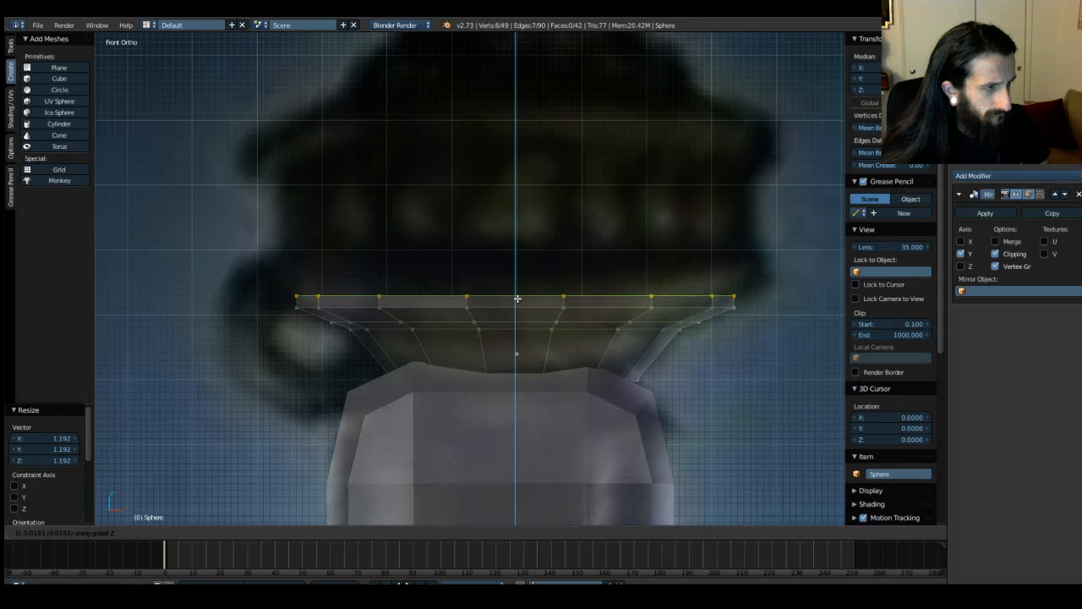
pyautogui.click(517, 294)
pyautogui.press('s')
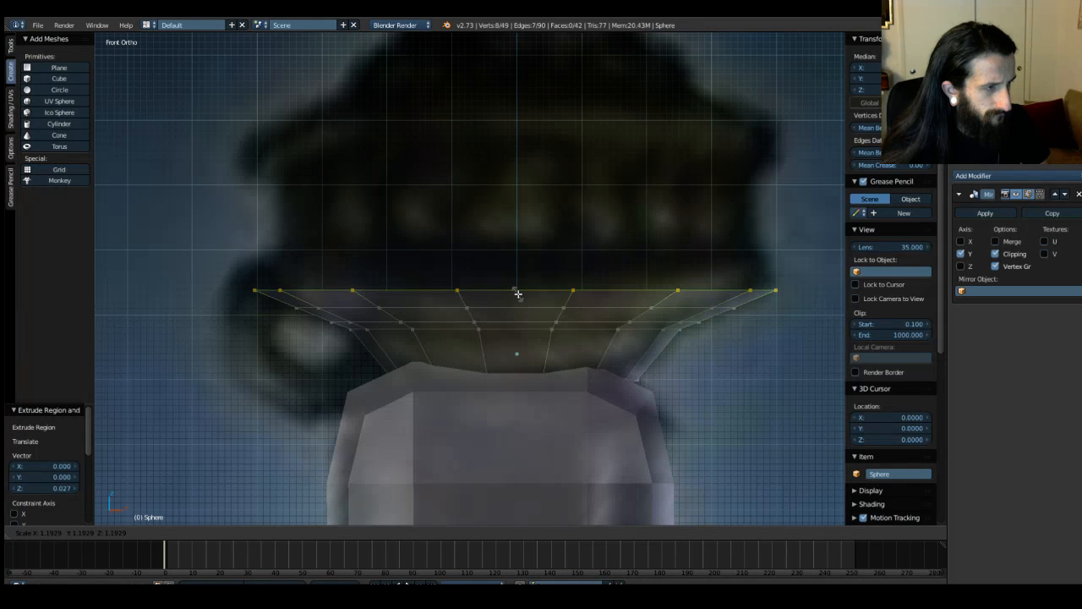
pyautogui.click(517, 293)
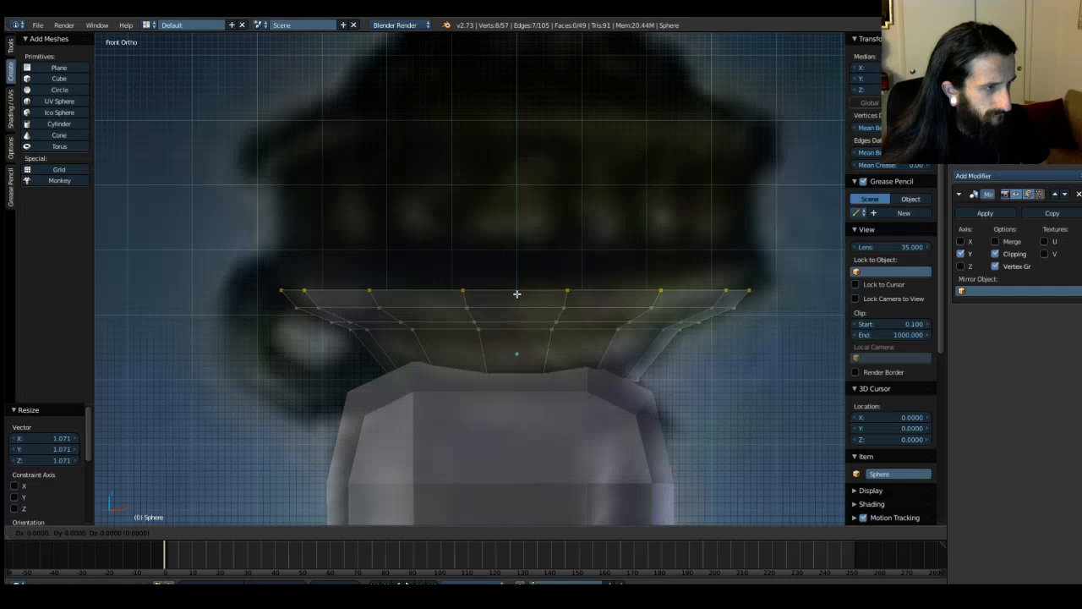
# Step: Extrude the collar's top edge row 0.028 up along Z and scale it uniformly by 1.048
pyautogui.press('g')
pyautogui.press('z')
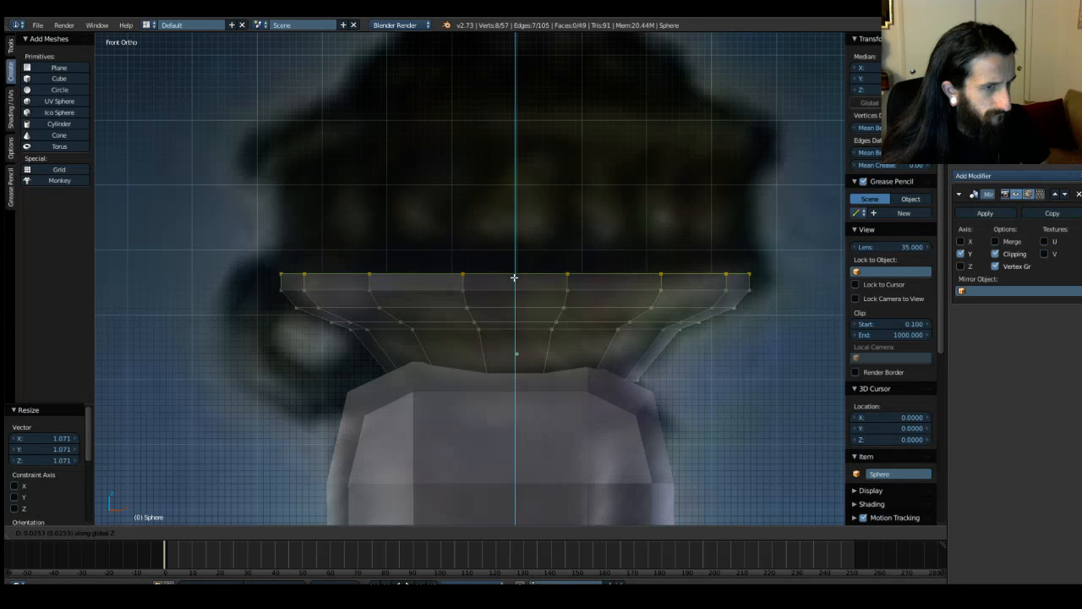
pyautogui.click(514, 275)
pyautogui.press('s')
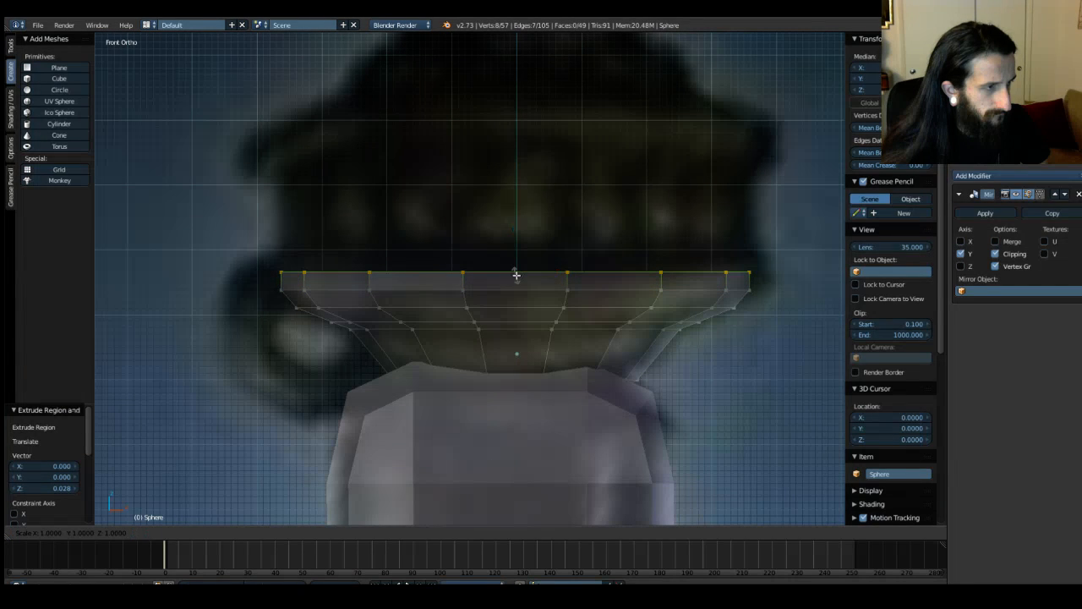
pyautogui.click(516, 274)
# Step: Extrude the collar's rim 0.021 up along Z and undo a trial uniform scale of 1.102 on it
pyautogui.press('g')
pyautogui.press('z')
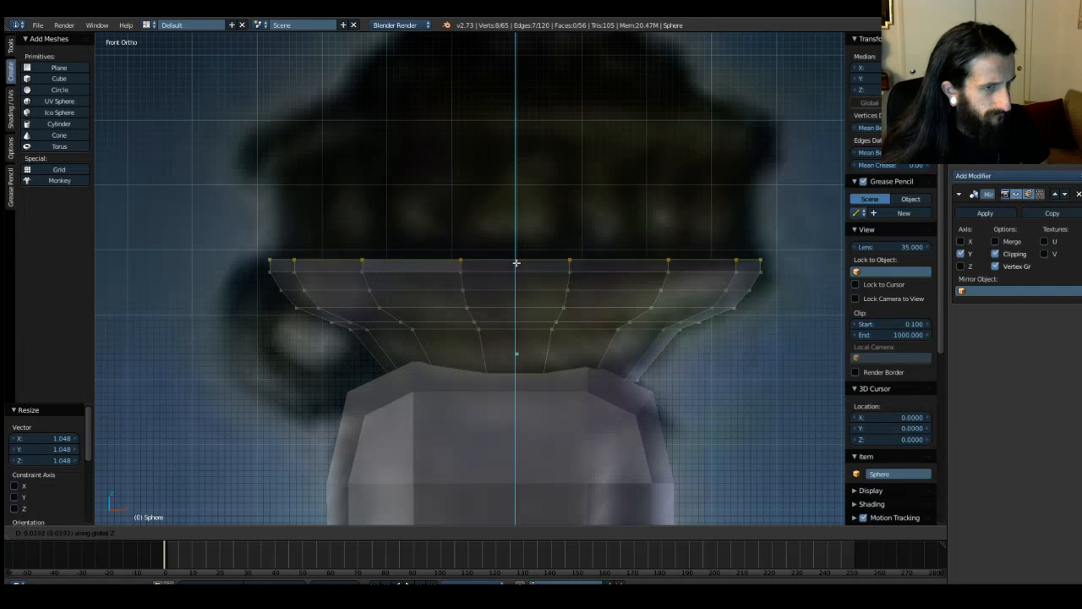
pyautogui.click(515, 260)
pyautogui.press('s')
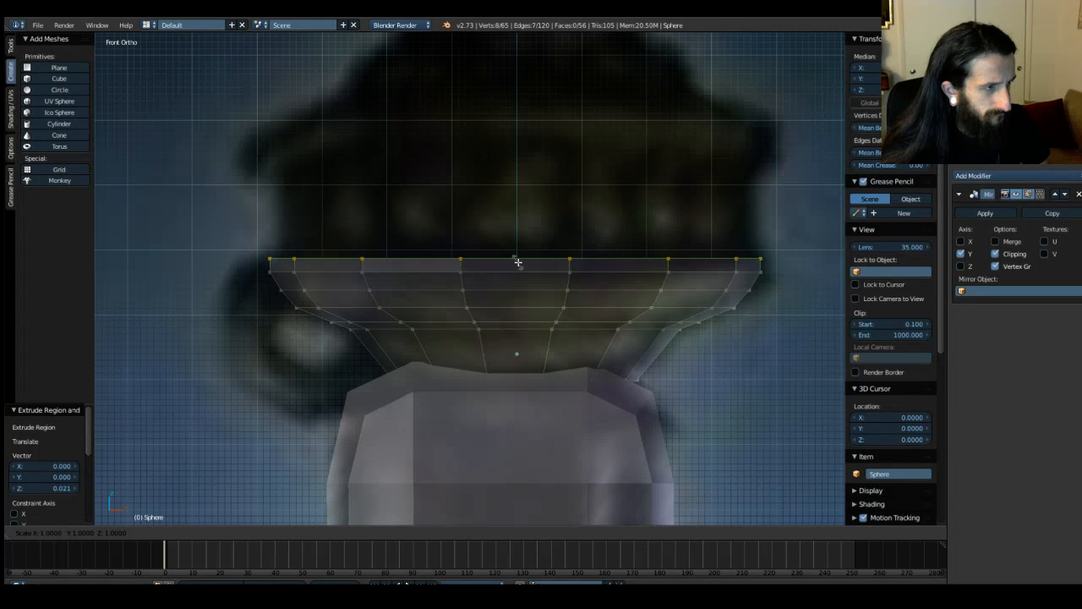
pyautogui.click(516, 261)
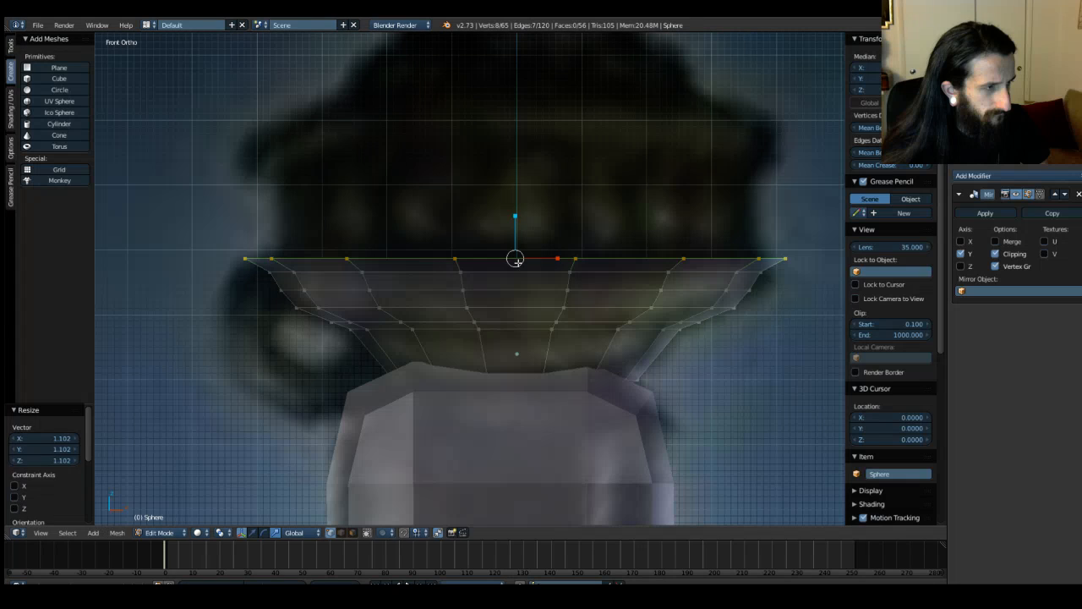
pyautogui.hotkey('ctrl', 'z')
# Step: Extrude the rim another 0.024 up along Z and narrow the new edge row uniformly by 0.918
pyautogui.press('e')
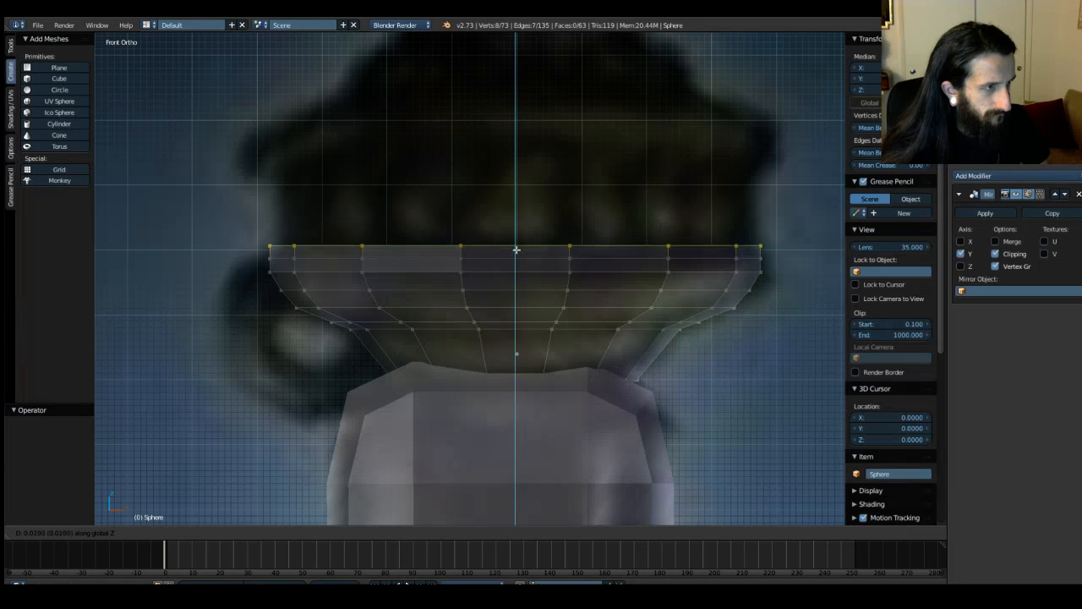
pyautogui.click(517, 246)
pyautogui.press('s')
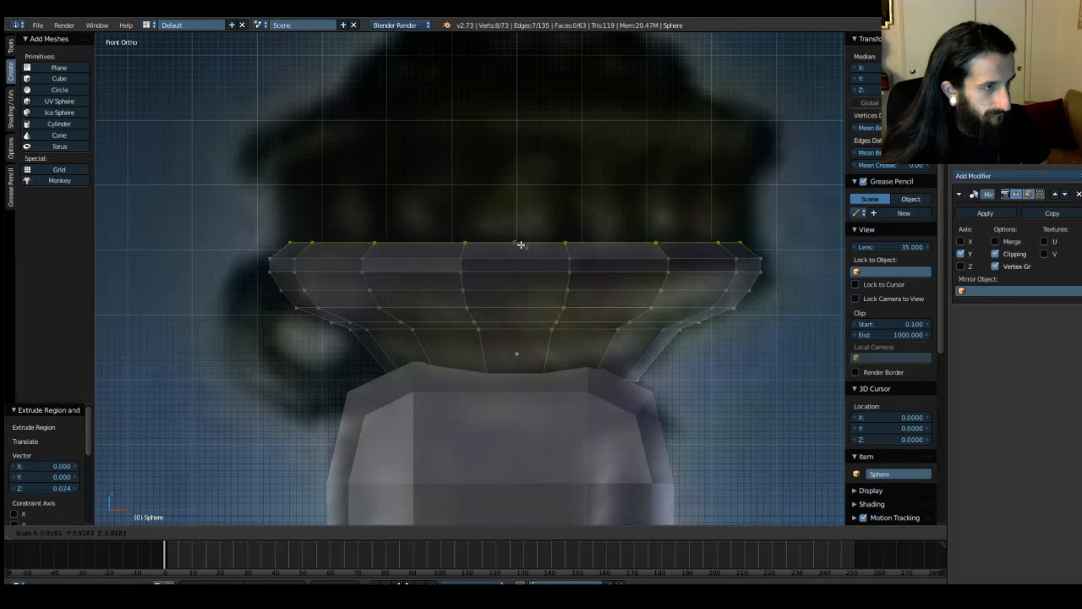
pyautogui.click(521, 245)
# Step: Lower the narrowed top edge row by 0.015 along Z and return to Object Mode
pyautogui.moveTo(516, 204); pyautogui.dragTo(520, 216)
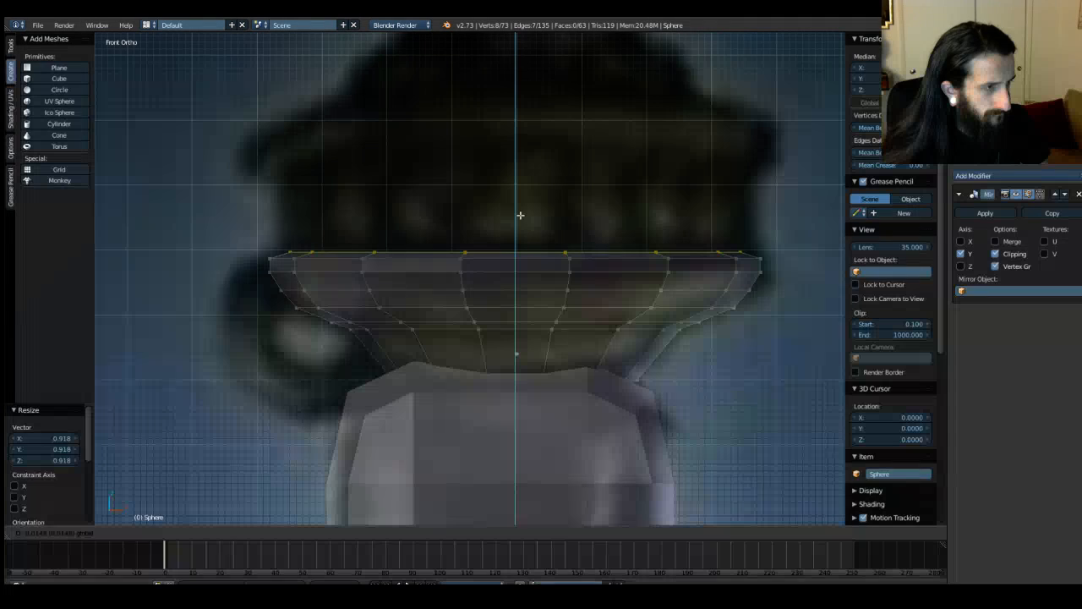
pyautogui.moveTo(520, 216); pyautogui.dragTo(520, 215)
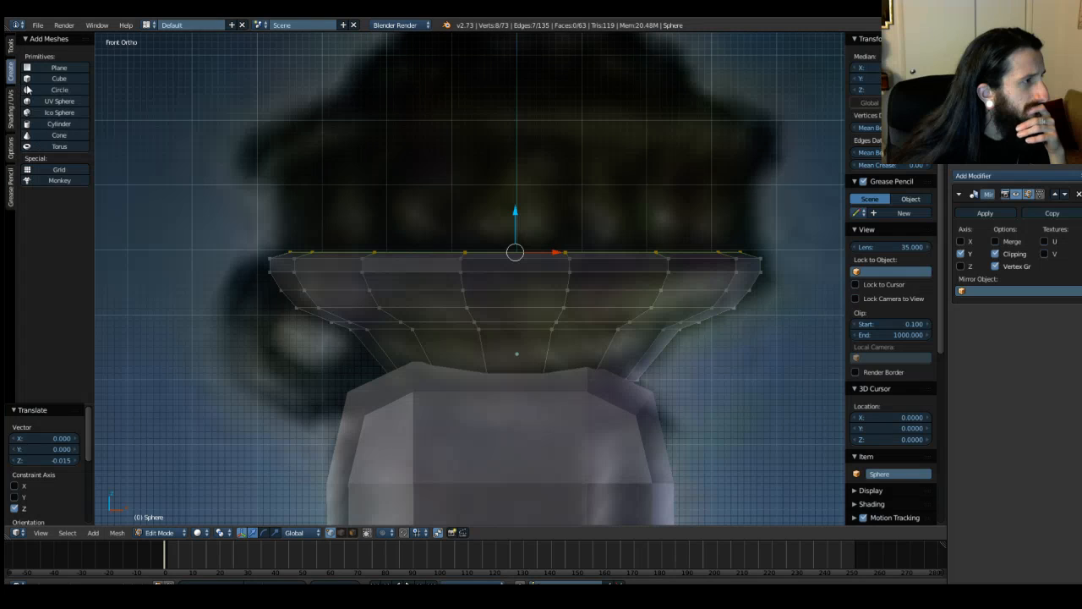
pyautogui.press('Tab')
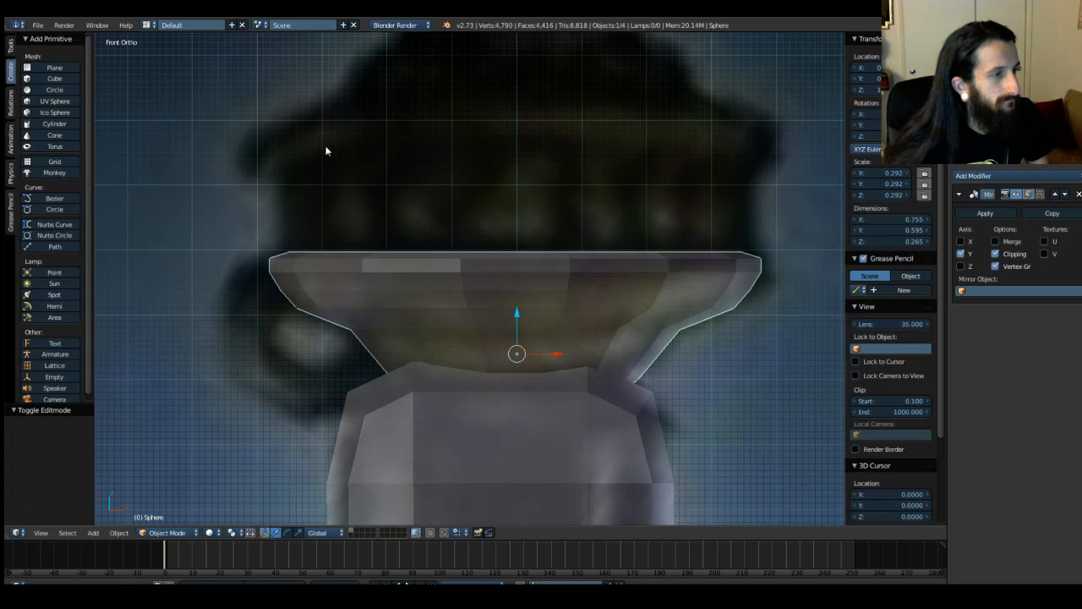
pyautogui.click(54, 147)
pyautogui.scroll(-8, 490, 345)
pyautogui.moveTo(476, 379); pyautogui.dragTo(466, 186)
pyautogui.hotkey('ctrl', 'z')
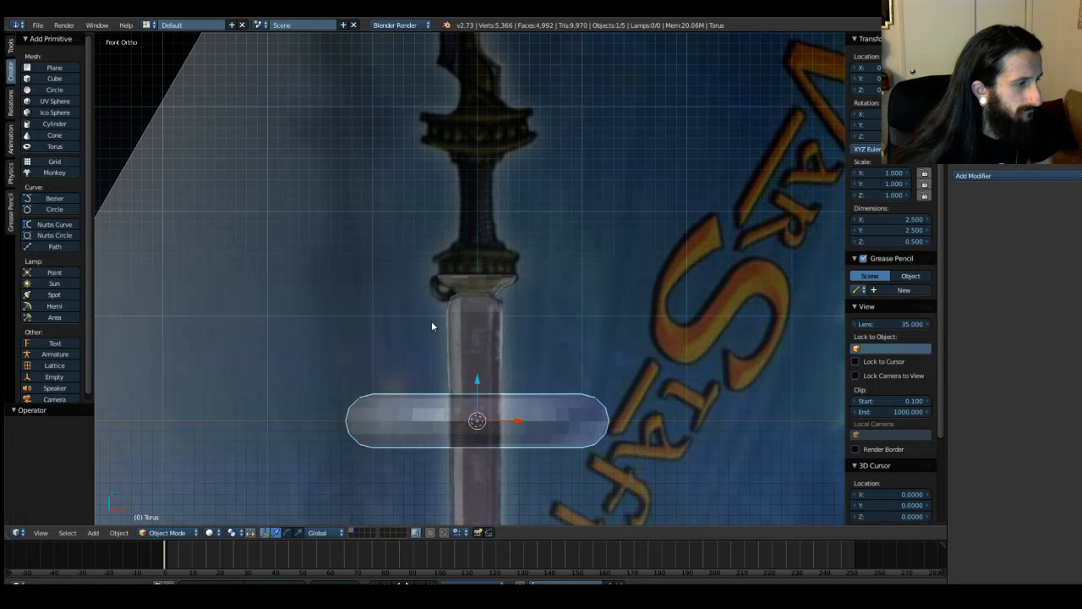
pyautogui.hotkey('ctrl', 'z')
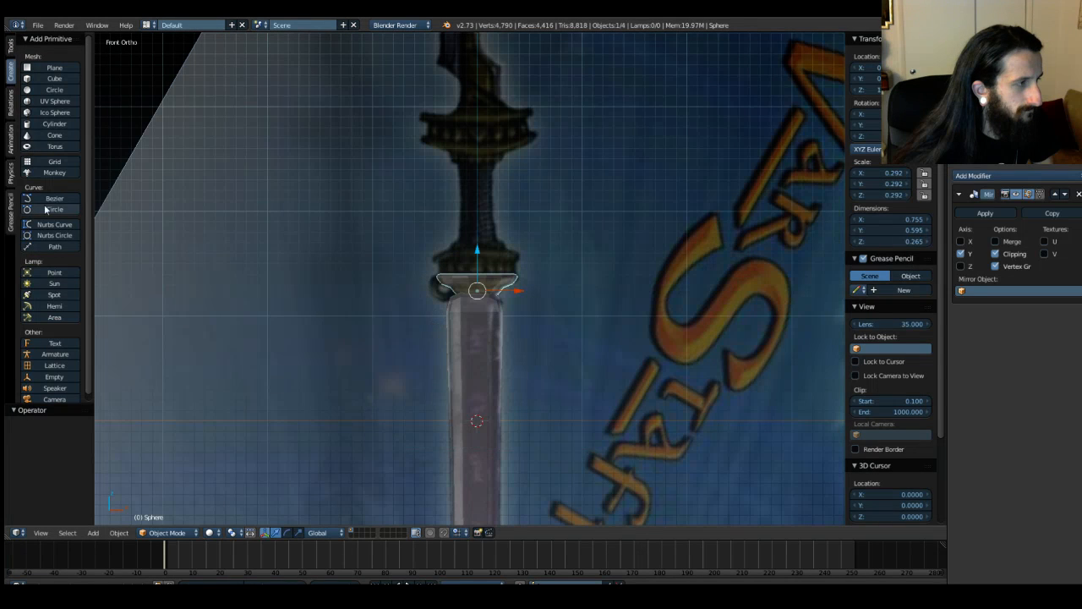
# Step: Add a torus at the origin and reduce its major segments to 19
pyautogui.click(54, 146)
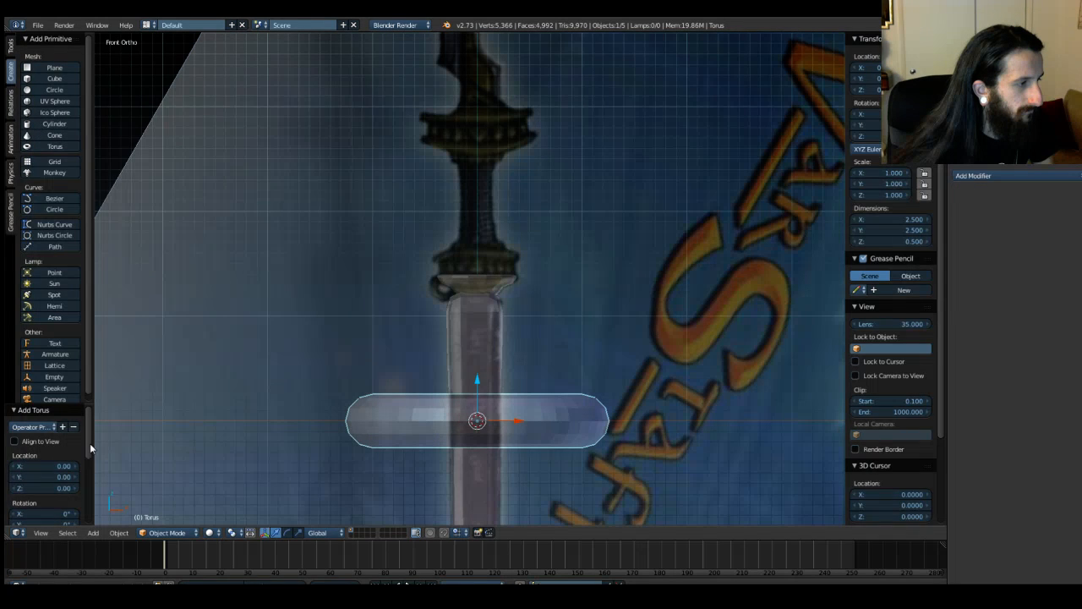
pyautogui.moveTo(87, 434); pyautogui.dragTo(93, 510)
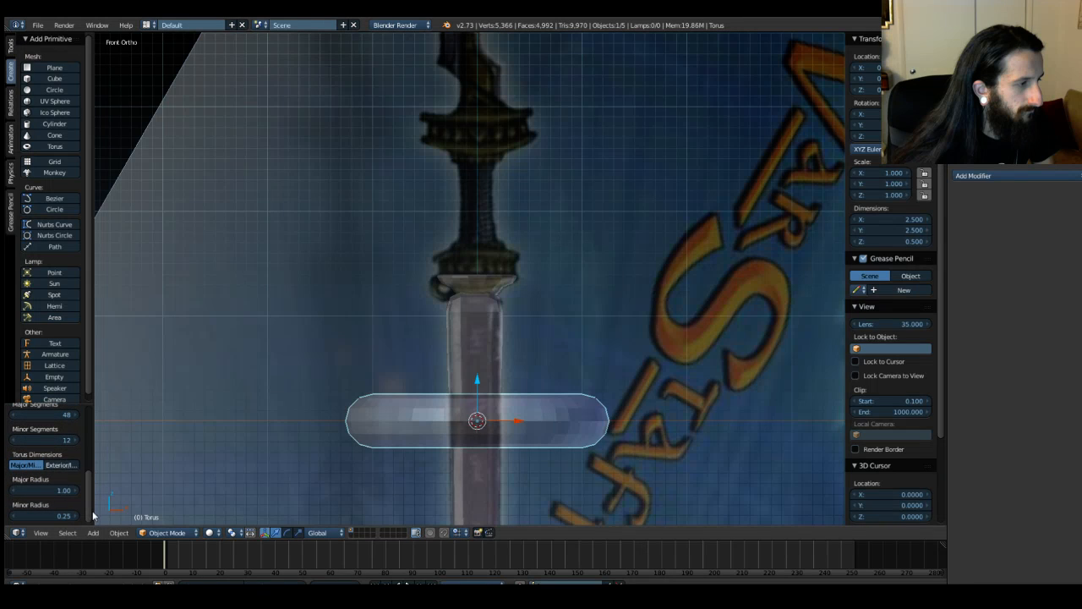
pyautogui.click(14, 420)
pyautogui.click(13, 421)
pyautogui.click(13, 420)
pyautogui.click(13, 420)
pyautogui.click(13, 420)
pyautogui.click(13, 421)
pyautogui.click(13, 420)
pyautogui.click(14, 420)
pyautogui.click(14, 420)
pyautogui.click(14, 420)
pyautogui.click(14, 420)
pyautogui.click(14, 421)
pyautogui.click(13, 421)
pyautogui.click(14, 421)
pyautogui.click(13, 420)
pyautogui.click(14, 420)
pyautogui.click(14, 415)
pyautogui.click(13, 415)
pyautogui.click(14, 415)
pyautogui.click(13, 415)
pyautogui.click(14, 415)
pyautogui.click(14, 415)
pyautogui.click(14, 416)
pyautogui.click(13, 415)
# Step: Reduce the torus's minor segments to 5, judging the ring's cross-section in a perspective view
pyautogui.moveTo(341, 364); pyautogui.dragTo(333, 418, button='middle')
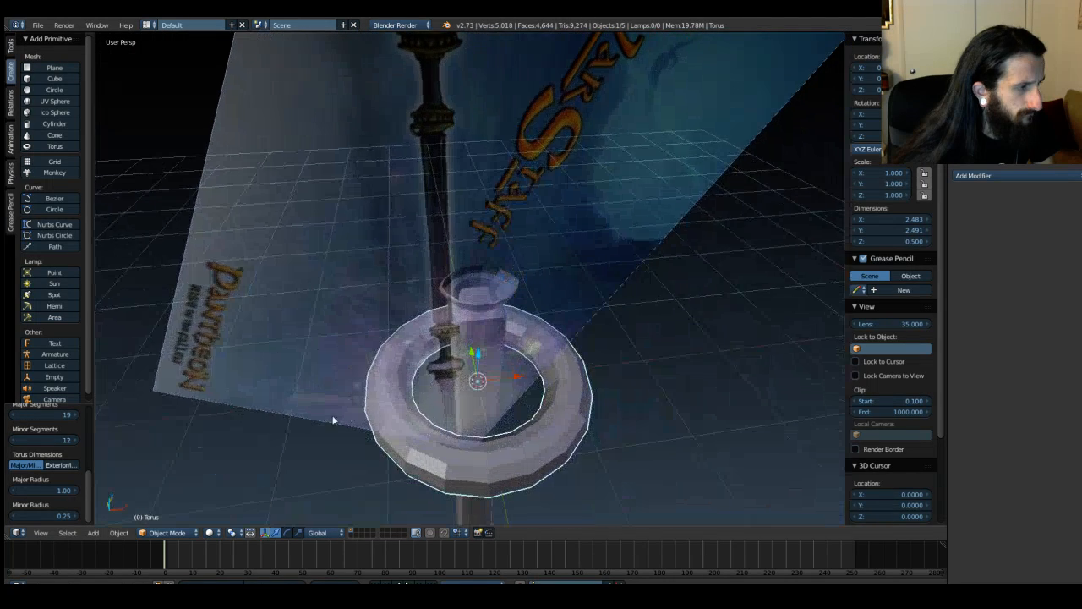
pyautogui.click(13, 439)
pyautogui.click(13, 440)
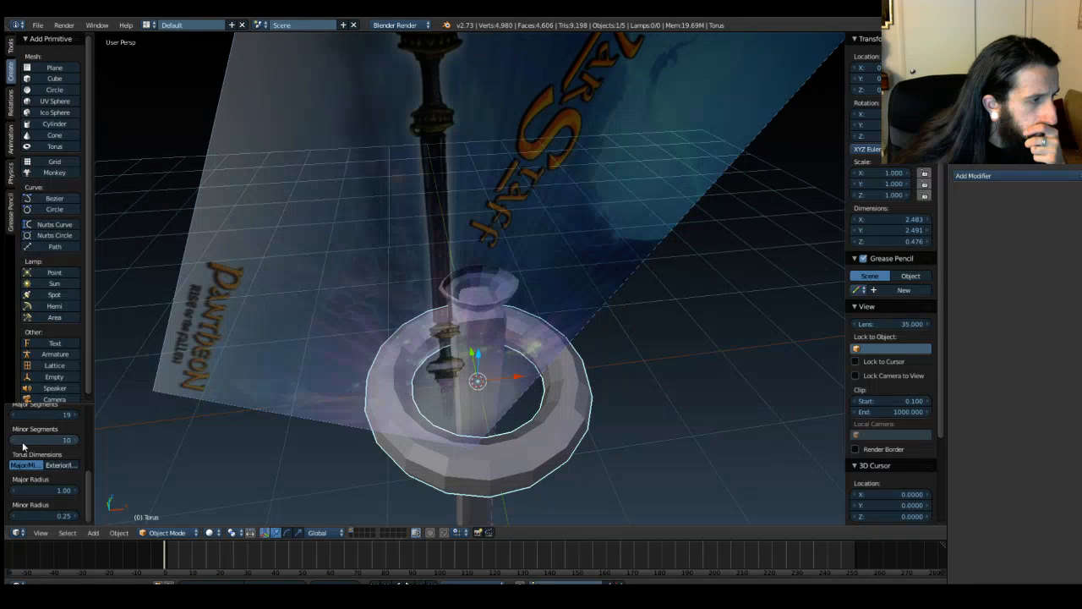
pyautogui.click(79, 439)
pyautogui.click(78, 439)
pyautogui.click(78, 439)
pyautogui.click(79, 440)
pyautogui.click(15, 440)
pyautogui.click(15, 439)
pyautogui.click(14, 440)
pyautogui.click(14, 440)
pyautogui.click(15, 439)
pyautogui.click(14, 439)
pyautogui.click(14, 439)
pyautogui.click(14, 440)
pyautogui.click(14, 439)
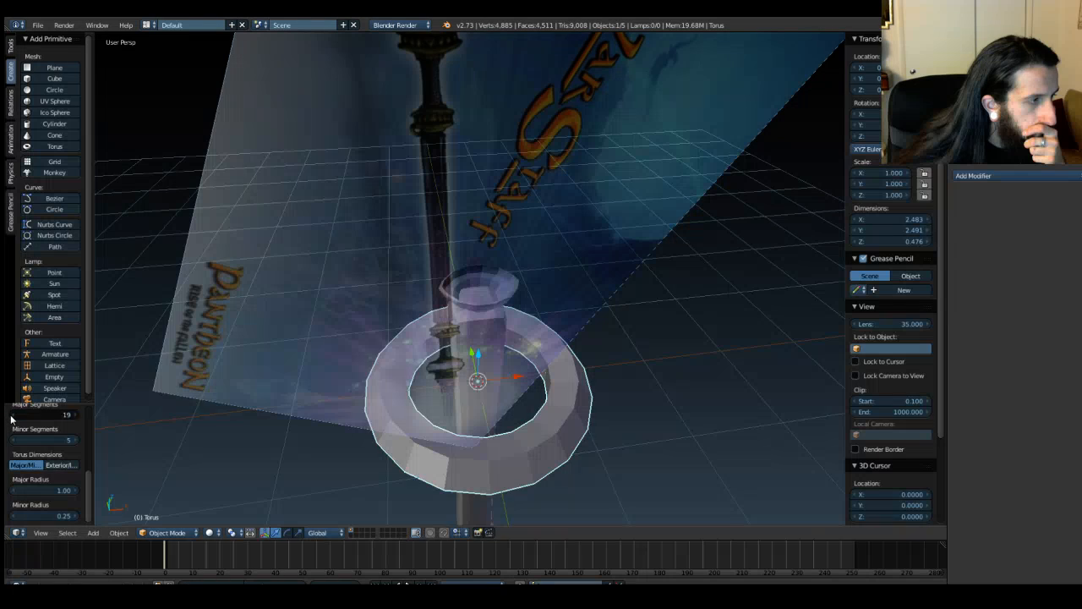
# Step: Reduce the torus's major segments to 14 and check the ring in the perspective view
pyautogui.click(11, 415)
pyautogui.click(12, 415)
pyautogui.click(12, 415)
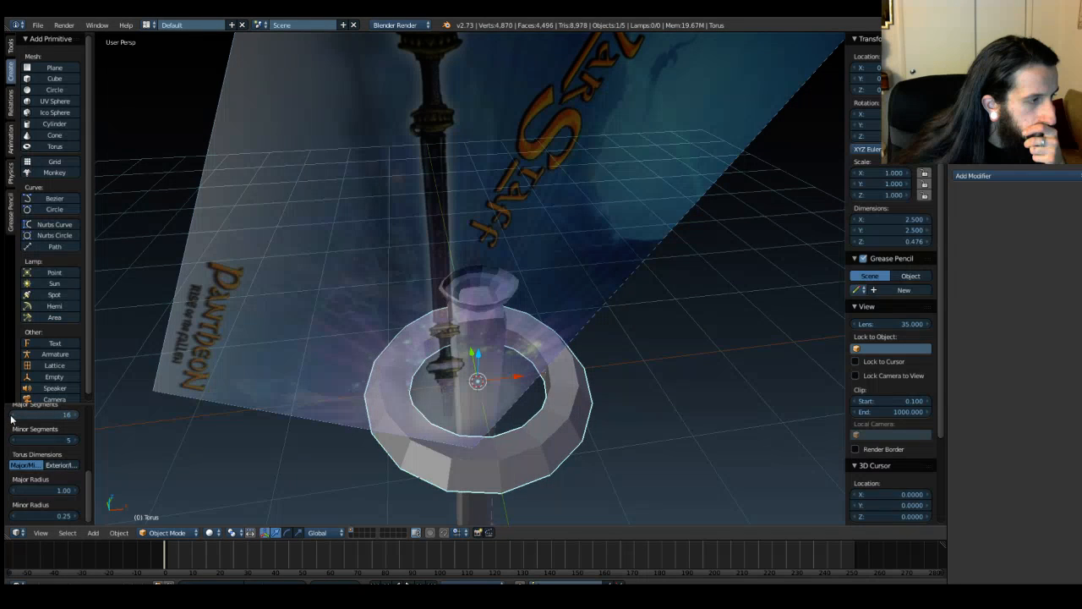
pyautogui.click(12, 415)
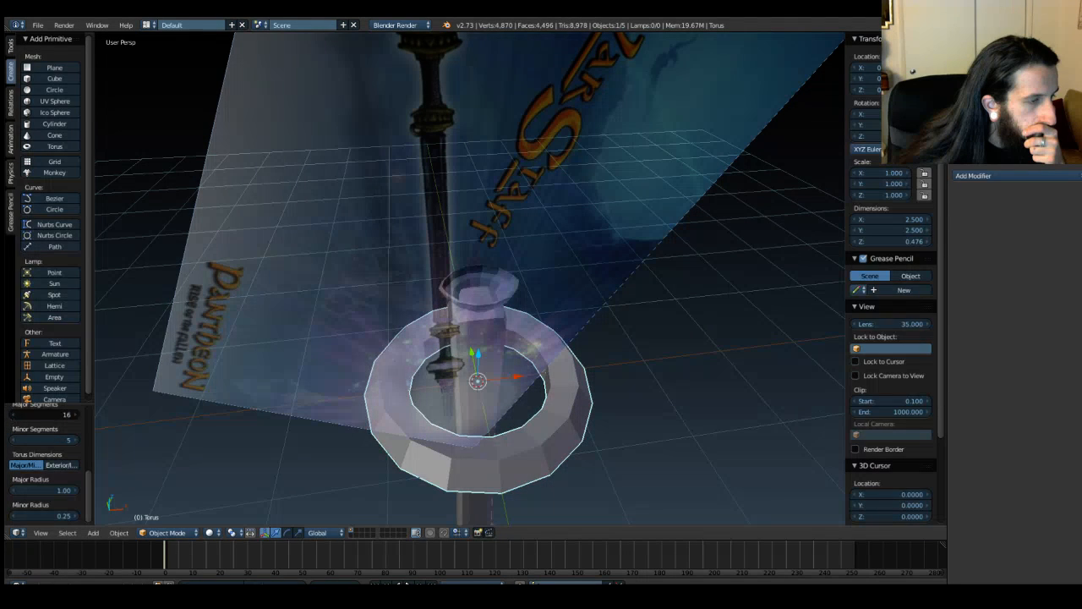
pyautogui.click(12, 415)
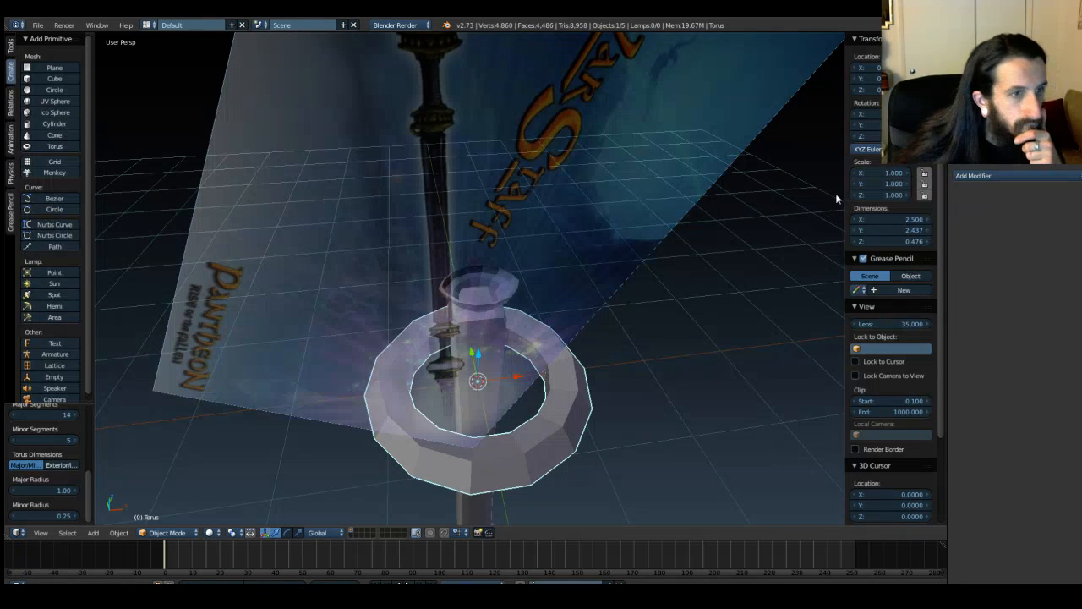
pyautogui.moveTo(537, 440); pyautogui.dragTo(704, 300, button='middle')
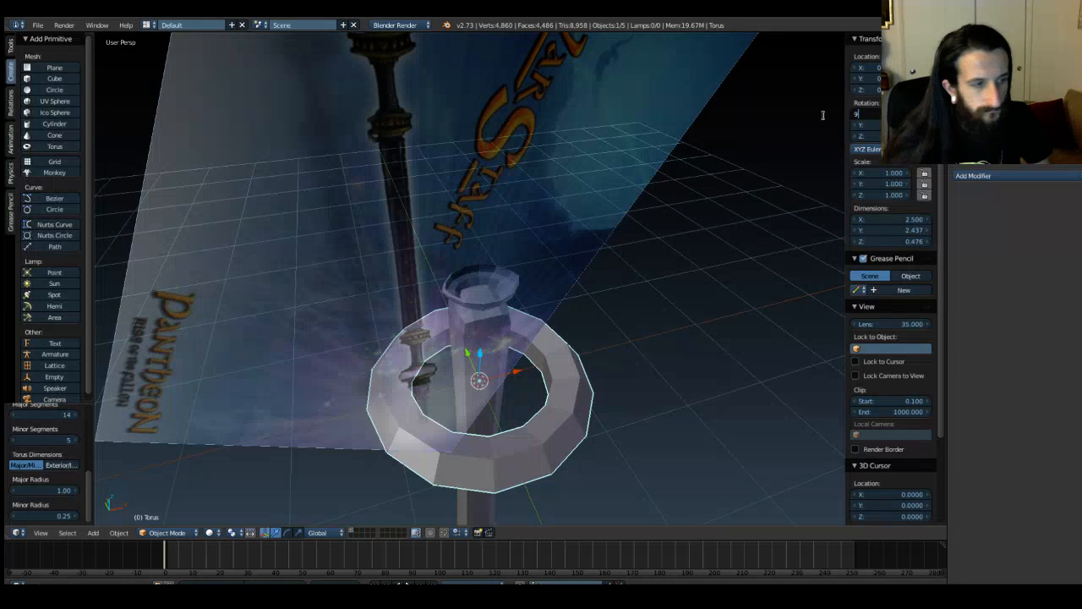
# Step: Rotate the torus about X so it stands upright facing the front, and scale it uniformly to about 0.406
pyautogui.press('Return')
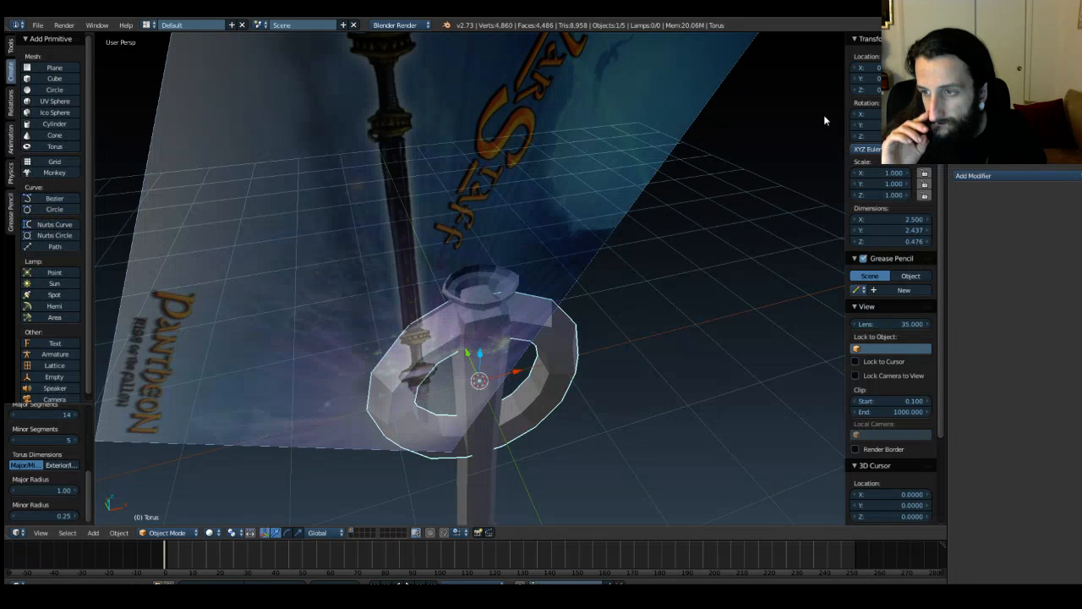
pyautogui.moveTo(663, 380); pyautogui.dragTo(635, 317, button='middle')
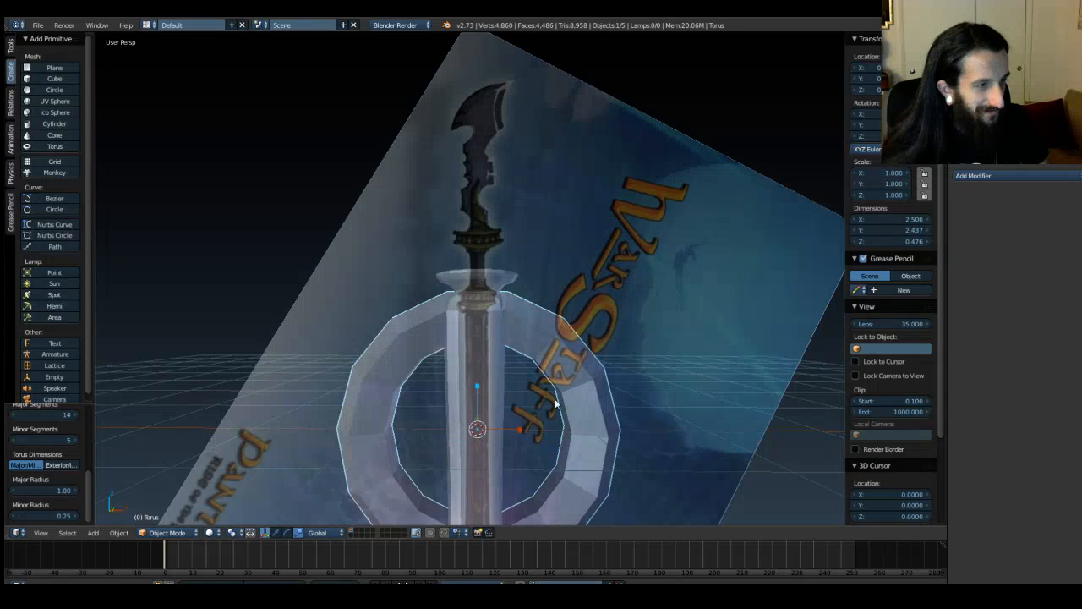
pyautogui.press('s')
pyautogui.click(478, 433)
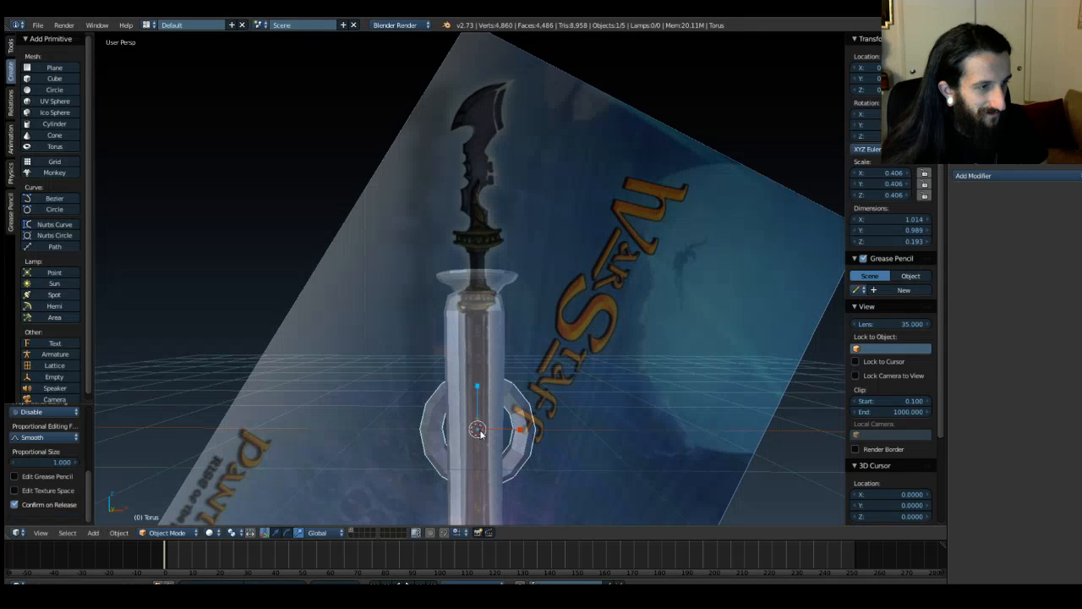
# Step: Raise the torus to the top of the handle in front view and scale it down to about 0.34
pyautogui.moveTo(478, 389); pyautogui.dragTo(548, 282)
pyautogui.press('KP_1')
pyautogui.scroll(8, 505, 300)
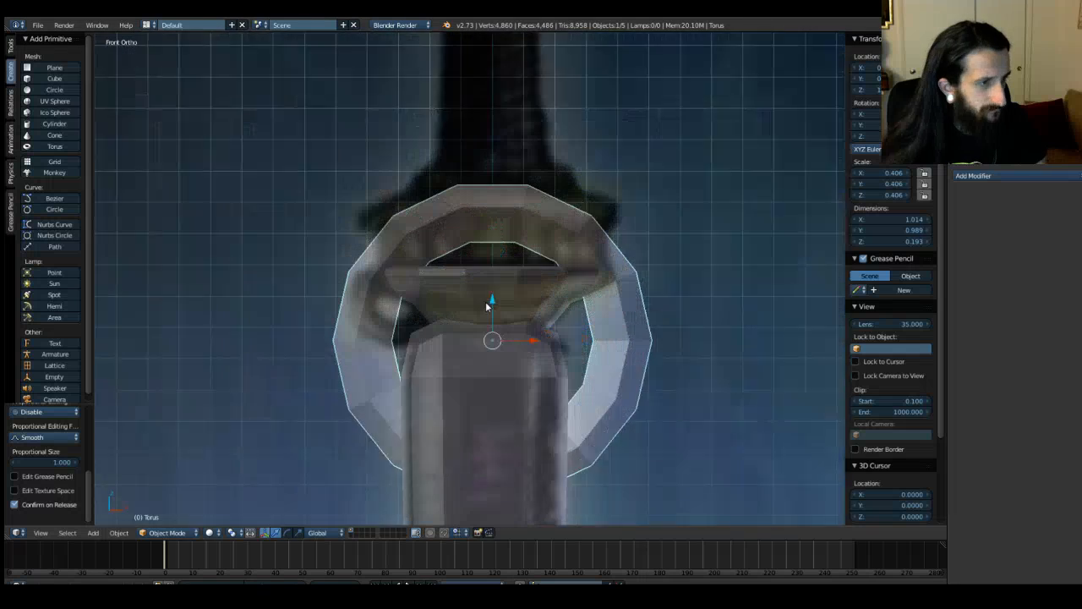
pyautogui.press('s')
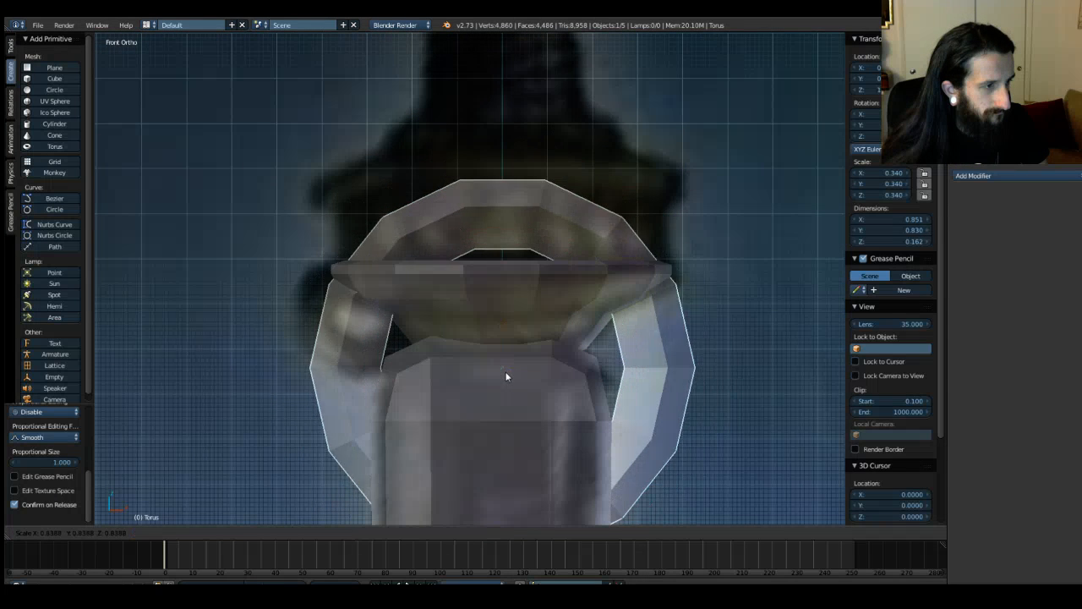
pyautogui.click(500, 367)
# Step: Place the torus against the left side of the flared collar and shrink it to about 0.27 across, matching the reference ring
pyautogui.moveTo(542, 370); pyautogui.dragTo(332, 273)
pyautogui.press('s')
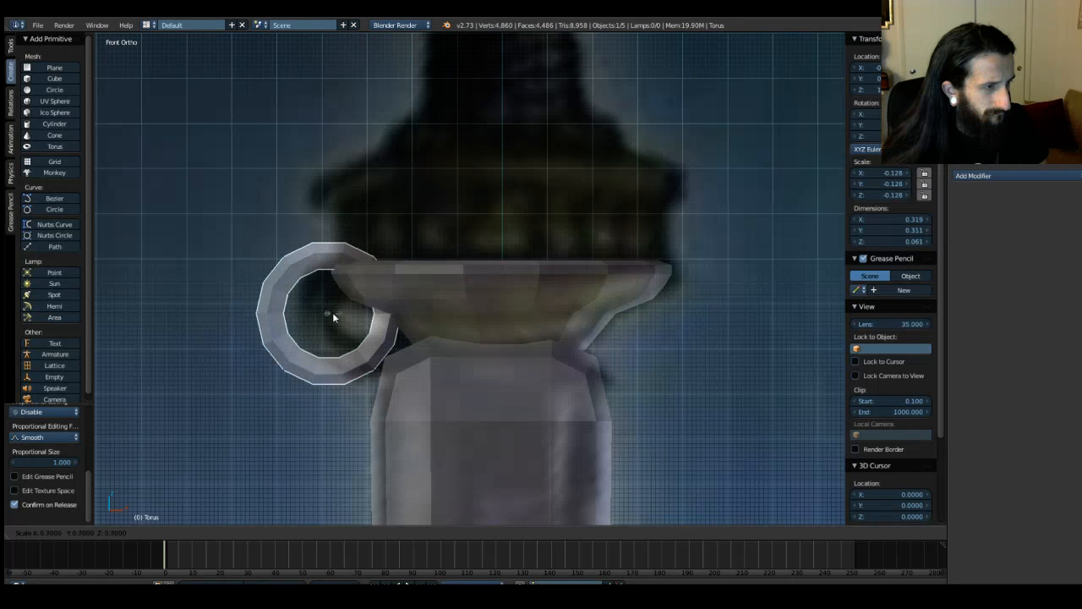
pyautogui.click(329, 312)
pyautogui.moveTo(372, 314); pyautogui.dragTo(397, 316)
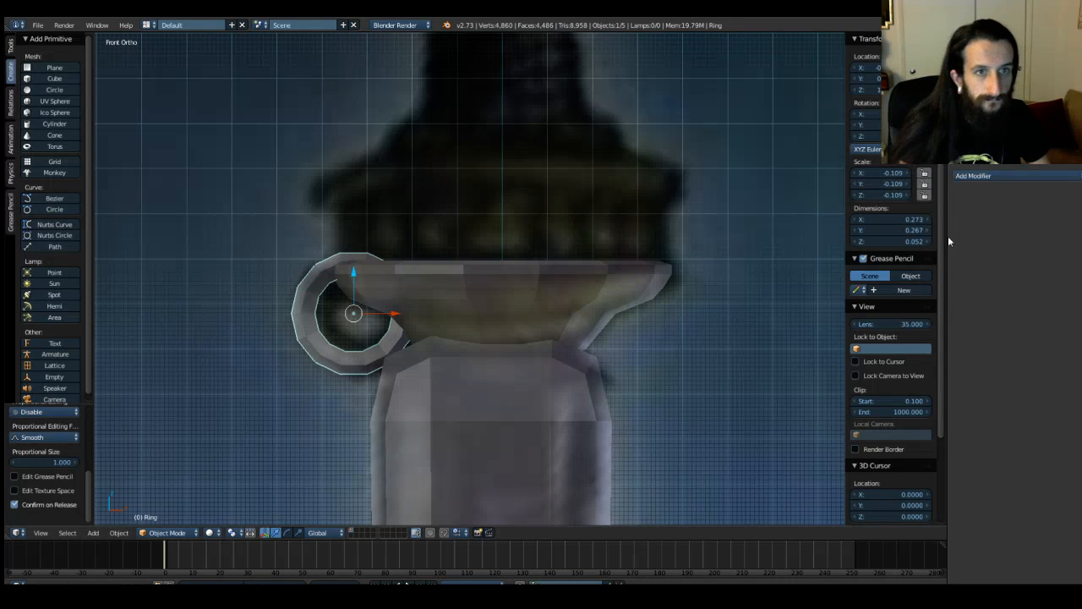
# Step: Rename the flared collar object as Guard_LP
pyautogui.rightClick(482, 300)
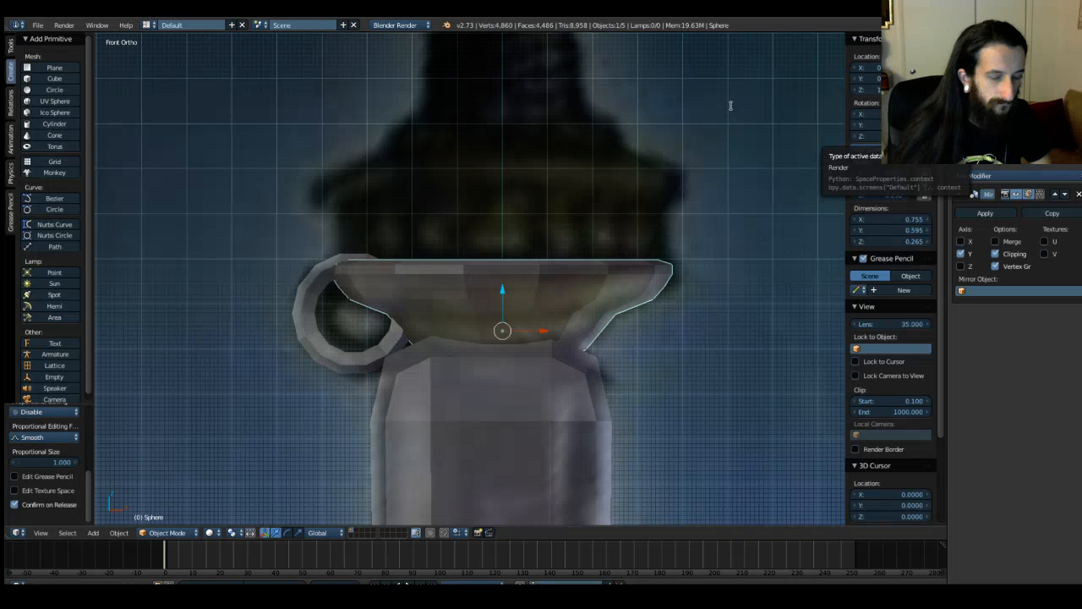
pyautogui.write('Guard')
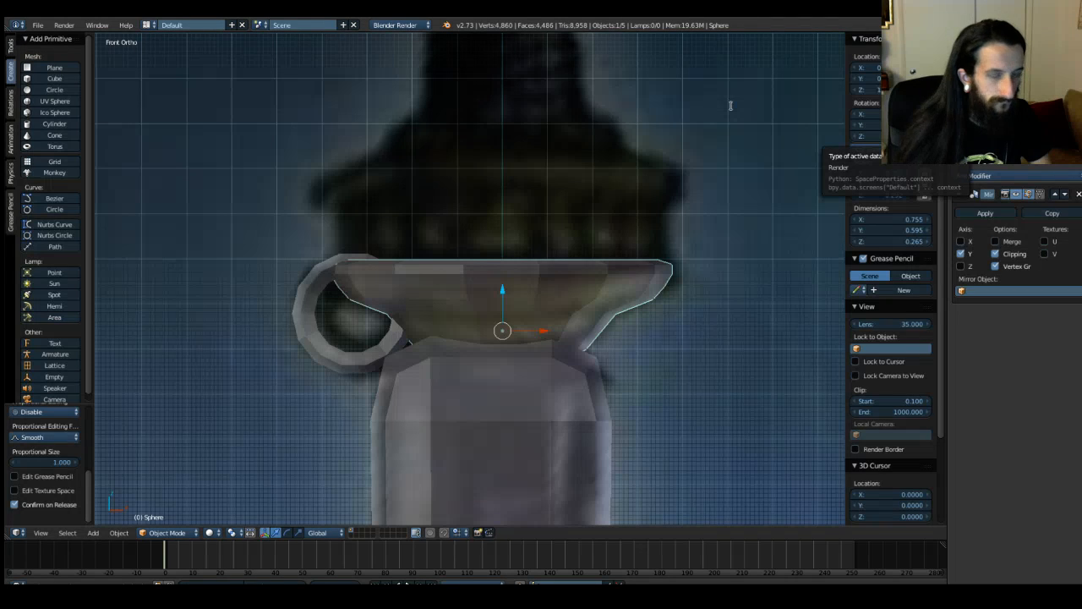
pyautogui.press('Return')
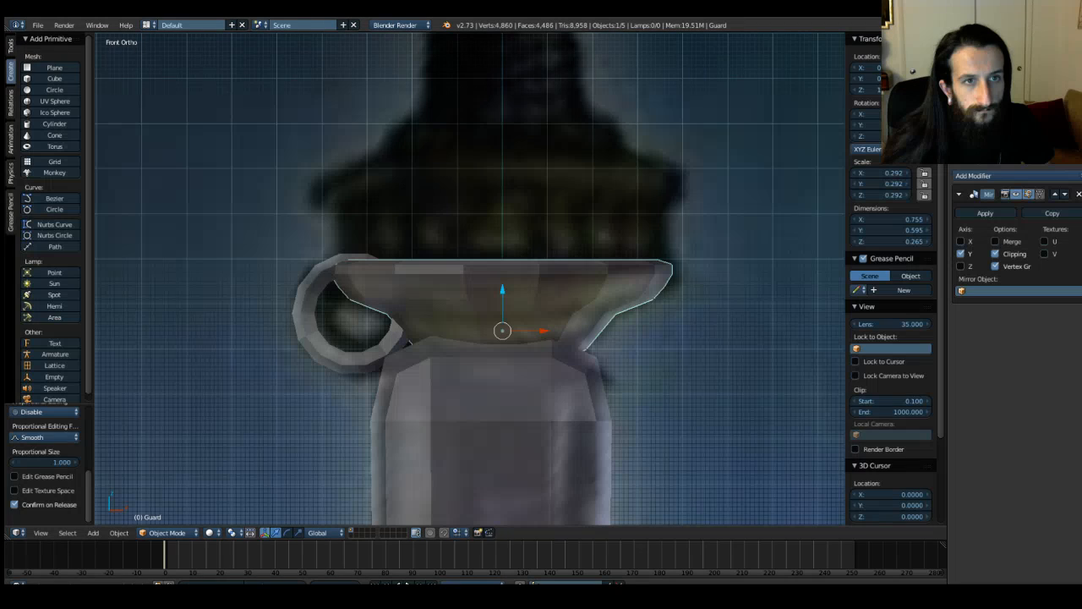
pyautogui.write('_LP')
pyautogui.press('Return')
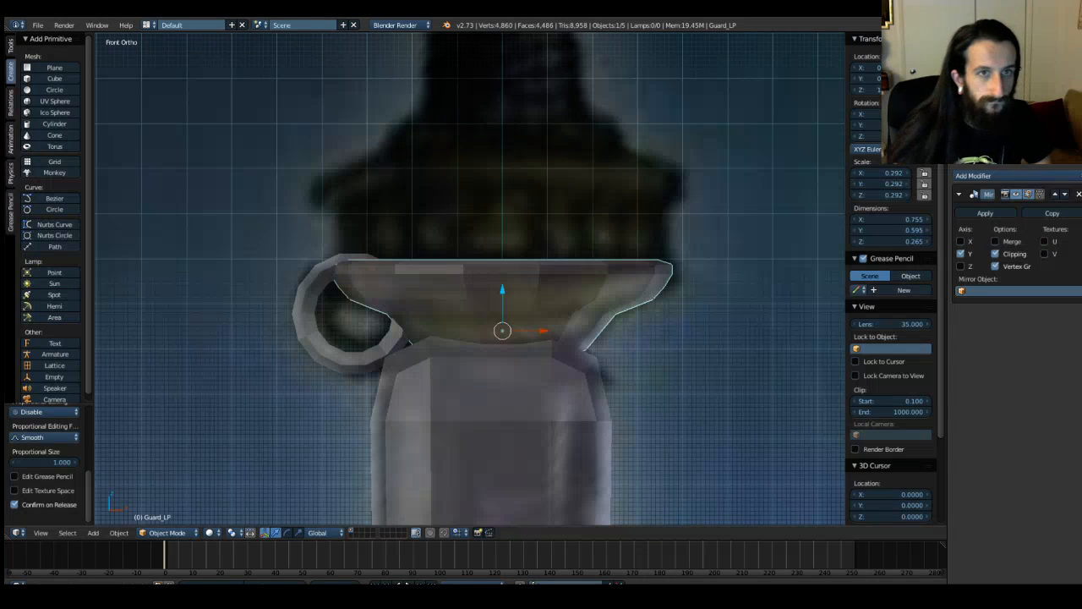
# Step: Rename the ring object beside the collar as Ring_LP
pyautogui.rightClick(326, 349)
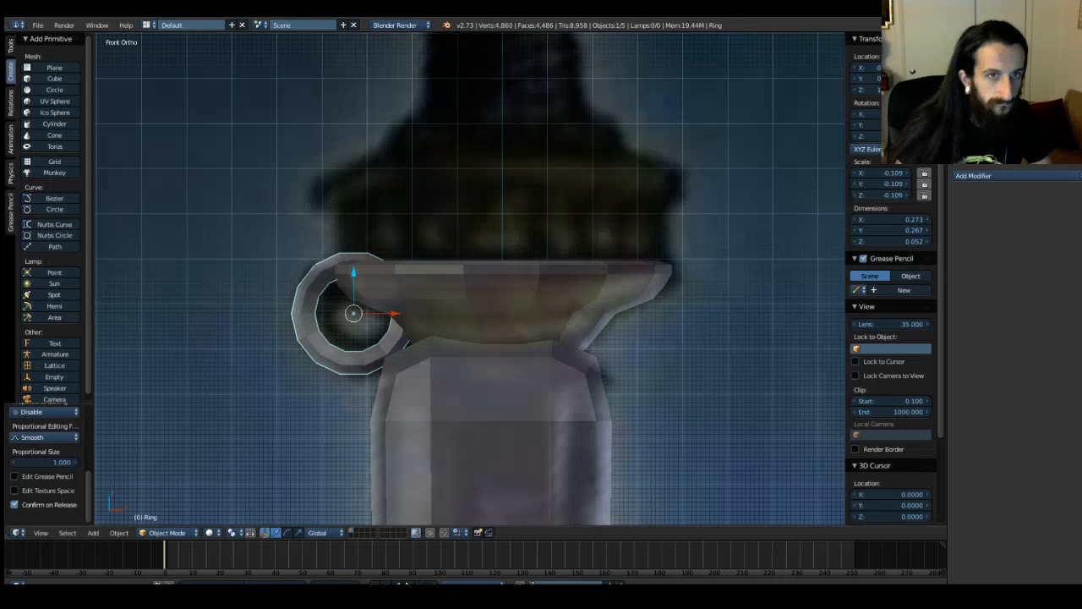
pyautogui.write('_LP')
pyautogui.press('Return')
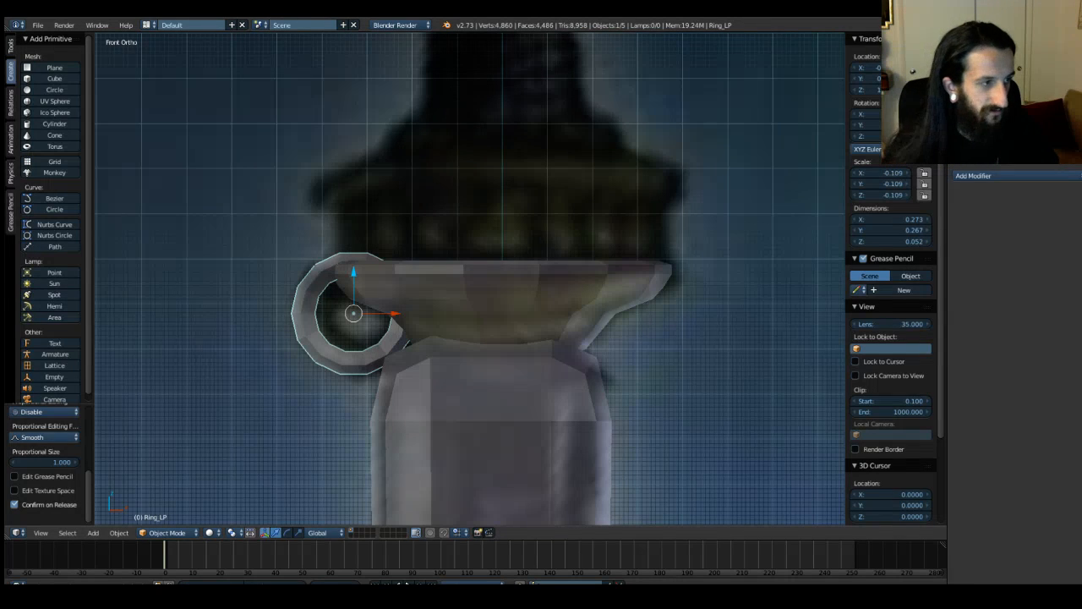
pyautogui.click(746, 352)
pyautogui.scroll(4, 723, 357)
pyautogui.scroll(-4, 667, 372)
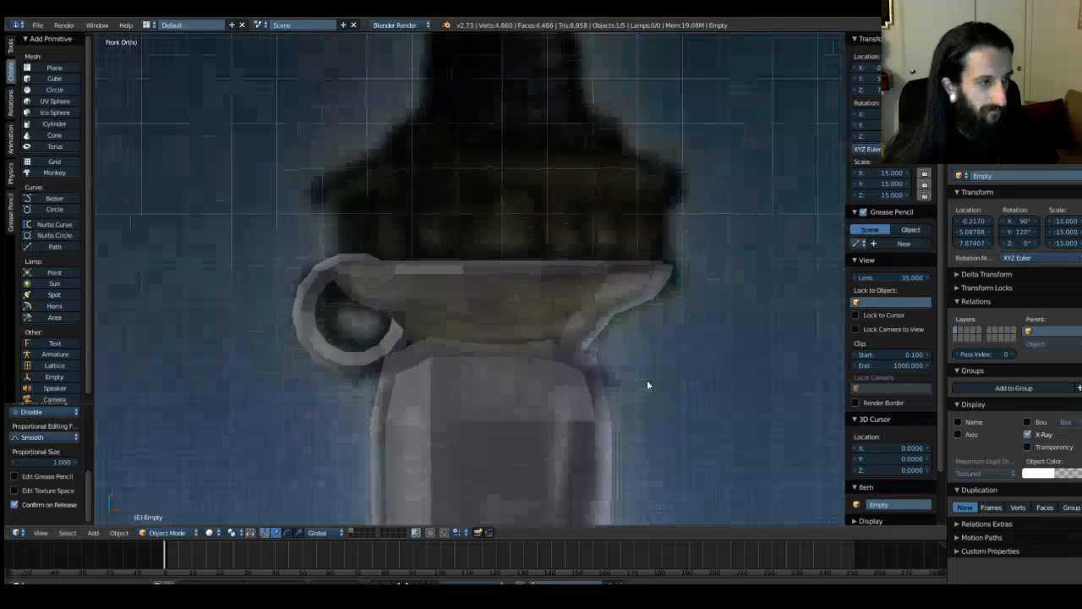
pyautogui.moveTo(353, 403)
pyautogui.mouseDown(button='middle')
pyautogui.moveTo(479, 397)
pyautogui.moveTo(563, 374)
pyautogui.moveTo(357, 392)
pyautogui.moveTo(362, 423)
pyautogui.mouseUp(button='middle')
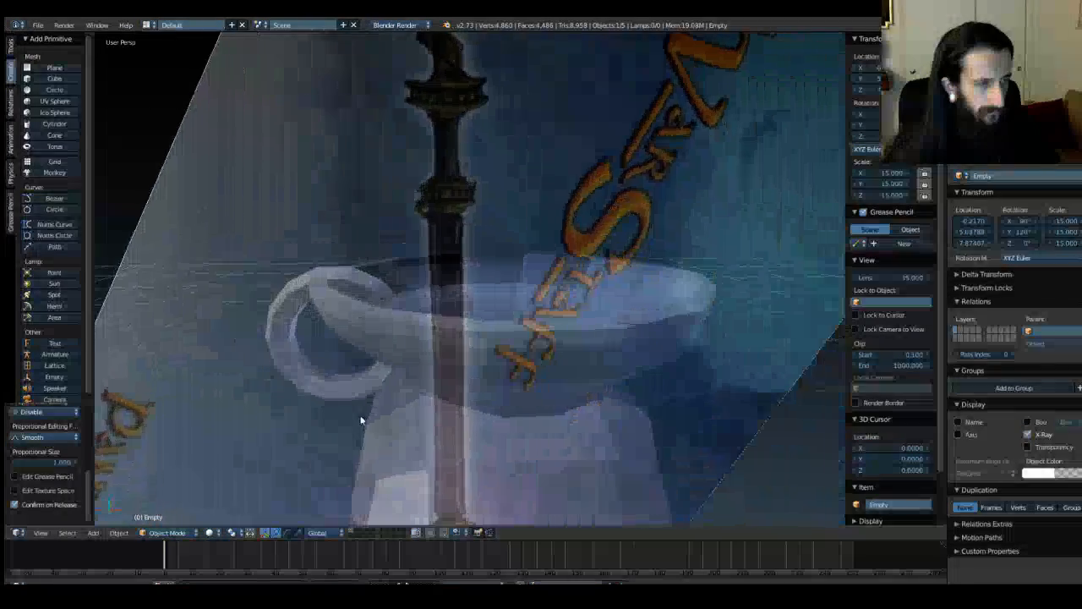
pyautogui.press('KP_1')
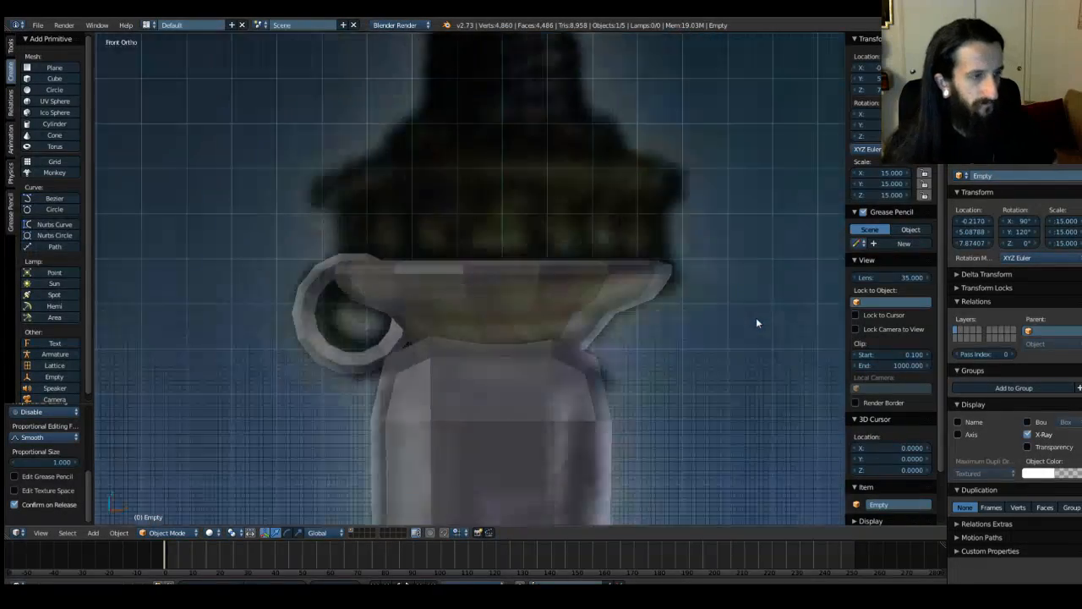
# Step: Put Guard_LP into Edit Mode in front view and hide the ring object
pyautogui.rightClick(505, 294)
pyautogui.press('Tab')
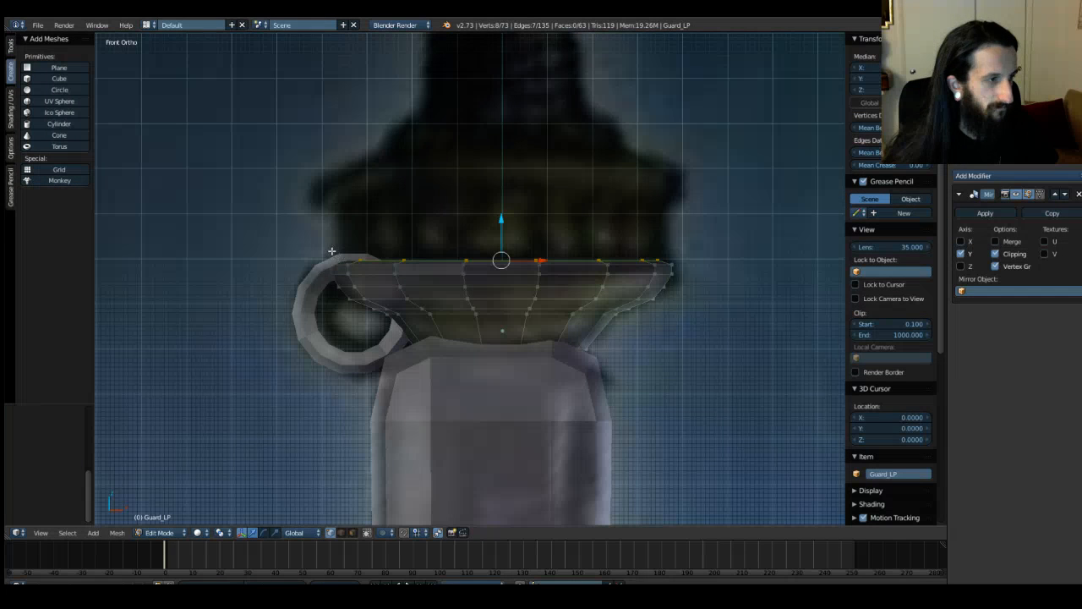
pyautogui.click(1047, 100)
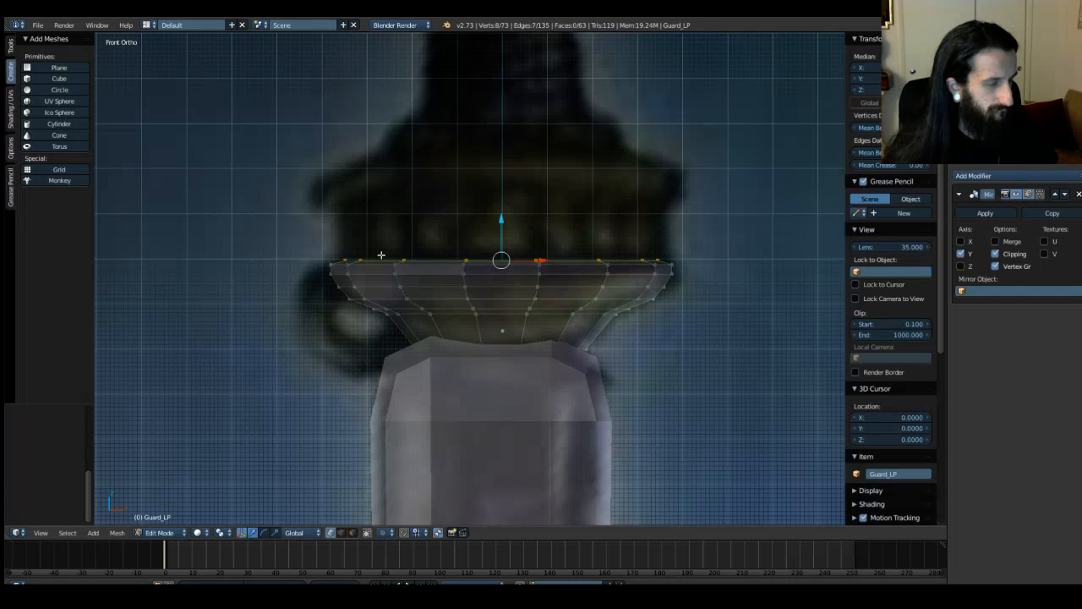
# Step: Extrude the guard's top edge row upward about 0.13 along Z, and raise it a further 0.015 to fit the reference band
pyautogui.press('e')
pyautogui.press('z')
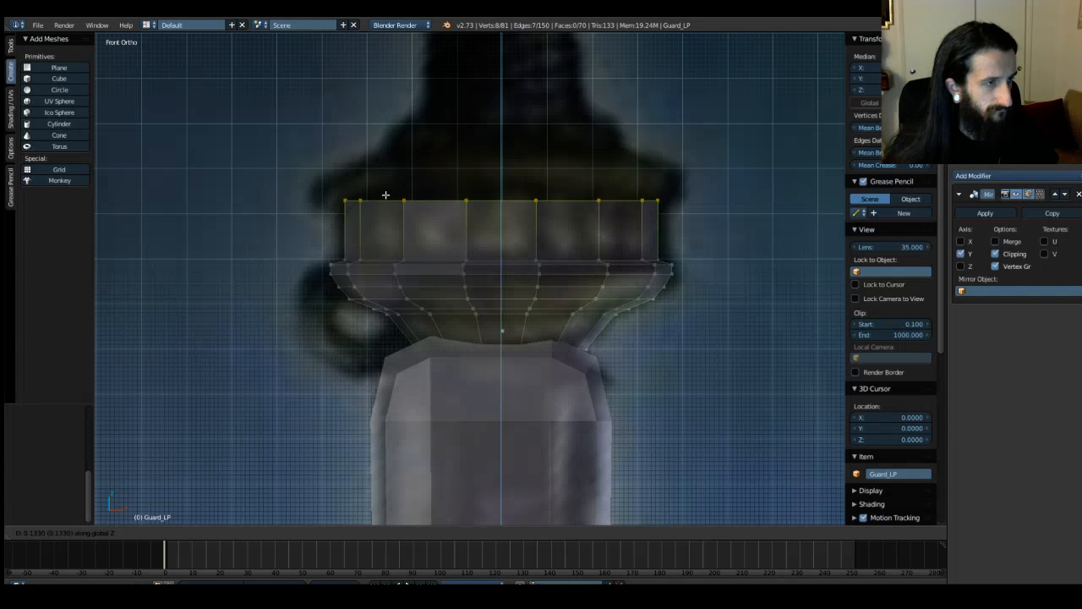
pyautogui.click(386, 194)
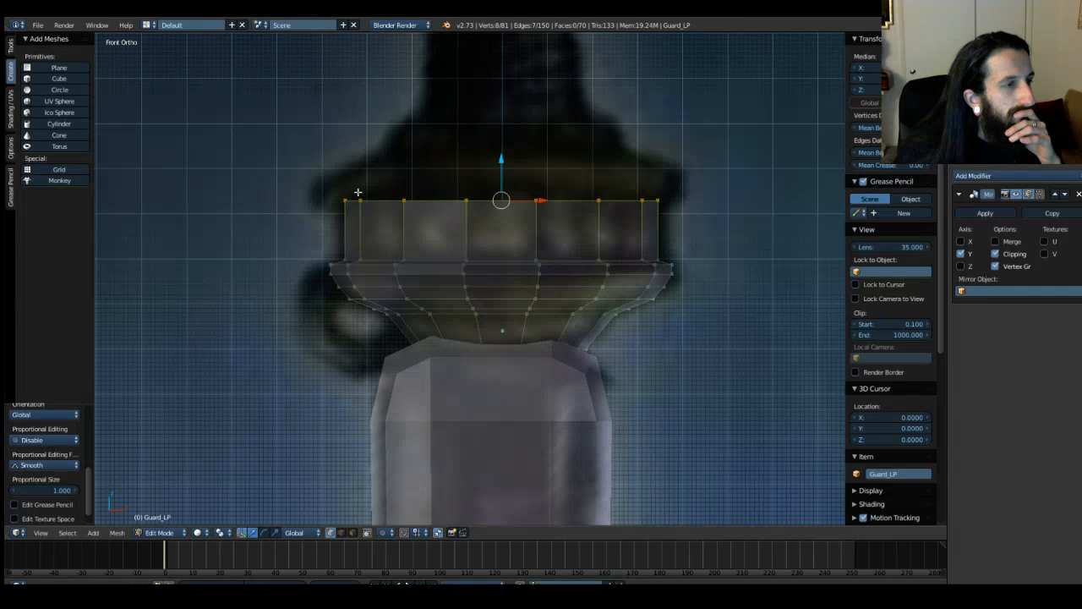
pyautogui.moveTo(502, 160); pyautogui.dragTo(502, 150)
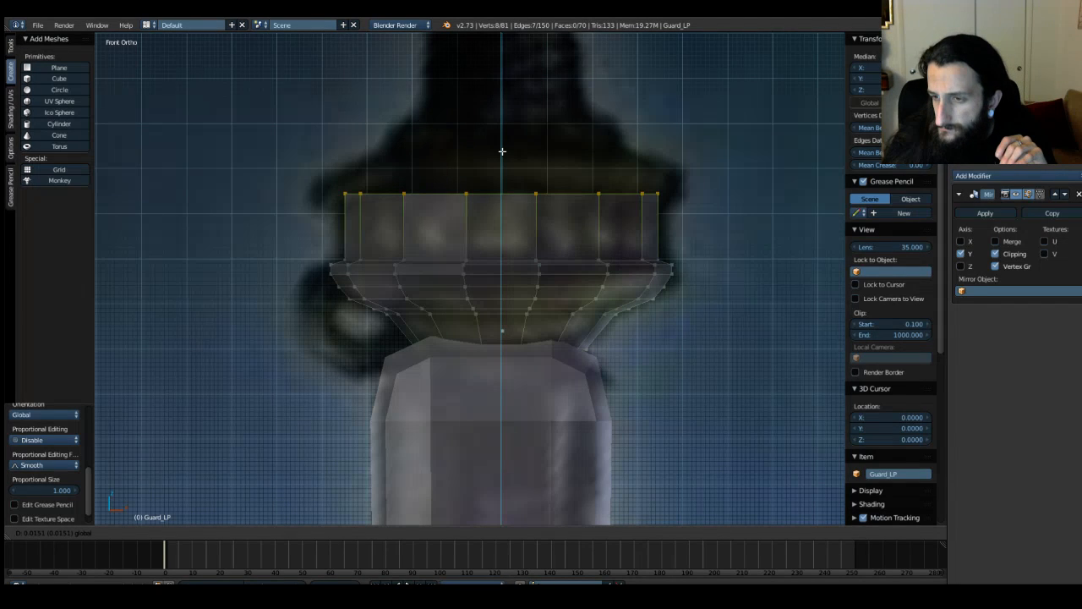
pyautogui.click(502, 151)
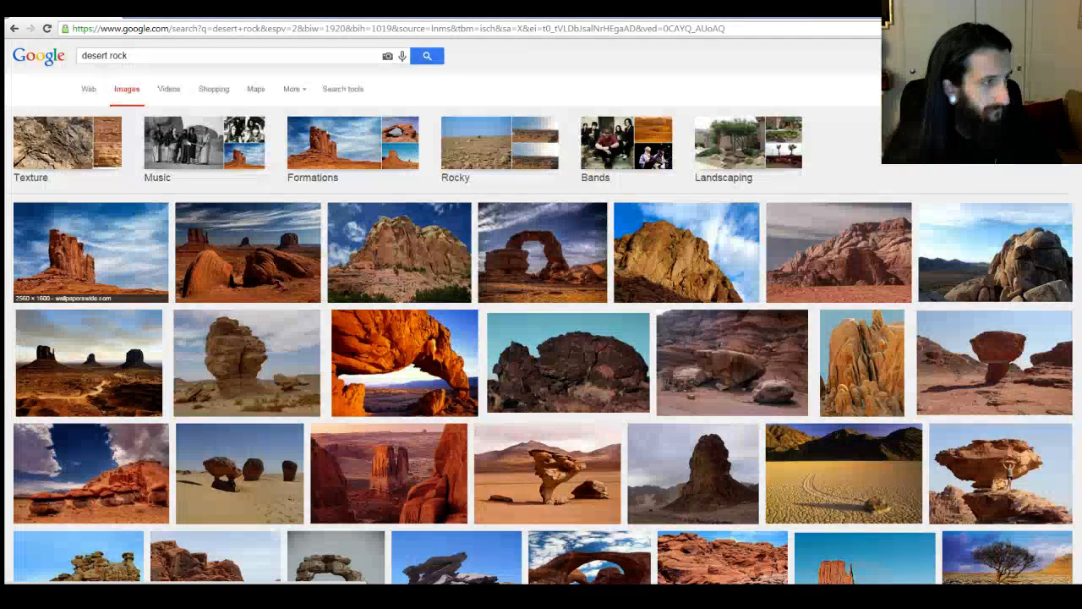
# Step: Switch to the browser's desert rock image results and examine the buttes, arch and layered rock formations in enlarged previews
pyautogui.click(91, 252)
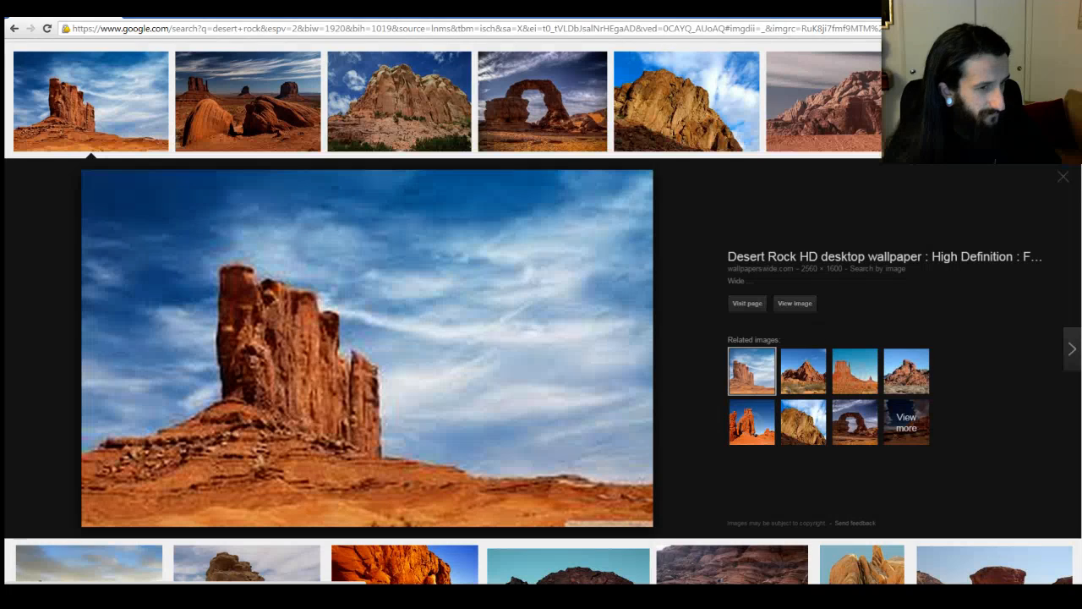
pyautogui.click(752, 422)
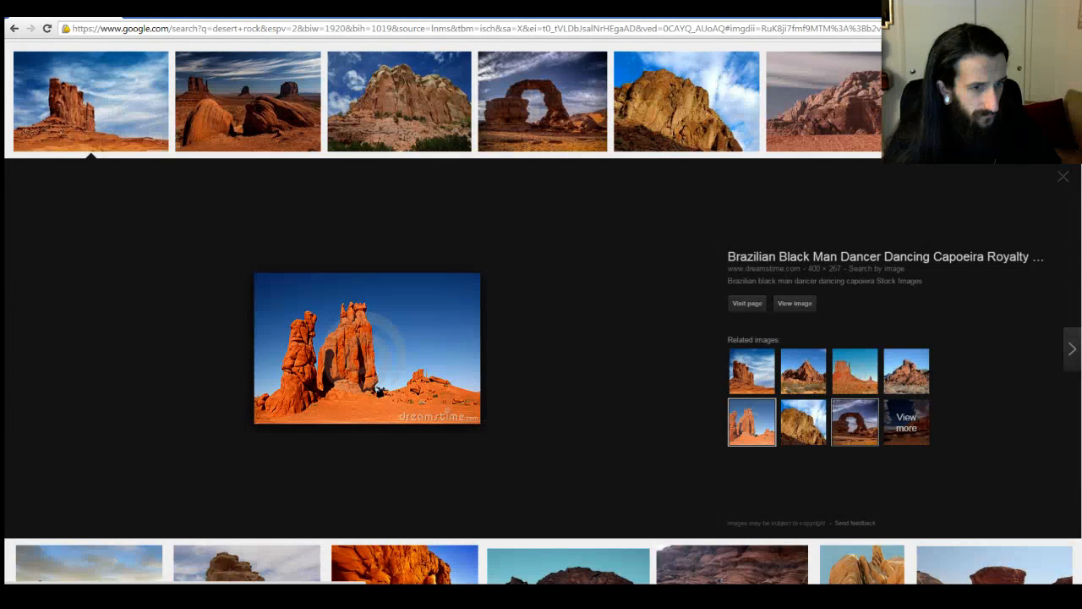
pyautogui.click(854, 371)
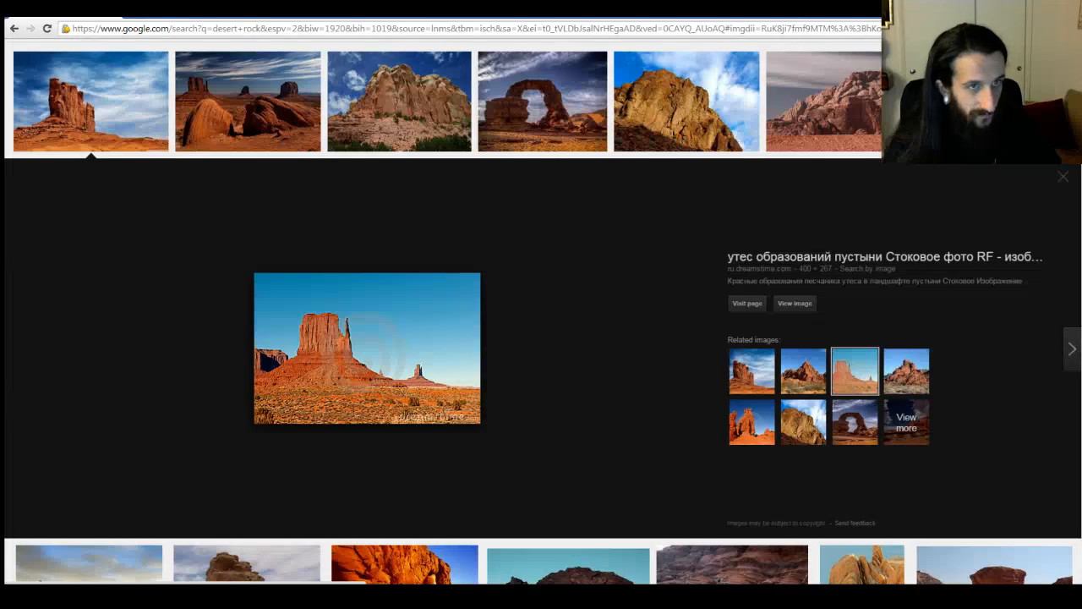
pyautogui.press('Escape')
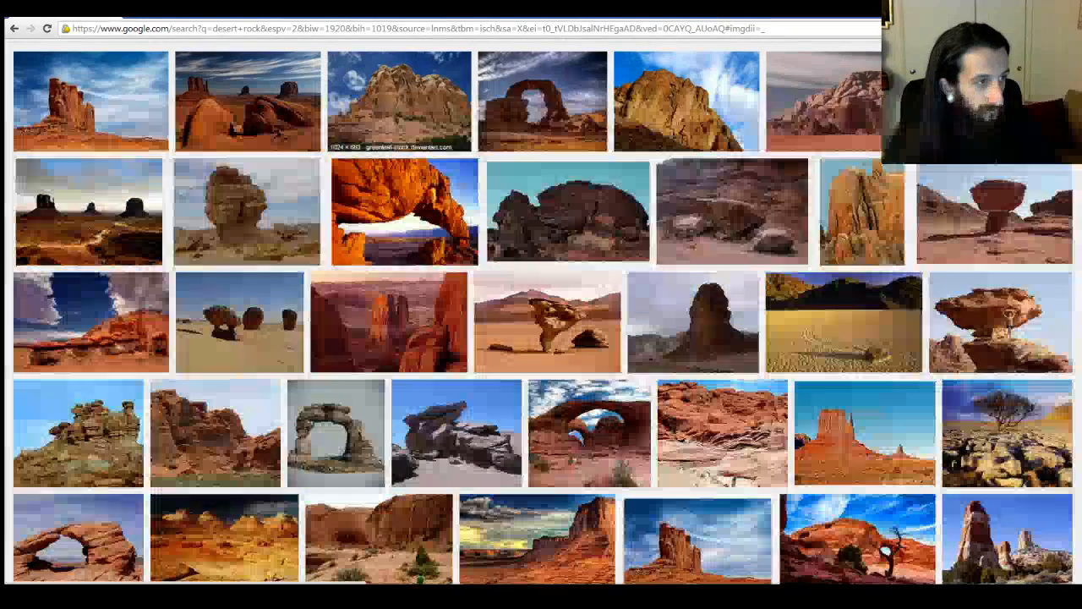
pyautogui.scroll(-1, 541, 296)
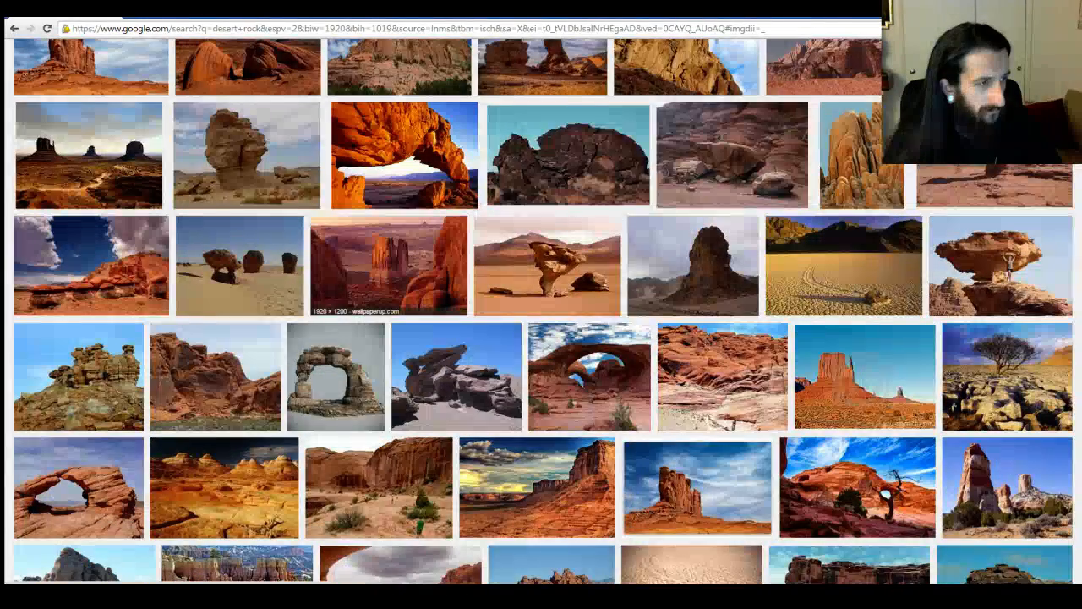
pyautogui.click(388, 265)
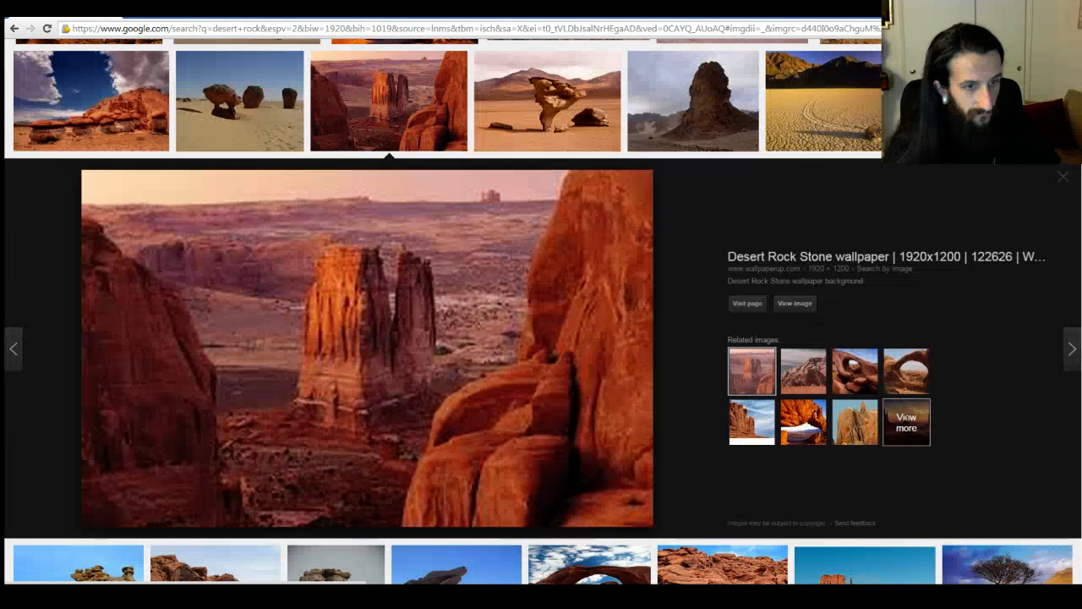
pyautogui.click(907, 370)
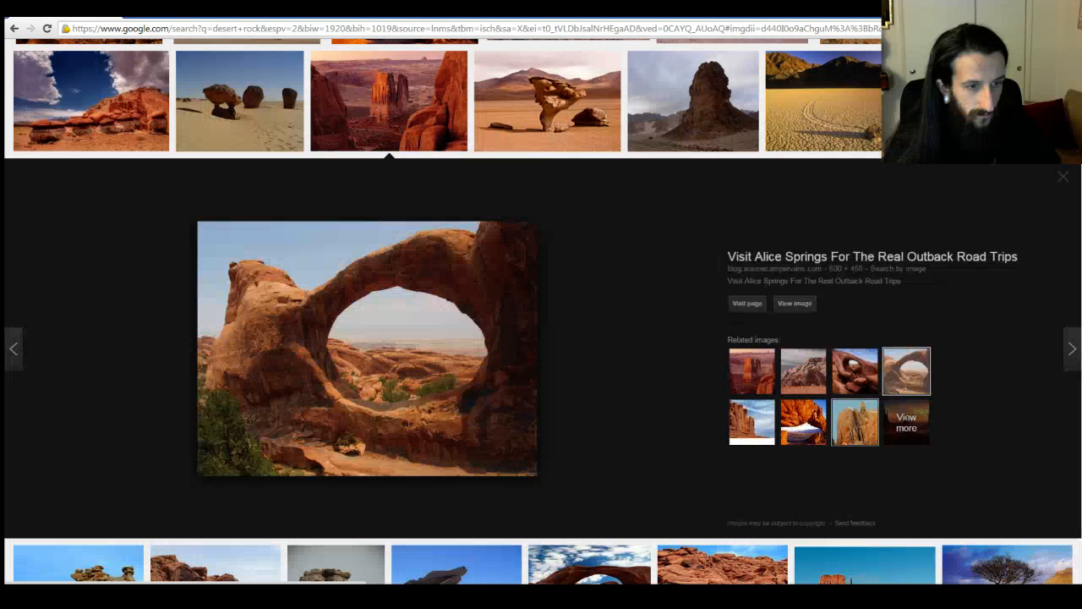
pyautogui.click(855, 422)
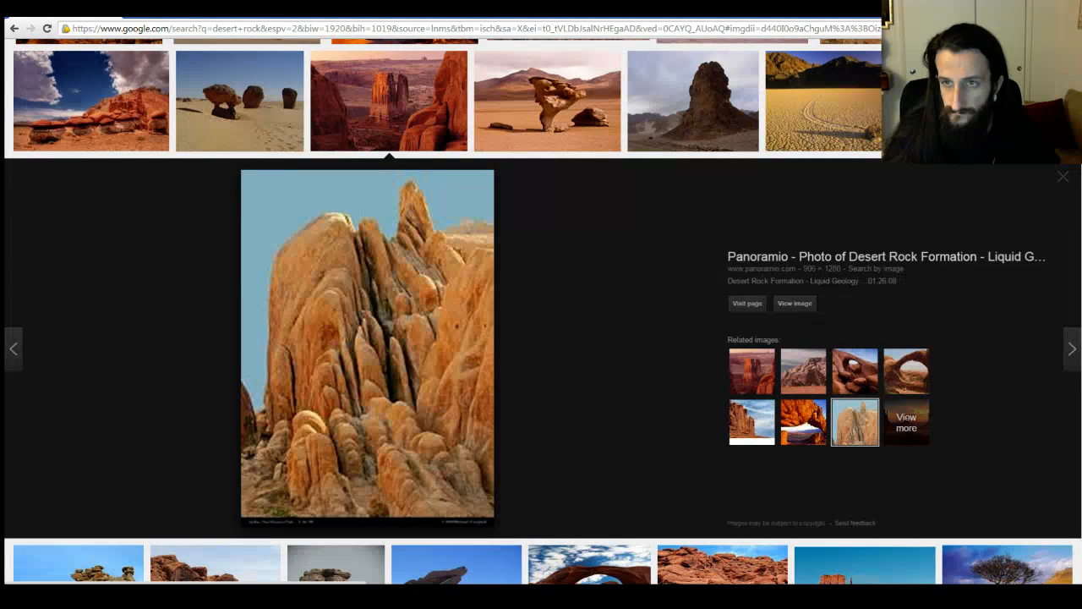
pyautogui.scroll(5, 541, 338)
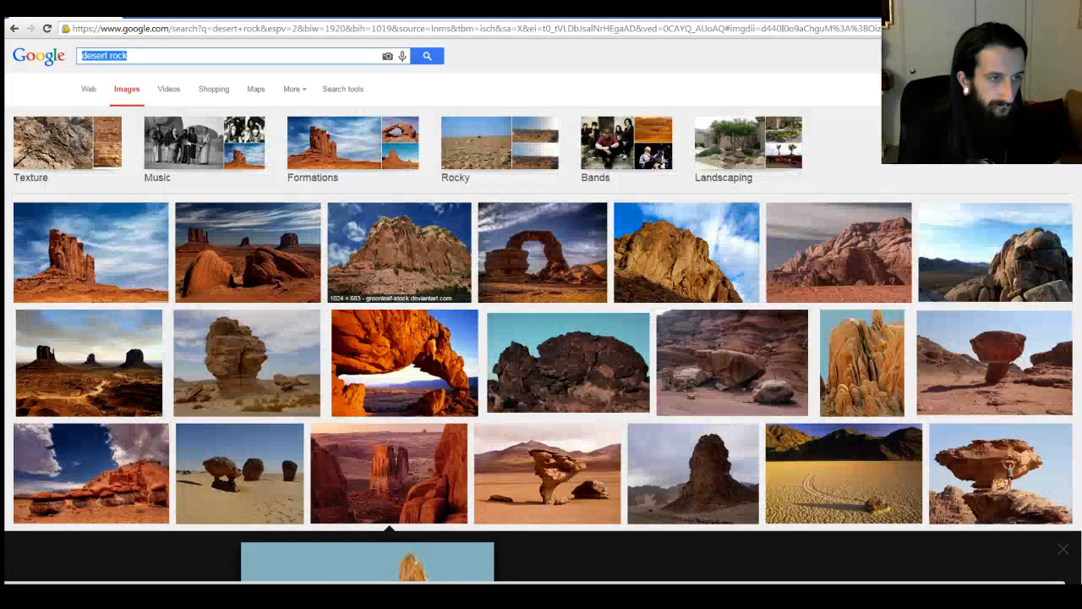
# Step: Search Google Images for "cambodia ruins" and enlarge the picture of moss-covered fallen blocks beside a temple
pyautogui.write('cambo')
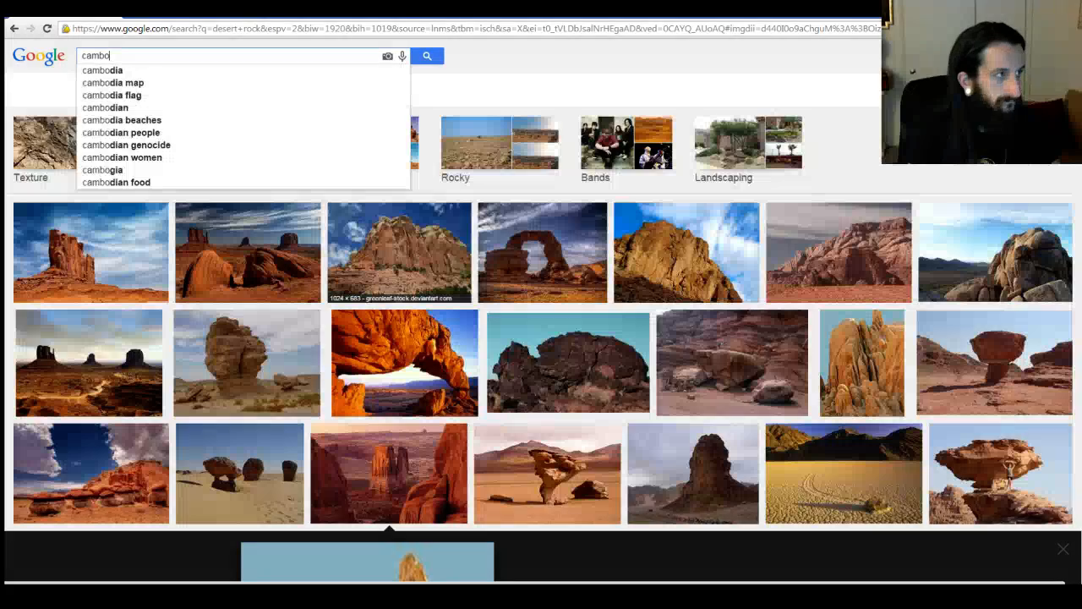
pyautogui.write('dia ruins')
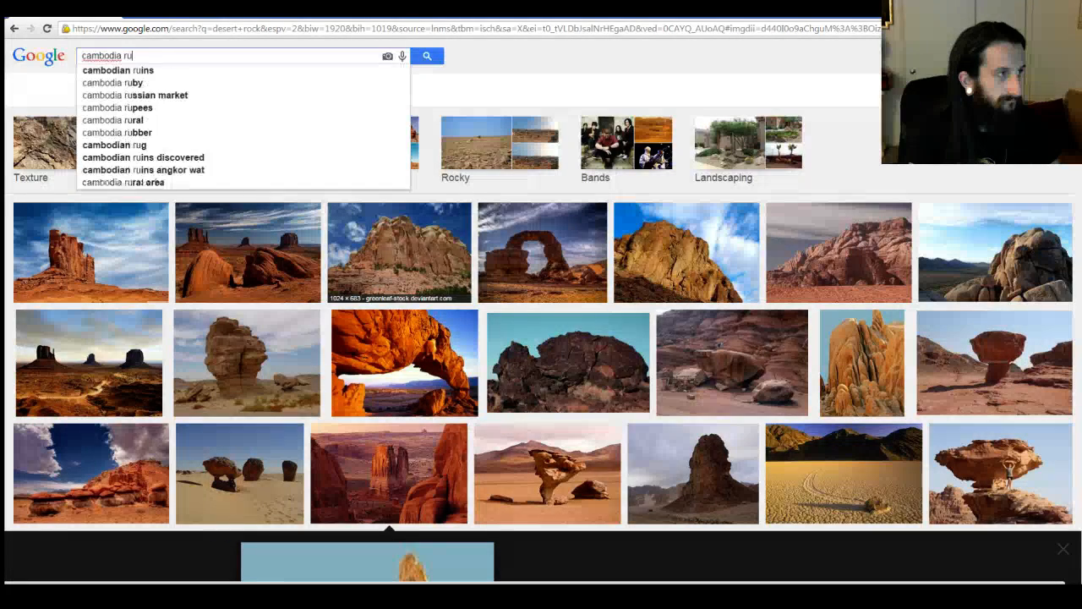
pyautogui.press('Return')
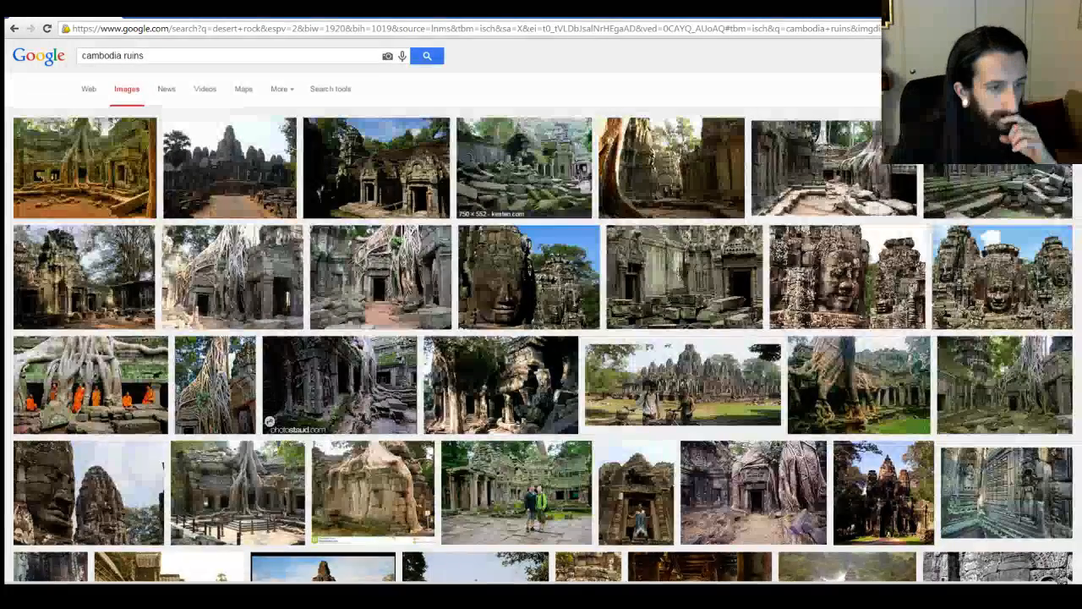
pyautogui.click(524, 167)
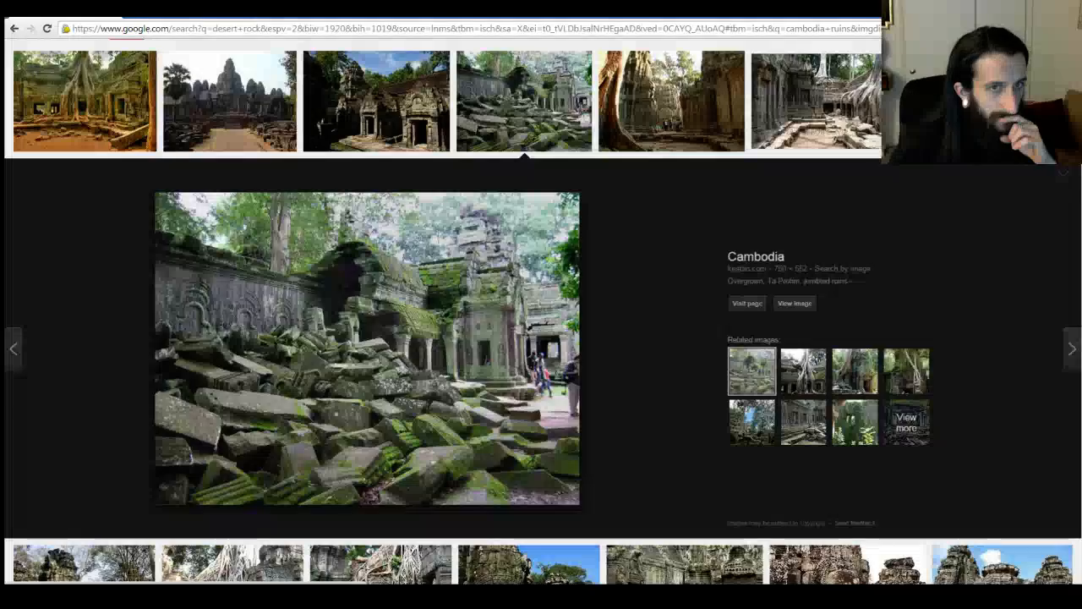
# Step: Close the enlarged ruins picture and search Google Images for "temperate forest rock formations"
pyautogui.press('Escape')
pyautogui.scroll(-5, 541, 311)
pyautogui.scroll(6, 541, 311)
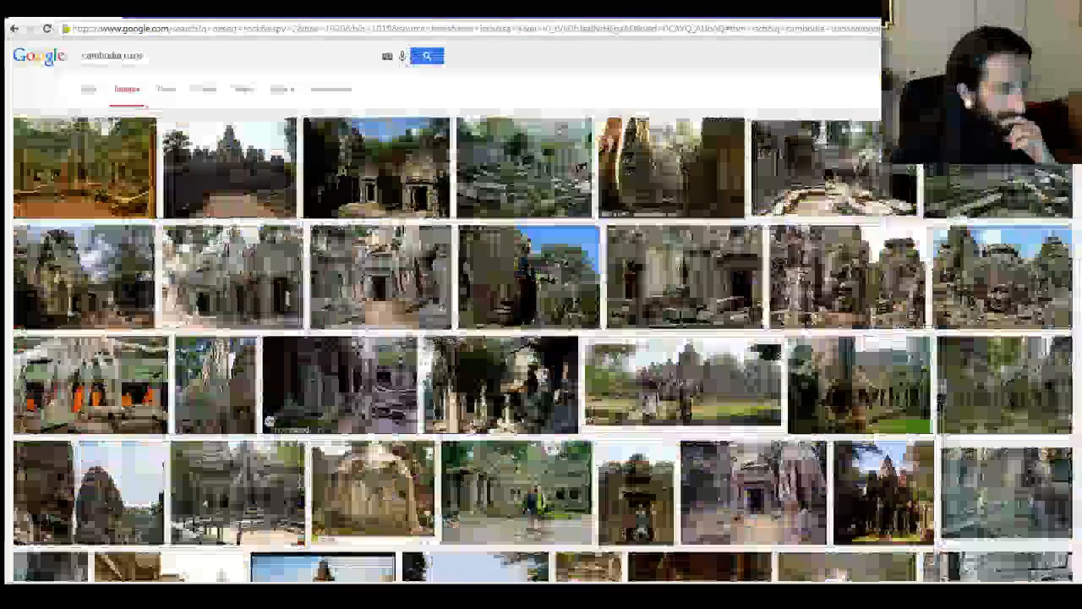
pyautogui.tripleClick(113, 56)
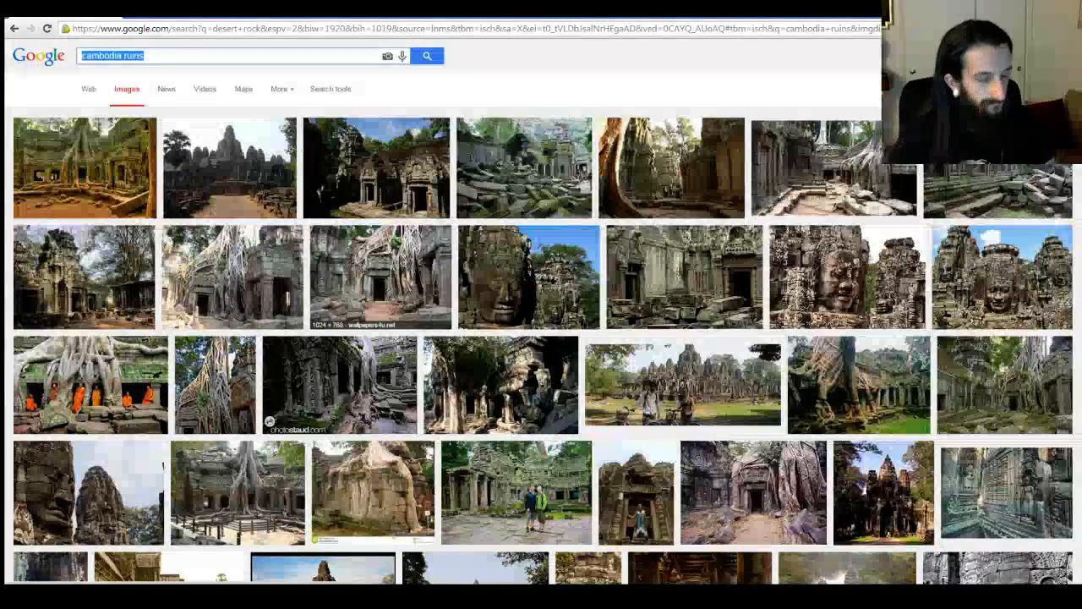
pyautogui.write('temporate')
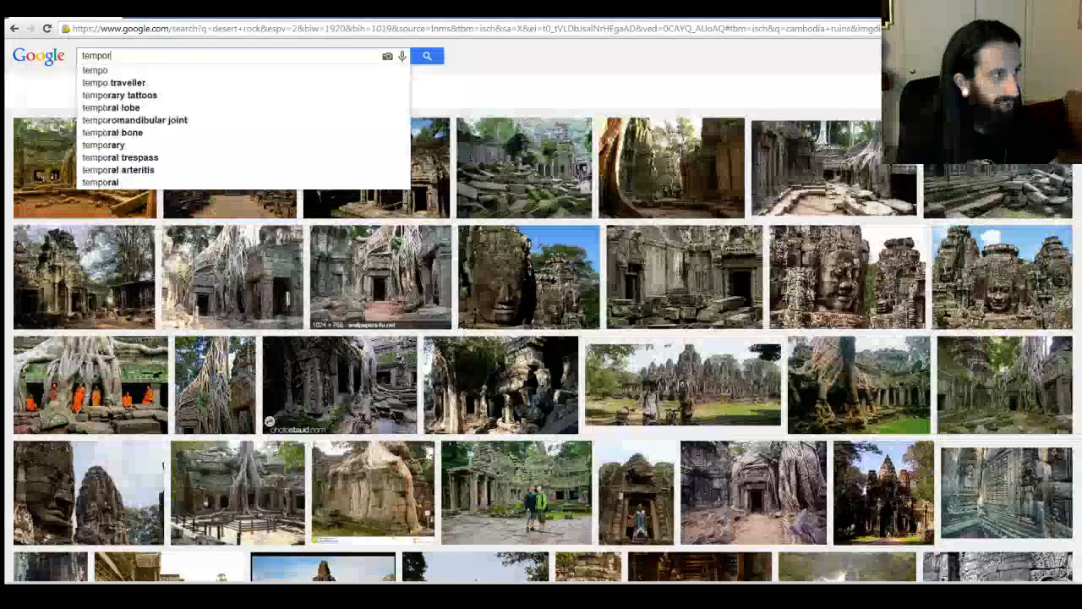
pyautogui.press('BackSpace')
pyautogui.press('BackSpace')
pyautogui.press('BackSpace')
pyautogui.press('BackSpace')
pyautogui.press('BackSpace')
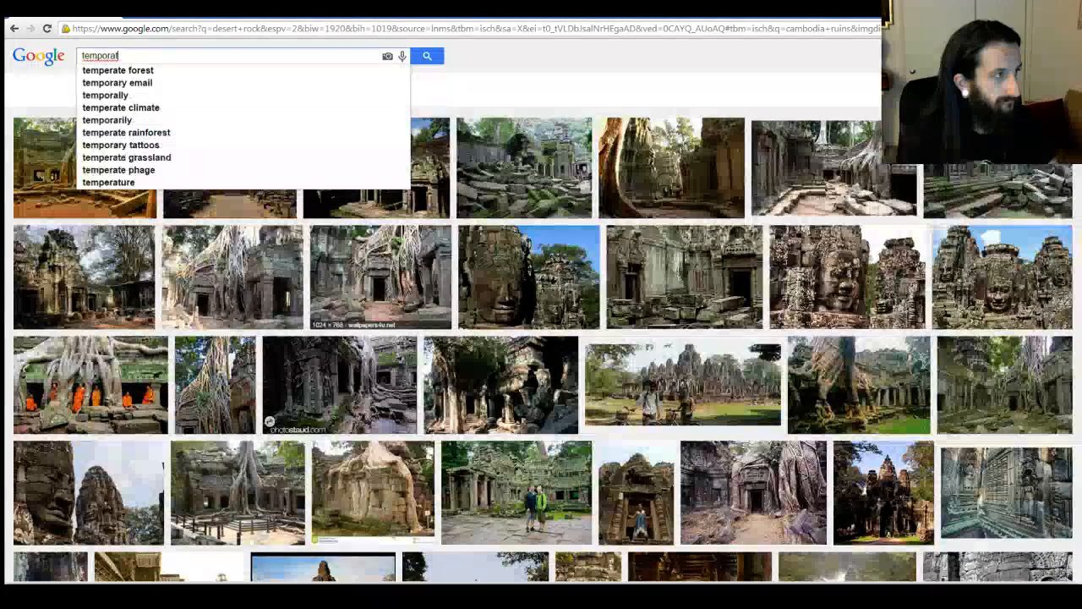
pyautogui.write('ereate forest rock')
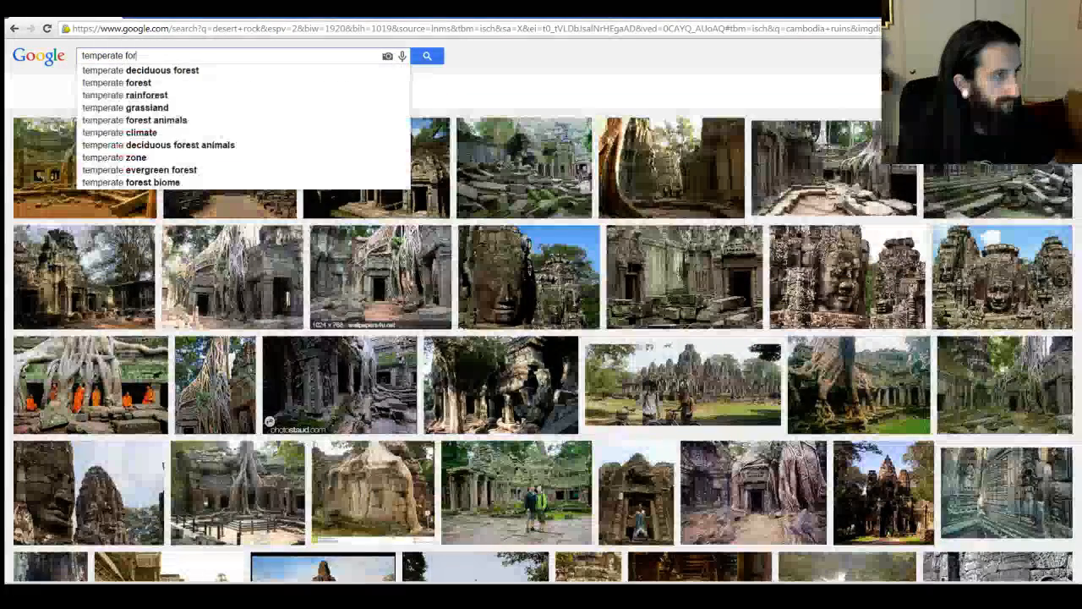
pyautogui.write(' formations')
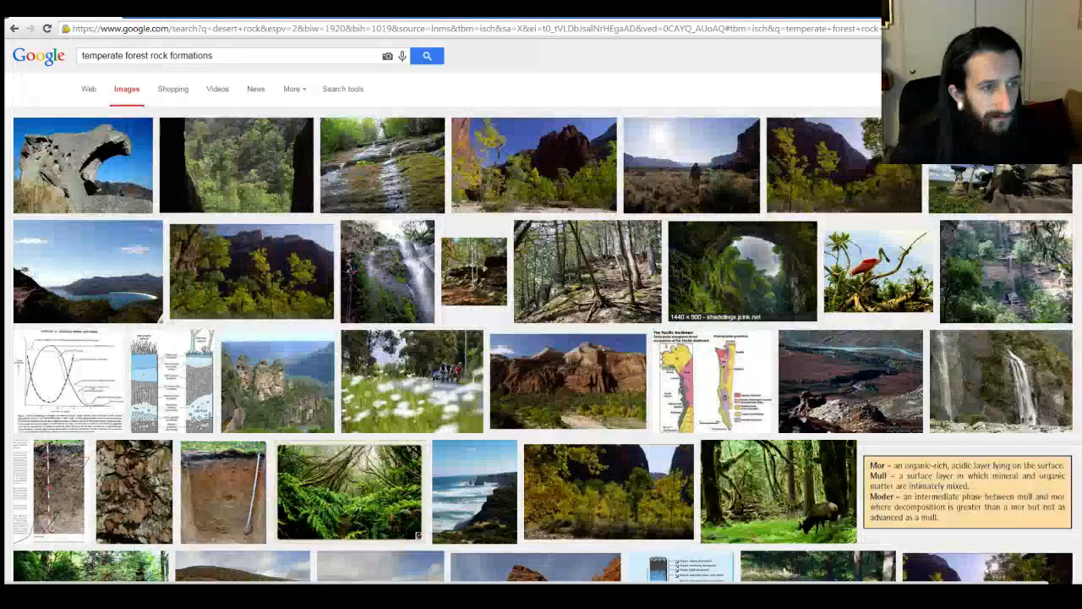
# Step: Examine the overgrown cave opening, the forest arches and the Zion rock formation in enlarged previews, and browse the remaining forest rock results
pyautogui.click(742, 270)
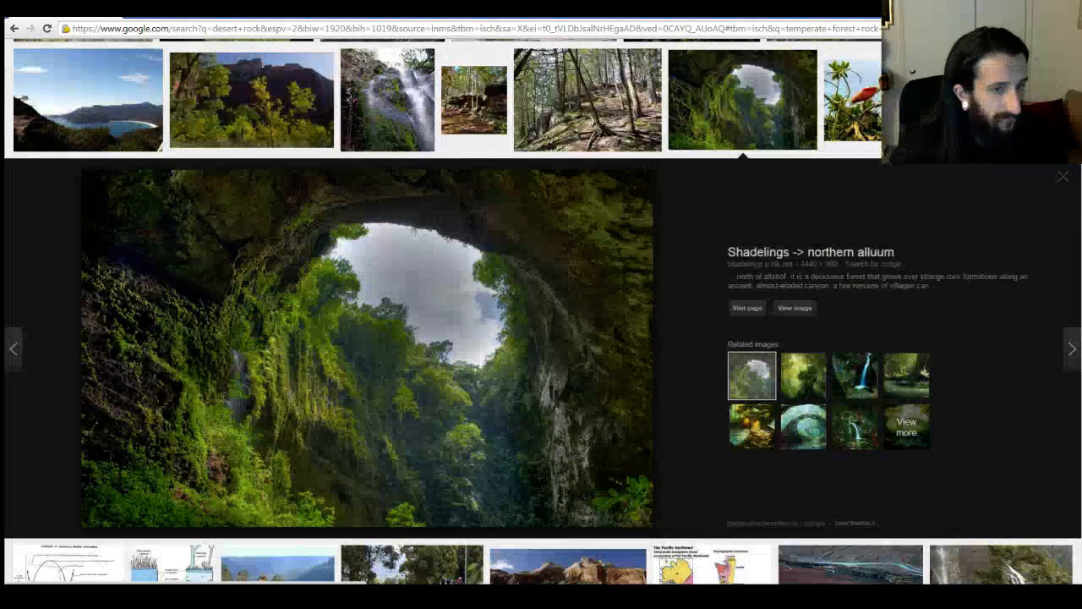
pyautogui.click(803, 426)
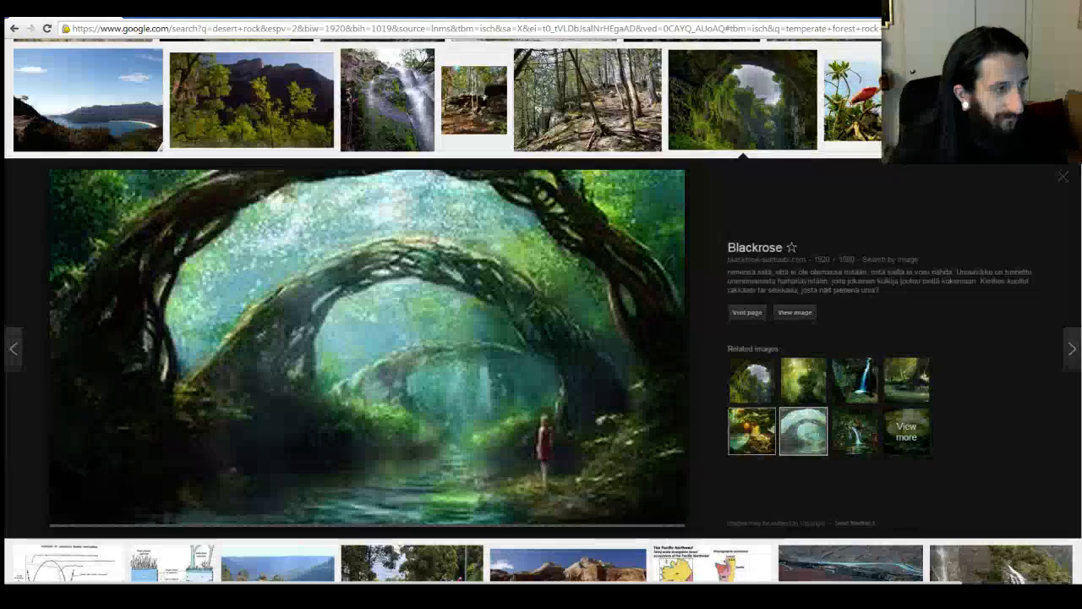
pyautogui.press('Escape')
pyautogui.scroll(-1, 568, 156)
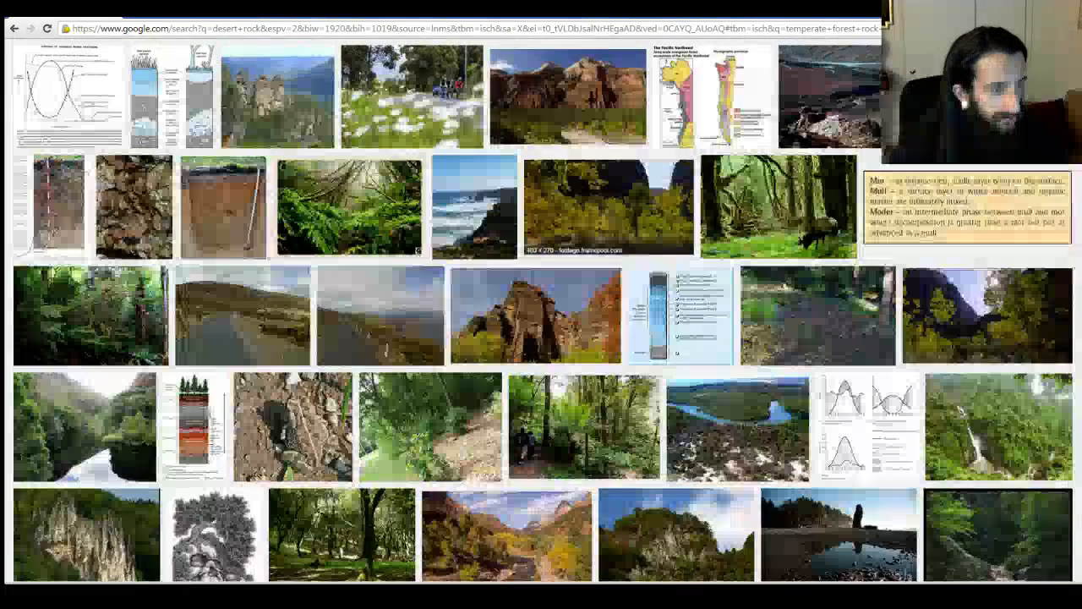
pyautogui.click(535, 314)
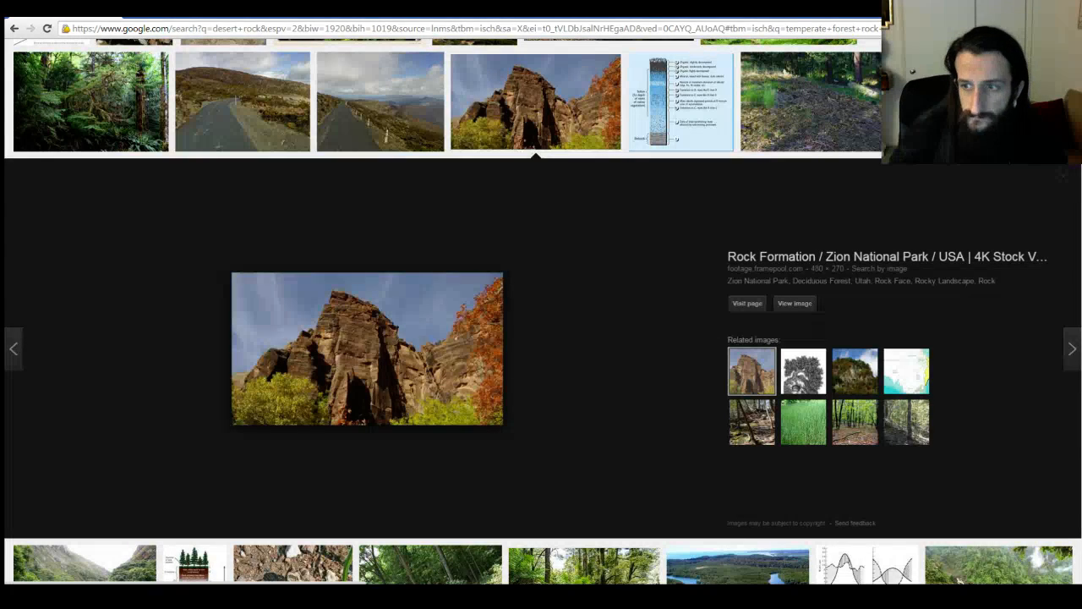
pyautogui.press('Escape')
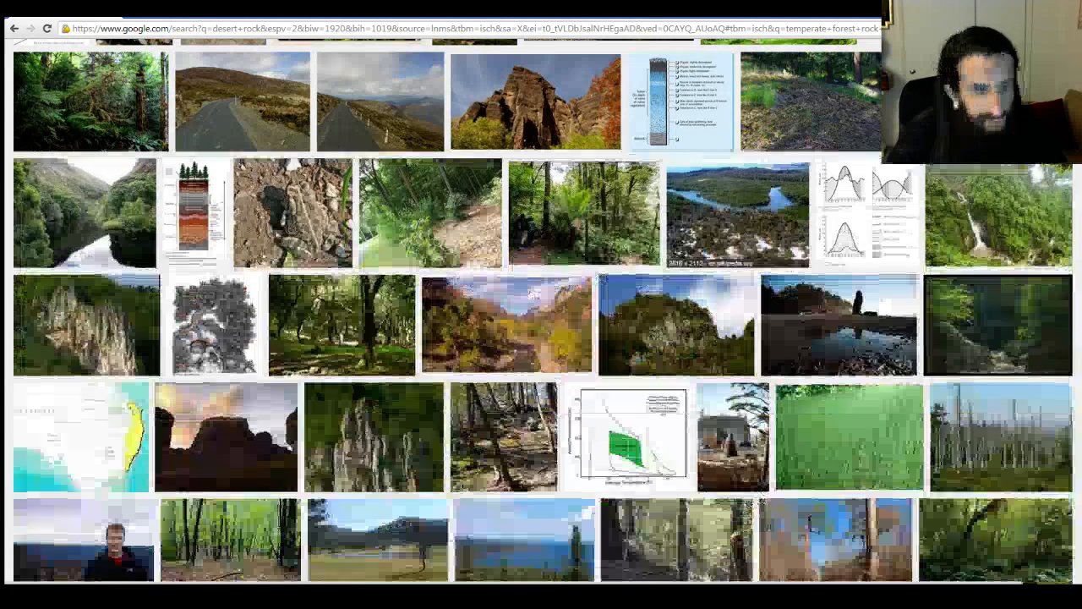
pyautogui.scroll(-2, 676, 211)
pyautogui.scroll(-2, 548, 304)
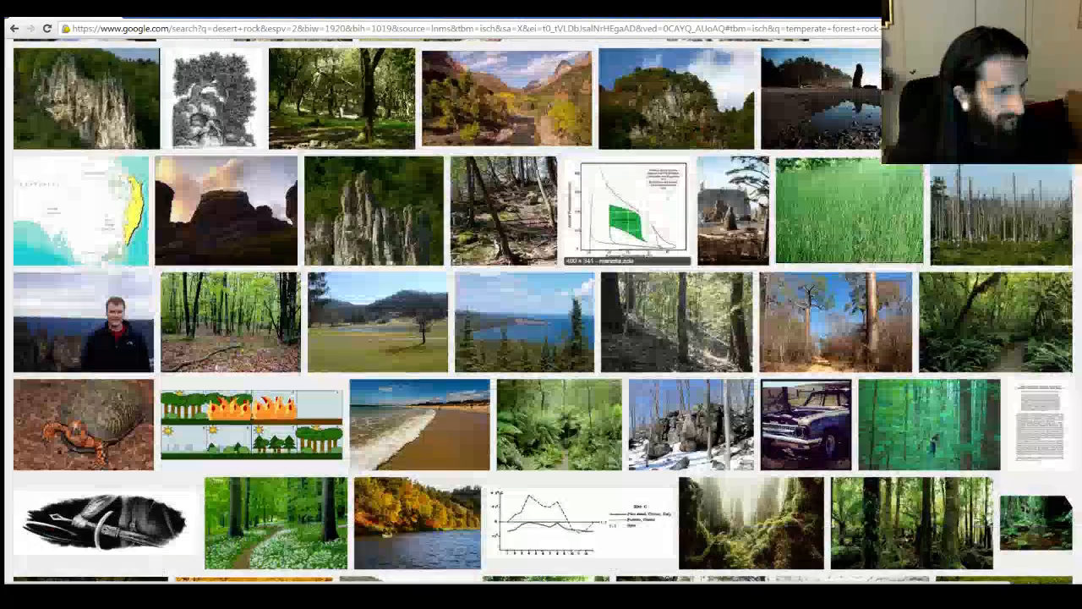
pyautogui.scroll(-5, 548, 305)
pyautogui.scroll(1, 541, 304)
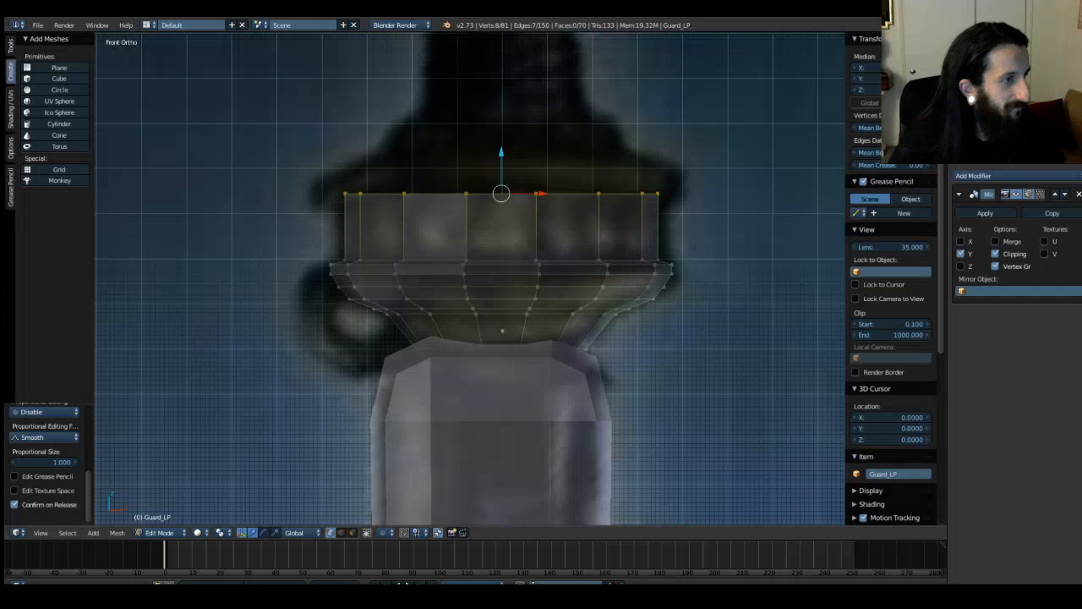
# Step: Switch to Blender and lower the guard's top edge row along Z, checking it against the whole staff reference
pyautogui.moveTo(501, 153); pyautogui.dragTo(495, 186)
pyautogui.scroll(-10, 810, 235)
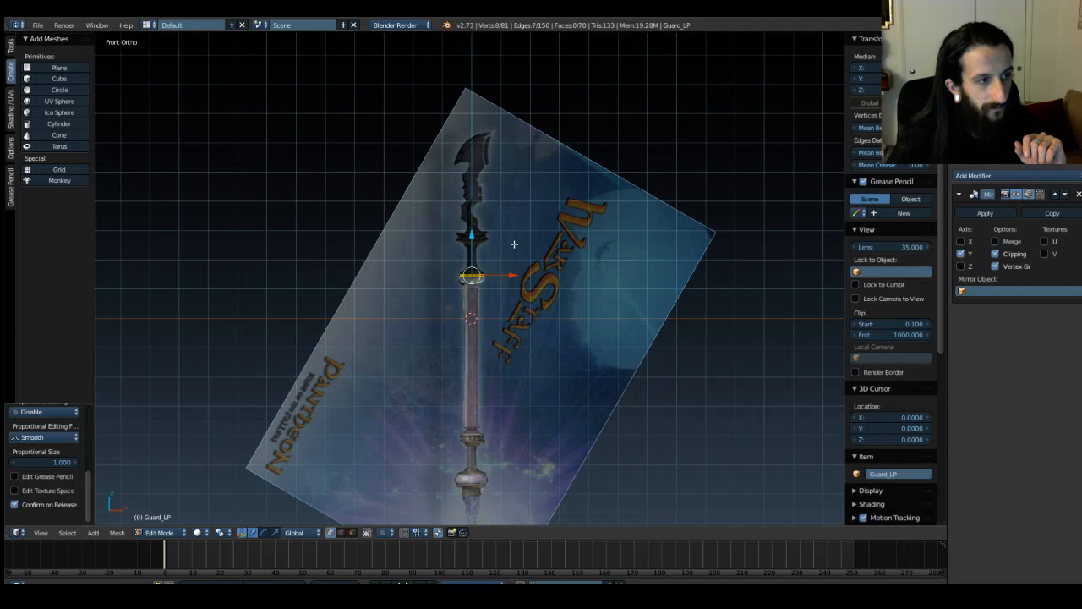
pyautogui.scroll(10, 496, 244)
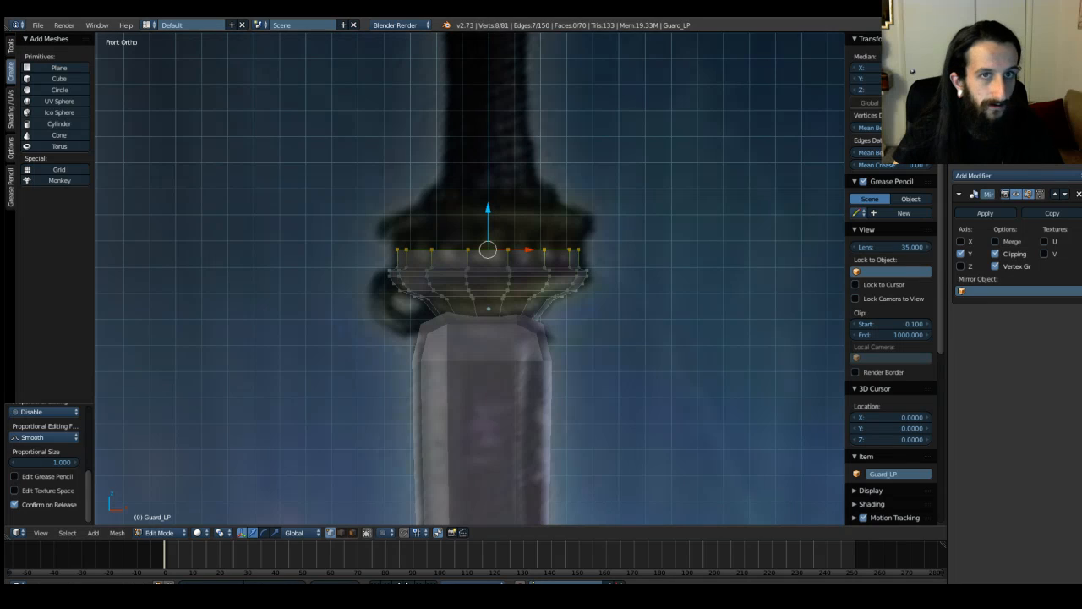
# Step: Open Paint and sketch a vertical line beside a slanted line meeting a ground line, with a downward arrow along the slant
pyautogui.click(18, 597)
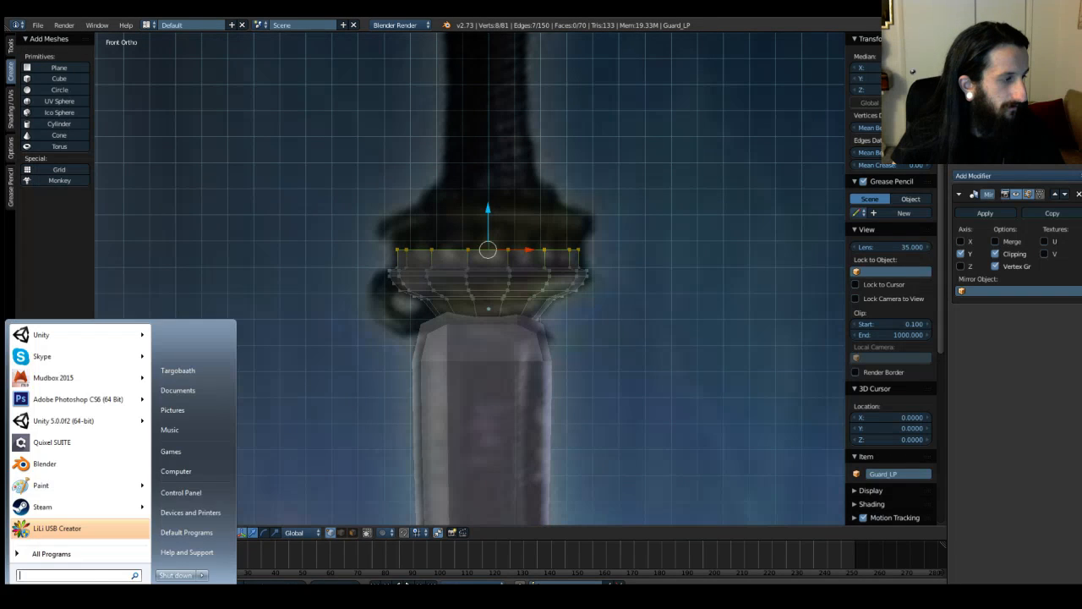
pyautogui.click(51, 486)
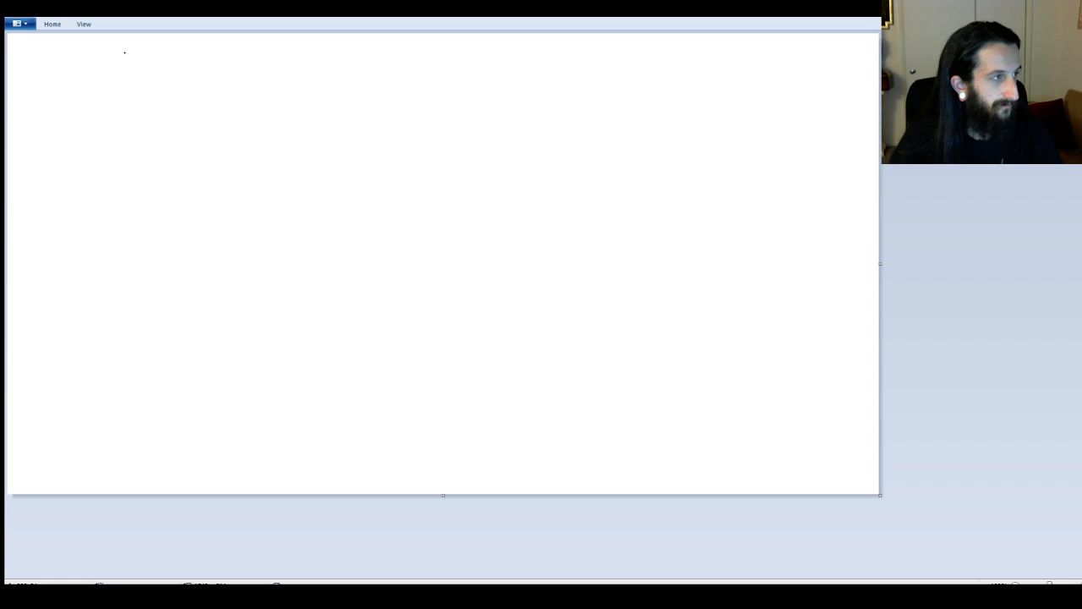
pyautogui.moveTo(363, 123); pyautogui.dragTo(364, 247)
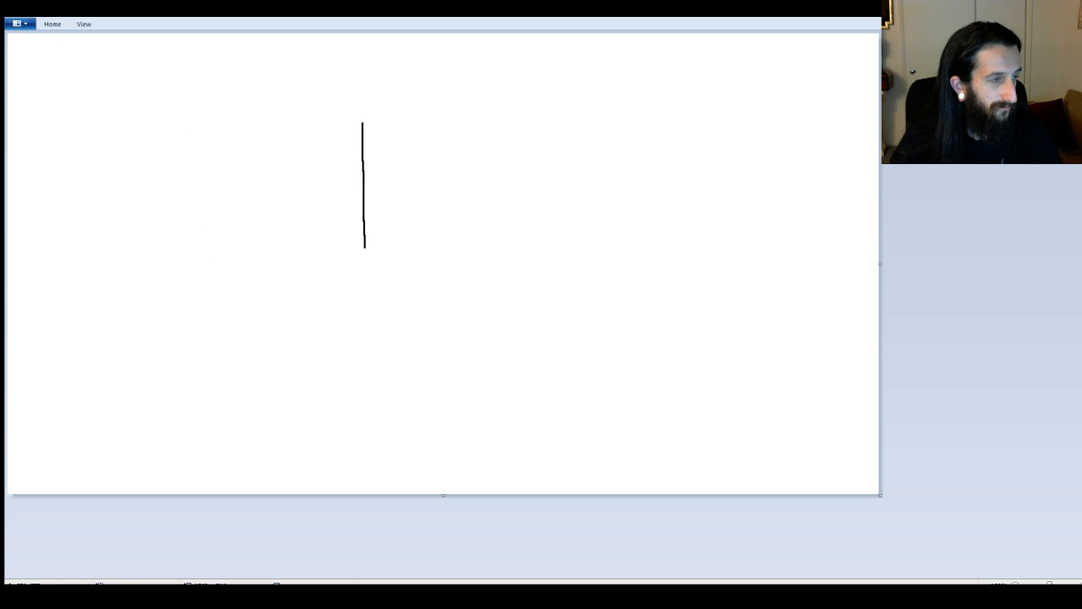
pyautogui.moveTo(519, 98)
pyautogui.mouseDown()
pyautogui.moveTo(546, 259)
pyautogui.moveTo(643, 263)
pyautogui.mouseUp()
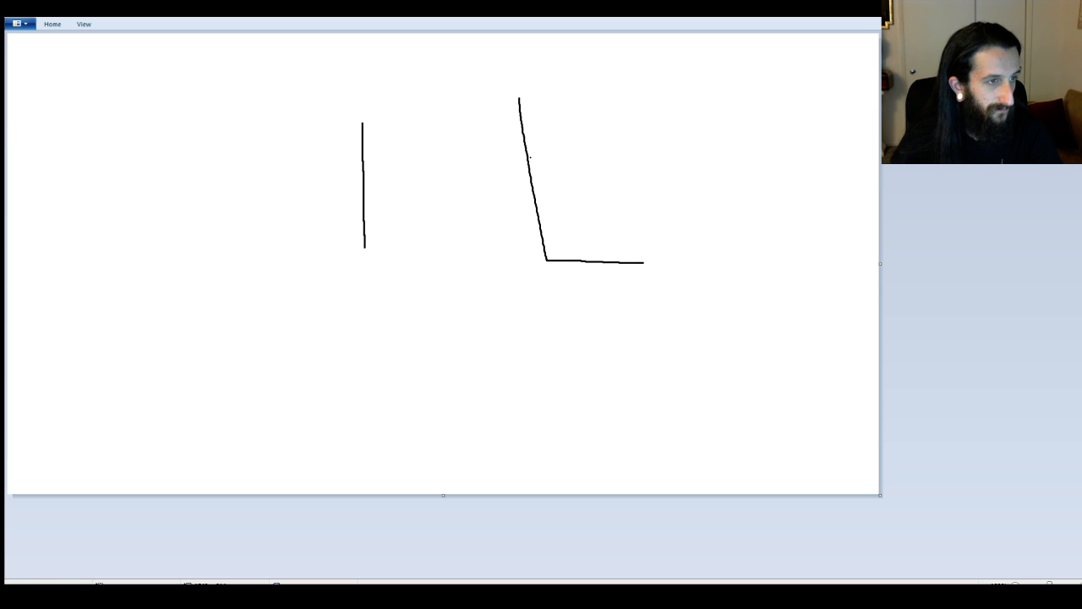
pyautogui.moveTo(548, 261); pyautogui.dragTo(450, 248)
pyautogui.moveTo(522, 172)
pyautogui.mouseDown()
pyautogui.moveTo(517, 245)
pyautogui.moveTo(502, 235)
pyautogui.mouseUp()
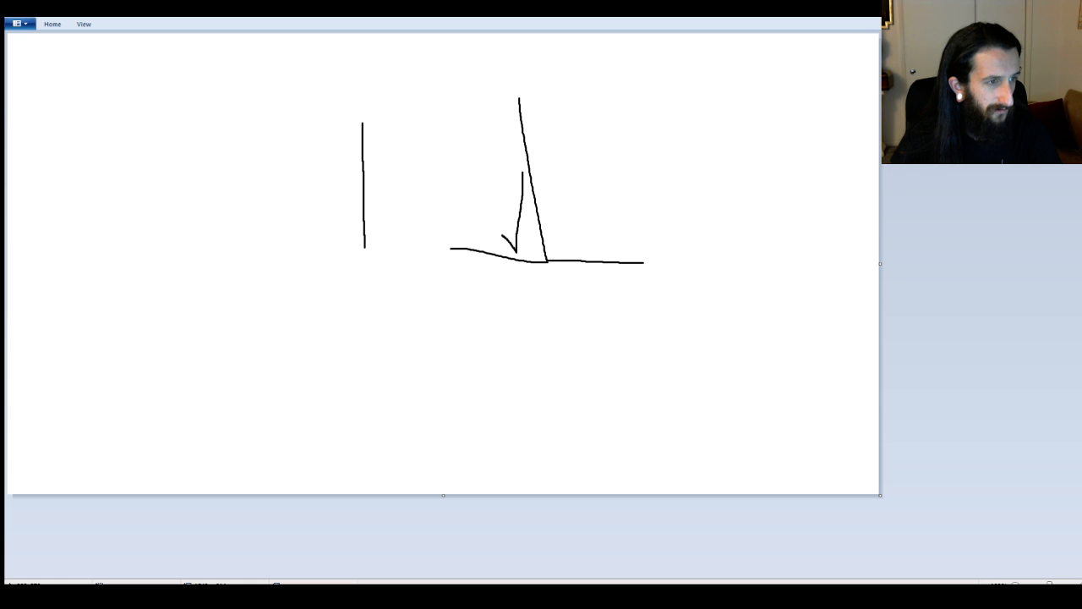
# Step: Sketch a shallow peak, a stepped zigzag, a rising wavy contour and a bent curve, and close Paint without keeping the drawing
pyautogui.moveTo(421, 388)
pyautogui.mouseDown()
pyautogui.moveTo(531, 355)
pyautogui.moveTo(595, 357)
pyautogui.moveTo(700, 395)
pyautogui.moveTo(716, 359)
pyautogui.moveTo(744, 345)
pyautogui.moveTo(726, 318)
pyautogui.moveTo(838, 315)
pyautogui.mouseUp()
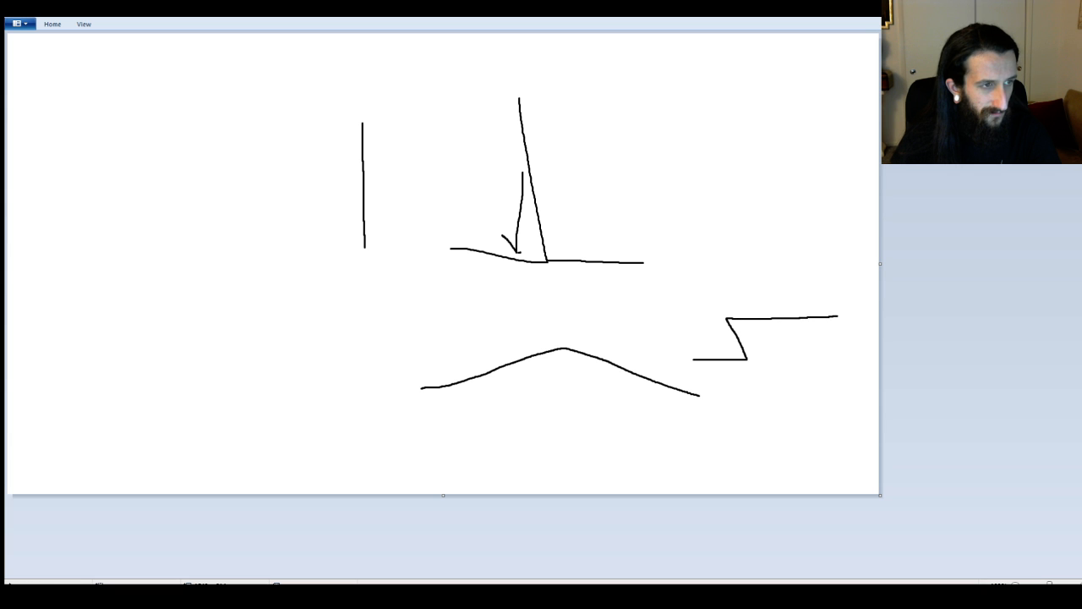
pyautogui.moveTo(133, 393)
pyautogui.mouseDown()
pyautogui.moveTo(222, 358)
pyautogui.moveTo(282, 375)
pyautogui.moveTo(438, 286)
pyautogui.moveTo(510, 277)
pyautogui.mouseUp()
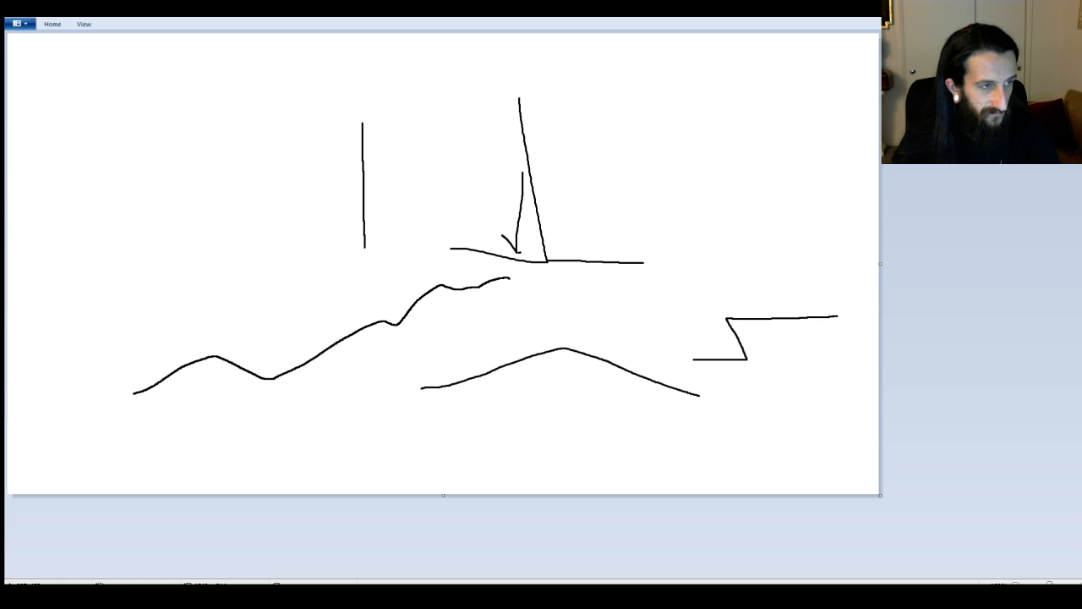
pyautogui.moveTo(728, 199); pyautogui.dragTo(735, 180)
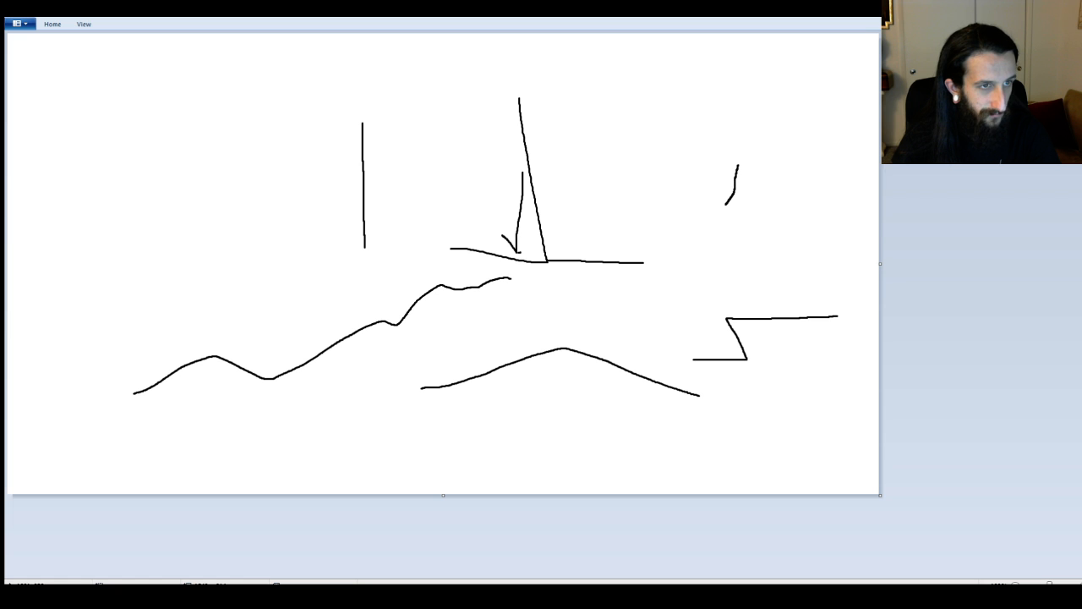
pyautogui.moveTo(745, 124); pyautogui.dragTo(713, 96)
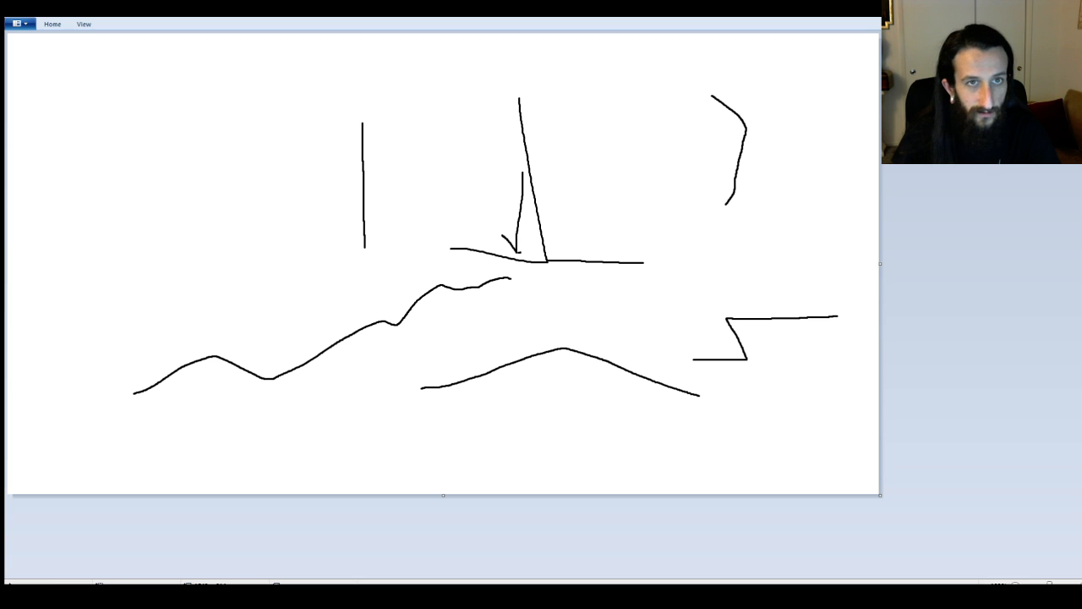
pyautogui.hotkey('alt', 'F4')
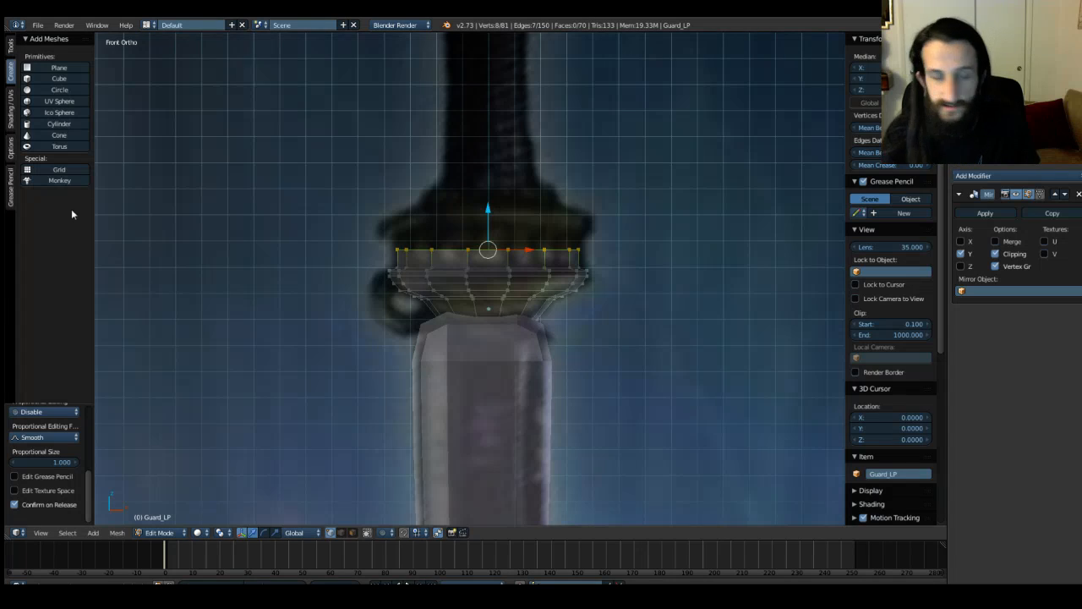
# Step: Raise the guard's top edge row along Z to the upper edge of the light band in the reference, checking against the whole staff
pyautogui.scroll(1, 281, 249)
pyautogui.scroll(4, 280, 249)
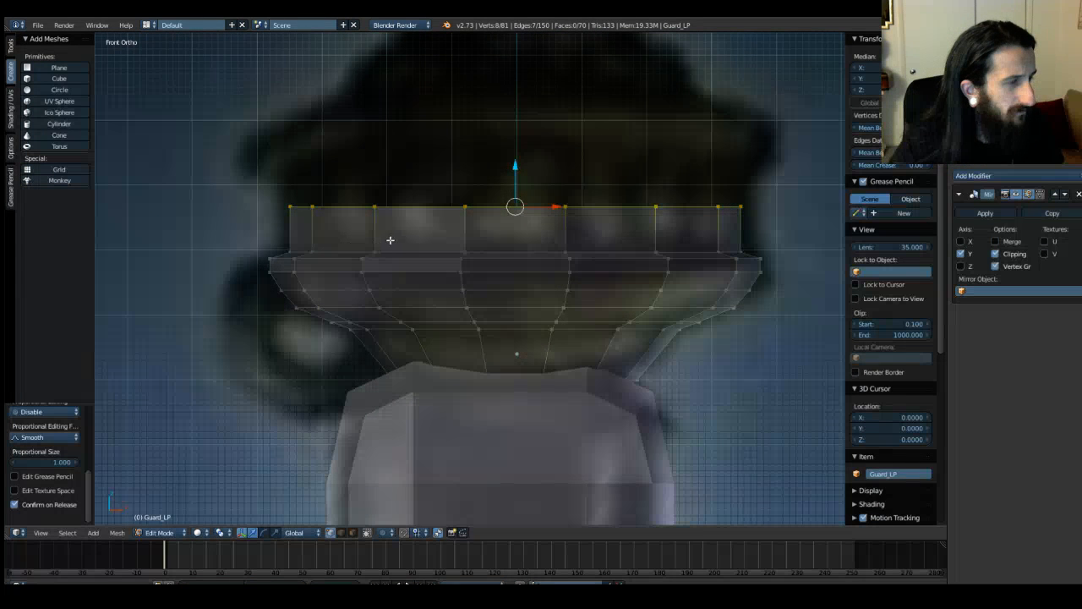
pyautogui.moveTo(516, 166); pyautogui.dragTo(523, 132)
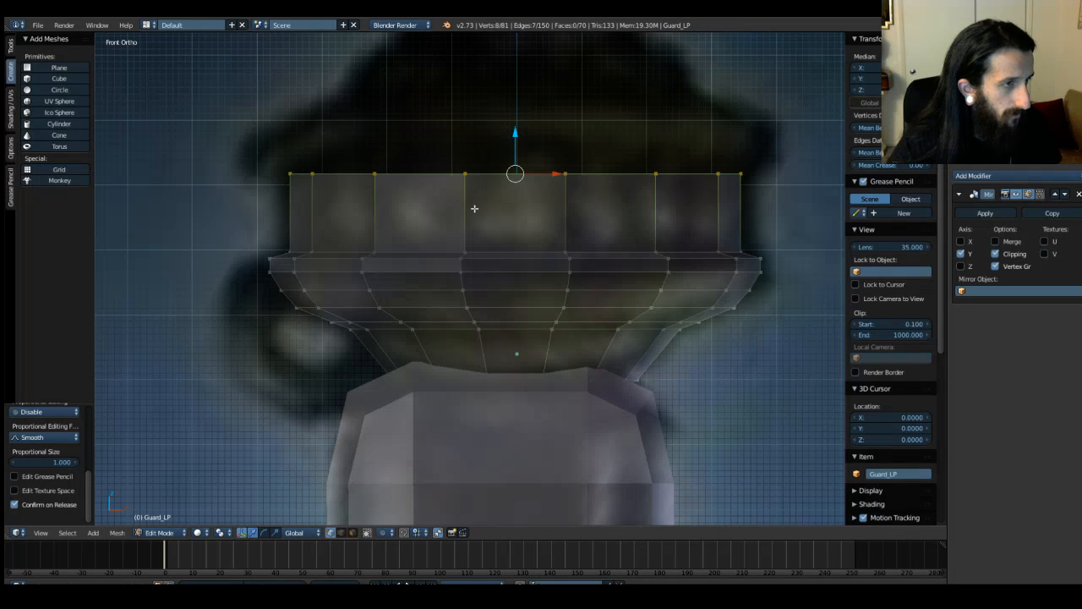
pyautogui.scroll(-8, 474, 208)
pyautogui.scroll(-4, 478, 258)
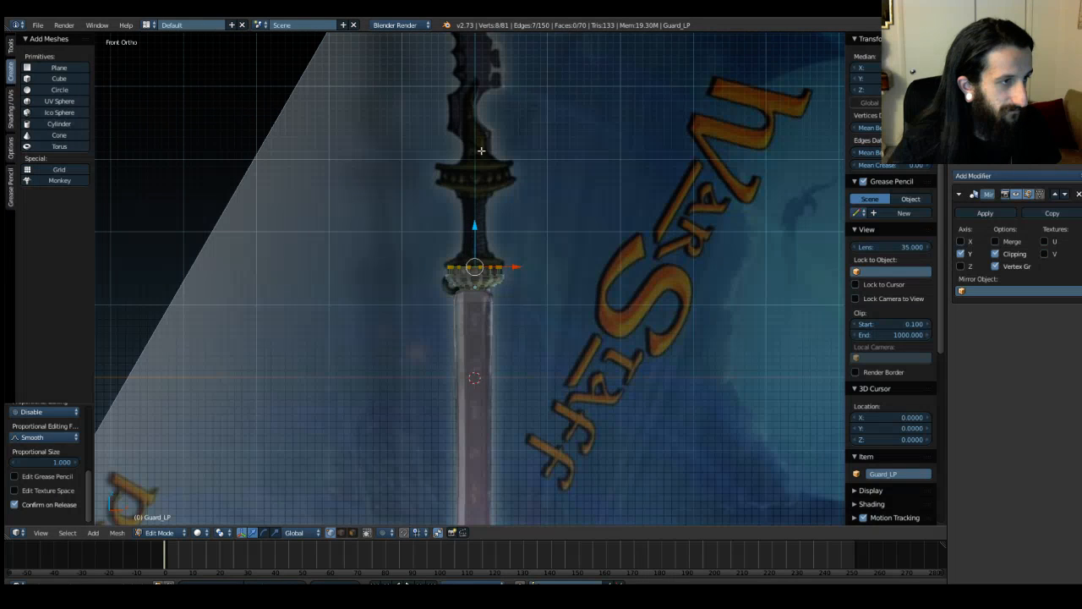
pyautogui.scroll(-3, 483, 230)
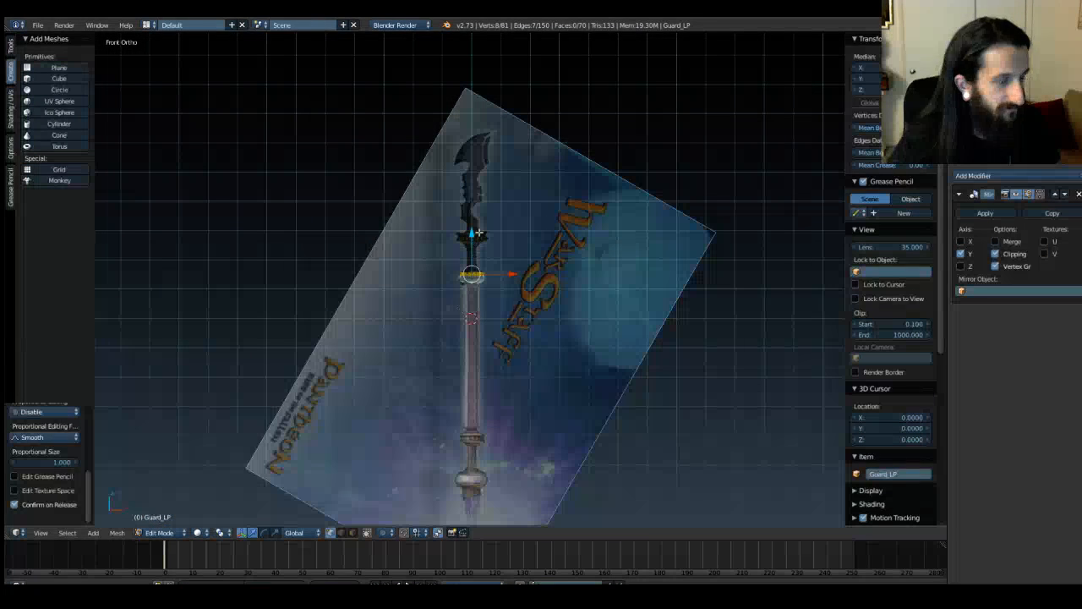
pyautogui.scroll(10, 501, 237)
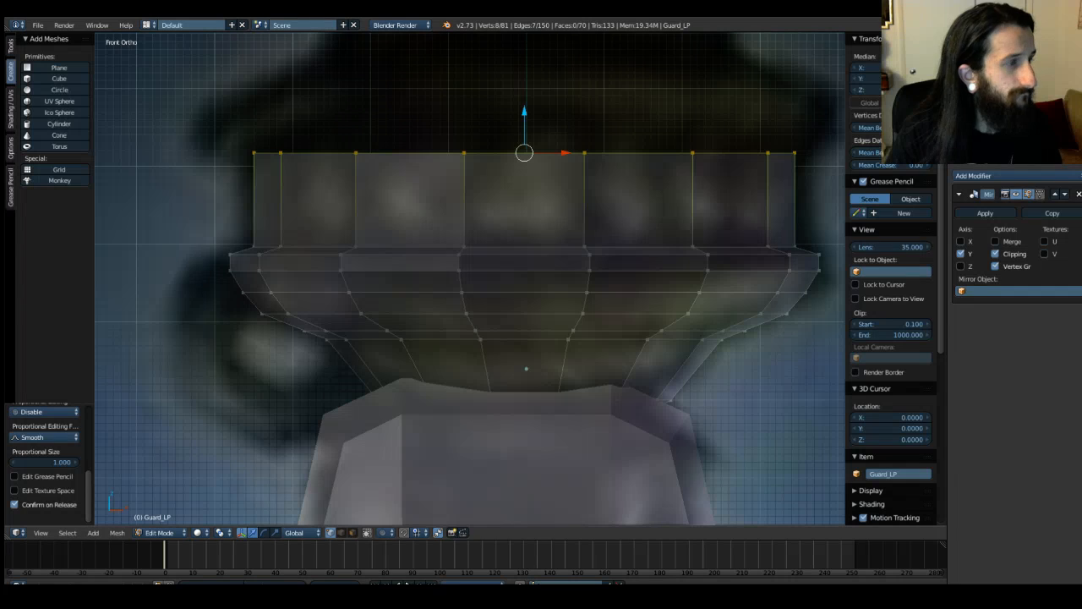
# Step: Extrude the guard's top edge row slightly upward along Z and scale the new row by about 1.08 to form an outward flare
pyautogui.press('a')
pyautogui.scroll(1, 595, 122)
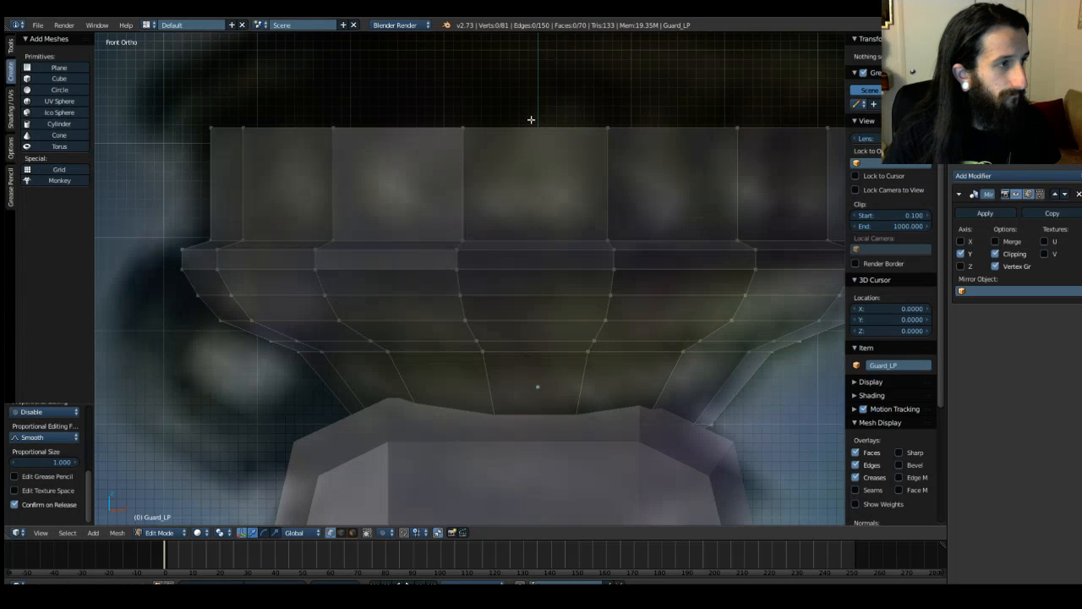
pyautogui.scroll(-2, 523, 121)
pyautogui.moveTo(268, 165); pyautogui.dragTo(760, 201)
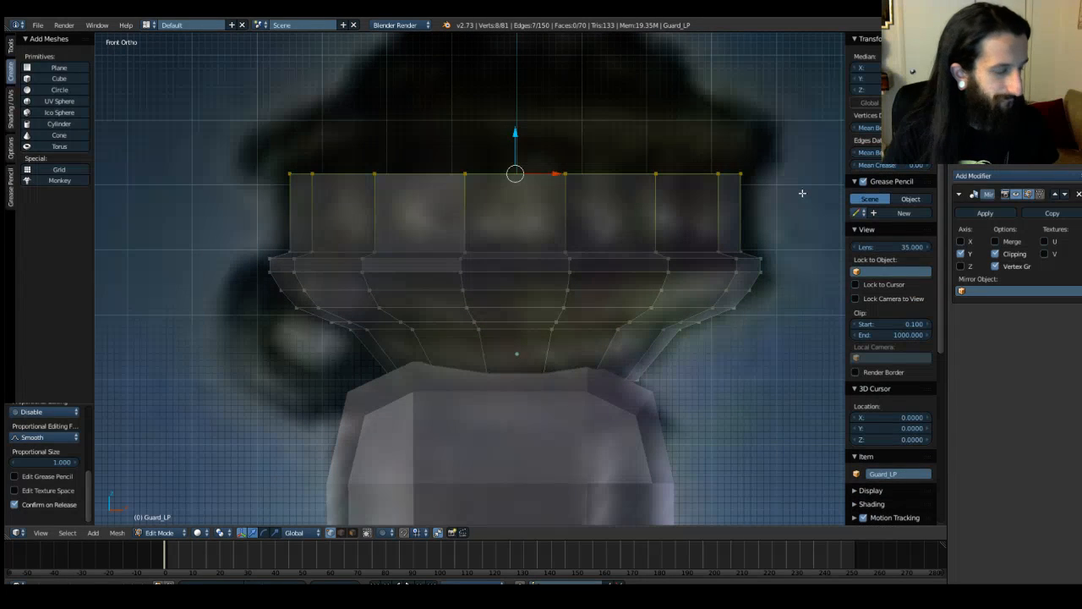
pyautogui.press('e')
pyautogui.press('z')
pyautogui.click(802, 186)
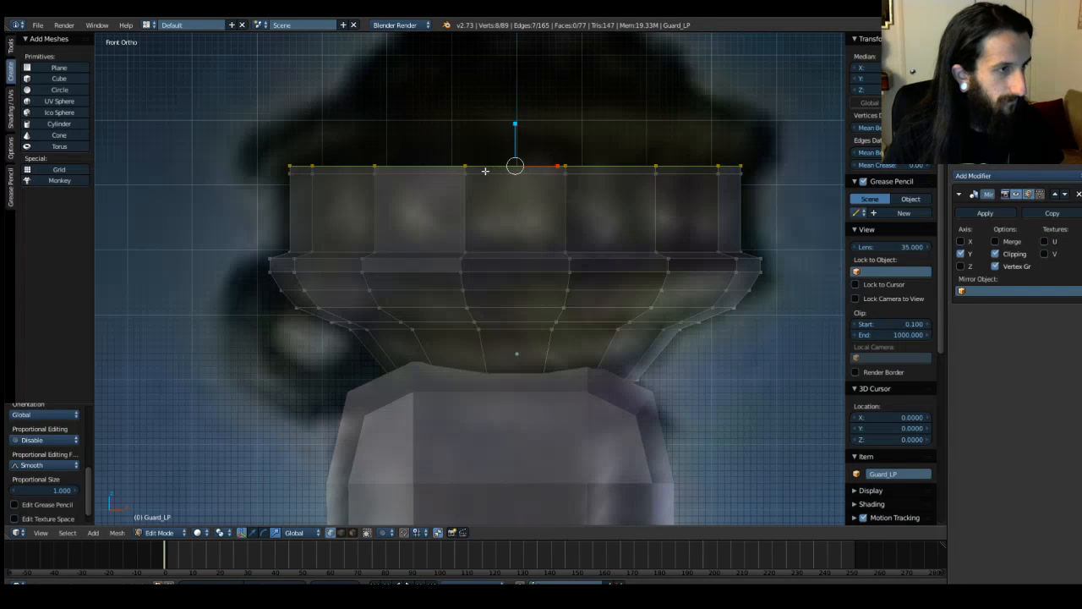
pyautogui.press('s')
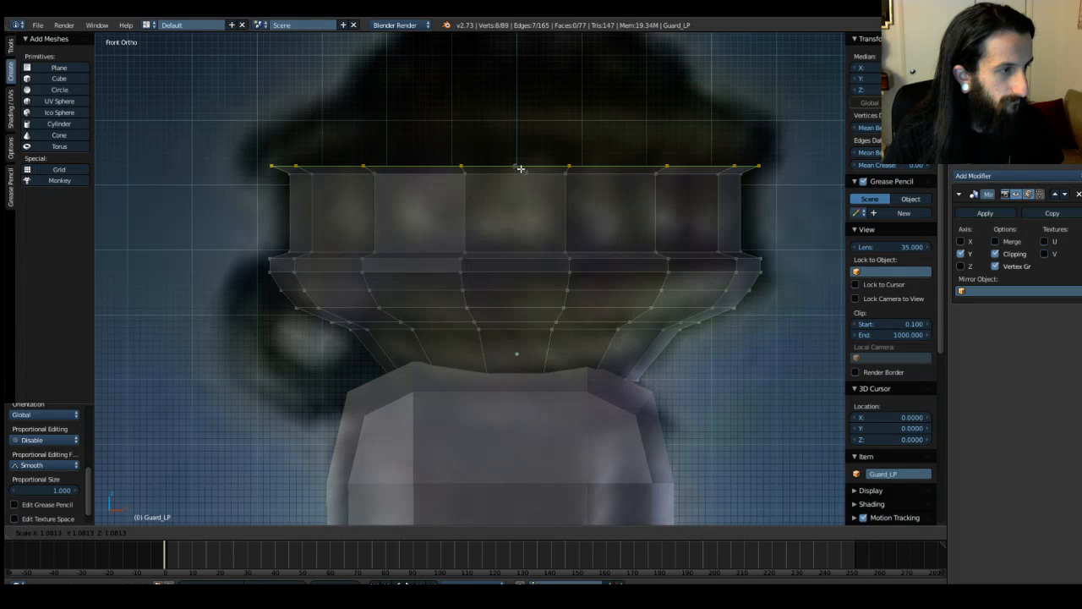
pyautogui.click(520, 169)
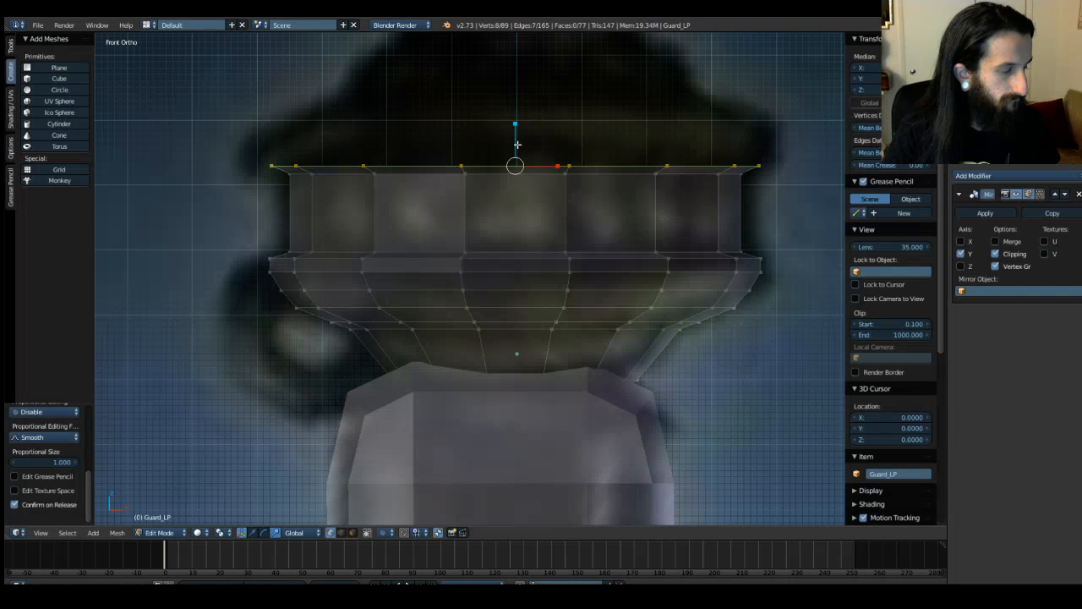
# Step: Extrude the guard's top edge row about 0.02 upward along Z and scale the new row by about 1.04 to widen the flare
pyautogui.press('e')
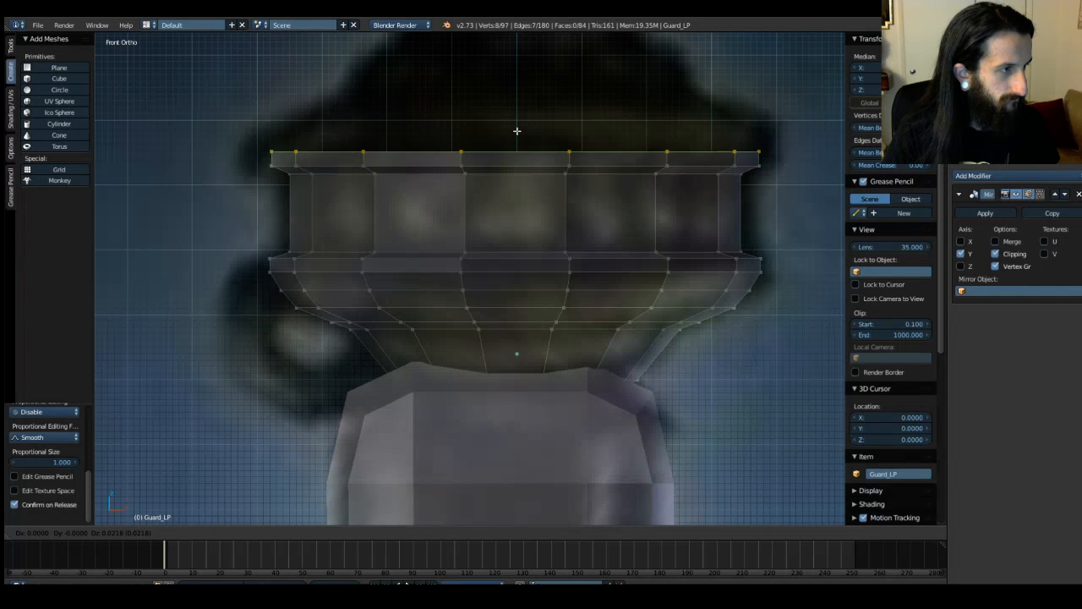
pyautogui.press('z')
pyautogui.click(516, 133)
pyautogui.press('s')
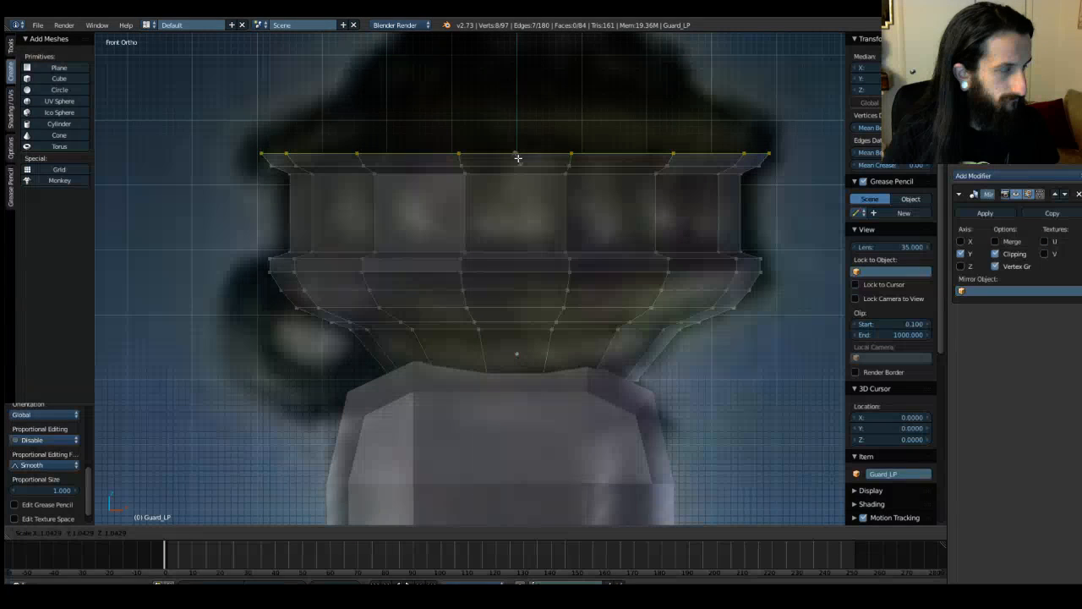
pyautogui.click(517, 157)
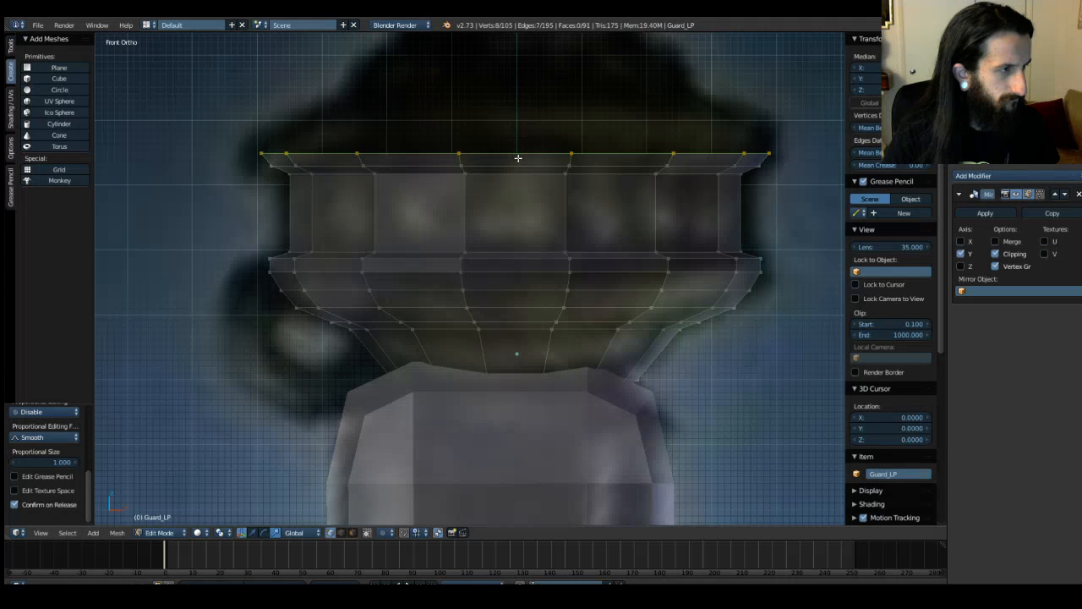
# Step: Extrude the guard's top edge row upward along Z twice, about 0.02 each, and scale the last row by about 0.93 to bevel the rim
pyautogui.press('e')
pyautogui.press('z')
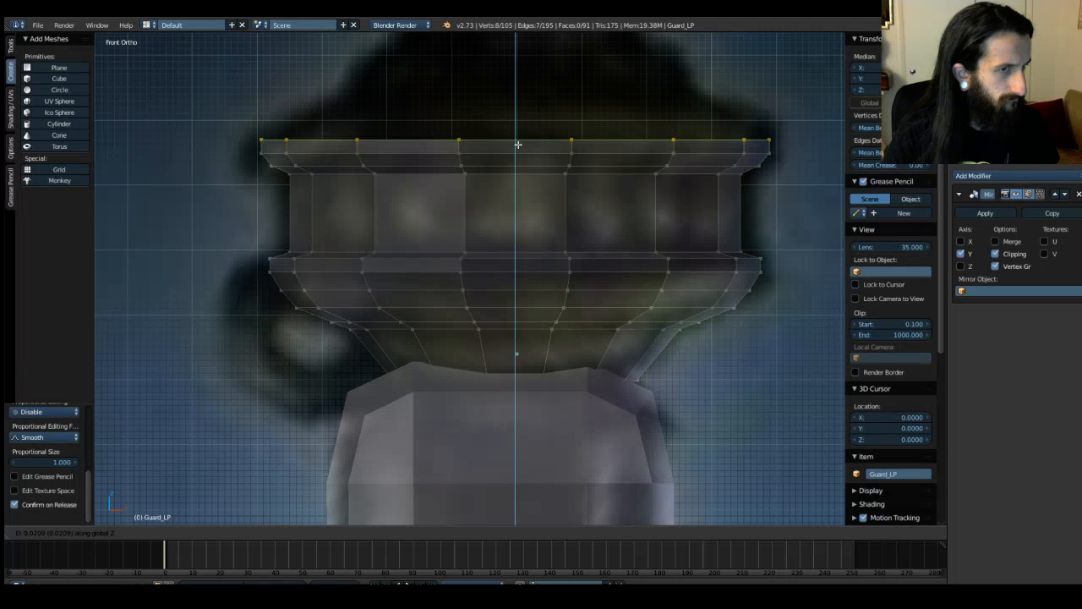
pyautogui.click(518, 143)
pyautogui.press('e')
pyautogui.press('z')
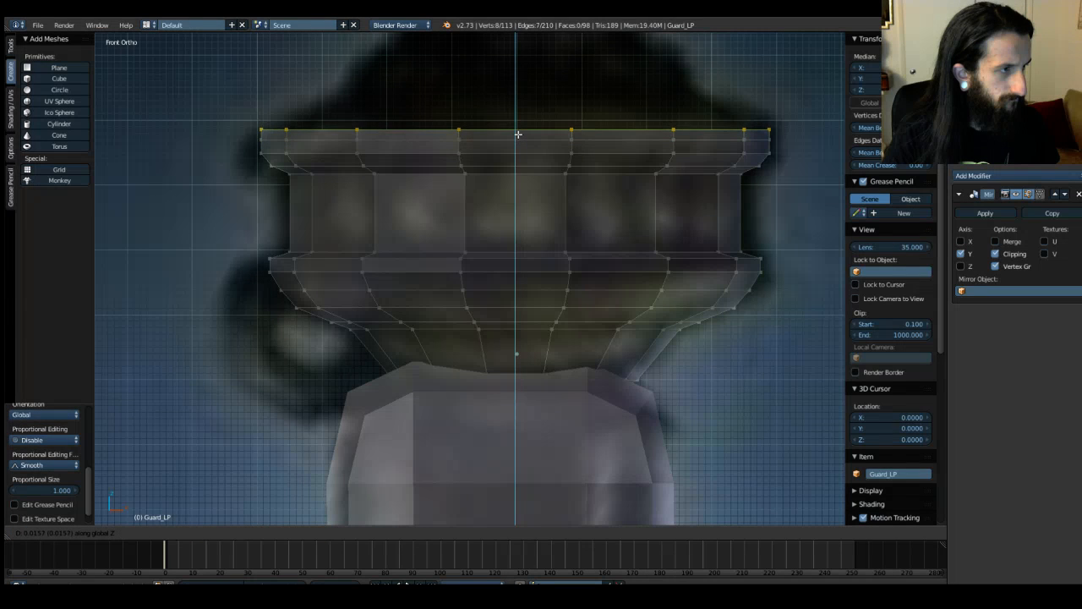
pyautogui.click(517, 132)
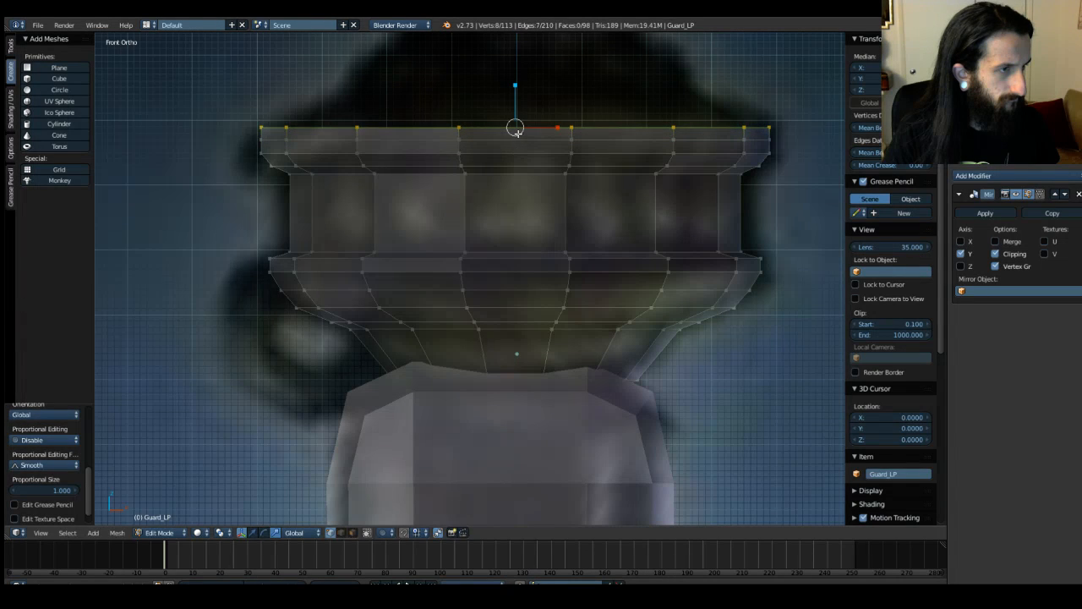
pyautogui.press('s')
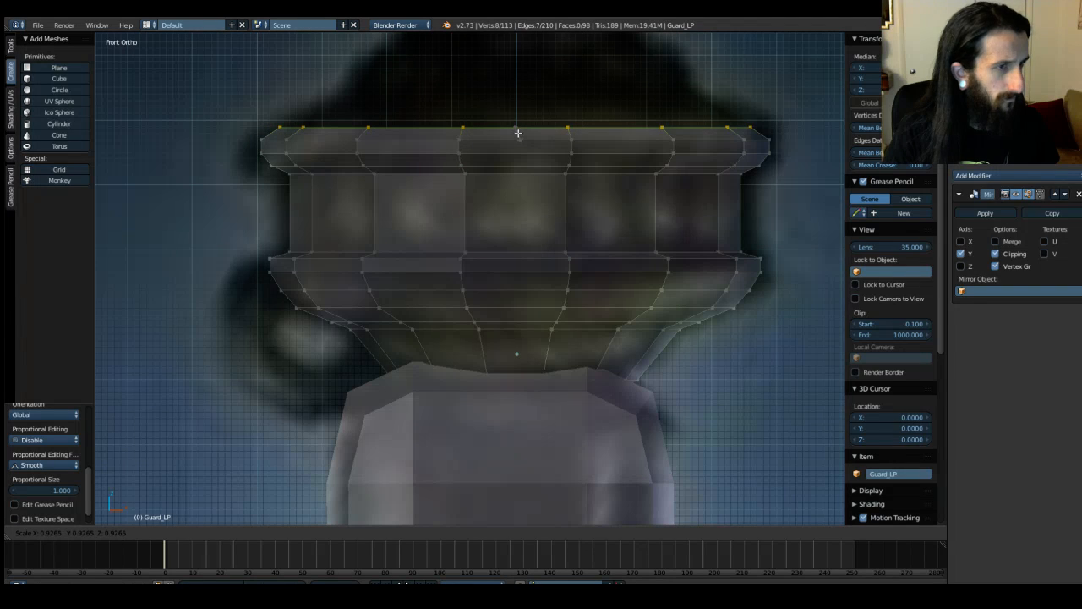
pyautogui.click(519, 132)
# Step: Extrude the rim's beveled top row slightly upward and scale the new row inward to continue the rounded upper edge
pyautogui.press('e')
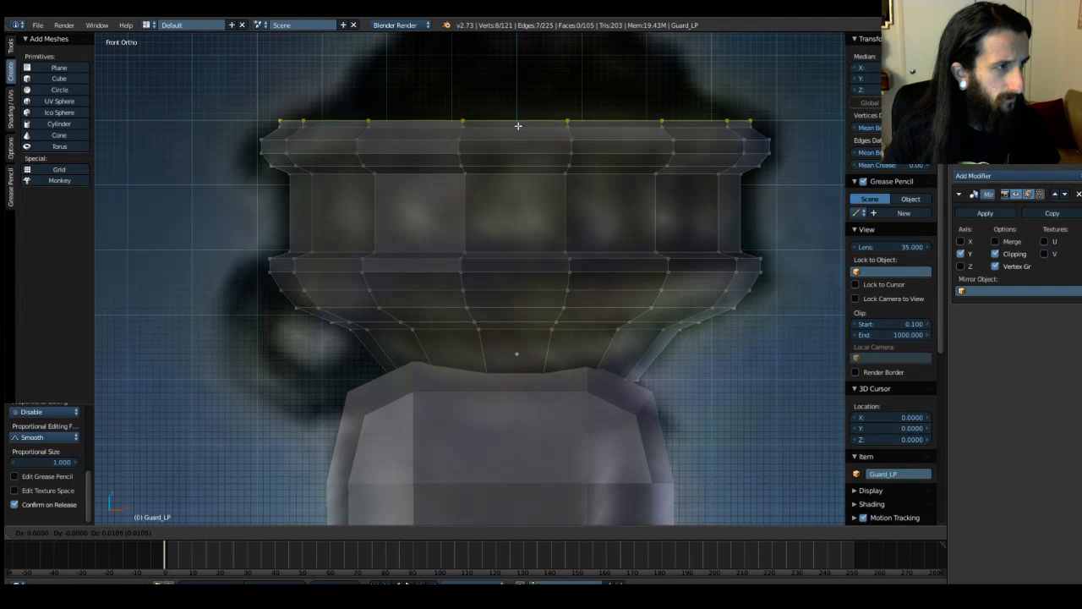
pyautogui.click(515, 117)
pyautogui.press('s')
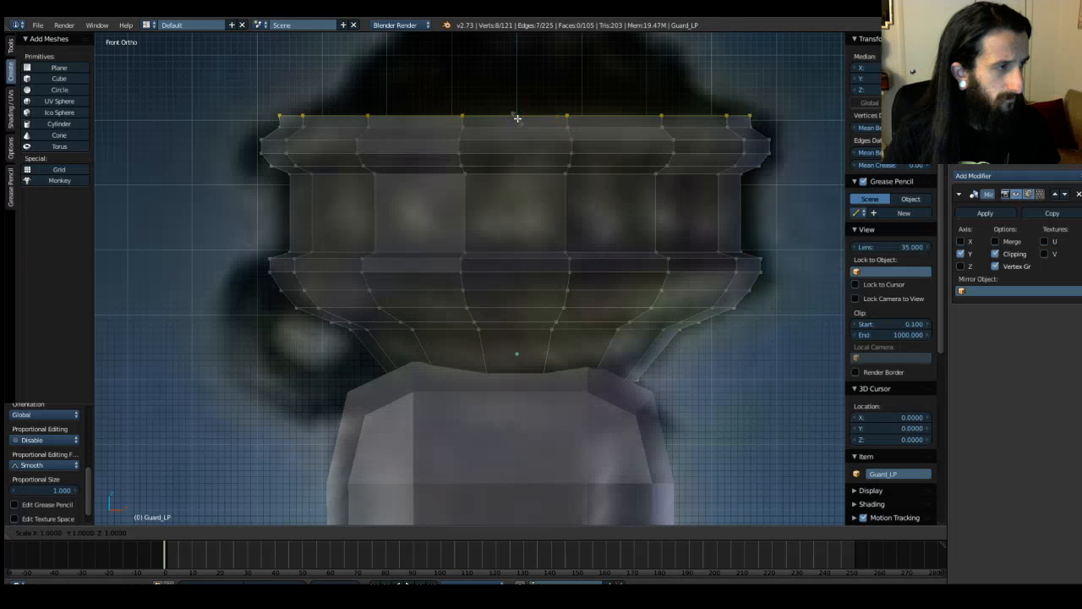
pyautogui.click(516, 118)
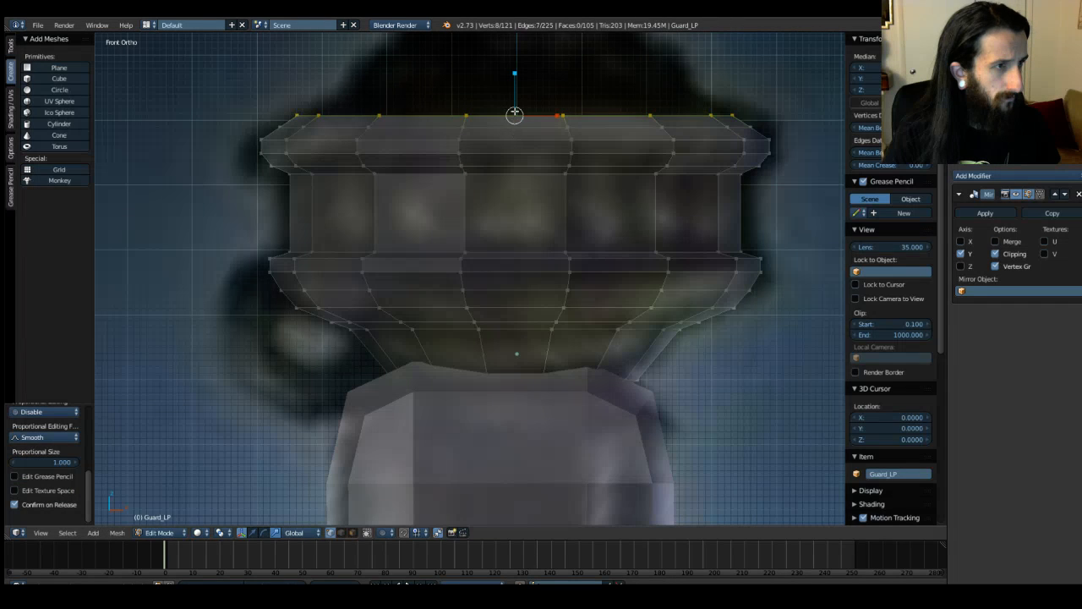
# Step: Extrude the guard's top edge row about 0.03 upward along Z and scale it inward to match the reference's sloping shoulder
pyautogui.press('e')
pyautogui.press('z')
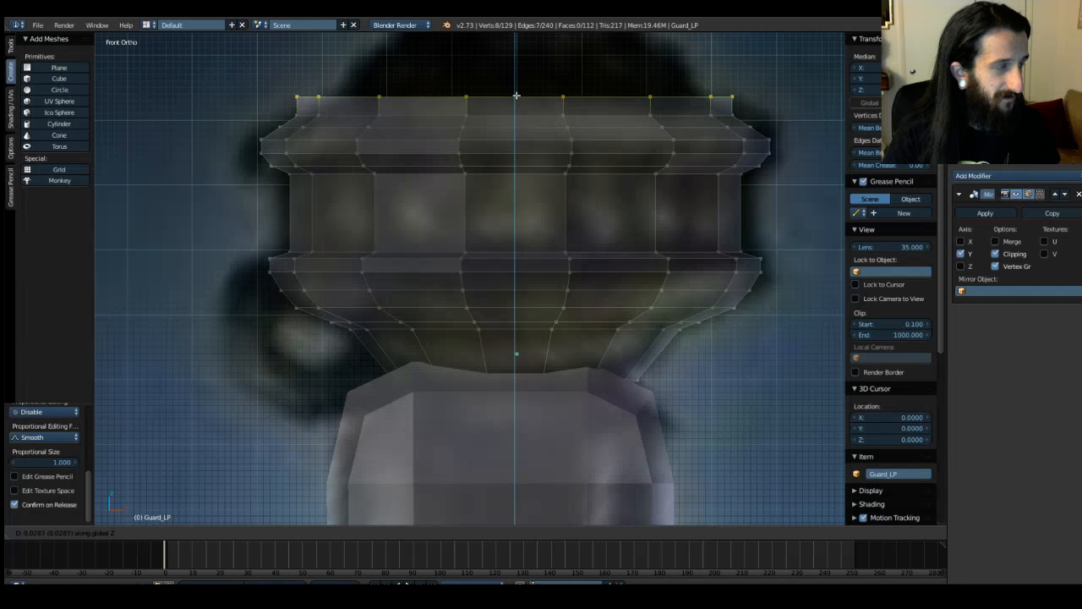
pyautogui.click(516, 99)
pyautogui.press('s')
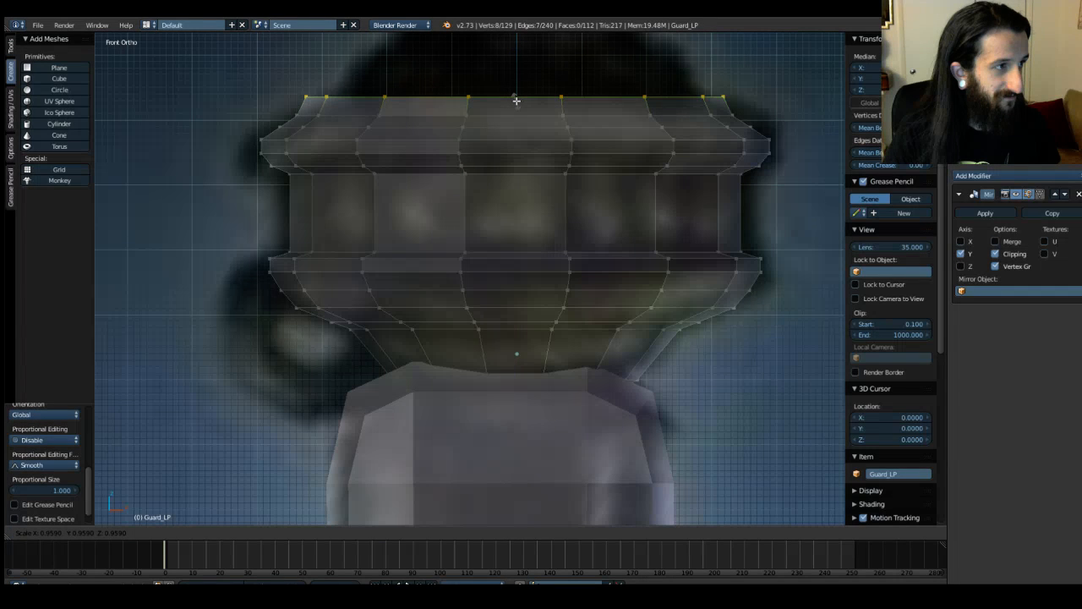
pyautogui.click(516, 98)
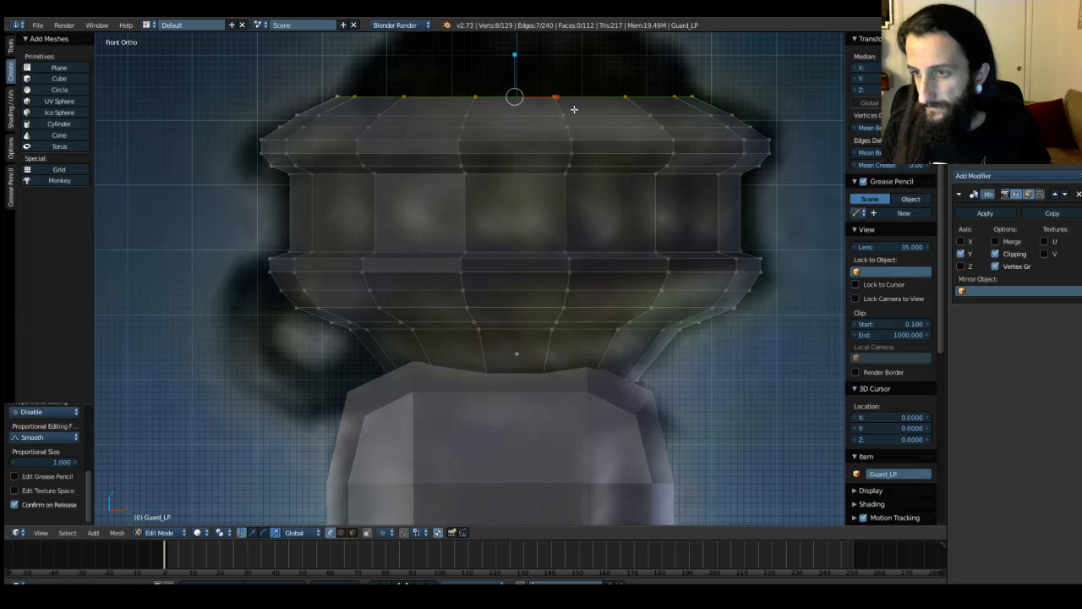
# Step: Add two thin extrusions along Z above the sloping shoulder and scale the topmost row by about 0.89 to form a small step
pyautogui.keyDown('shift'); pyautogui.moveTo(628, 126); pyautogui.dragTo(623, 259, button='middle'); pyautogui.keyUp('shift')
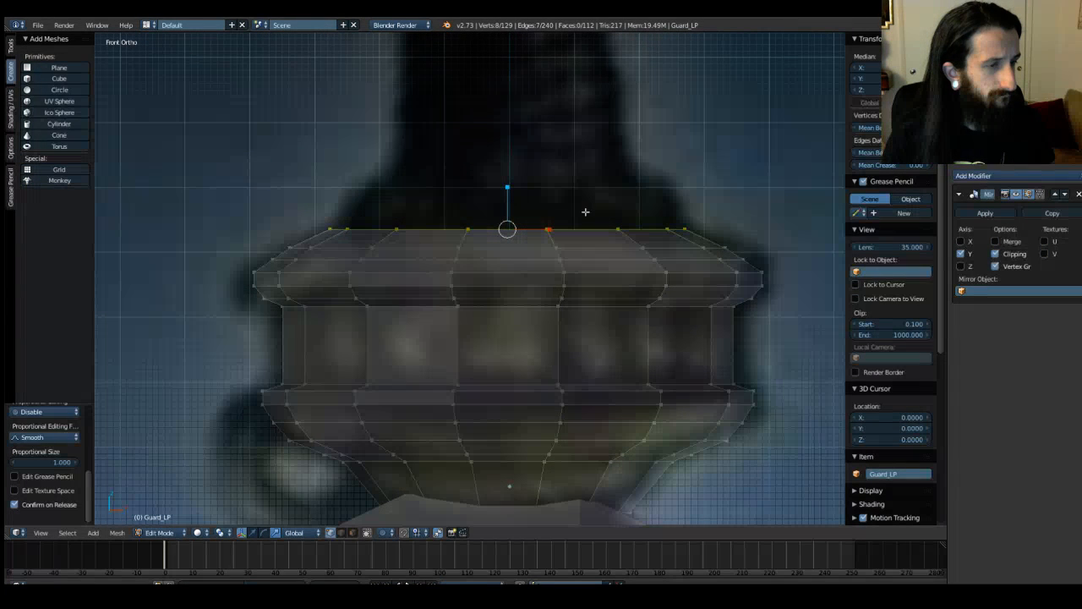
pyautogui.press('e')
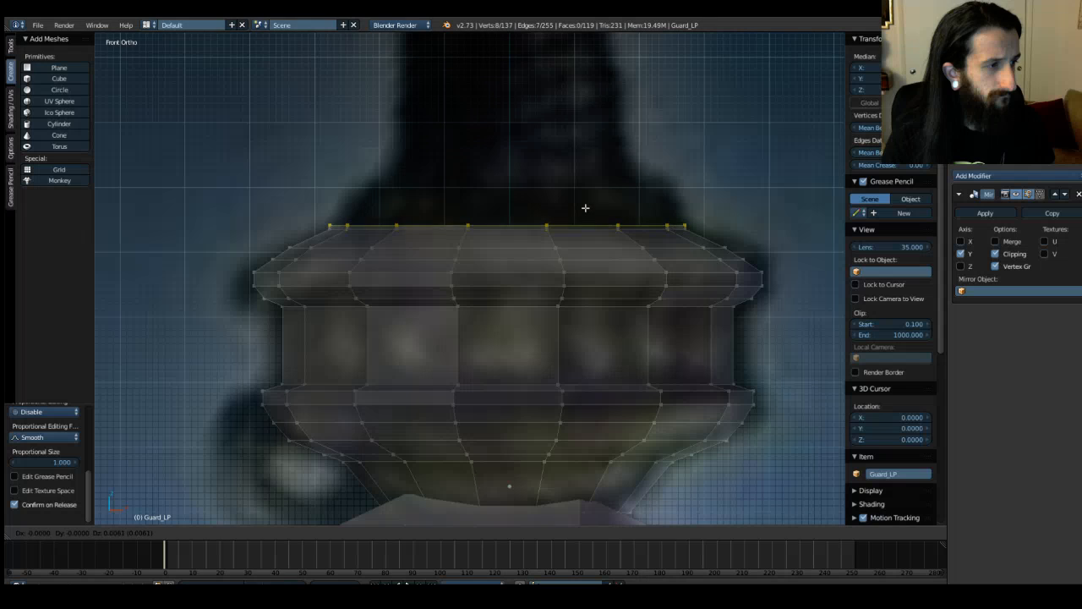
pyautogui.press('z')
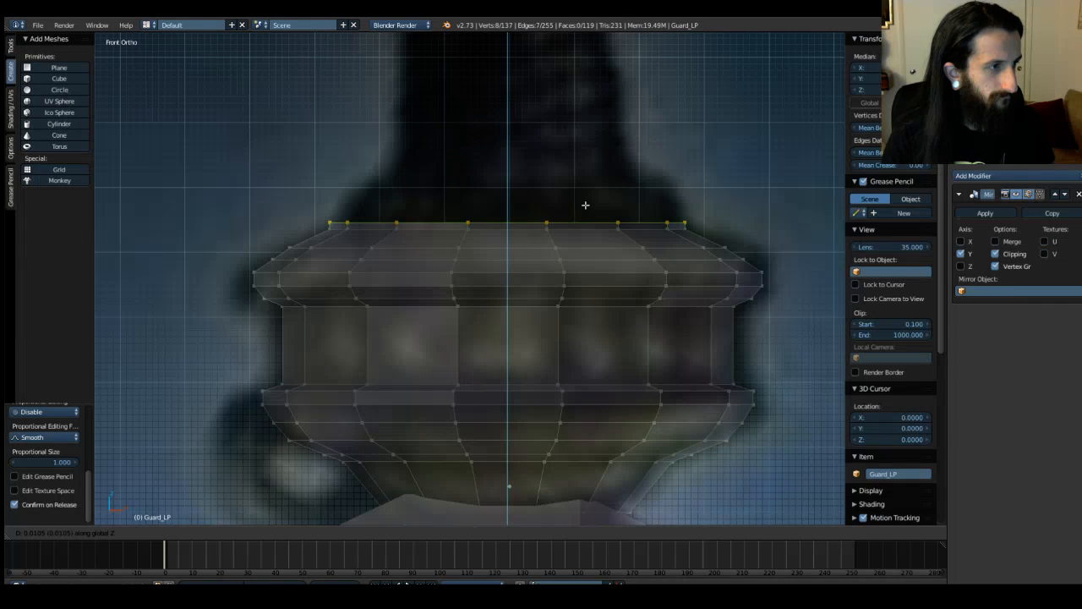
pyautogui.click(585, 203)
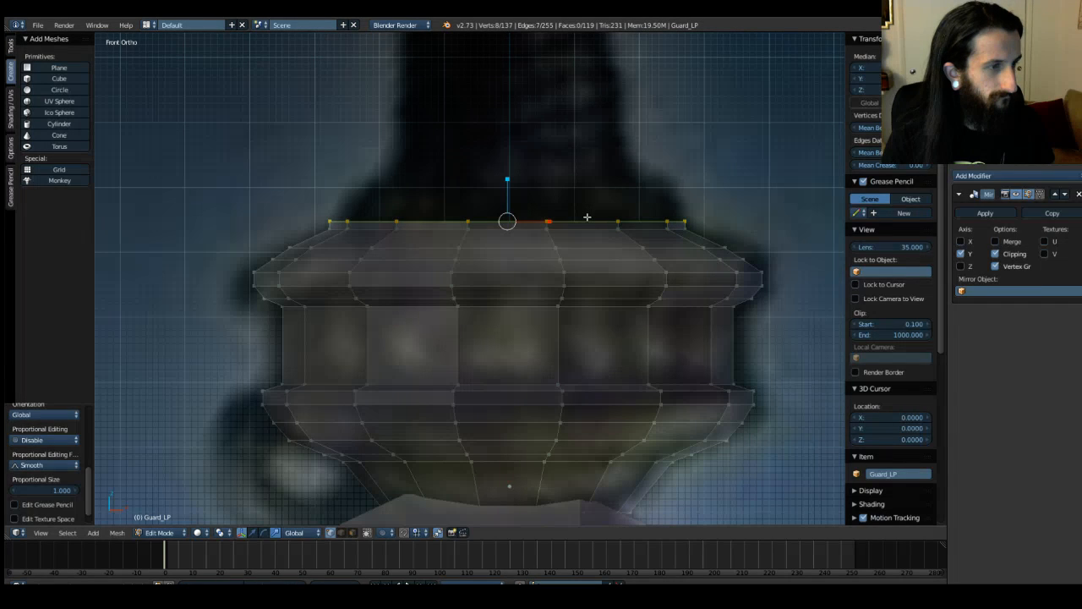
pyautogui.press('e')
pyautogui.press('z')
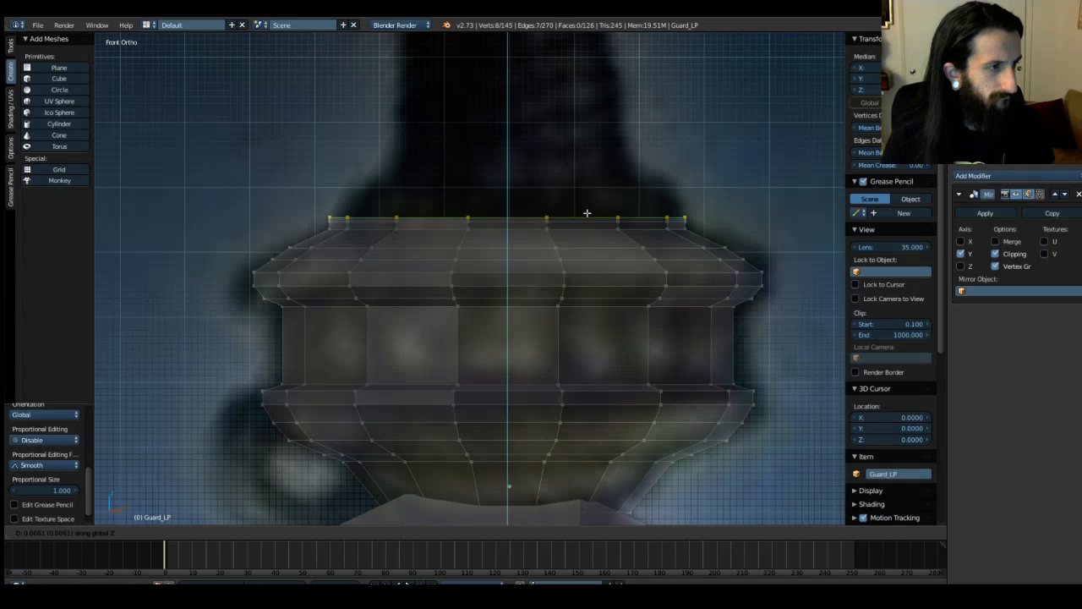
pyautogui.click(587, 210)
pyautogui.press('s')
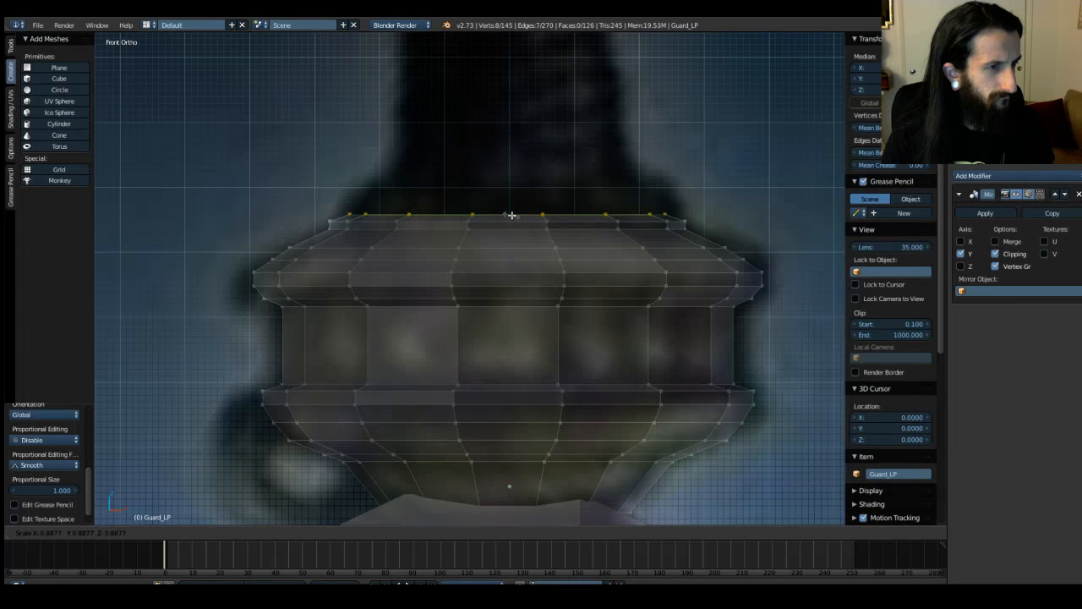
pyautogui.click(512, 215)
# Step: Extrude the small step's top row upward along Z twice and scale the last row by about 0.88 to taper the collar
pyautogui.press('e')
pyautogui.press('z')
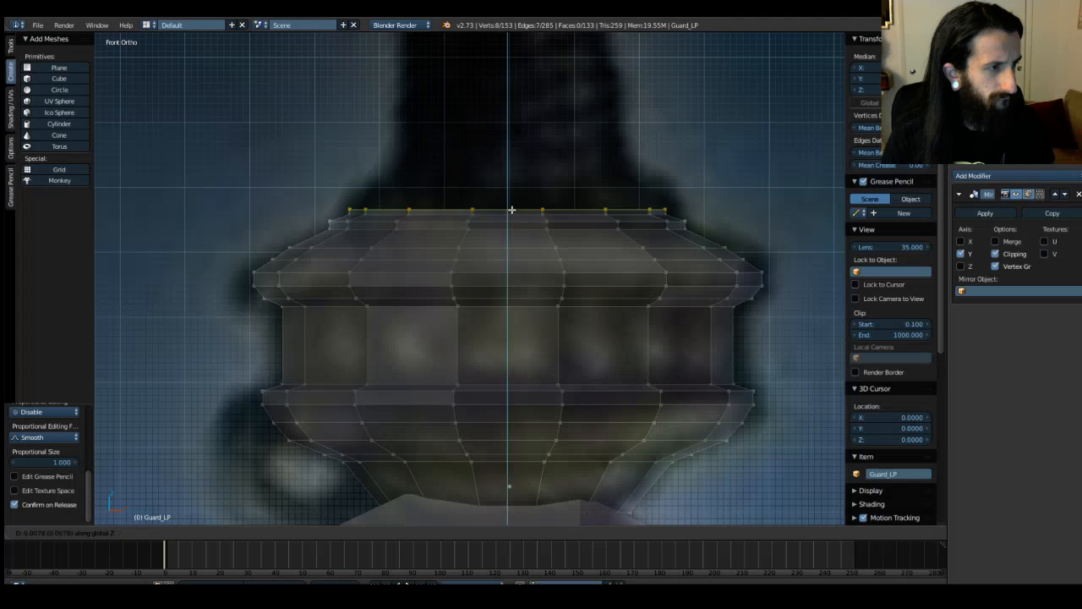
pyautogui.click(510, 202)
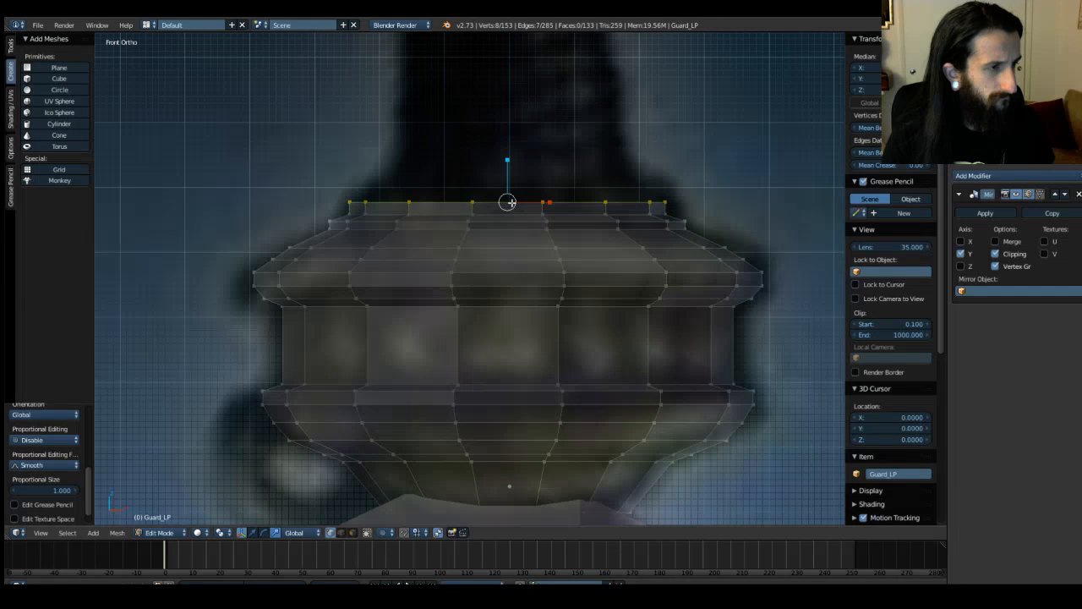
pyautogui.press('e')
pyautogui.press('z')
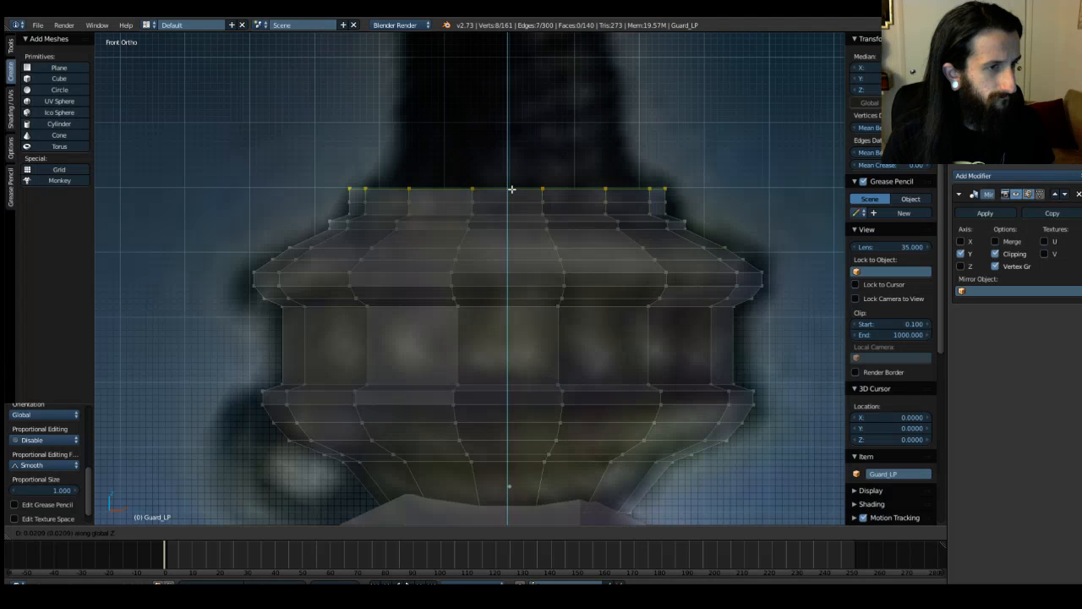
pyautogui.click(511, 190)
pyautogui.press('s')
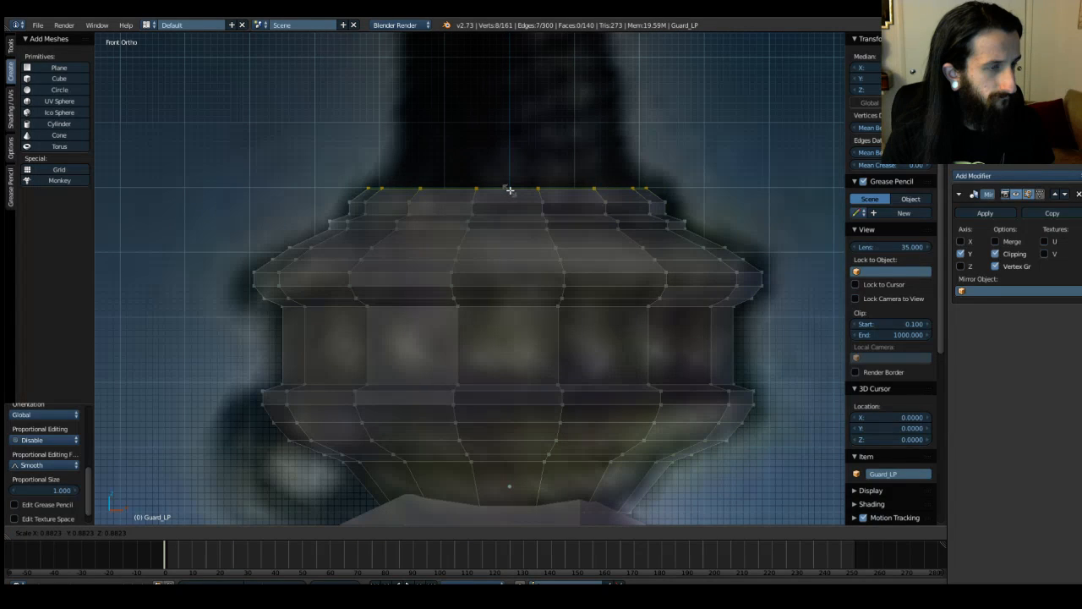
pyautogui.click(509, 190)
# Step: Extrude the tapered collar's top edge row about 0.01 upward along Z
pyautogui.press('e')
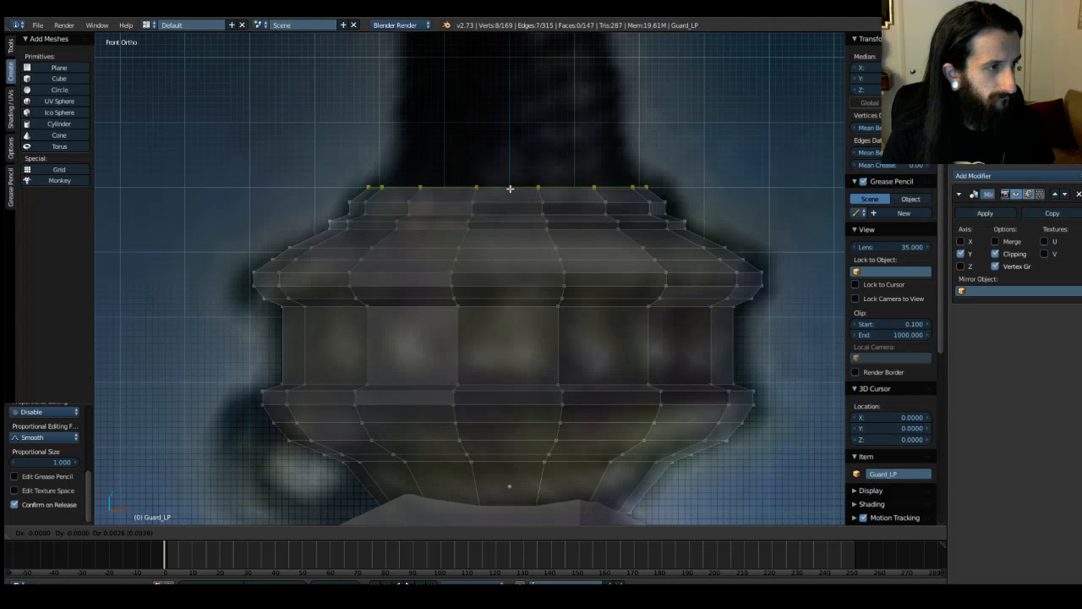
pyautogui.press('z')
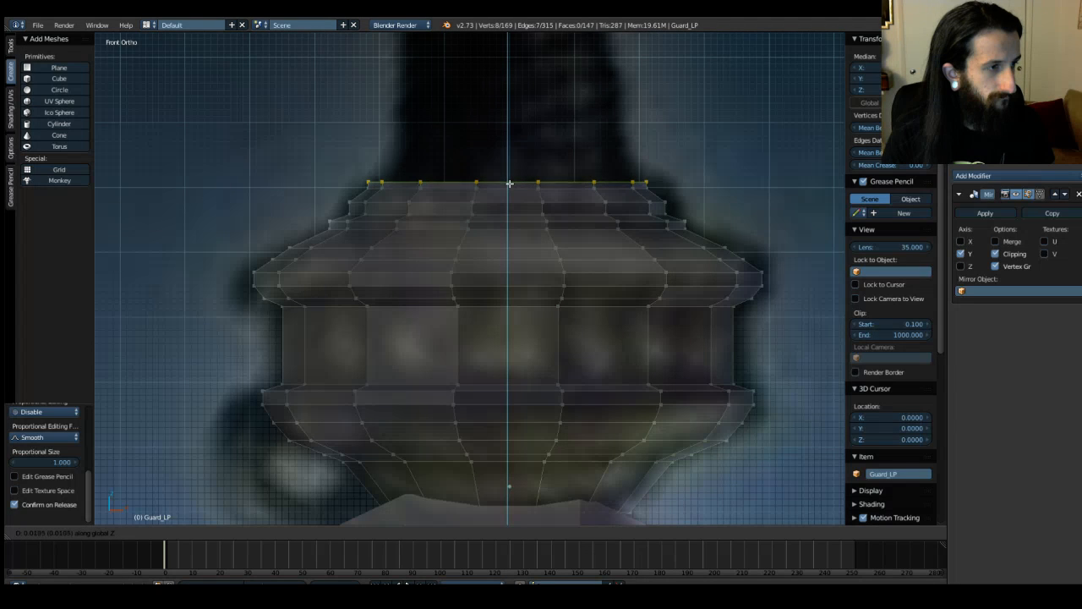
pyautogui.click(509, 181)
pyautogui.press('e')
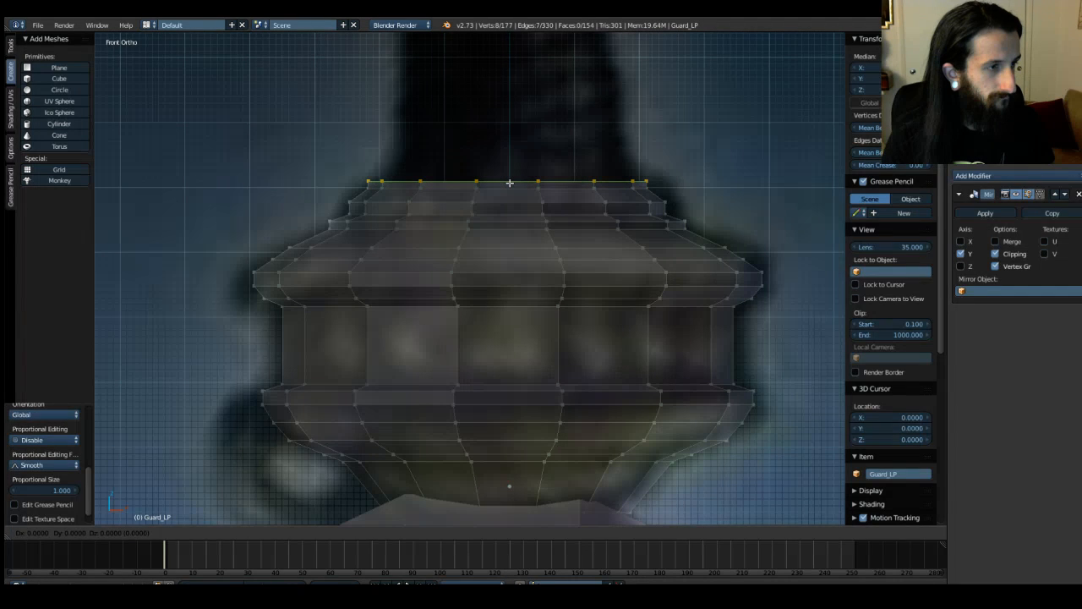
pyautogui.rightClick(510, 183)
pyautogui.hotkey('ctrl', 'z')
# Step: Scale the collar's open top edge row inward by about 0.88 and return to the front view
pyautogui.moveTo(436, 159); pyautogui.dragTo(449, 205, button='middle')
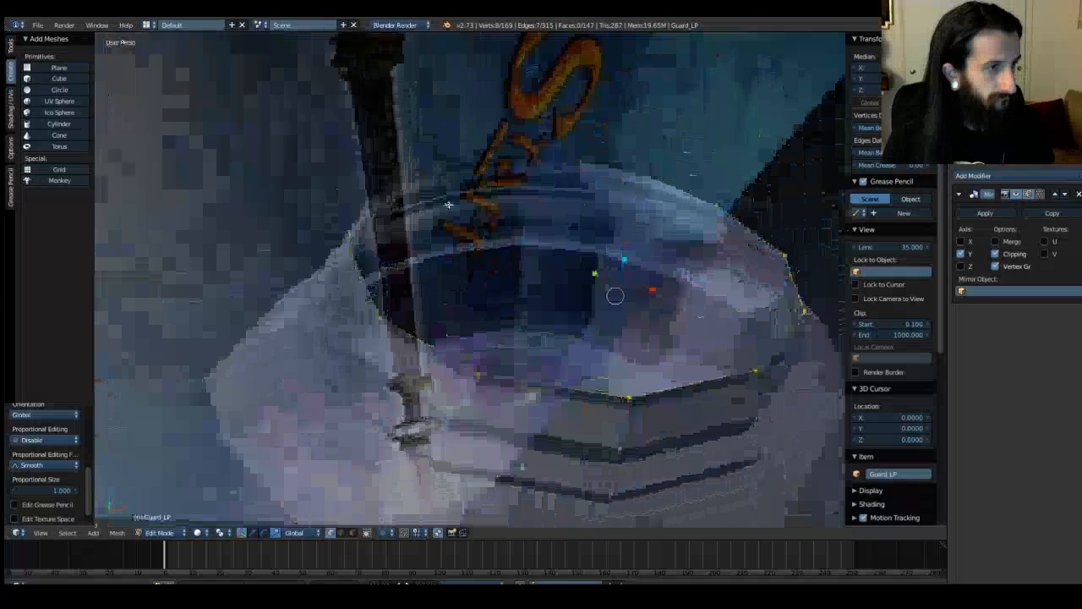
pyautogui.press('s')
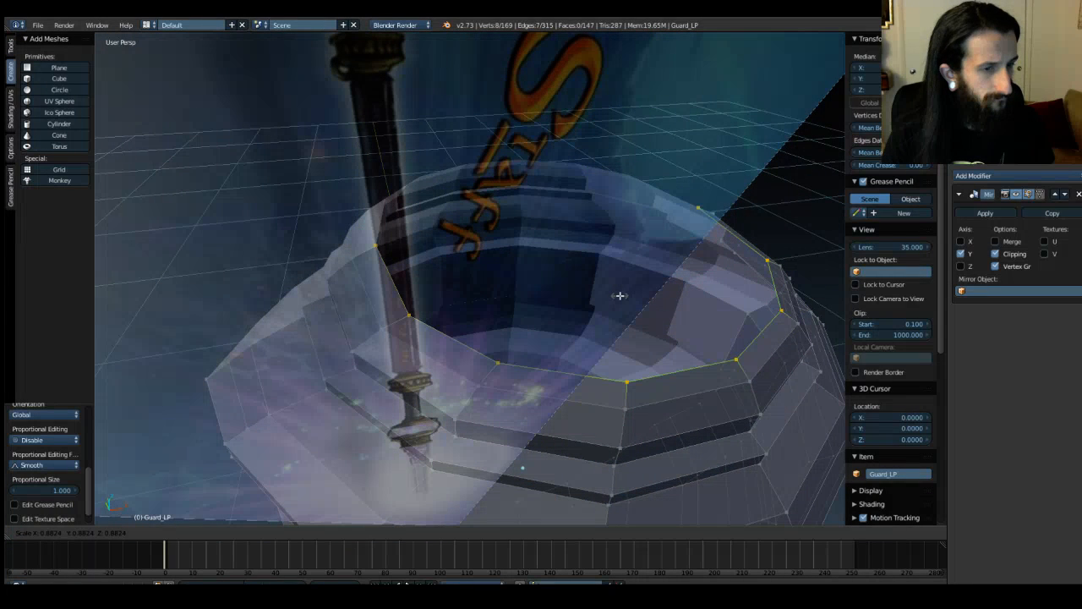
pyautogui.click(620, 295)
pyautogui.press('KP_1')
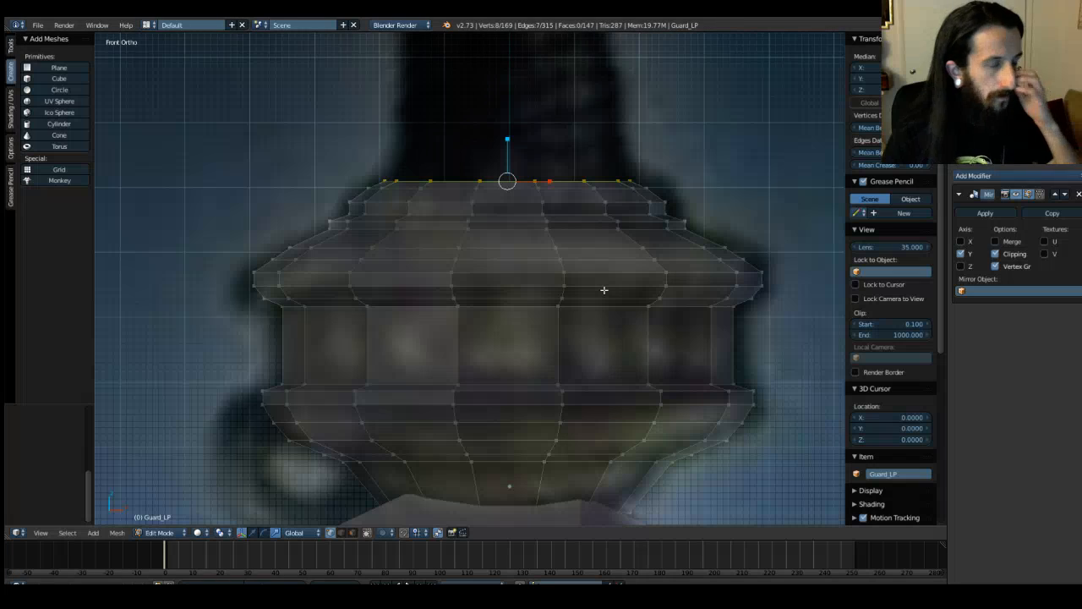
# Step: Extrude the guard's top edge row upward along Z to the base of the dark shaft and scale it inward to the shaft's width
pyautogui.scroll(-5, 701, 161)
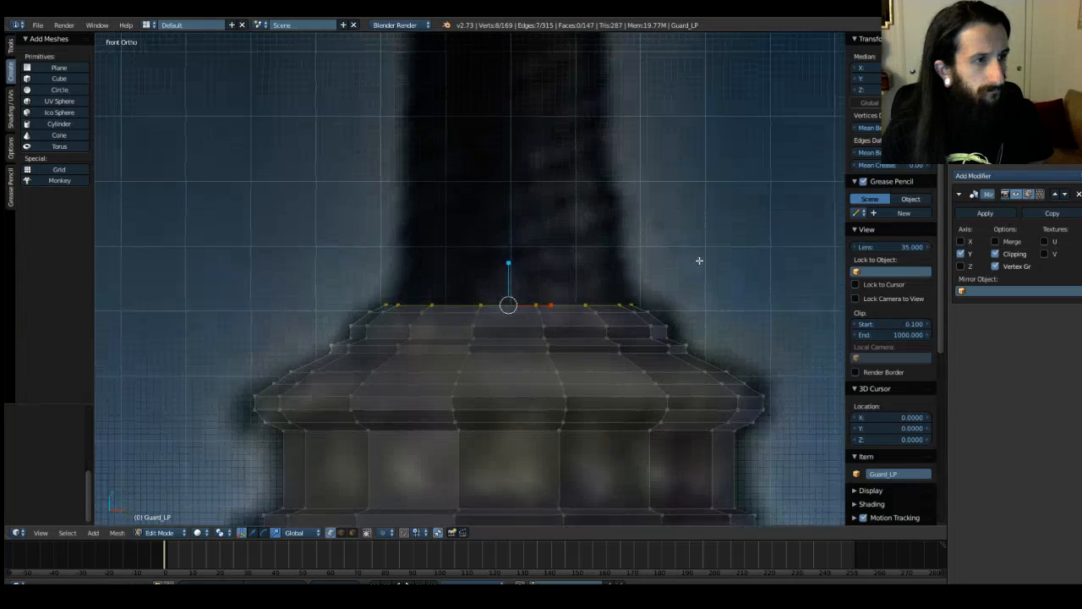
pyautogui.keyDown('shift'); pyautogui.moveTo(614, 179); pyautogui.dragTo(620, 217, button='middle'); pyautogui.keyUp('shift')
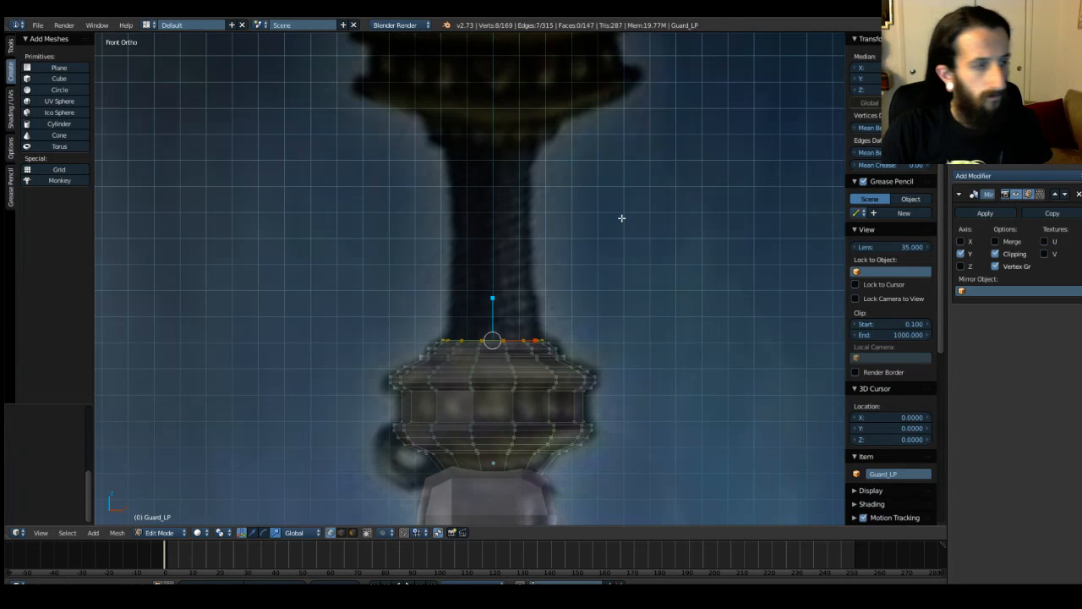
pyautogui.press('e')
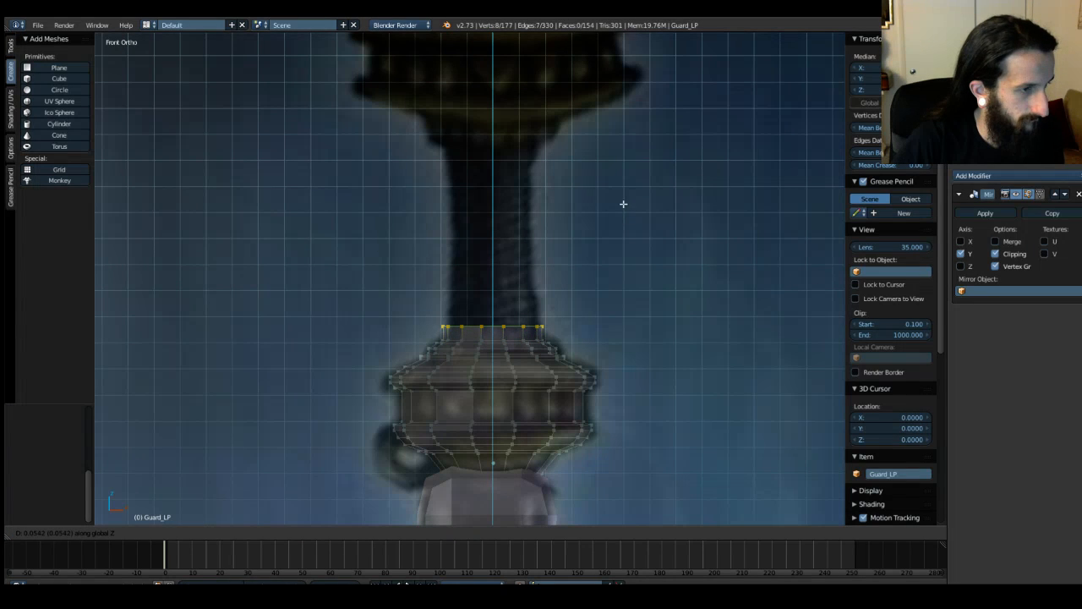
pyautogui.click(623, 201)
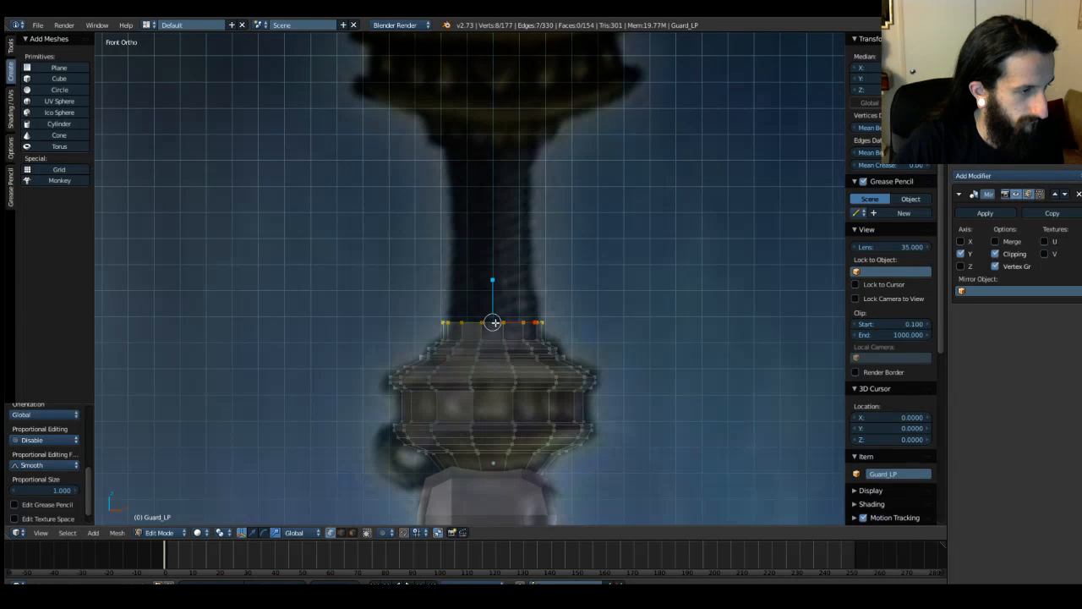
pyautogui.press('s')
pyautogui.click(495, 322)
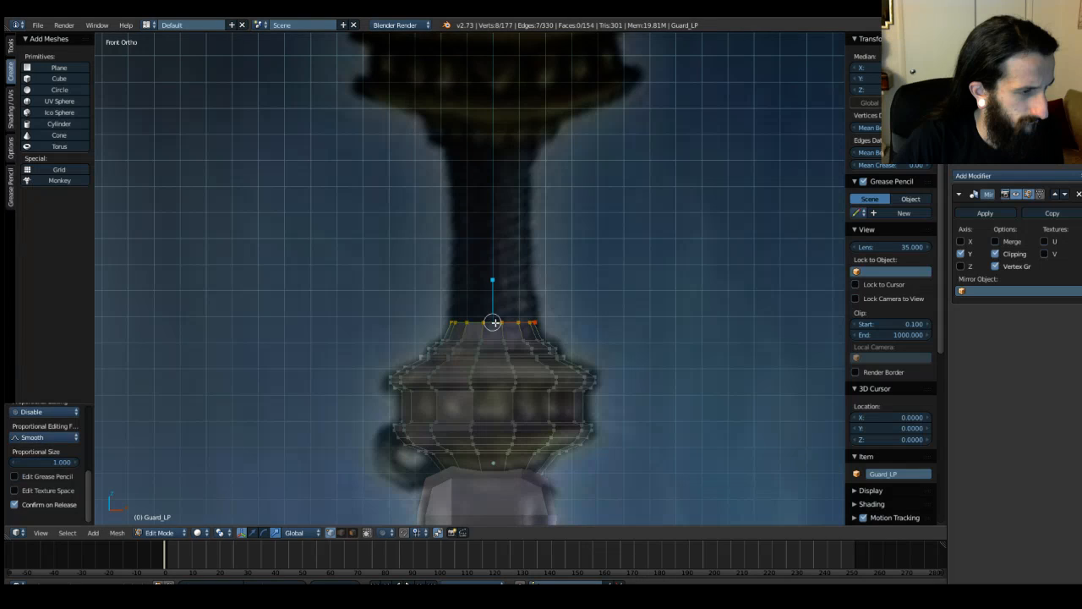
# Step: Extrude the shaft's top edge row upward along Z three times and scale the last row slightly inward to follow the reference
pyautogui.press('e')
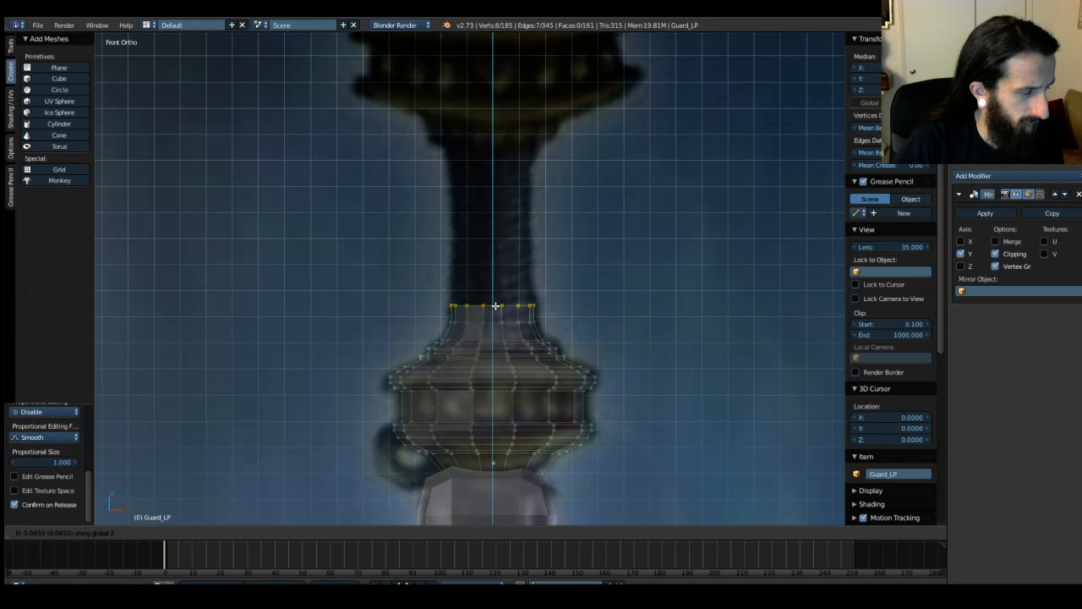
pyautogui.click(495, 308)
pyautogui.press('e')
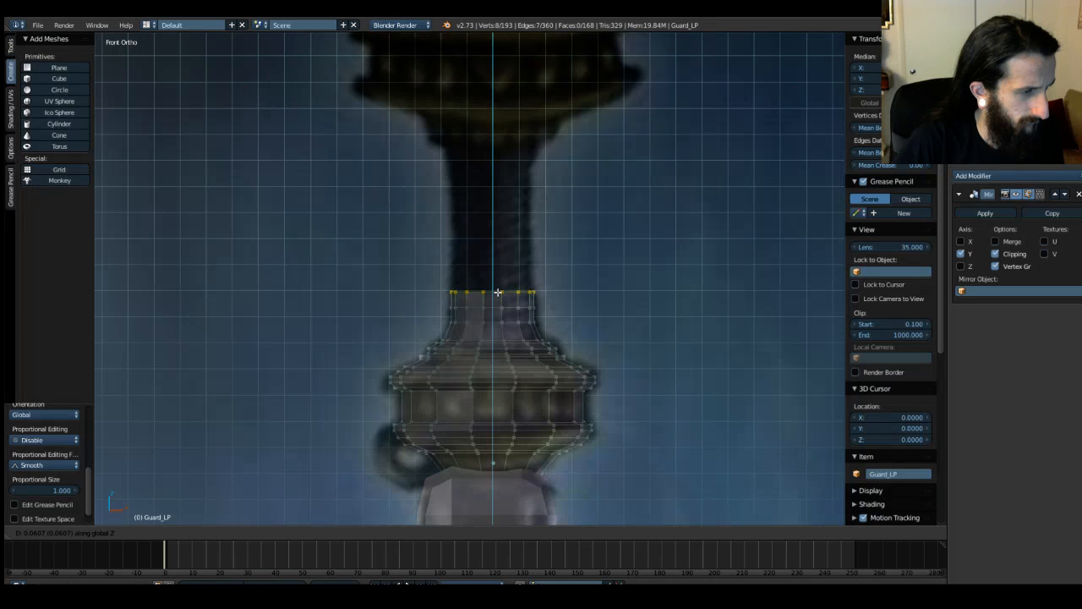
pyautogui.click(498, 291)
pyautogui.press('e')
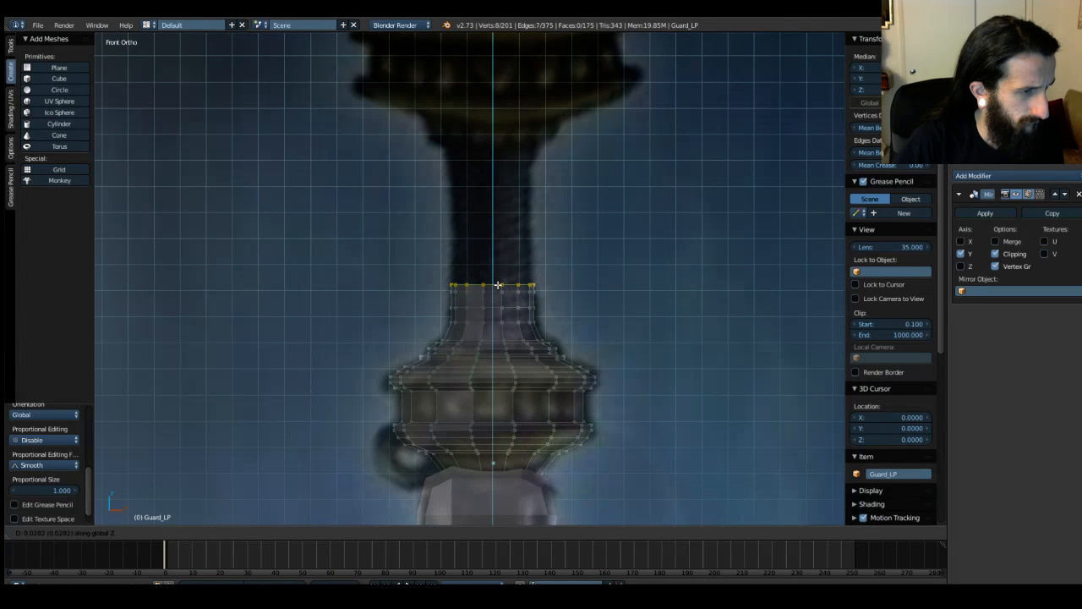
pyautogui.click(498, 275)
pyautogui.press('s')
pyautogui.click(496, 280)
# Step: Extrude three more edge rows up the dark shaft along Z, each roughly 0.05 to 0.06 high
pyautogui.press('e')
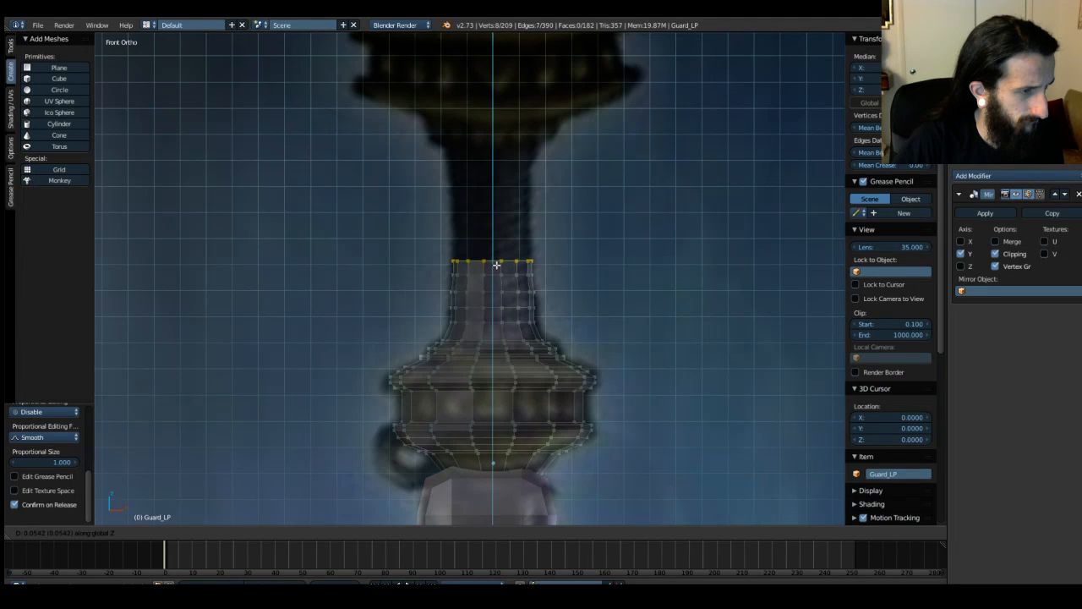
pyautogui.click(497, 264)
pyautogui.press('e')
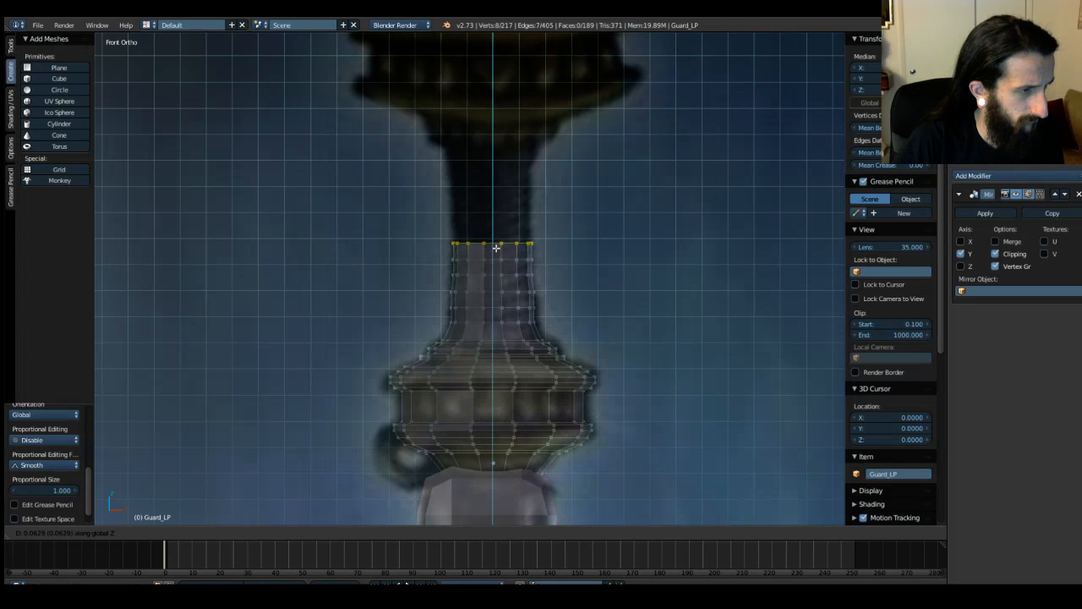
pyautogui.click(496, 247)
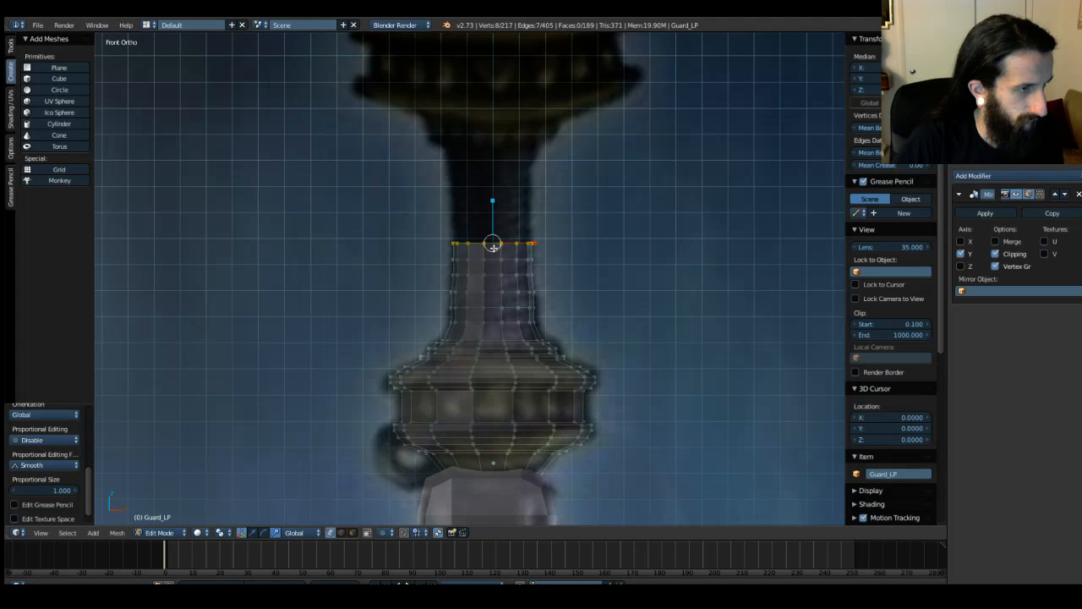
pyautogui.press('e')
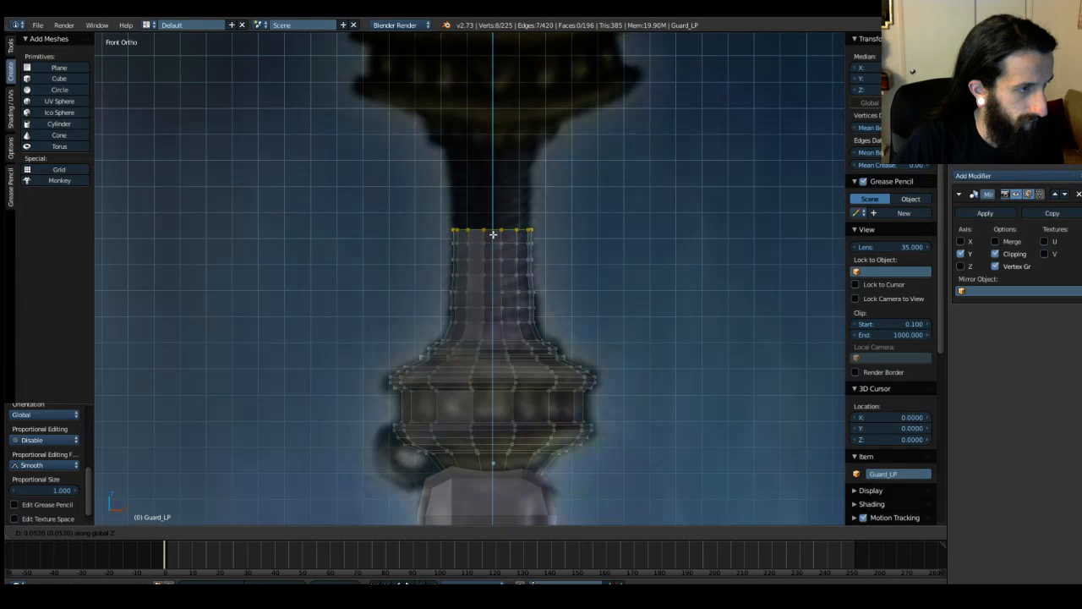
pyautogui.click(492, 229)
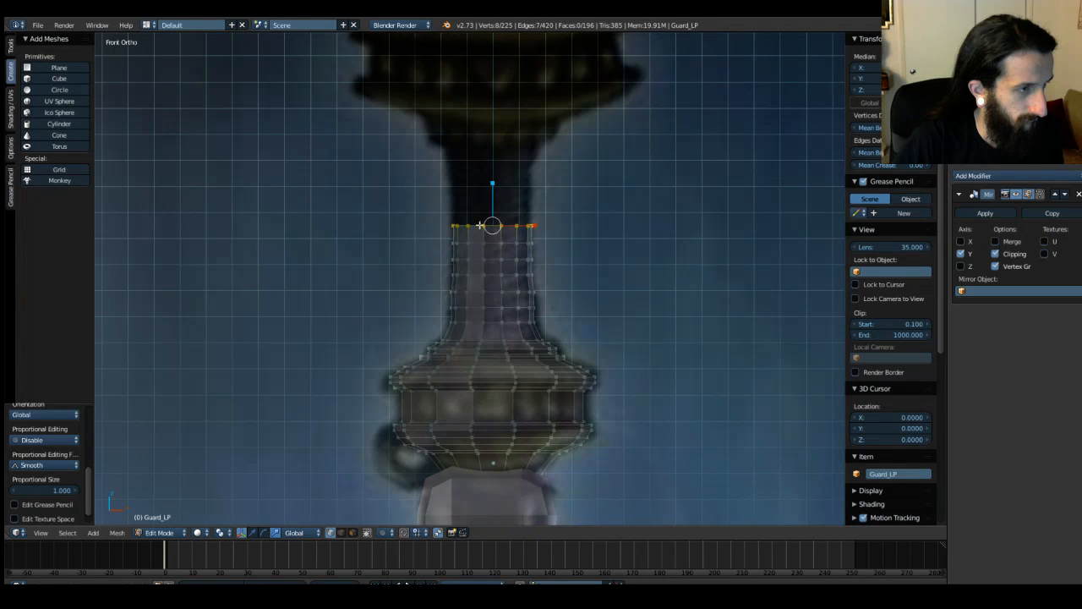
# Step: Scale the shaft's top edge row to match the width of the reference shaft
pyautogui.press('s')
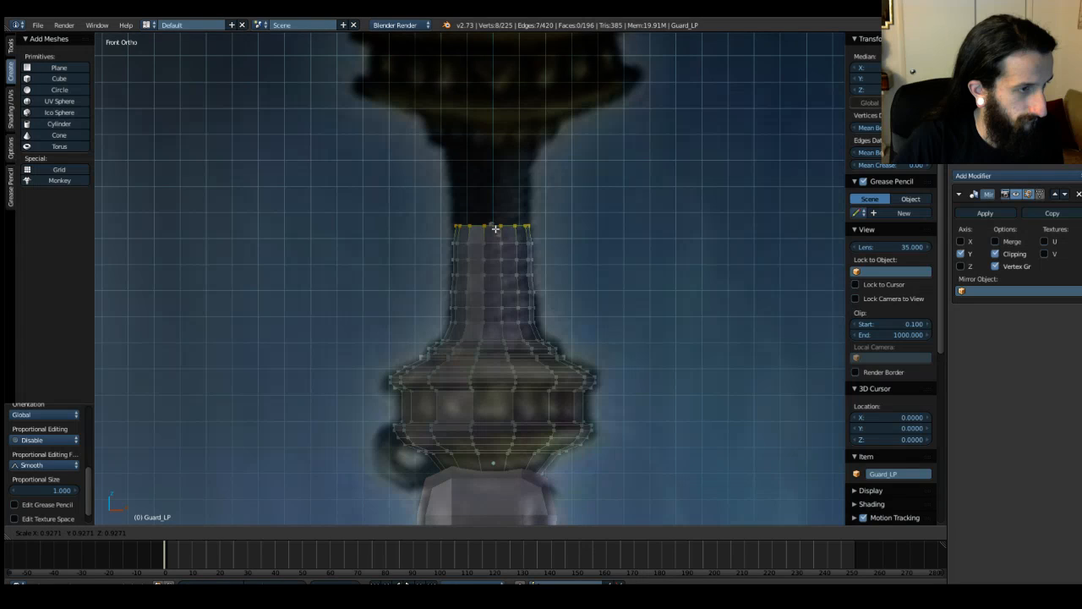
pyautogui.click(496, 229)
pyautogui.scroll(7, 494, 232)
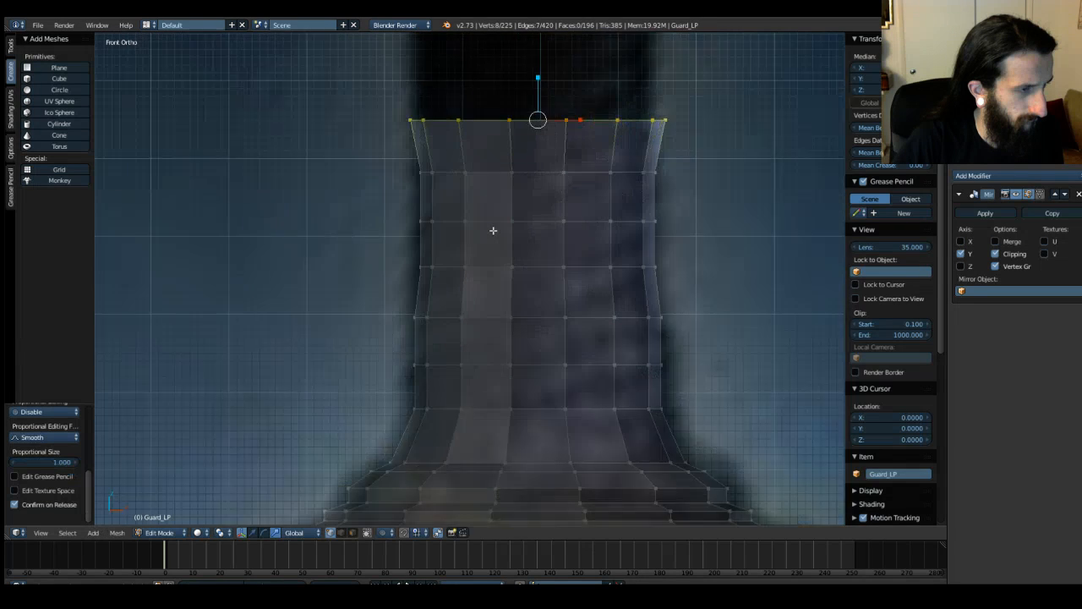
pyautogui.keyDown('shift'); pyautogui.moveTo(500, 214); pyautogui.dragTo(471, 380, button='middle'); pyautogui.keyUp('shift')
pyautogui.press('s')
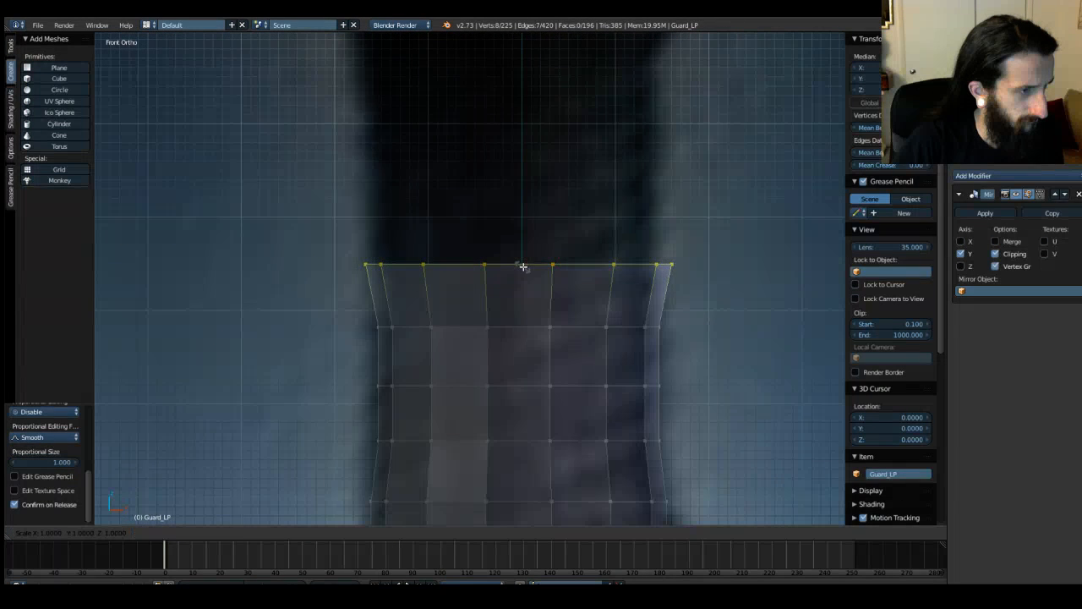
pyautogui.click(521, 265)
# Step: Extrude the shaft's top row upward along Z three times toward the upper collar and fine-tune the last row's width by scaling about 1.005
pyautogui.press('e')
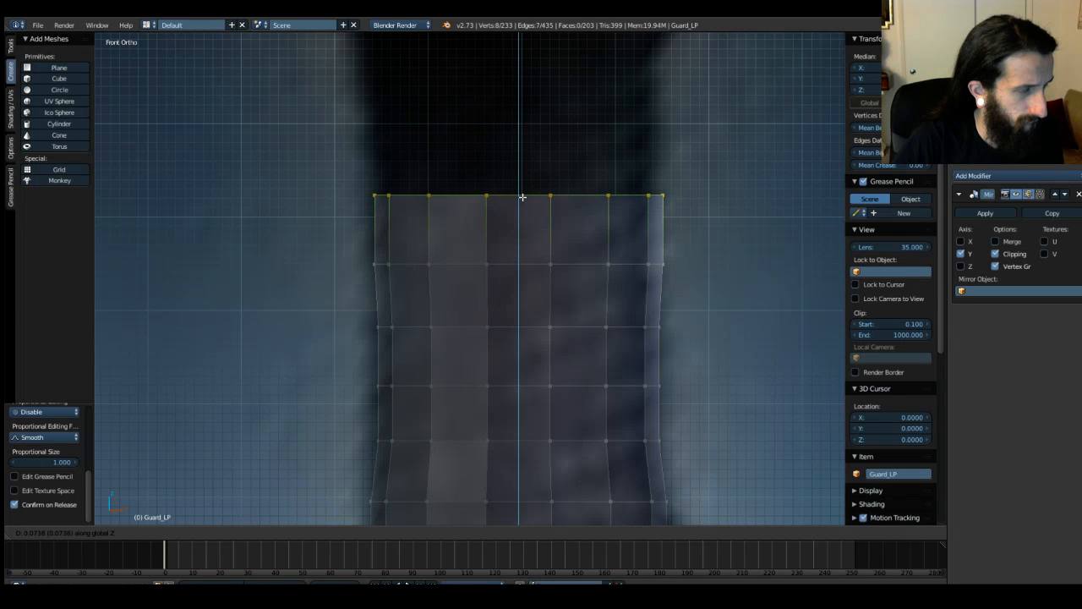
pyautogui.click(519, 206)
pyautogui.keyDown('shift'); pyautogui.moveTo(459, 143); pyautogui.dragTo(468, 279, button='middle'); pyautogui.keyUp('shift')
pyautogui.press('e')
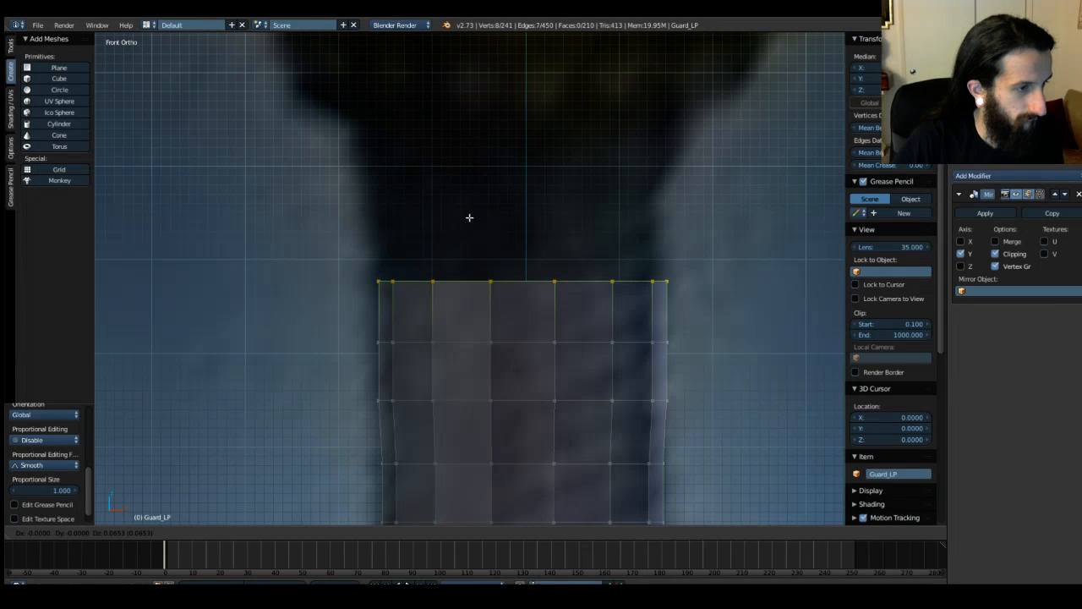
pyautogui.click(469, 217)
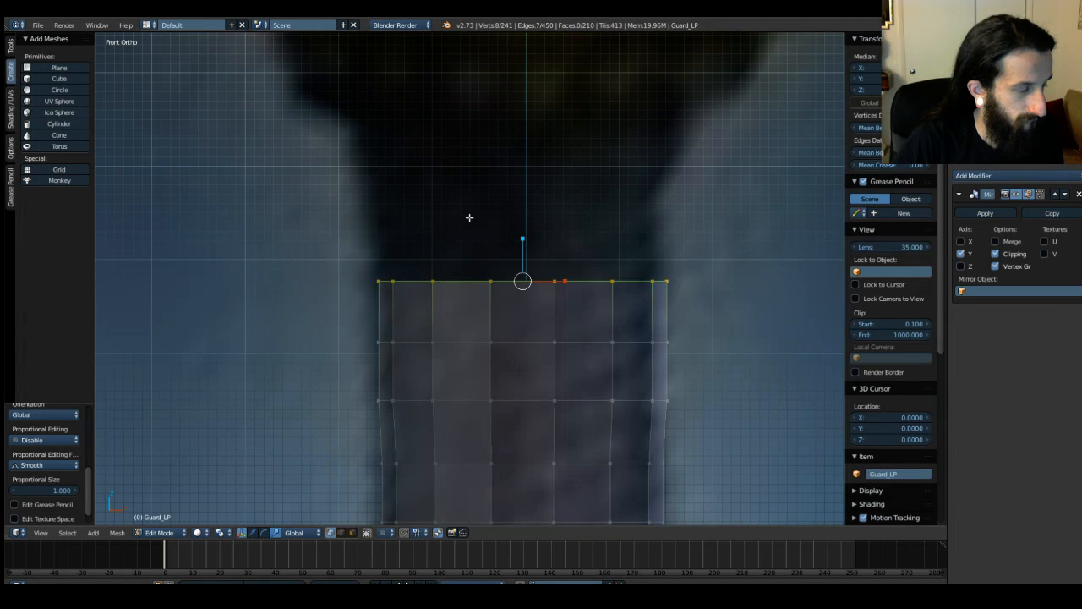
pyautogui.press('e')
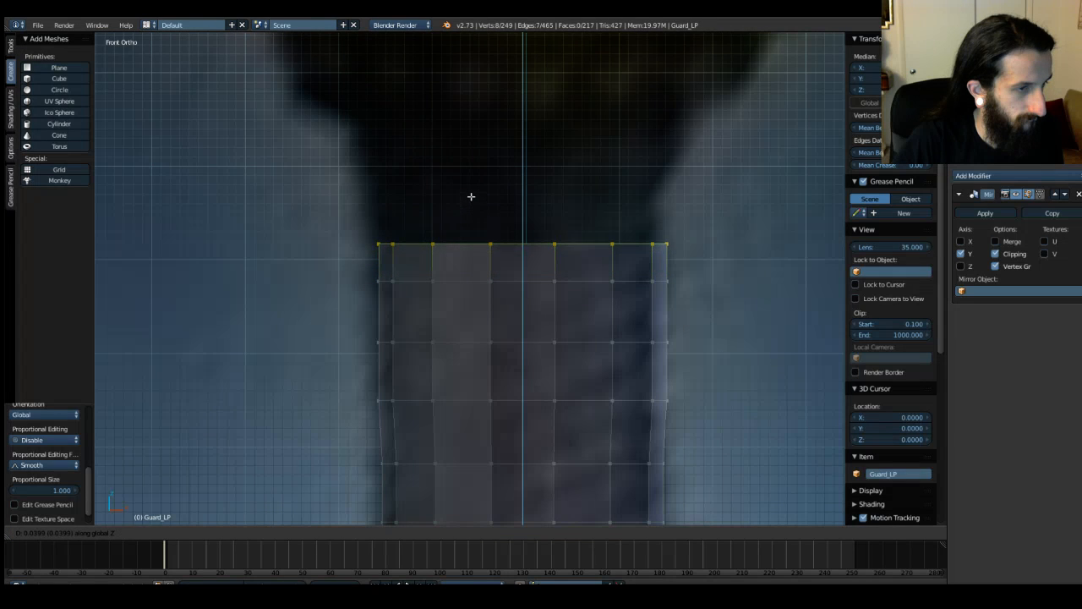
pyautogui.click(472, 195)
pyautogui.press('s')
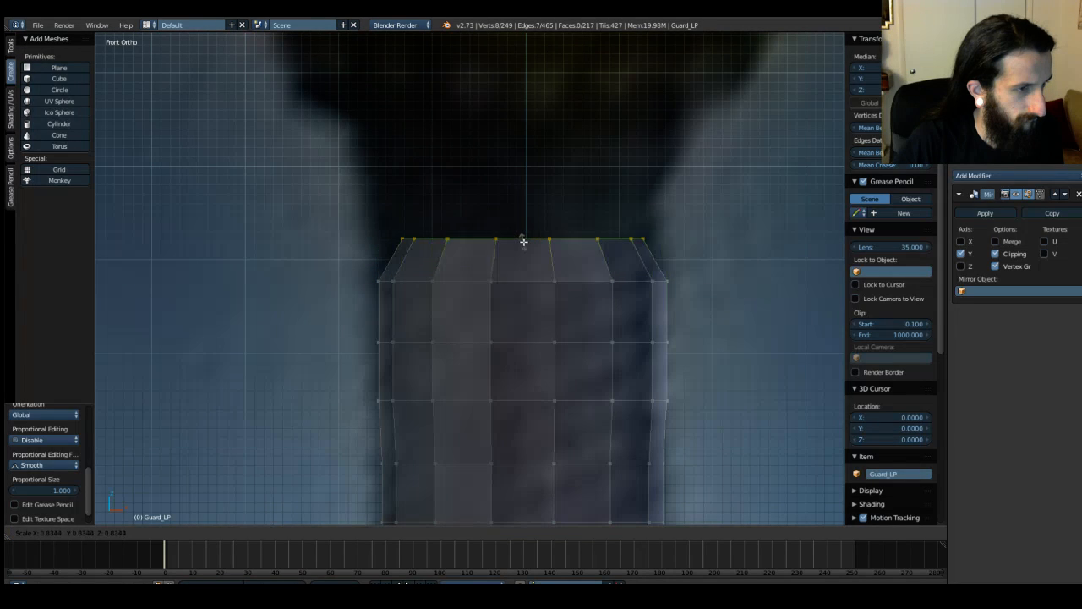
pyautogui.press('z')
pyautogui.press('0')
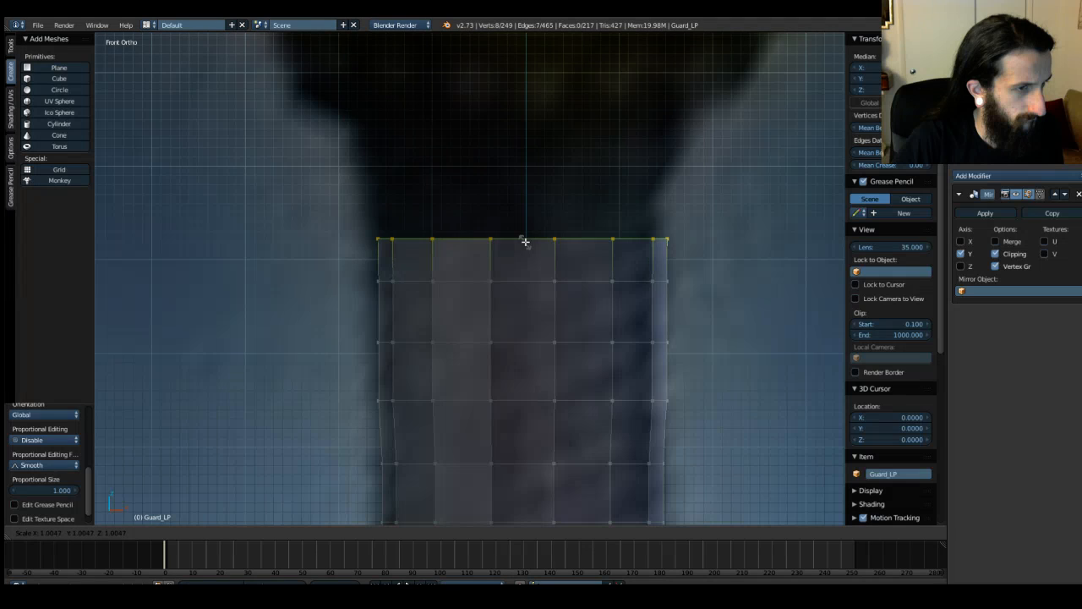
pyautogui.press('Return')
# Step: Extrude the shaft's top edge row upward along Z just below the upper collar and scale it slightly inward
pyautogui.press('e')
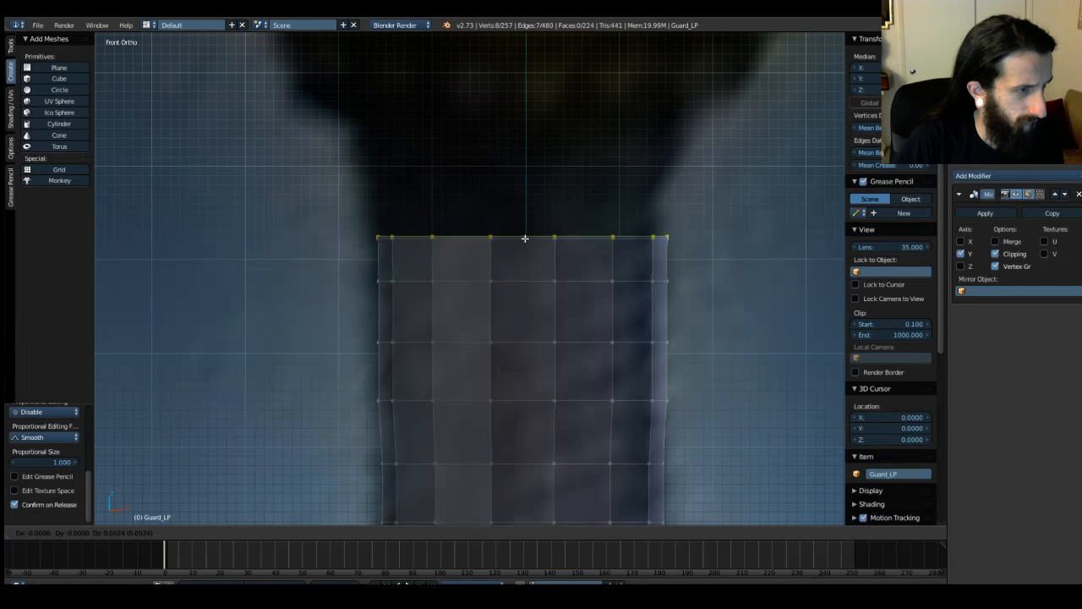
pyautogui.press('z')
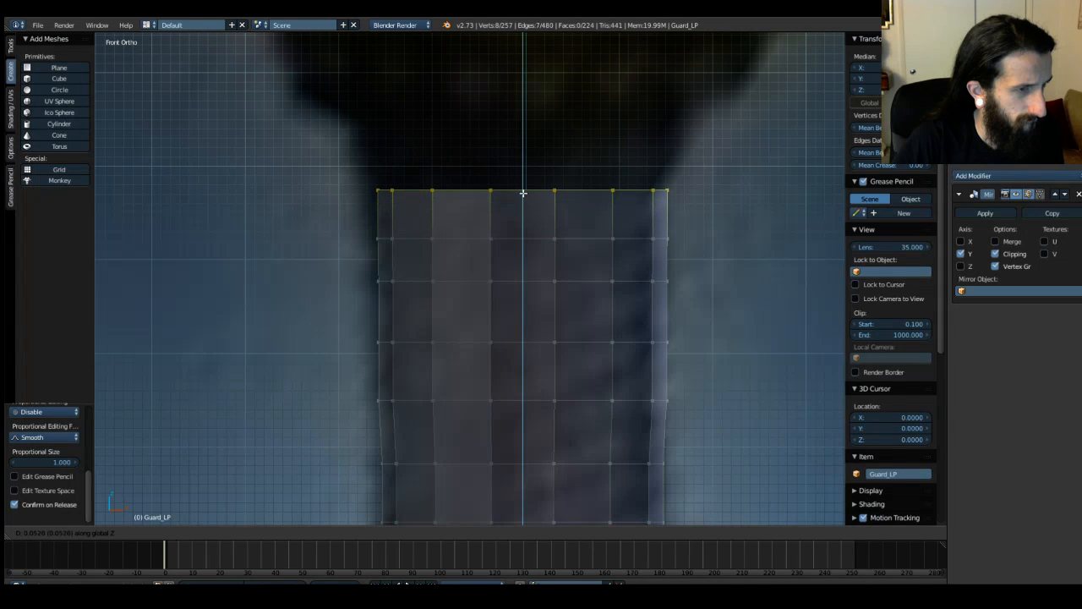
pyautogui.click(523, 185)
pyautogui.press('s')
pyautogui.click(524, 189)
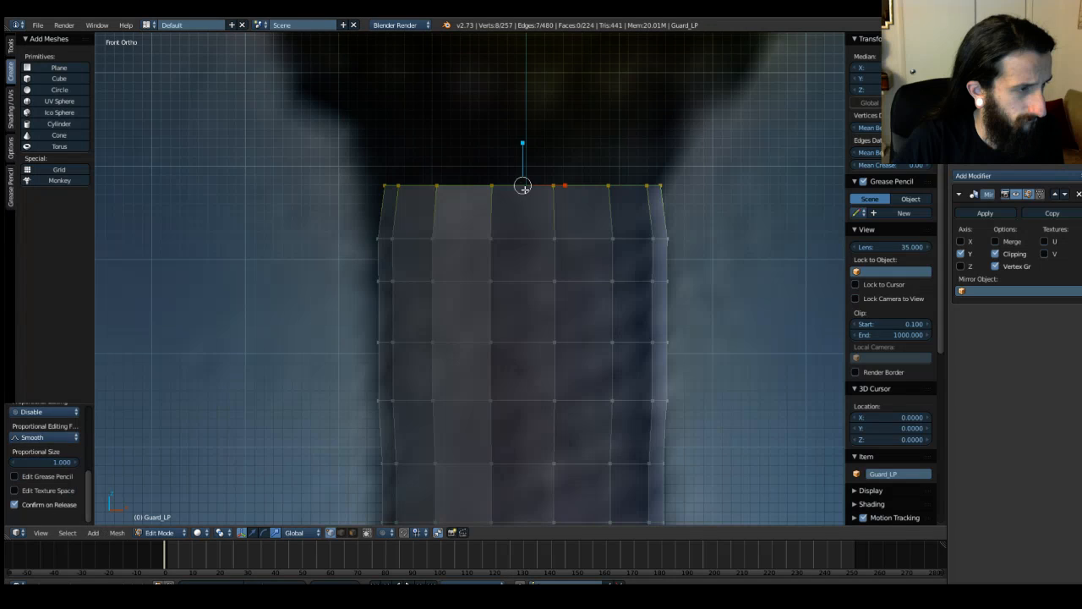
# Step: Extrude two short rows upward from the shaft's narrowed top, scaling them outward to flare into the upper collar
pyautogui.keyDown('shift'); pyautogui.moveTo(526, 130); pyautogui.dragTo(529, 225, button='middle'); pyautogui.keyUp('shift')
pyautogui.press('e')
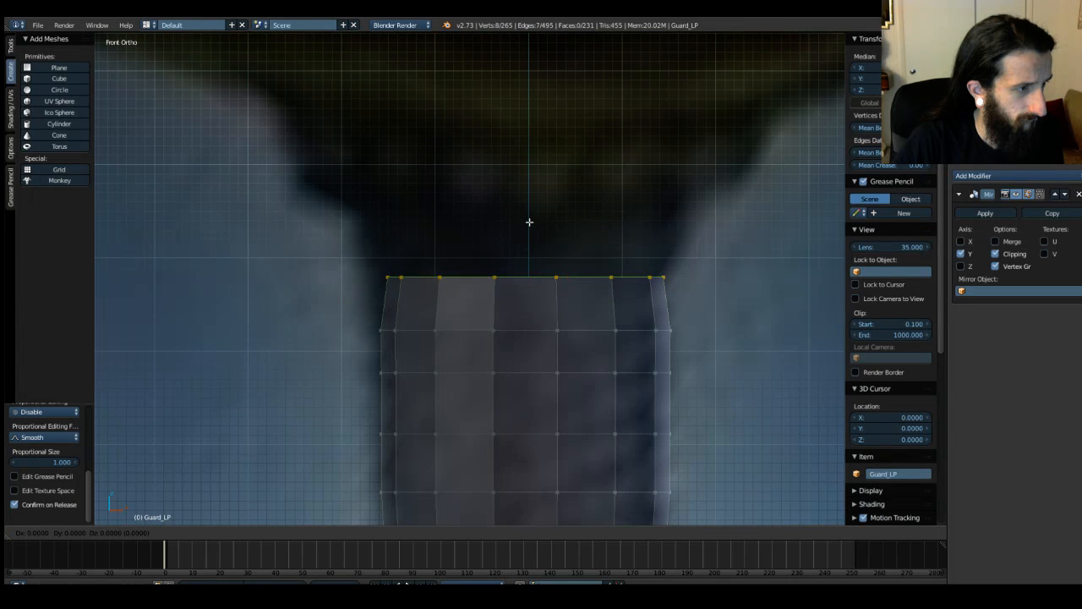
pyautogui.press('z')
pyautogui.click(528, 201)
pyautogui.moveTo(534, 256); pyautogui.dragTo(532, 256)
pyautogui.press('e')
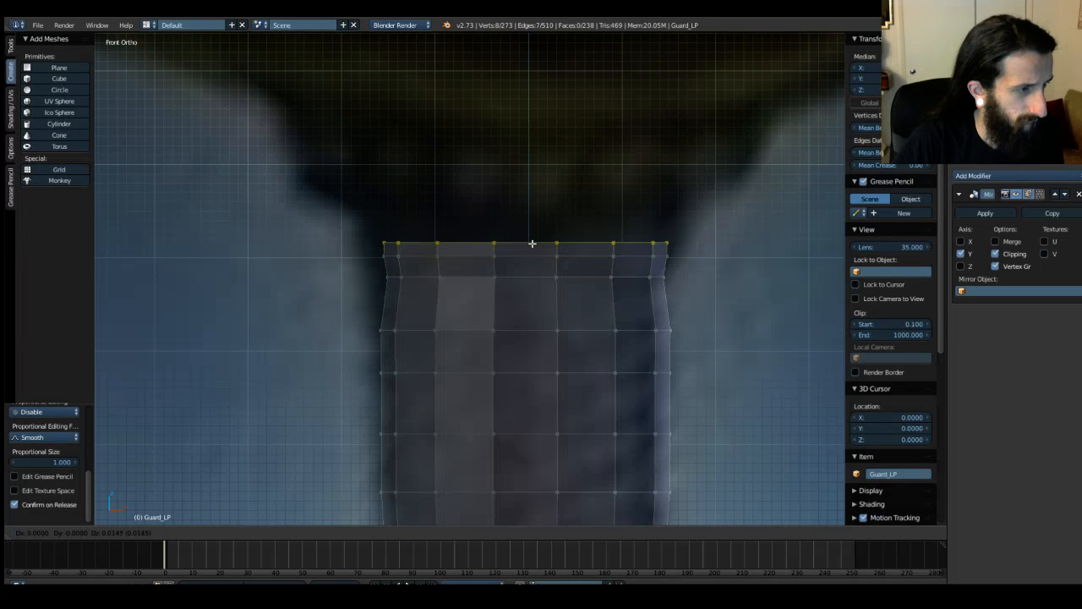
pyautogui.click(531, 233)
pyautogui.press('s')
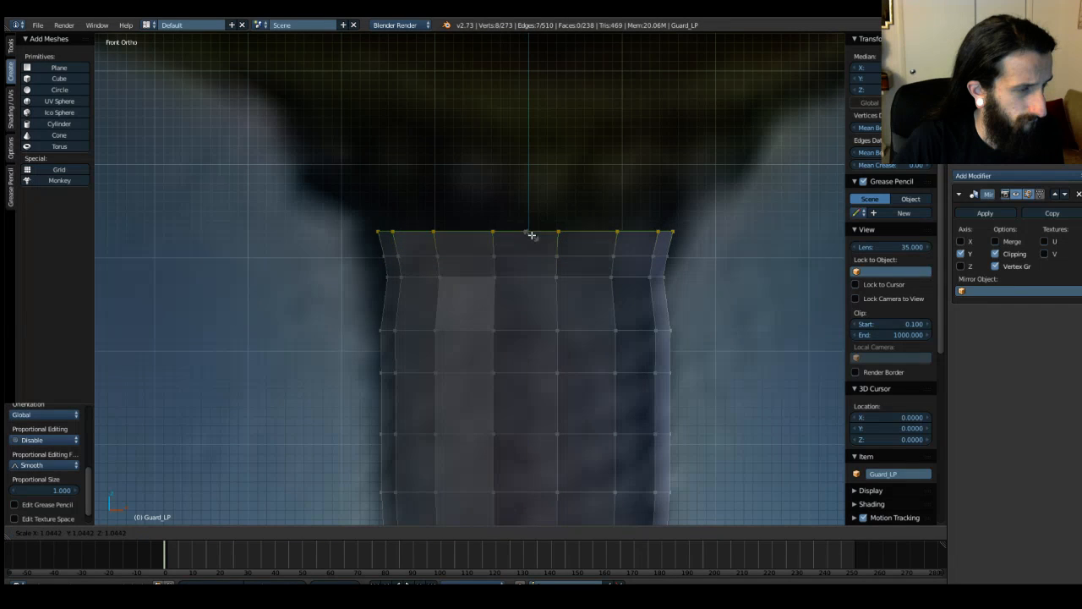
pyautogui.click(532, 235)
# Step: Extrude three thin rows upward from the flare's top edge, scaling the second outward to form a small stepped lip
pyautogui.press('e')
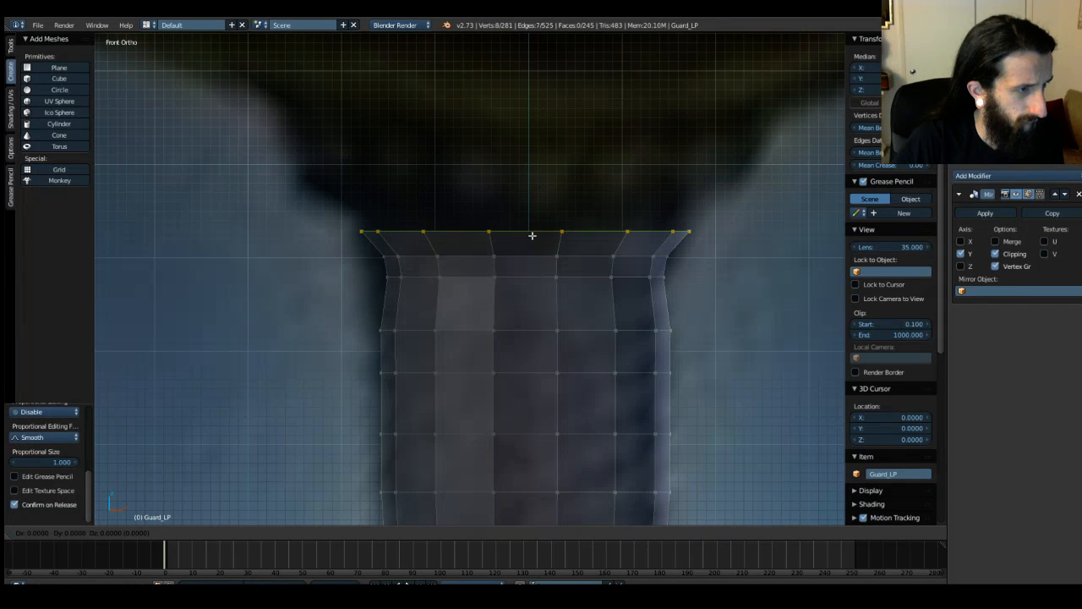
pyautogui.click(531, 230)
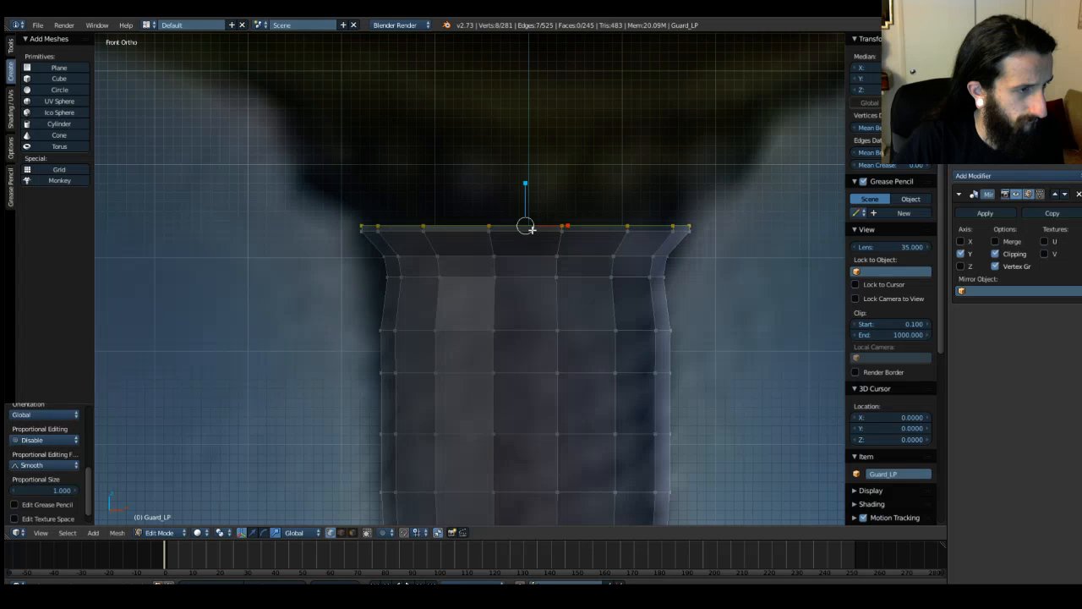
pyautogui.press('e')
pyautogui.click(532, 227)
pyautogui.press('s')
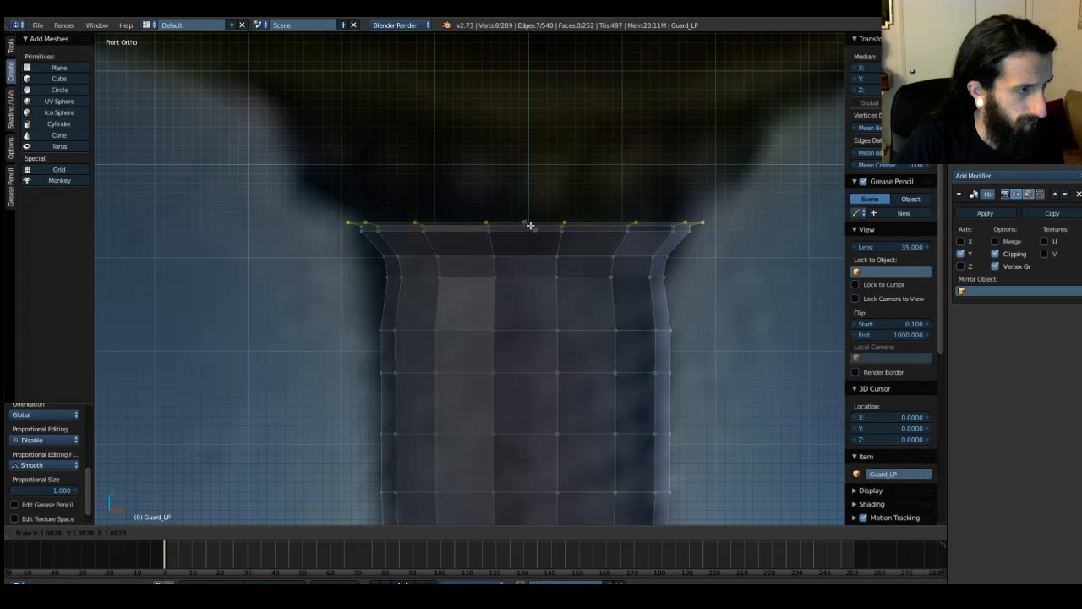
pyautogui.click(528, 223)
pyautogui.press('e')
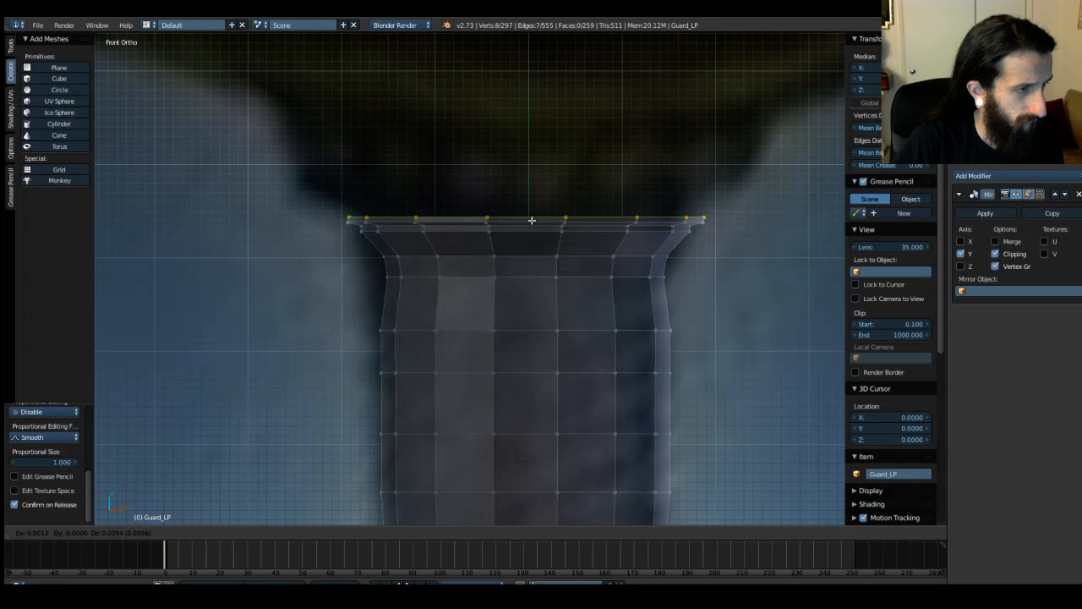
pyautogui.click(532, 220)
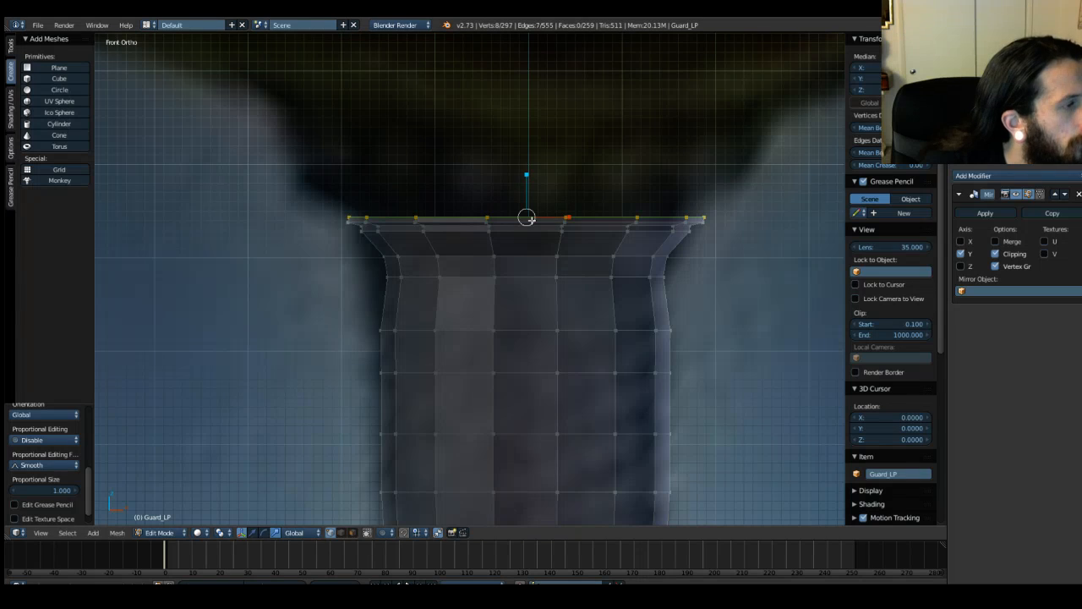
# Step: Extrude the lip's top edge row about 0.078 upward along Z and scale it outward to widen the upper collar
pyautogui.press('e')
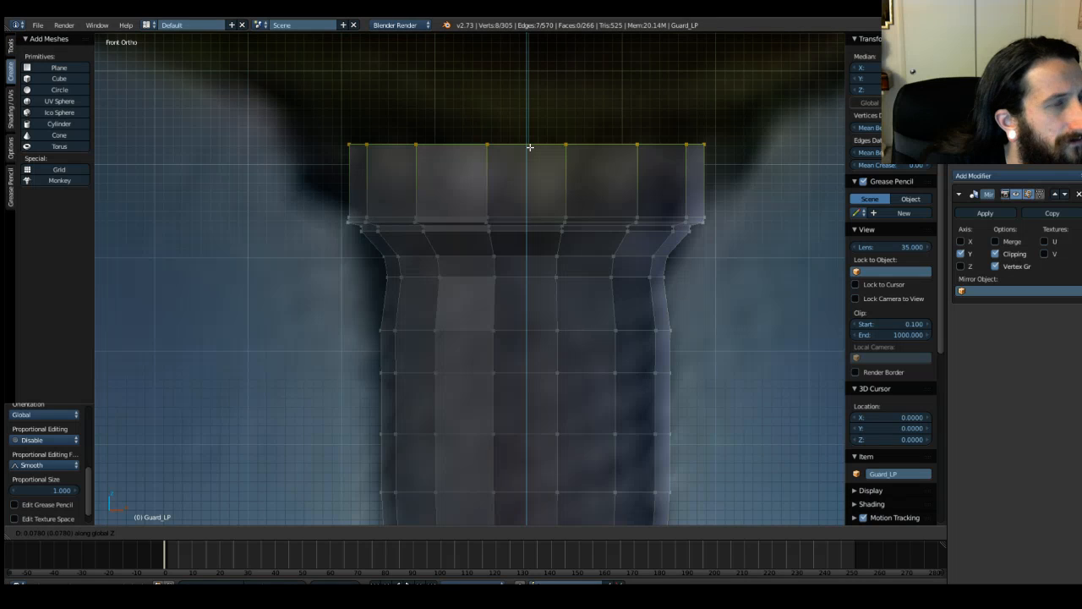
pyautogui.click(530, 150)
pyautogui.press('s')
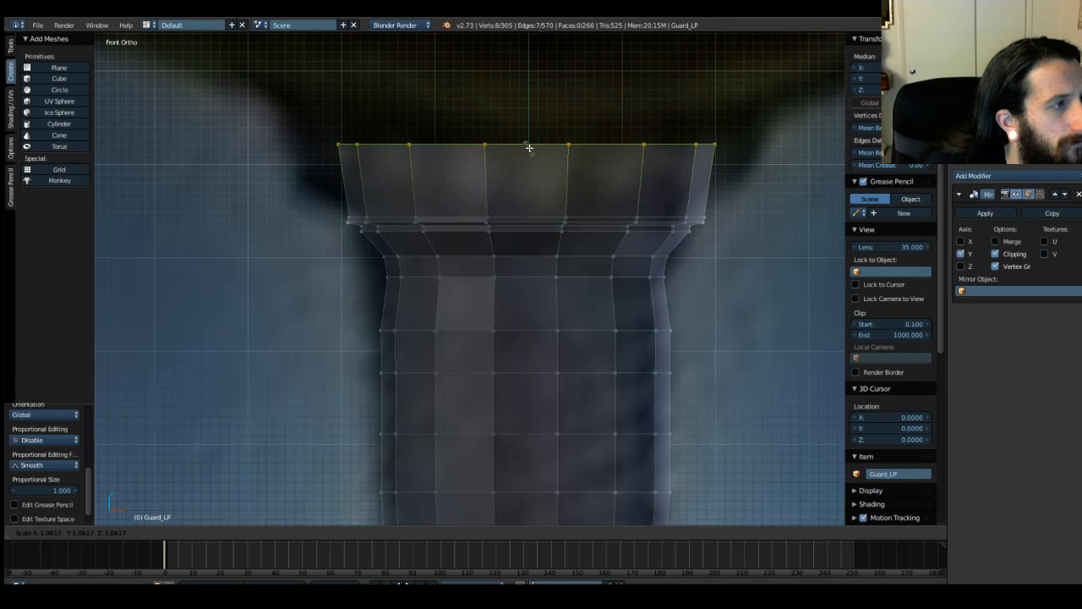
pyautogui.click(531, 148)
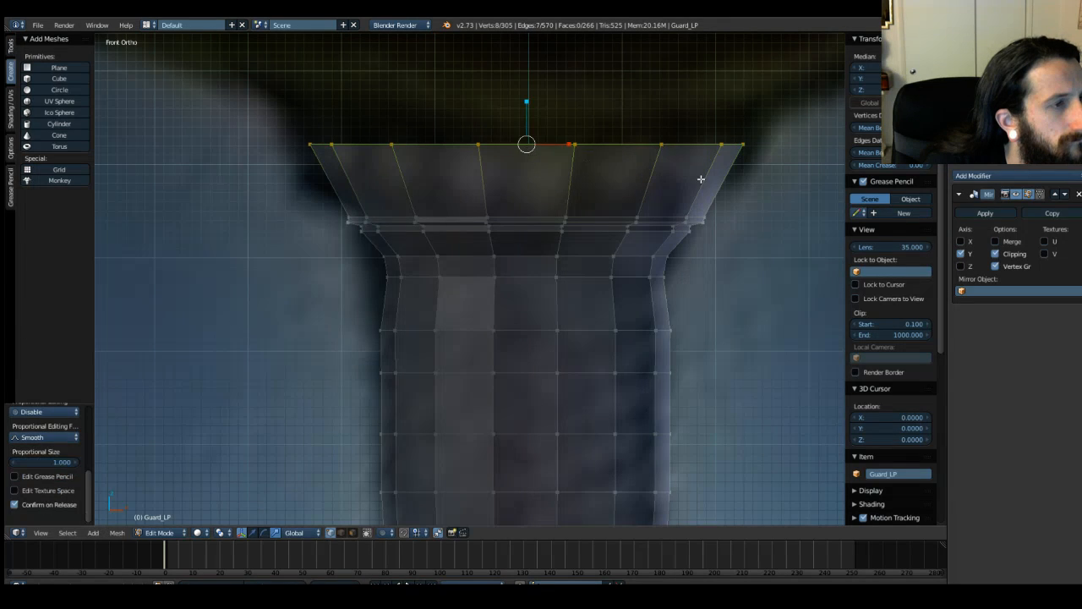
# Step: Extrude the widened collar's top edge row slightly upward and scale it outward to begin a thin rim
pyautogui.scroll(-5, 699, 264)
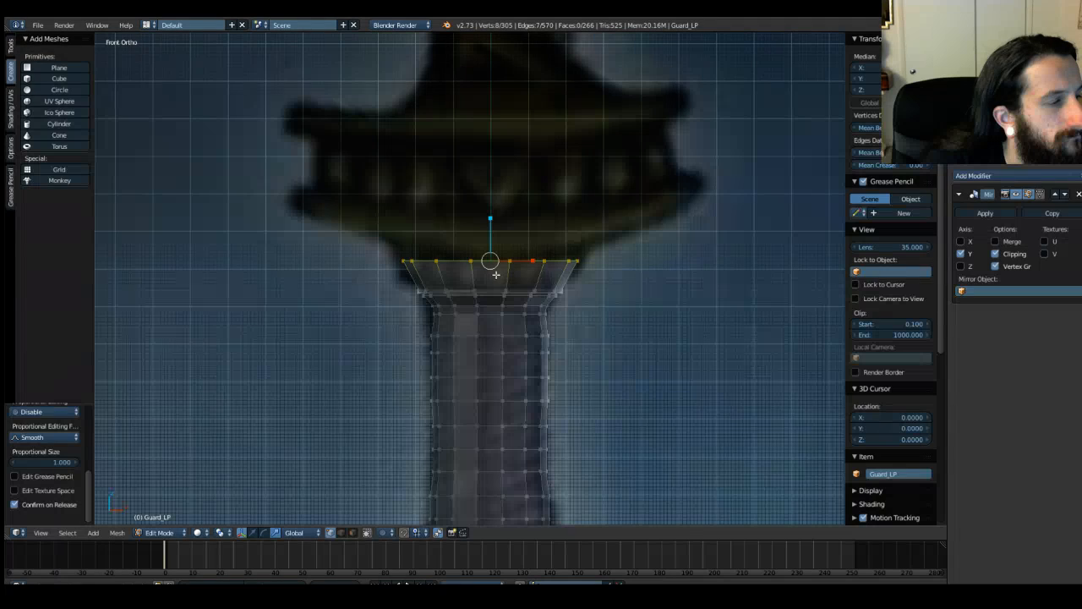
pyautogui.press('e')
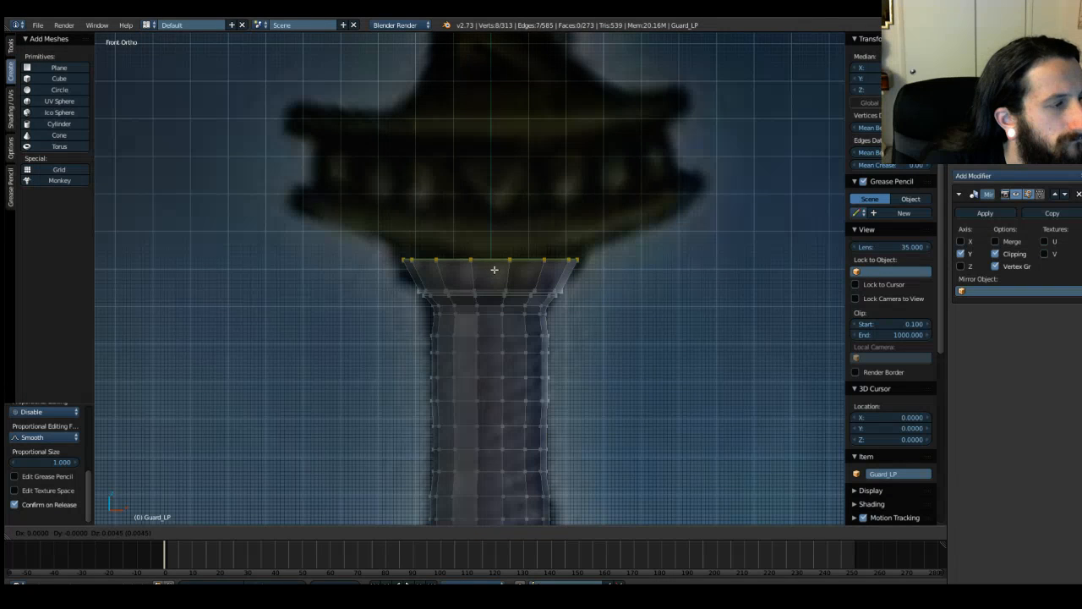
pyautogui.click(494, 267)
pyautogui.press('s')
pyautogui.click(496, 263)
# Step: Extrude a thin row from the rim's top edge and scale it outward, adding a second row about 0.02 straight upward along Z
pyautogui.press('e')
pyautogui.press('z')
pyautogui.click(495, 258)
pyautogui.press('s')
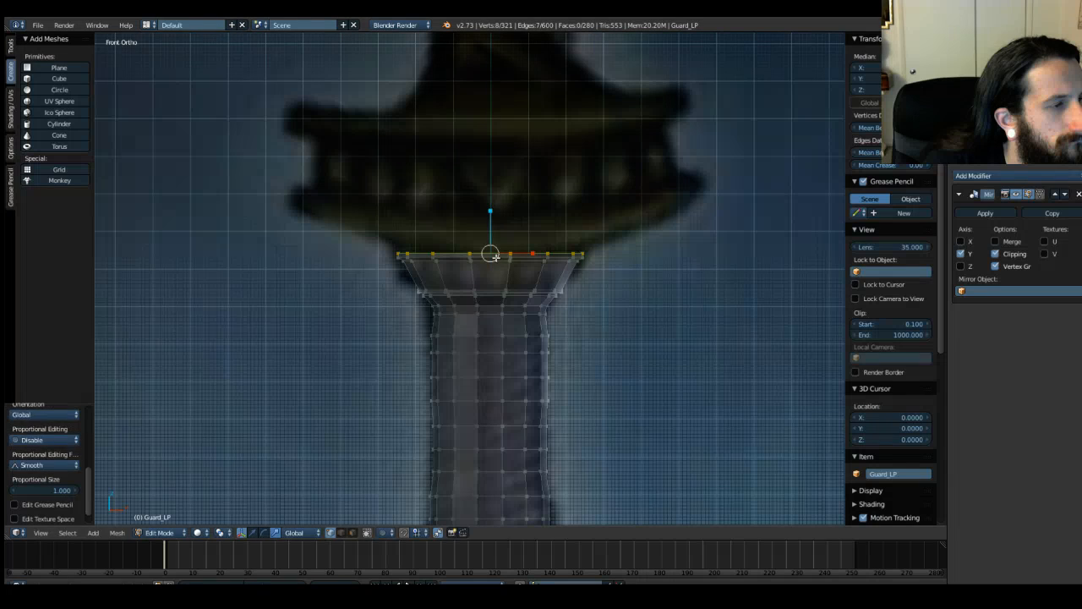
pyautogui.click(497, 257)
pyautogui.press('e')
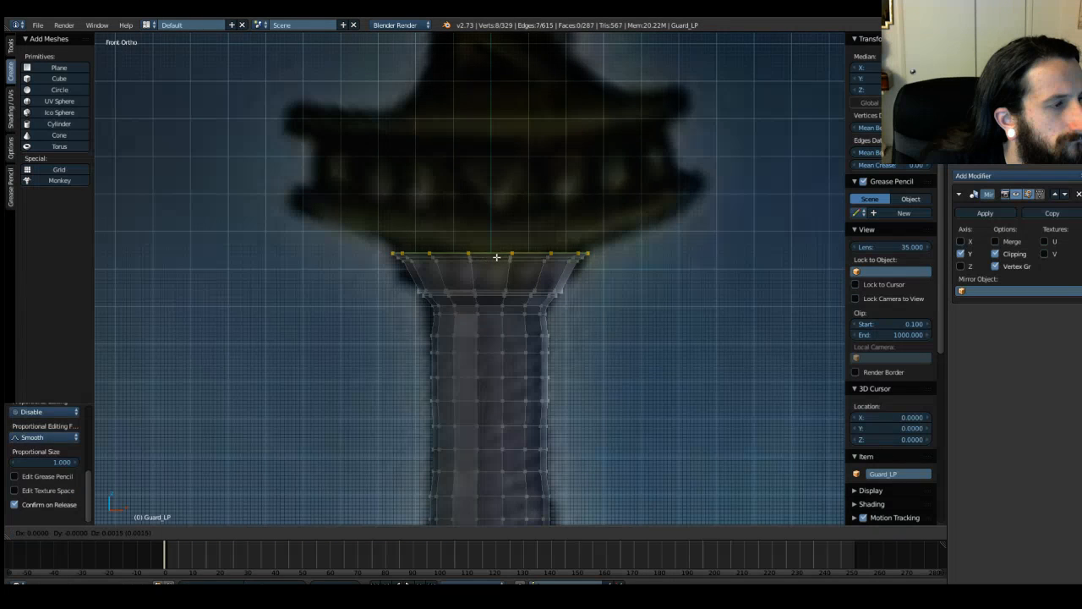
pyautogui.press('z')
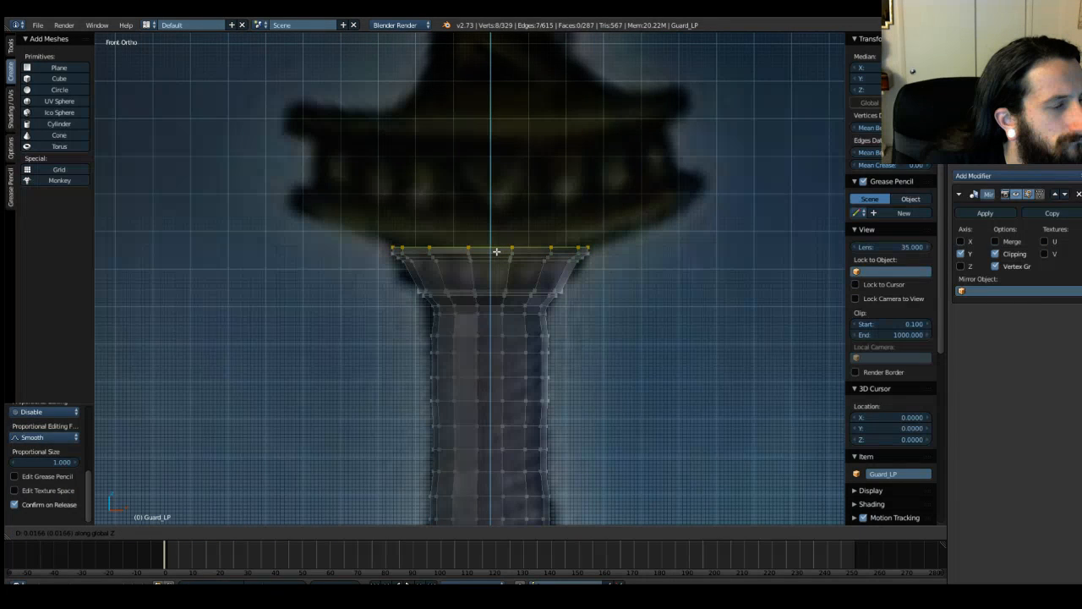
pyautogui.click(496, 249)
# Step: Extrude the rim's top edge row about 0.03 upward along Z and scale it outward by about 1.25
pyautogui.press('e')
pyautogui.press('z')
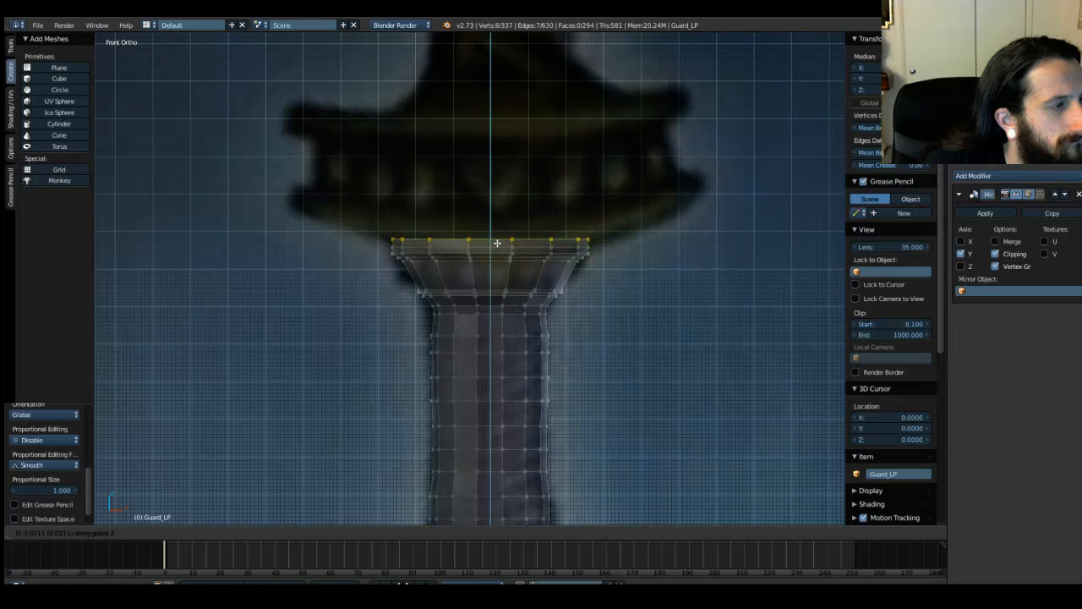
pyautogui.click(497, 240)
pyautogui.press('s')
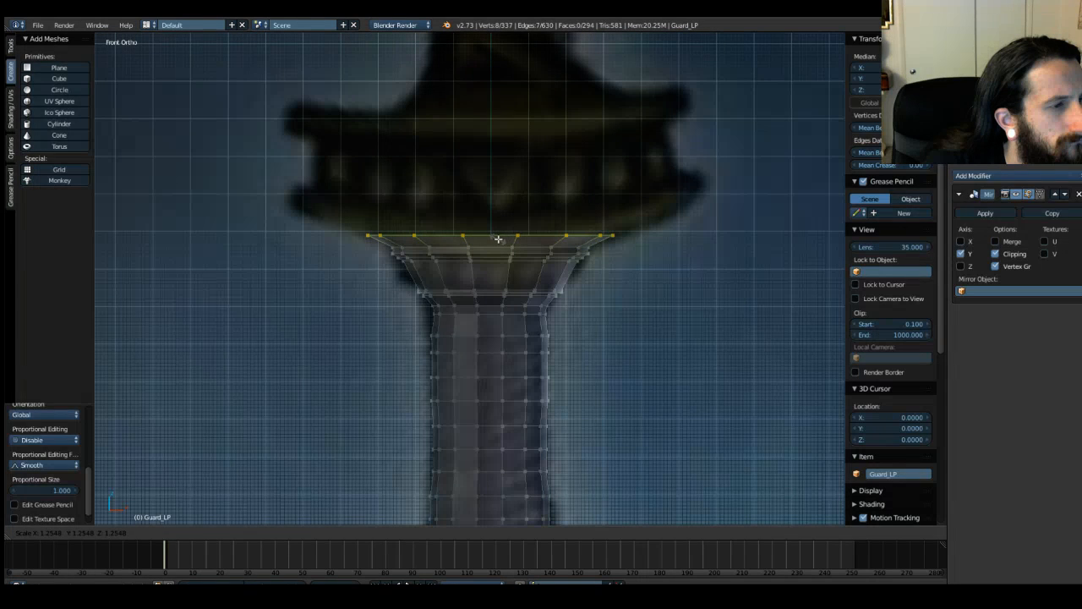
pyautogui.click(498, 239)
# Step: Extrude the flared top edge row about 0.04 upward along Z and scale it outward by about 1.36 to follow the reference's bowl
pyautogui.press('e')
pyautogui.press('z')
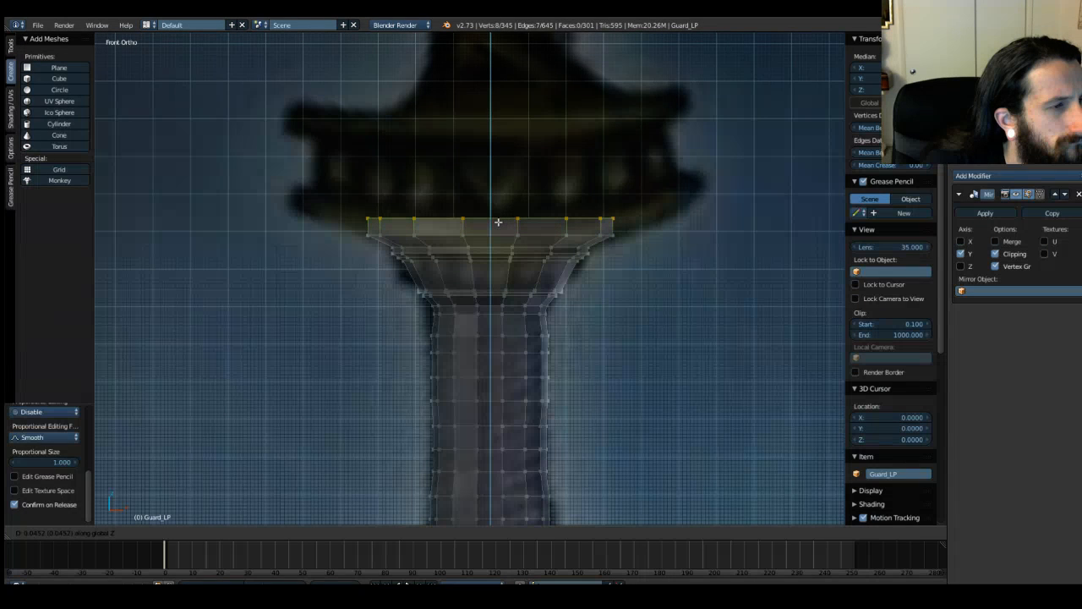
pyautogui.click(498, 223)
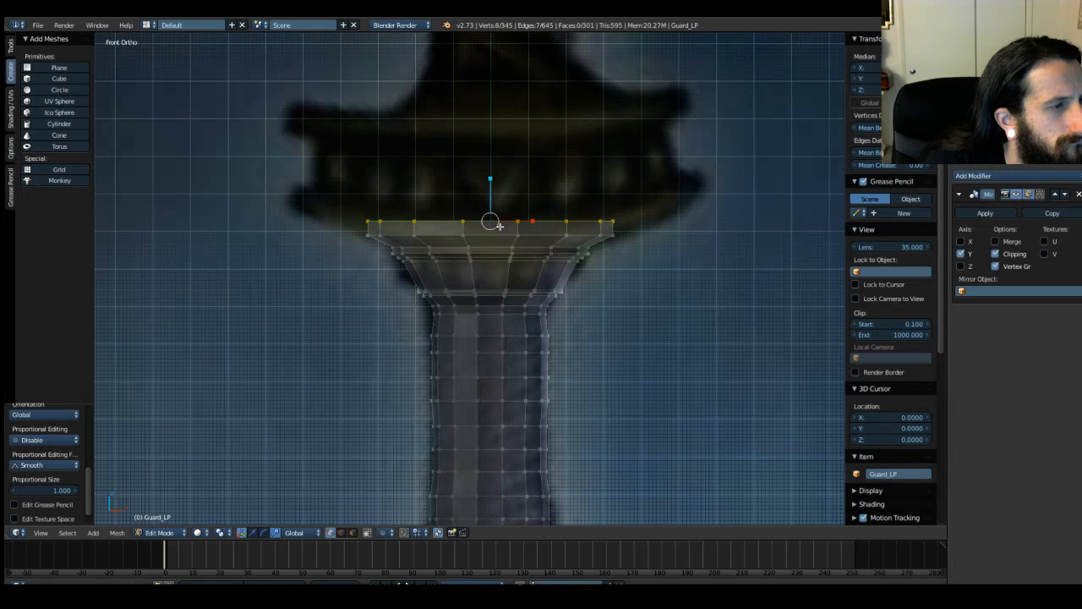
pyautogui.press('s')
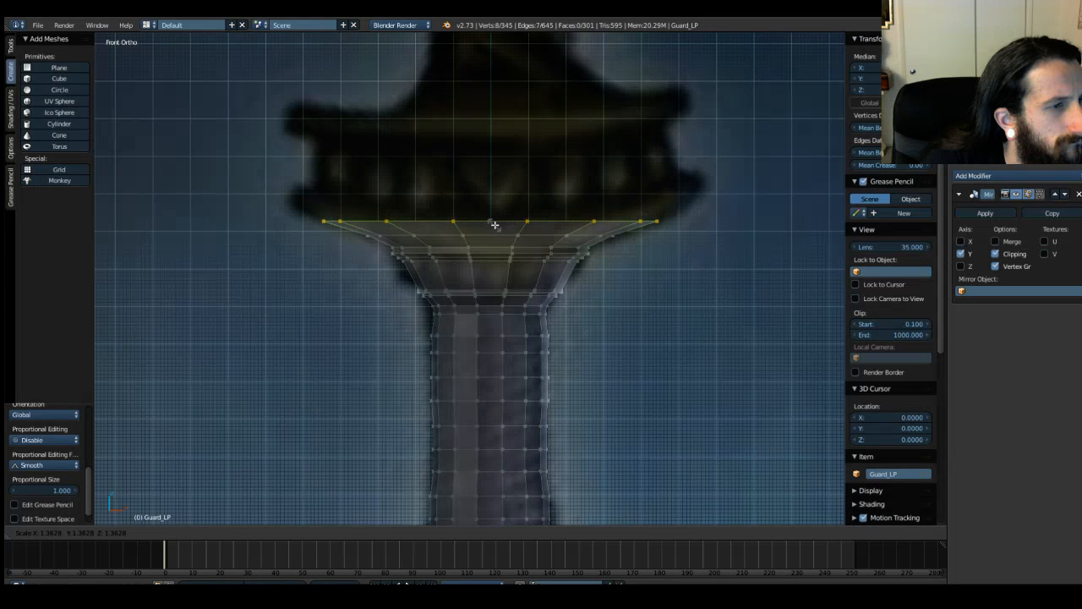
pyautogui.click(495, 224)
# Step: Extrude the bowl's top edge row slightly upward along Z and scale it outward to the width of the reference's lower rim
pyautogui.press('e')
pyautogui.press('z')
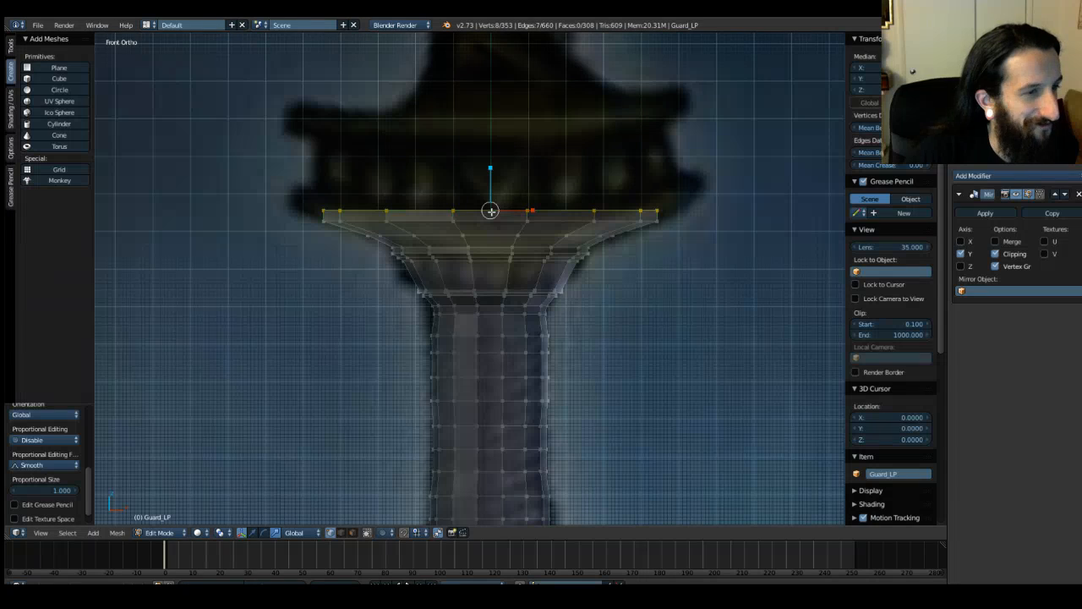
pyautogui.rightClick(497, 212)
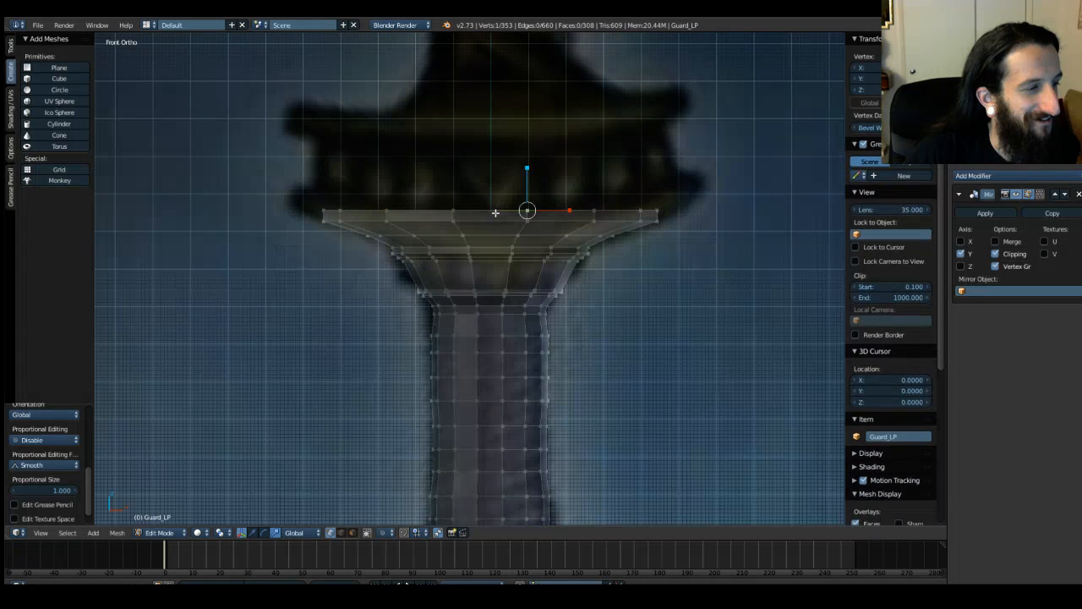
pyautogui.hotkey('ctrl', 'z')
pyautogui.press('s')
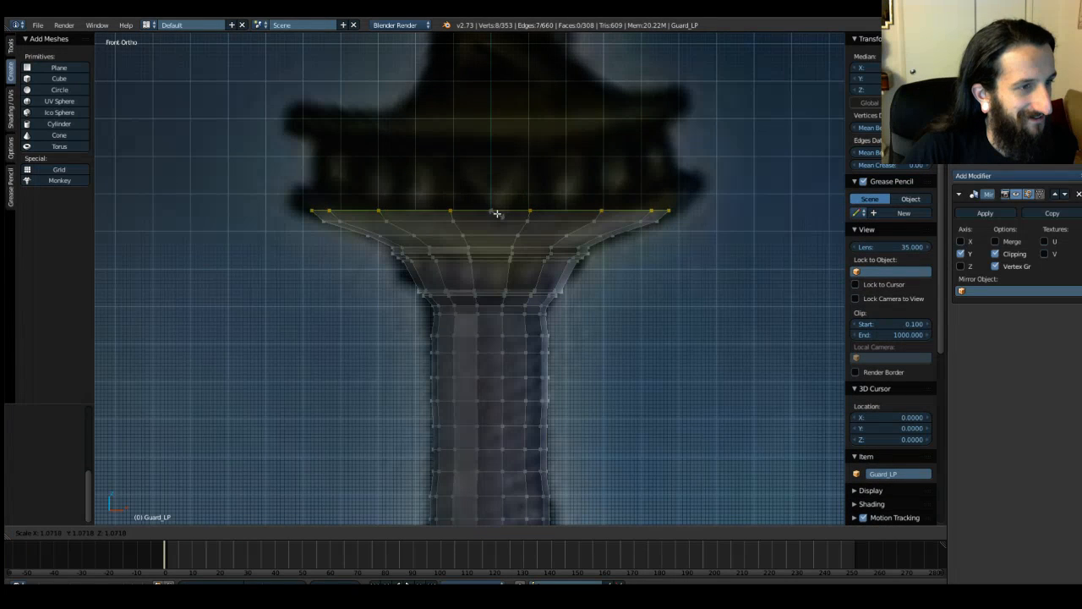
pyautogui.click(497, 213)
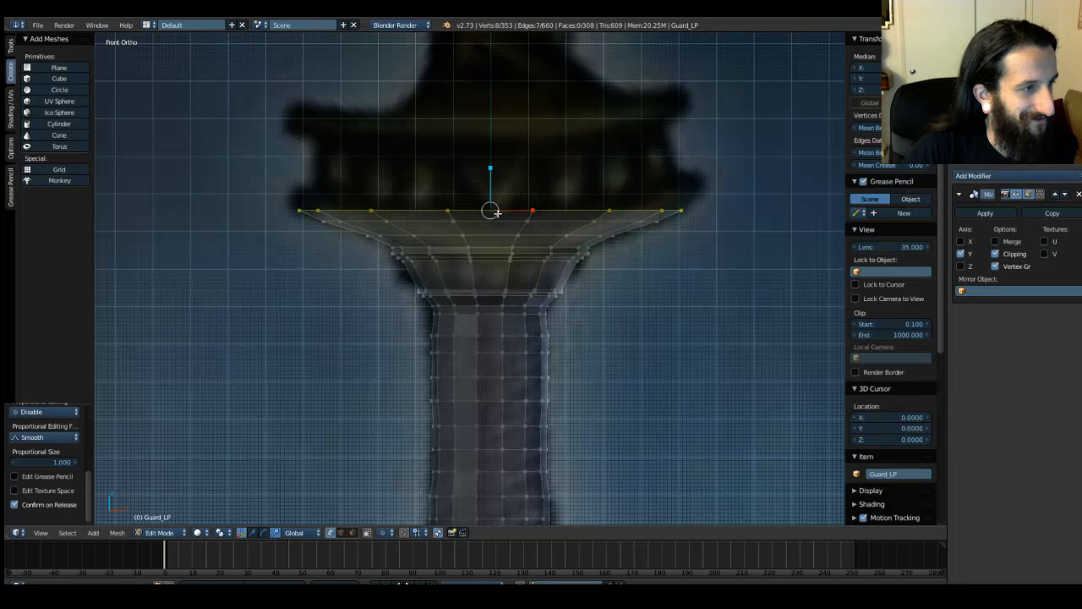
# Step: Extrude the lower rim about 0.02 upward along Z and extrude another thin row scaled inward to form a ledge
pyautogui.press('e')
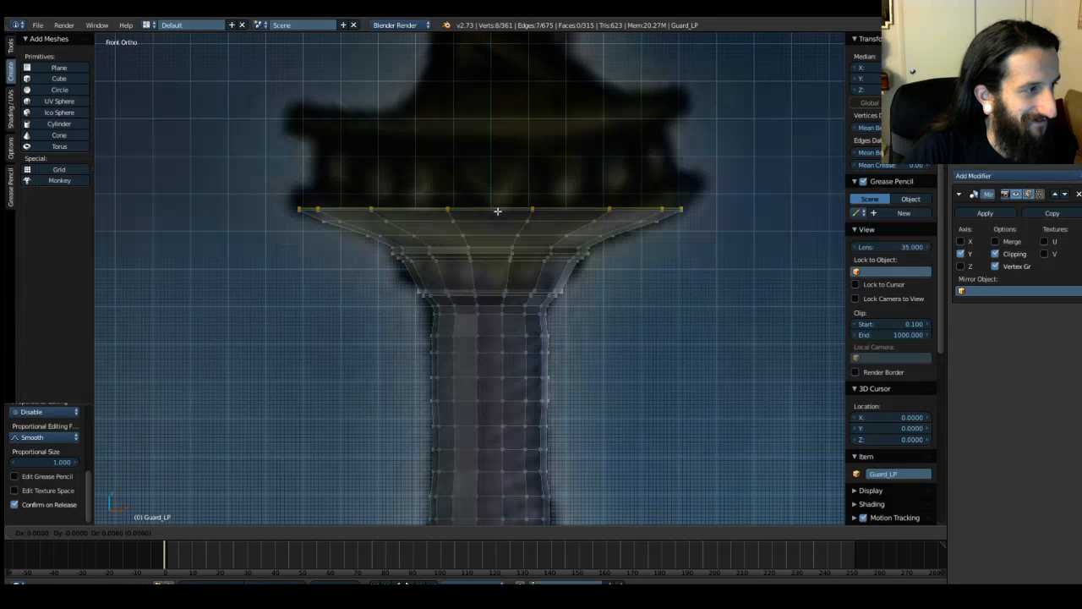
pyautogui.press('z')
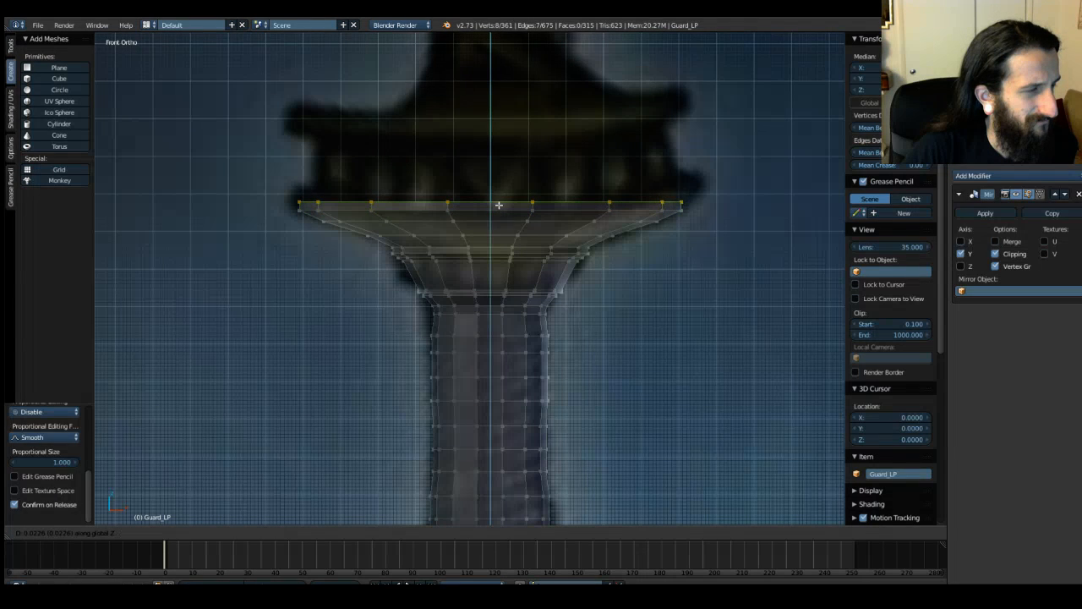
pyautogui.click(498, 204)
pyautogui.press('e')
pyautogui.click(499, 205)
pyautogui.press('s')
pyautogui.click(497, 203)
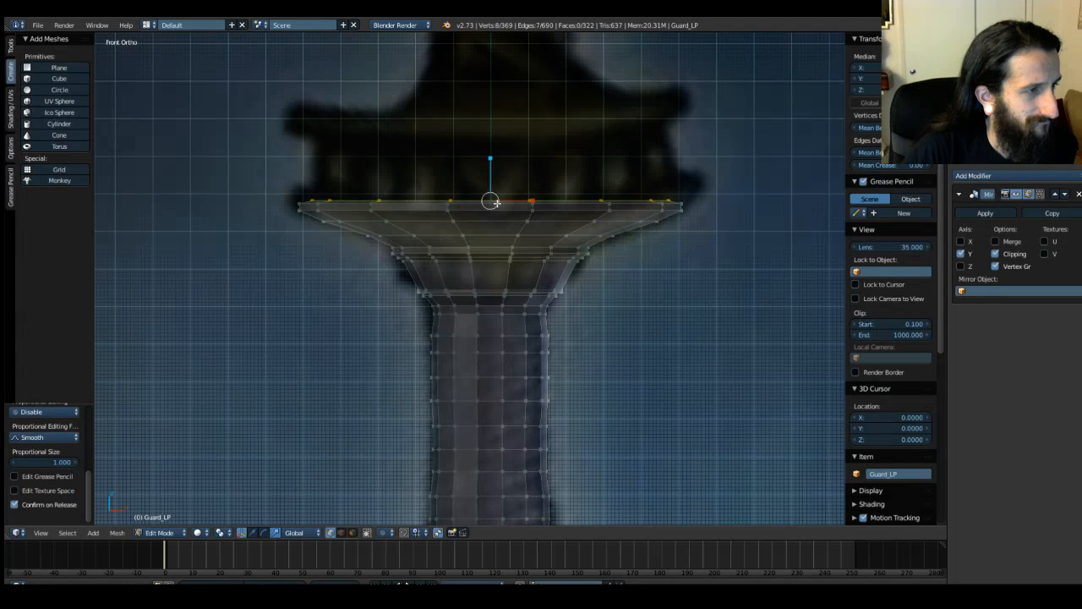
# Step: Extrude the ledge's inner row about 0.15 upward to form the tall band, and top it with a short row scaled outward by about 1.08
pyautogui.press('e')
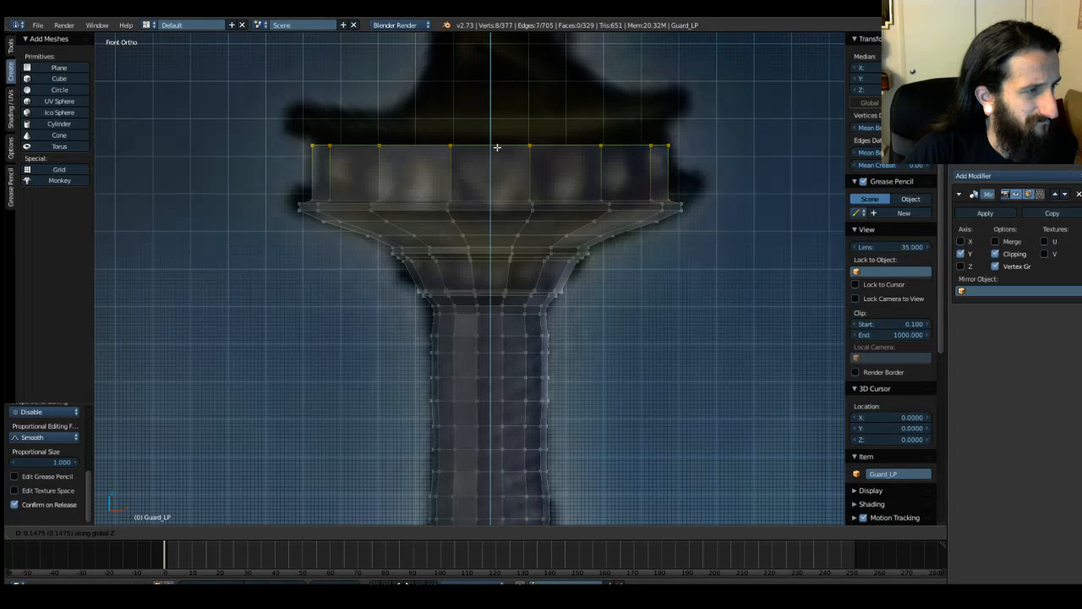
pyautogui.click(497, 147)
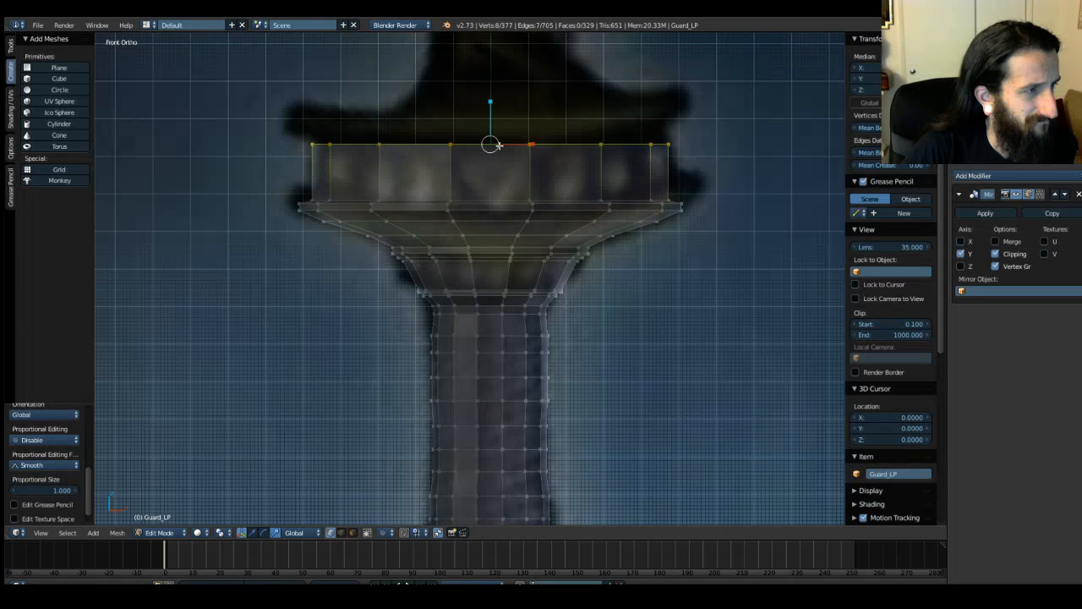
pyautogui.press('e')
pyautogui.press('z')
pyautogui.click(500, 140)
pyautogui.press('s')
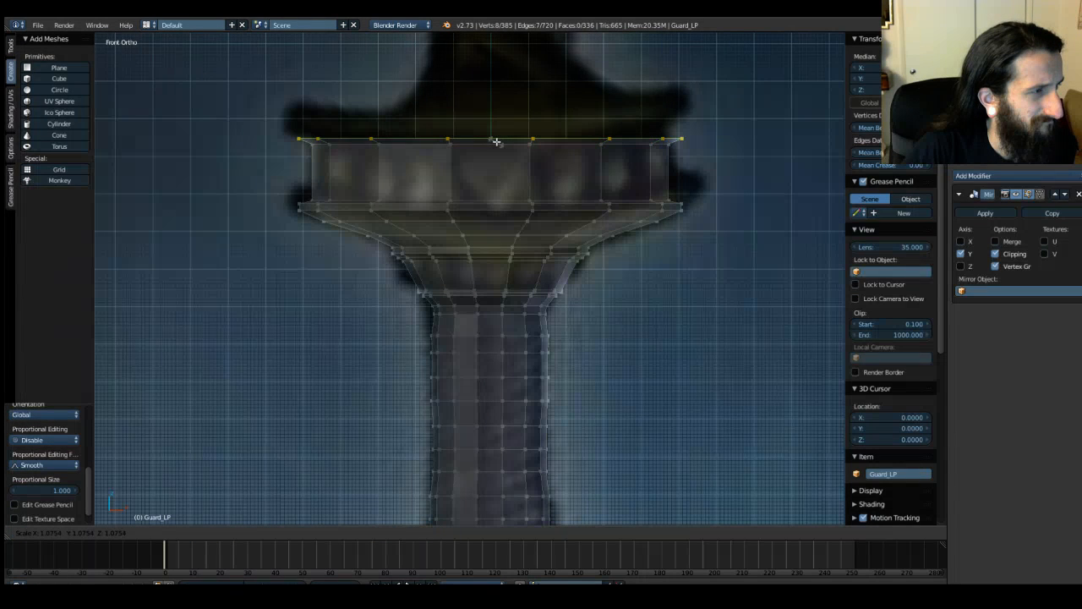
pyautogui.click(497, 141)
# Step: Extrude two thin rows upward from the band's flared top edge, scaling the second outward by about 1.06
pyautogui.press('e')
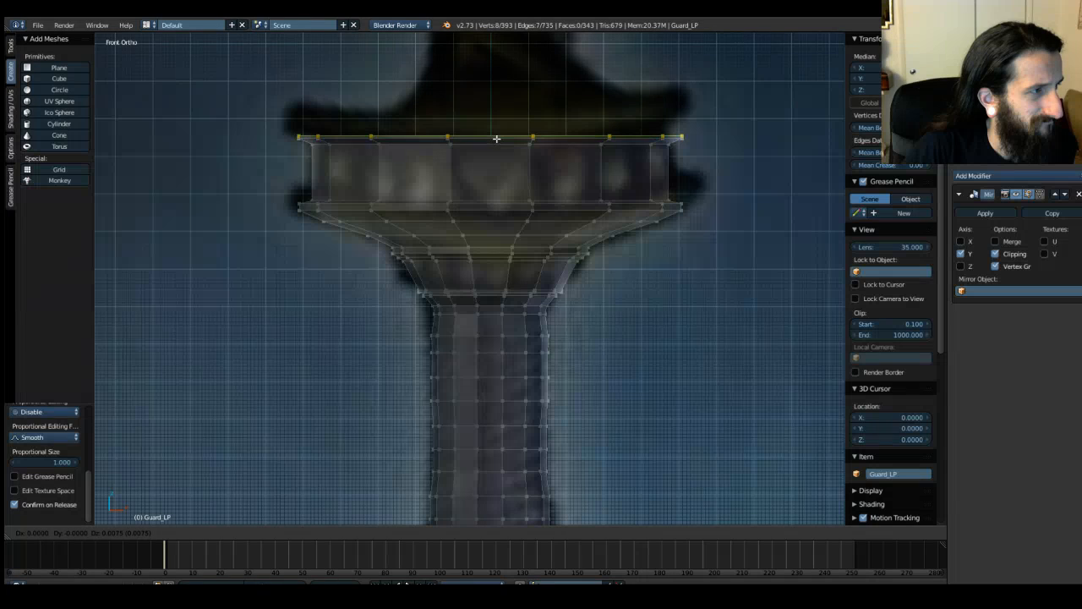
pyautogui.press('z')
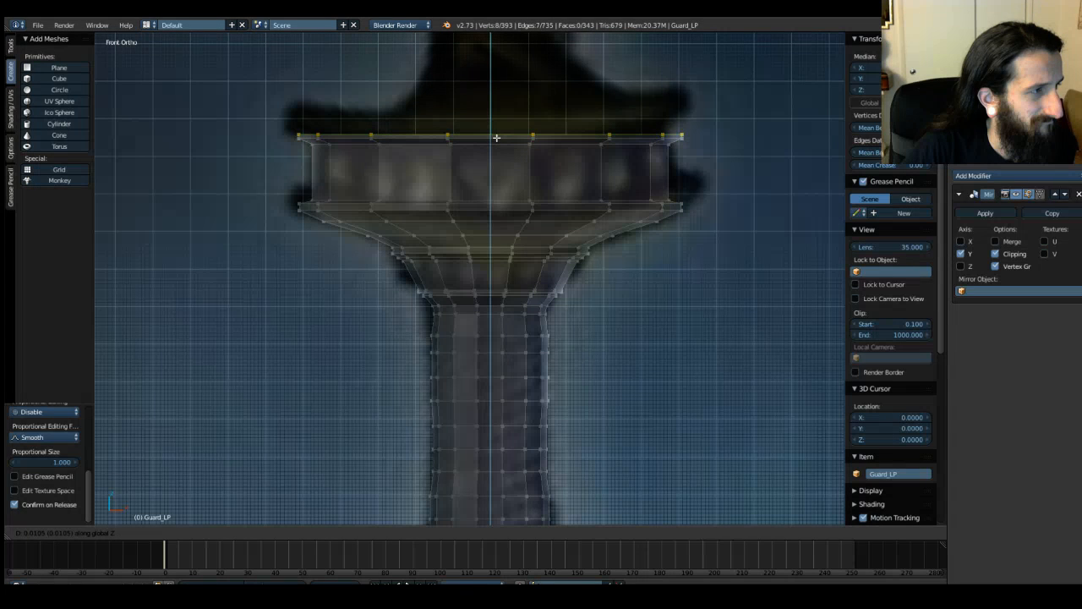
pyautogui.click(496, 138)
pyautogui.press('e')
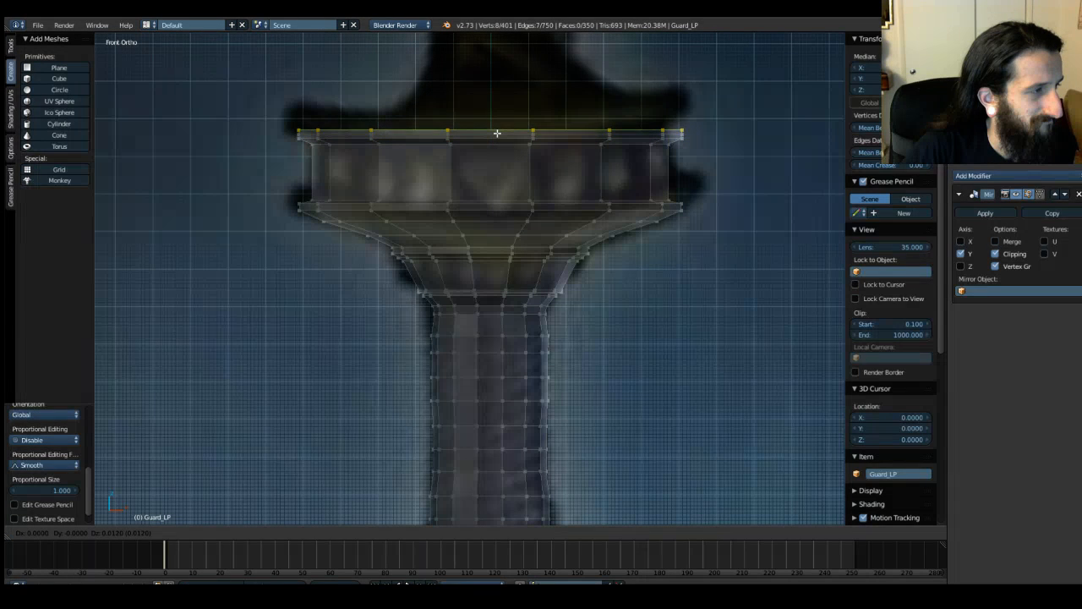
pyautogui.click(497, 132)
pyautogui.press('s')
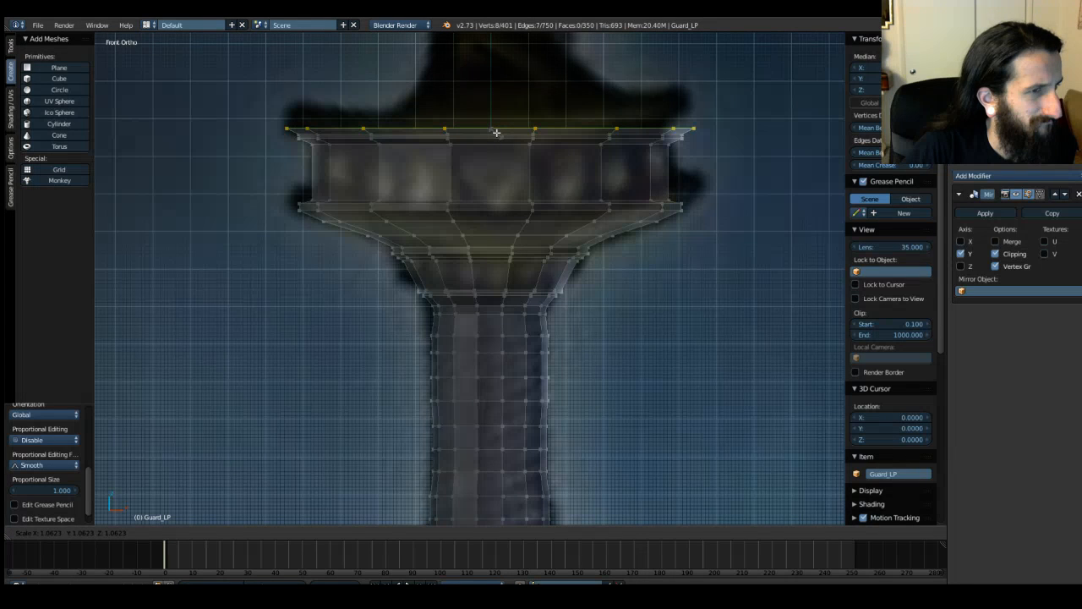
pyautogui.click(496, 131)
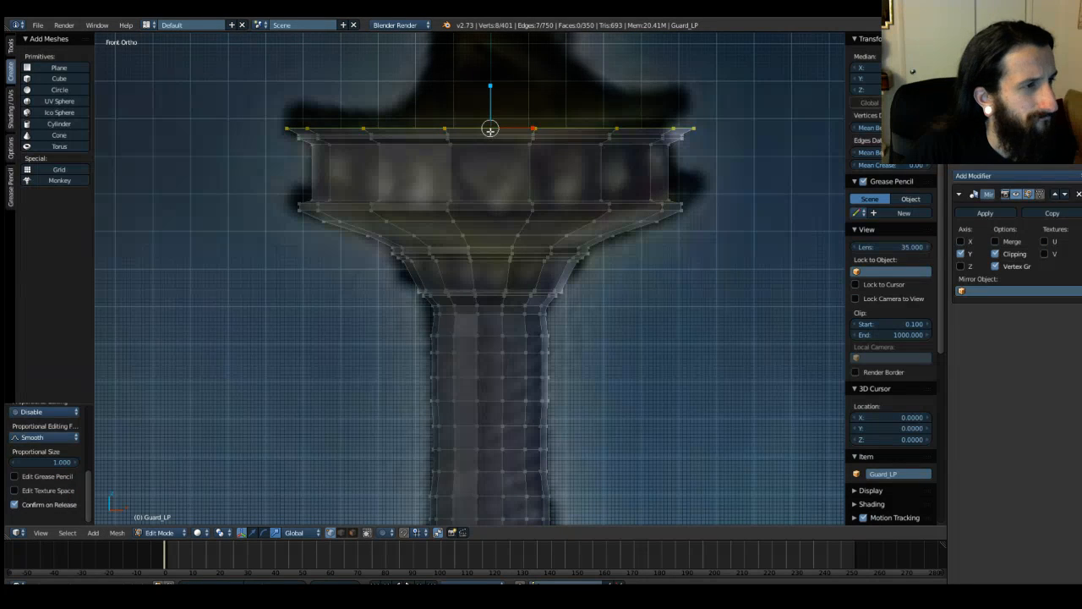
# Step: Extrude the upper rim's top edge row about 0.024 upward along Z and scale it outward to the rim's widest point
pyautogui.press('e')
pyautogui.press('z')
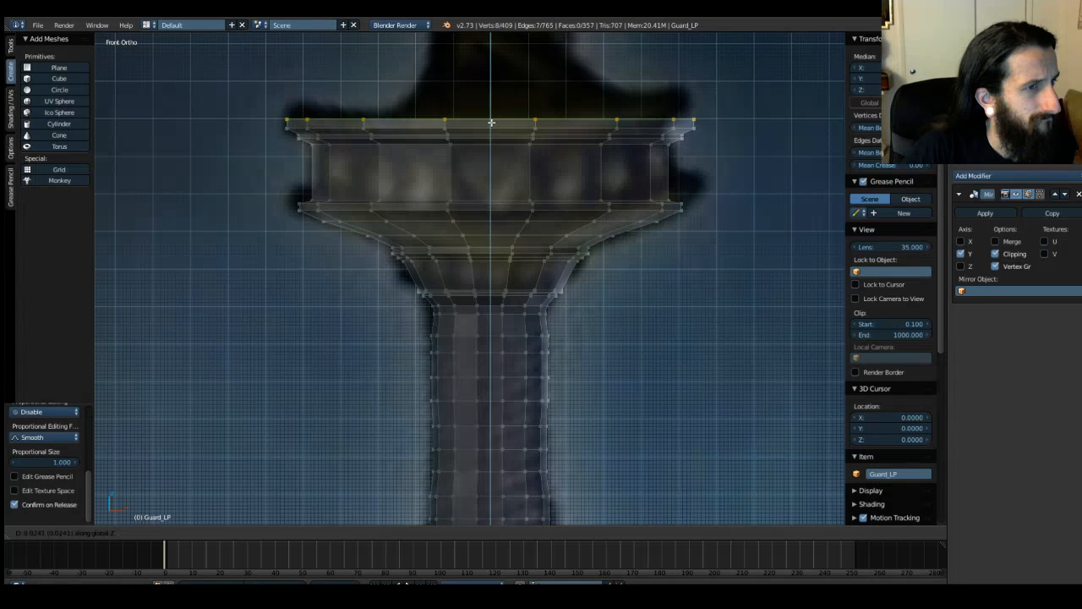
pyautogui.click(491, 122)
pyautogui.press('s')
pyautogui.click(492, 123)
# Step: Extrude the widest rim row slightly upward along Z and scale it inward to bevel the rim's upper side
pyautogui.press('e')
pyautogui.press('z')
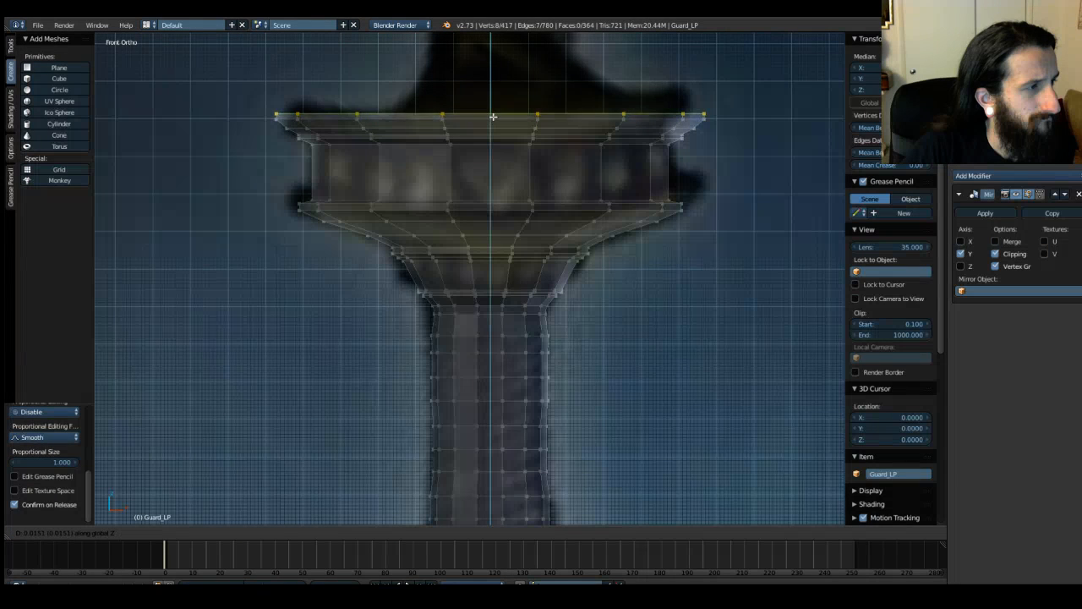
pyautogui.click(492, 112)
pyautogui.press('s')
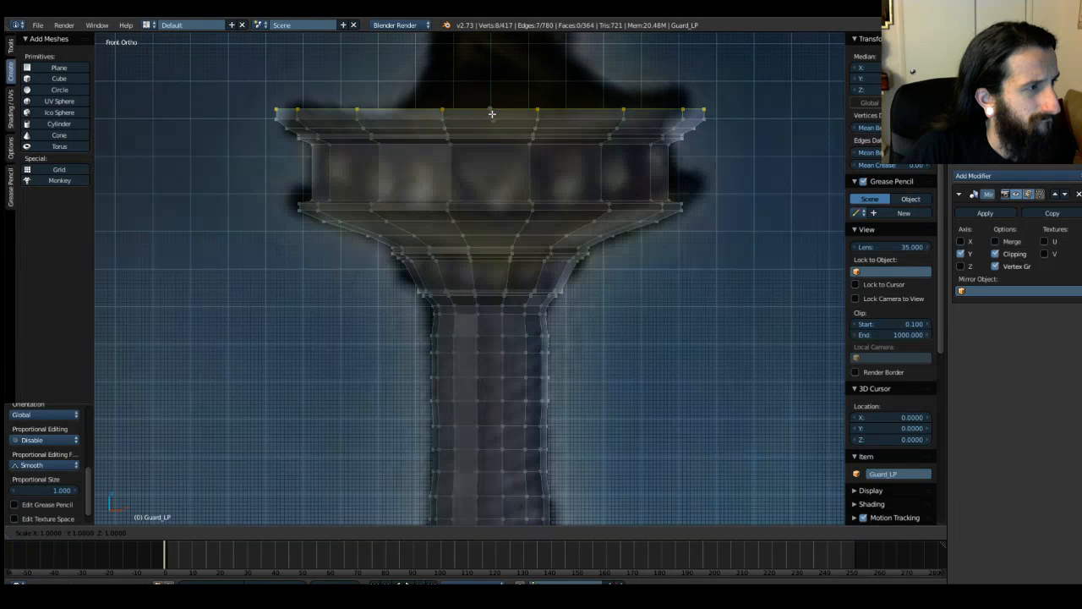
pyautogui.click(492, 113)
# Step: Extrude the beveled rim's top row slightly upward and scale it inward by about 0.97 to finish the collar's top edge
pyautogui.press('e')
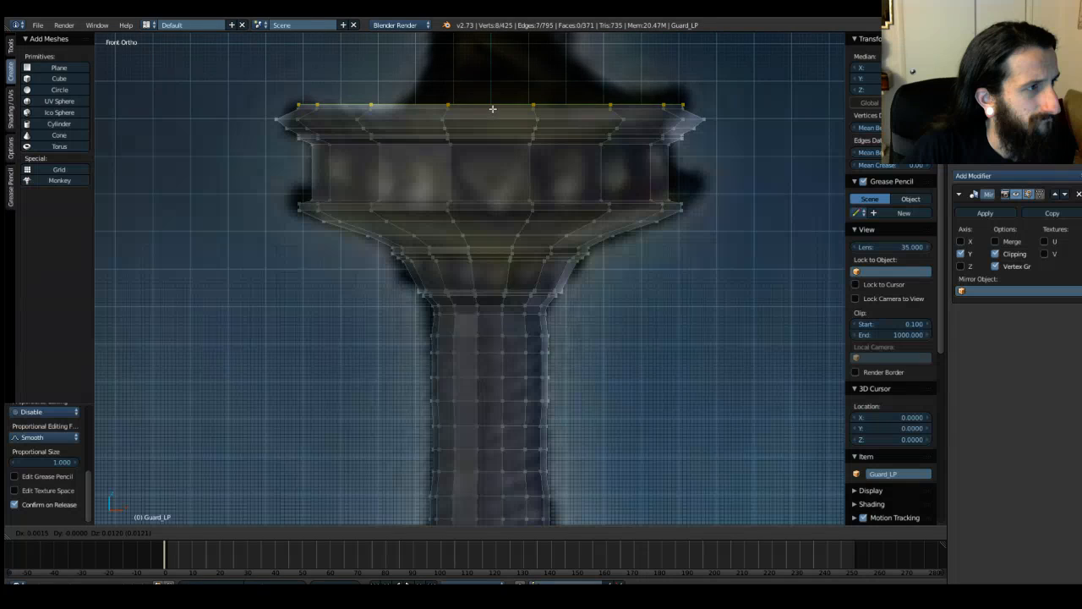
pyautogui.click(491, 101)
pyautogui.press('s')
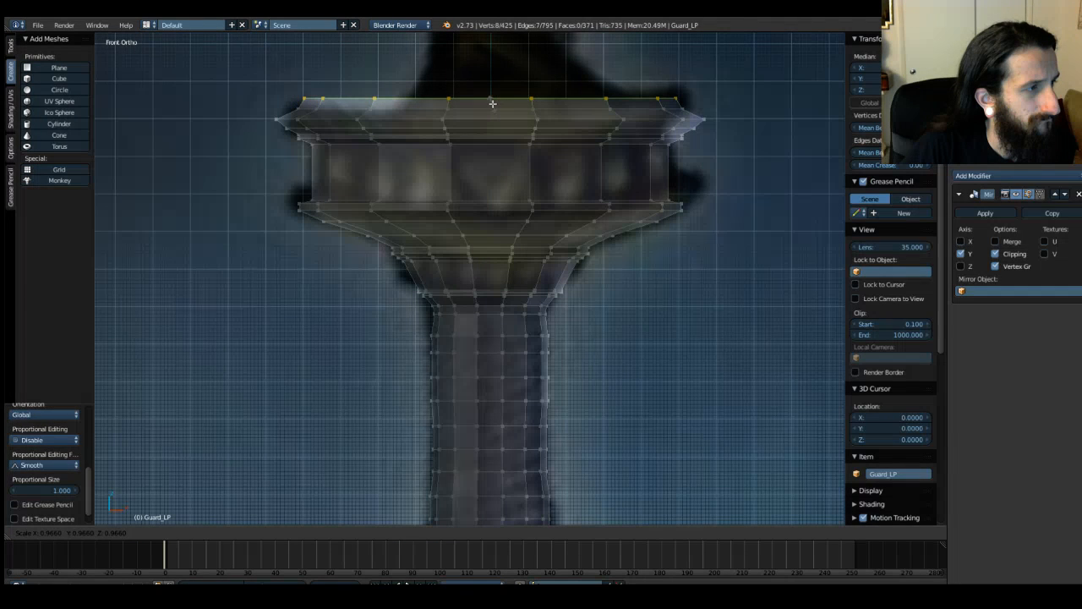
pyautogui.click(492, 103)
# Step: Deselect the guard's mesh and return to Object Mode to check the guard against the whole staff reference
pyautogui.keyDown('shift'); pyautogui.moveTo(492, 103); pyautogui.dragTo(434, 263, button='middle'); pyautogui.keyUp('shift')
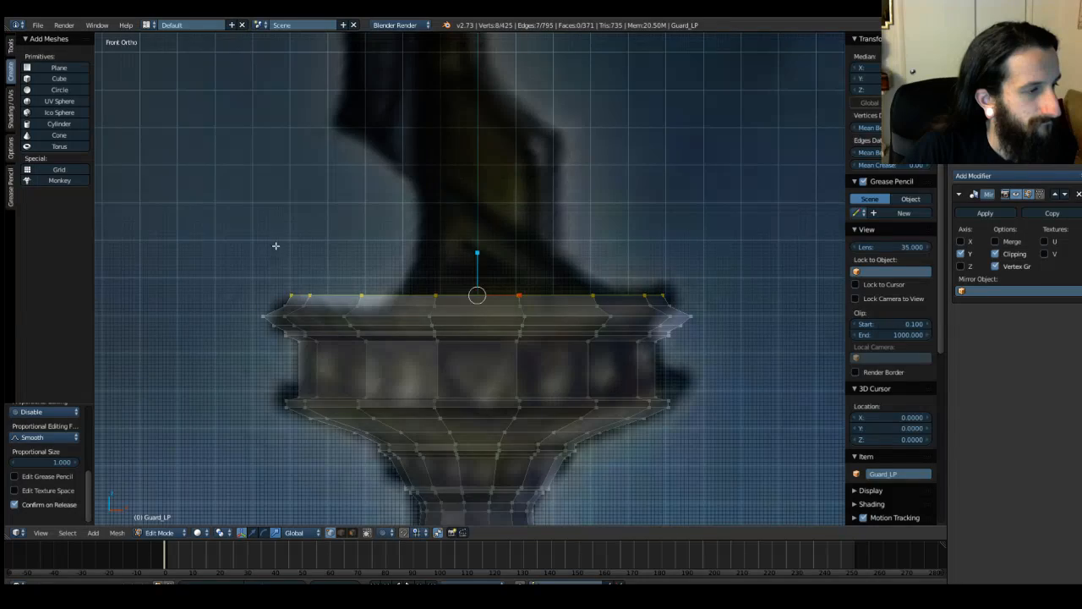
pyautogui.press('a')
pyautogui.scroll(-2, 329, 280)
pyautogui.scroll(-6, 329, 280)
pyautogui.press('Tab')
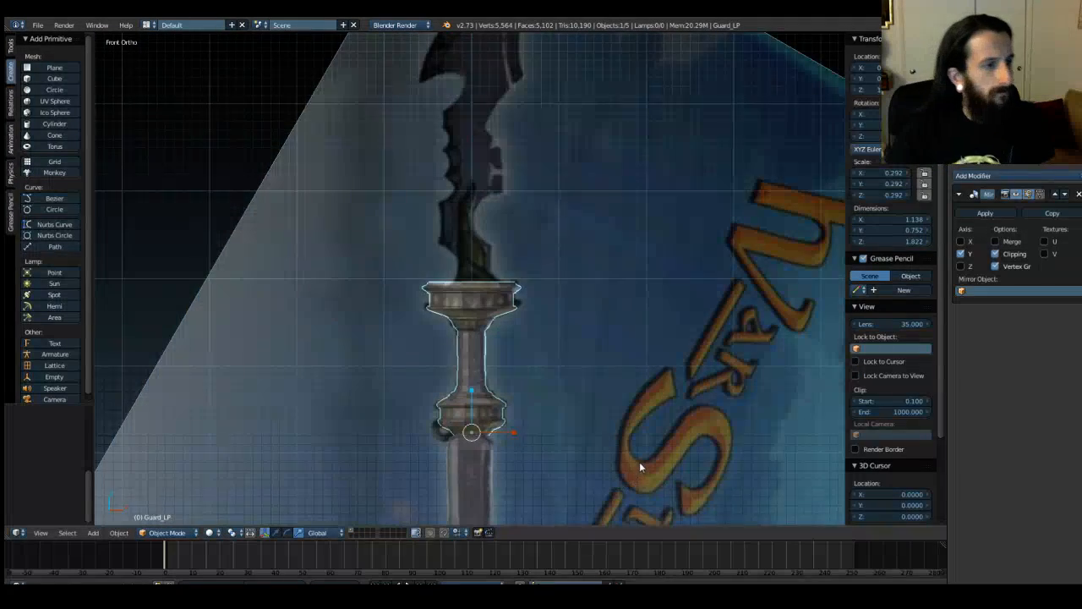
pyautogui.scroll(2, 643, 288)
pyautogui.scroll(-6, 644, 285)
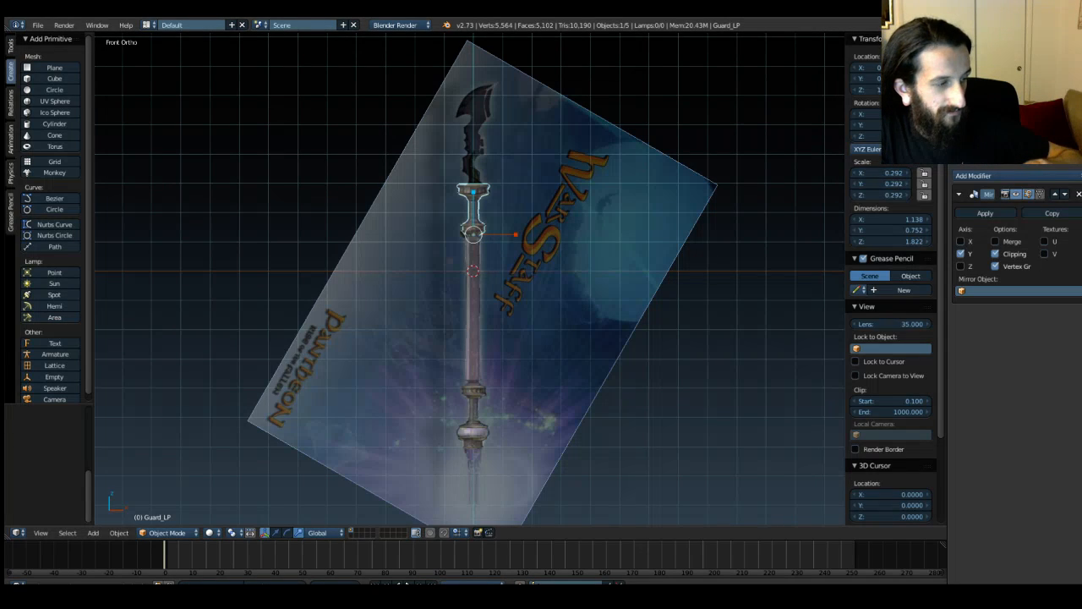
# Step: Save the scene to the Desktop folder as warStaff.blend
pyautogui.click(38, 25)
pyautogui.click(58, 123)
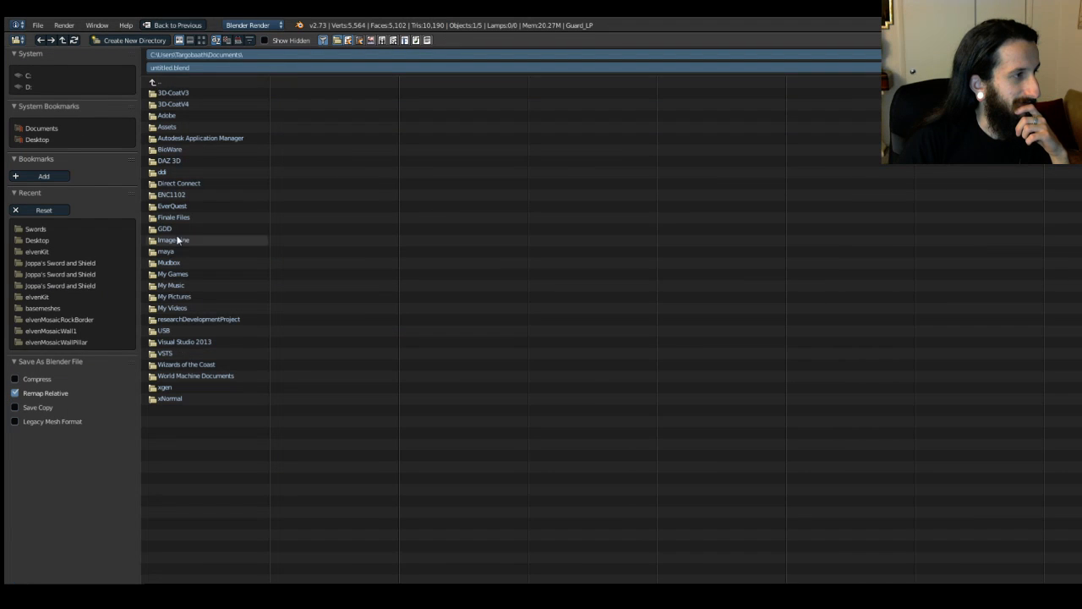
pyautogui.click(154, 81)
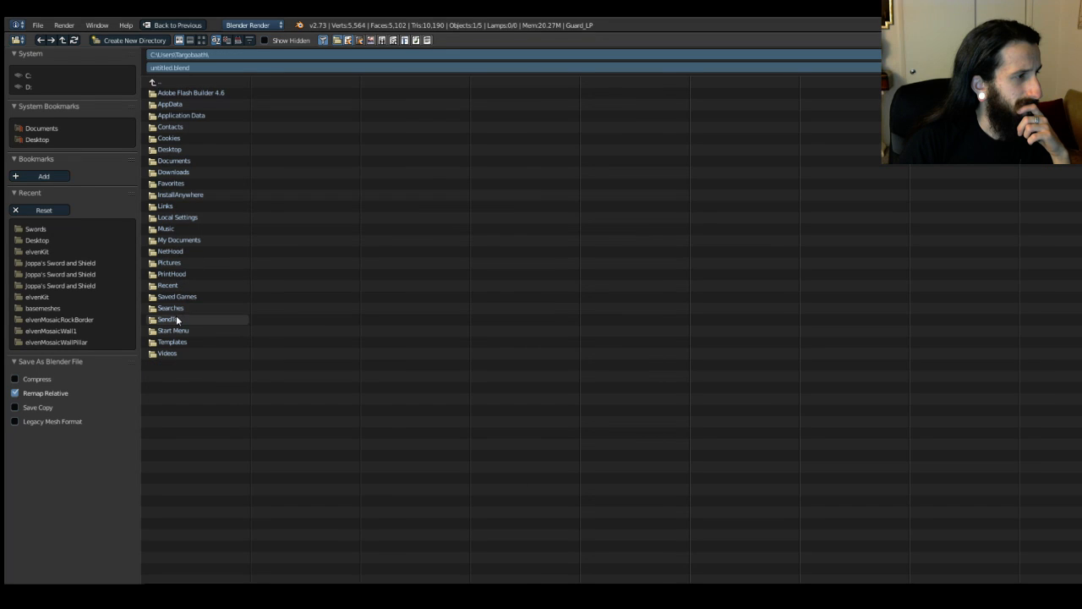
pyautogui.click(172, 150)
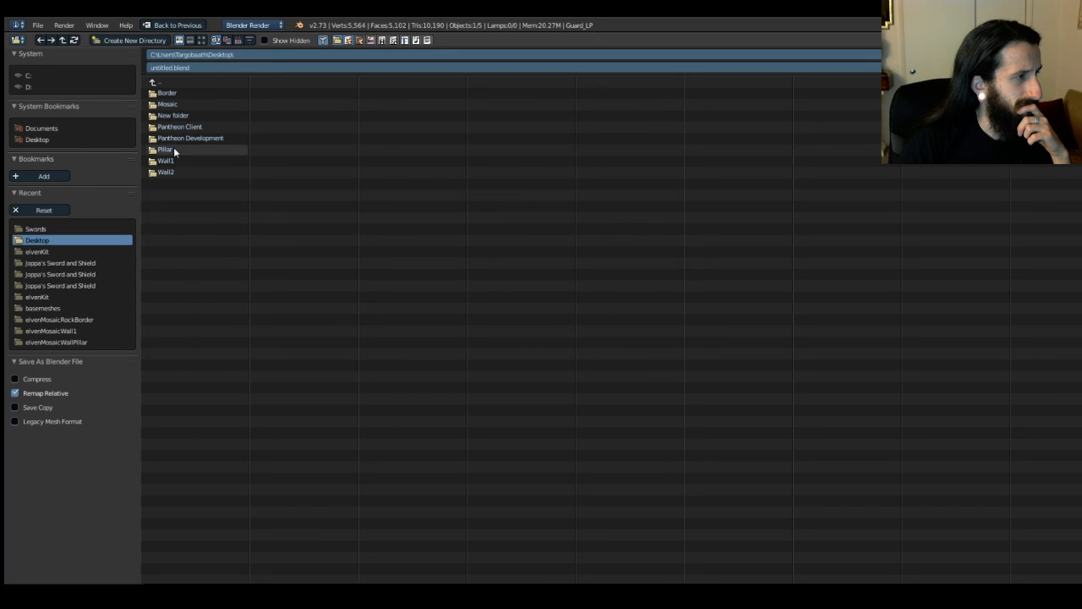
pyautogui.click(197, 68)
pyautogui.write('warStaff')
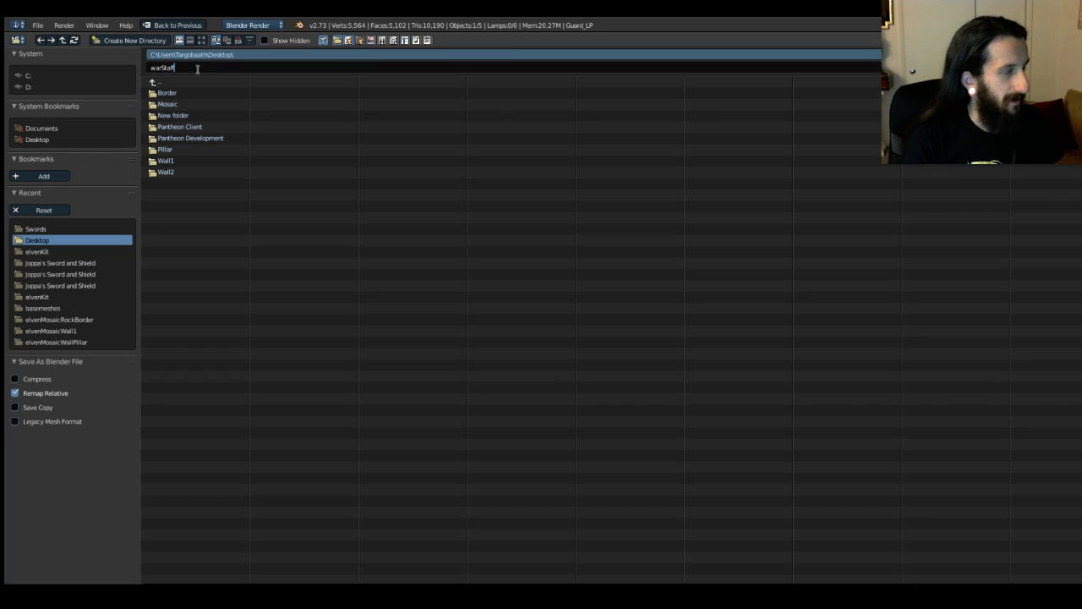
pyautogui.write('.blend')
pyautogui.press('Return')
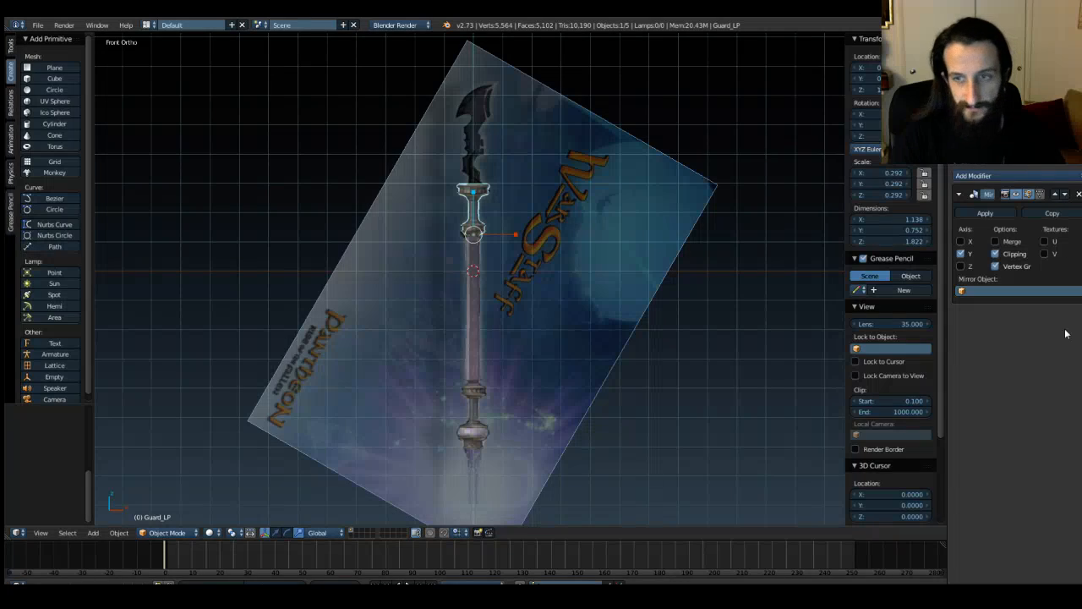
# Step: Deselect the guard, select the pommel on the lower shaft and remove its Subdivision Surface modifier
pyautogui.press('a')
pyautogui.scroll(4, 542, 219)
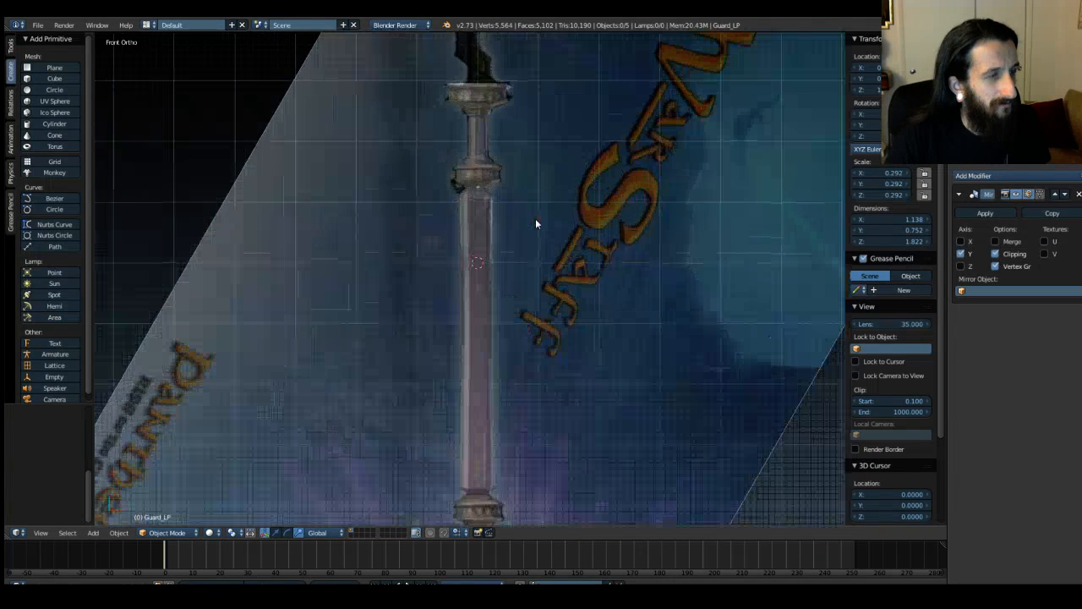
pyautogui.scroll(5, 550, 501)
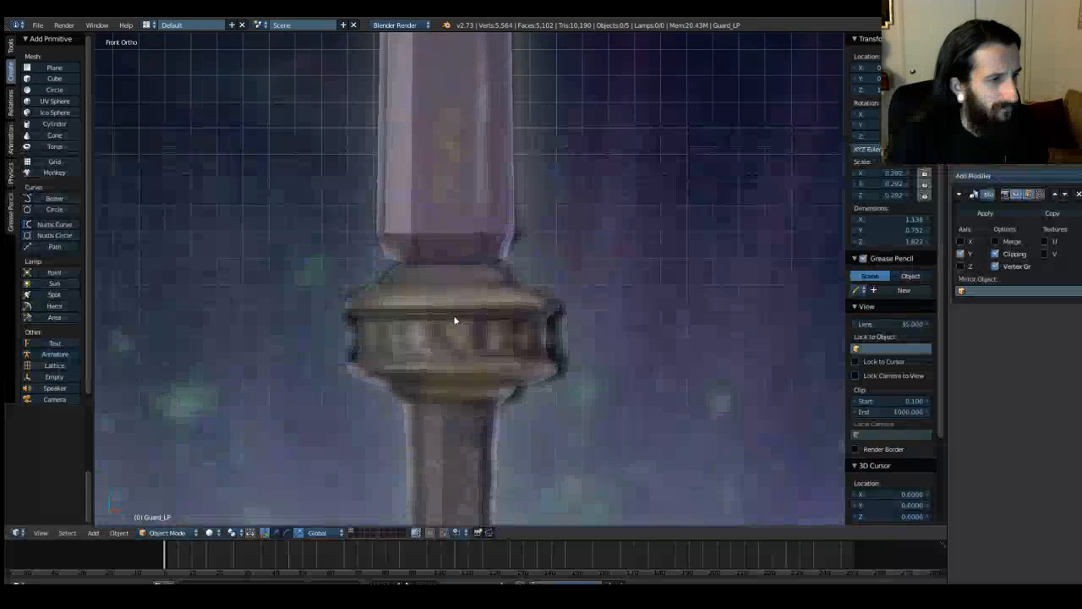
pyautogui.rightClick(453, 347)
pyautogui.scroll(4, 457, 357)
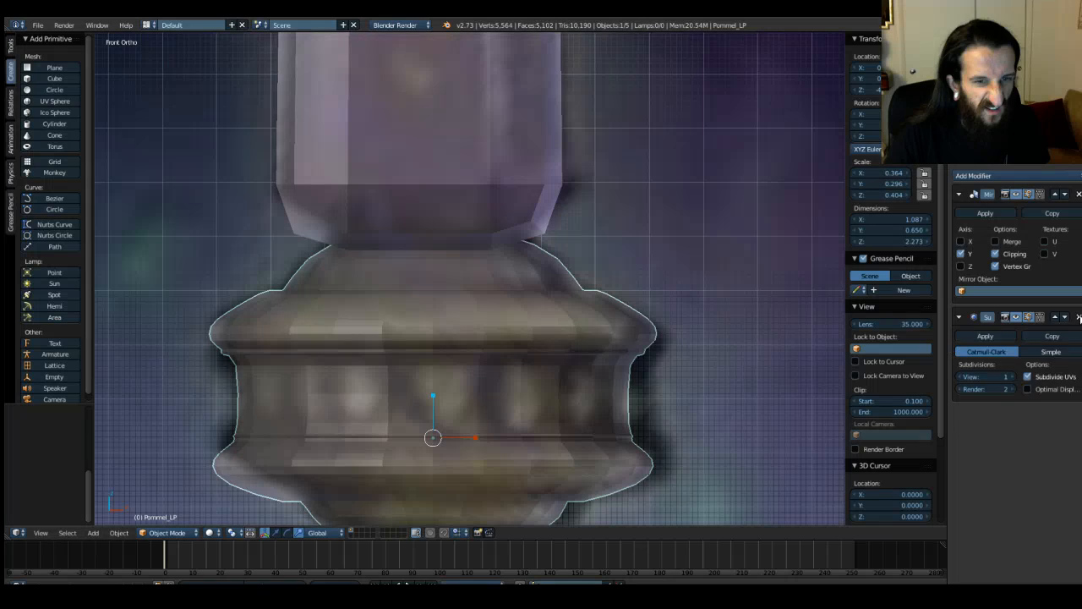
pyautogui.click(1079, 317)
pyautogui.keyDown('shift'); pyautogui.moveTo(540, 400); pyautogui.dragTo(550, 271, button='middle'); pyautogui.keyUp('shift')
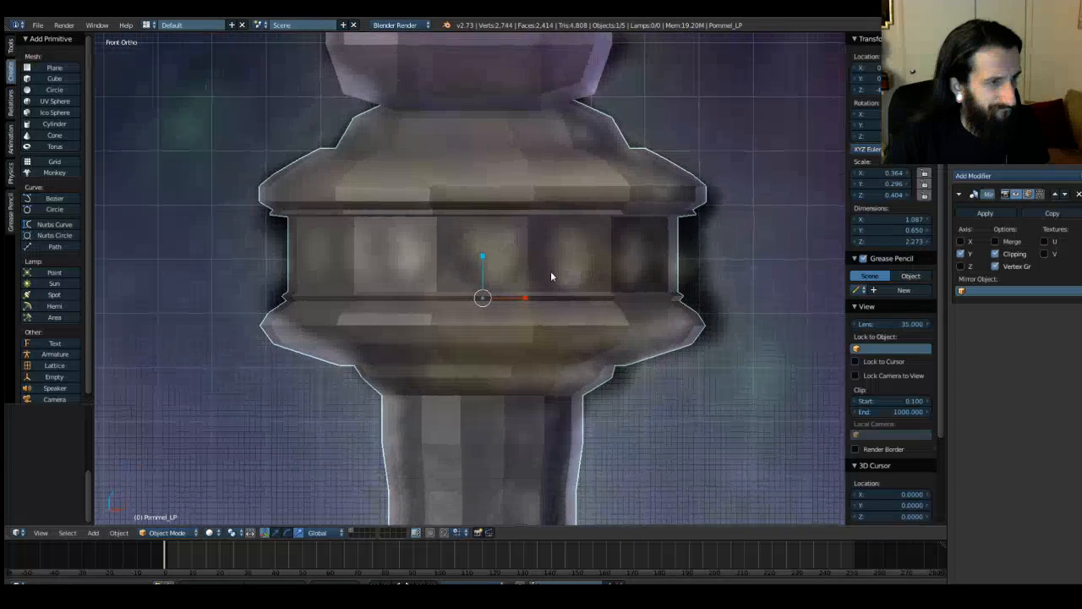
# Step: Enter Edit Mode on the pommel, switch to face selection and select the front face of its recessed middle band
pyautogui.scroll(2, 514, 229)
pyautogui.press('Tab')
pyautogui.hotkey('ctrl', 'Tab')
pyautogui.click(478, 265)
pyautogui.rightClick(483, 276)
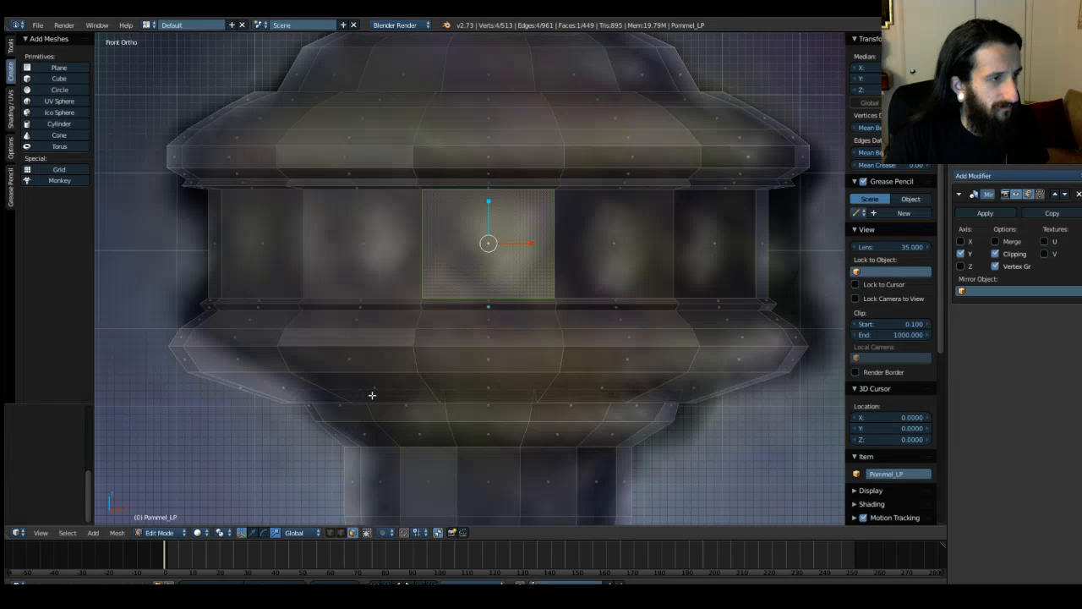
# Step: Add the remaining faces around the pommel's recessed middle band to the selection
pyautogui.moveTo(383, 323); pyautogui.dragTo(525, 323, button='middle')
pyautogui.keyDown('shift'); pyautogui.rightClick(626, 268); pyautogui.keyUp('shift')
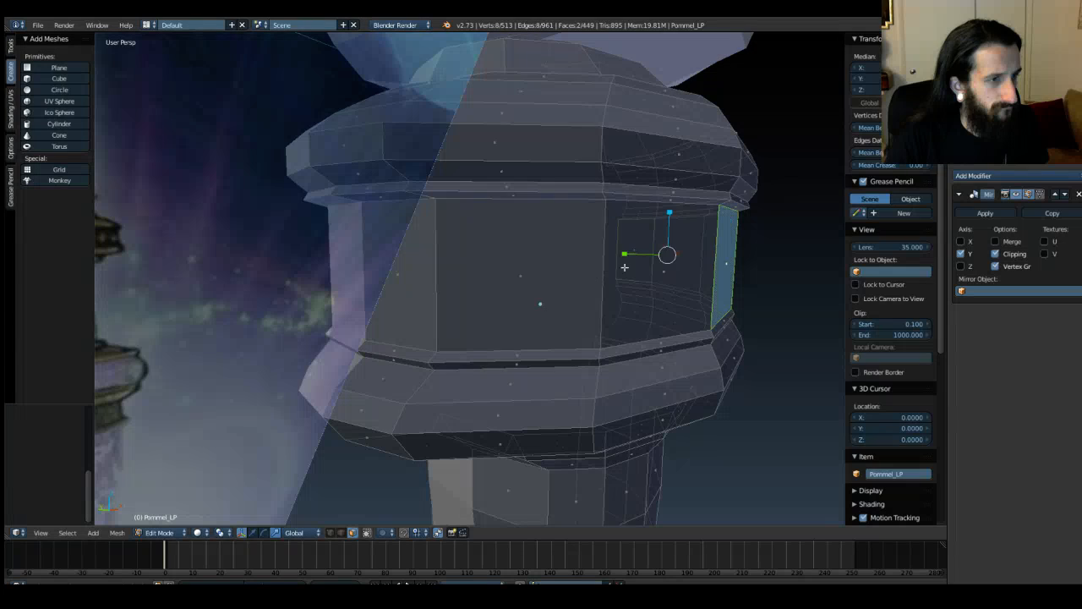
pyautogui.keyDown('shift'); pyautogui.rightClick(549, 273); pyautogui.keyUp('shift')
pyautogui.keyDown('shift'); pyautogui.rightClick(424, 277); pyautogui.keyUp('shift')
pyautogui.moveTo(705, 296); pyautogui.dragTo(660, 294, button='middle')
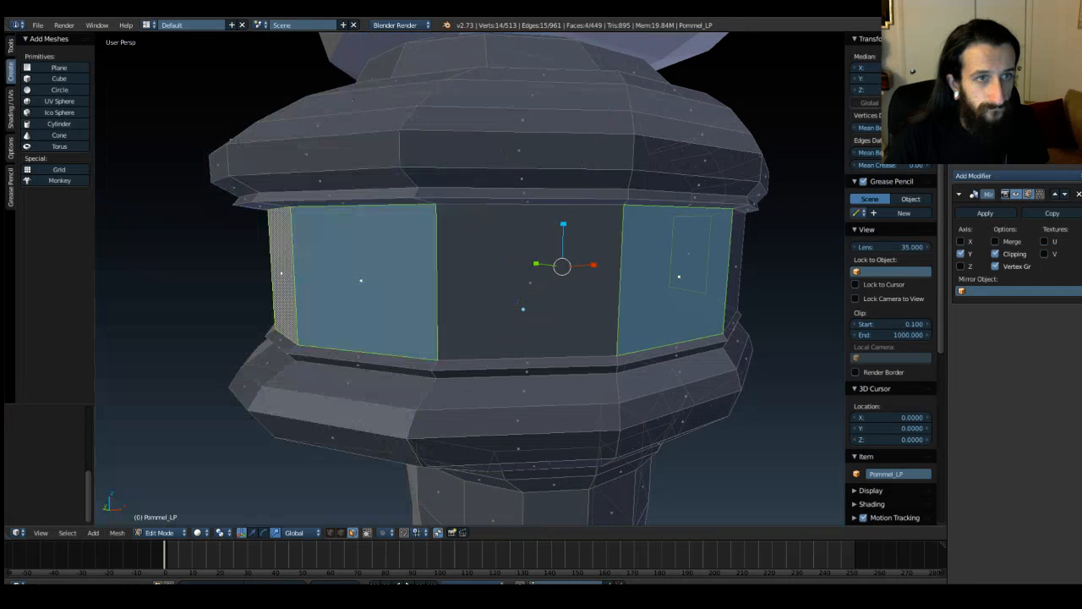
pyautogui.moveTo(423, 287); pyautogui.dragTo(392, 307, button='middle')
pyautogui.keyDown('shift'); pyautogui.rightClick(368, 286); pyautogui.keyUp('shift')
pyautogui.moveTo(721, 305); pyautogui.dragTo(560, 300, button='middle')
pyautogui.keyDown('shift'); pyautogui.rightClick(544, 274); pyautogui.keyUp('shift')
pyautogui.moveTo(659, 296); pyautogui.dragTo(609, 293, button='middle')
pyautogui.keyDown('shift'); pyautogui.rightClick(457, 273); pyautogui.keyUp('shift')
pyautogui.moveTo(458, 272); pyautogui.dragTo(456, 300, button='middle')
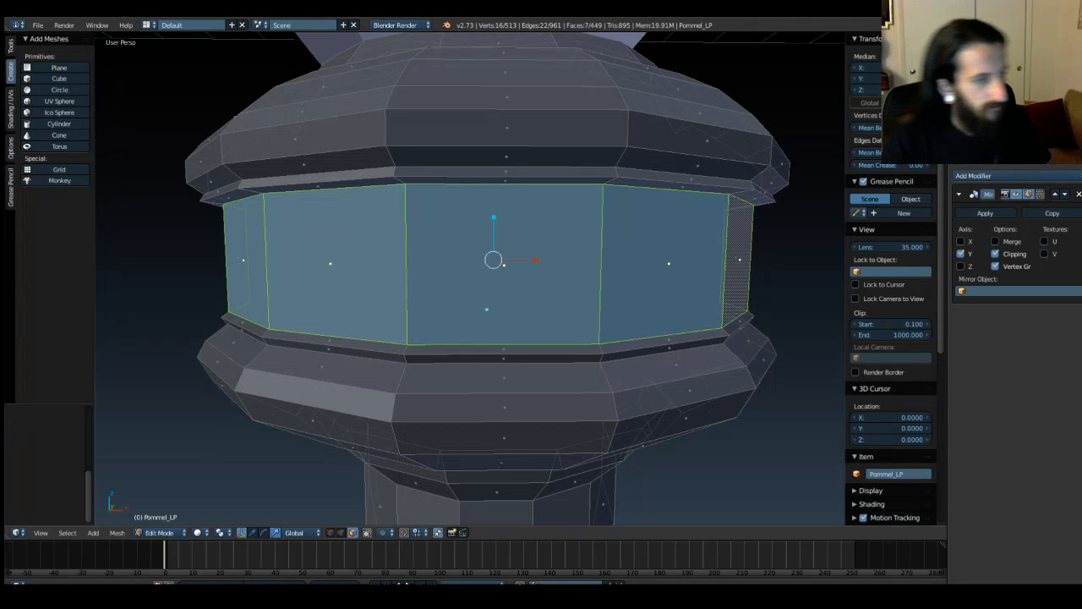
# Step: Try to inset all the selected band faces together with Inset Faces, and clear the face selection
pyautogui.click(117, 533)
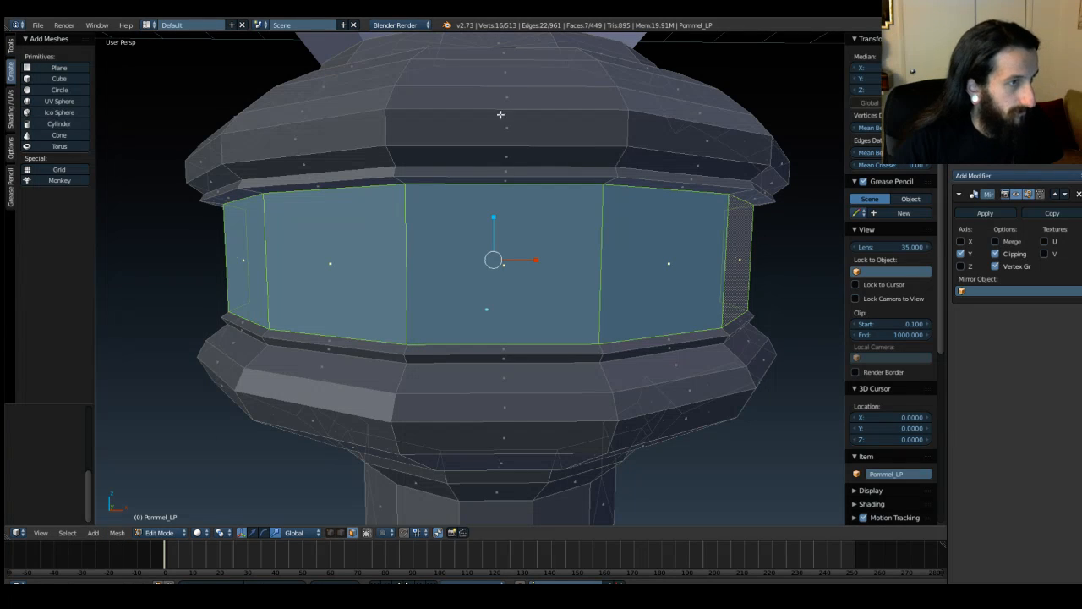
pyautogui.hotkey('ctrl', 'f')
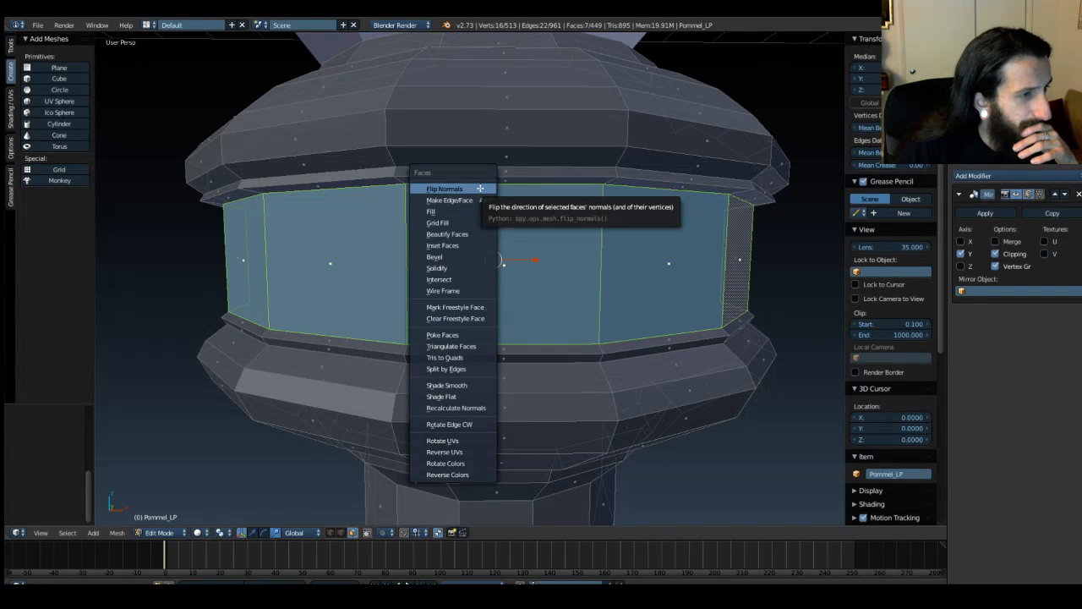
pyautogui.click(468, 245)
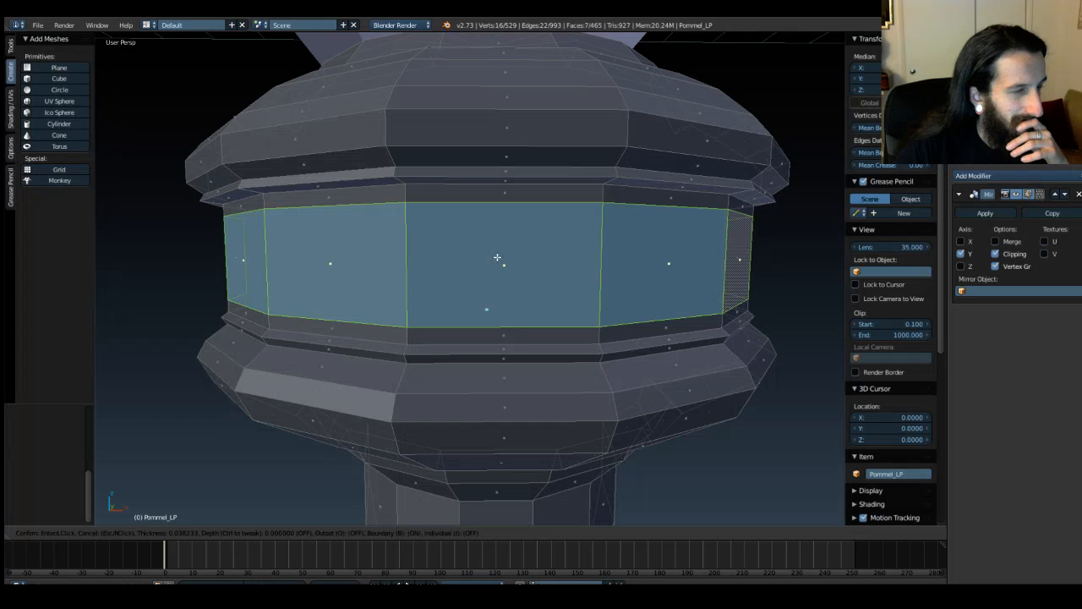
pyautogui.press('Escape')
pyautogui.press('a')
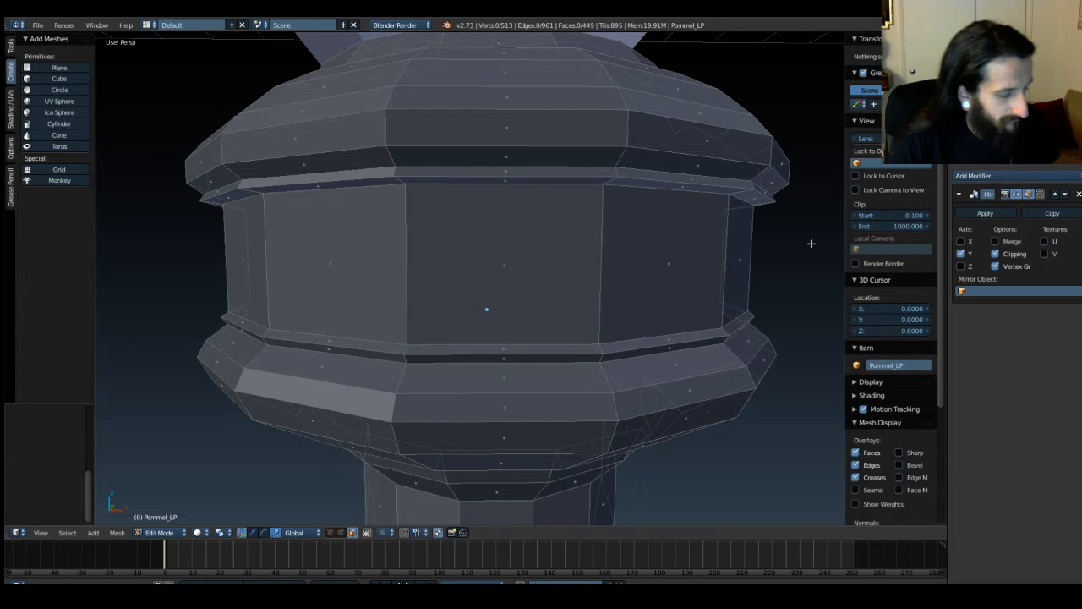
pyautogui.hotkey('ctrl', 'z')
pyautogui.press('a')
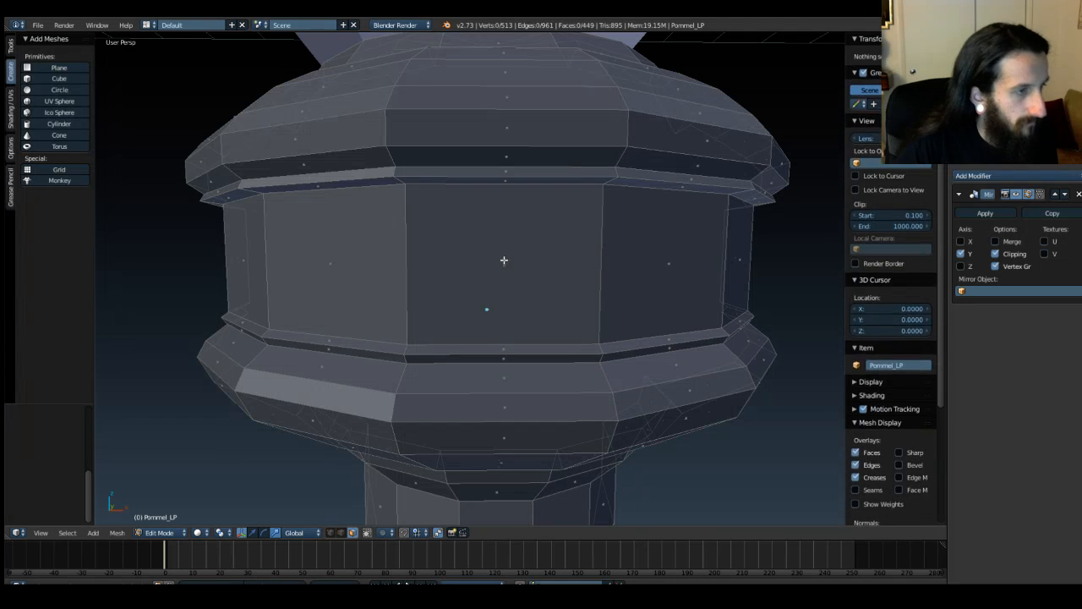
# Step: Select only the front face of the pommel's middle band and inset it evenly with Inset Faces
pyautogui.rightClick(504, 263)
pyautogui.hotkey('ctrl', 'f')
pyautogui.click(504, 261)
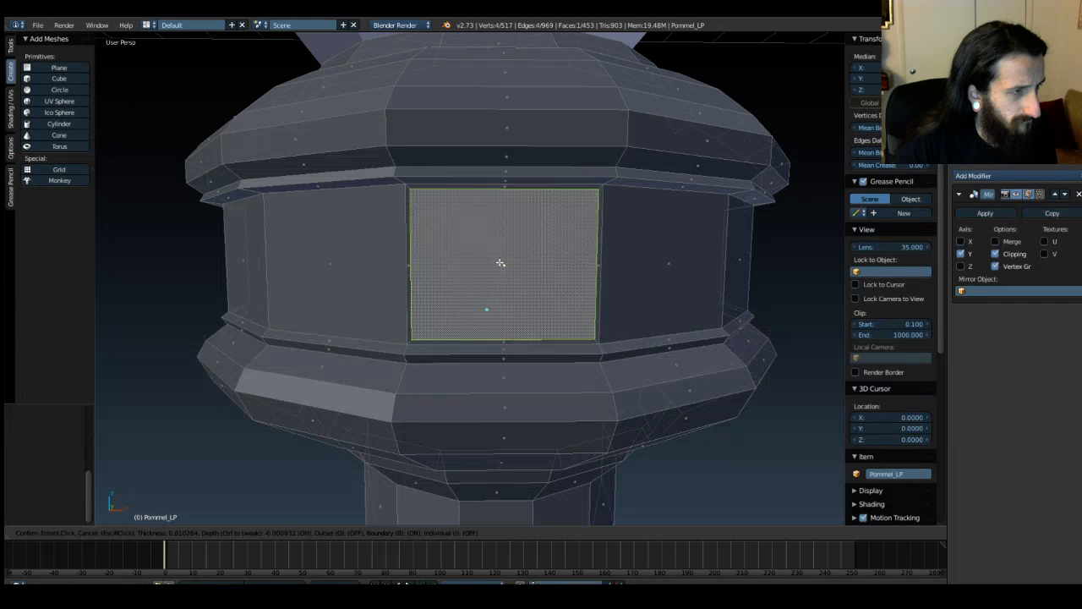
pyautogui.rightClick(515, 263)
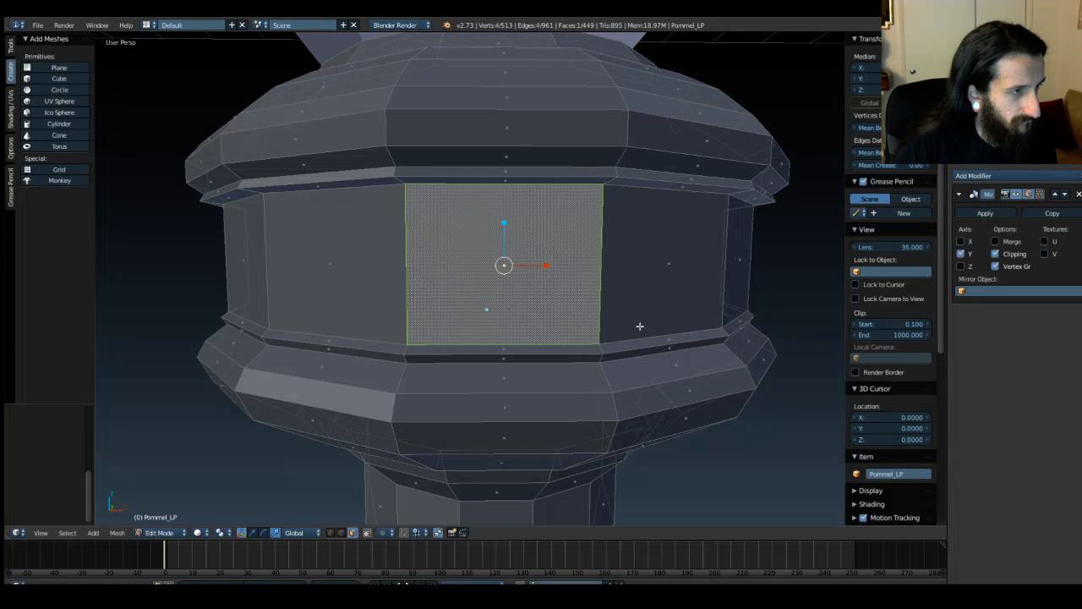
pyautogui.keyDown('alt'); pyautogui.click(630, 301); pyautogui.keyUp('alt')
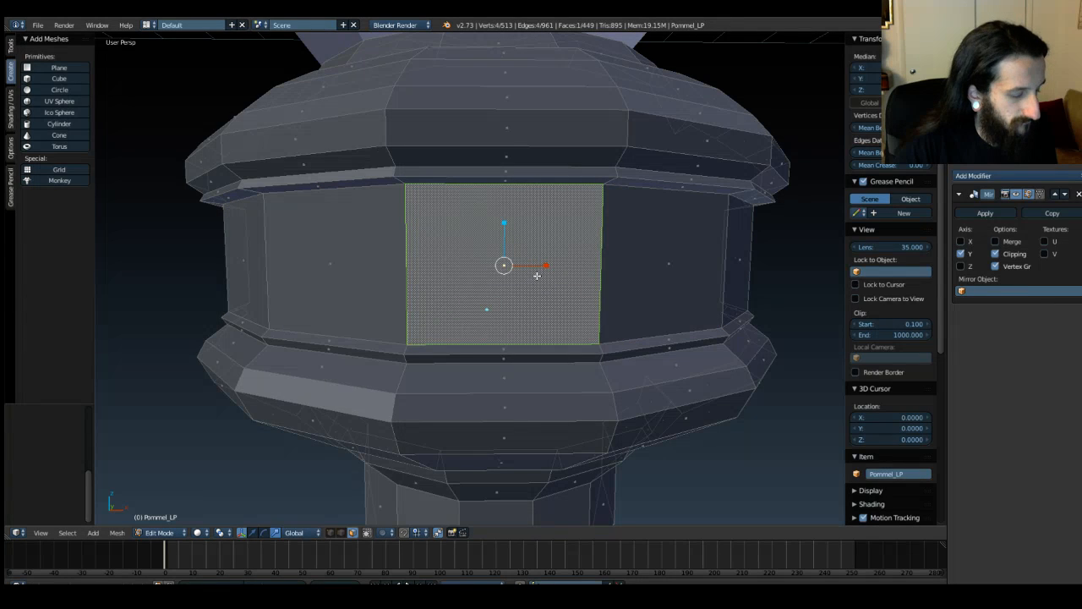
pyautogui.hotkey('ctrl', 'f')
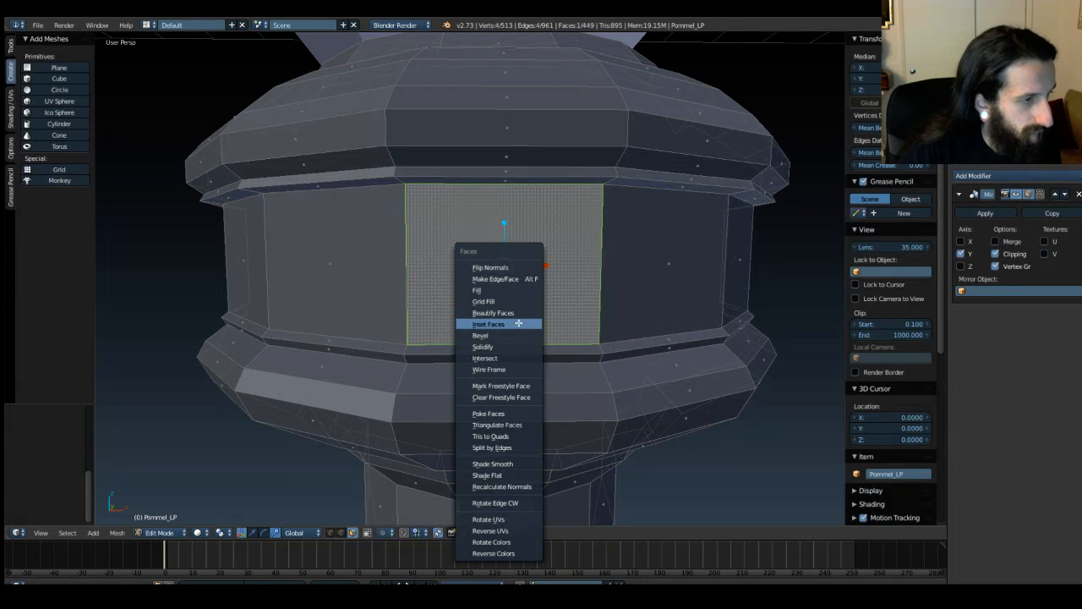
pyautogui.click(507, 324)
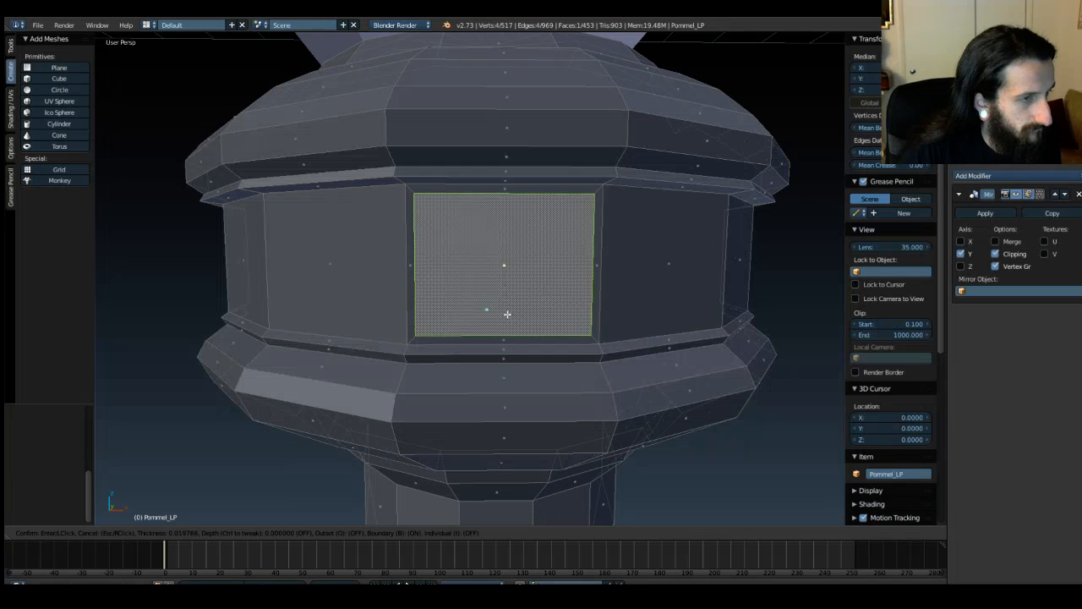